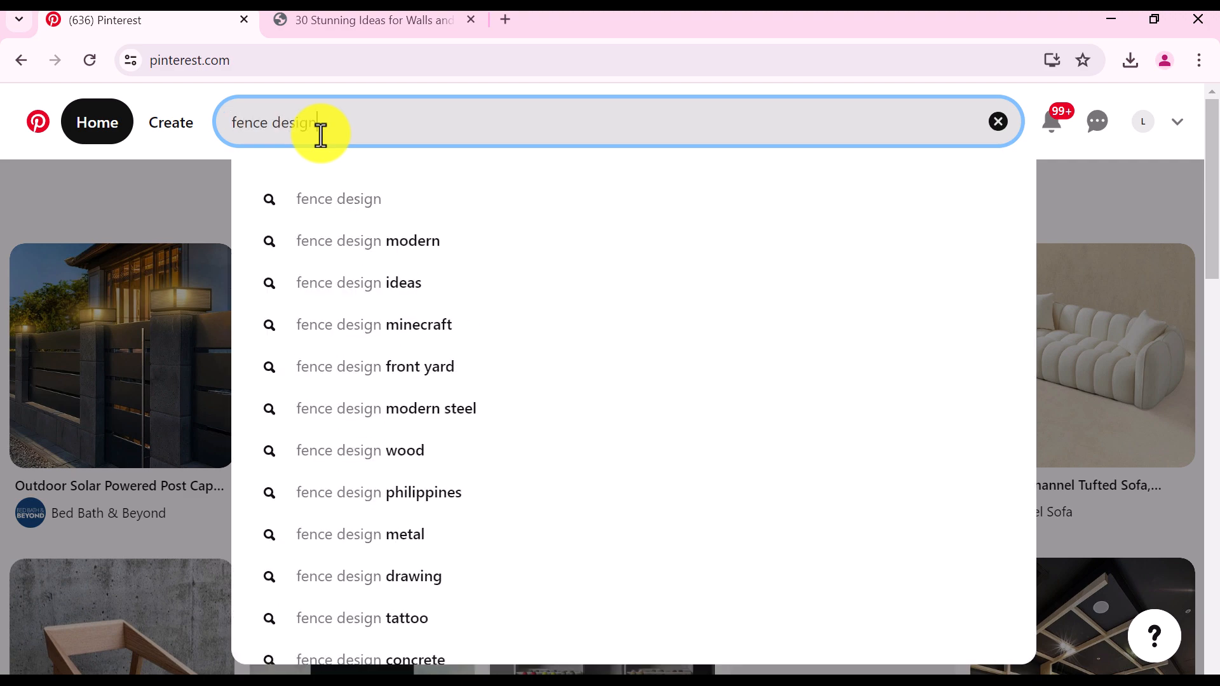
Search Pinterest for "fence design" and open the pin of the dark block fence with horizontal slats between piers
{"action": "key", "text": "Down"}
{"action": "key", "text": "Return"}
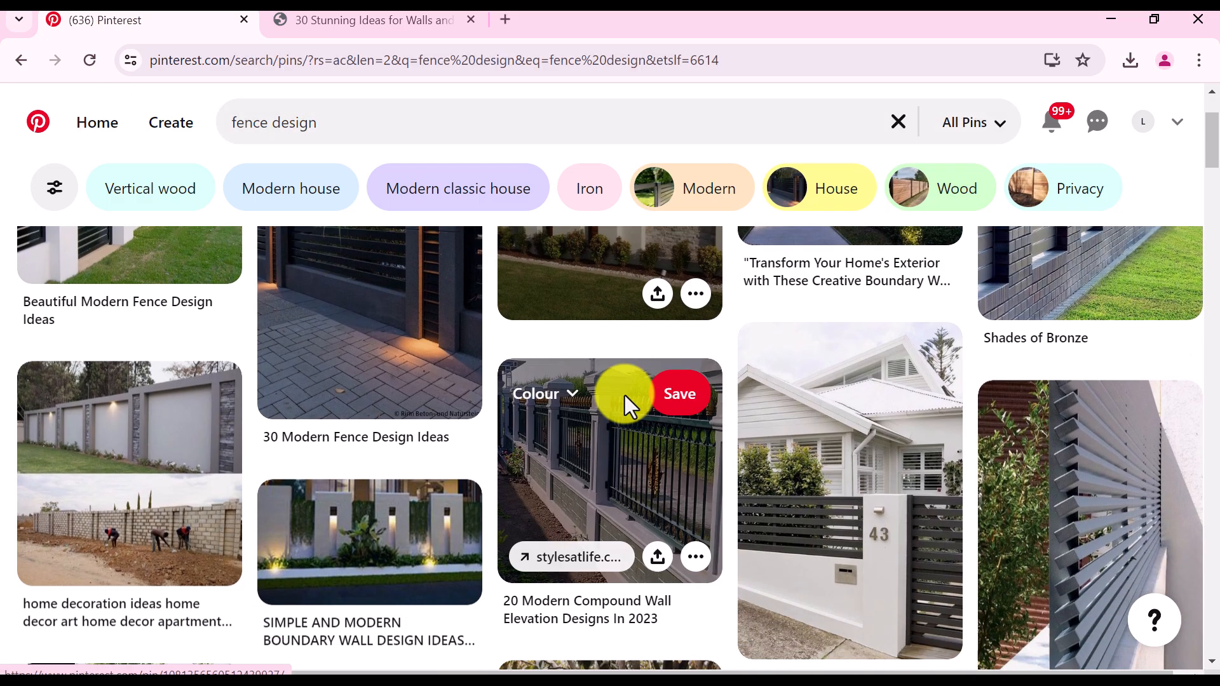
{"action": "scroll", "coordinate": [728, 392], "scroll_direction": "down", "scroll_amount": 4}
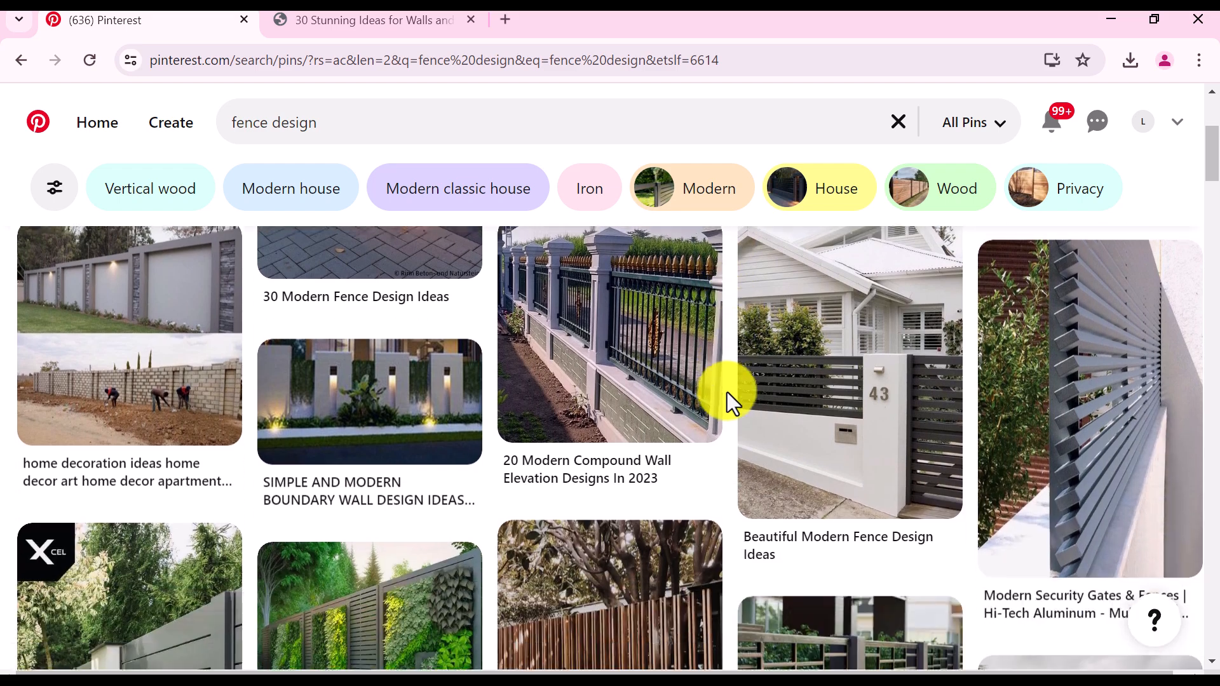
{"action": "scroll", "coordinate": [727, 392], "scroll_direction": "down", "scroll_amount": 10}
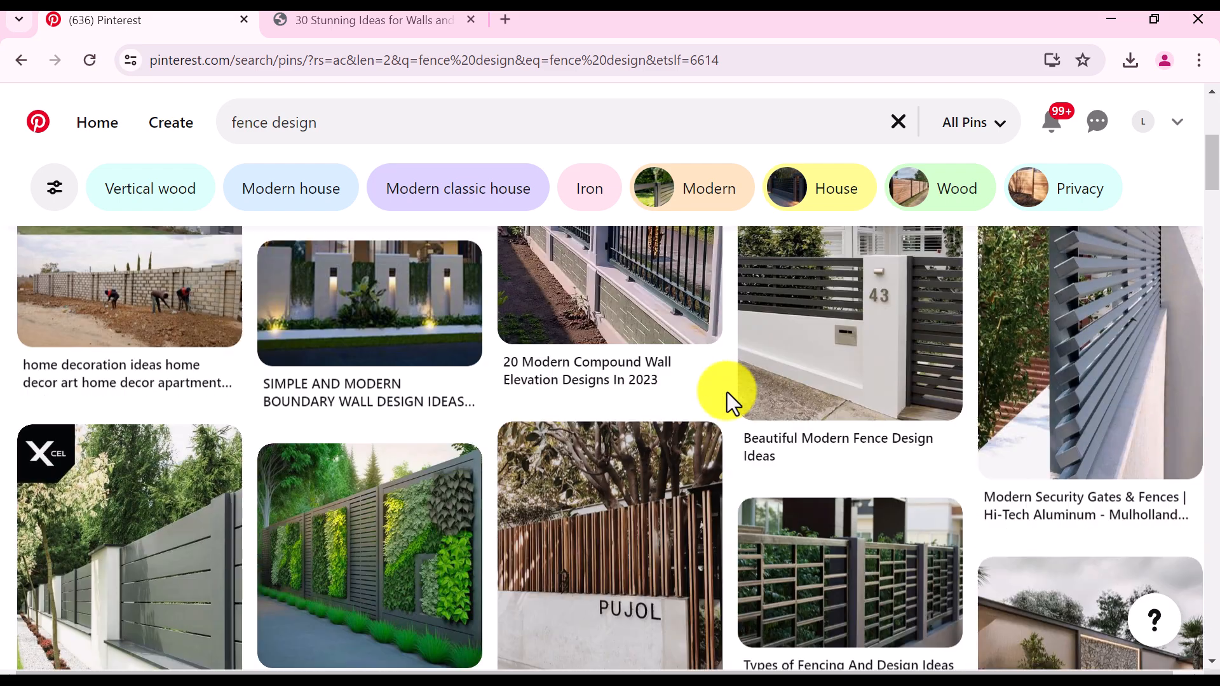
{"action": "scroll", "coordinate": [727, 392], "scroll_direction": "down", "scroll_amount": 15}
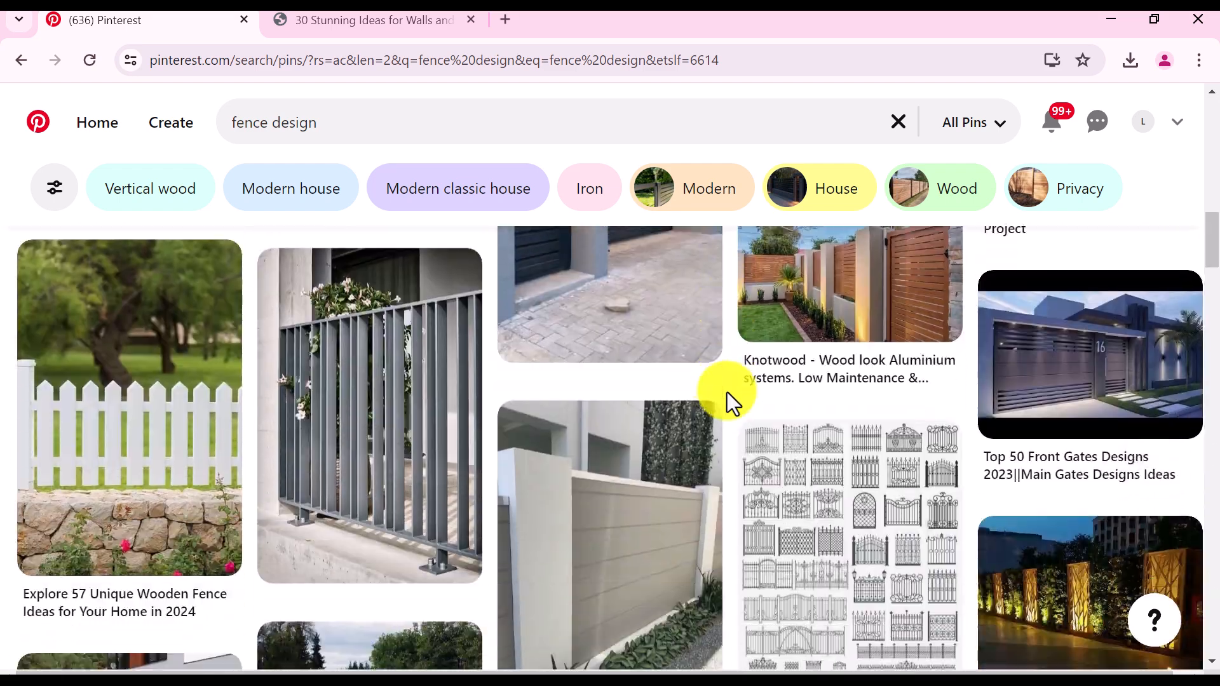
{"action": "scroll", "coordinate": [727, 392], "scroll_direction": "down", "scroll_amount": 10}
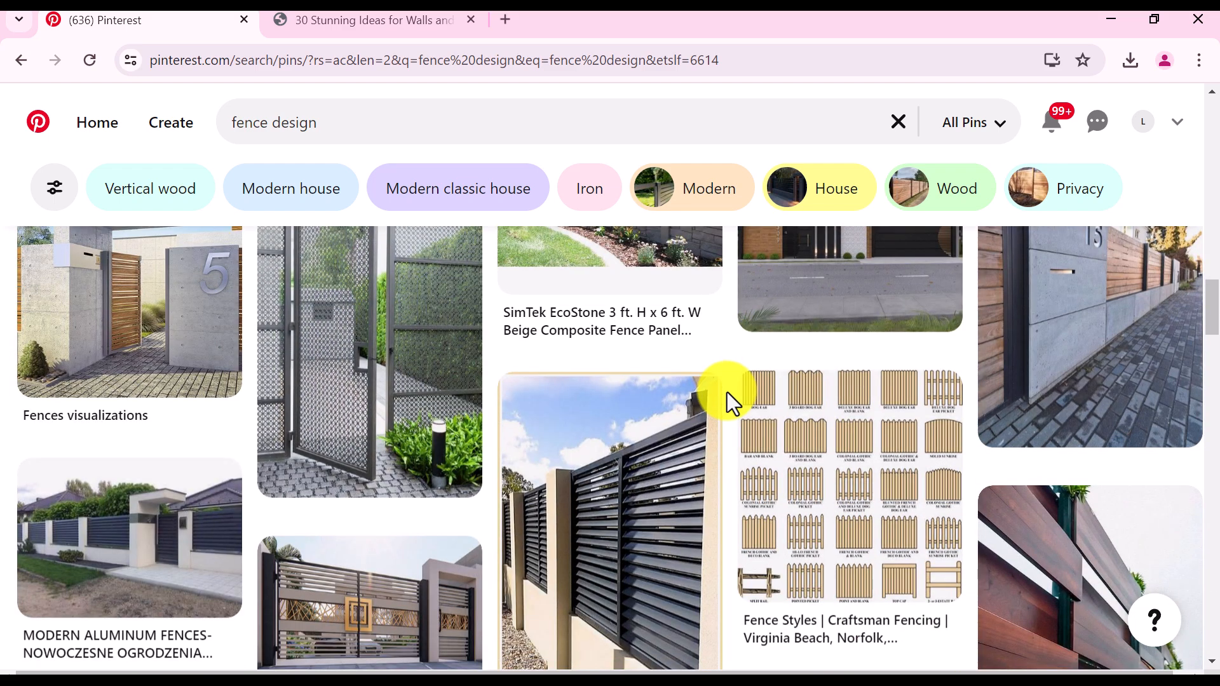
{"action": "scroll", "coordinate": [727, 391], "scroll_direction": "down", "scroll_amount": 6}
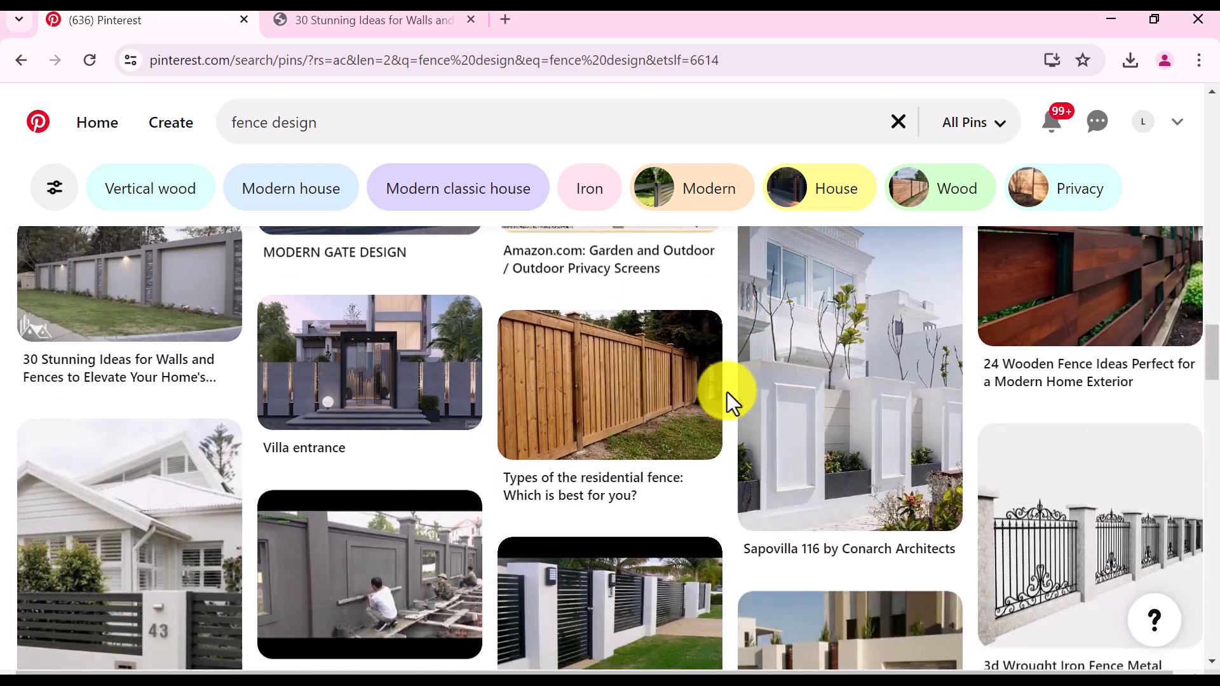
{"action": "scroll", "coordinate": [727, 392], "scroll_direction": "down", "scroll_amount": 2}
{"action": "scroll", "coordinate": [728, 391], "scroll_direction": "down", "scroll_amount": 5}
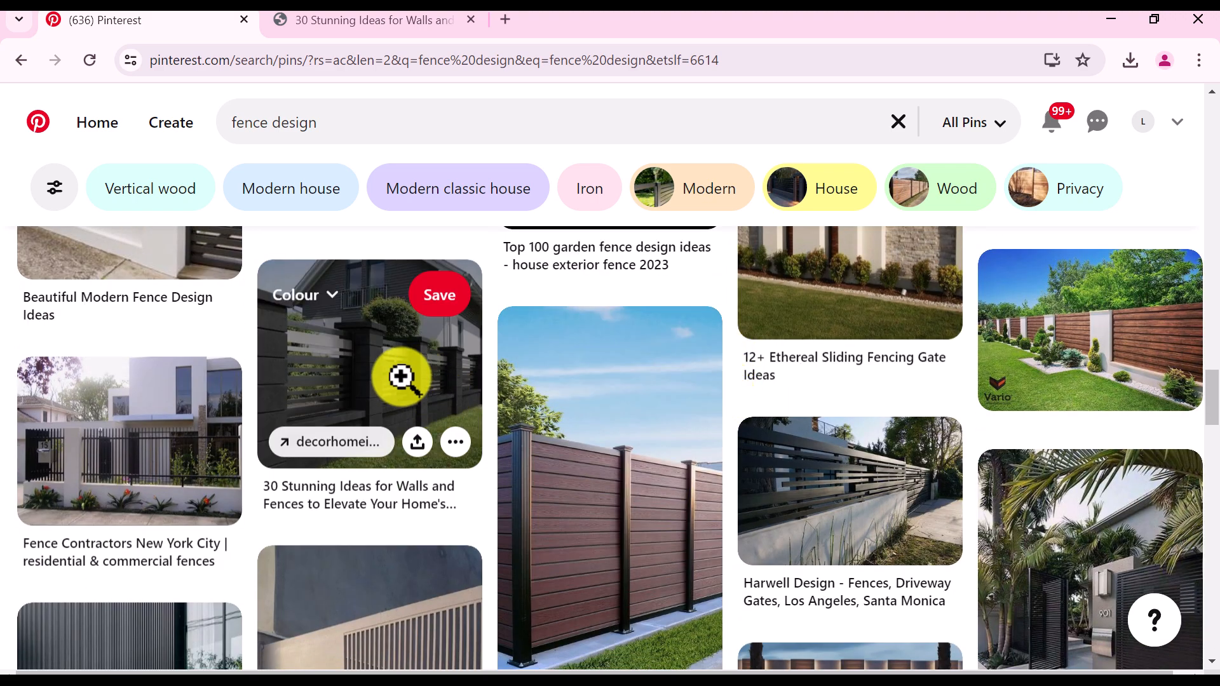
{"action": "left_click", "coordinate": [403, 381]}
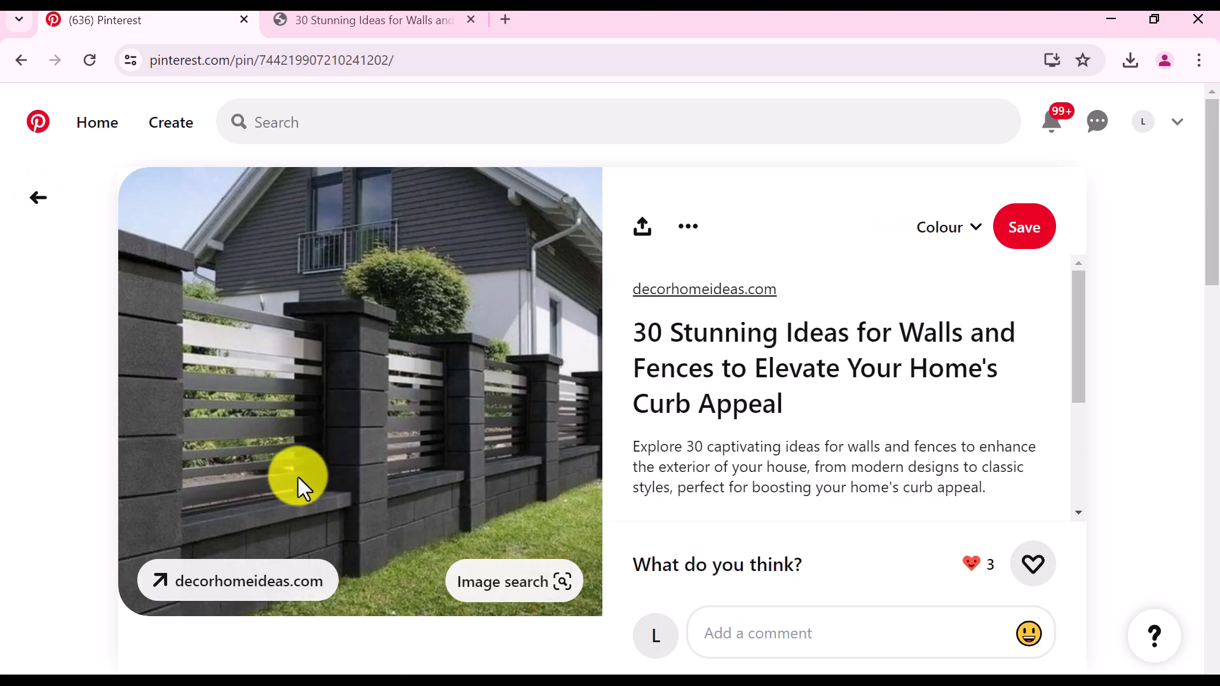
Save the pin's fence image to the Desktop as Fence Tutorial.jpg, replacing the existing file
{"action": "right_click", "coordinate": [363, 359]}
{"action": "left_click", "coordinate": [421, 407]}
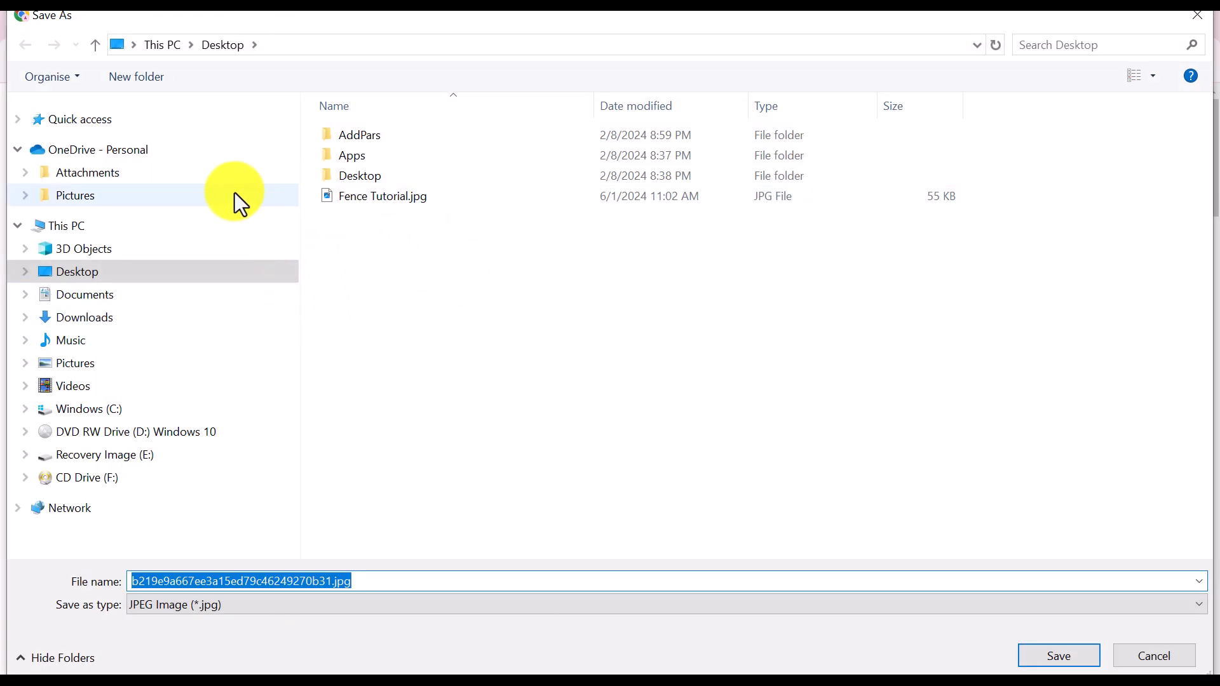
{"action": "left_click", "coordinate": [81, 272]}
{"action": "left_click", "coordinate": [374, 196]}
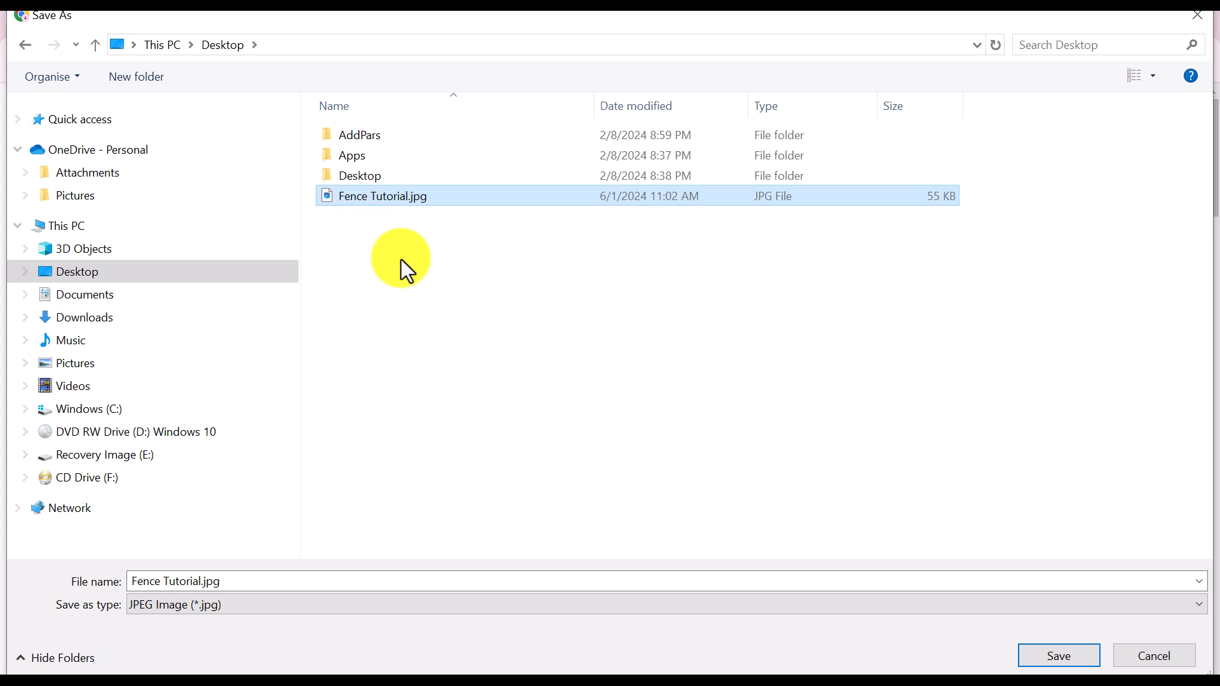
{"action": "left_click", "coordinate": [1033, 655]}
{"action": "left_click", "coordinate": [671, 363]}
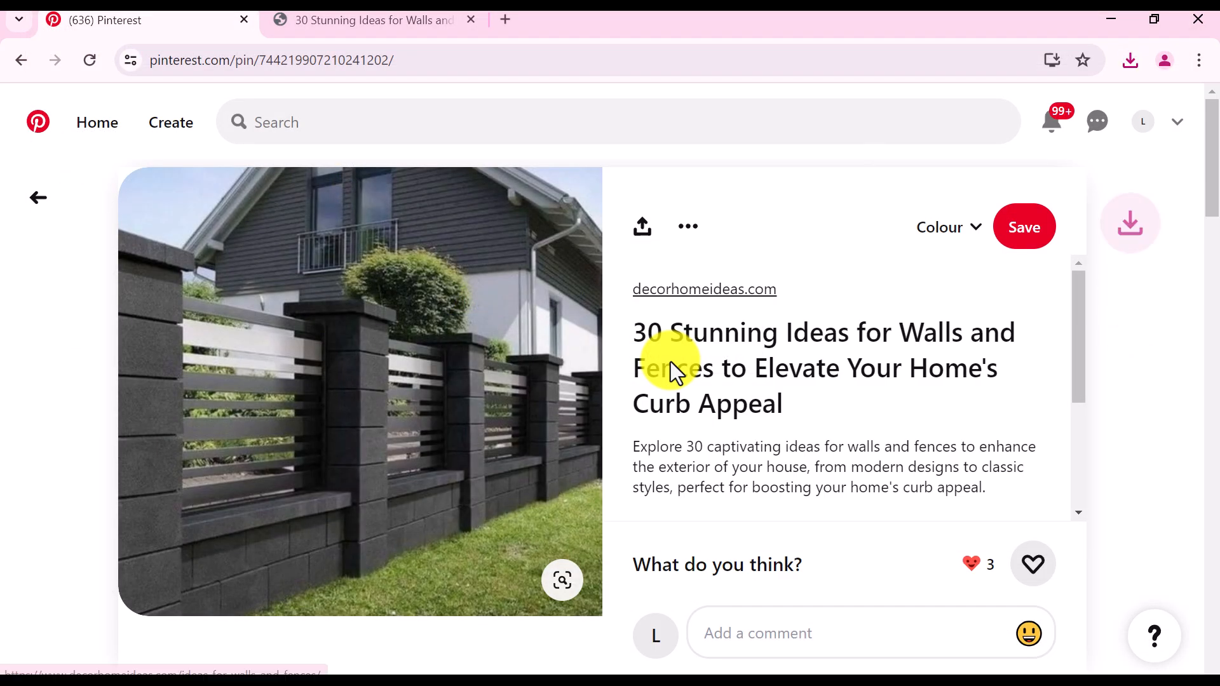
Show the downloaded fence image in its folder, and switch to the untitled Archicad 27 project
{"action": "mouse_move", "coordinate": [1088, 113]}
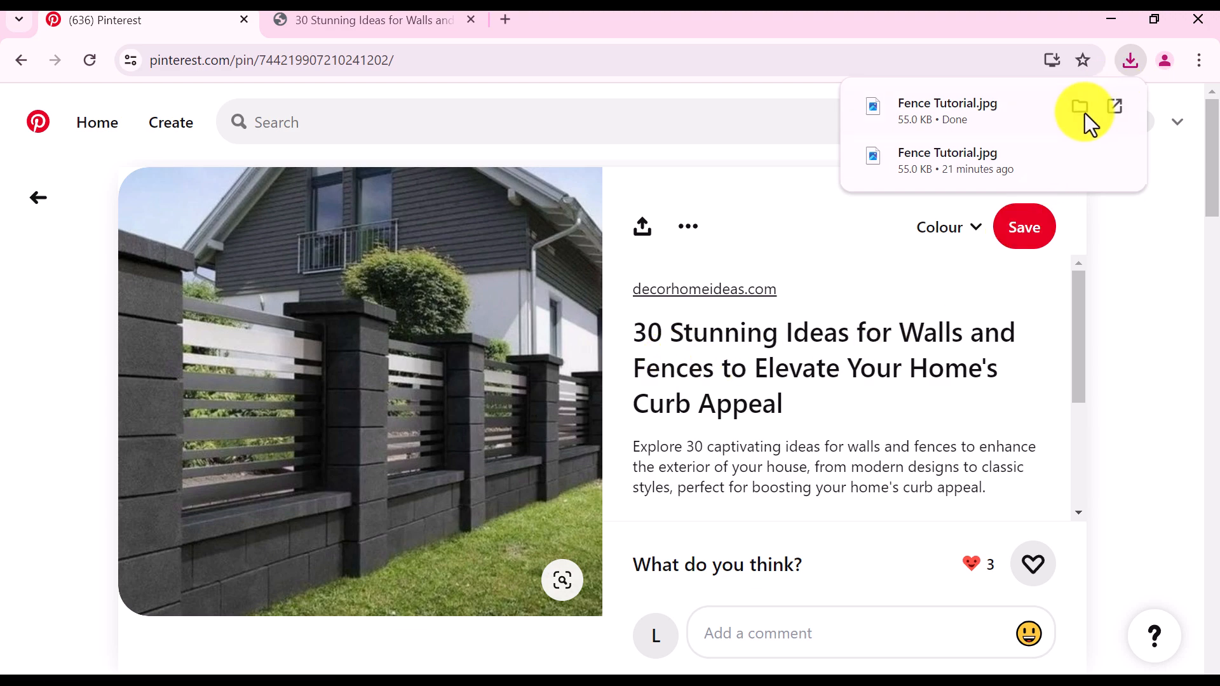
{"action": "left_click", "coordinate": [1081, 107]}
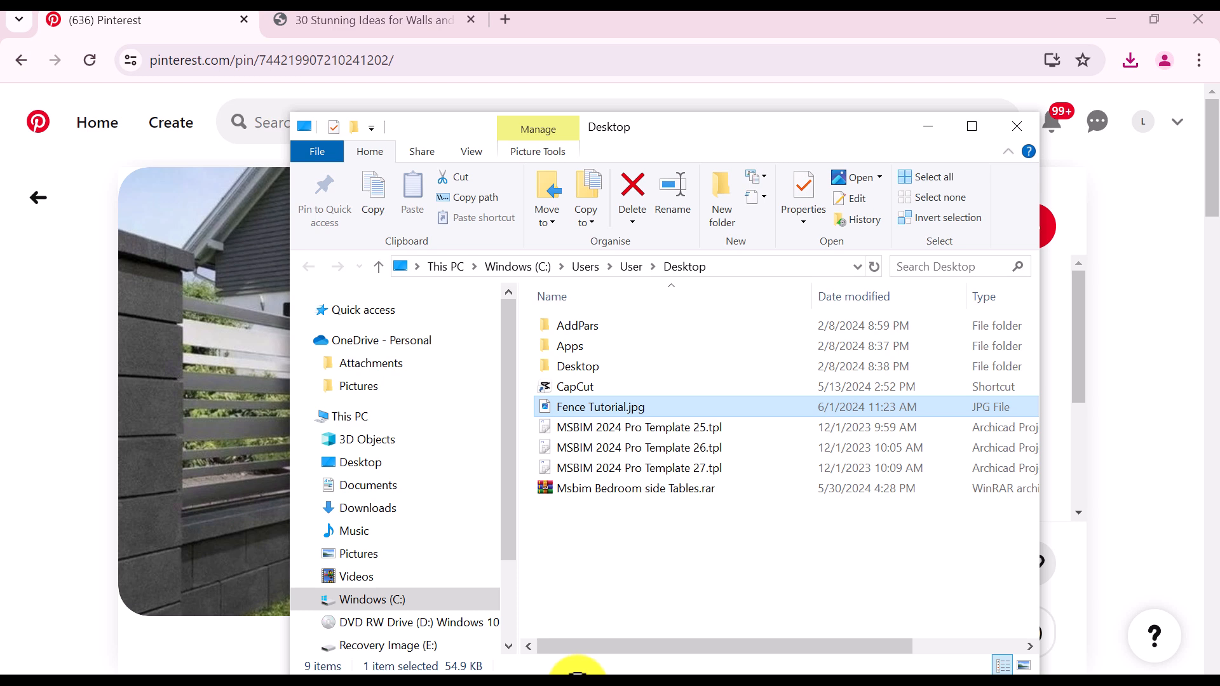
{"action": "key", "text": "super"}
{"action": "mouse_move", "coordinate": [825, 666]}
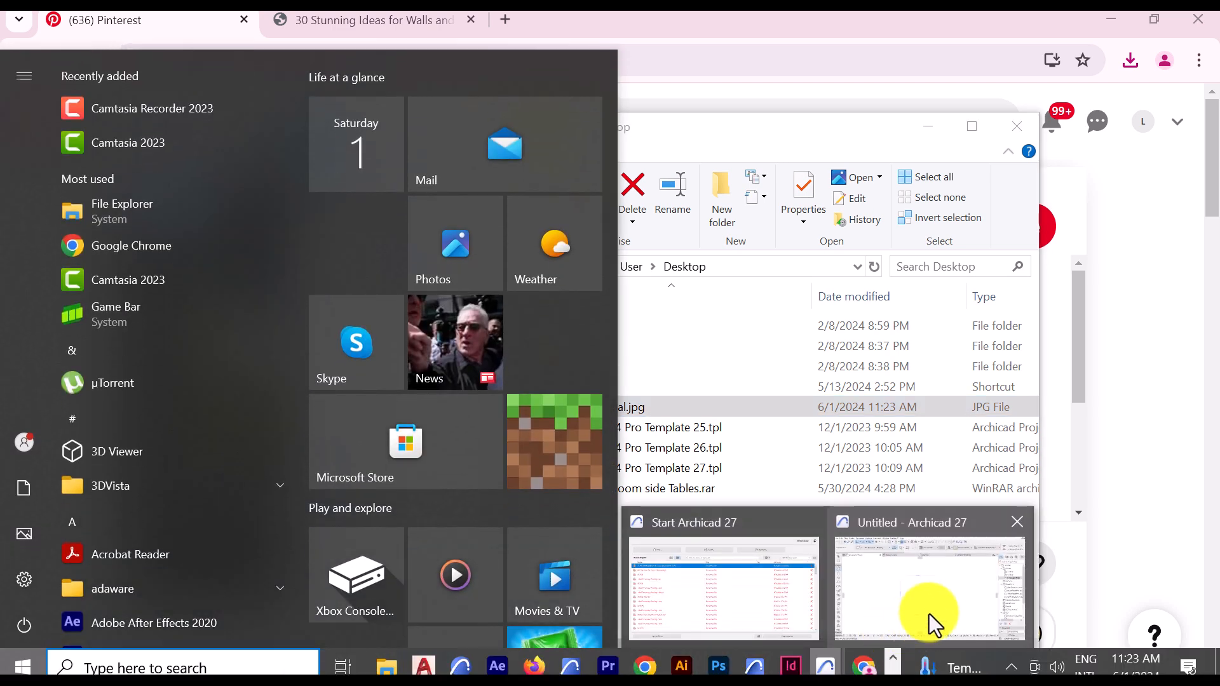
{"action": "left_click", "coordinate": [926, 621]}
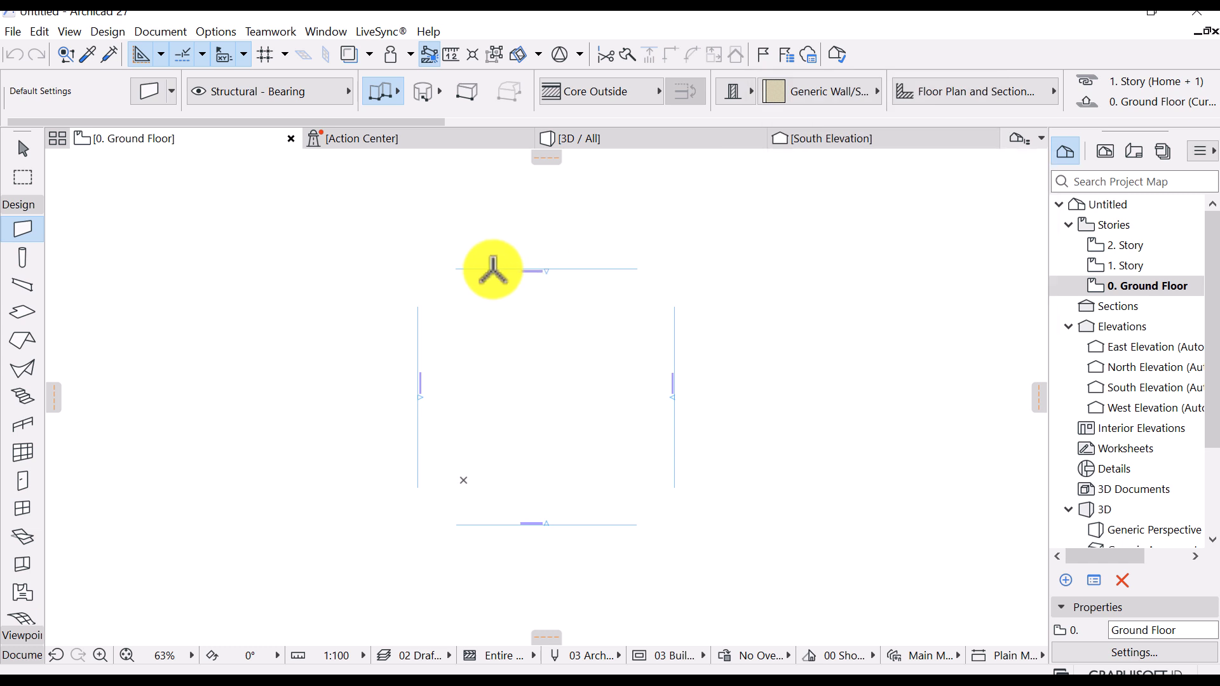
{"action": "scroll", "coordinate": [493, 271], "scroll_direction": "up", "scroll_amount": 2}
{"action": "scroll", "coordinate": [515, 289], "scroll_direction": "down", "scroll_amount": 2}
{"action": "mouse_move", "coordinate": [445, 329]}
{"action": "middle_mouse_down"}
{"action": "mouse_move", "coordinate": [446, 296]}
{"action": "mouse_move", "coordinate": [448, 307]}
{"action": "middle_mouse_up"}
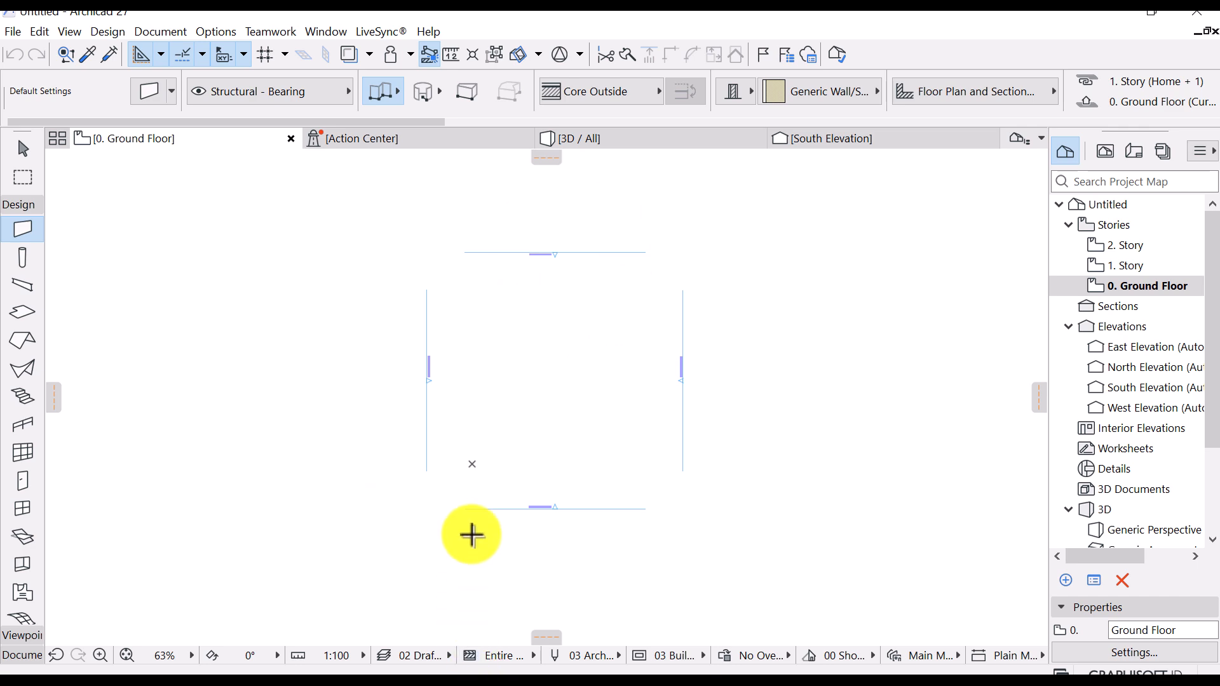
Place Fence Tutorial.jpg from the Desktop folder on the Ground Floor plan, west of the elevation markers
{"action": "key", "text": "super"}
{"action": "mouse_move", "coordinate": [397, 658]}
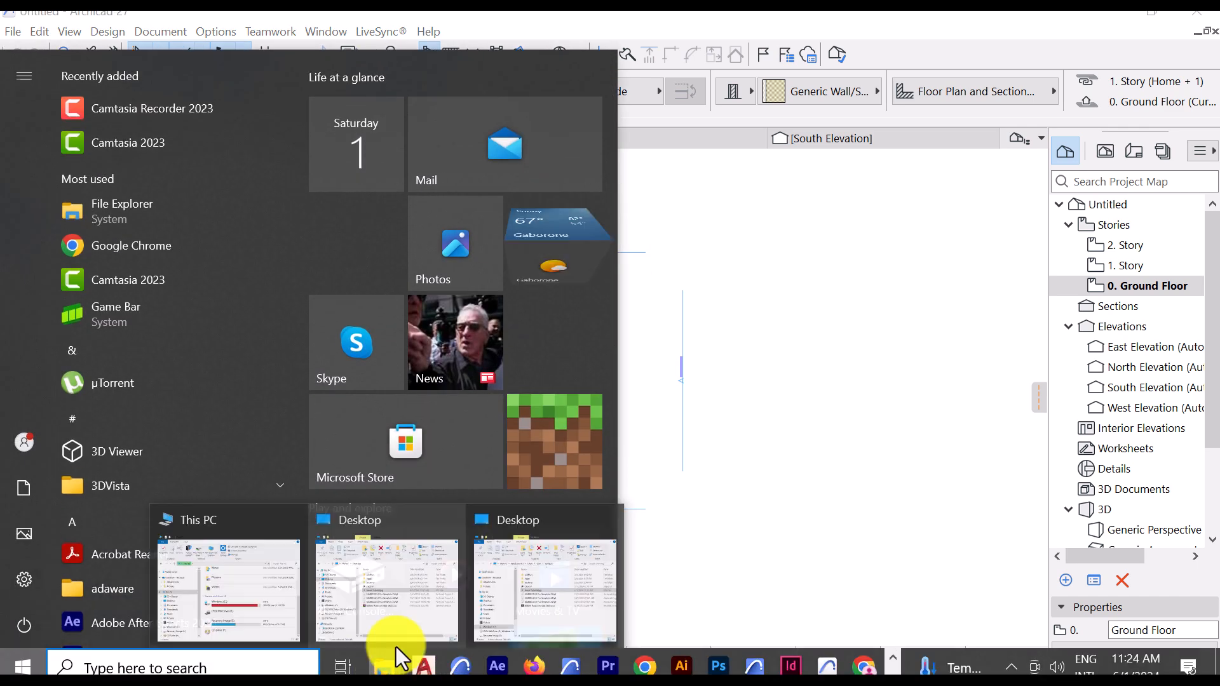
{"action": "left_click", "coordinate": [536, 549]}
{"action": "left_click_drag", "start_coordinate": [589, 410], "coordinate": [174, 367]}
{"action": "left_click", "coordinate": [236, 244]}
{"action": "scroll", "coordinate": [287, 411], "scroll_direction": "up", "scroll_amount": 1}
{"action": "middle_click_drag", "start_coordinate": [287, 411], "coordinate": [326, 386]}
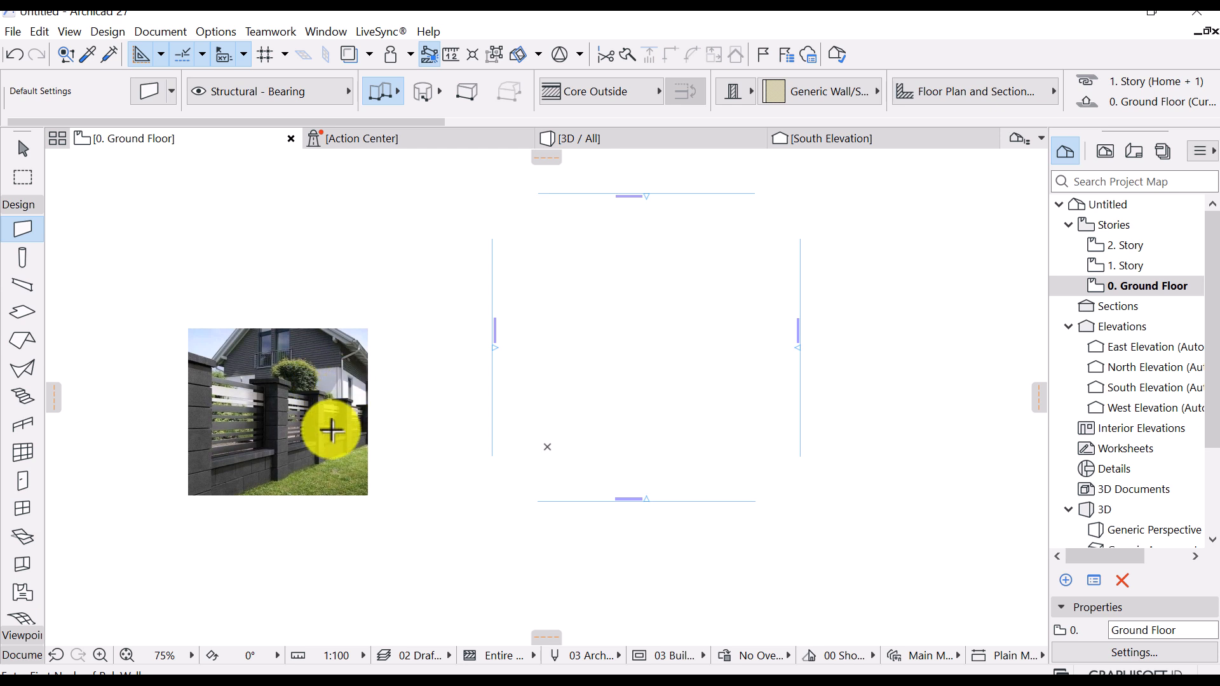
Examine the fence reference image closely: the block piers and caps, the low coped wall and the horizontal slats
{"action": "scroll", "coordinate": [157, 451], "scroll_direction": "up", "scroll_amount": 2}
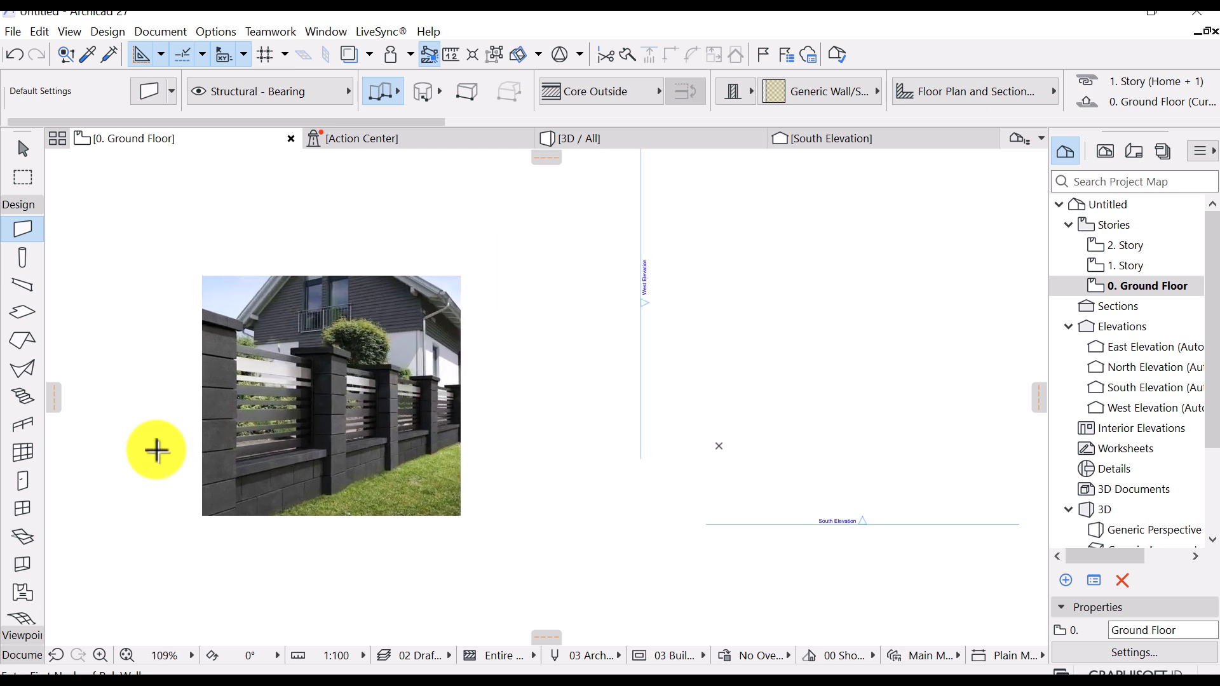
{"action": "scroll", "coordinate": [156, 451], "scroll_direction": "up", "scroll_amount": 2}
{"action": "scroll", "coordinate": [436, 451], "scroll_direction": "up", "scroll_amount": 2}
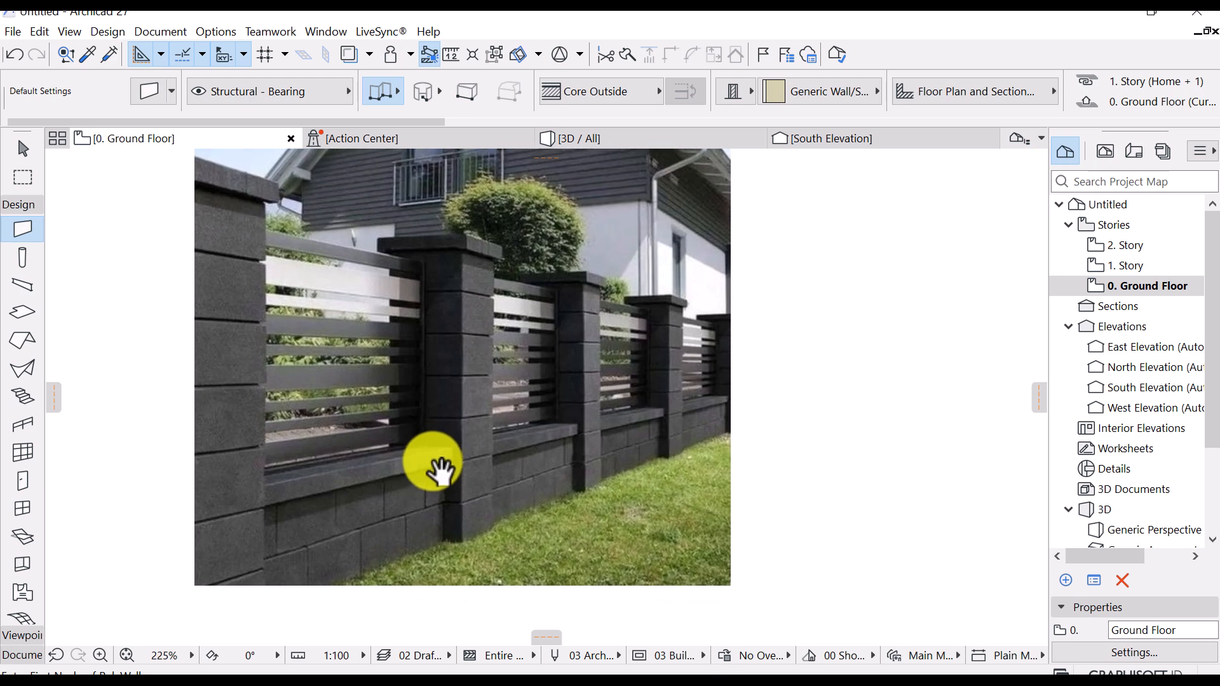
{"action": "scroll", "coordinate": [444, 414], "scroll_direction": "up", "scroll_amount": 1}
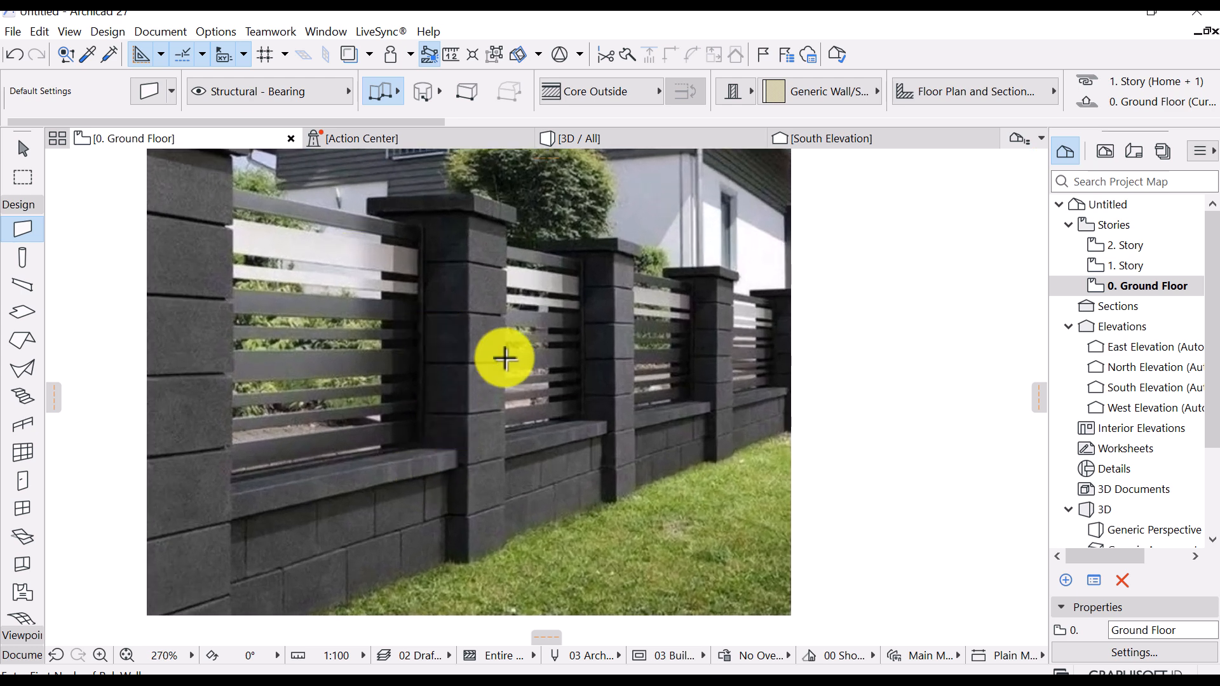
{"action": "scroll", "coordinate": [562, 398], "scroll_direction": "up", "scroll_amount": 1}
{"action": "scroll", "coordinate": [571, 407], "scroll_direction": "up", "scroll_amount": 1}
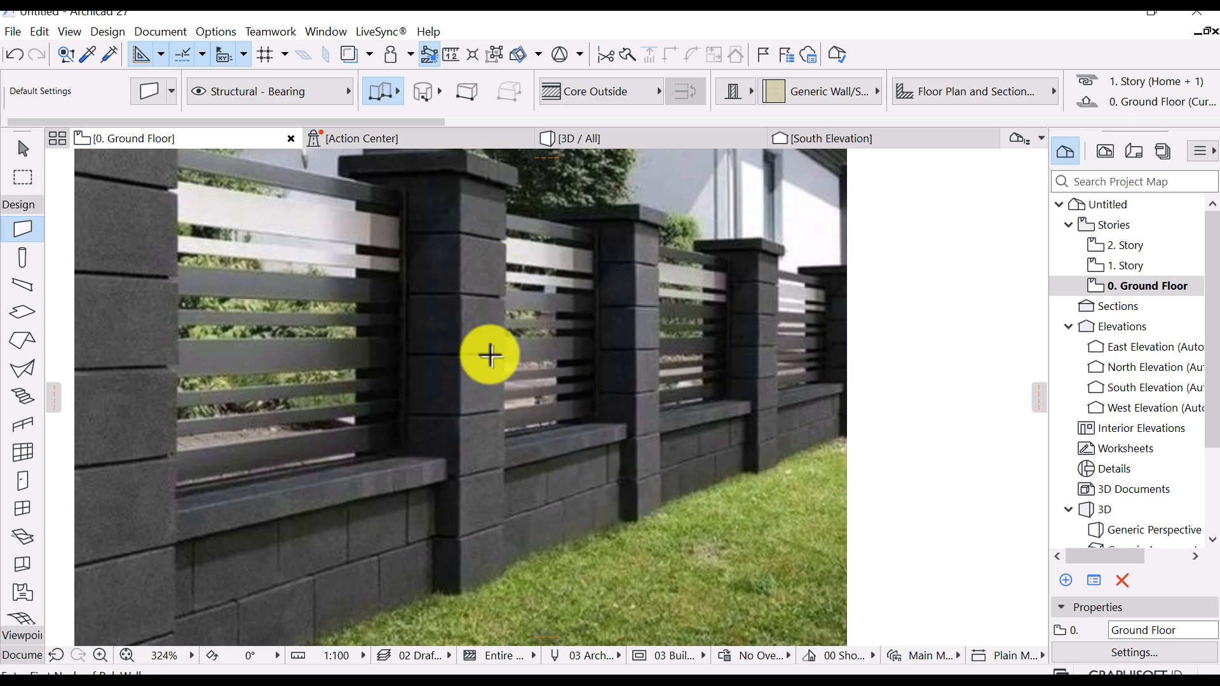
{"action": "middle_click_drag", "start_coordinate": [483, 440], "coordinate": [494, 474]}
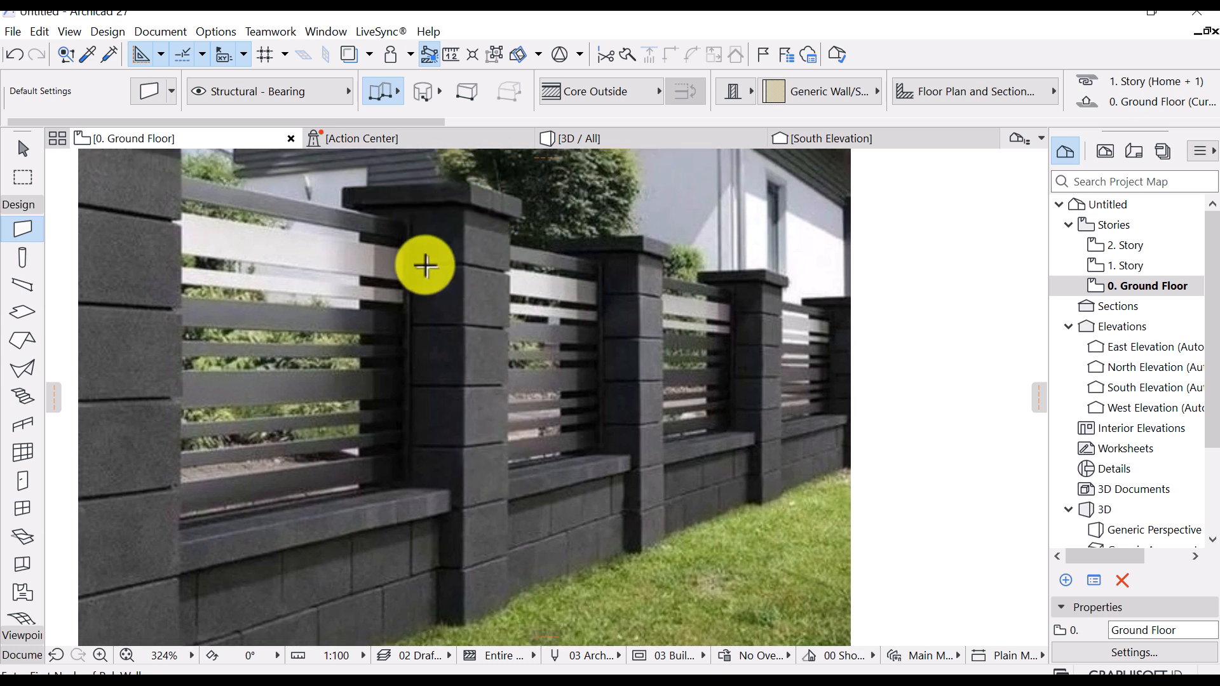
{"action": "scroll", "coordinate": [460, 344], "scroll_direction": "down", "scroll_amount": 2}
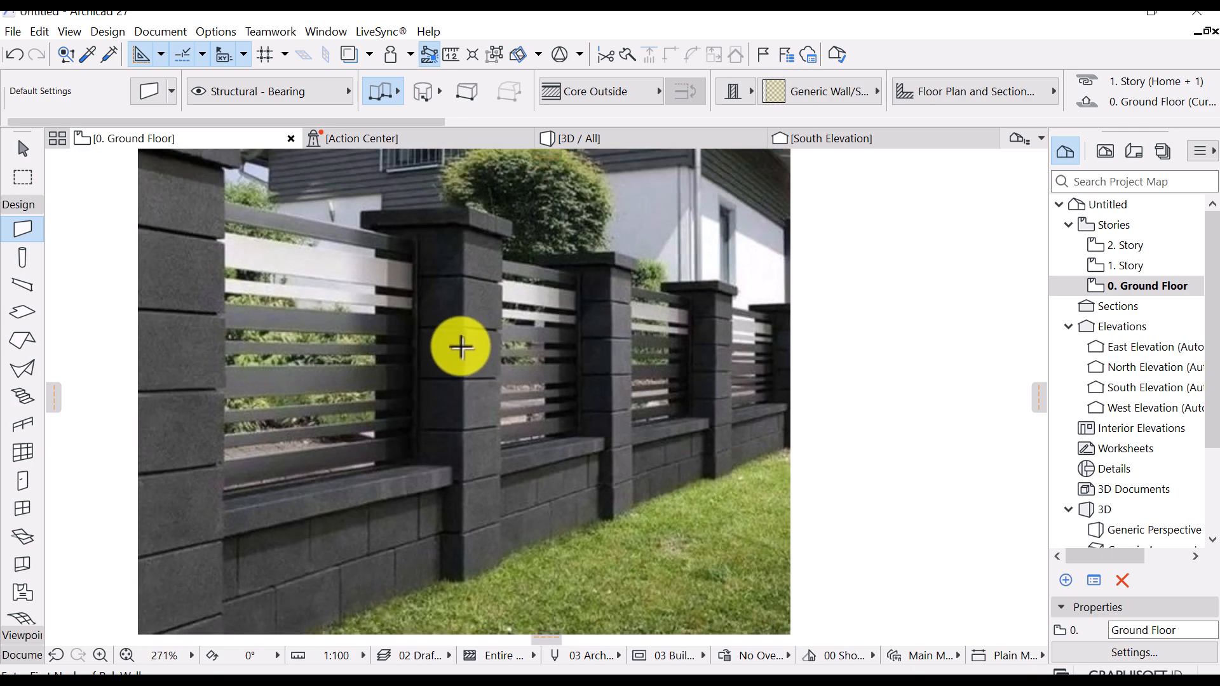
{"action": "middle_click_drag", "start_coordinate": [476, 309], "coordinate": [479, 310]}
{"action": "scroll", "coordinate": [467, 384], "scroll_direction": "up", "scroll_amount": 2}
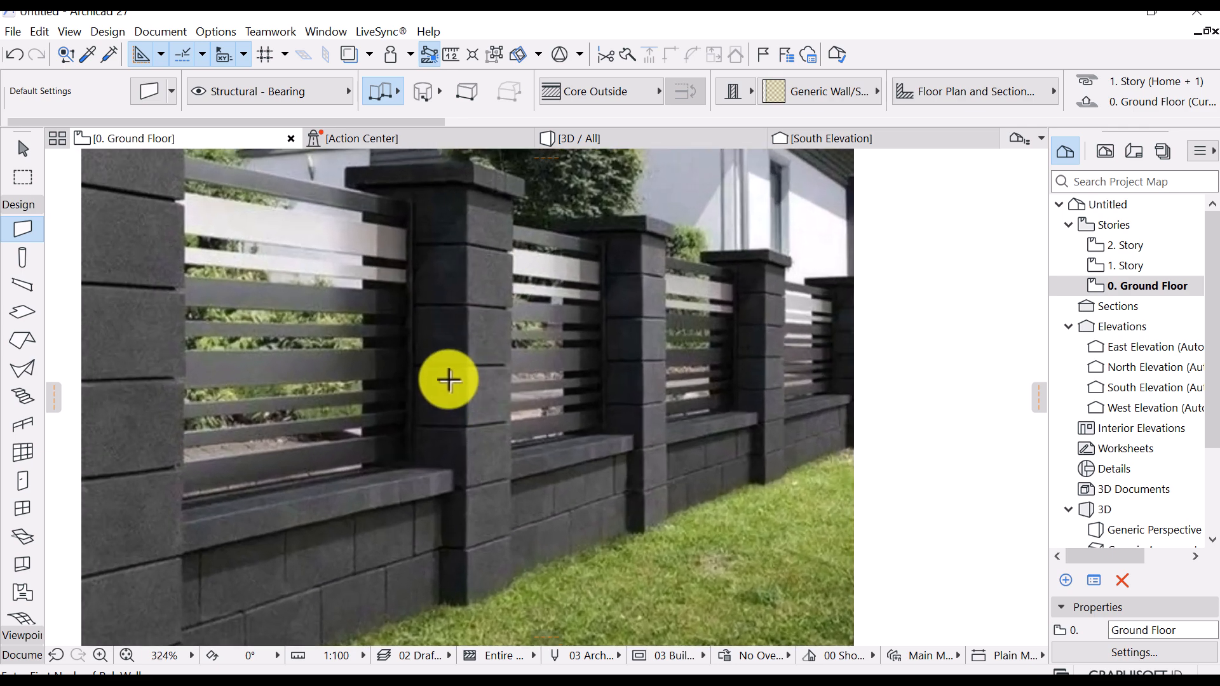
{"action": "middle_click_drag", "start_coordinate": [461, 342], "coordinate": [545, 341]}
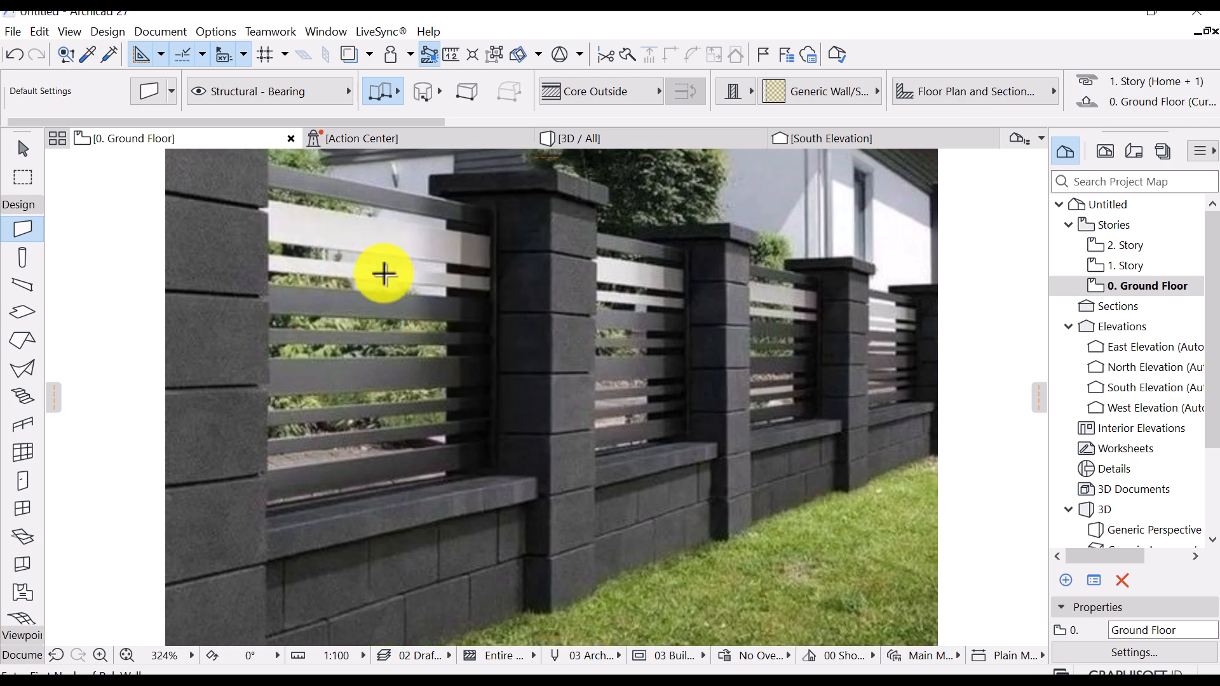
{"action": "scroll", "coordinate": [452, 317], "scroll_direction": "down", "scroll_amount": 2}
{"action": "middle_click_drag", "start_coordinate": [453, 318], "coordinate": [504, 336]}
{"action": "scroll", "coordinate": [502, 356], "scroll_direction": "up", "scroll_amount": 2}
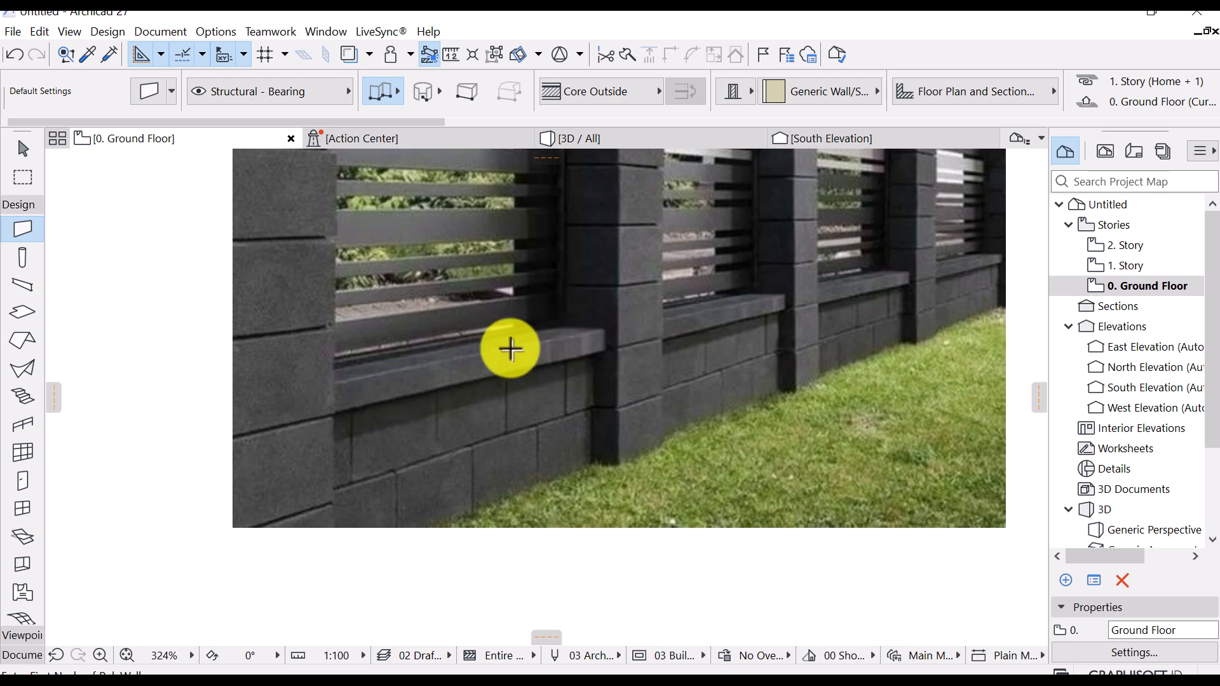
{"action": "scroll", "coordinate": [559, 354], "scroll_direction": "down", "scroll_amount": 3}
{"action": "middle_click_drag", "start_coordinate": [666, 313], "coordinate": [606, 375]}
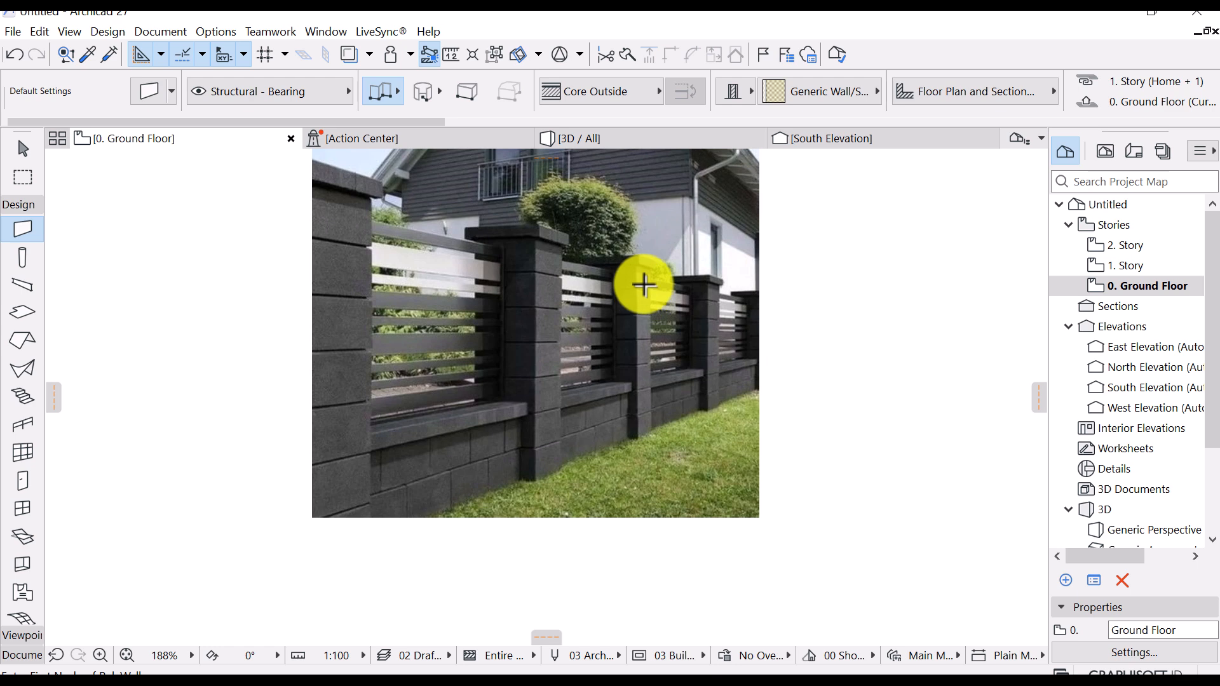
{"action": "scroll", "coordinate": [644, 285], "scroll_direction": "up", "scroll_amount": 2}
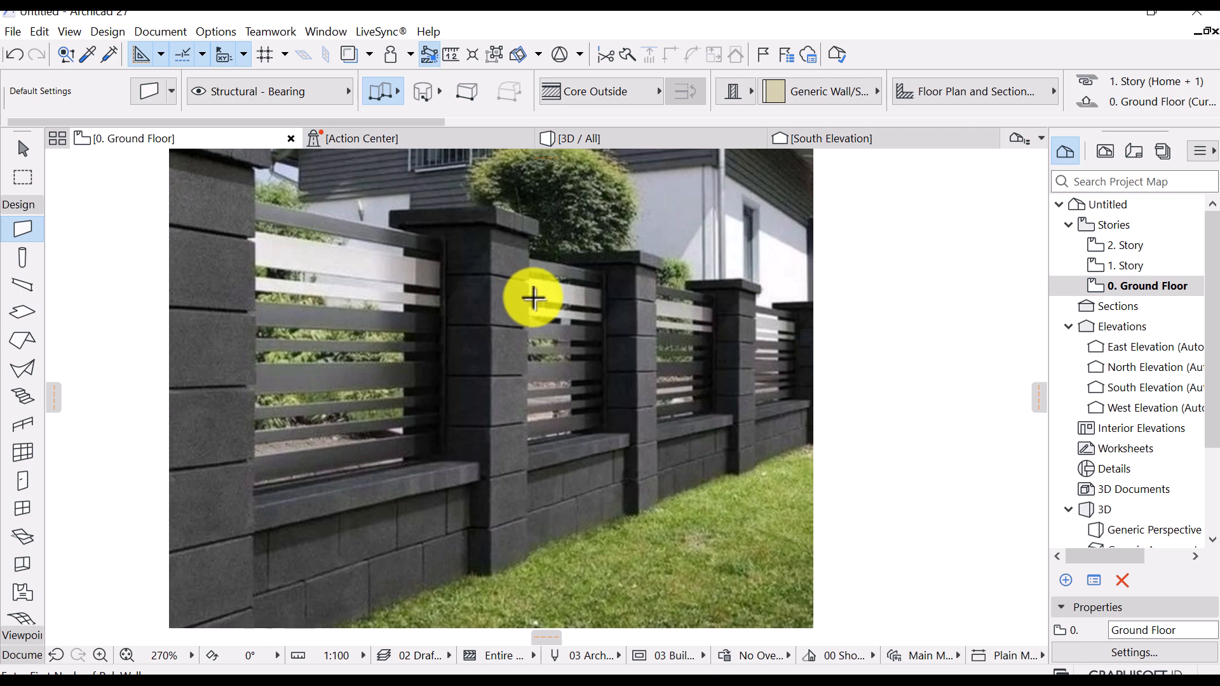
{"action": "middle_click_drag", "start_coordinate": [538, 311], "coordinate": [545, 314]}
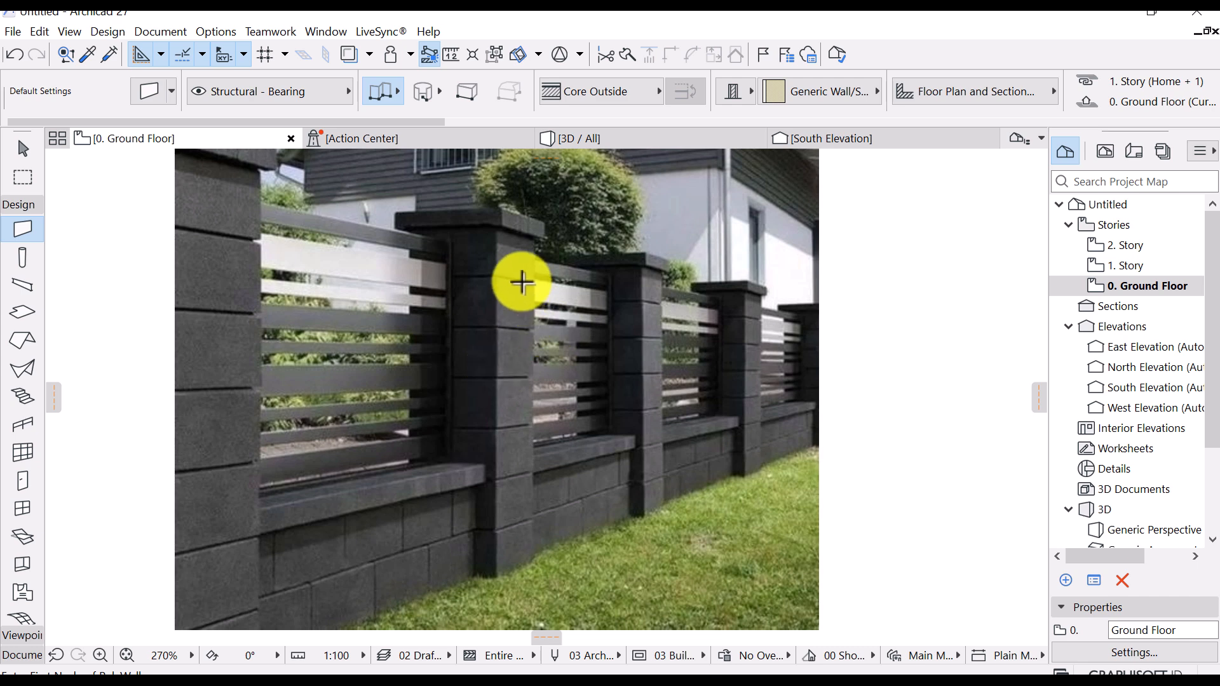
{"action": "mouse_move", "coordinate": [516, 315]}
{"action": "middle_mouse_down"}
{"action": "mouse_move", "coordinate": [518, 327]}
{"action": "mouse_move", "coordinate": [511, 292]}
{"action": "middle_mouse_up"}
{"action": "scroll", "coordinate": [532, 300], "scroll_direction": "down", "scroll_amount": 3}
{"action": "middle_click_drag", "start_coordinate": [655, 352], "coordinate": [572, 363]}
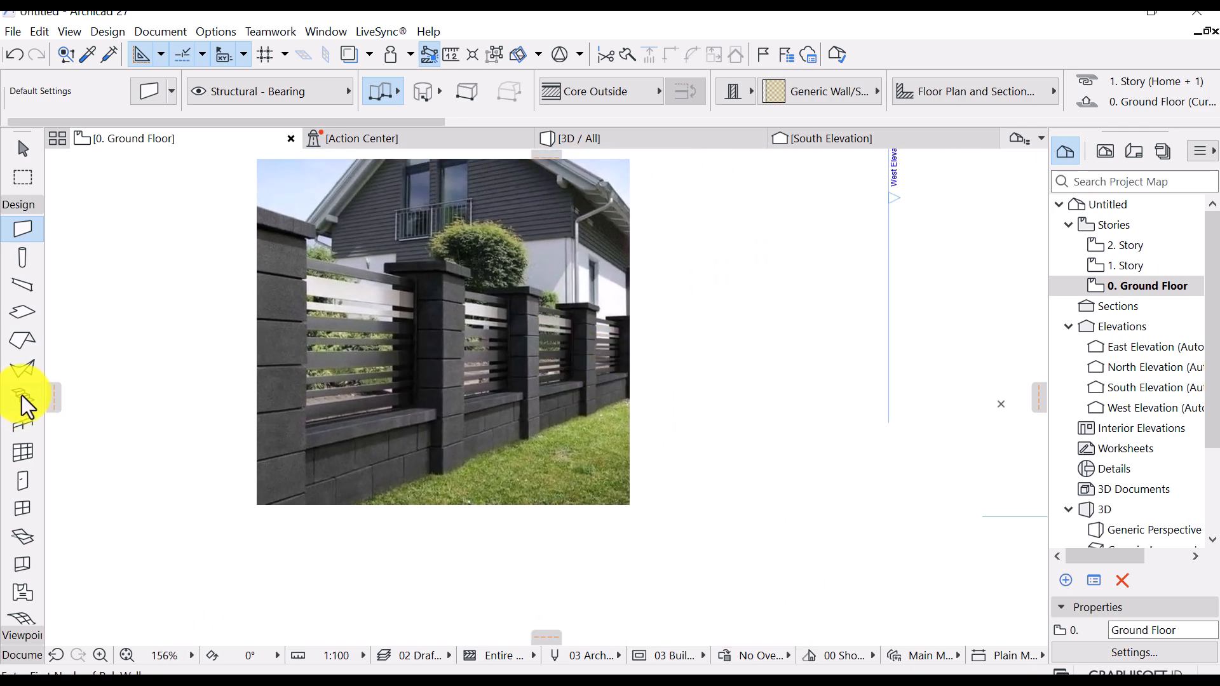
{"action": "scroll", "coordinate": [353, 290], "scroll_direction": "up", "scroll_amount": 2}
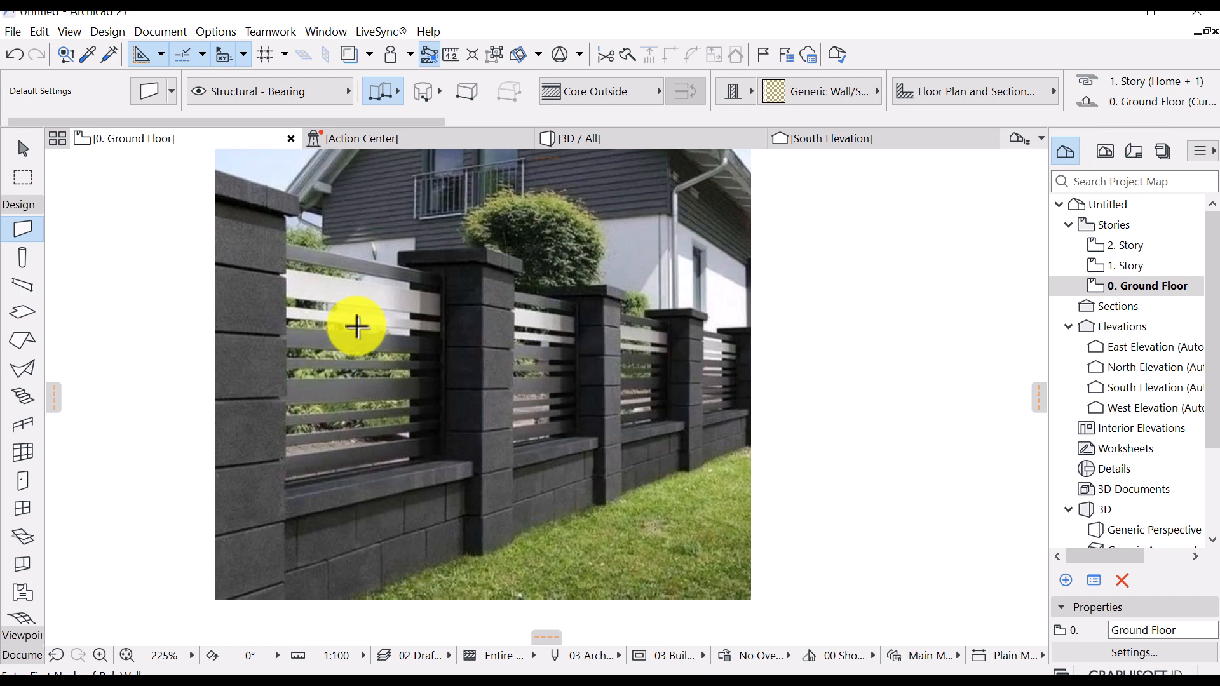
{"action": "scroll", "coordinate": [388, 323], "scroll_direction": "down", "scroll_amount": 2}
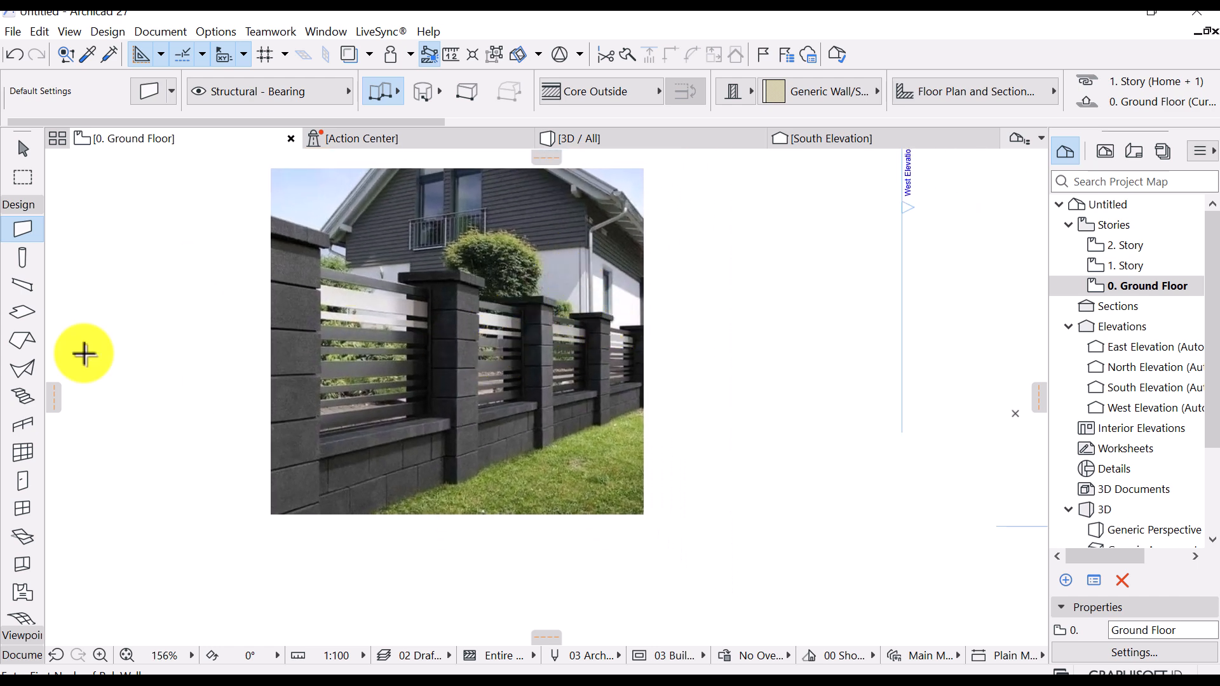
Start the Railing tool and load the Timber Fencing favorite as its default settings
{"action": "left_click", "coordinate": [20, 433]}
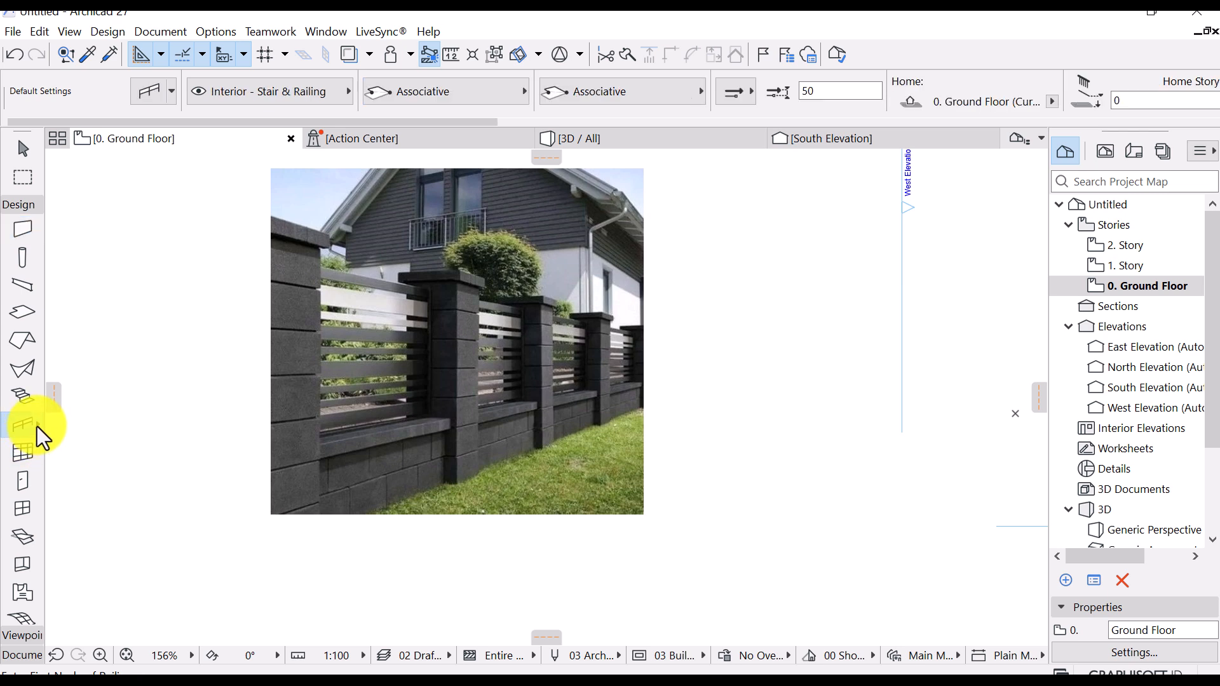
{"action": "left_click", "coordinate": [37, 426]}
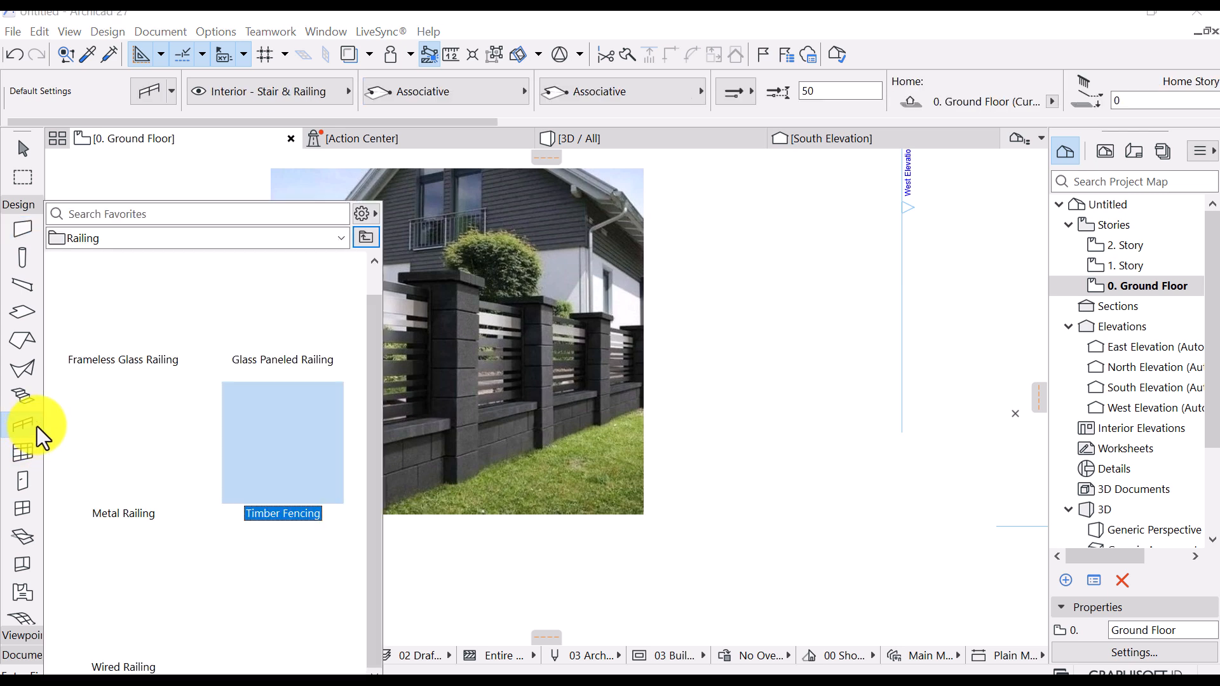
{"action": "left_click", "coordinate": [305, 359]}
{"action": "scroll", "coordinate": [119, 378], "scroll_direction": "down", "scroll_amount": 1}
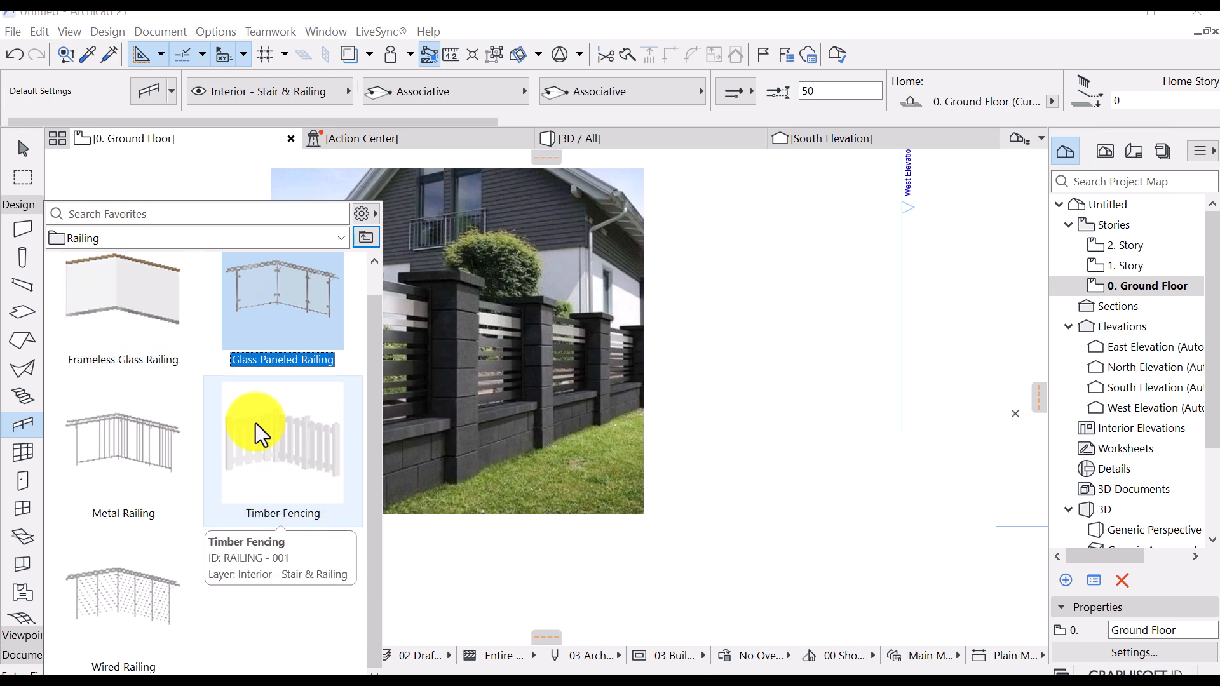
{"action": "scroll", "coordinate": [219, 422], "scroll_direction": "up", "scroll_amount": 1}
{"action": "scroll", "coordinate": [252, 406], "scroll_direction": "down", "scroll_amount": 1}
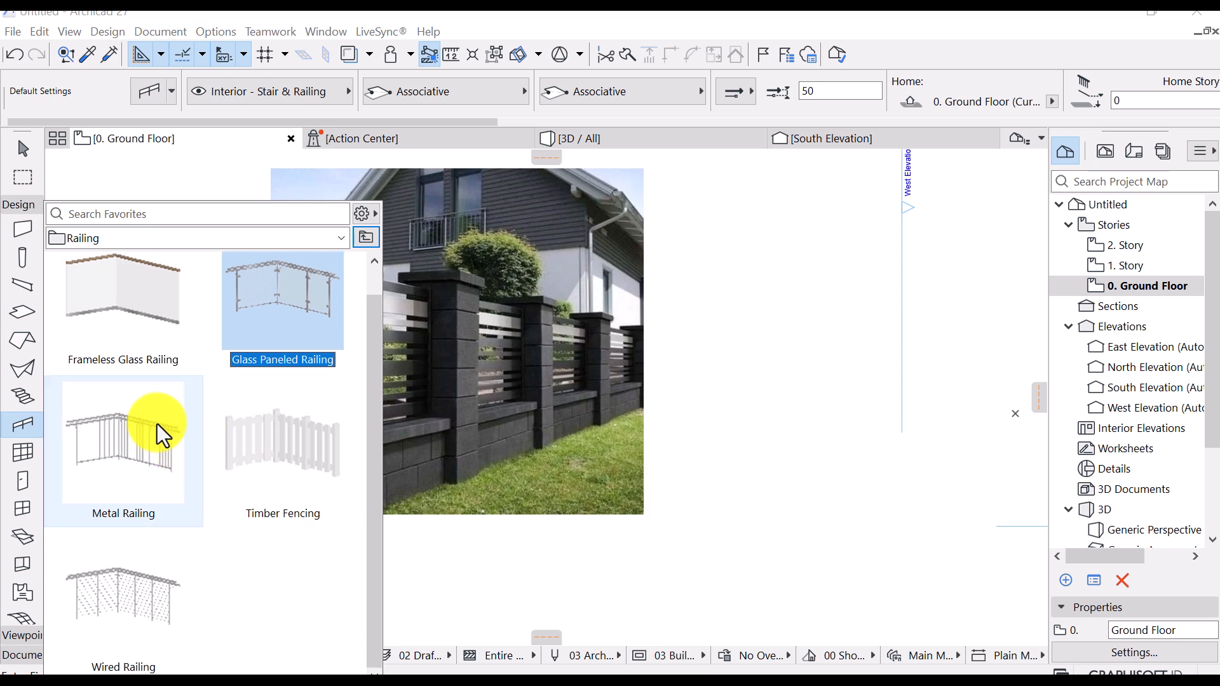
{"action": "double_click", "coordinate": [265, 442]}
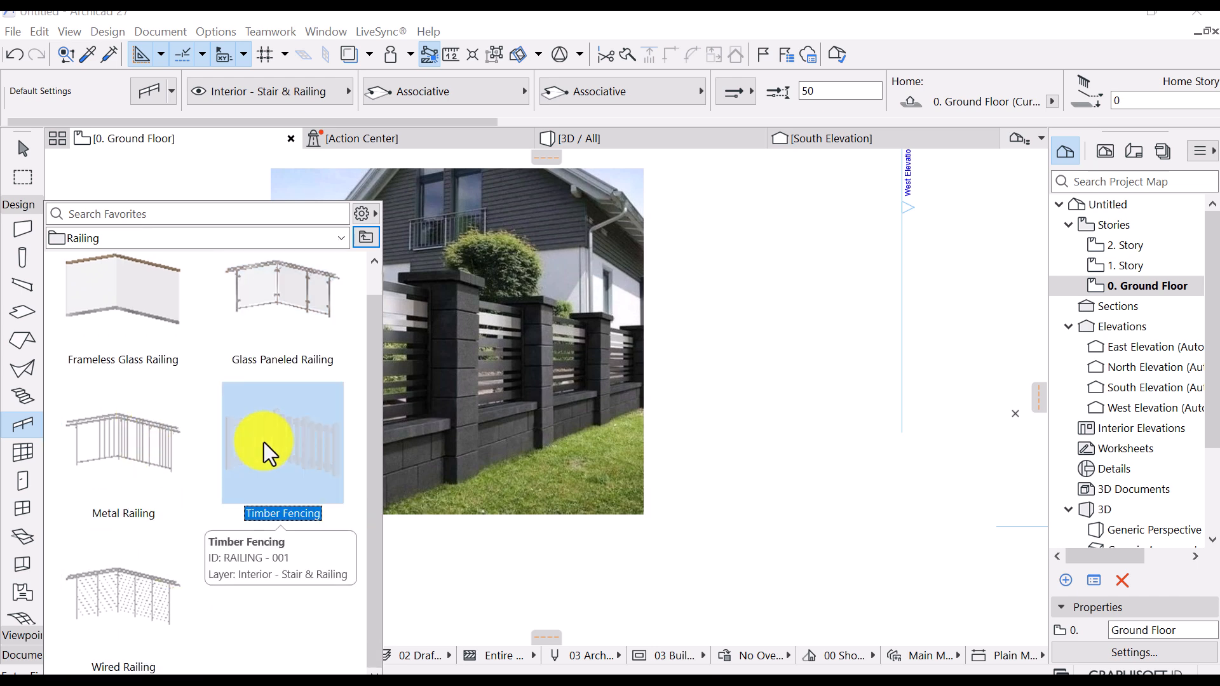
Draw a straight horizontal timber fence 10000 mm long on the Ground Floor plan, in the area between the elevation markers
{"action": "scroll", "coordinate": [512, 431], "scroll_direction": "down", "scroll_amount": 3}
{"action": "middle_click_drag", "start_coordinate": [963, 324], "coordinate": [539, 360]}
{"action": "scroll", "coordinate": [539, 360], "scroll_direction": "up", "scroll_amount": 1}
{"action": "middle_click_drag", "start_coordinate": [473, 267], "coordinate": [502, 366]}
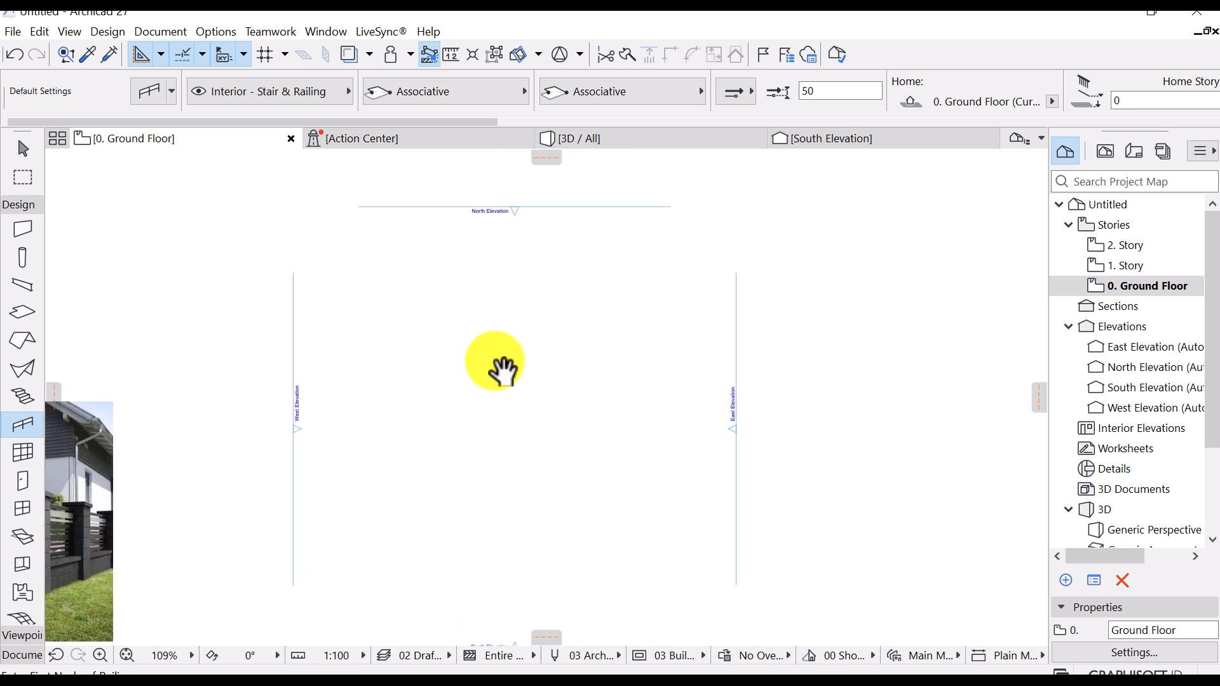
{"action": "left_click", "coordinate": [429, 394]}
{"action": "scroll", "coordinate": [471, 397], "scroll_direction": "up", "scroll_amount": 4}
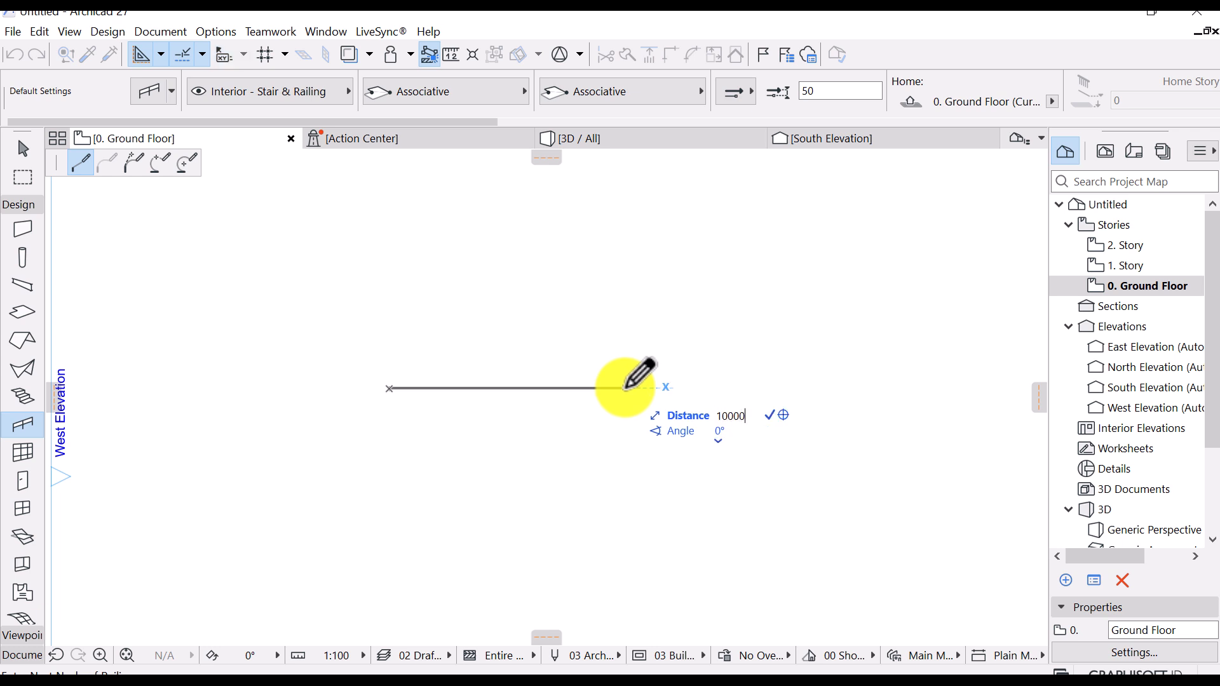
{"action": "type", "text": "10000"}
{"action": "key", "text": "Return"}
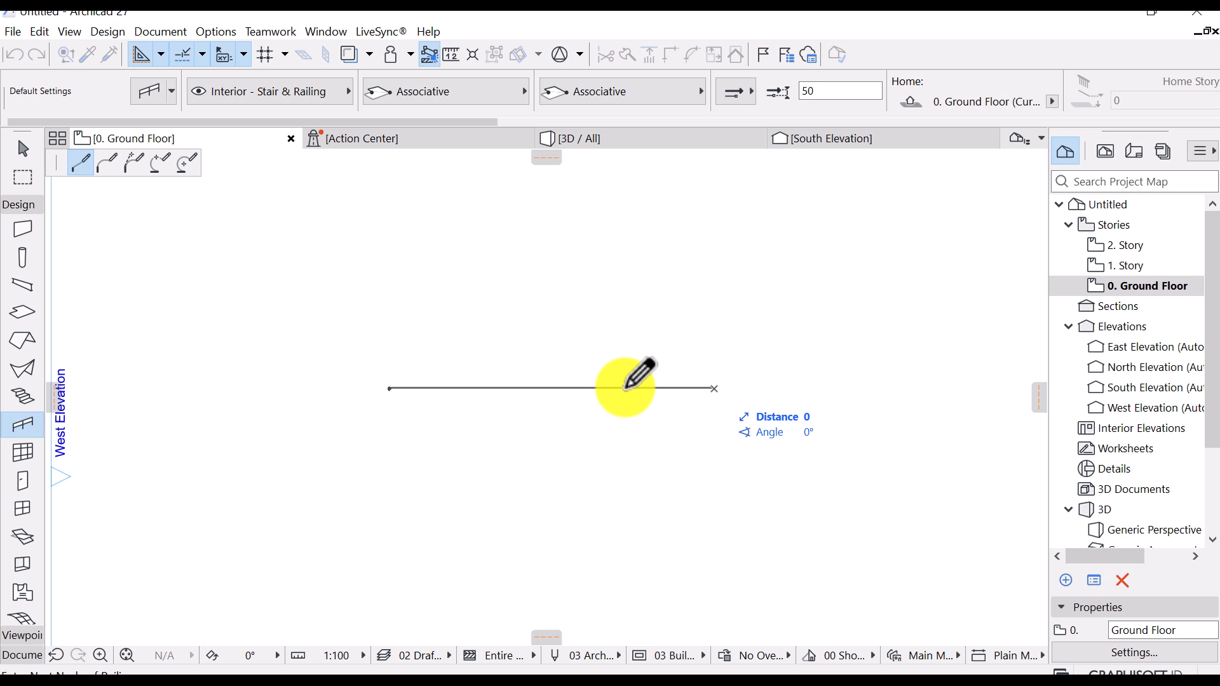
{"action": "right_click", "coordinate": [747, 325]}
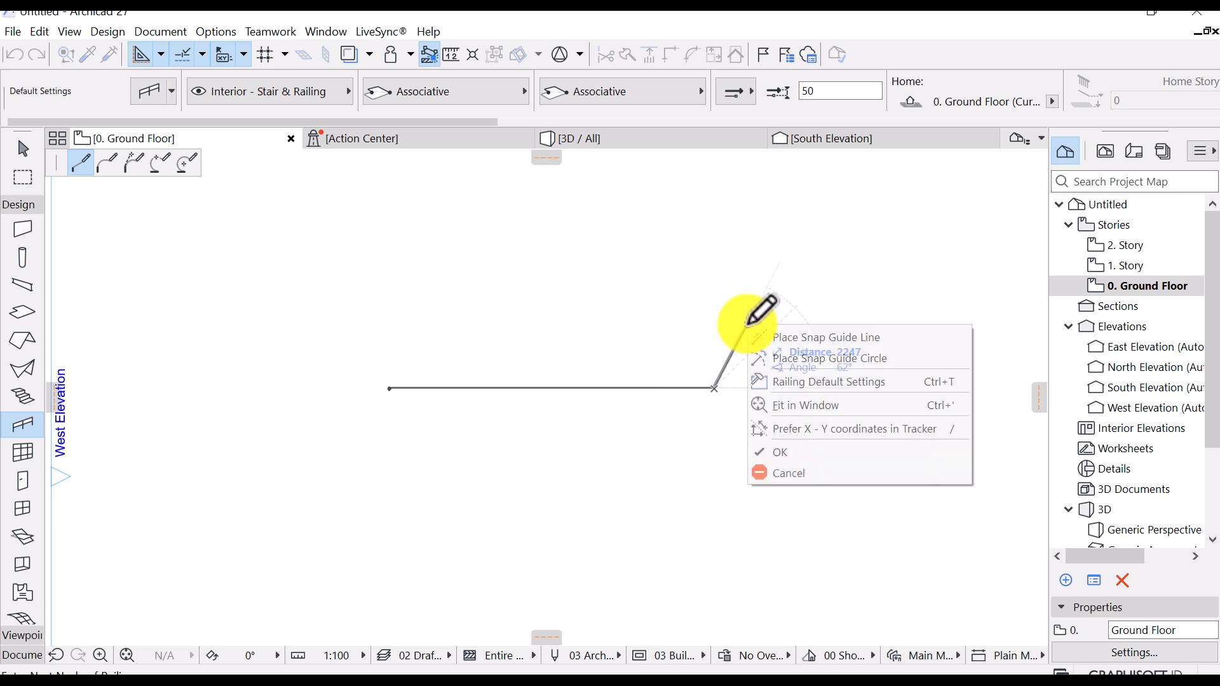
{"action": "left_click", "coordinate": [792, 453]}
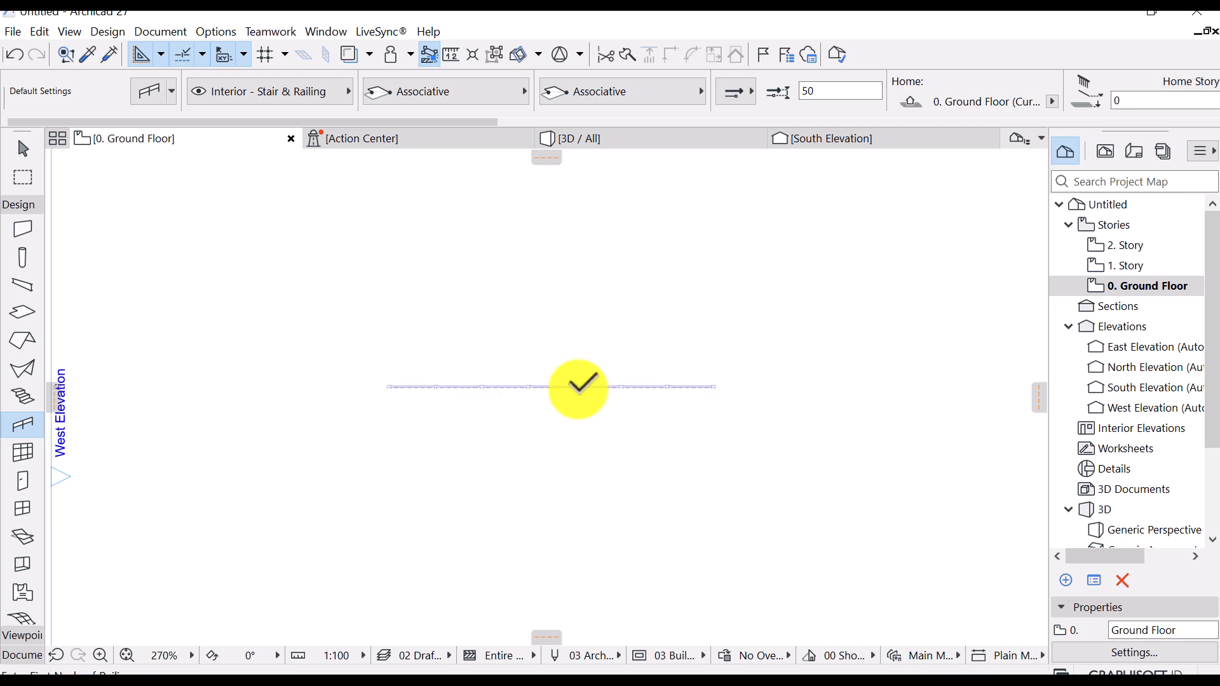
Show the timber fence in the 3D view and select the whole railing
{"action": "scroll", "coordinate": [698, 386], "scroll_direction": "up", "scroll_amount": 1}
{"action": "middle_click_drag", "start_coordinate": [700, 390], "coordinate": [754, 367]}
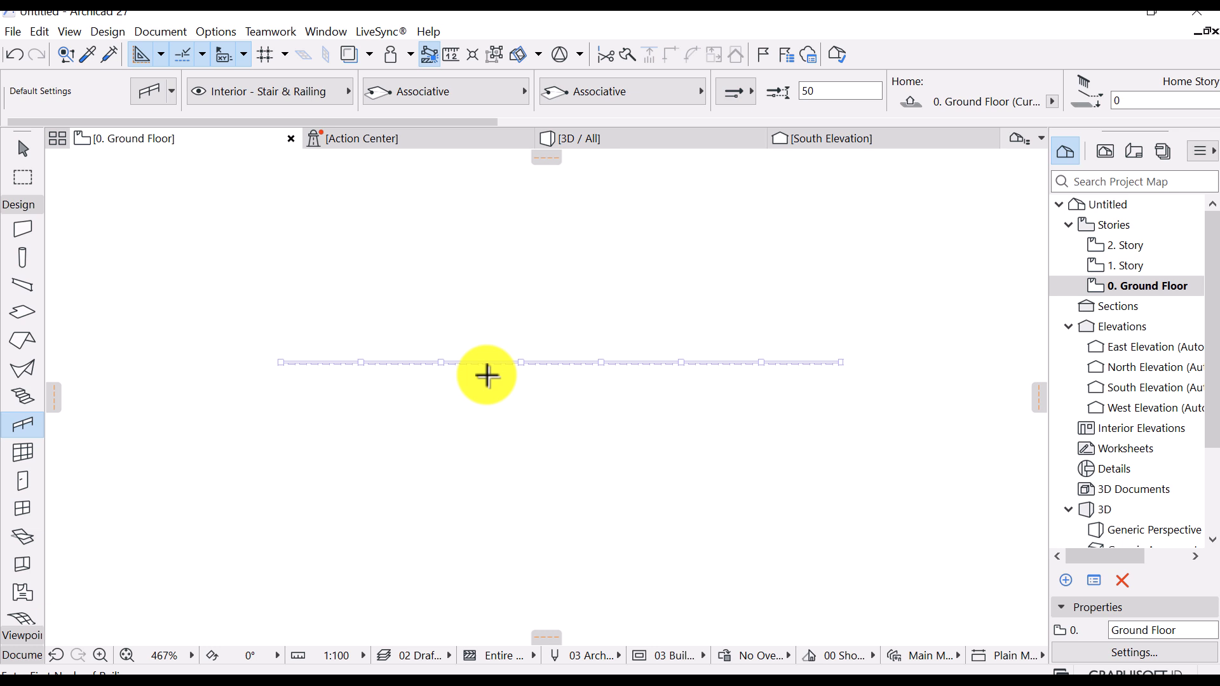
{"action": "left_click", "coordinate": [654, 145]}
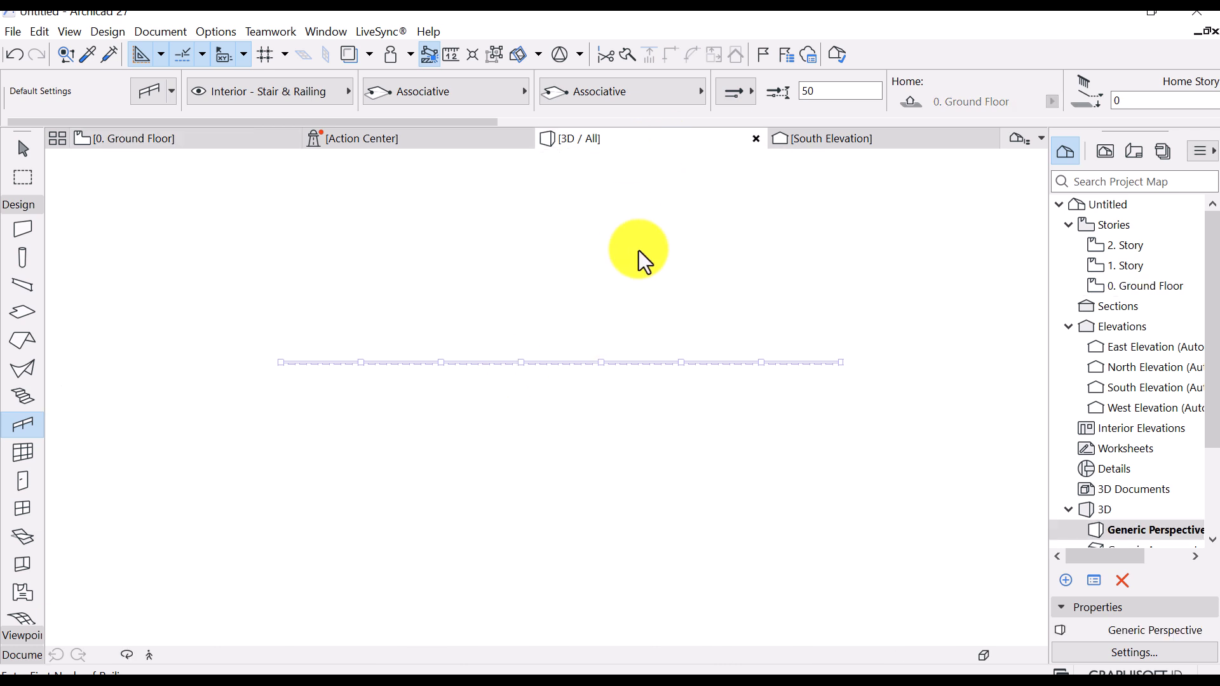
{"action": "scroll", "coordinate": [532, 441], "scroll_direction": "up", "scroll_amount": 5}
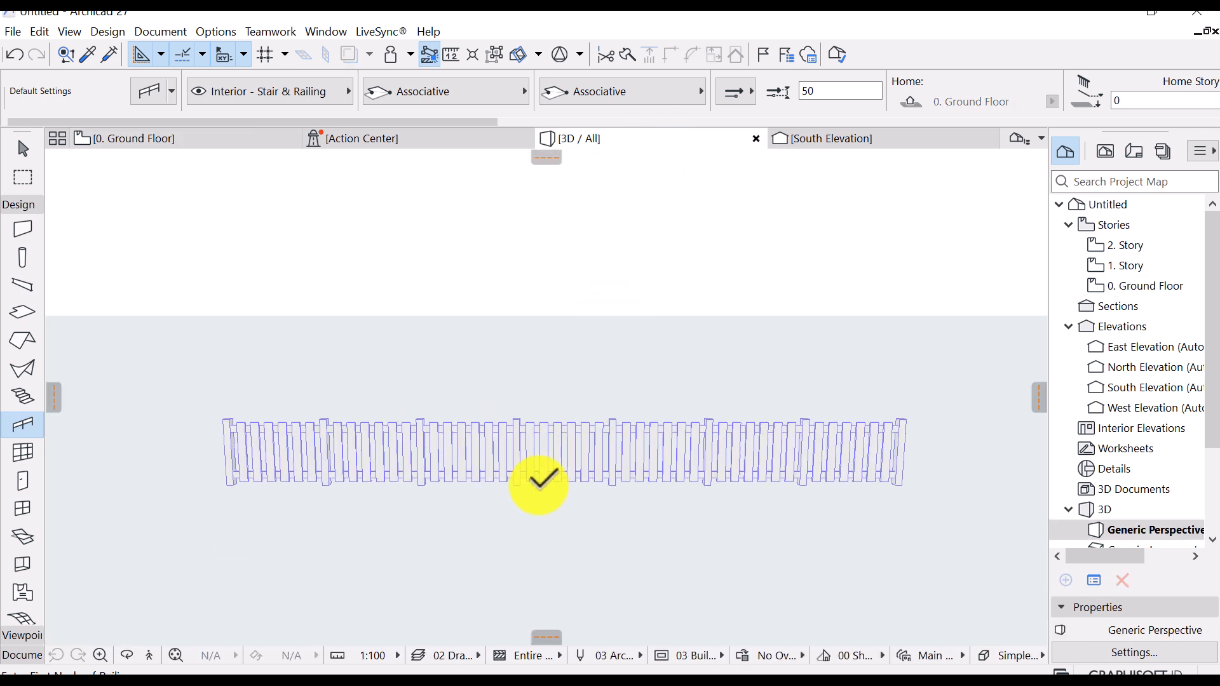
{"action": "left_click", "coordinate": [14, 159]}
{"action": "left_click", "coordinate": [354, 476]}
Double the segment height of the selected timber fence in its railing settings
{"action": "scroll", "coordinate": [707, 102], "scroll_direction": "right", "scroll_amount": 6}
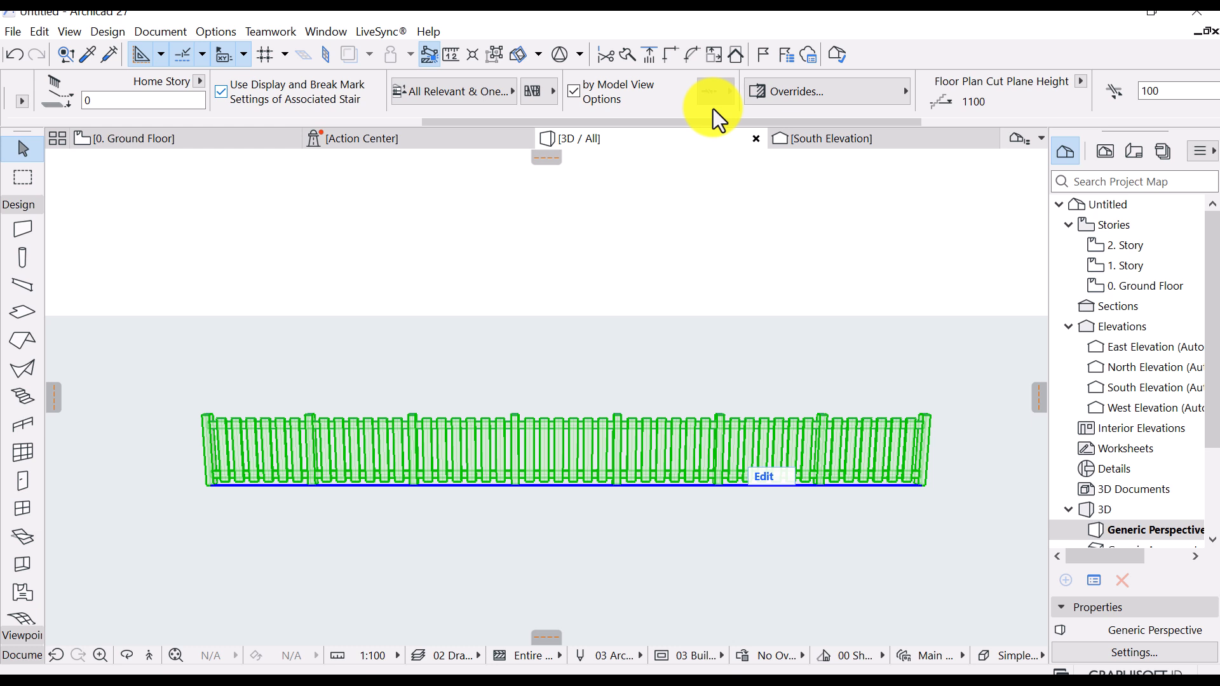
{"action": "scroll", "coordinate": [713, 108], "scroll_direction": "right", "scroll_amount": 5}
{"action": "scroll", "coordinate": [713, 108], "scroll_direction": "left", "scroll_amount": 11}
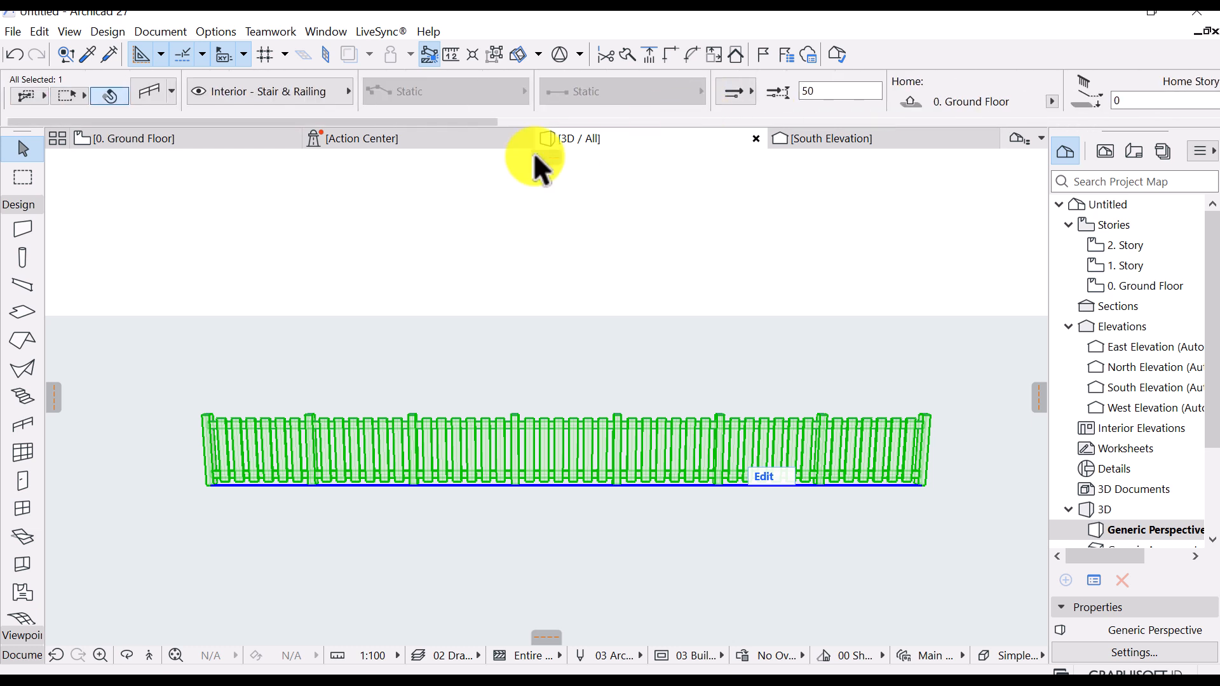
{"action": "scroll", "coordinate": [408, 82], "scroll_direction": "right", "scroll_amount": 10}
{"action": "scroll", "coordinate": [409, 82], "scroll_direction": "right", "scroll_amount": 12}
{"action": "scroll", "coordinate": [408, 82], "scroll_direction": "left", "scroll_amount": 15}
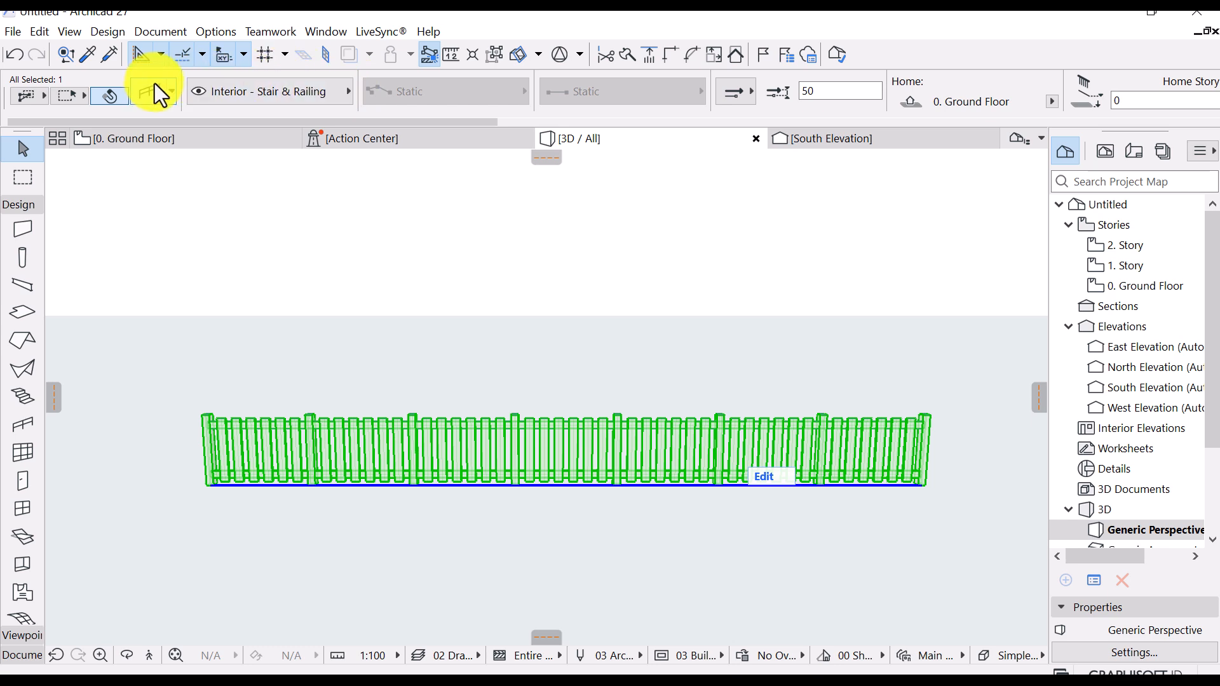
{"action": "left_click", "coordinate": [147, 93]}
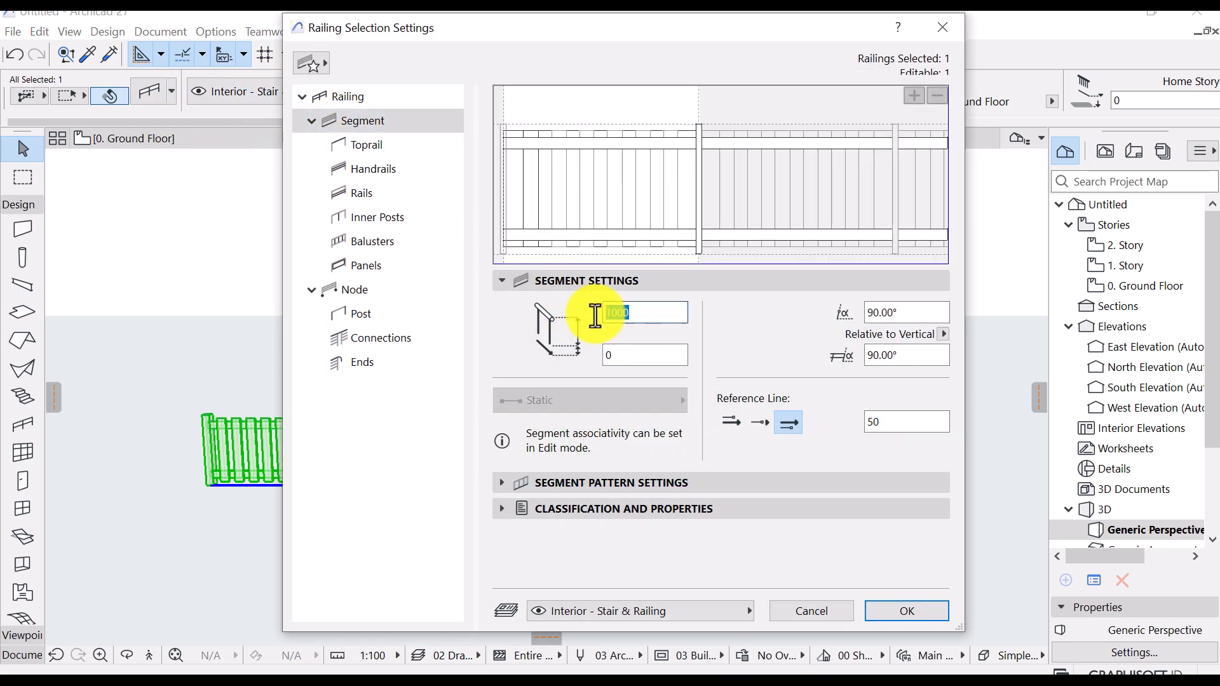
{"action": "type", "text": "20"}
{"action": "key", "text": "Return"}
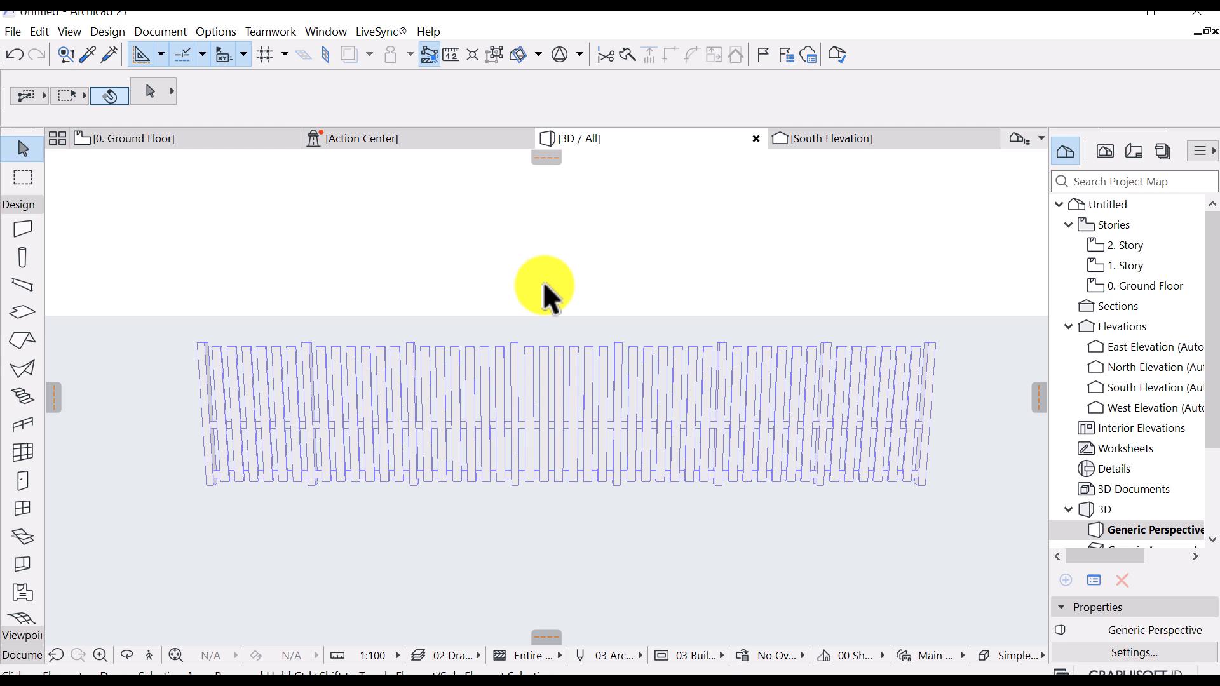
Return to the Ground Floor plan and study the reference image's piers, low wall and slats again
{"action": "left_click", "coordinate": [211, 144]}
{"action": "scroll", "coordinate": [572, 314], "scroll_direction": "down", "scroll_amount": 3}
{"action": "middle_click_drag", "start_coordinate": [484, 310], "coordinate": [722, 278]}
{"action": "scroll", "coordinate": [699, 278], "scroll_direction": "up", "scroll_amount": 1}
{"action": "middle_click_drag", "start_coordinate": [560, 342], "coordinate": [745, 342]}
{"action": "scroll", "coordinate": [744, 342], "scroll_direction": "down", "scroll_amount": 3}
{"action": "middle_click_drag", "start_coordinate": [635, 325], "coordinate": [766, 239]}
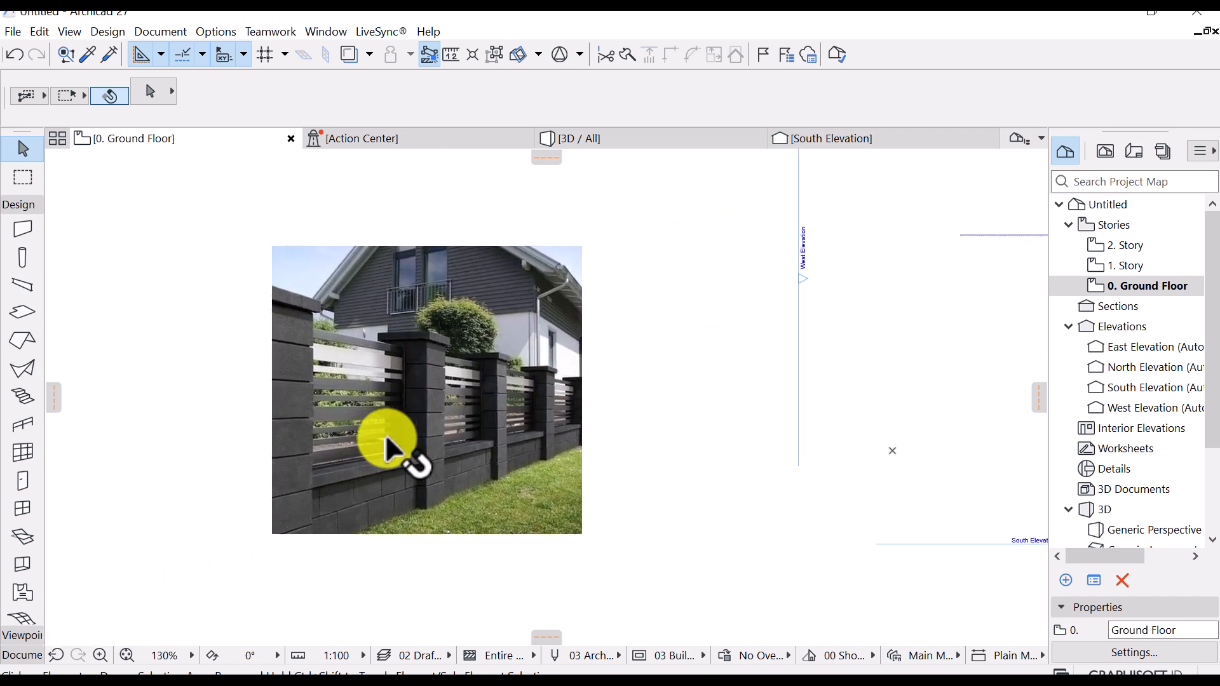
{"action": "scroll", "coordinate": [371, 464], "scroll_direction": "up", "scroll_amount": 3}
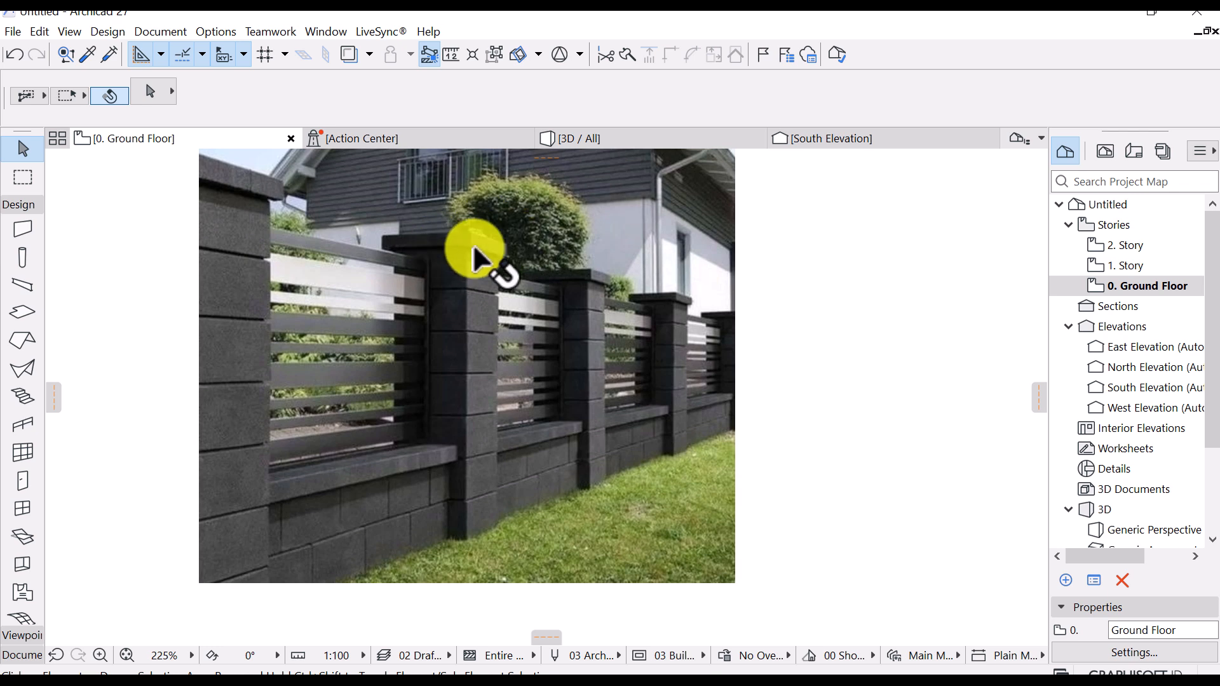
{"action": "scroll", "coordinate": [473, 270], "scroll_direction": "down", "scroll_amount": 4}
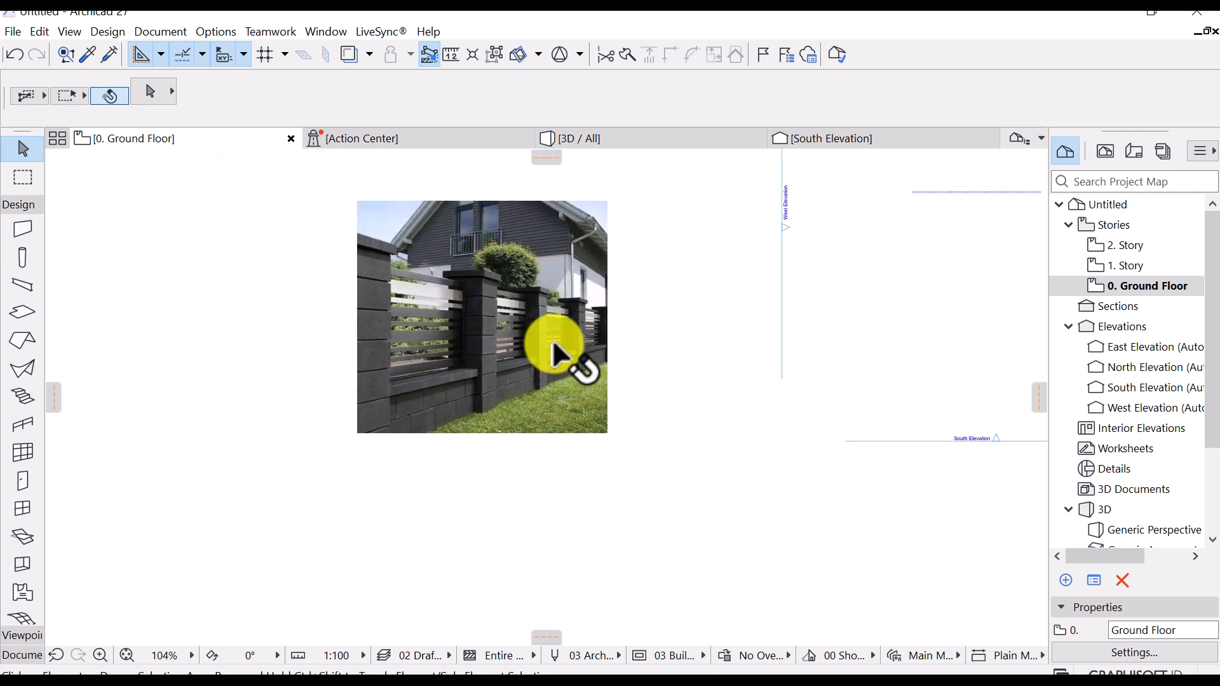
Start the Column tool and set its building material to Concrete - Structural
{"action": "left_click", "coordinate": [32, 263]}
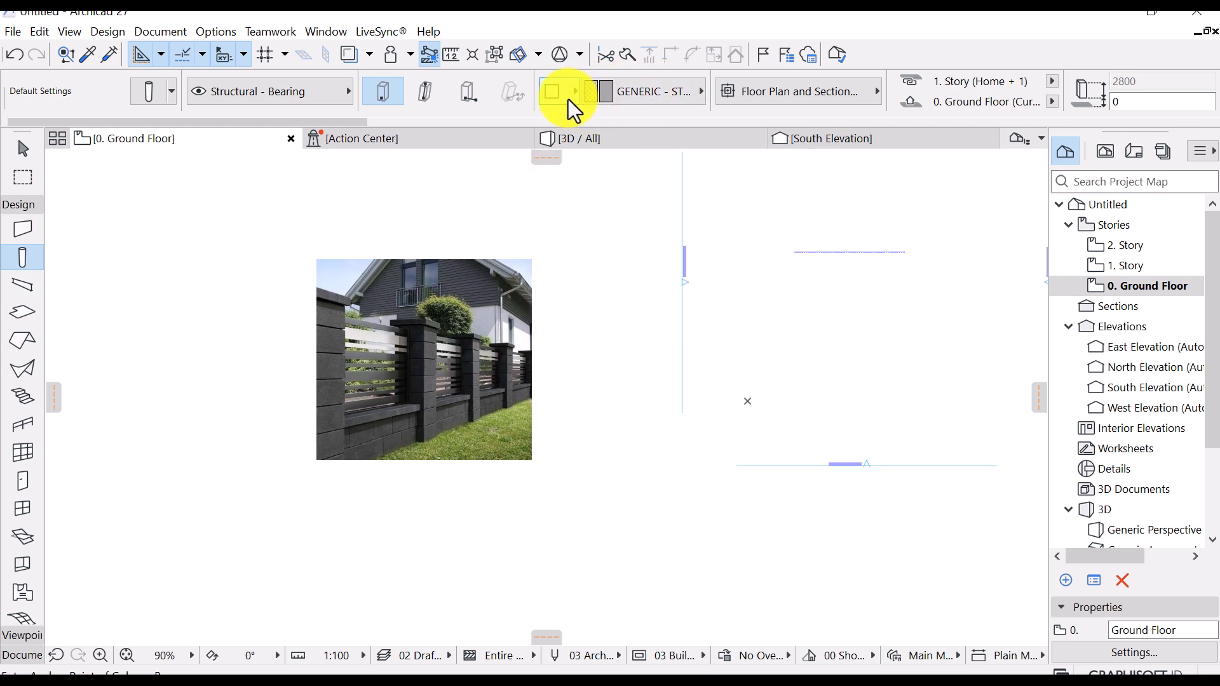
{"action": "left_click", "coordinate": [619, 94]}
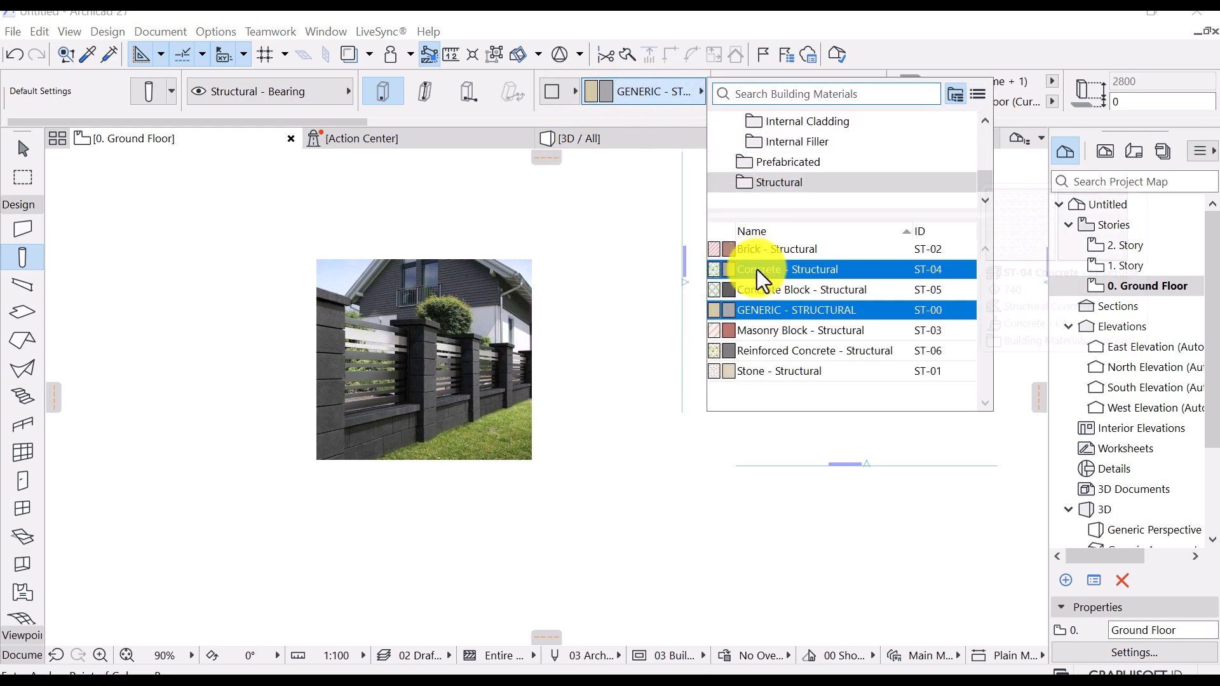
{"action": "left_click", "coordinate": [777, 271]}
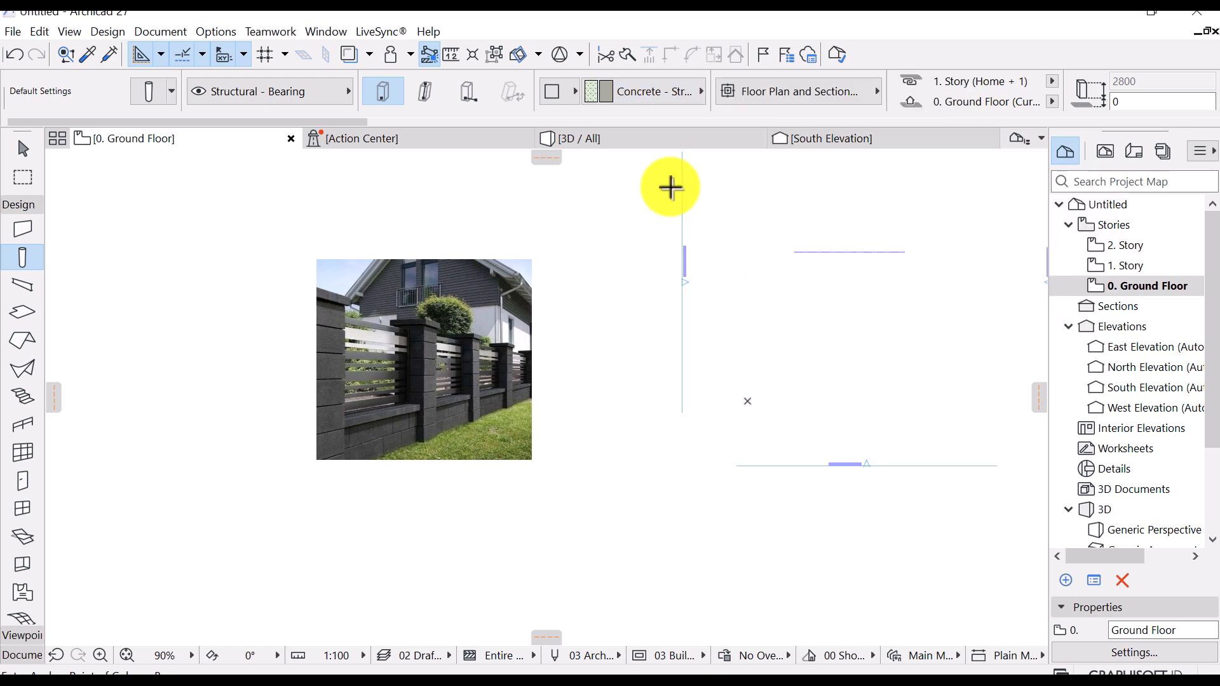
Set the column's top to Not Linked and its height to 2000 mm
{"action": "scroll", "coordinate": [821, 117], "scroll_direction": "down", "scroll_amount": 6}
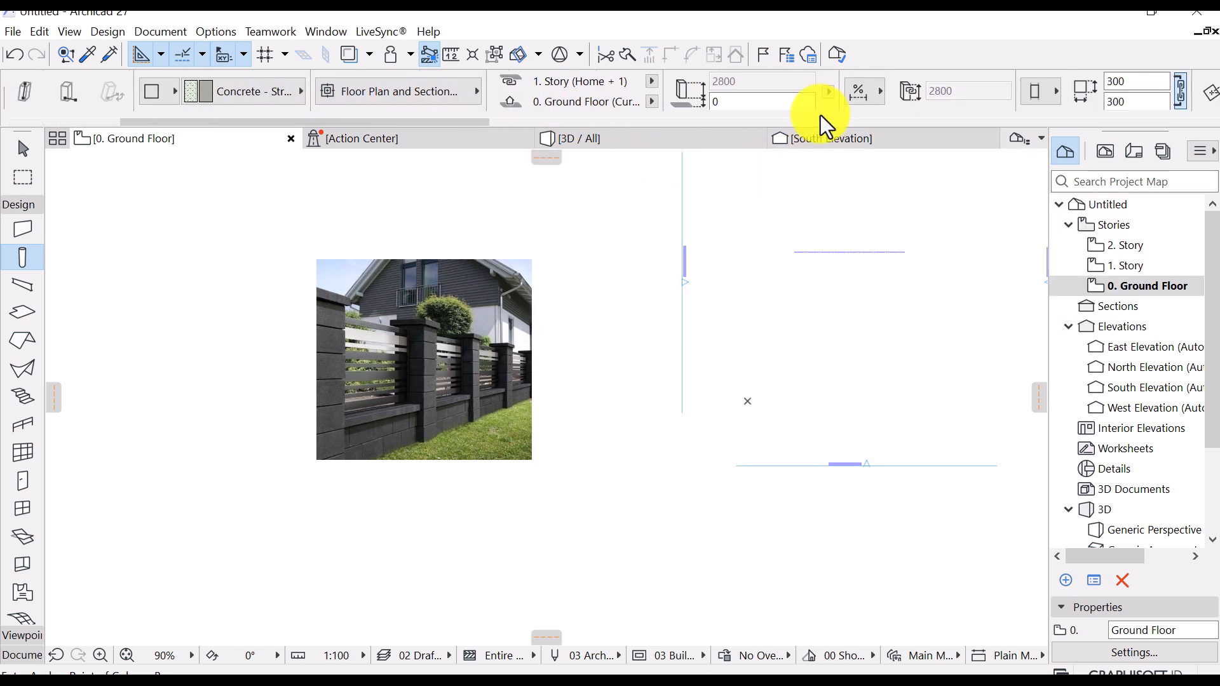
{"action": "scroll", "coordinate": [772, 94], "scroll_direction": "down", "scroll_amount": 3}
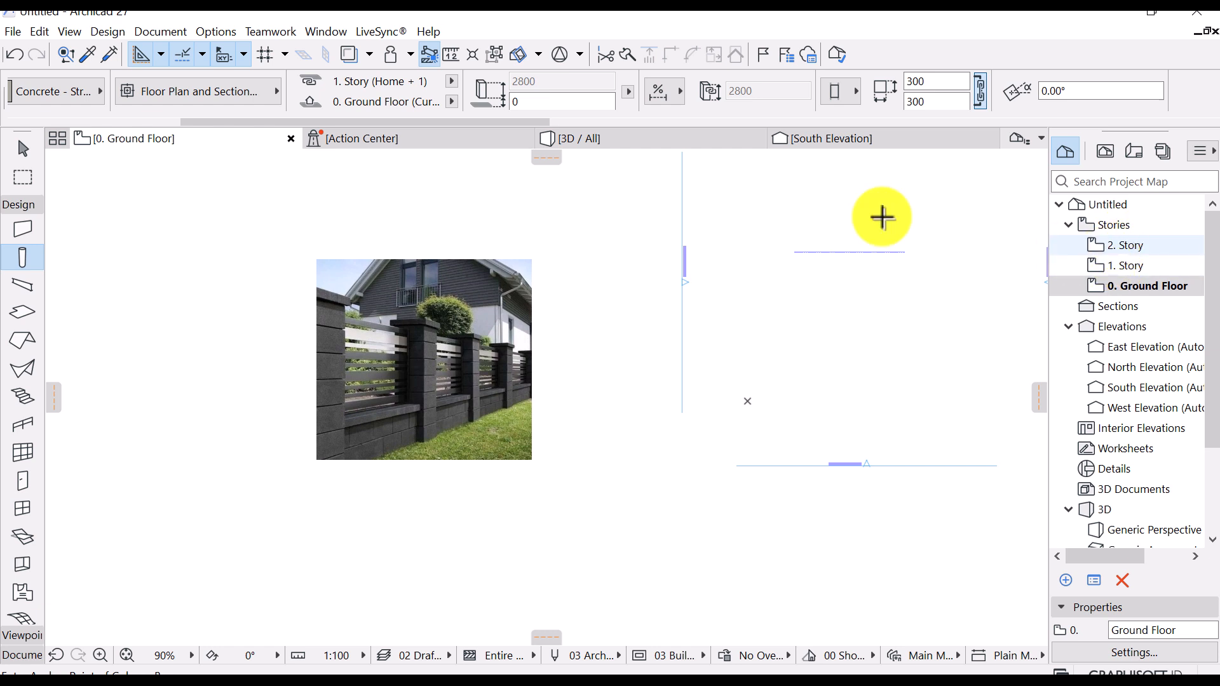
{"action": "left_click", "coordinate": [451, 81]}
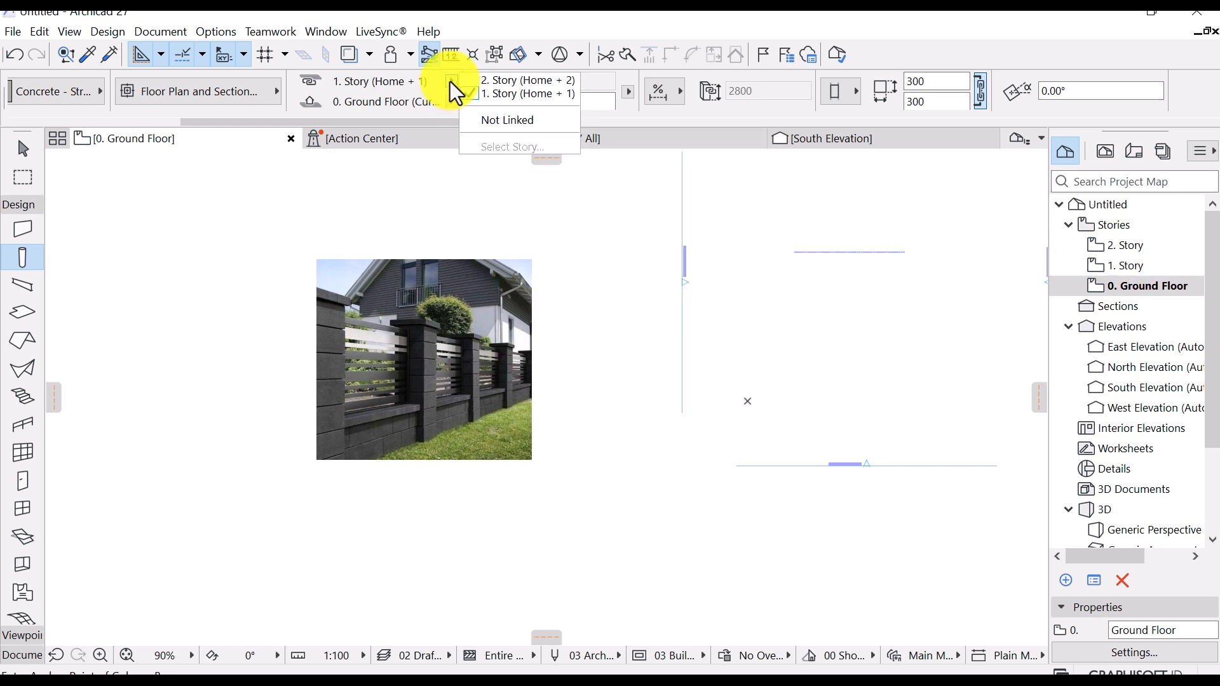
{"action": "left_click", "coordinate": [502, 122]}
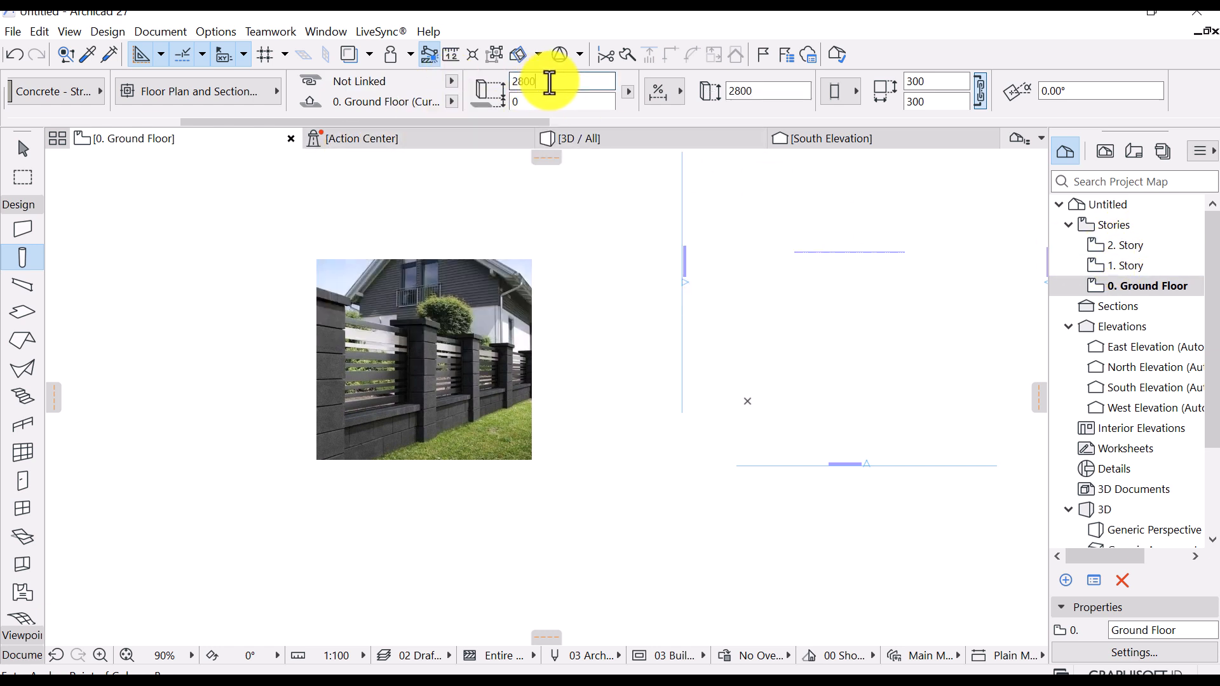
{"action": "left_click_drag", "start_coordinate": [553, 82], "coordinate": [506, 82]}
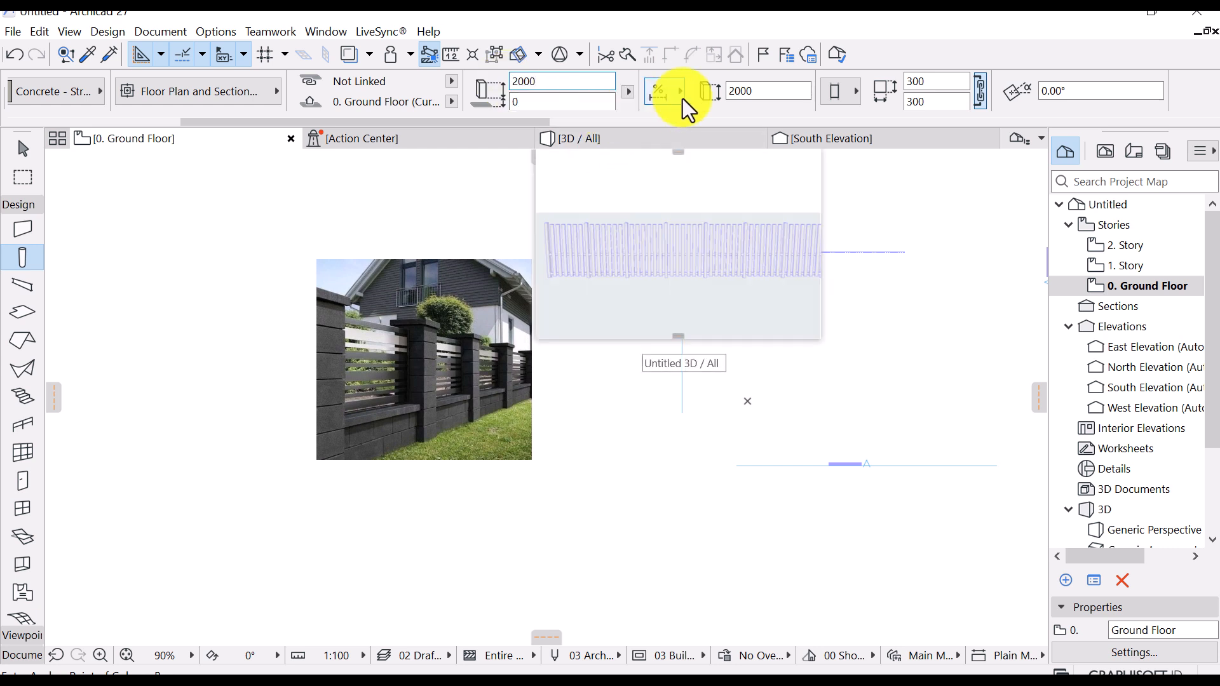
Set the column's cross-section to 400 × 400 mm
{"action": "scroll", "coordinate": [684, 99], "scroll_direction": "down", "scroll_amount": 5}
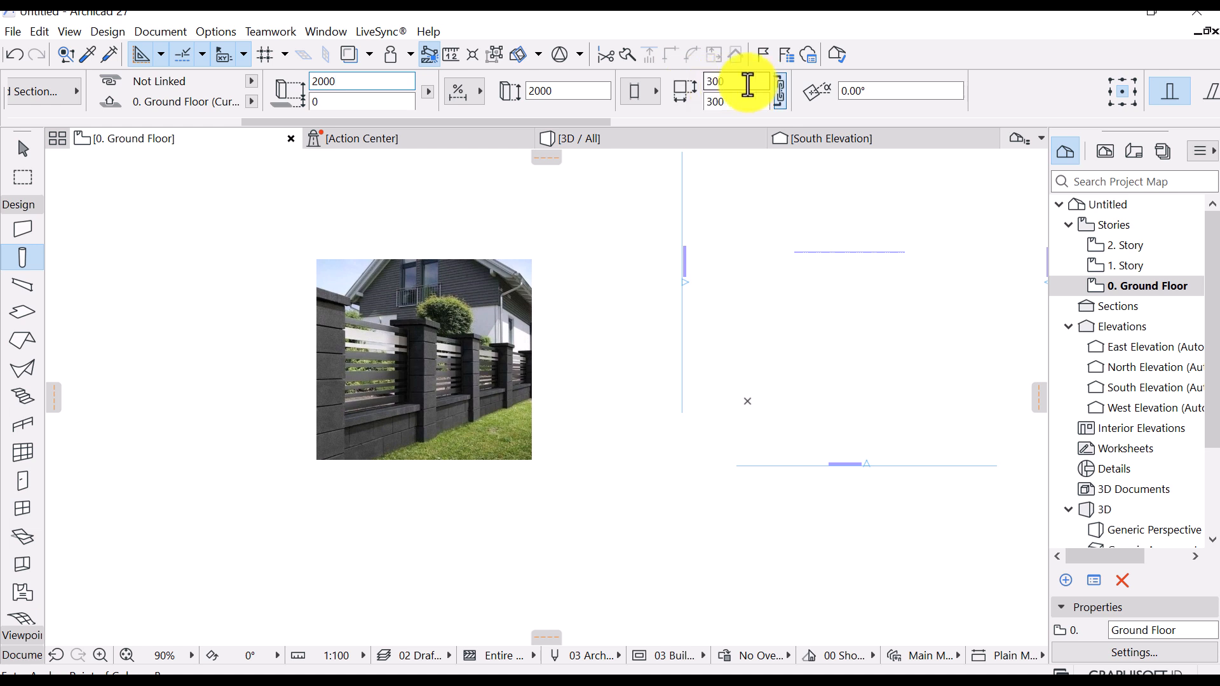
{"action": "left_click", "coordinate": [748, 83]}
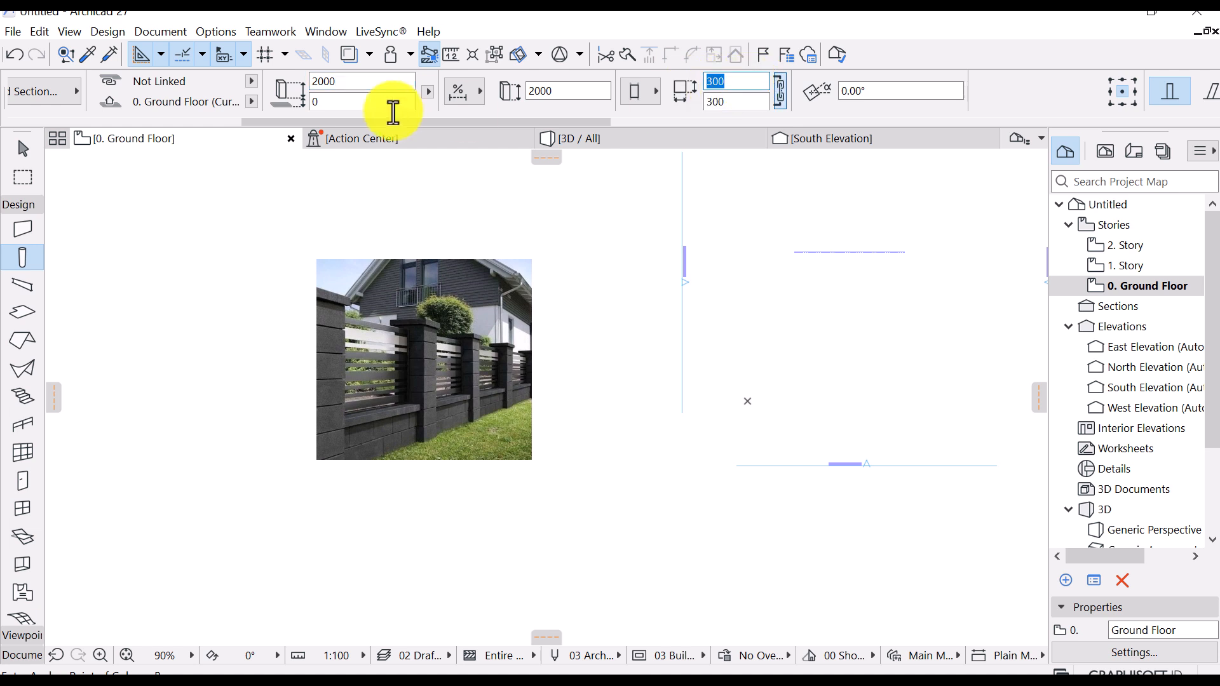
{"action": "left_click", "coordinate": [741, 102]}
{"action": "type", "text": "400"}
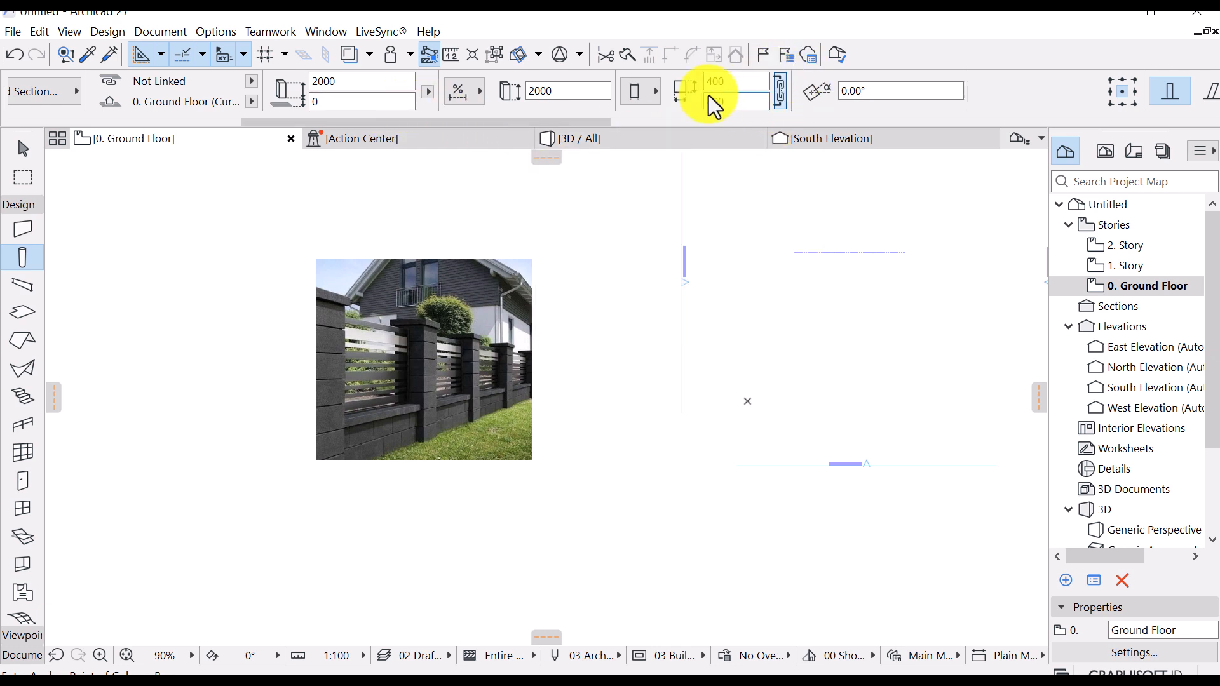
Place the column on the Ground Floor plan, just south of the timber fence's west end
{"action": "middle_click_drag", "start_coordinate": [715, 410], "coordinate": [534, 461]}
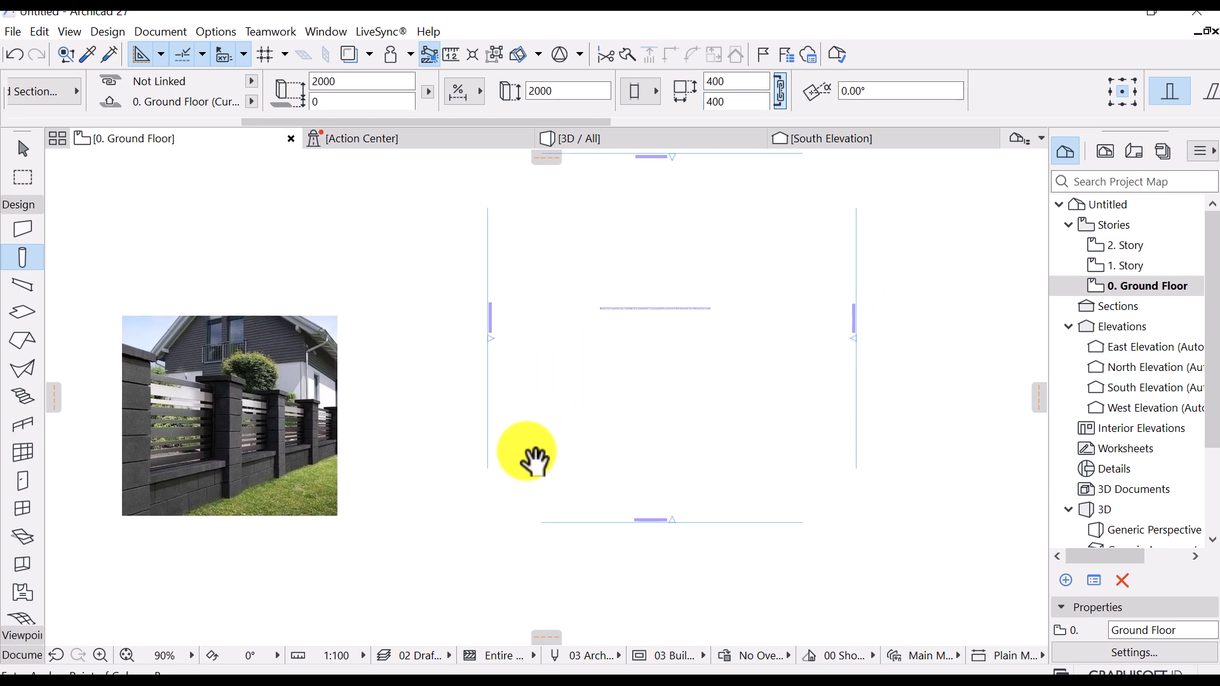
{"action": "scroll", "coordinate": [591, 321], "scroll_direction": "up", "scroll_amount": 5}
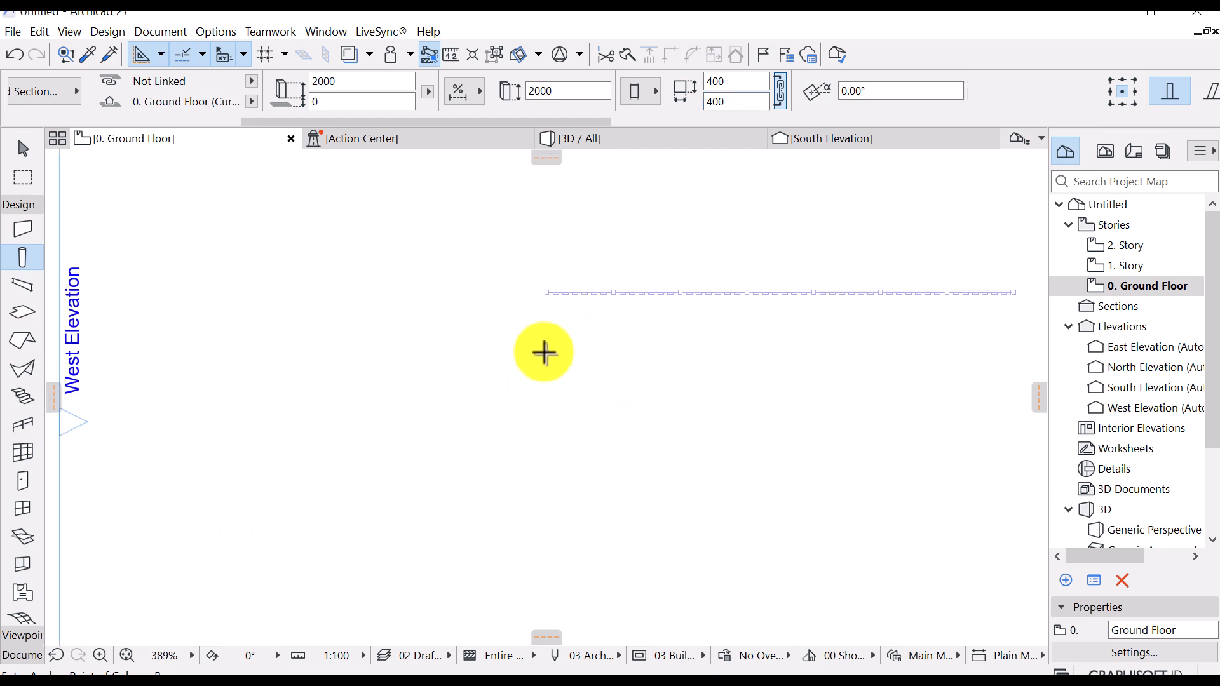
{"action": "scroll", "coordinate": [551, 352], "scroll_direction": "up", "scroll_amount": 5}
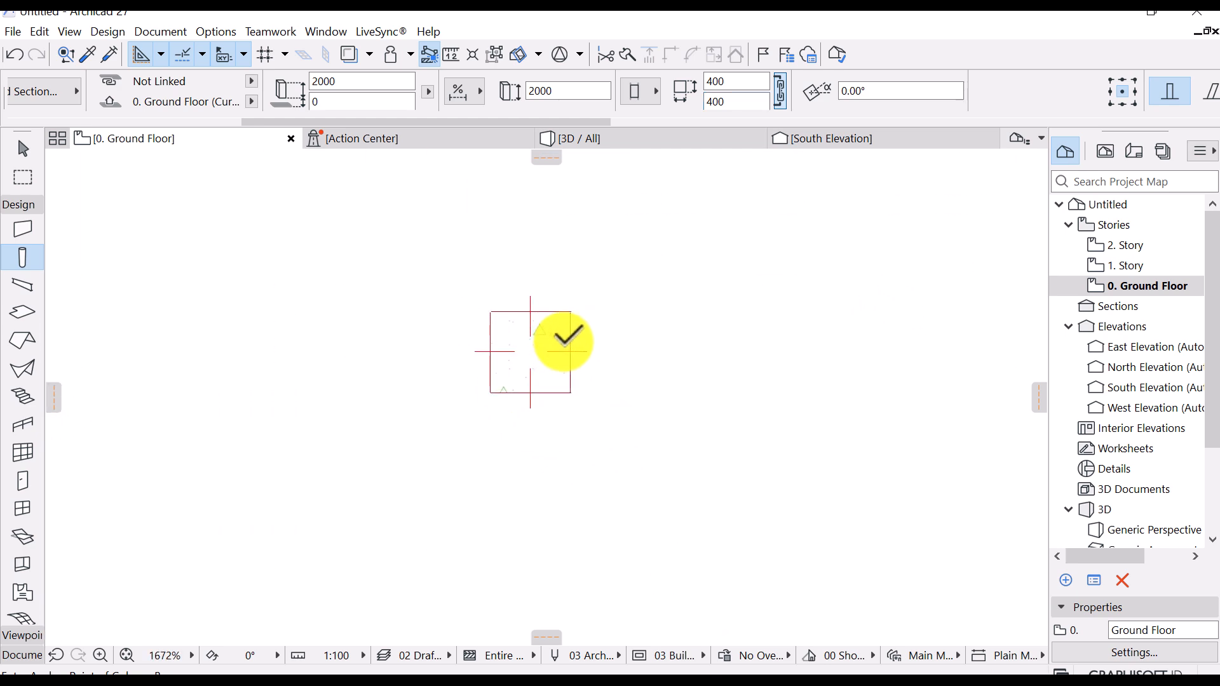
Open the 3D view of the model and select the concrete column beside the timber fence
{"action": "left_click", "coordinate": [613, 143]}
{"action": "middle_click_drag", "start_coordinate": [579, 293], "coordinate": [636, 316], "text": "shift"}
{"action": "scroll", "coordinate": [529, 358], "scroll_direction": "up", "scroll_amount": 1}
{"action": "middle_click_drag", "start_coordinate": [531, 357], "coordinate": [537, 286], "text": "shift"}
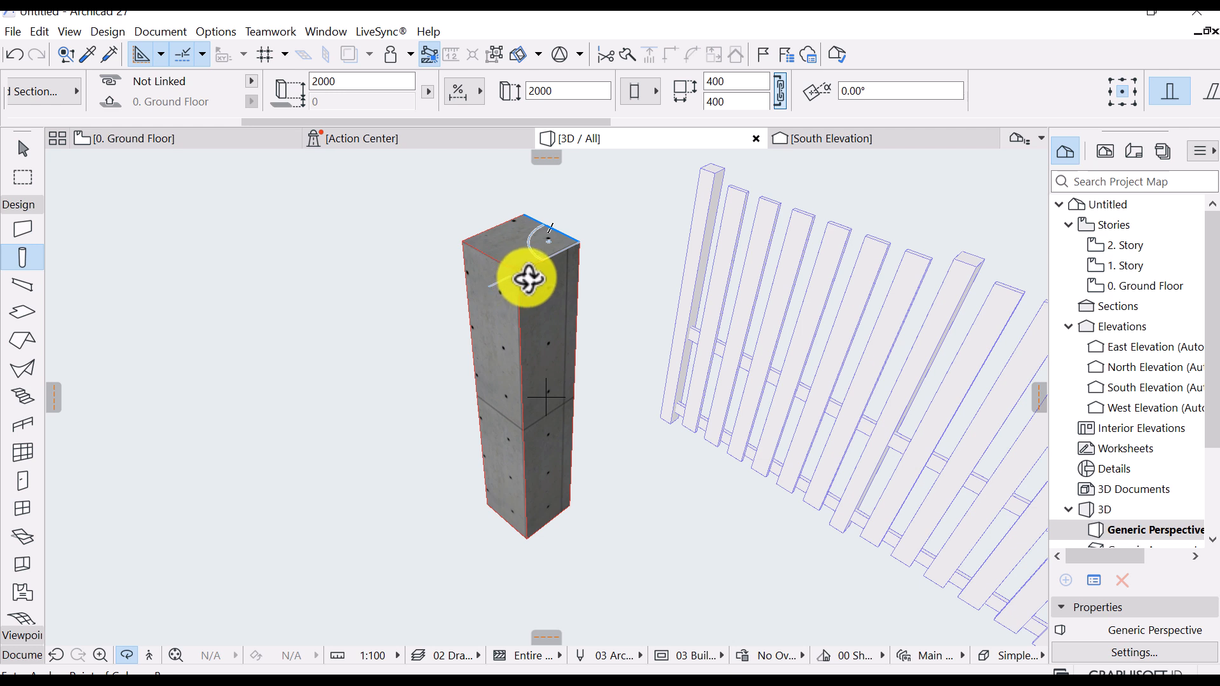
{"action": "left_click", "coordinate": [23, 148]}
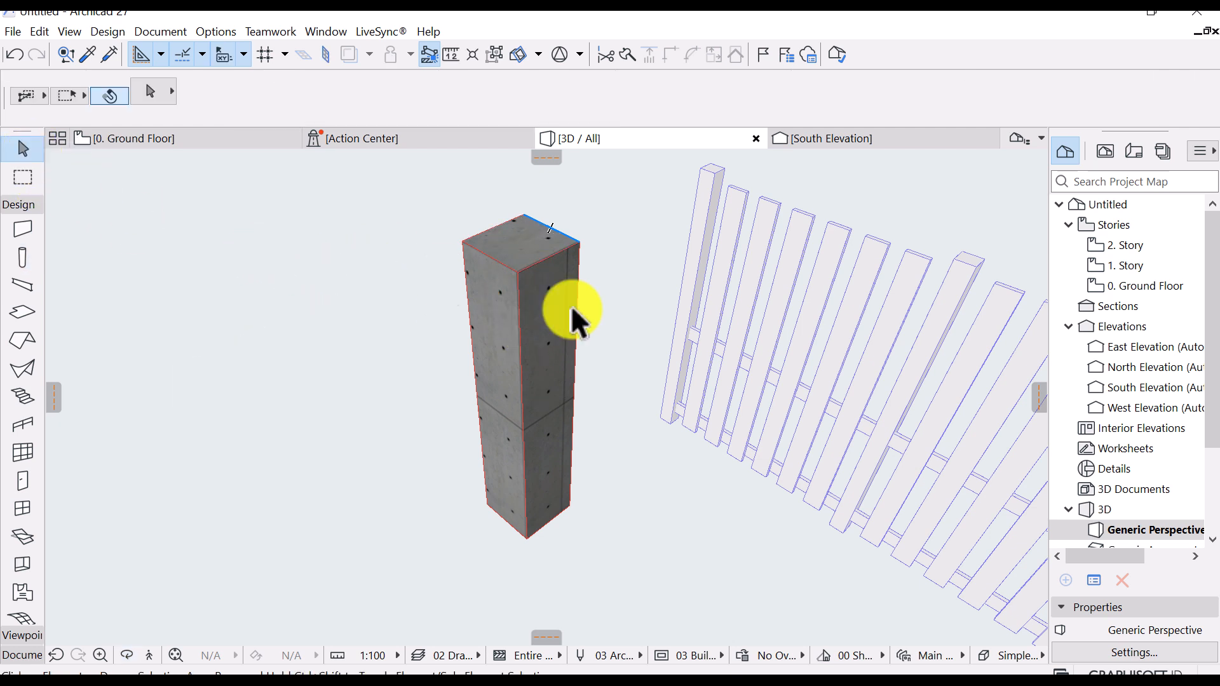
{"action": "left_click", "coordinate": [525, 304]}
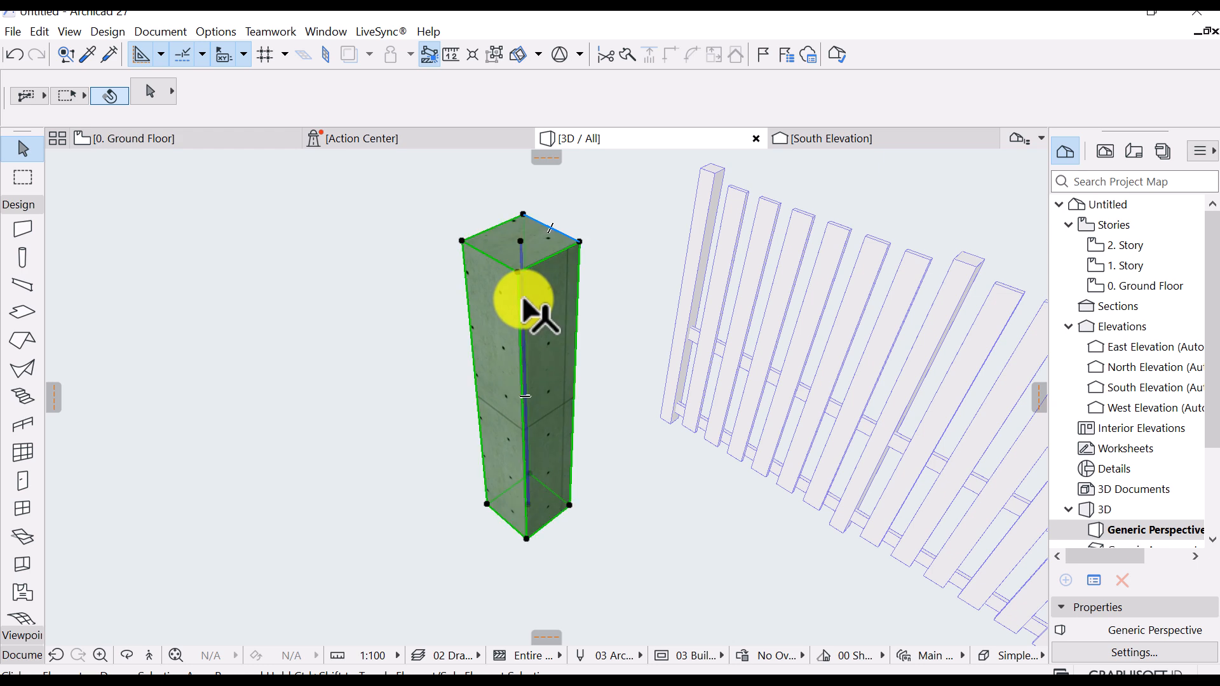
Override the column's surfaces with Paint - Anthracite, linking both surface settings in the column's selection settings
{"action": "key", "text": "ctrl+t"}
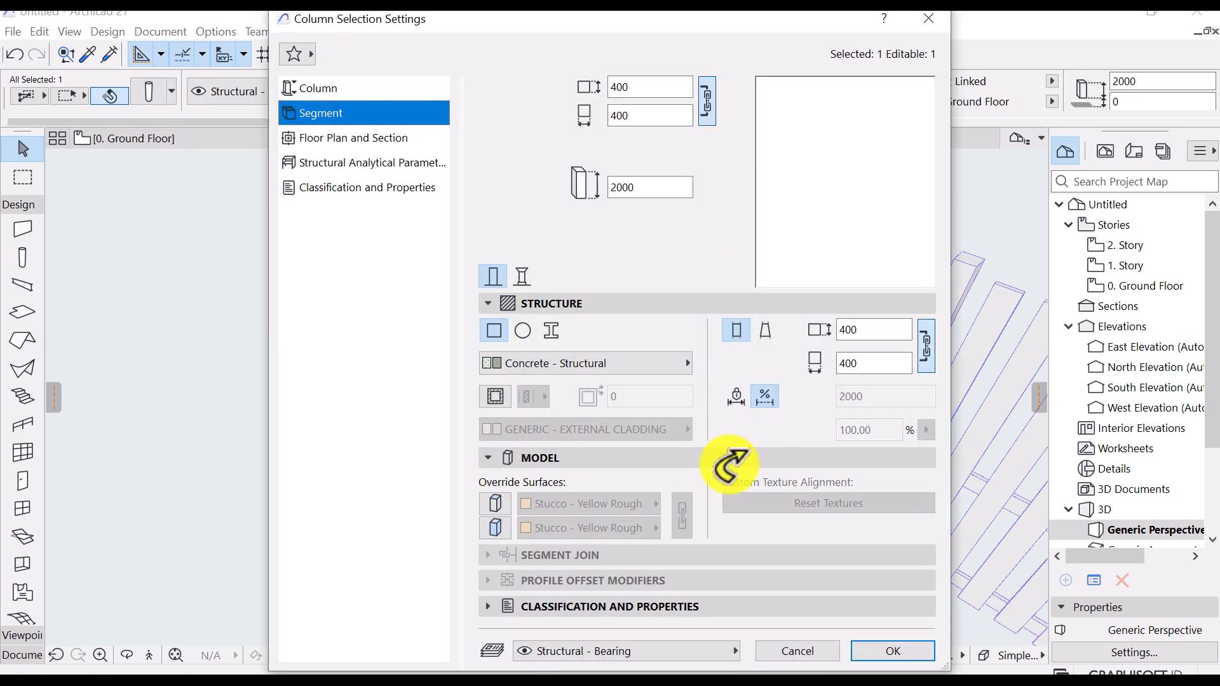
{"action": "left_click", "coordinate": [495, 504]}
{"action": "left_click", "coordinate": [490, 529]}
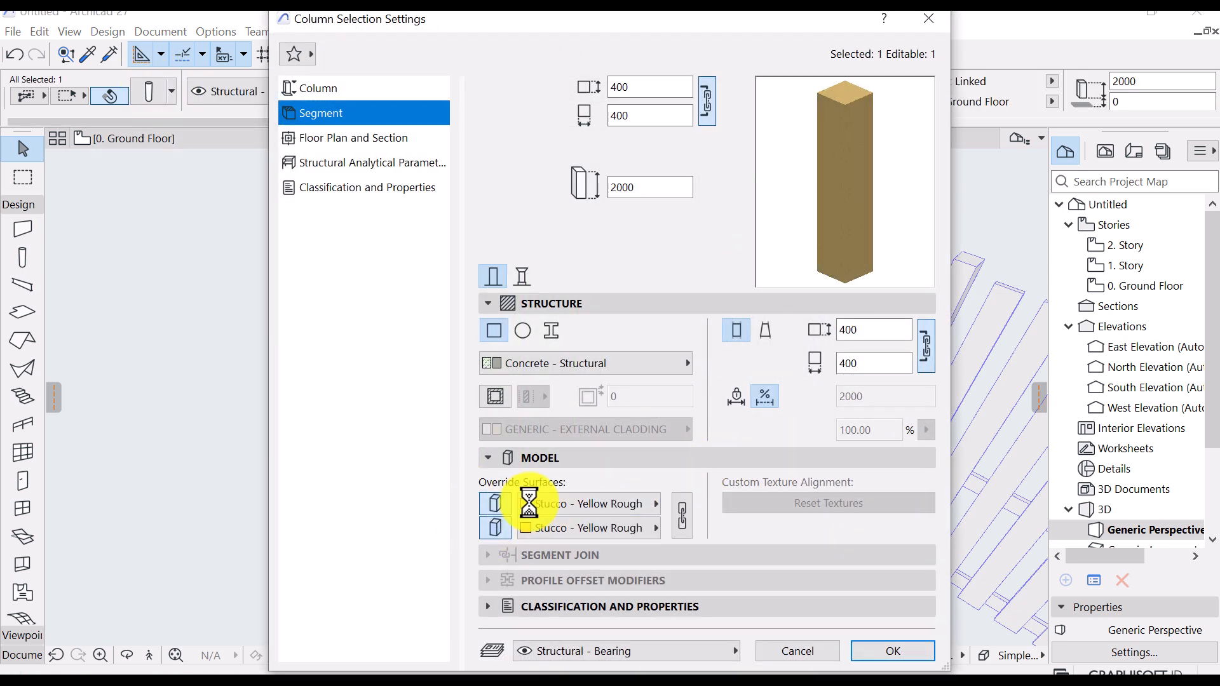
{"action": "left_click", "coordinate": [638, 505]}
{"action": "type", "text": "paint"}
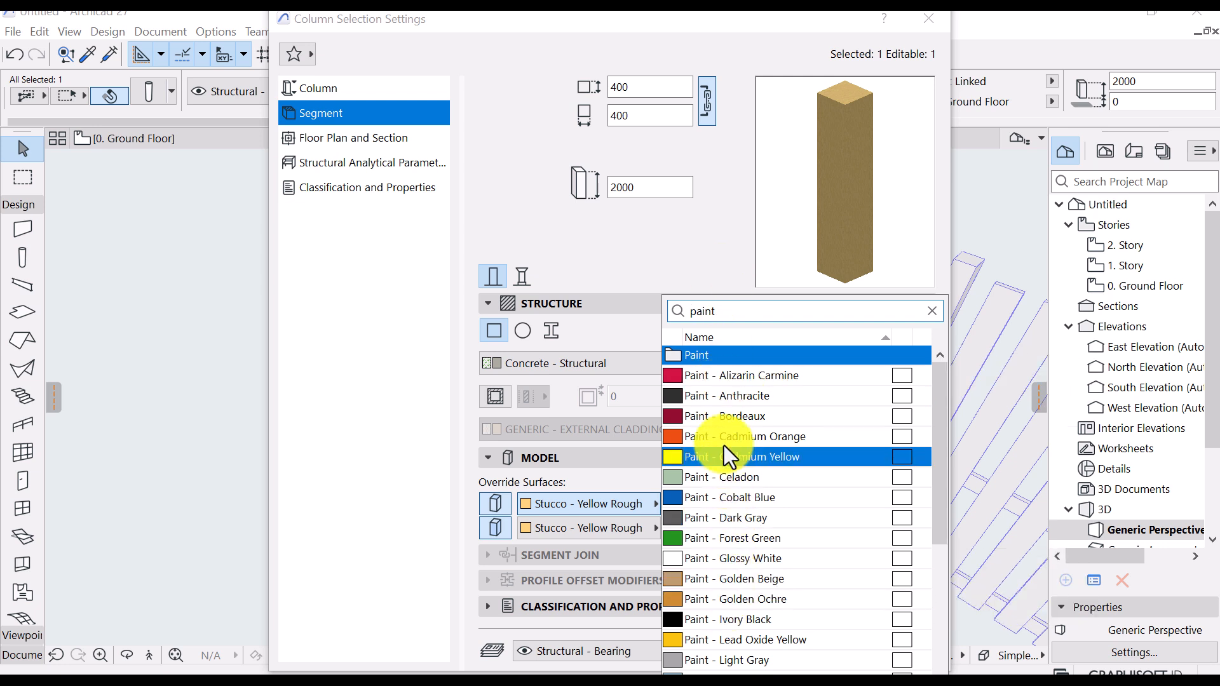
{"action": "left_click", "coordinate": [727, 398]}
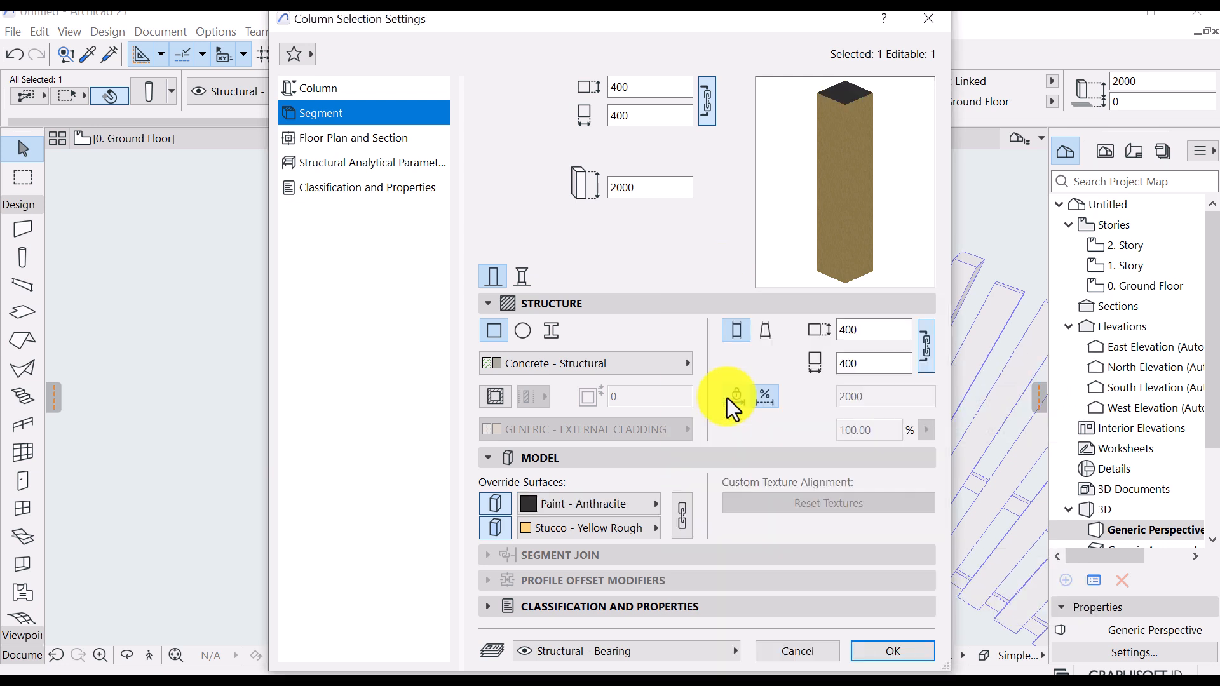
{"action": "left_click", "coordinate": [681, 511]}
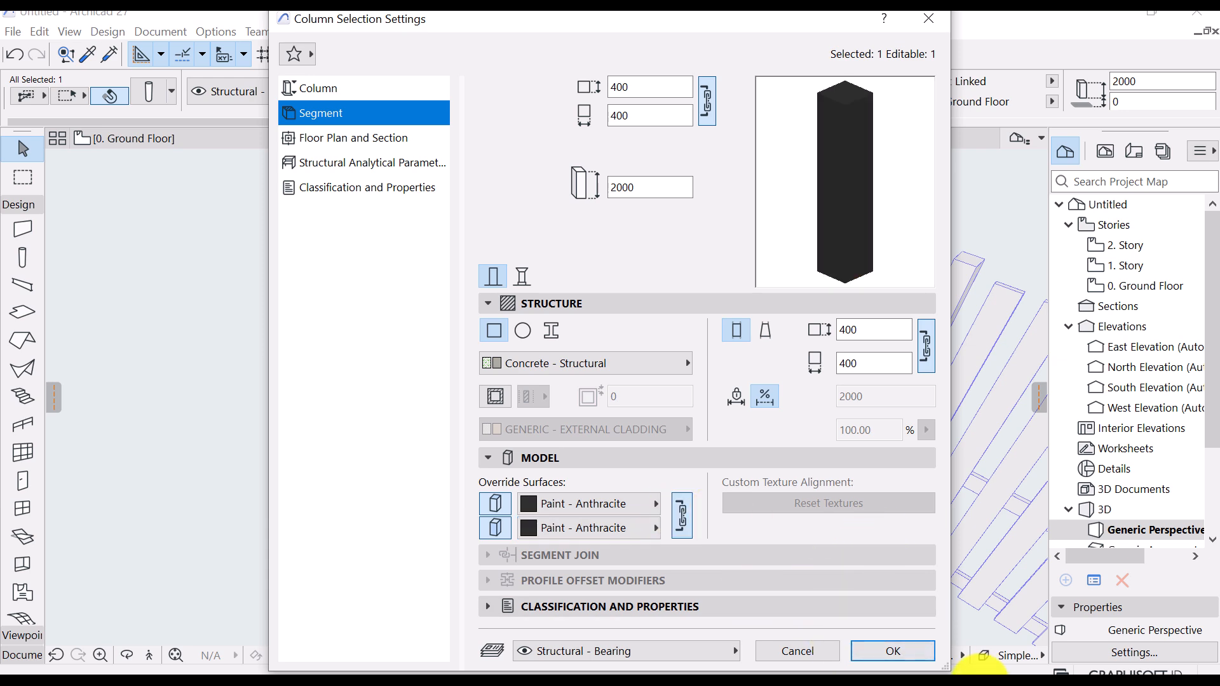
{"action": "left_click", "coordinate": [906, 652]}
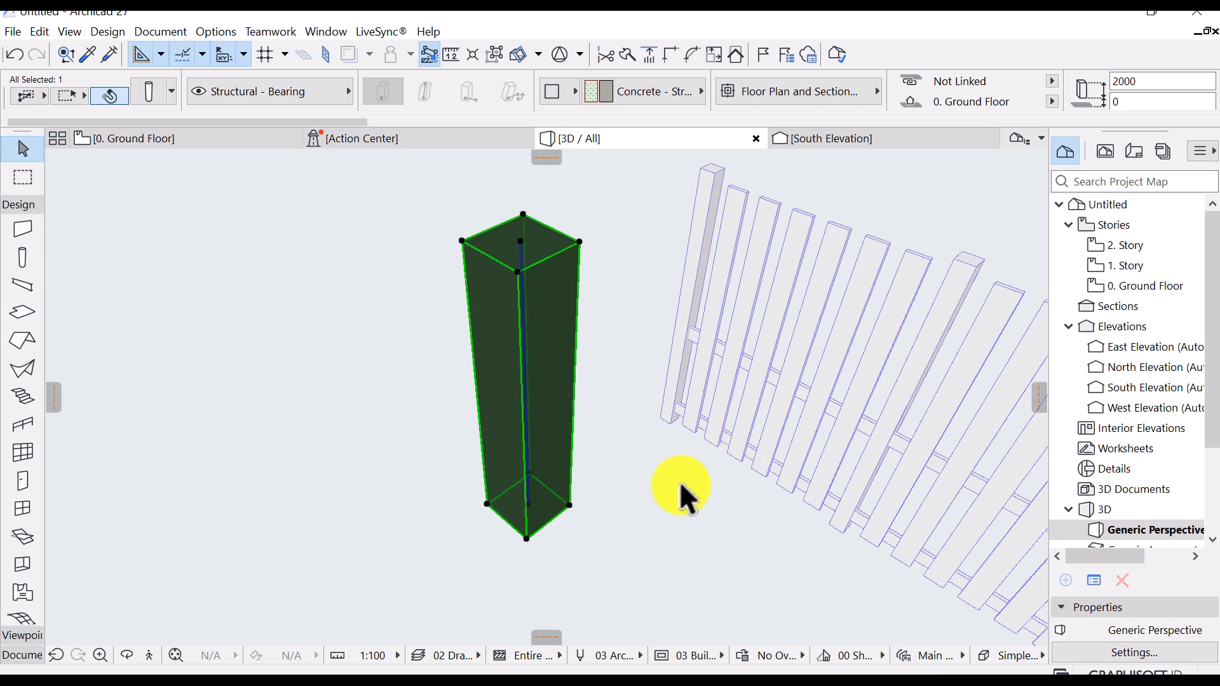
{"action": "key", "text": "Escape"}
{"action": "scroll", "coordinate": [533, 408], "scroll_direction": "down", "scroll_amount": 1}
{"action": "middle_click_drag", "start_coordinate": [533, 451], "coordinate": [536, 478]}
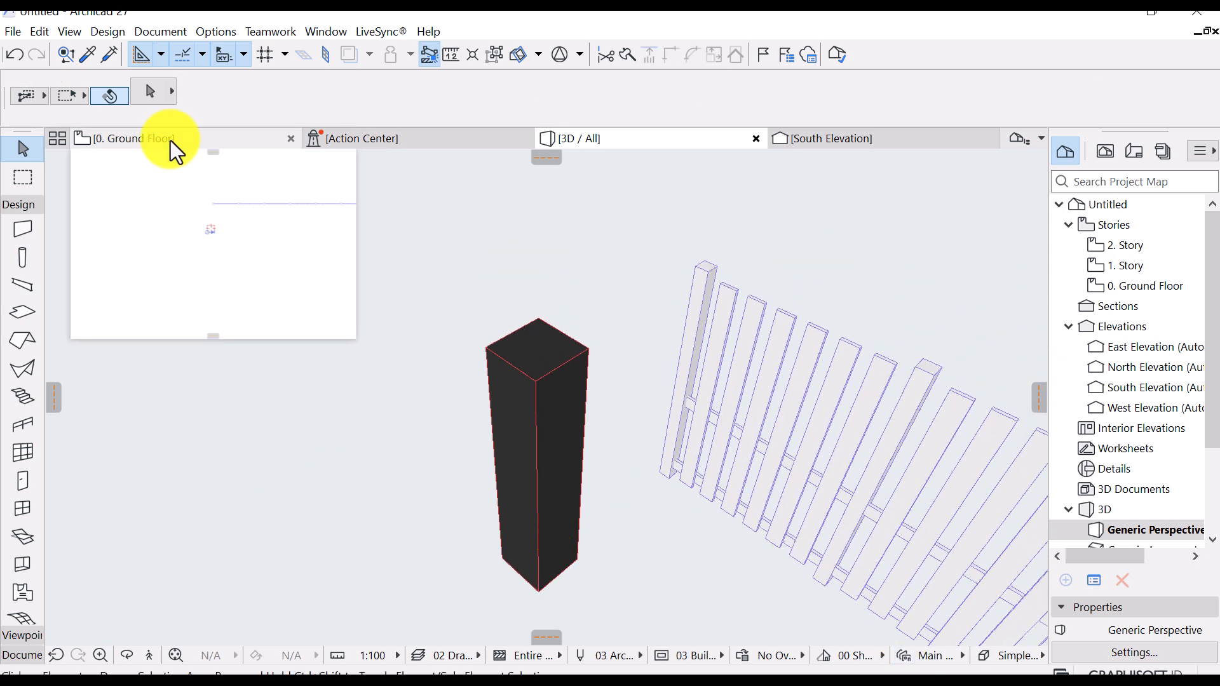
Examine the pier caps and block piers of the fence in the reference image on the Ground Floor plan
{"action": "left_click", "coordinate": [170, 143]}
{"action": "scroll", "coordinate": [324, 375], "scroll_direction": "down", "scroll_amount": 2}
{"action": "middle_click_drag", "start_coordinate": [288, 383], "coordinate": [792, 373]}
{"action": "scroll", "coordinate": [693, 373], "scroll_direction": "down", "scroll_amount": 5}
{"action": "middle_click_drag", "start_coordinate": [435, 376], "coordinate": [851, 380]}
{"action": "scroll", "coordinate": [842, 380], "scroll_direction": "down", "scroll_amount": 3}
{"action": "scroll", "coordinate": [745, 369], "scroll_direction": "down", "scroll_amount": 1}
{"action": "middle_click_drag", "start_coordinate": [298, 429], "coordinate": [579, 333]}
{"action": "scroll", "coordinate": [417, 387], "scroll_direction": "up", "scroll_amount": 4}
{"action": "scroll", "coordinate": [443, 457], "scroll_direction": "up", "scroll_amount": 3}
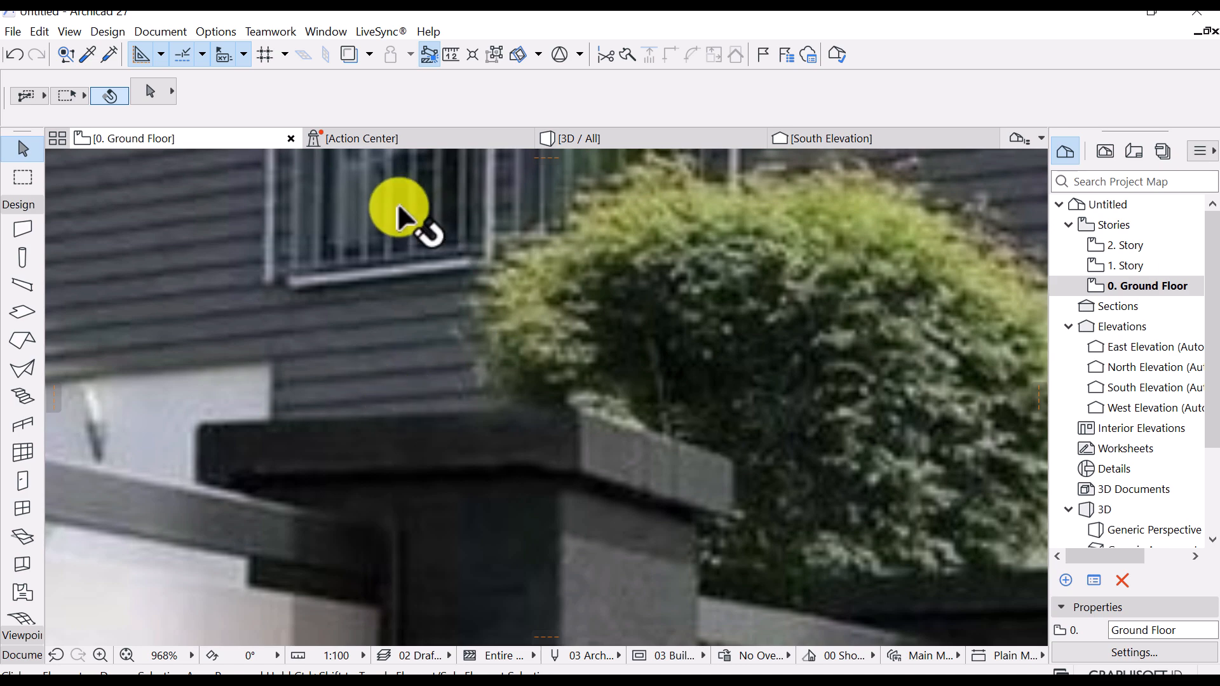
{"action": "mouse_move", "coordinate": [597, 139]}
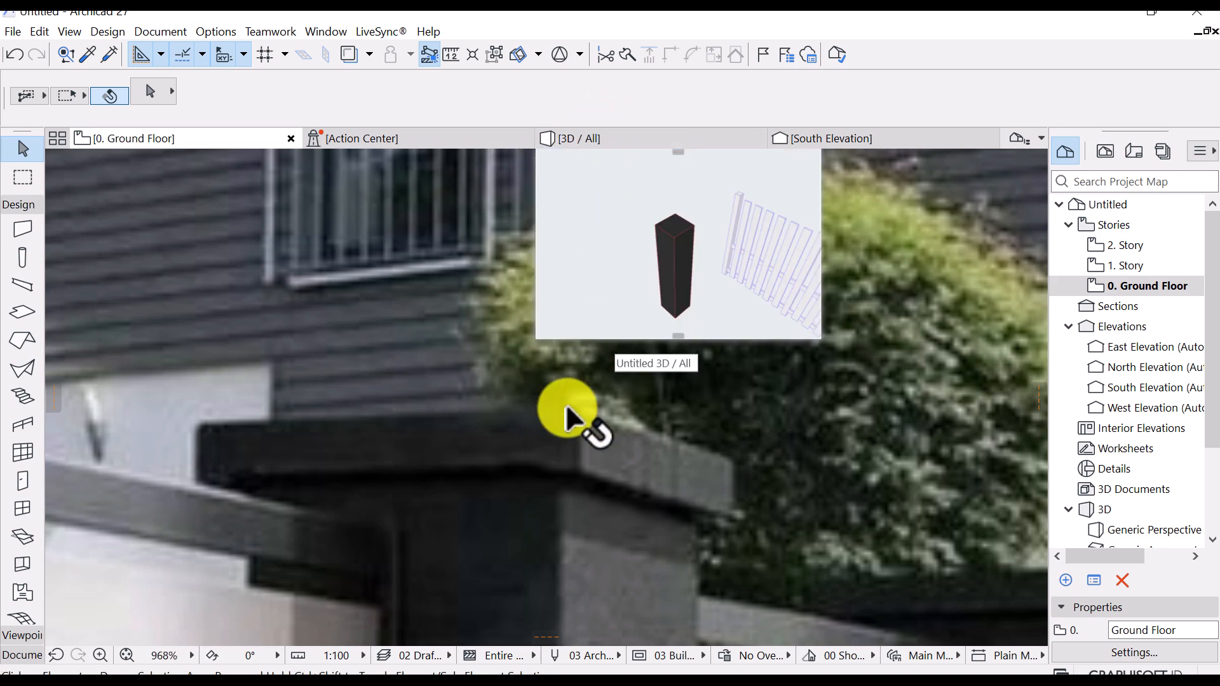
{"action": "scroll", "coordinate": [565, 412], "scroll_direction": "down", "scroll_amount": 2}
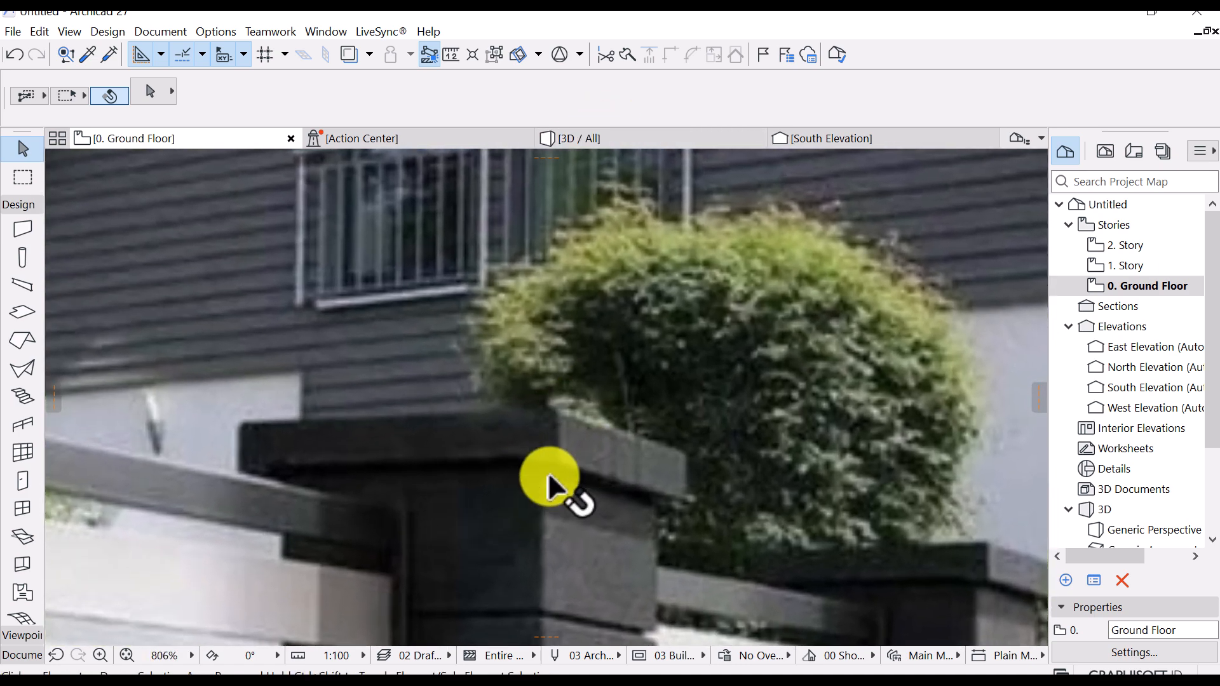
{"action": "scroll", "coordinate": [548, 472], "scroll_direction": "up", "scroll_amount": 5}
{"action": "scroll", "coordinate": [548, 471], "scroll_direction": "down", "scroll_amount": 6}
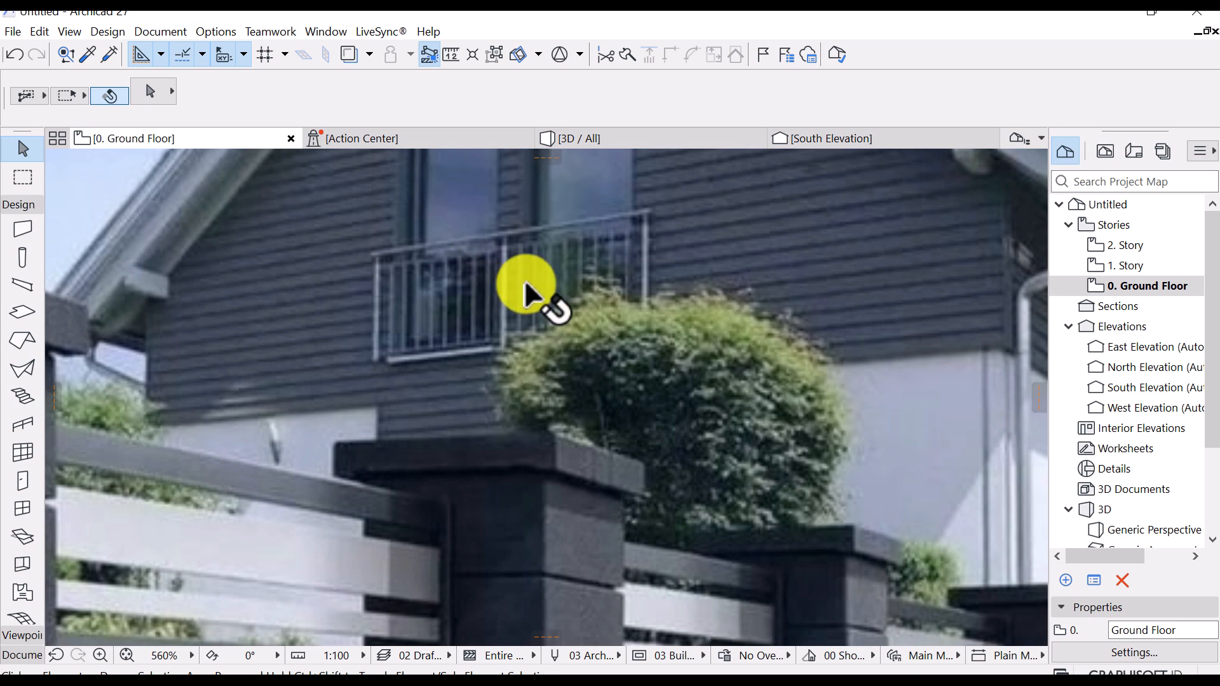
{"action": "scroll", "coordinate": [523, 333], "scroll_direction": "down", "scroll_amount": 4}
{"action": "scroll", "coordinate": [514, 445], "scroll_direction": "up", "scroll_amount": 2}
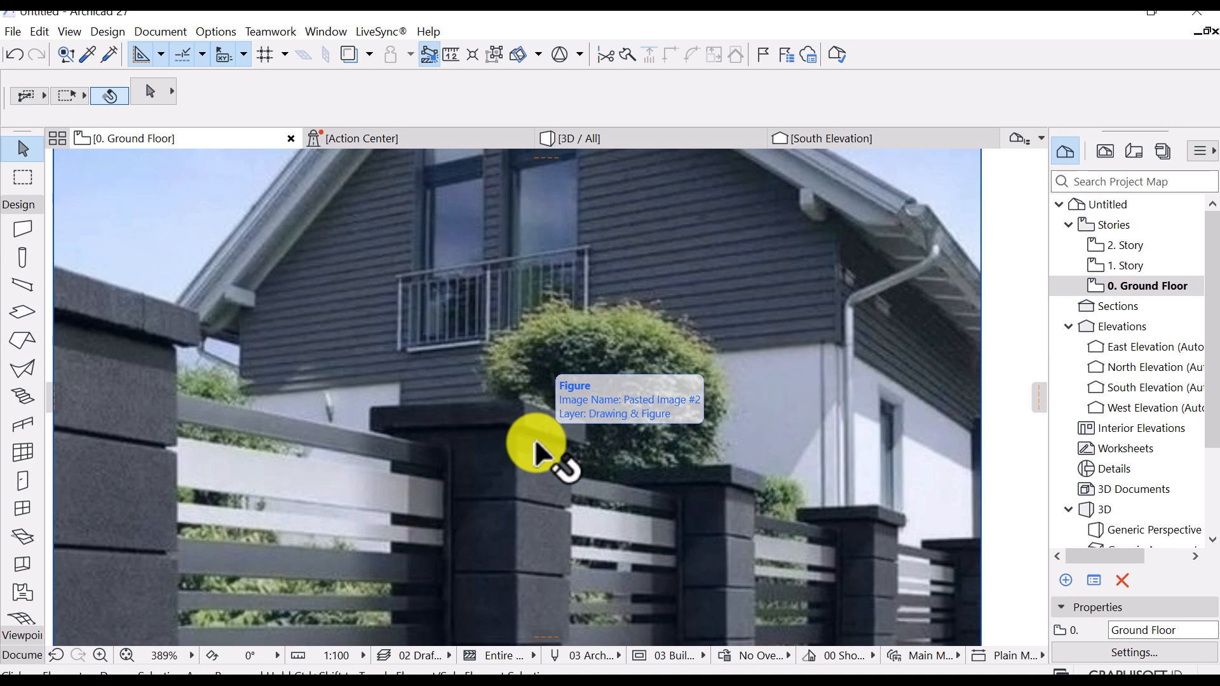
{"action": "scroll", "coordinate": [576, 413], "scroll_direction": "down", "scroll_amount": 5}
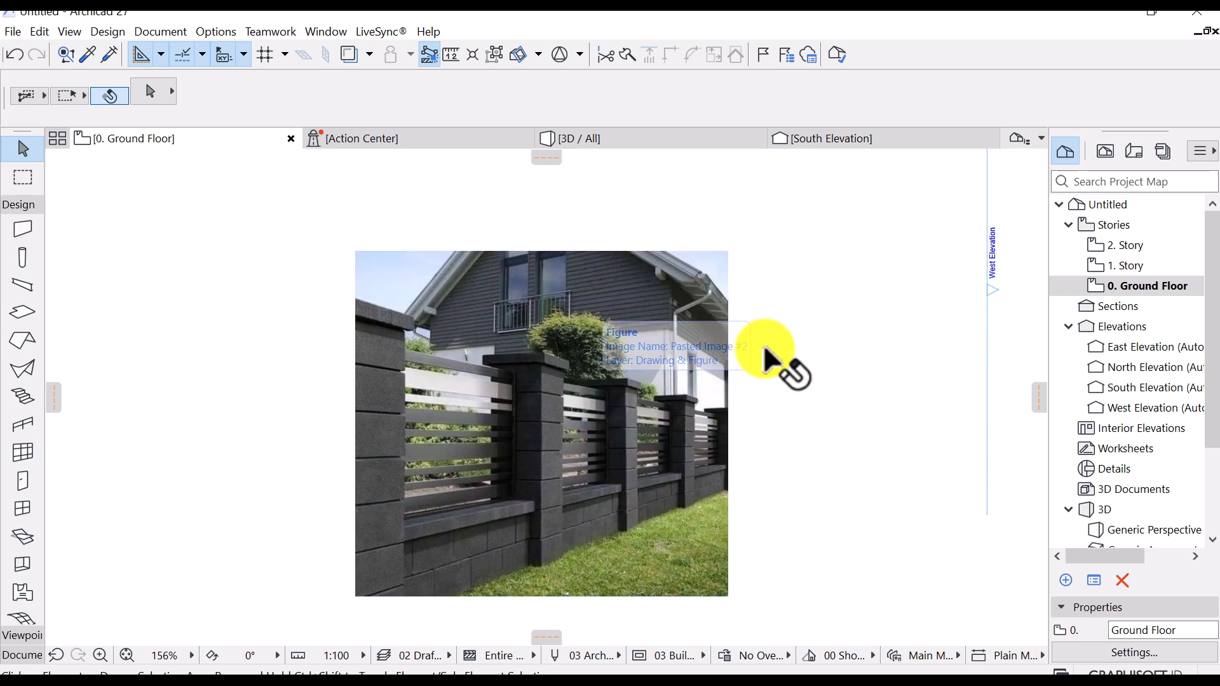
Start the Beam tool with Concrete - Structural as building material and a 100 × 100 mm cross-section
{"action": "left_click", "coordinate": [9, 280]}
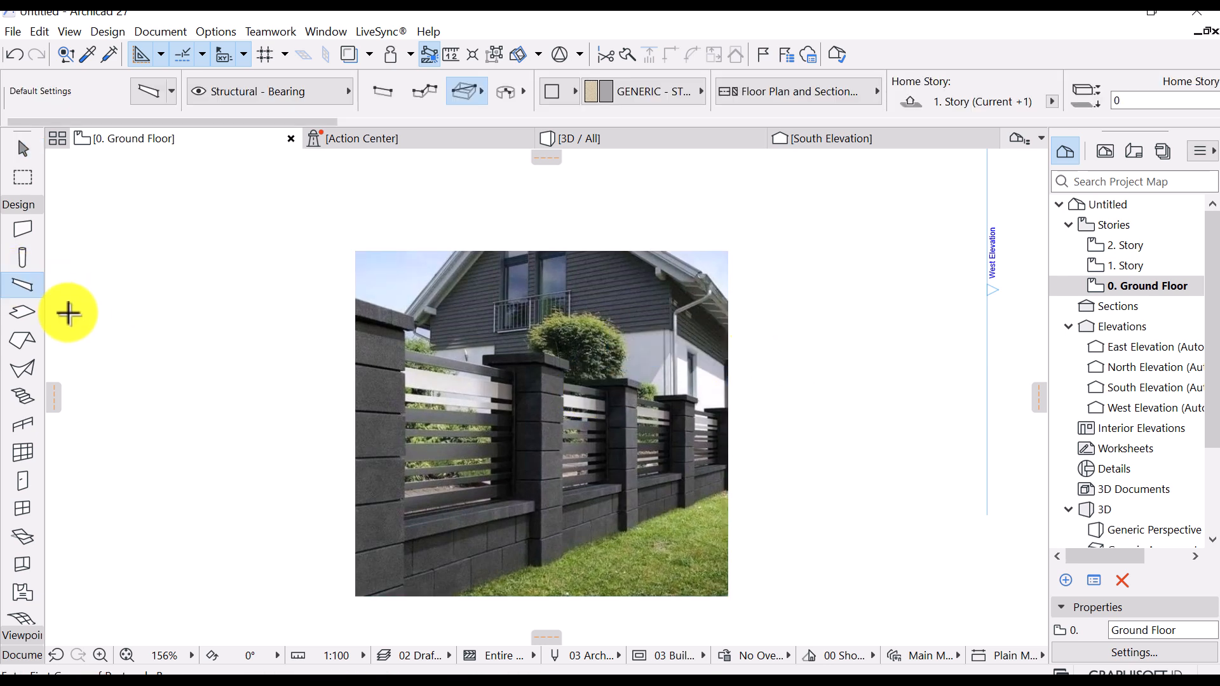
{"action": "left_click", "coordinate": [677, 94]}
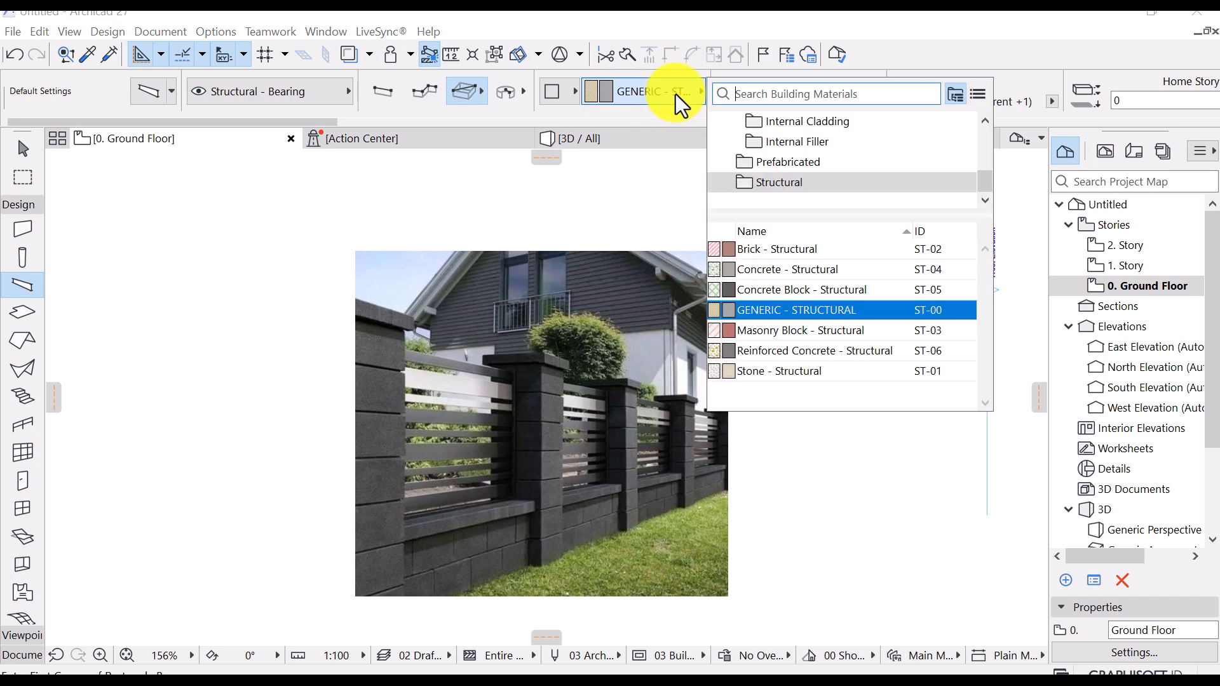
{"action": "left_click", "coordinate": [791, 269]}
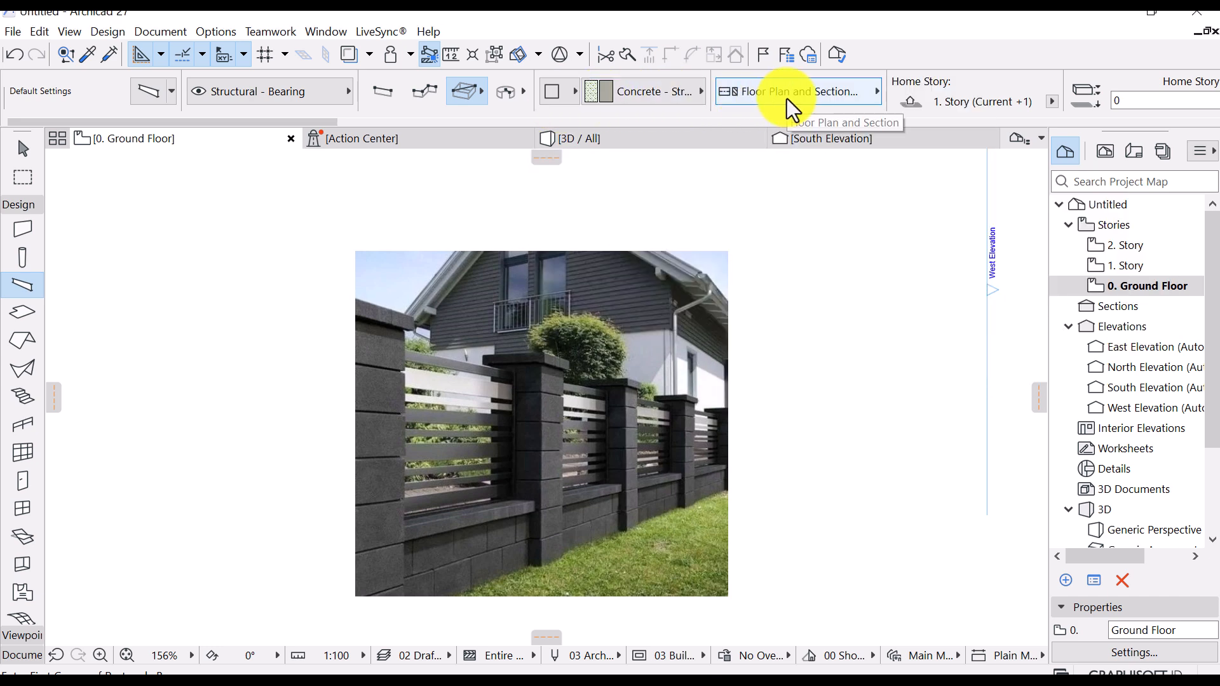
{"action": "scroll", "coordinate": [885, 94], "scroll_direction": "down", "scroll_amount": 10}
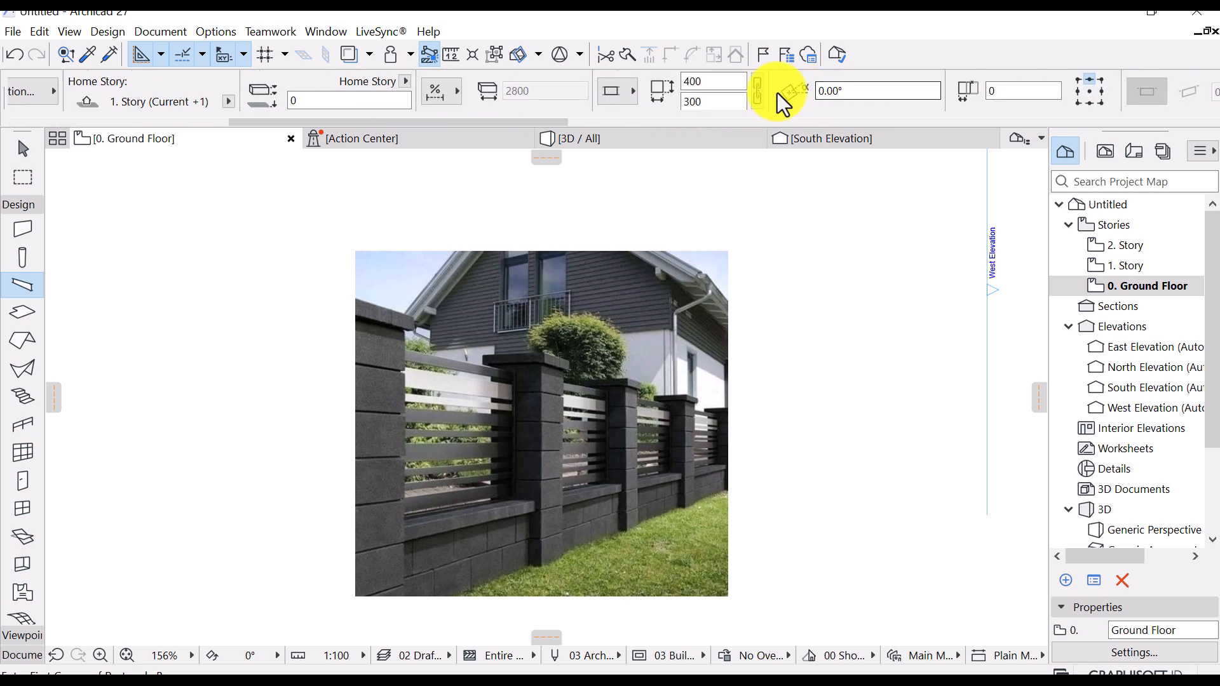
{"action": "left_click", "coordinate": [713, 83]}
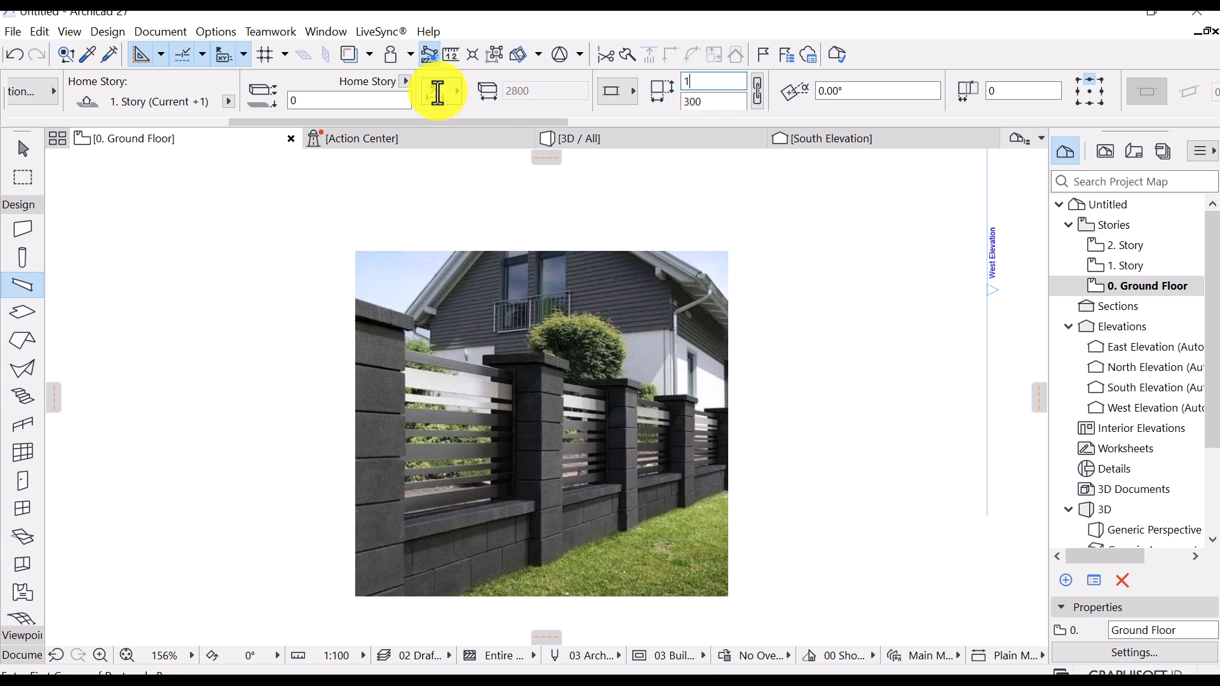
{"action": "type", "text": "100"}
{"action": "key", "text": "Tab"}
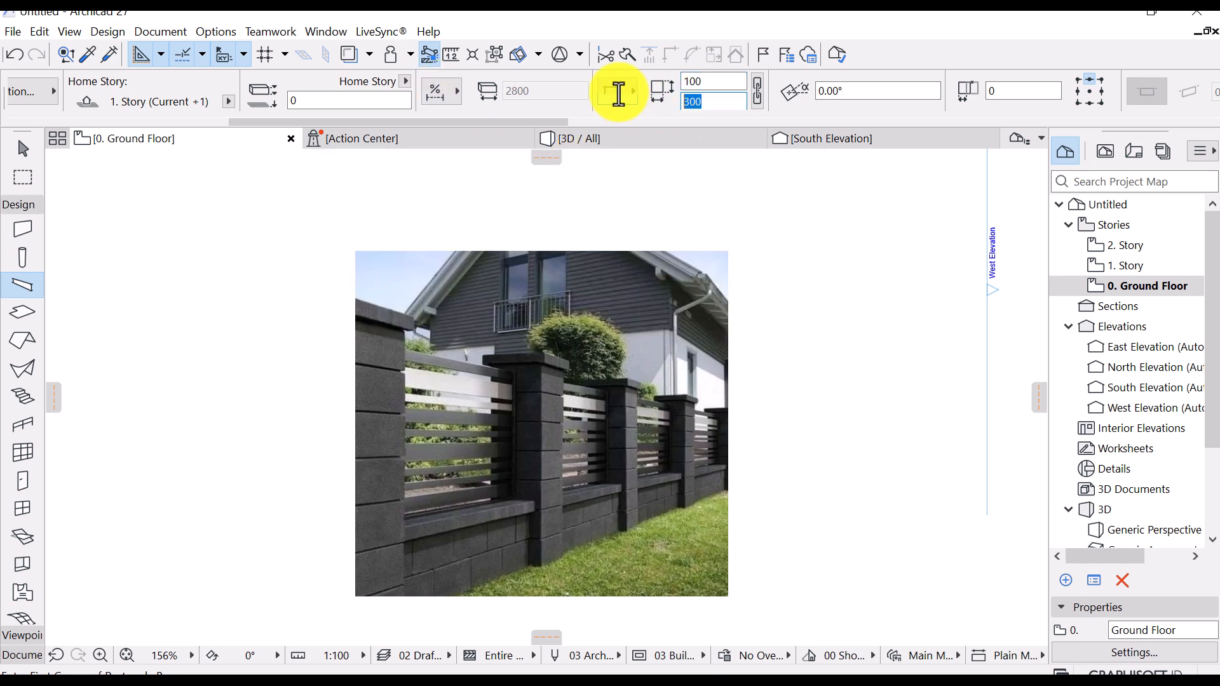
{"action": "type", "text": "100"}
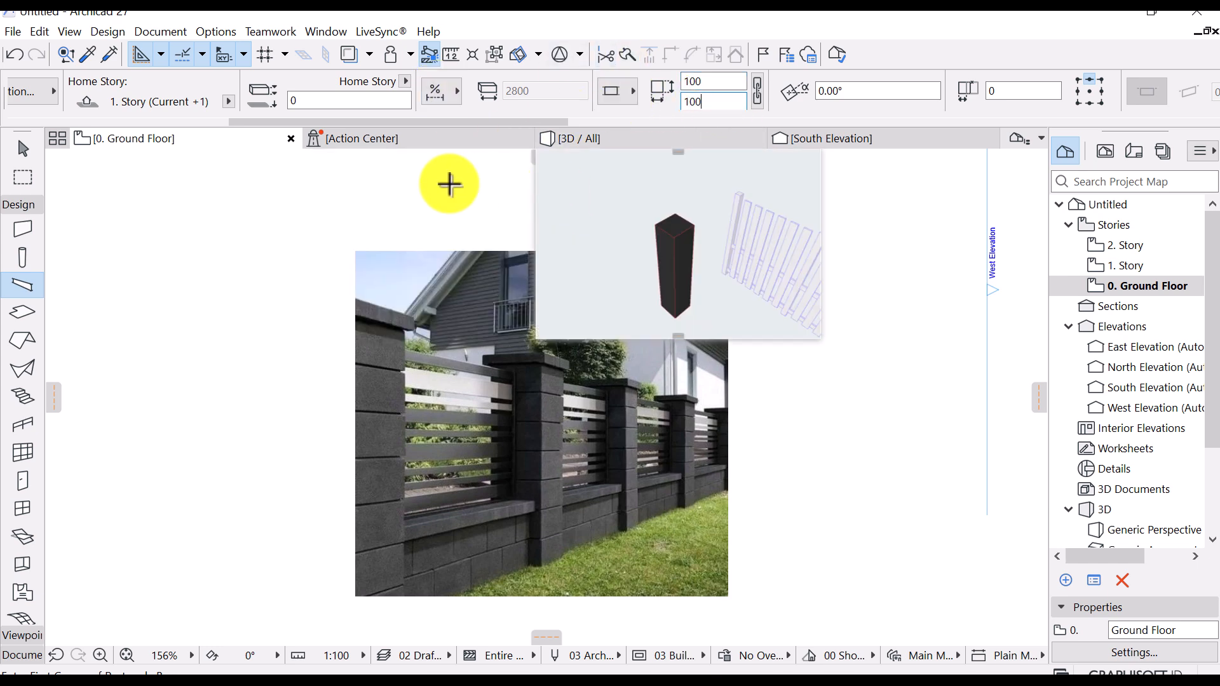
Draw a rectangular beam ring on the Ground Floor plan along the column's 400 × 400 mm outline, between its opposite corners
{"action": "middle_click_drag", "start_coordinate": [456, 234], "coordinate": [382, 232]}
{"action": "scroll", "coordinate": [388, 236], "scroll_direction": "down", "scroll_amount": 6}
{"action": "scroll", "coordinate": [658, 253], "scroll_direction": "down", "scroll_amount": 1}
{"action": "middle_click_drag", "start_coordinate": [630, 251], "coordinate": [557, 381]}
{"action": "scroll", "coordinate": [552, 310], "scroll_direction": "up", "scroll_amount": 7}
{"action": "scroll", "coordinate": [548, 345], "scroll_direction": "up", "scroll_amount": 4}
{"action": "scroll", "coordinate": [556, 379], "scroll_direction": "up", "scroll_amount": 4}
{"action": "scroll", "coordinate": [547, 342], "scroll_direction": "up", "scroll_amount": 2}
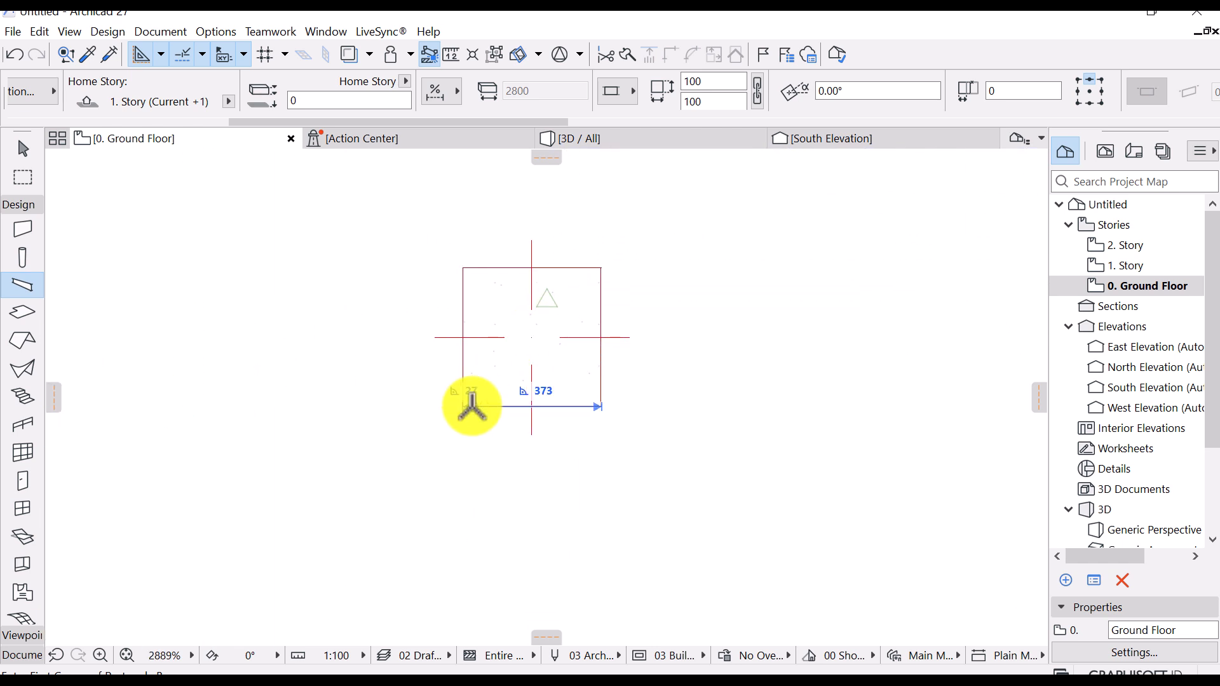
{"action": "scroll", "coordinate": [523, 75], "scroll_direction": "up", "scroll_amount": 4}
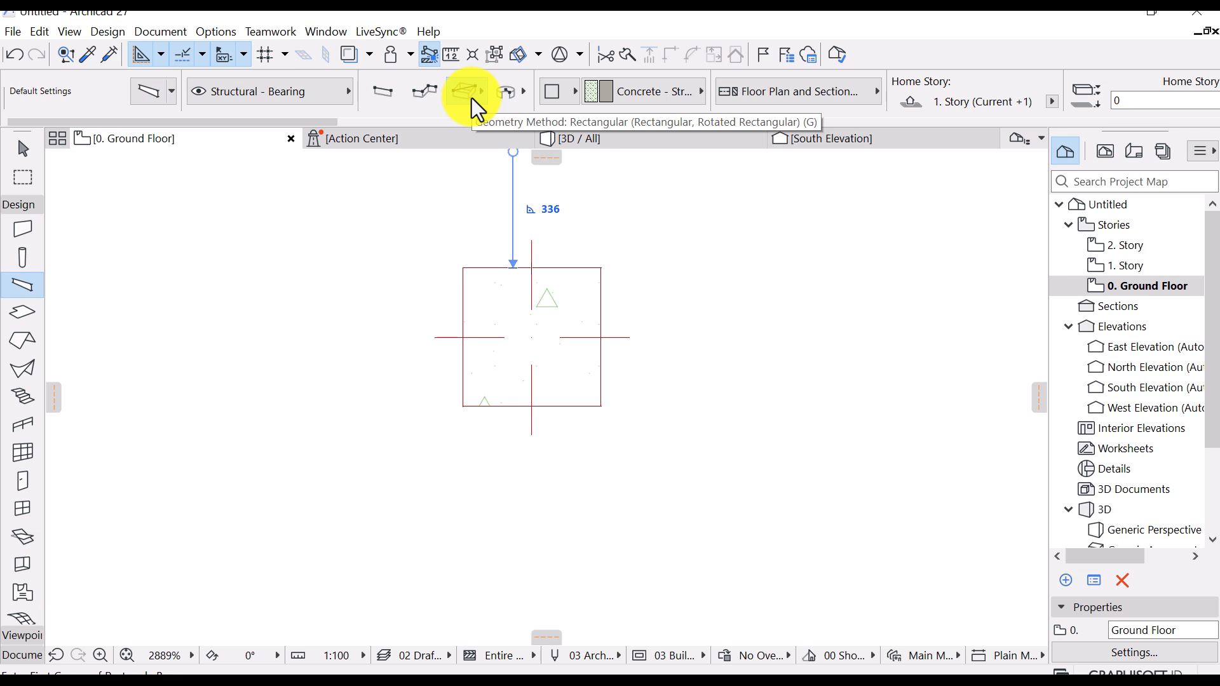
{"action": "left_click", "coordinate": [472, 98]}
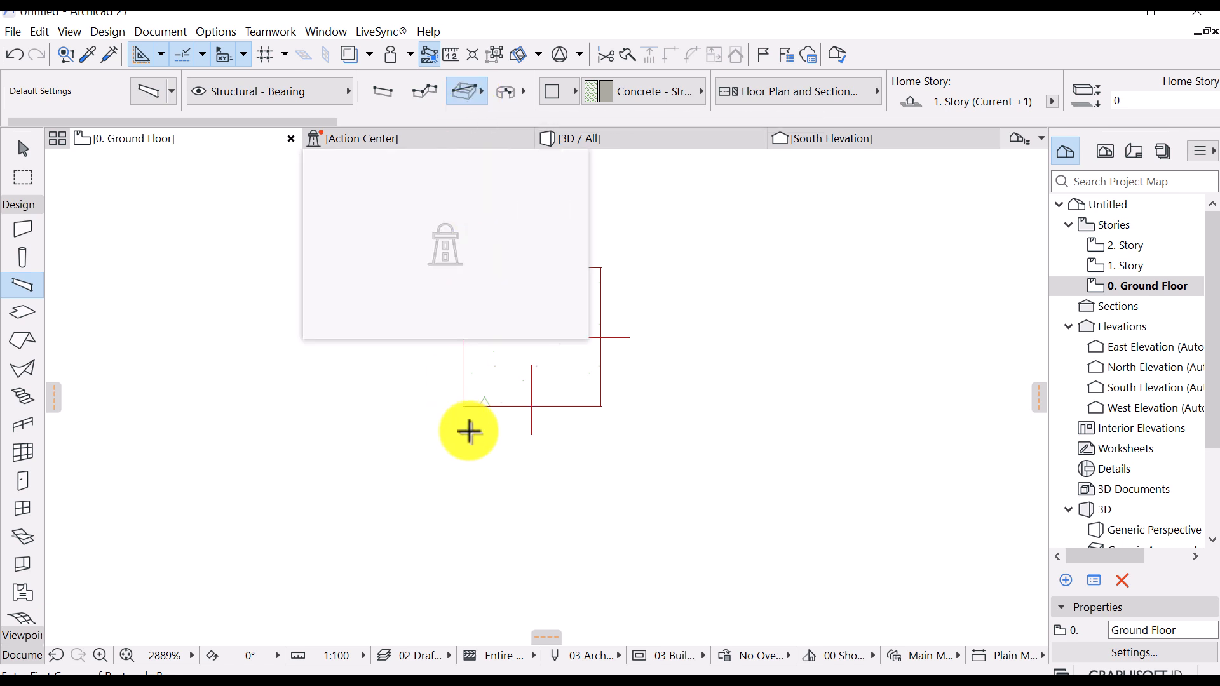
{"action": "scroll", "coordinate": [463, 389], "scroll_direction": "up", "scroll_amount": 1}
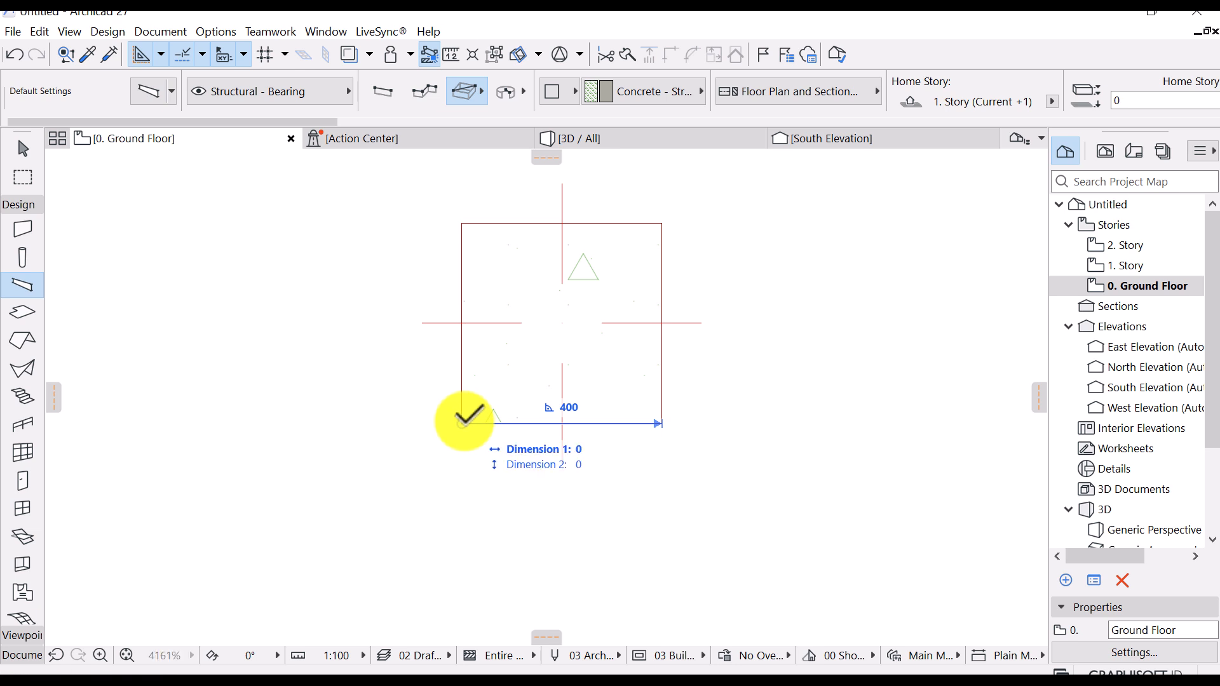
{"action": "left_click", "coordinate": [462, 423]}
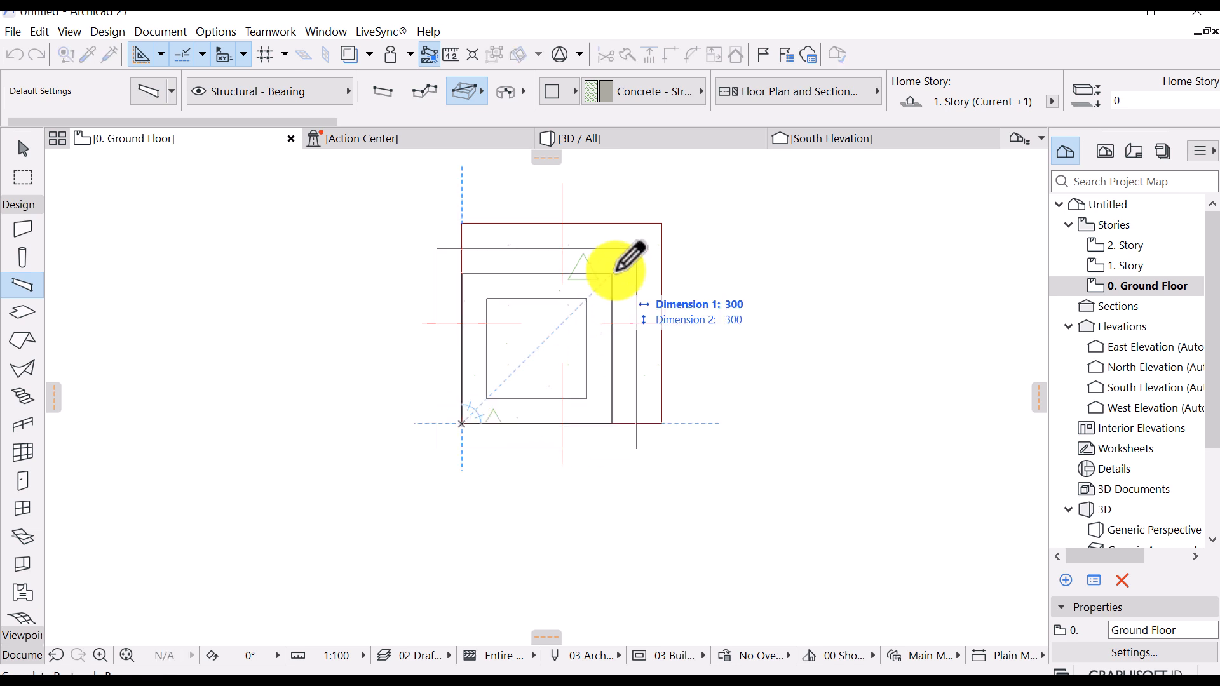
{"action": "left_click", "coordinate": [662, 223]}
{"action": "middle_click_drag", "start_coordinate": [644, 209], "coordinate": [628, 256]}
{"action": "scroll", "coordinate": [625, 253], "scroll_direction": "up", "scroll_amount": 1}
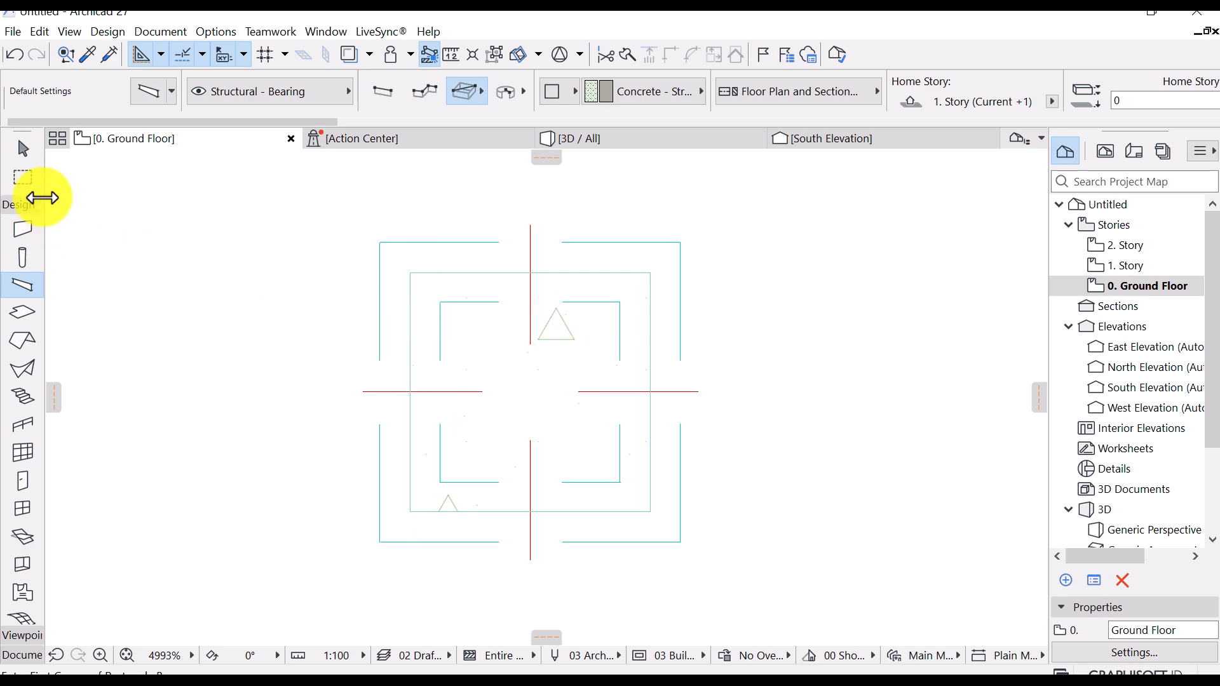
Select the beam ring in 3D, set its home story to 0. Ground Floor and its elevation offset to 2100 mm
{"action": "left_click", "coordinate": [581, 138]}
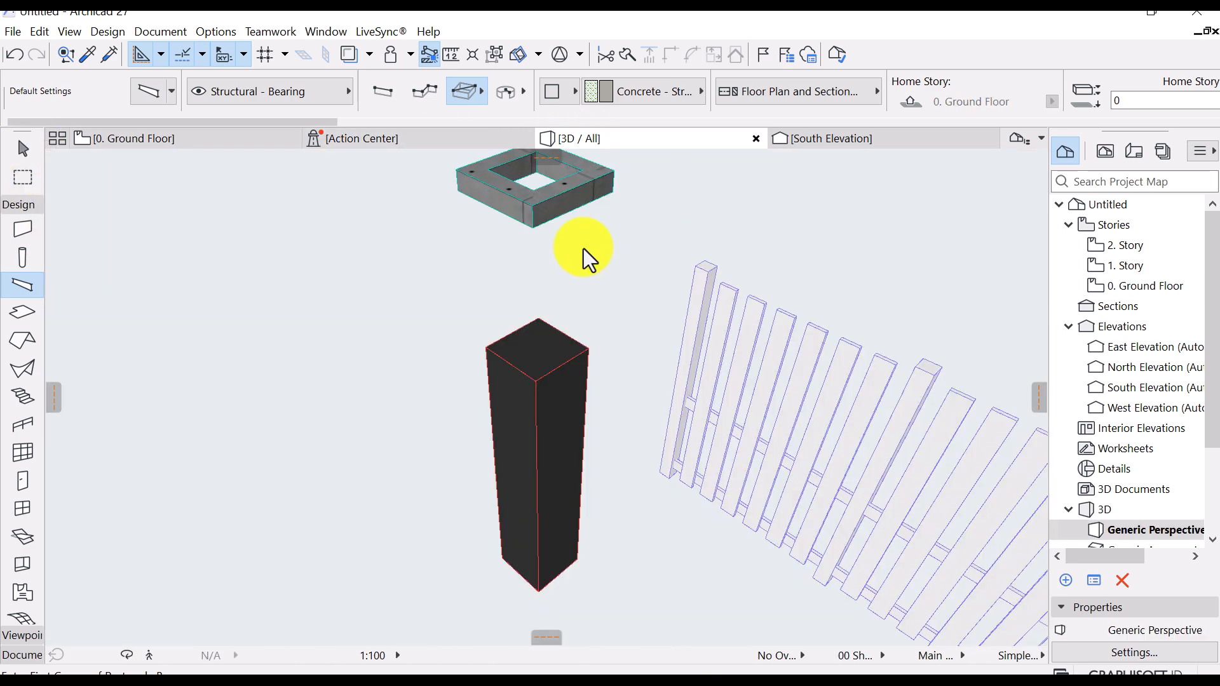
{"action": "left_click", "coordinate": [23, 148]}
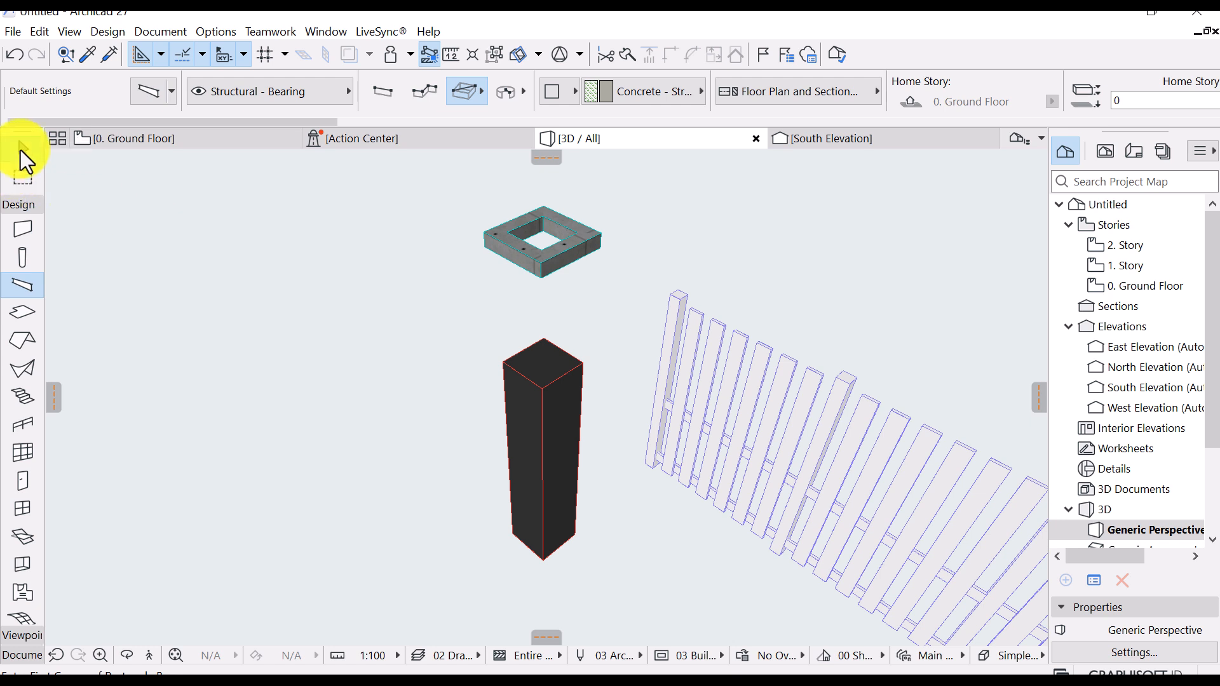
{"action": "left_click", "coordinate": [562, 250]}
{"action": "scroll", "coordinate": [1097, 97], "scroll_direction": "right", "scroll_amount": 5}
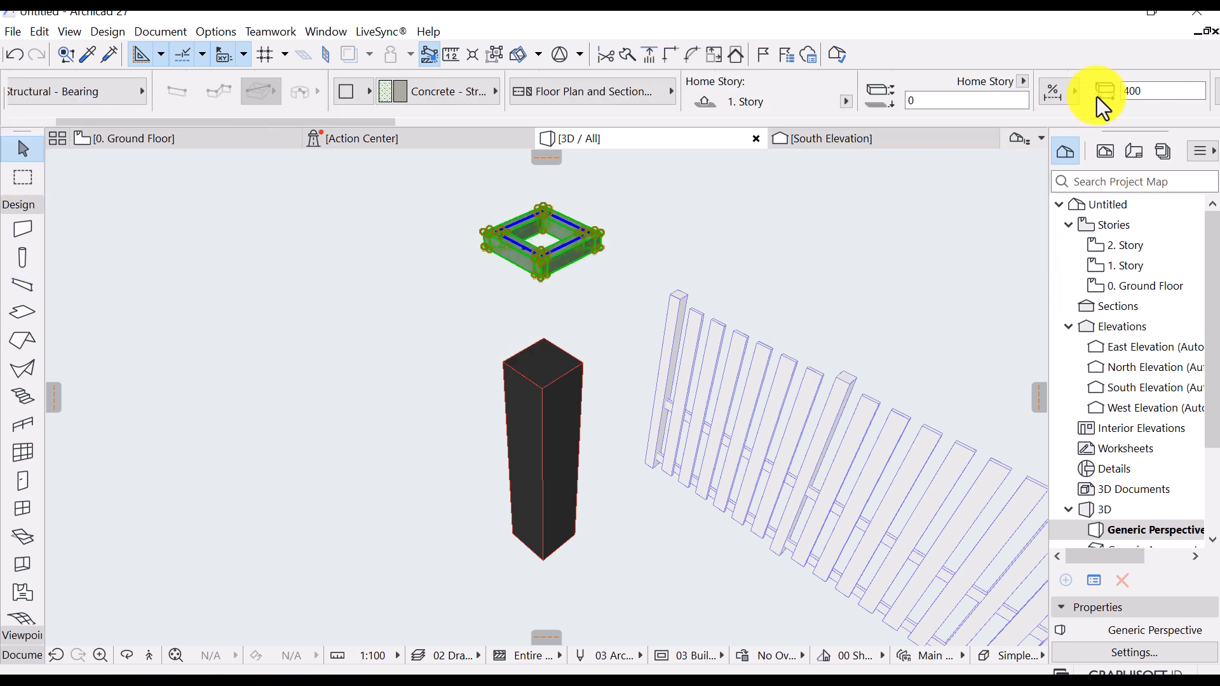
{"action": "left_click", "coordinate": [845, 101]}
{"action": "left_click", "coordinate": [906, 131]}
{"action": "left_click_drag", "start_coordinate": [962, 100], "coordinate": [779, 103]}
{"action": "type", "text": "2100"}
{"action": "key", "text": "Return"}
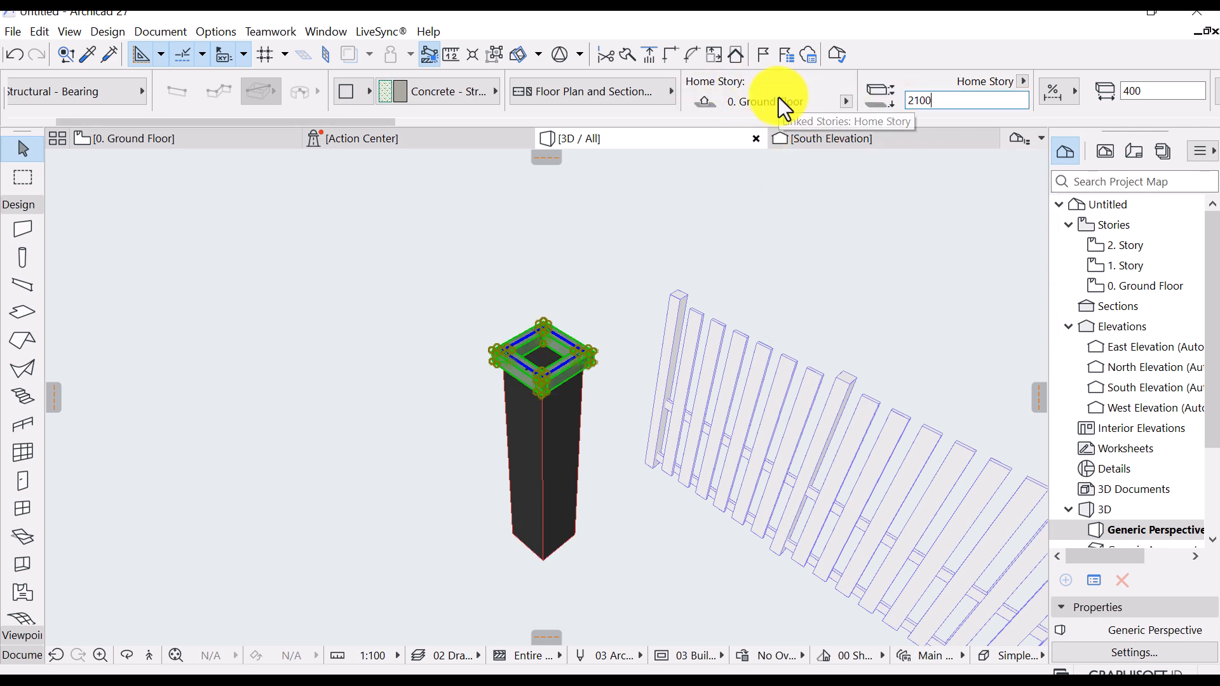
{"action": "scroll", "coordinate": [595, 323], "scroll_direction": "up", "scroll_amount": 5}
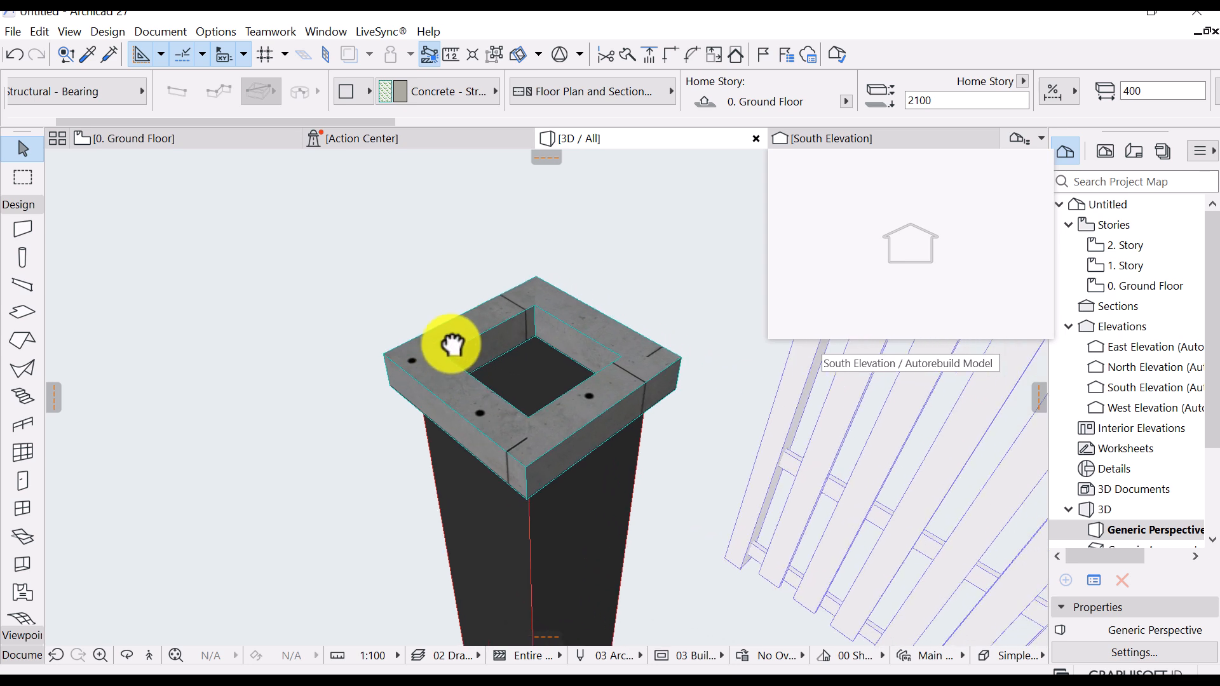
{"action": "left_click", "coordinate": [631, 261]}
{"action": "middle_click_drag", "start_coordinate": [612, 424], "coordinate": [599, 379], "text": "shift"}
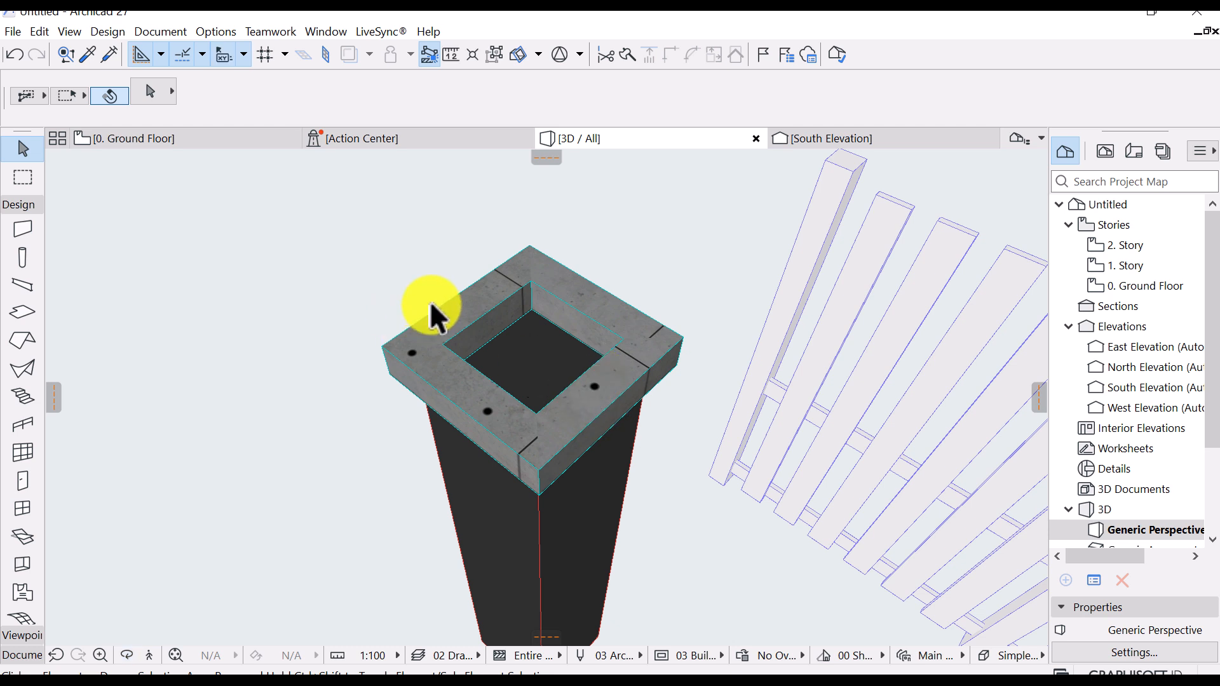
Enable the surface override on all five faces of the four ring beams and link the override surfaces together
{"action": "mouse_move", "coordinate": [204, 142]}
{"action": "left_click", "coordinate": [532, 422]}
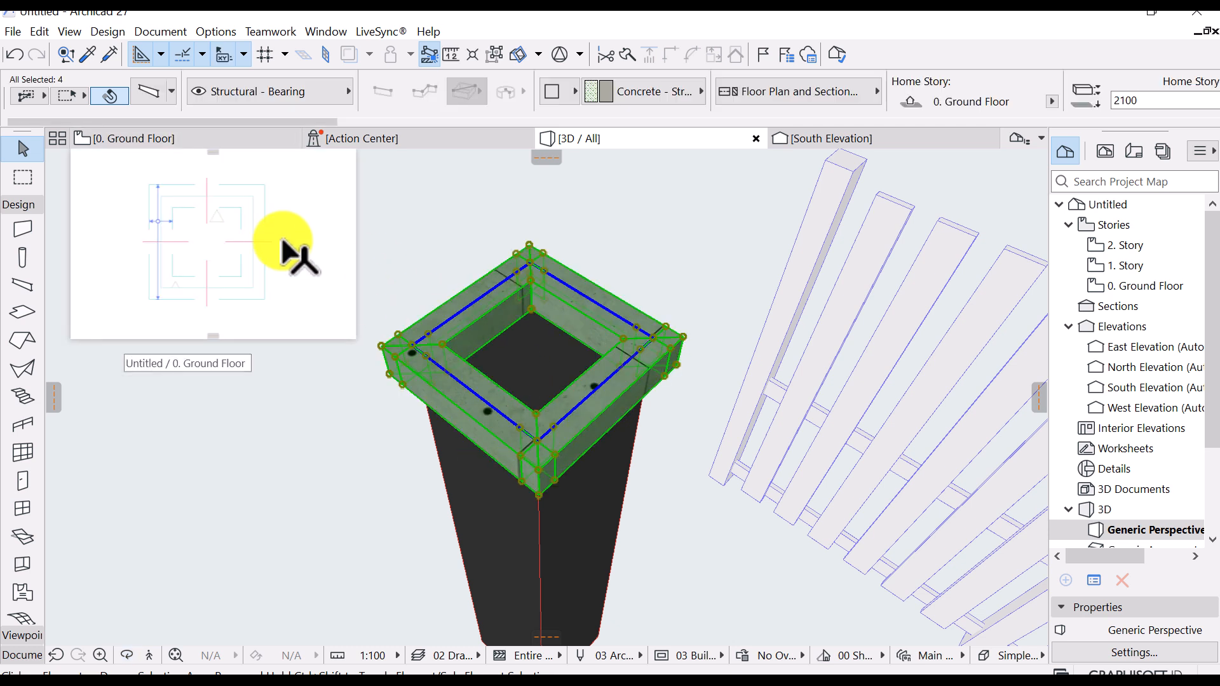
{"action": "key", "text": "ctrl+t"}
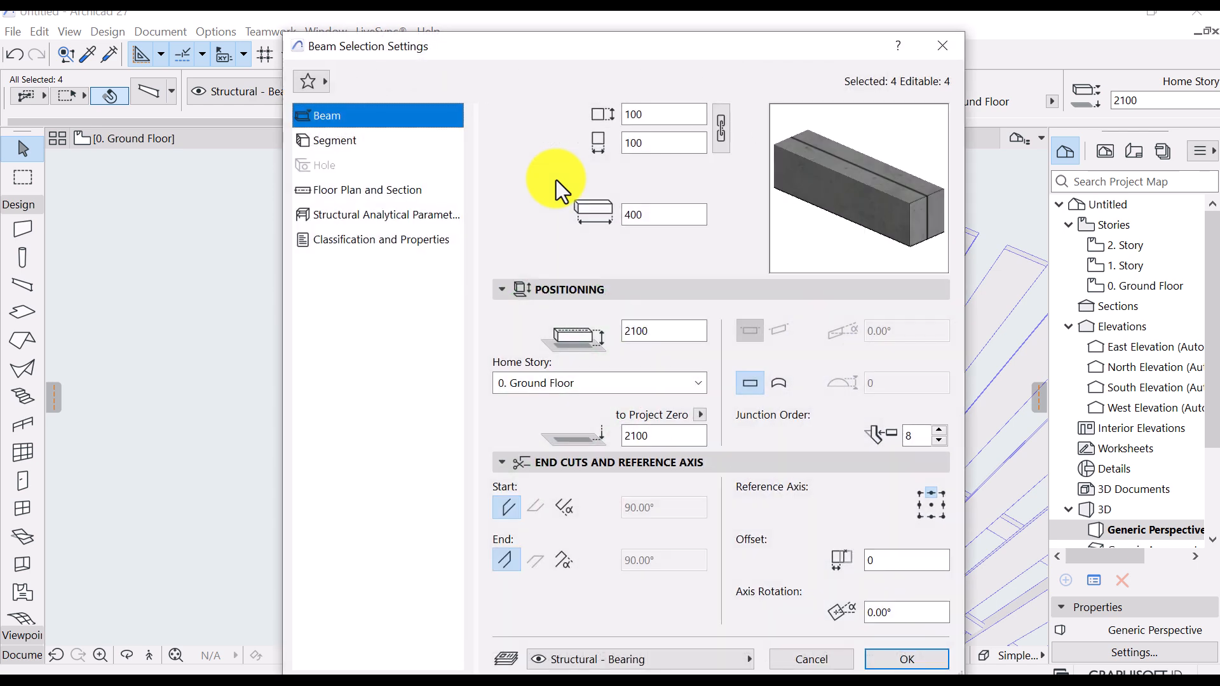
{"action": "left_click", "coordinate": [313, 140]}
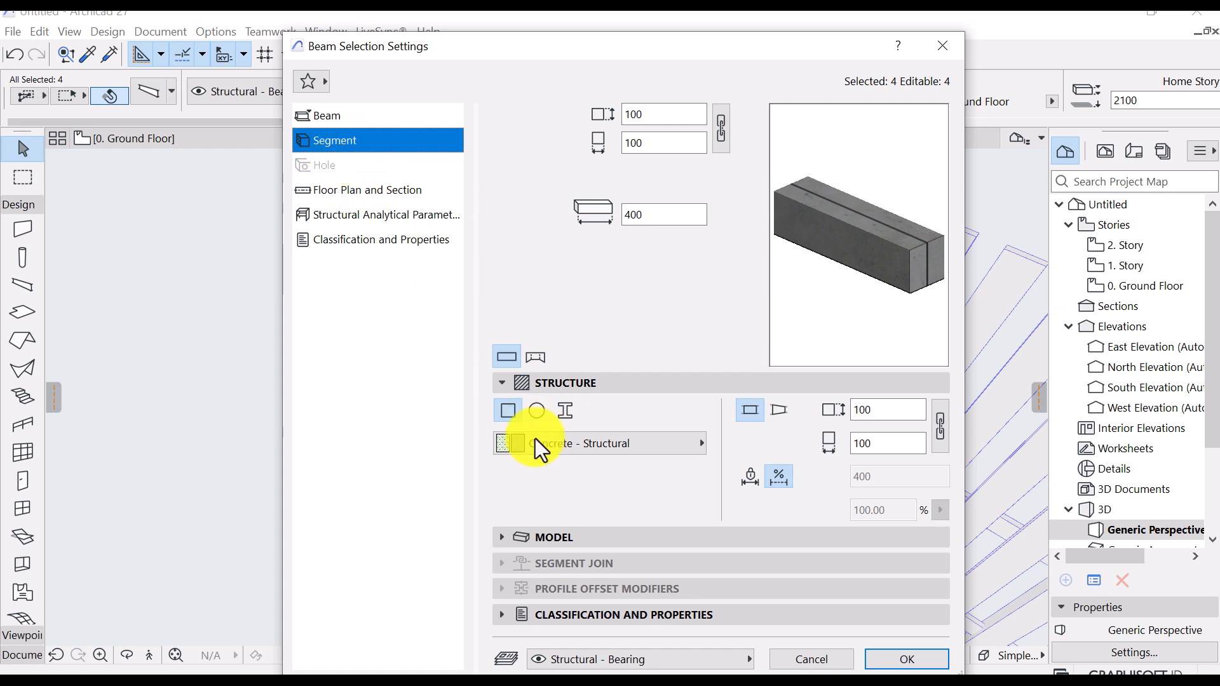
{"action": "left_click", "coordinate": [509, 535]}
{"action": "left_click", "coordinate": [509, 445]}
{"action": "left_click", "coordinate": [503, 467]}
{"action": "left_click", "coordinate": [502, 488]}
{"action": "left_click", "coordinate": [504, 512]}
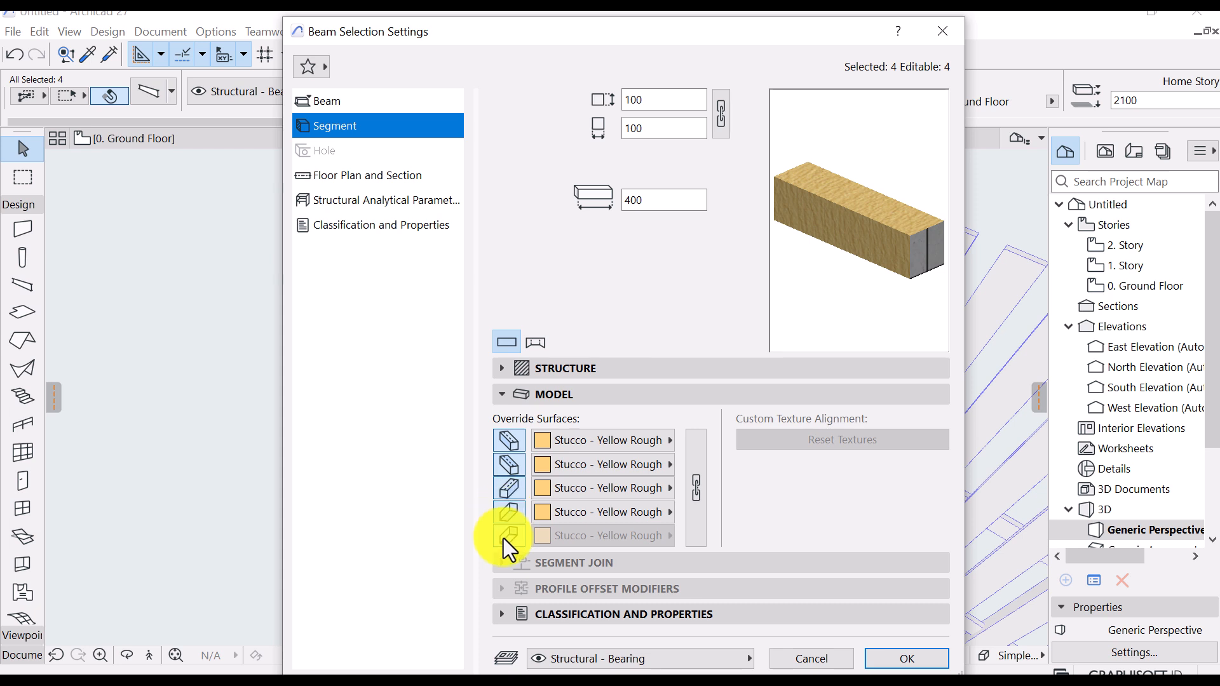
{"action": "left_click", "coordinate": [507, 537]}
{"action": "left_click", "coordinate": [699, 467]}
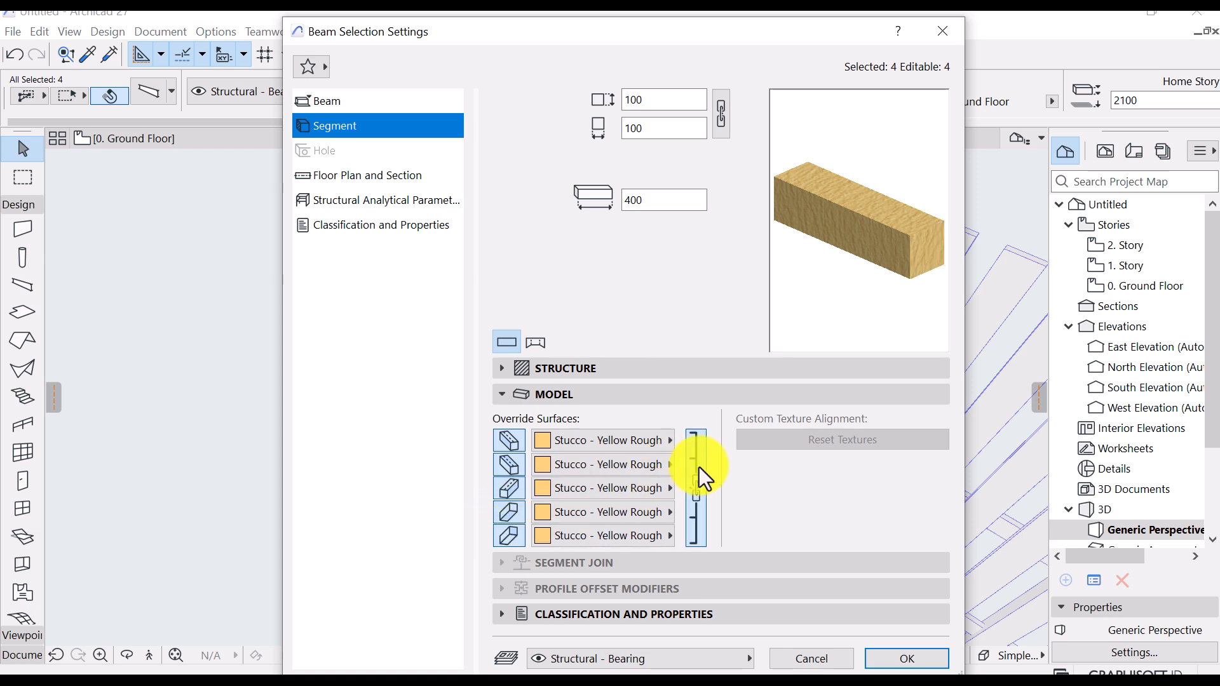
Set the linked override surfaces of the ring beams to Paint - Anthracite
{"action": "left_click", "coordinate": [665, 445]}
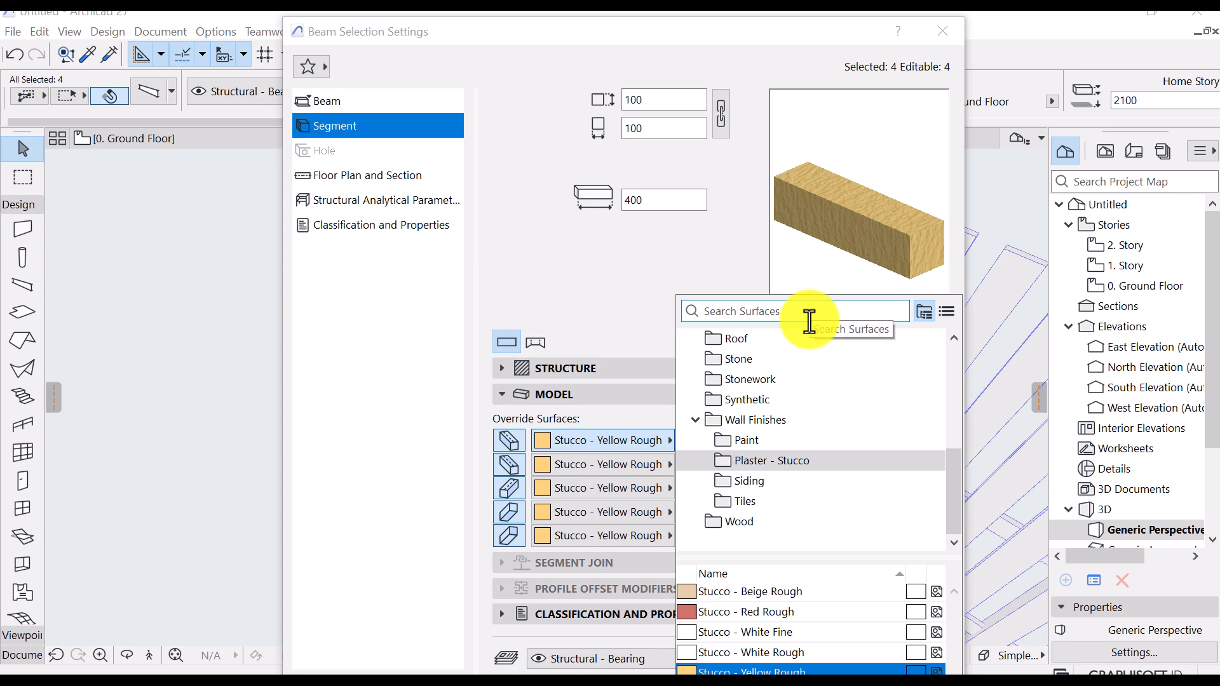
{"action": "type", "text": "pa"}
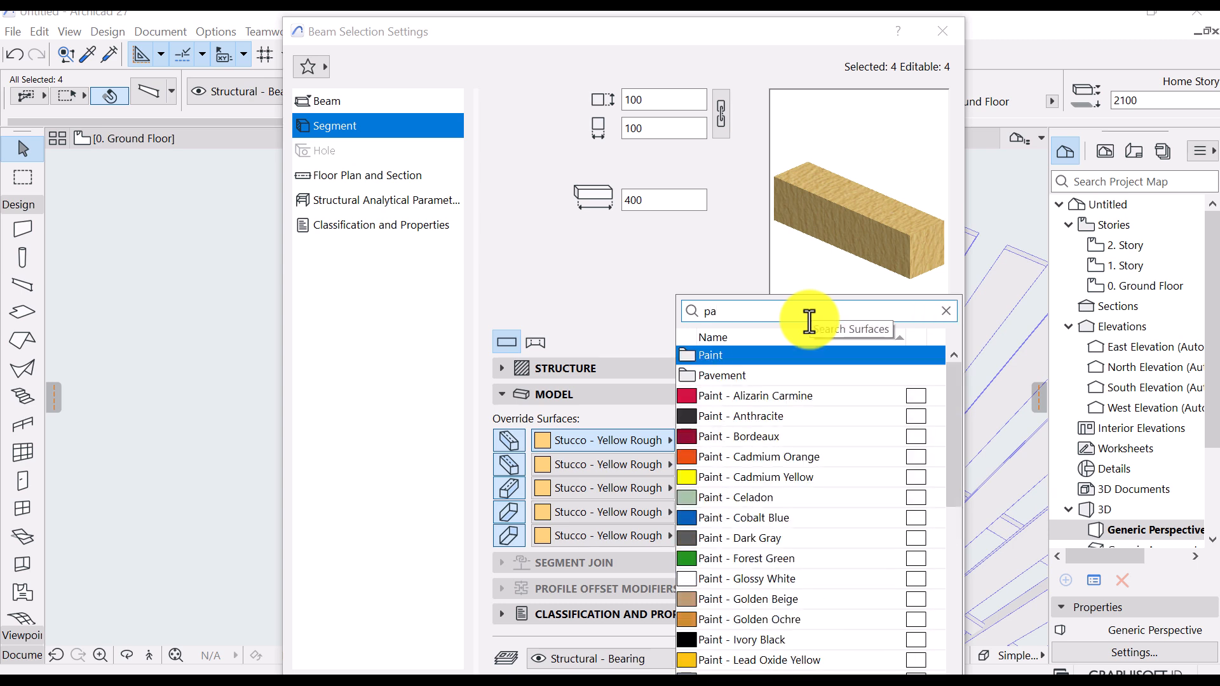
{"action": "left_click", "coordinate": [797, 416]}
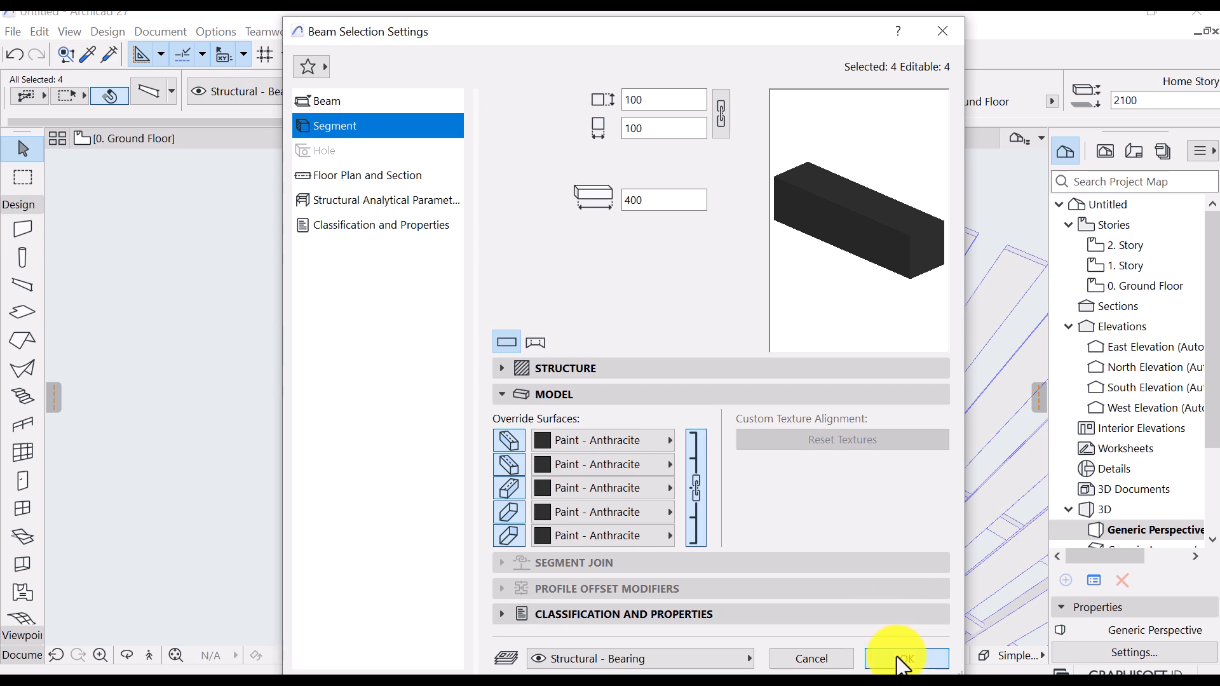
{"action": "left_click", "coordinate": [902, 664]}
{"action": "left_click", "coordinate": [736, 447]}
Select the beam ring in 3D and capture its cross-section as a custom profile in the Profile Manager
{"action": "left_click_drag", "start_coordinate": [536, 329], "coordinate": [534, 260]}
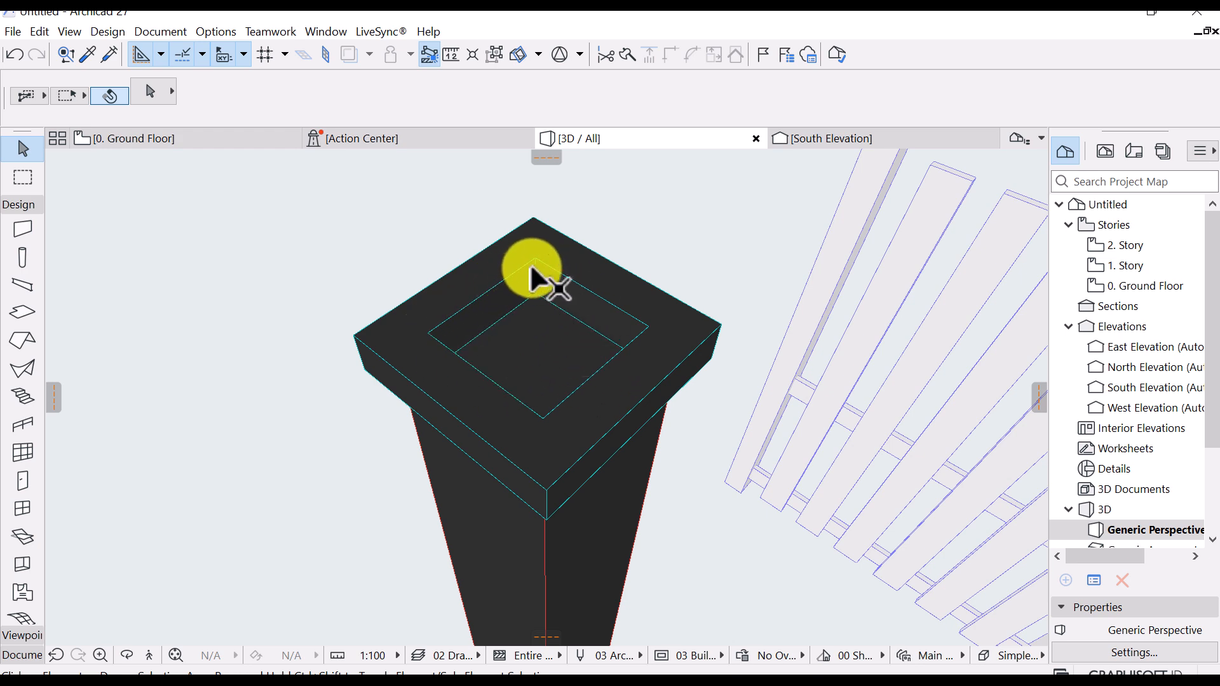
{"action": "left_click_drag", "start_coordinate": [566, 319], "coordinate": [545, 409]}
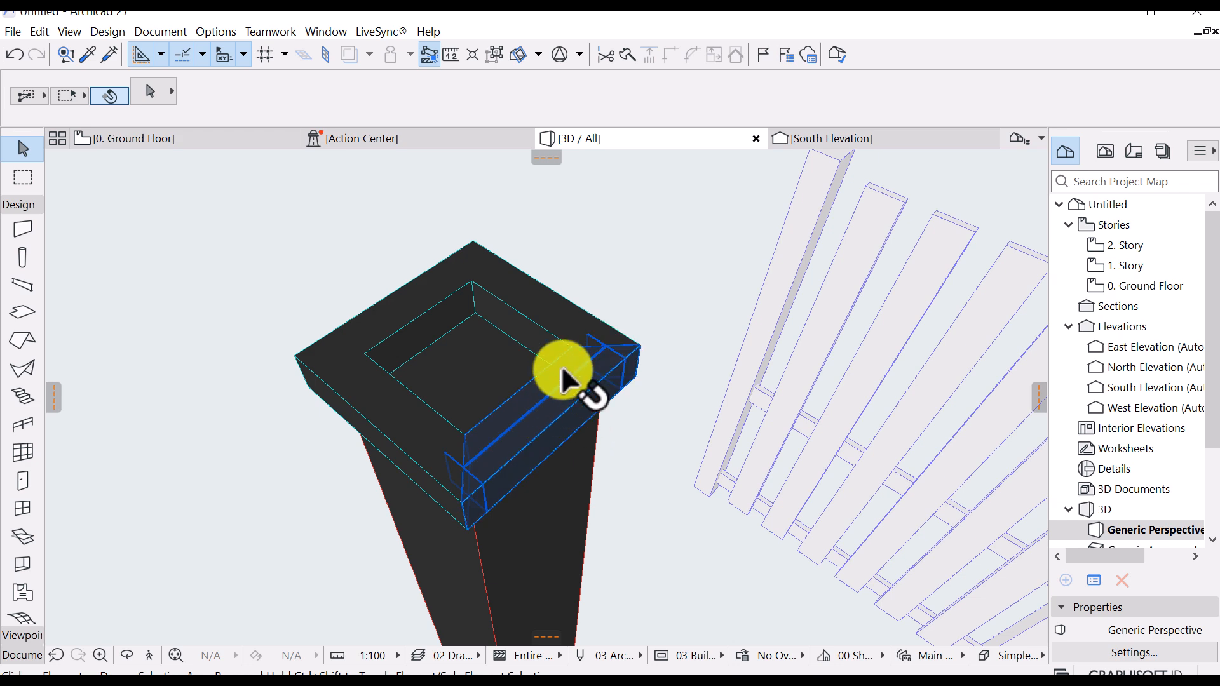
{"action": "left_click", "coordinate": [431, 284]}
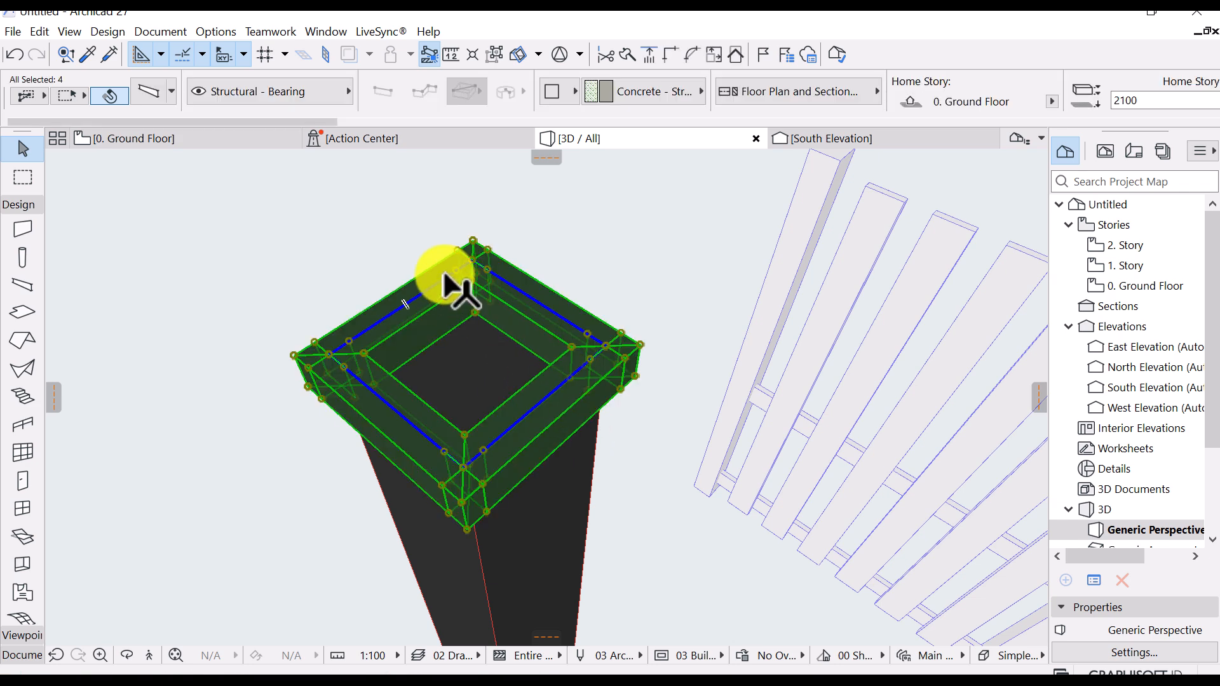
{"action": "left_click", "coordinate": [224, 32]}
{"action": "mouse_move", "coordinate": [300, 113]}
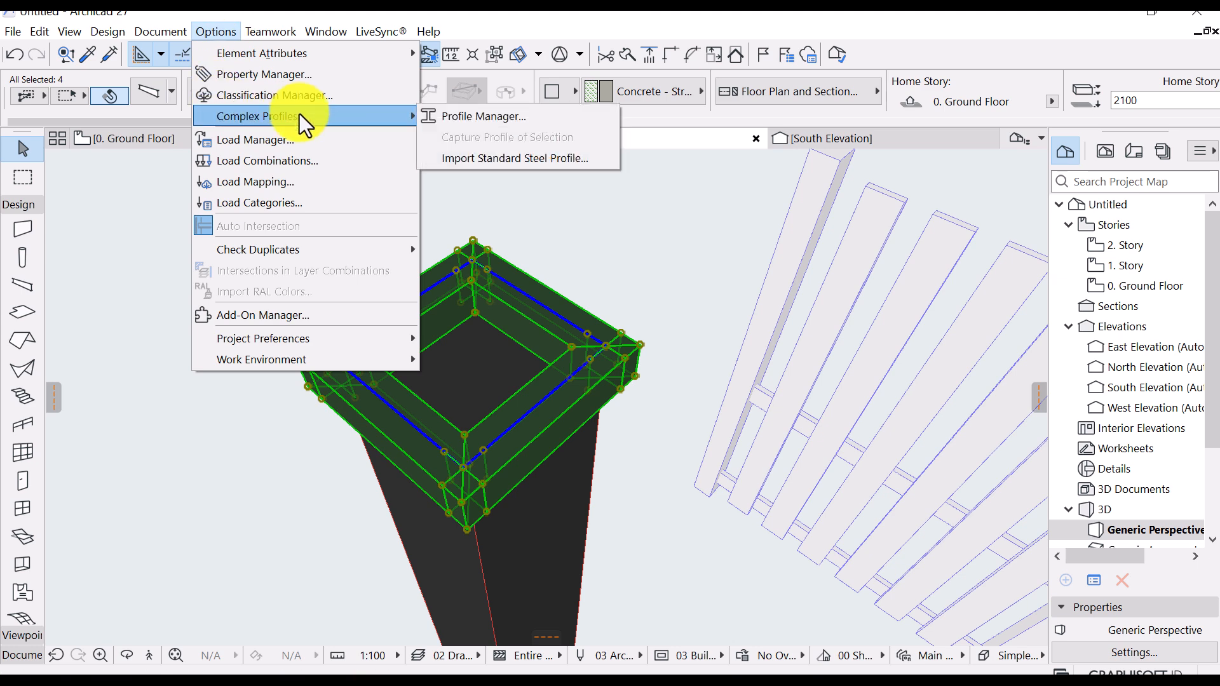
{"action": "left_click", "coordinate": [499, 121]}
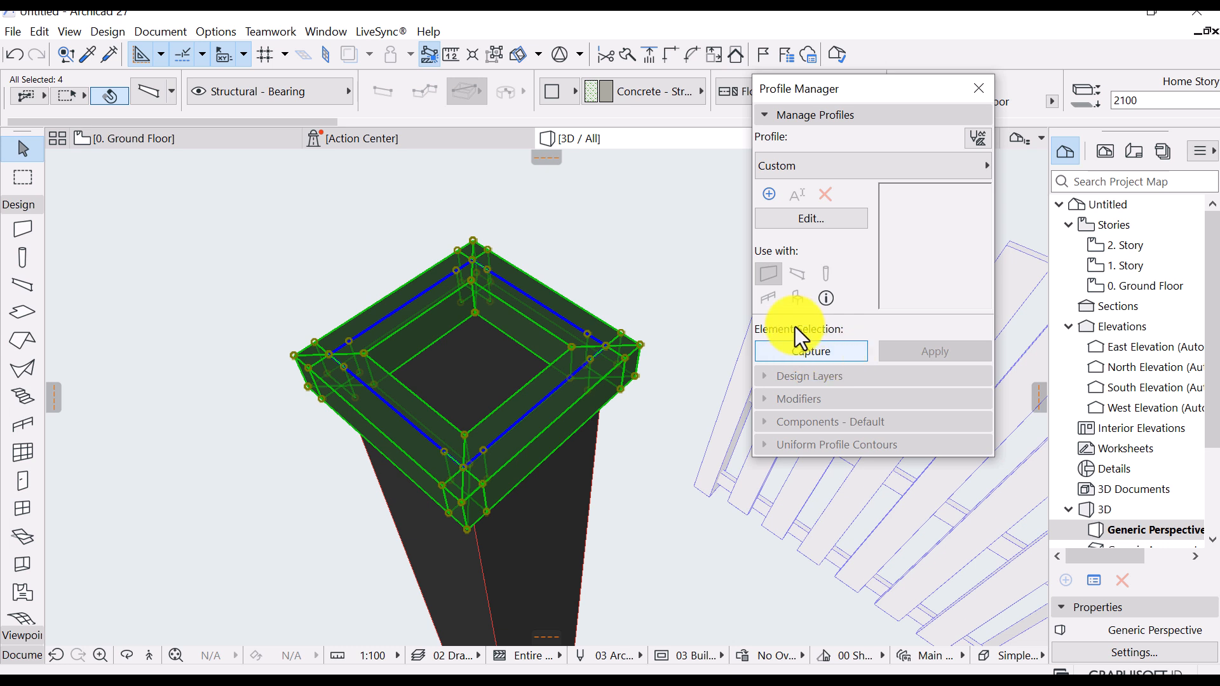
{"action": "left_click", "coordinate": [813, 350]}
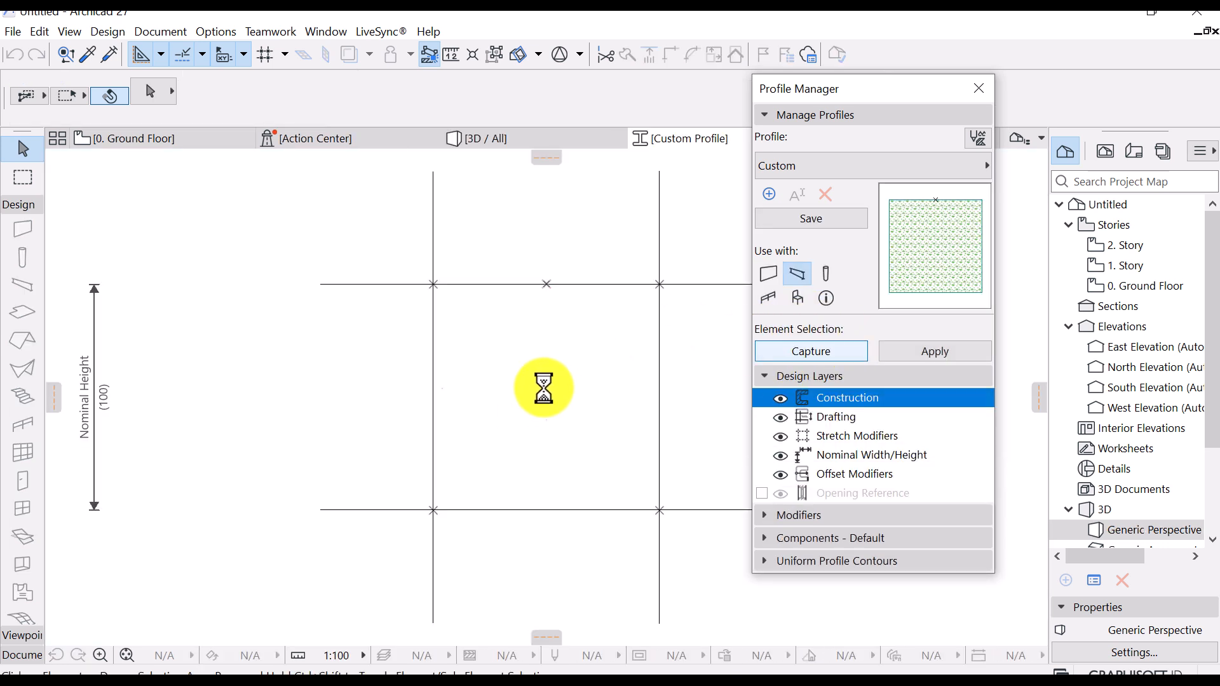
Offset the left edge of the captured profile's fill outward by 100 mm
{"action": "middle_click_drag", "start_coordinate": [490, 375], "coordinate": [423, 369]}
{"action": "left_click", "coordinate": [469, 370]}
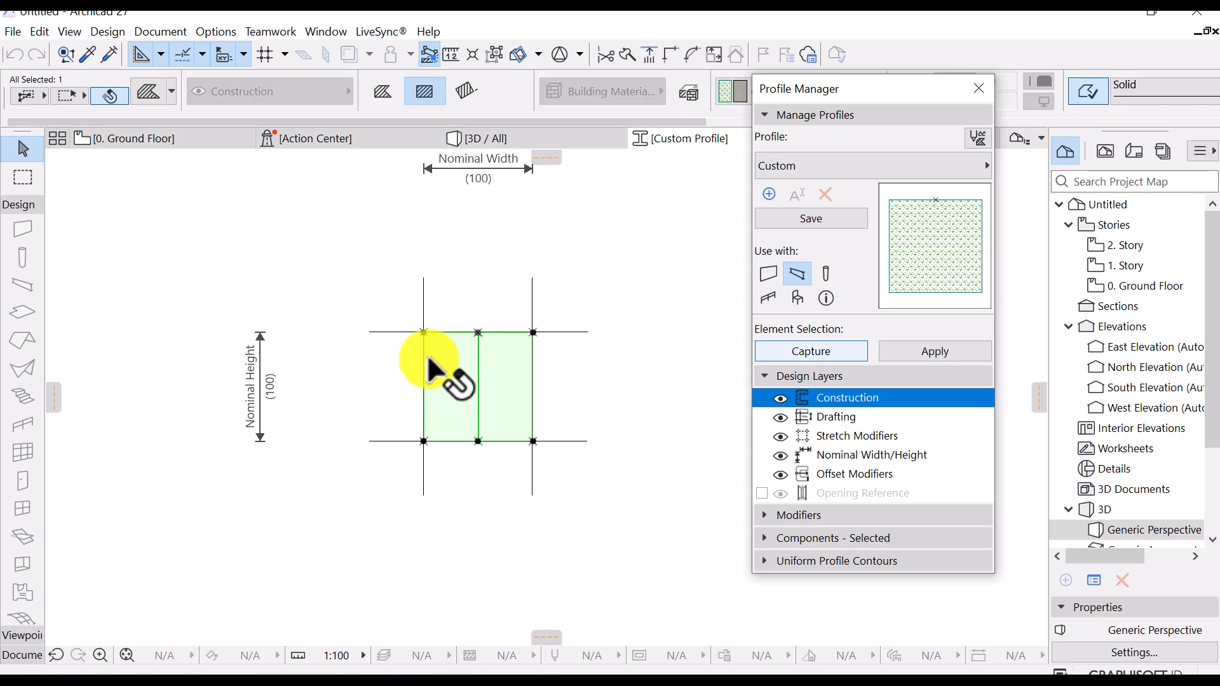
{"action": "left_click", "coordinate": [477, 143]}
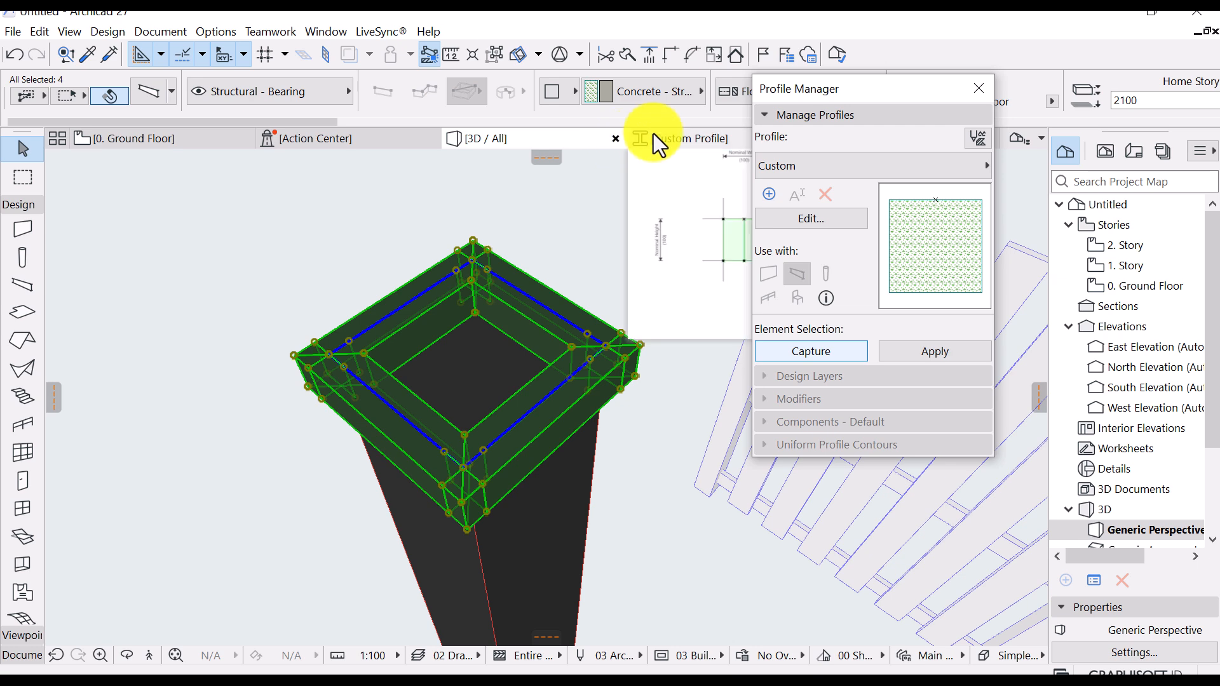
{"action": "left_click", "coordinate": [672, 138]}
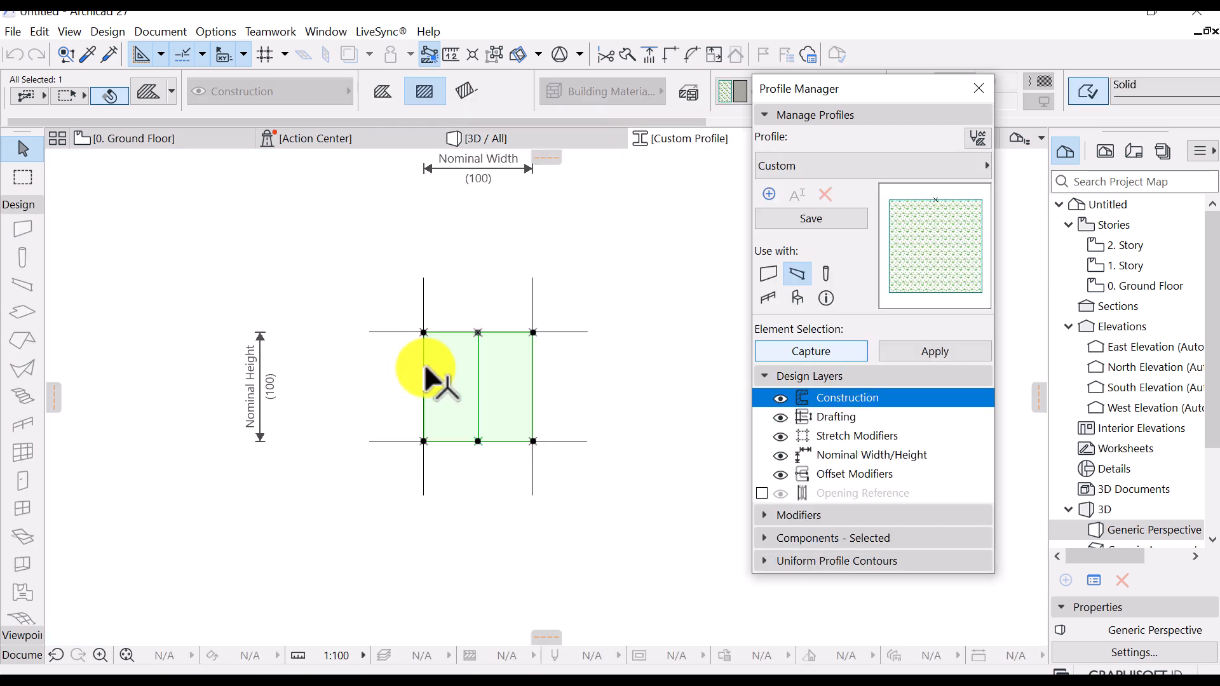
{"action": "left_click", "coordinate": [423, 357]}
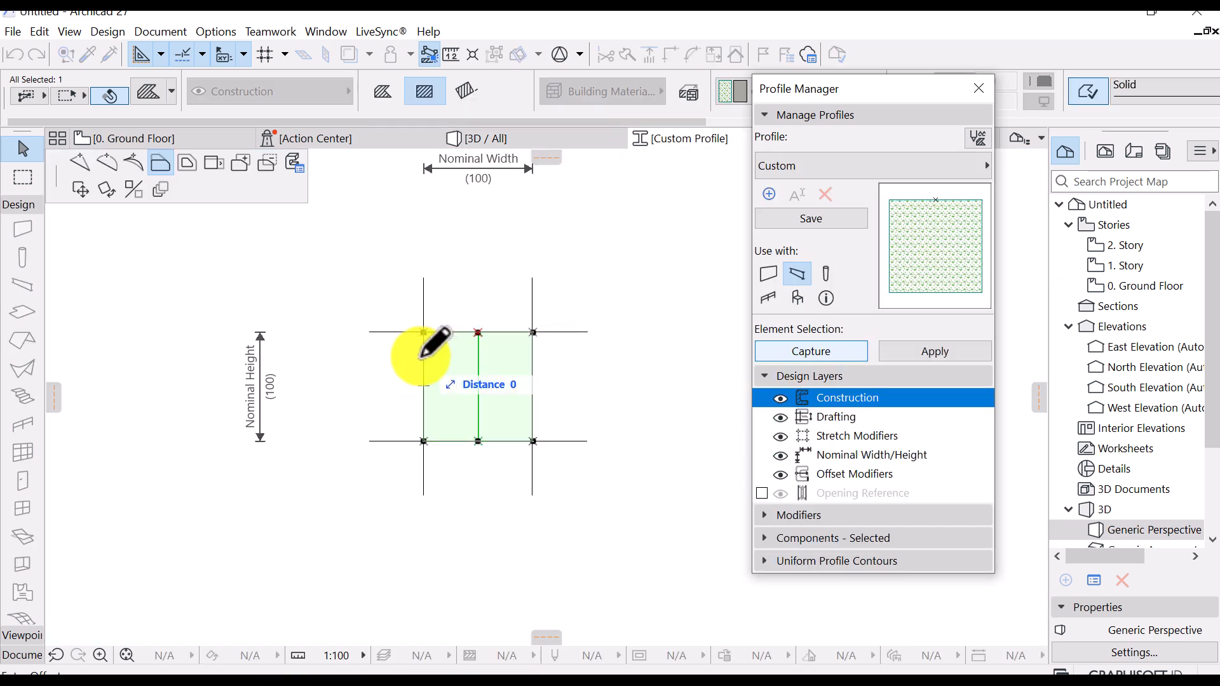
{"action": "type", "text": "100"}
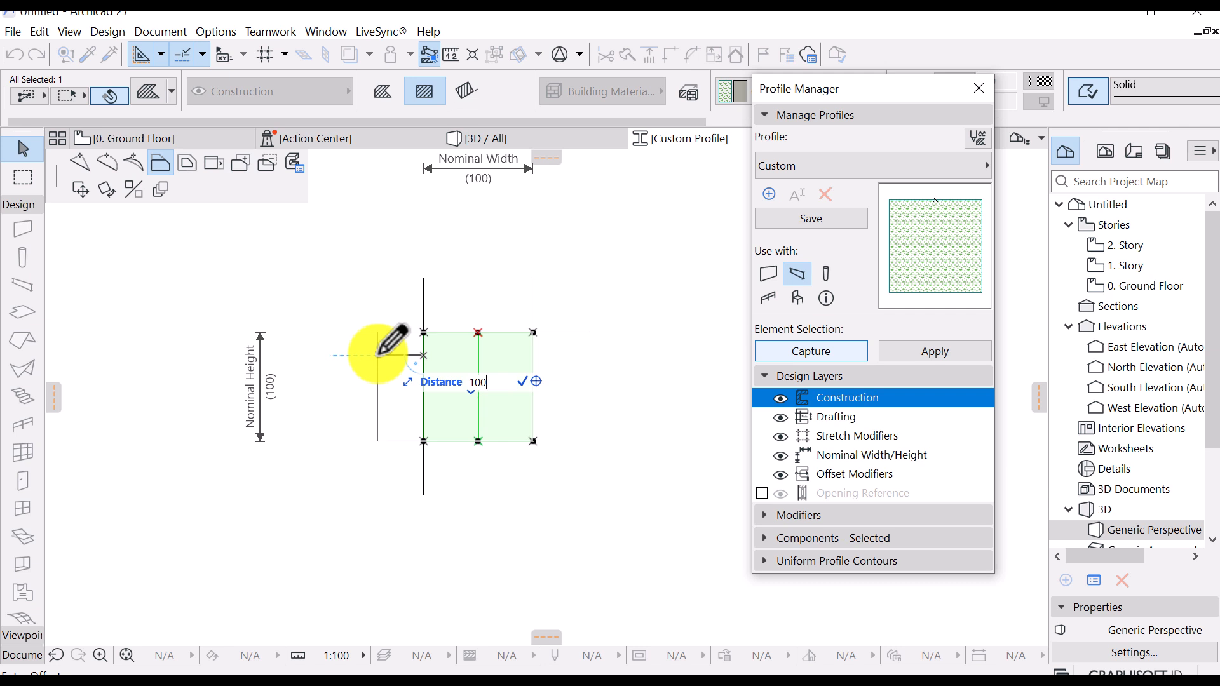
{"action": "key", "text": "Return"}
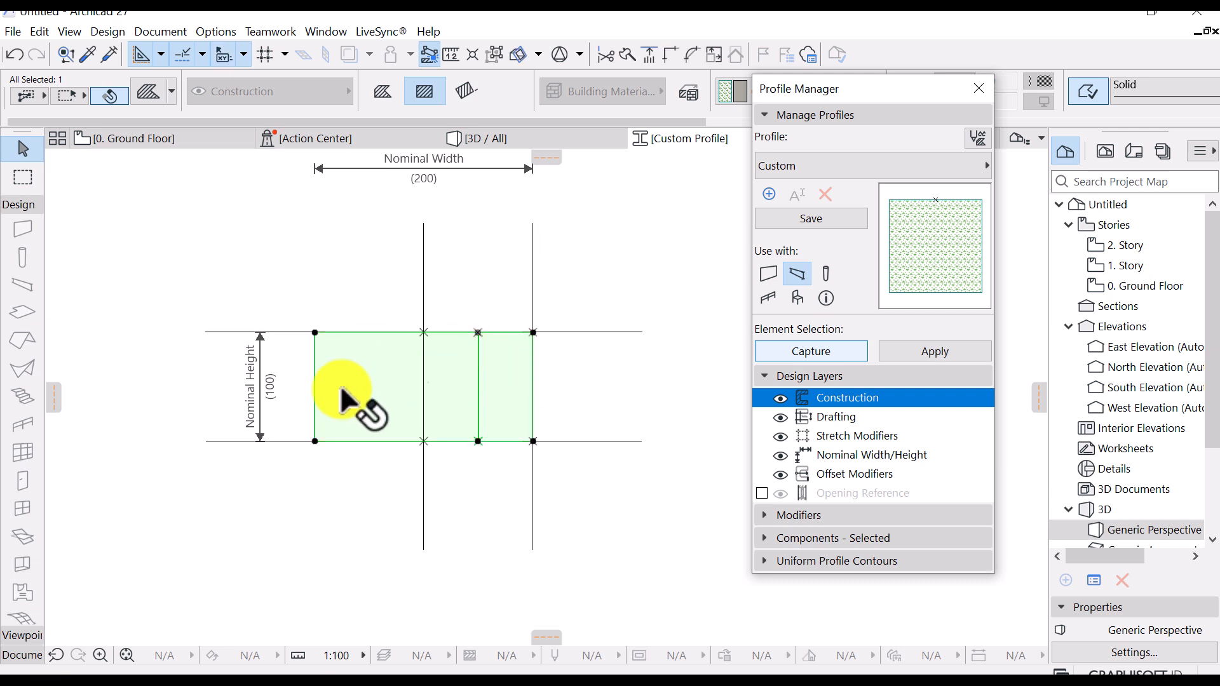
Save the profile as Capping and apply it to the four selected ring beams in 3D
{"action": "left_click", "coordinate": [815, 219]}
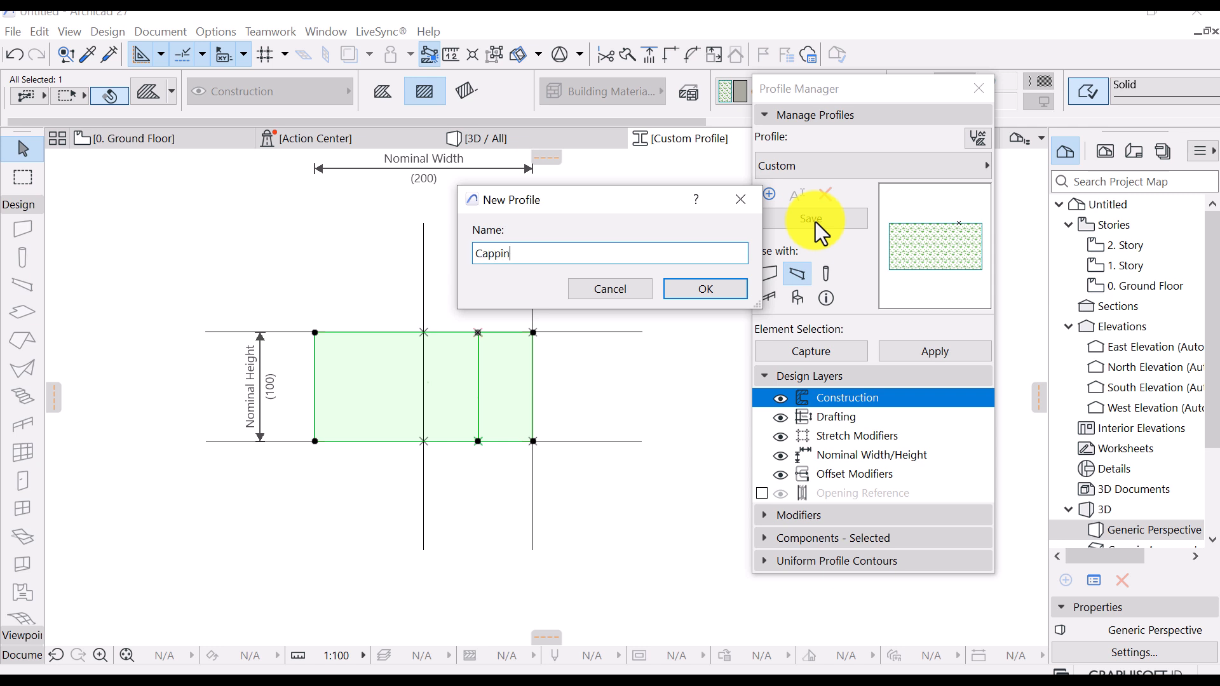
{"action": "key", "text": "Return"}
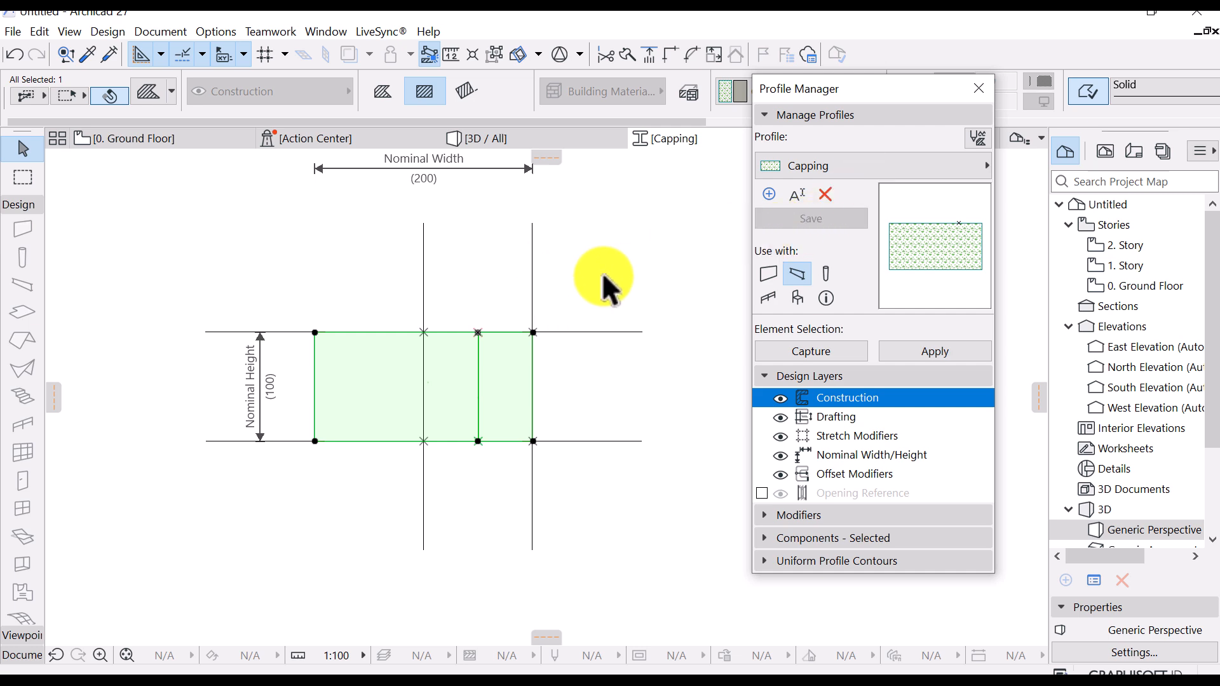
{"action": "left_click", "coordinate": [490, 138]}
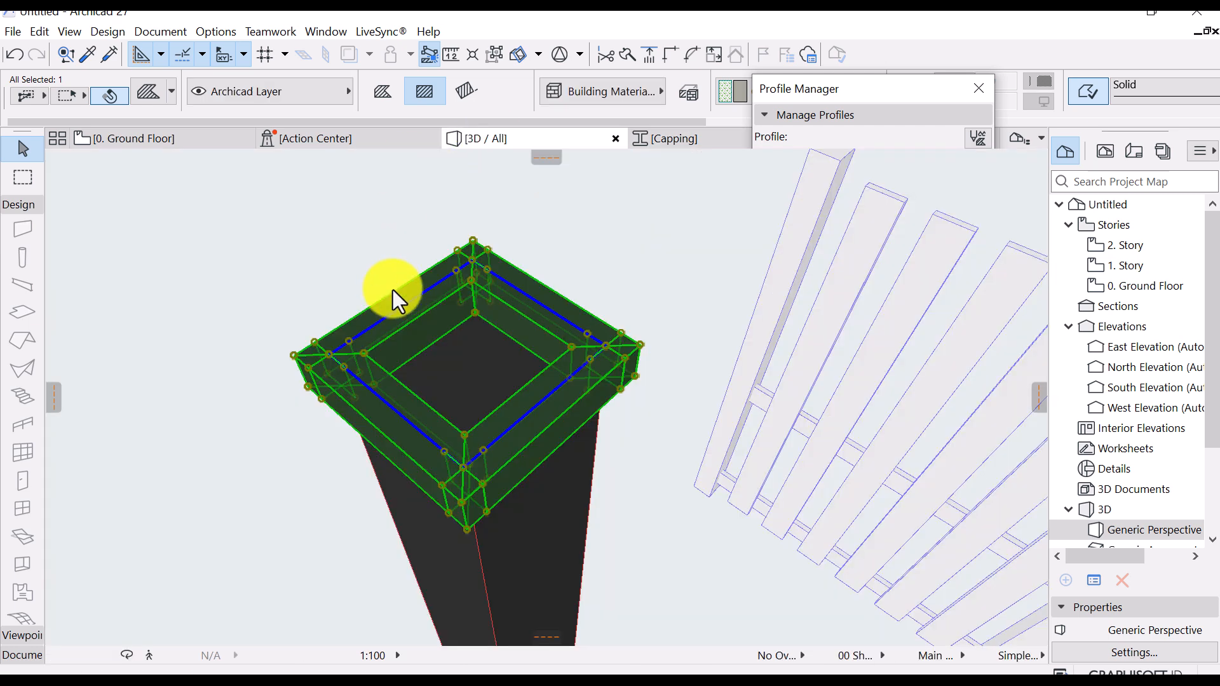
{"action": "left_click", "coordinate": [393, 289]}
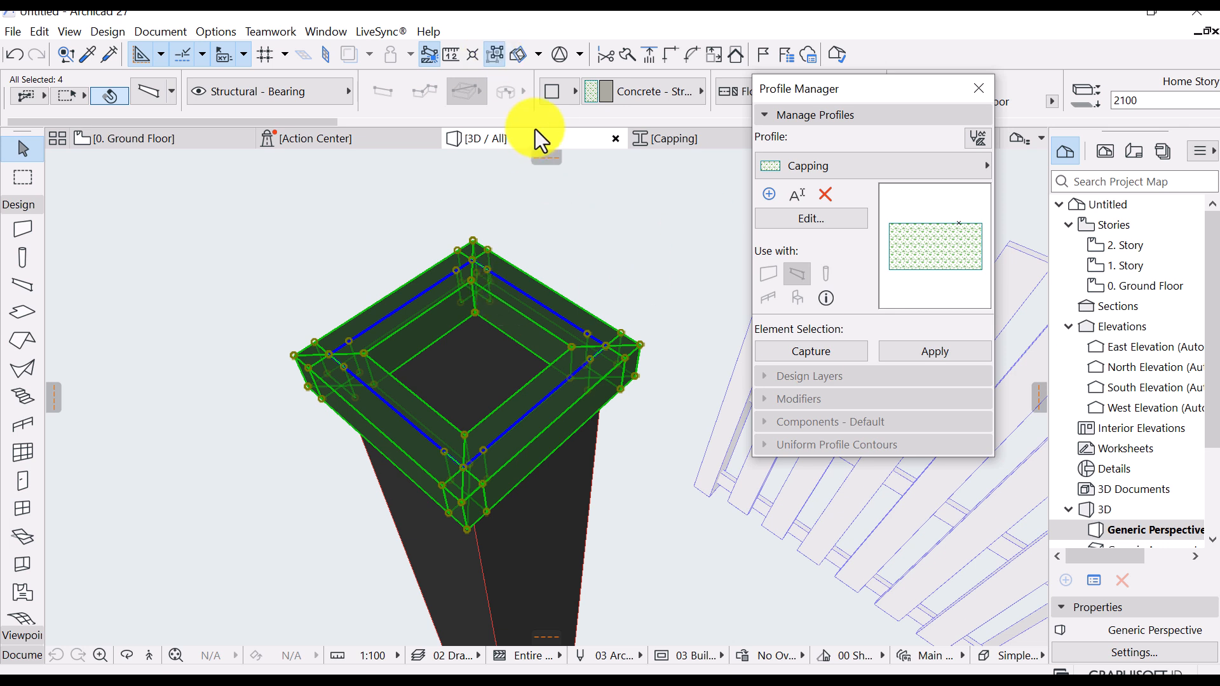
{"action": "left_click", "coordinate": [493, 61]}
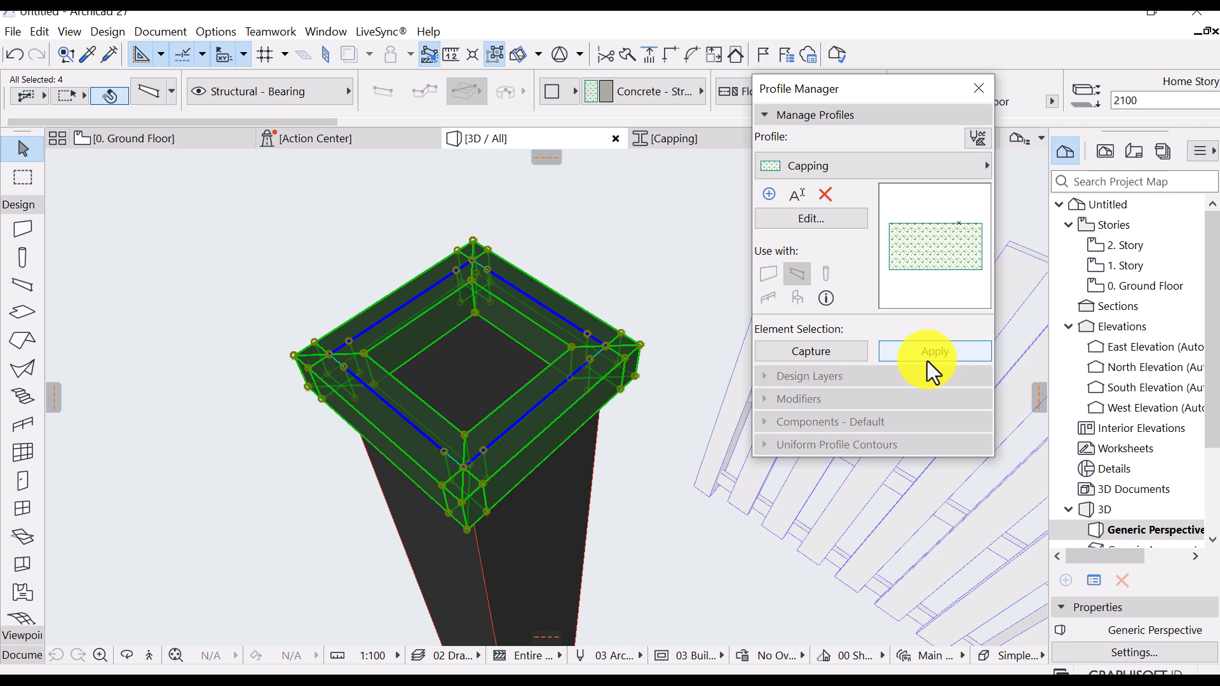
{"action": "left_click", "coordinate": [493, 53]}
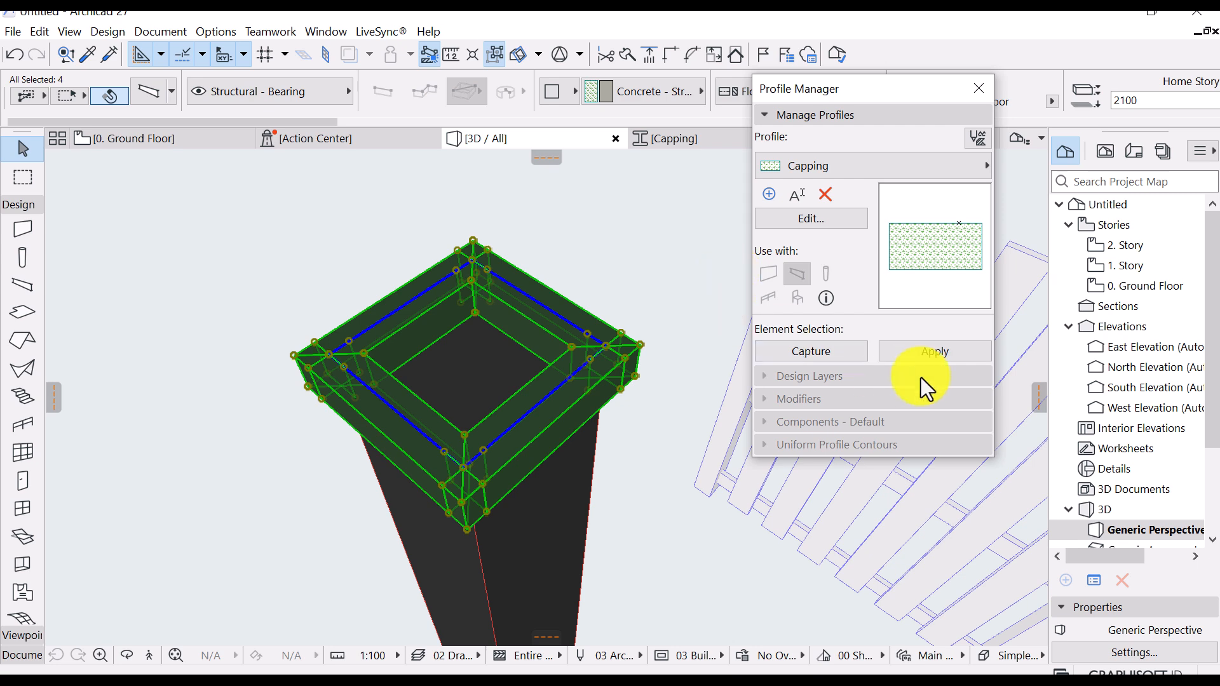
{"action": "left_click", "coordinate": [931, 357]}
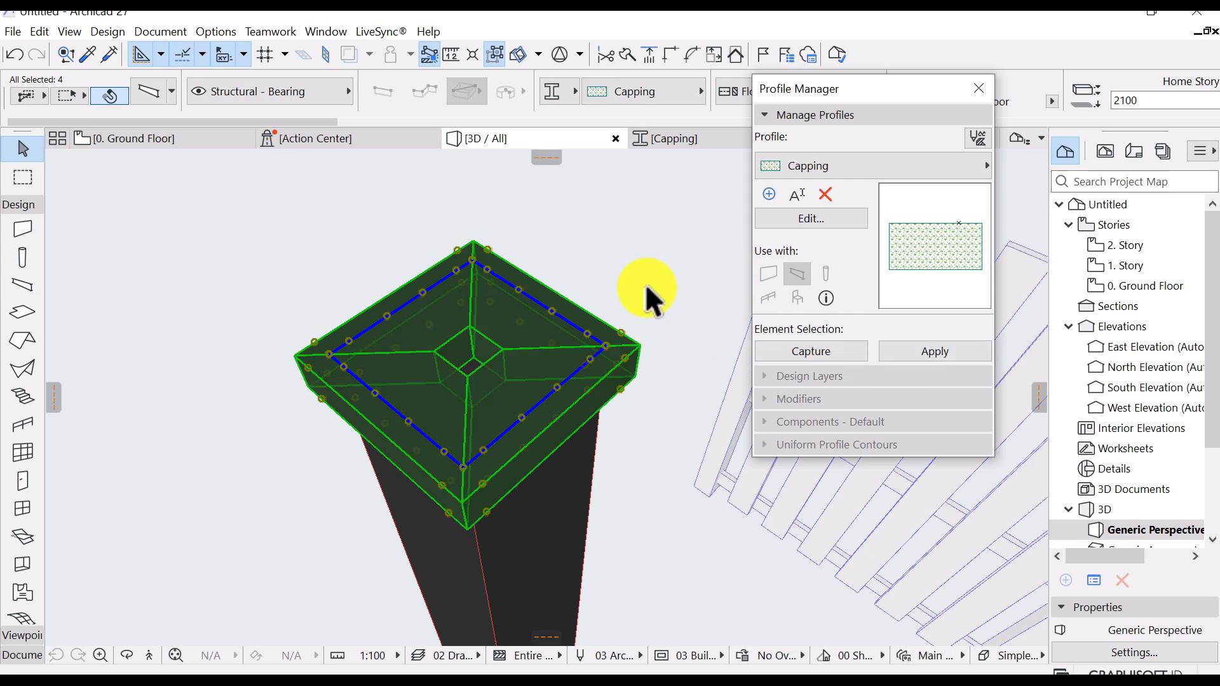
Measure the side of the square opening left at the centre of the pier cap
{"action": "scroll", "coordinate": [502, 297], "scroll_direction": "up", "scroll_amount": 5}
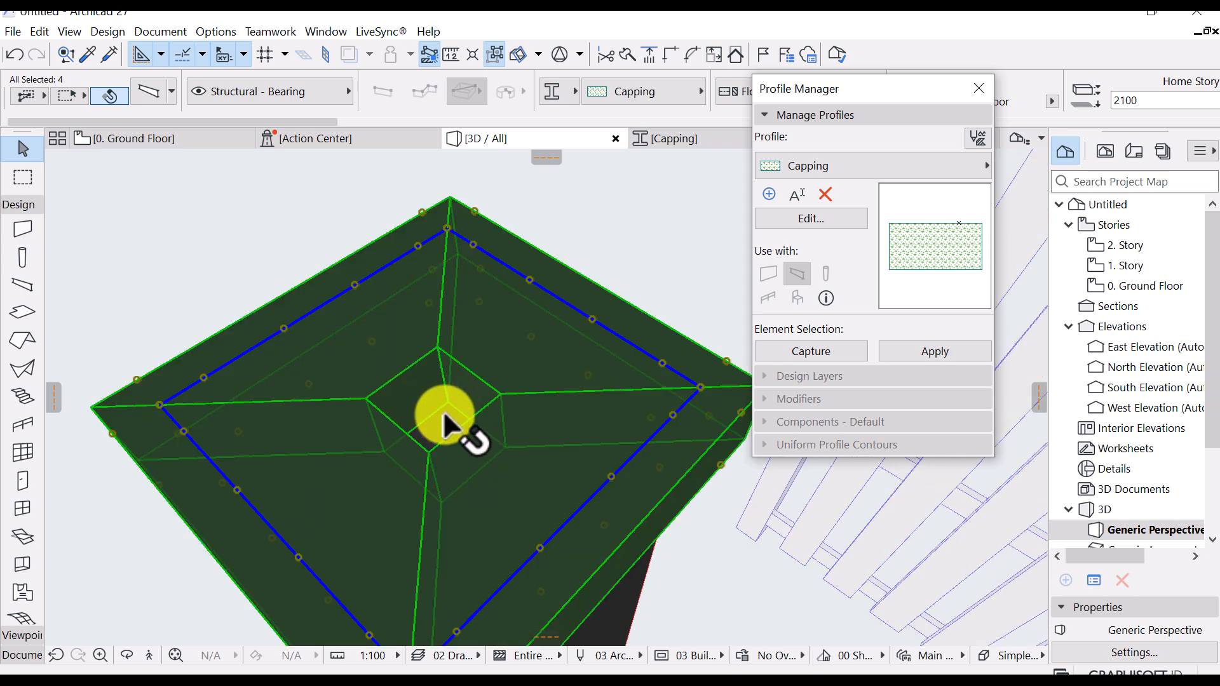
{"action": "key", "text": "m"}
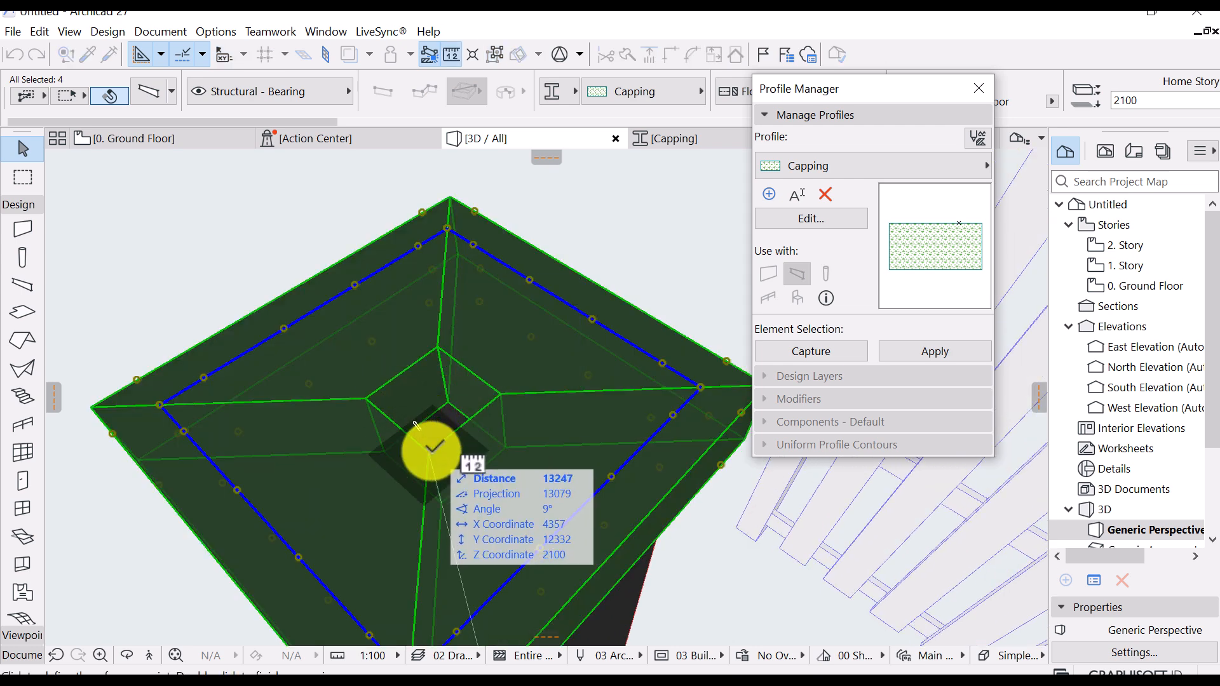
{"action": "left_click", "coordinate": [425, 447]}
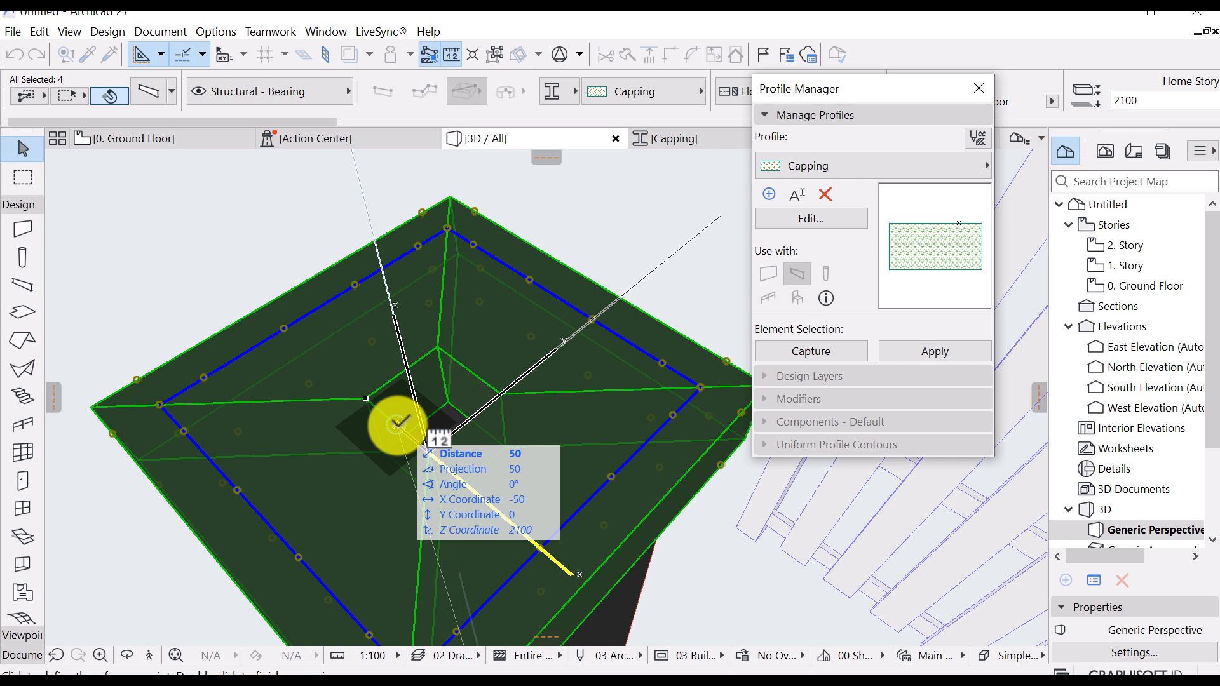
Offset the left edge of the Capping profile's fill outward by a further 50 mm
{"action": "left_click", "coordinate": [671, 140]}
{"action": "left_click", "coordinate": [472, 354]}
{"action": "left_click", "coordinate": [313, 349]}
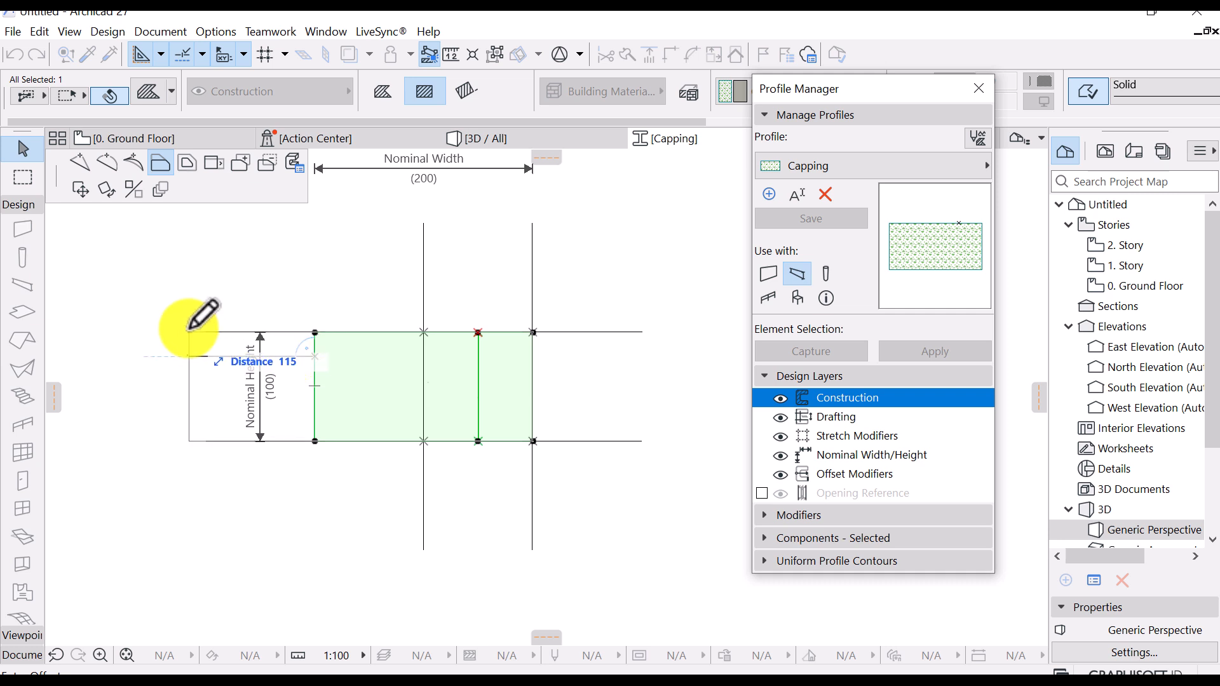
{"action": "left_click", "coordinate": [158, 164]}
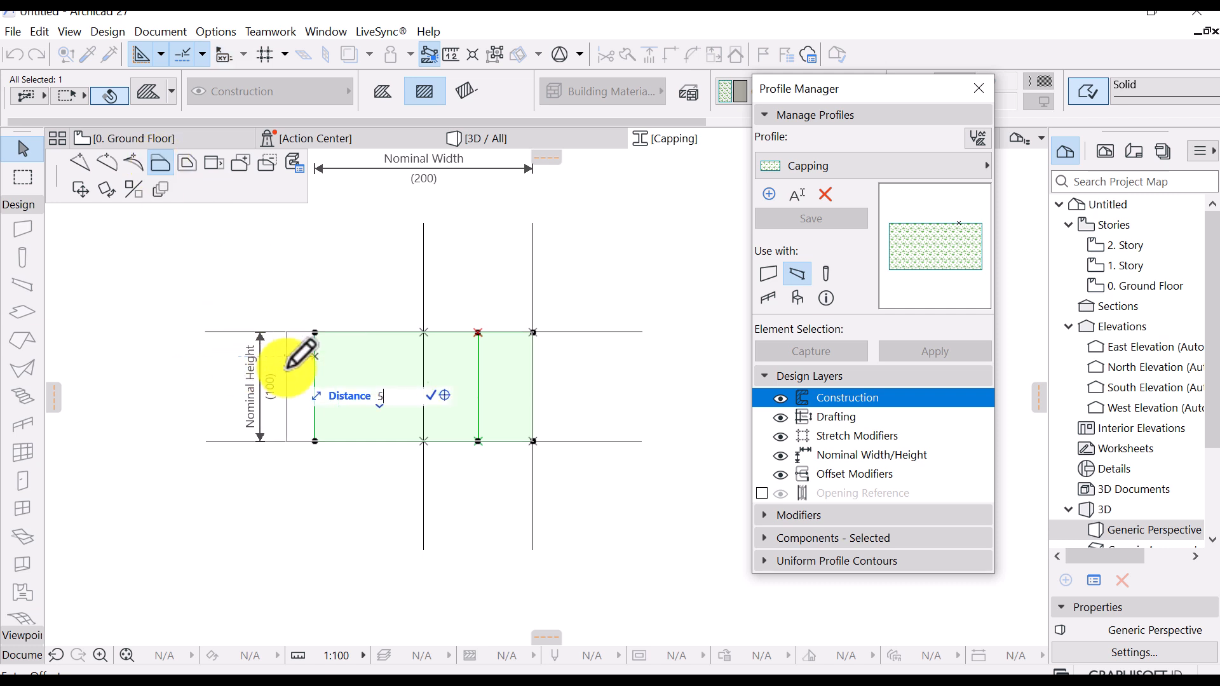
{"action": "left_click", "coordinate": [261, 353]}
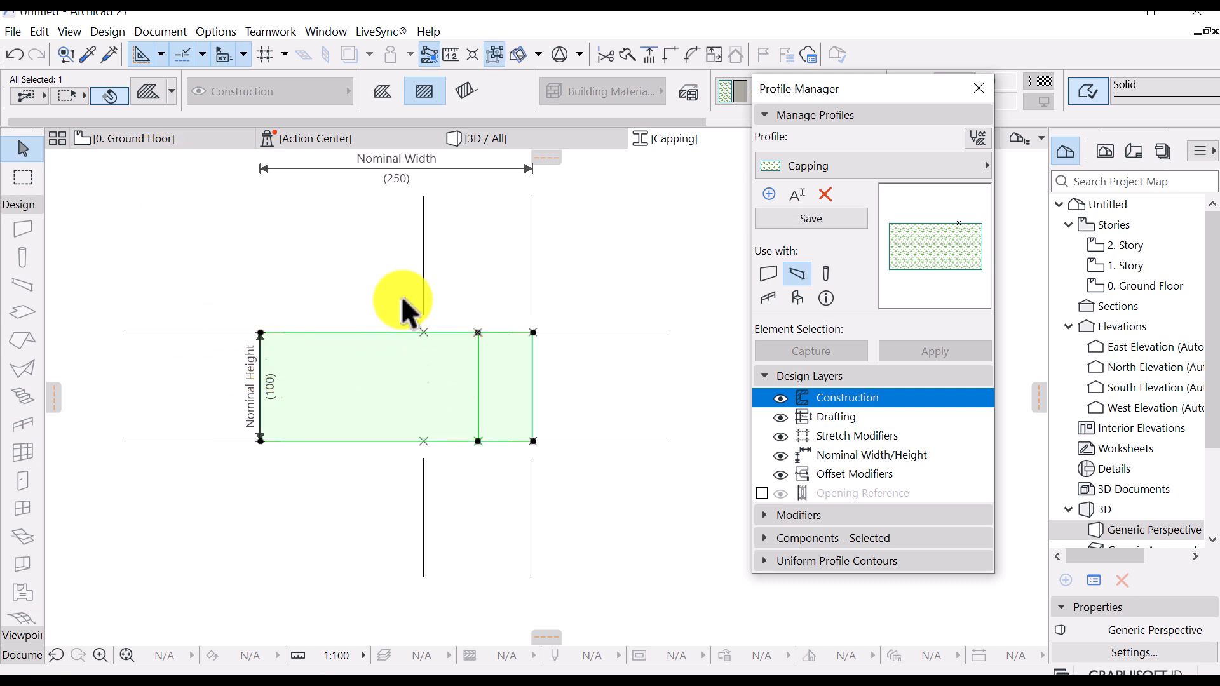
Move the Nominal Height dimension outward, clear of the left edge of the Capping profile, and save the profile
{"action": "left_click", "coordinate": [248, 359]}
{"action": "left_click", "coordinate": [246, 374]}
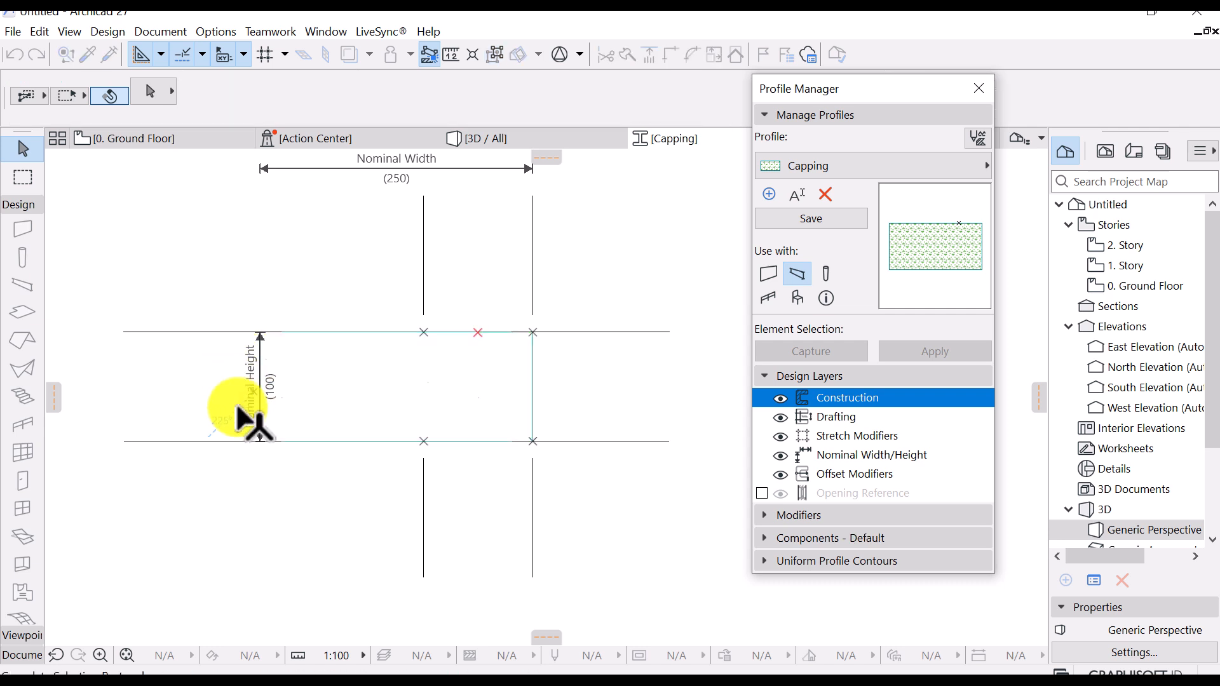
{"action": "left_click", "coordinate": [261, 423]}
{"action": "left_click", "coordinate": [258, 332]}
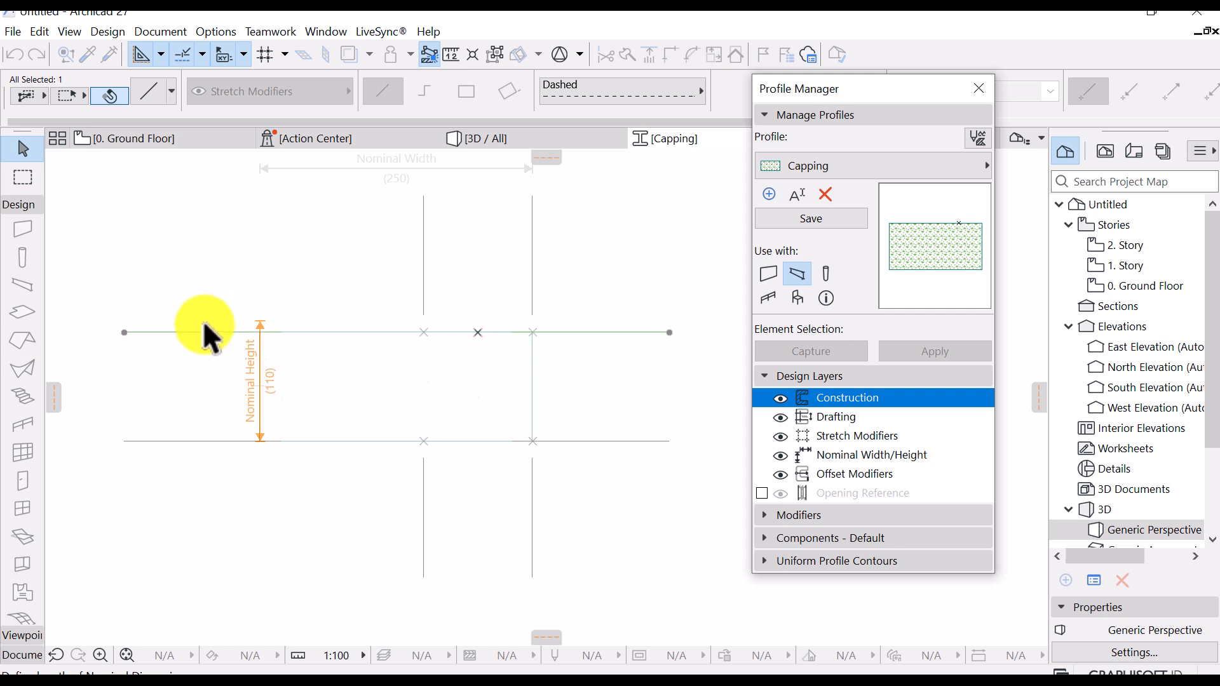
{"action": "key", "text": "Escape"}
{"action": "left_click", "coordinate": [257, 413]}
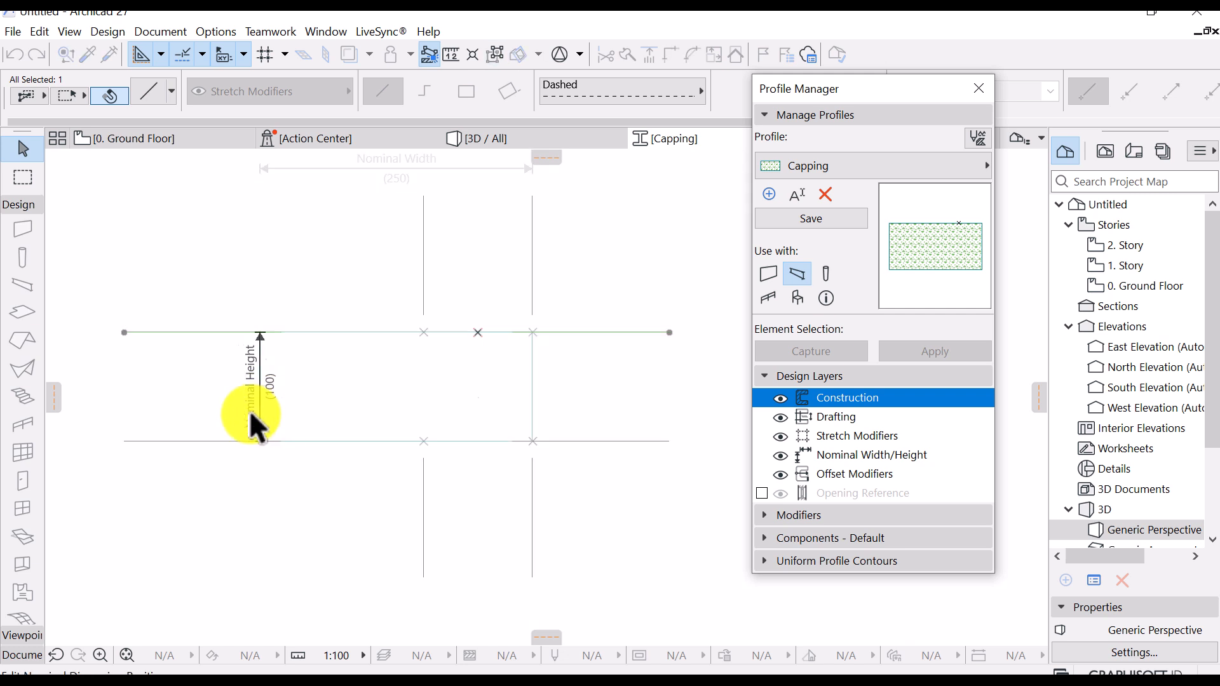
{"action": "left_click", "coordinate": [168, 409]}
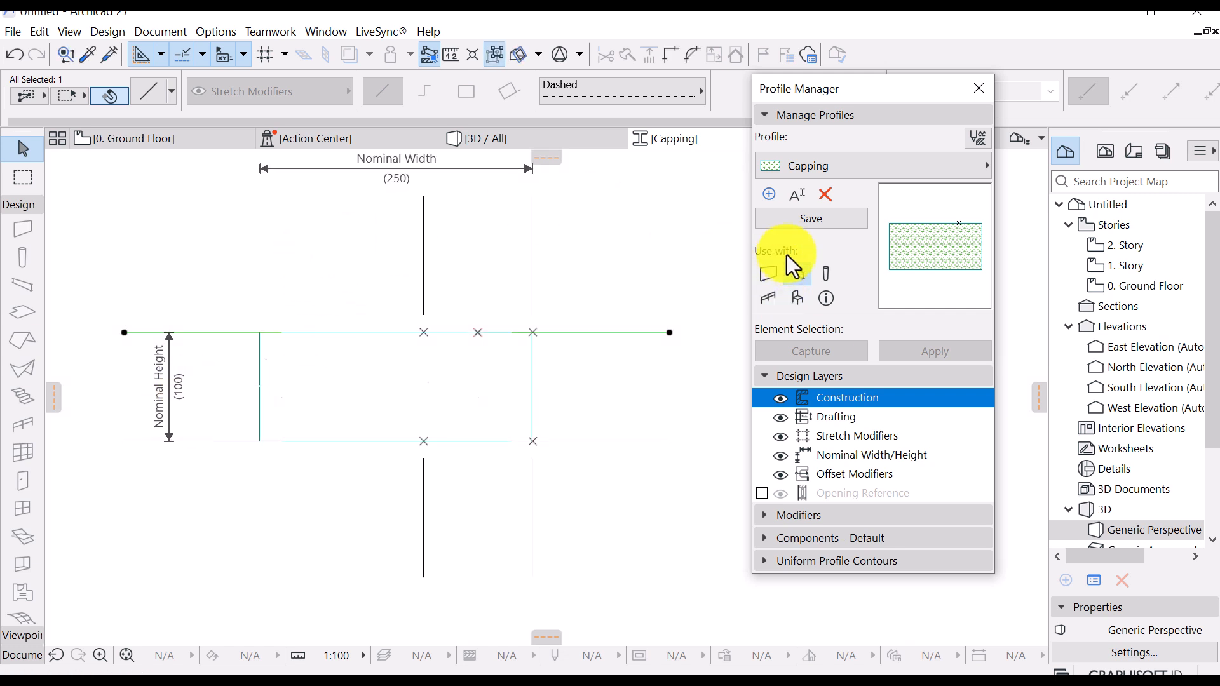
{"action": "left_click", "coordinate": [818, 222]}
Measure the side of the small opening remaining at the centre of the pier cap in 3D
{"action": "left_click", "coordinate": [469, 137]}
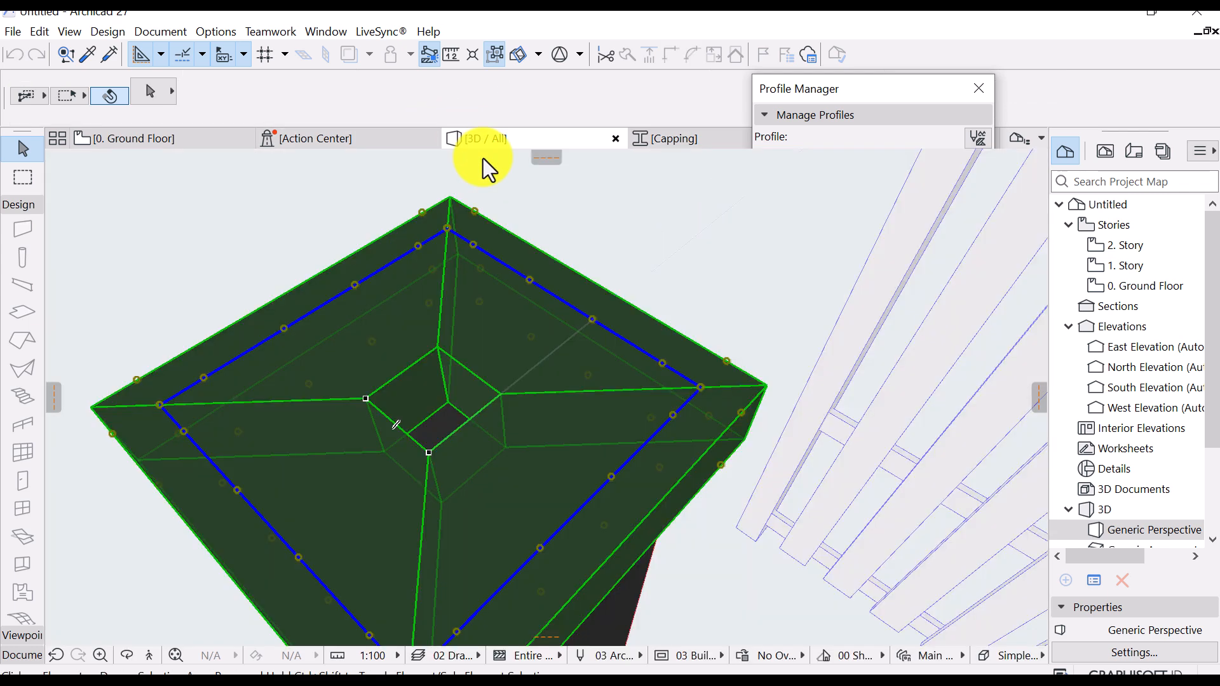
{"action": "scroll", "coordinate": [498, 354], "scroll_direction": "down", "scroll_amount": 2}
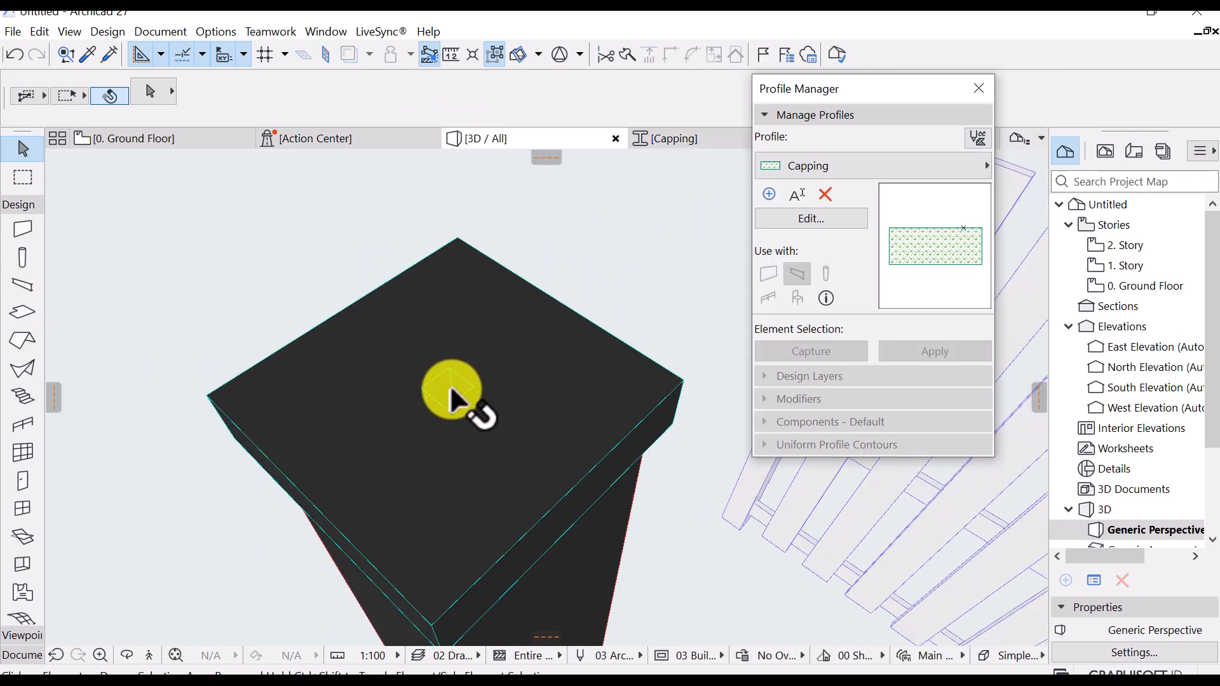
{"action": "scroll", "coordinate": [450, 389], "scroll_direction": "up", "scroll_amount": 3}
{"action": "key", "text": "m"}
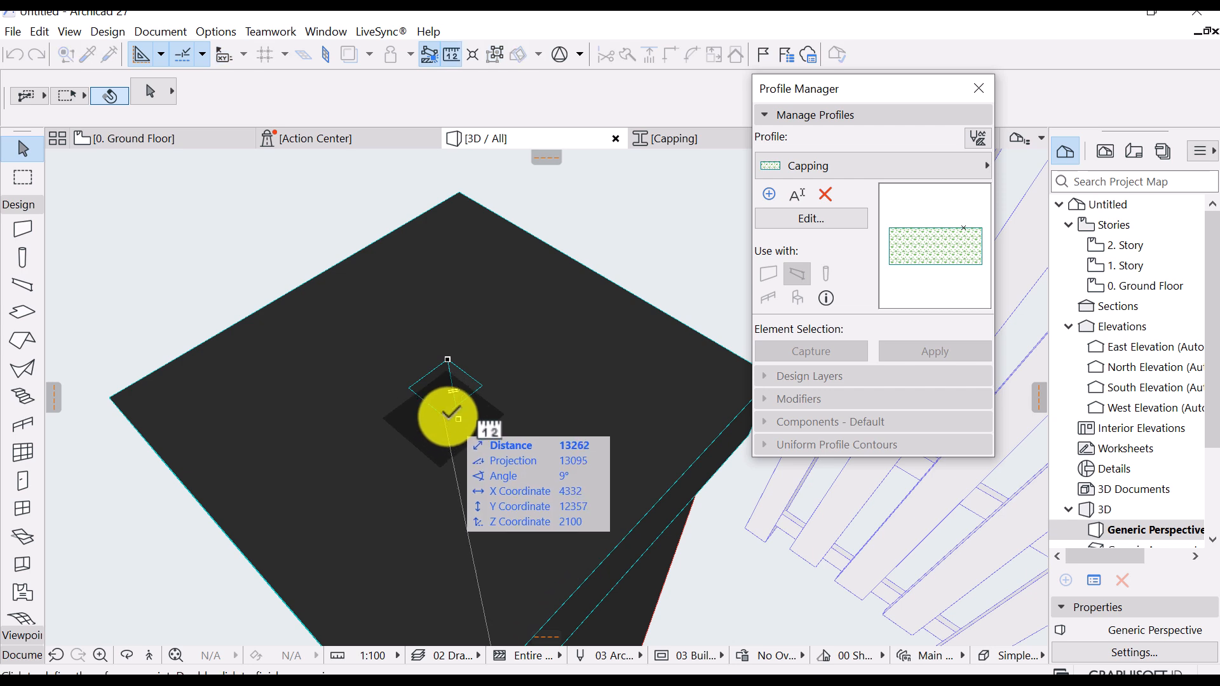
{"action": "left_click", "coordinate": [446, 416]}
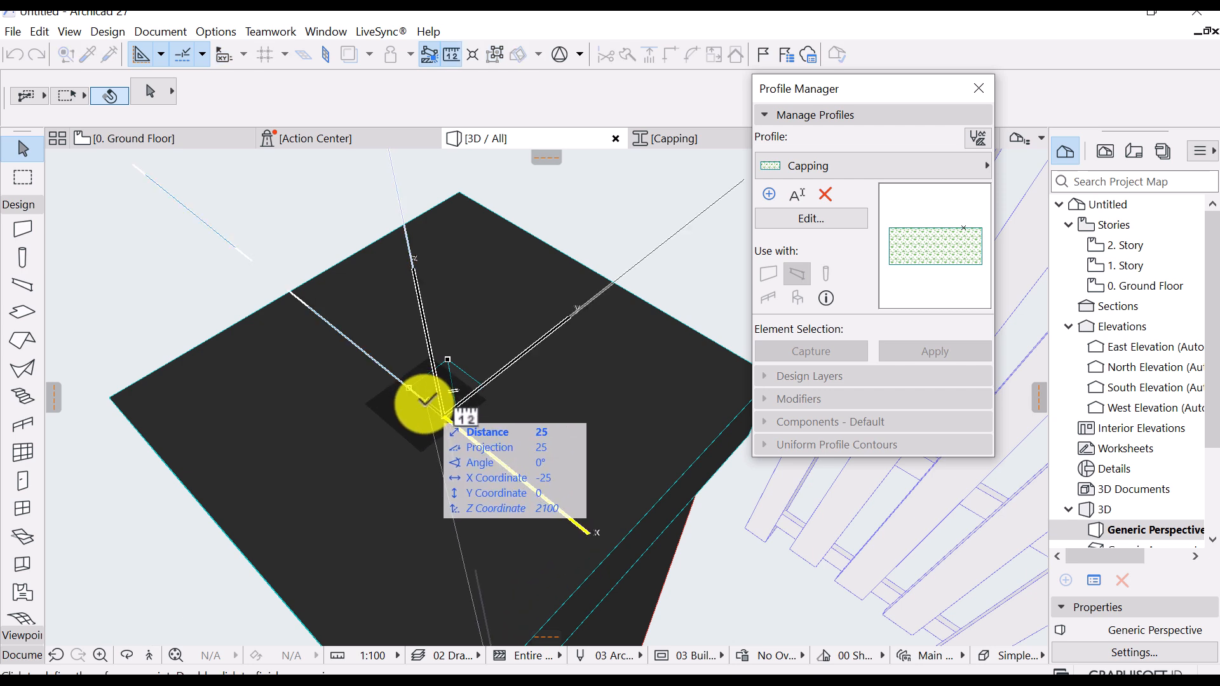
{"action": "key", "text": "Escape"}
Offset the left edge of the Capping profile's fill outward by 25 mm and save the profile
{"action": "left_click", "coordinate": [685, 141]}
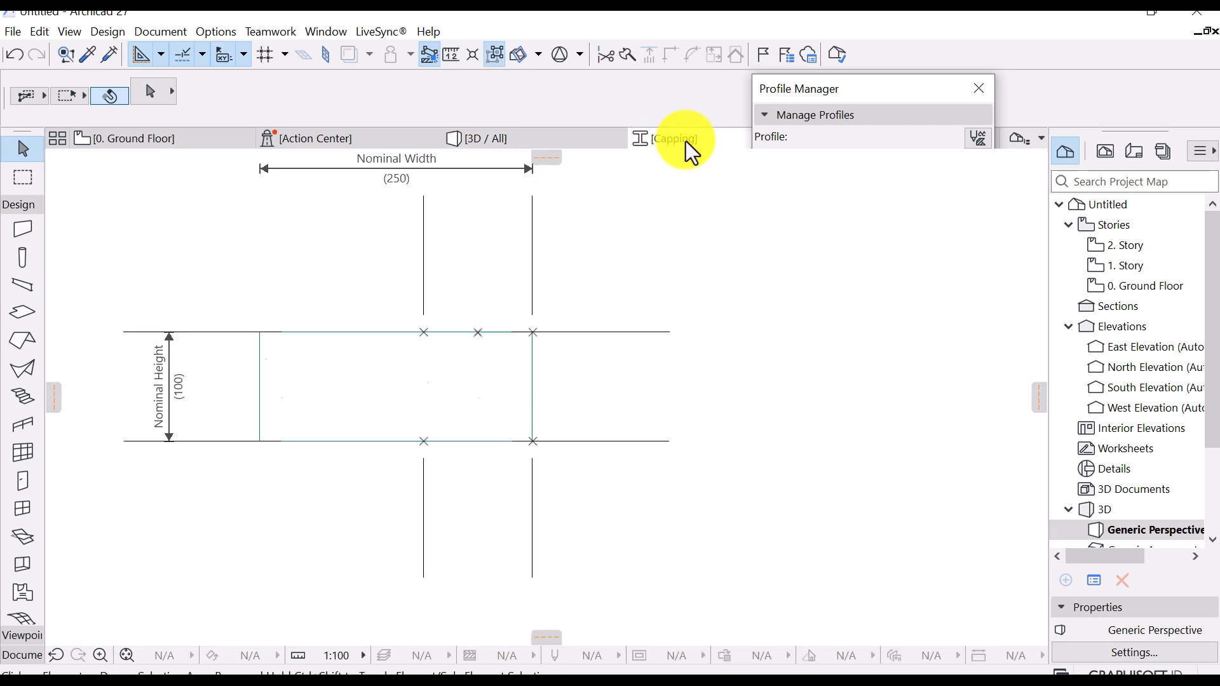
{"action": "left_click", "coordinate": [362, 369]}
{"action": "left_click", "coordinate": [261, 373]}
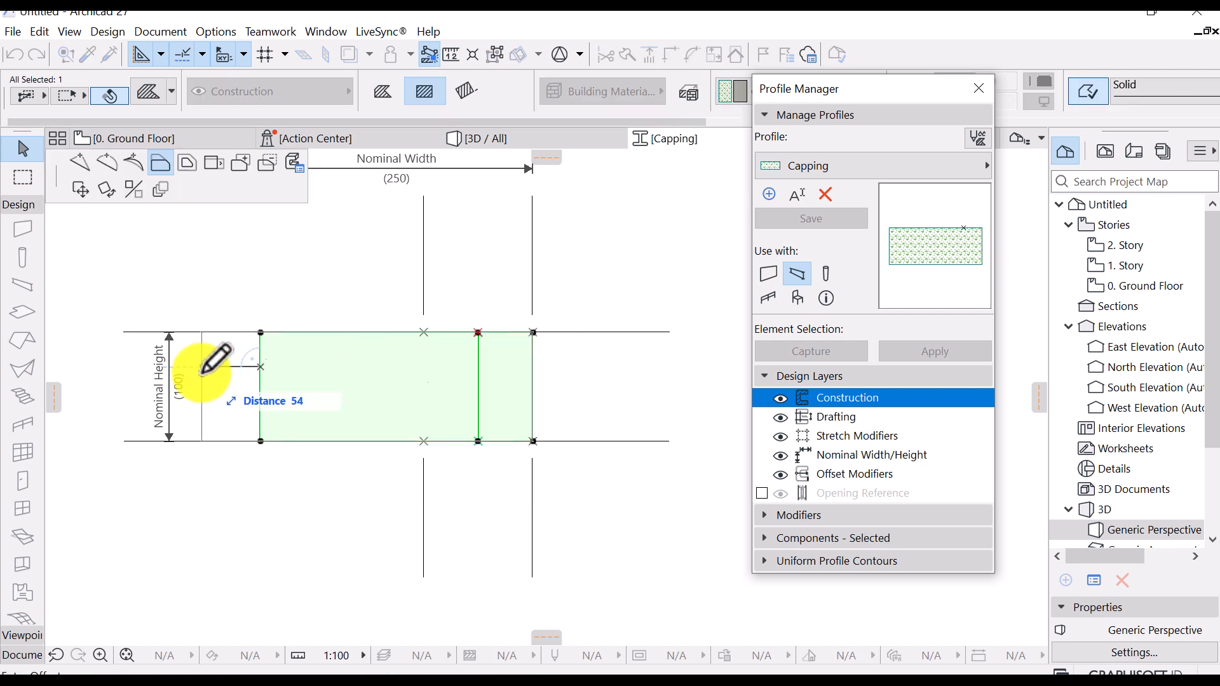
{"action": "left_click", "coordinate": [216, 372]}
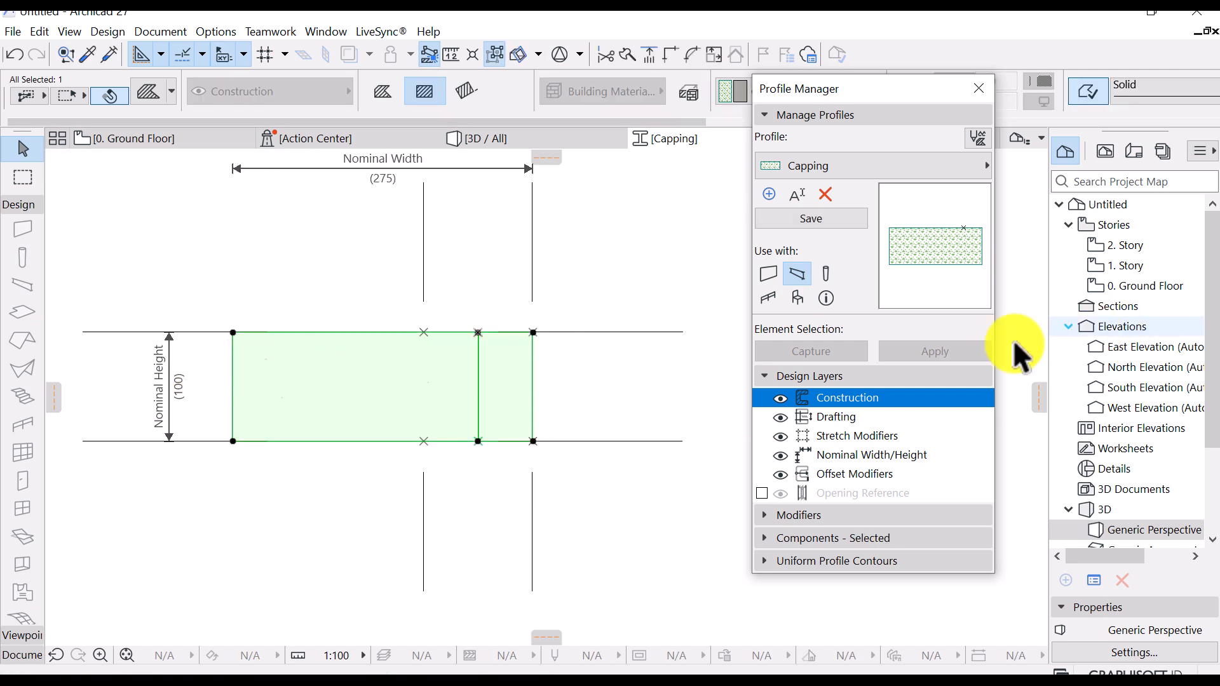
{"action": "left_click", "coordinate": [826, 219]}
{"action": "left_click", "coordinate": [559, 139]}
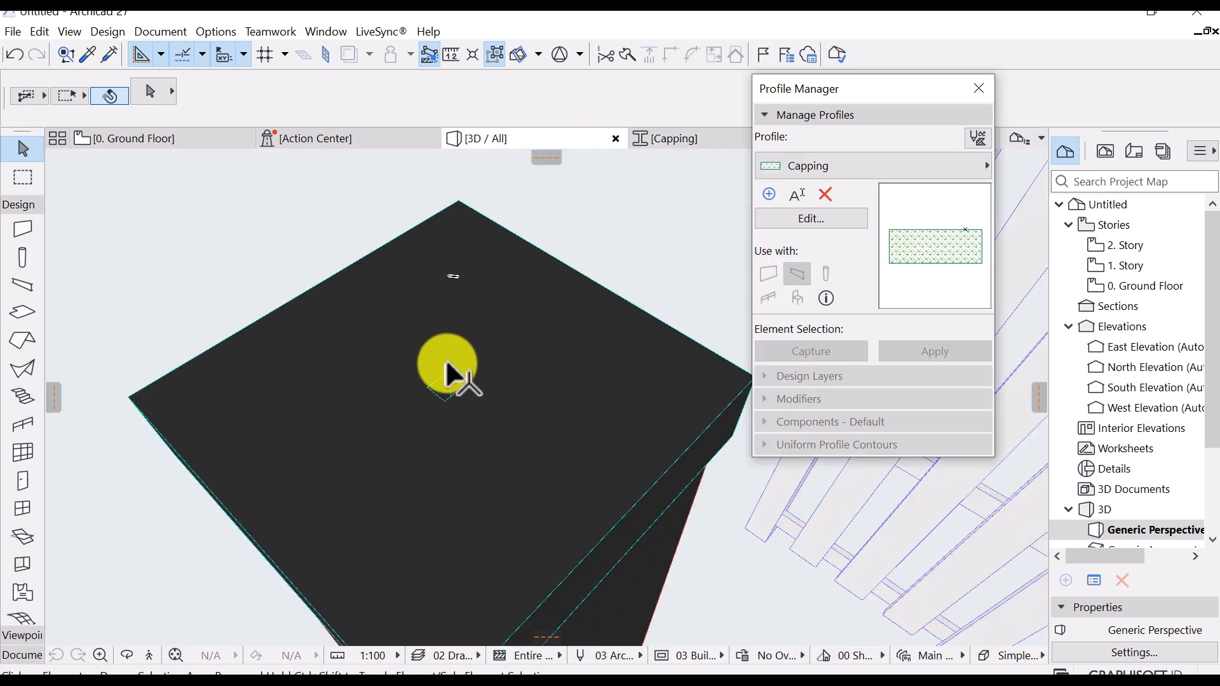
Offset the fill's left edge outward by another 25 mm and save the profile to close the opening in the cap
{"action": "left_click", "coordinate": [696, 139]}
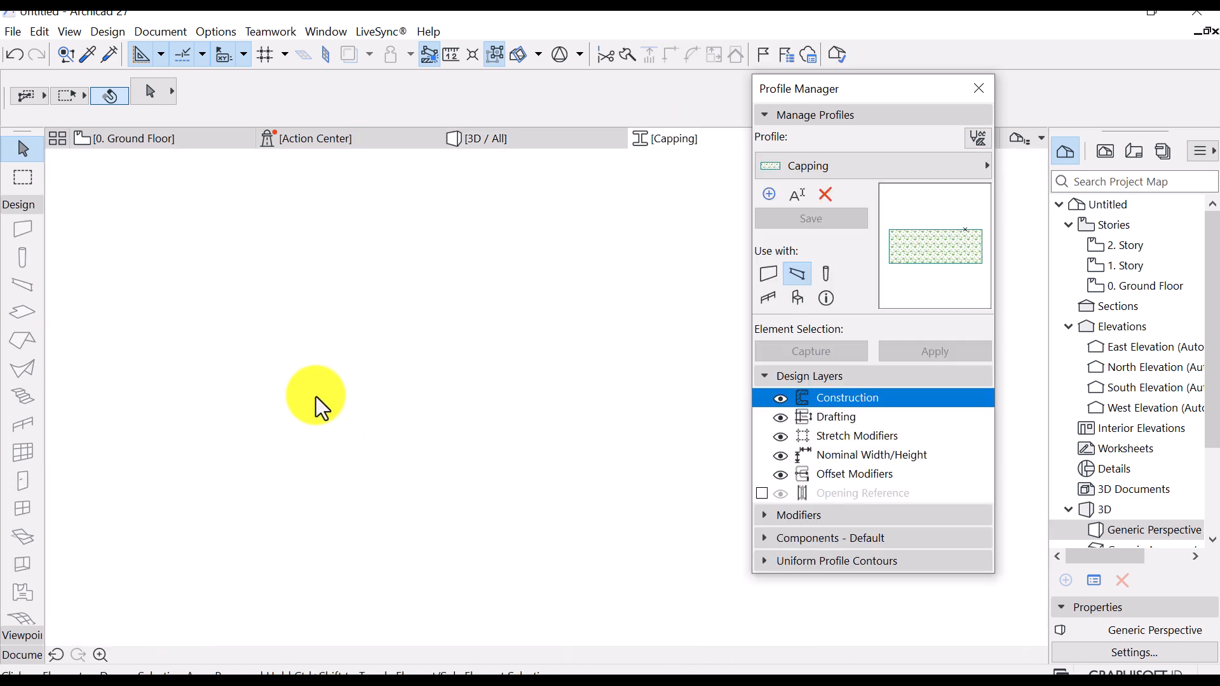
{"action": "left_click", "coordinate": [241, 375]}
{"action": "left_click", "coordinate": [233, 361]}
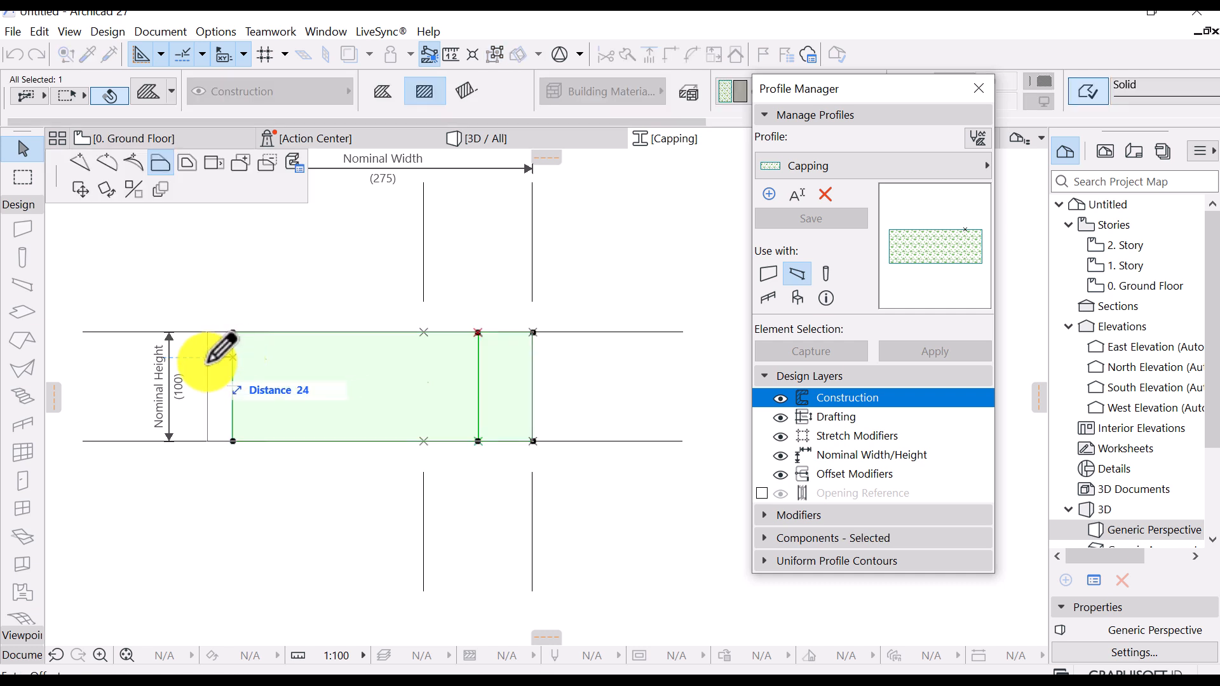
{"action": "type", "text": "25"}
{"action": "key", "text": "Return"}
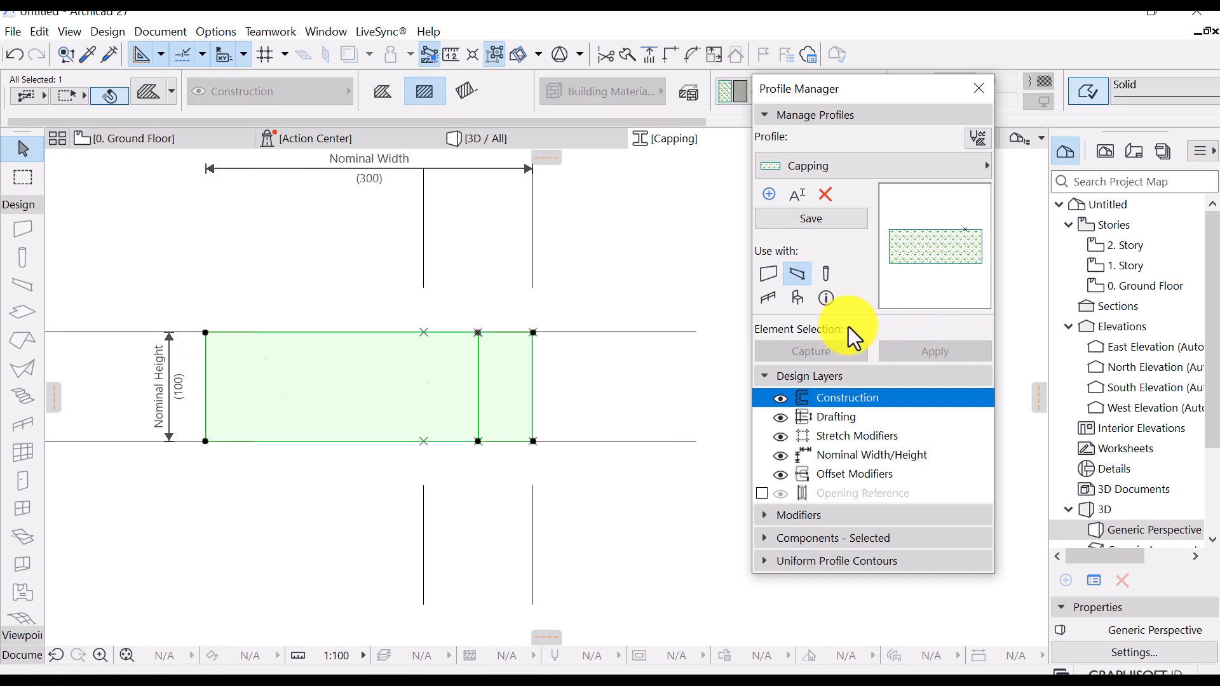
{"action": "left_click", "coordinate": [538, 139]}
{"action": "scroll", "coordinate": [539, 346], "scroll_direction": "down", "scroll_amount": 7}
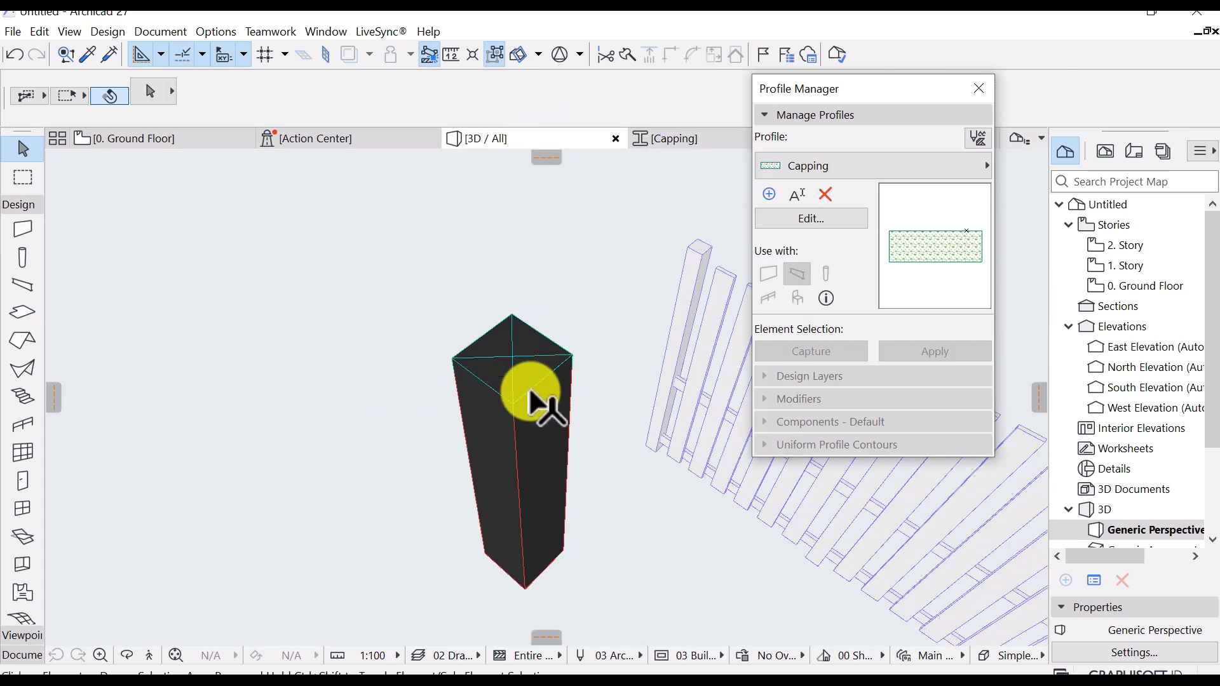
{"action": "scroll", "coordinate": [536, 332], "scroll_direction": "up", "scroll_amount": 3}
{"action": "middle_click_drag", "start_coordinate": [537, 343], "coordinate": [553, 316], "text": "shift"}
{"action": "scroll", "coordinate": [553, 315], "scroll_direction": "up", "scroll_amount": 4}
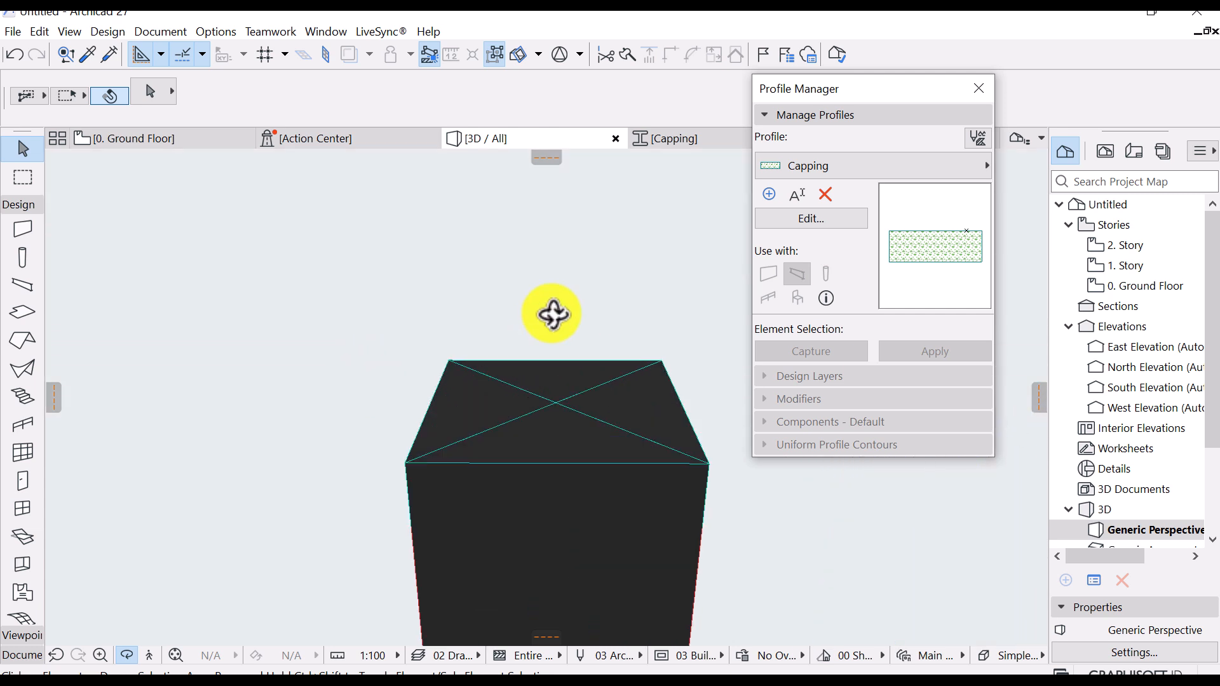
{"action": "middle_click_drag", "start_coordinate": [591, 412], "coordinate": [583, 349], "text": "shift"}
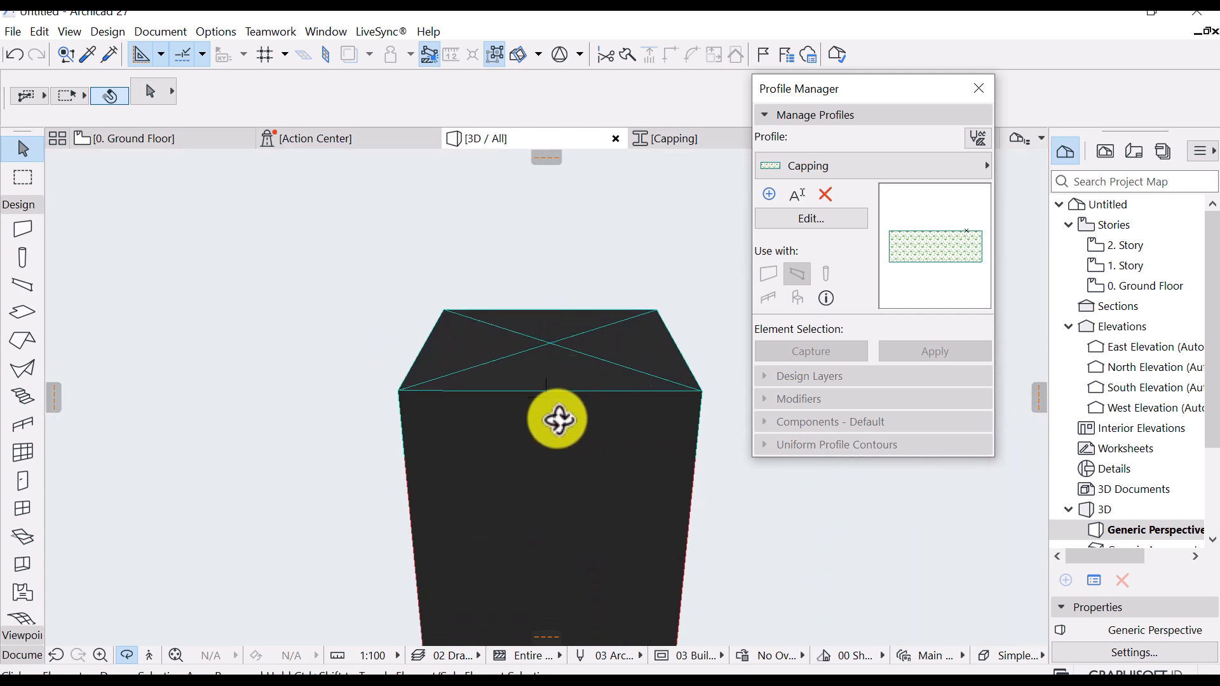
{"action": "left_click_drag", "start_coordinate": [388, 418], "coordinate": [556, 205]}
Offset the right edge of the Capping profile's fill outward by 30 mm and save it so the cap overhangs the pier
{"action": "left_click", "coordinate": [689, 143]}
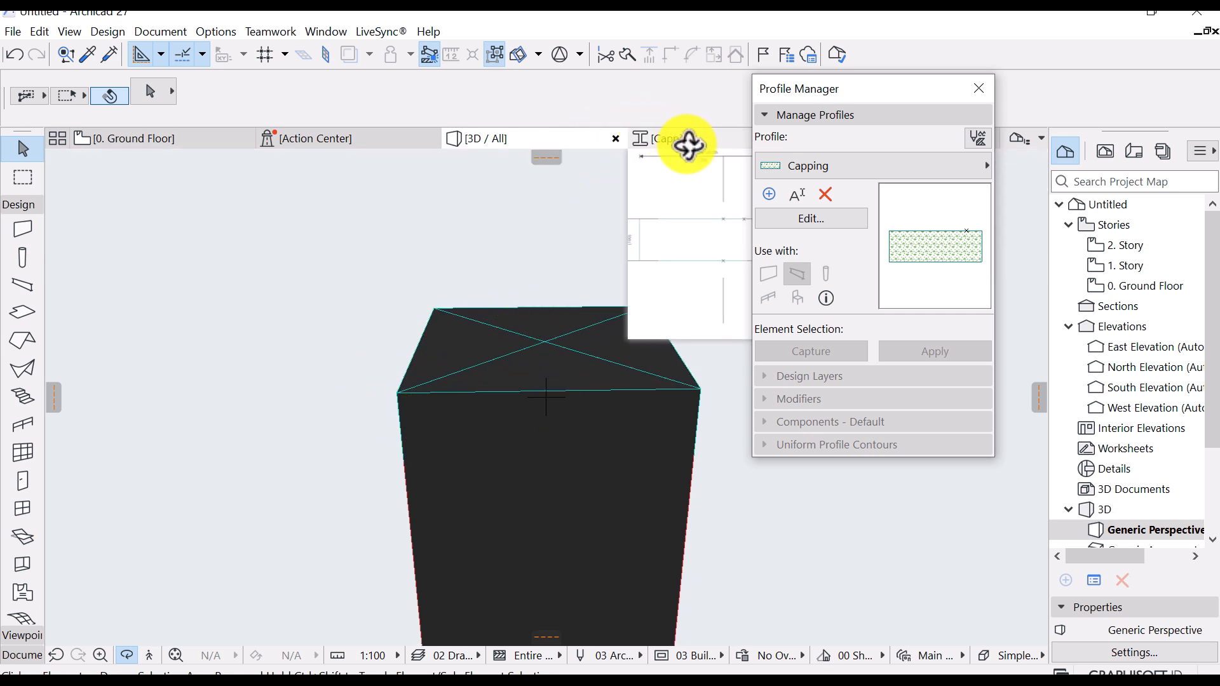
{"action": "left_click", "coordinate": [526, 358]}
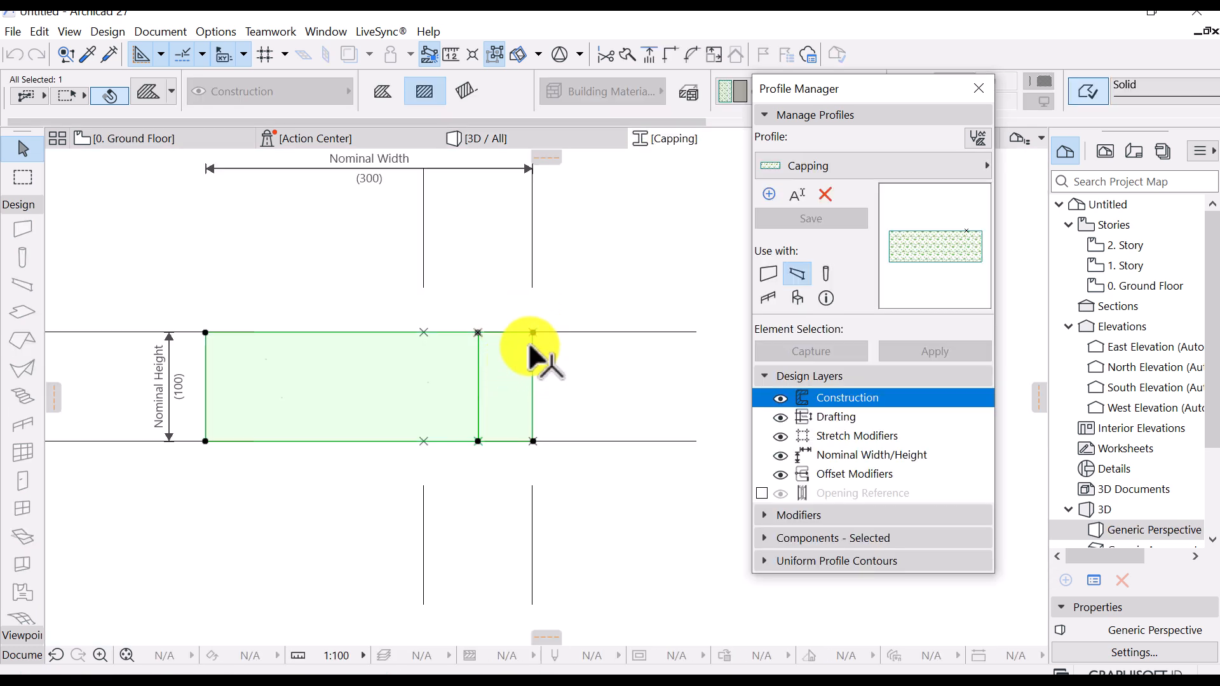
{"action": "left_click", "coordinate": [531, 348]}
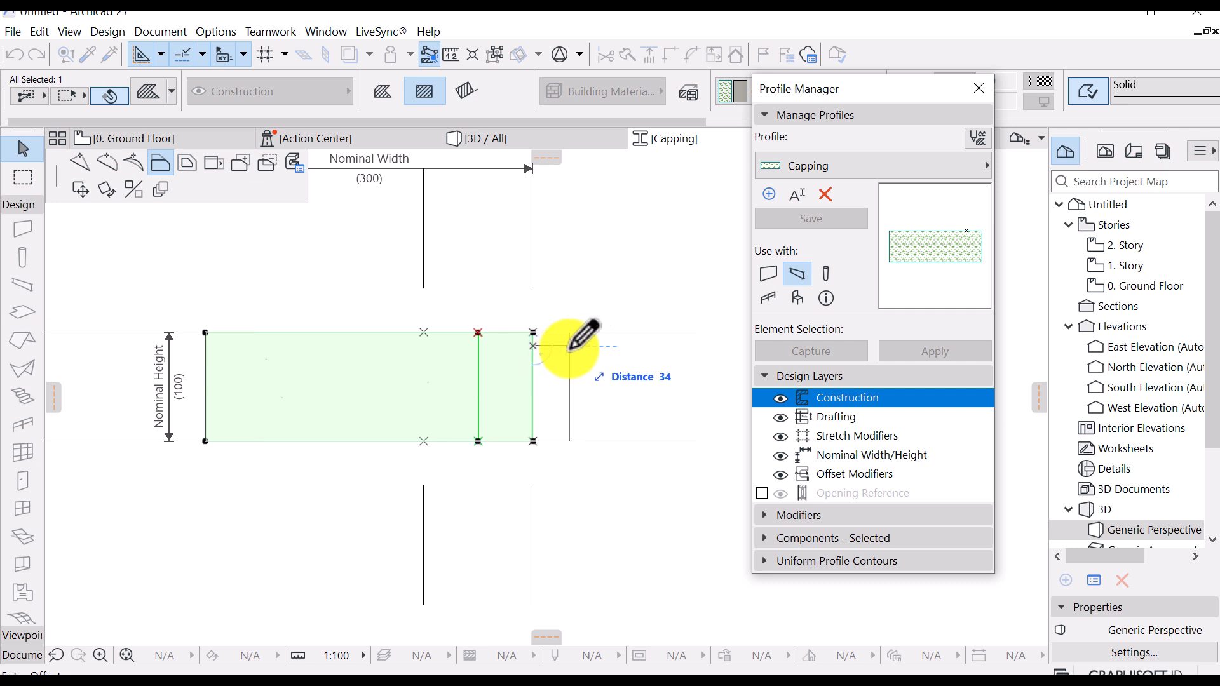
{"action": "type", "text": "3"}
{"action": "key", "text": "Return"}
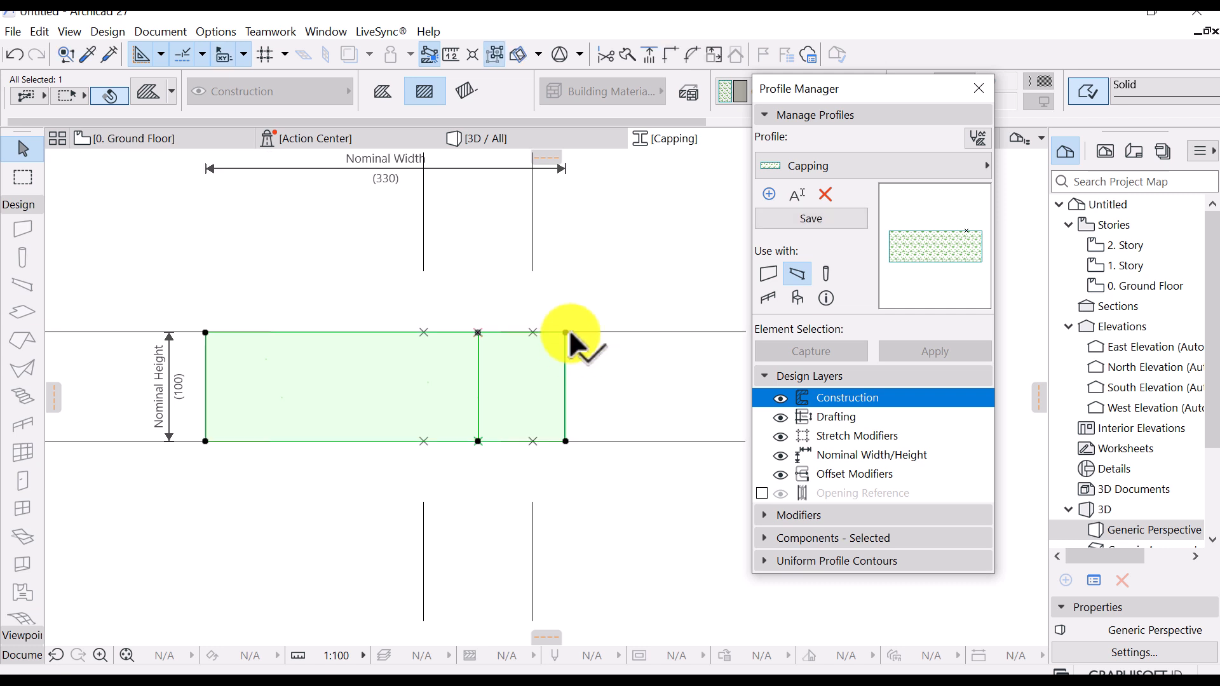
{"action": "left_click", "coordinate": [508, 141]}
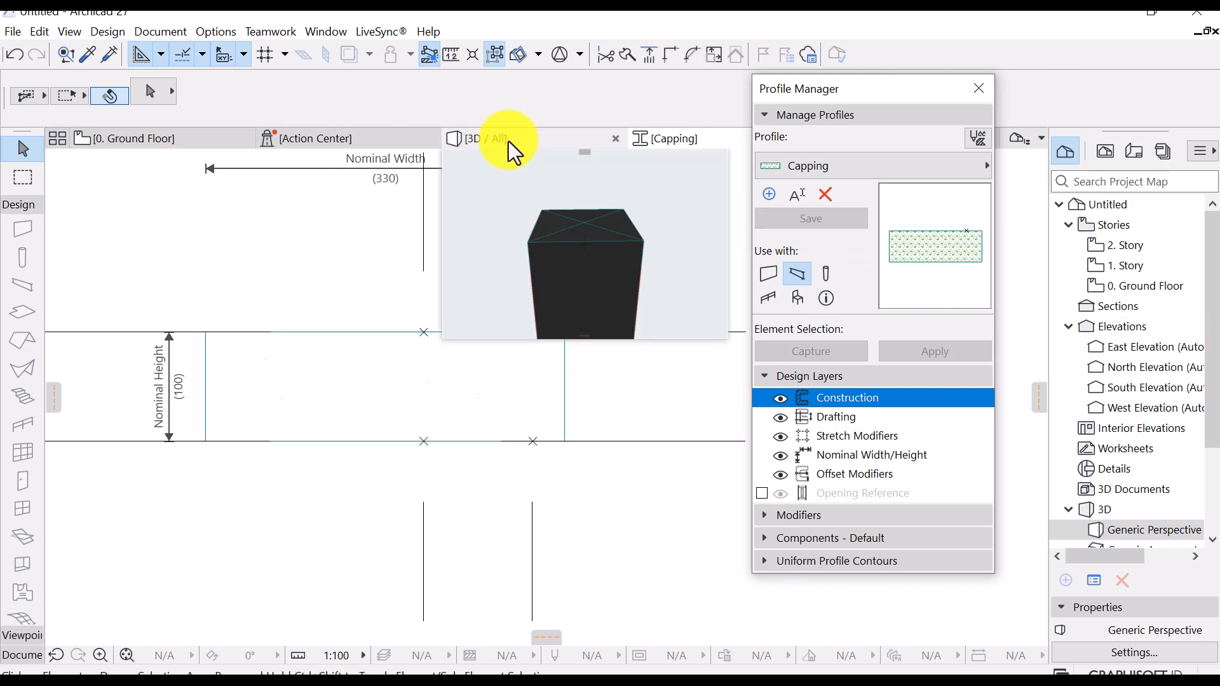
{"action": "scroll", "coordinate": [439, 256], "scroll_direction": "down", "scroll_amount": 5}
{"action": "left_click_drag", "start_coordinate": [528, 381], "coordinate": [509, 353]}
{"action": "middle_click_drag", "start_coordinate": [472, 236], "coordinate": [467, 229]}
{"action": "scroll", "coordinate": [506, 327], "scroll_direction": "up", "scroll_amount": 3}
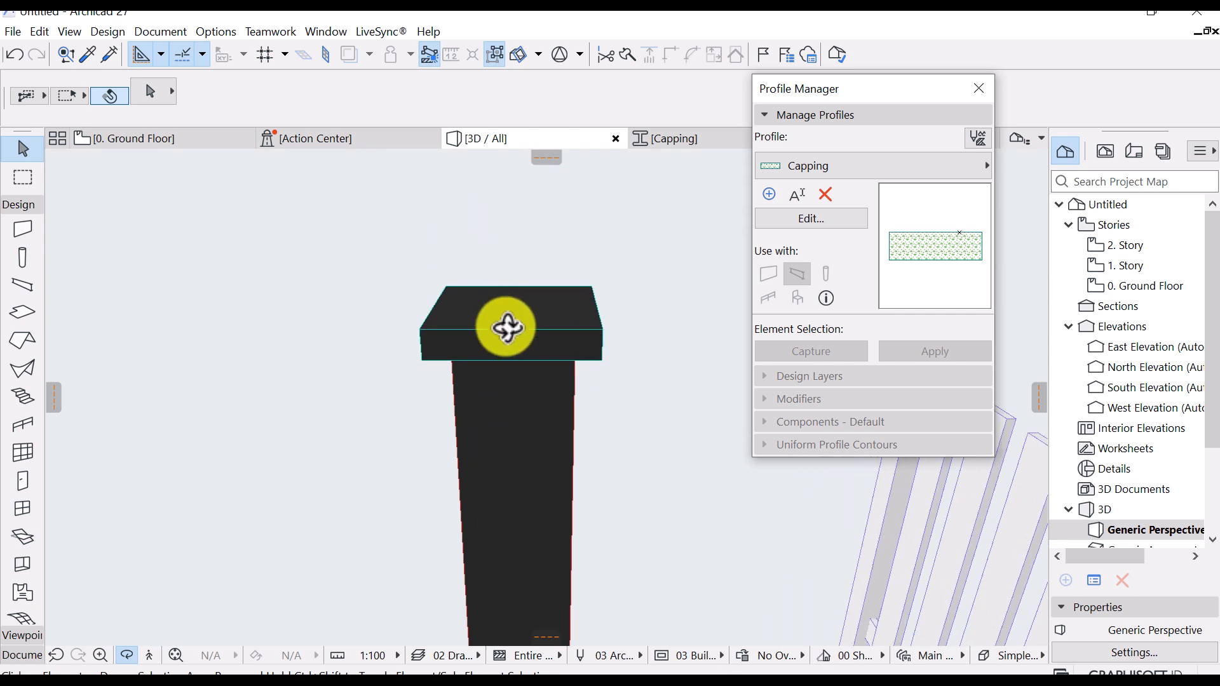
{"action": "left_click", "coordinate": [528, 321]}
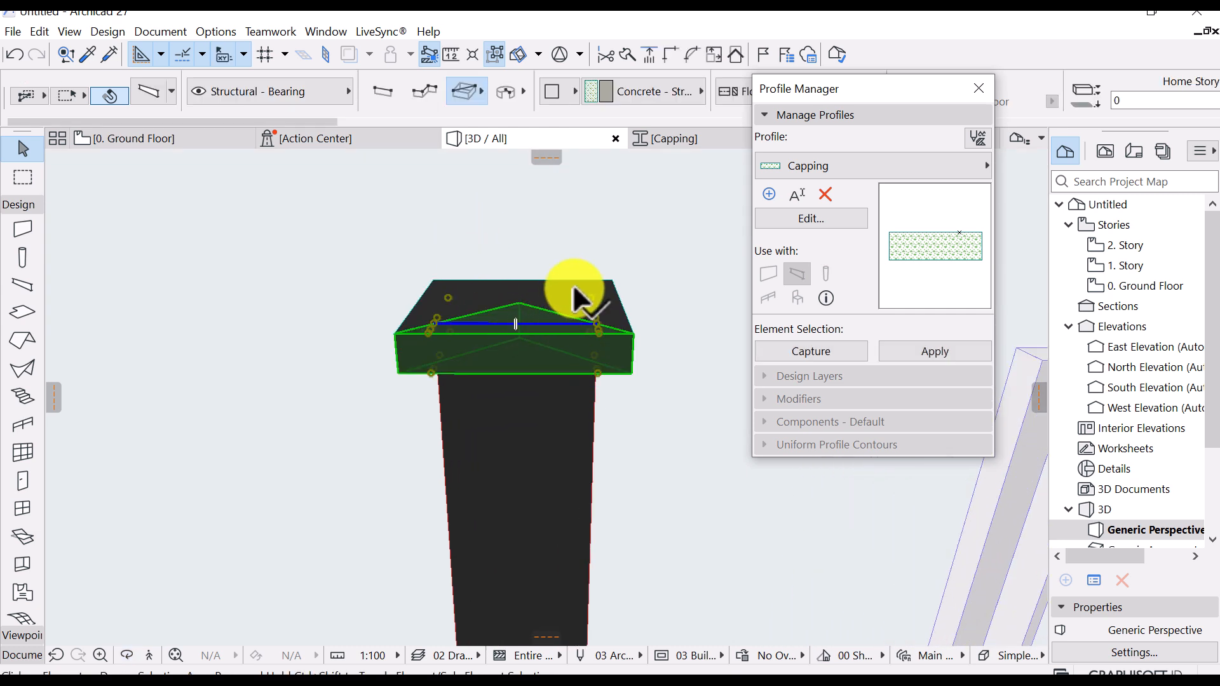
{"action": "left_click", "coordinate": [529, 197]}
Offset the right edge of the Capping profile's fill back inward by 10 mm and save the profile
{"action": "mouse_move", "coordinate": [661, 140]}
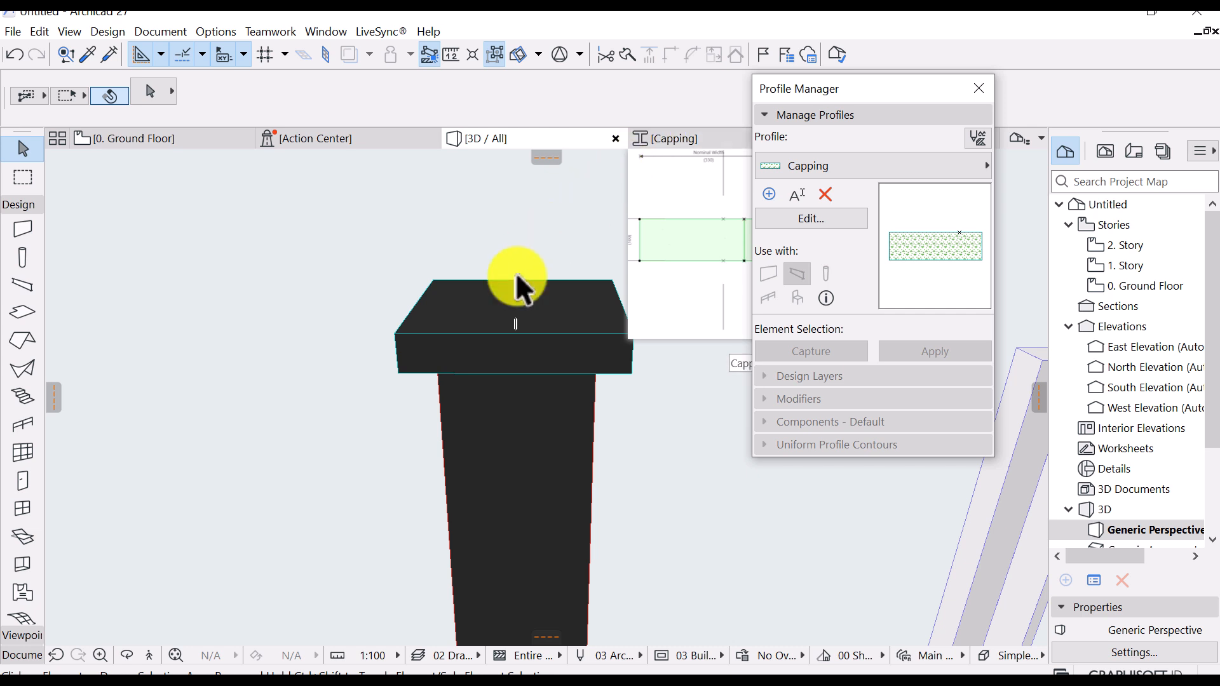
{"action": "middle_click_drag", "start_coordinate": [665, 413], "coordinate": [394, 353], "text": "shift"}
{"action": "left_click", "coordinate": [679, 140]}
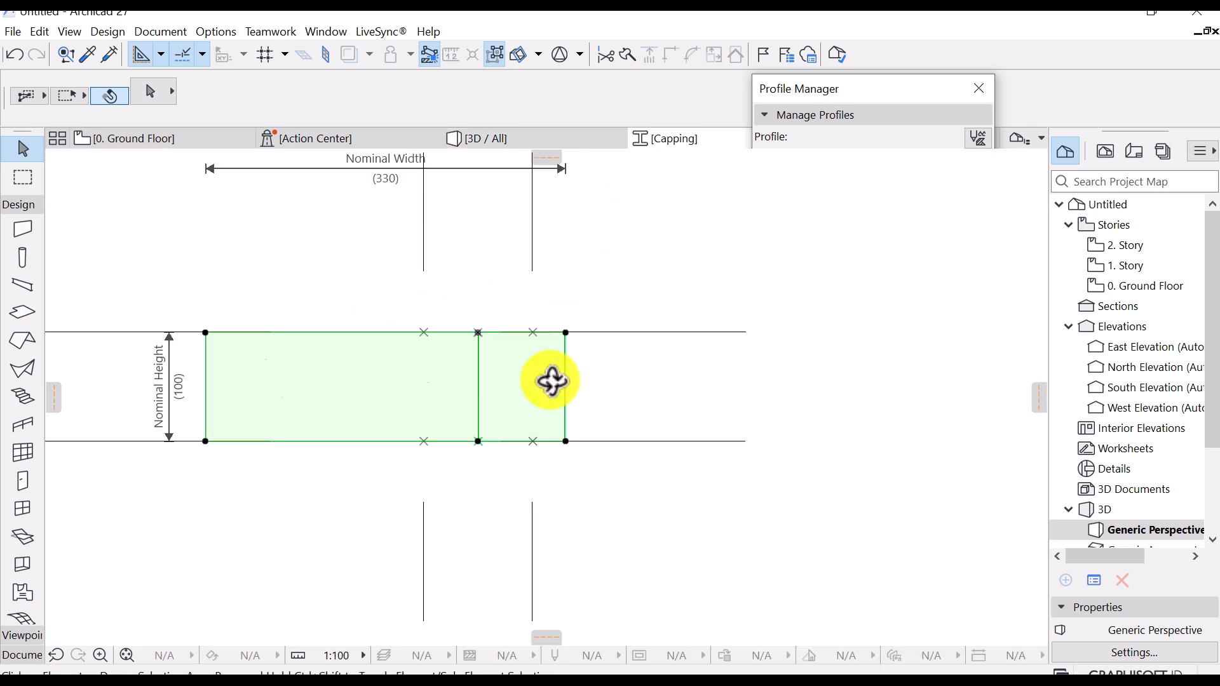
{"action": "left_click", "coordinate": [564, 359]}
{"action": "left_click", "coordinate": [565, 356]}
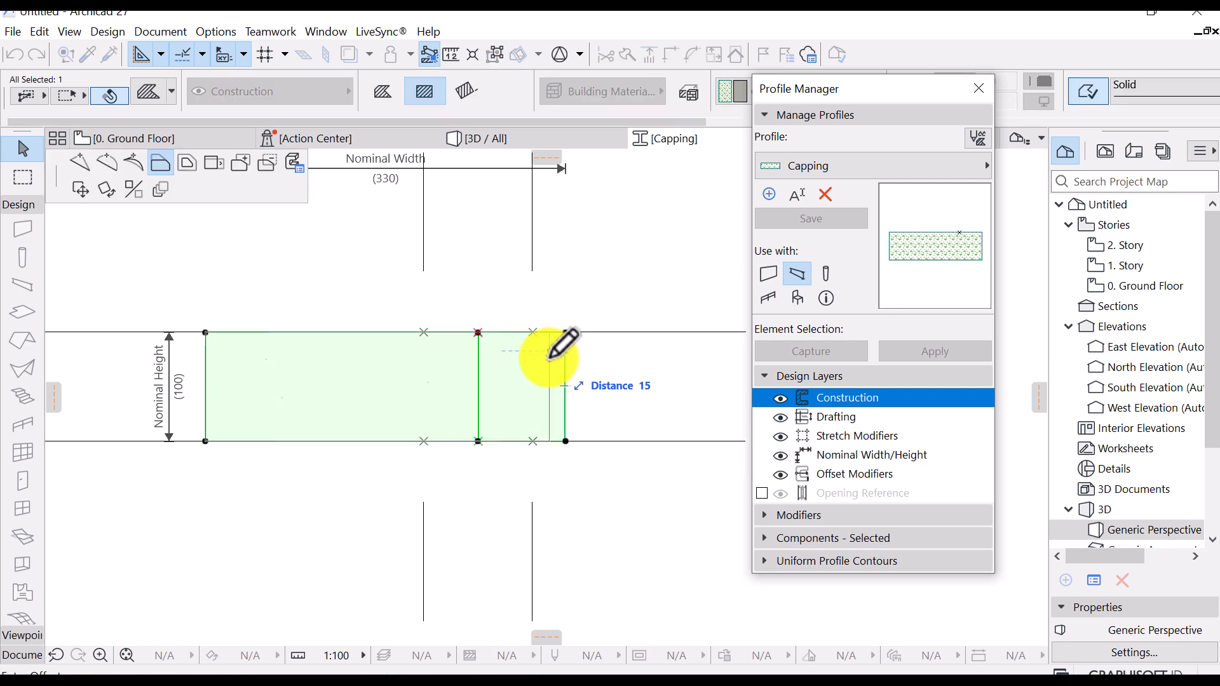
{"action": "type", "text": "10"}
{"action": "key", "text": "Return"}
{"action": "left_click", "coordinate": [814, 221]}
{"action": "mouse_move", "coordinate": [595, 146]}
{"action": "left_click", "coordinate": [581, 146]}
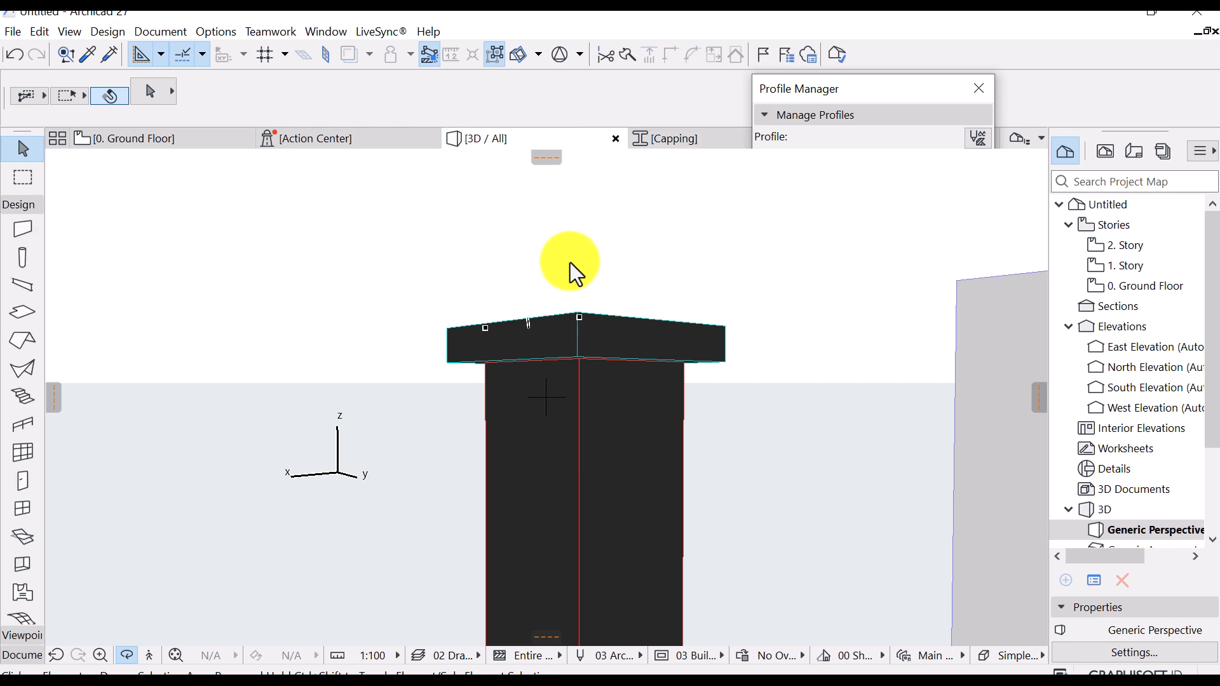
Lower the top-right corner of the Capping fill by 20 mm and save the profile to slope the cap's top
{"action": "left_click_drag", "start_coordinate": [580, 329], "coordinate": [471, 395]}
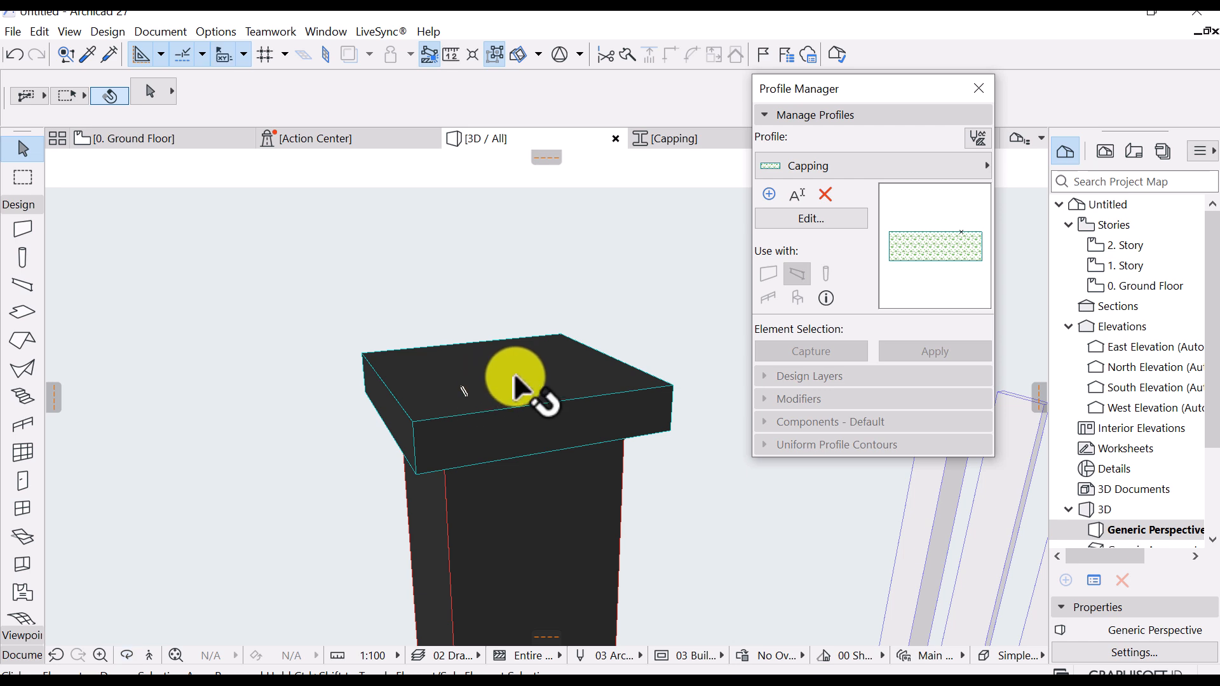
{"action": "left_click", "coordinate": [485, 362]}
{"action": "left_click", "coordinate": [684, 147]}
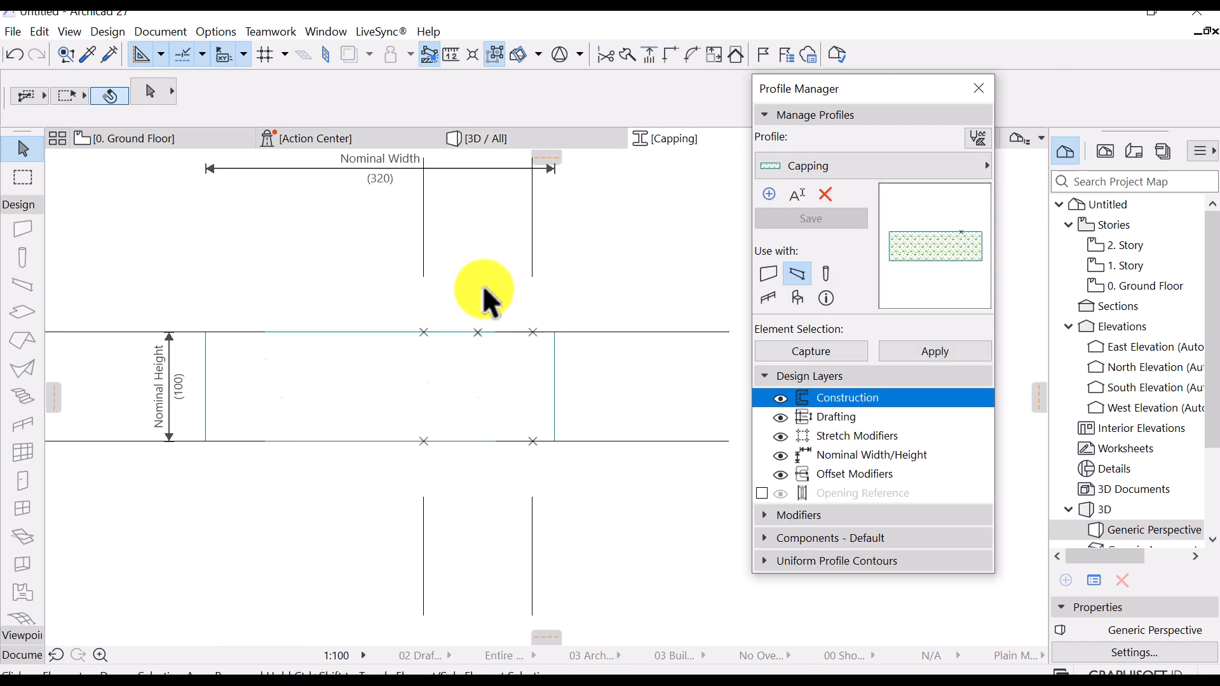
{"action": "left_click", "coordinate": [369, 389]}
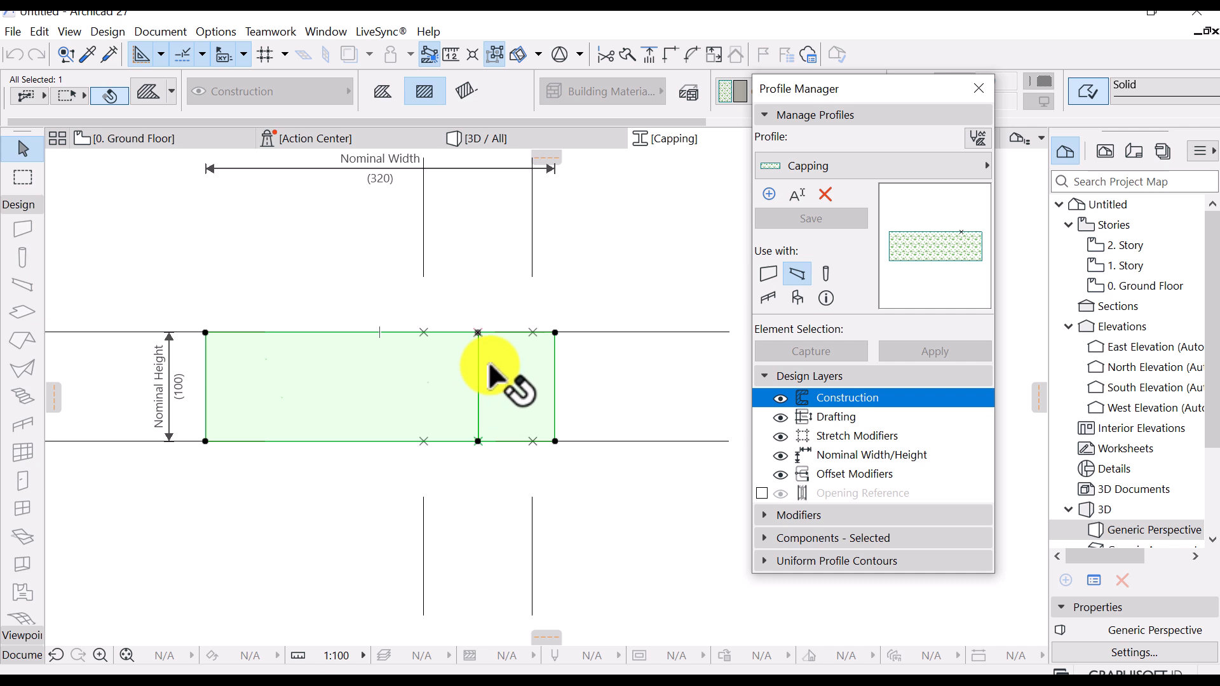
{"action": "left_click", "coordinate": [553, 332]}
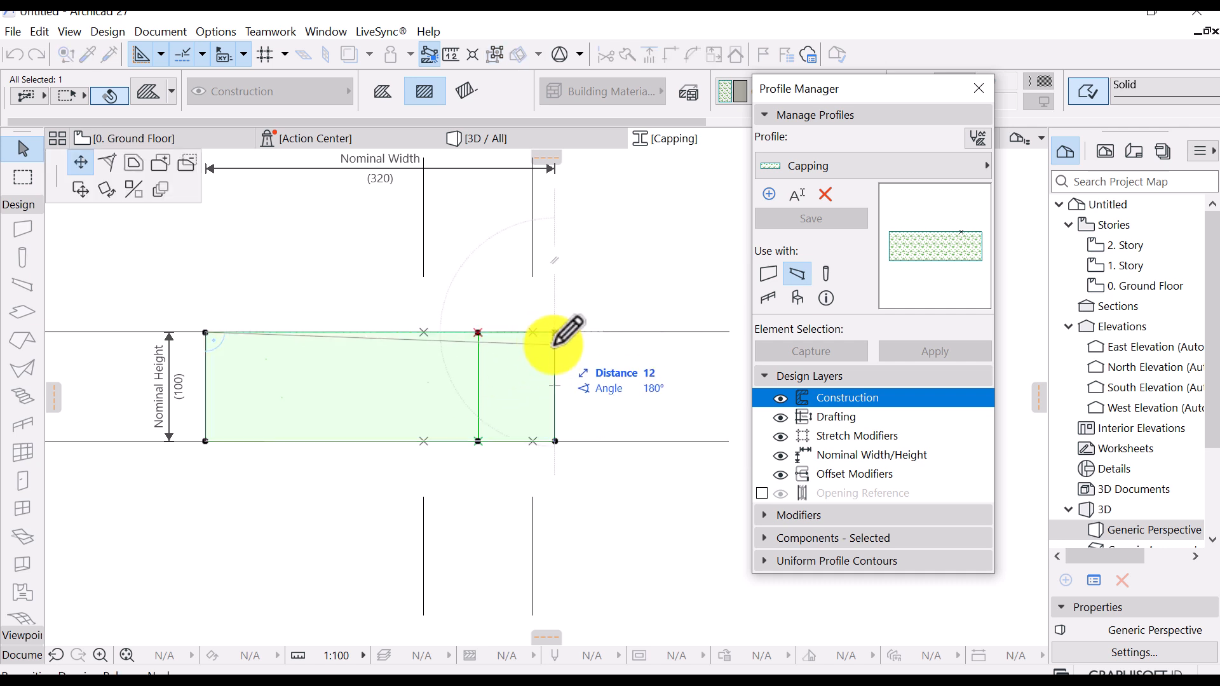
{"action": "type", "text": "20"}
{"action": "key", "text": "Return"}
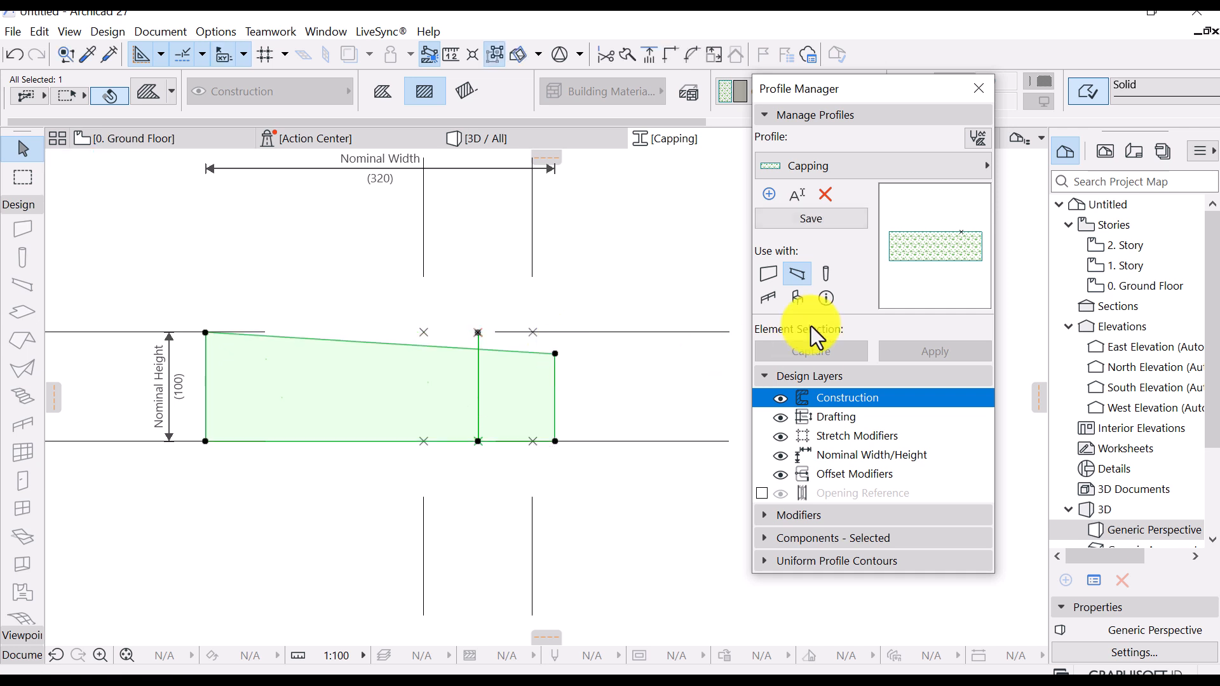
{"action": "left_click", "coordinate": [830, 222]}
{"action": "left_click", "coordinate": [469, 138]}
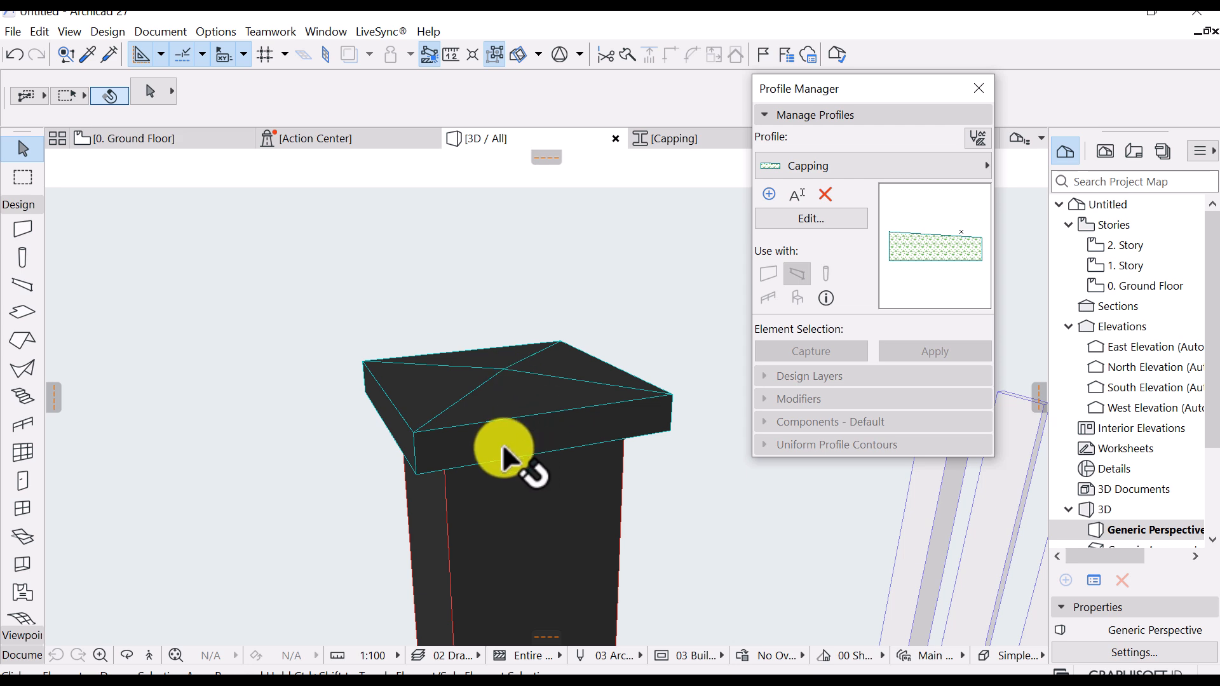
Raise the top-left corner of the Capping profile's fill by 15 mm and save the profile to steepen the cap
{"action": "middle_click_drag", "start_coordinate": [503, 449], "coordinate": [714, 422], "text": "shift"}
{"action": "left_click", "coordinate": [675, 138]}
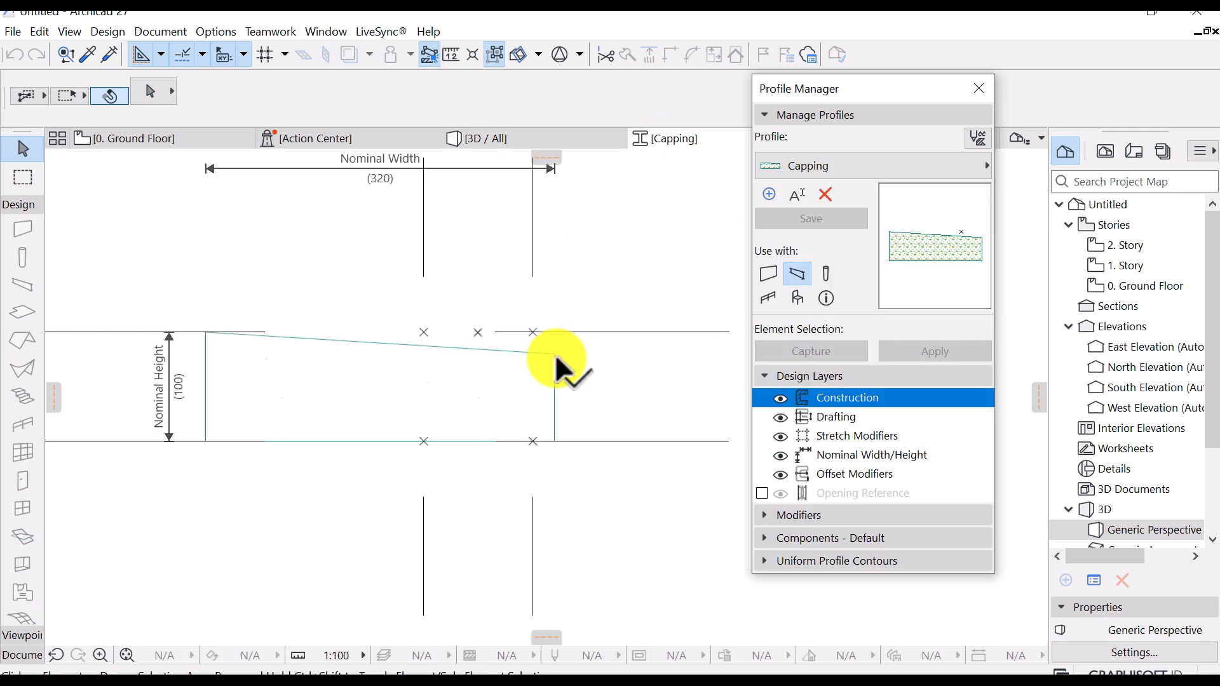
{"action": "left_click", "coordinate": [557, 360]}
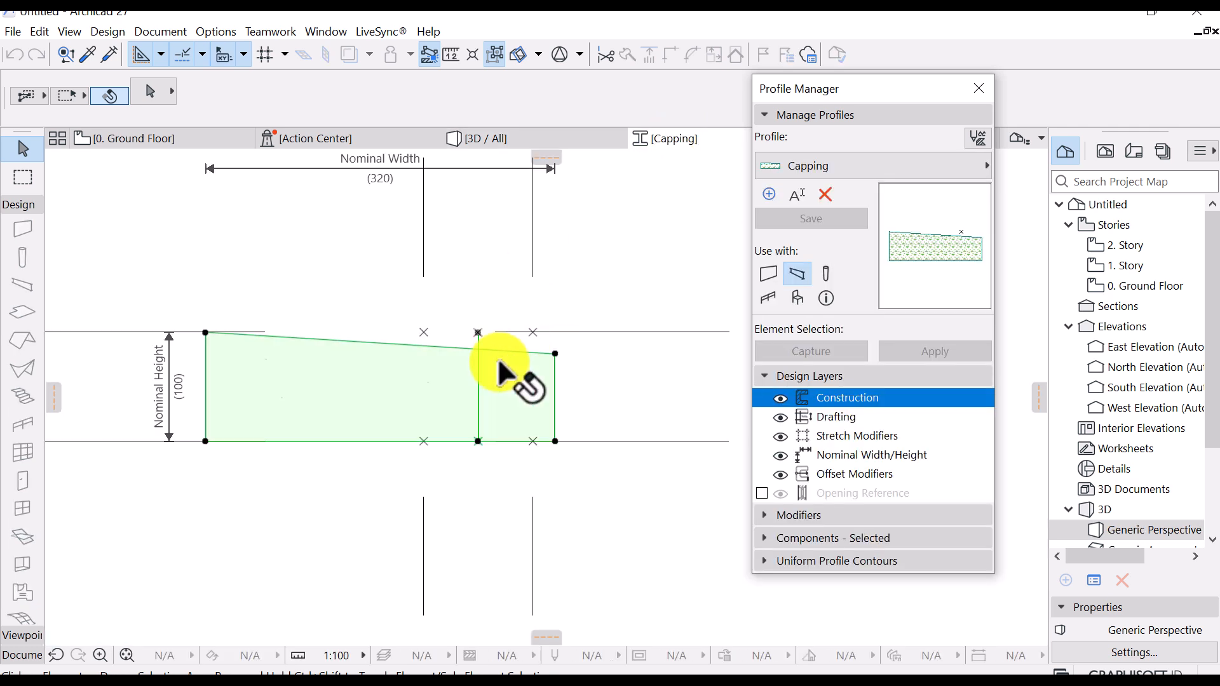
{"action": "left_click", "coordinate": [204, 332]}
{"action": "type", "text": "1"}
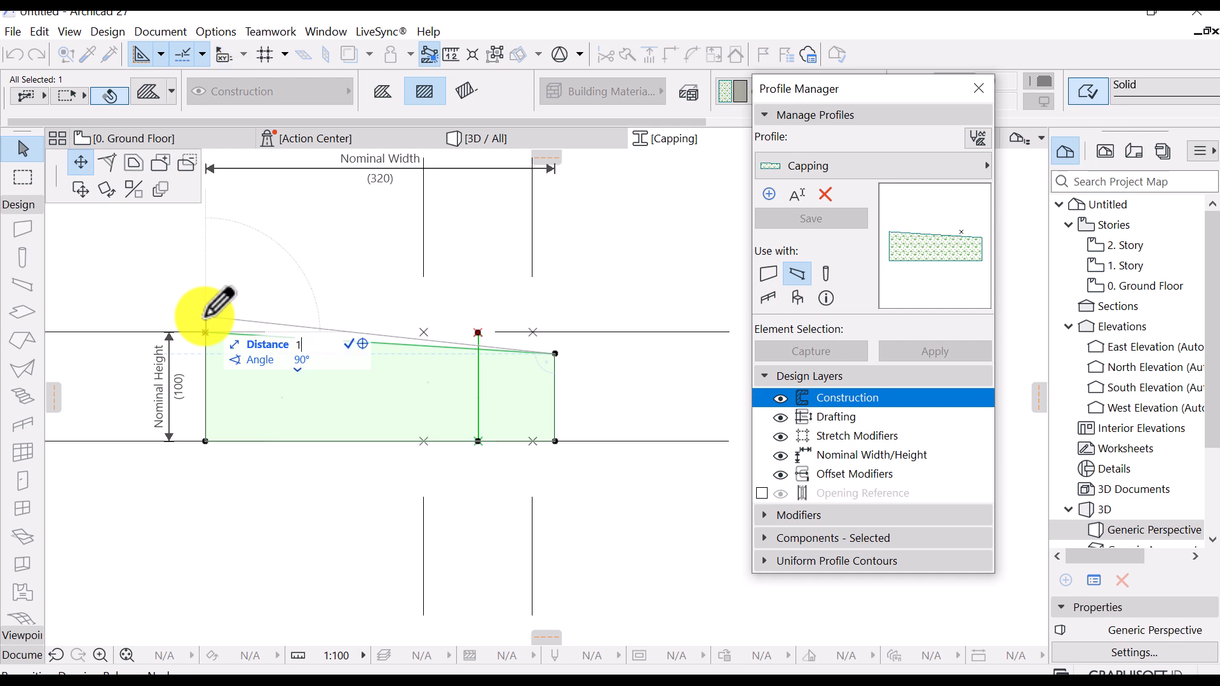
{"action": "type", "text": "5"}
{"action": "key", "text": "Return"}
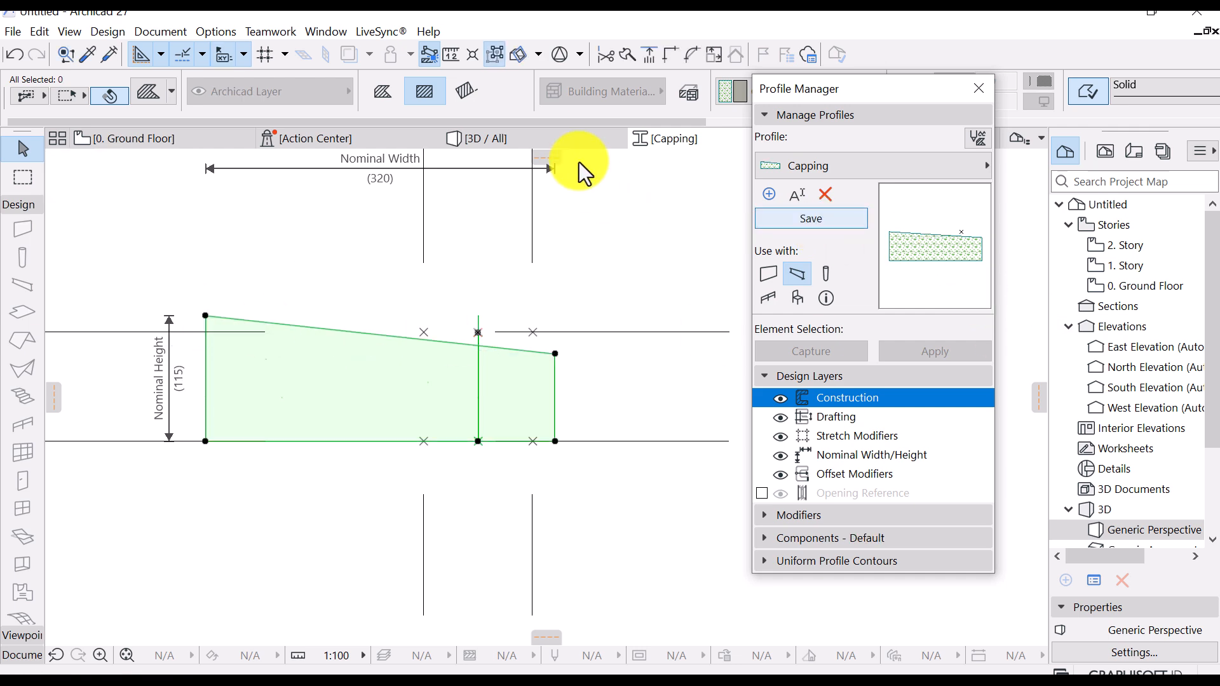
Inspect the slope and overhang of the pier cap from several sides in 3D
{"action": "left_click", "coordinate": [581, 141]}
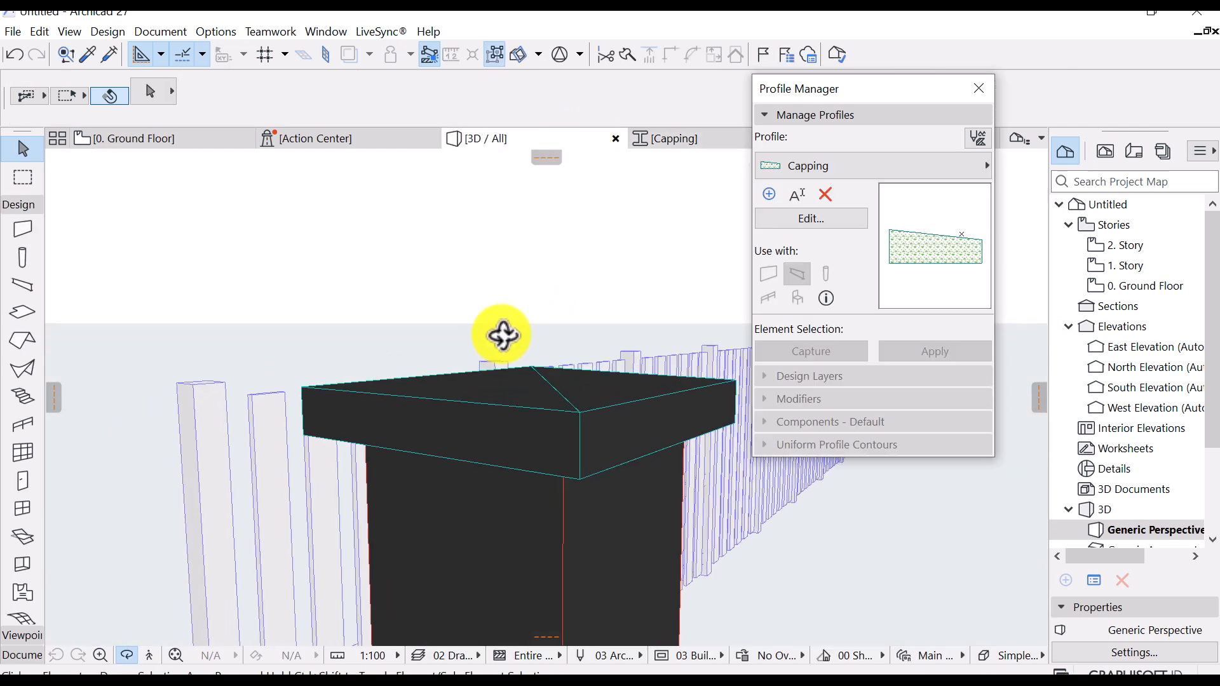
{"action": "middle_click_drag", "start_coordinate": [506, 333], "coordinate": [235, 352], "text": "shift"}
{"action": "scroll", "coordinate": [235, 351], "scroll_direction": "down", "scroll_amount": 5}
{"action": "middle_click_drag", "start_coordinate": [455, 335], "coordinate": [469, 276]}
{"action": "middle_click_drag", "start_coordinate": [507, 327], "coordinate": [280, 309], "text": "shift"}
{"action": "left_click_drag", "start_coordinate": [281, 310], "coordinate": [267, 330], "text": "shift"}
{"action": "middle_click_drag", "start_coordinate": [267, 330], "coordinate": [269, 326], "text": "shift"}
{"action": "scroll", "coordinate": [490, 230], "scroll_direction": "up", "scroll_amount": 8}
{"action": "middle_click_drag", "start_coordinate": [490, 230], "coordinate": [483, 305], "text": "shift"}
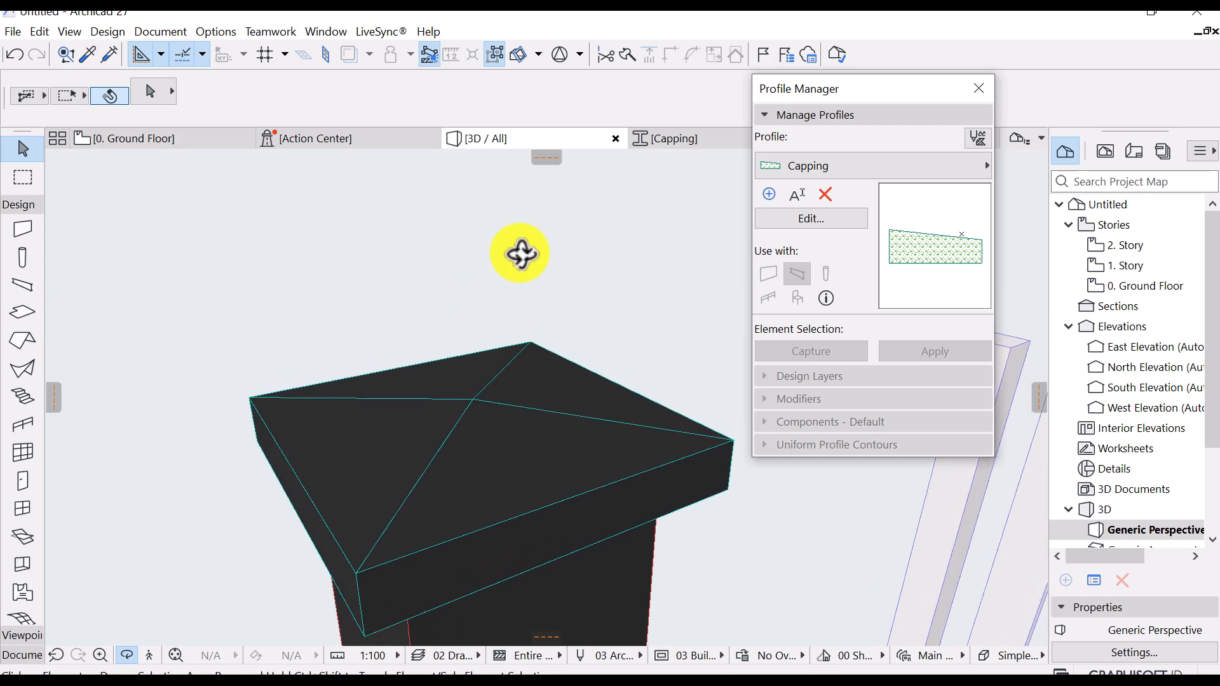
Raise the top-left corner of the Capping fill to a nominal height of 135 mm and save the profile
{"action": "left_click", "coordinate": [662, 138]}
{"action": "left_click", "coordinate": [305, 354]}
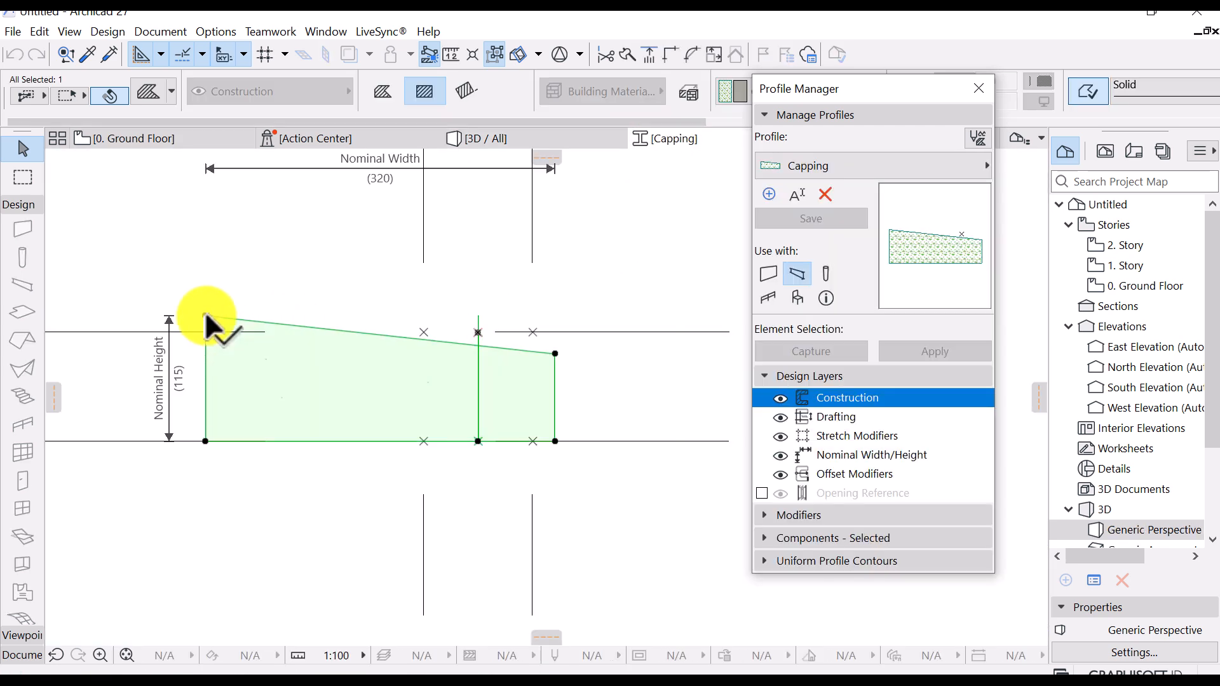
{"action": "left_click", "coordinate": [205, 315]}
{"action": "left_click", "coordinate": [206, 294]}
{"action": "left_click", "coordinate": [811, 218]}
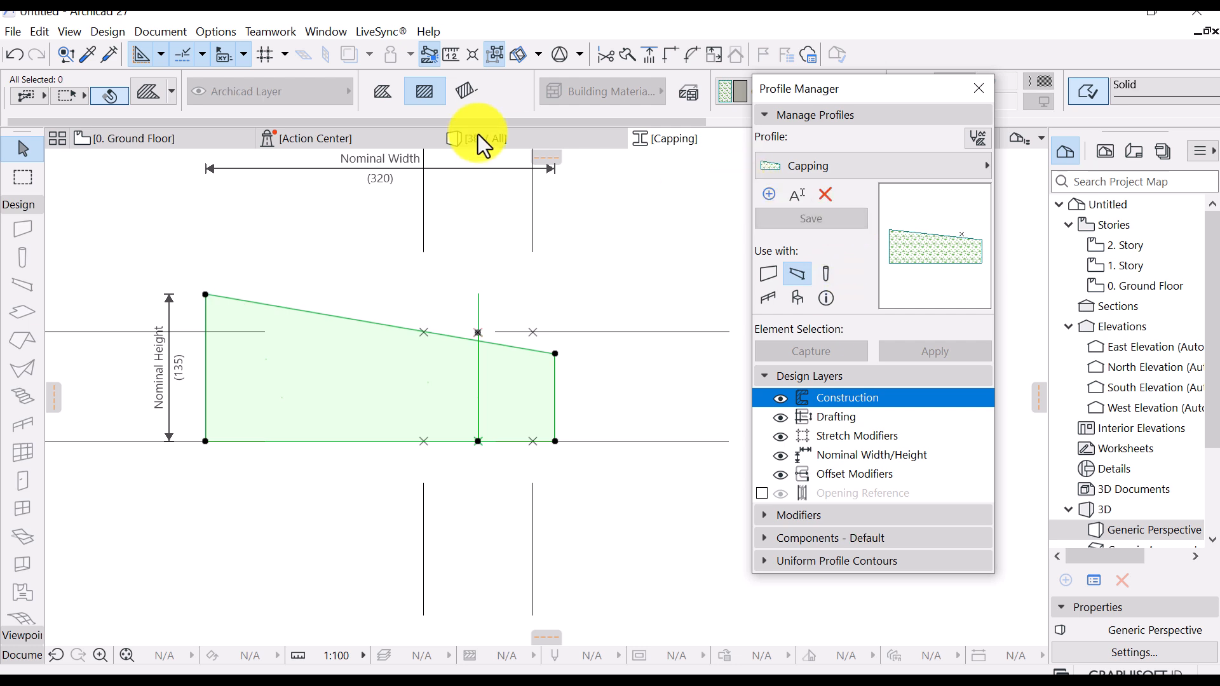
Check the steeper cap in the 3D view and close the Profile Manager
{"action": "left_click", "coordinate": [478, 138]}
{"action": "scroll", "coordinate": [421, 237], "scroll_direction": "down", "scroll_amount": 3}
{"action": "left_click_drag", "start_coordinate": [421, 236], "coordinate": [539, 463]}
{"action": "scroll", "coordinate": [550, 466], "scroll_direction": "up", "scroll_amount": 4}
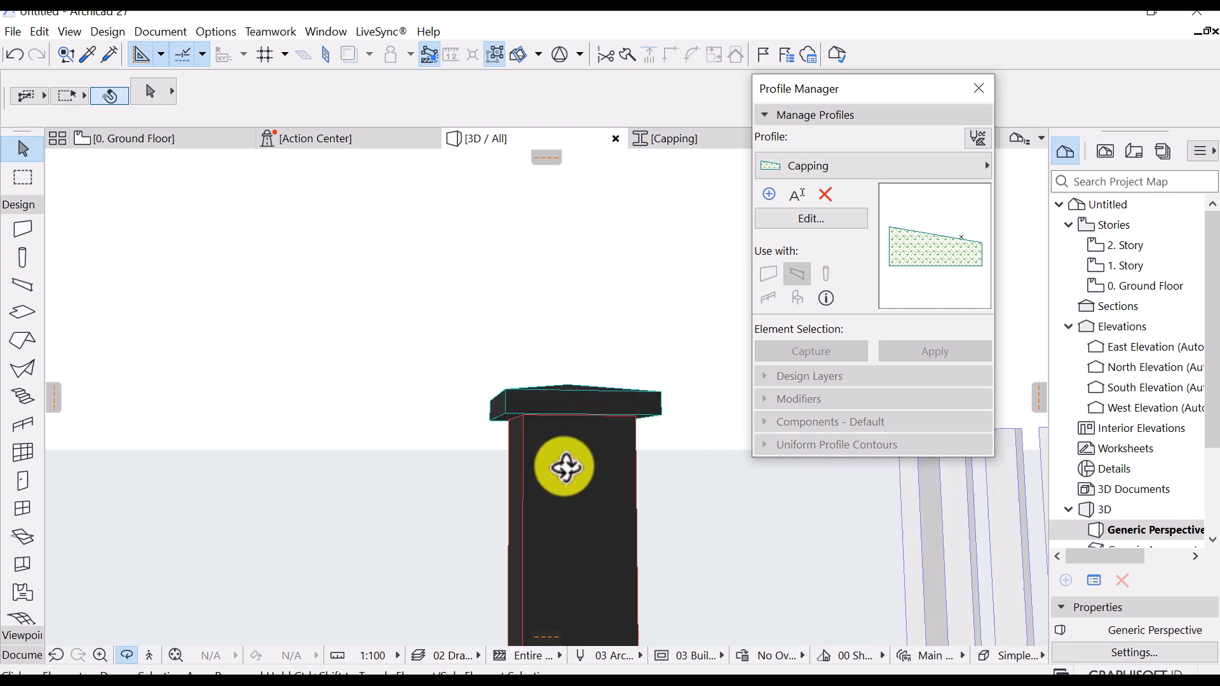
{"action": "scroll", "coordinate": [560, 412], "scroll_direction": "down", "scroll_amount": 1}
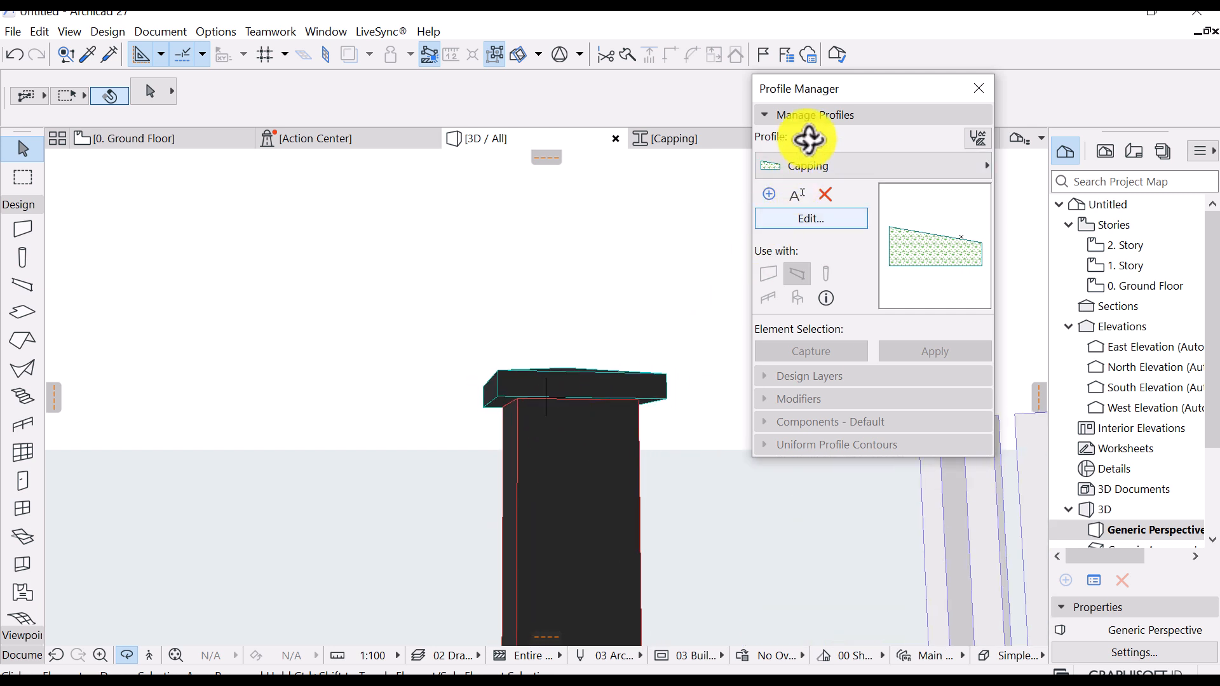
{"action": "left_click", "coordinate": [795, 119]}
{"action": "left_click", "coordinate": [974, 90]}
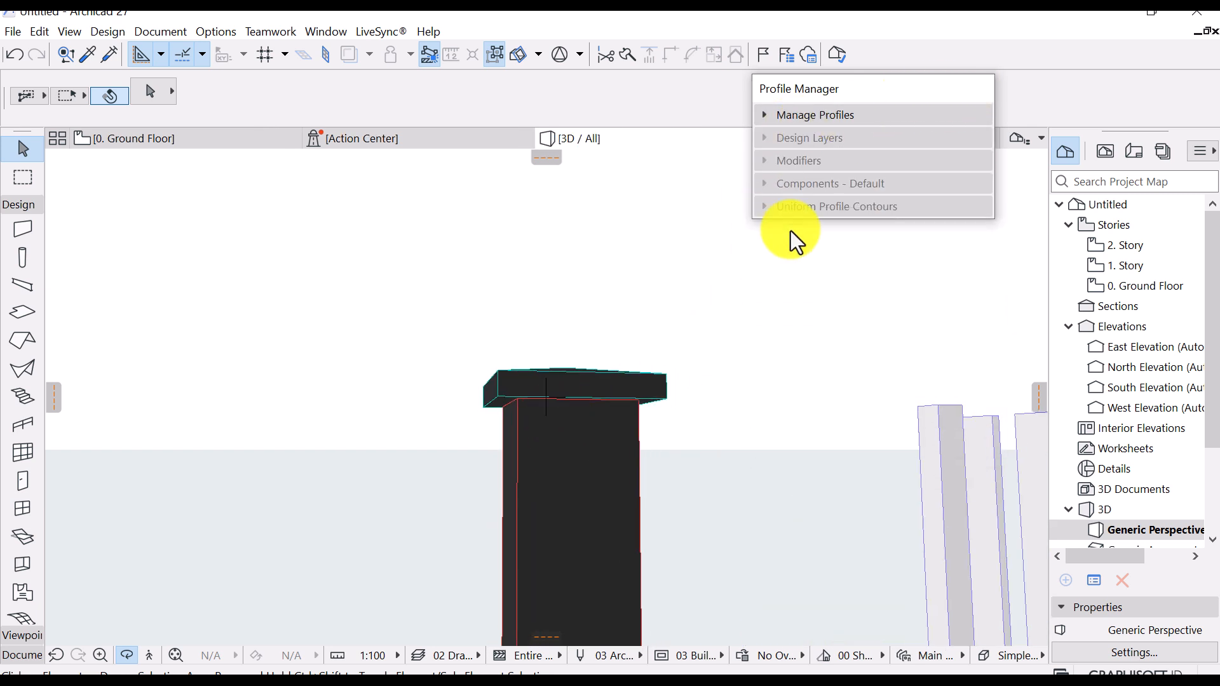
Examine the piers, low walls and slats in the reference photo on the Ground Floor plan
{"action": "scroll", "coordinate": [677, 342], "scroll_direction": "down", "scroll_amount": 3}
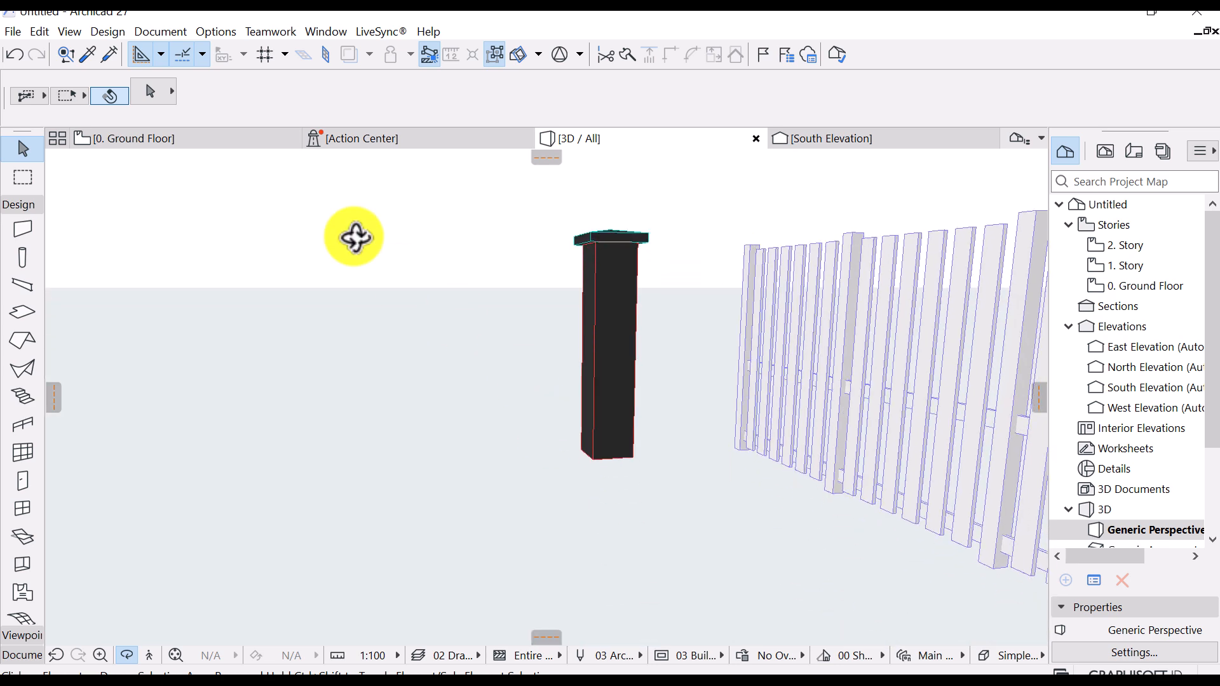
{"action": "left_click", "coordinate": [237, 138]}
{"action": "scroll", "coordinate": [576, 251], "scroll_direction": "down", "scroll_amount": 12}
{"action": "middle_click_drag", "start_coordinate": [483, 316], "coordinate": [679, 354]}
{"action": "scroll", "coordinate": [403, 351], "scroll_direction": "down", "scroll_amount": 5}
{"action": "mouse_move", "coordinate": [356, 347]}
{"action": "middle_mouse_down"}
{"action": "mouse_move", "coordinate": [566, 341]}
{"action": "mouse_move", "coordinate": [739, 359]}
{"action": "middle_mouse_up"}
{"action": "scroll", "coordinate": [532, 389], "scroll_direction": "down", "scroll_amount": 1}
{"action": "scroll", "coordinate": [530, 387], "scroll_direction": "down", "scroll_amount": 1}
{"action": "middle_click_drag", "start_coordinate": [347, 394], "coordinate": [718, 315]}
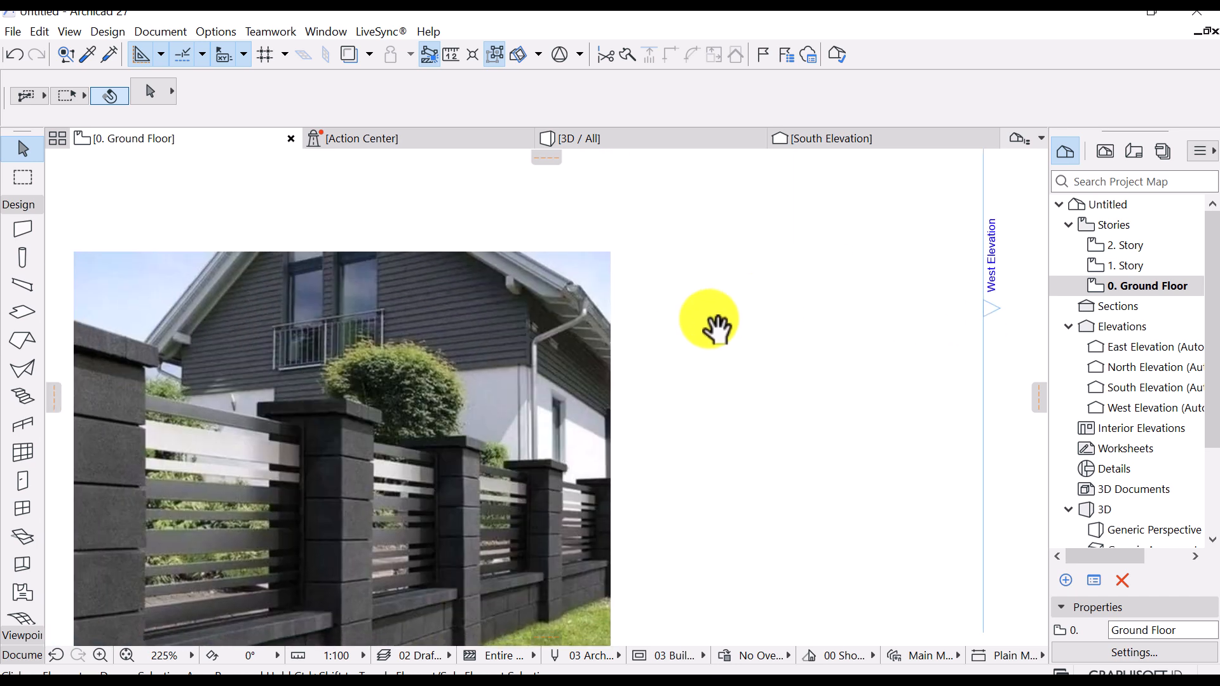
{"action": "scroll", "coordinate": [719, 314], "scroll_direction": "down", "scroll_amount": 2}
{"action": "scroll", "coordinate": [450, 521], "scroll_direction": "up", "scroll_amount": 4}
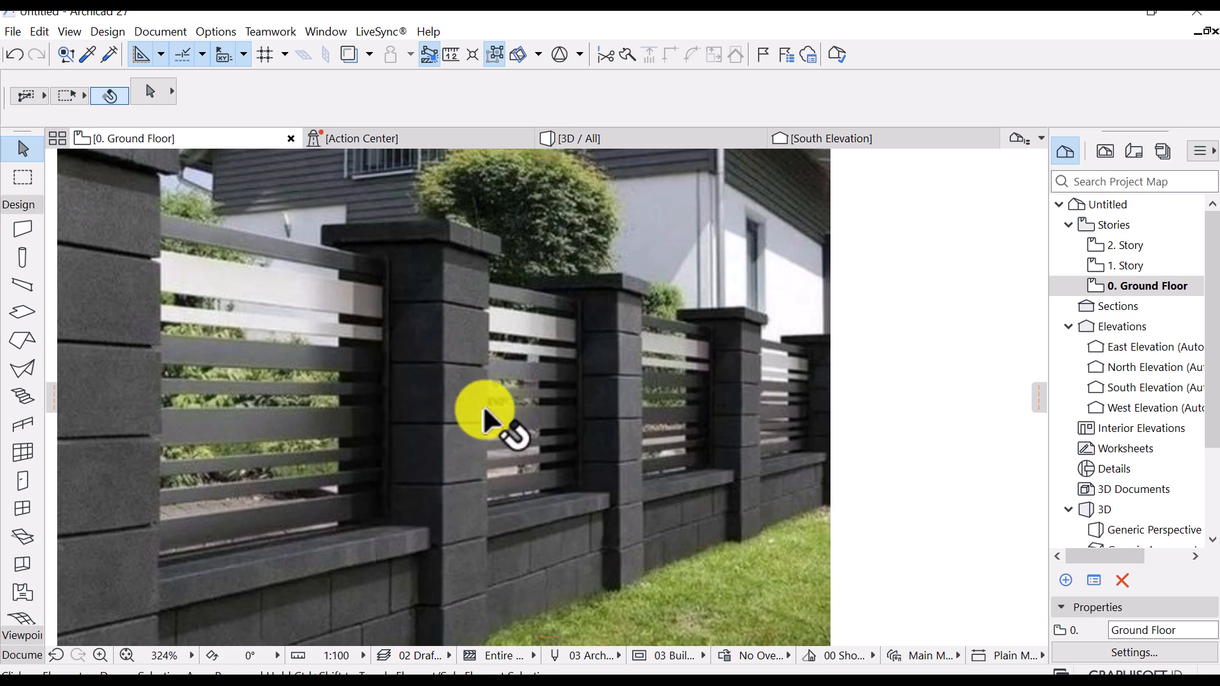
{"action": "scroll", "coordinate": [420, 316], "scroll_direction": "down", "scroll_amount": 2}
{"action": "scroll", "coordinate": [413, 408], "scroll_direction": "up", "scroll_amount": 4}
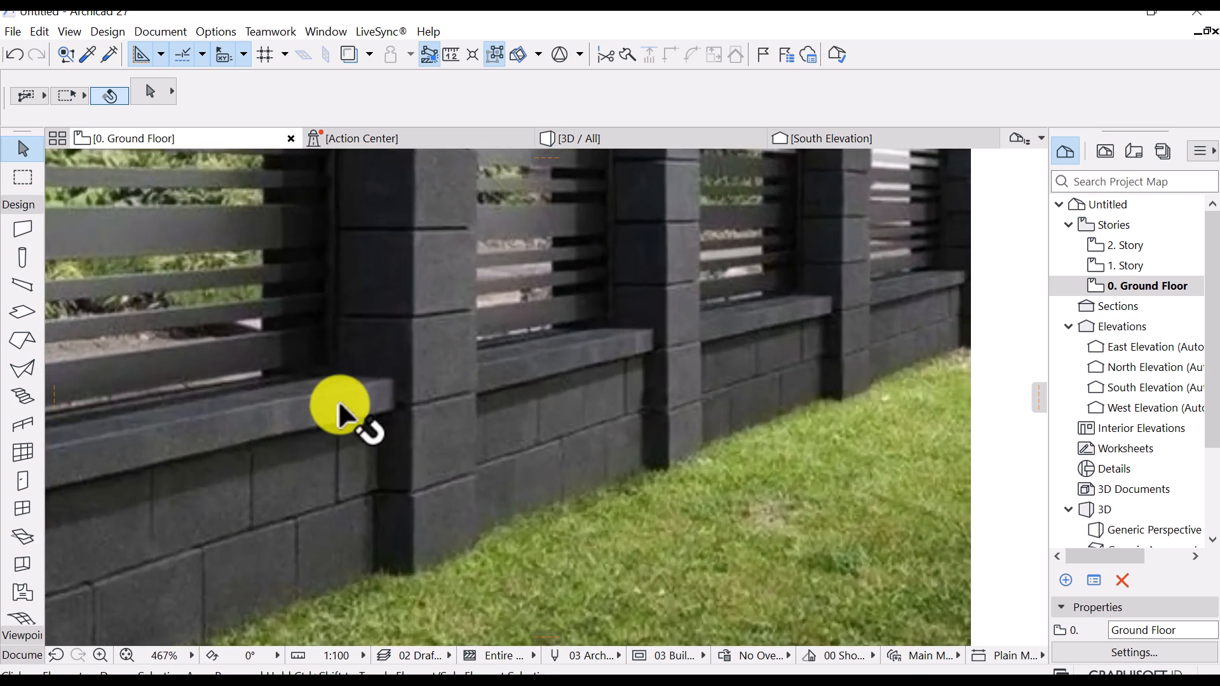
{"action": "scroll", "coordinate": [487, 334], "scroll_direction": "down", "scroll_amount": 6}
{"action": "middle_click_drag", "start_coordinate": [499, 337], "coordinate": [385, 502]}
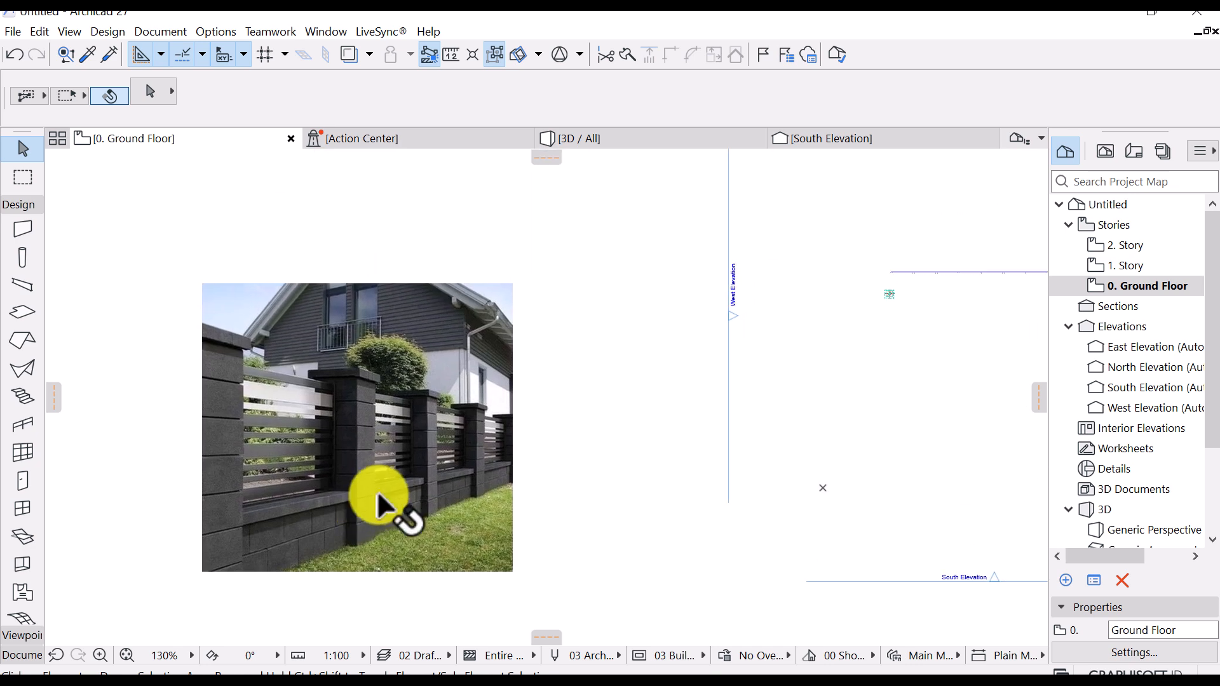
Compare the reference photo's pier spacing with the modelled pier and railing on the Ground Floor plan
{"action": "scroll", "coordinate": [892, 243], "scroll_direction": "up", "scroll_amount": 3}
{"action": "middle_click_drag", "start_coordinate": [910, 277], "coordinate": [931, 264]}
{"action": "scroll", "coordinate": [833, 272], "scroll_direction": "down", "scroll_amount": 1}
{"action": "scroll", "coordinate": [521, 368], "scroll_direction": "down", "scroll_amount": 2}
{"action": "middle_click_drag", "start_coordinate": [412, 357], "coordinate": [689, 224]}
{"action": "middle_click_drag", "start_coordinate": [519, 385], "coordinate": [518, 391]}
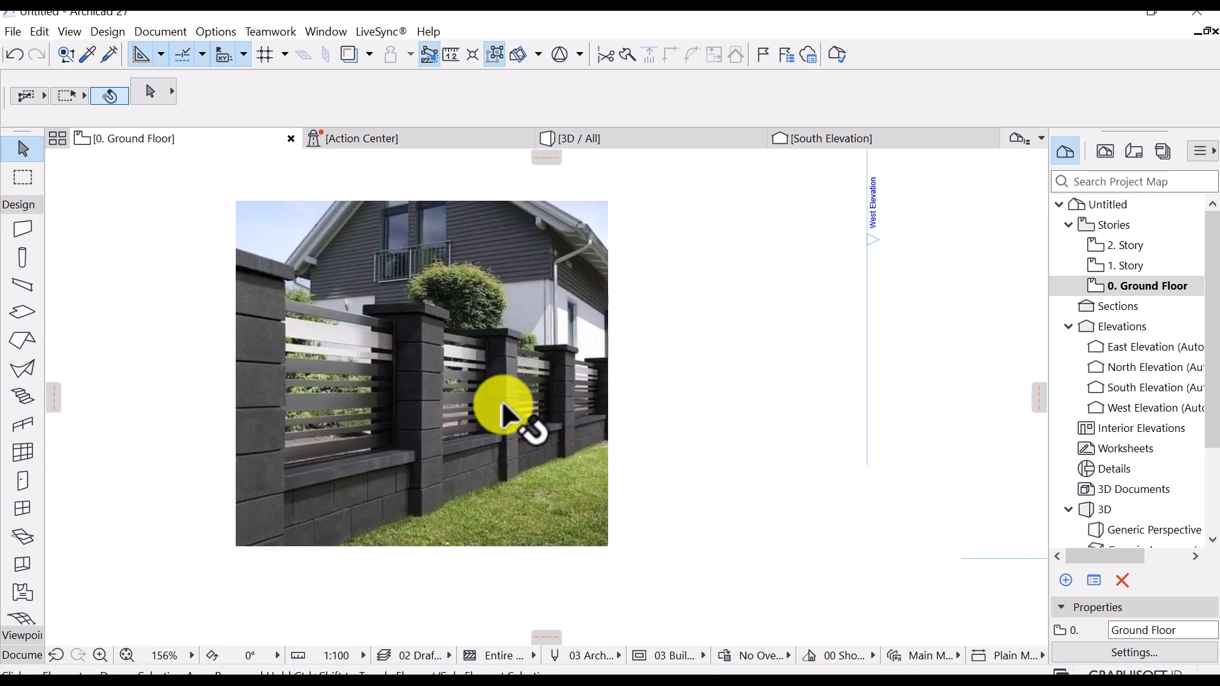
{"action": "scroll", "coordinate": [394, 449], "scroll_direction": "up", "scroll_amount": 2}
{"action": "scroll", "coordinate": [447, 426], "scroll_direction": "up", "scroll_amount": 2}
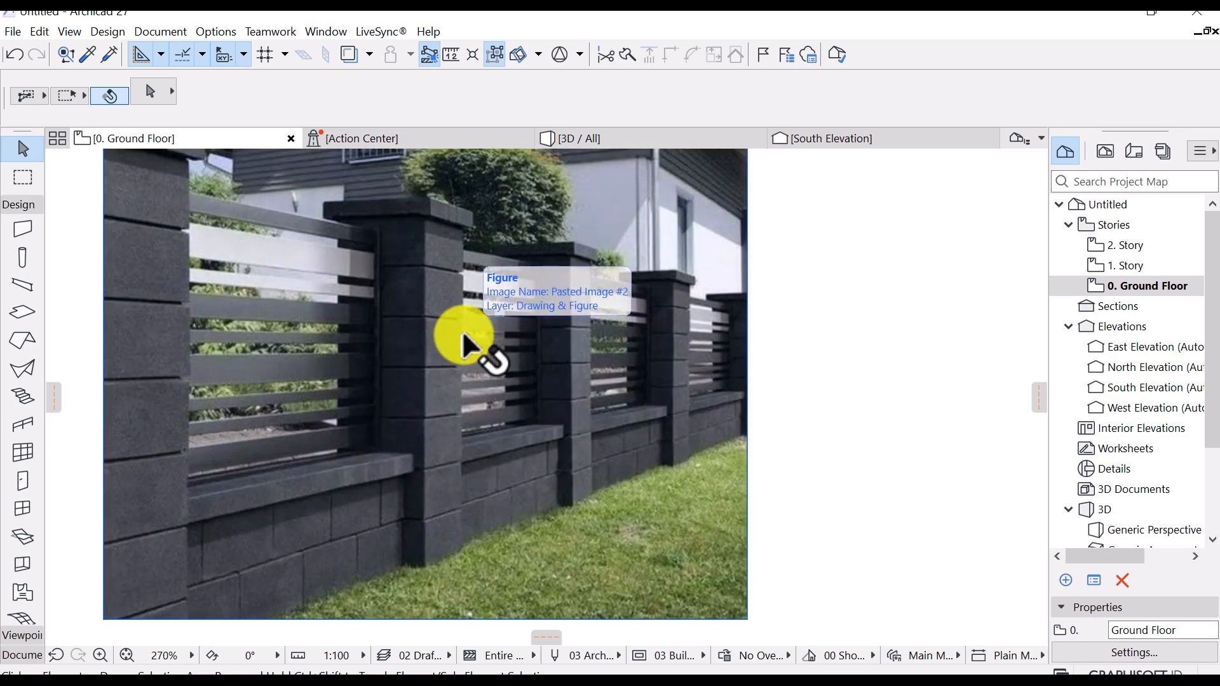
{"action": "scroll", "coordinate": [462, 329], "scroll_direction": "down", "scroll_amount": 5}
{"action": "middle_click_drag", "start_coordinate": [493, 357], "coordinate": [400, 464]}
{"action": "middle_click_drag", "start_coordinate": [895, 220], "coordinate": [747, 245]}
{"action": "scroll", "coordinate": [746, 238], "scroll_direction": "up", "scroll_amount": 1}
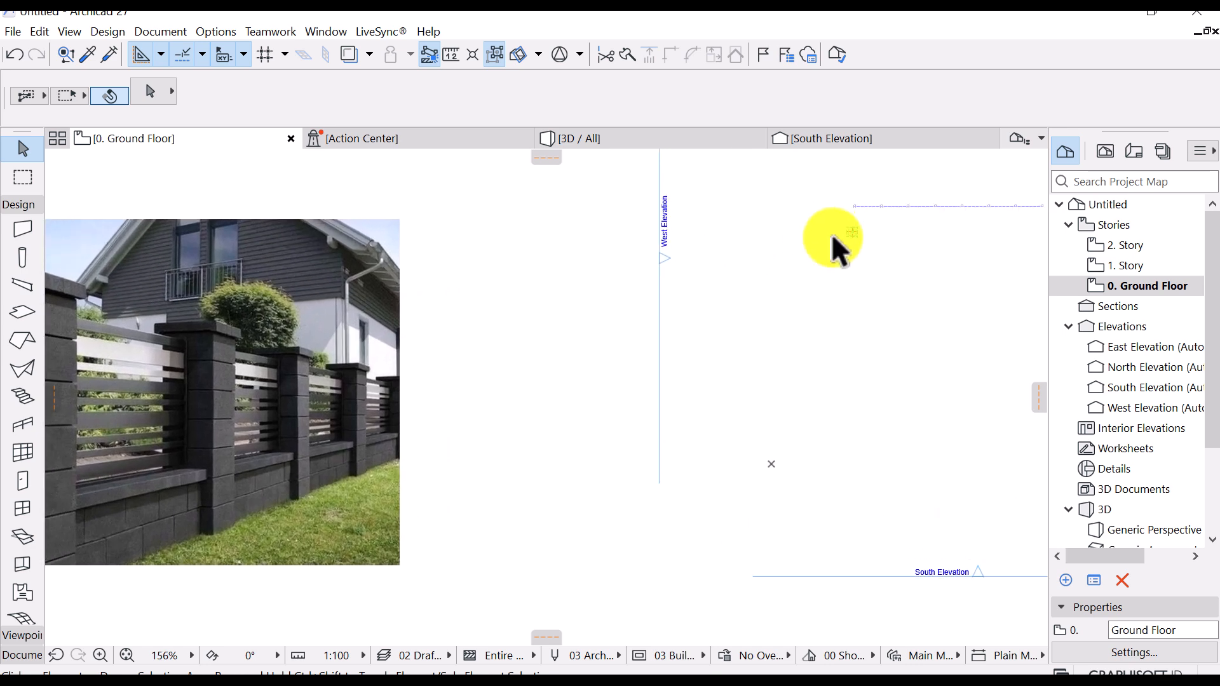
{"action": "scroll", "coordinate": [825, 204], "scroll_direction": "up", "scroll_amount": 7}
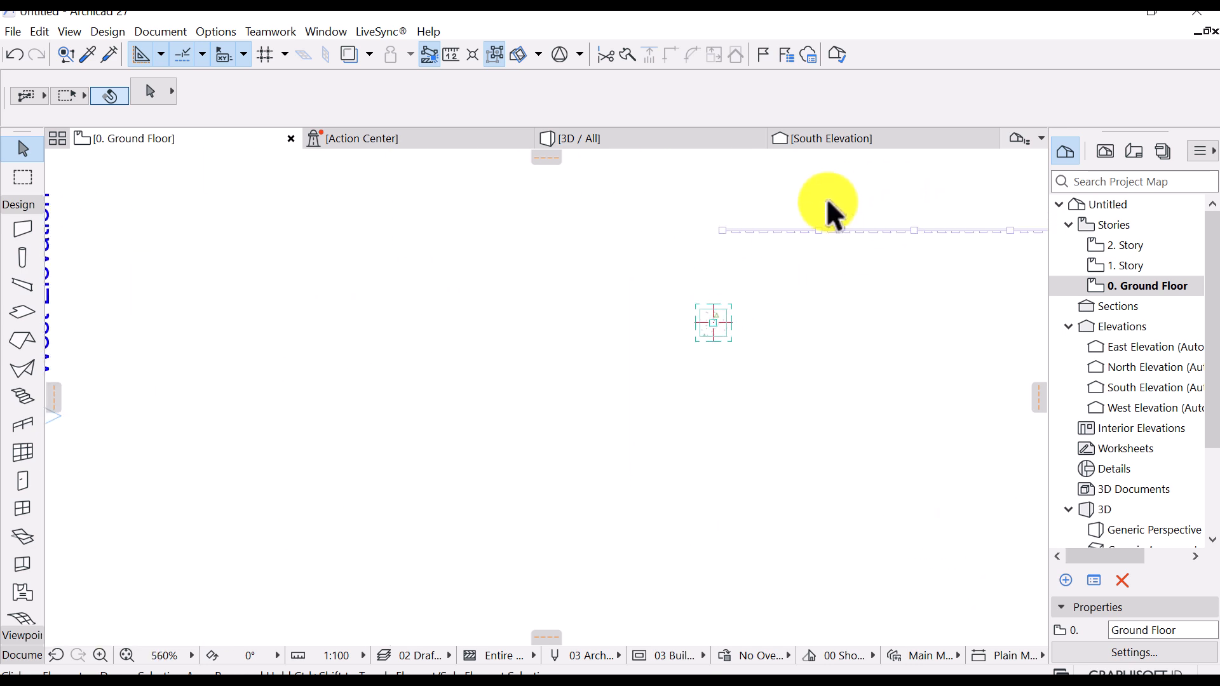
Review the post types available for the fence railing's inner posts in its selection settings
{"action": "left_click", "coordinate": [713, 141]}
{"action": "middle_click_drag", "start_coordinate": [674, 305], "coordinate": [423, 372], "text": "shift"}
{"action": "left_click", "coordinate": [552, 292]}
{"action": "left_click", "coordinate": [205, 333]}
{"action": "scroll", "coordinate": [585, 337], "scroll_direction": "down", "scroll_amount": 2}
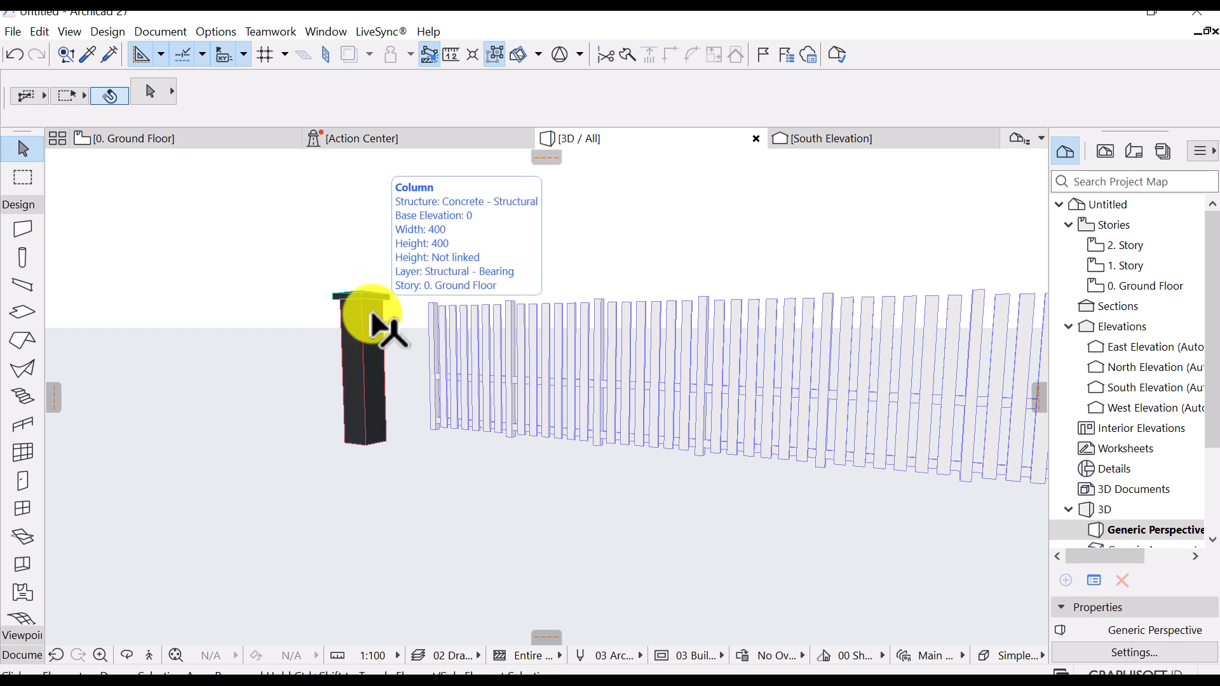
{"action": "scroll", "coordinate": [461, 302], "scroll_direction": "up", "scroll_amount": 3}
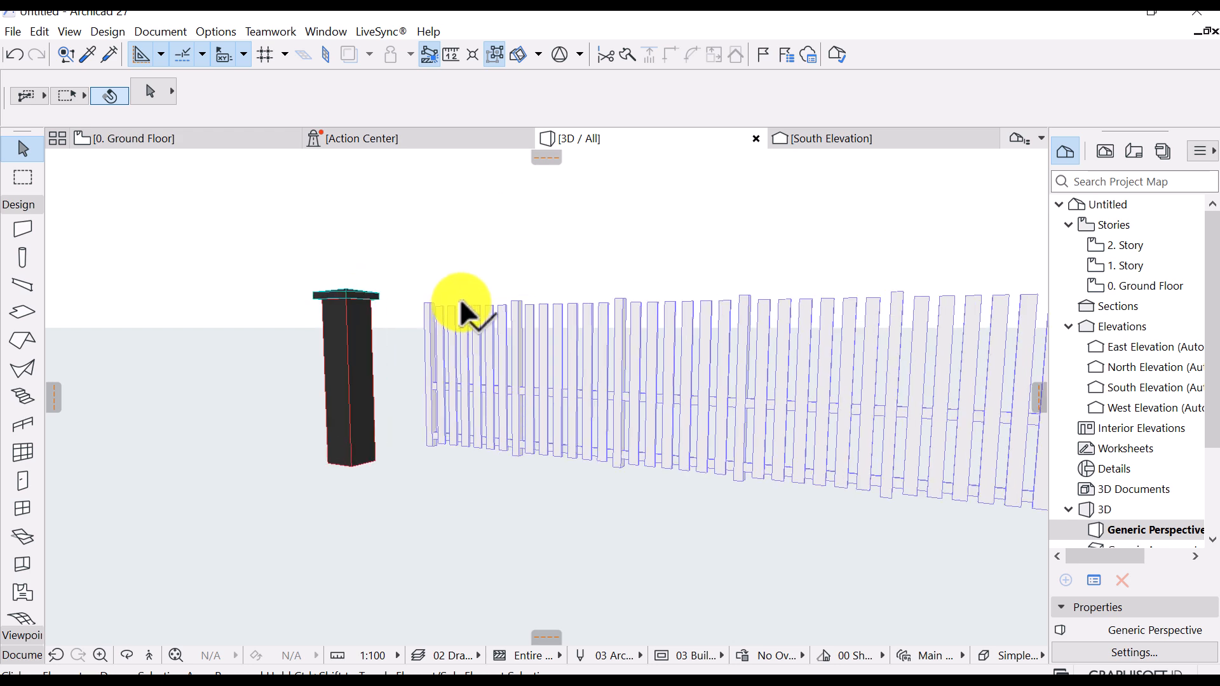
{"action": "left_click", "coordinate": [445, 337]}
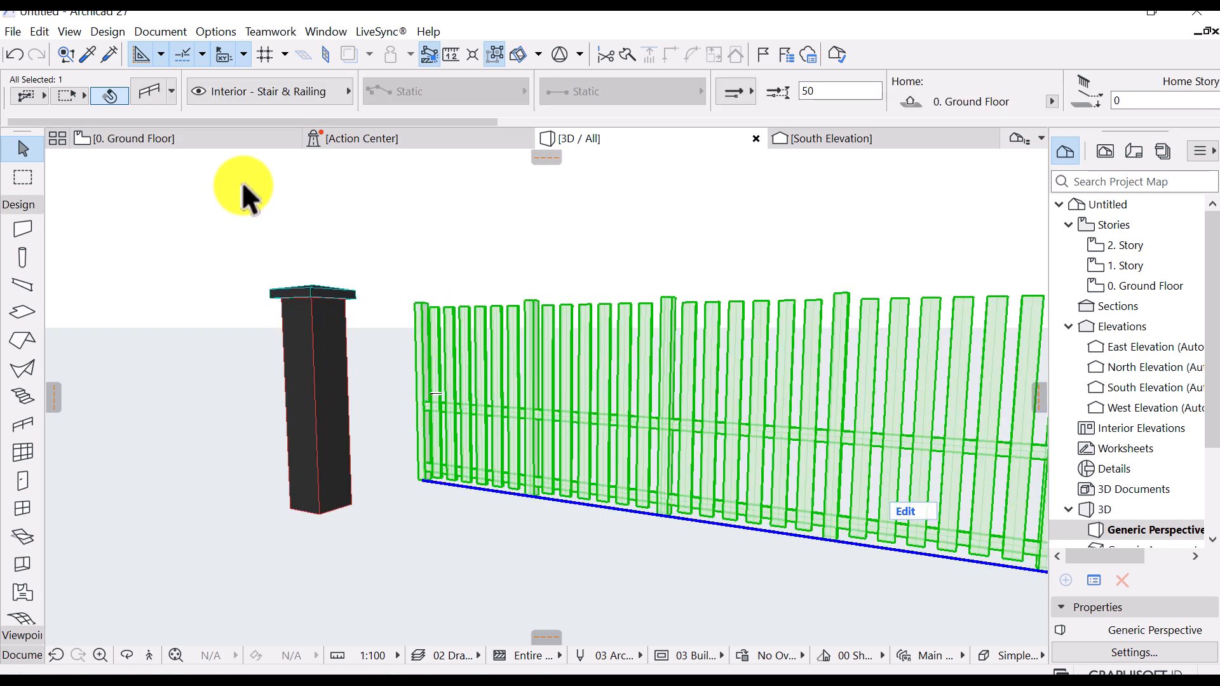
{"action": "left_click", "coordinate": [152, 98]}
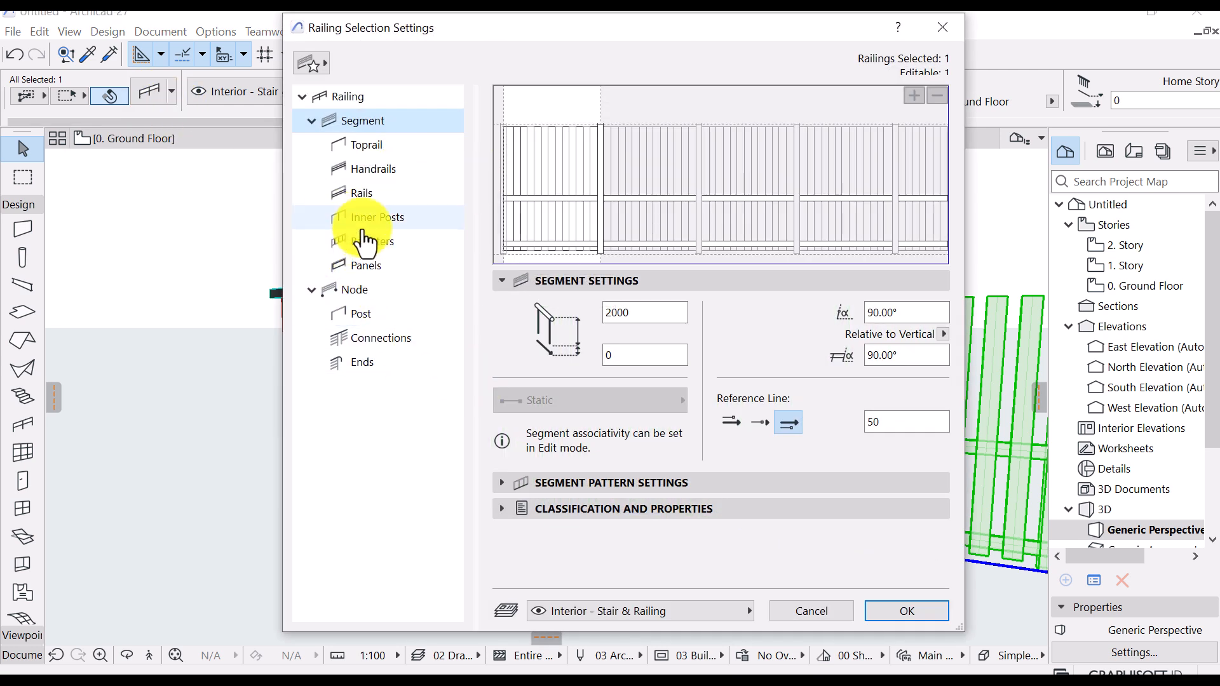
{"action": "left_click", "coordinate": [365, 218]}
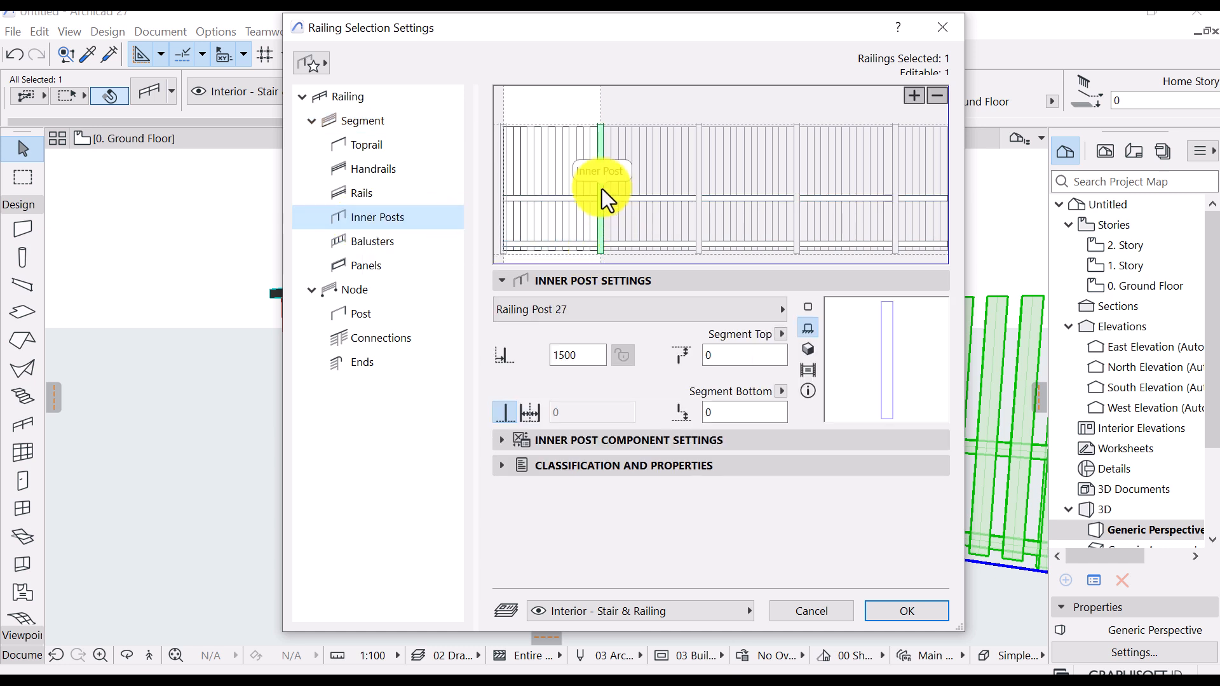
{"action": "left_click", "coordinate": [577, 311]}
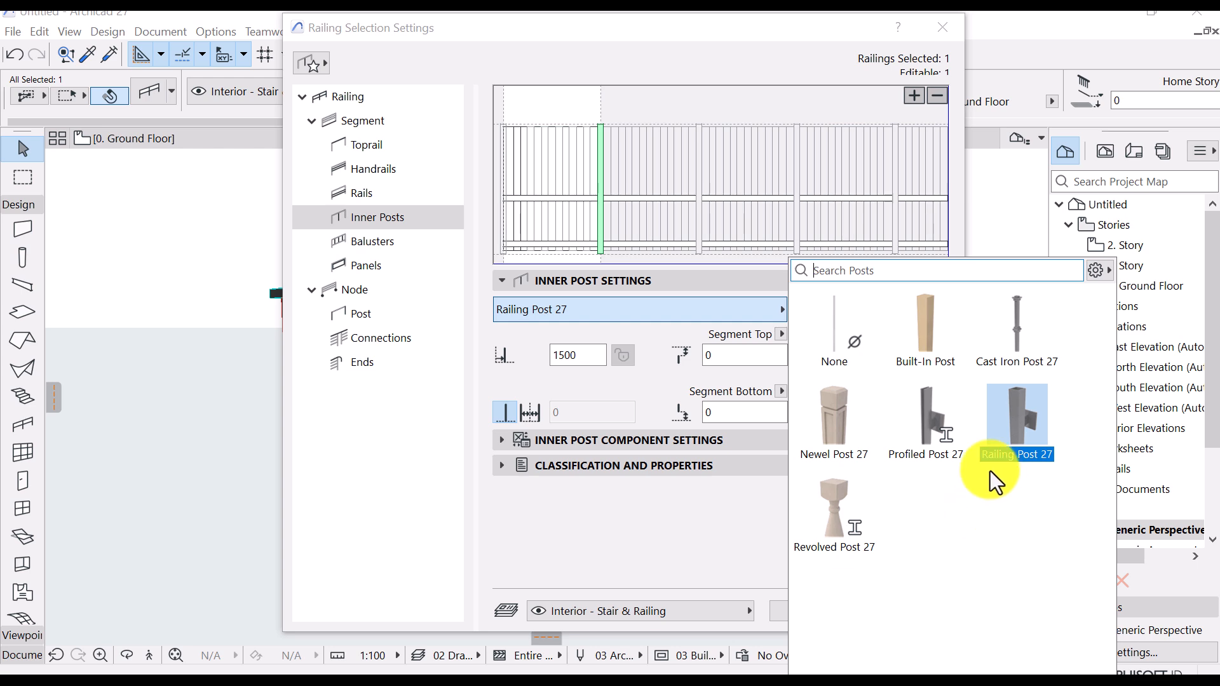
{"action": "left_click", "coordinate": [598, 545]}
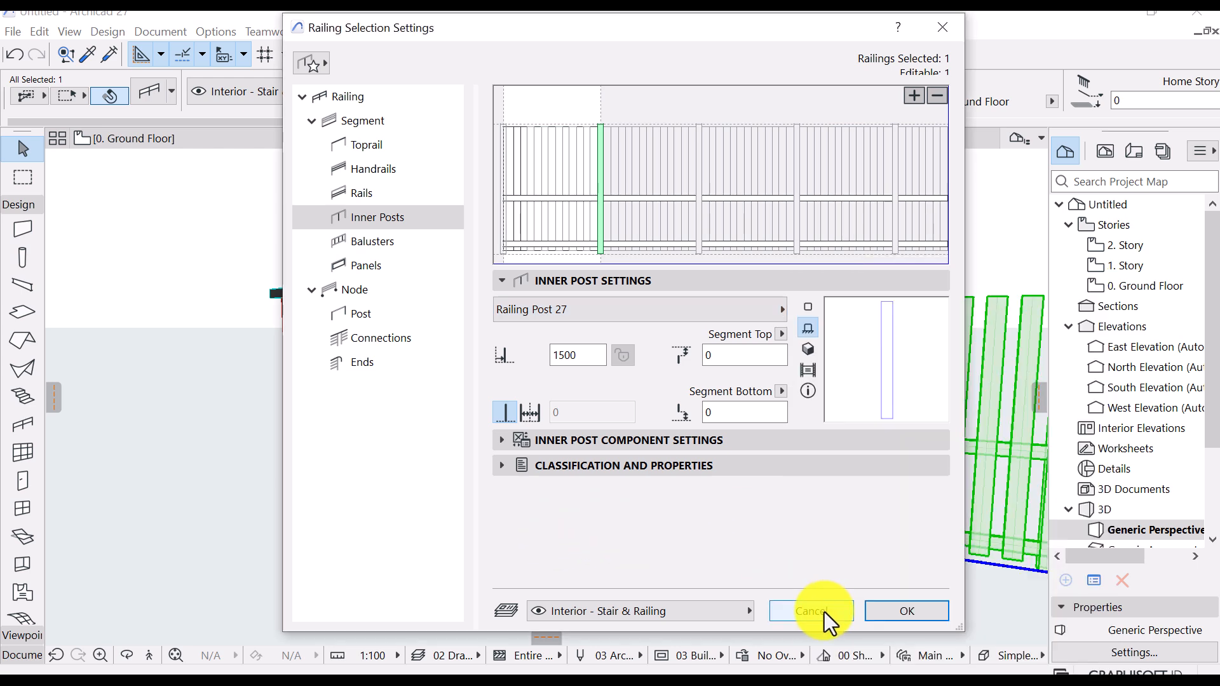
{"action": "left_click", "coordinate": [890, 612]}
Save the capped pier and its cap beams as a railing post named Column A in the Embedded Library, keeping the offered parameters
{"action": "middle_click_drag", "start_coordinate": [469, 335], "coordinate": [818, 403]}
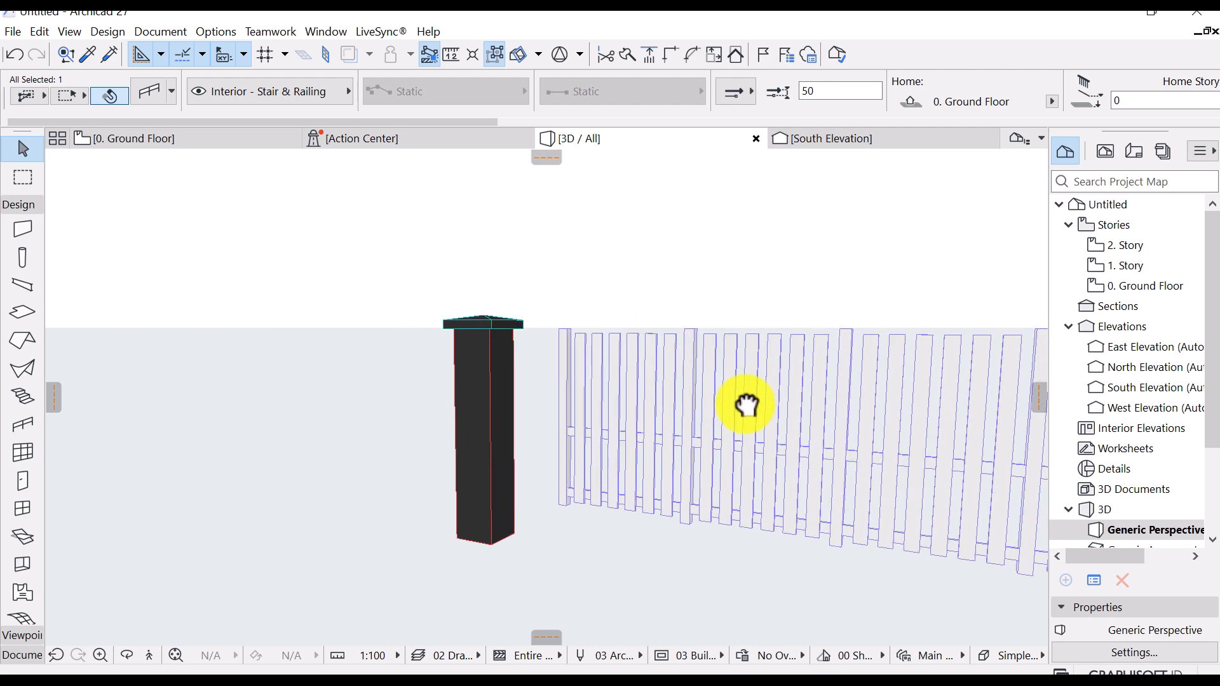
{"action": "right_click", "coordinate": [532, 276]}
{"action": "left_click", "coordinate": [532, 277]}
{"action": "left_click_drag", "start_coordinate": [539, 219], "coordinate": [334, 547]}
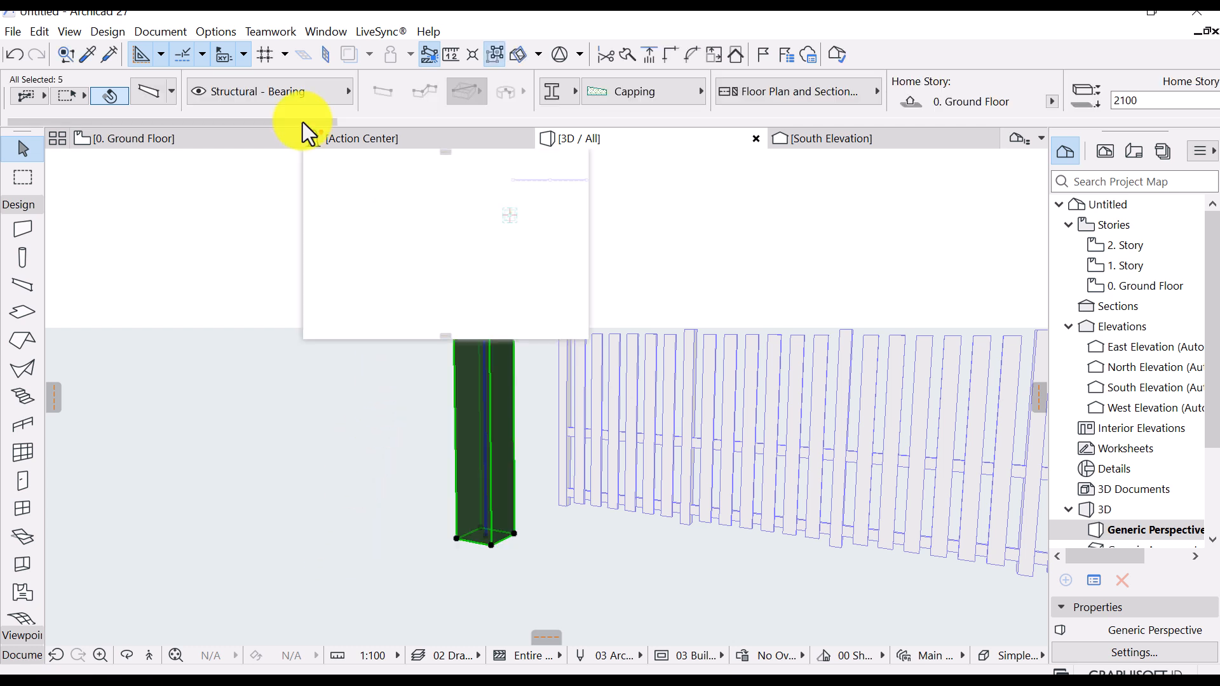
{"action": "left_click", "coordinate": [14, 31]}
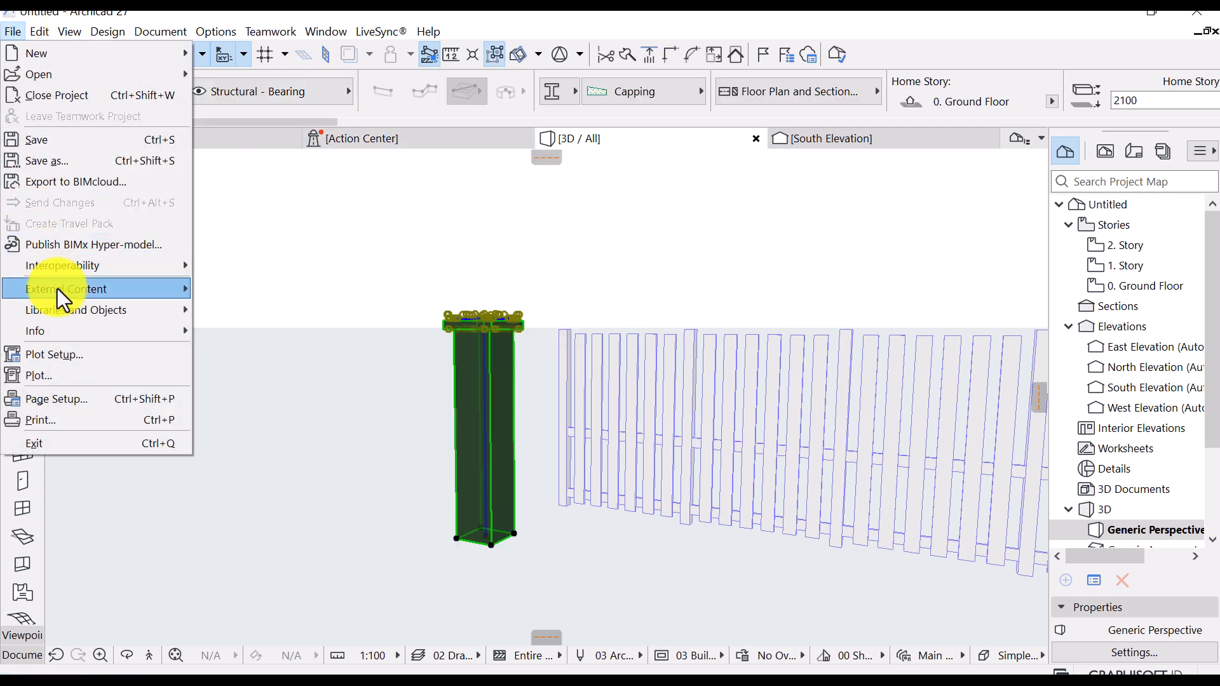
{"action": "mouse_move", "coordinate": [62, 305]}
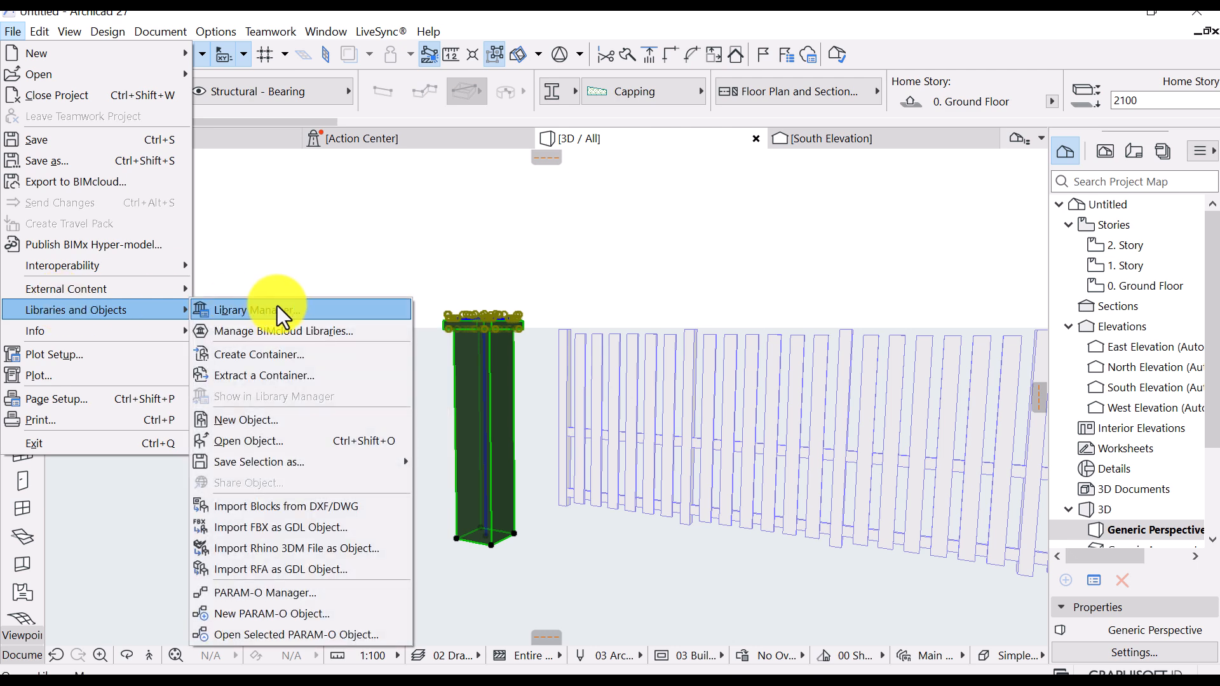
{"action": "mouse_move", "coordinate": [310, 464]}
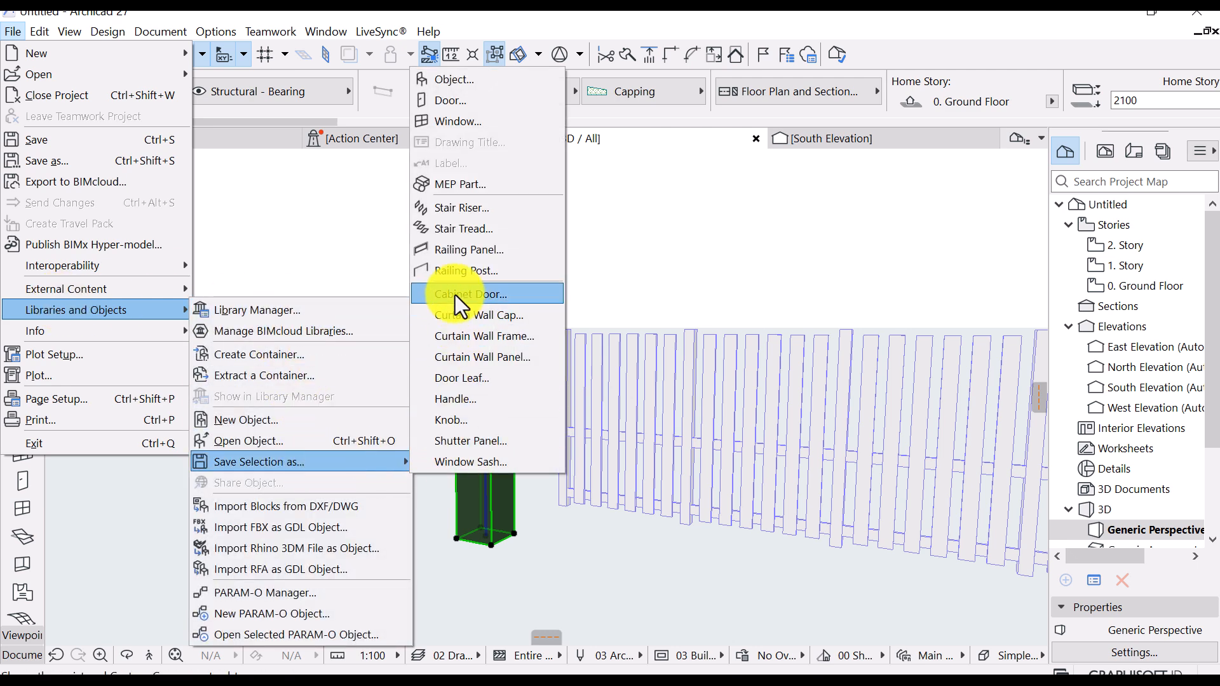
{"action": "left_click", "coordinate": [480, 272]}
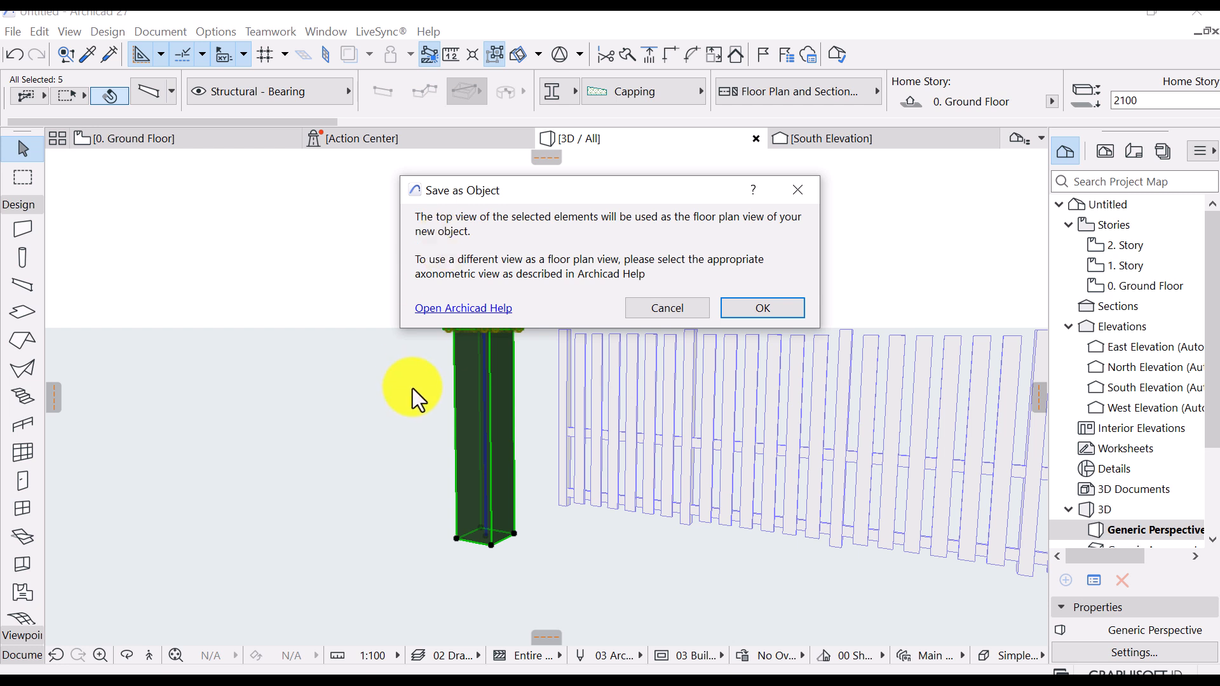
{"action": "left_click", "coordinate": [769, 311]}
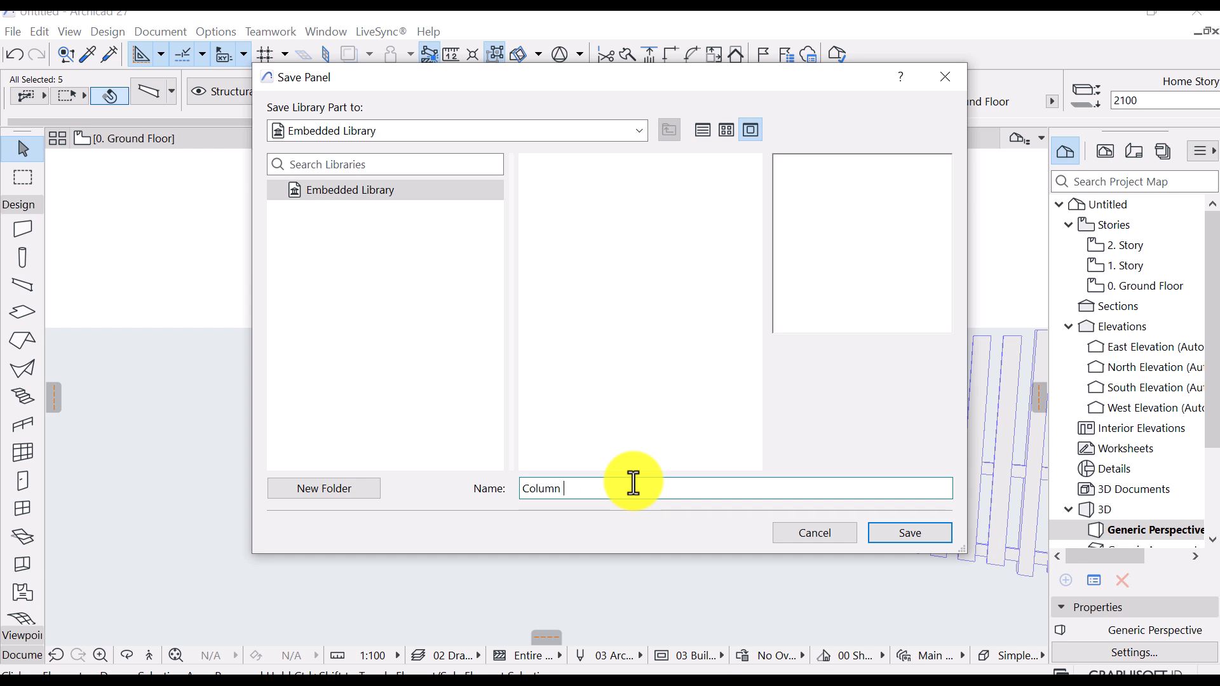
{"action": "left_click", "coordinate": [917, 525]}
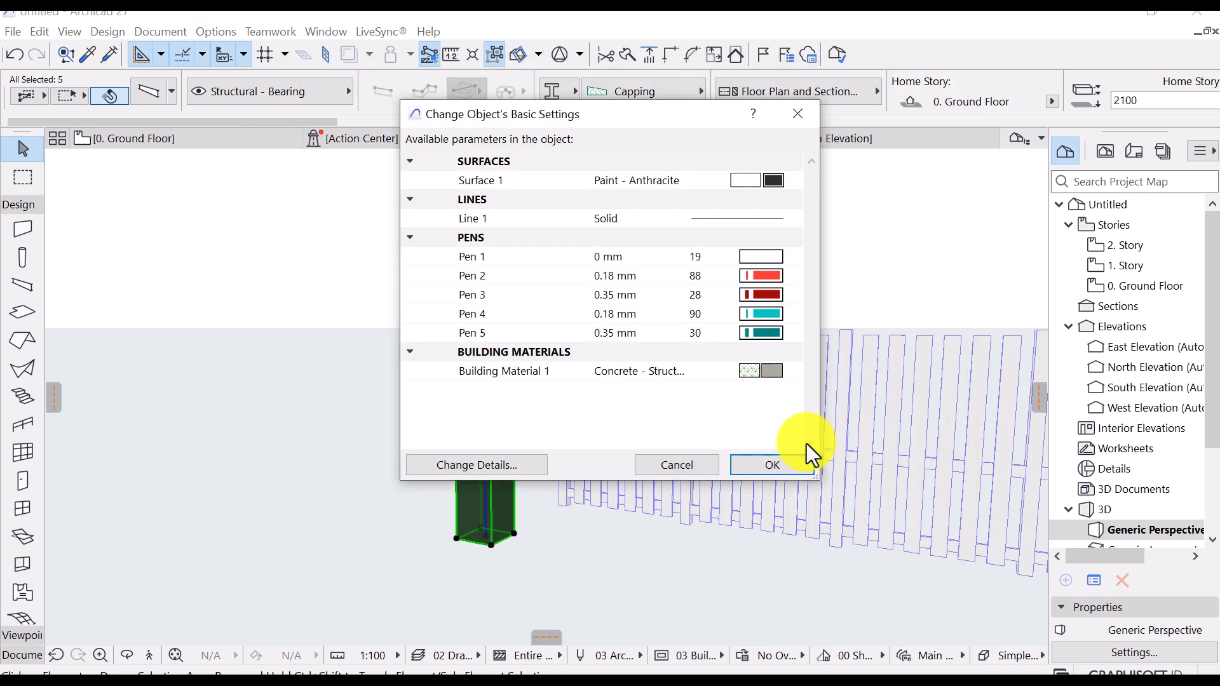
{"action": "left_click", "coordinate": [761, 464]}
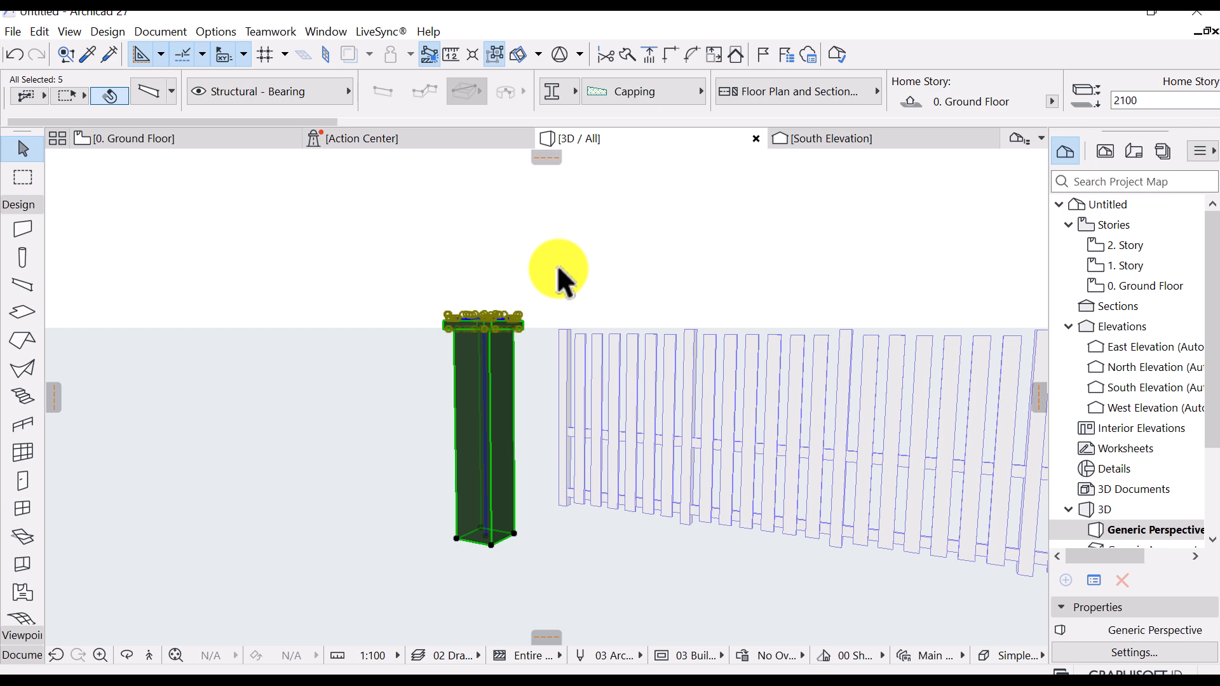
Change the fence railing's inner post type to the custom Column A post in its selection settings
{"action": "left_click", "coordinate": [507, 277]}
{"action": "middle_click_drag", "start_coordinate": [583, 308], "coordinate": [539, 331], "text": "shift"}
{"action": "left_click", "coordinate": [539, 331]}
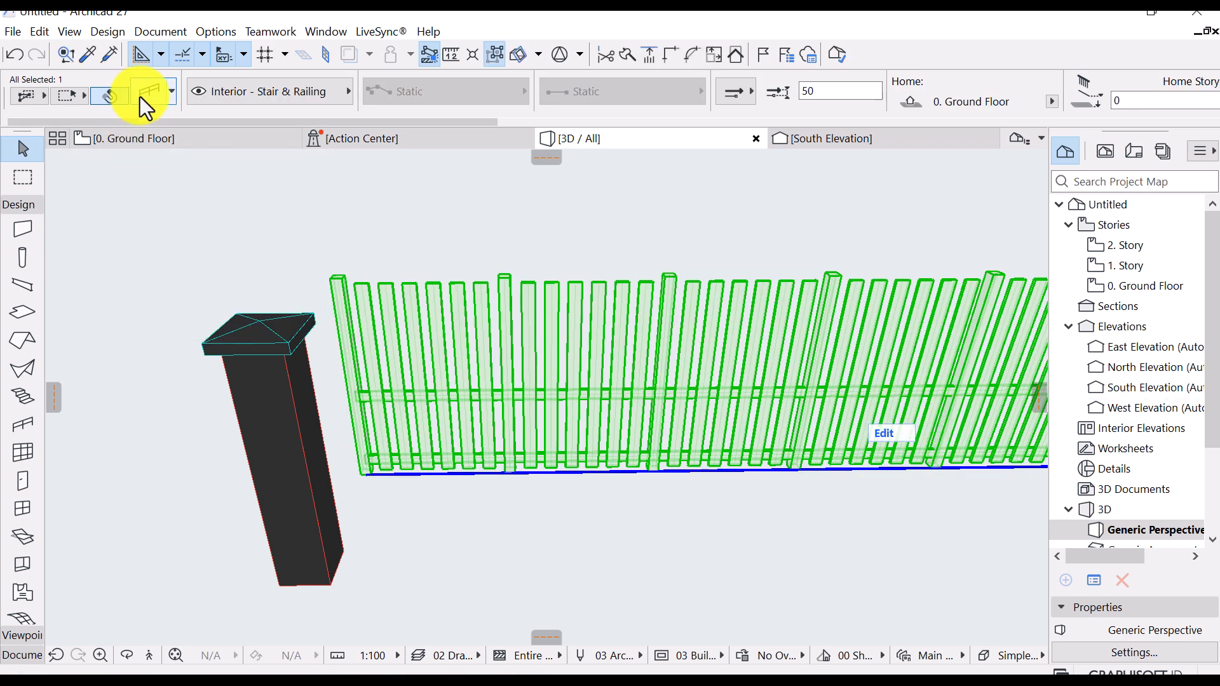
{"action": "left_click", "coordinate": [144, 97]}
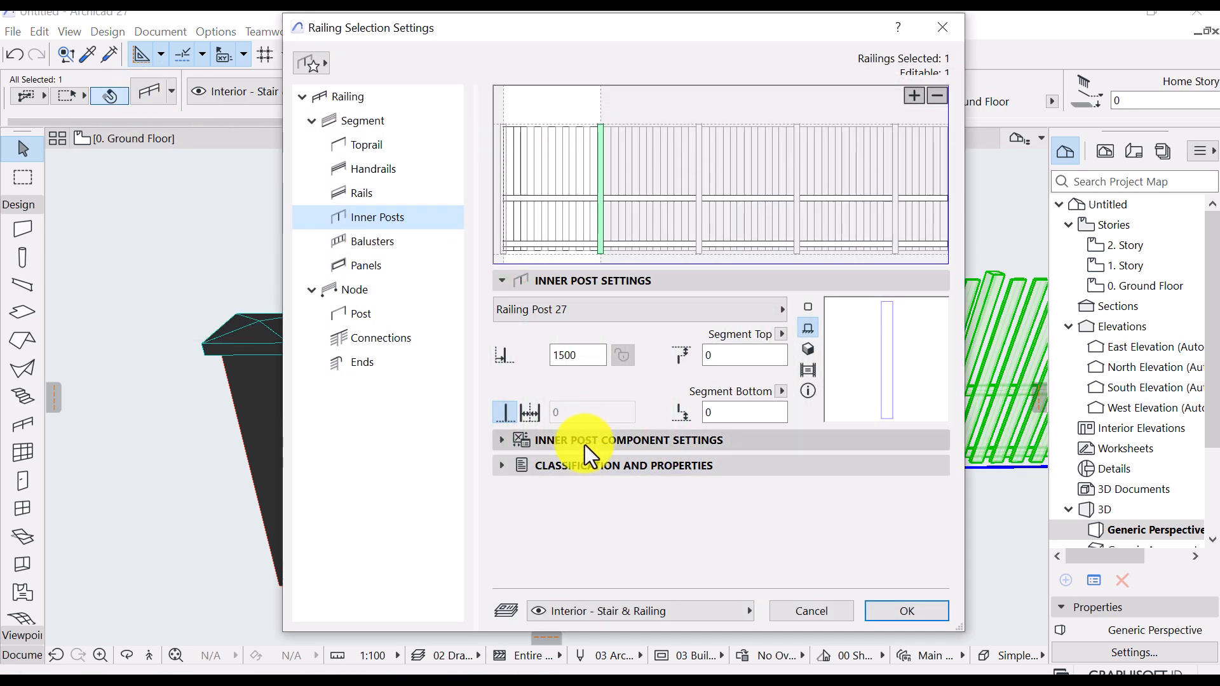
{"action": "left_click", "coordinate": [700, 313]}
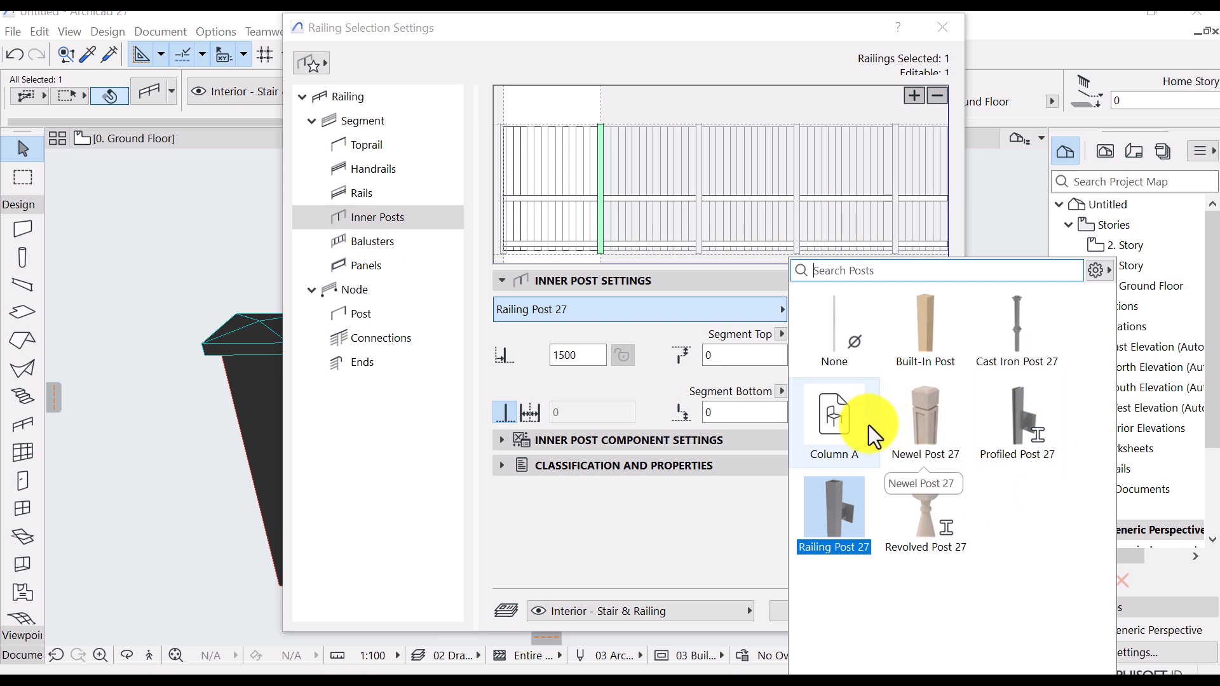
{"action": "left_click", "coordinate": [843, 426]}
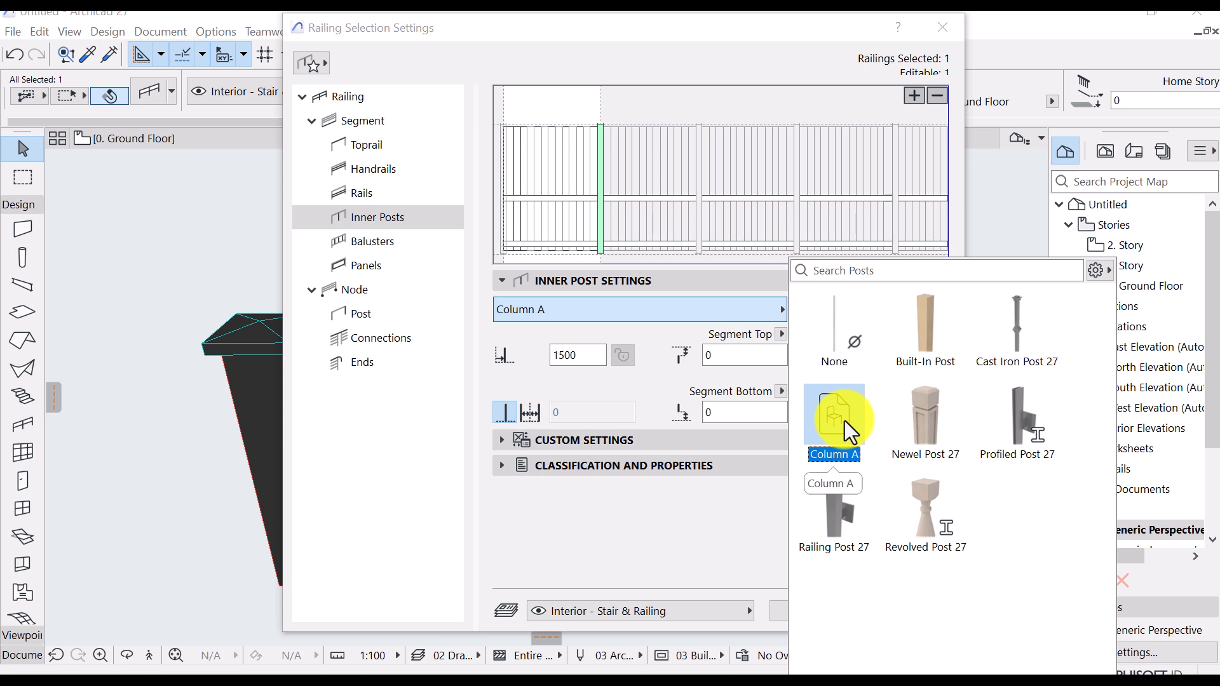
{"action": "left_click", "coordinate": [844, 420]}
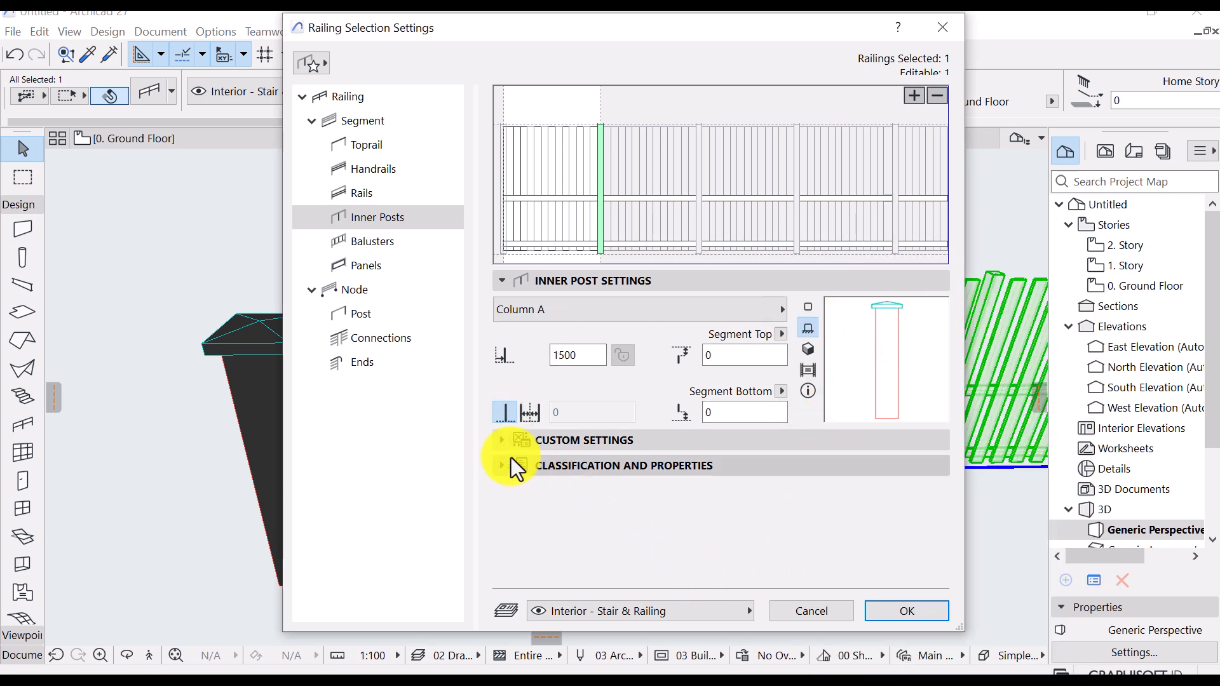
Set Pen 2 of the Column A inner post to the black 0.25 mm pen 41 in its custom settings
{"action": "left_click", "coordinate": [491, 442]}
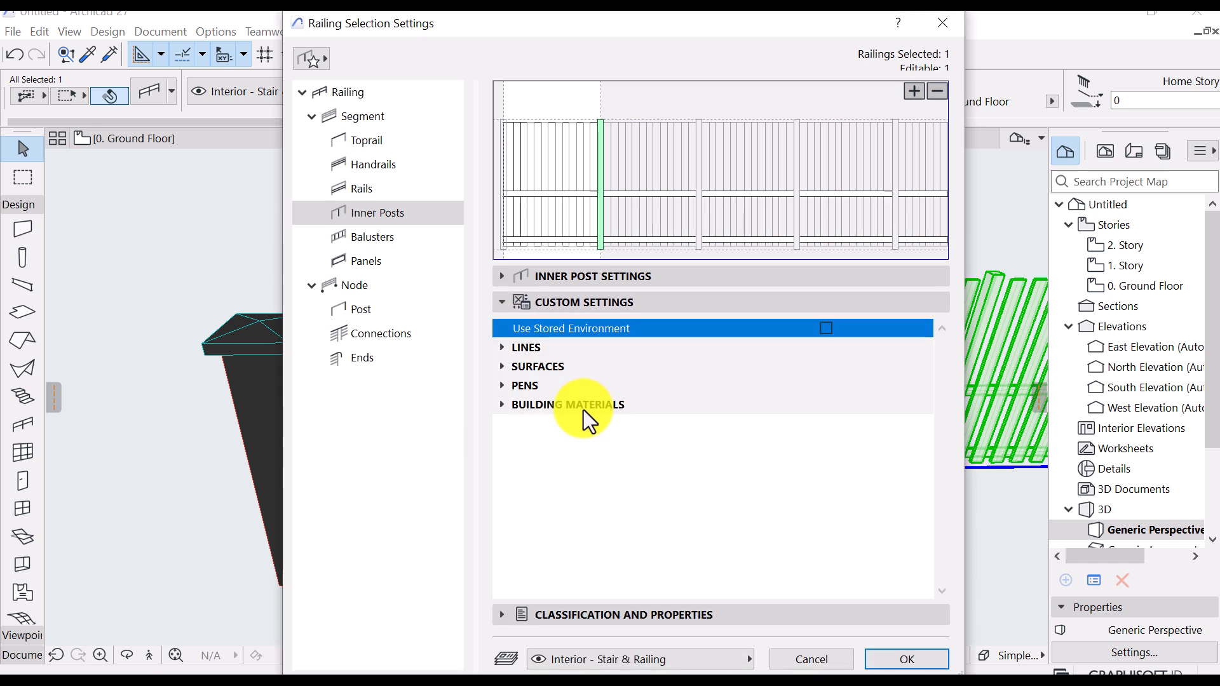
{"action": "left_click", "coordinate": [508, 348]}
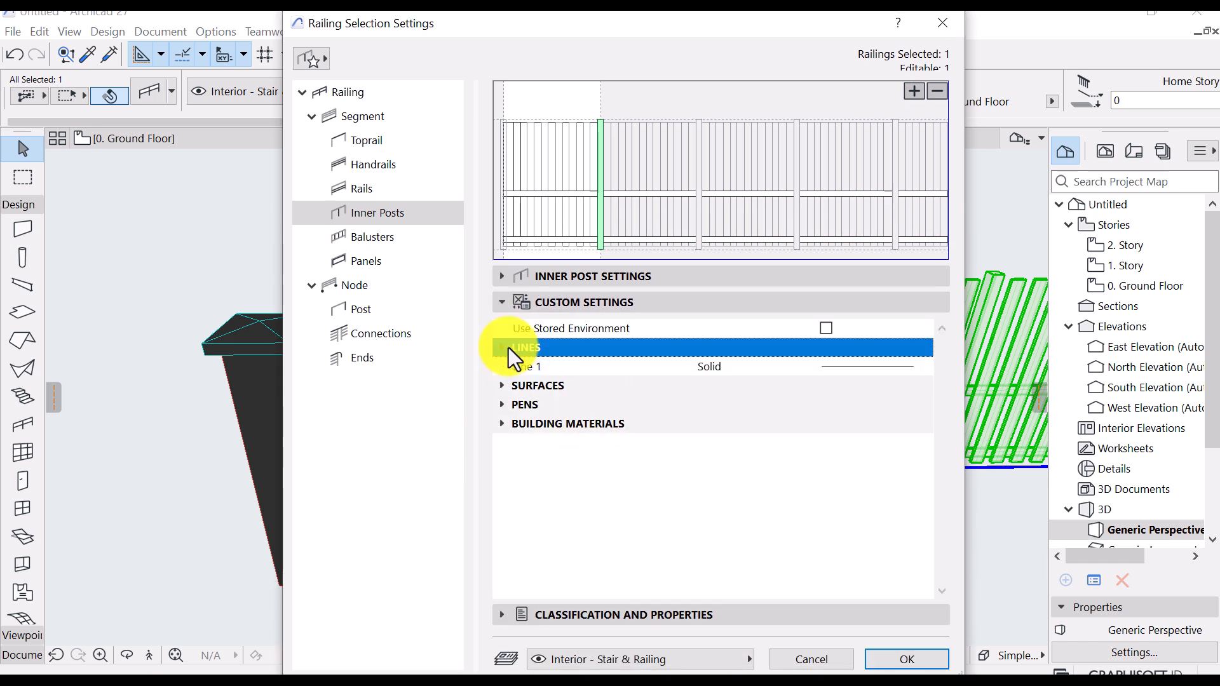
{"action": "left_click", "coordinate": [501, 386]}
{"action": "left_click", "coordinate": [501, 386]}
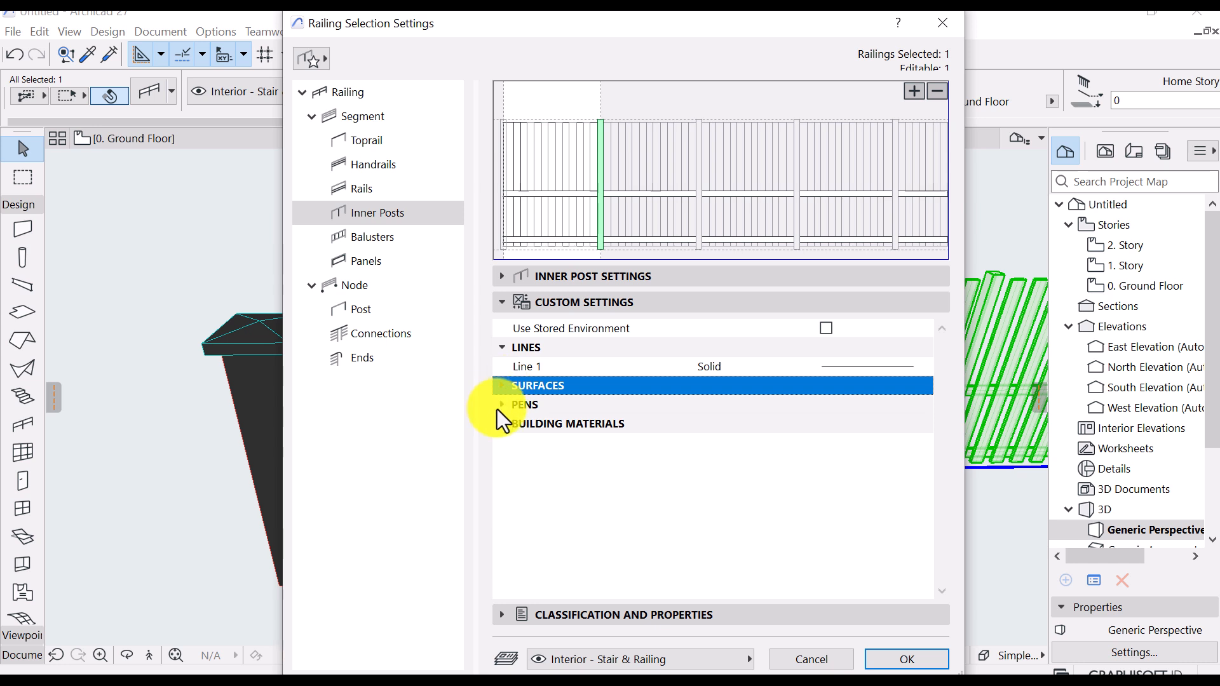
{"action": "left_click", "coordinate": [502, 405]}
{"action": "left_click", "coordinate": [902, 444]}
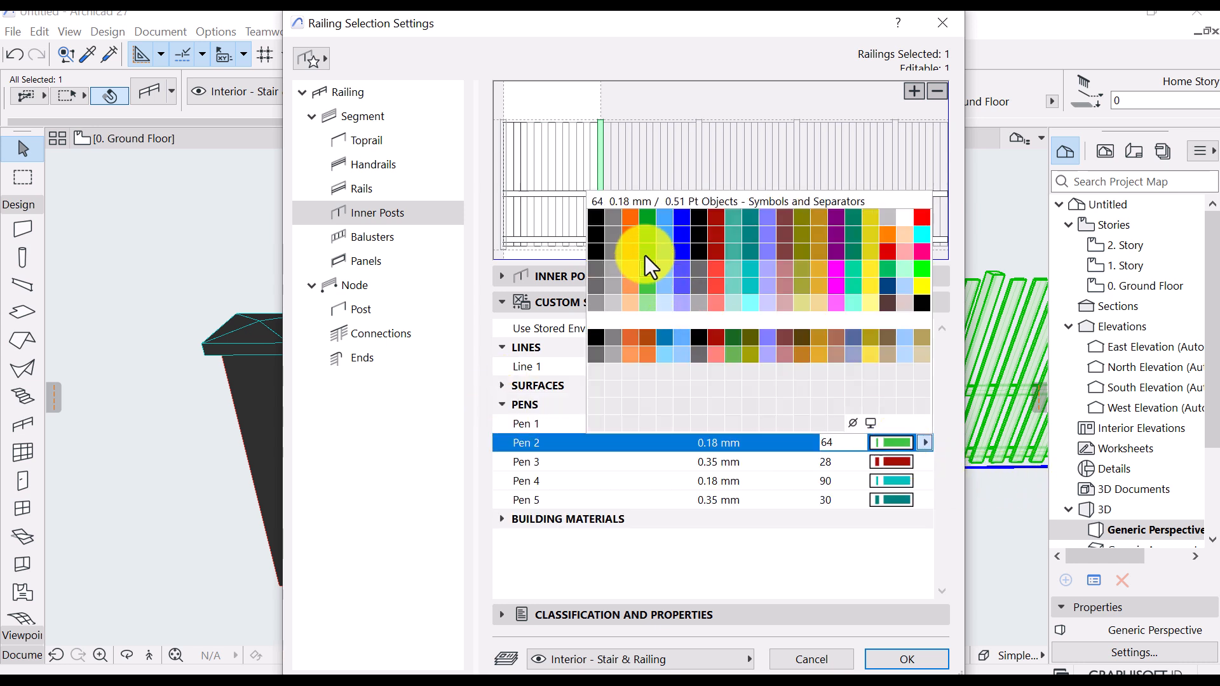
{"action": "left_click", "coordinate": [596, 251]}
Set Pens 3, 4 and 5 of the Column A inner post to pen 41 and apply the railing settings
{"action": "left_click", "coordinate": [904, 462]}
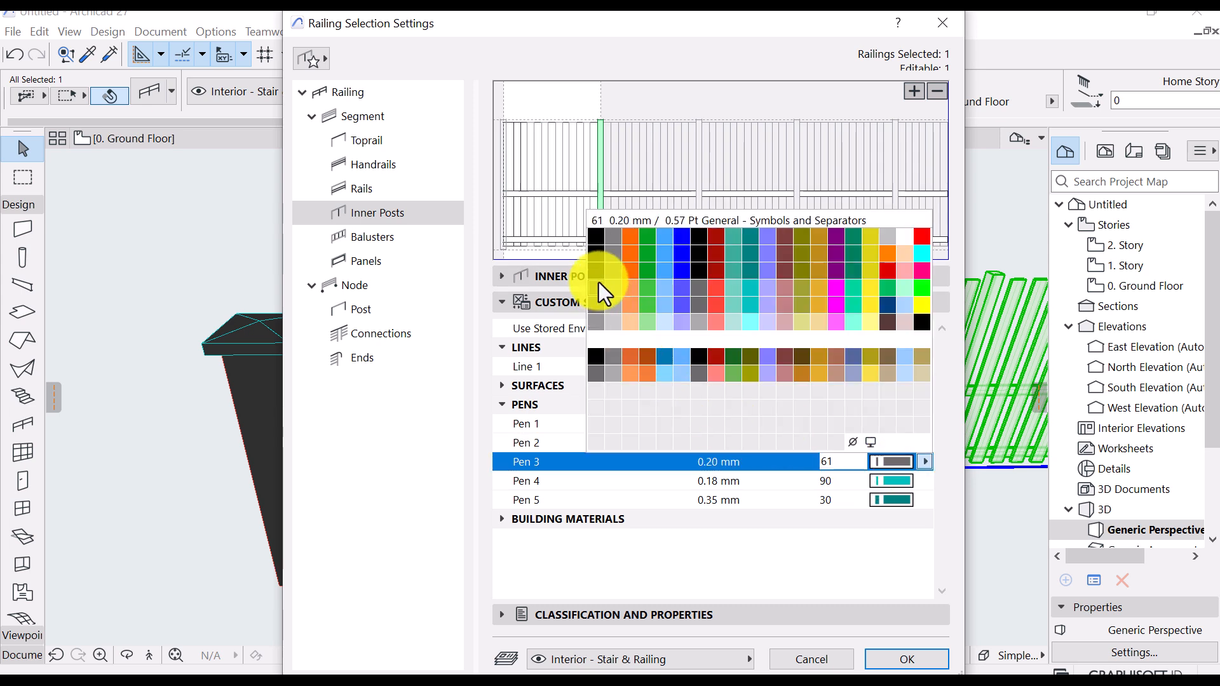
{"action": "left_click", "coordinate": [597, 254]}
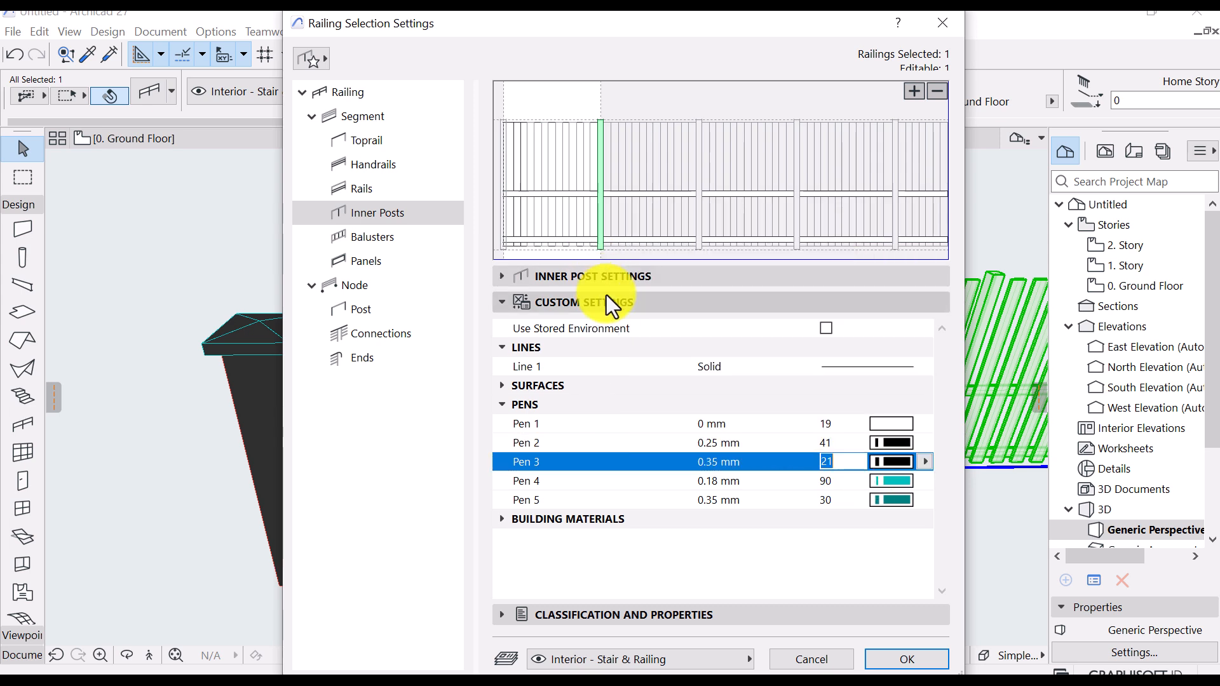
{"action": "left_click", "coordinate": [897, 481]}
{"action": "left_click", "coordinate": [885, 506]}
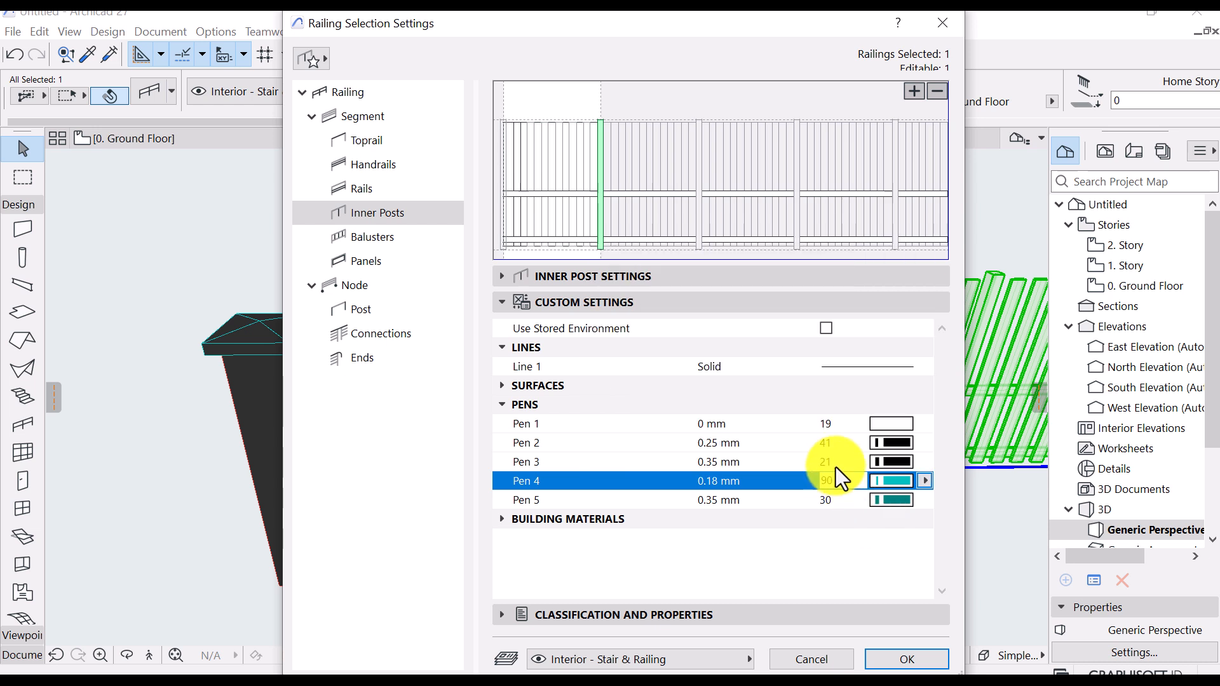
{"action": "left_click", "coordinate": [832, 462]}
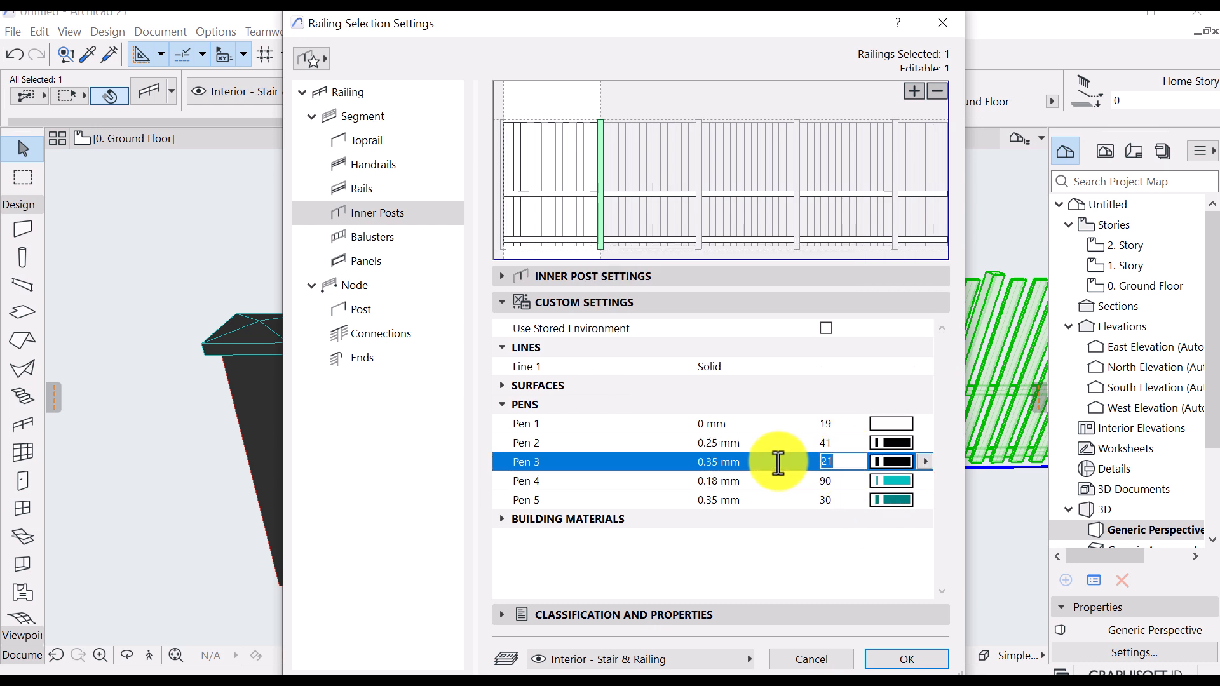
{"action": "left_click", "coordinate": [830, 481]}
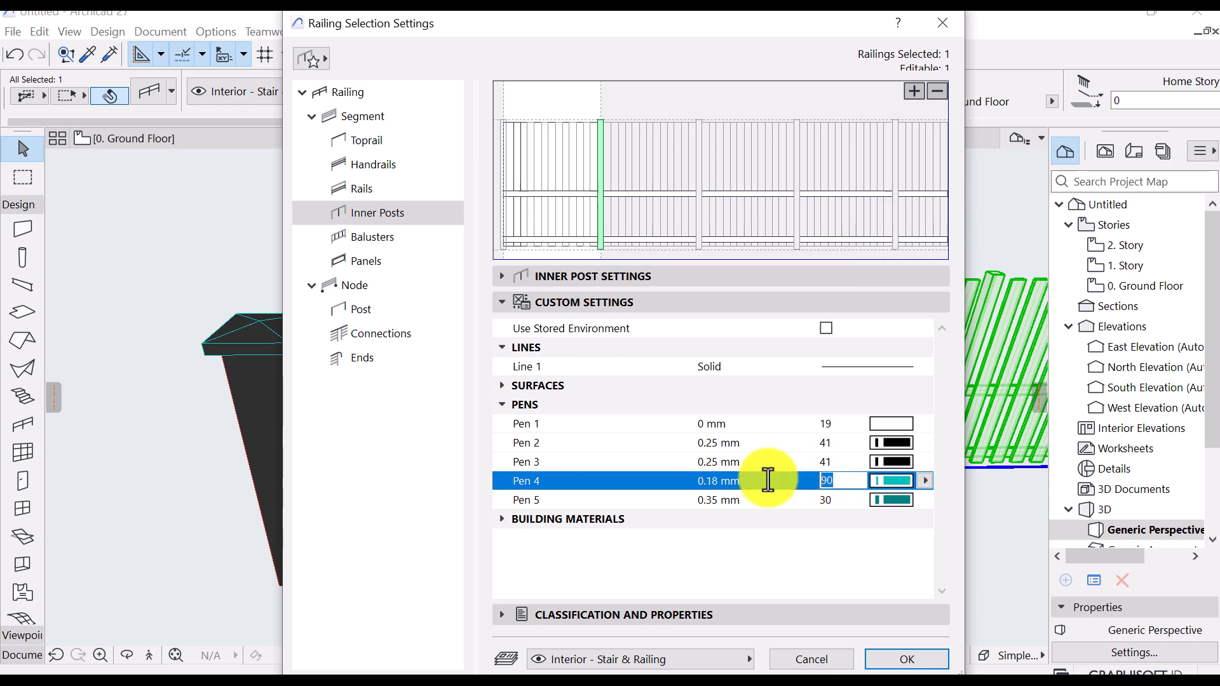
{"action": "type", "text": "41"}
{"action": "left_click", "coordinate": [835, 500]}
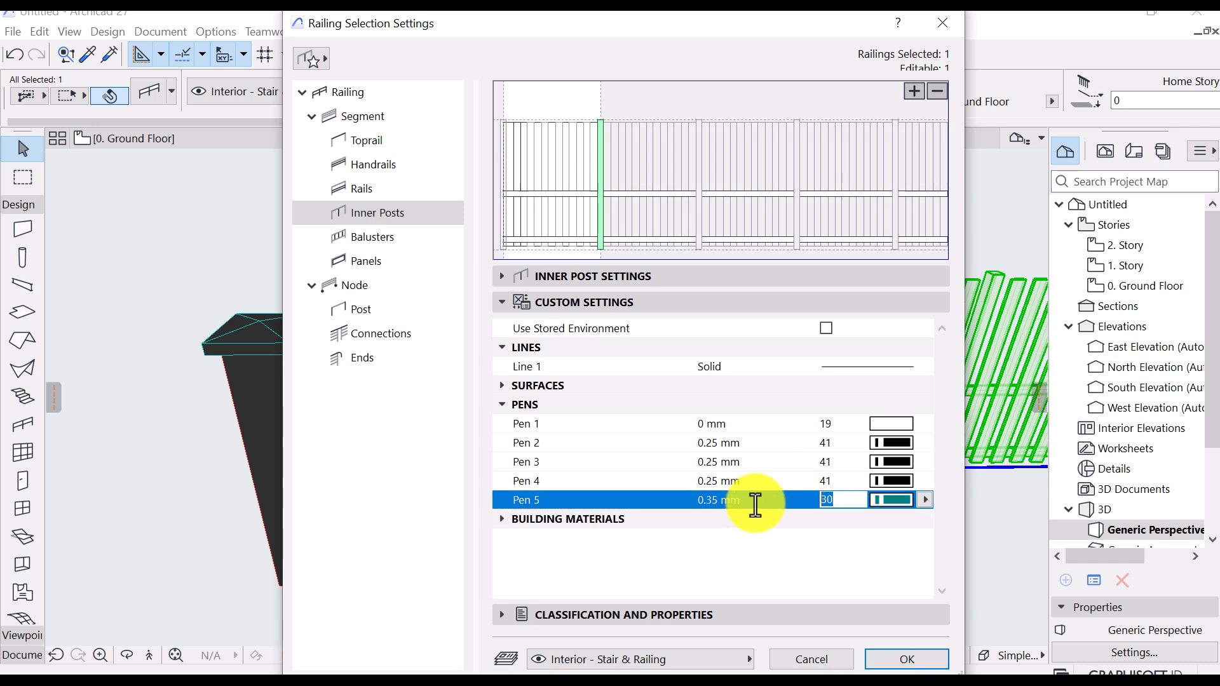
{"action": "type", "text": "41"}
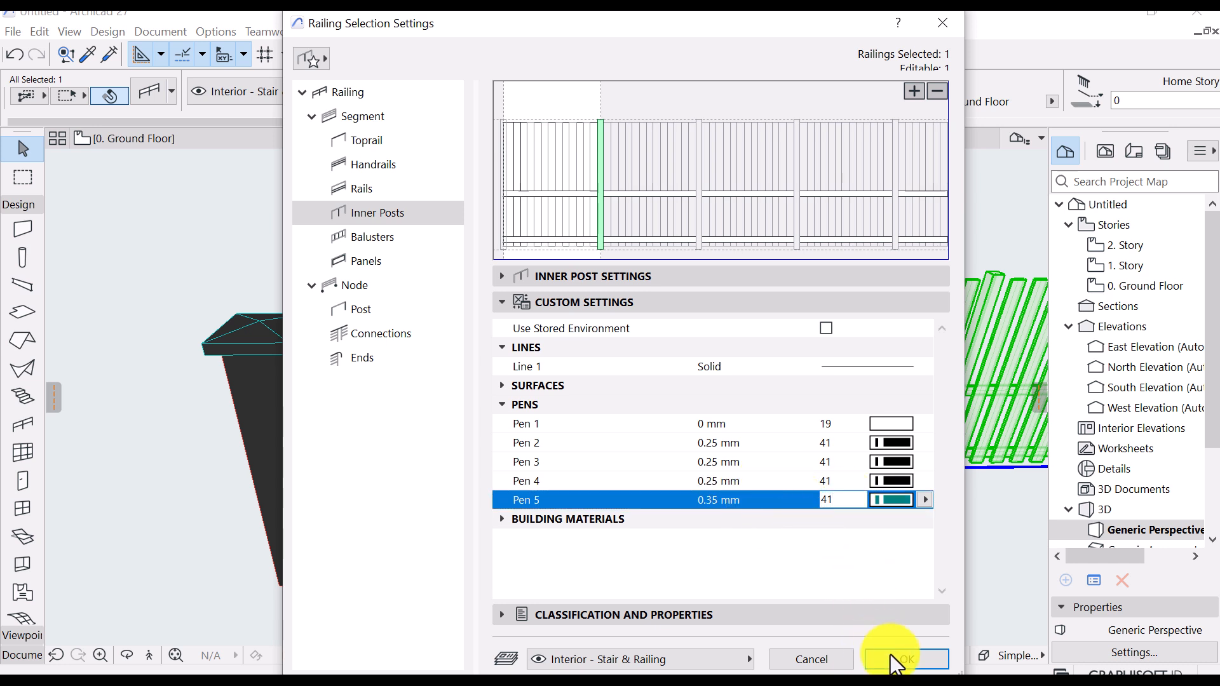
{"action": "left_click", "coordinate": [534, 518]}
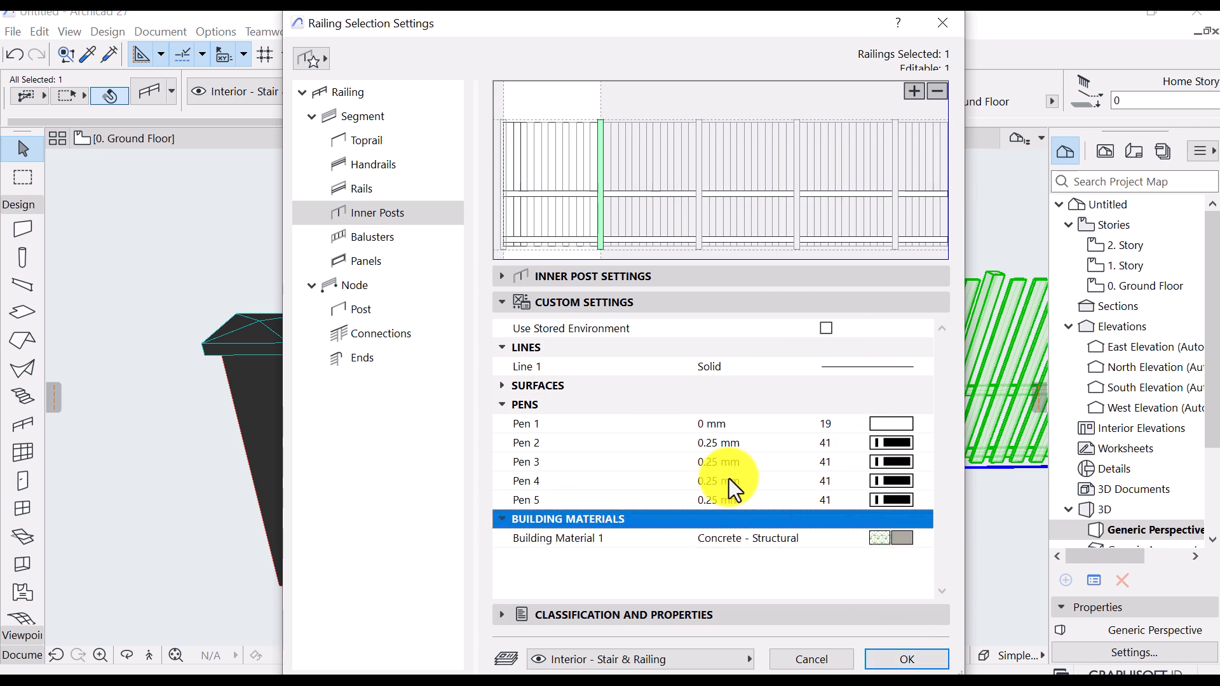
{"action": "left_click", "coordinate": [899, 652]}
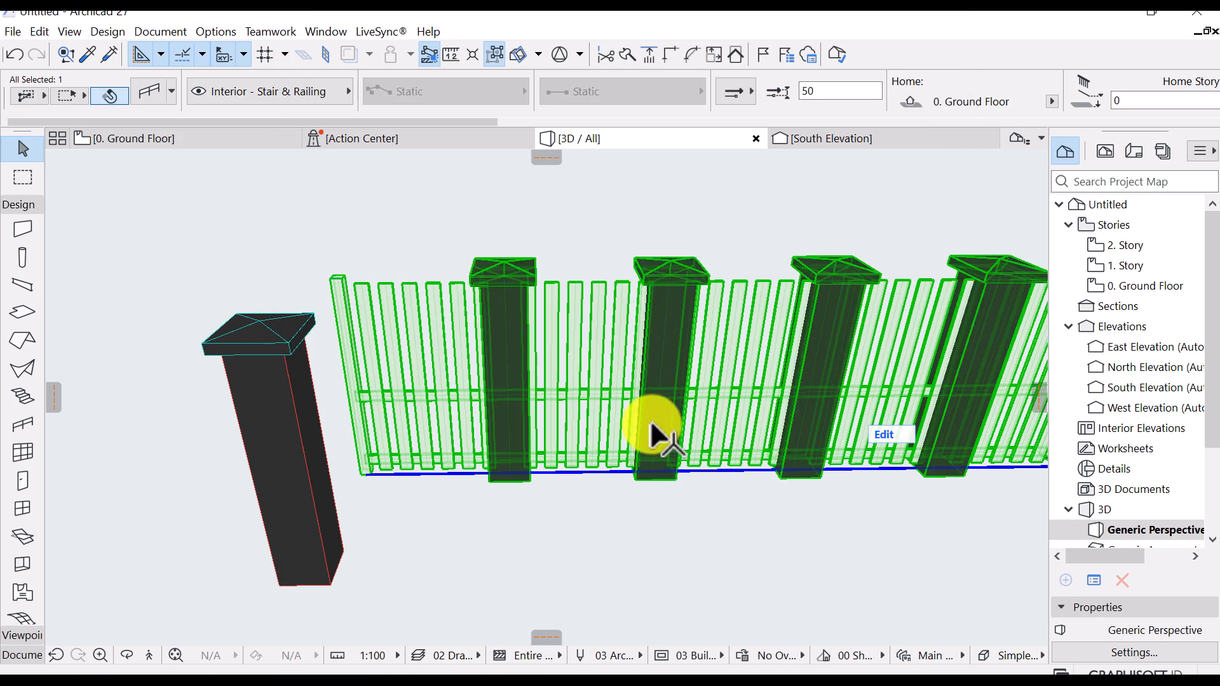
Try stretching the fence railing's far end along its baseline in the 3D view to roughly double its length
{"action": "scroll", "coordinate": [648, 418], "scroll_direction": "down", "scroll_amount": 2}
{"action": "middle_click_drag", "start_coordinate": [649, 417], "coordinate": [323, 431]}
{"action": "scroll", "coordinate": [323, 431], "scroll_direction": "up", "scroll_amount": 1}
{"action": "left_click", "coordinate": [775, 507]}
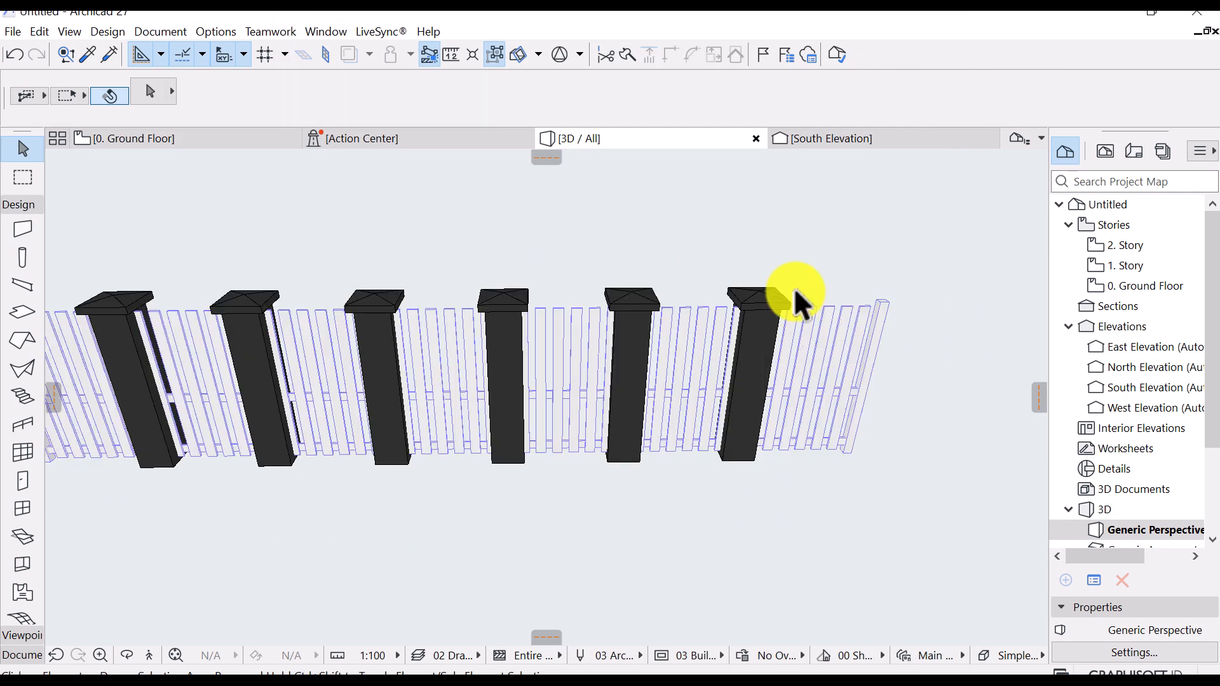
{"action": "middle_click_drag", "start_coordinate": [796, 298], "coordinate": [615, 367], "text": "shift"}
{"action": "left_click", "coordinate": [713, 421]}
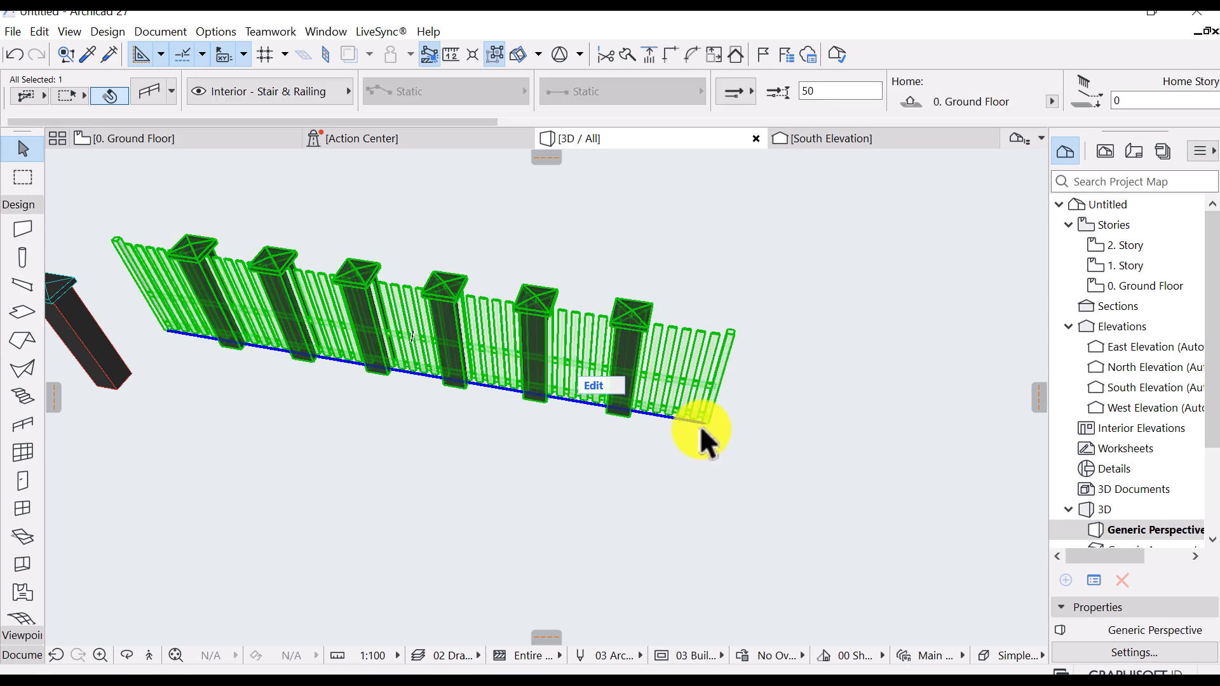
{"action": "left_click", "coordinate": [703, 418]}
{"action": "scroll", "coordinate": [629, 410], "scroll_direction": "down", "scroll_amount": 3}
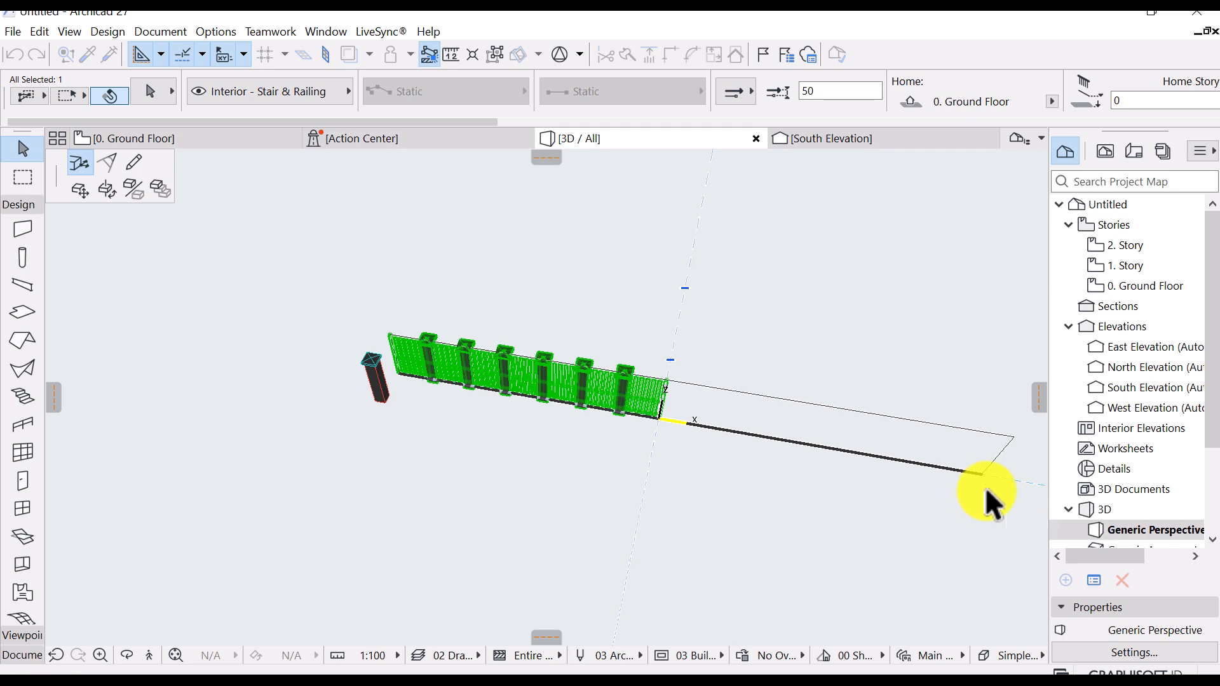
{"action": "left_click", "coordinate": [985, 487]}
{"action": "scroll", "coordinate": [976, 448], "scroll_direction": "up", "scroll_amount": 5}
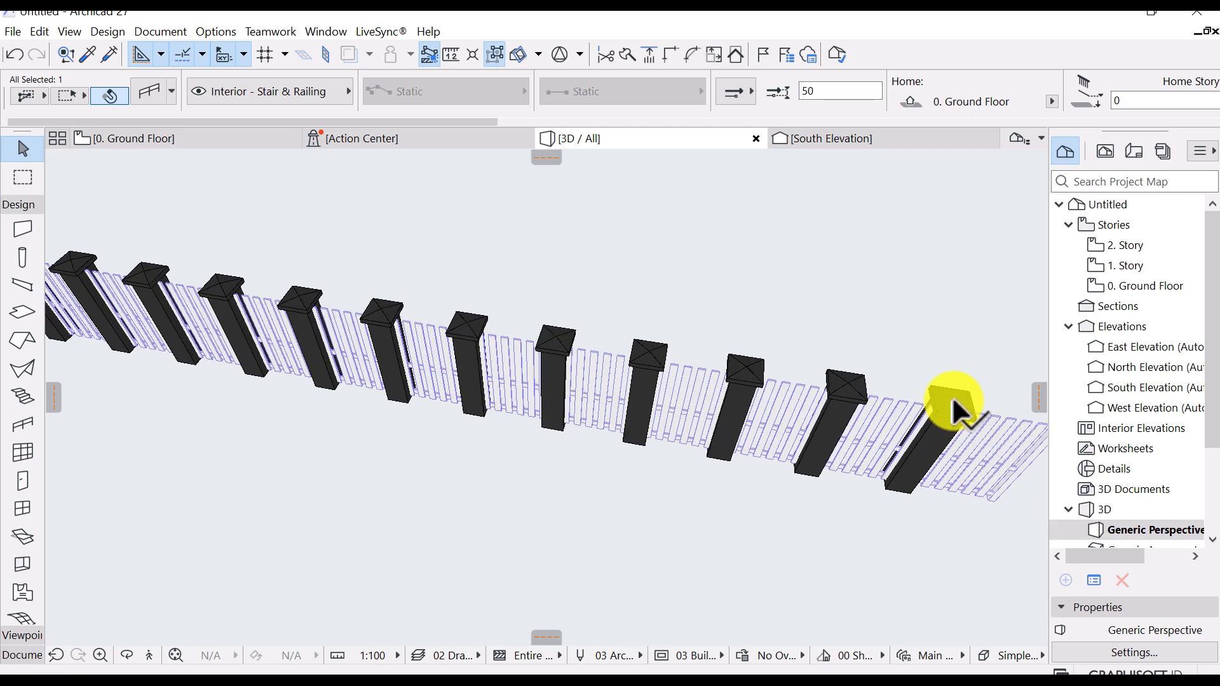
Check the pier repetition along the lengthened fence in 3D and undo the last stretch
{"action": "scroll", "coordinate": [952, 399], "scroll_direction": "up", "scroll_amount": 3}
{"action": "scroll", "coordinate": [953, 399], "scroll_direction": "down", "scroll_amount": 2}
{"action": "middle_click_drag", "start_coordinate": [893, 424], "coordinate": [698, 354]}
{"action": "middle_click_drag", "start_coordinate": [787, 425], "coordinate": [406, 401], "text": "shift"}
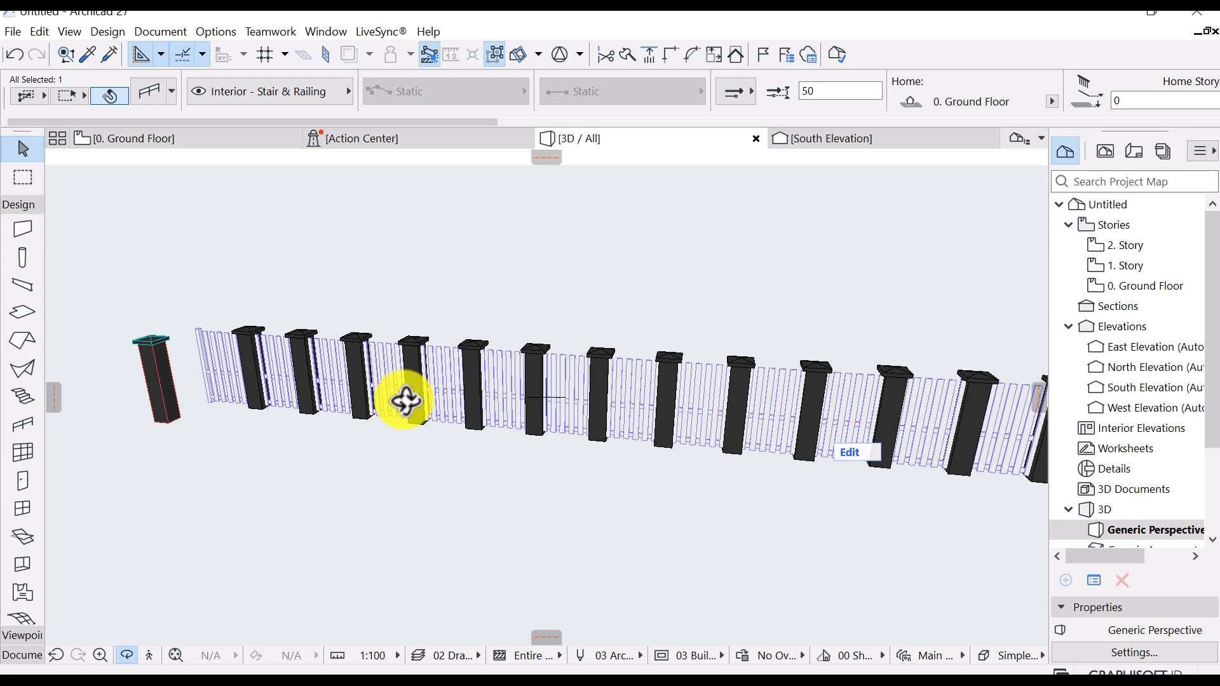
{"action": "key", "text": "ctrl+z"}
Look over the fence piers in 3D, return to the Ground Floor plan and examine the reference photo
{"action": "scroll", "coordinate": [415, 335], "scroll_direction": "up", "scroll_amount": 1}
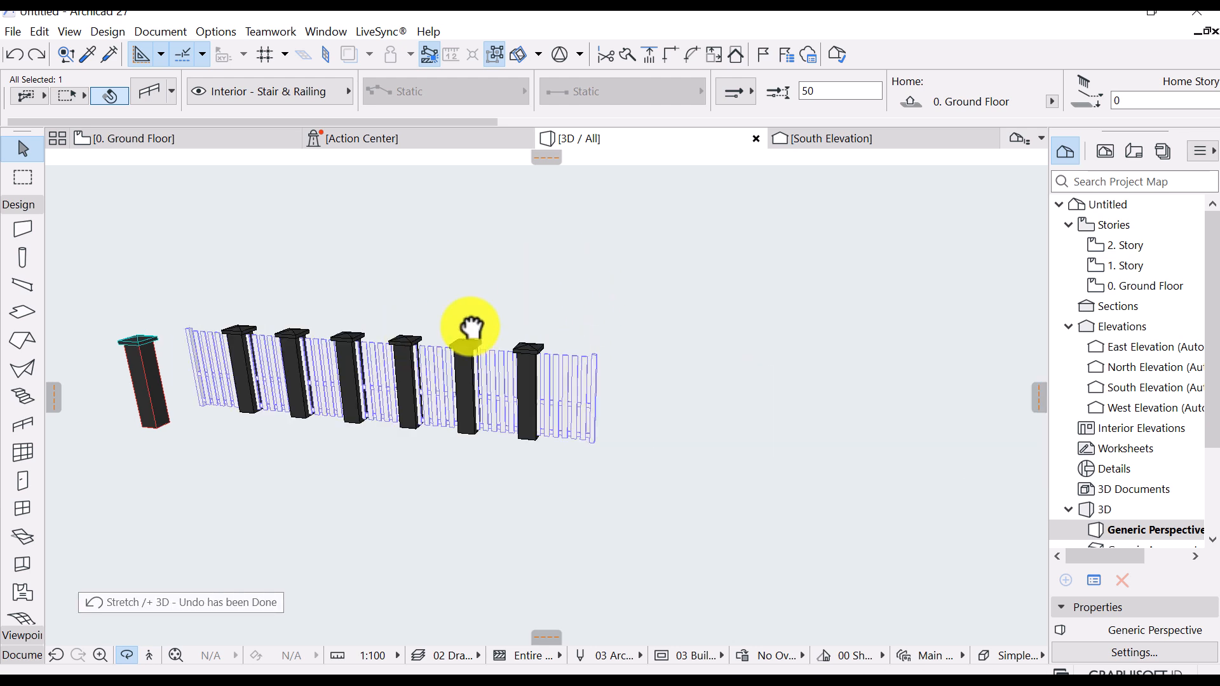
{"action": "scroll", "coordinate": [131, 333], "scroll_direction": "up", "scroll_amount": 3}
{"action": "middle_click_drag", "start_coordinate": [132, 332], "coordinate": [558, 411], "text": "shift"}
{"action": "left_click", "coordinate": [158, 137]}
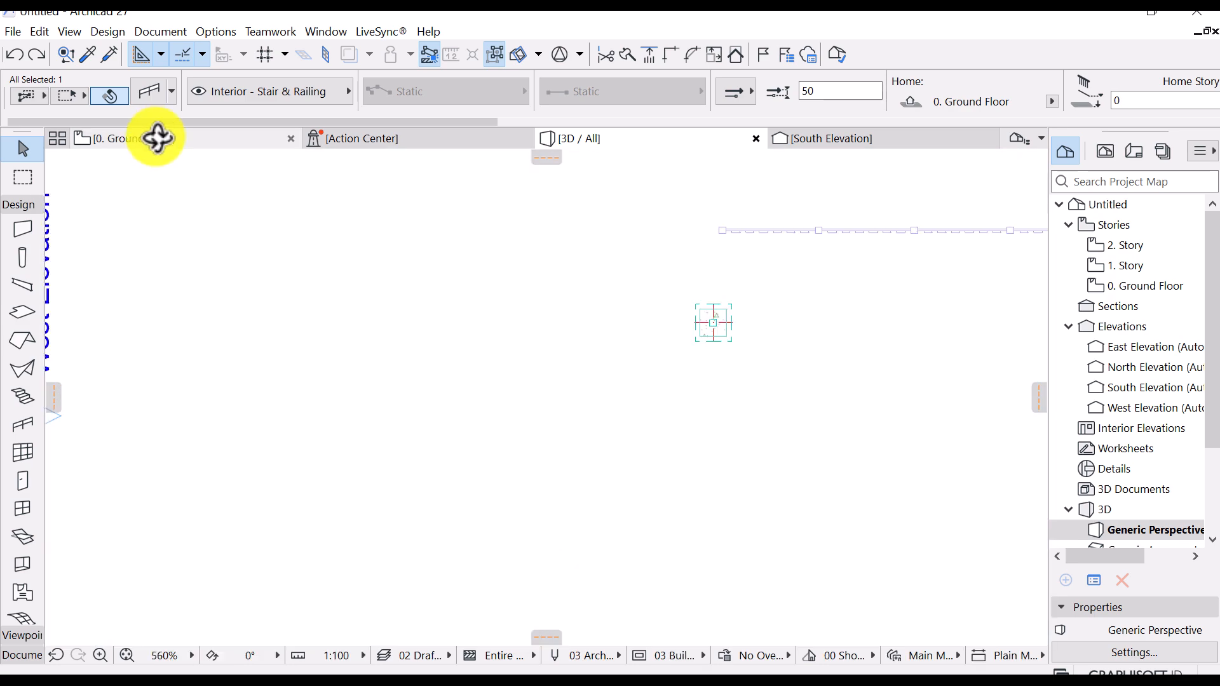
{"action": "scroll", "coordinate": [481, 267], "scroll_direction": "down", "scroll_amount": 1}
{"action": "middle_click_drag", "start_coordinate": [428, 297], "coordinate": [677, 258]}
{"action": "scroll", "coordinate": [553, 305], "scroll_direction": "down", "scroll_amount": 2}
{"action": "middle_click_drag", "start_coordinate": [295, 332], "coordinate": [374, 294]}
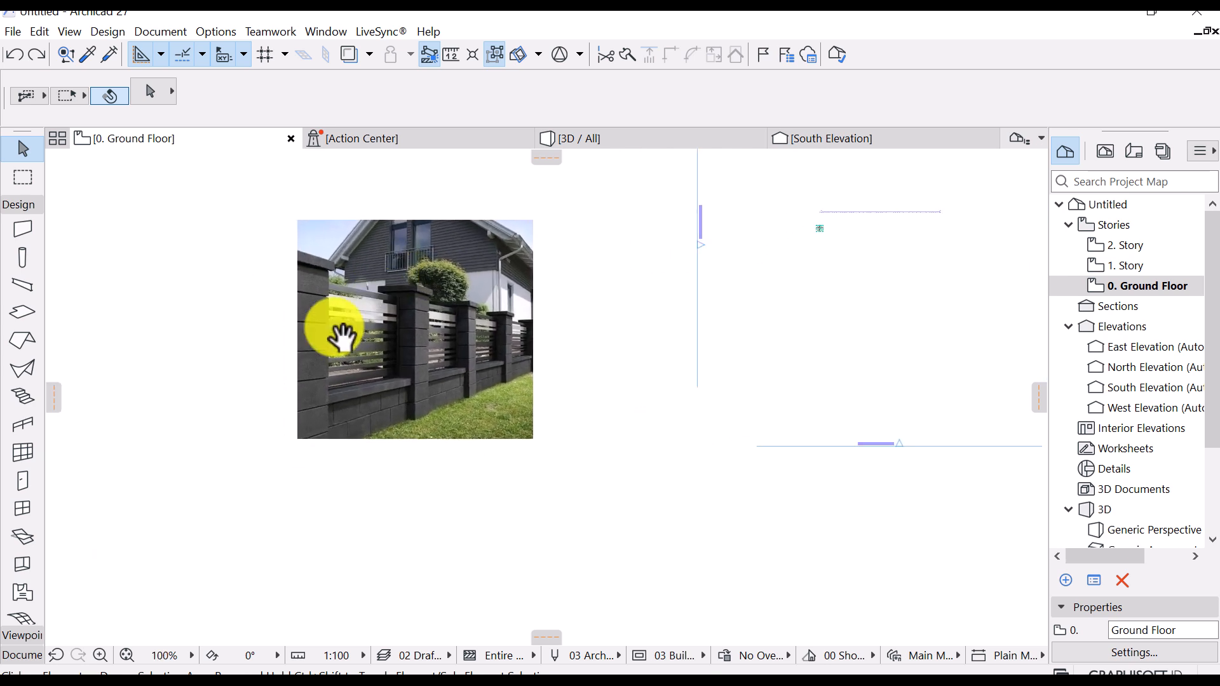
Examine the low wall between the piers in the reference photo and the fence railing on the Ground Floor plan
{"action": "scroll", "coordinate": [343, 329], "scroll_direction": "up", "scroll_amount": 2}
{"action": "middle_click_drag", "start_coordinate": [304, 498], "coordinate": [317, 503]}
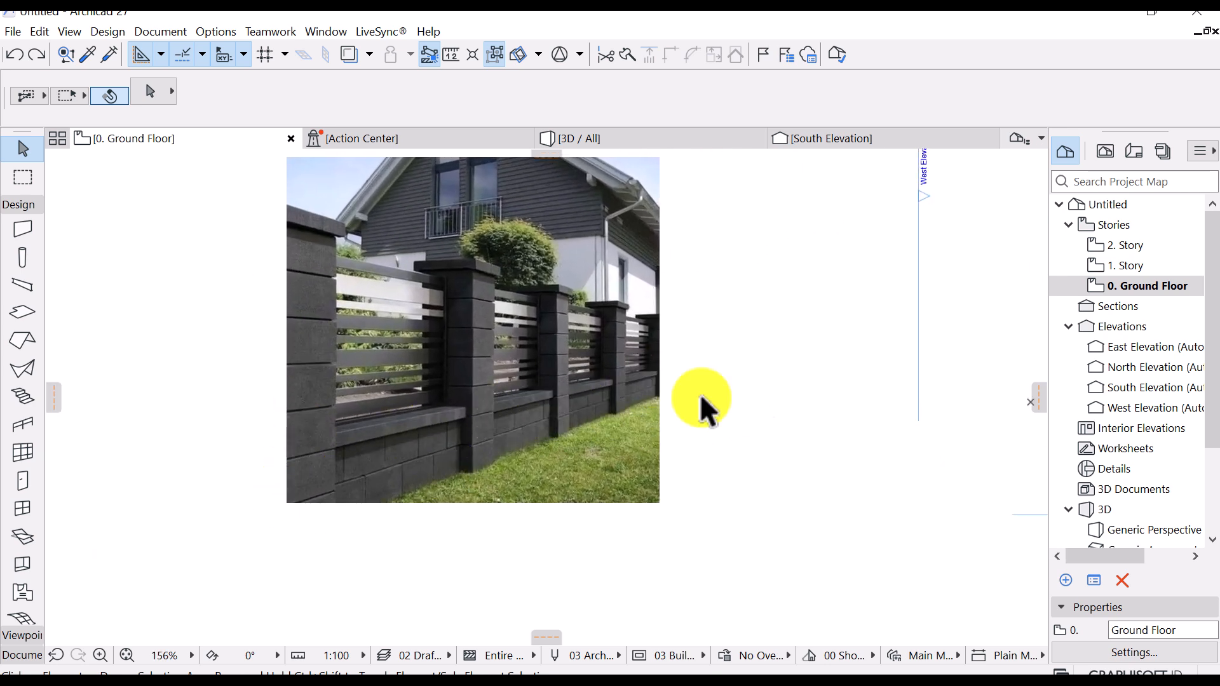
{"action": "scroll", "coordinate": [610, 406], "scroll_direction": "down", "scroll_amount": 2}
{"action": "middle_click_drag", "start_coordinate": [630, 405], "coordinate": [506, 422]}
{"action": "middle_click_drag", "start_coordinate": [915, 270], "coordinate": [715, 343]}
{"action": "scroll", "coordinate": [686, 292], "scroll_direction": "up", "scroll_amount": 4}
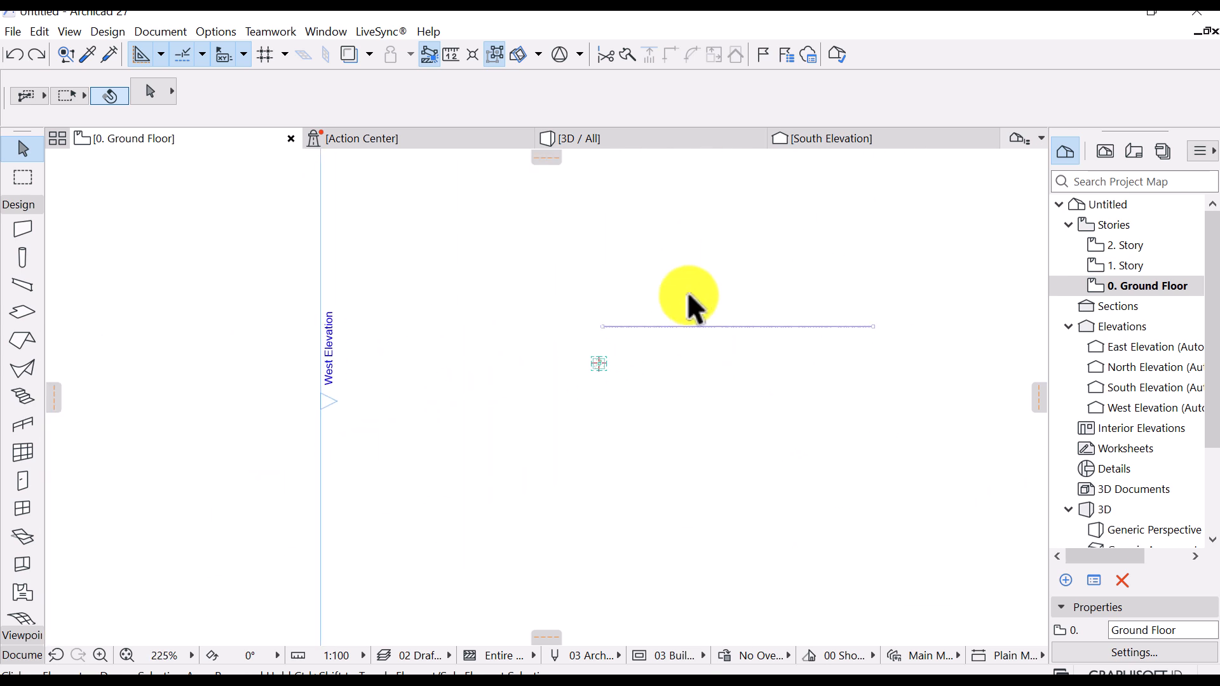
{"action": "scroll", "coordinate": [689, 295], "scroll_direction": "down", "scroll_amount": 4}
{"action": "scroll", "coordinate": [210, 464], "scroll_direction": "up", "scroll_amount": 1}
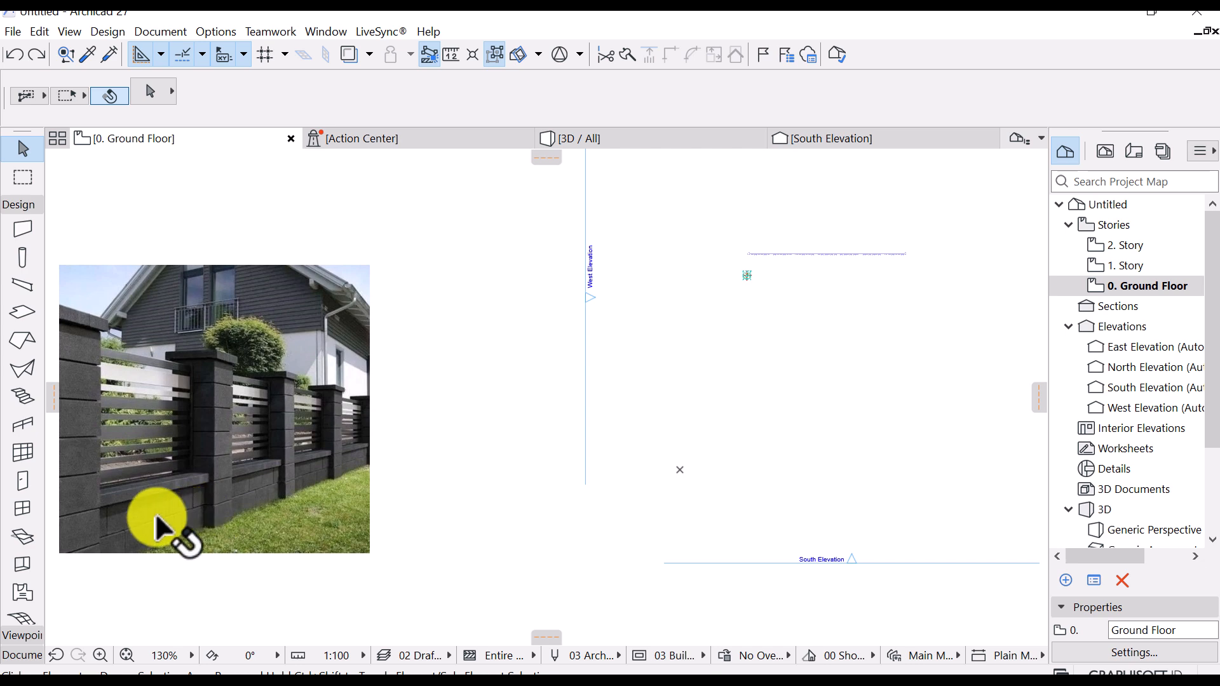
{"action": "scroll", "coordinate": [157, 527], "scroll_direction": "up", "scroll_amount": 1}
{"action": "scroll", "coordinate": [601, 314], "scroll_direction": "up", "scroll_amount": 7}
Select the fence railing, open its settings from the 3D view and review the rail types offered for the lowest rail
{"action": "left_click", "coordinate": [513, 372]}
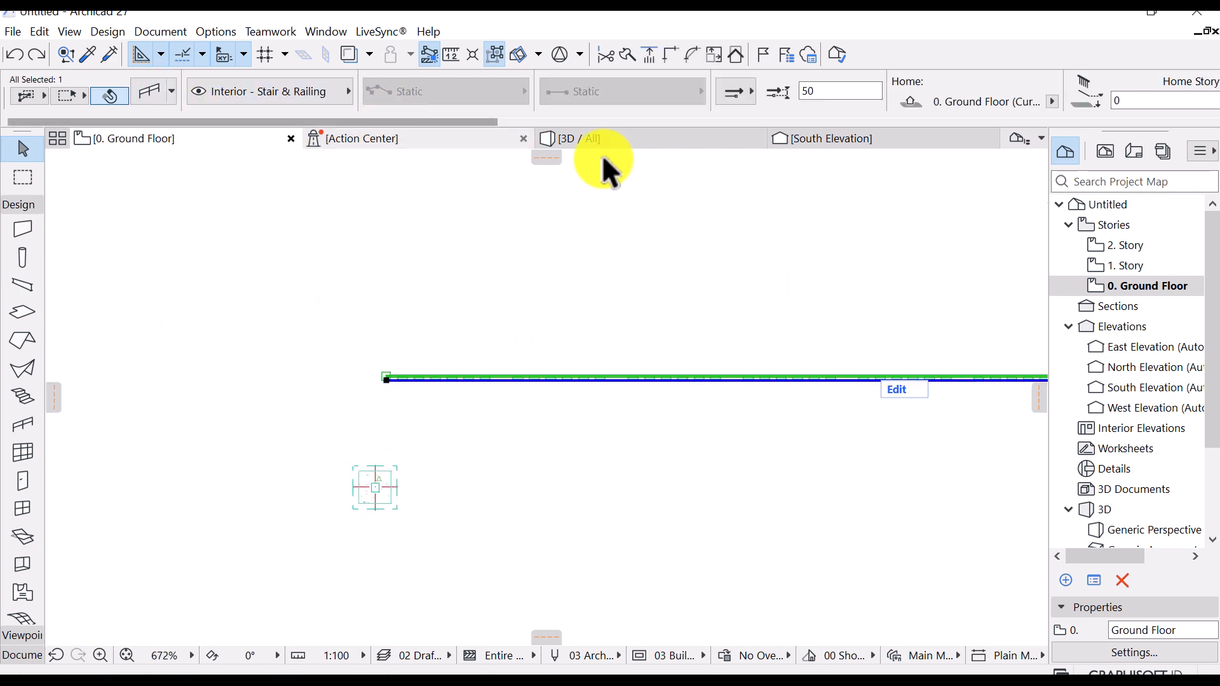
{"action": "left_click", "coordinate": [590, 141]}
{"action": "scroll", "coordinate": [269, 366], "scroll_direction": "up", "scroll_amount": 4}
{"action": "middle_click_drag", "start_coordinate": [493, 350], "coordinate": [554, 245]}
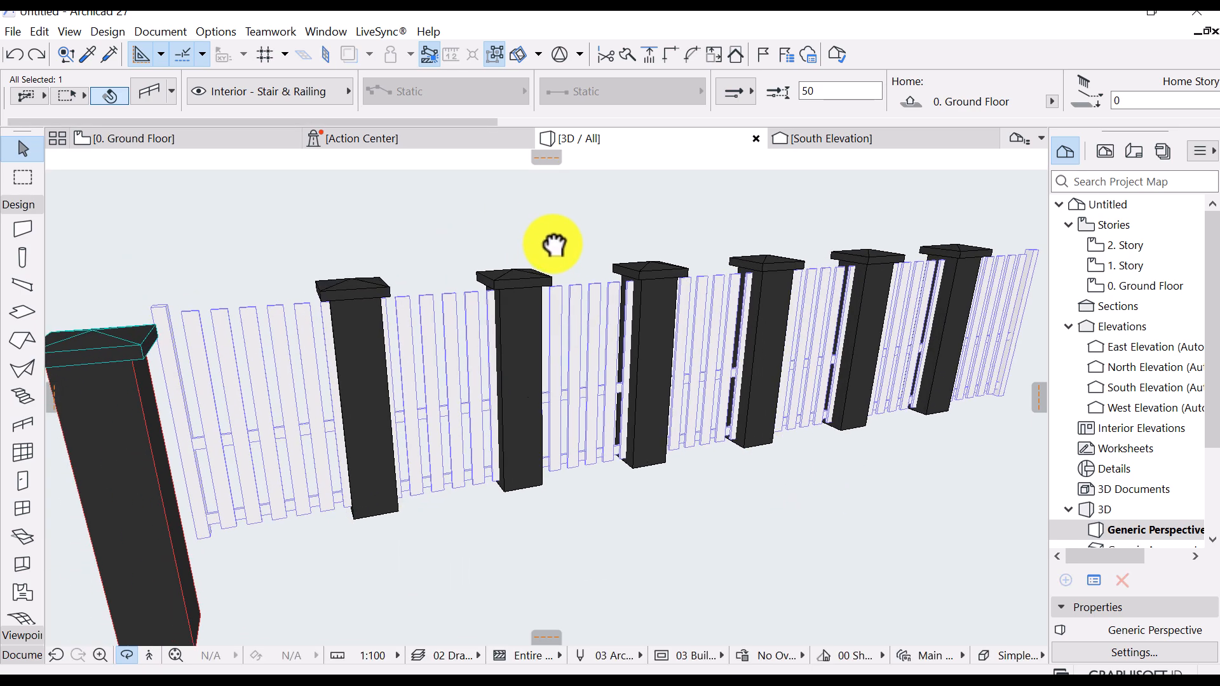
{"action": "middle_click_drag", "start_coordinate": [426, 259], "coordinate": [449, 254]}
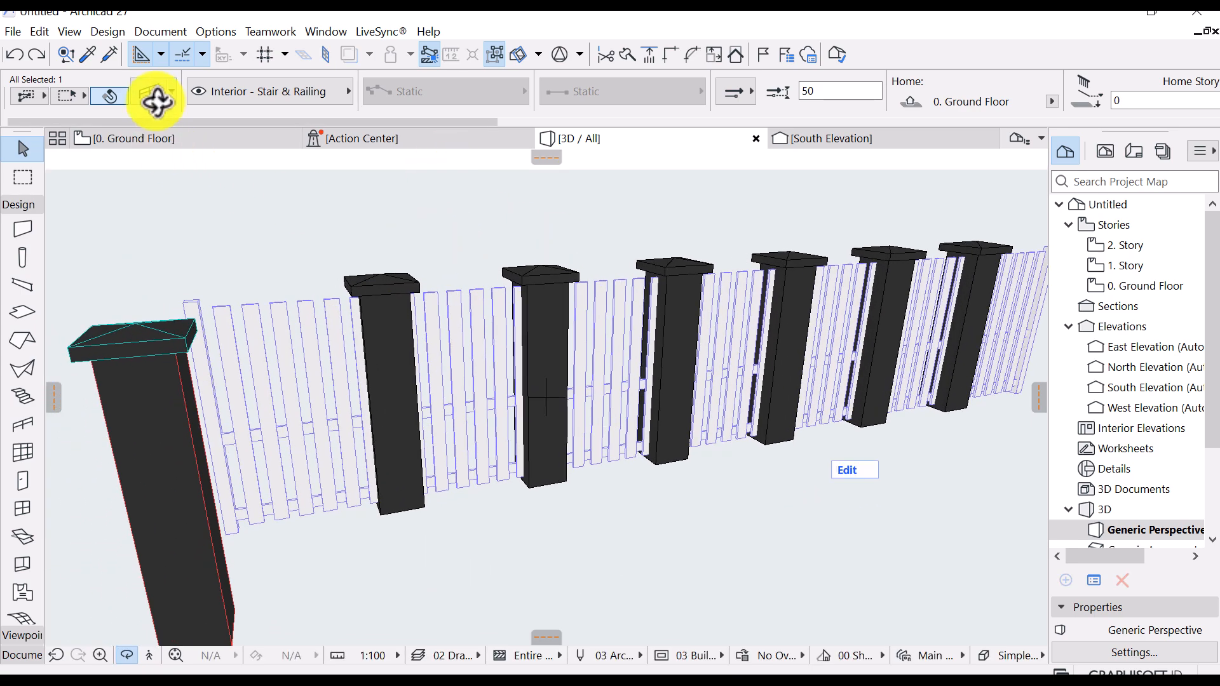
{"action": "left_click", "coordinate": [164, 99]}
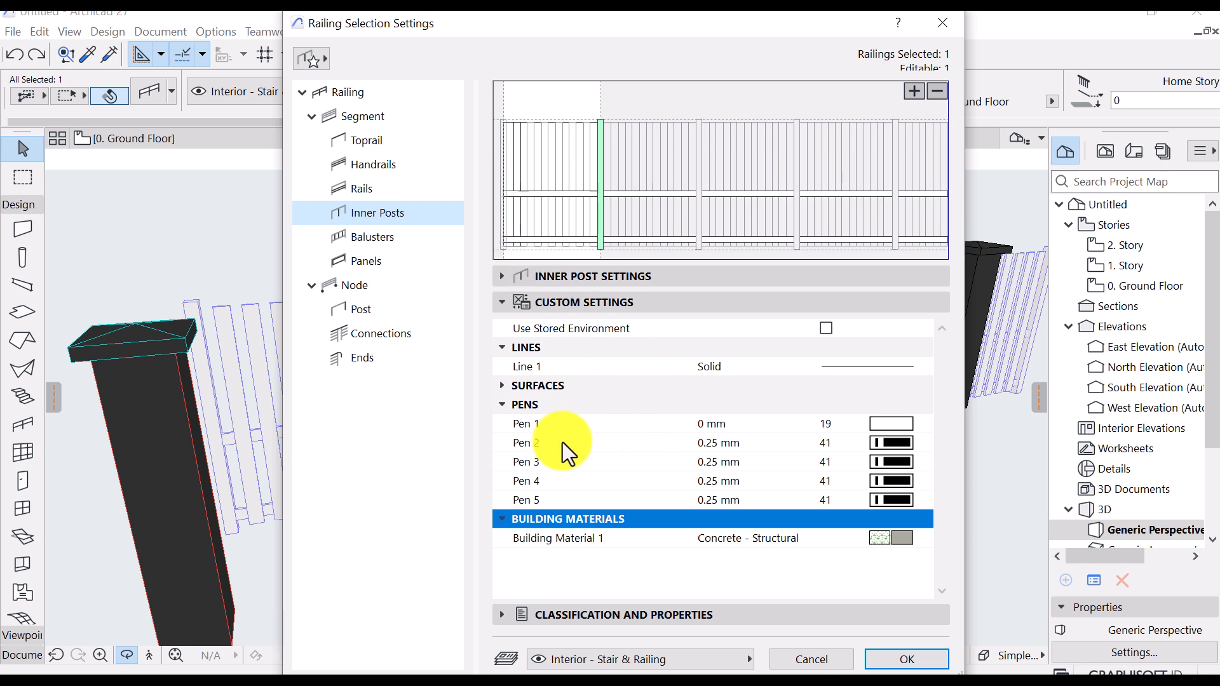
{"action": "left_click", "coordinate": [536, 242]}
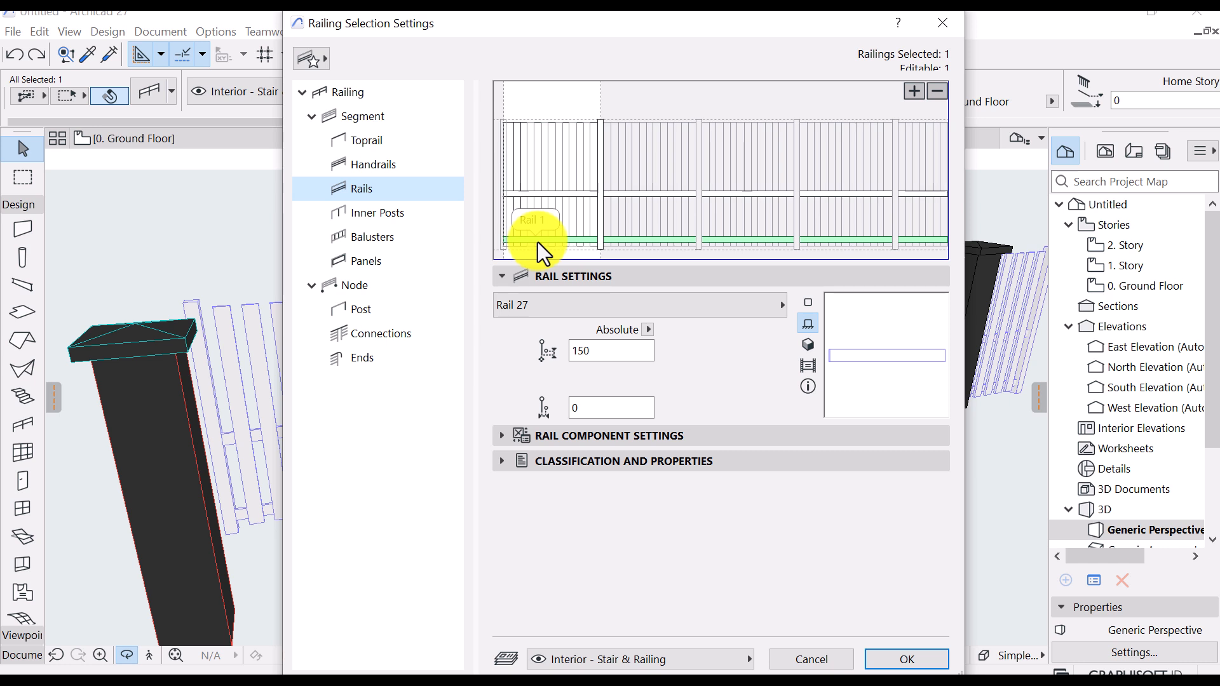
{"action": "left_click", "coordinate": [631, 303]}
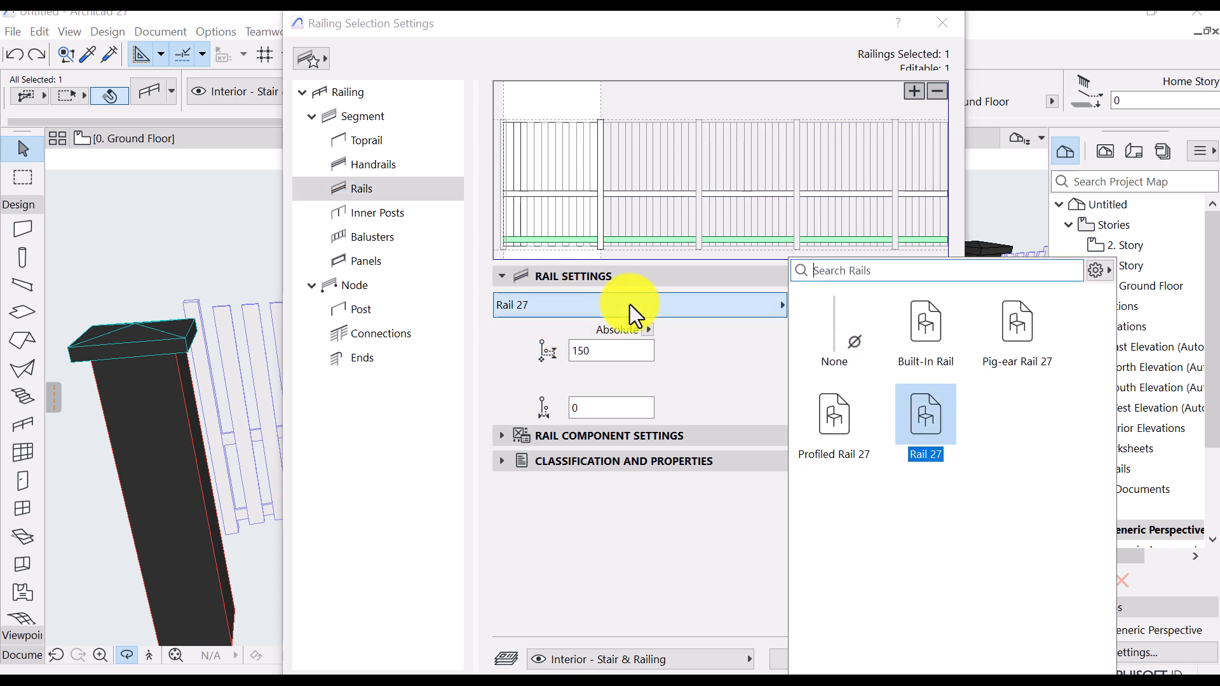
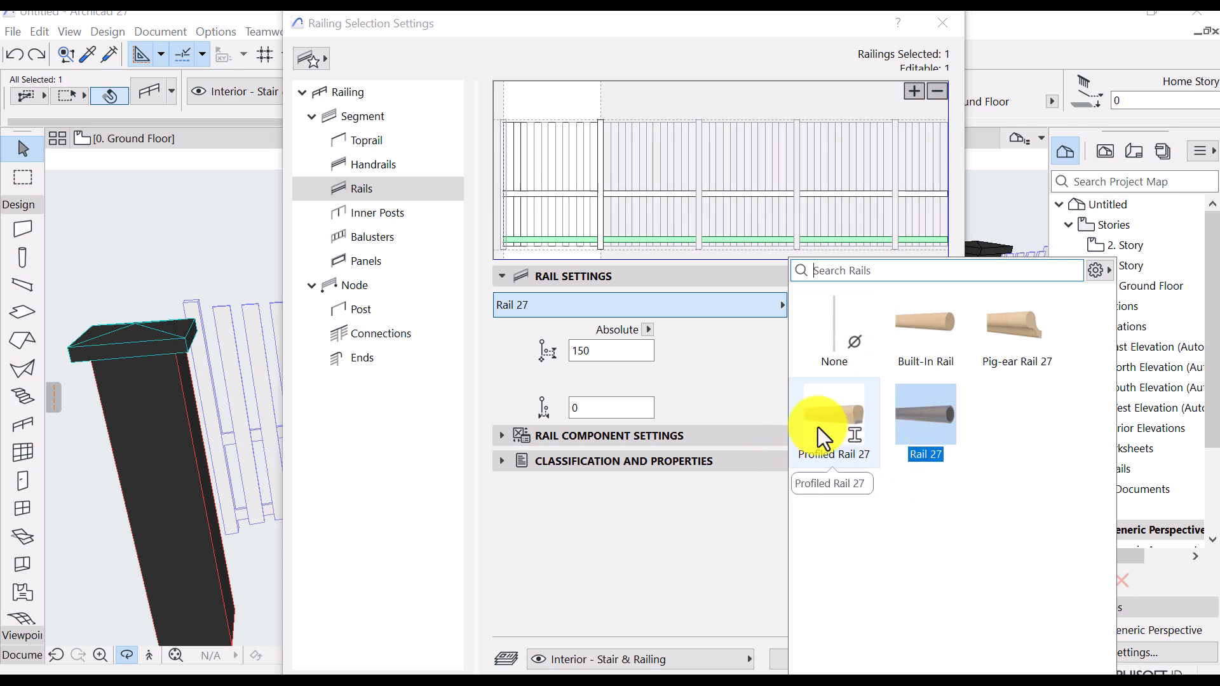
{"action": "left_click", "coordinate": [625, 482]}
{"action": "left_click", "coordinate": [798, 661]}
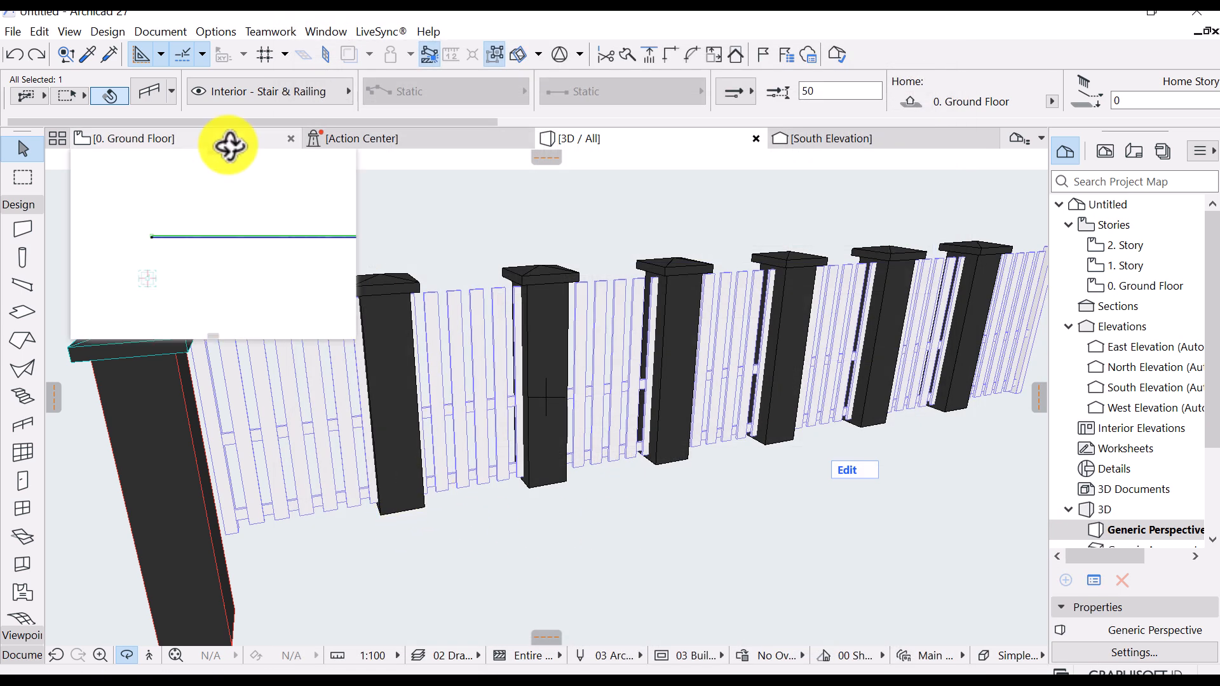
Return to the Ground Floor plan and examine the low base wall in the reference photo
{"action": "left_click", "coordinate": [229, 141]}
{"action": "scroll", "coordinate": [599, 409], "scroll_direction": "down", "scroll_amount": 6}
{"action": "middle_click_drag", "start_coordinate": [538, 366], "coordinate": [788, 224]}
{"action": "scroll", "coordinate": [254, 472], "scroll_direction": "up", "scroll_amount": 1}
{"action": "middle_click_drag", "start_coordinate": [236, 423], "coordinate": [393, 333]}
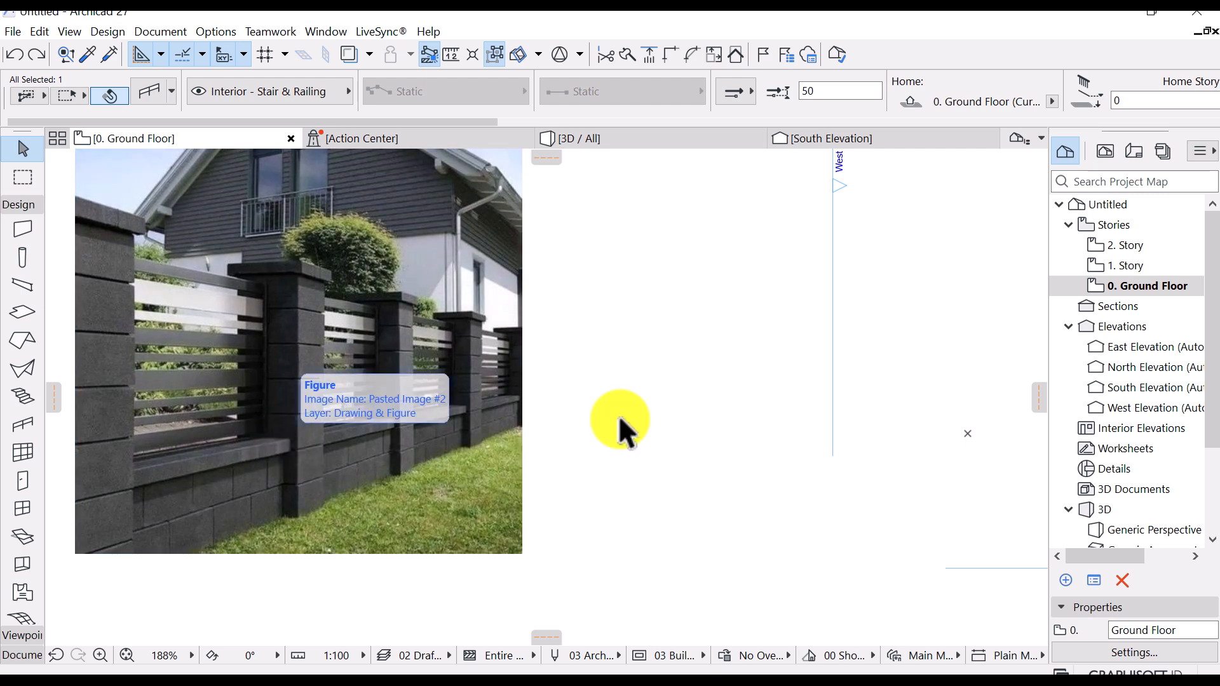
{"action": "scroll", "coordinate": [505, 436], "scroll_direction": "down", "scroll_amount": 6}
{"action": "scroll", "coordinate": [812, 377], "scroll_direction": "up", "scroll_amount": 2}
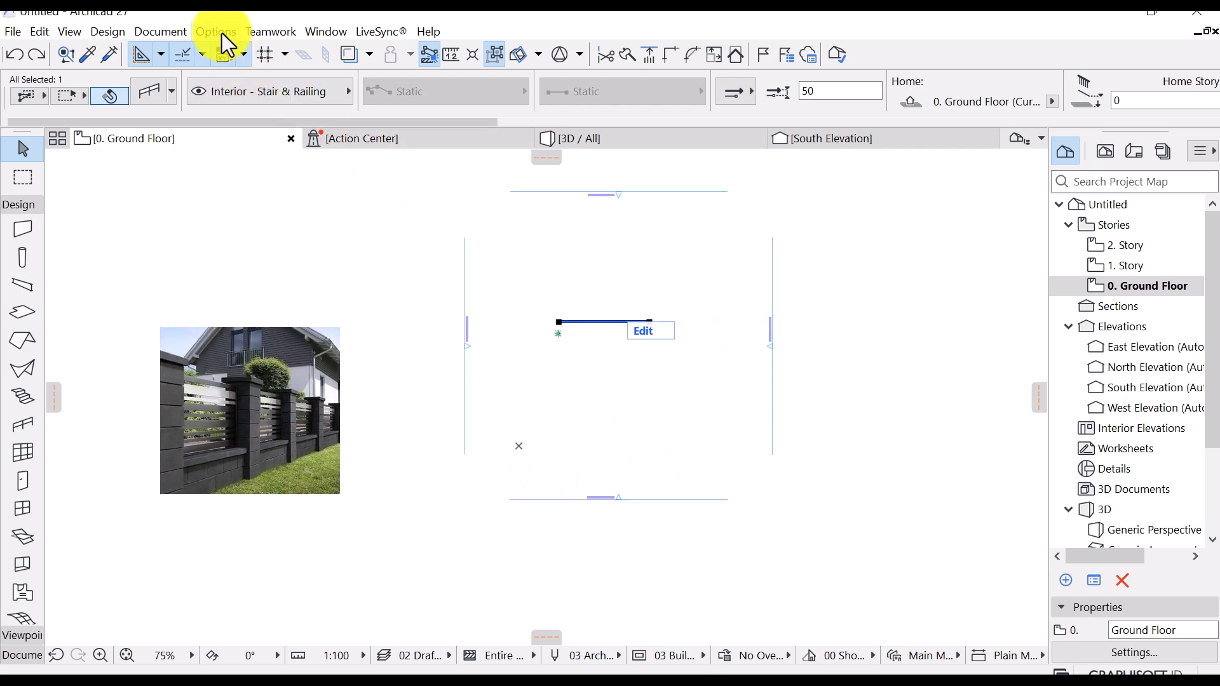
Create a profile named Base Wall as a duplicate of Brick Wall w Concrete Lintel in the Structural Brick folder
{"action": "left_click", "coordinate": [221, 32]}
{"action": "mouse_move", "coordinate": [361, 117]}
{"action": "left_click", "coordinate": [514, 115]}
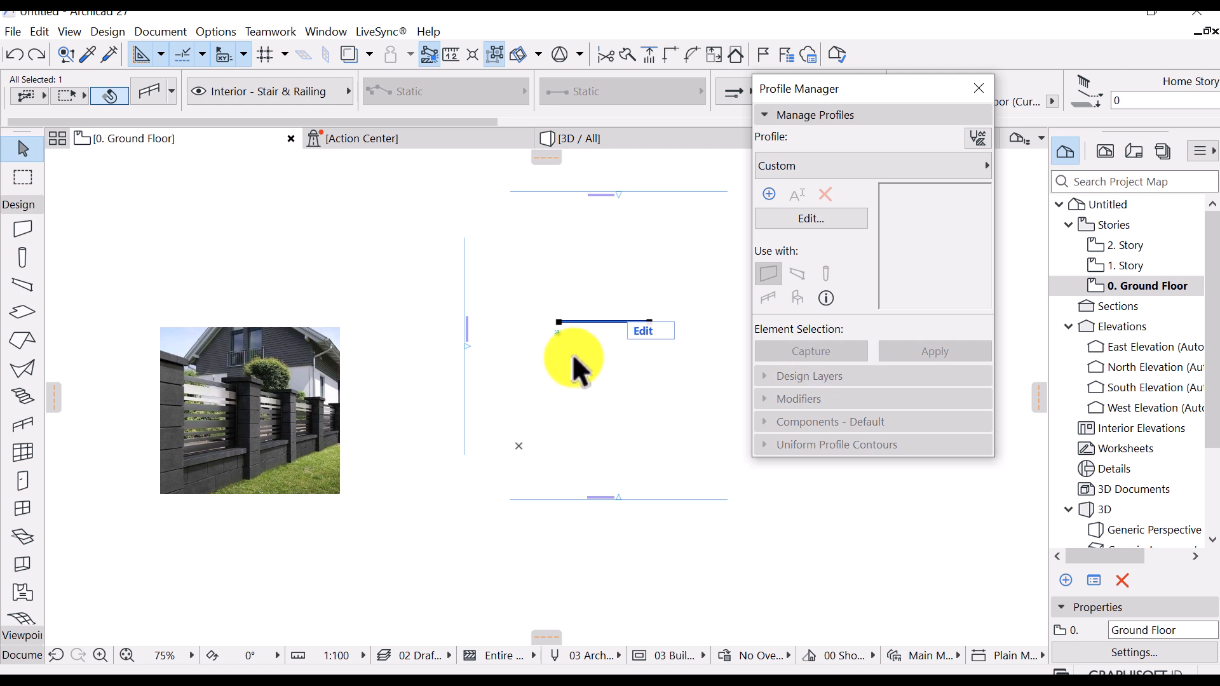
{"action": "left_click", "coordinate": [774, 195]}
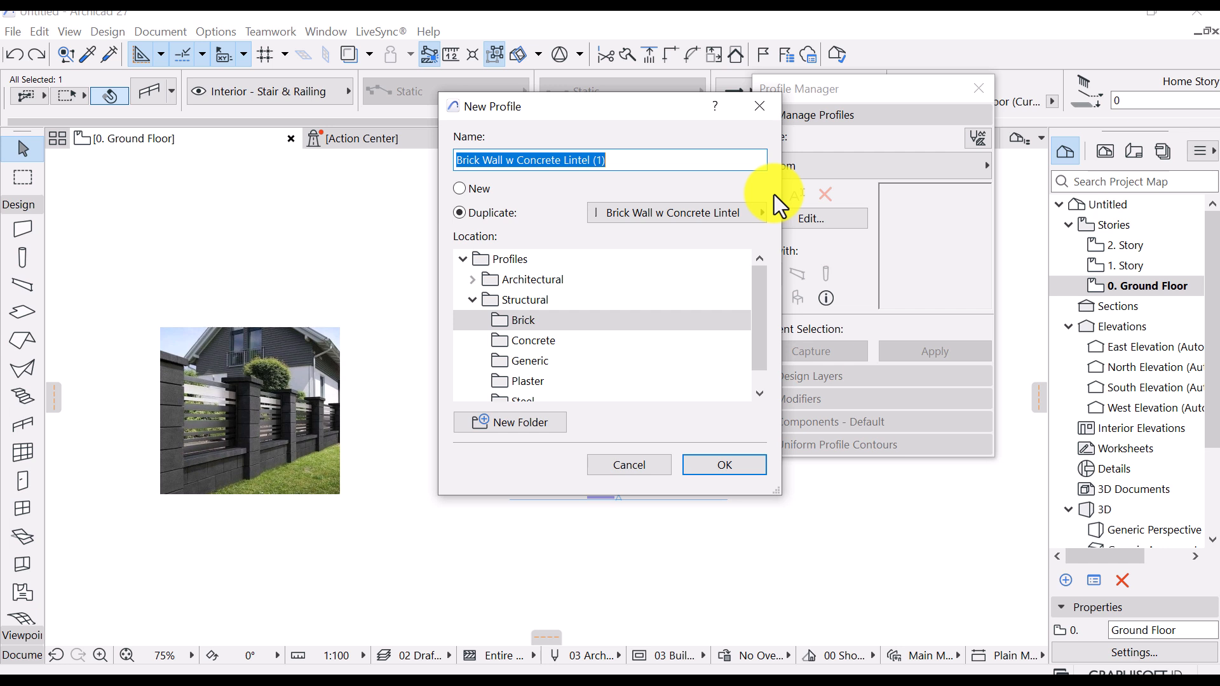
{"action": "type", "text": "Base Wall"}
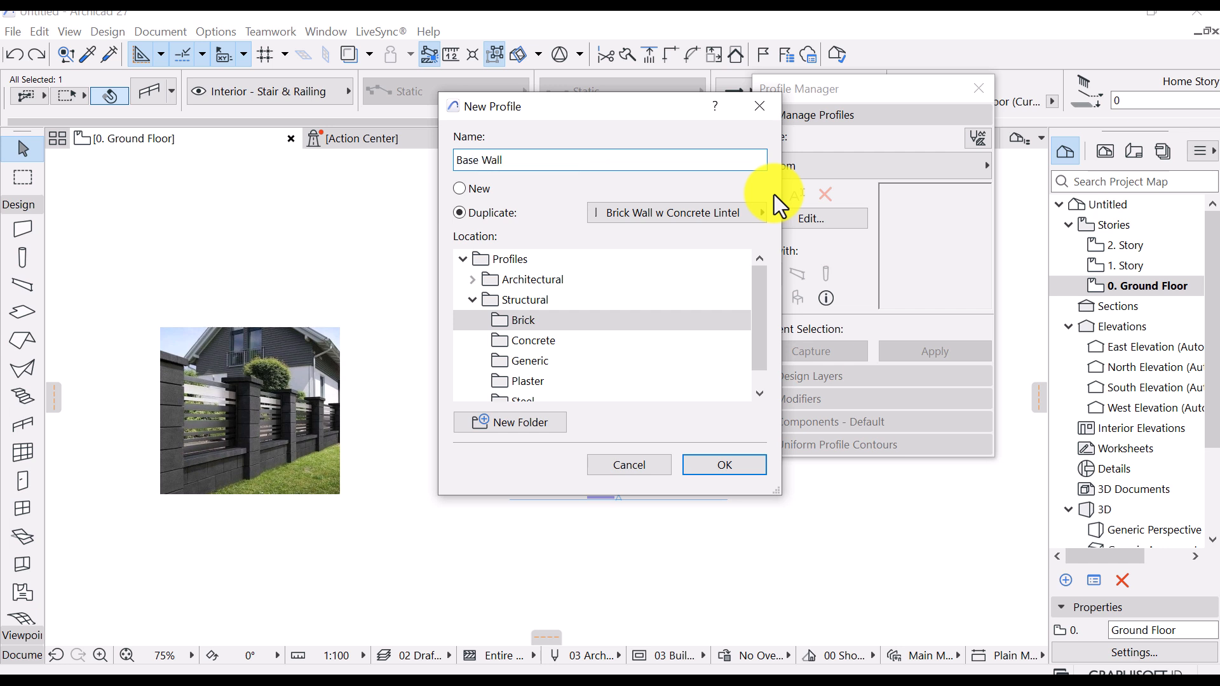
{"action": "left_click", "coordinate": [752, 464]}
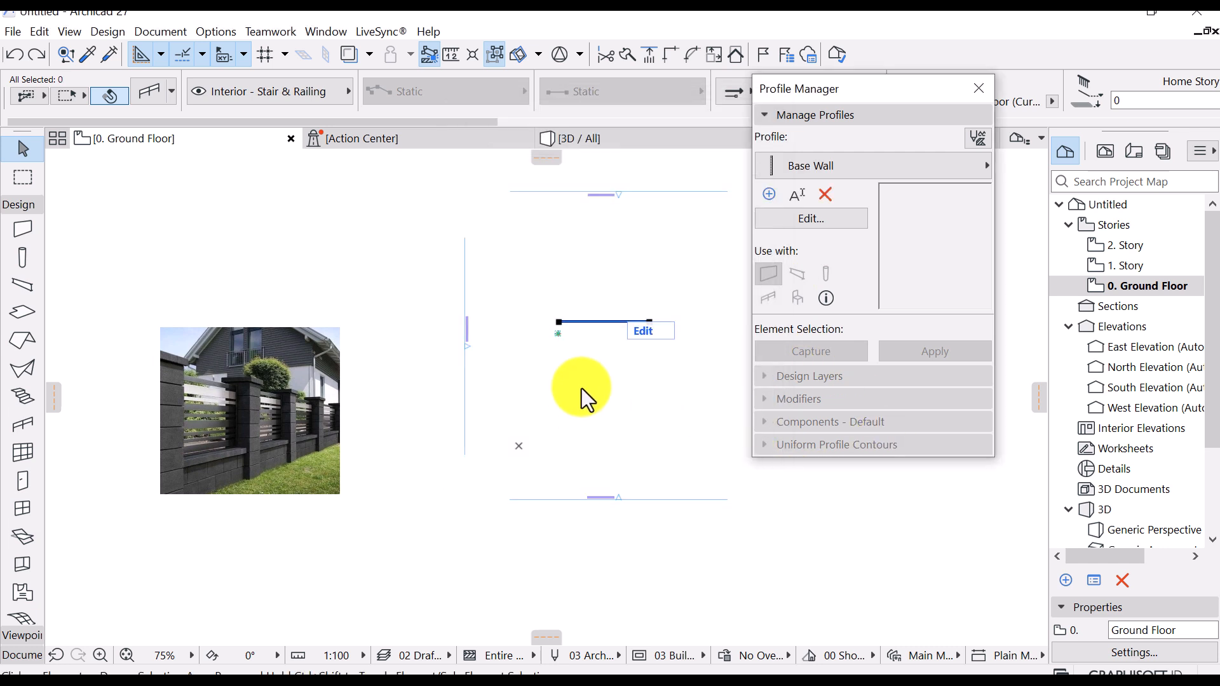
Open the Base Wall profile for editing and delete all of its duplicated geometry
{"action": "scroll", "coordinate": [572, 341], "scroll_direction": "up", "scroll_amount": 3}
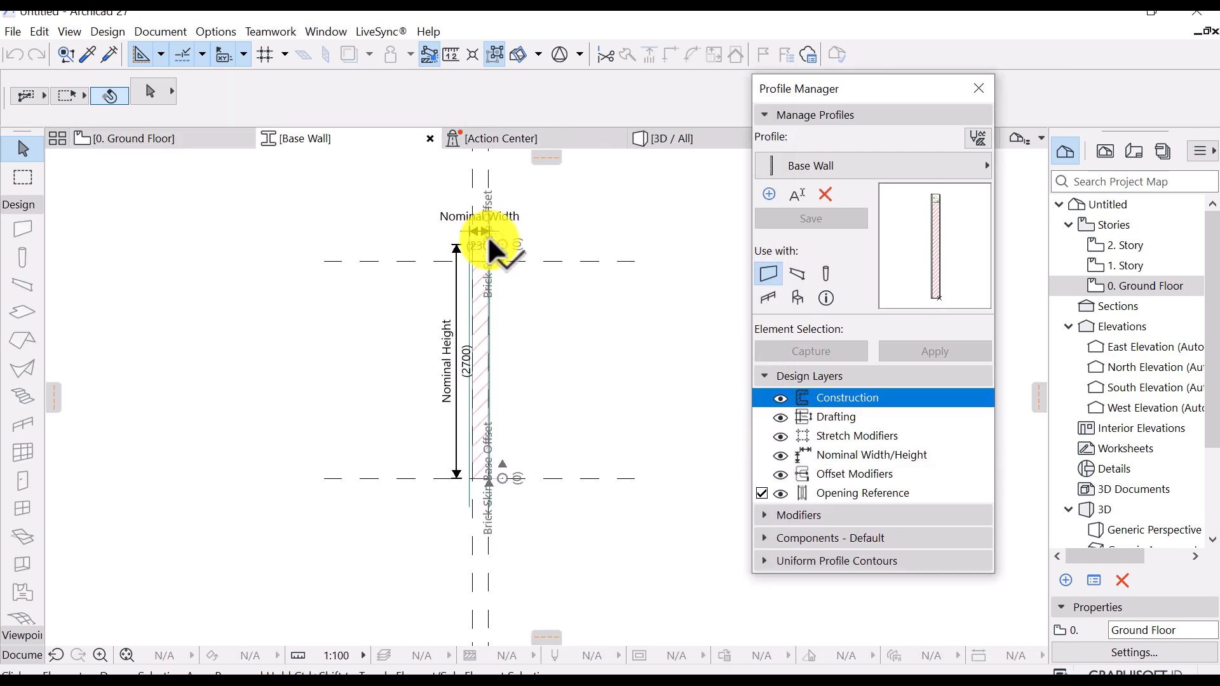
{"action": "left_click", "coordinate": [475, 289]}
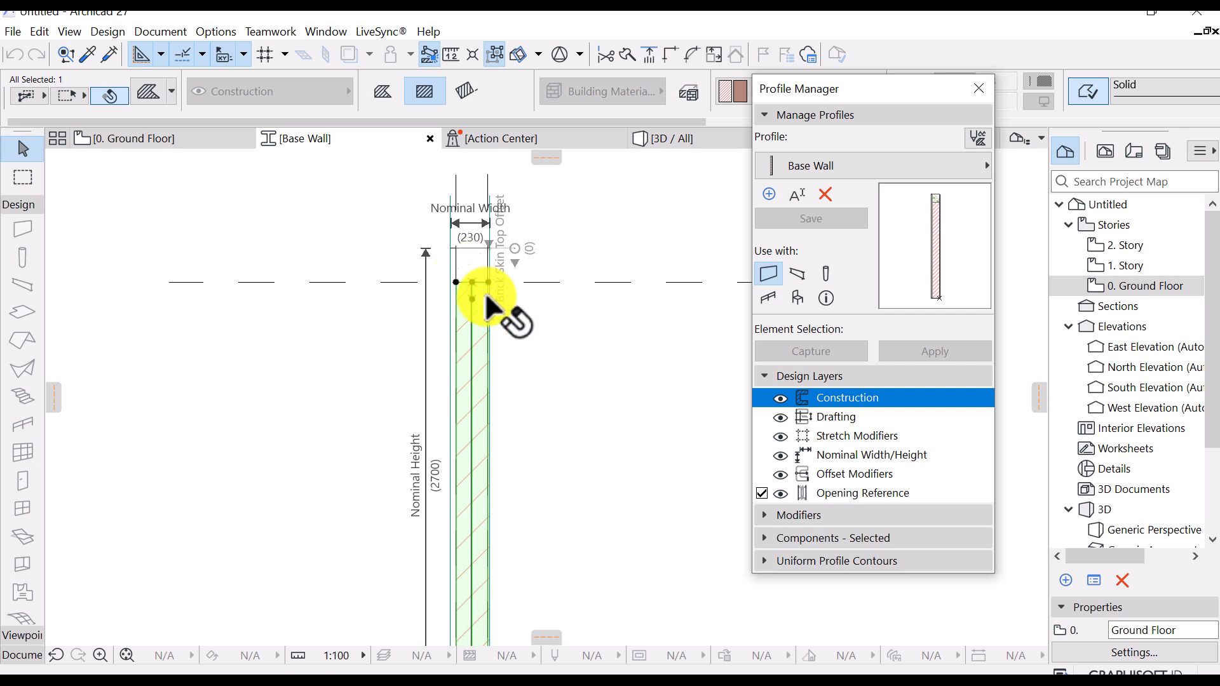
{"action": "scroll", "coordinate": [477, 246], "scroll_direction": "down", "scroll_amount": 3}
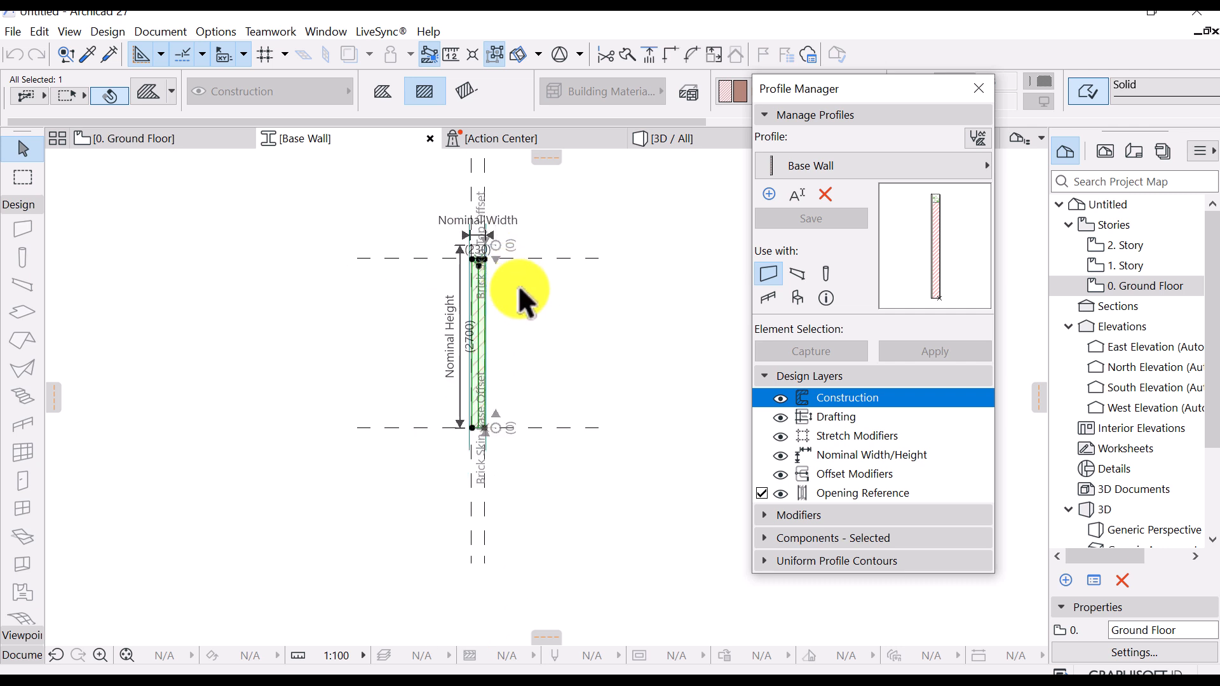
{"action": "left_click_drag", "start_coordinate": [695, 166], "coordinate": [215, 481]}
{"action": "key", "text": "Delete"}
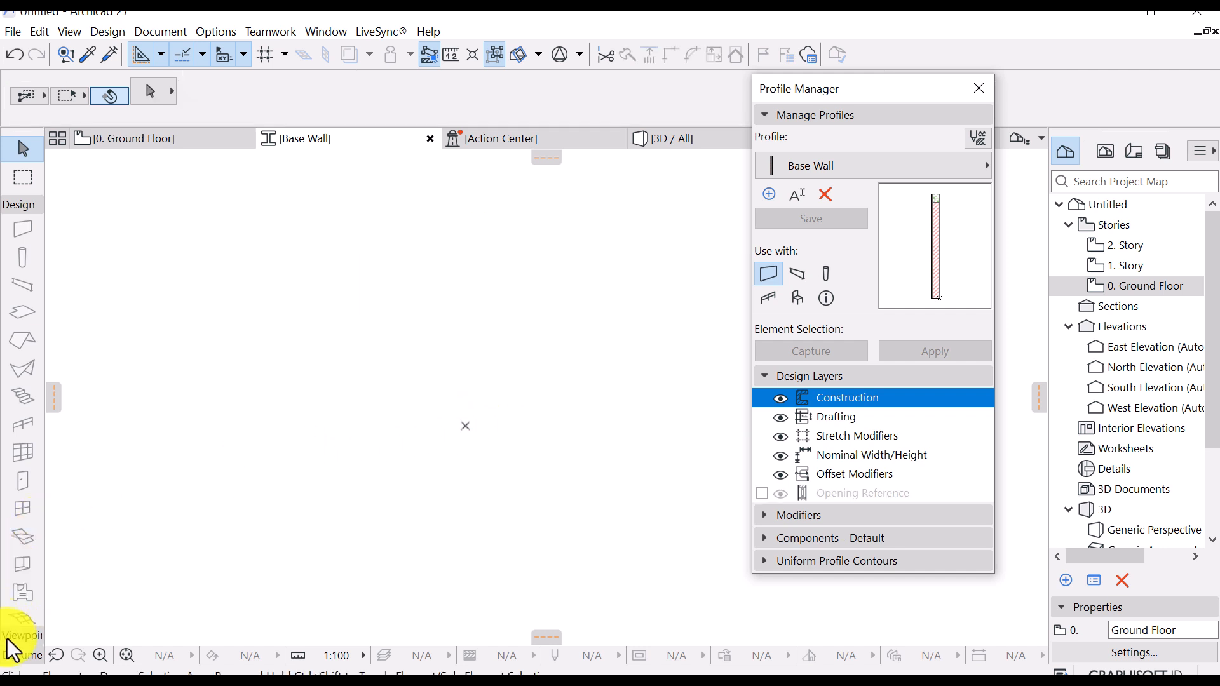
Activate the Fill tool for the empty Base Wall profile and set its building material to Brick
{"action": "left_click", "coordinate": [16, 656]}
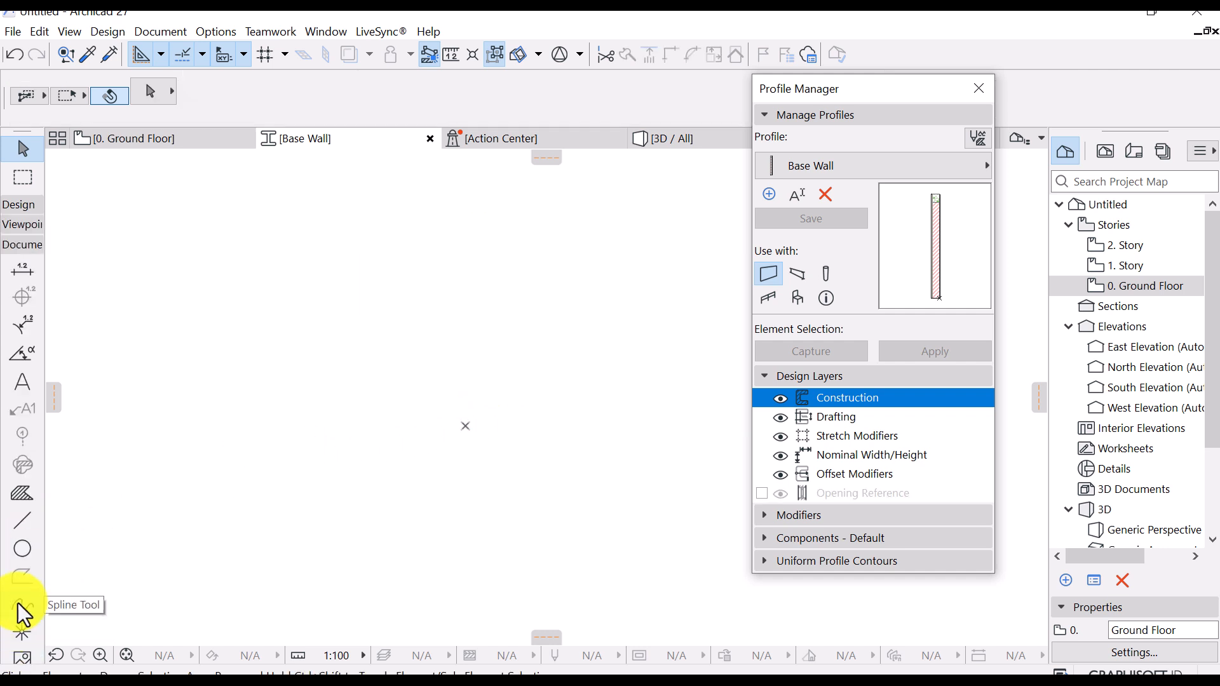
{"action": "left_click", "coordinate": [21, 493]}
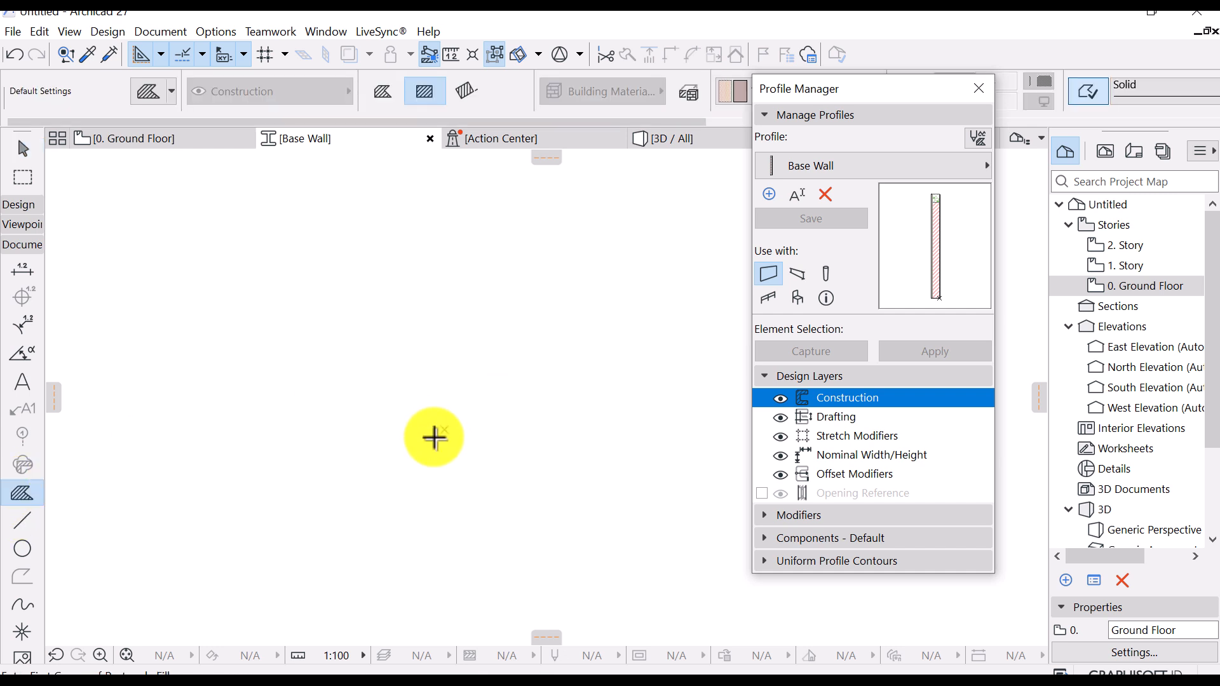
{"action": "scroll", "coordinate": [490, 90], "scroll_direction": "right", "scroll_amount": 5}
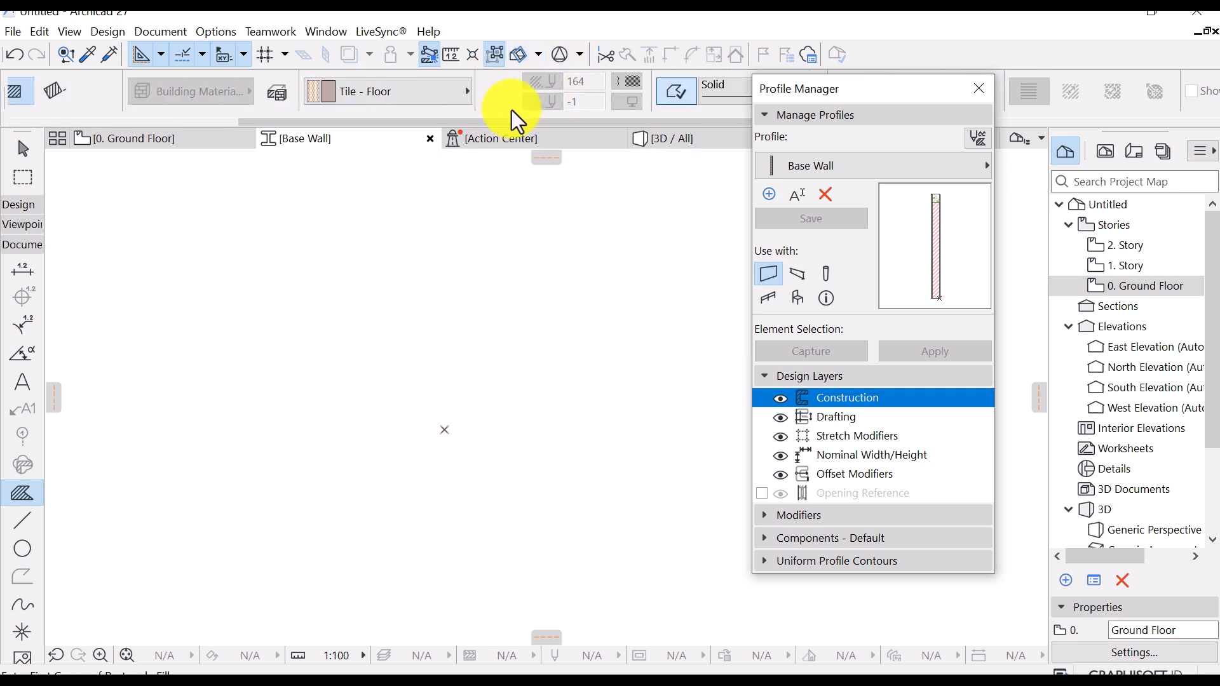
{"action": "scroll", "coordinate": [394, 95], "scroll_direction": "left", "scroll_amount": 5}
{"action": "left_click", "coordinate": [566, 95]}
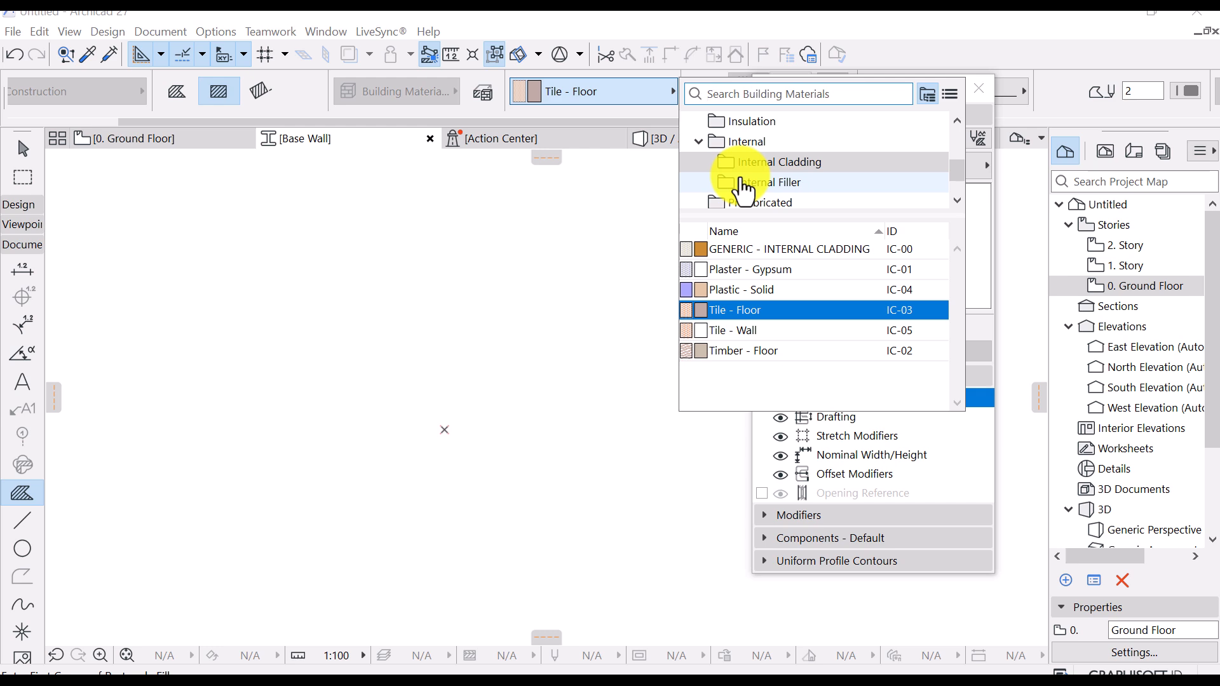
{"action": "type", "text": "bri"}
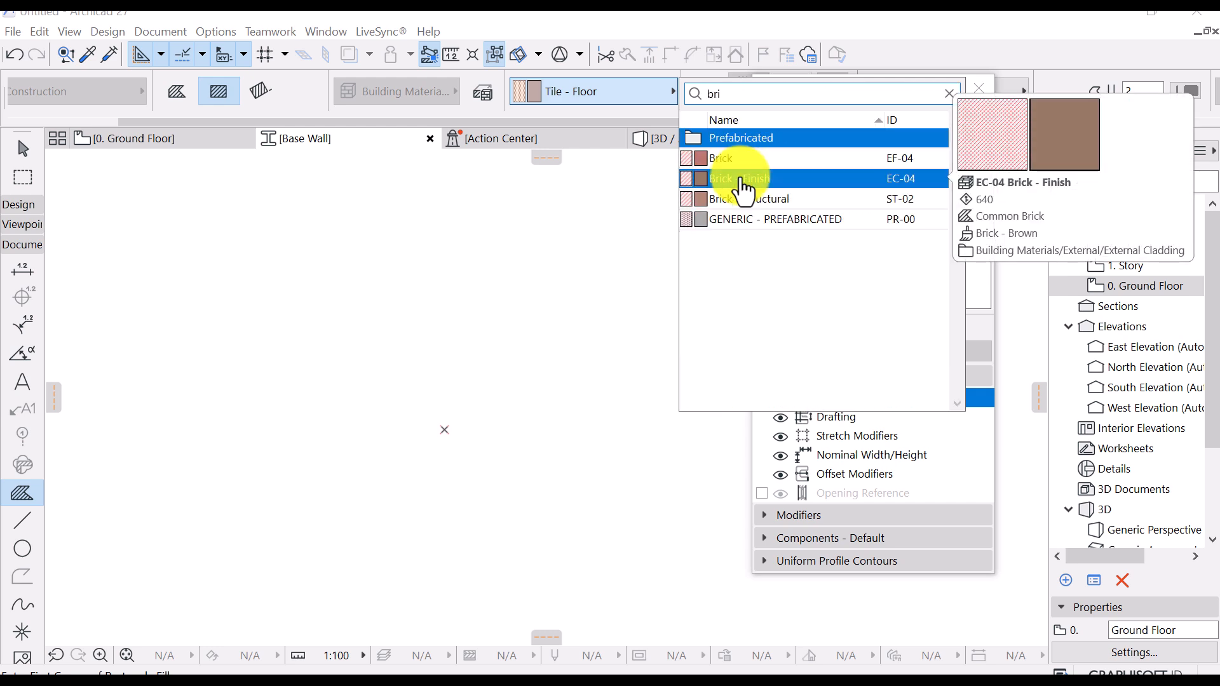
{"action": "left_click", "coordinate": [746, 159]}
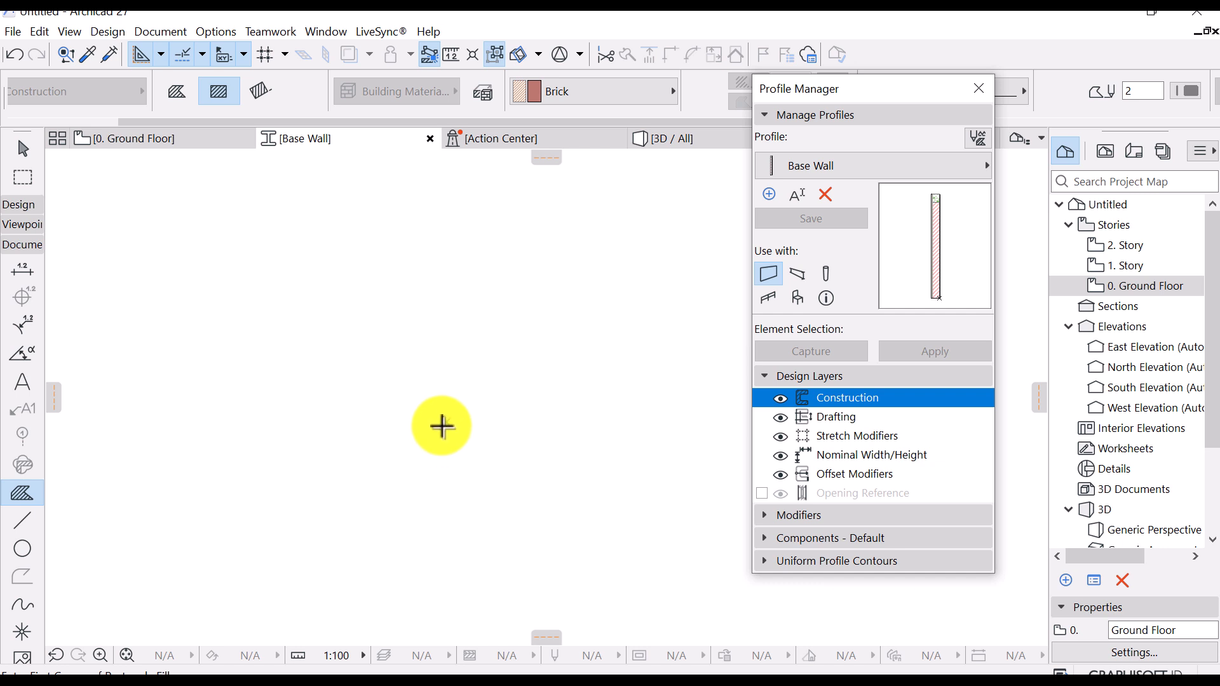
Draw a rectangular brick fill 300 mm wide and 500 mm high from the profile origin
{"action": "left_click", "coordinate": [446, 423]}
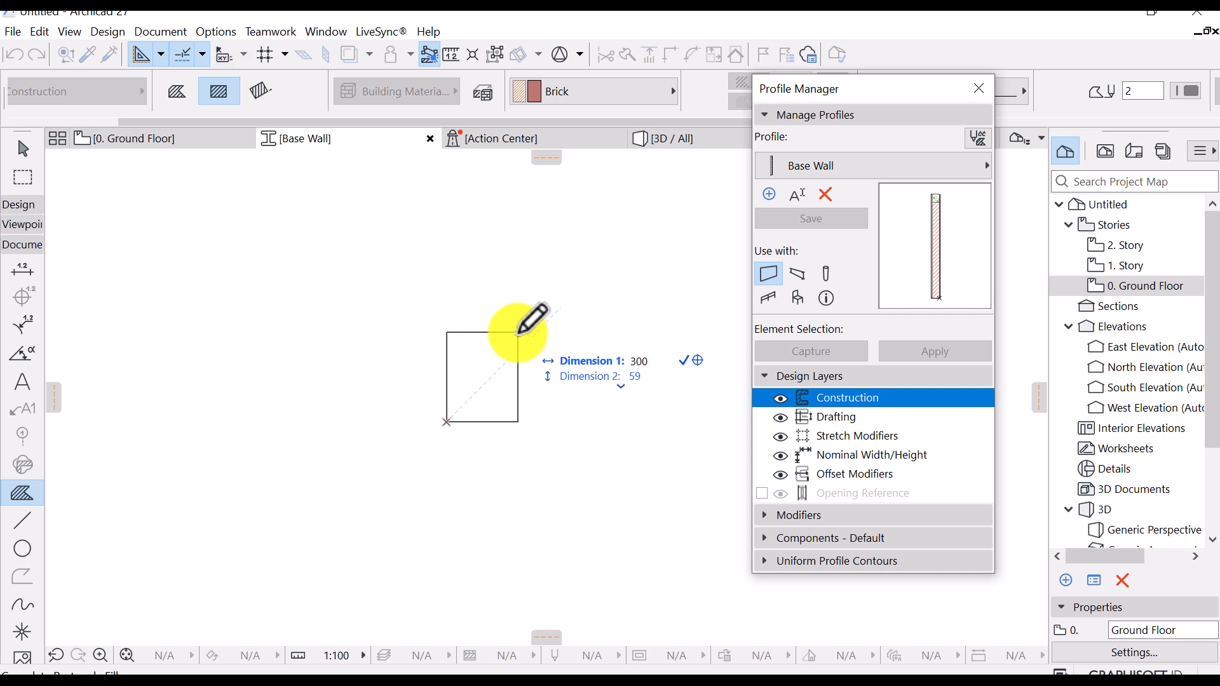
{"action": "type", "text": "300"}
{"action": "key", "text": "Tab"}
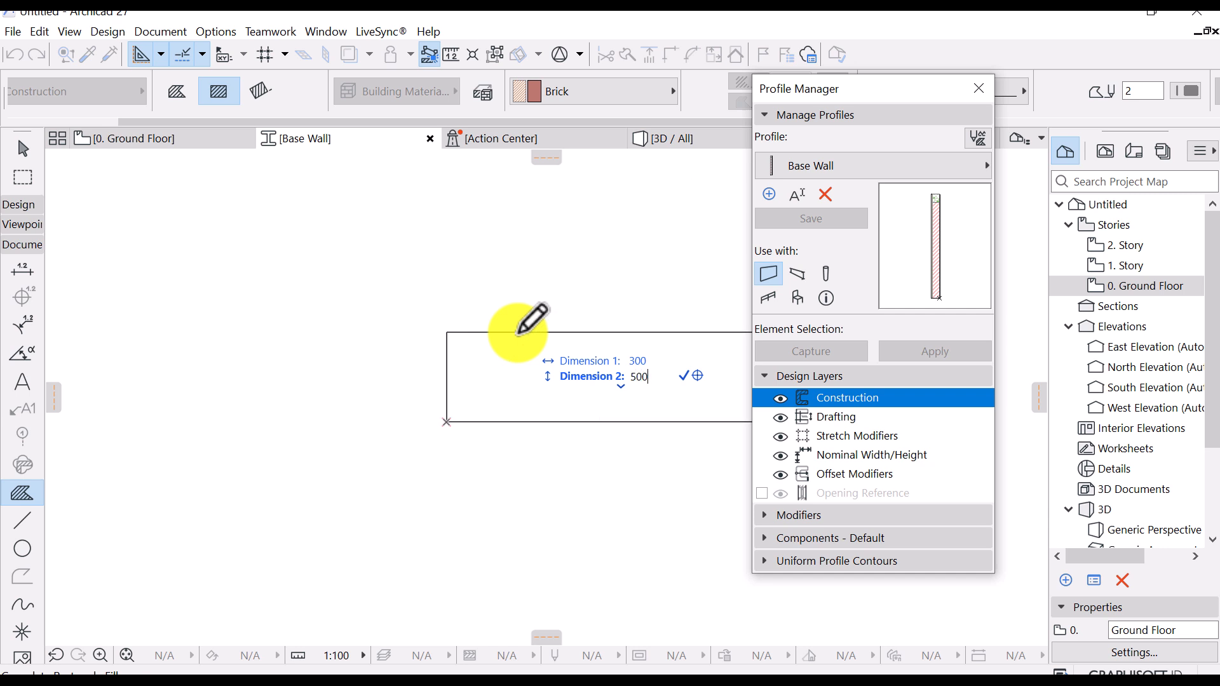
{"action": "key", "text": "Return"}
{"action": "scroll", "coordinate": [412, 388], "scroll_direction": "down", "scroll_amount": 7}
{"action": "middle_click_drag", "start_coordinate": [422, 379], "coordinate": [410, 479]}
{"action": "scroll", "coordinate": [415, 401], "scroll_direction": "up", "scroll_amount": 2}
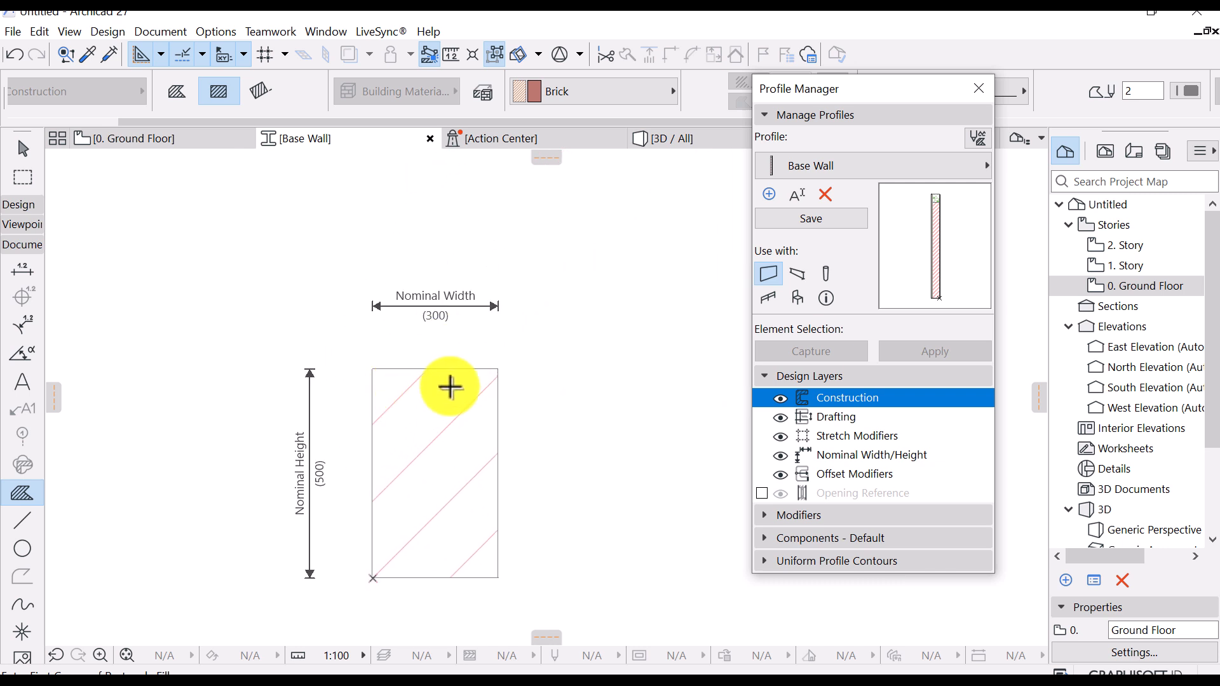
Check the cap on top of the low wall in the Ground Floor reference photo
{"action": "left_click", "coordinate": [175, 143]}
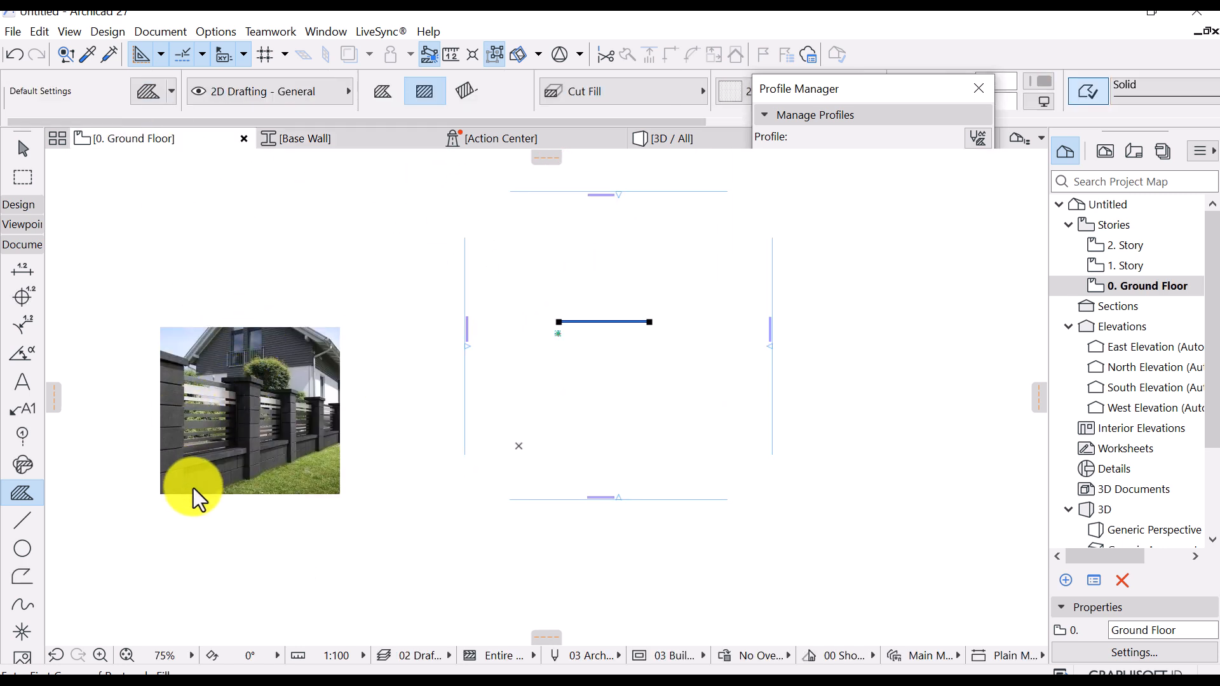
{"action": "left_click", "coordinate": [194, 461]}
{"action": "scroll", "coordinate": [194, 462], "scroll_direction": "up", "scroll_amount": 4}
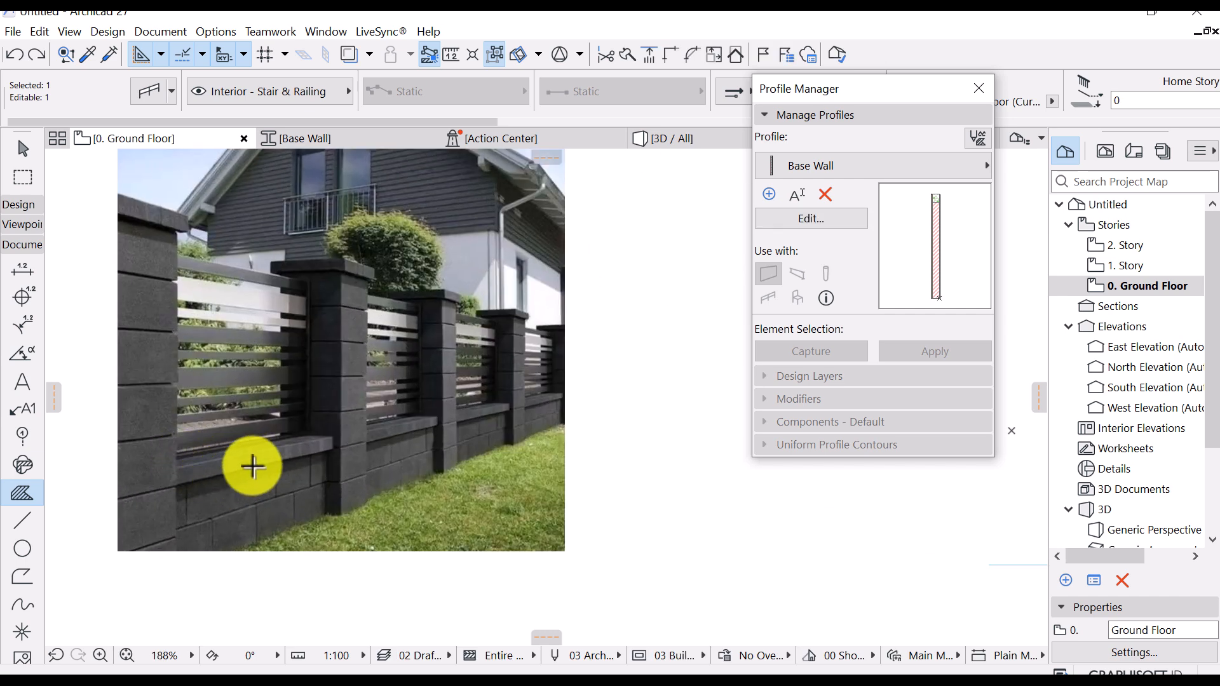
Return to the Base Wall profile and set the Fill tool's building material to Concrete
{"action": "left_click", "coordinate": [325, 146]}
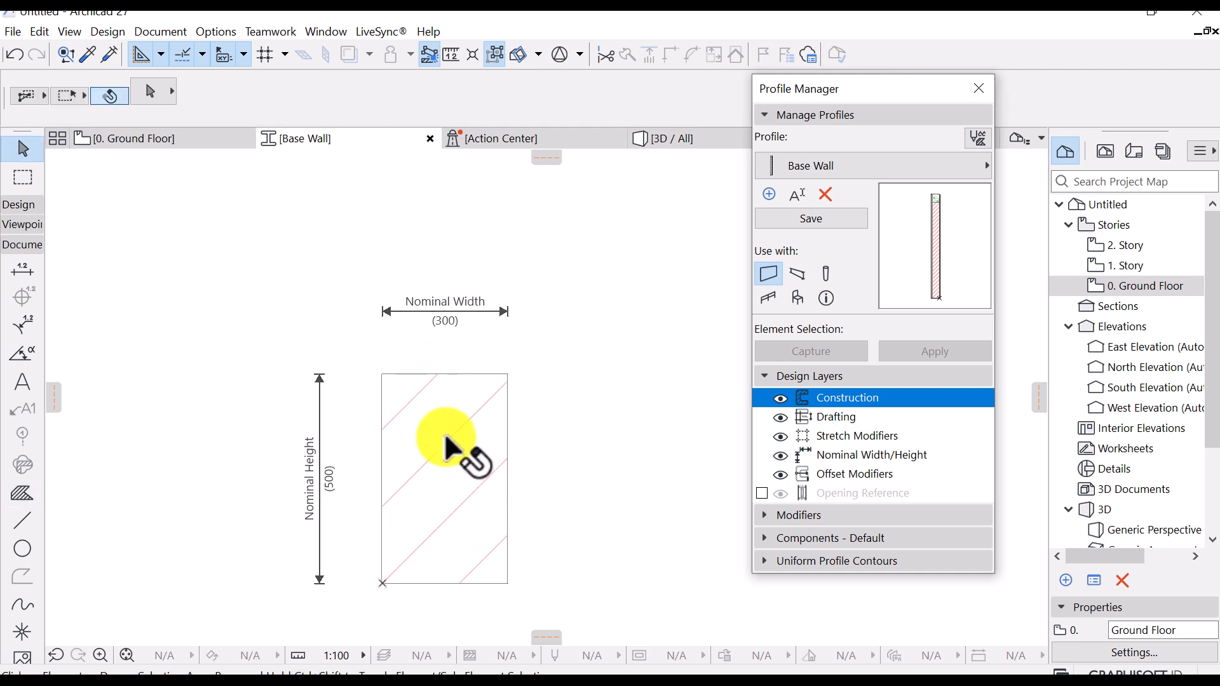
{"action": "left_click", "coordinate": [443, 438], "text": "alt"}
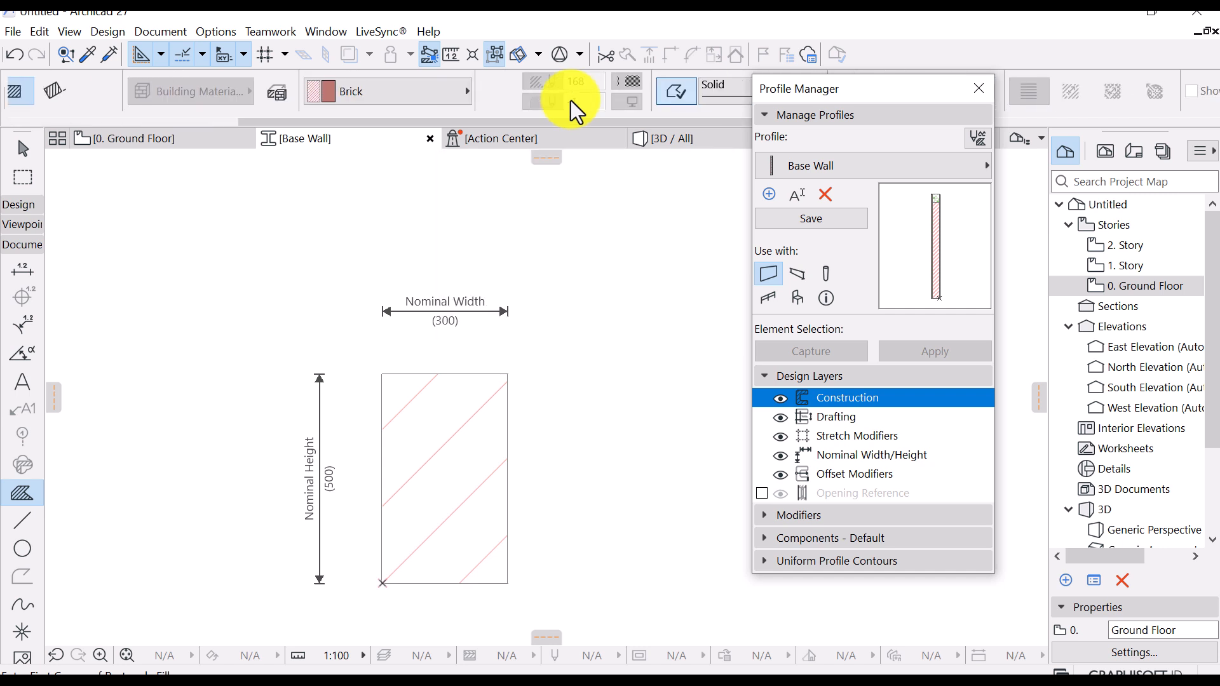
{"action": "left_click", "coordinate": [433, 96]}
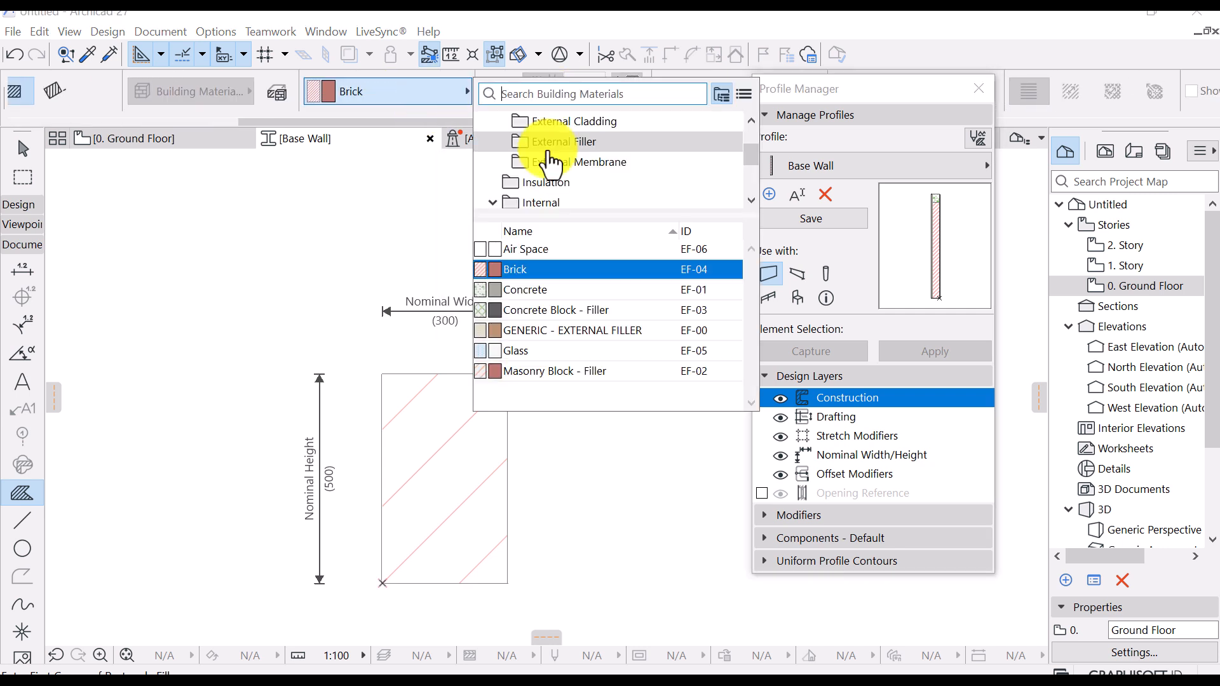
{"action": "mouse_move", "coordinate": [518, 318]}
{"action": "left_click", "coordinate": [529, 292]}
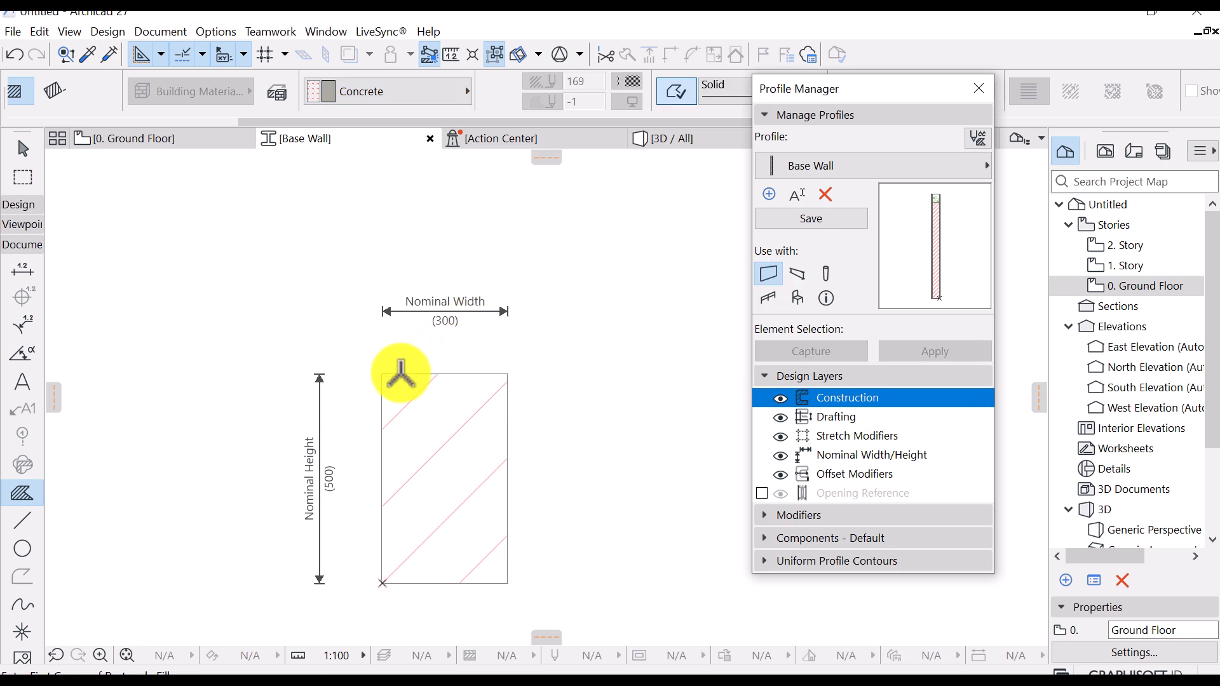
Draw a rectangular concrete fill 300 mm wide and 100 mm high directly on top of the brick fill
{"action": "left_click", "coordinate": [383, 375]}
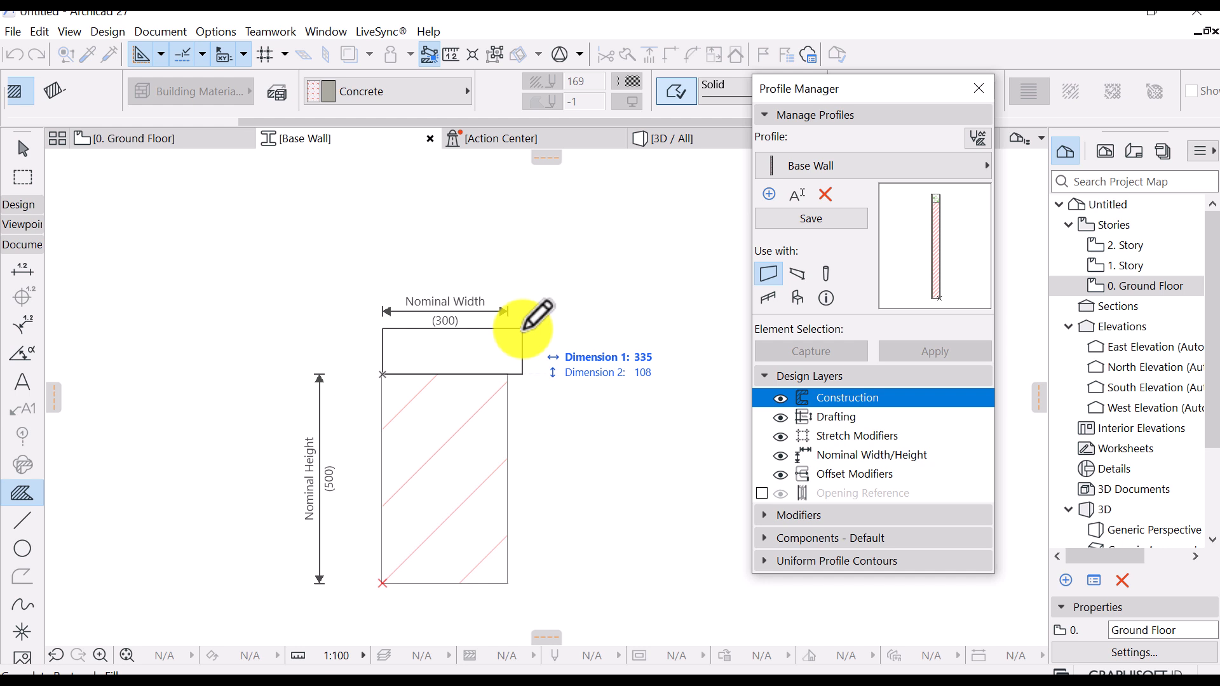
{"action": "type", "text": "300"}
{"action": "key", "text": "Tab"}
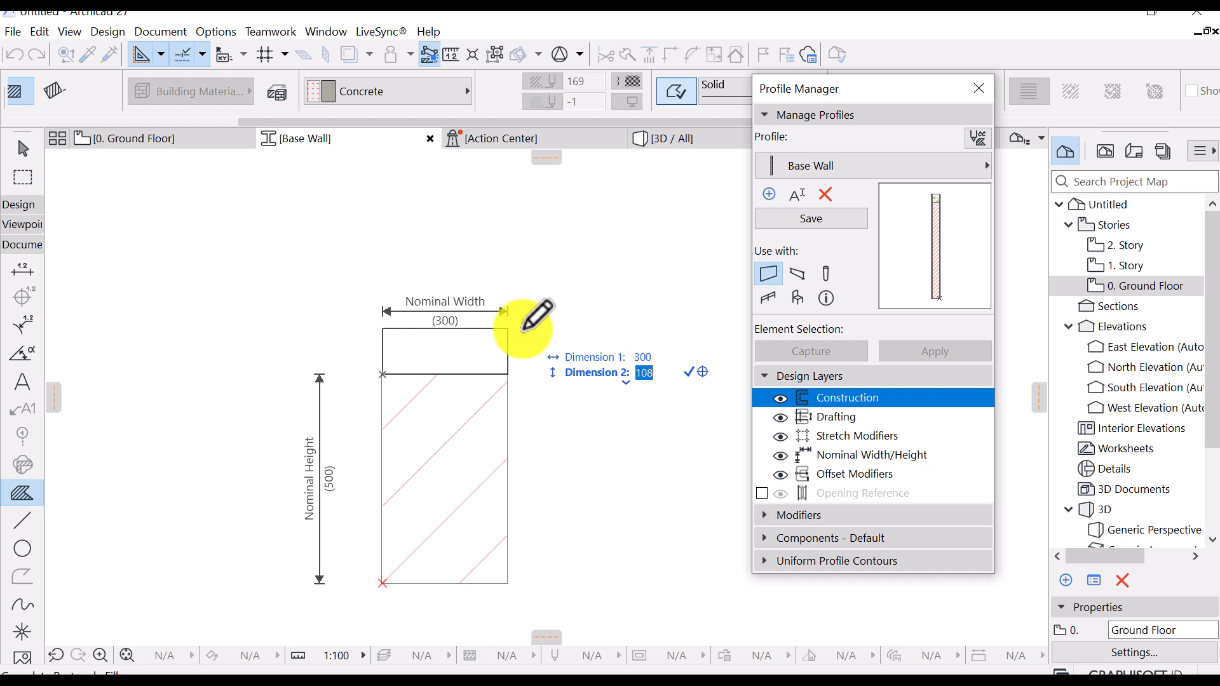
{"action": "key", "text": "Return"}
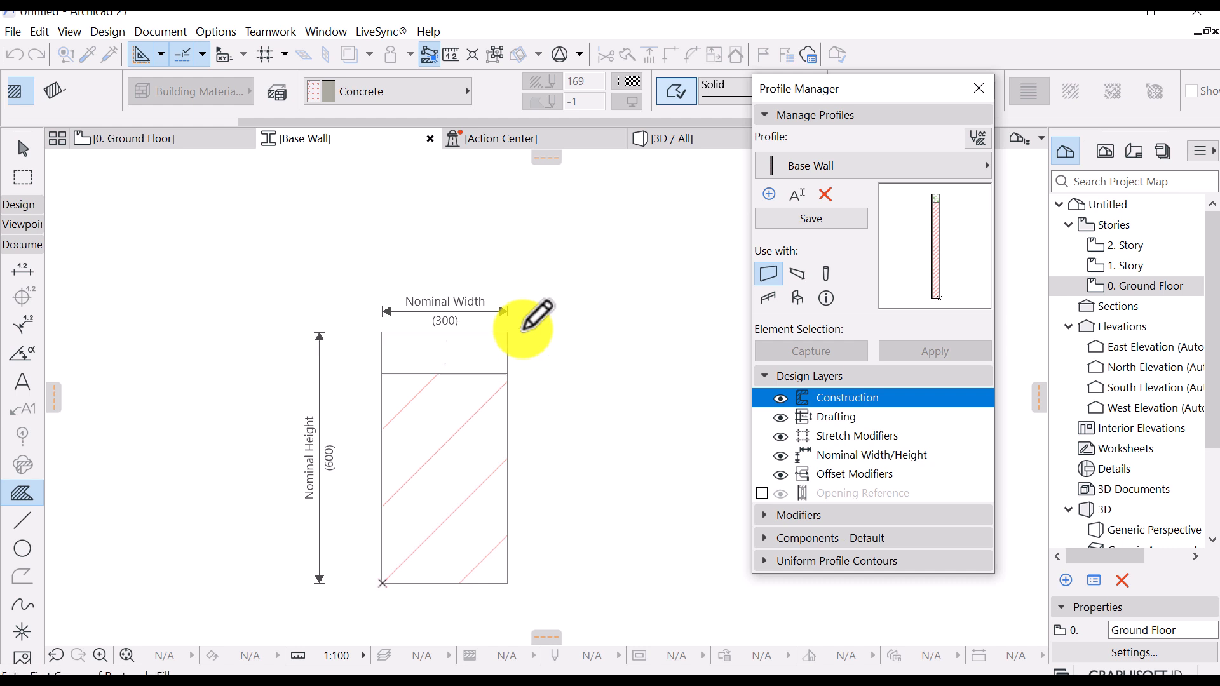
{"action": "key", "text": "Escape"}
Offset both side edges of the concrete cap outward by 50 mm so it overhangs the brick
{"action": "left_click", "coordinate": [460, 345]}
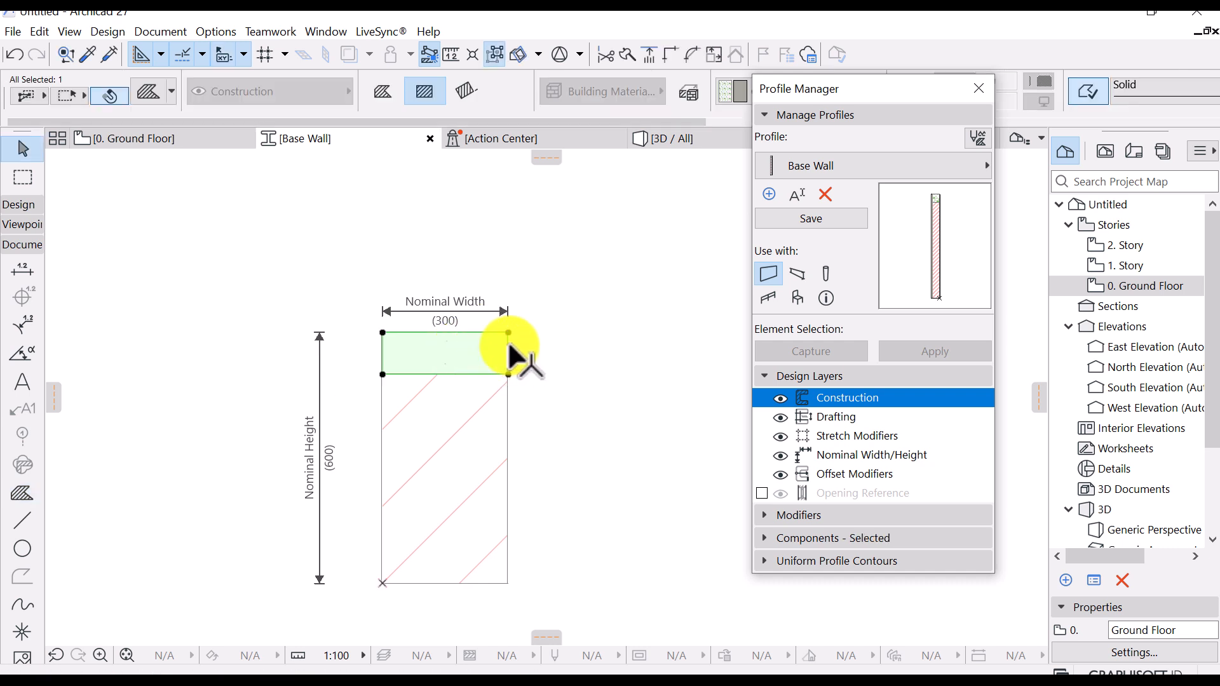
{"action": "left_click", "coordinate": [509, 346]}
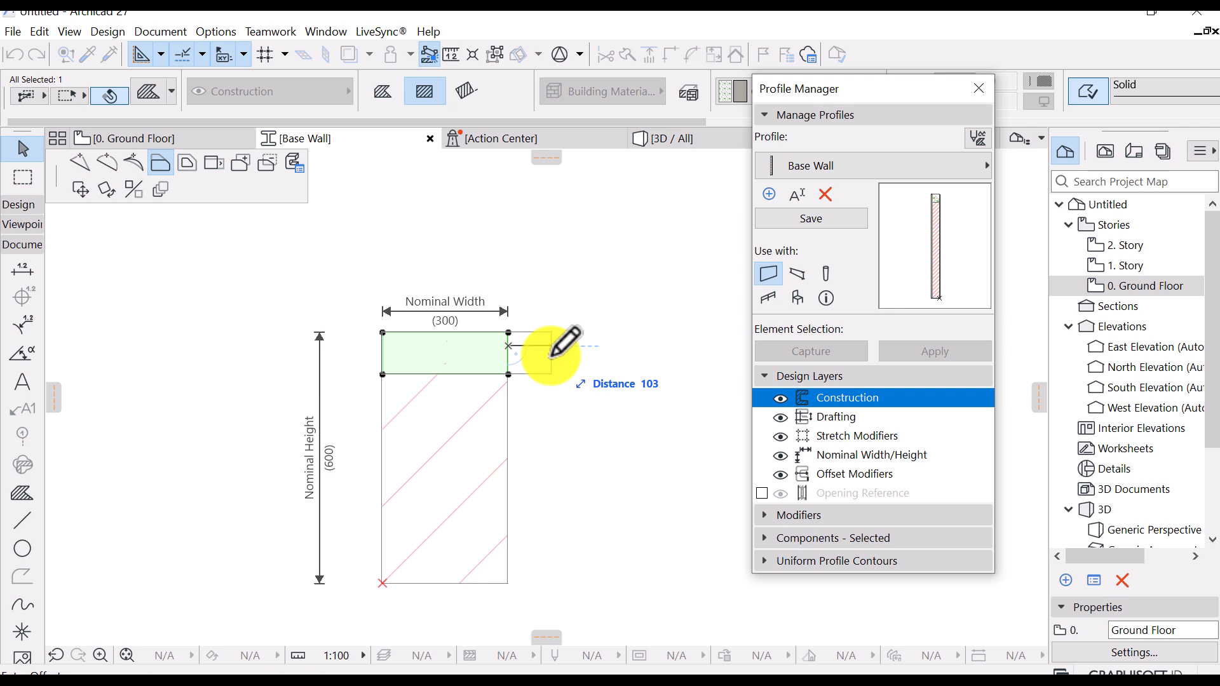
{"action": "type", "text": "5"}
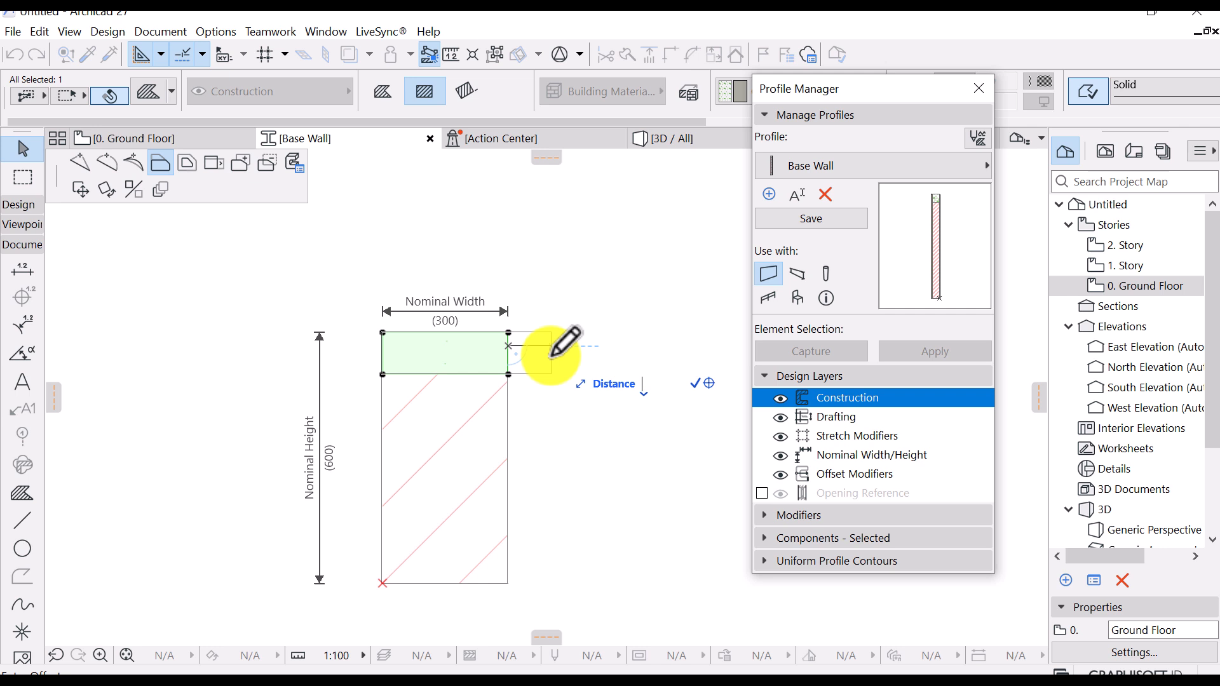
{"action": "type", "text": "0"}
{"action": "key", "text": "Return"}
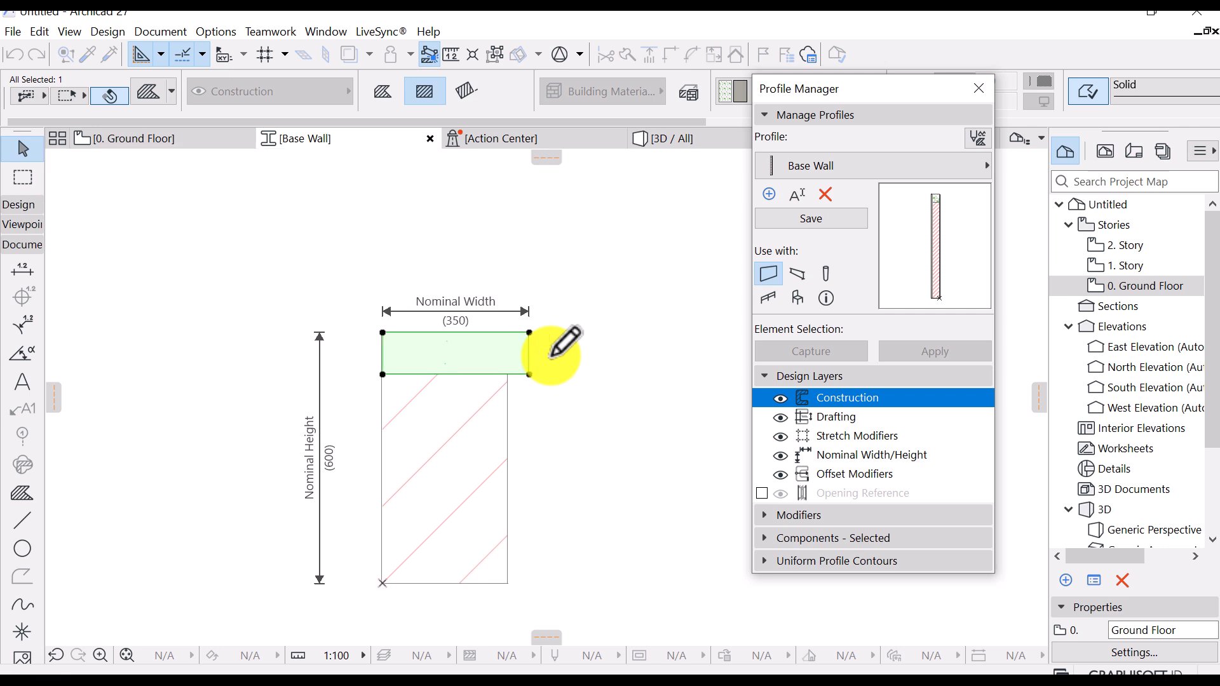
{"action": "left_click", "coordinate": [383, 351]}
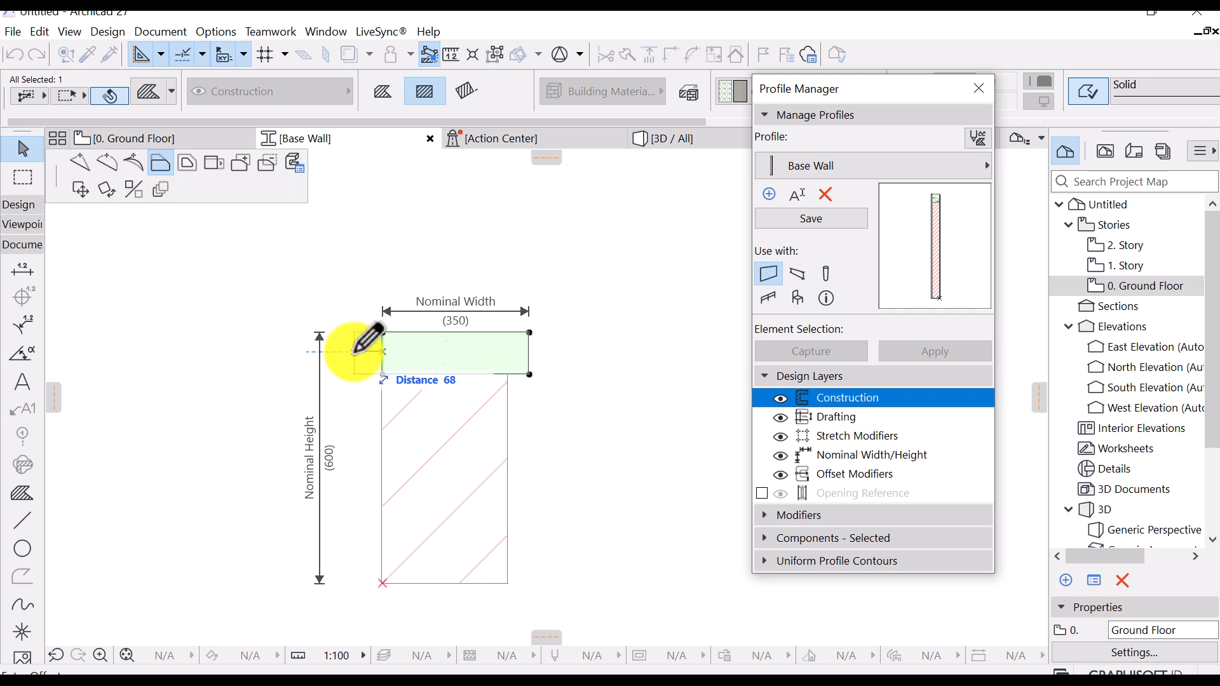
{"action": "left_click", "coordinate": [361, 351]}
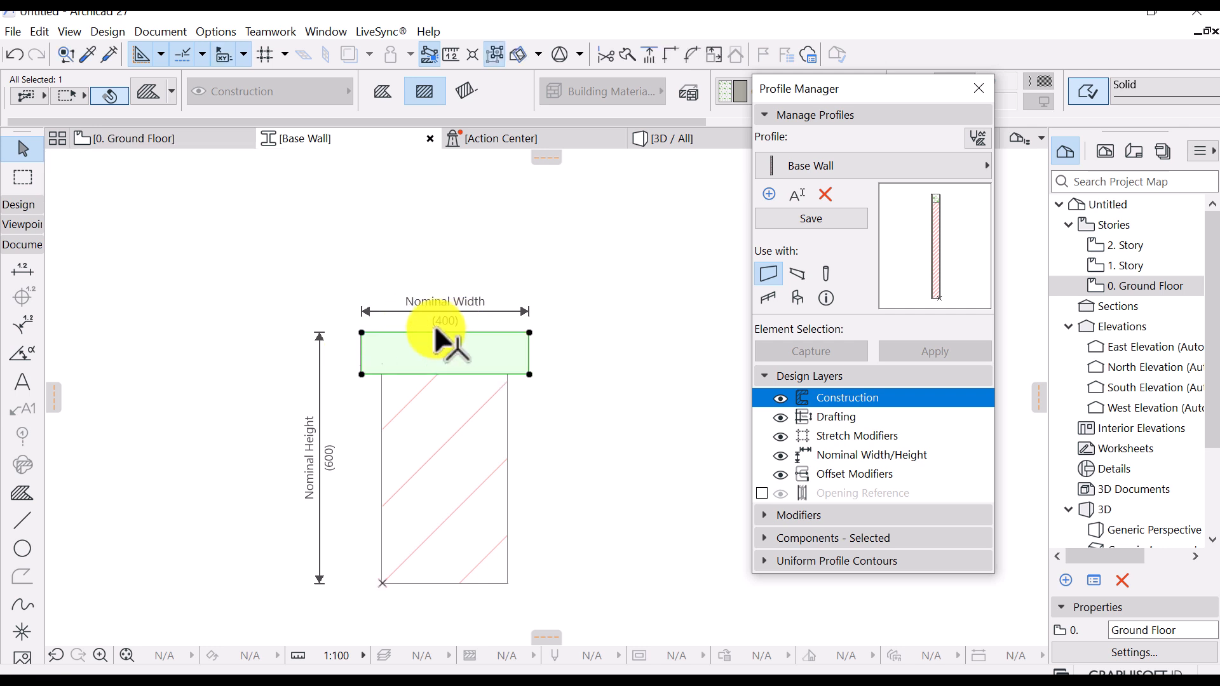
Add a node at the midpoint of the cap's top edge and raise it 20 mm to form a sloped peak
{"action": "scroll", "coordinate": [469, 308], "scroll_direction": "up", "scroll_amount": 2}
{"action": "left_click_drag", "start_coordinate": [464, 300], "coordinate": [463, 216]}
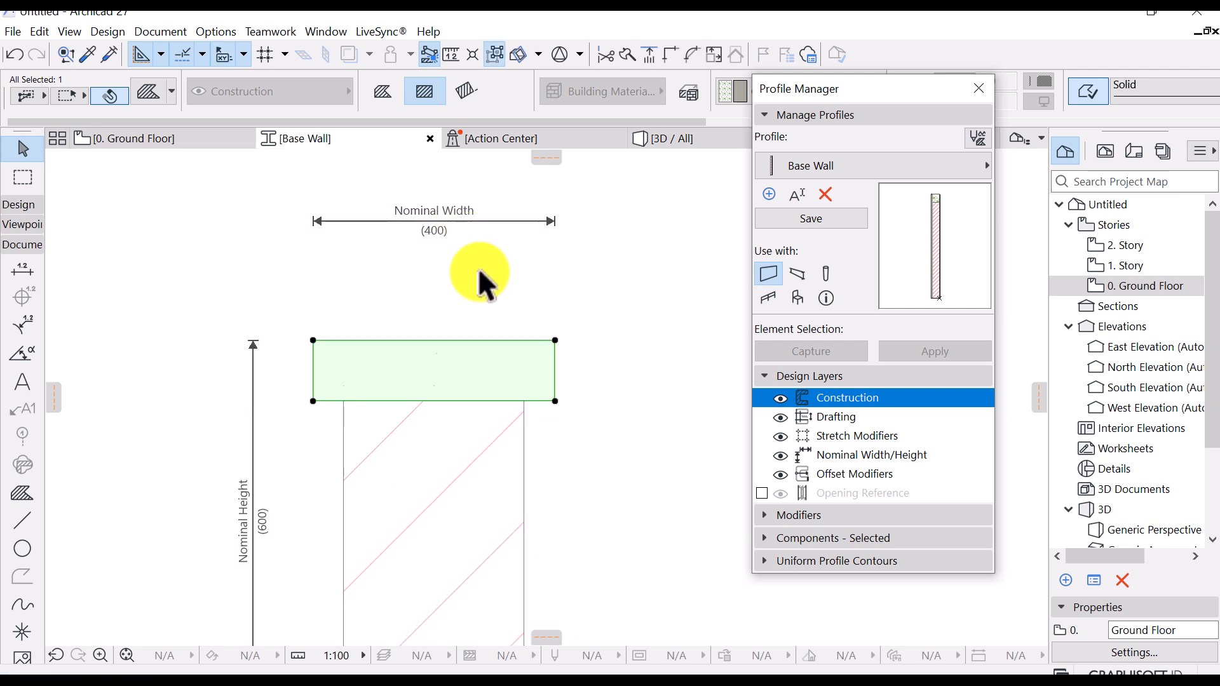
{"action": "left_click", "coordinate": [434, 340]}
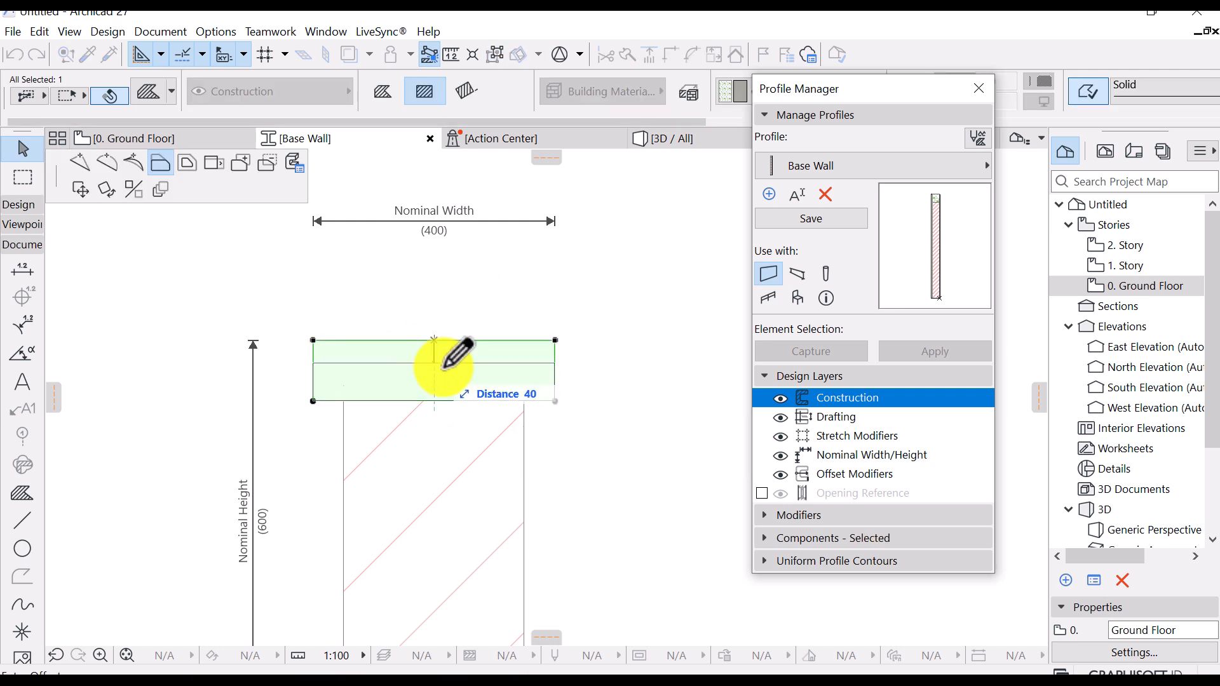
{"action": "left_click", "coordinate": [80, 164]}
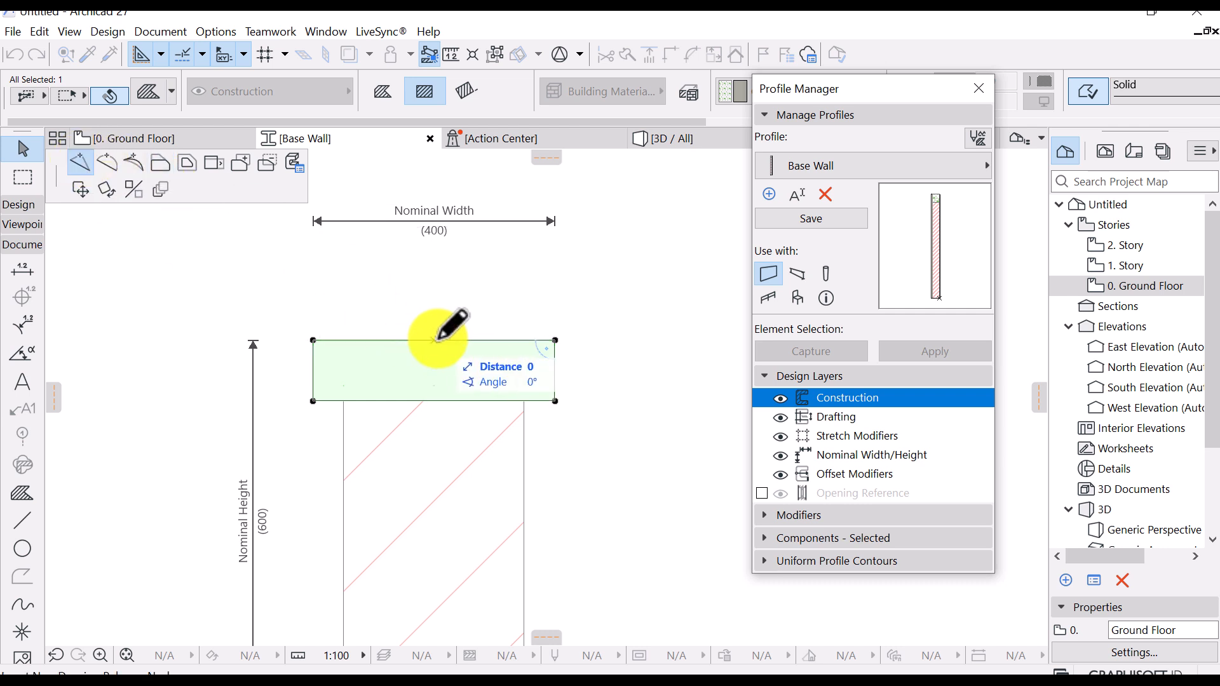
{"action": "left_click", "coordinate": [437, 340]}
{"action": "left_click", "coordinate": [432, 339]}
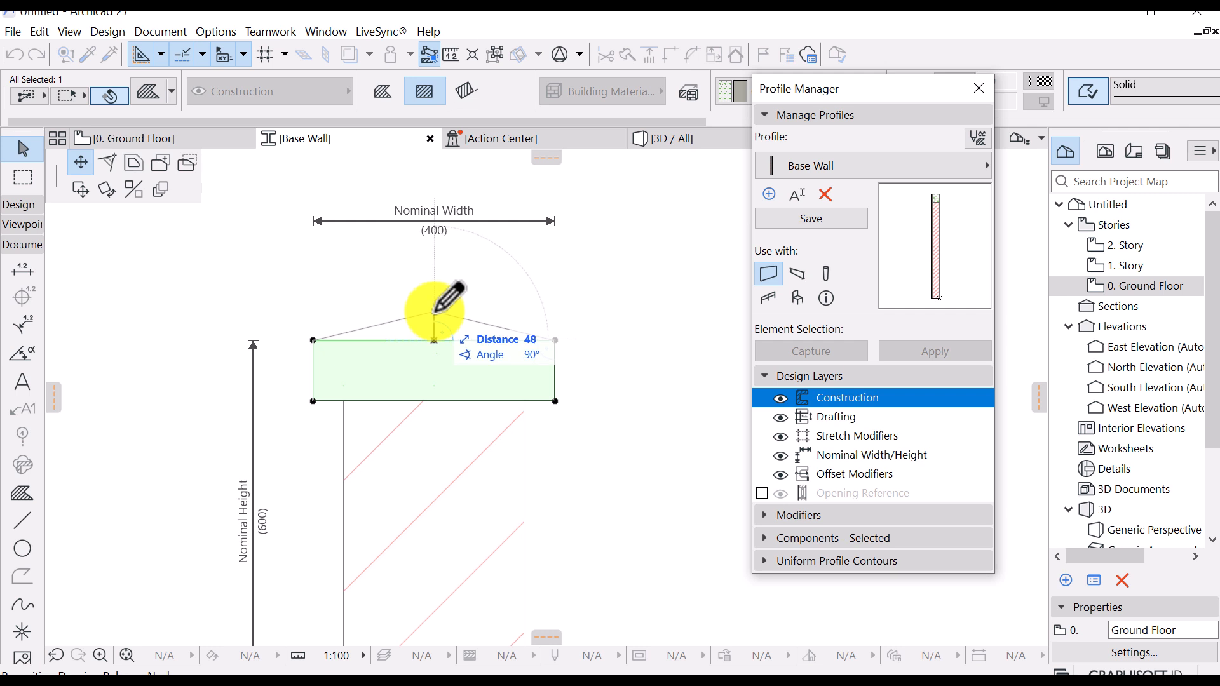
{"action": "left_click", "coordinate": [435, 328]}
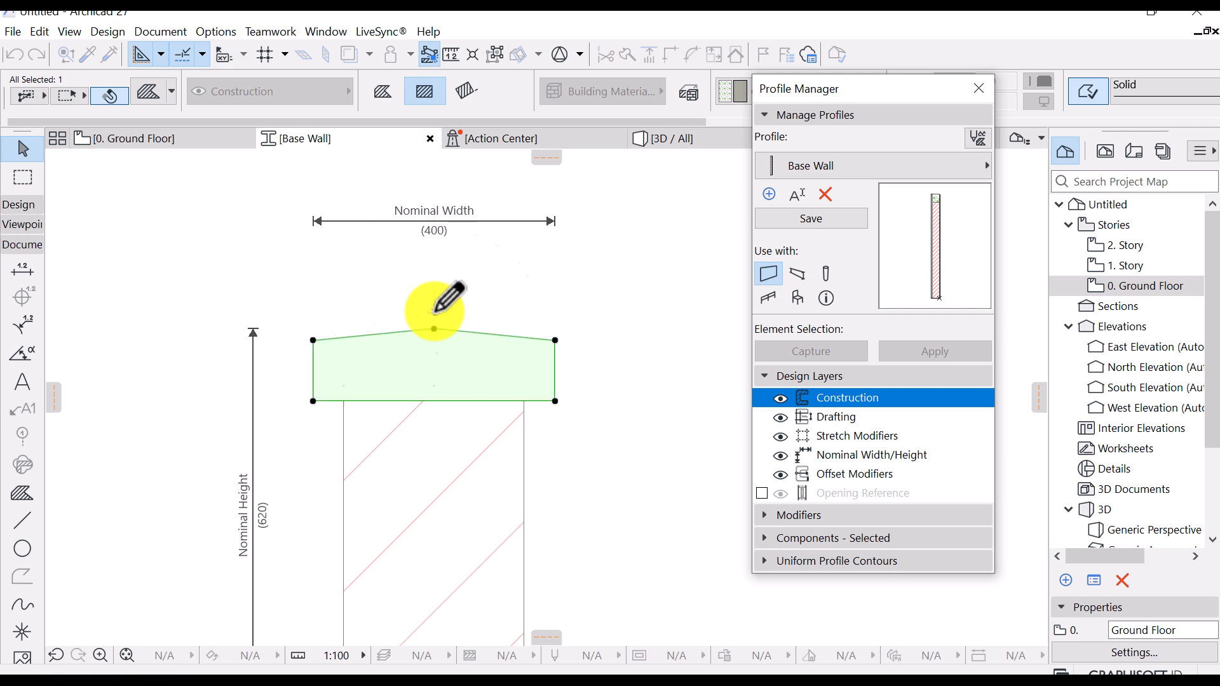
Save the Base Wall profile, removing the modifiers that have no assigned edges
{"action": "left_click", "coordinate": [802, 218]}
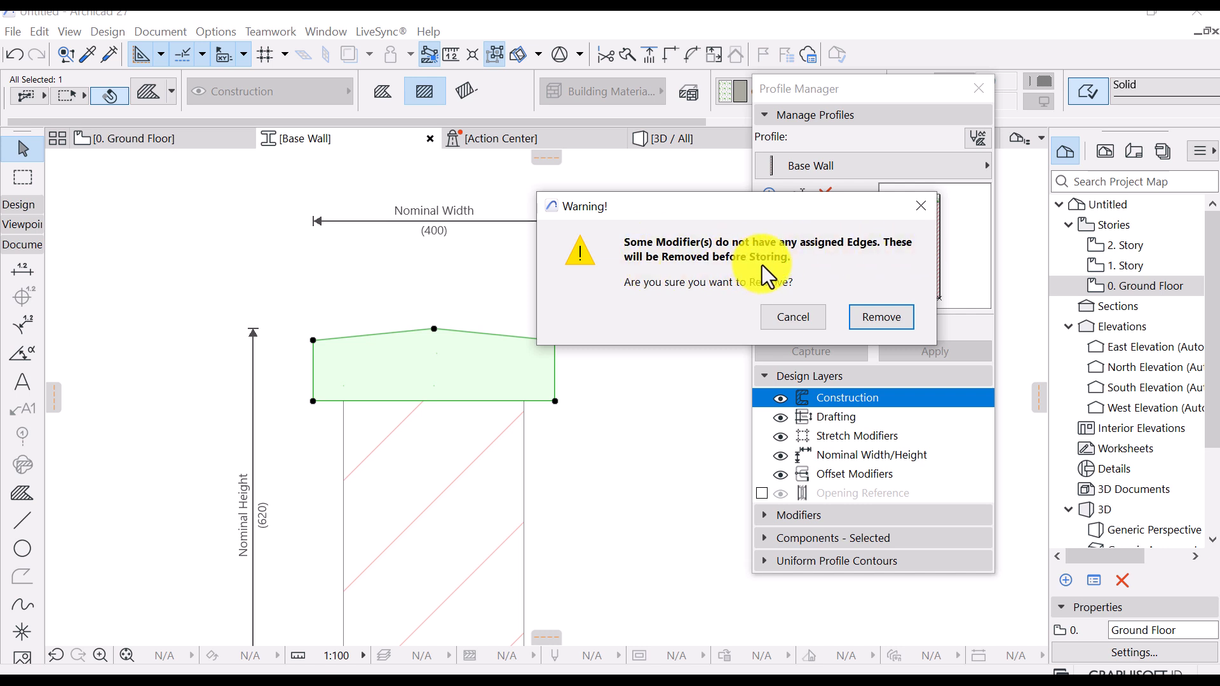
{"action": "left_click", "coordinate": [883, 318]}
{"action": "left_click", "coordinate": [871, 315]}
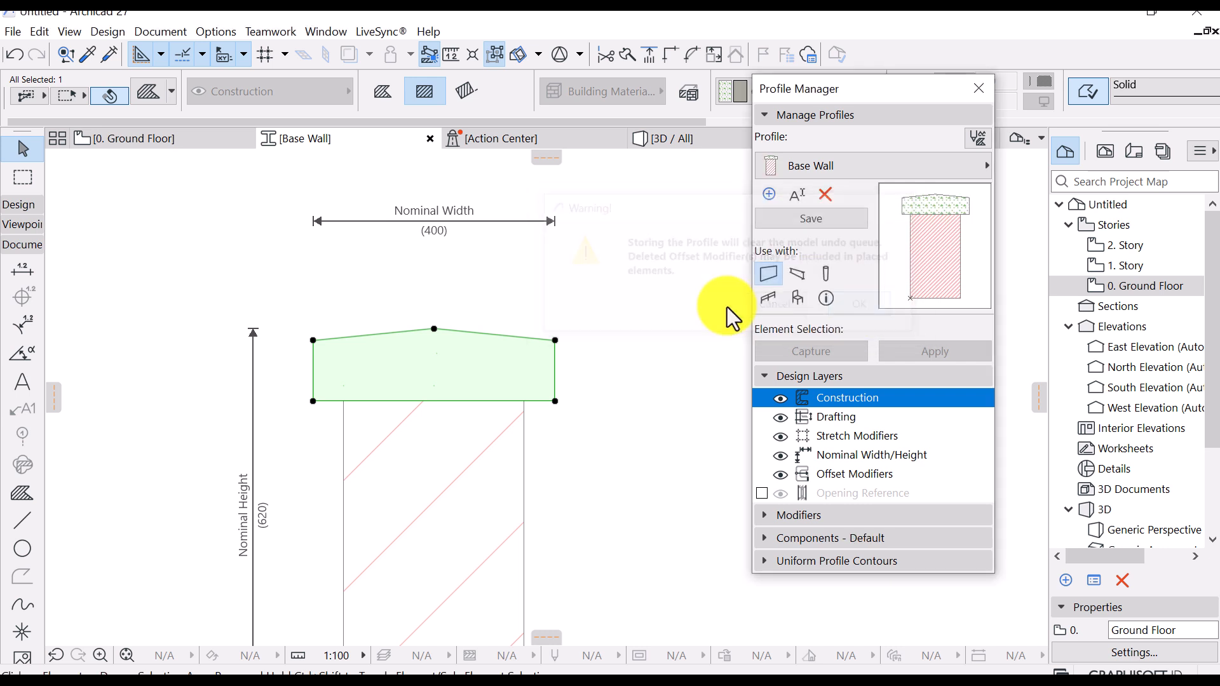
{"action": "scroll", "coordinate": [485, 357], "scroll_direction": "down", "scroll_amount": 3}
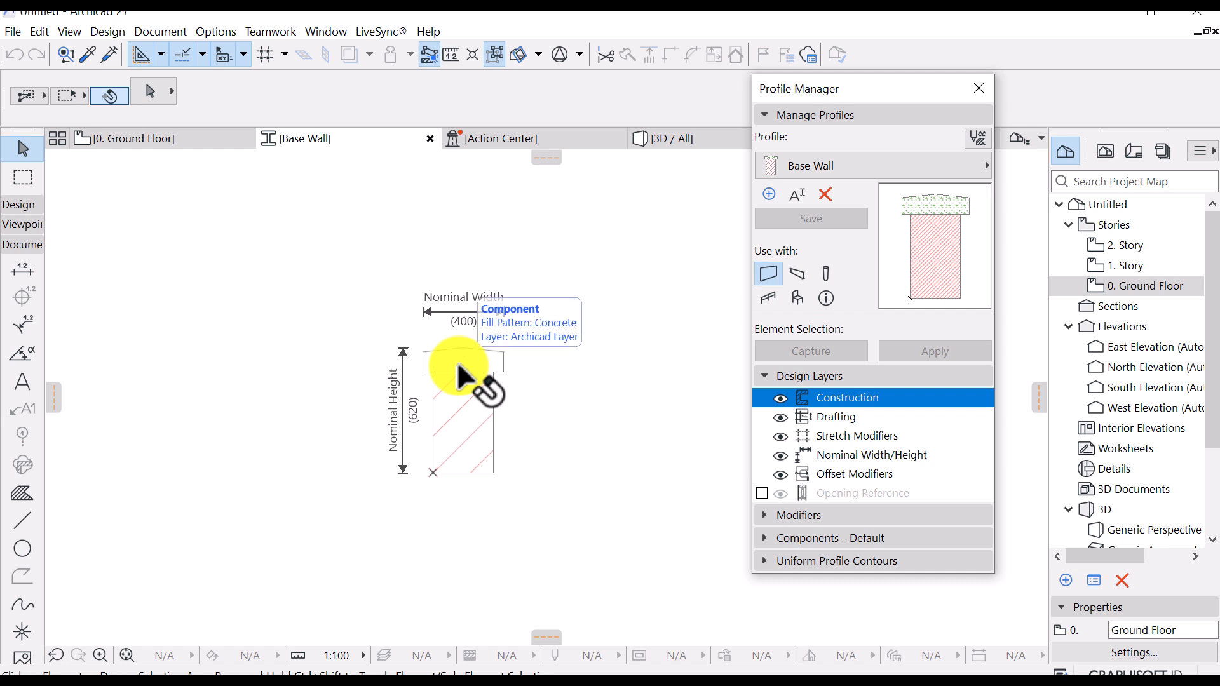
{"action": "scroll", "coordinate": [461, 375], "scroll_direction": "up", "scroll_amount": 3}
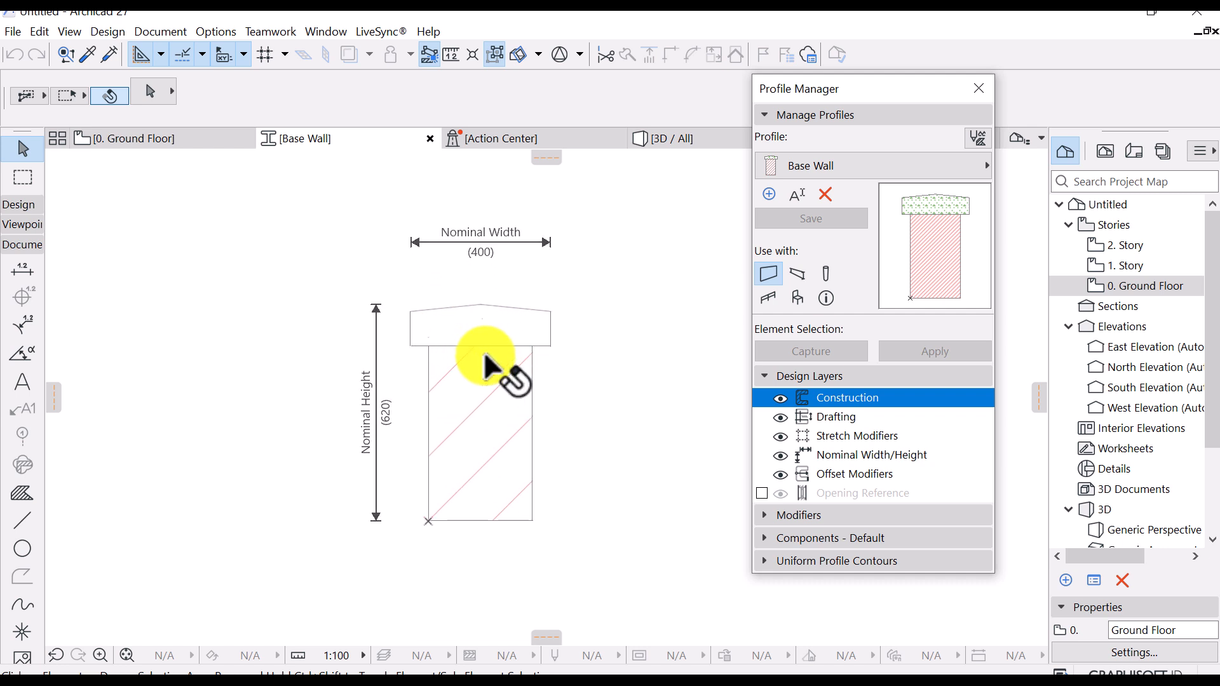
{"action": "middle_click_drag", "start_coordinate": [544, 356], "coordinate": [534, 315]}
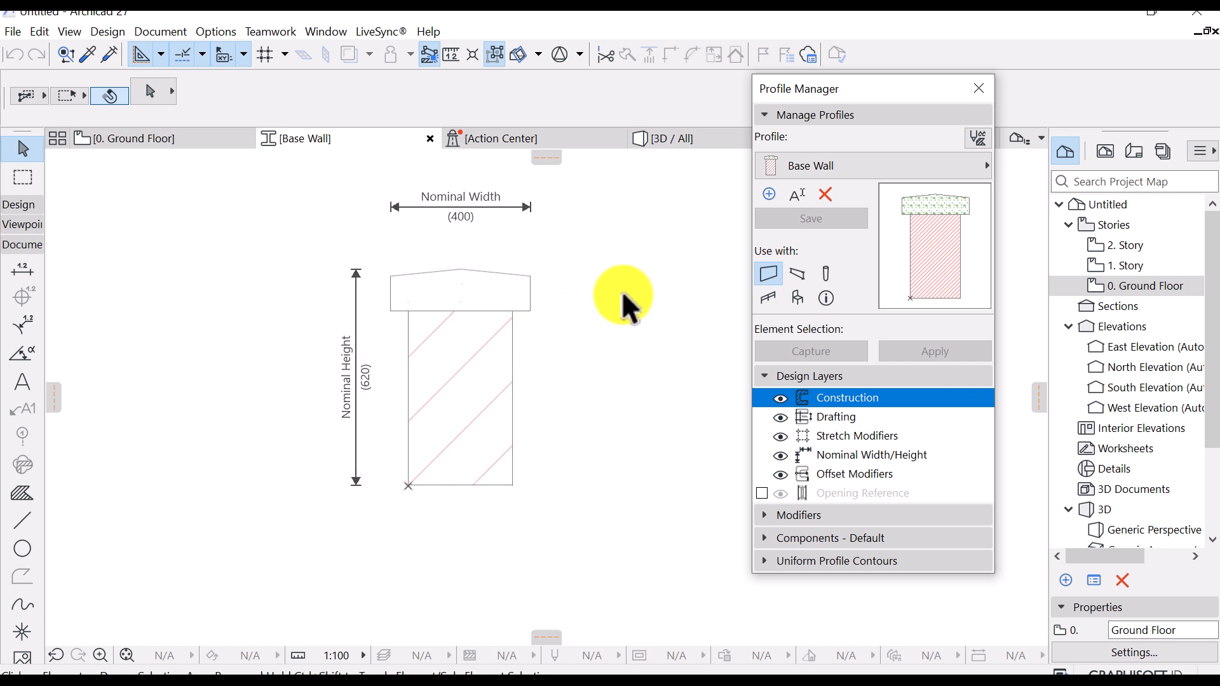
{"action": "scroll", "coordinate": [661, 320], "scroll_direction": "down", "scroll_amount": 2}
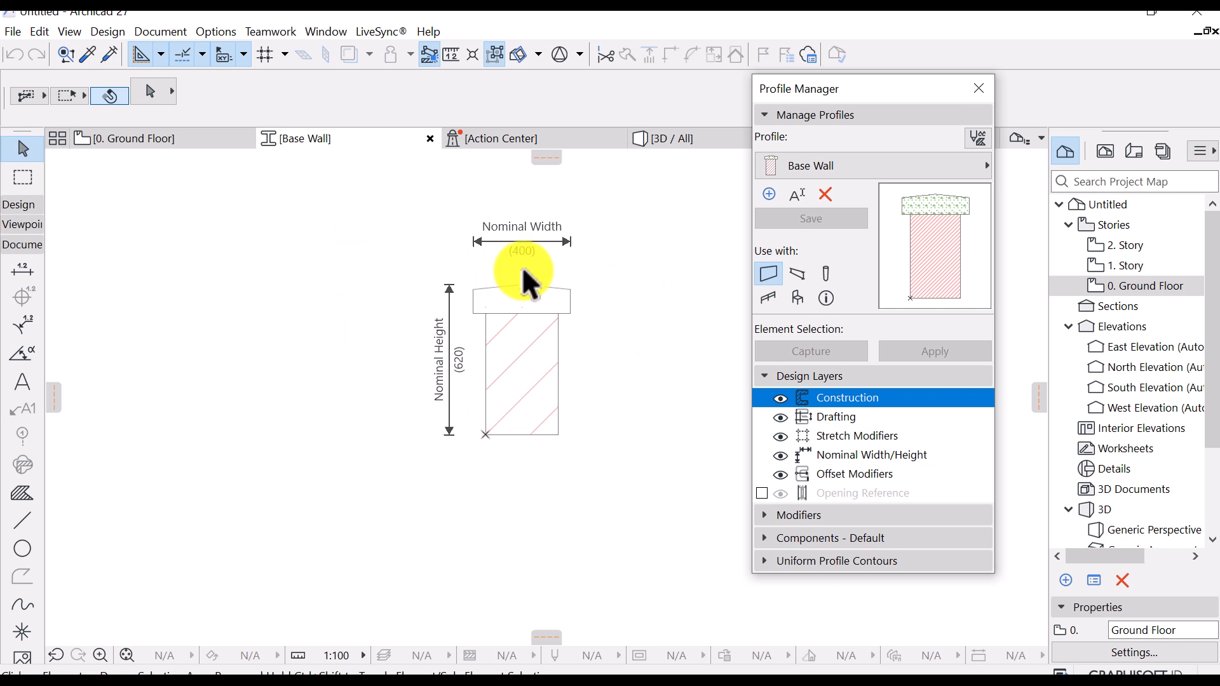
{"action": "scroll", "coordinate": [708, 239], "scroll_direction": "up", "scroll_amount": 1}
{"action": "middle_click_drag", "start_coordinate": [708, 239], "coordinate": [715, 282]}
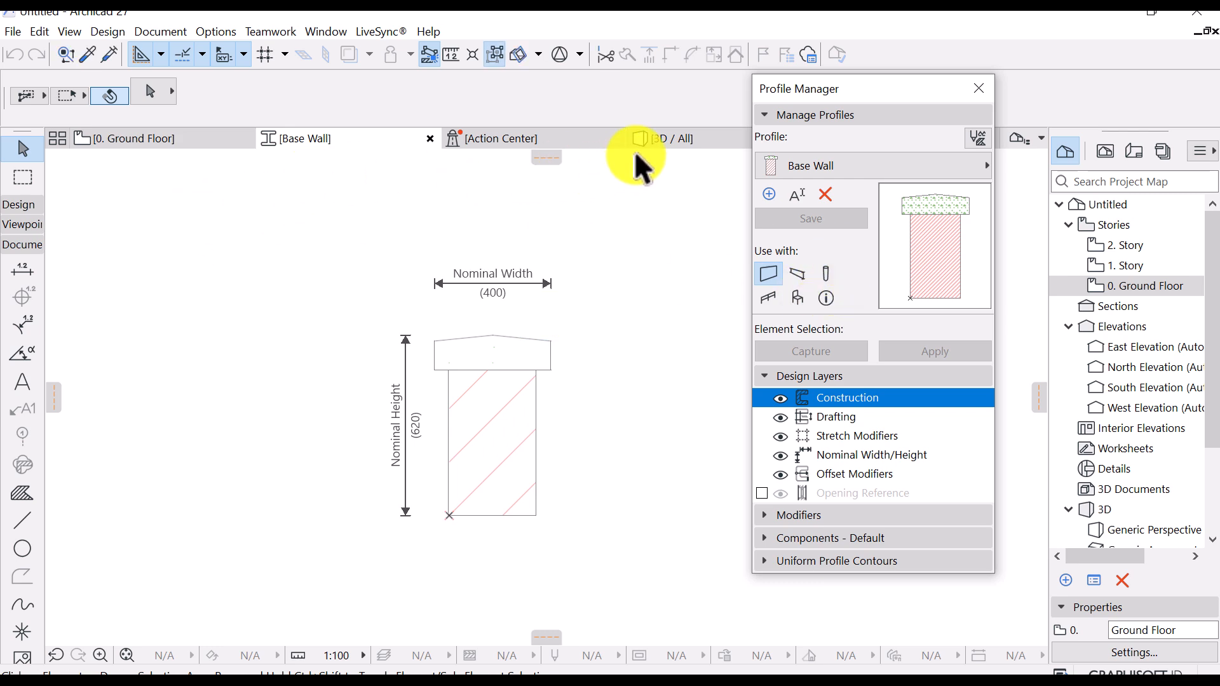
Switch to the 3D view of the fence and collapse the Manage Profiles section
{"action": "left_click", "coordinate": [658, 142]}
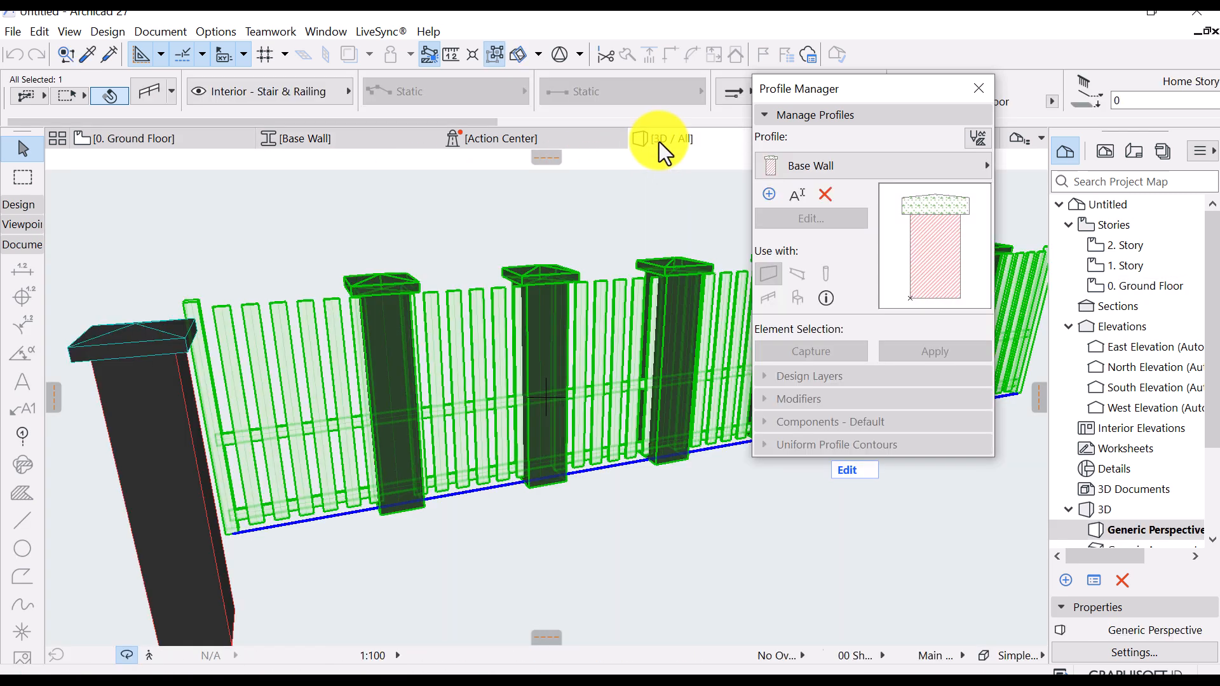
{"action": "left_click", "coordinate": [798, 115]}
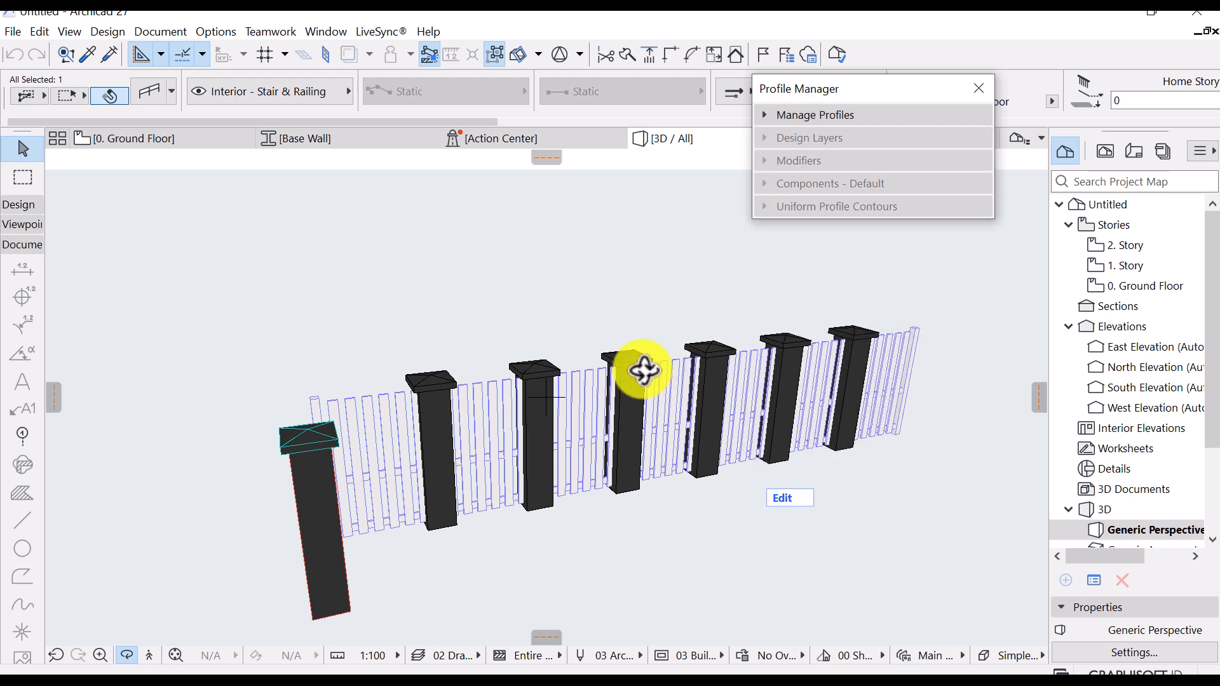
{"action": "scroll", "coordinate": [572, 372], "scroll_direction": "up", "scroll_amount": 2}
{"action": "left_click", "coordinate": [22, 177]}
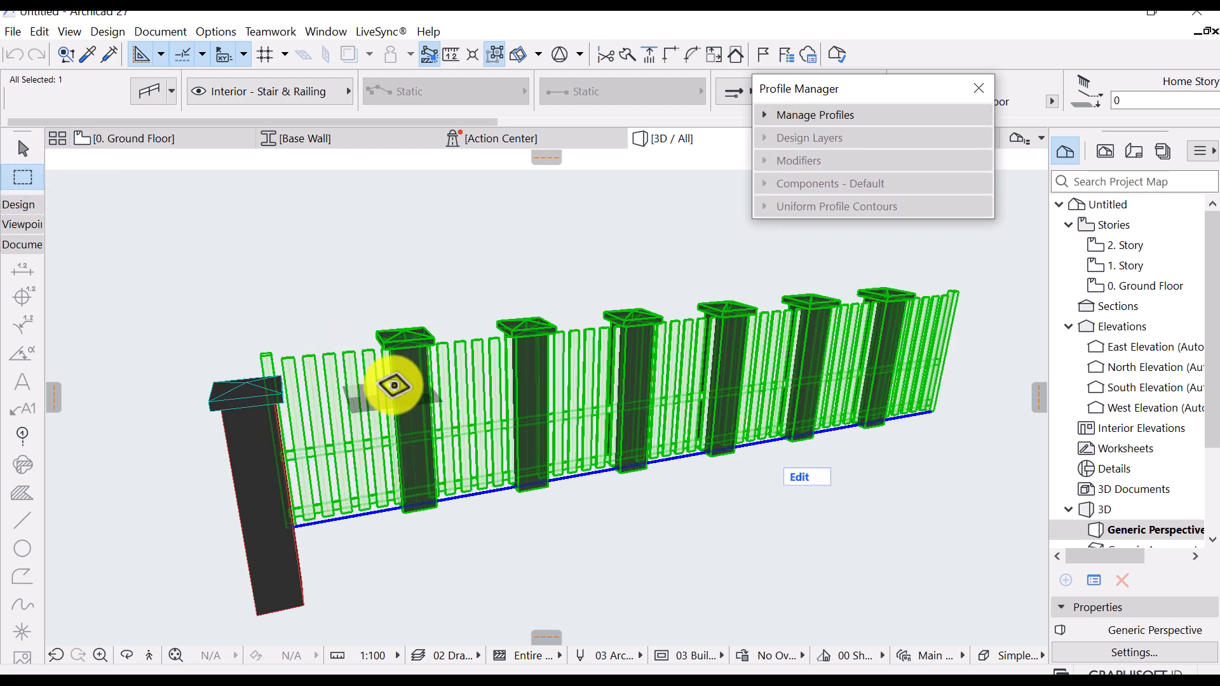
{"action": "key", "text": "ctrl+t"}
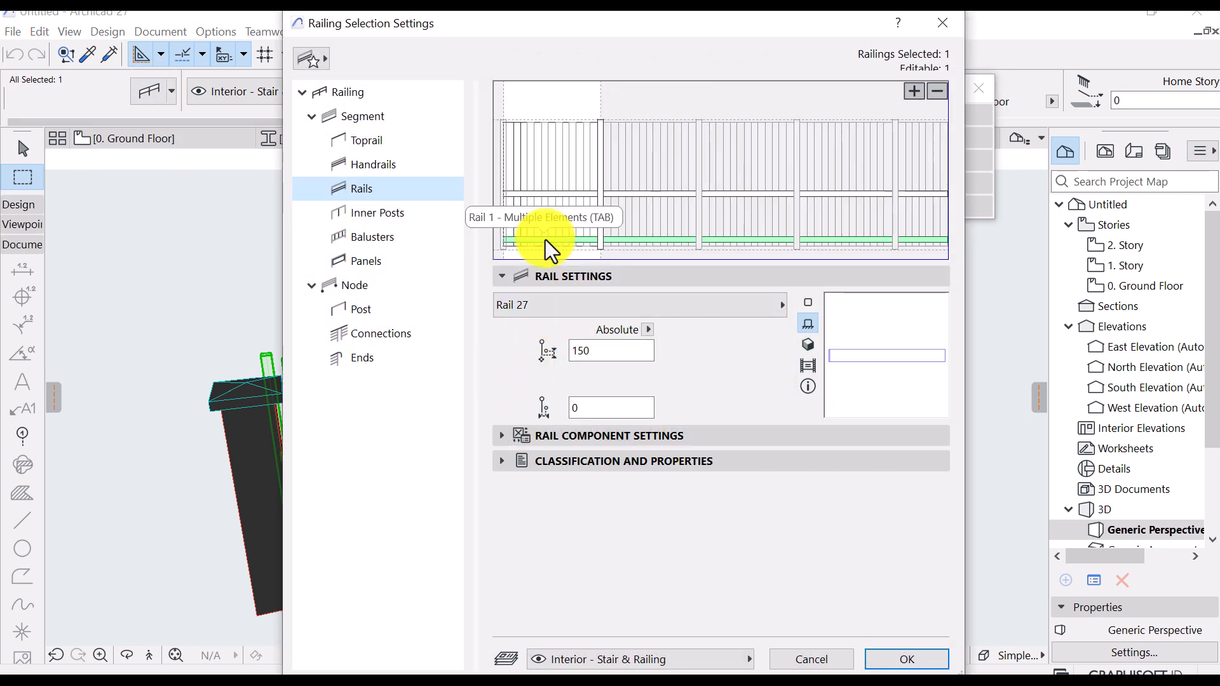
{"action": "left_click", "coordinate": [665, 307]}
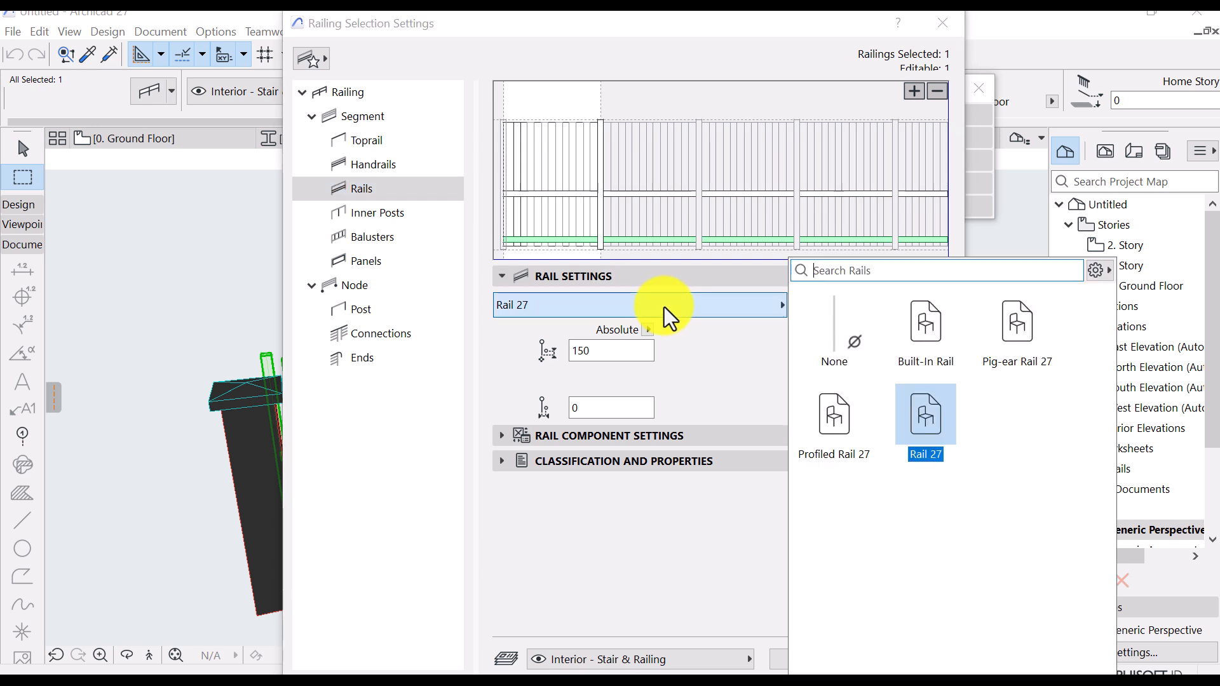
{"action": "left_click", "coordinate": [861, 430]}
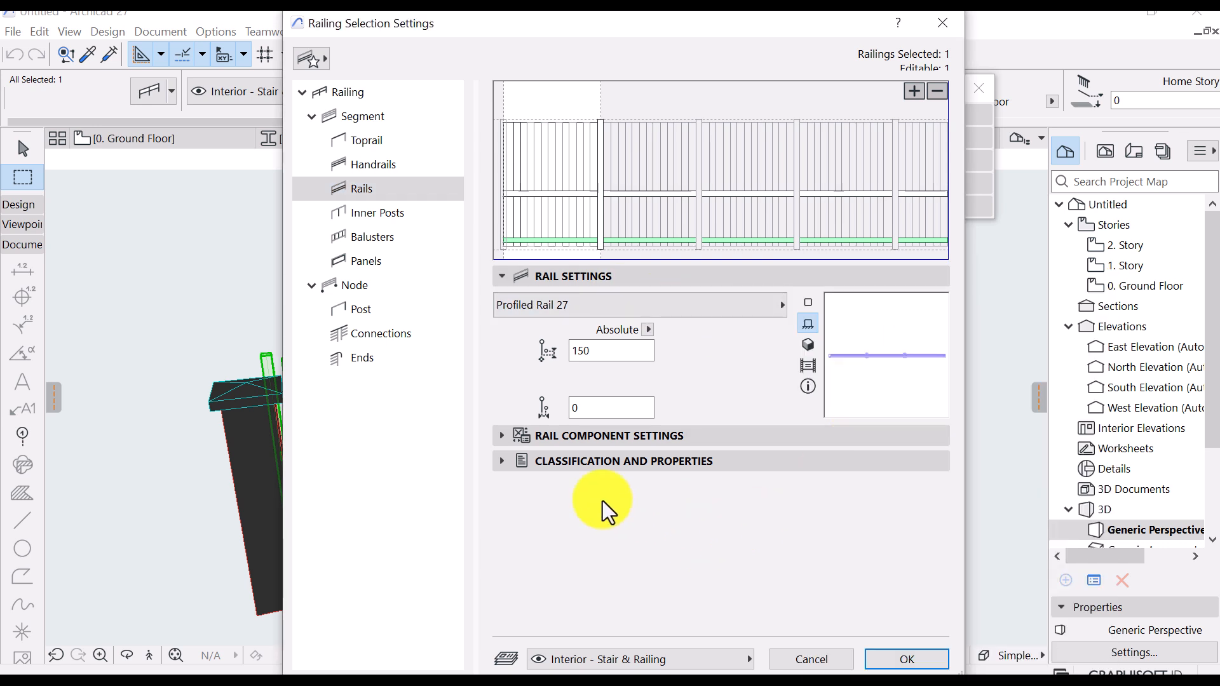
{"action": "left_click", "coordinate": [492, 436]}
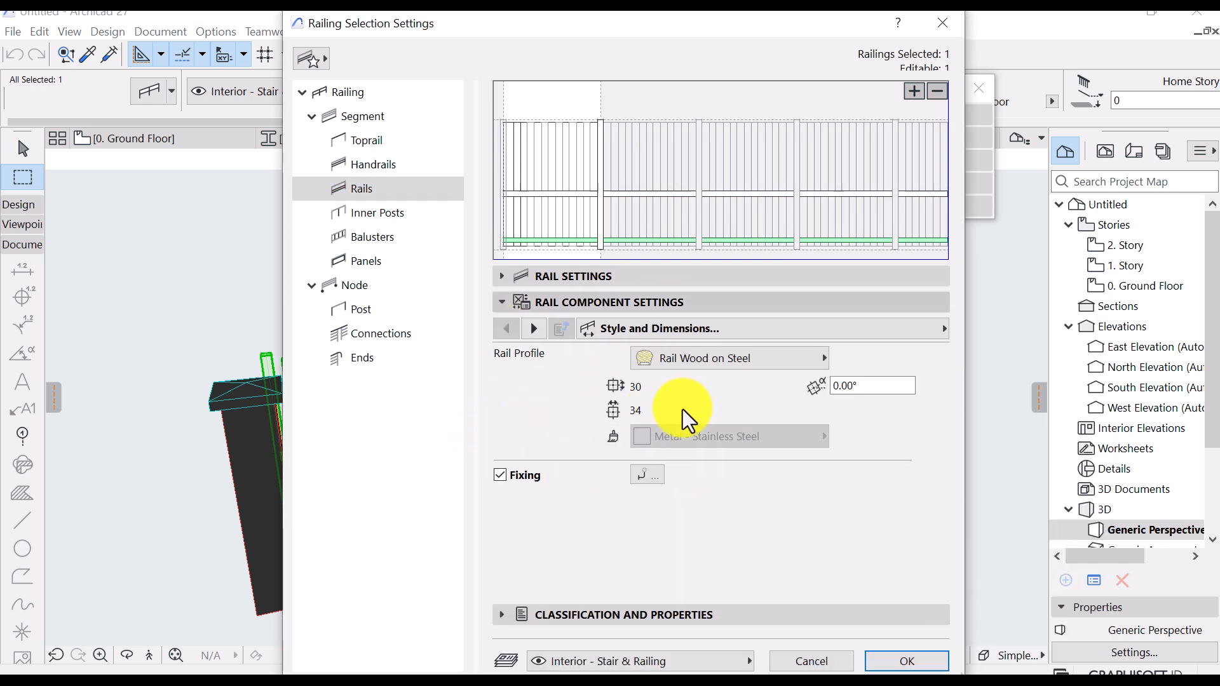
{"action": "left_click", "coordinate": [754, 356]}
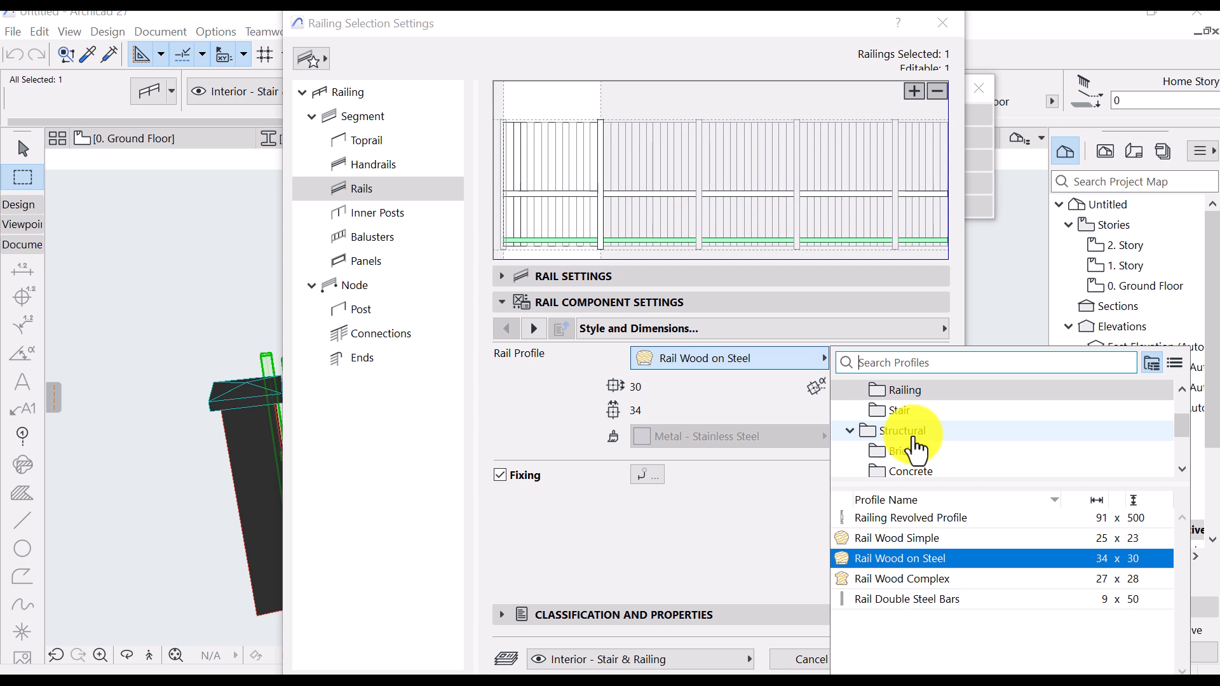
{"action": "type", "text": "ba"}
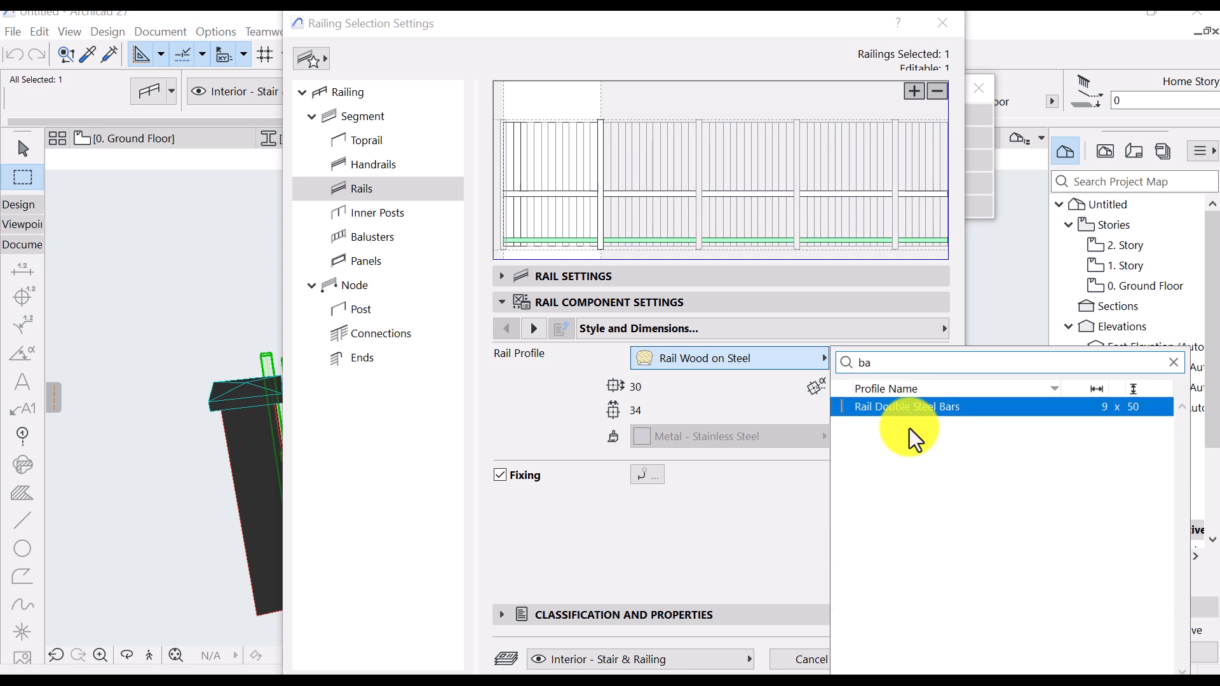
{"action": "type", "text": "s"}
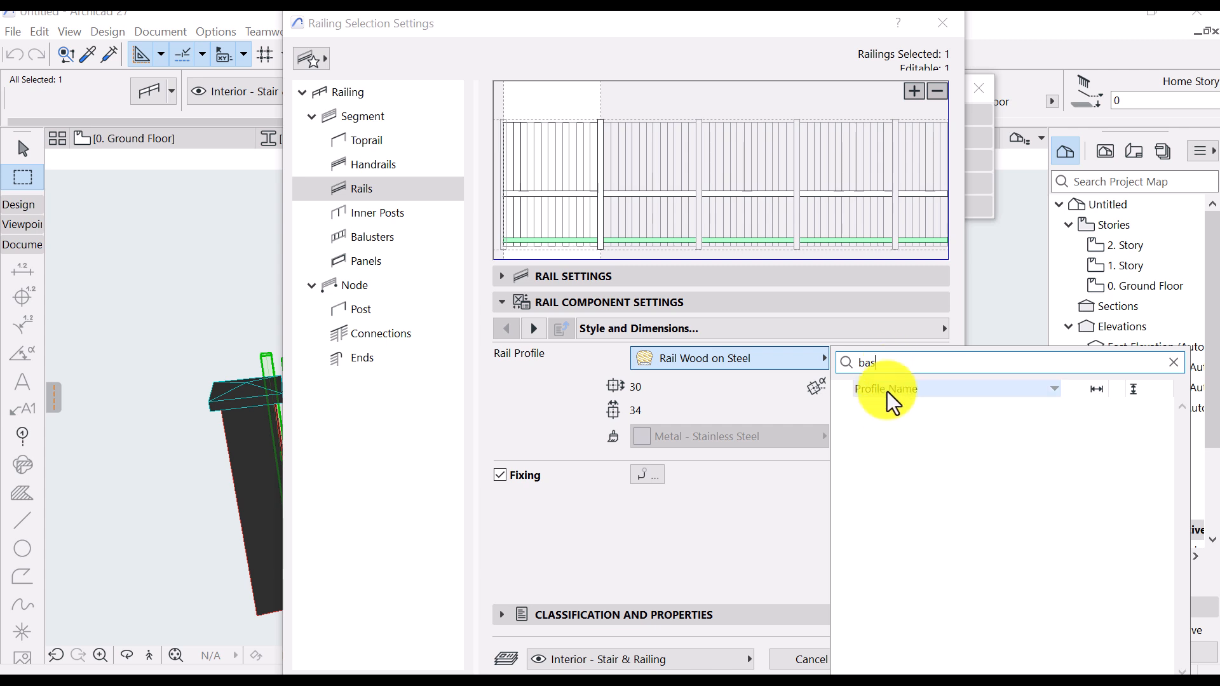
{"action": "left_click", "coordinate": [1174, 362]}
{"action": "left_click", "coordinate": [477, 414]}
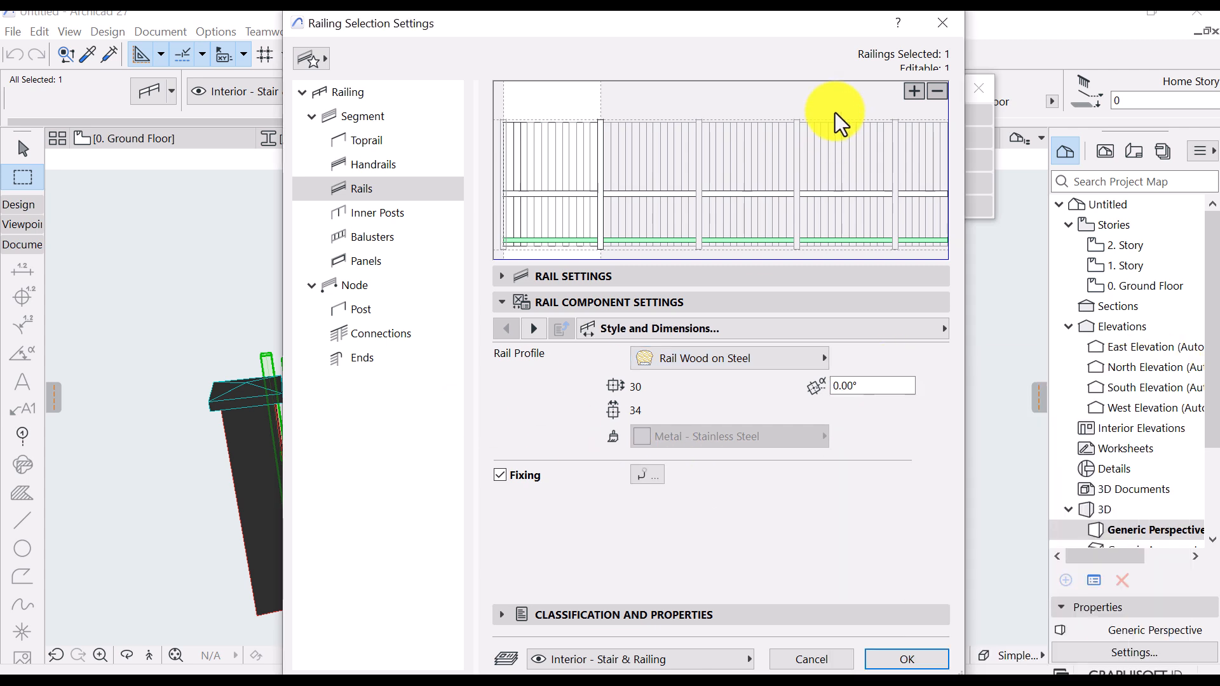
{"action": "left_click", "coordinate": [943, 23]}
Make the Base Wall profile available for railings, save it, and return to the 3D view
{"action": "left_click", "coordinate": [852, 117]}
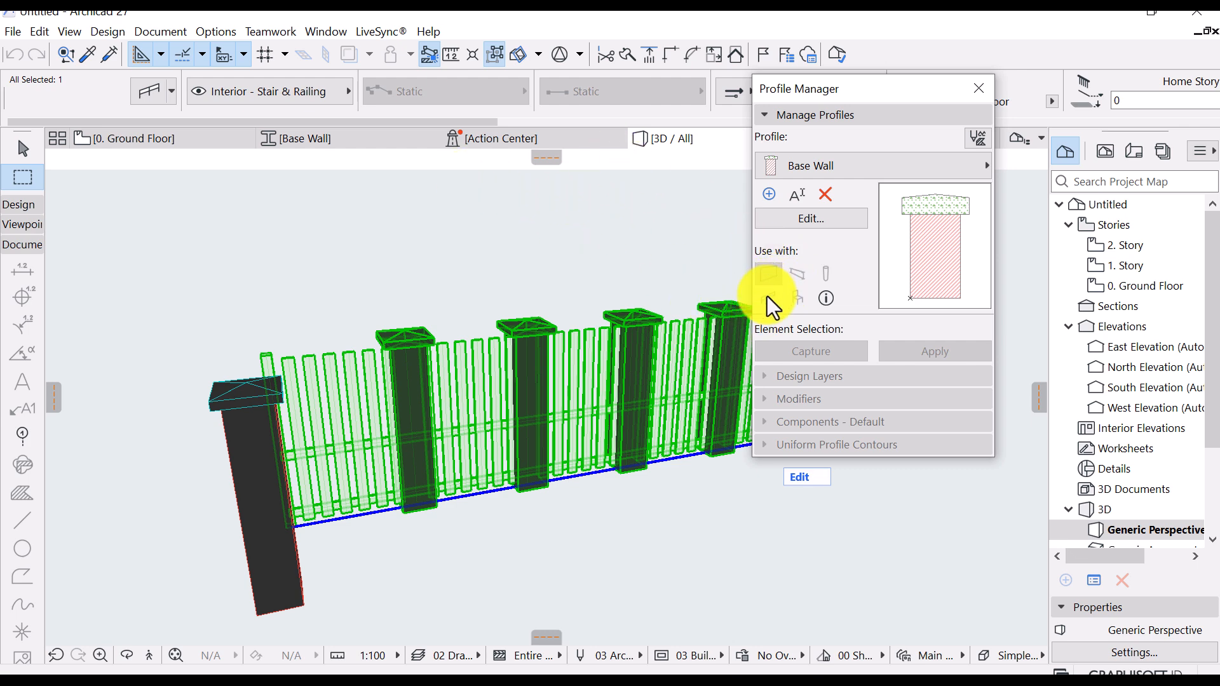
{"action": "left_click", "coordinate": [802, 218]}
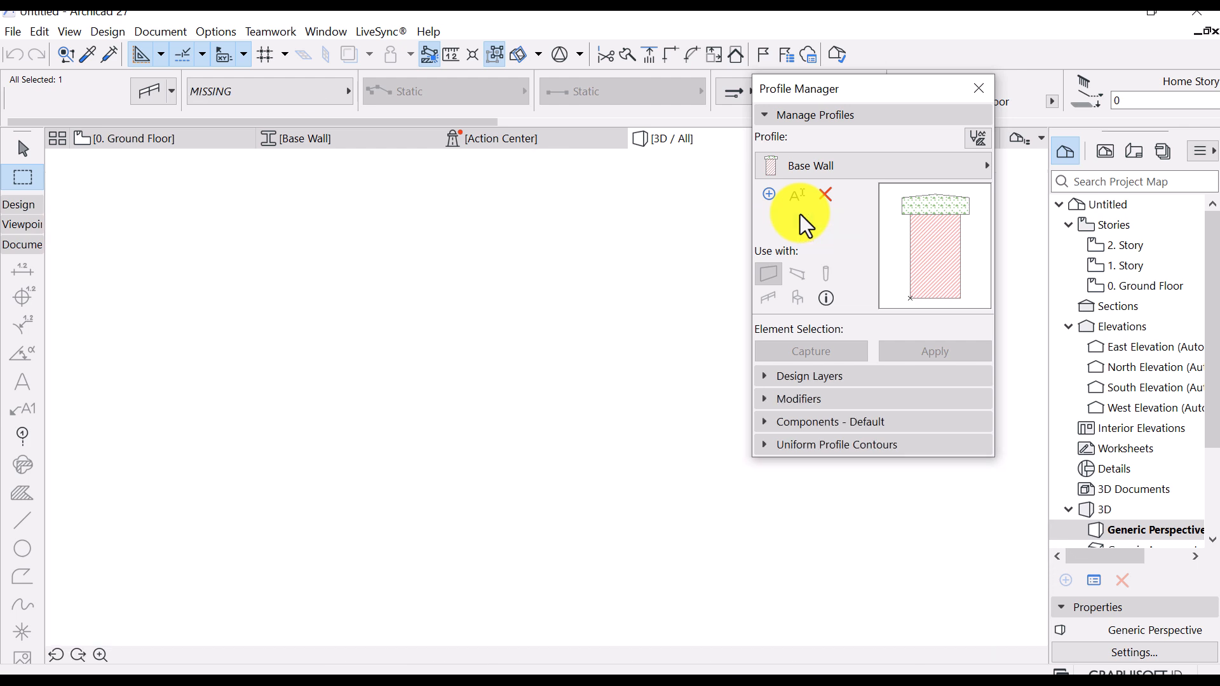
{"action": "left_click", "coordinate": [771, 299]}
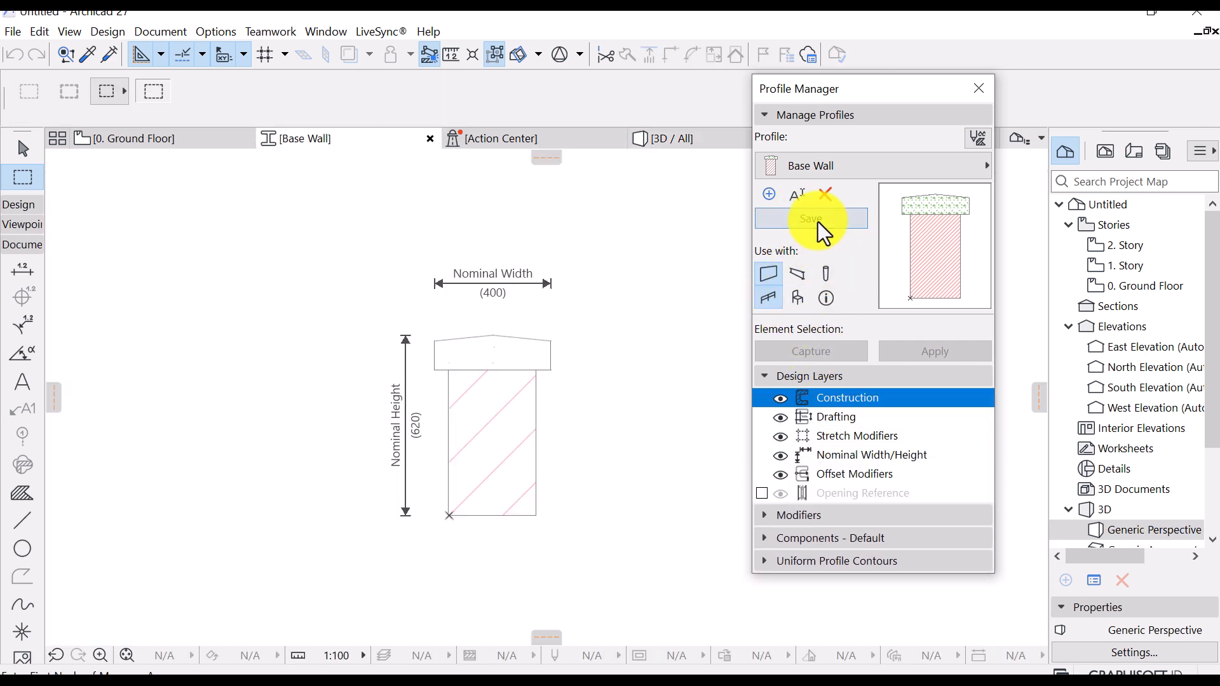
{"action": "left_click", "coordinate": [818, 220]}
{"action": "left_click", "coordinate": [683, 138]}
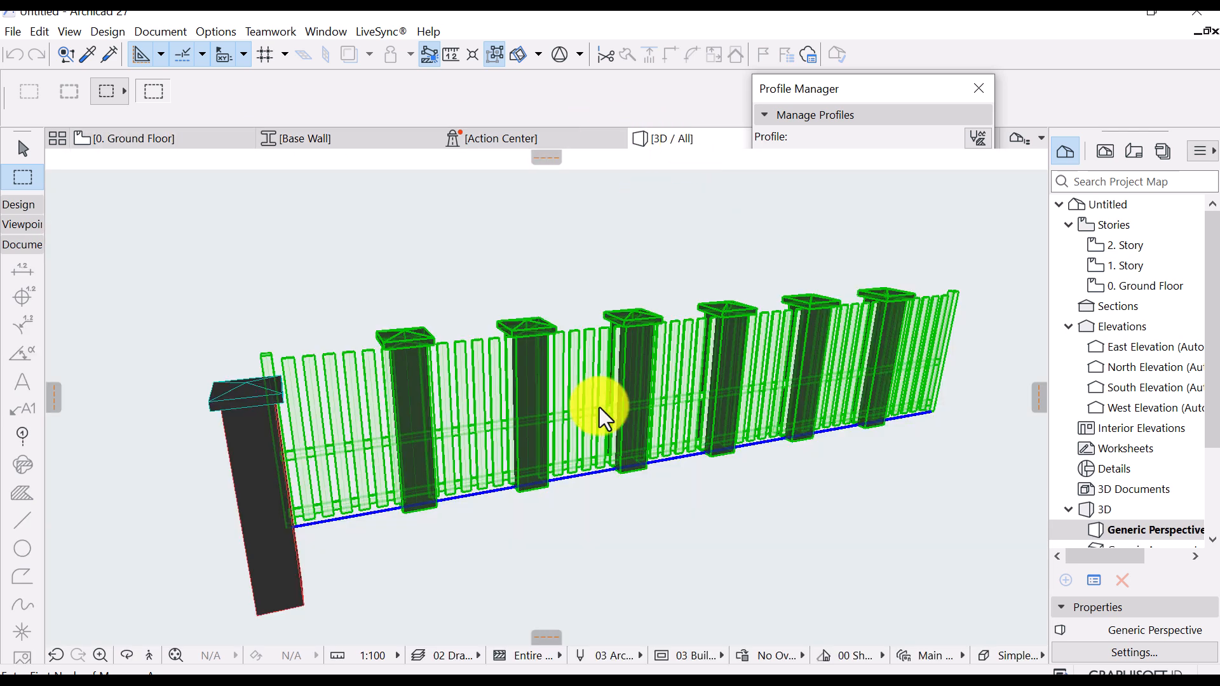
Change the lowest rail of the selected fence railing to the Profiled Rail 27 type
{"action": "left_click", "coordinate": [153, 93]}
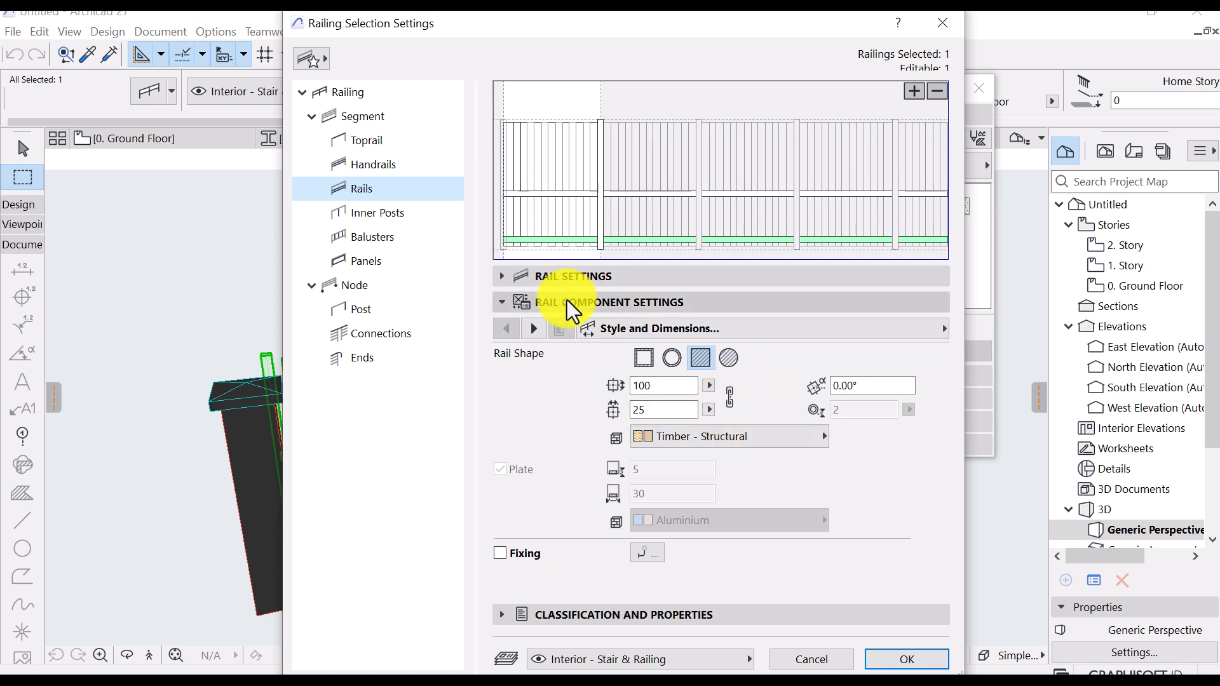
{"action": "left_click", "coordinate": [558, 242]}
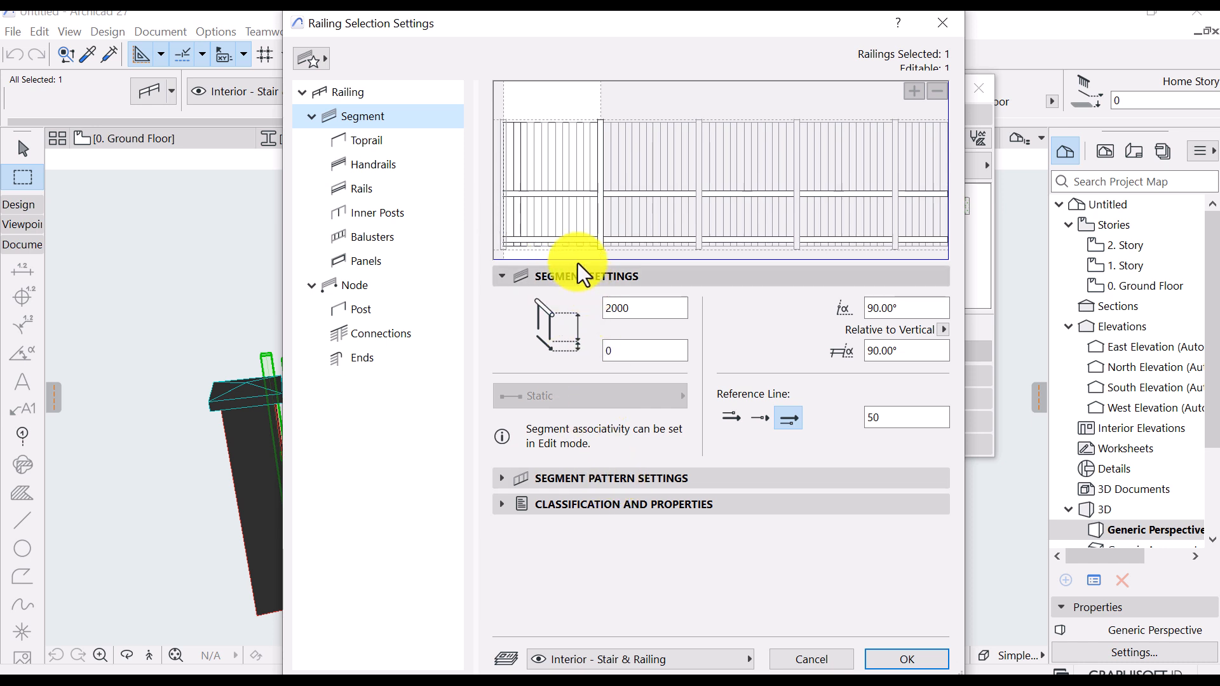
{"action": "left_click", "coordinate": [574, 240]}
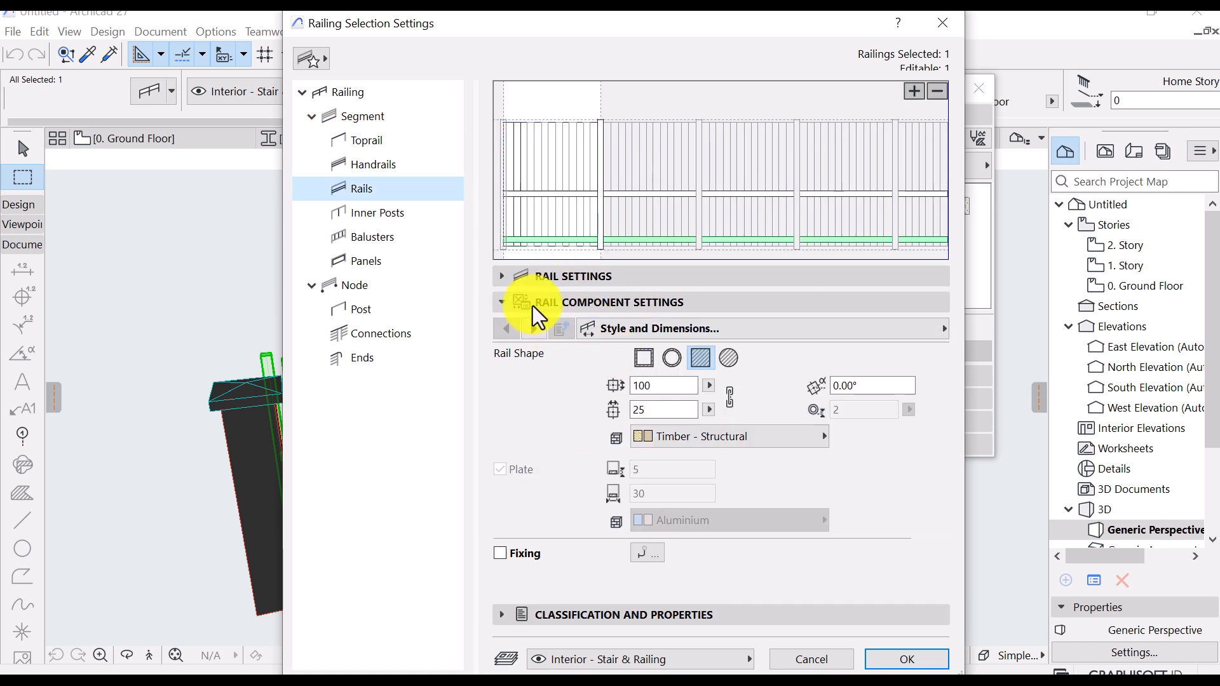
{"action": "left_click", "coordinate": [535, 279]}
{"action": "left_click", "coordinate": [719, 305]}
{"action": "left_click", "coordinate": [849, 434]}
Assign the Base Wall profile to the lowest rail and apply the railing settings
{"action": "left_click", "coordinate": [508, 432]}
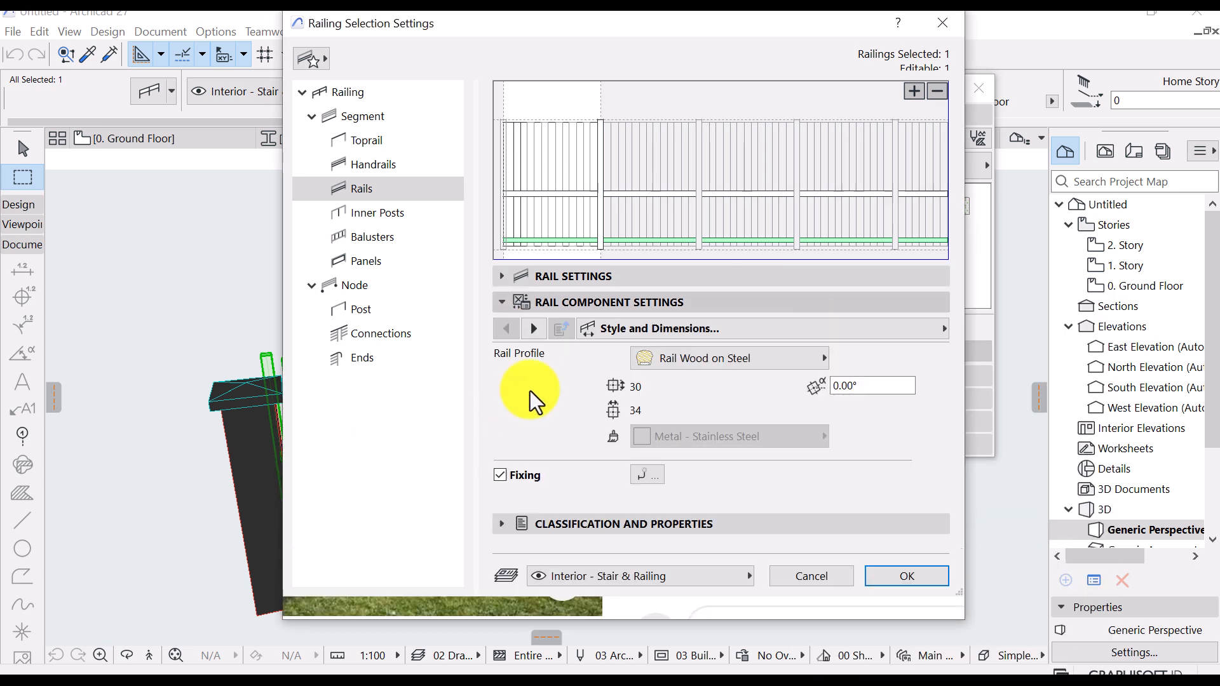
{"action": "left_click", "coordinate": [750, 360]}
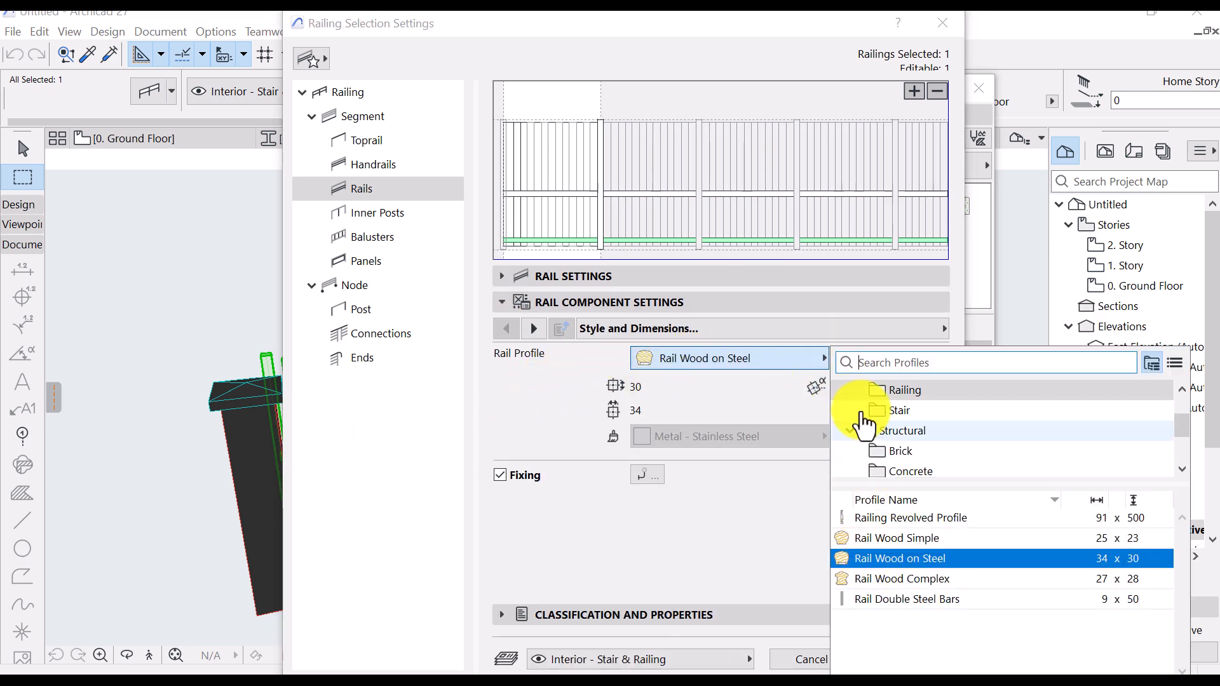
{"action": "left_click", "coordinate": [858, 361]}
{"action": "type", "text": "bas"}
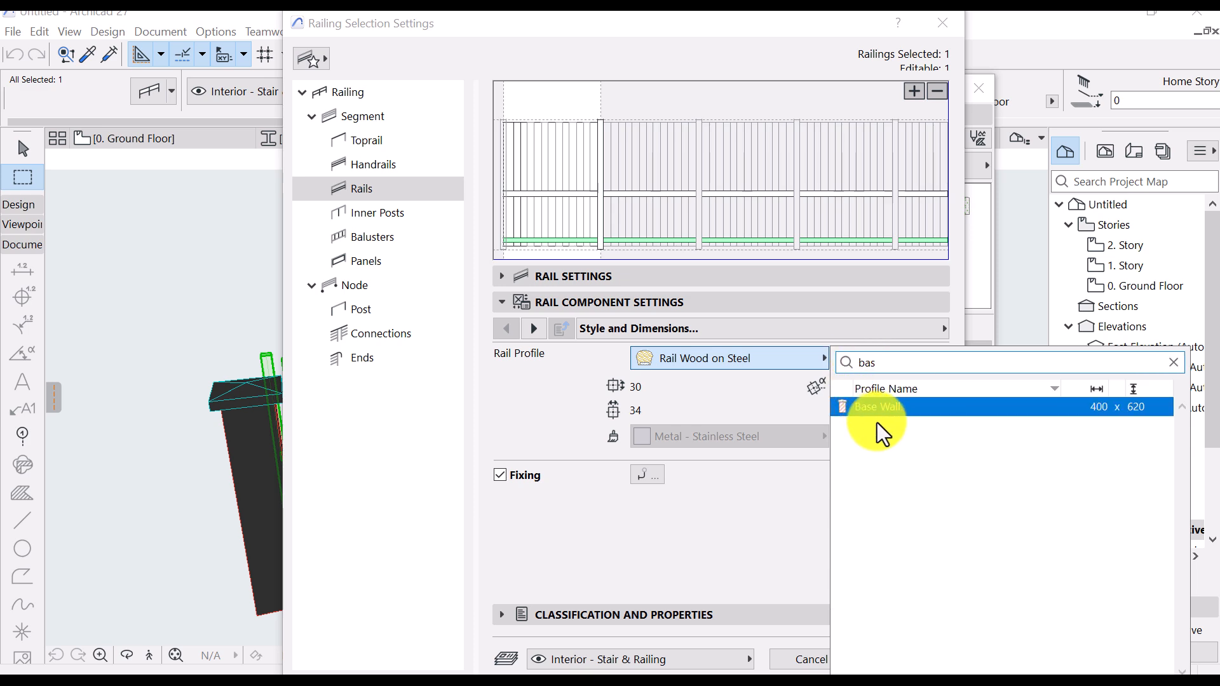
{"action": "left_click", "coordinate": [921, 408]}
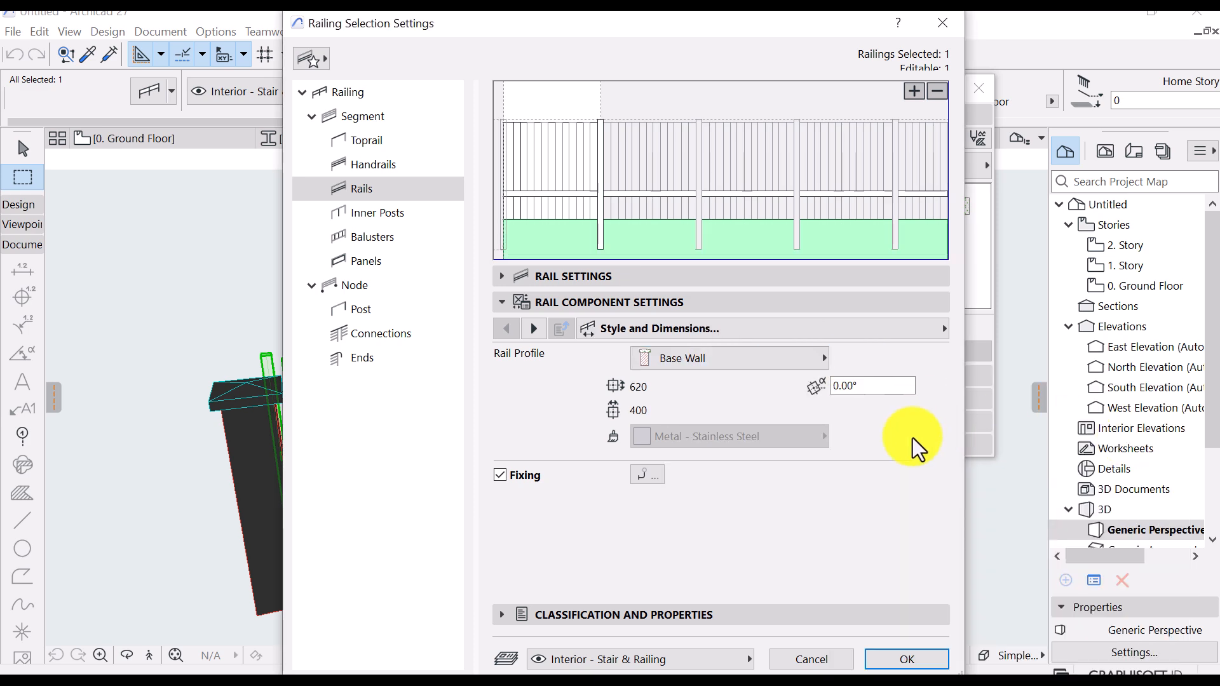
{"action": "left_click", "coordinate": [902, 658]}
Examine the fence's brick base wall in 3D and compare it with the block masonry in the ground floor reference photo
{"action": "middle_click_drag", "start_coordinate": [825, 584], "coordinate": [263, 382], "text": "shift"}
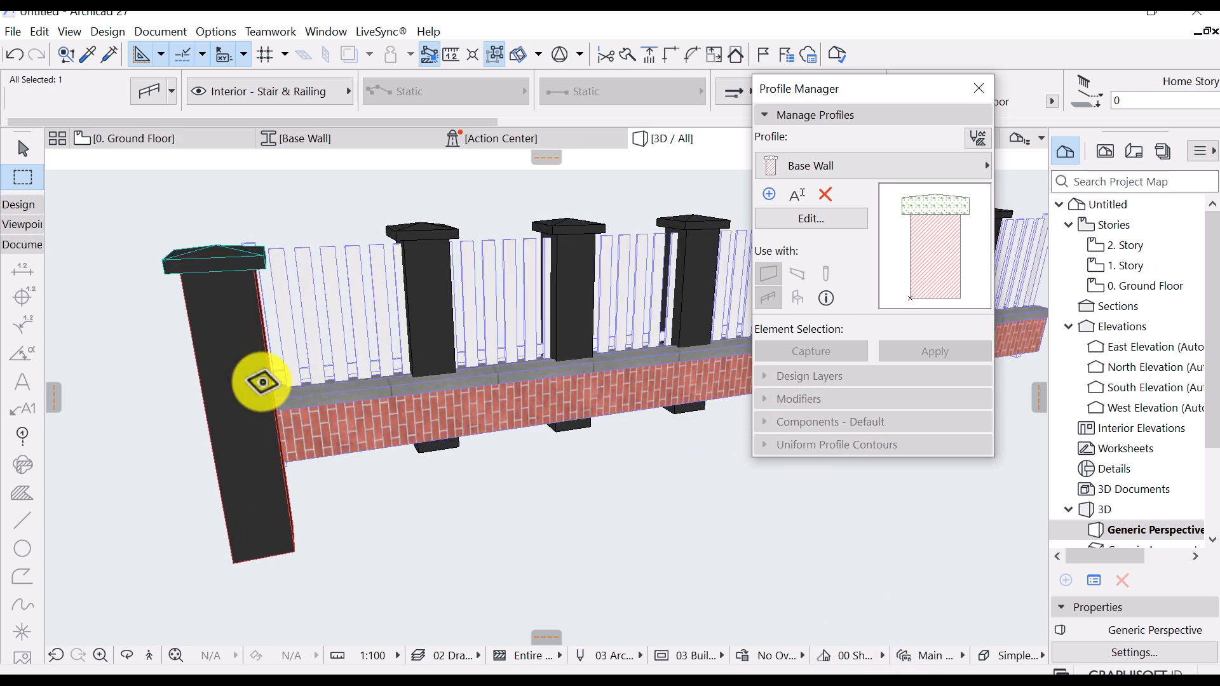
{"action": "middle_click_drag", "start_coordinate": [578, 512], "coordinate": [693, 273], "text": "shift"}
{"action": "left_click", "coordinate": [812, 115]}
{"action": "middle_click_drag", "start_coordinate": [452, 379], "coordinate": [479, 349], "text": "shift"}
{"action": "scroll", "coordinate": [321, 305], "scroll_direction": "up", "scroll_amount": 5}
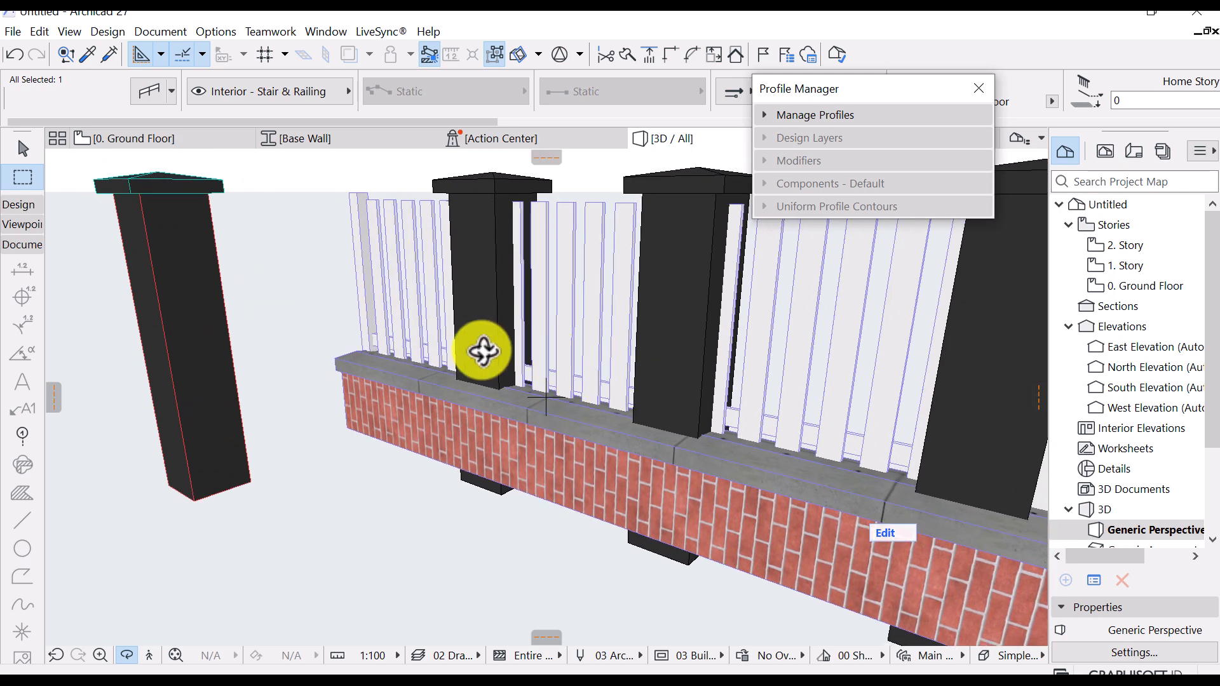
{"action": "key", "text": "Escape"}
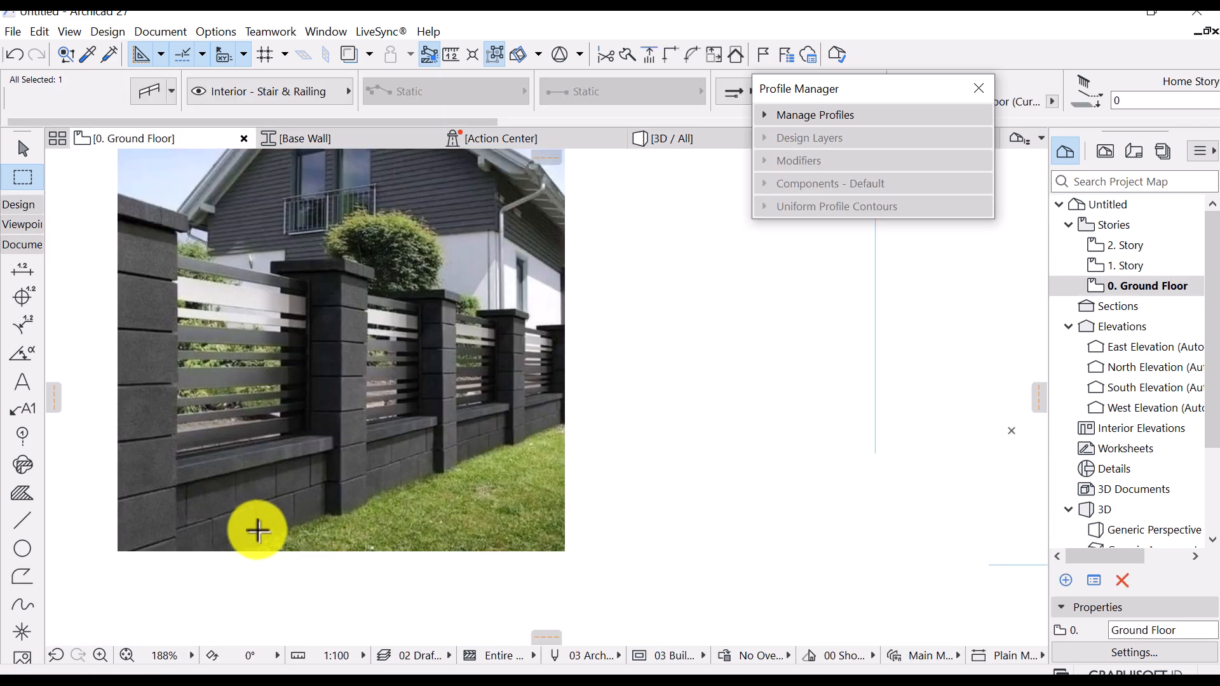
{"action": "scroll", "coordinate": [257, 530], "scroll_direction": "up", "scroll_amount": 2}
{"action": "scroll", "coordinate": [256, 530], "scroll_direction": "up", "scroll_amount": 2}
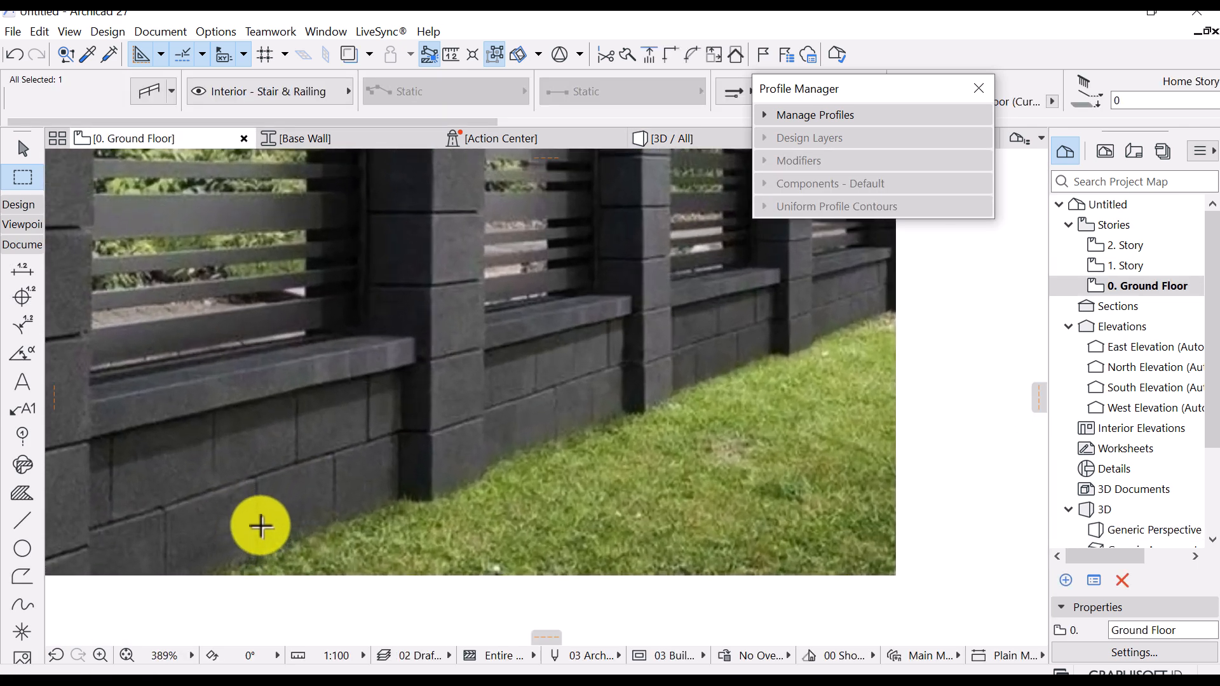
{"action": "scroll", "coordinate": [407, 489], "scroll_direction": "down", "scroll_amount": 3}
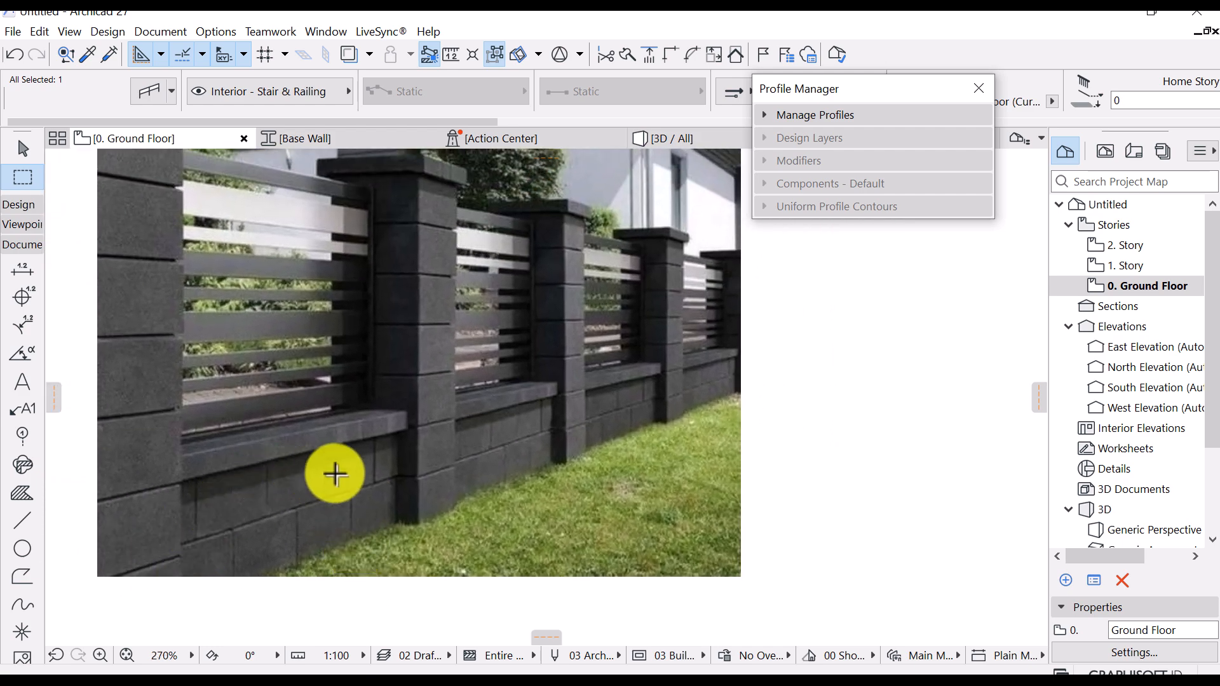
{"action": "scroll", "coordinate": [368, 507], "scroll_direction": "up", "scroll_amount": 4}
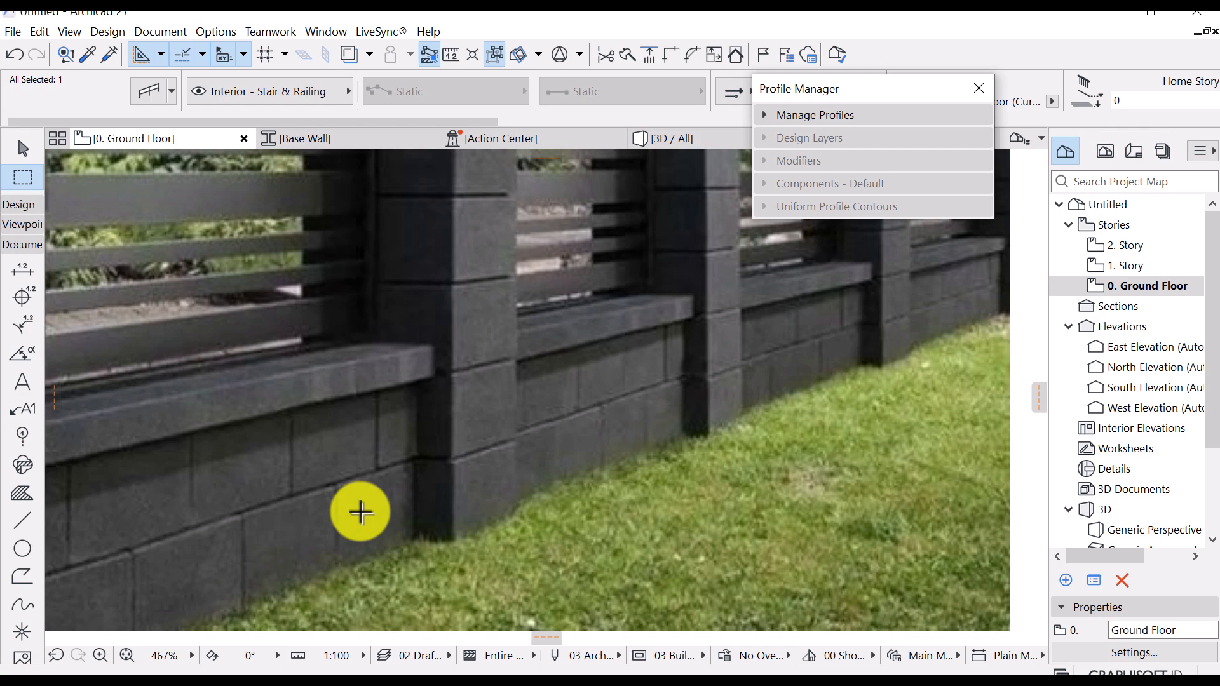
{"action": "scroll", "coordinate": [382, 502], "scroll_direction": "down", "scroll_amount": 3}
{"action": "middle_click_drag", "start_coordinate": [360, 485], "coordinate": [429, 445]}
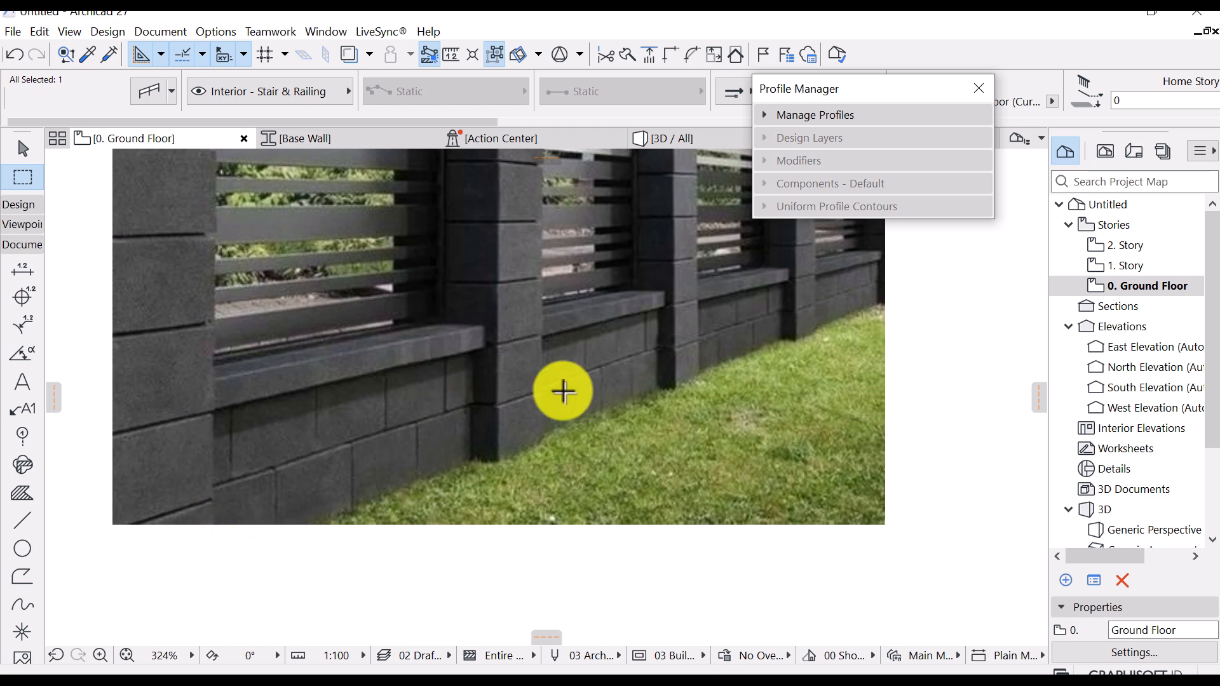
{"action": "middle_click_drag", "start_coordinate": [360, 444], "coordinate": [345, 460]}
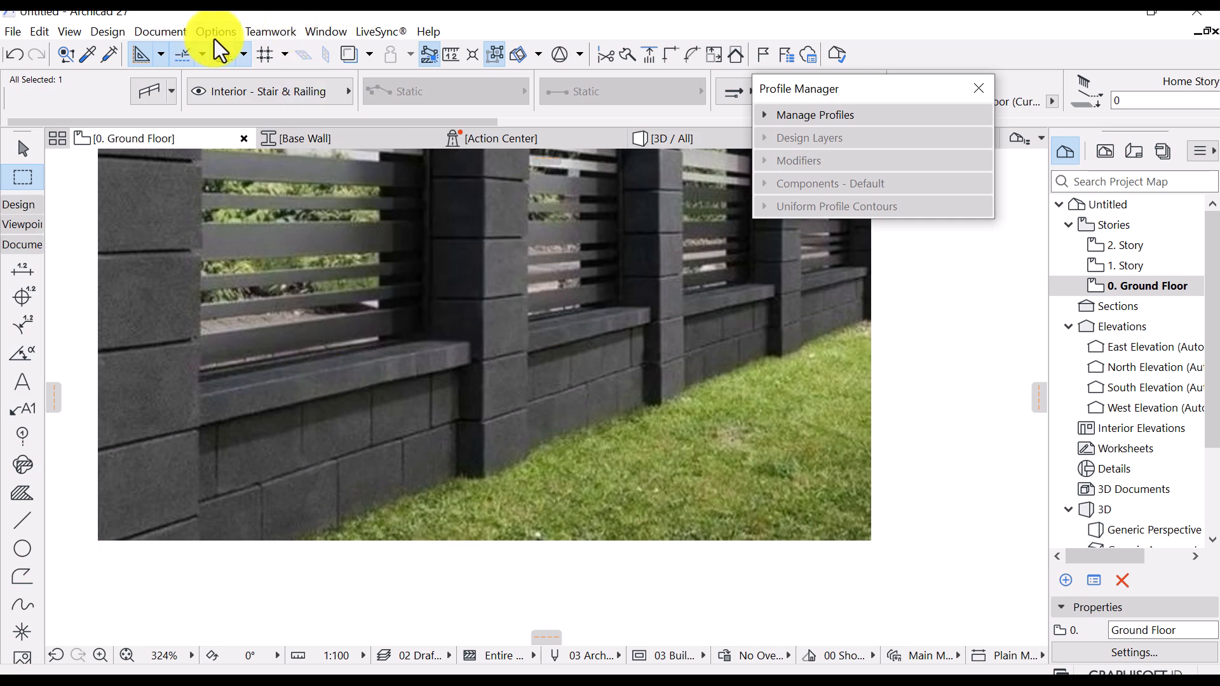
Duplicate the Brick - Red surface, name the copy Brick - Black, and open its texture settings
{"action": "left_click", "coordinate": [199, 32]}
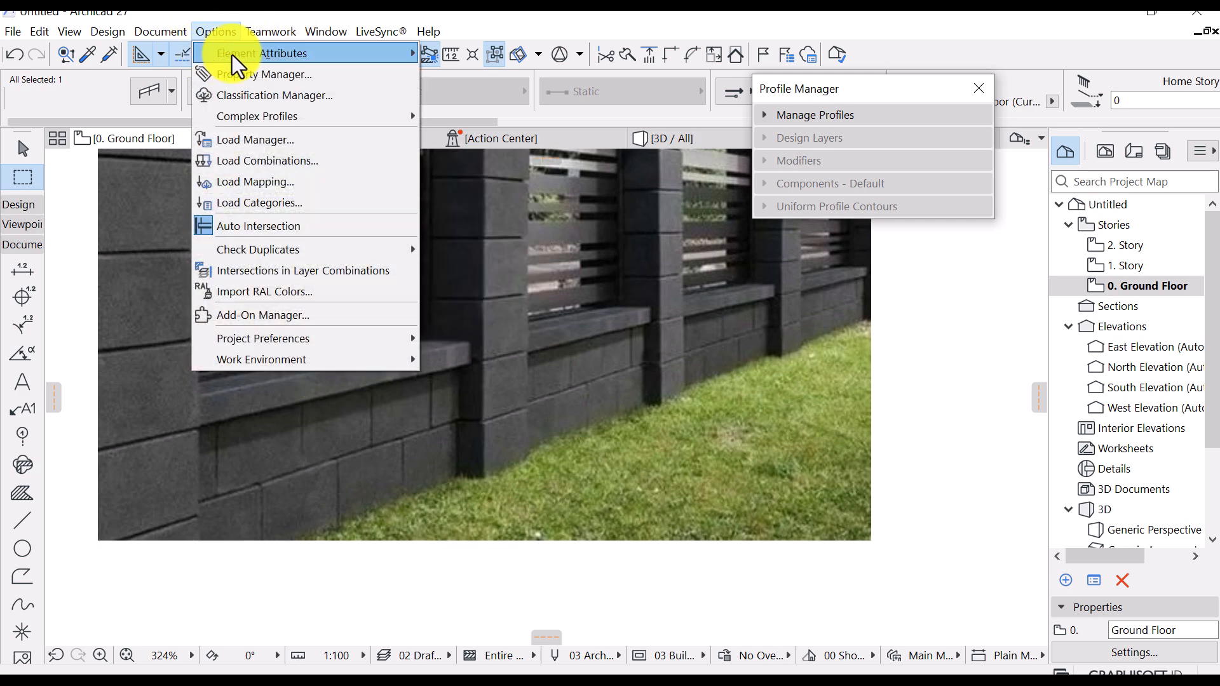
{"action": "mouse_move", "coordinate": [213, 56]}
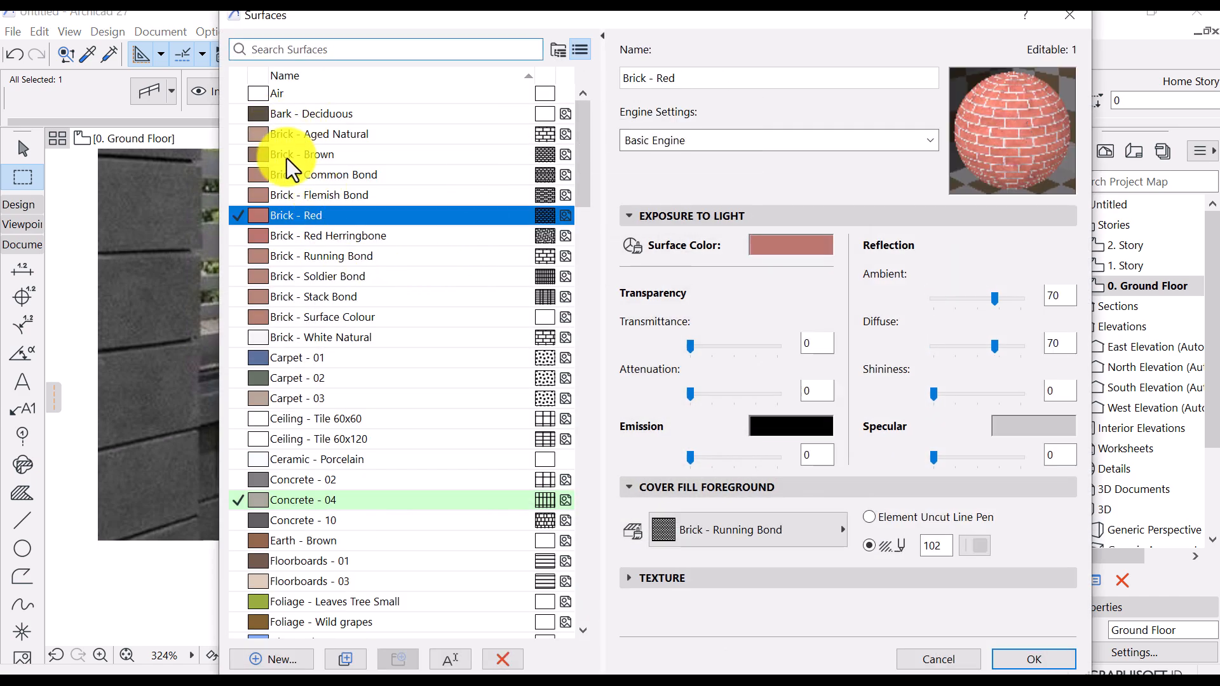
{"action": "left_click", "coordinate": [299, 216]}
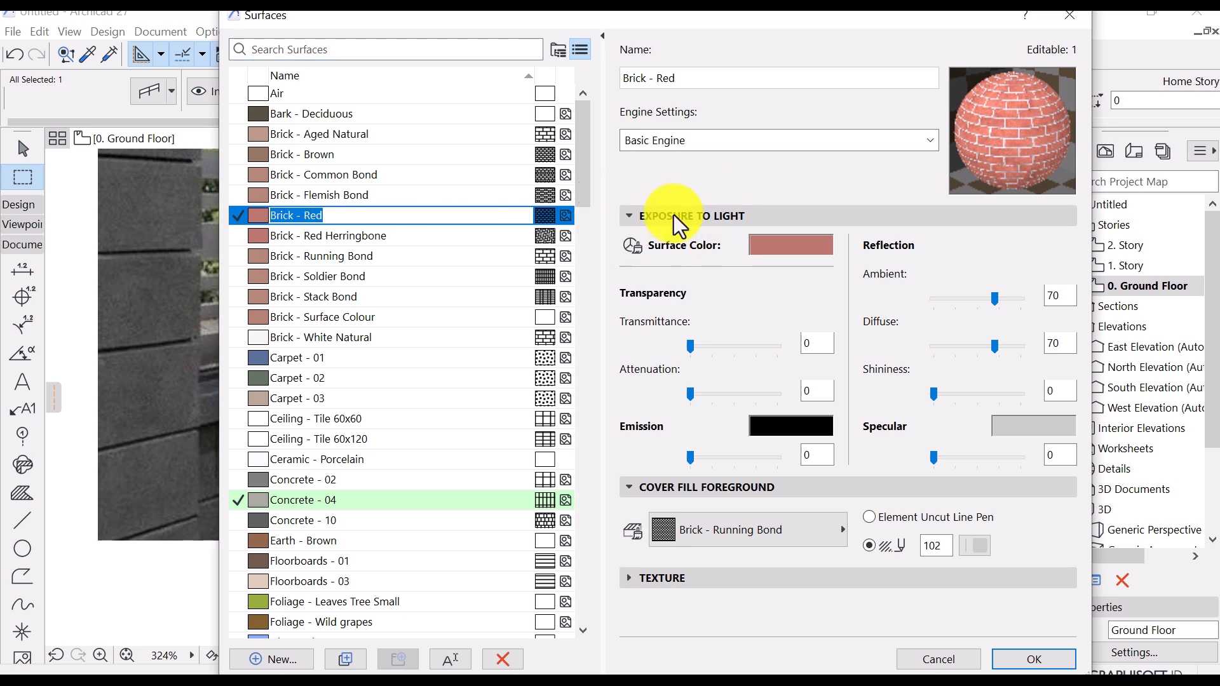
{"action": "left_click", "coordinate": [341, 660]}
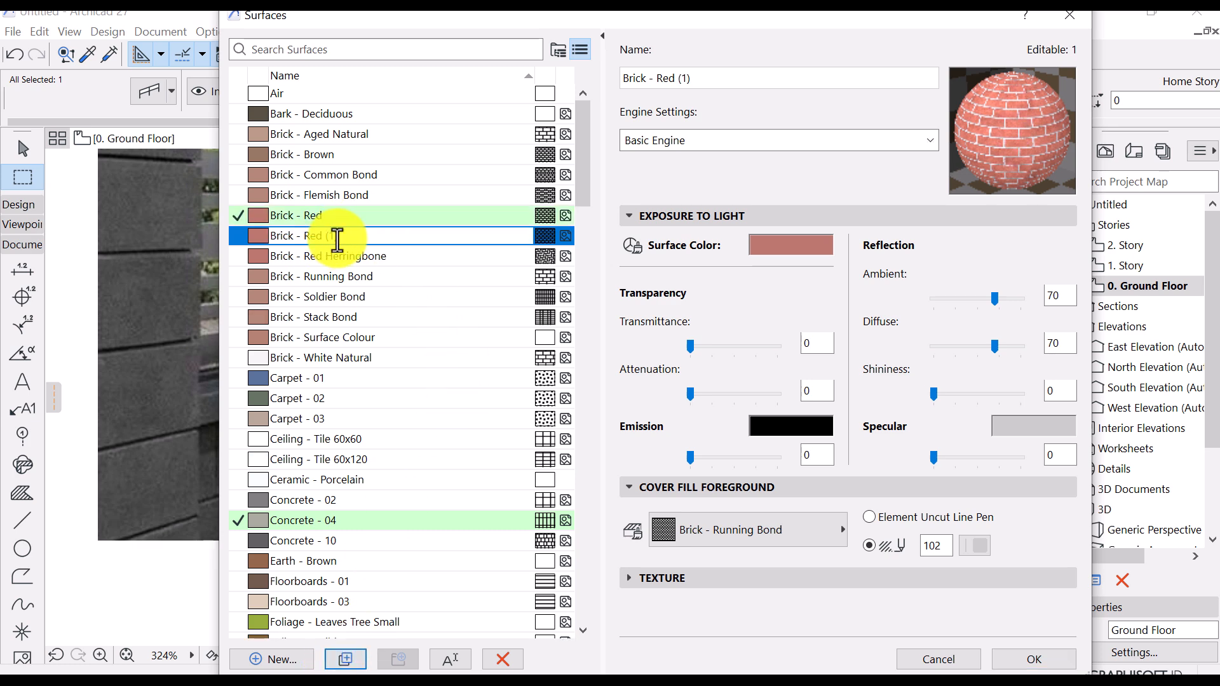
{"action": "left_click_drag", "start_coordinate": [340, 239], "coordinate": [305, 240]}
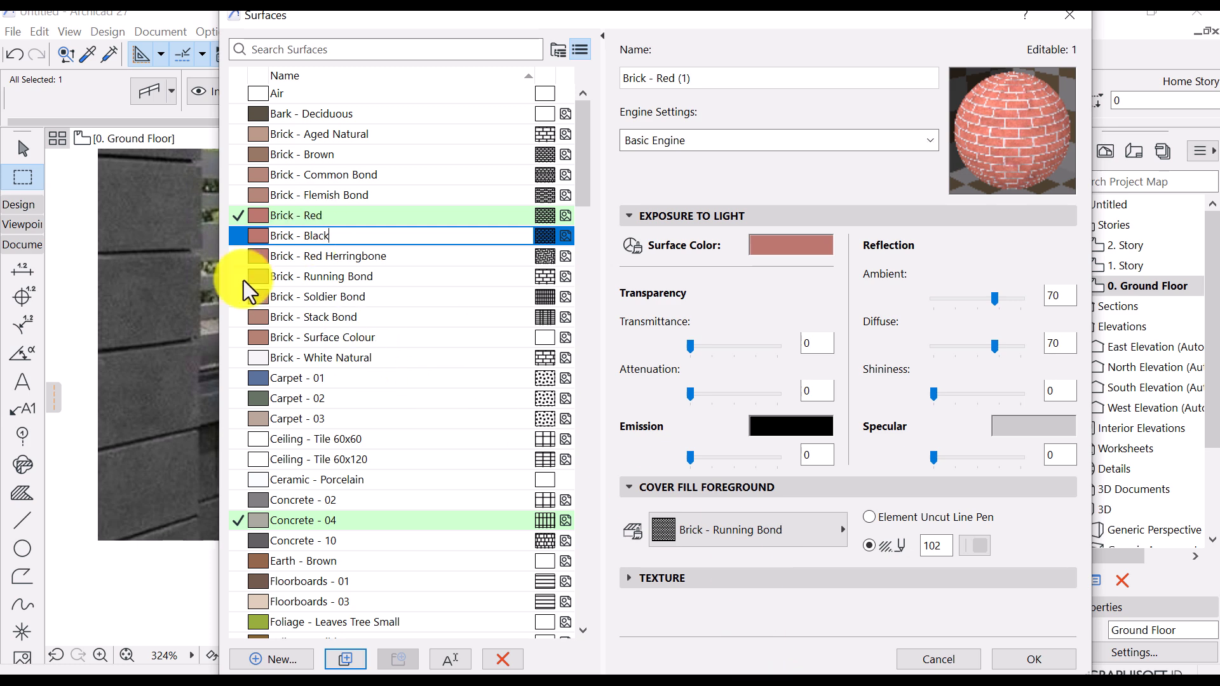
{"action": "left_click", "coordinate": [293, 236]}
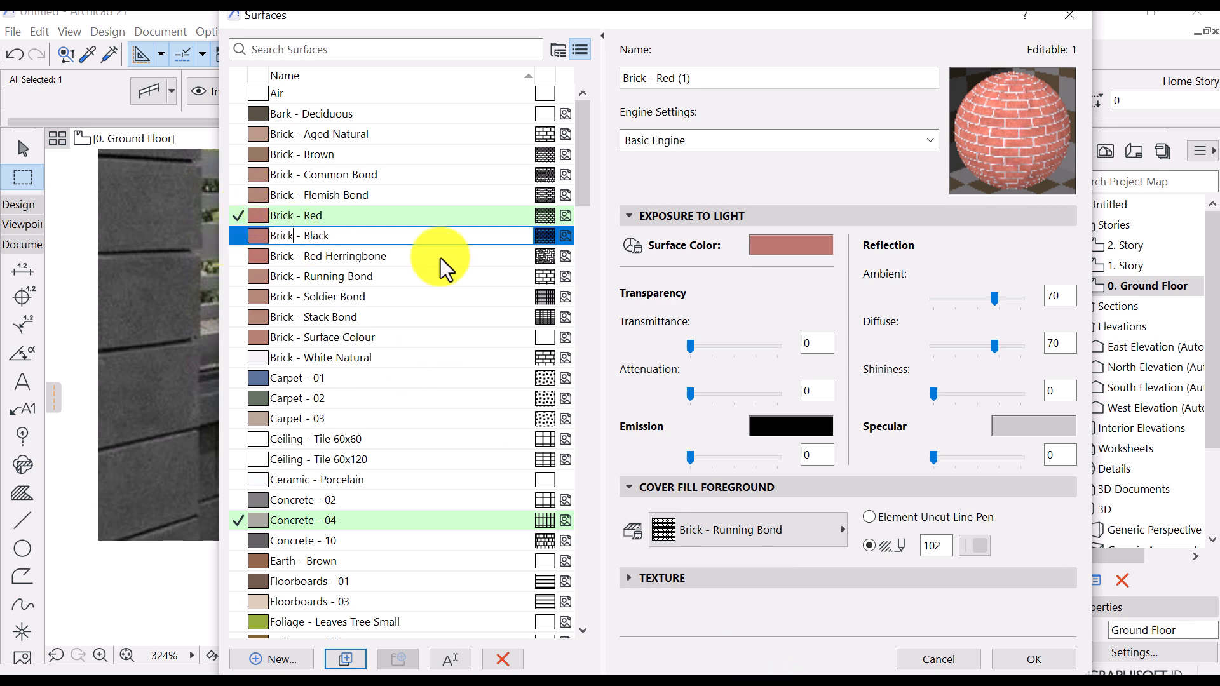
{"action": "left_click", "coordinate": [636, 579]}
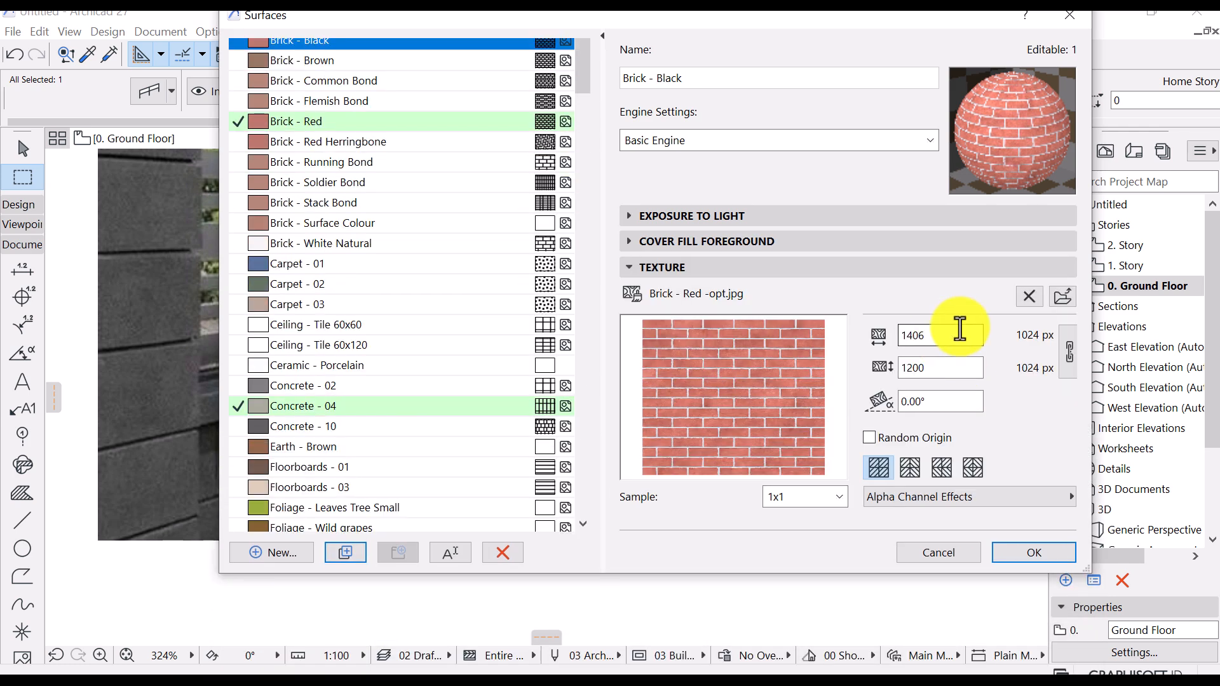
Open the library image list for the Brick - Black texture, enlarge the dialog, and browse to the Brick - Black image files
{"action": "left_click", "coordinate": [1063, 296]}
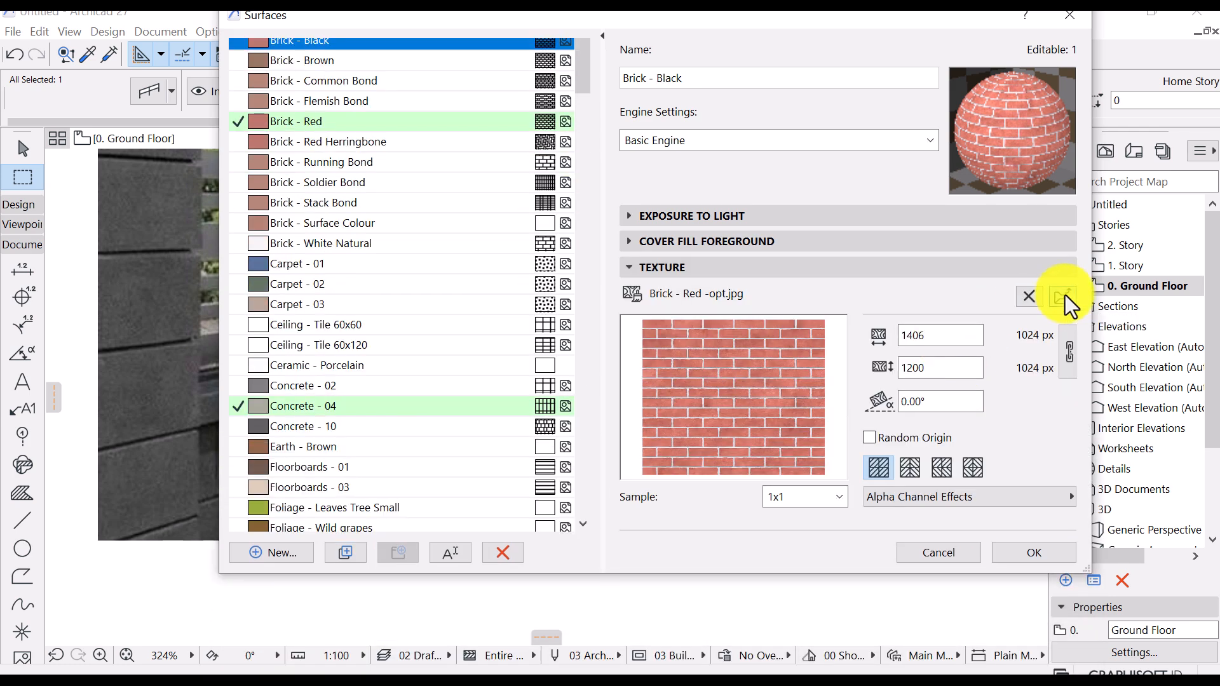
{"action": "left_click_drag", "start_coordinate": [471, 376], "coordinate": [485, 381]}
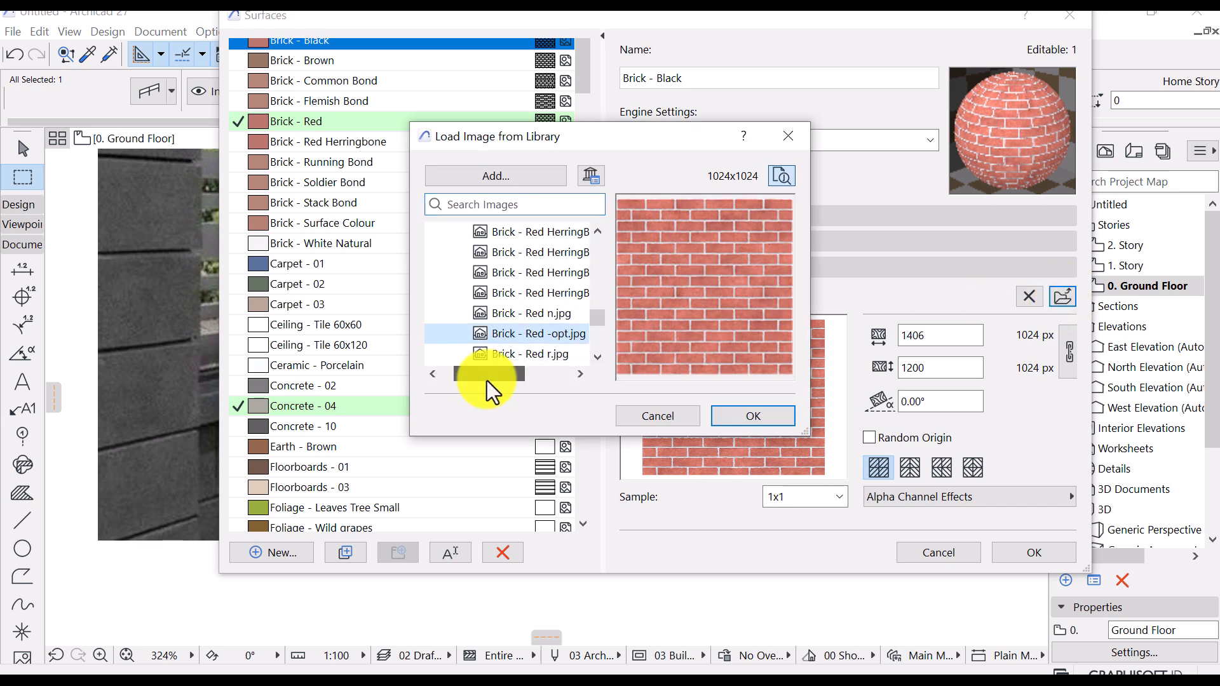
{"action": "left_click_drag", "start_coordinate": [589, 438], "coordinate": [607, 624]}
{"action": "left_click_drag", "start_coordinate": [810, 294], "coordinate": [962, 292]}
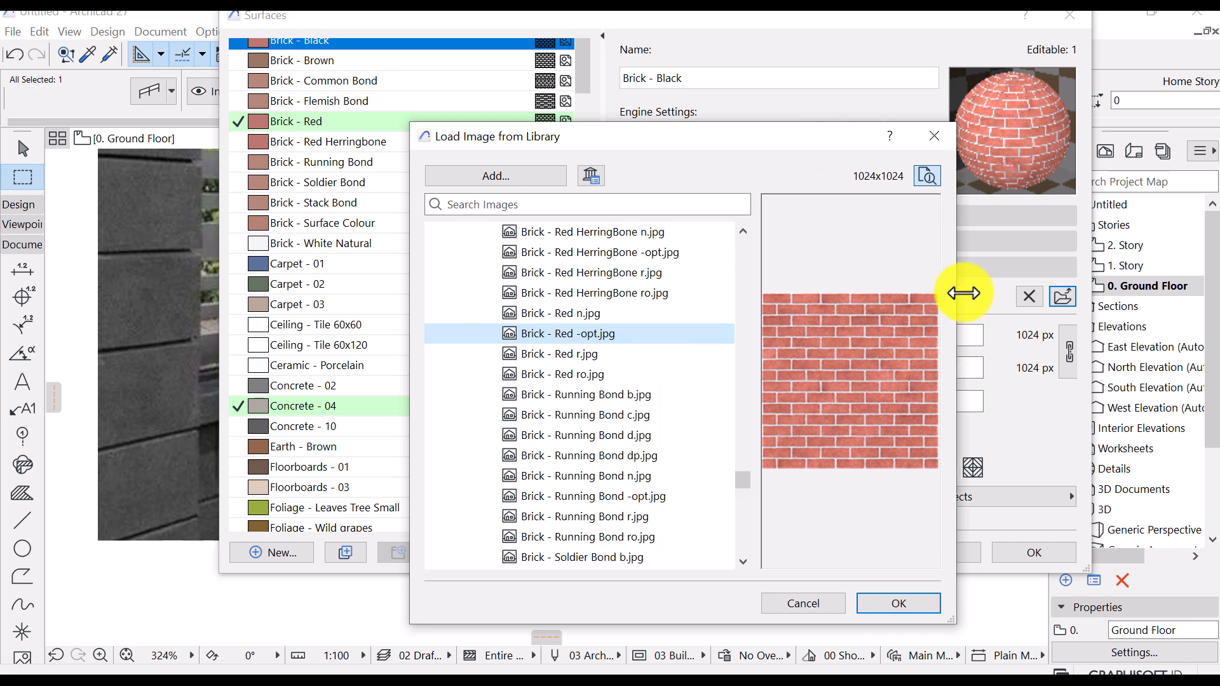
{"action": "left_click_drag", "start_coordinate": [748, 485], "coordinate": [749, 380]}
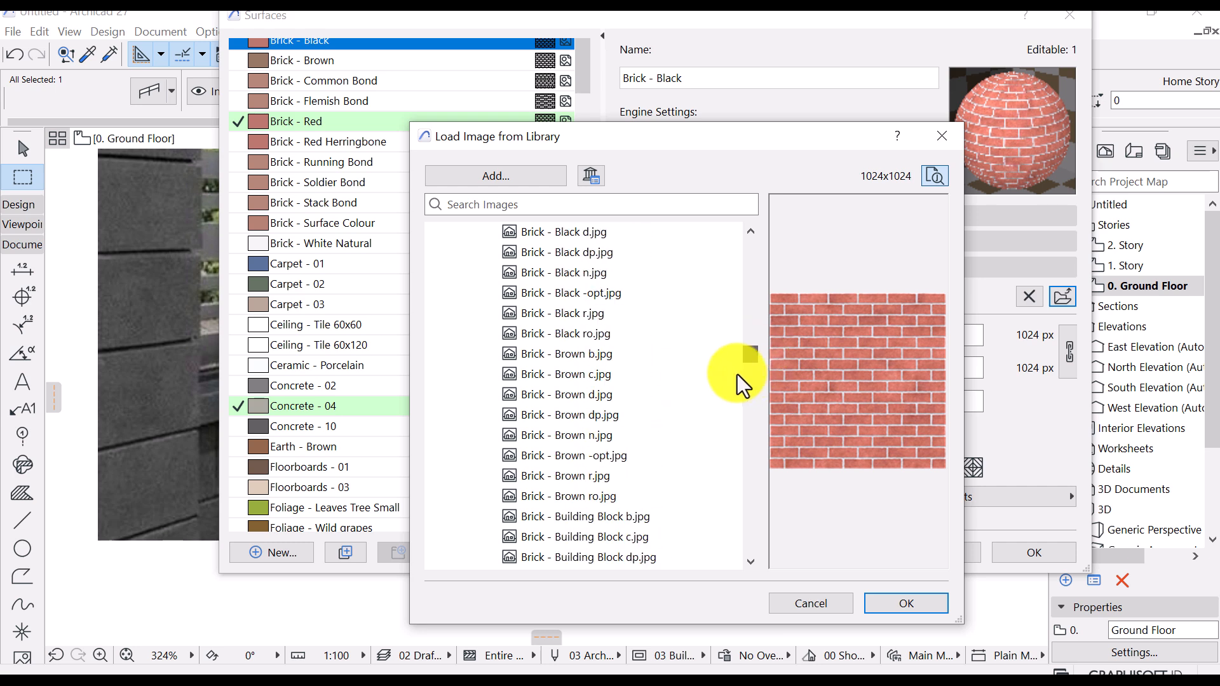
Compare the previews of the Brick - Black and Brick - Beige Sand images to find a suitable brick pattern
{"action": "left_click", "coordinate": [568, 253]}
{"action": "scroll", "coordinate": [580, 293], "scroll_direction": "up", "scroll_amount": 2}
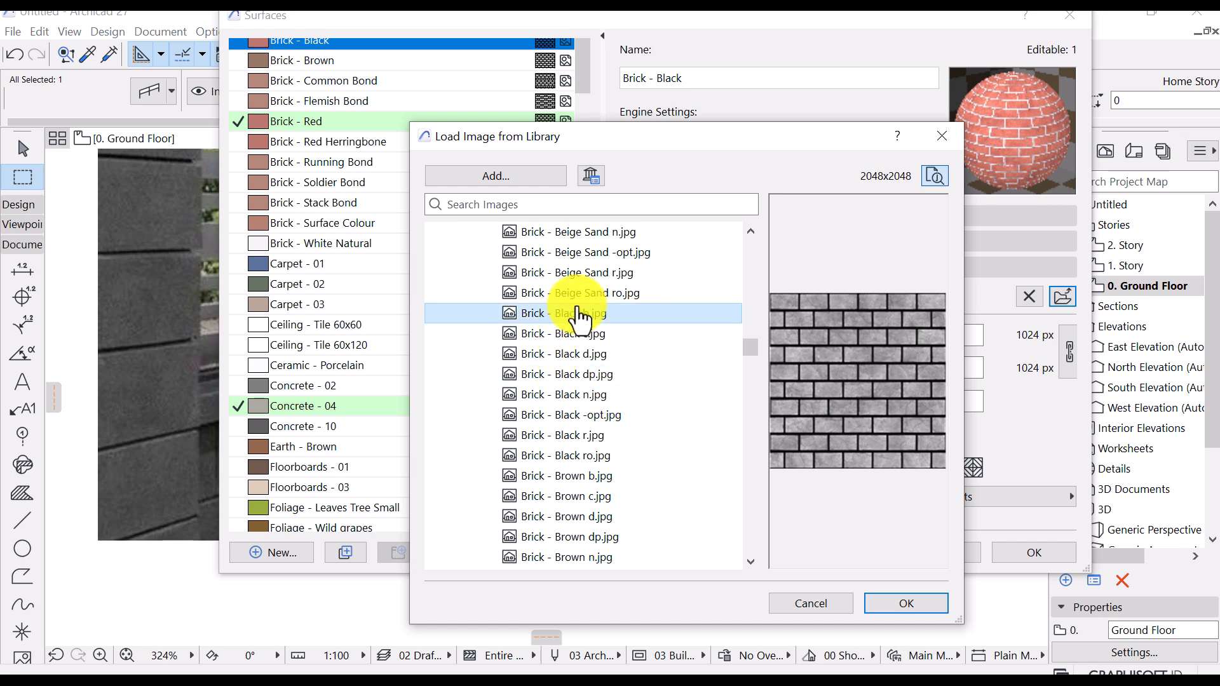
{"action": "left_click", "coordinate": [577, 293]}
{"action": "scroll", "coordinate": [580, 294], "scroll_direction": "up", "scroll_amount": 1}
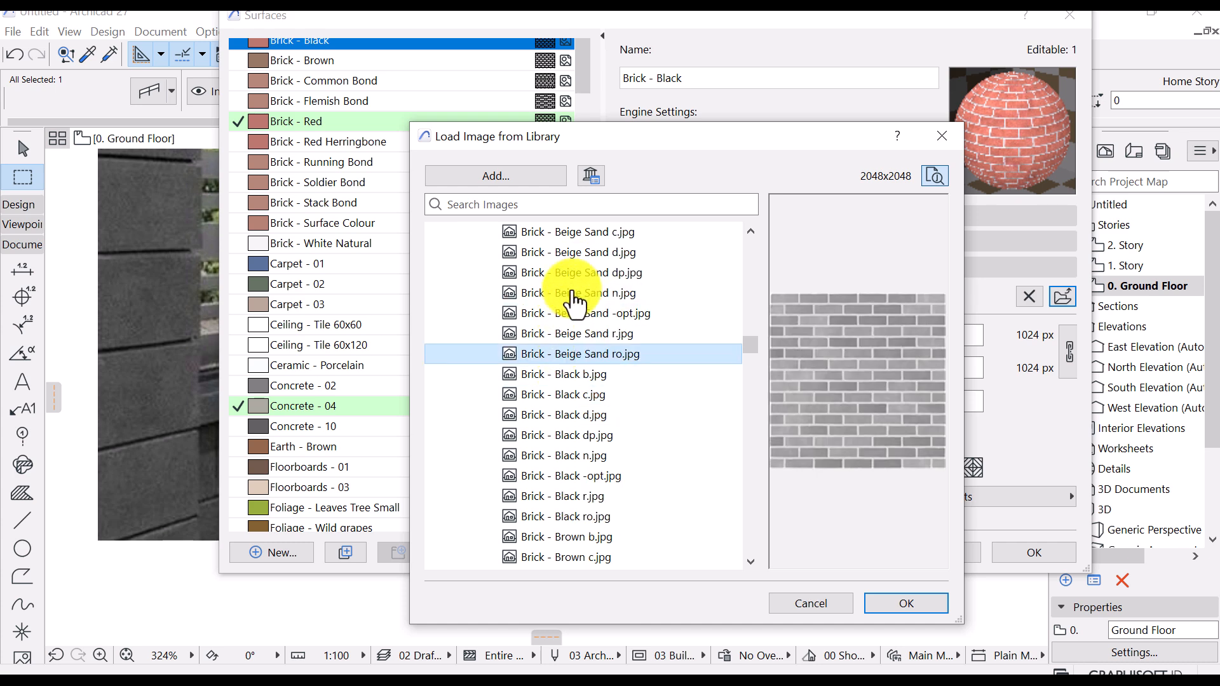
{"action": "left_click", "coordinate": [567, 312]}
{"action": "left_click", "coordinate": [568, 336]}
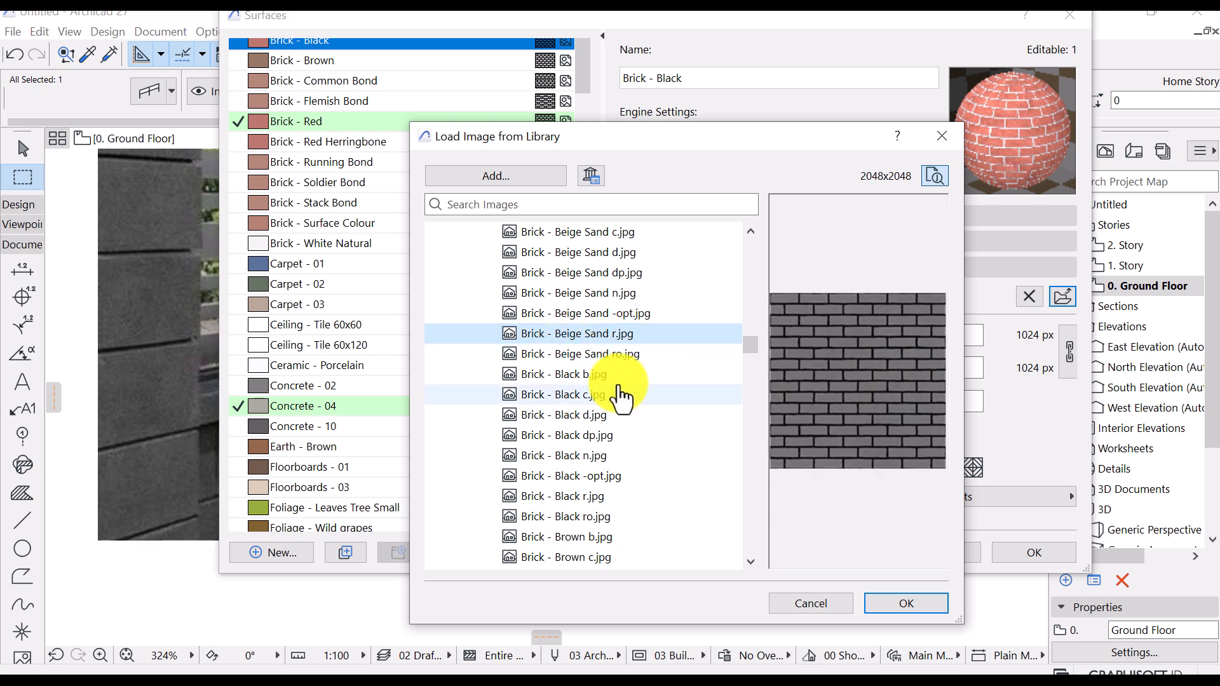
{"action": "left_click", "coordinate": [581, 354]}
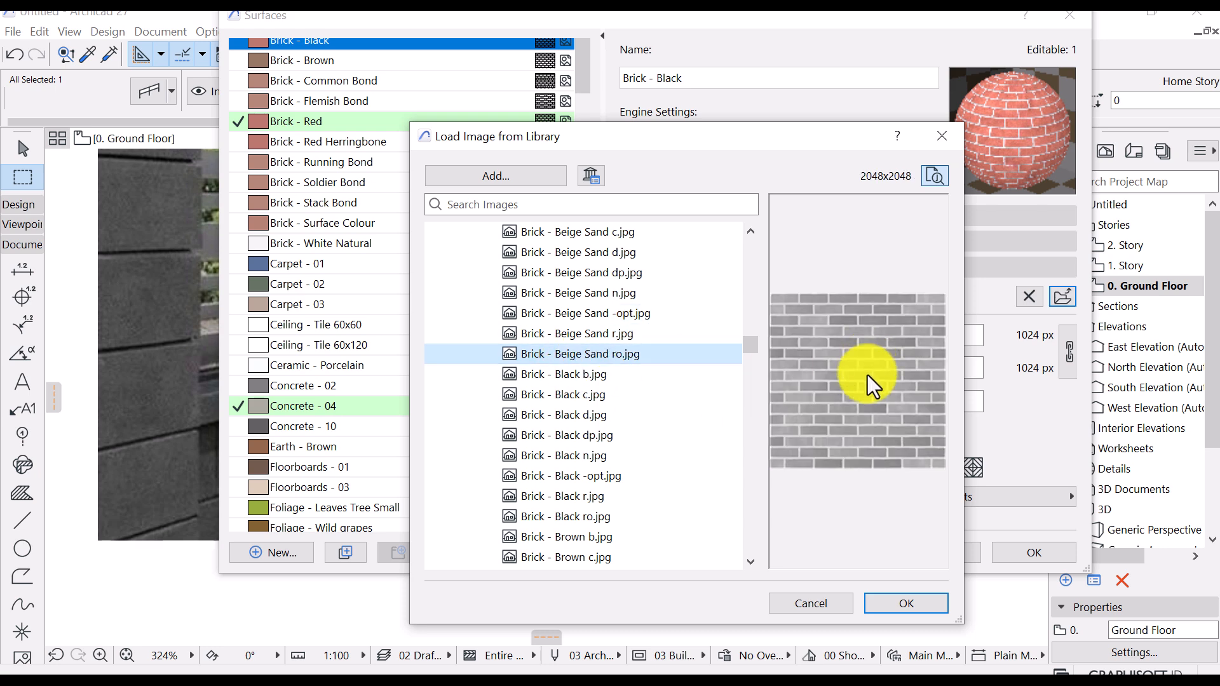
{"action": "left_click", "coordinate": [558, 335]}
{"action": "left_click", "coordinate": [560, 355]}
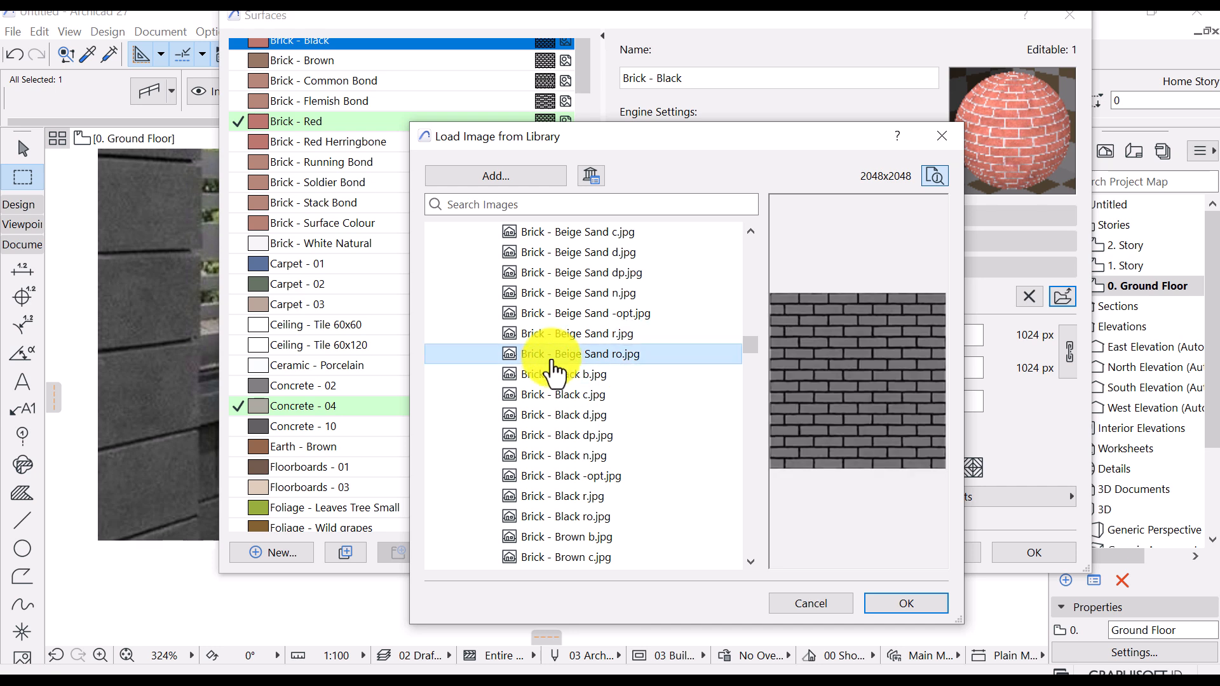
{"action": "left_click", "coordinate": [557, 337]}
{"action": "left_click", "coordinate": [558, 354]}
{"action": "left_click", "coordinate": [557, 337]}
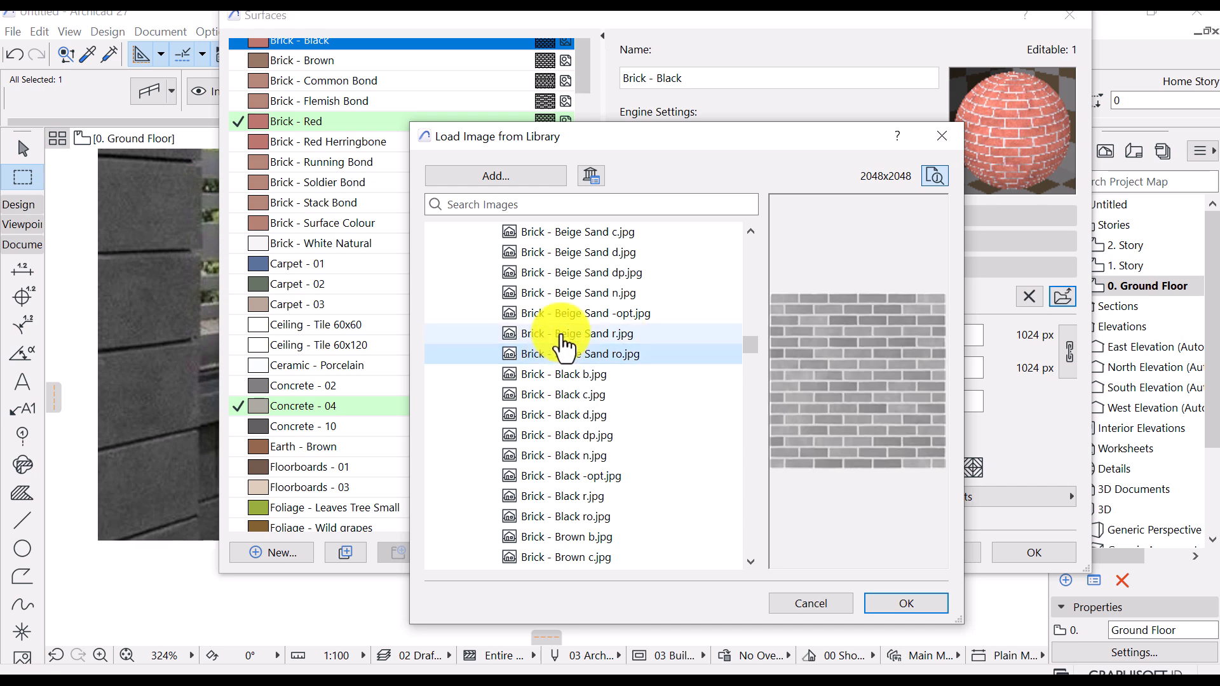
{"action": "left_click", "coordinate": [561, 353]}
{"action": "left_click", "coordinate": [560, 335]}
{"action": "left_click", "coordinate": [560, 354]}
{"action": "left_click", "coordinate": [559, 335]}
Load Brick - Beige Sand ro.jpg as the texture of the Brick - Black surface and save the surface settings
{"action": "left_click", "coordinate": [557, 351]}
{"action": "left_click", "coordinate": [905, 605]}
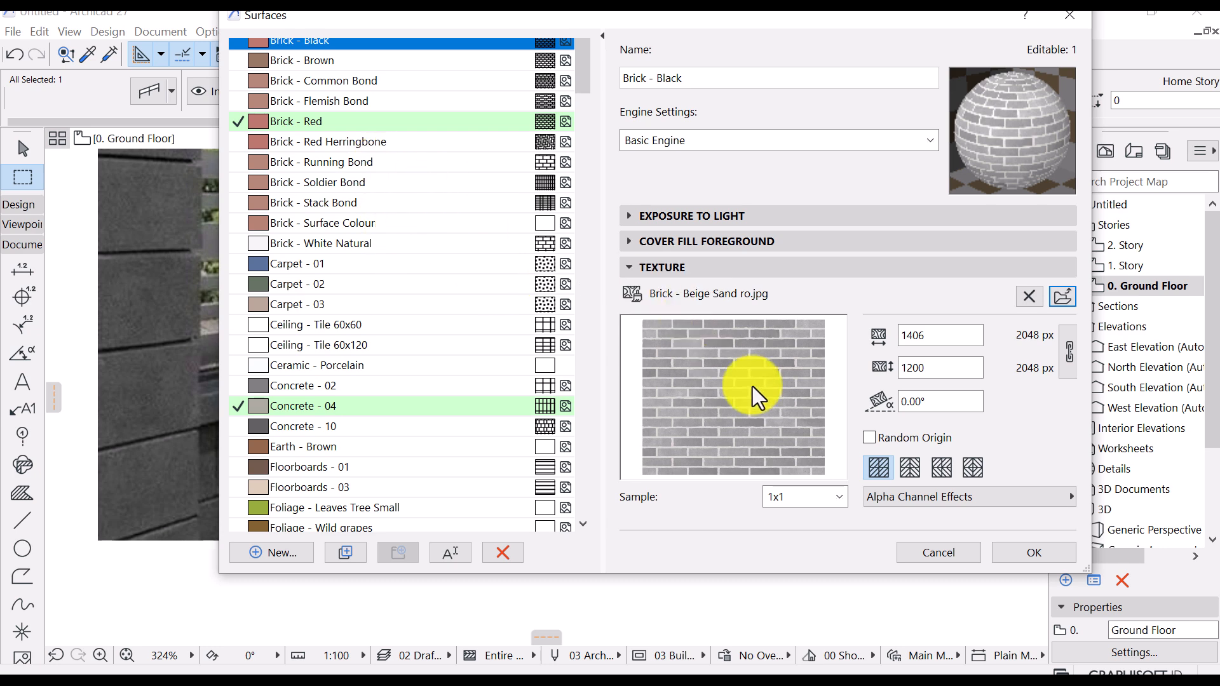
{"action": "left_click", "coordinate": [1006, 548]}
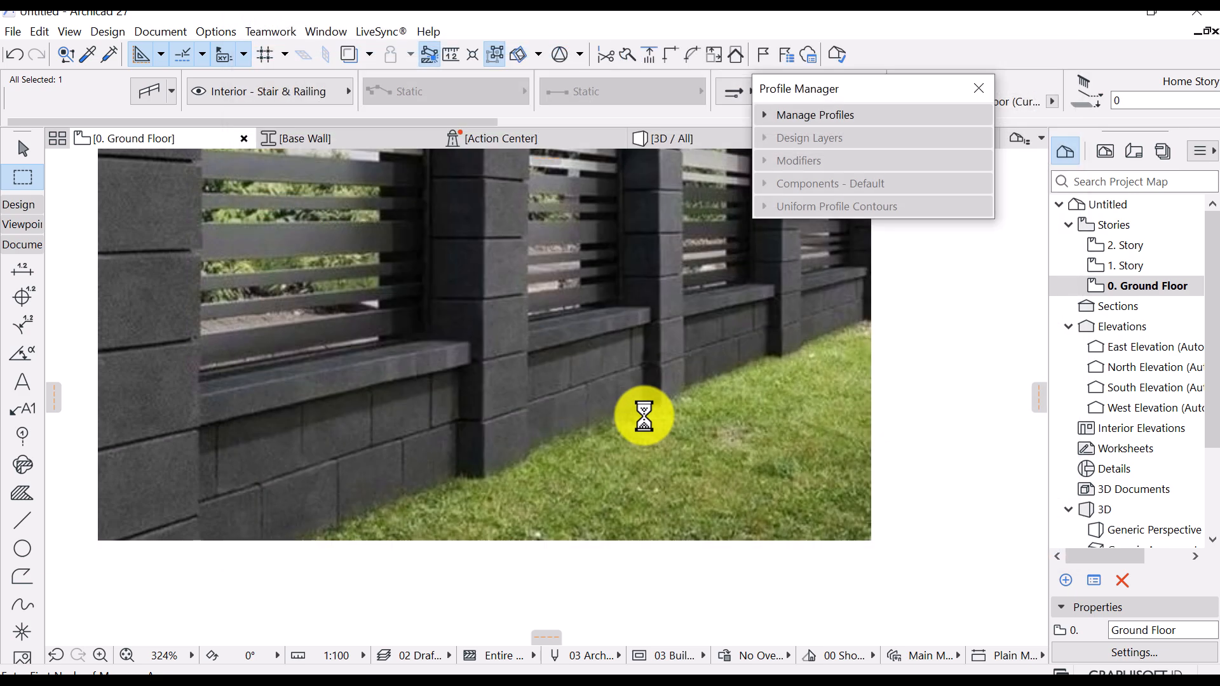
Open the Base Wall profile for editing, select its rectangular lower fill, and check which building material it uses
{"action": "scroll", "coordinate": [539, 408], "scroll_direction": "down", "scroll_amount": 3}
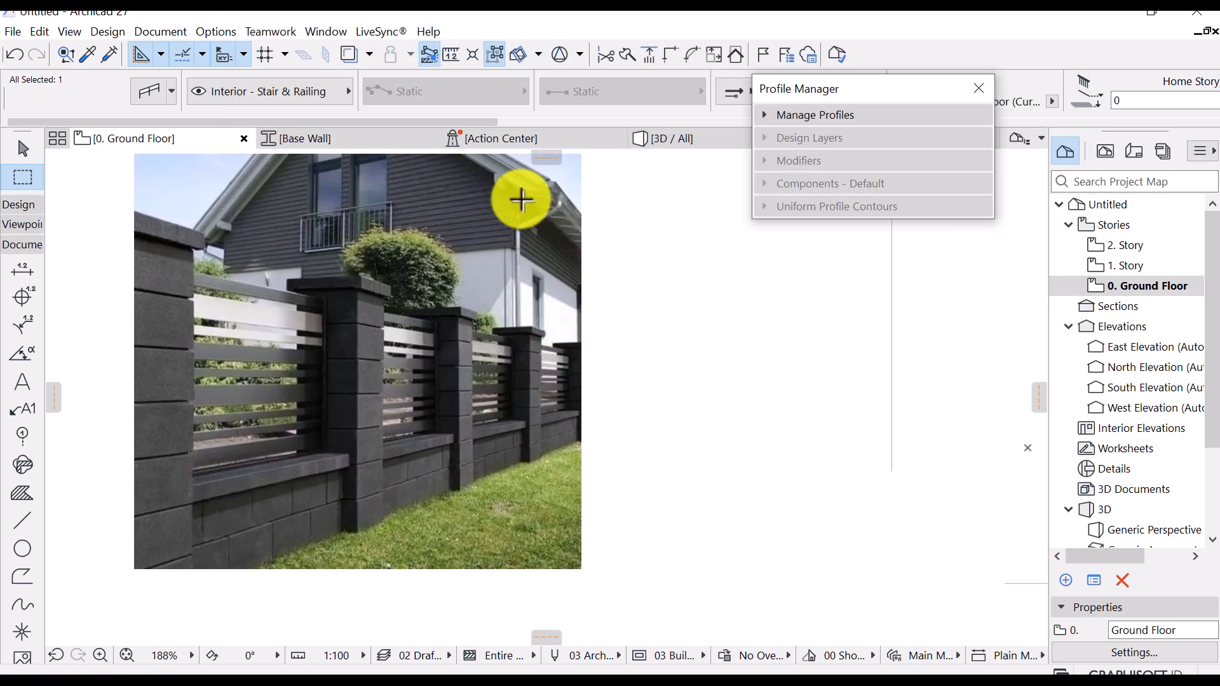
{"action": "left_click", "coordinate": [808, 114]}
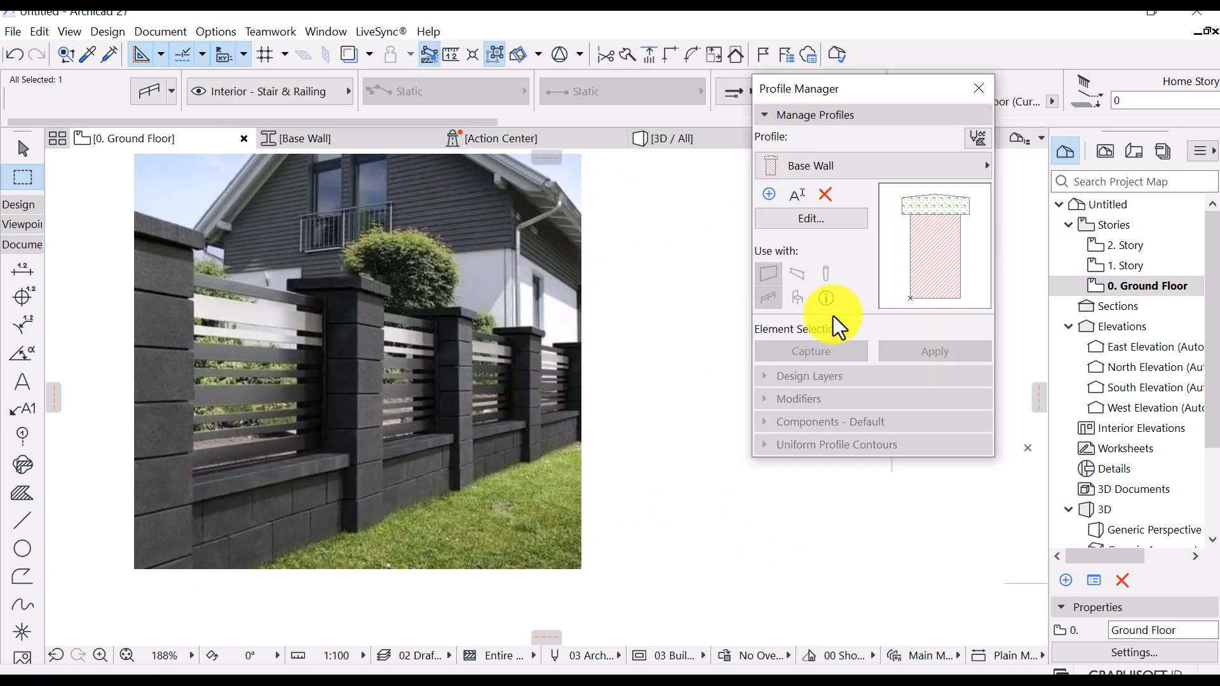
{"action": "left_click", "coordinate": [808, 223]}
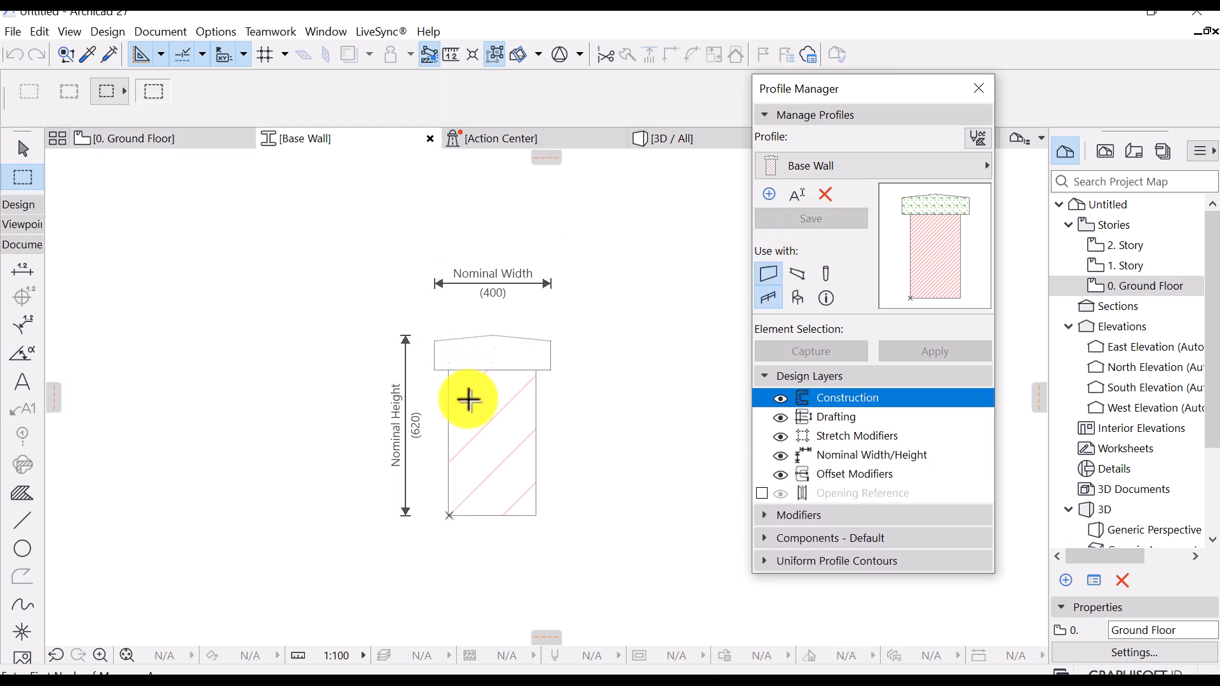
{"action": "left_click", "coordinate": [23, 149]}
{"action": "left_click", "coordinate": [445, 372]}
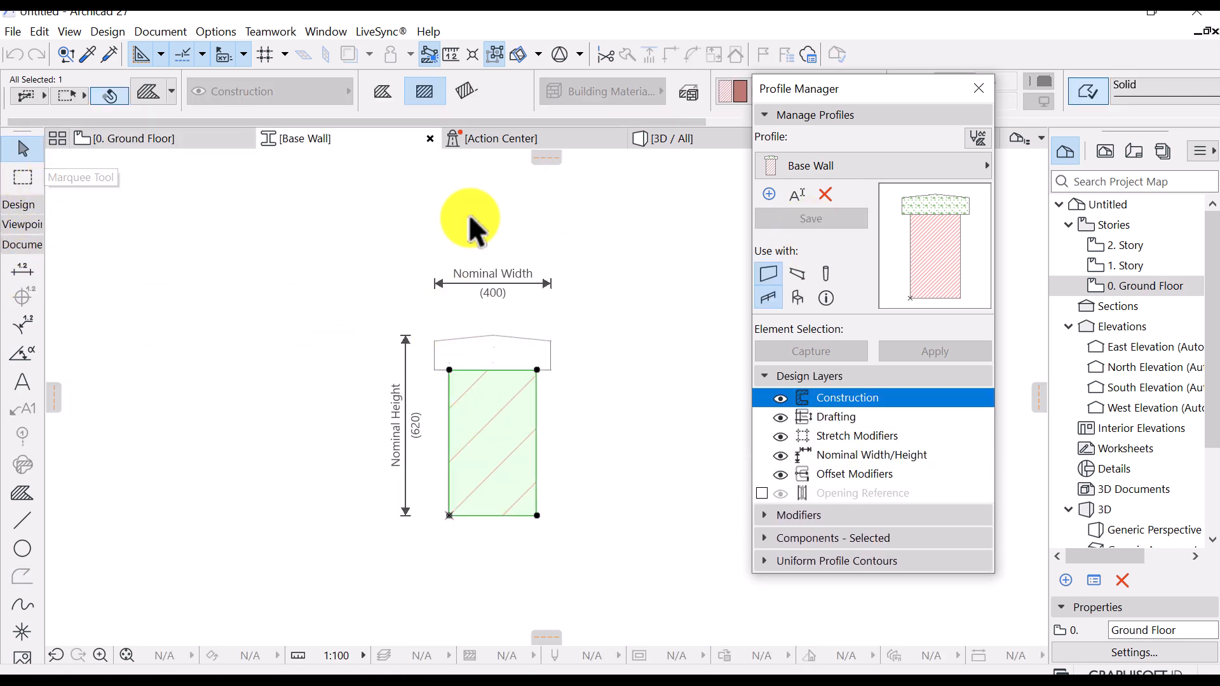
{"action": "scroll", "coordinate": [642, 111], "scroll_direction": "down", "scroll_amount": 5}
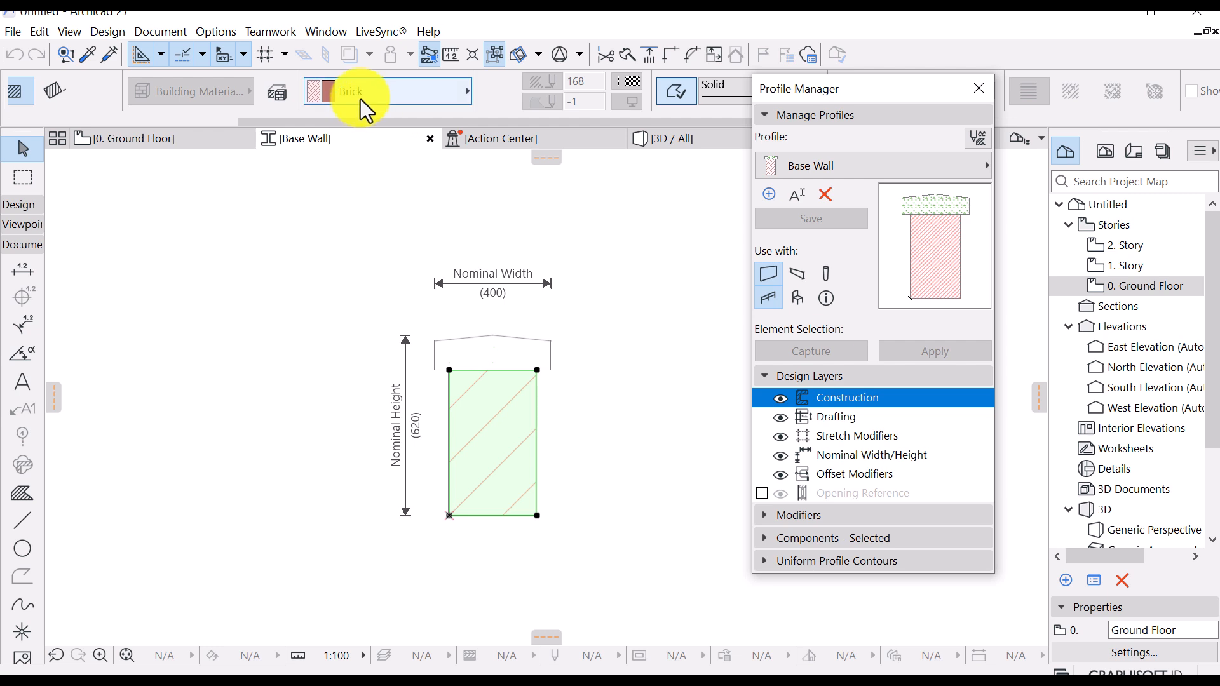
{"action": "left_click", "coordinate": [386, 102]}
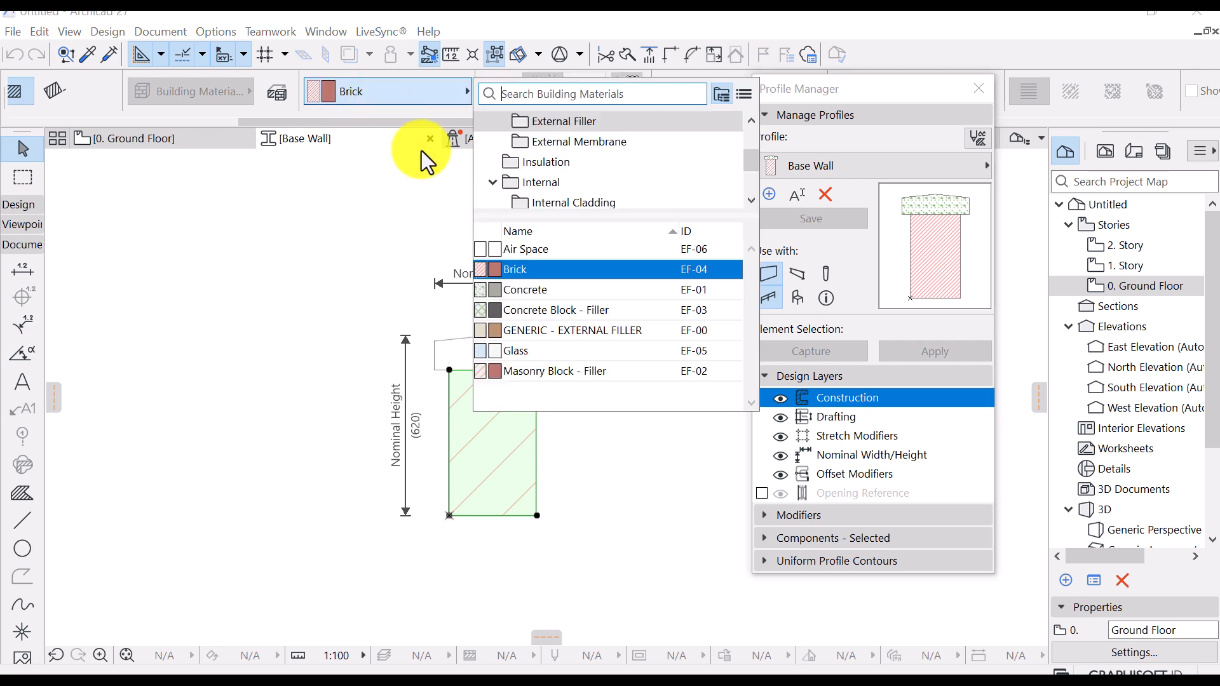
{"action": "mouse_move", "coordinate": [517, 269]}
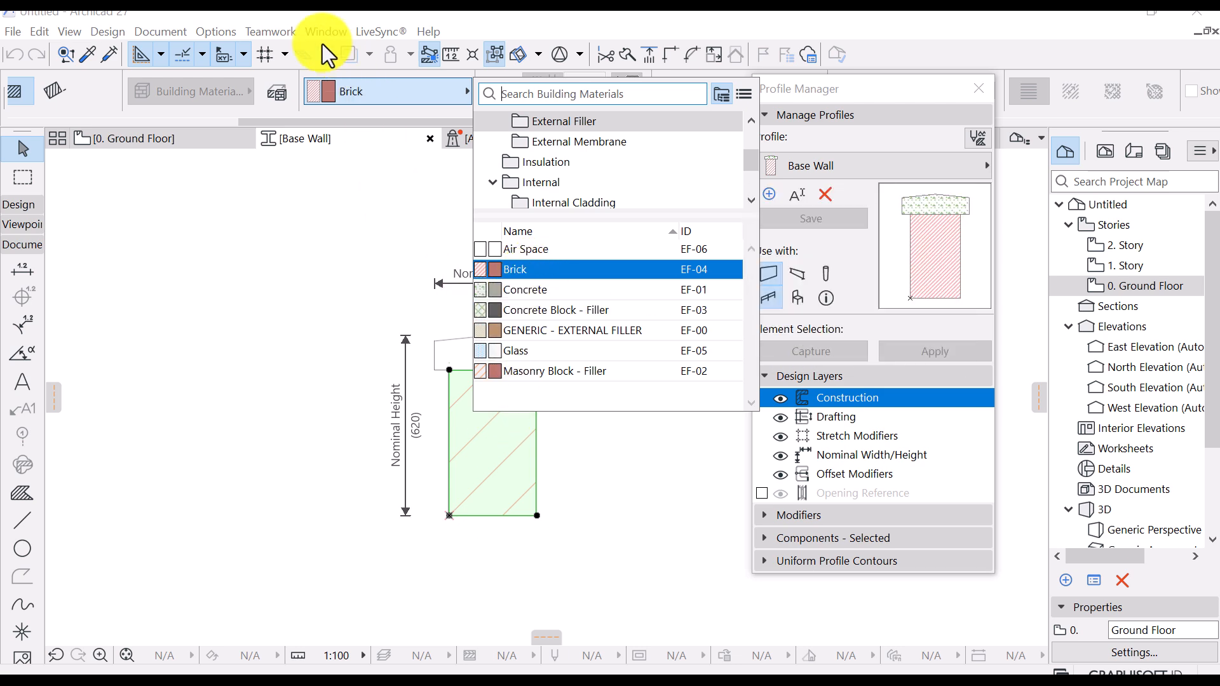
Open the building material settings and duplicate the Brick material
{"action": "left_click", "coordinate": [216, 33]}
{"action": "mouse_move", "coordinate": [215, 59]}
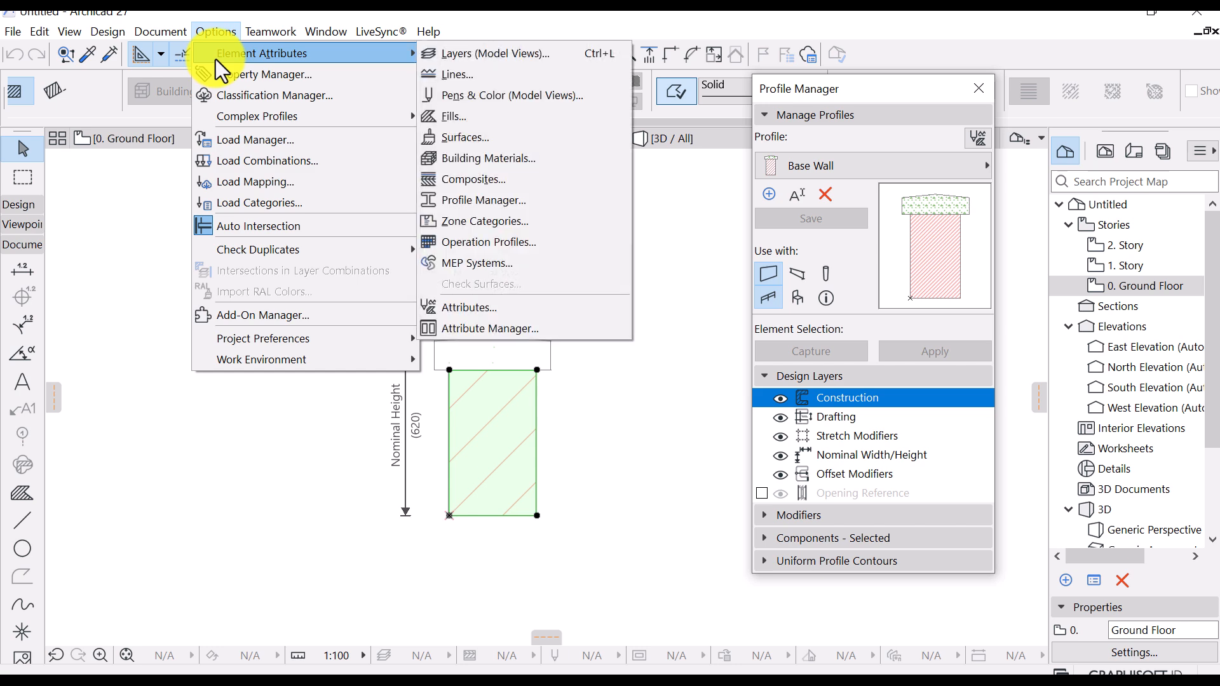
{"action": "left_click", "coordinate": [474, 155]}
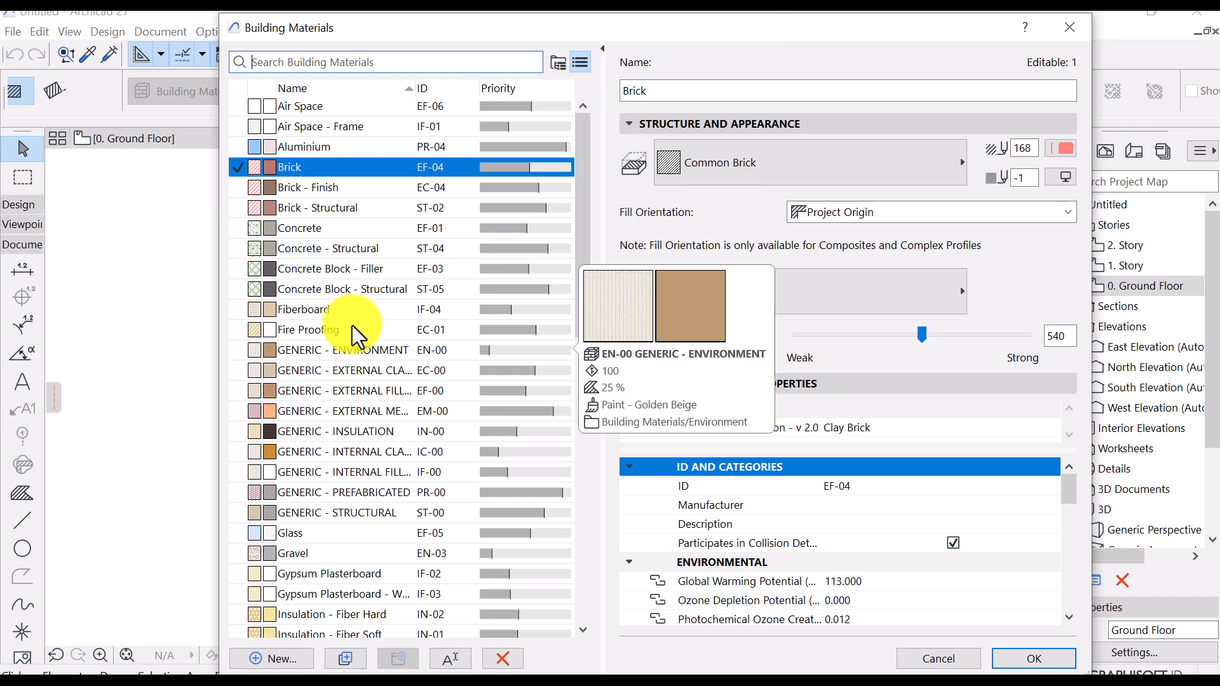
{"action": "mouse_move", "coordinate": [327, 173]}
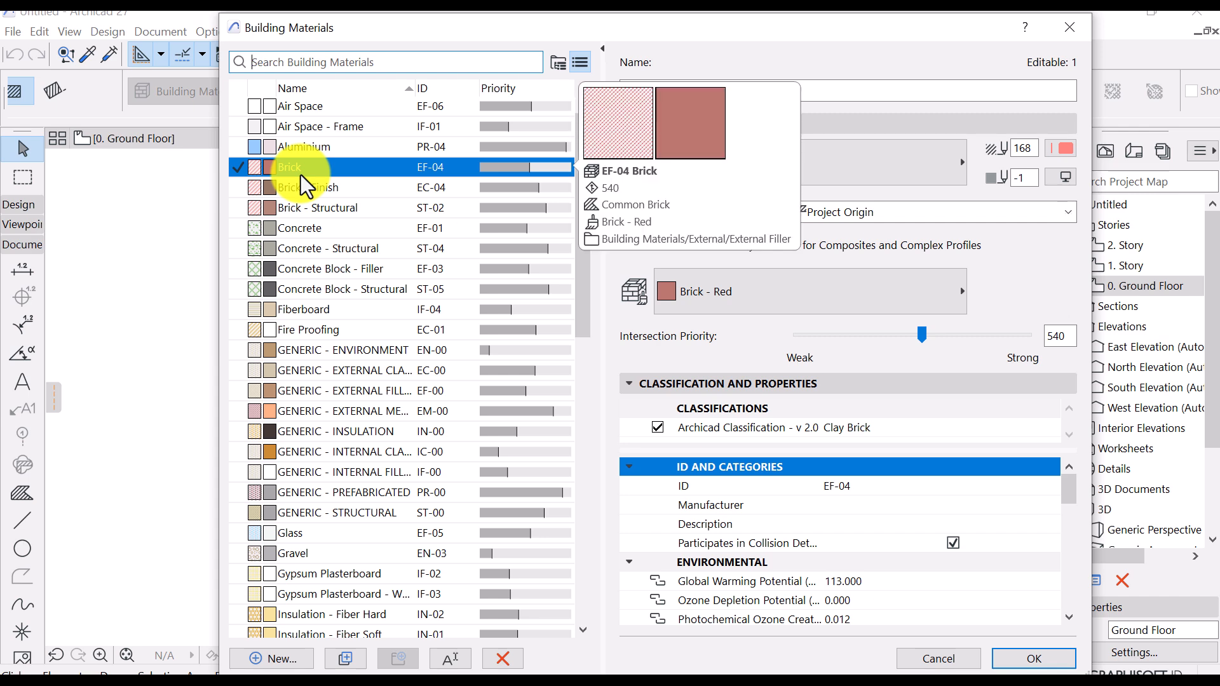
{"action": "left_click", "coordinate": [345, 666]}
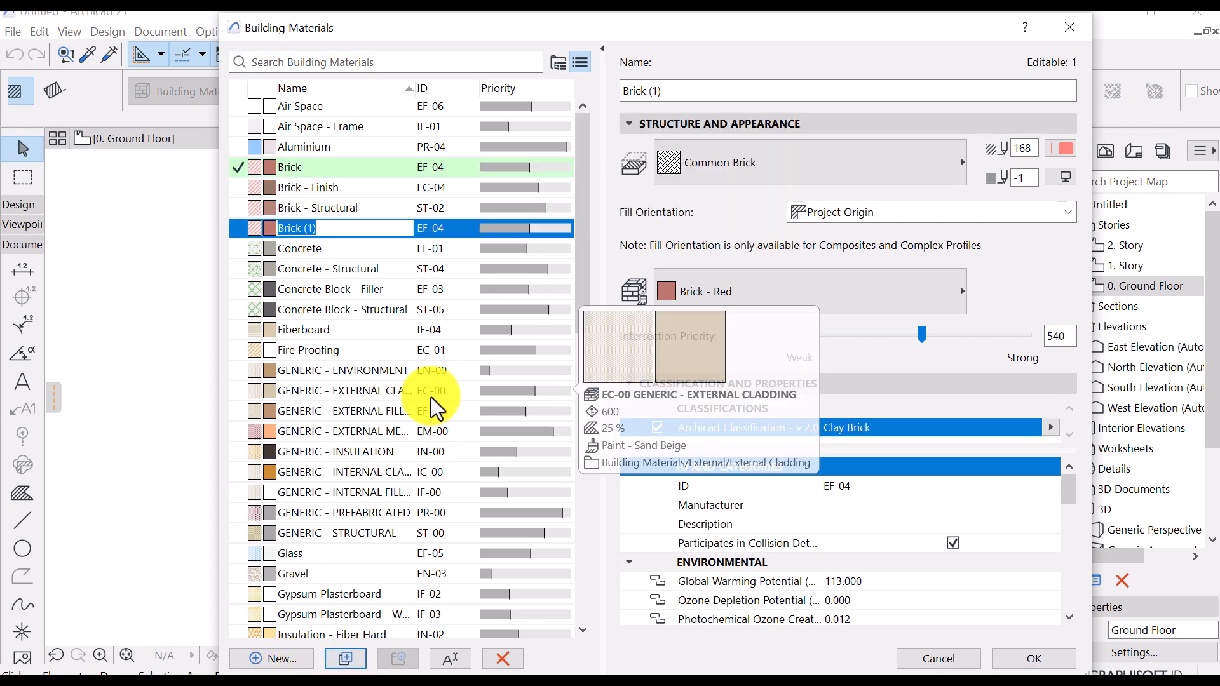
{"action": "mouse_move", "coordinate": [347, 249]}
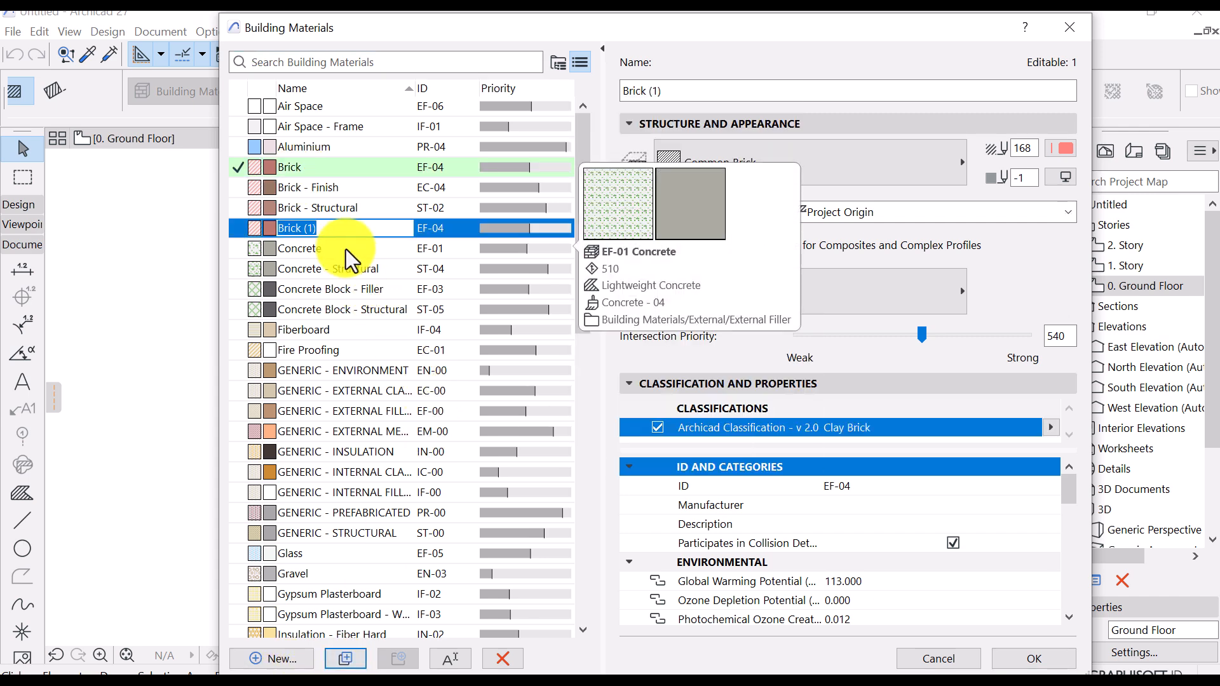
Assign the Brick - Black surface to the original Brick building material and save the building material settings
{"action": "left_click", "coordinate": [321, 167]}
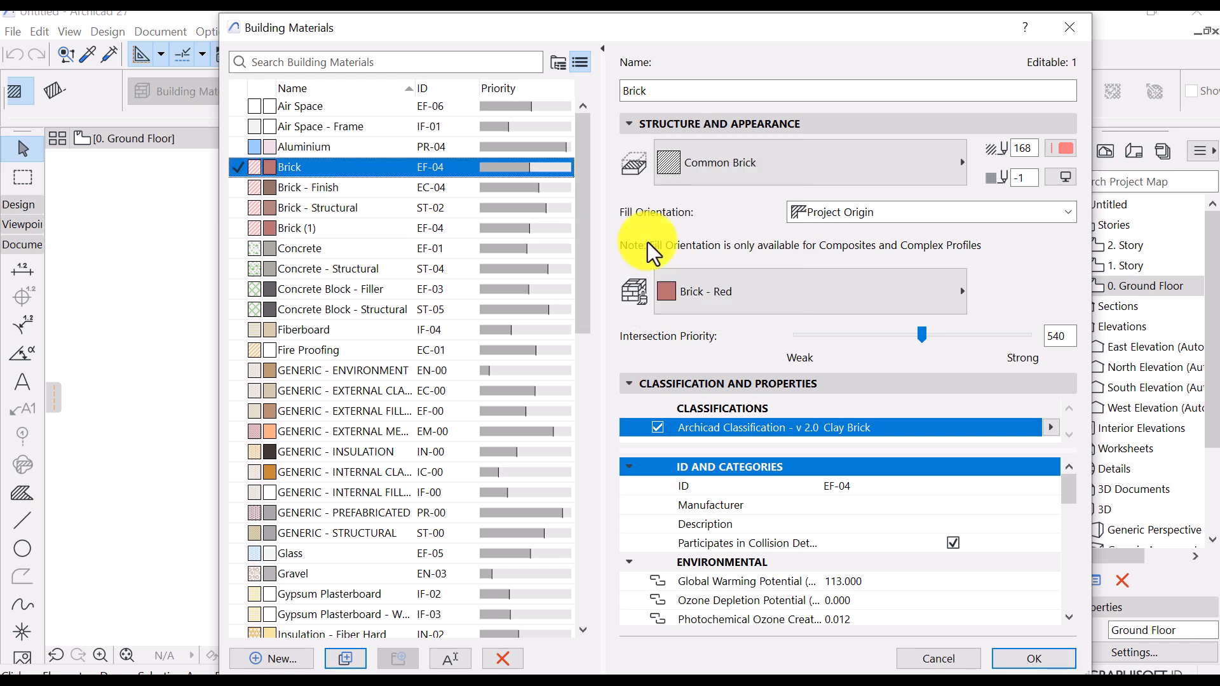
{"action": "left_click", "coordinate": [744, 301]}
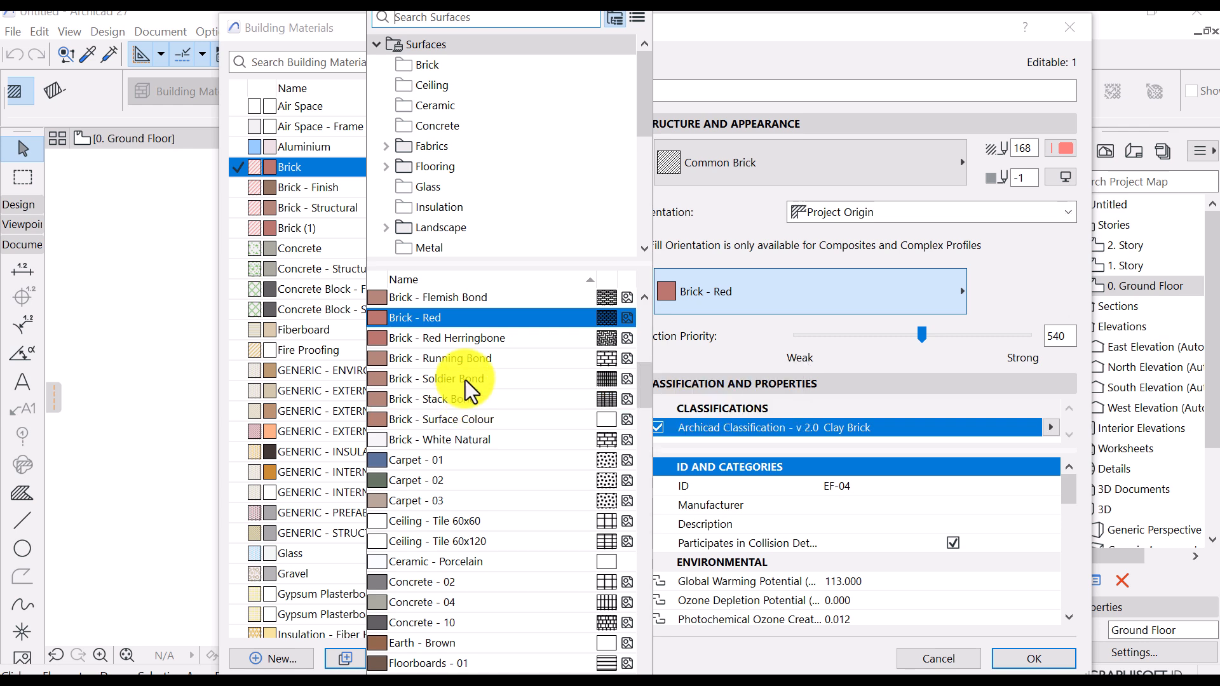
{"action": "scroll", "coordinate": [465, 375], "scroll_direction": "down", "scroll_amount": 1}
{"action": "scroll", "coordinate": [466, 373], "scroll_direction": "up", "scroll_amount": 3}
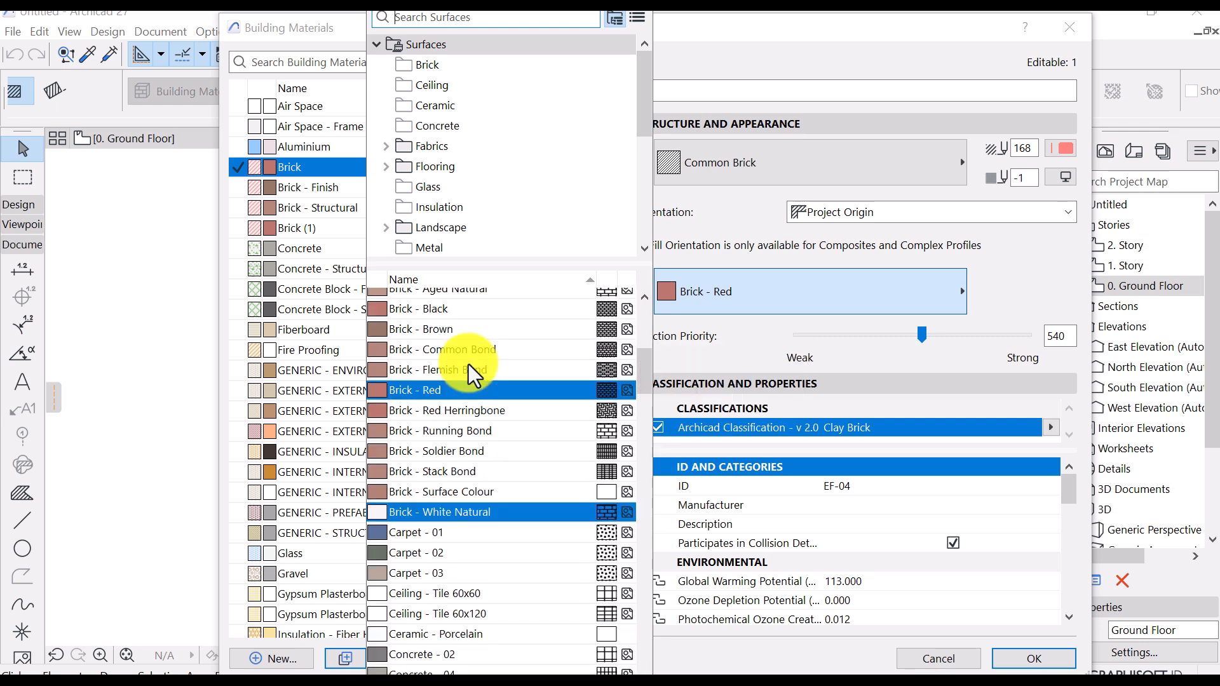
{"action": "type", "text": "brick"}
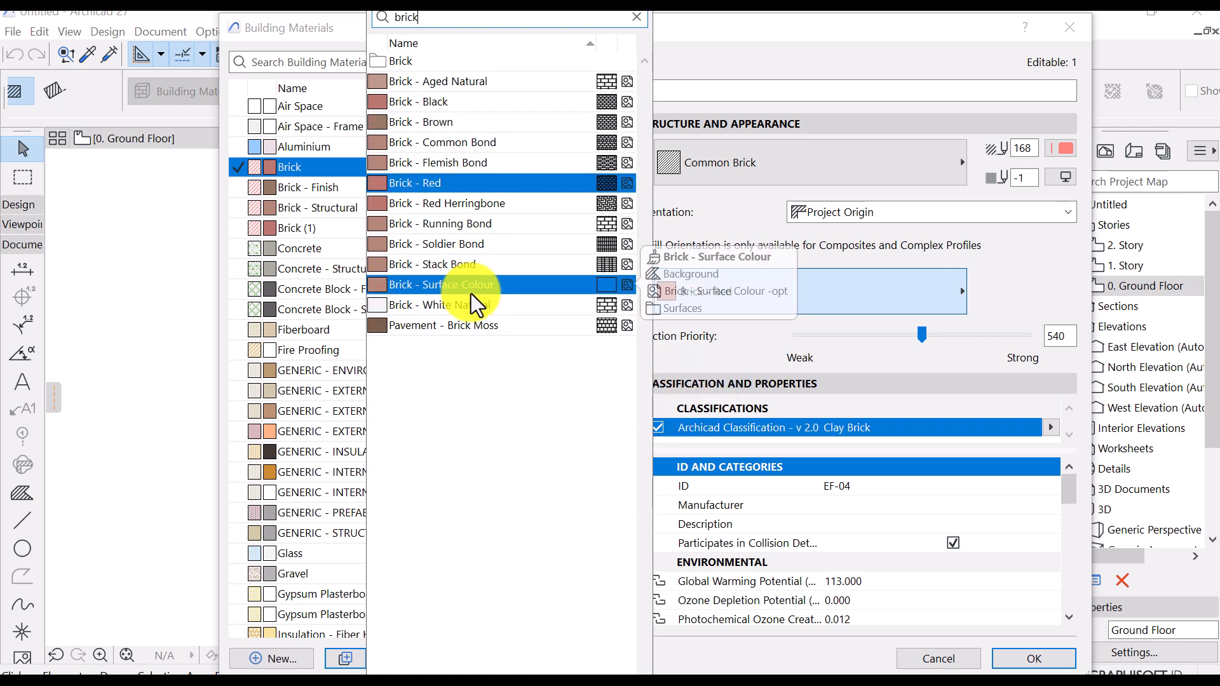
{"action": "left_click", "coordinate": [410, 103]}
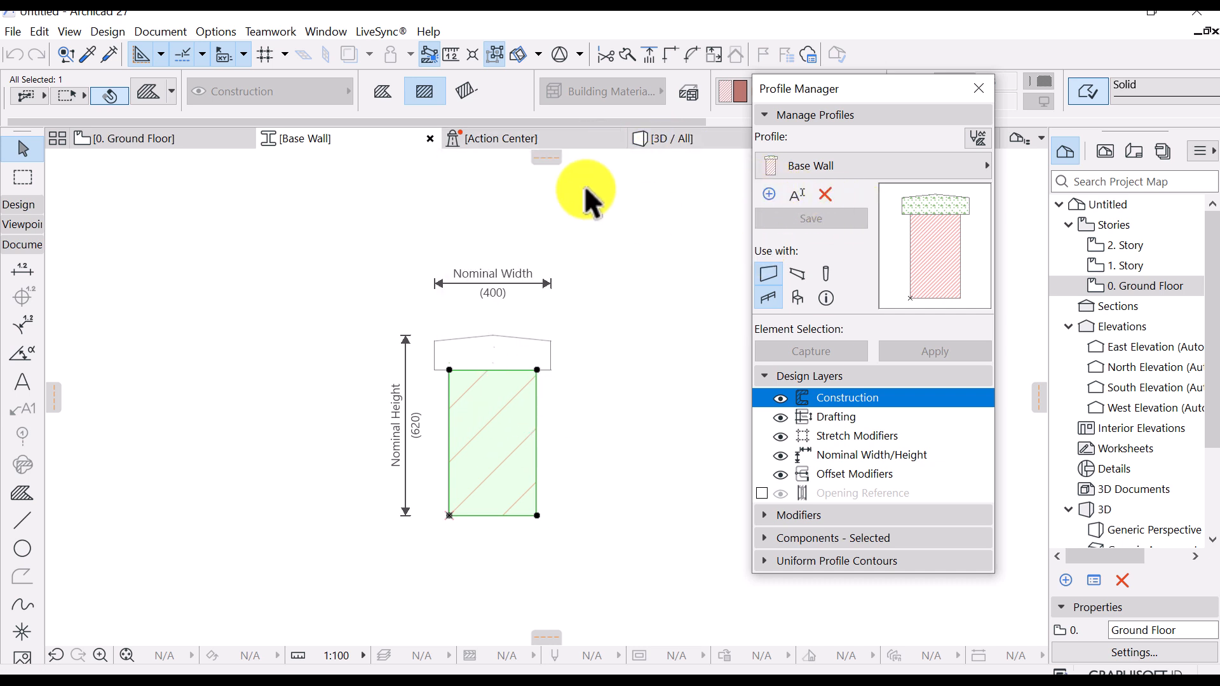
Inspect the brick pattern on the fence's base wall in the 3D view
{"action": "left_click", "coordinate": [676, 139]}
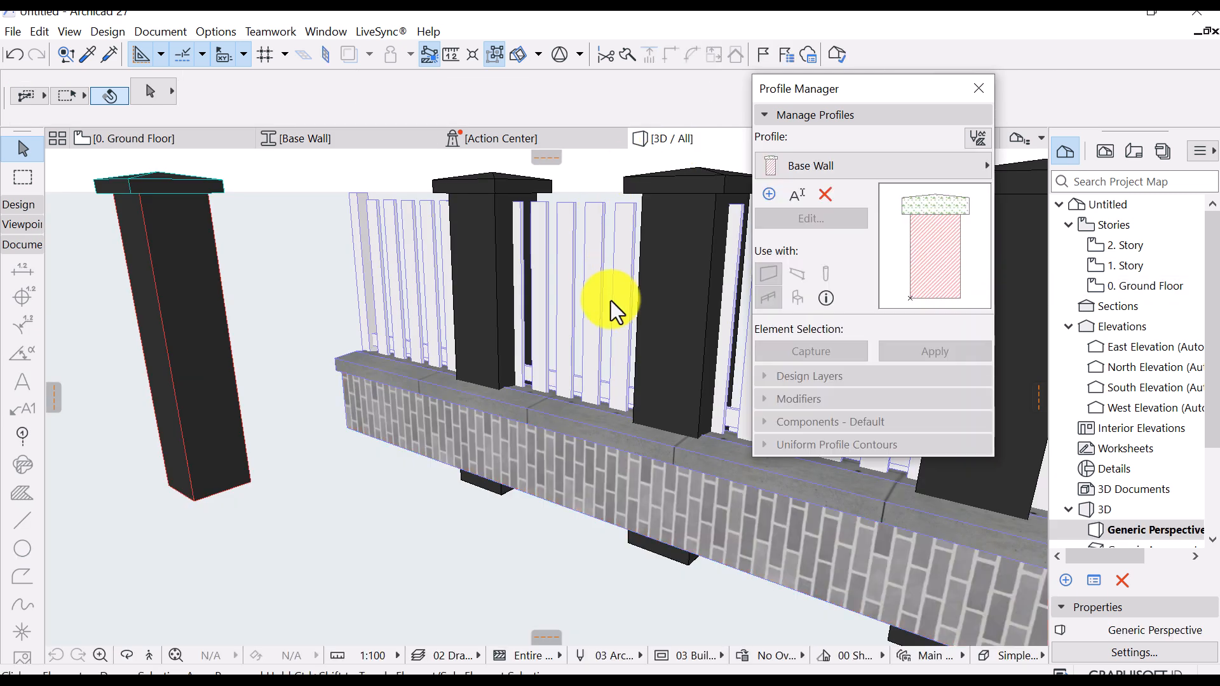
{"action": "scroll", "coordinate": [321, 354], "scroll_direction": "up", "scroll_amount": 5}
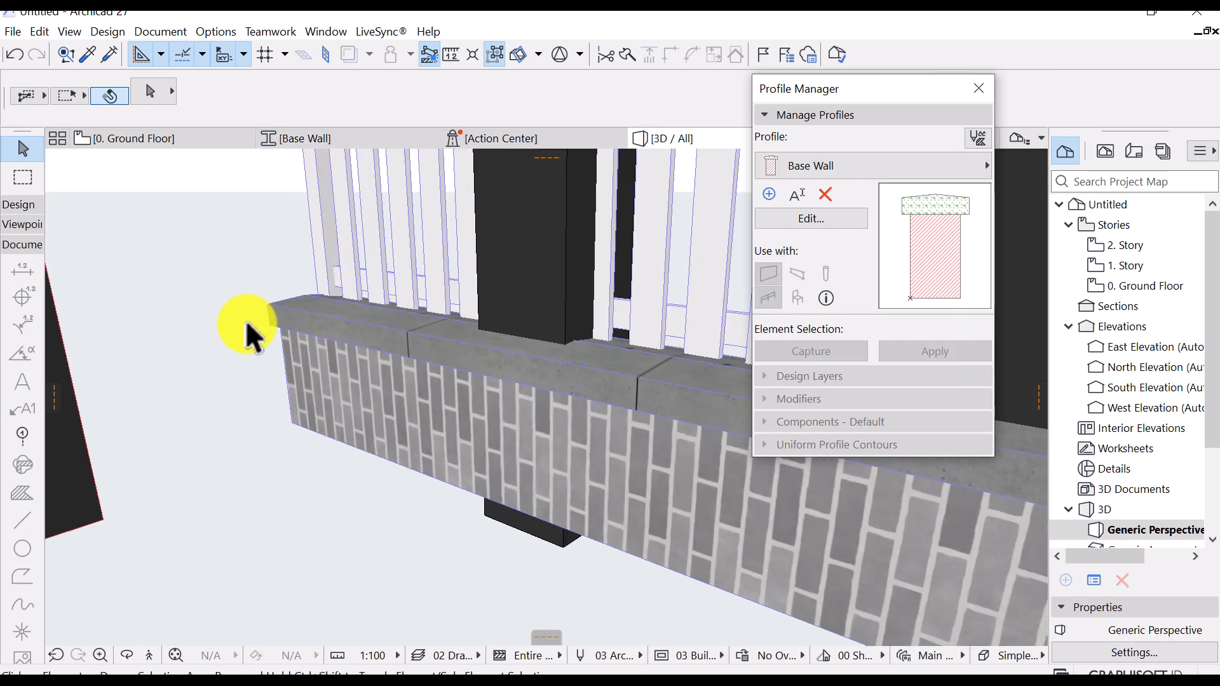
{"action": "scroll", "coordinate": [318, 367], "scroll_direction": "up", "scroll_amount": 3}
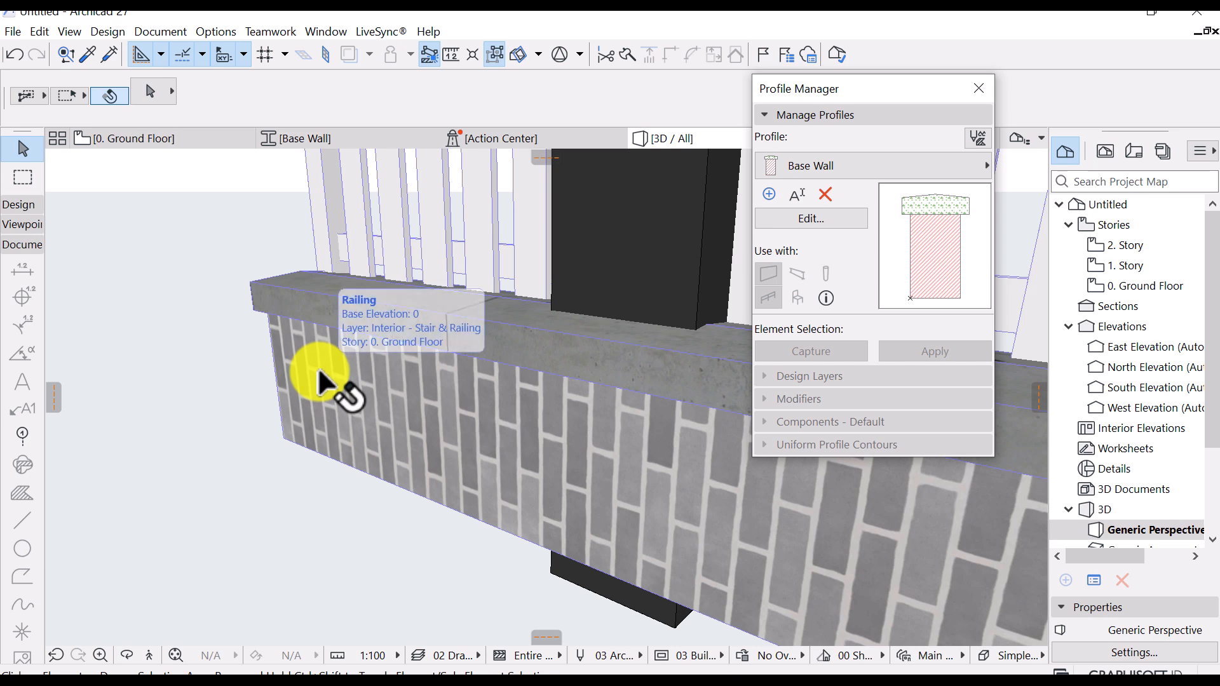
{"action": "scroll", "coordinate": [318, 370], "scroll_direction": "down", "scroll_amount": 3}
{"action": "scroll", "coordinate": [403, 418], "scroll_direction": "up", "scroll_amount": 3}
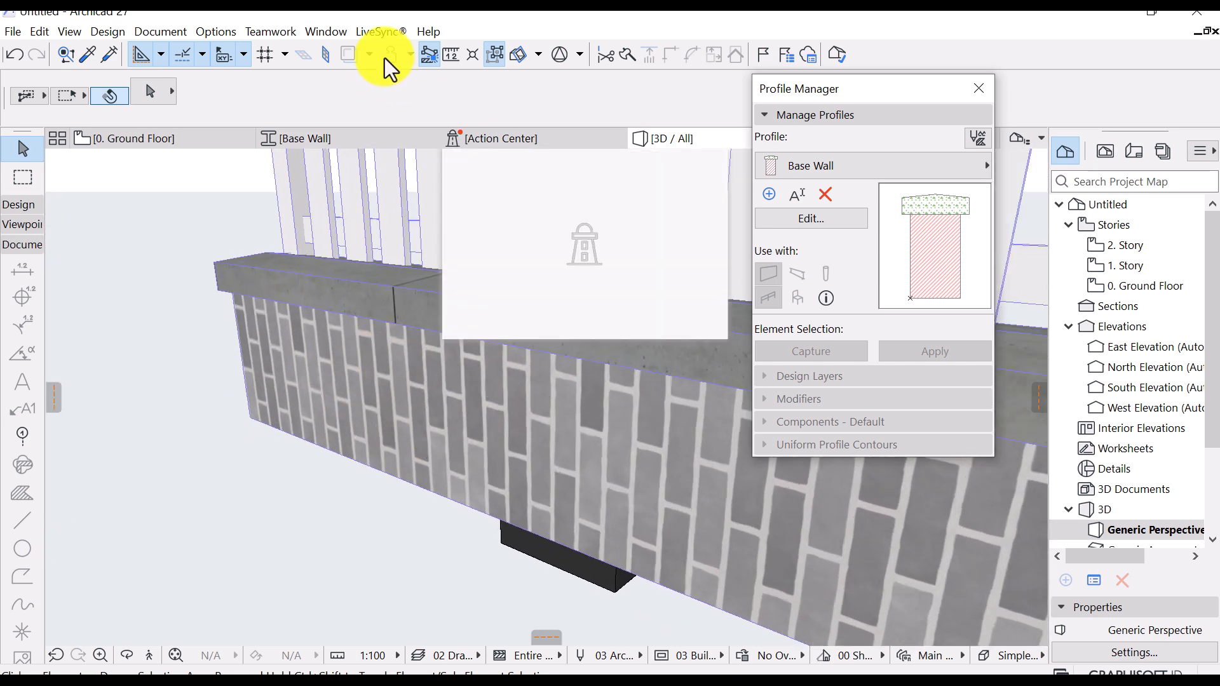
{"action": "left_click", "coordinate": [204, 29]}
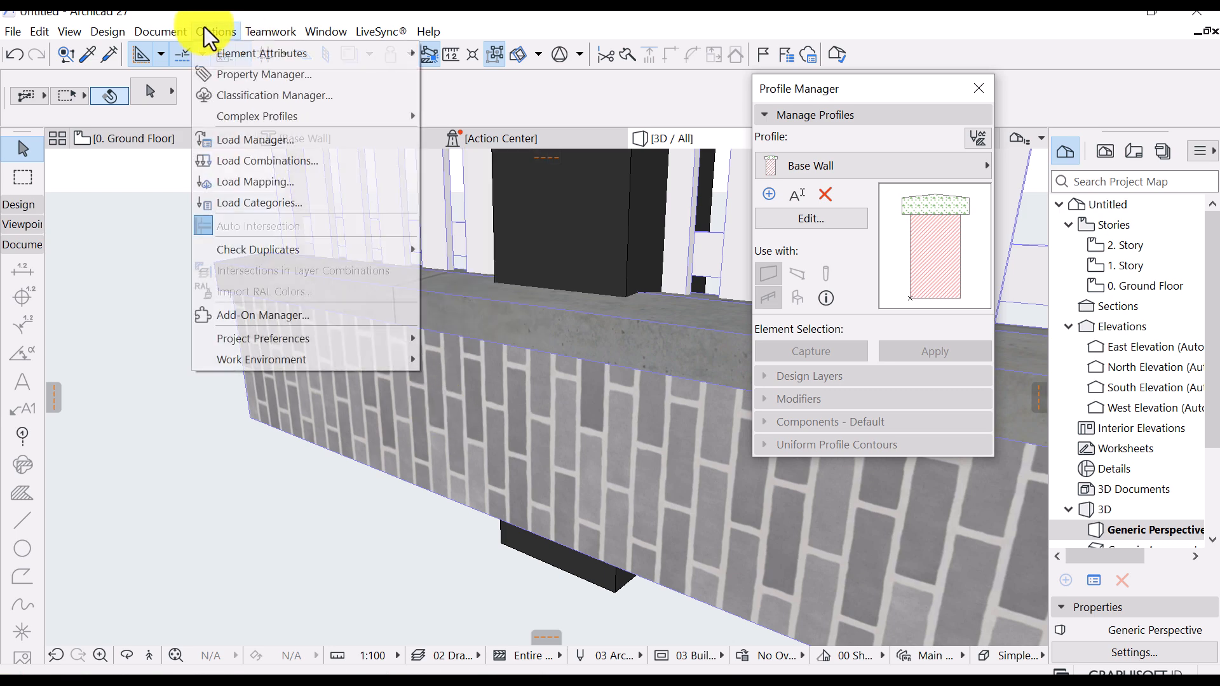
{"action": "mouse_move", "coordinate": [250, 57]}
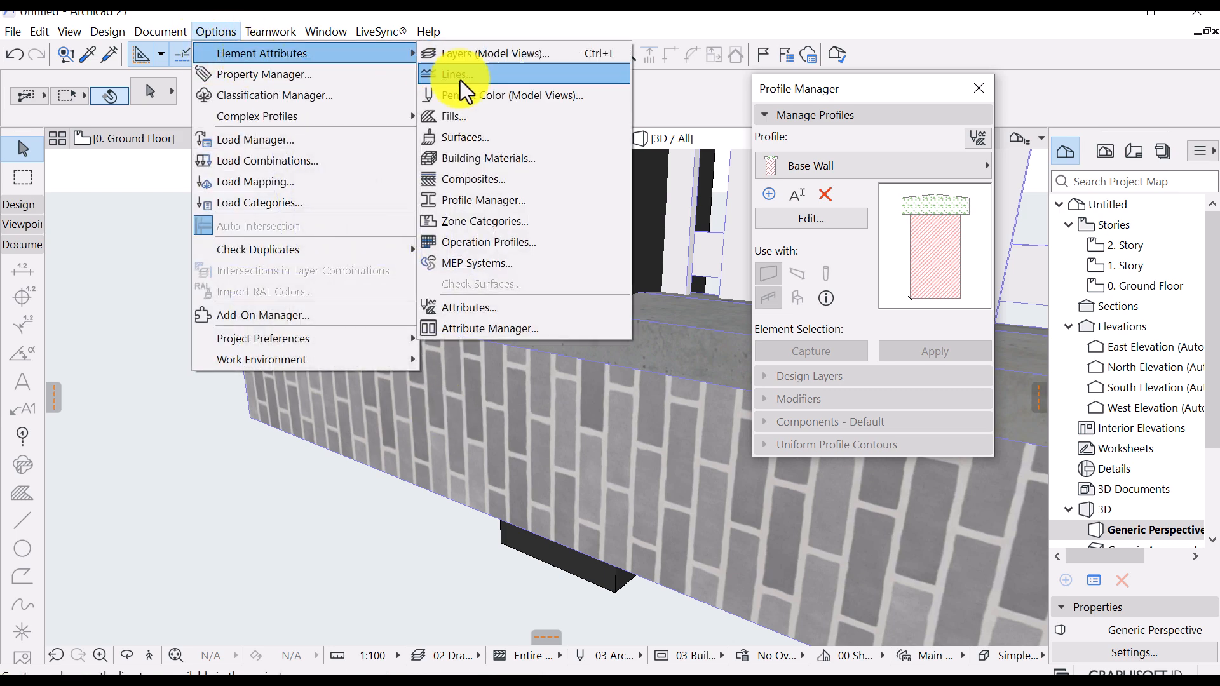
{"action": "left_click", "coordinate": [475, 162]}
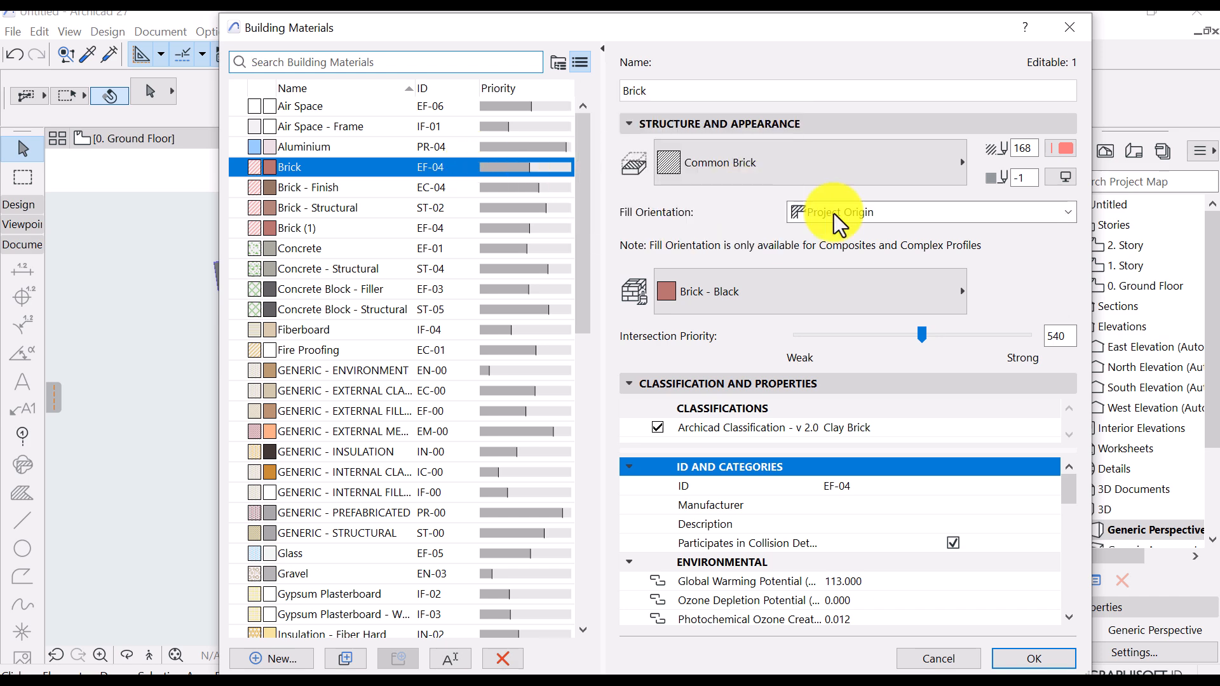
{"action": "left_click", "coordinate": [1071, 28]}
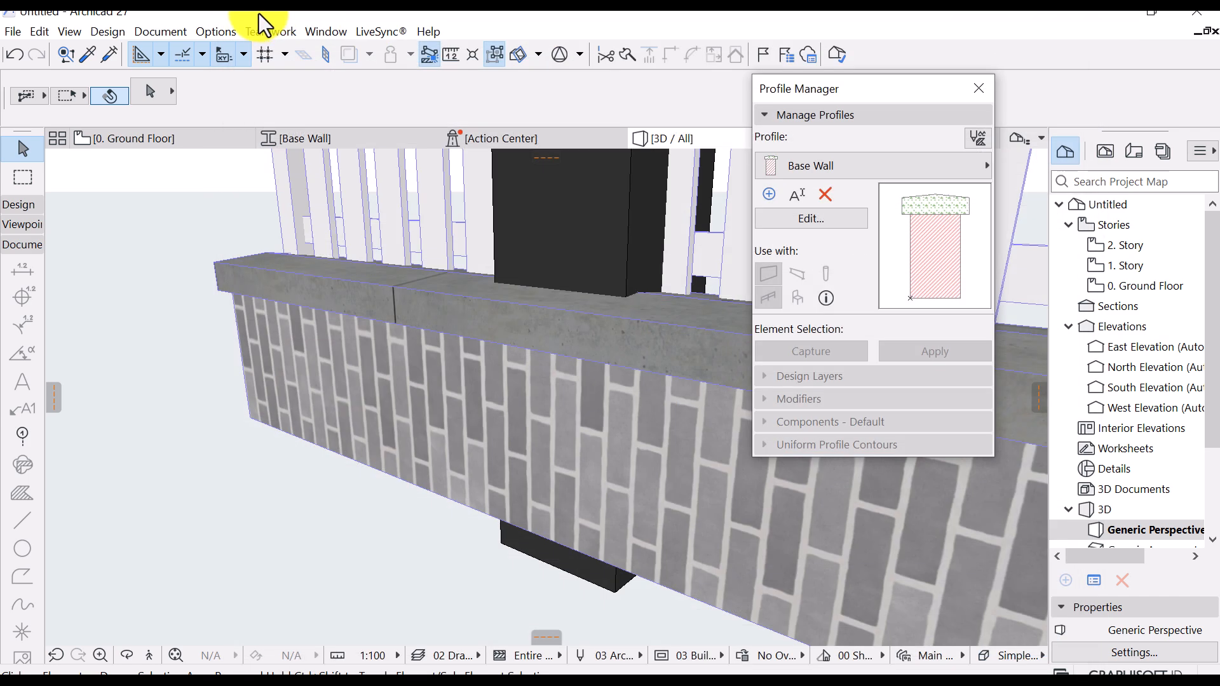
Open the surface settings and rotate the Brick - Black texture to 90°
{"action": "left_click", "coordinate": [219, 31]}
{"action": "mouse_move", "coordinate": [252, 66]}
{"action": "left_click", "coordinate": [485, 139]}
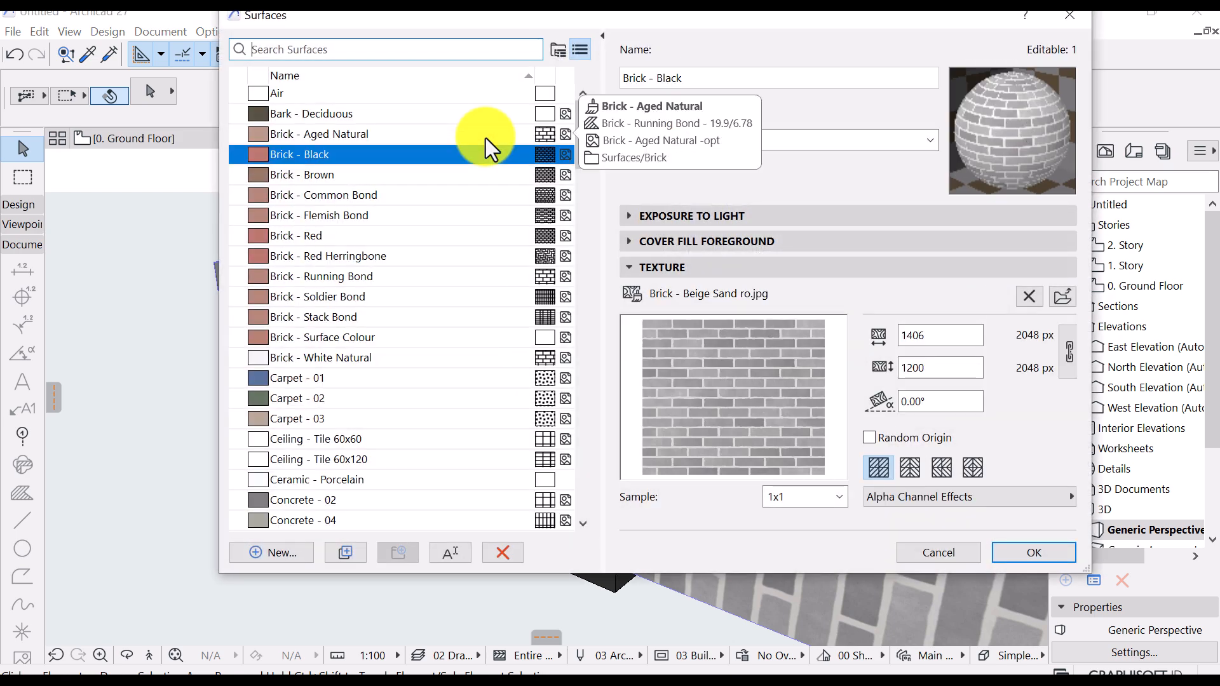
{"action": "left_click", "coordinate": [914, 402]}
{"action": "type", "text": "90"}
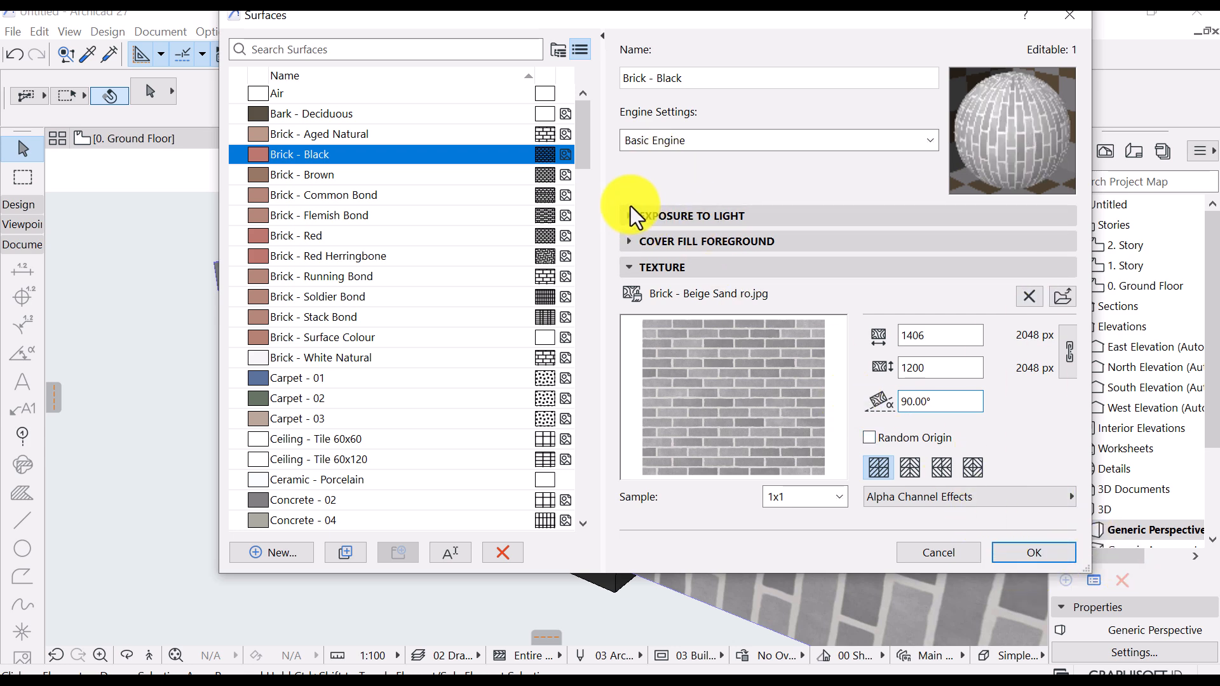
Set the Brick - Black surface colour to black and save the surface settings
{"action": "mouse_move", "coordinate": [254, 157]}
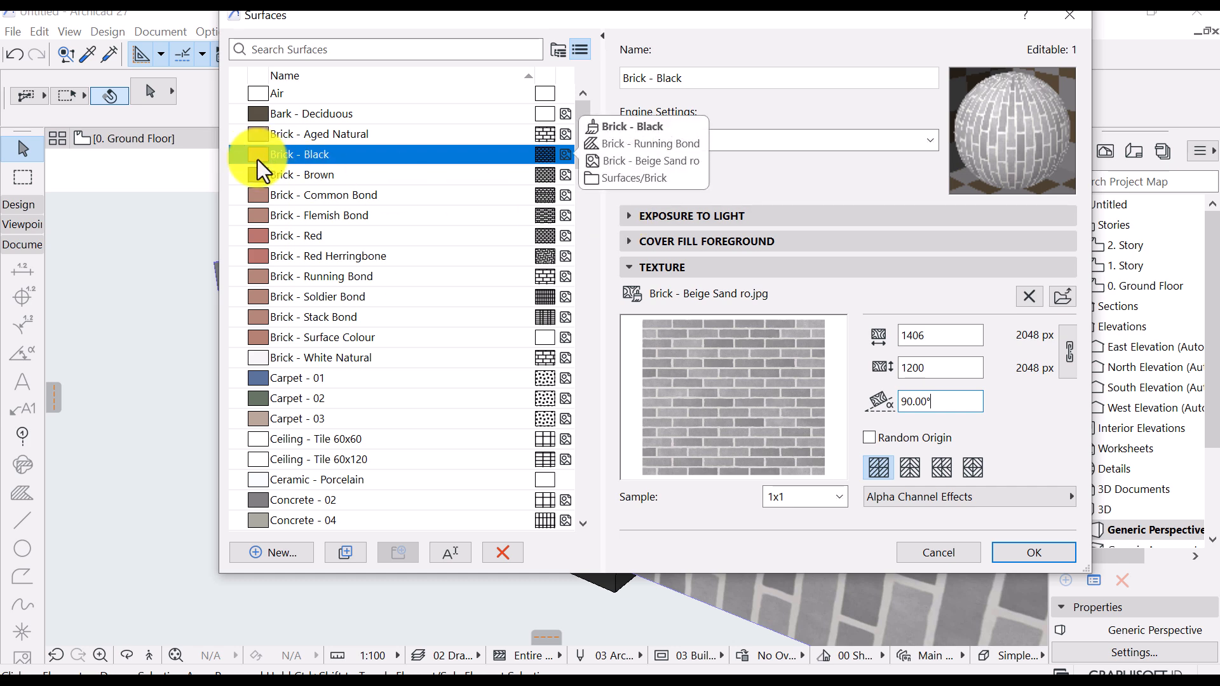
{"action": "left_click", "coordinate": [621, 216]}
{"action": "left_click", "coordinate": [792, 242]}
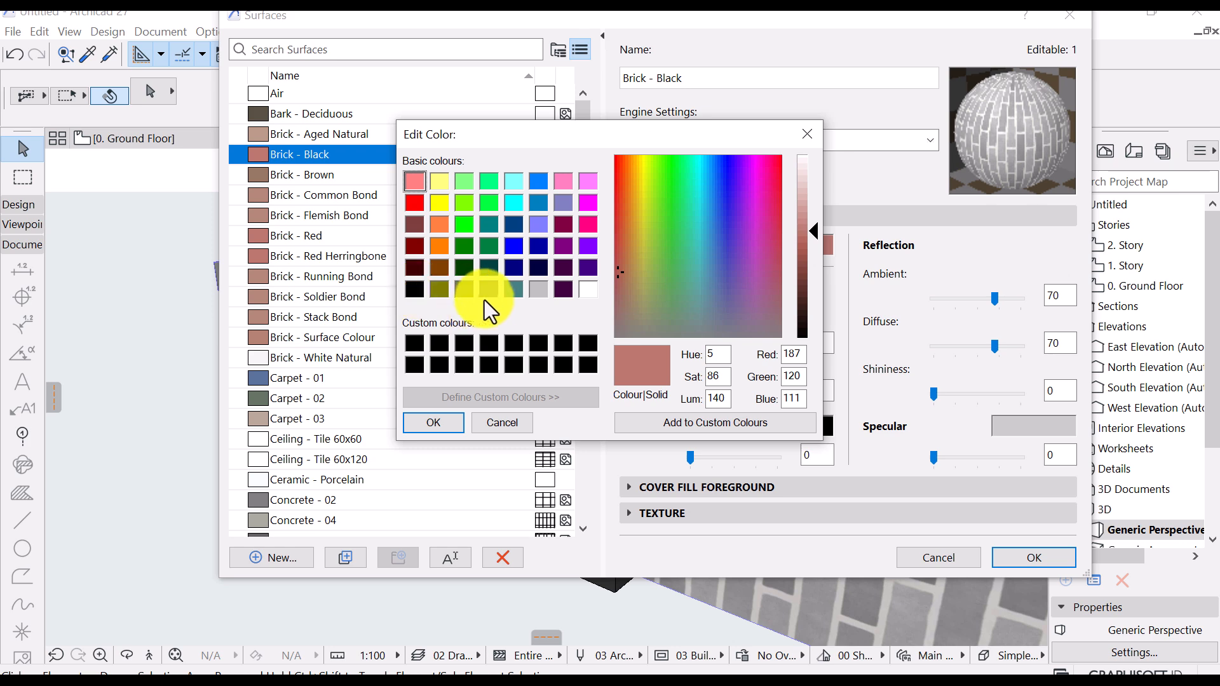
{"action": "left_click", "coordinate": [414, 290]}
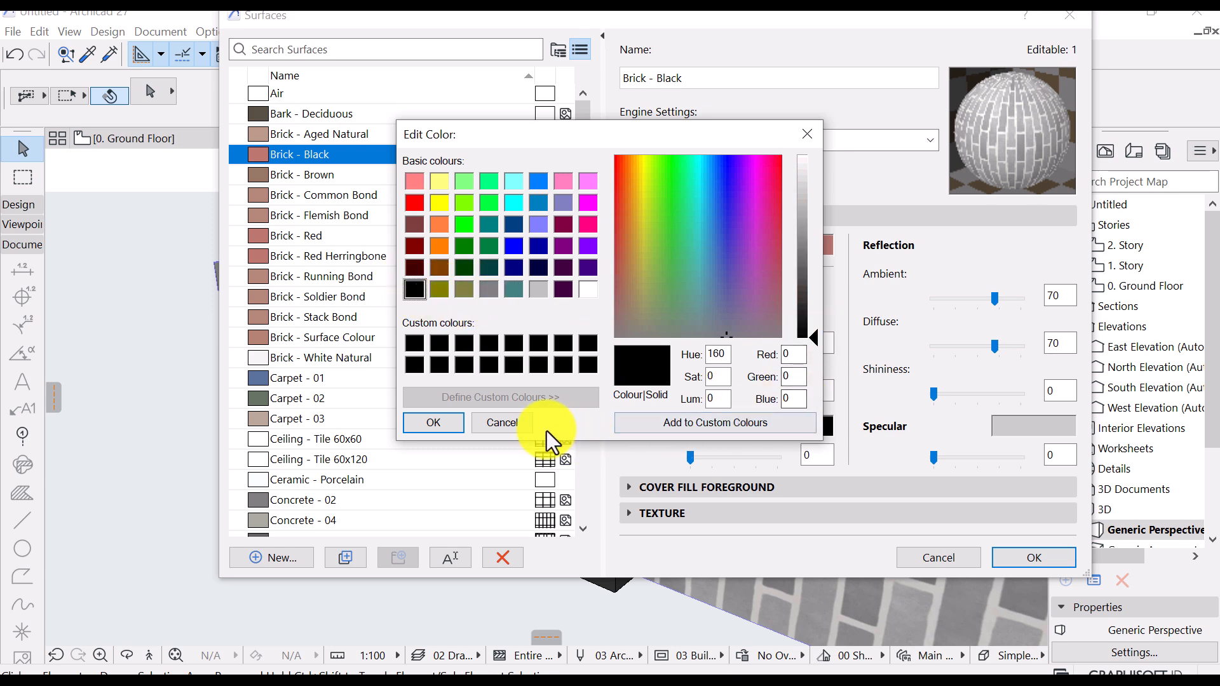
{"action": "left_click", "coordinate": [438, 420]}
{"action": "left_click", "coordinate": [1018, 561]}
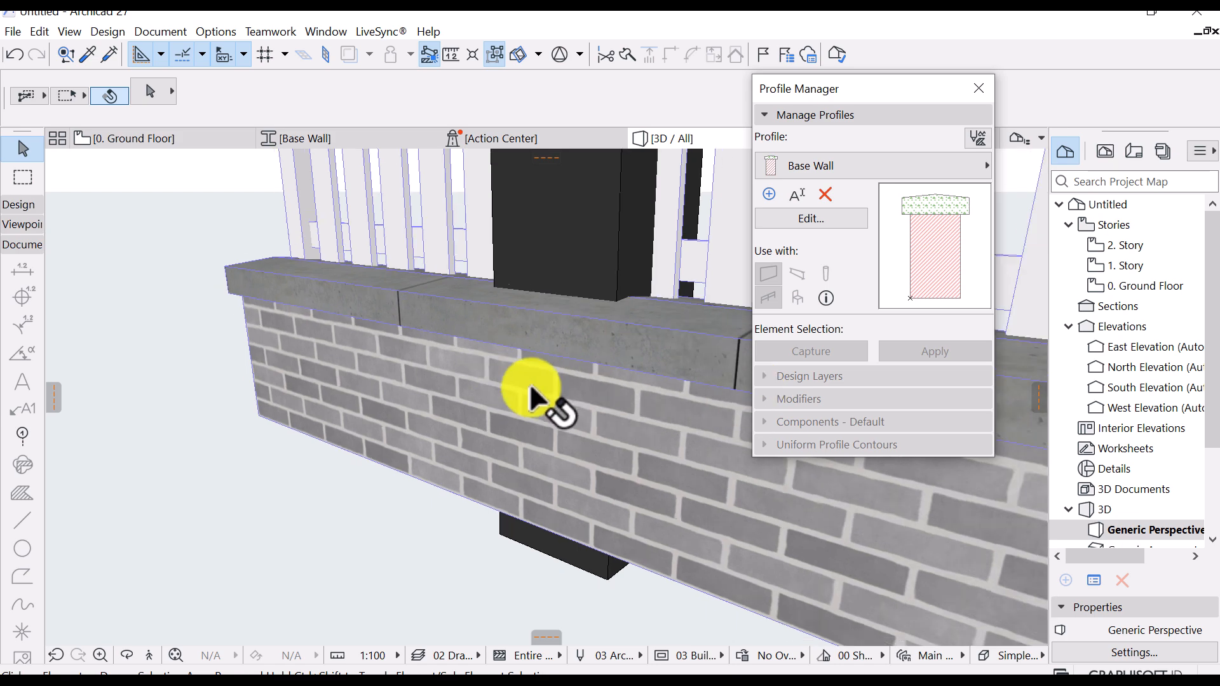
Compare the fence's brick base and posts in the 3D view with the reference photo on the ground floor plan
{"action": "scroll", "coordinate": [530, 385], "scroll_direction": "down", "scroll_amount": 4}
{"action": "middle_click_drag", "start_coordinate": [496, 381], "coordinate": [338, 367]}
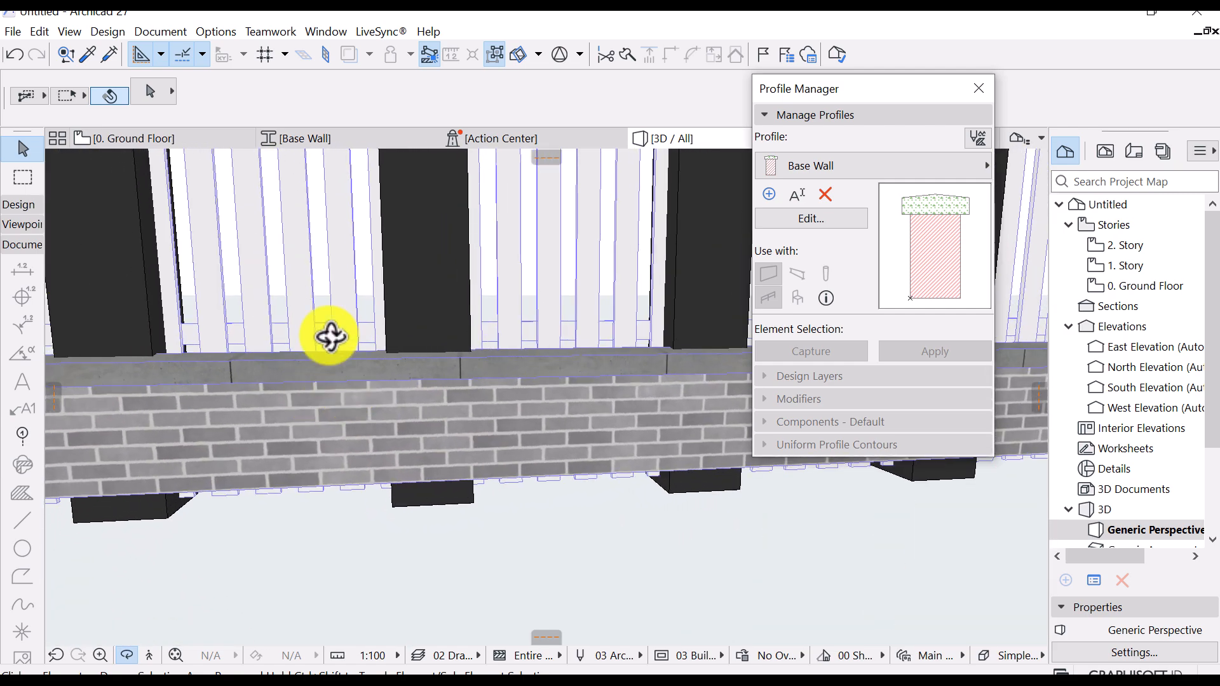
{"action": "left_click", "coordinate": [117, 136]}
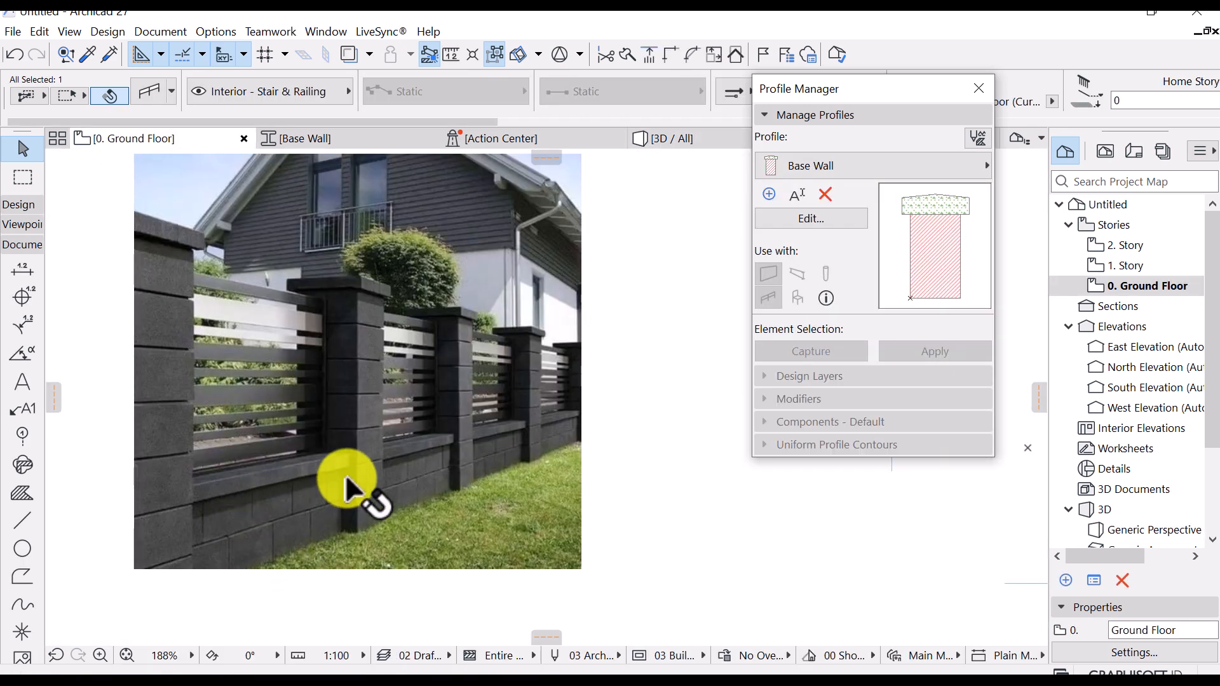
{"action": "left_click", "coordinate": [697, 146]}
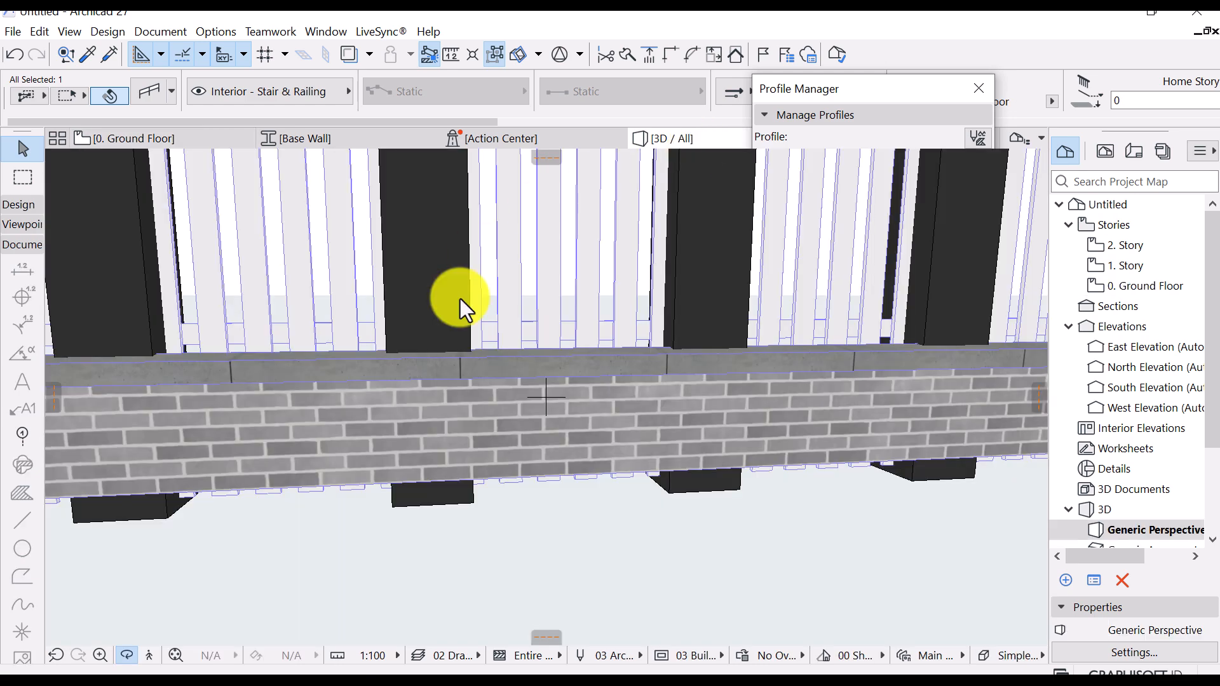
{"action": "scroll", "coordinate": [588, 417], "scroll_direction": "down", "scroll_amount": 3}
{"action": "left_click_drag", "start_coordinate": [341, 480], "coordinate": [716, 403]}
{"action": "left_click", "coordinate": [203, 139]}
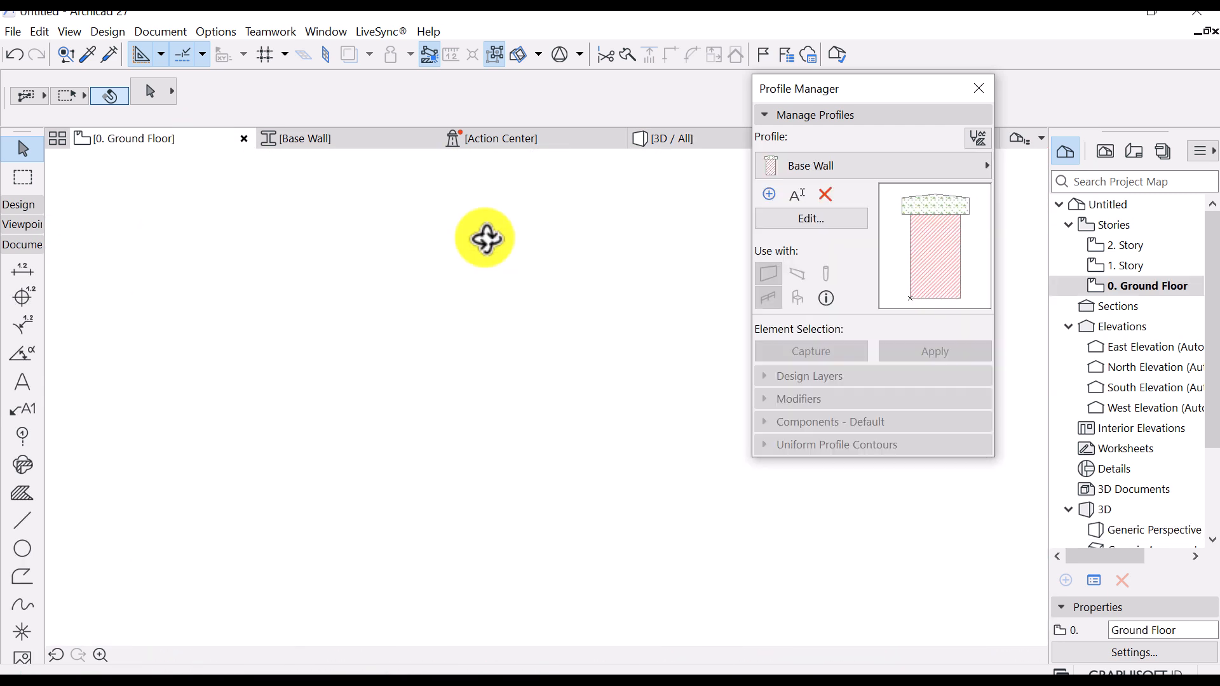
{"action": "left_click", "coordinate": [413, 337]}
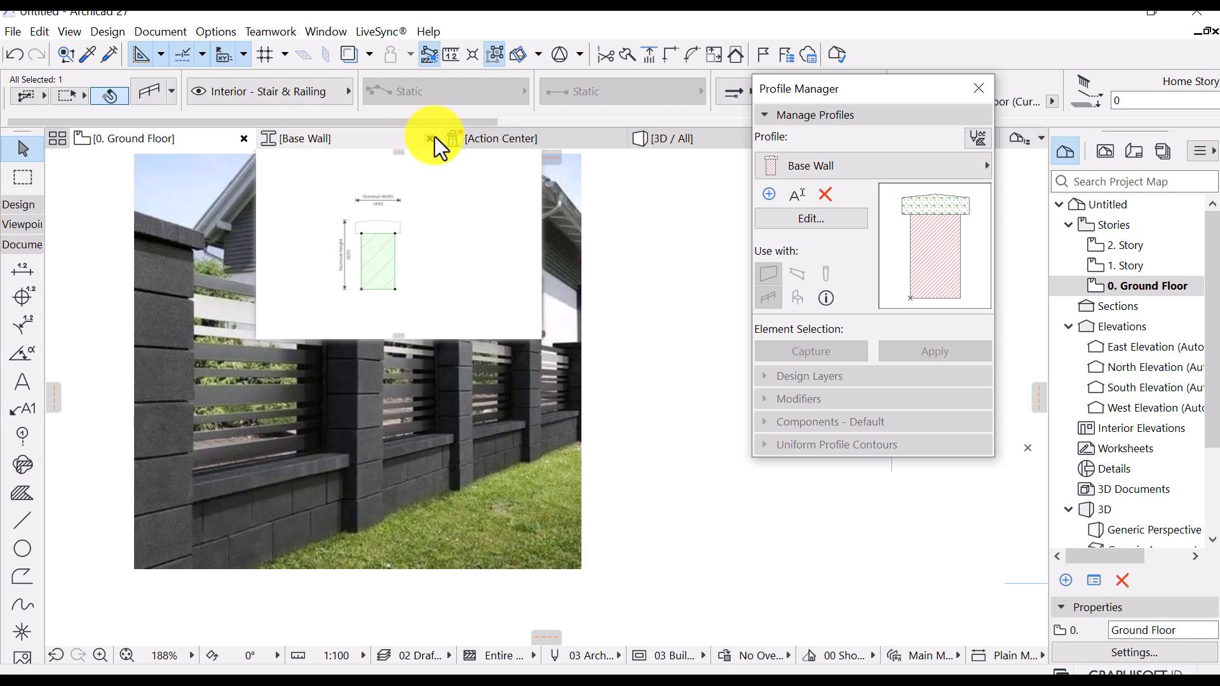
{"action": "left_click", "coordinate": [675, 139]}
{"action": "left_click_drag", "start_coordinate": [610, 333], "coordinate": [403, 455]}
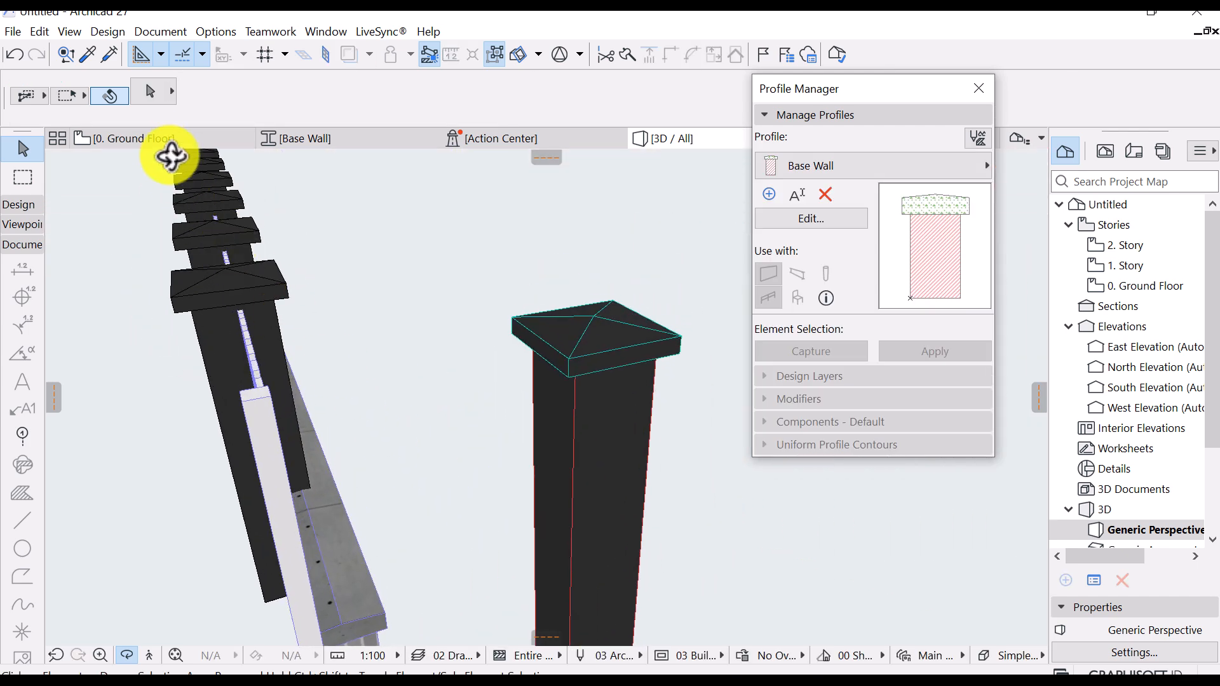
Examine how the railing's posts, balusters and base wall line up in the ground floor plan
{"action": "left_click", "coordinate": [170, 139]}
{"action": "scroll", "coordinate": [477, 286], "scroll_direction": "down", "scroll_amount": 3}
{"action": "middle_click_drag", "start_coordinate": [644, 327], "coordinate": [444, 403]}
{"action": "scroll", "coordinate": [544, 318], "scroll_direction": "up", "scroll_amount": 10}
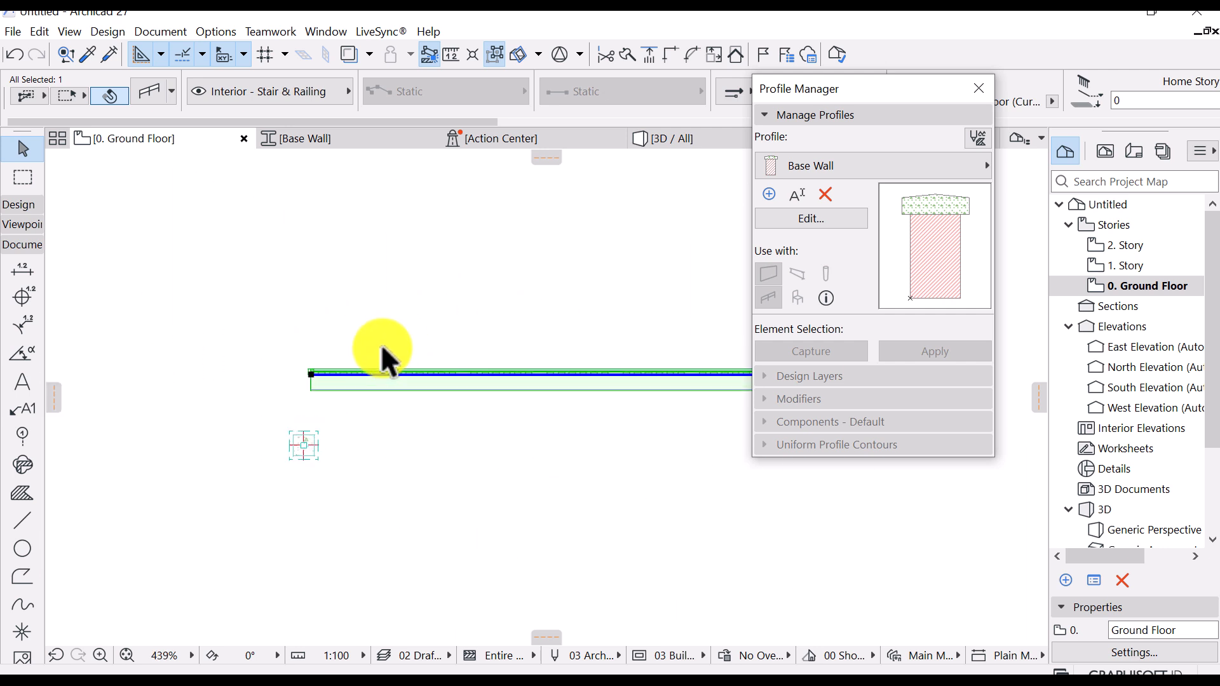
{"action": "left_click", "coordinate": [379, 325]}
{"action": "scroll", "coordinate": [285, 410], "scroll_direction": "up", "scroll_amount": 4}
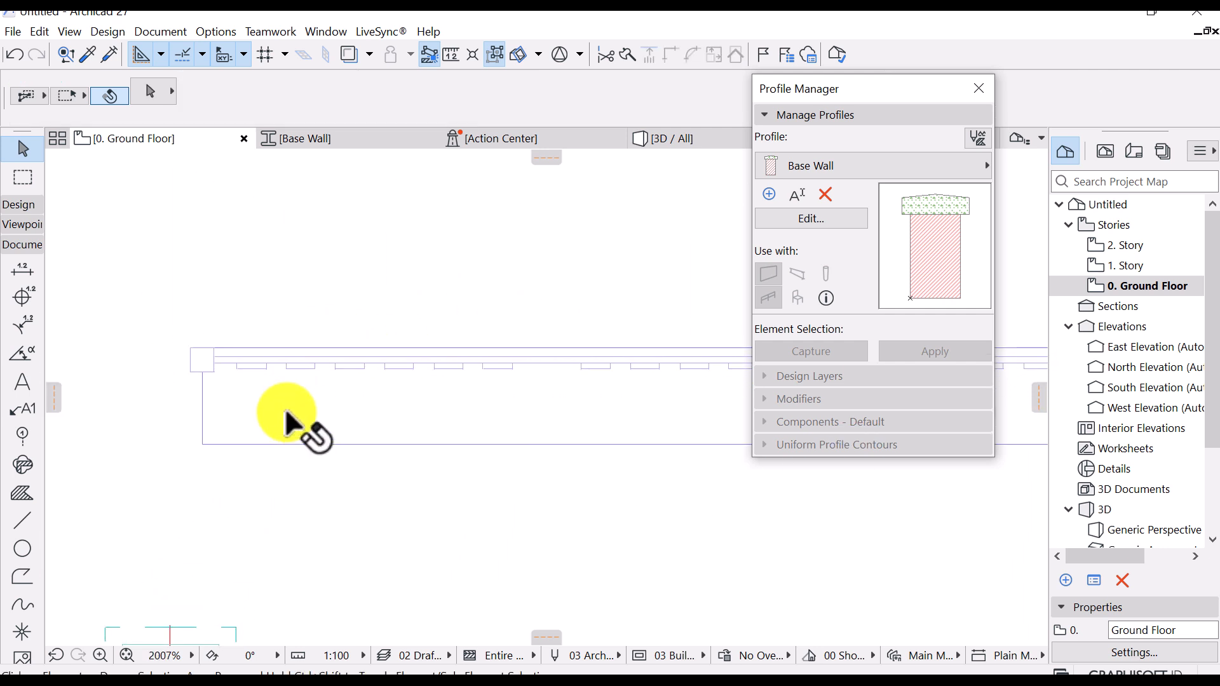
{"action": "scroll", "coordinate": [359, 388], "scroll_direction": "down", "scroll_amount": 4}
{"action": "middle_click_drag", "start_coordinate": [496, 379], "coordinate": [185, 377]}
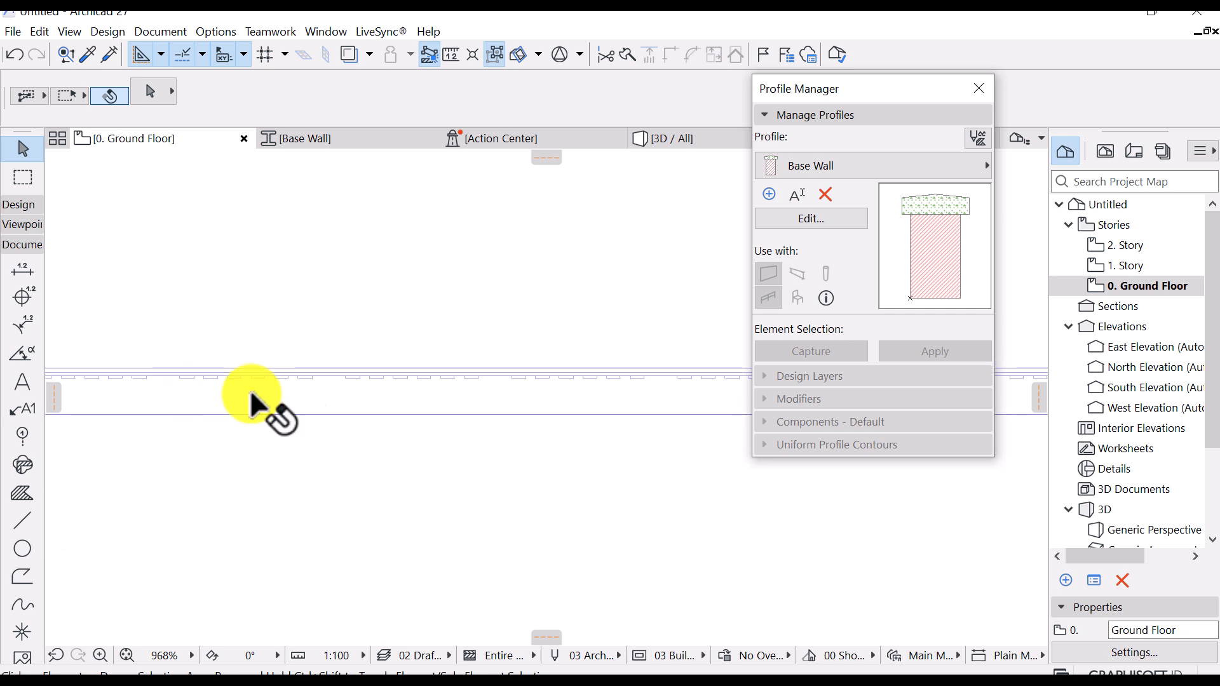
{"action": "scroll", "coordinate": [374, 381], "scroll_direction": "down", "scroll_amount": 3}
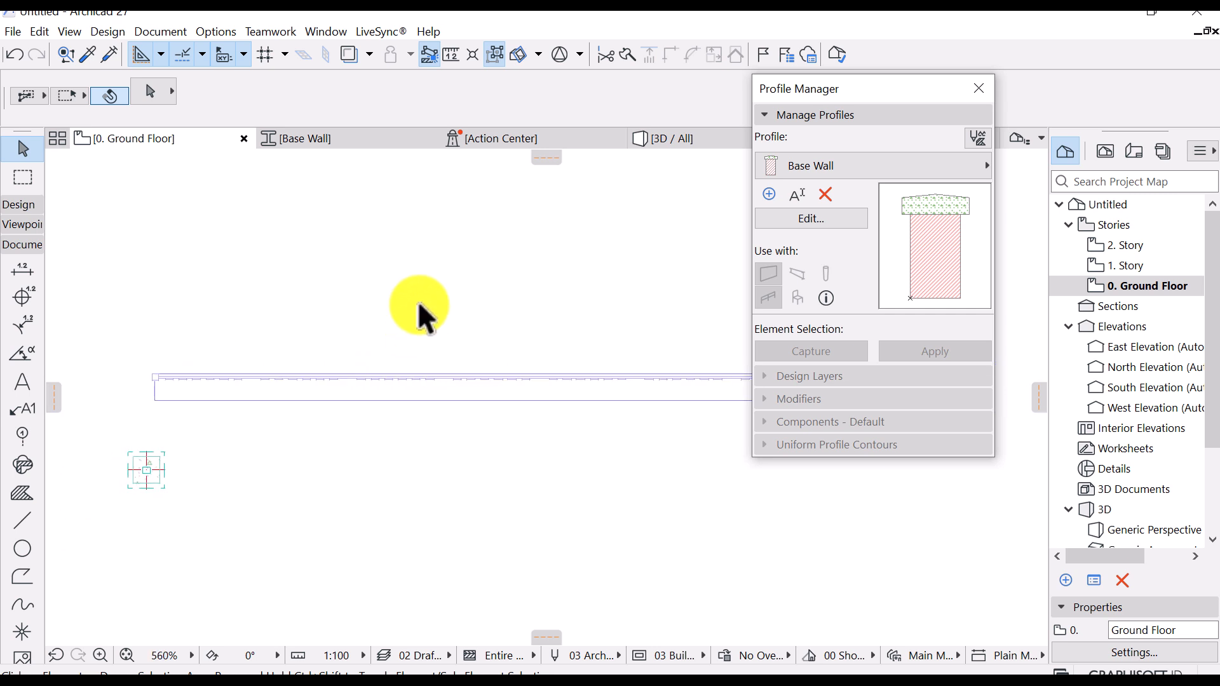
Select the fence railing in 3D, try the centred reference line position, and offset the railing to the opposite side
{"action": "left_click", "coordinate": [662, 135]}
{"action": "key", "text": "o"}
{"action": "left_click_drag", "start_coordinate": [547, 202], "coordinate": [376, 413]}
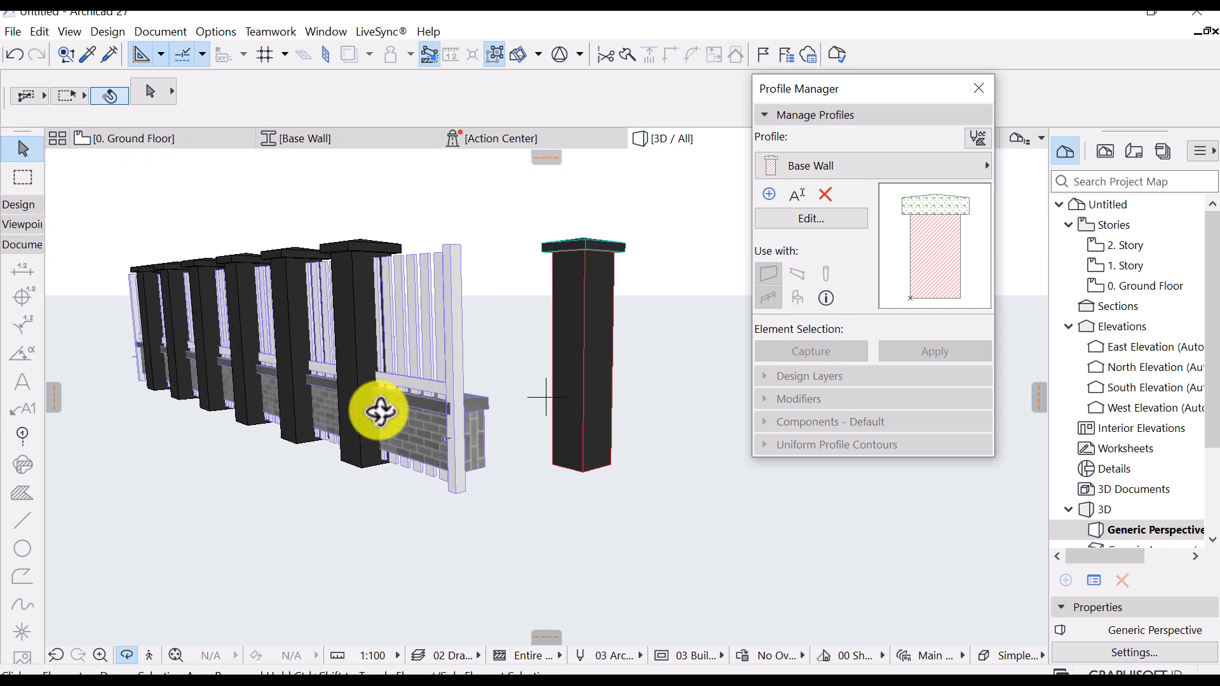
{"action": "key", "text": "Escape"}
{"action": "left_click", "coordinate": [378, 428]}
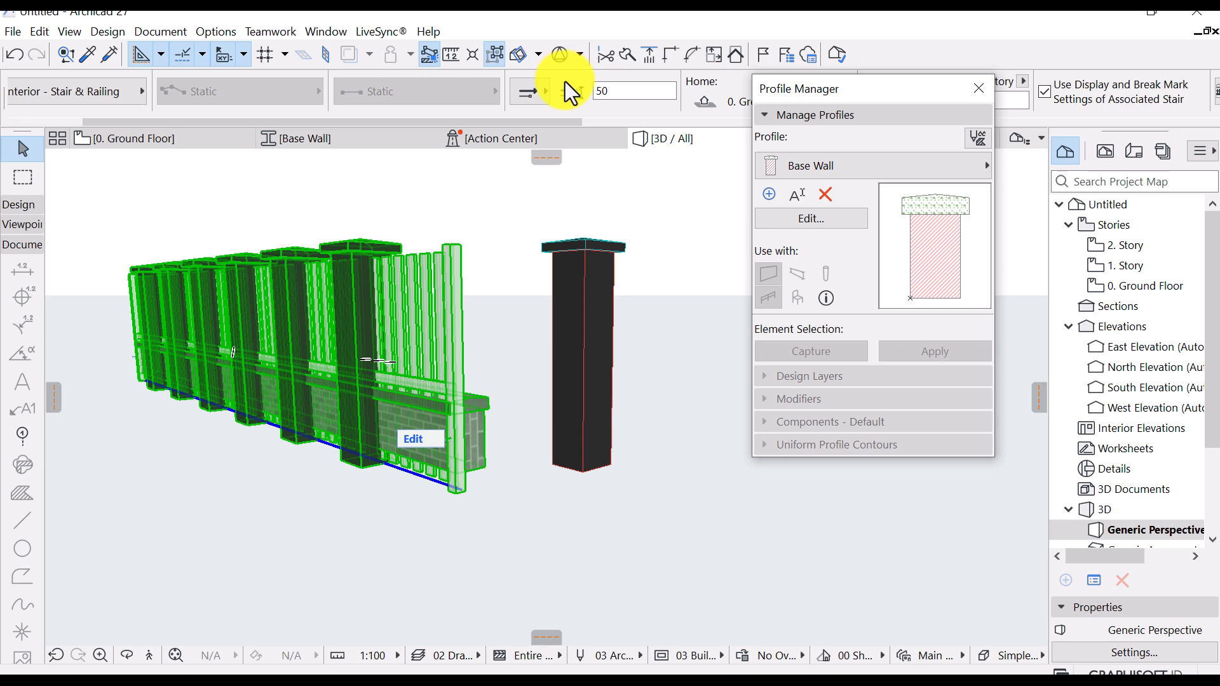
{"action": "scroll", "coordinate": [490, 403], "scroll_direction": "up", "scroll_amount": 3}
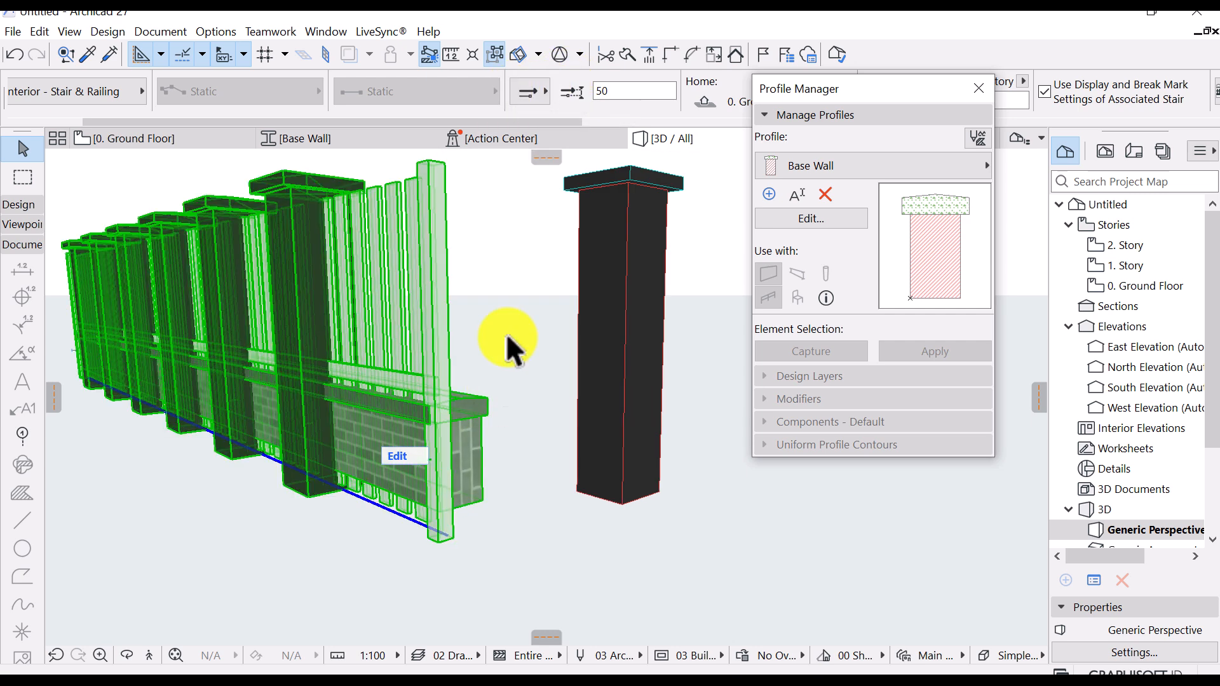
{"action": "left_click", "coordinate": [540, 89]}
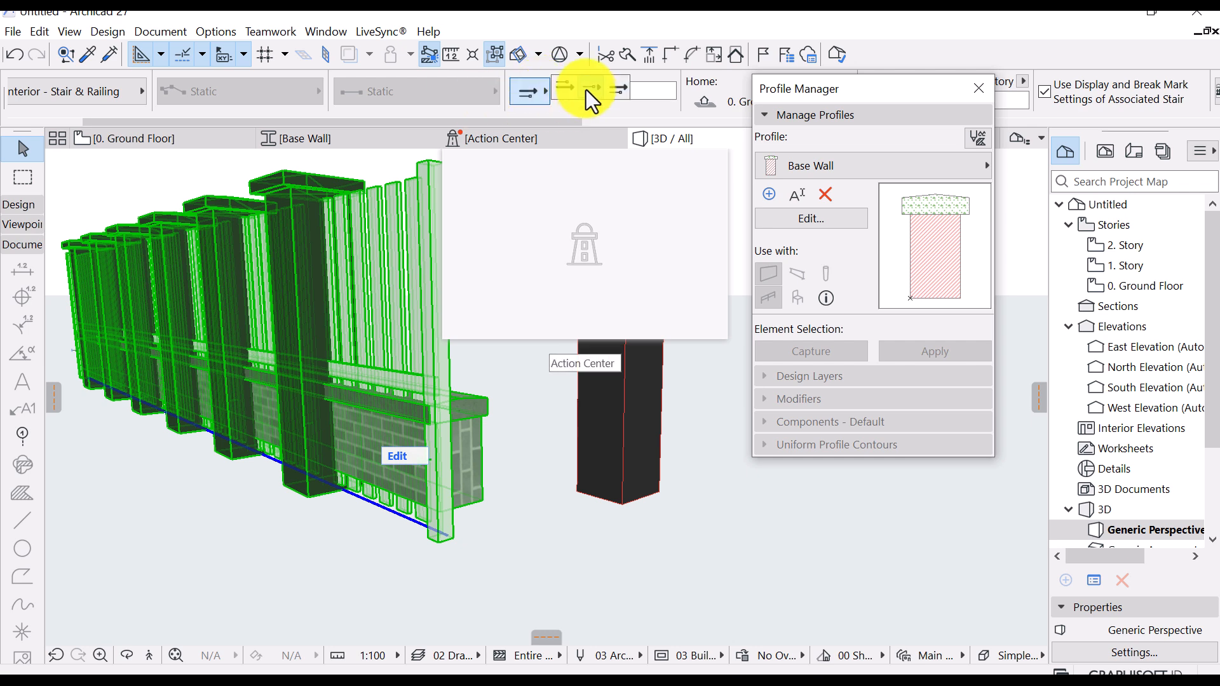
{"action": "left_click", "coordinate": [586, 90]}
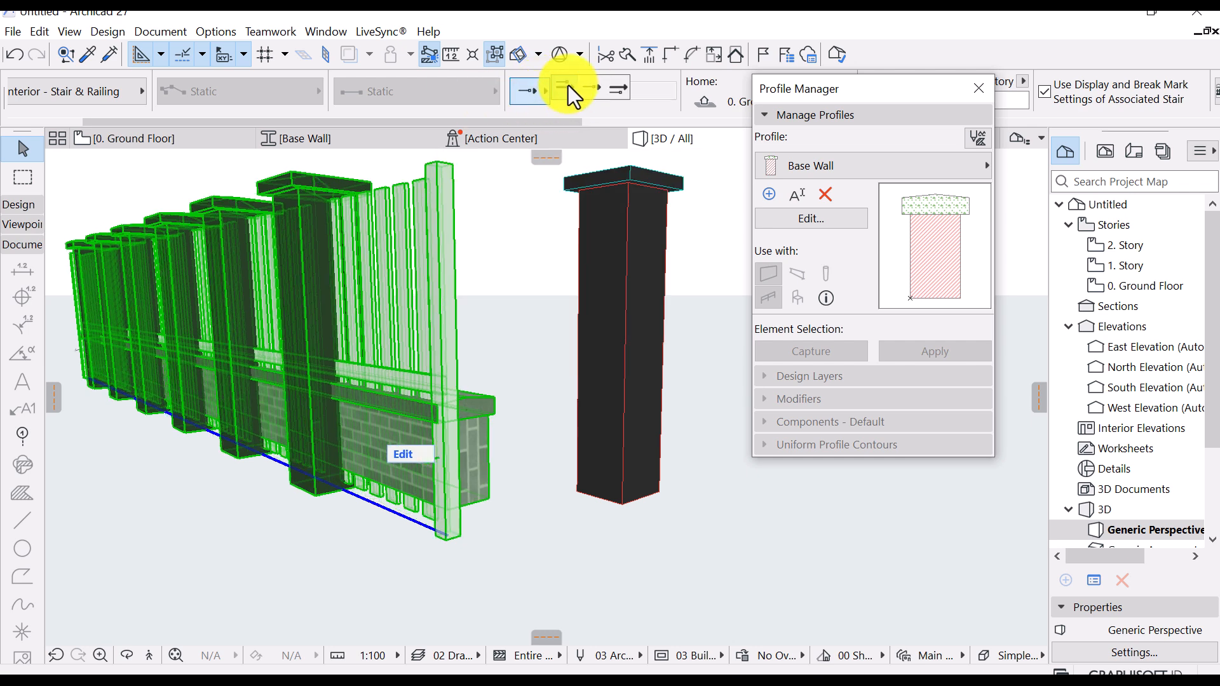
{"action": "left_click", "coordinate": [568, 89]}
Collapse the Manage Profiles section and move the Profile Manager lower, away from the toolbar
{"action": "left_click", "coordinate": [840, 114]}
{"action": "left_click_drag", "start_coordinate": [868, 88], "coordinate": [887, 215]}
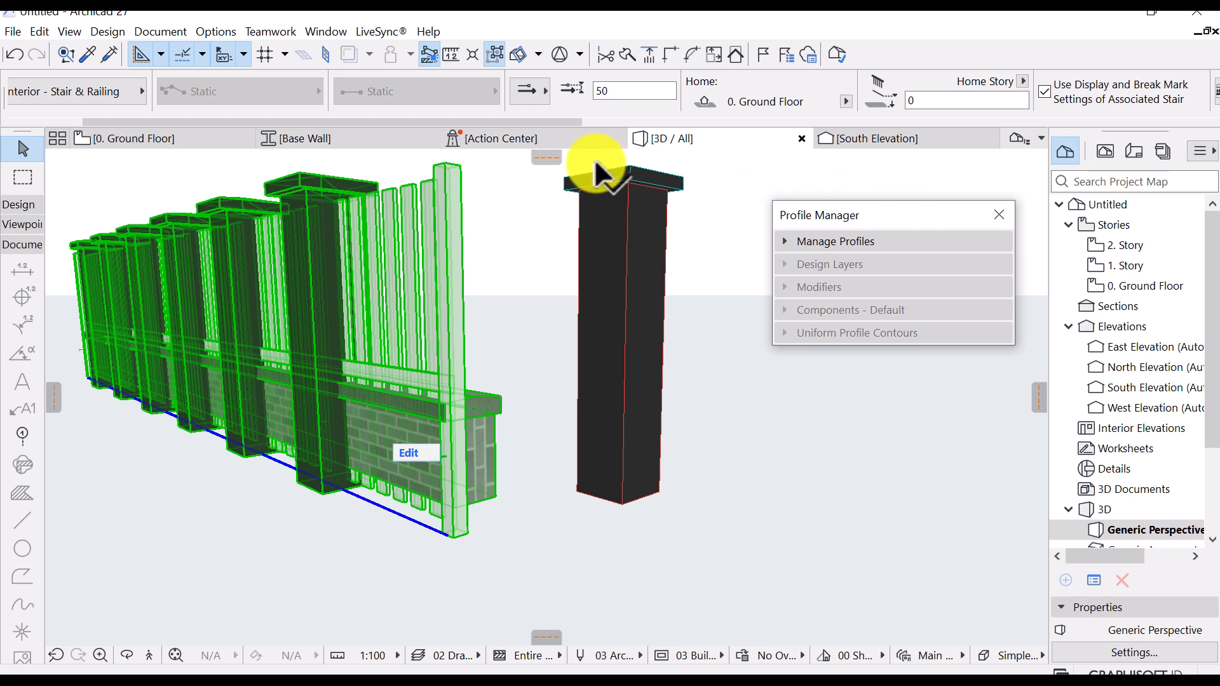
{"action": "middle_click_drag", "start_coordinate": [502, 432], "coordinate": [525, 450], "text": "shift"}
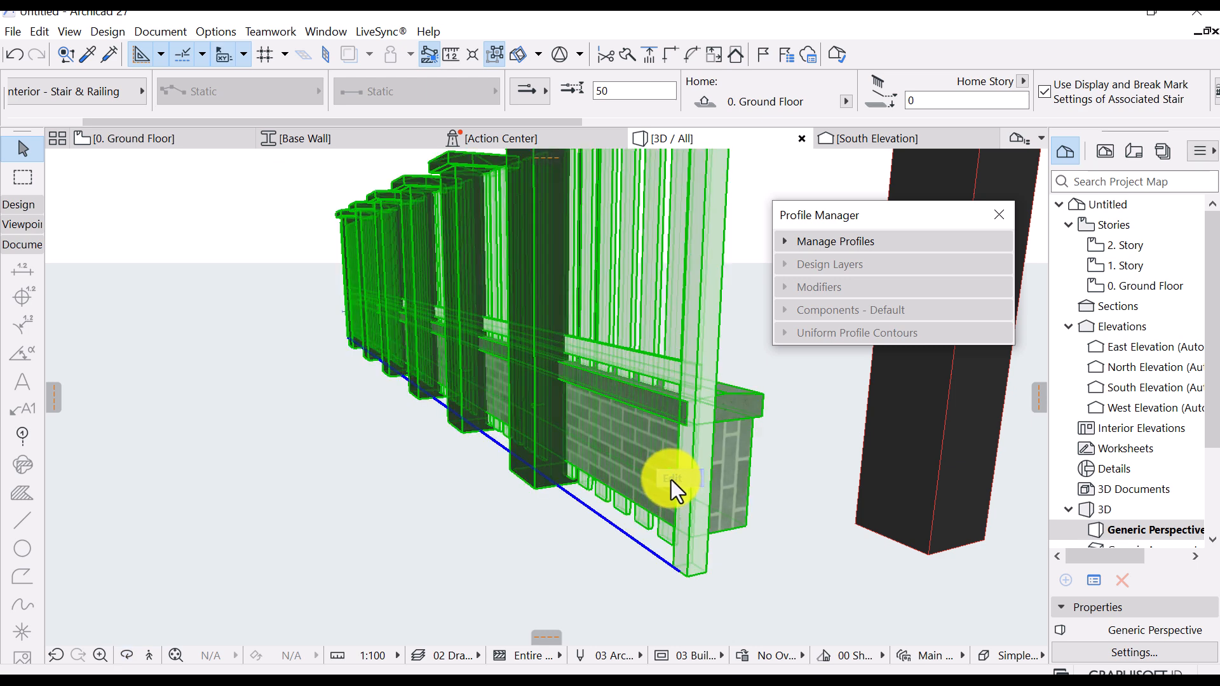
{"action": "left_click", "coordinate": [671, 479]}
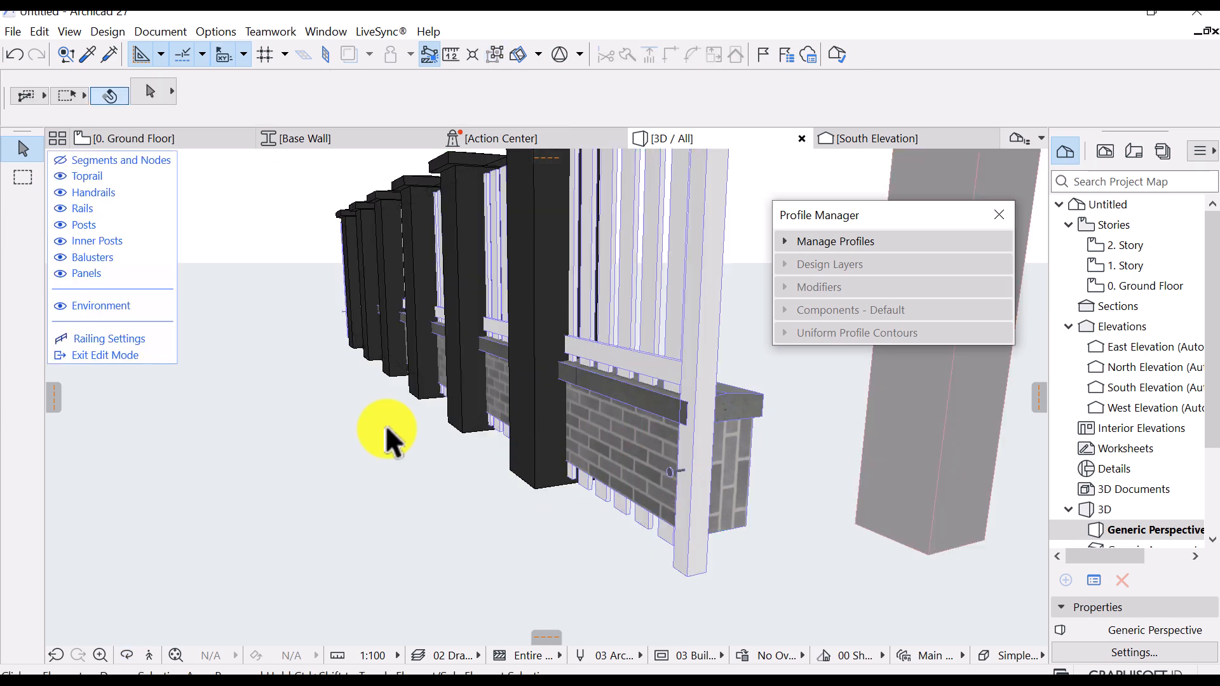
{"action": "left_click", "coordinate": [617, 423]}
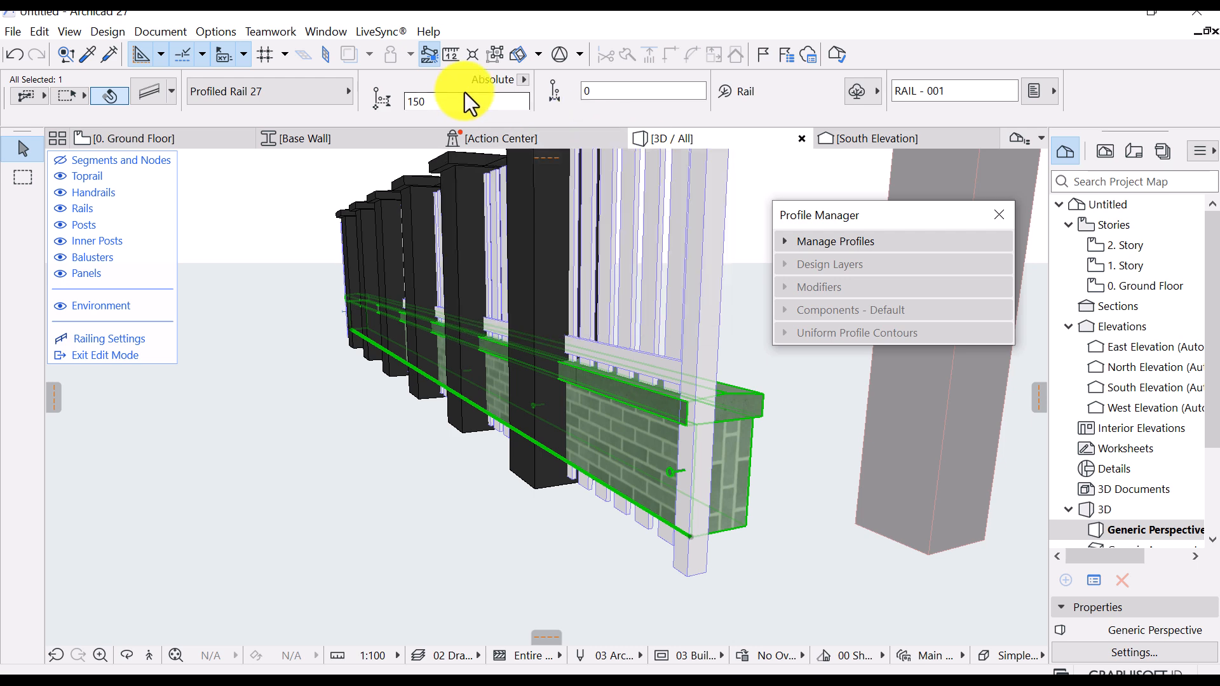
{"action": "left_click", "coordinate": [398, 103]}
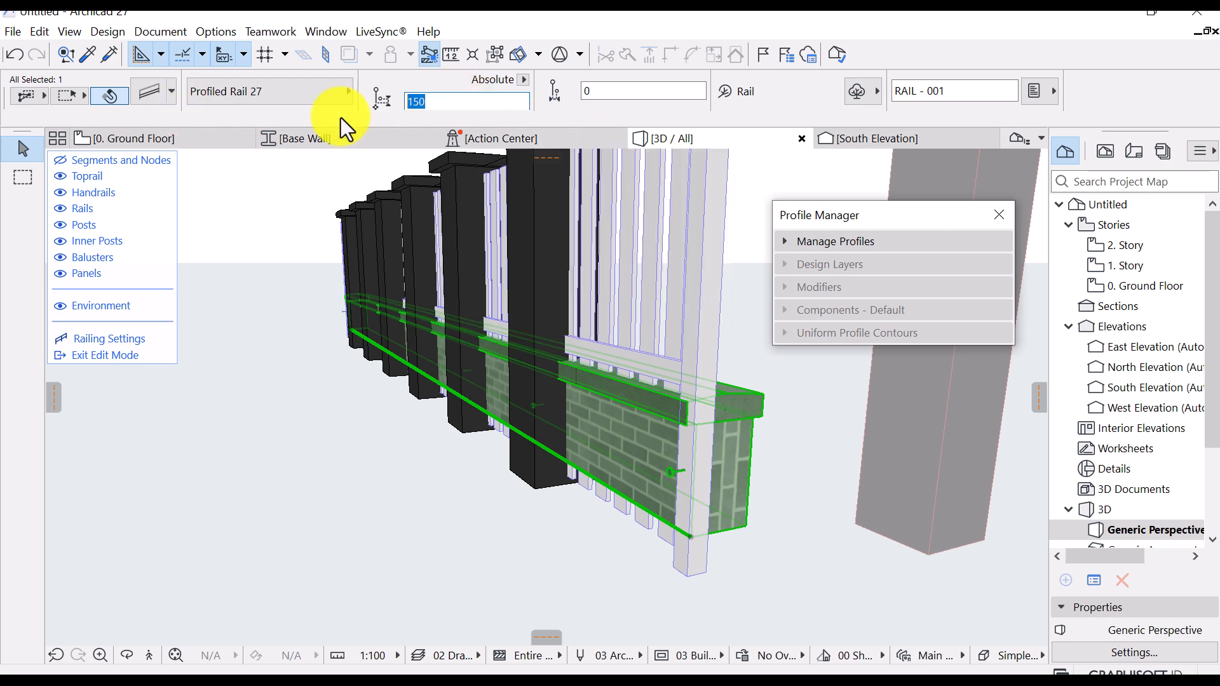
{"action": "left_click", "coordinate": [108, 355]}
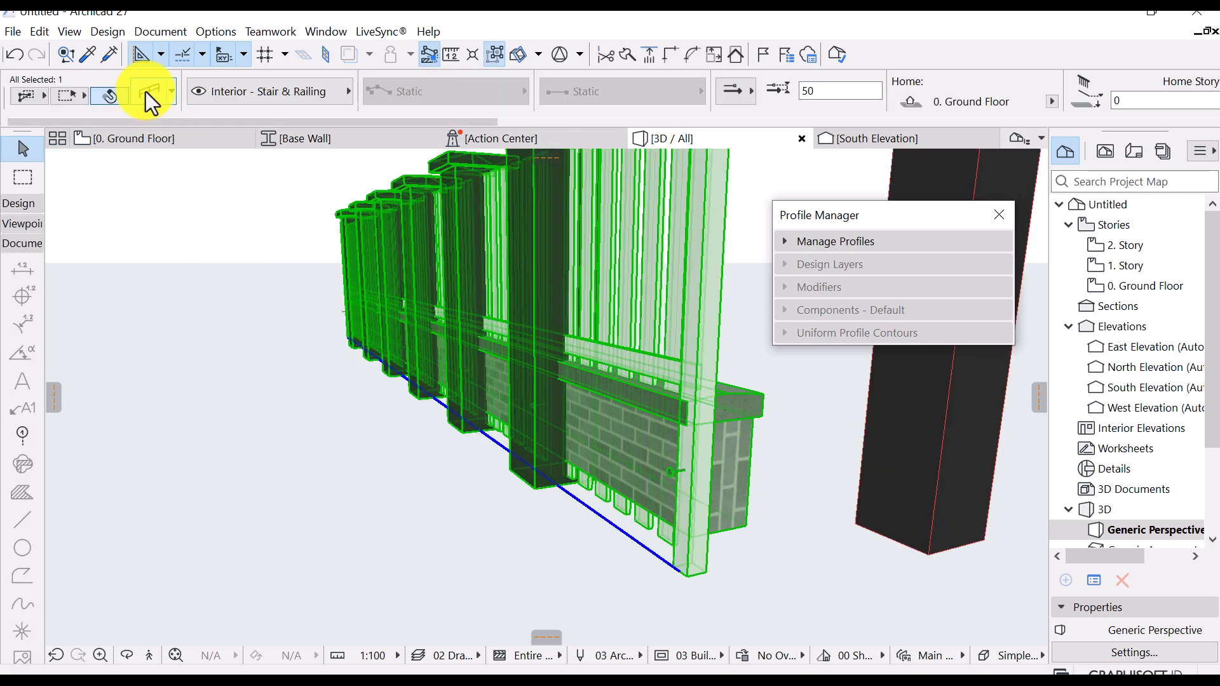
Lower the Base Wall rail by changing its absolute height in the railing selection settings
{"action": "left_click", "coordinate": [155, 90]}
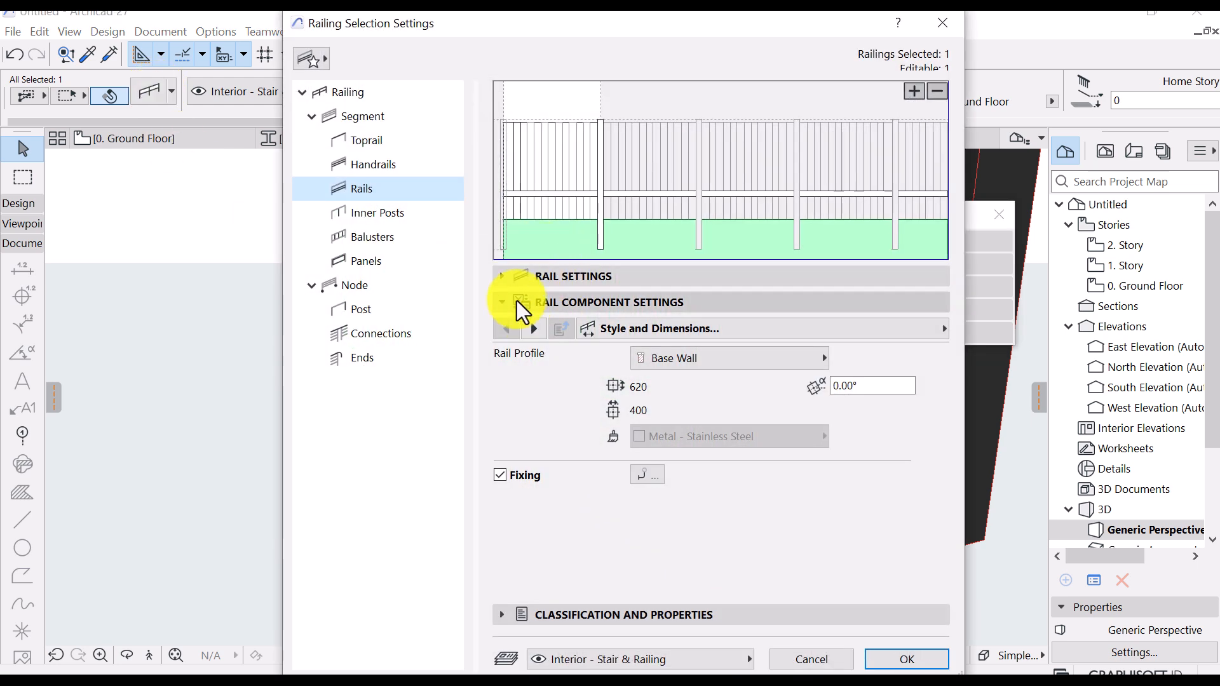
{"action": "left_click", "coordinate": [520, 279]}
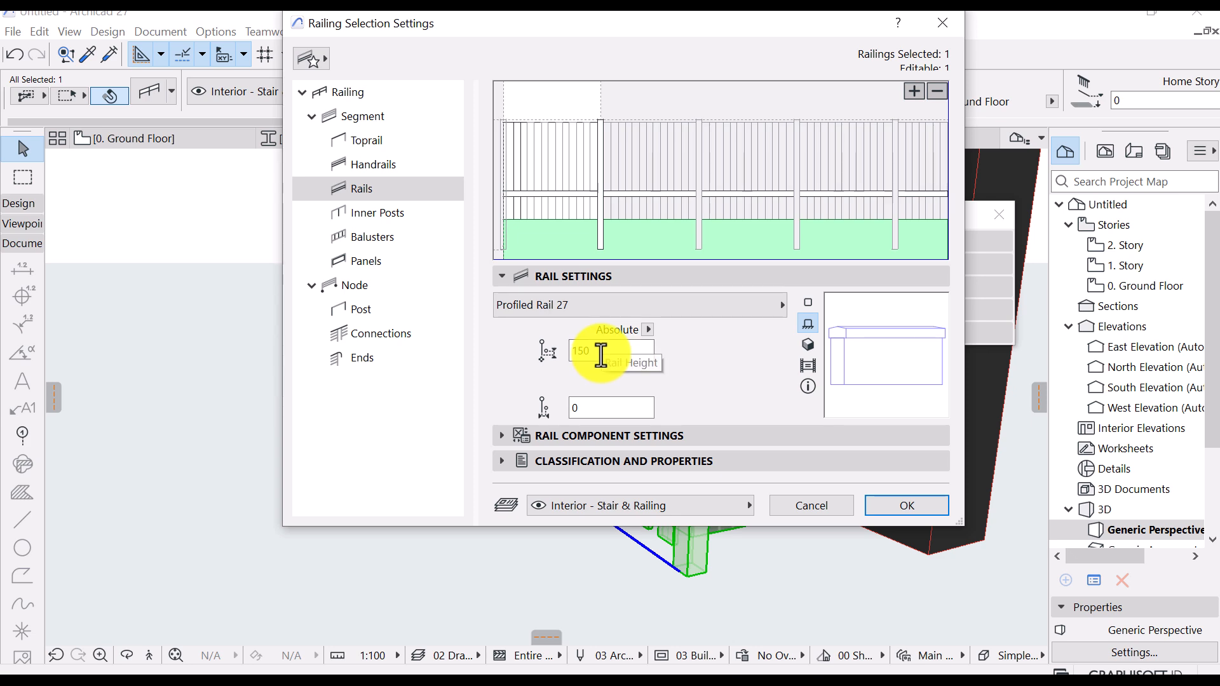
{"action": "left_click_drag", "start_coordinate": [601, 355], "coordinate": [345, 401]}
{"action": "key", "text": "Return"}
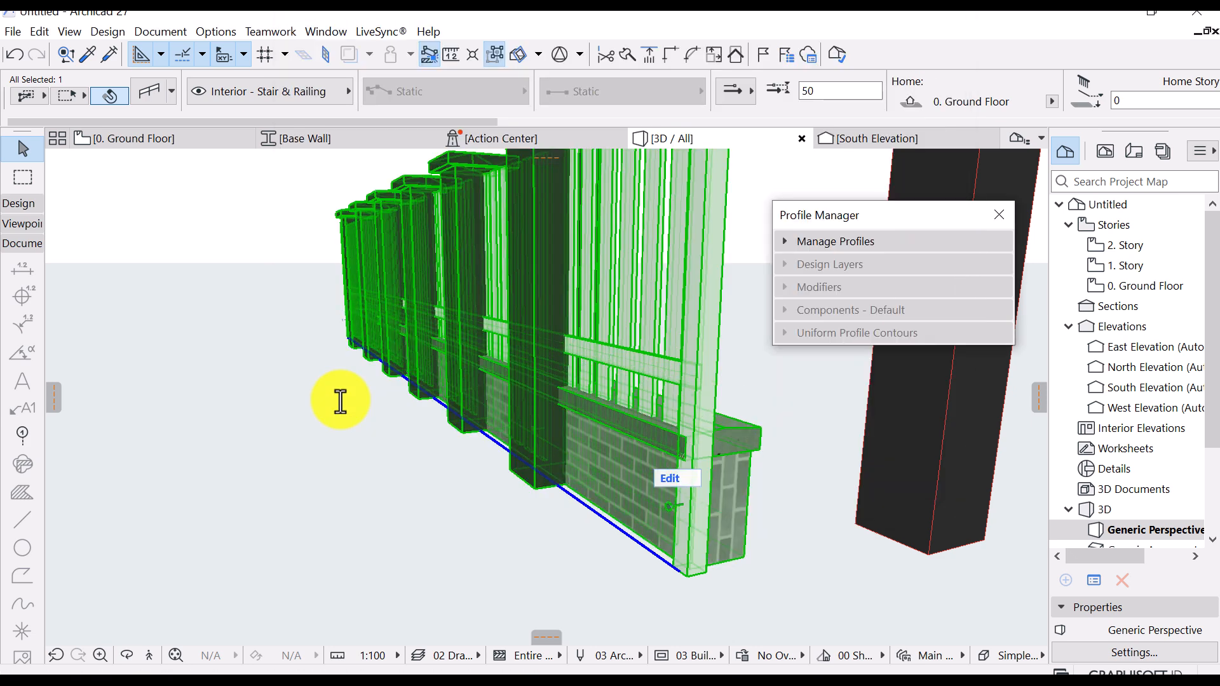
{"action": "middle_click_drag", "start_coordinate": [748, 630], "coordinate": [254, 265], "text": "shift"}
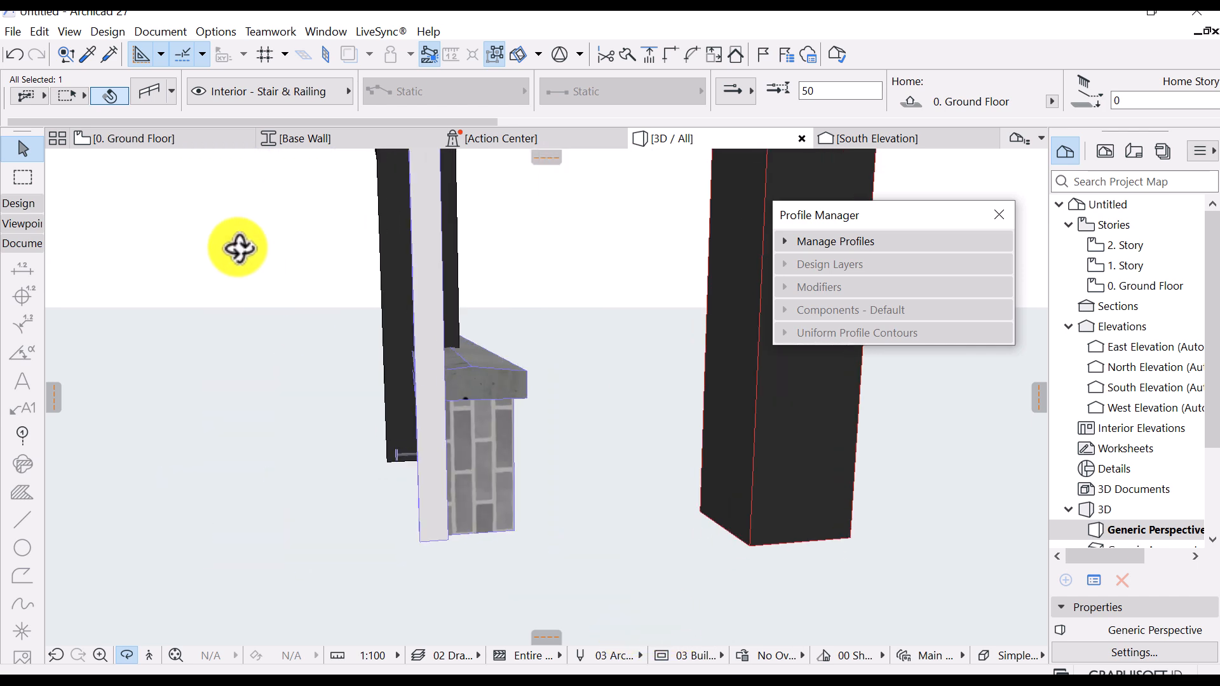
Turn off the fixing of the Base Wall rail in the railing's rail component settings
{"action": "key", "text": "ctrl+t"}
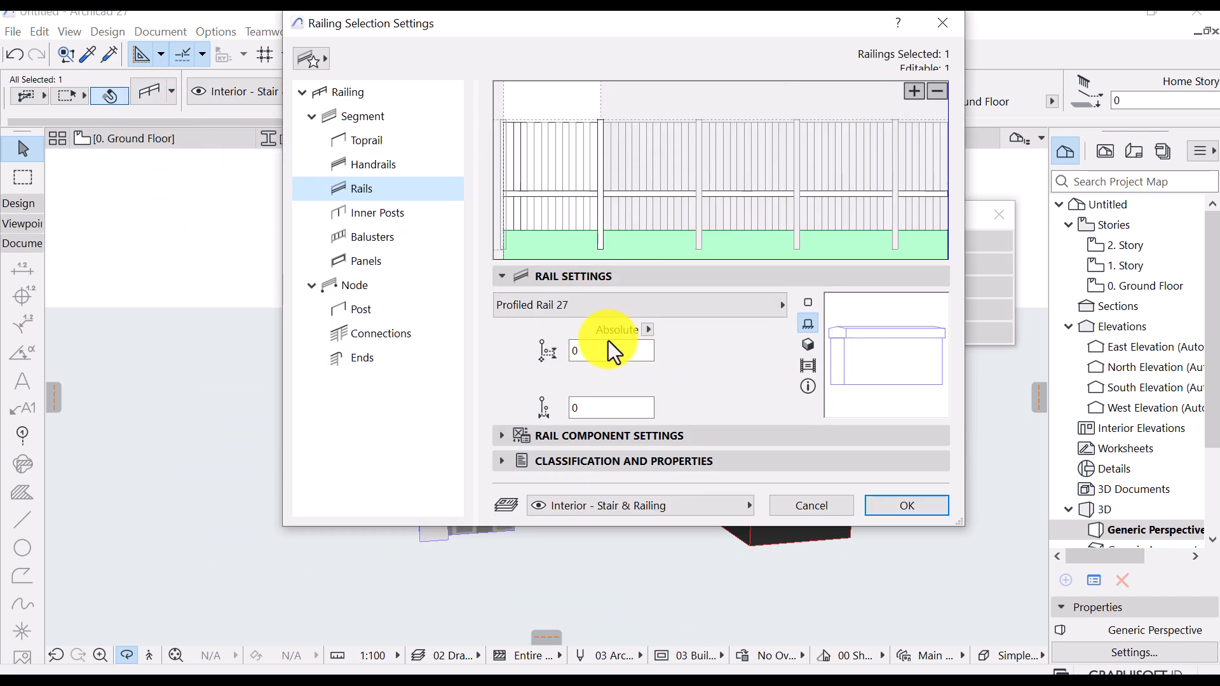
{"action": "left_click", "coordinate": [607, 350]}
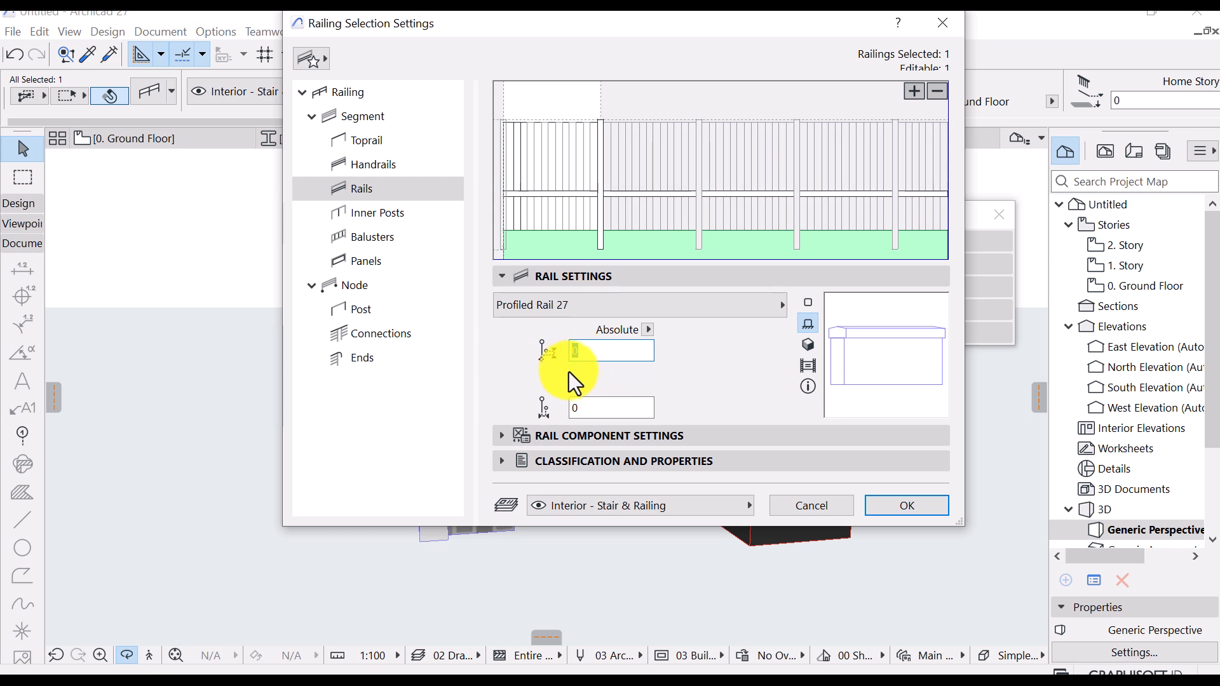
{"action": "left_click", "coordinate": [501, 435]}
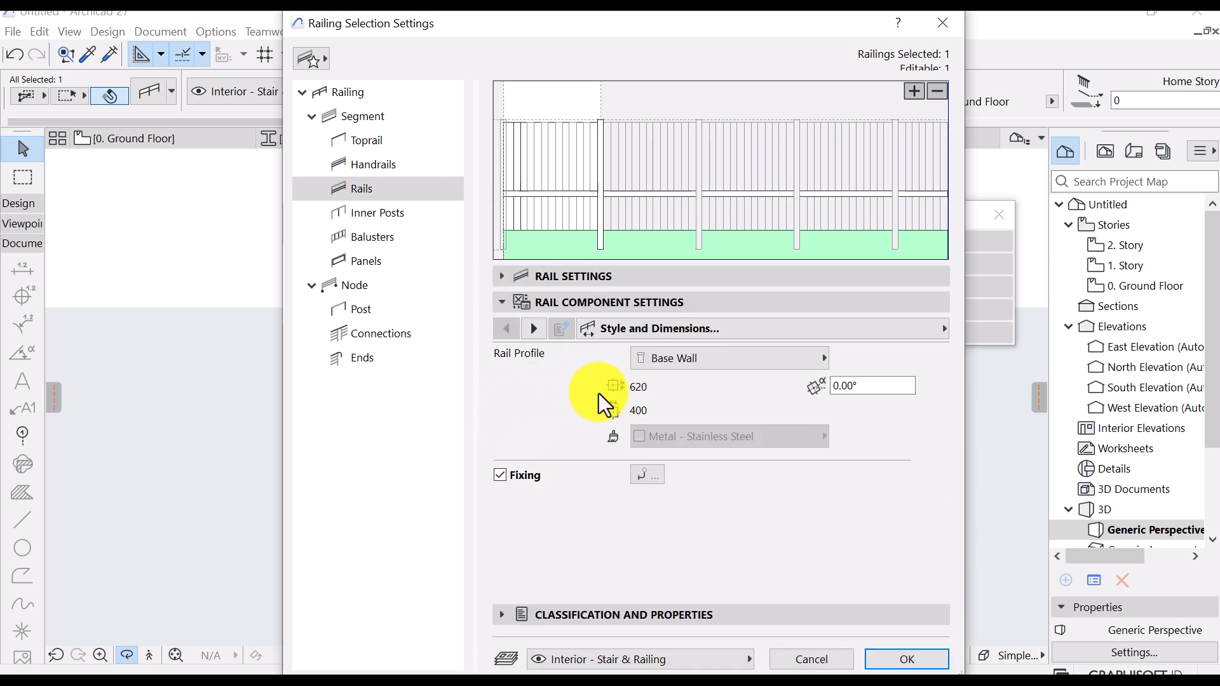
{"action": "left_click", "coordinate": [535, 330]}
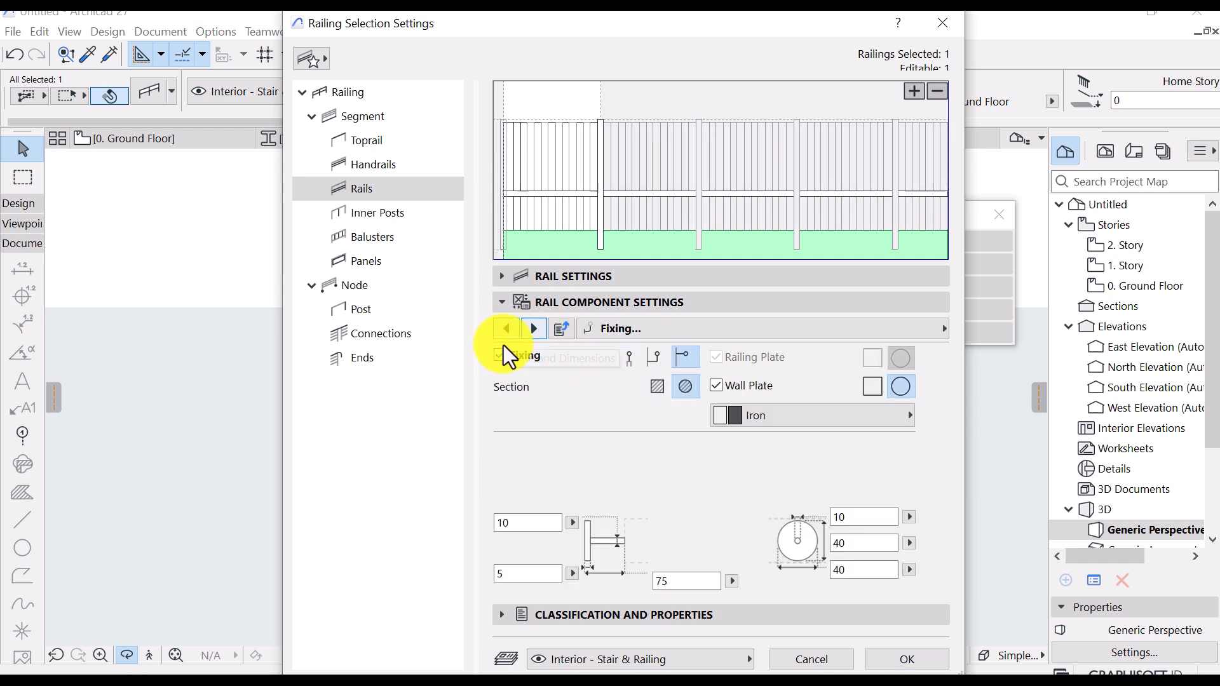
{"action": "left_click", "coordinate": [532, 332]}
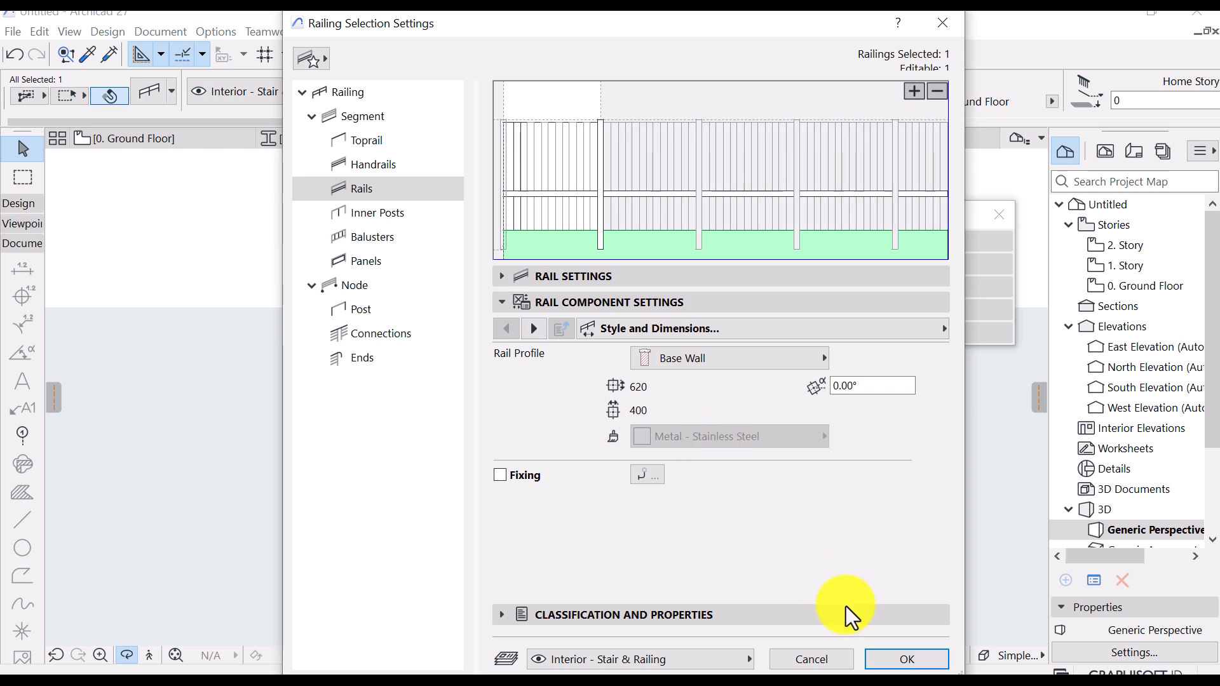
{"action": "left_click", "coordinate": [890, 659]}
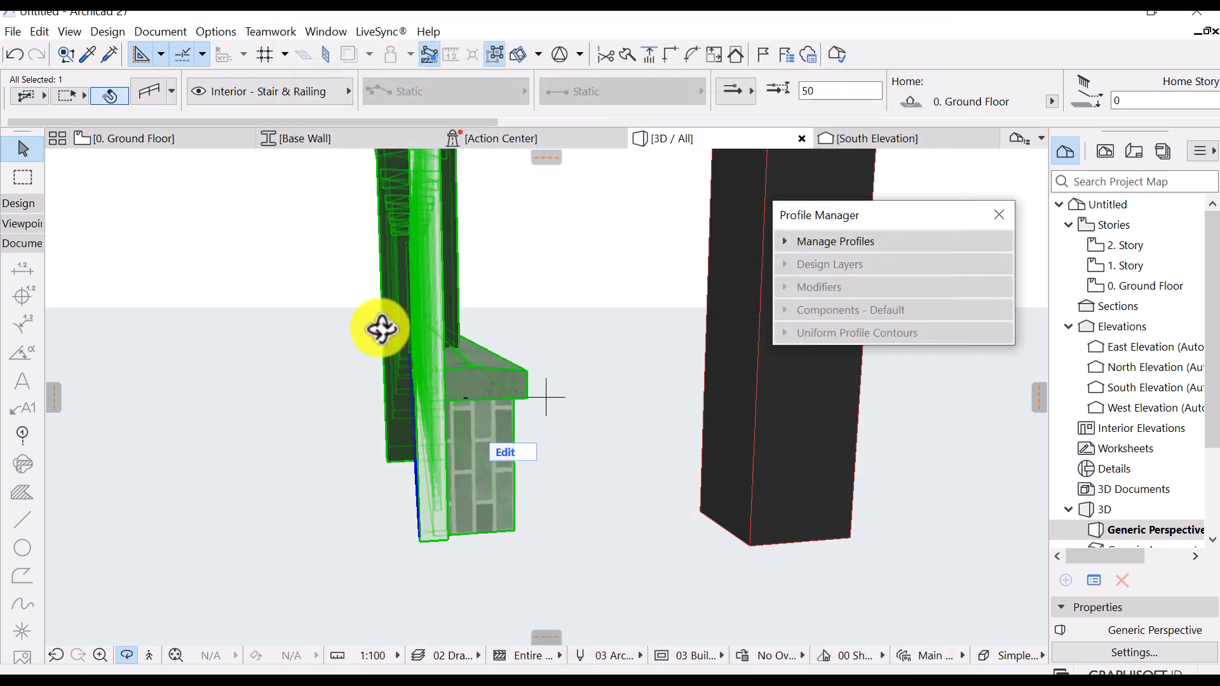
Try shifting the Base Wall rail sideways against the posts, ending with a horizontal offset of -100
{"action": "scroll", "coordinate": [381, 326], "scroll_direction": "up", "scroll_amount": 3}
{"action": "left_click", "coordinate": [148, 90]}
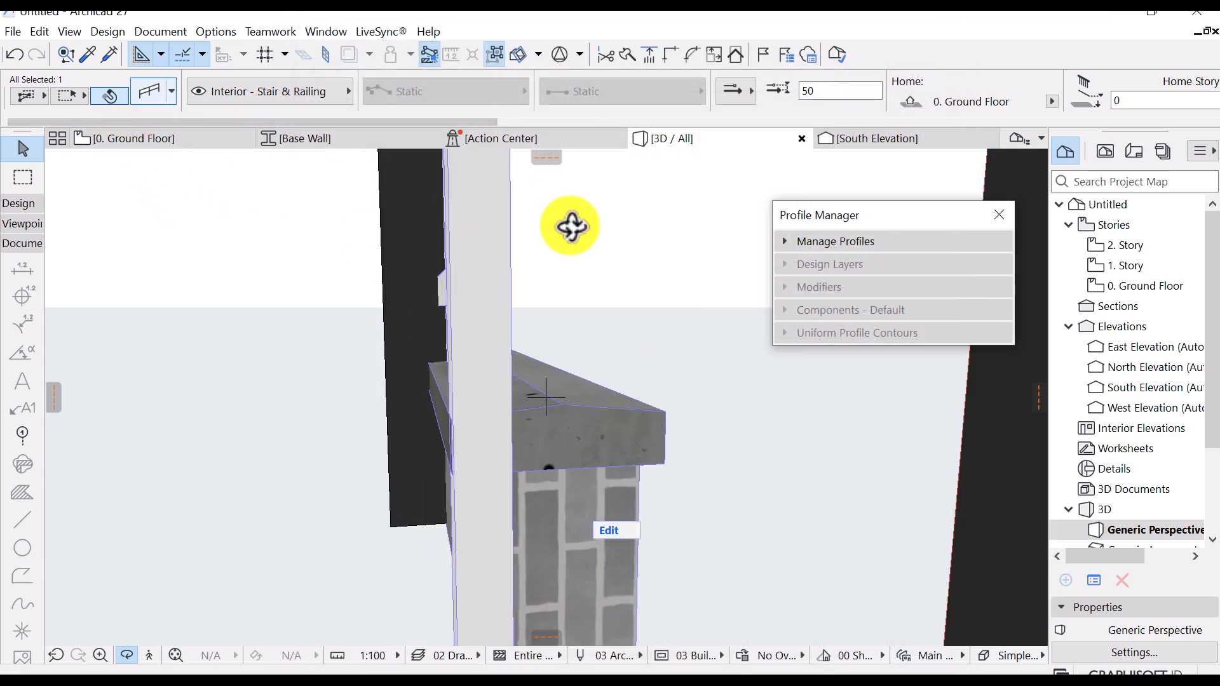
{"action": "left_click", "coordinate": [539, 248]}
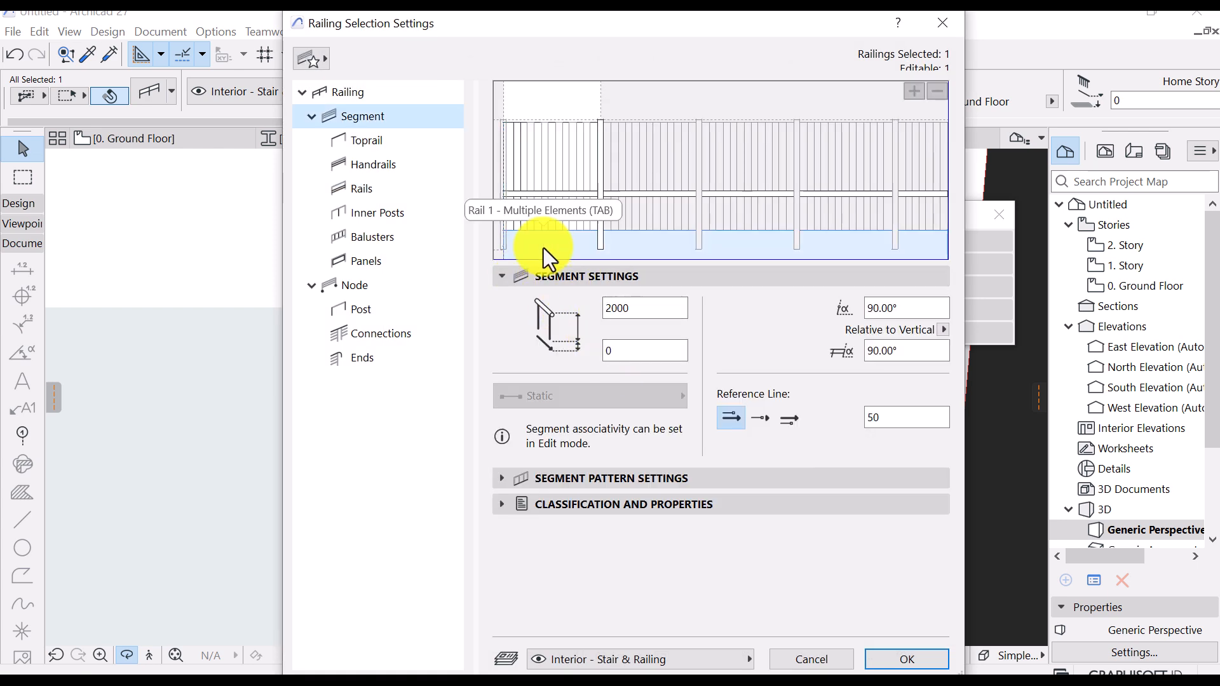
{"action": "left_click", "coordinate": [543, 248]}
{"action": "left_click", "coordinate": [524, 278]}
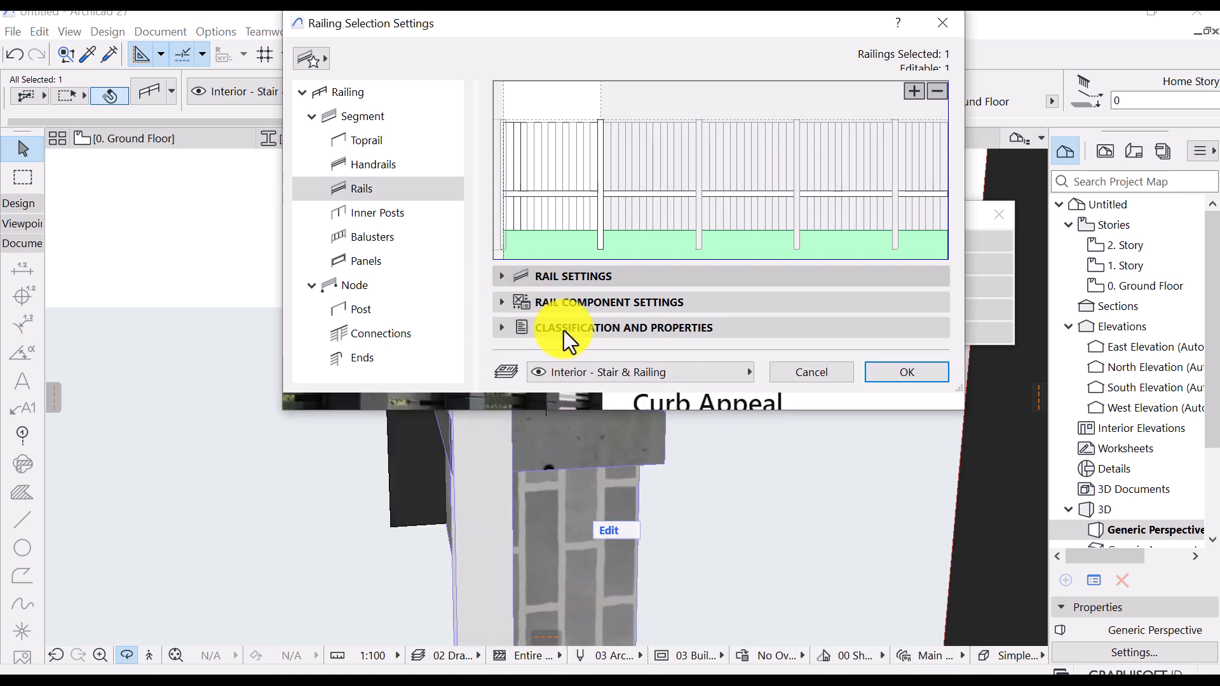
{"action": "left_click", "coordinate": [599, 351]}
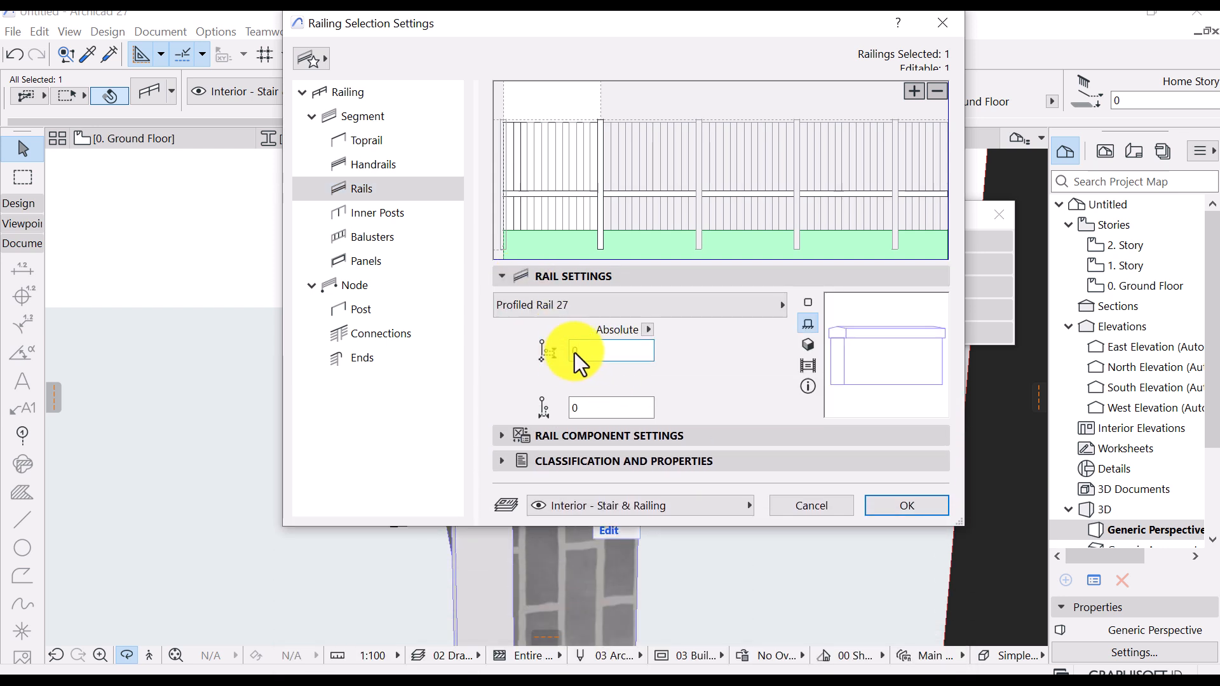
{"action": "left_click", "coordinate": [585, 411]}
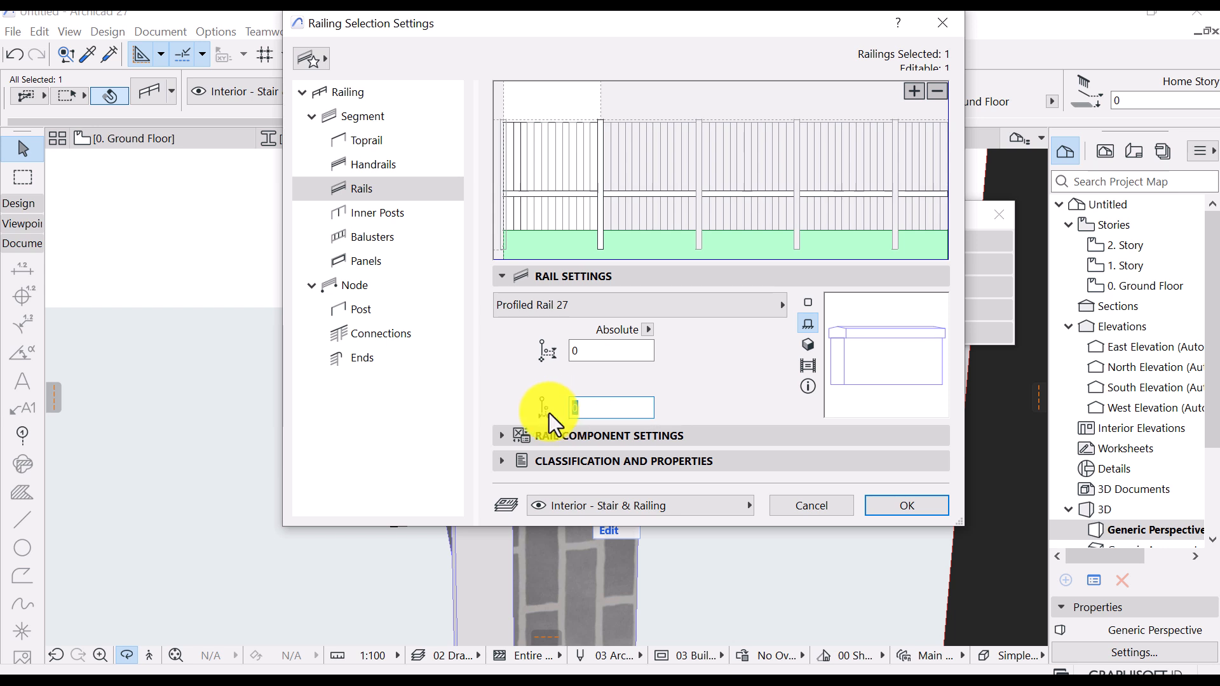
{"action": "key", "text": "Return"}
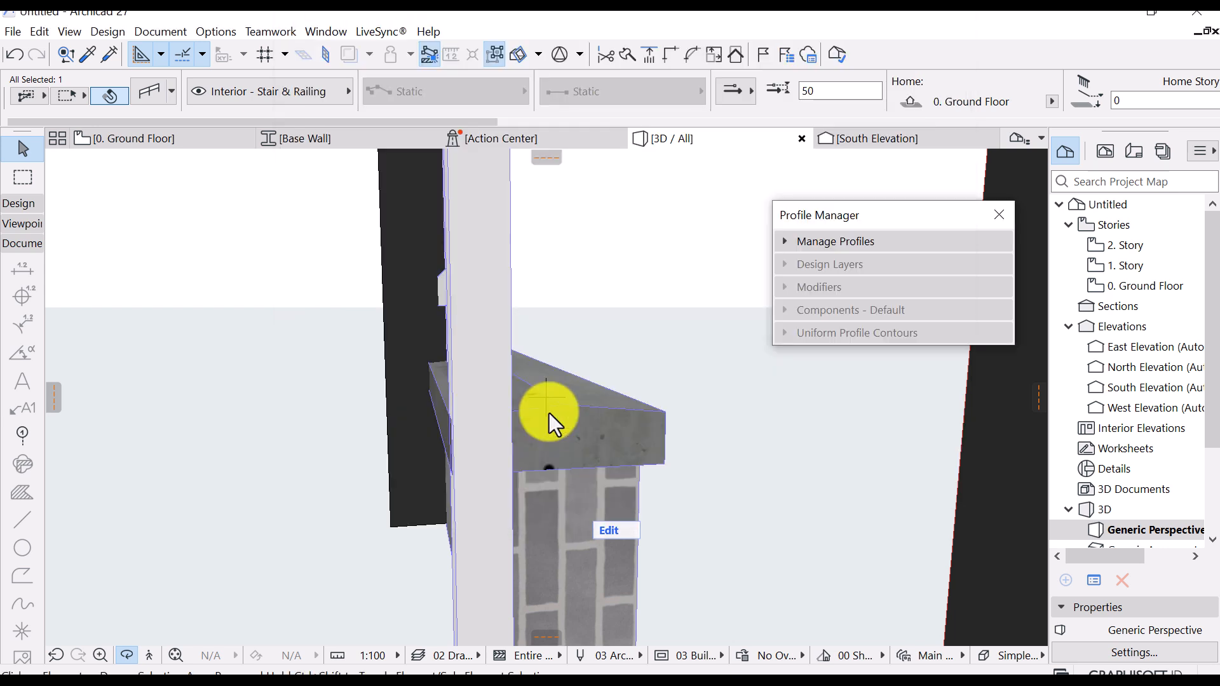
{"action": "left_click", "coordinate": [143, 93]}
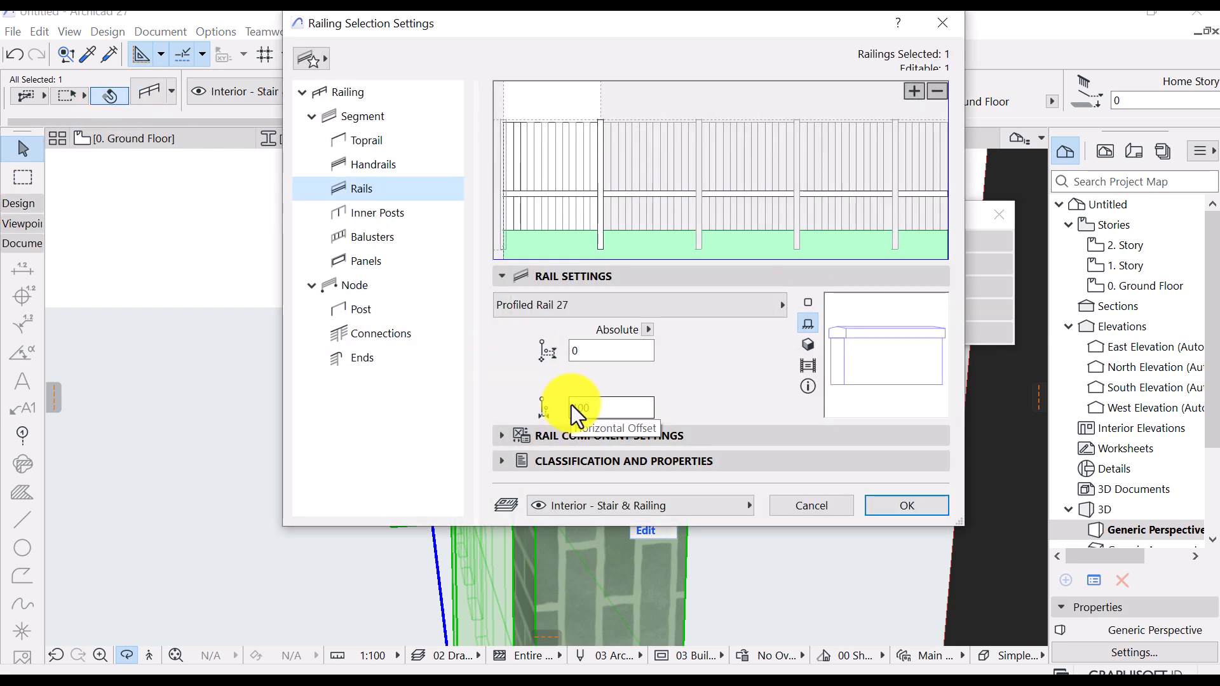
{"action": "key", "text": "Return"}
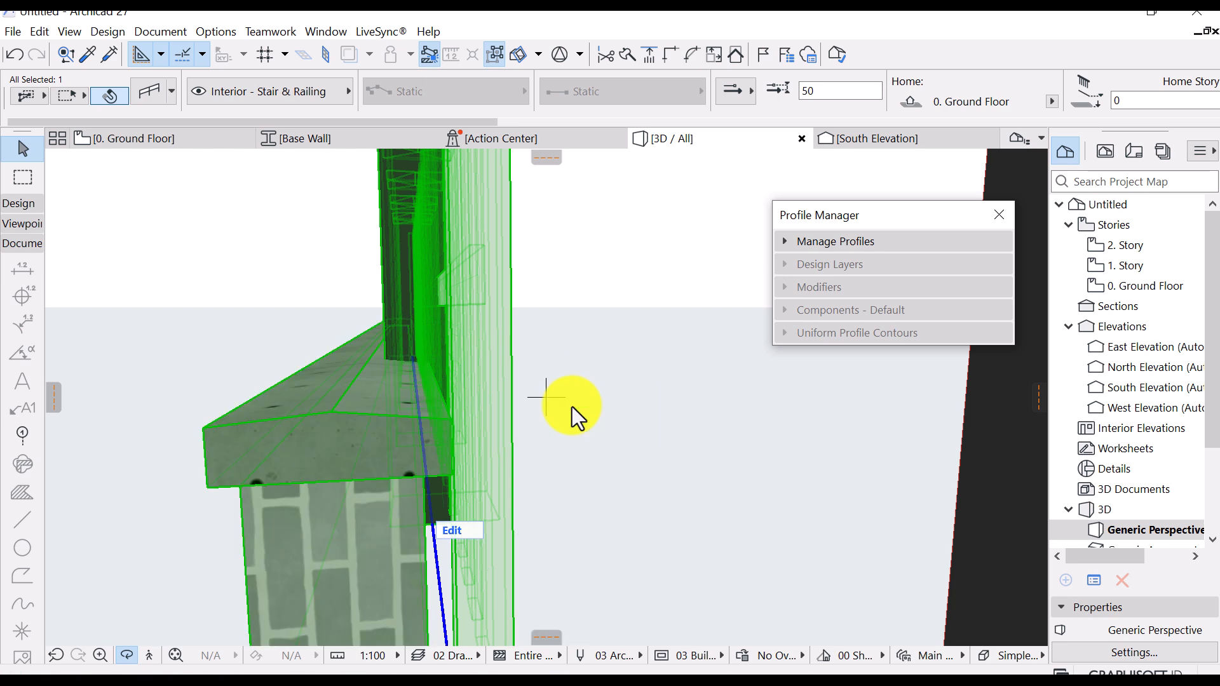
Try further horizontal offsets for the Base Wall rail beside the fence posts, ending at -20
{"action": "left_click", "coordinate": [150, 93]}
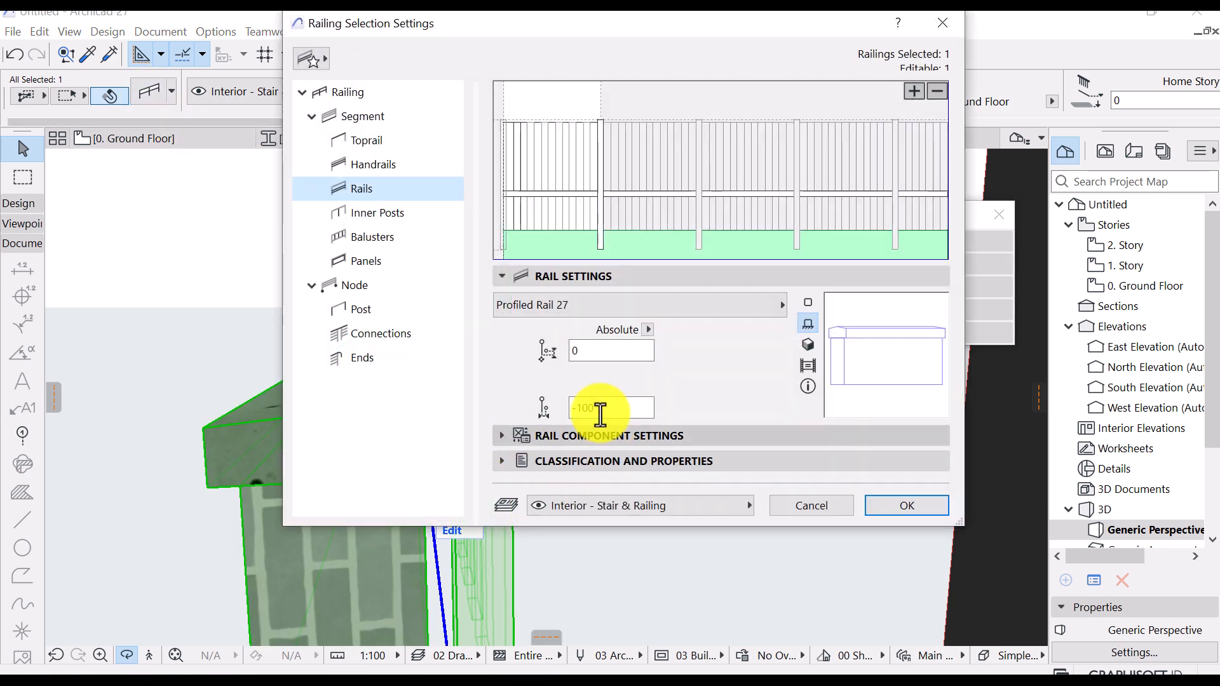
{"action": "left_click_drag", "start_coordinate": [600, 410], "coordinate": [574, 408]}
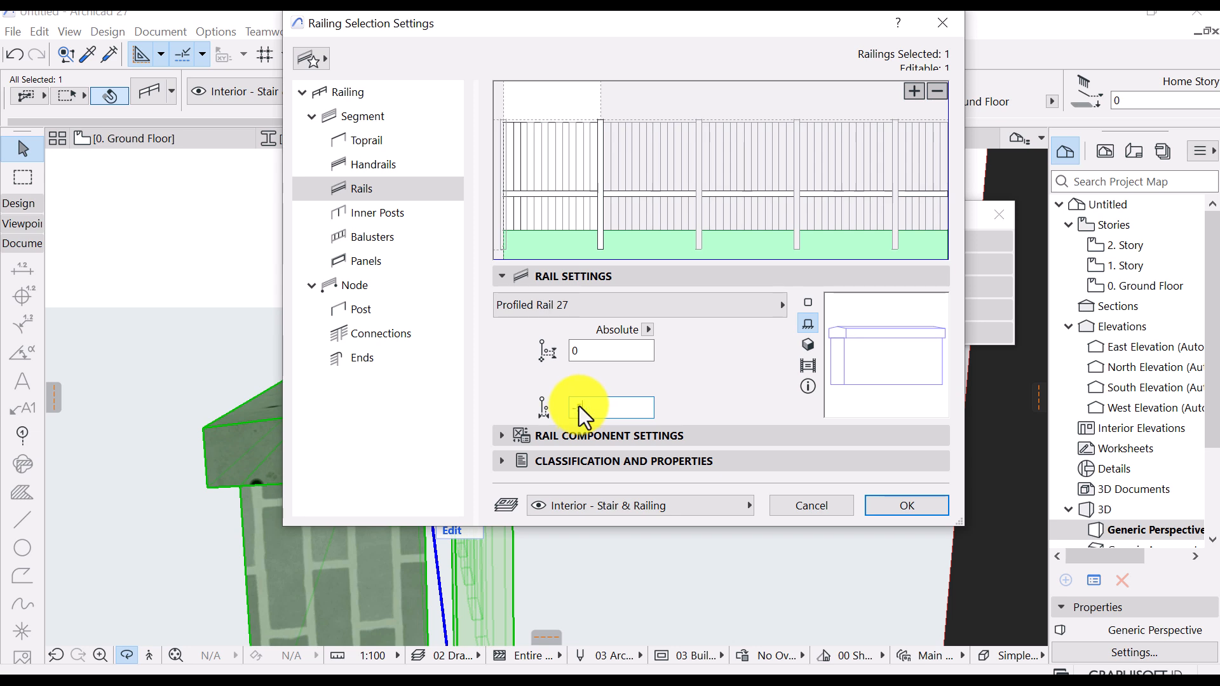
{"action": "key", "text": "Return"}
{"action": "middle_click_drag", "start_coordinate": [578, 406], "coordinate": [471, 399], "text": "shift"}
{"action": "left_click", "coordinate": [153, 86]}
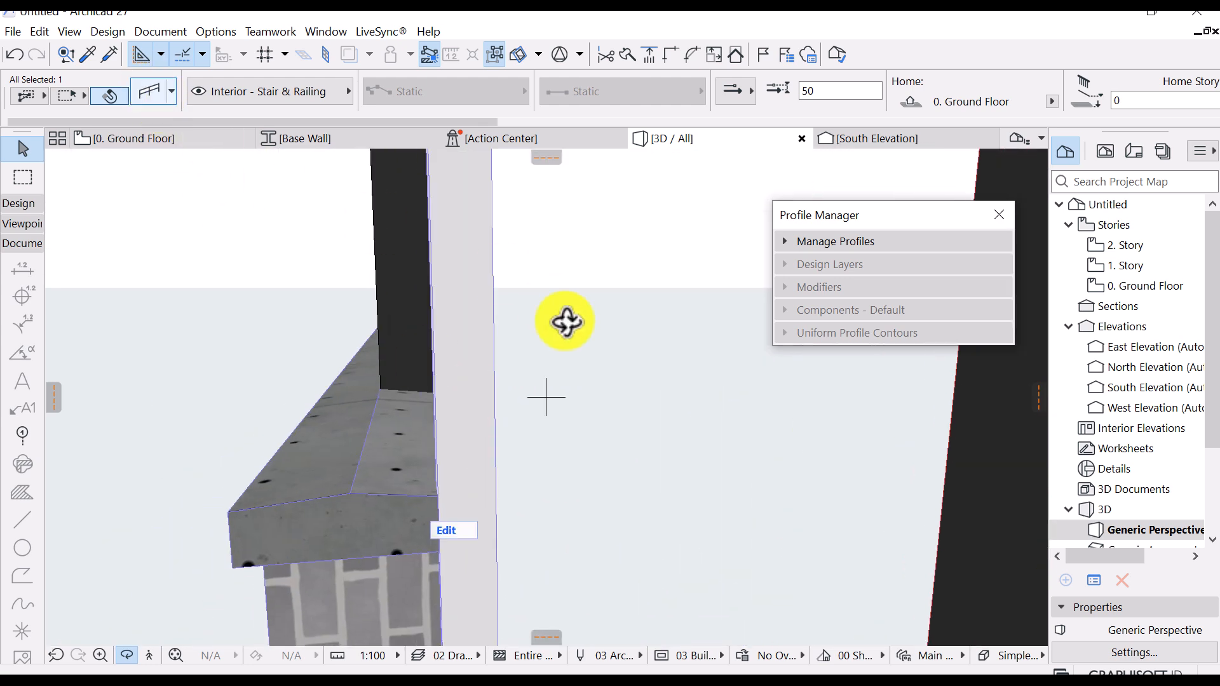
{"action": "double_click", "coordinate": [581, 407]}
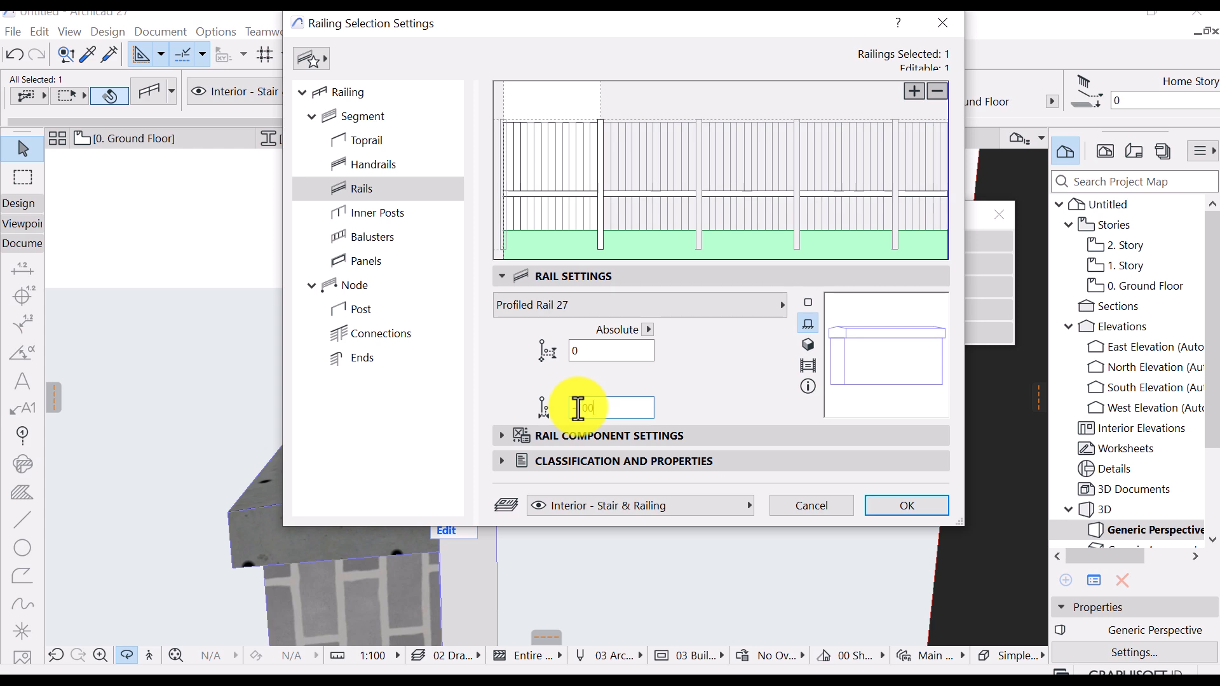
{"action": "key", "text": "Return"}
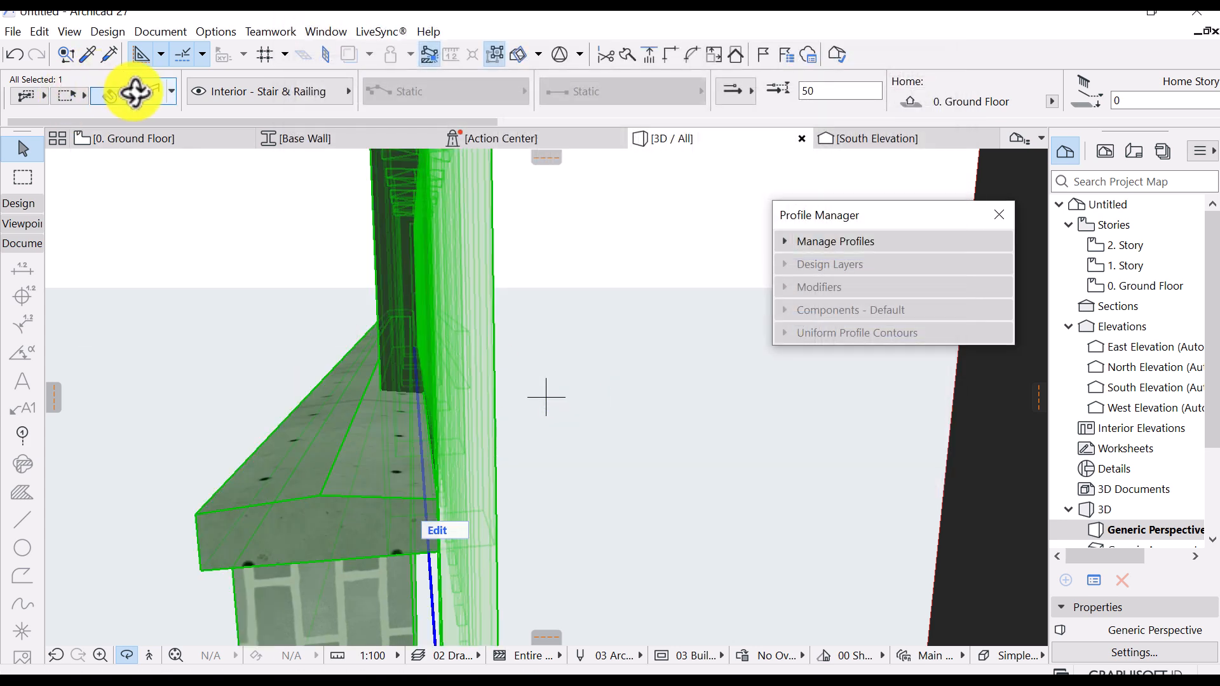
{"action": "left_click", "coordinate": [139, 94]}
{"action": "double_click", "coordinate": [580, 408]}
{"action": "key", "text": "Return"}
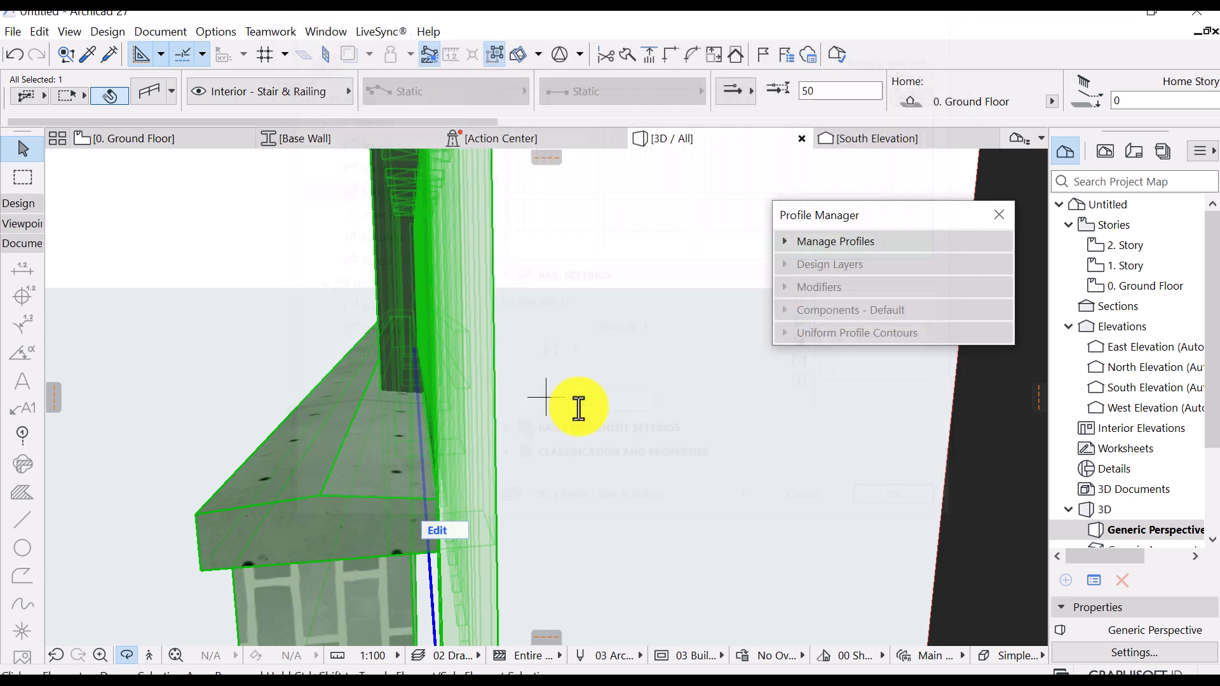
Try horizontal offsets of -10 and 0 for the Base Wall rail, viewing the fence from above
{"action": "left_click_drag", "start_coordinate": [546, 435], "coordinate": [698, 579]}
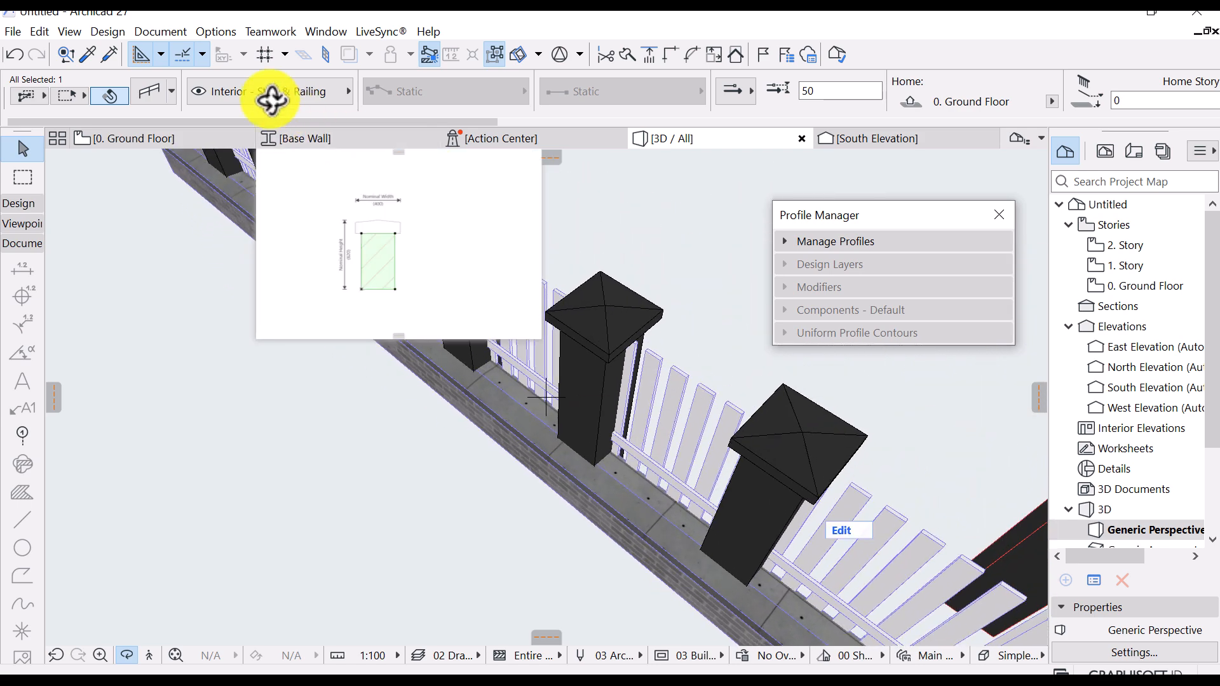
{"action": "left_click", "coordinate": [157, 88]}
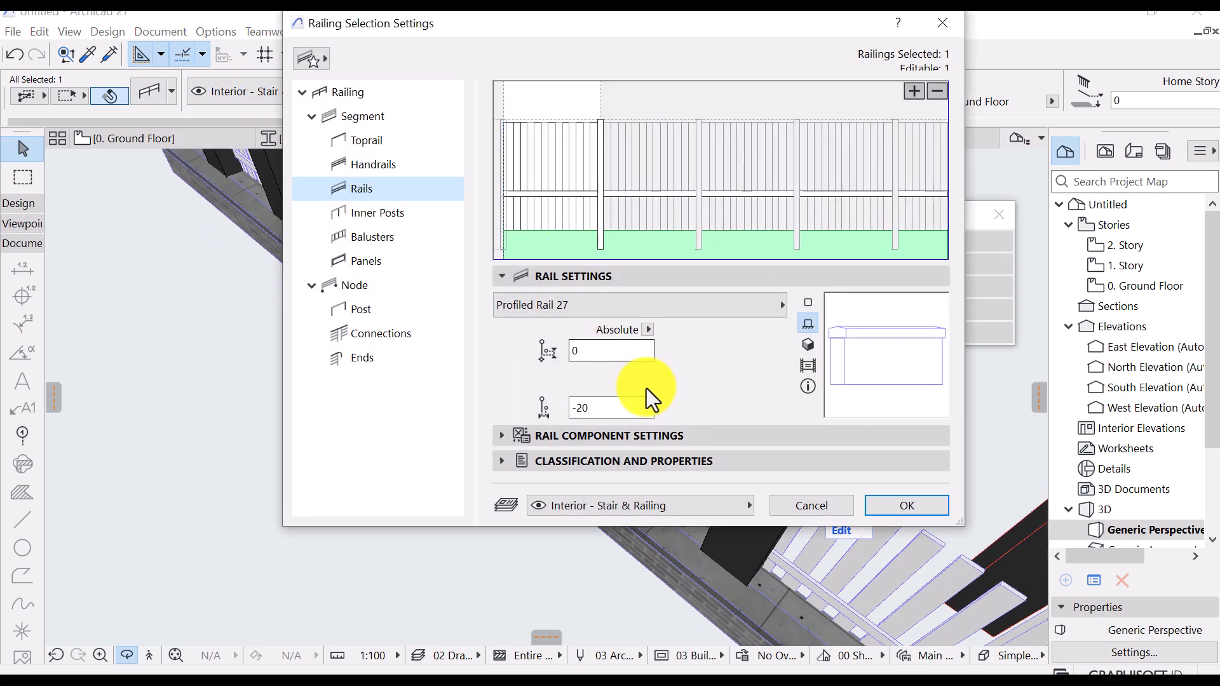
{"action": "left_click", "coordinate": [583, 405]}
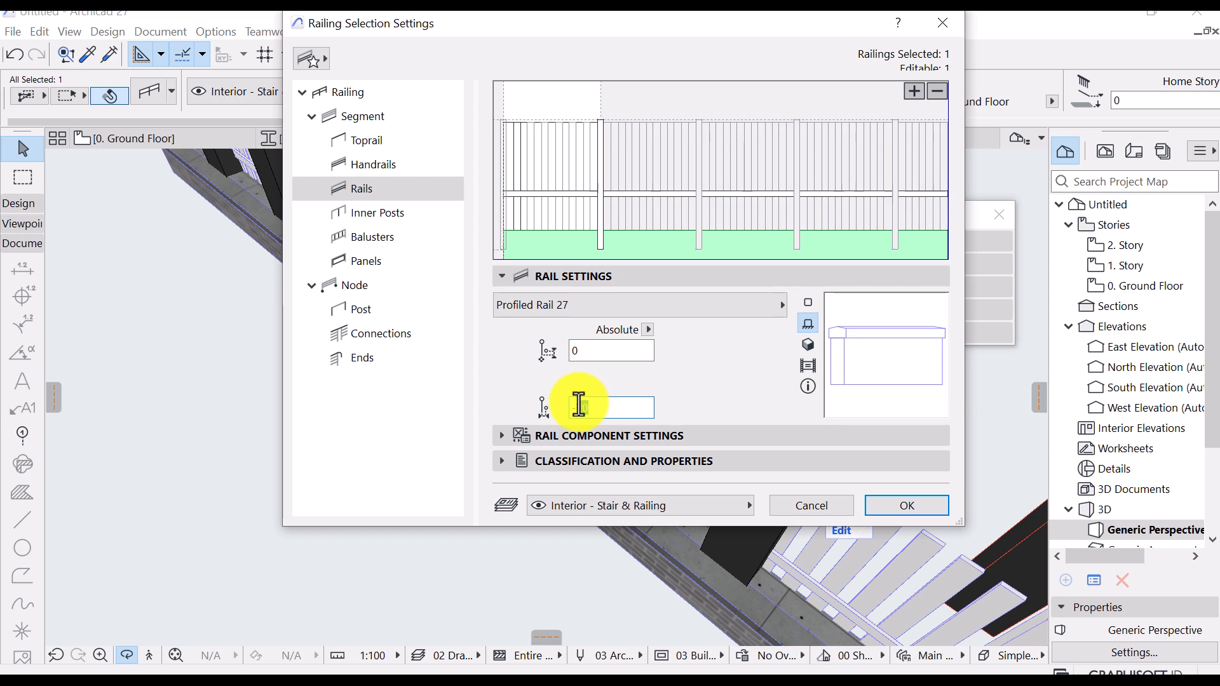
{"action": "key", "text": "Return"}
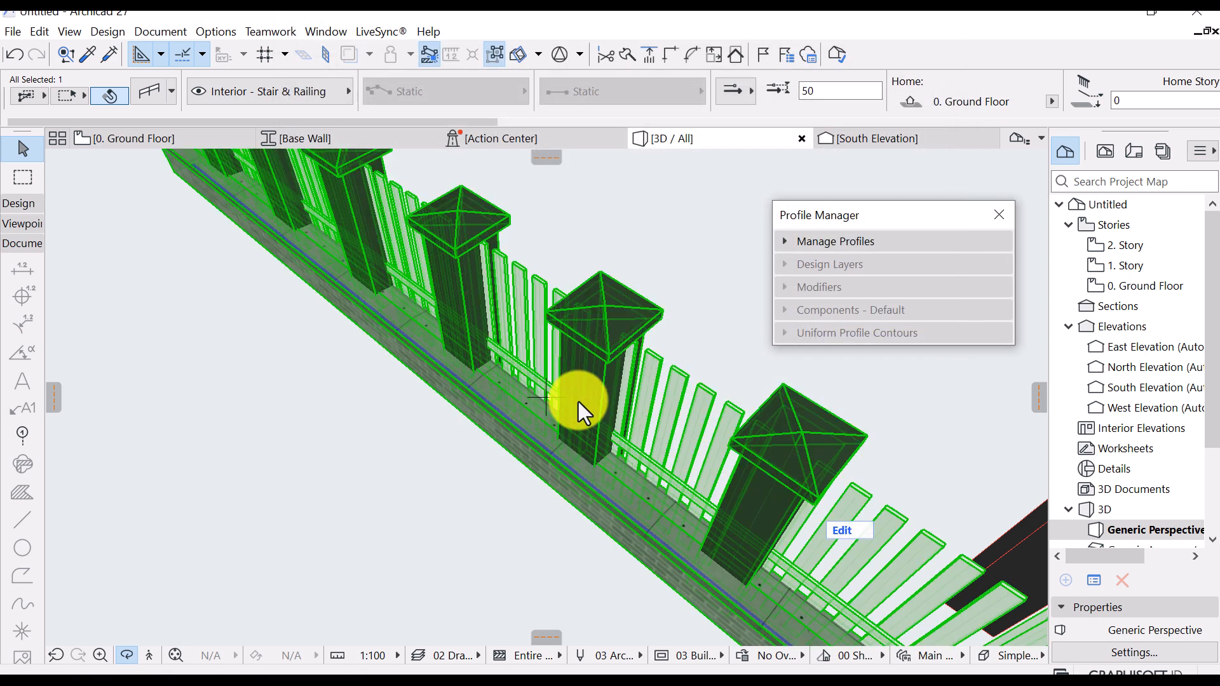
{"action": "left_click", "coordinate": [150, 97]}
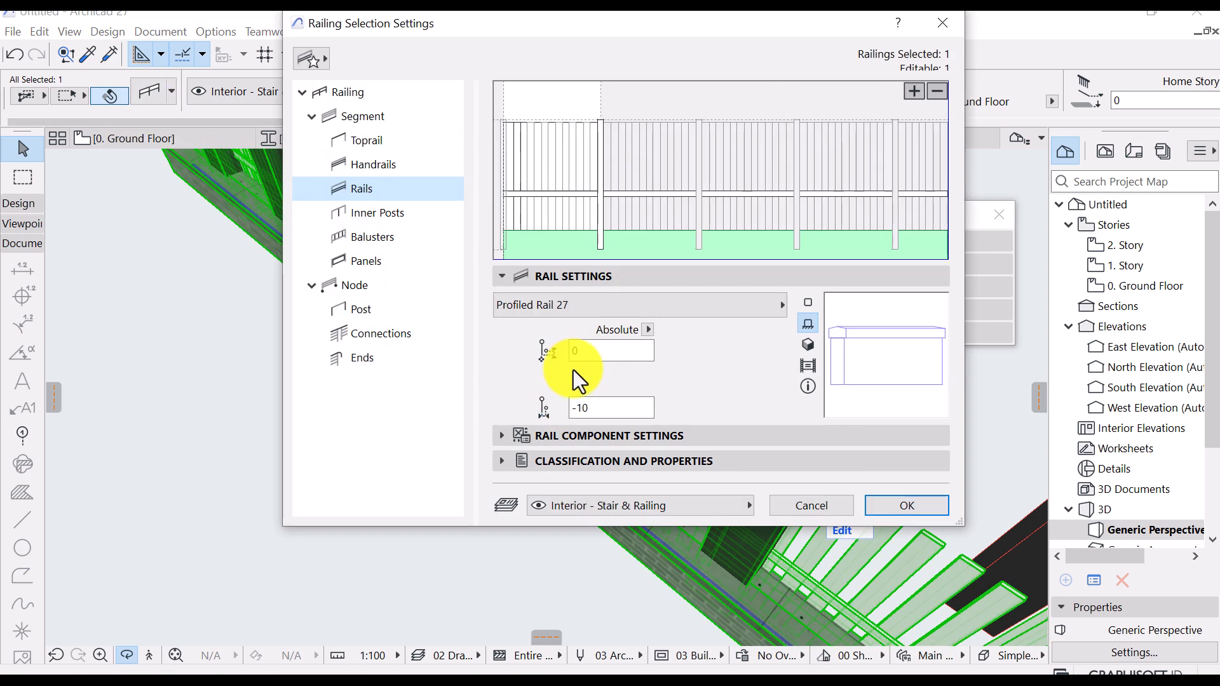
{"action": "left_click_drag", "start_coordinate": [592, 408], "coordinate": [410, 407]}
{"action": "type", "text": "0"}
{"action": "key", "text": "Return"}
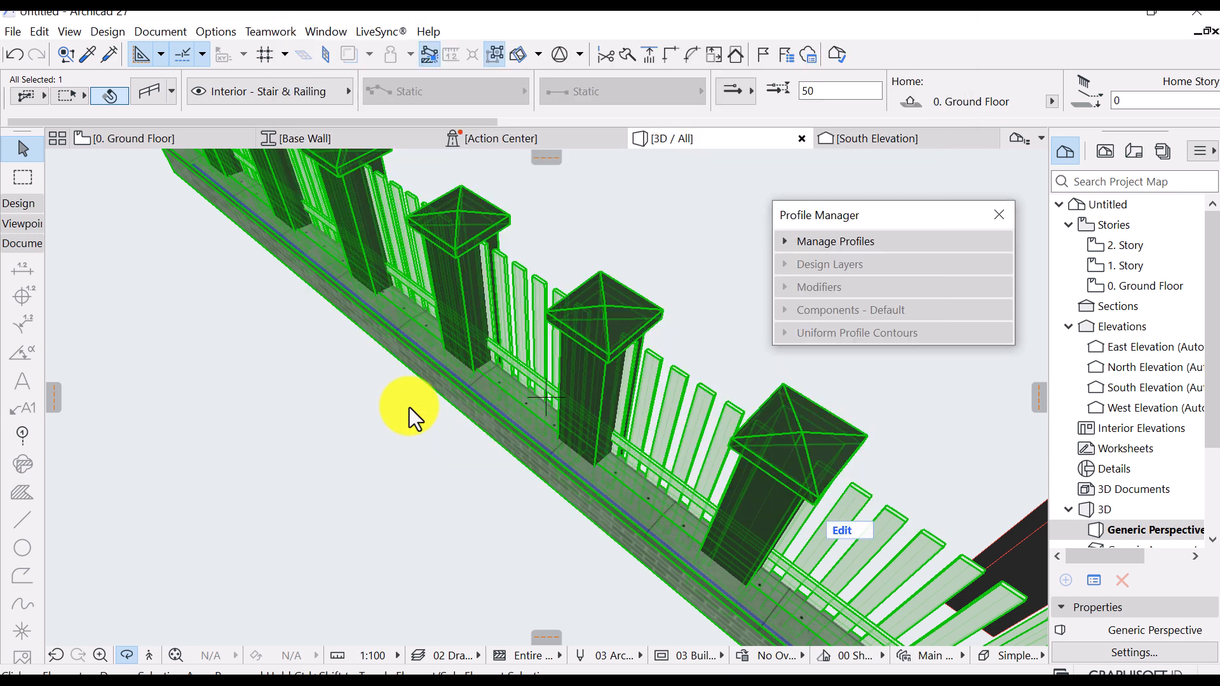
Check the inner post's custom settings and set the Base Wall rail's horizontal offset to -5
{"action": "left_click", "coordinate": [163, 103]}
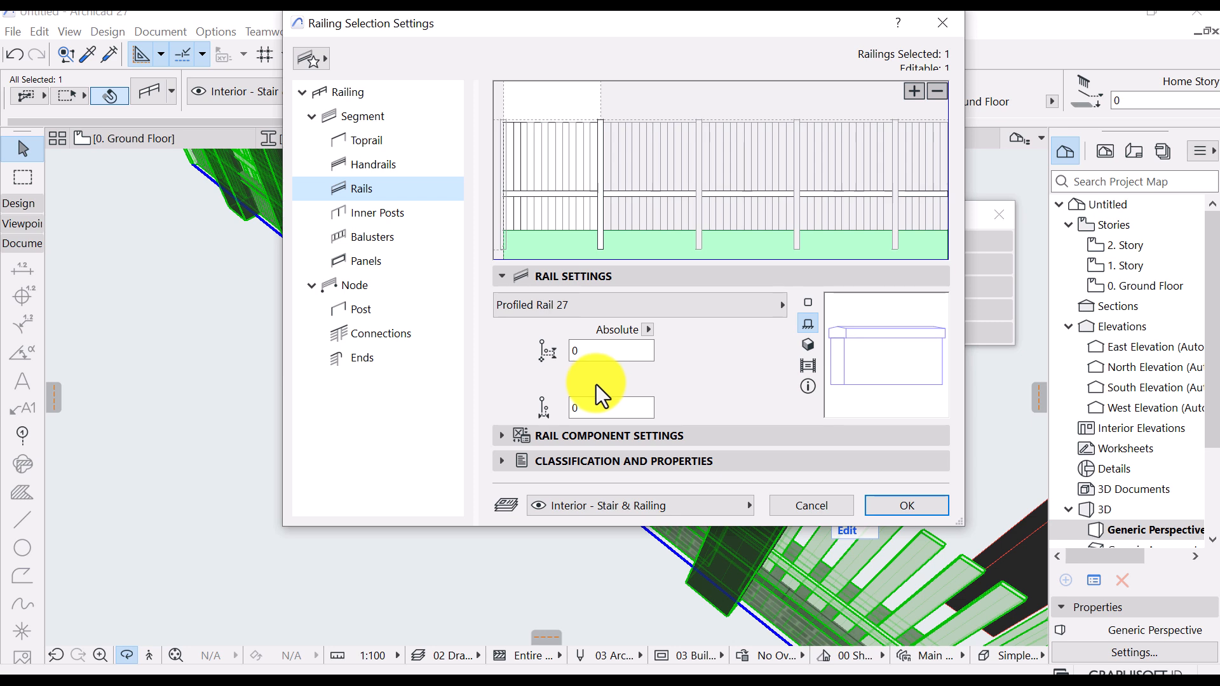
{"action": "left_click", "coordinate": [600, 209]}
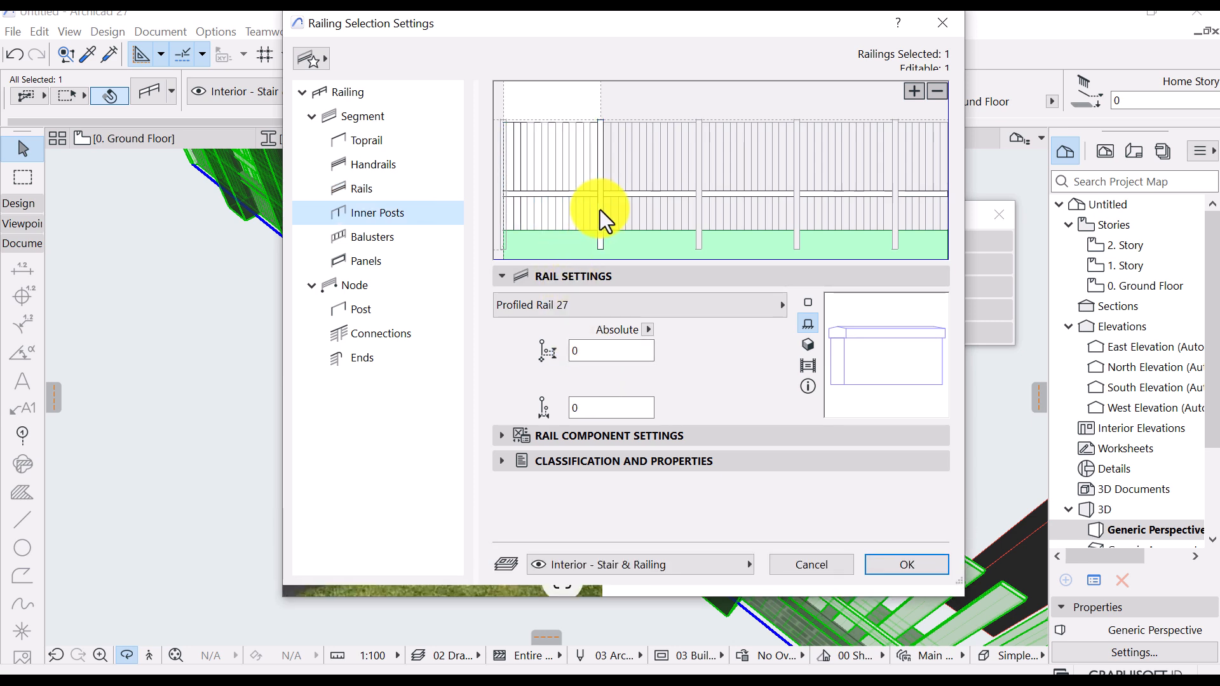
{"action": "left_click", "coordinate": [555, 267]}
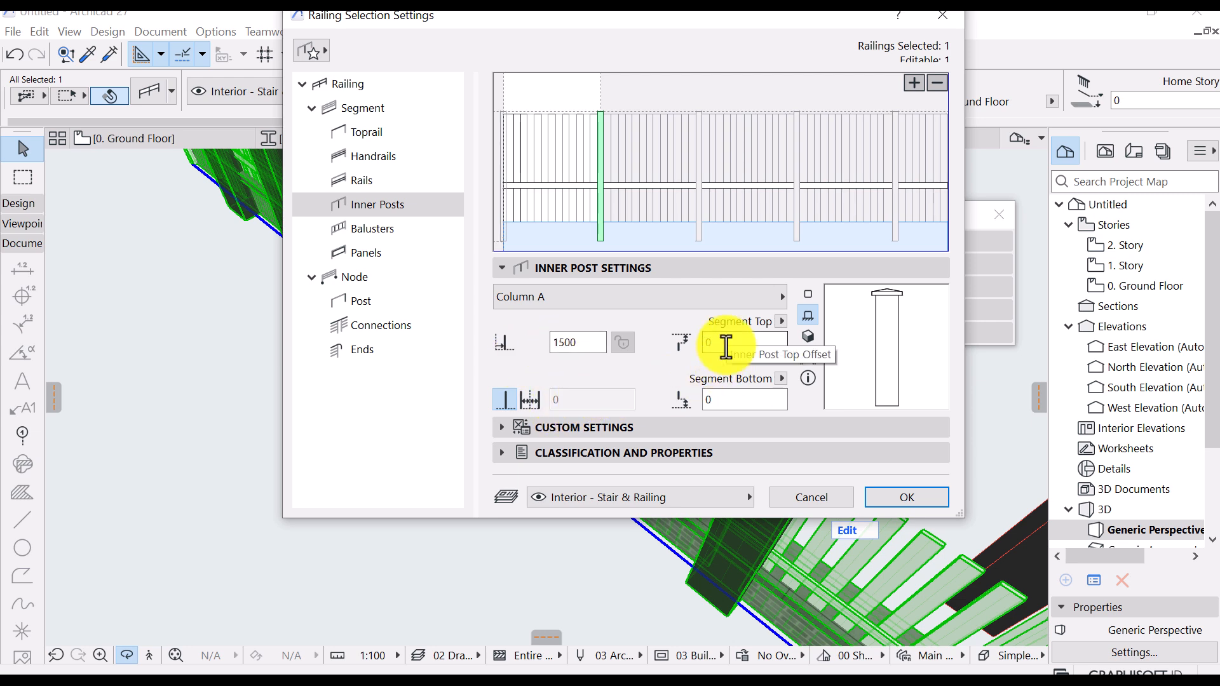
{"action": "left_click", "coordinate": [546, 427]}
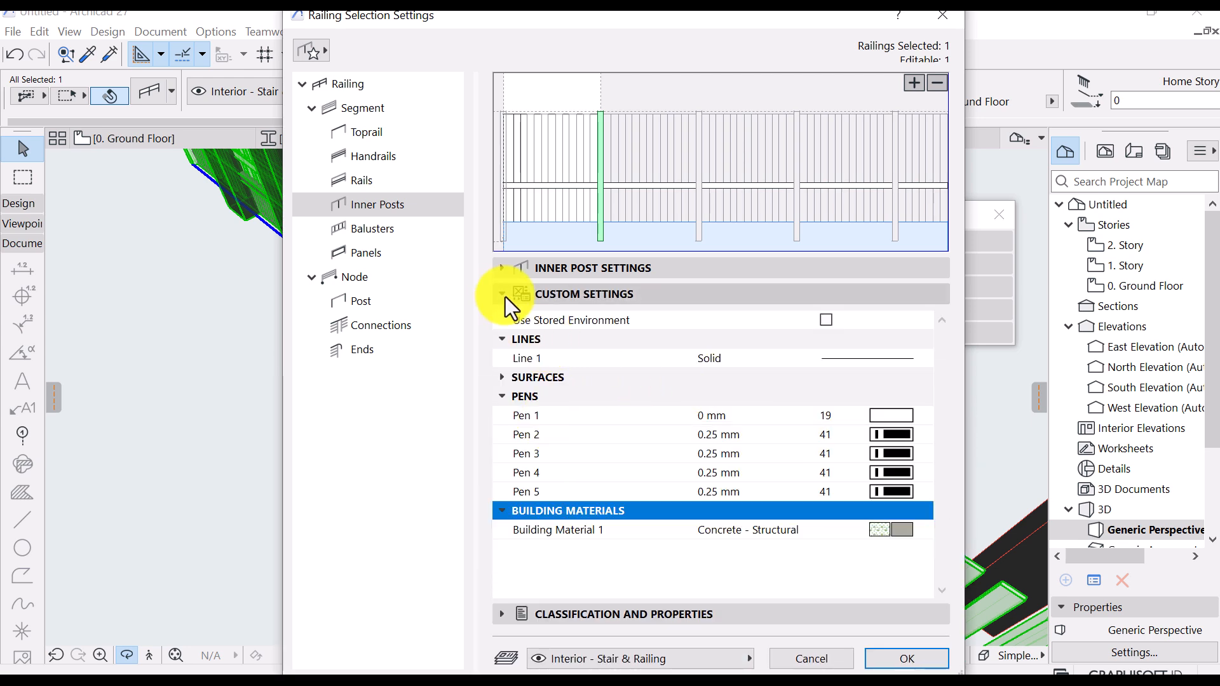
{"action": "left_click", "coordinate": [534, 231]}
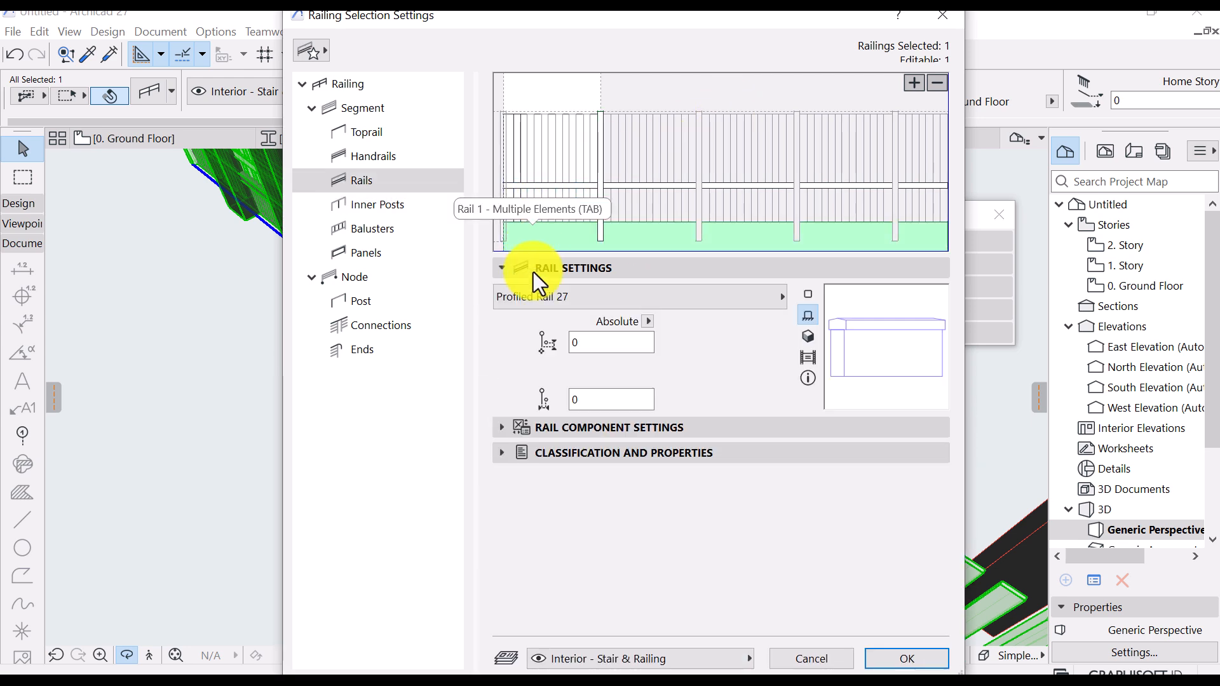
{"action": "left_click", "coordinate": [616, 402]}
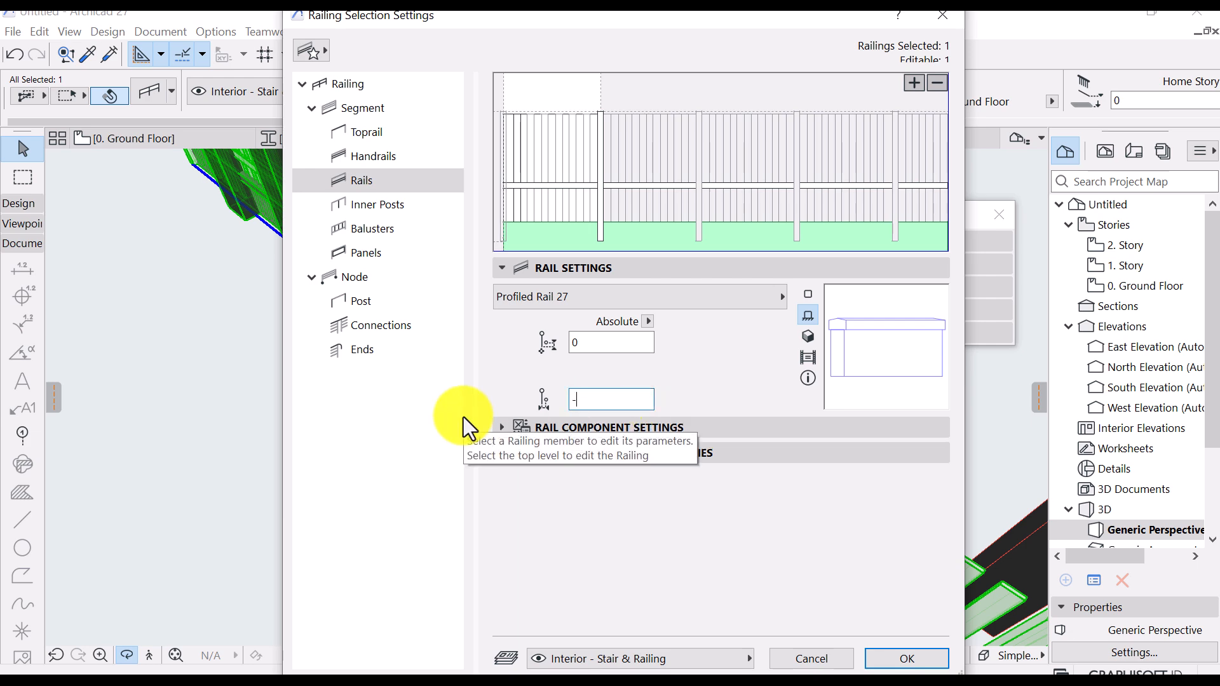
{"action": "key", "text": "Return"}
Try horizontal offsets of 10 and 5 for the Base Wall rail against the fence posts, ending at 2
{"action": "mouse_move", "coordinate": [375, 372]}
{"action": "middle_mouse_down", "text": "shift"}
{"action": "mouse_move", "coordinate": [292, 209]}
{"action": "mouse_move", "coordinate": [469, 325]}
{"action": "mouse_move", "coordinate": [324, 269]}
{"action": "mouse_move", "coordinate": [409, 223]}
{"action": "mouse_move", "coordinate": [365, 223]}
{"action": "middle_mouse_up", "text": "shift"}
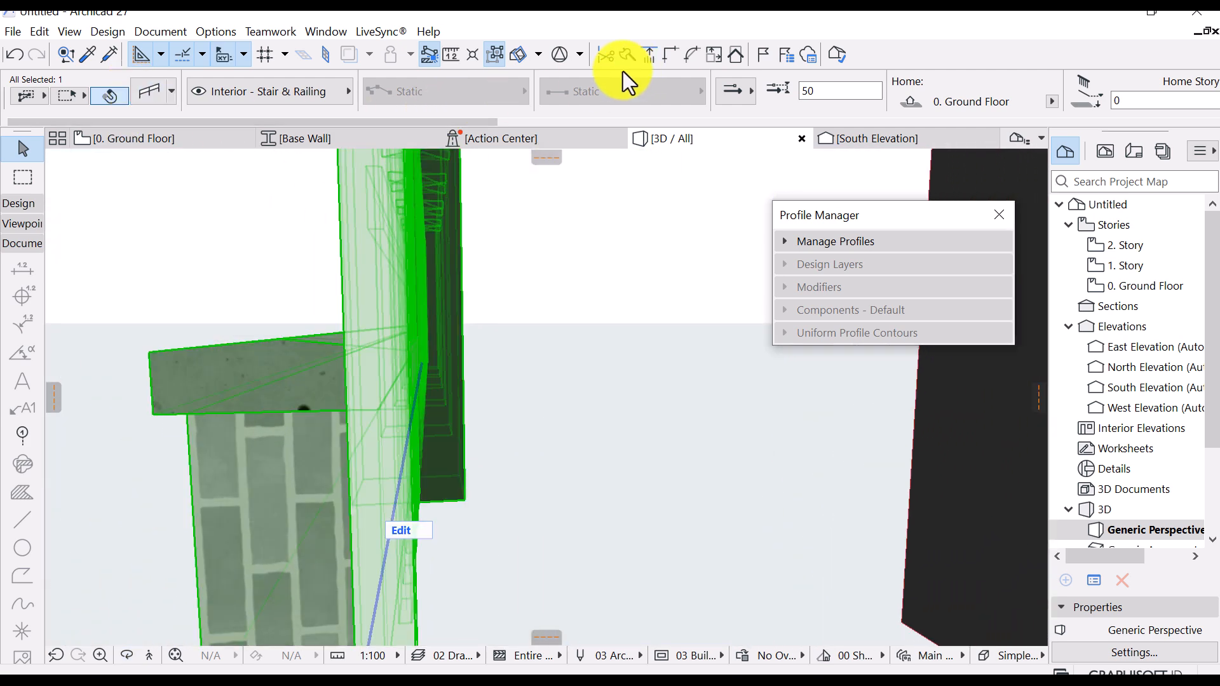
{"action": "left_click", "coordinate": [410, 533]}
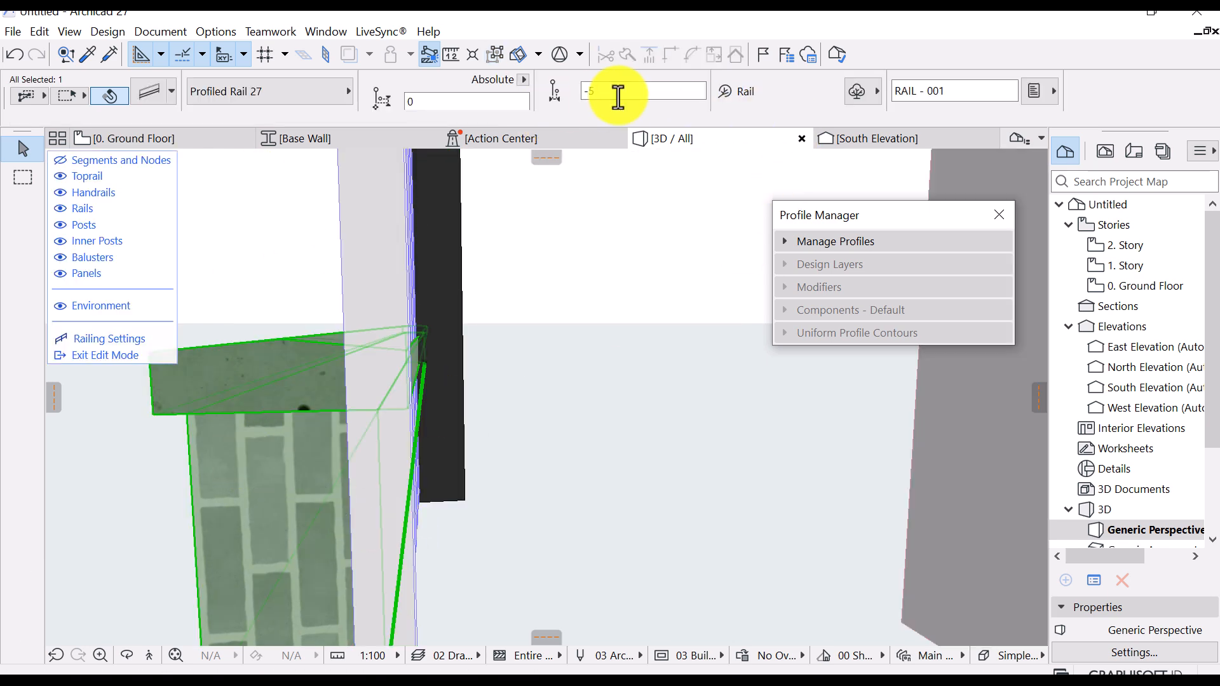
{"action": "left_click_drag", "start_coordinate": [621, 92], "coordinate": [560, 97]}
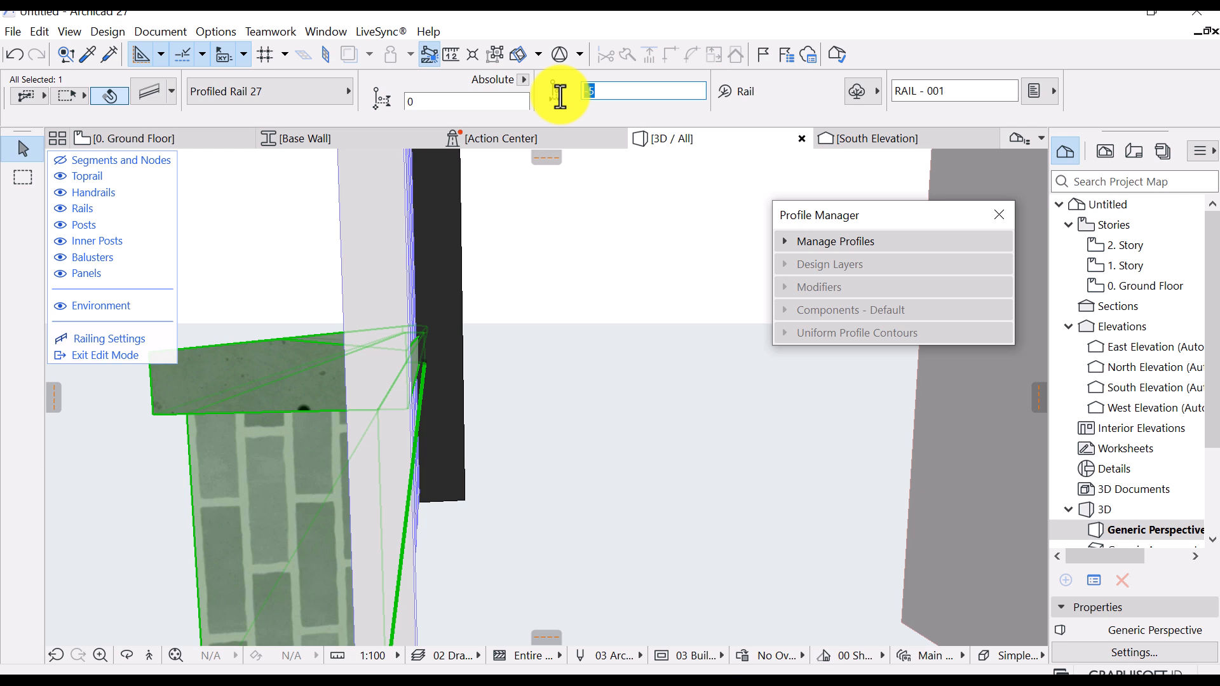
{"action": "key", "text": "Return"}
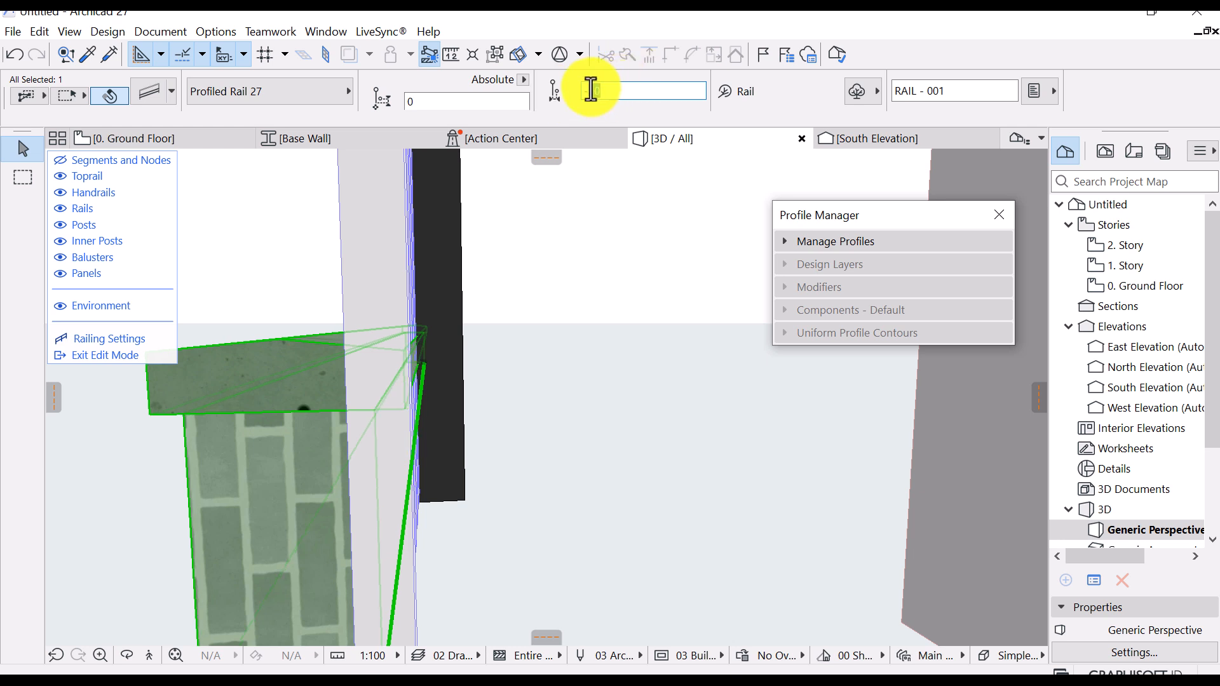
{"action": "left_click_drag", "start_coordinate": [589, 89], "coordinate": [560, 42]}
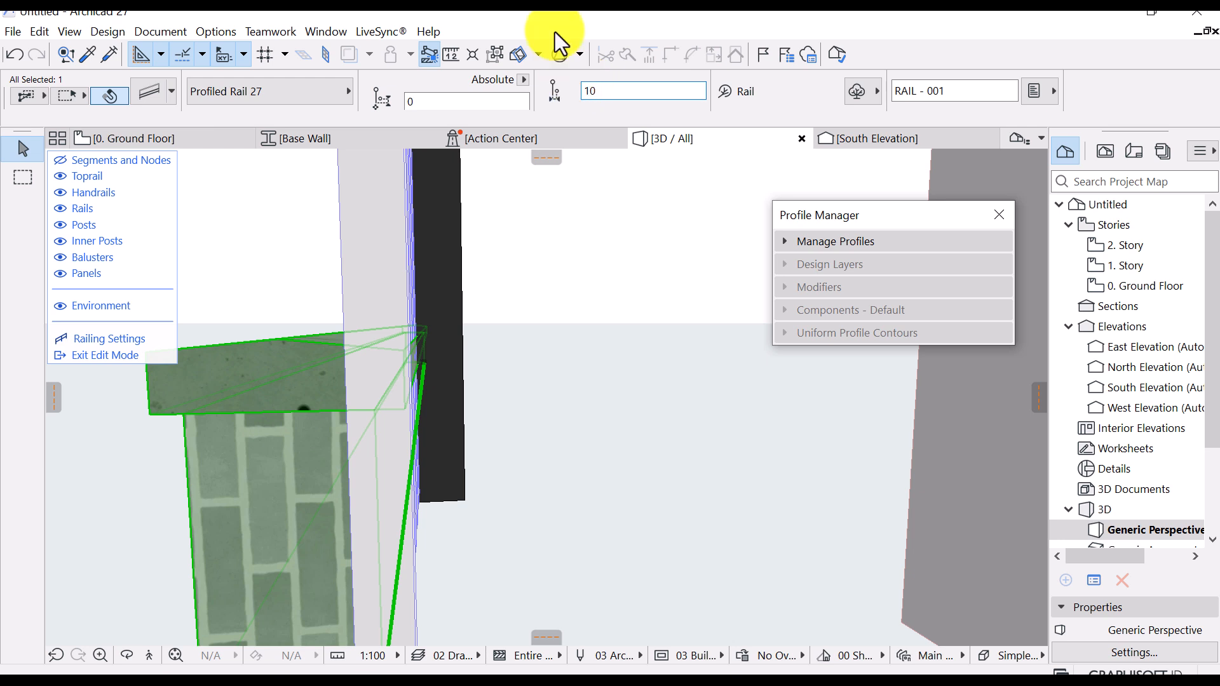
{"action": "key", "text": "Return"}
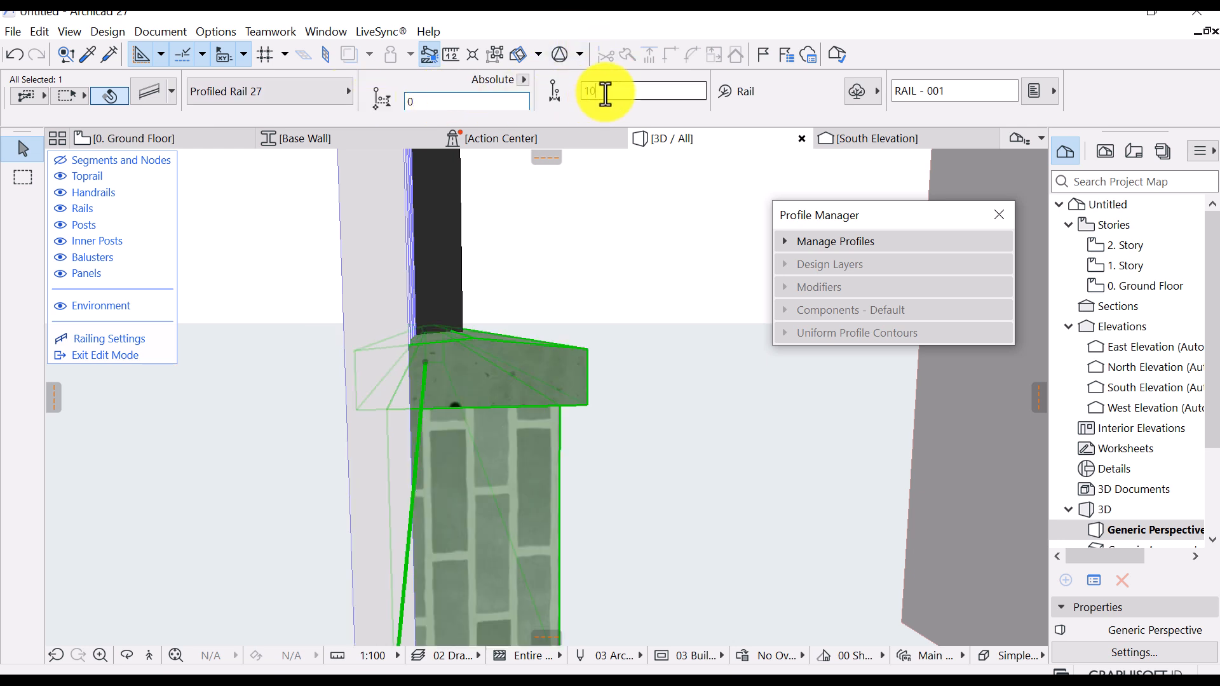
{"action": "left_click", "coordinate": [445, 102]}
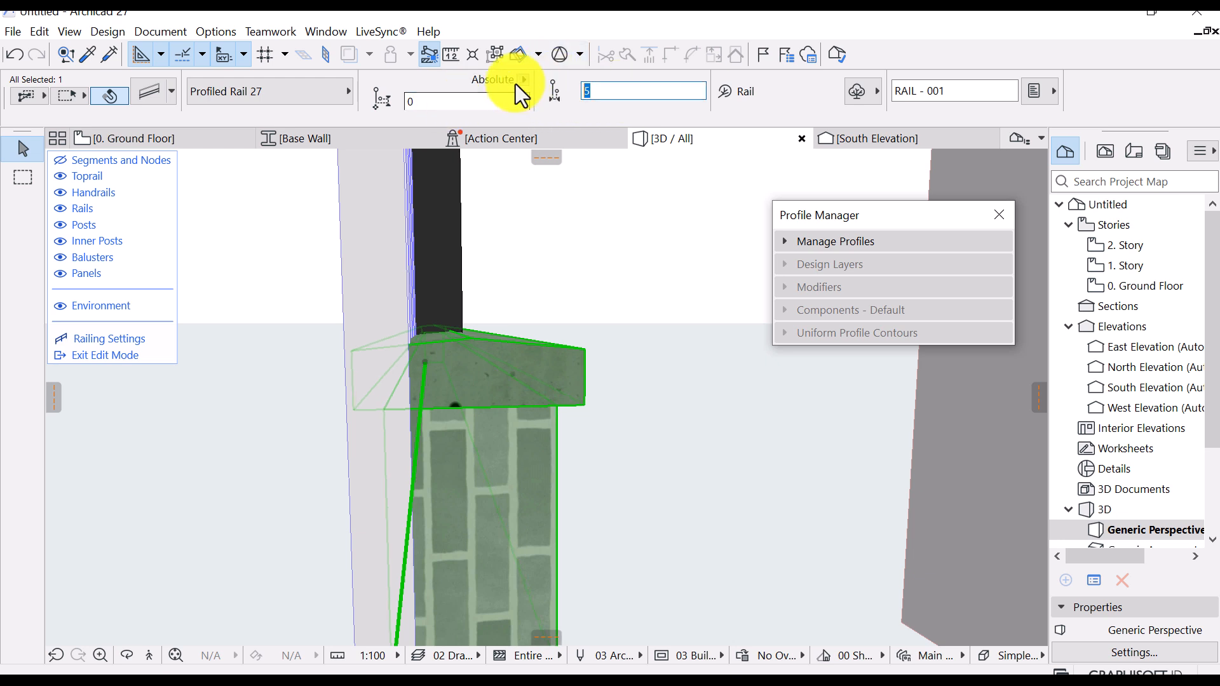
{"action": "type", "text": "2"}
{"action": "left_click", "coordinate": [455, 97]}
Close the Action Center and set the railing to be centred on its reference line
{"action": "middle_click_drag", "start_coordinate": [461, 298], "coordinate": [448, 295], "text": "shift"}
{"action": "left_click", "coordinate": [448, 294]}
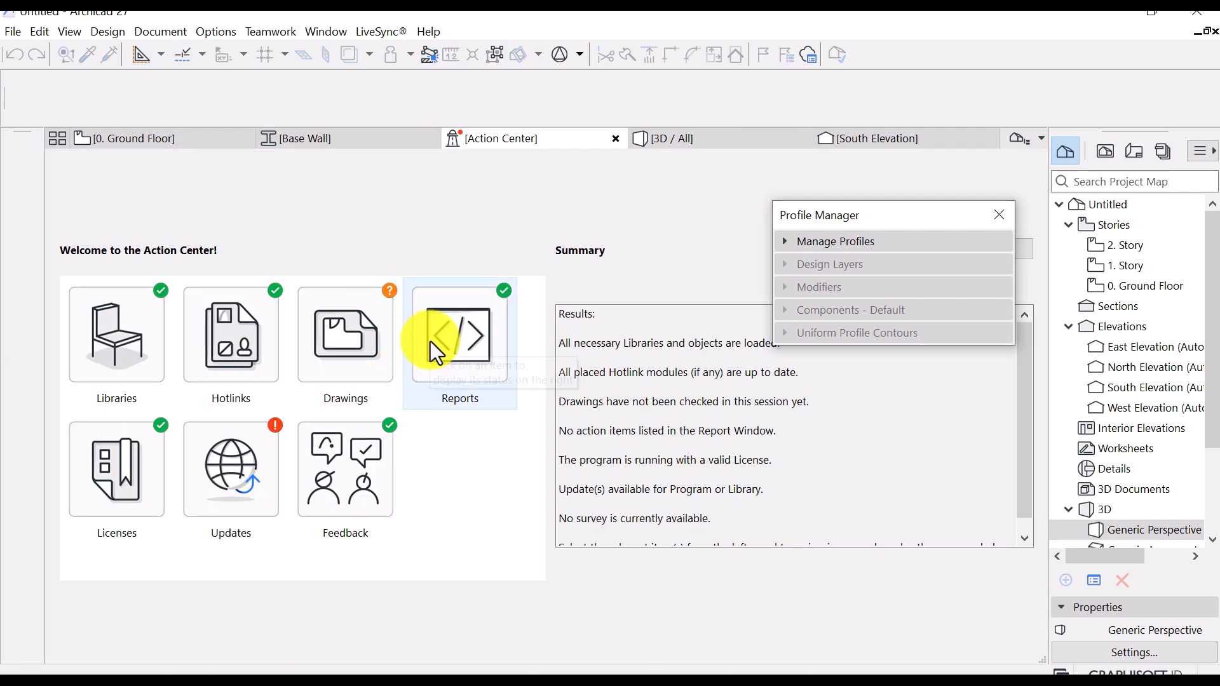
{"action": "left_click", "coordinate": [614, 138]}
{"action": "middle_click_drag", "start_coordinate": [567, 357], "coordinate": [542, 378], "text": "shift"}
{"action": "left_click", "coordinate": [542, 375]}
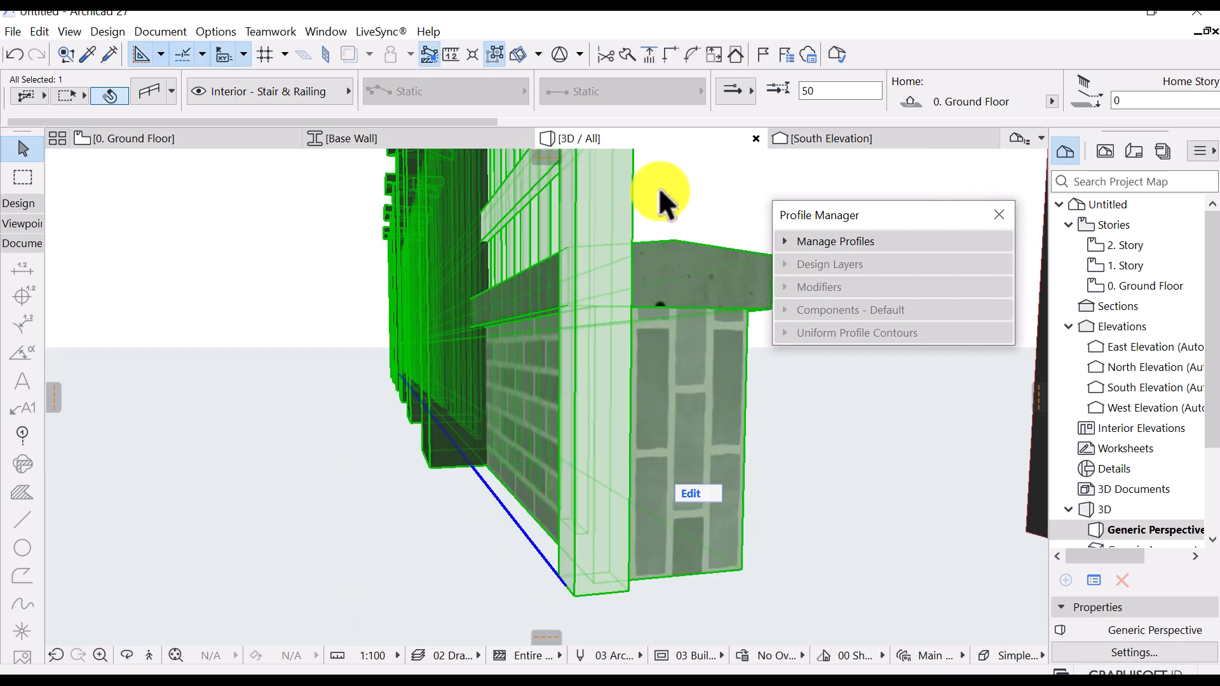
{"action": "left_click", "coordinate": [781, 95]}
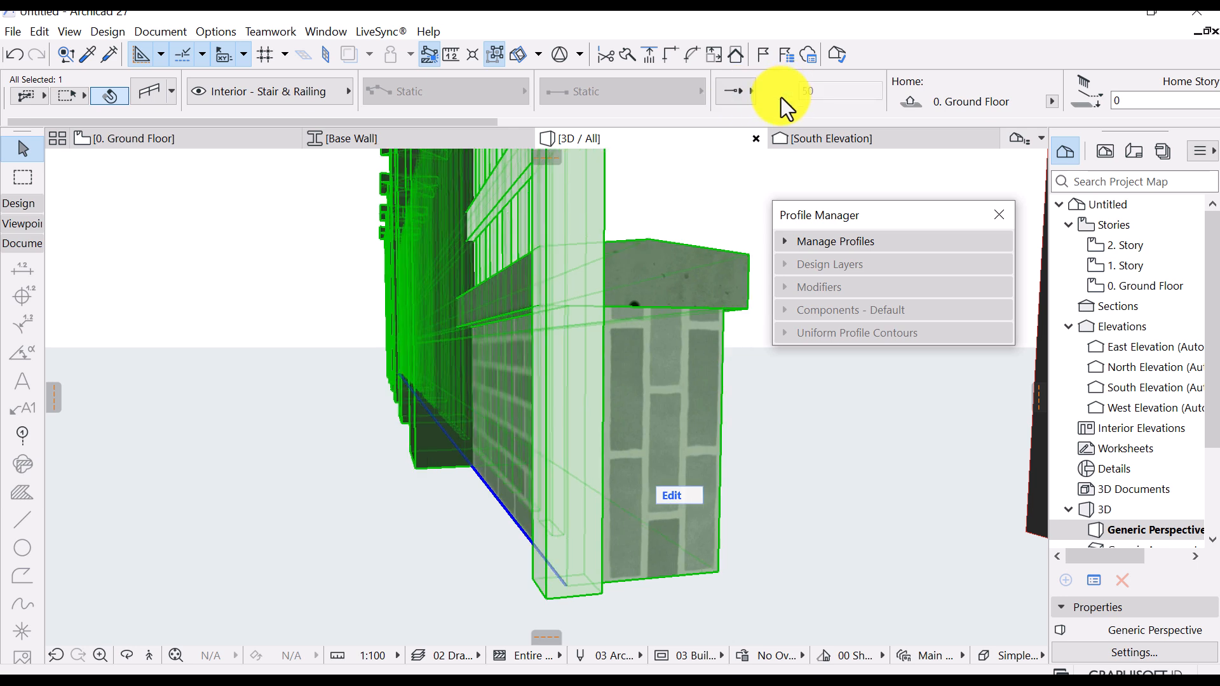
{"action": "left_click", "coordinate": [665, 494]}
{"action": "left_click", "coordinate": [642, 420]}
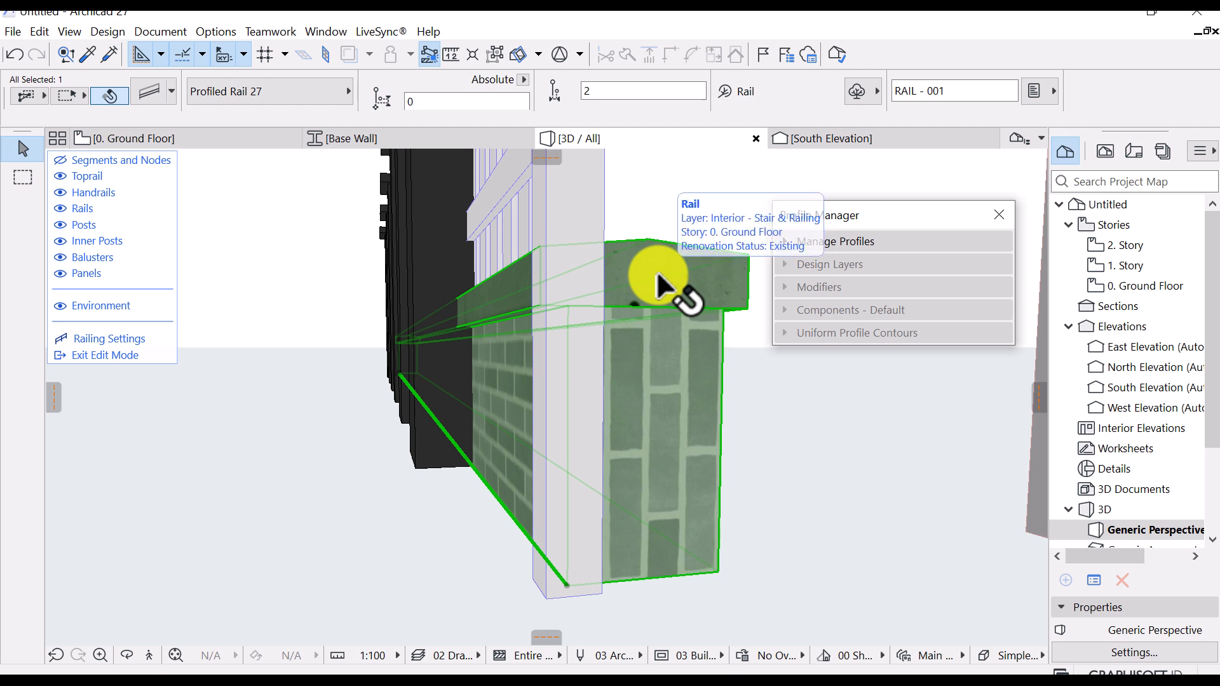
{"action": "left_click", "coordinate": [102, 357]}
Move both Base Wall profile components so their bottom midpoint sits on the profile origin, and save the profile for the fence
{"action": "mouse_move", "coordinate": [337, 139]}
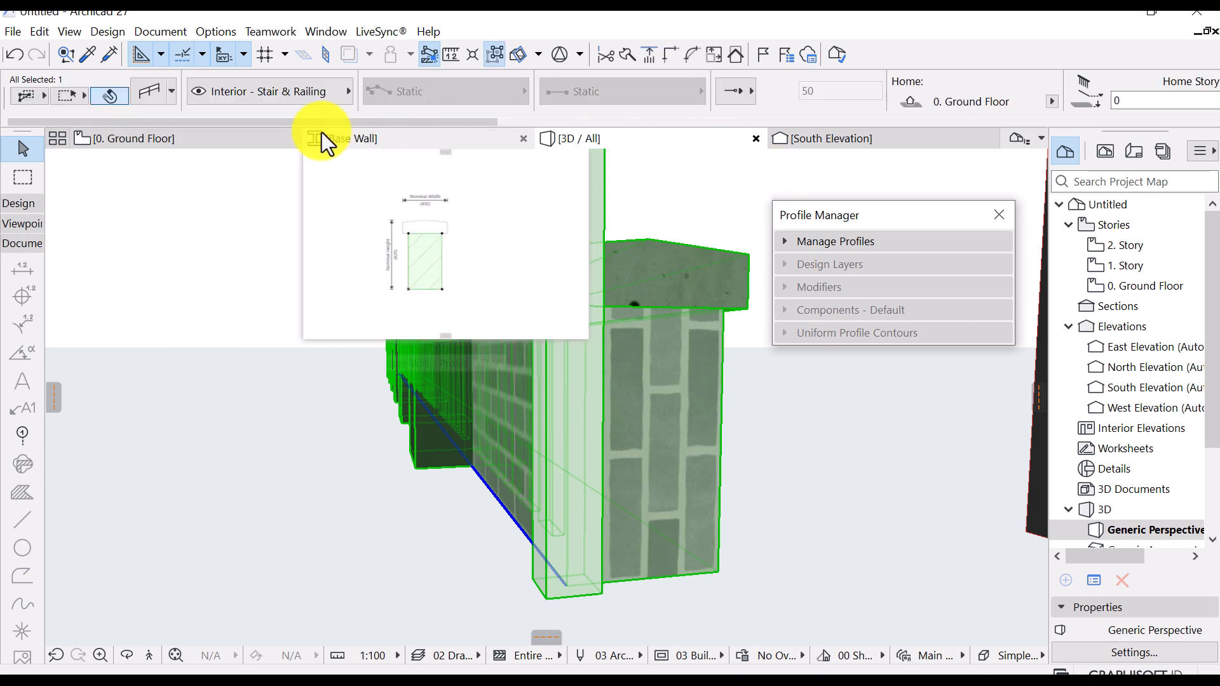
{"action": "left_click", "coordinate": [322, 137]}
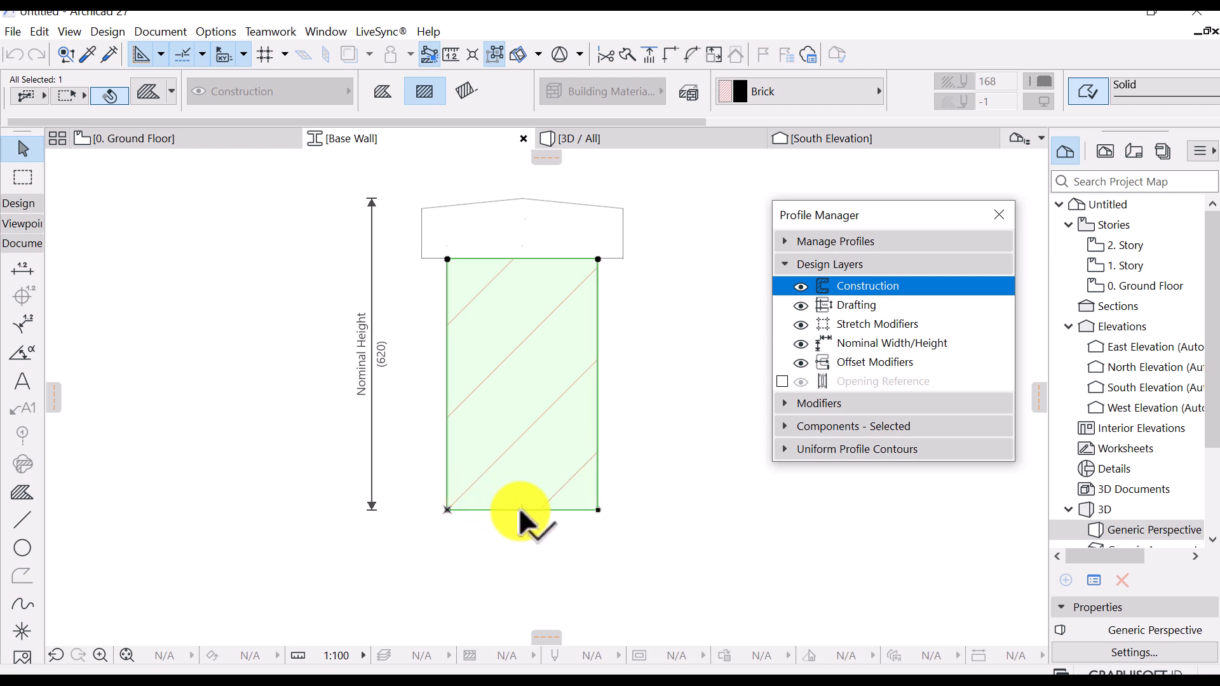
{"action": "scroll", "coordinate": [519, 522], "scroll_direction": "down", "scroll_amount": 4}
{"action": "left_click_drag", "start_coordinate": [625, 313], "coordinate": [436, 523]}
{"action": "scroll", "coordinate": [537, 496], "scroll_direction": "up", "scroll_amount": 3}
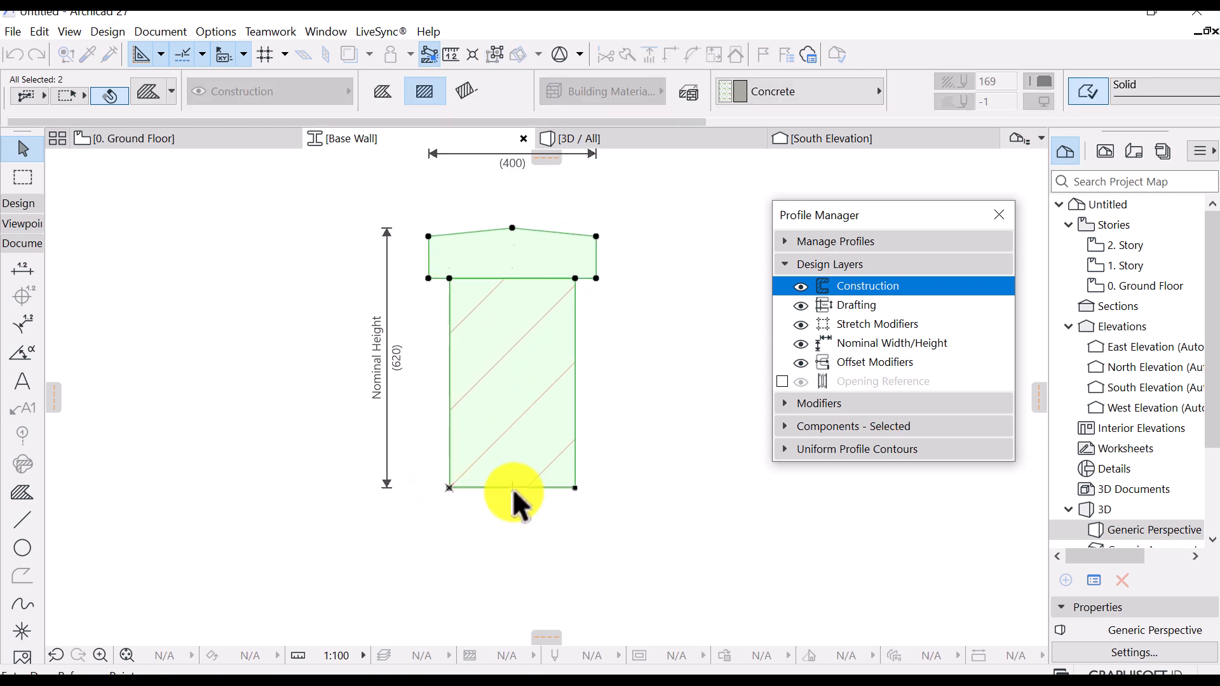
{"action": "left_click_drag", "start_coordinate": [513, 488], "coordinate": [450, 488]}
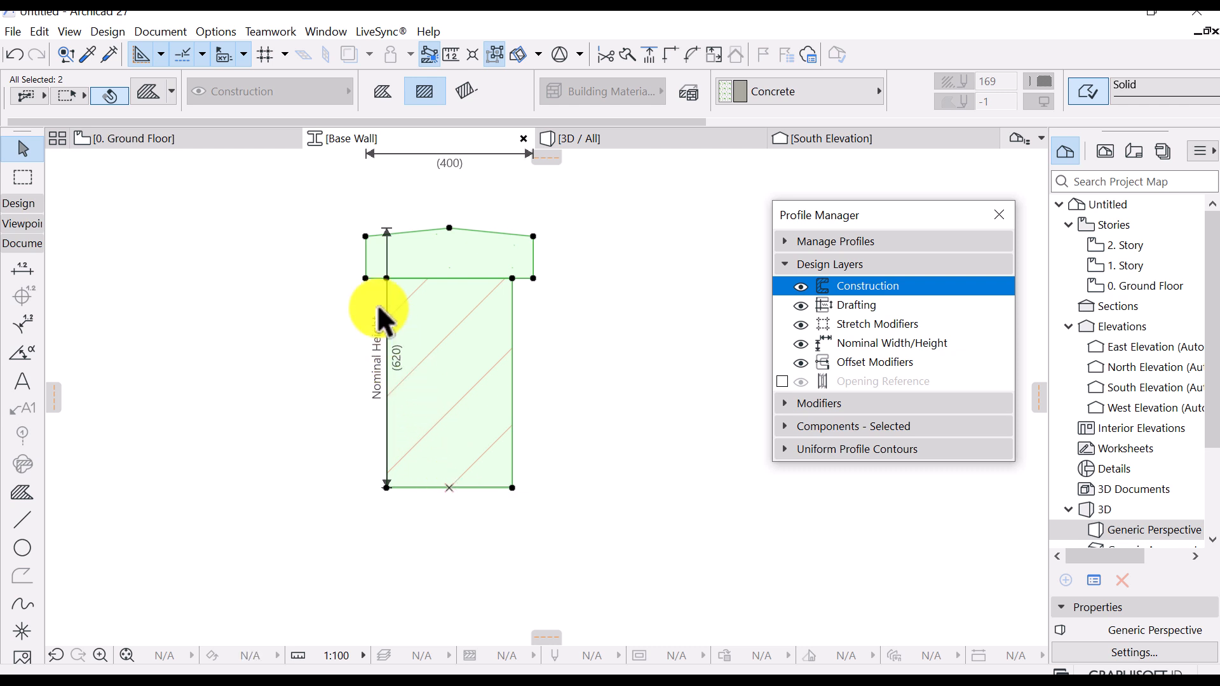
{"action": "left_click_drag", "start_coordinate": [389, 267], "coordinate": [289, 253]}
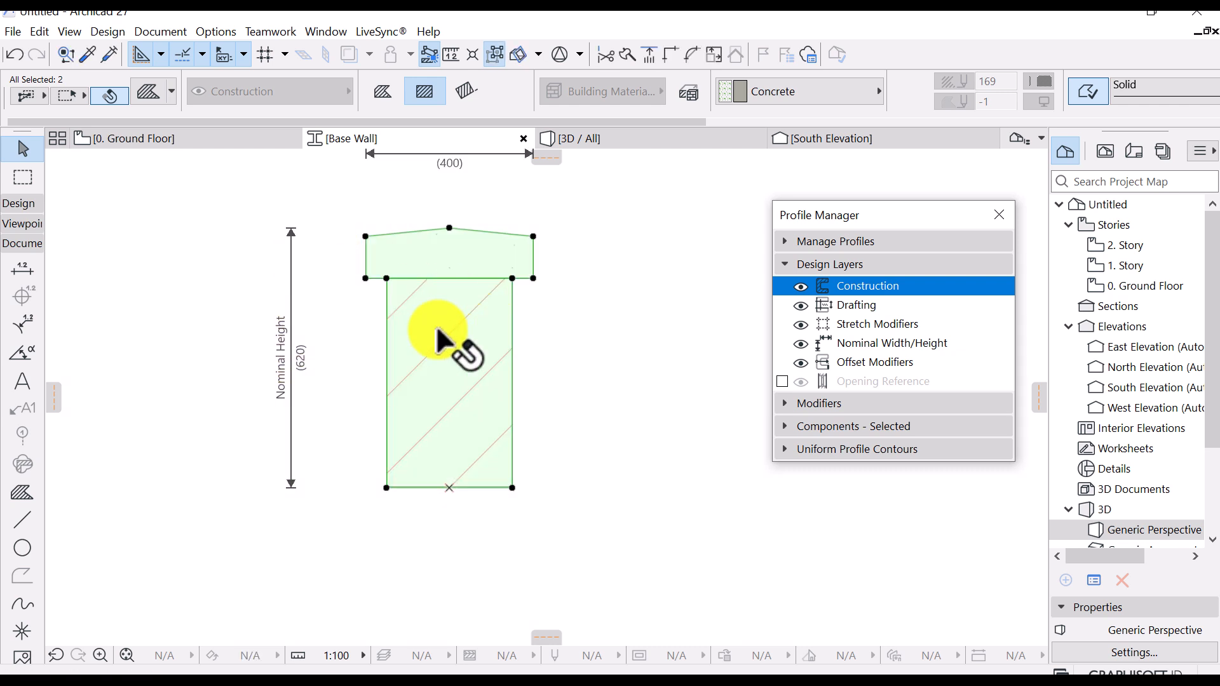
{"action": "middle_click_drag", "start_coordinate": [413, 345], "coordinate": [439, 338]}
{"action": "left_click", "coordinate": [172, 395]}
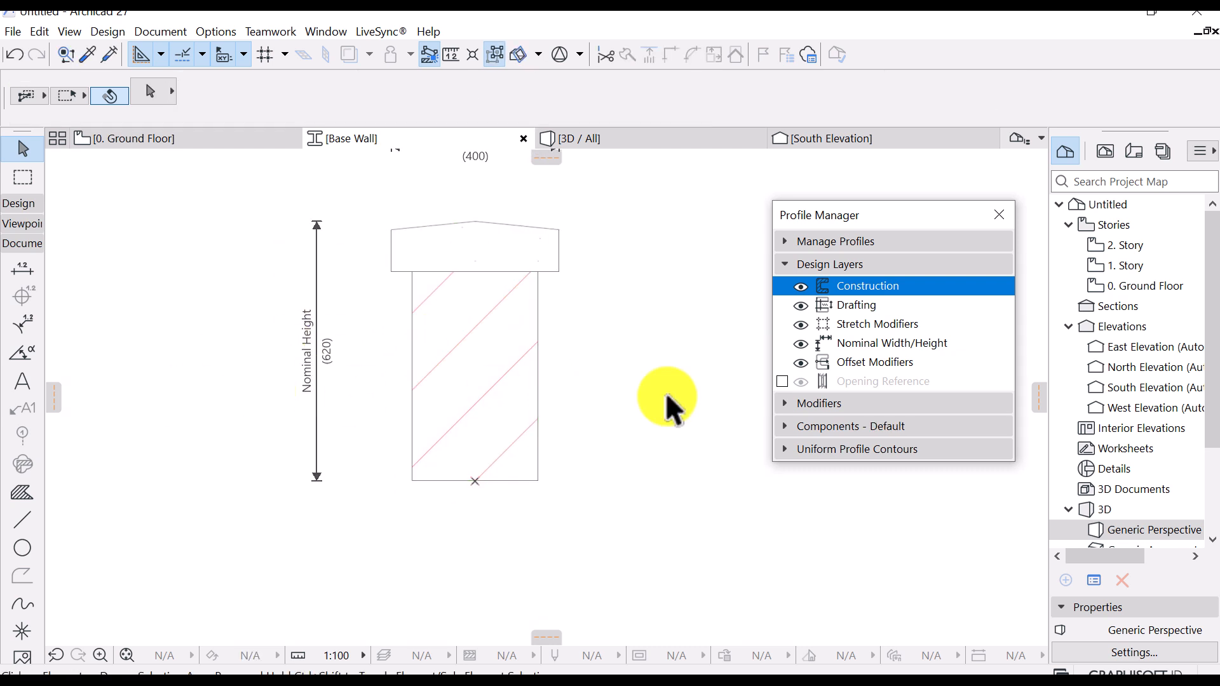
{"action": "left_click", "coordinate": [867, 245]}
{"action": "left_click", "coordinate": [661, 136]}
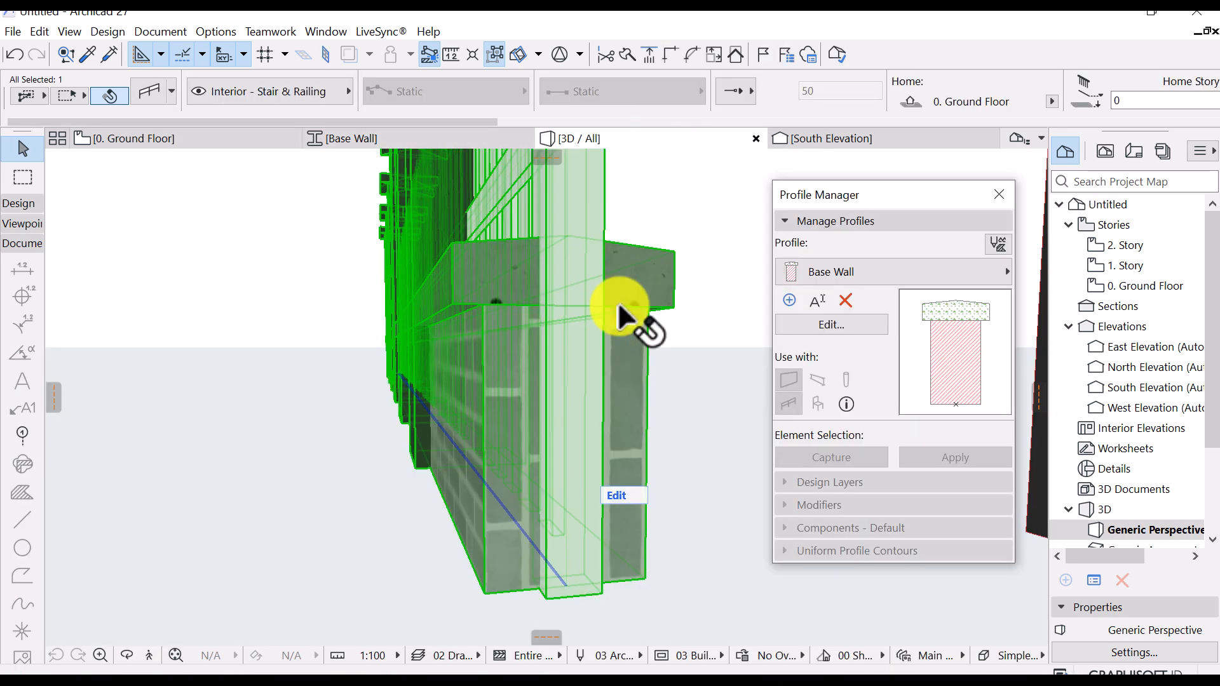
{"action": "middle_click_drag", "start_coordinate": [581, 311], "coordinate": [238, 156], "text": "shift"}
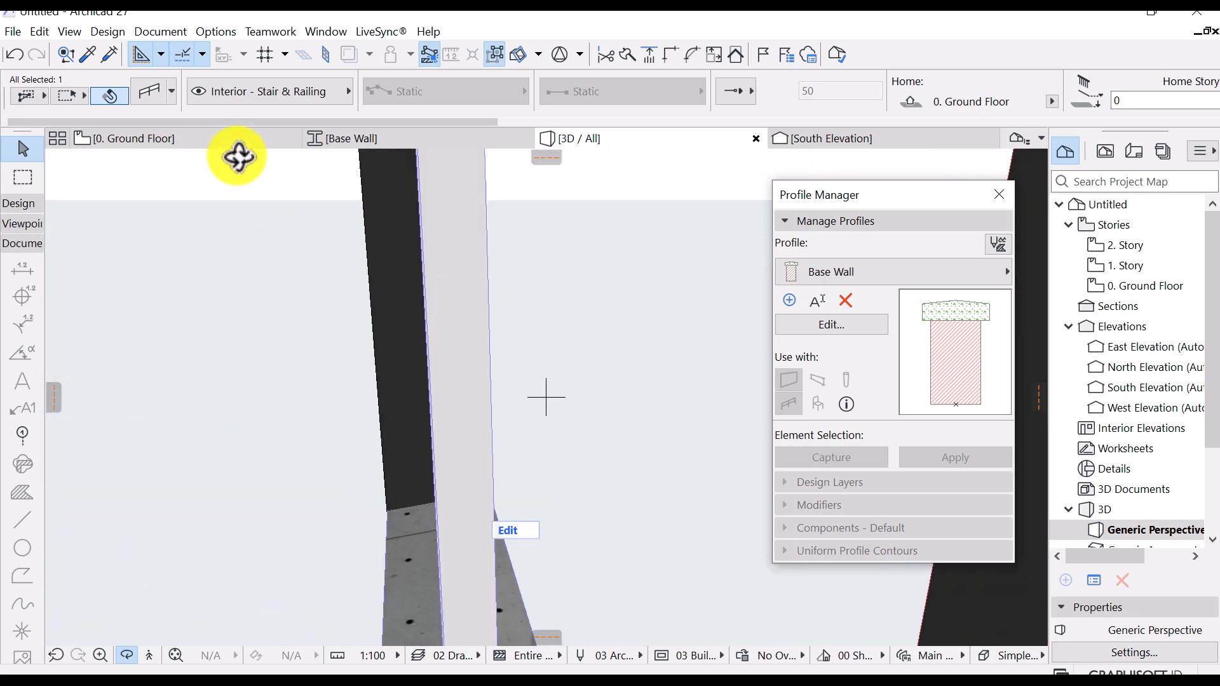
Examine the reference fence photo on the Ground Floor plan for the base wall's thickness relative to the posts
{"action": "left_click", "coordinate": [219, 141]}
{"action": "key", "text": "Escape"}
{"action": "scroll", "coordinate": [464, 277], "scroll_direction": "down", "scroll_amount": 5}
{"action": "middle_click_drag", "start_coordinate": [453, 281], "coordinate": [814, 220]}
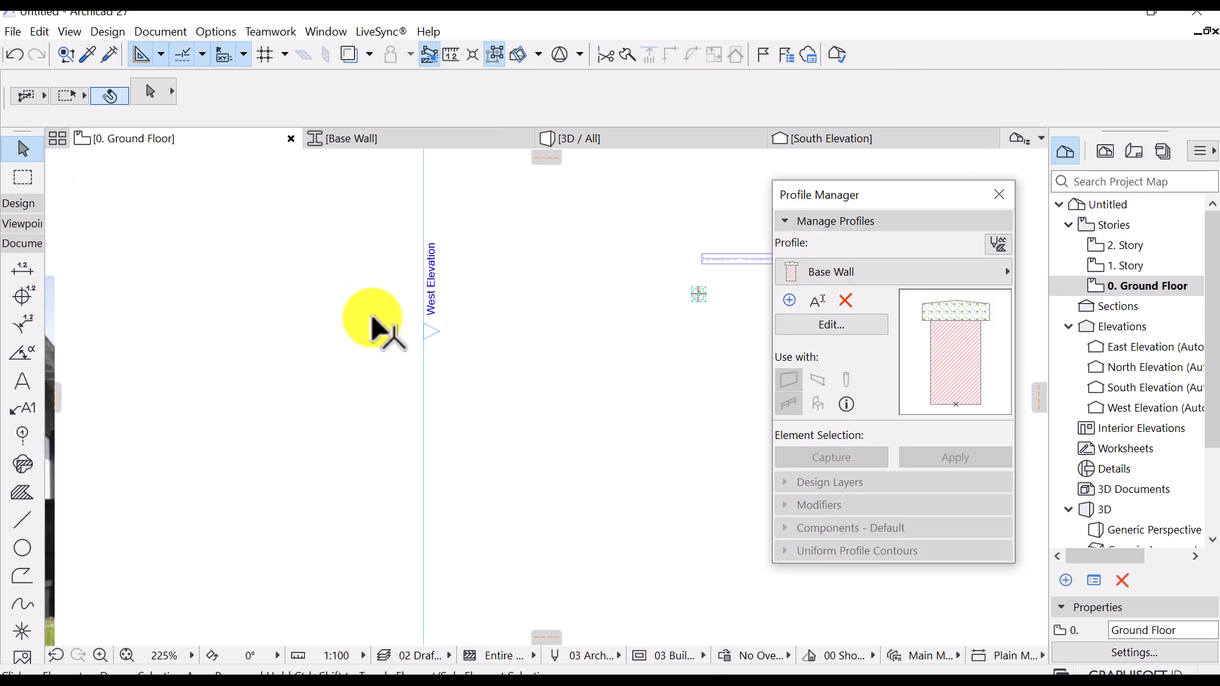
{"action": "scroll", "coordinate": [407, 312], "scroll_direction": "down", "scroll_amount": 4}
{"action": "middle_click_drag", "start_coordinate": [252, 333], "coordinate": [599, 288]}
{"action": "scroll", "coordinate": [317, 474], "scroll_direction": "up", "scroll_amount": 1}
{"action": "middle_click_drag", "start_coordinate": [317, 474], "coordinate": [365, 403]}
{"action": "scroll", "coordinate": [324, 453], "scroll_direction": "up", "scroll_amount": 4}
{"action": "scroll", "coordinate": [375, 404], "scroll_direction": "up", "scroll_amount": 1}
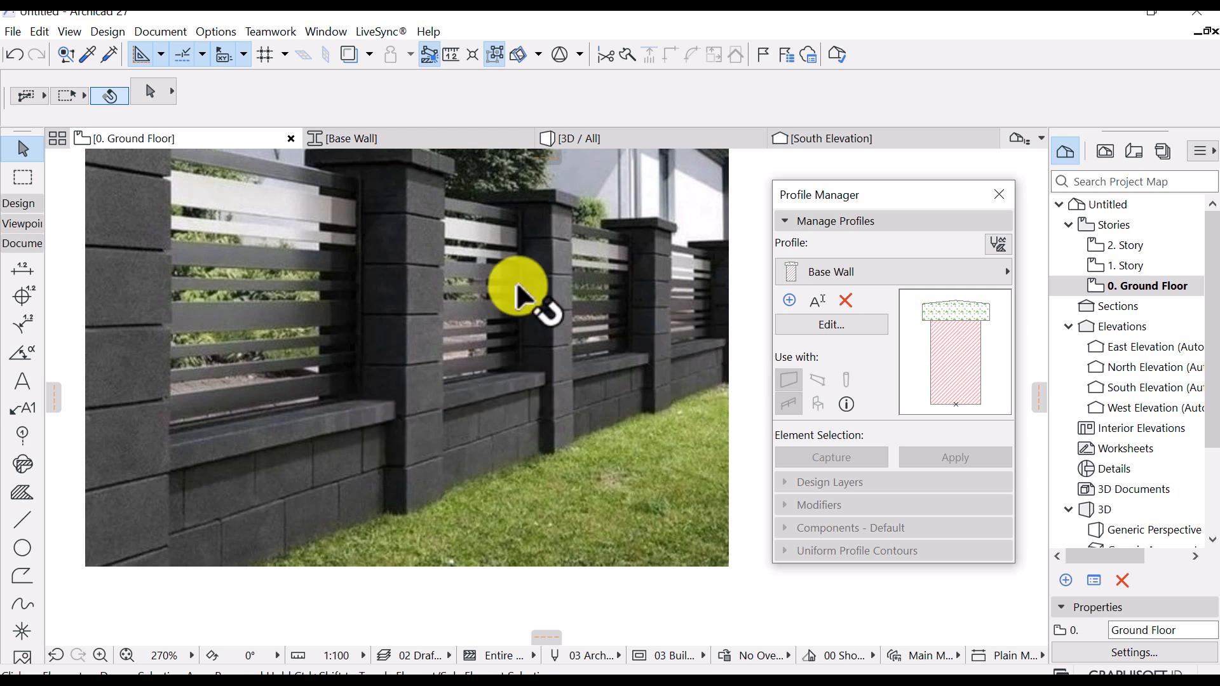
Offset one side edge of the Base Wall's brick component inward by 100 and centre the component on the profile origin
{"action": "left_click", "coordinate": [465, 142]}
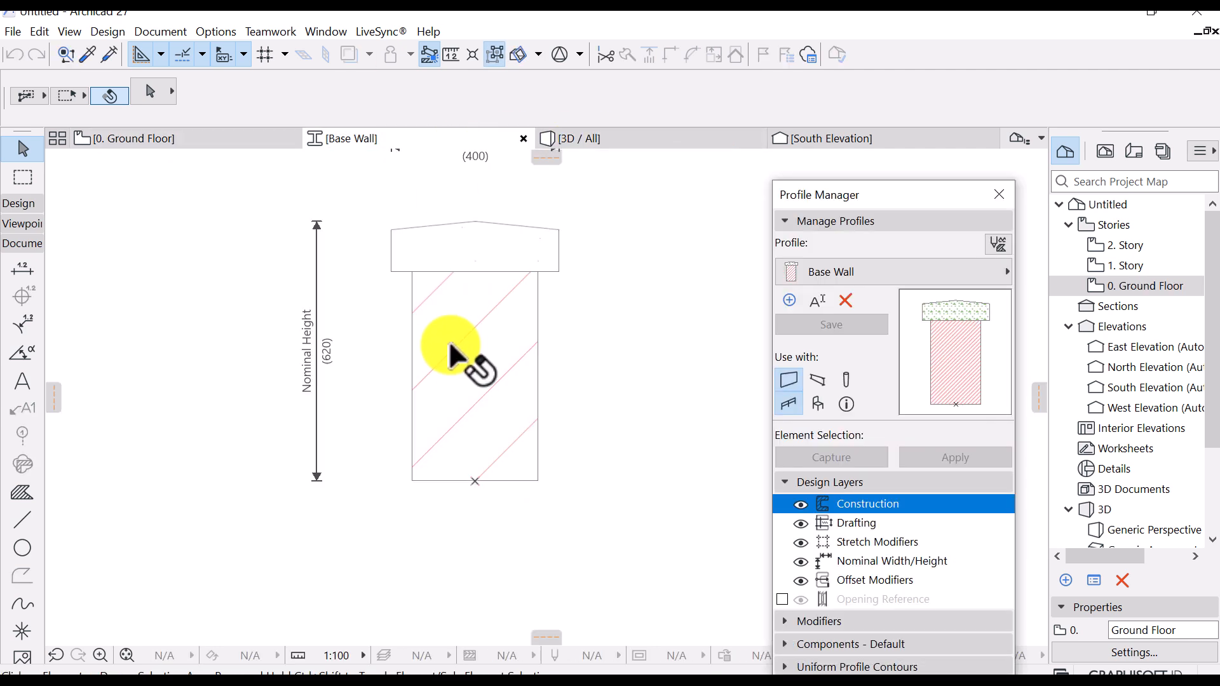
{"action": "left_click", "coordinate": [450, 345]}
{"action": "left_click", "coordinate": [539, 272]}
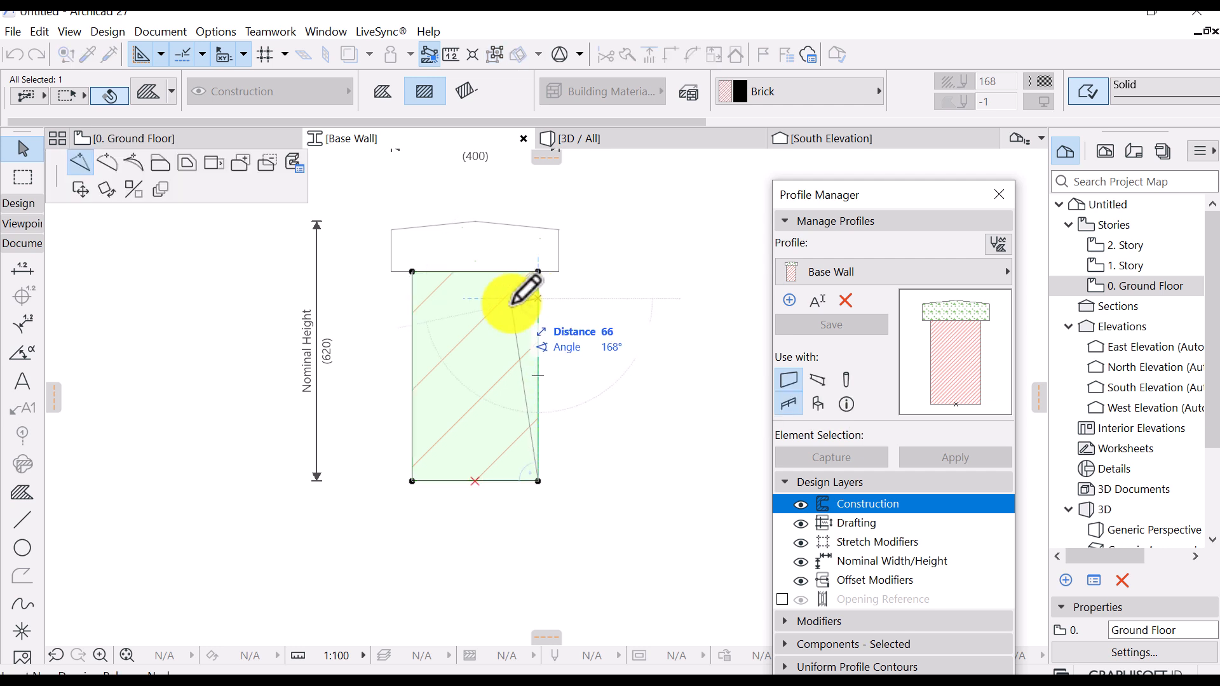
{"action": "left_click", "coordinate": [160, 167]}
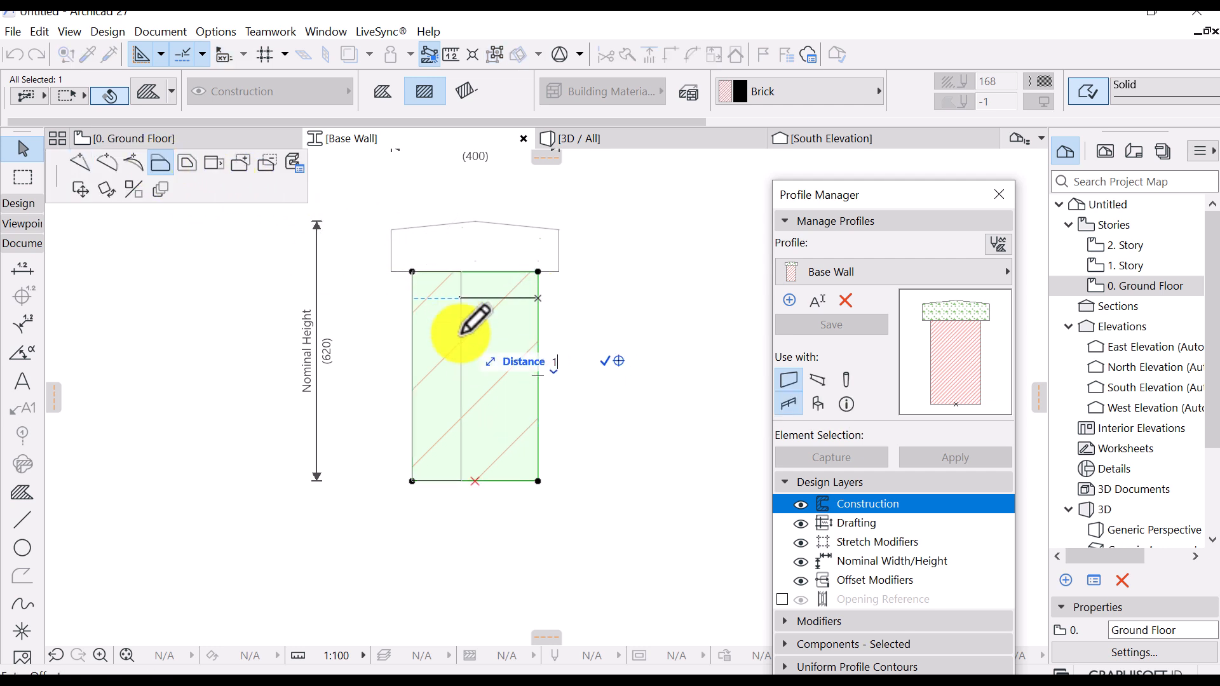
{"action": "type", "text": "100"}
{"action": "key", "text": "Return"}
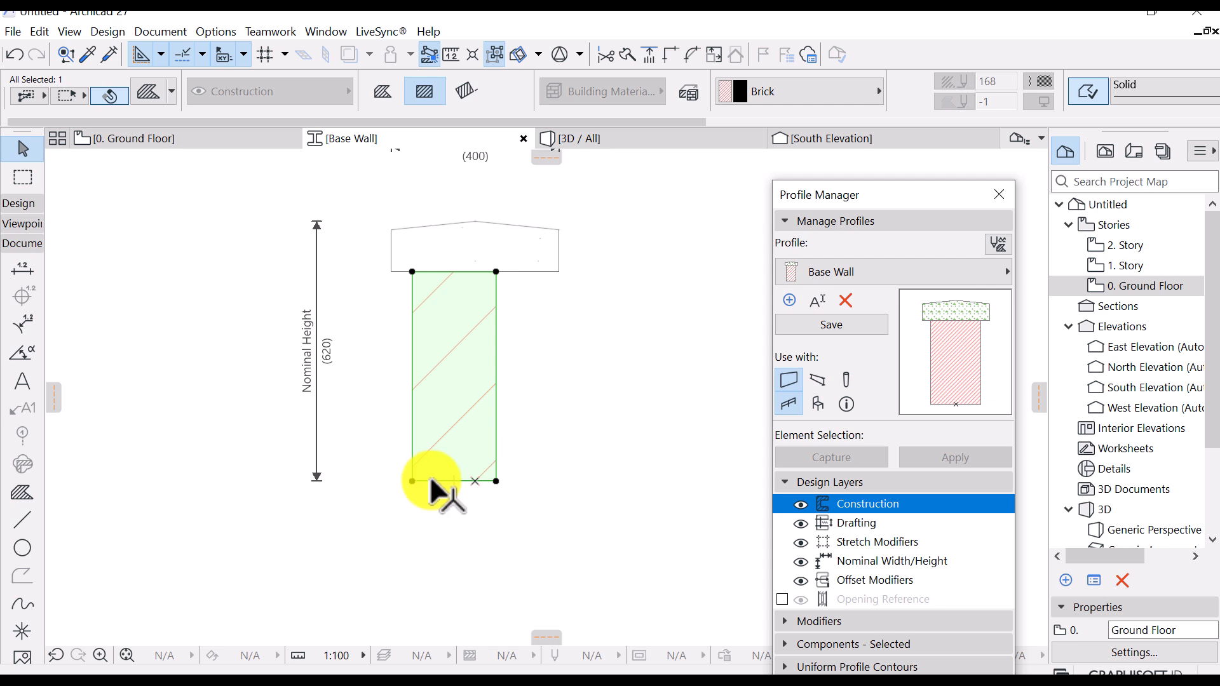
{"action": "left_click", "coordinate": [474, 482]}
{"action": "left_click", "coordinate": [576, 291]}
{"action": "scroll", "coordinate": [460, 217], "scroll_direction": "up", "scroll_amount": 2}
Shrink the concrete cap proportionally about its bottom midpoint to about 260 wide, and save the Base Wall profile
{"action": "left_click", "coordinate": [463, 221]}
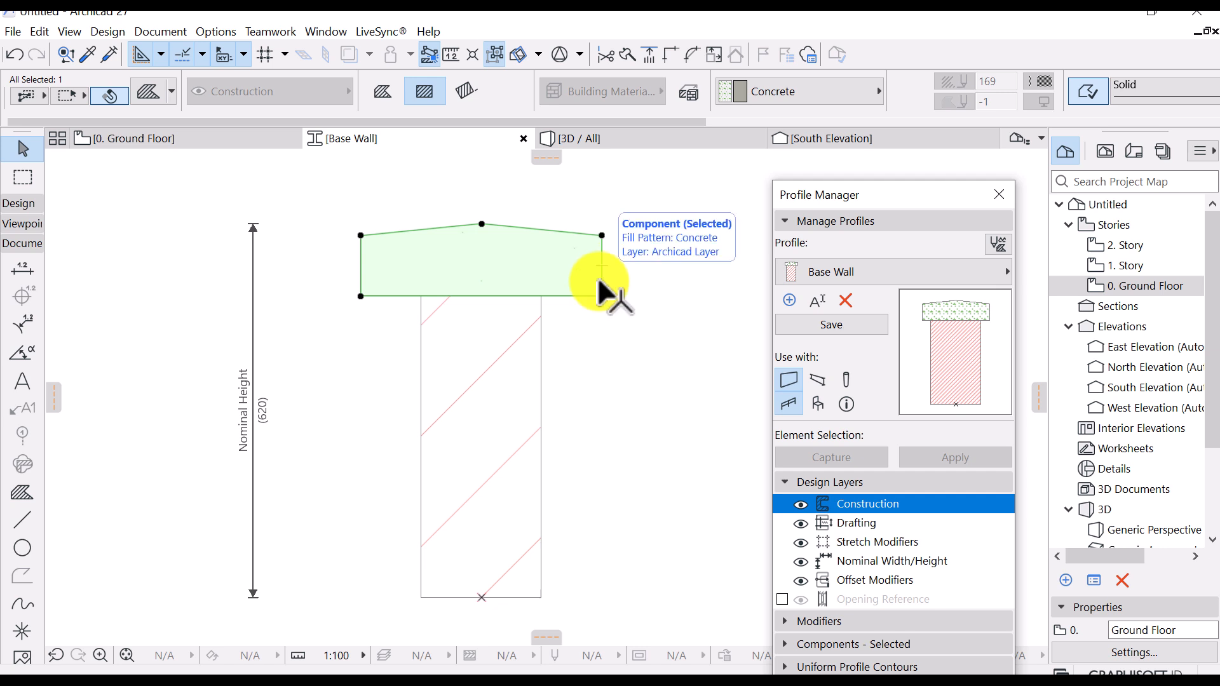
{"action": "key", "text": "ctrl+k"}
{"action": "left_click", "coordinate": [690, 398]}
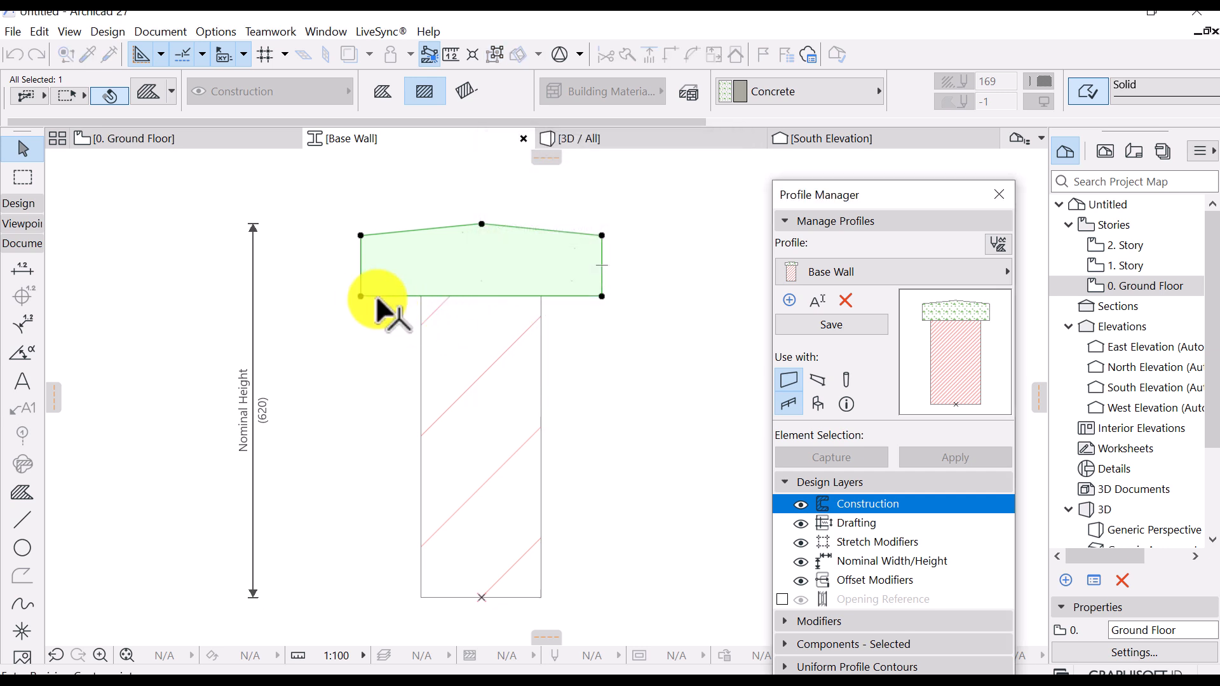
{"action": "left_click", "coordinate": [482, 296]}
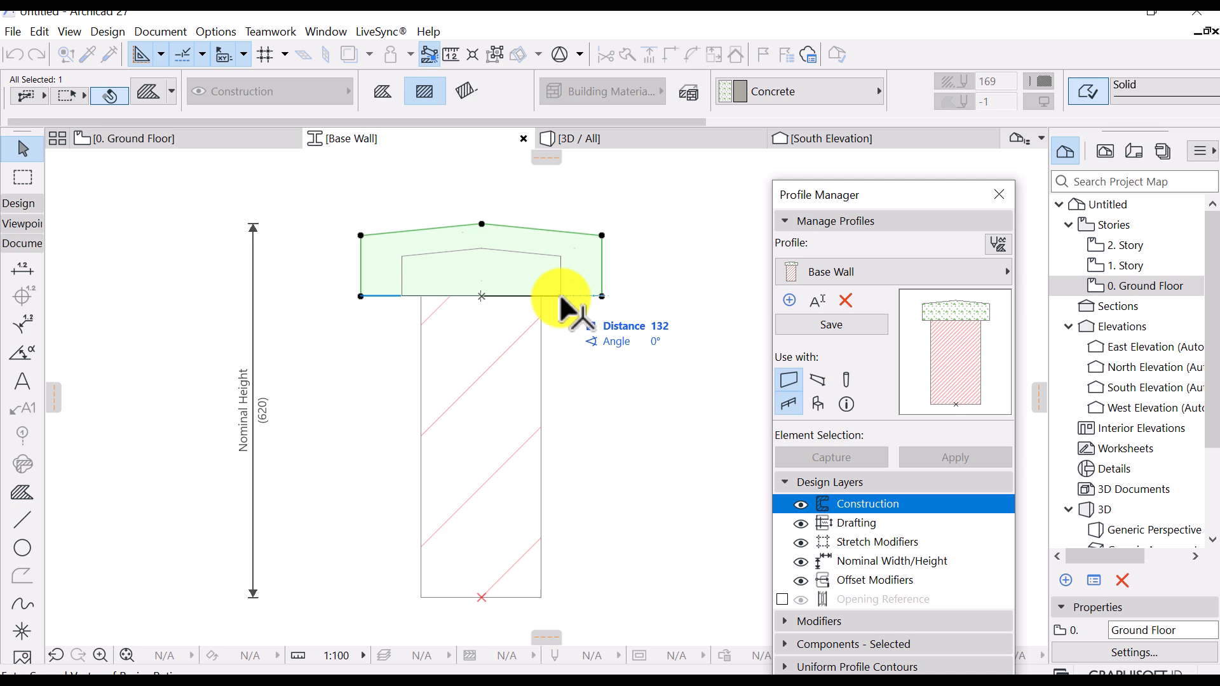
{"action": "key", "text": "Return"}
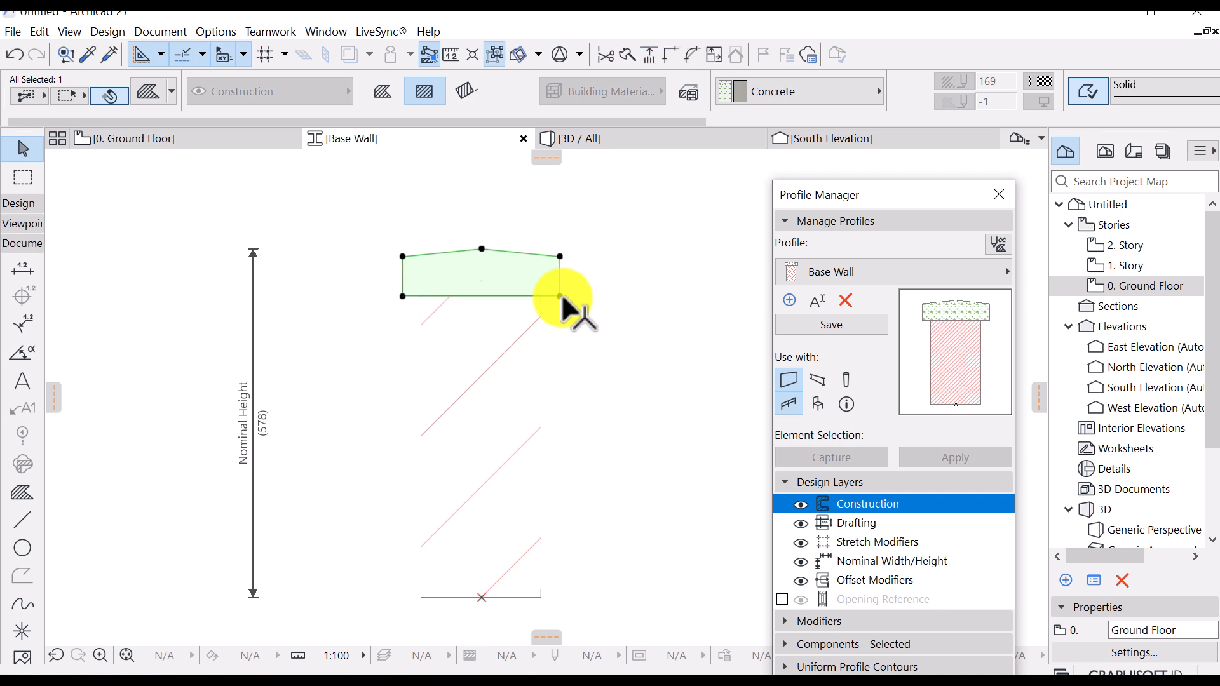
{"action": "left_click", "coordinate": [577, 332]}
{"action": "scroll", "coordinate": [506, 305], "scroll_direction": "down", "scroll_amount": 4}
{"action": "middle_click_drag", "start_coordinate": [420, 404], "coordinate": [434, 346]}
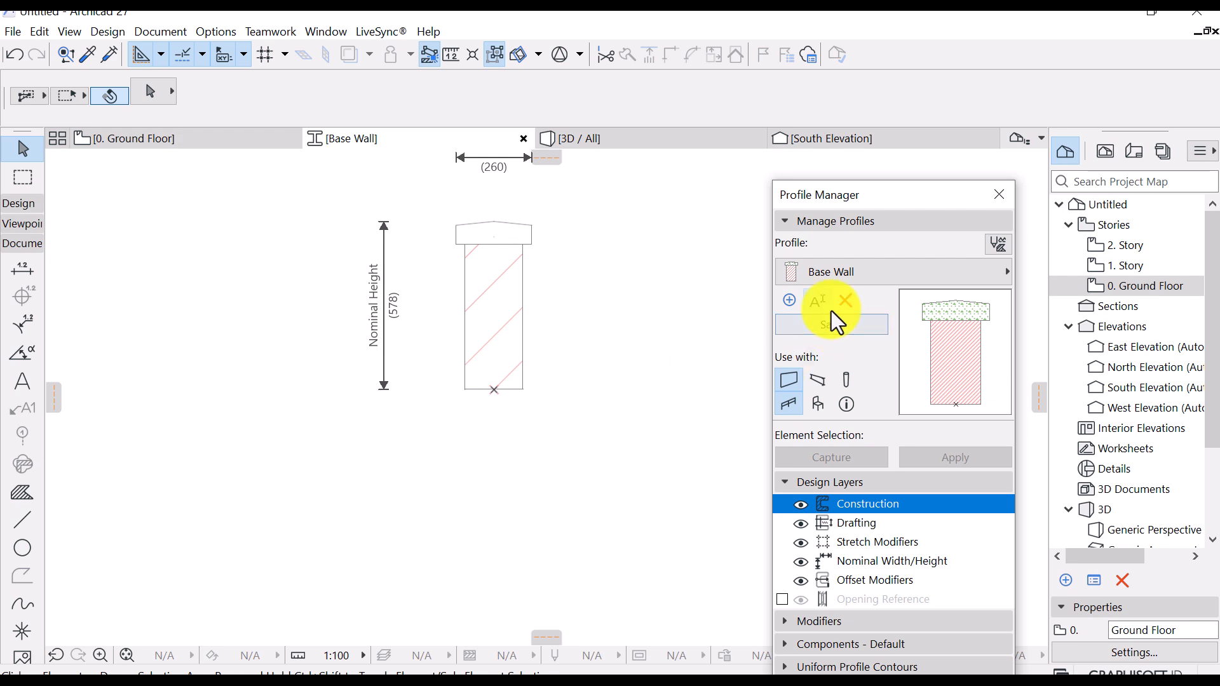
Inspect the fence in 3D from several angles to check the narrowed base wall between the posts
{"action": "left_click", "coordinate": [654, 138]}
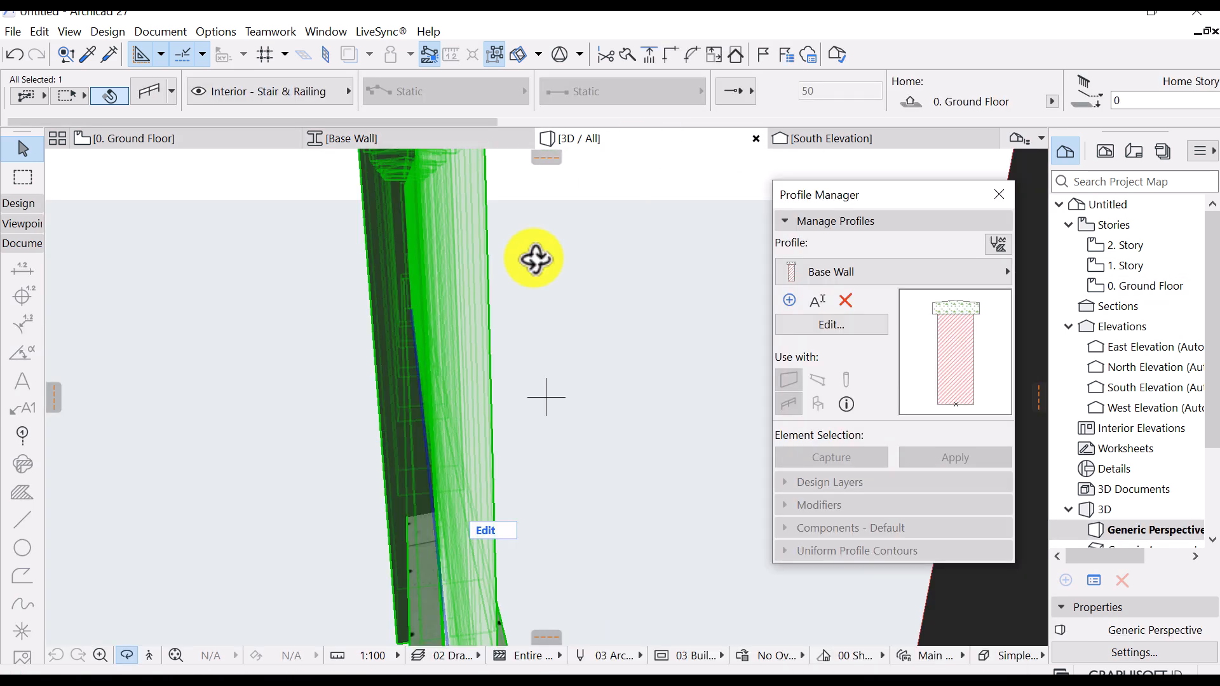
{"action": "left_click_drag", "start_coordinate": [534, 258], "coordinate": [420, 331]}
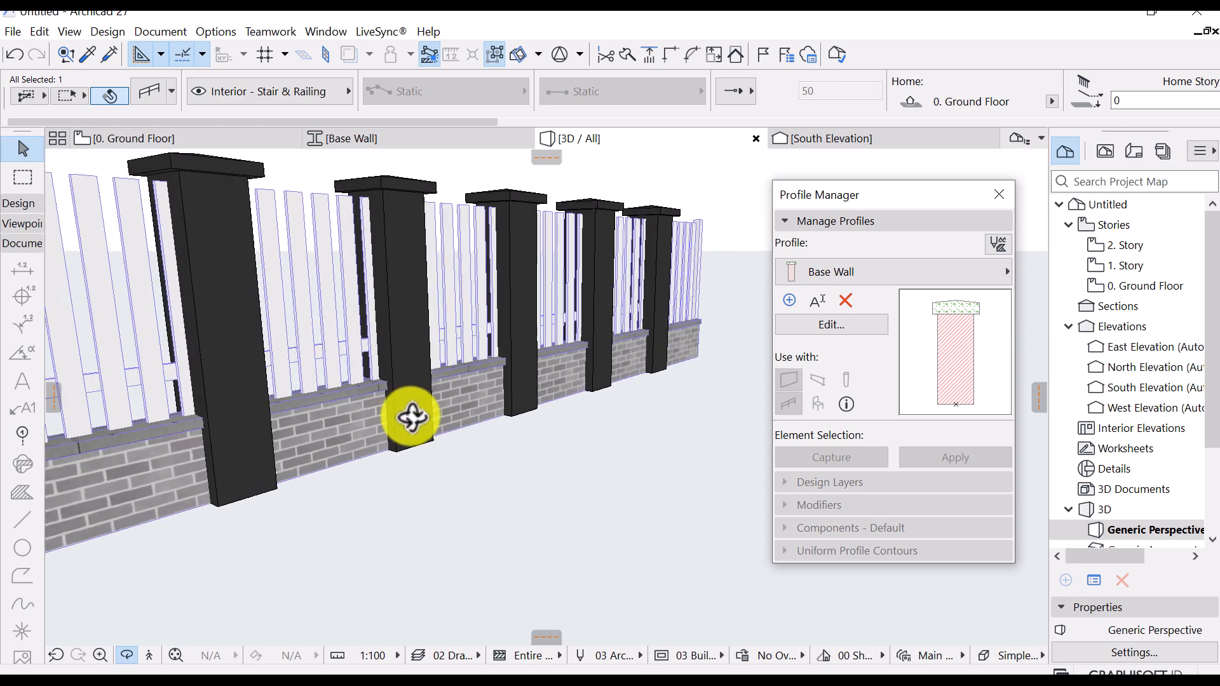
{"action": "scroll", "coordinate": [411, 417], "scroll_direction": "up", "scroll_amount": 5}
{"action": "left_click_drag", "start_coordinate": [387, 375], "coordinate": [418, 423]}
{"action": "middle_click_drag", "start_coordinate": [418, 423], "coordinate": [458, 457]}
{"action": "scroll", "coordinate": [542, 356], "scroll_direction": "down", "scroll_amount": 2}
{"action": "scroll", "coordinate": [425, 419], "scroll_direction": "down", "scroll_amount": 3}
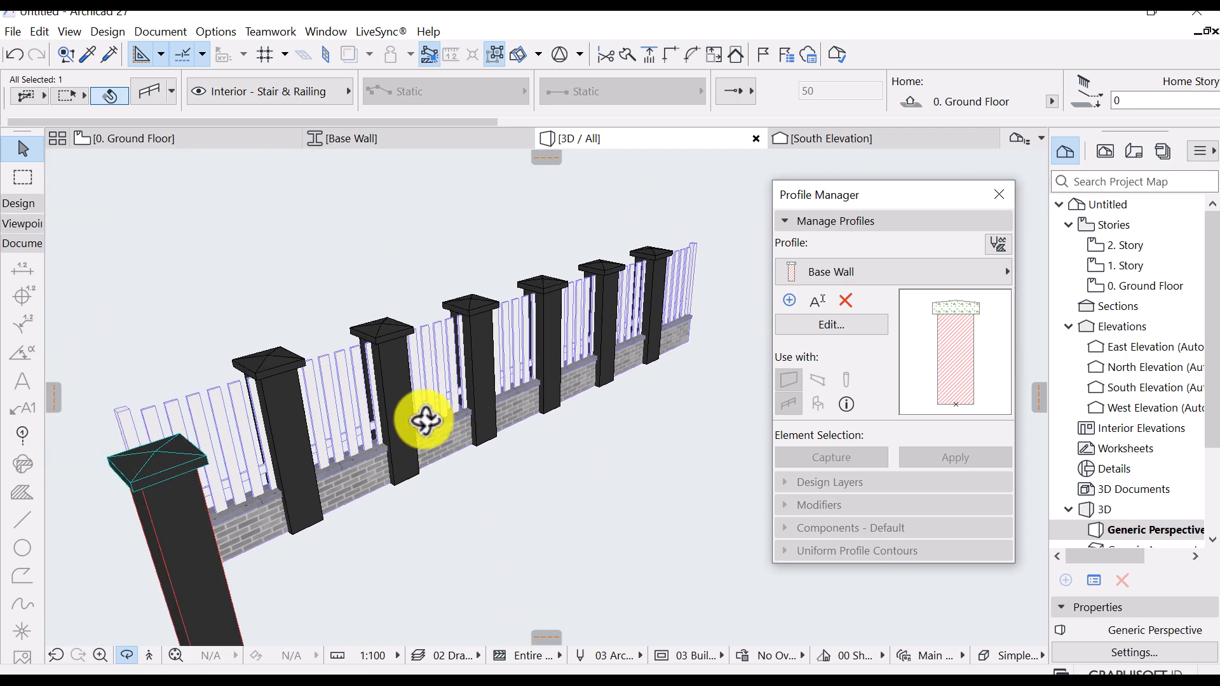
{"action": "middle_click_drag", "start_coordinate": [426, 420], "coordinate": [509, 308]}
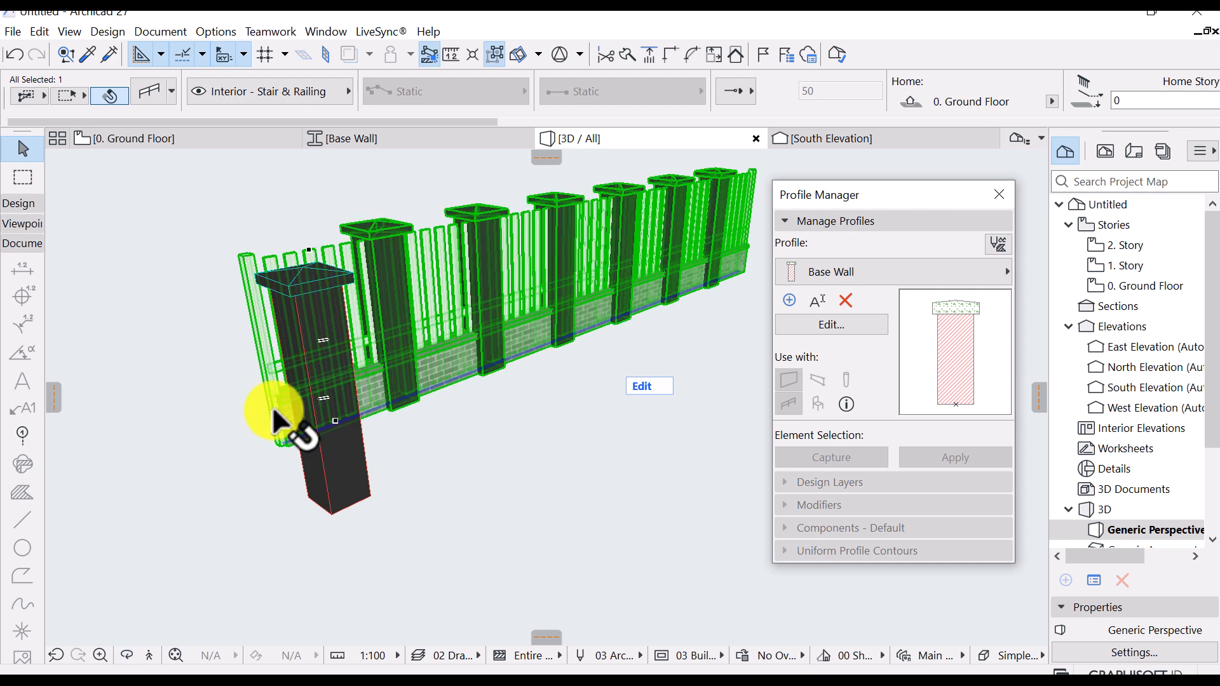
Override the surfaces of the separate 400 x 400 column in front of the fence with Brick - Black
{"action": "key", "text": "Escape"}
{"action": "left_click", "coordinate": [320, 291]}
{"action": "left_click", "coordinate": [157, 92]}
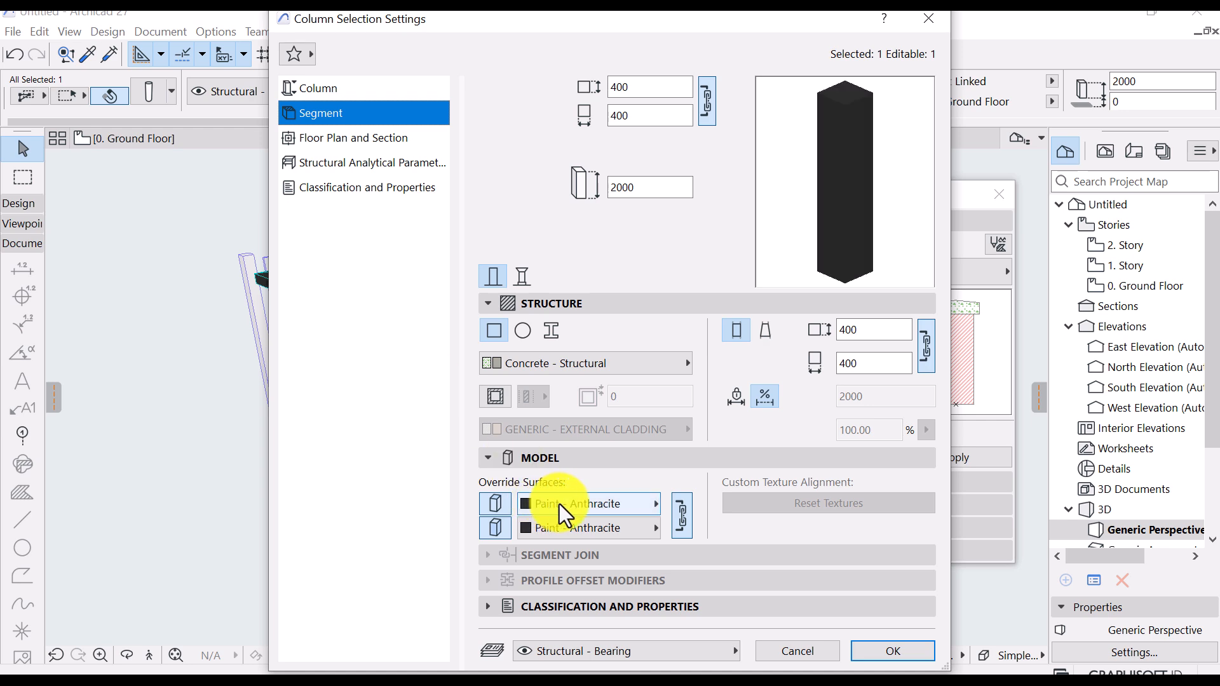
{"action": "left_click", "coordinate": [559, 505]}
{"action": "type", "text": "br"}
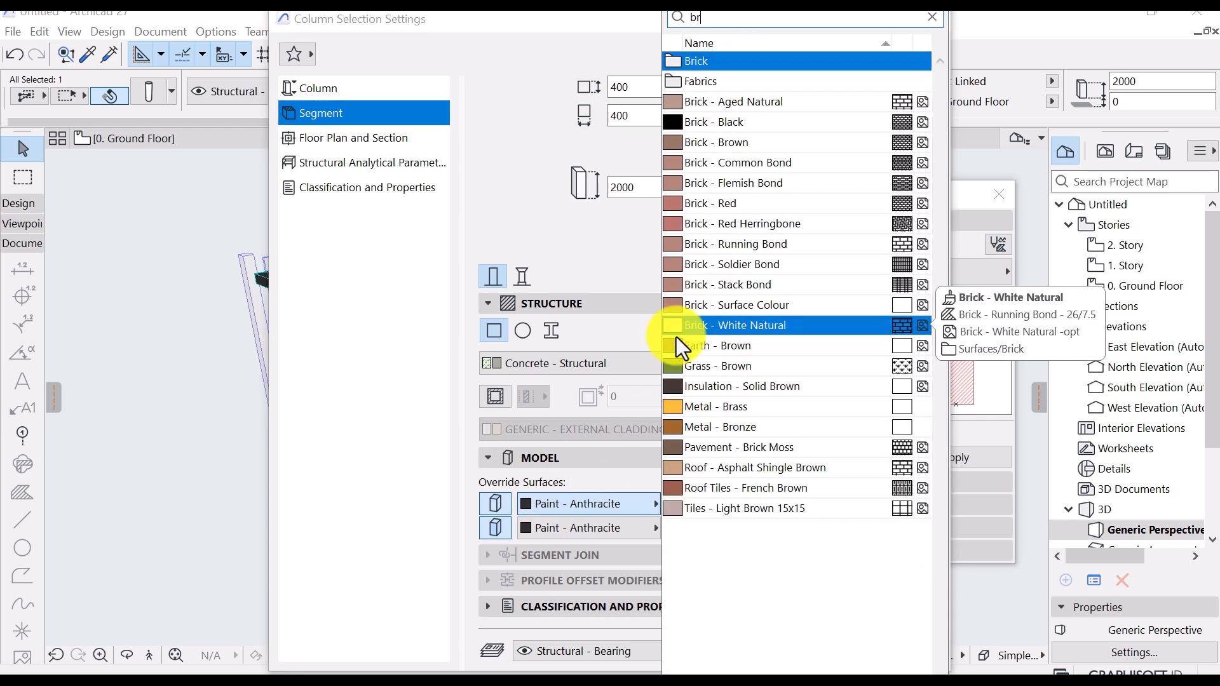
{"action": "left_click", "coordinate": [803, 122]}
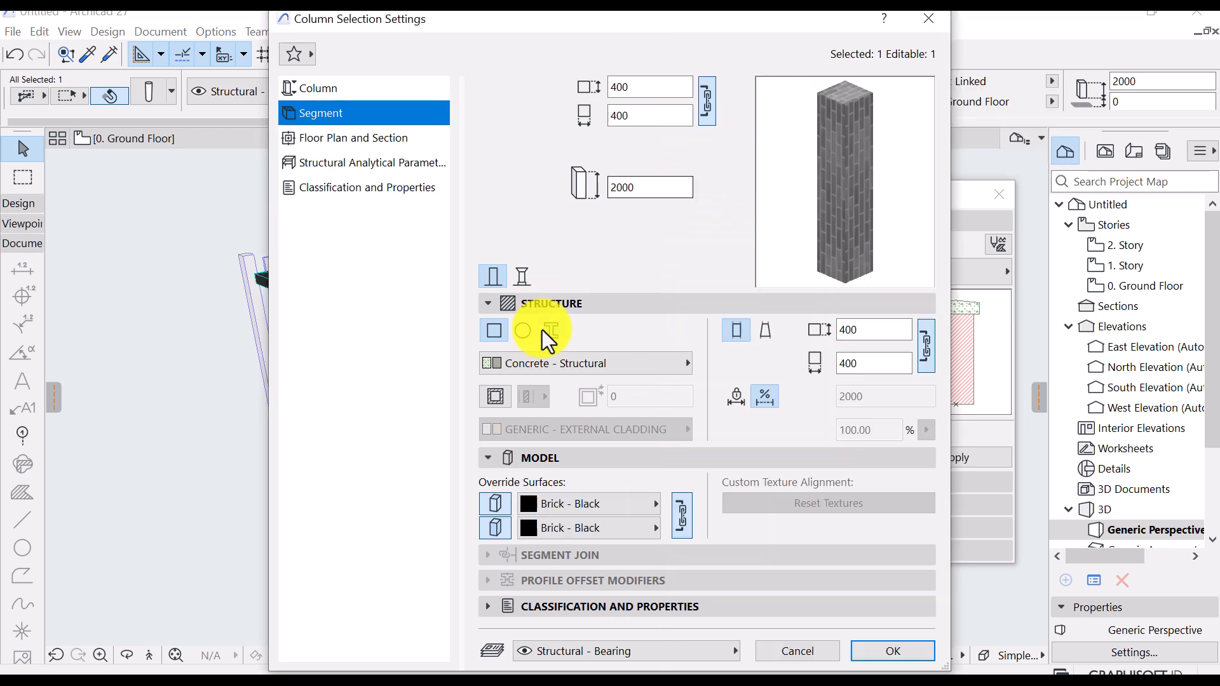
{"action": "left_click", "coordinate": [904, 655]}
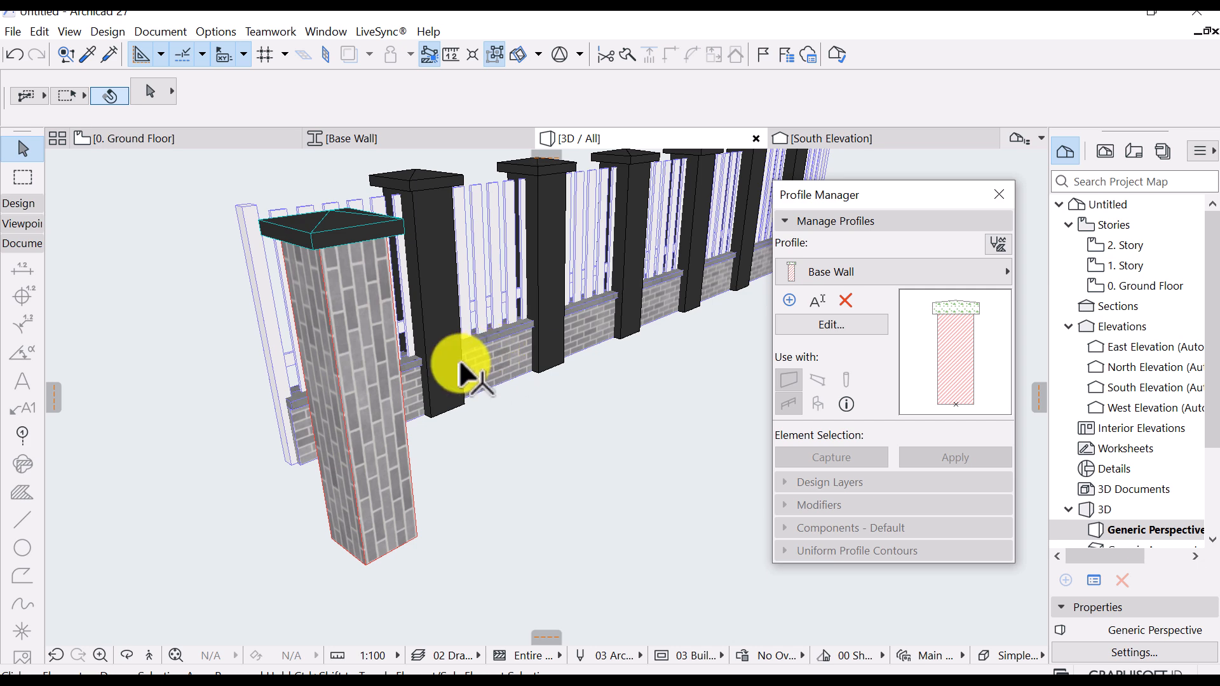
{"action": "scroll", "coordinate": [463, 380], "scroll_direction": "up", "scroll_amount": 2}
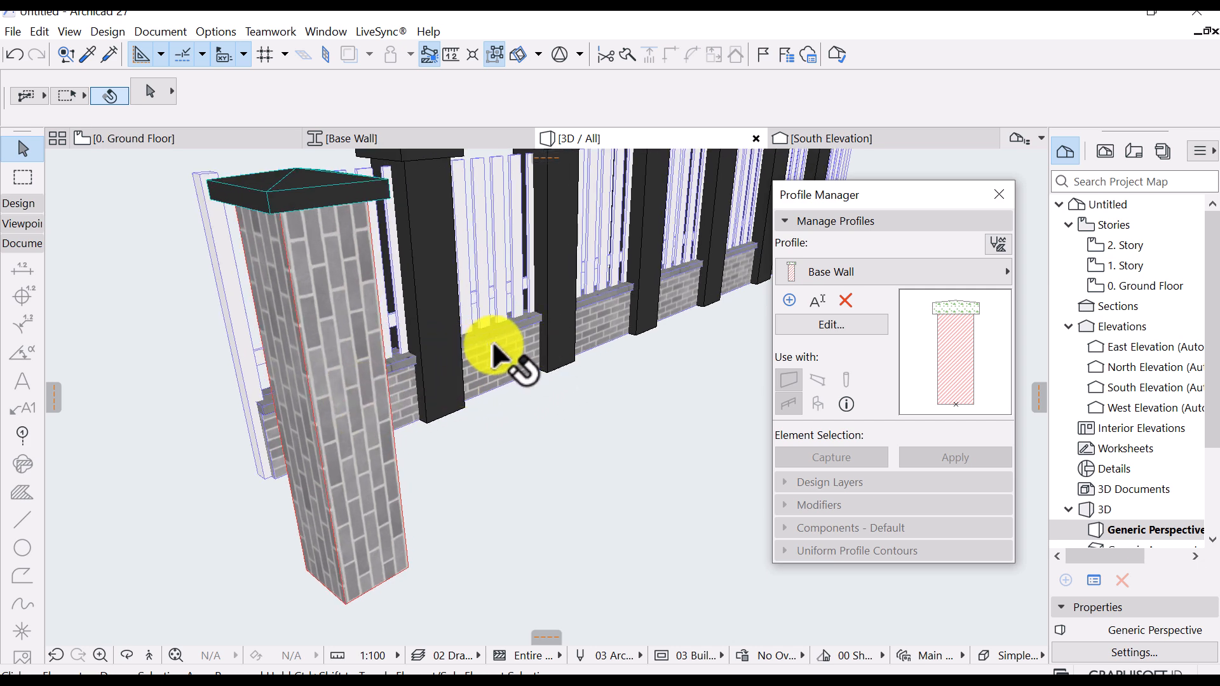
Duplicate the Brick - Black surface and name the copy Brick - Black column
{"action": "mouse_move", "coordinate": [335, 434]}
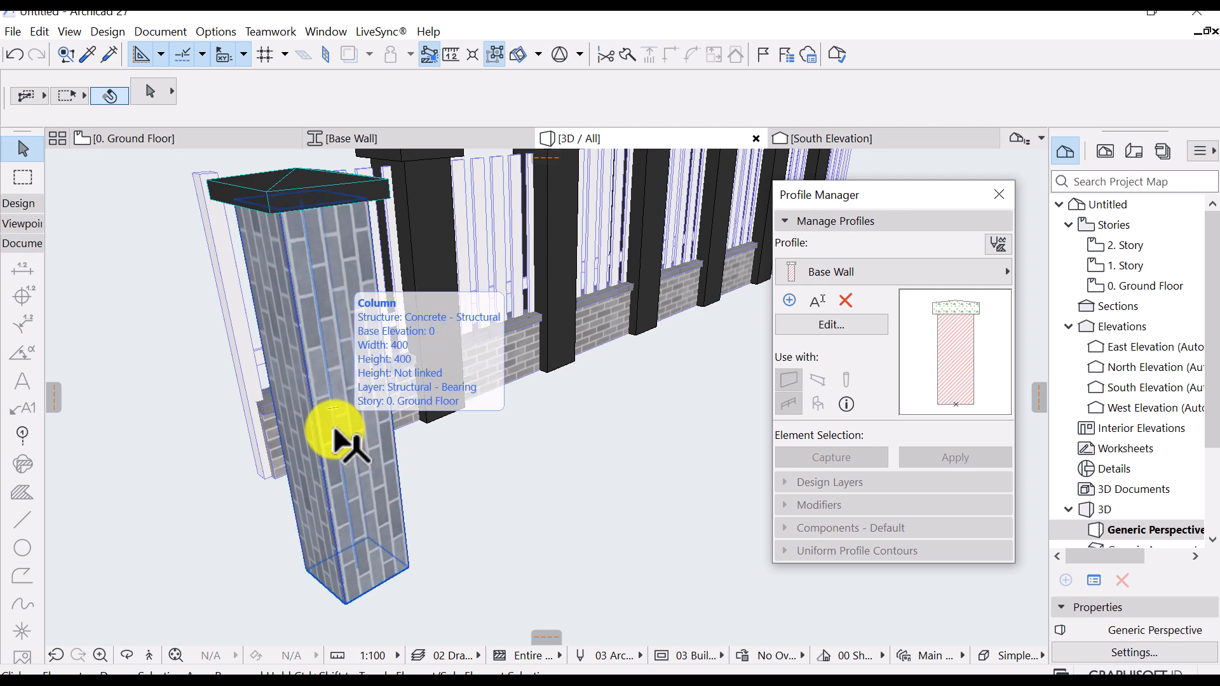
{"action": "left_click", "coordinate": [340, 407]}
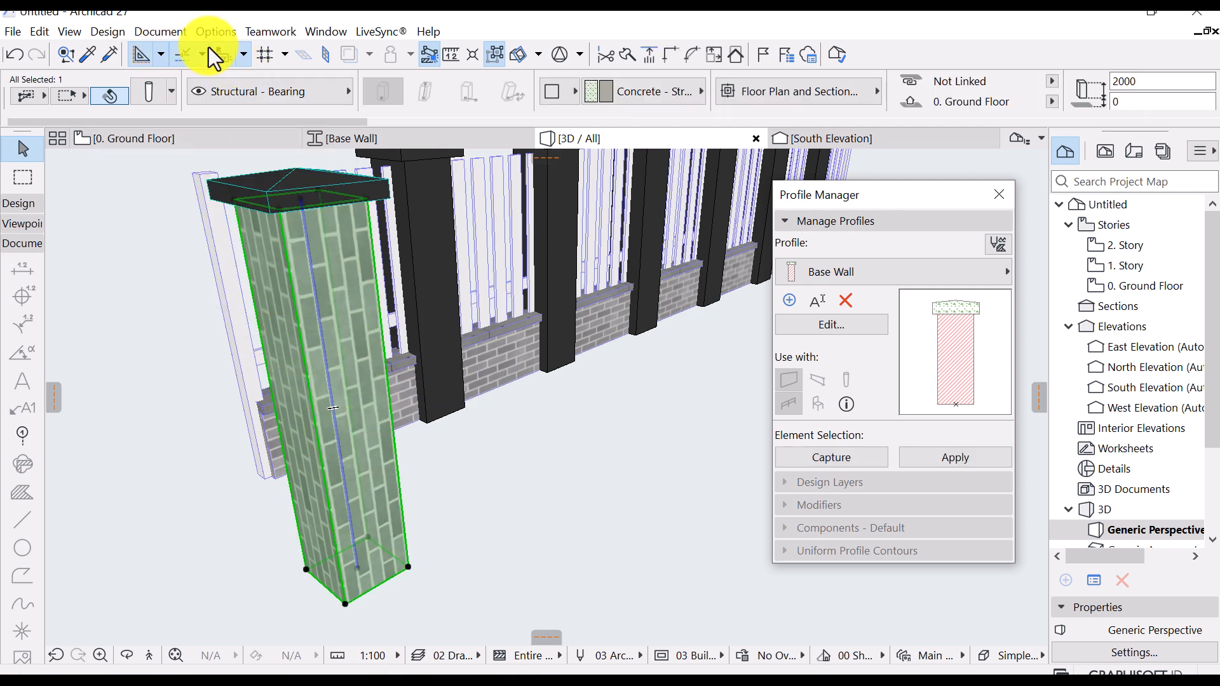
{"action": "left_click", "coordinate": [211, 32]}
{"action": "mouse_move", "coordinate": [280, 52]}
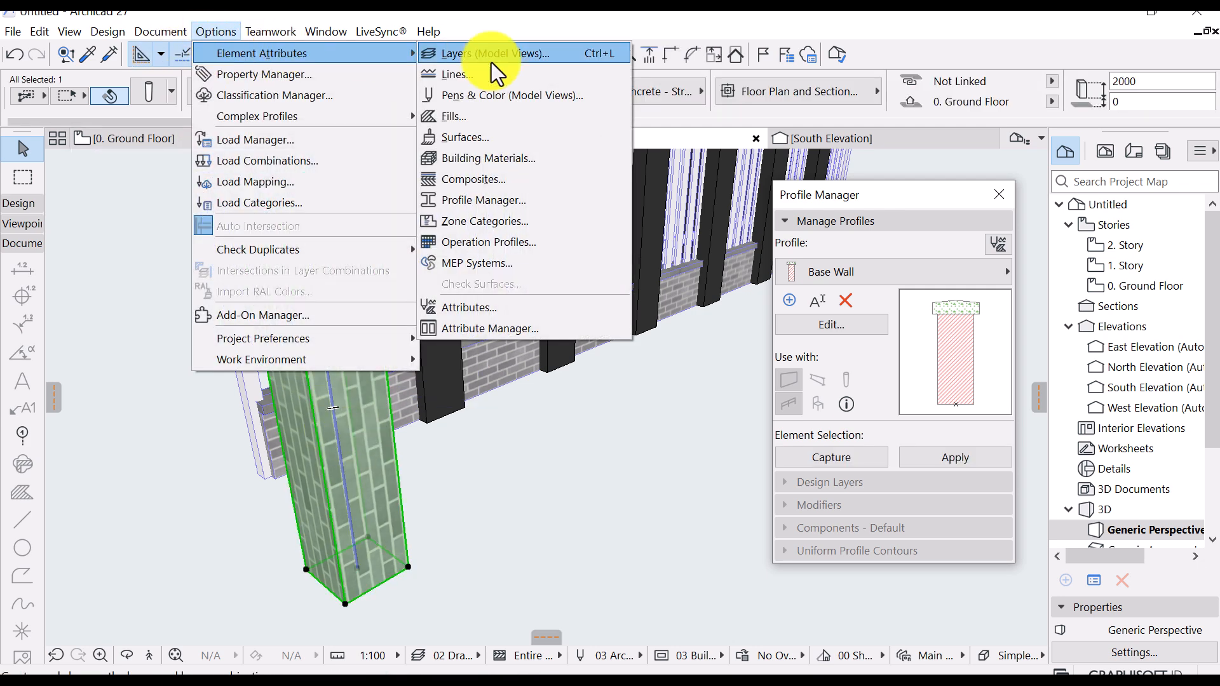
{"action": "left_click", "coordinate": [467, 135]}
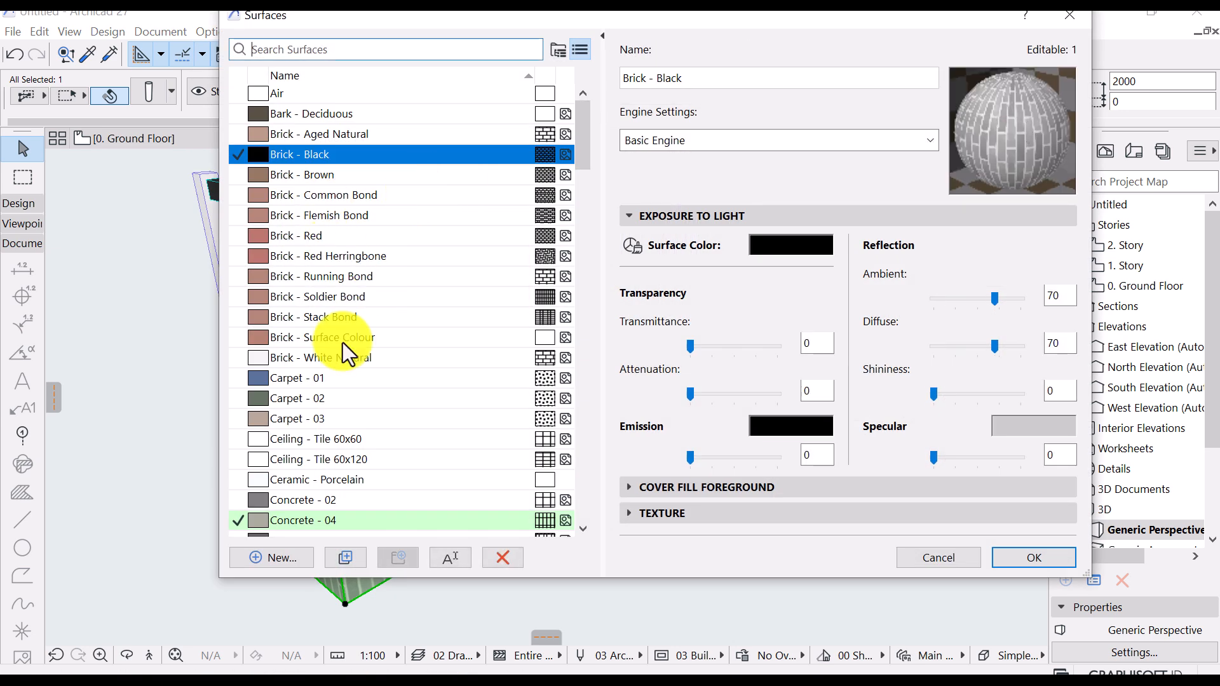
{"action": "left_click", "coordinate": [345, 557]}
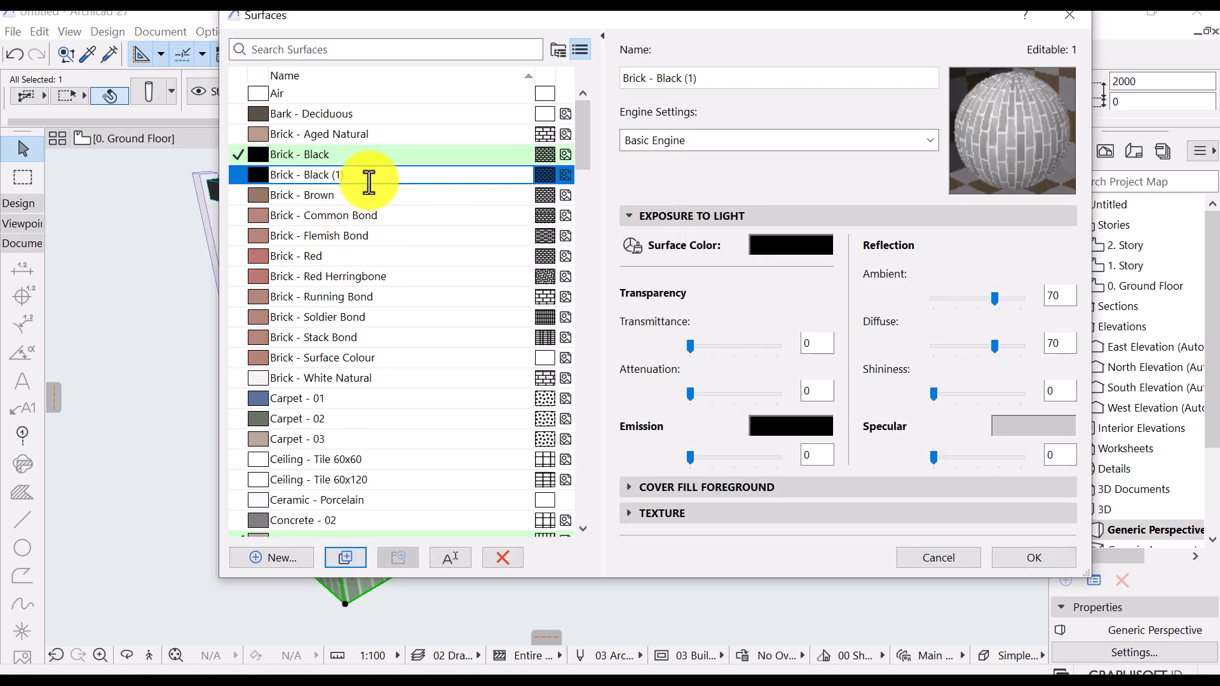
{"action": "left_click_drag", "start_coordinate": [369, 181], "coordinate": [331, 180]}
{"action": "type", "text": "Column"}
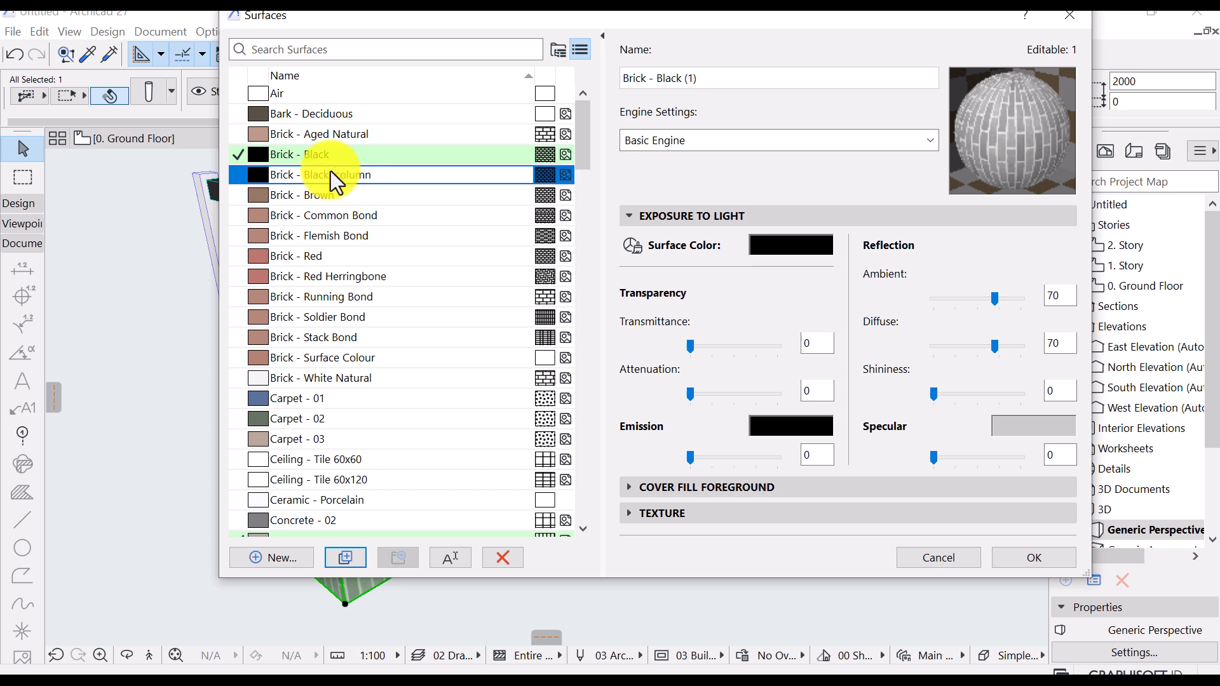
Set the texture rotation angle of the Brick - Black column surface to 0
{"action": "left_click", "coordinate": [693, 515]}
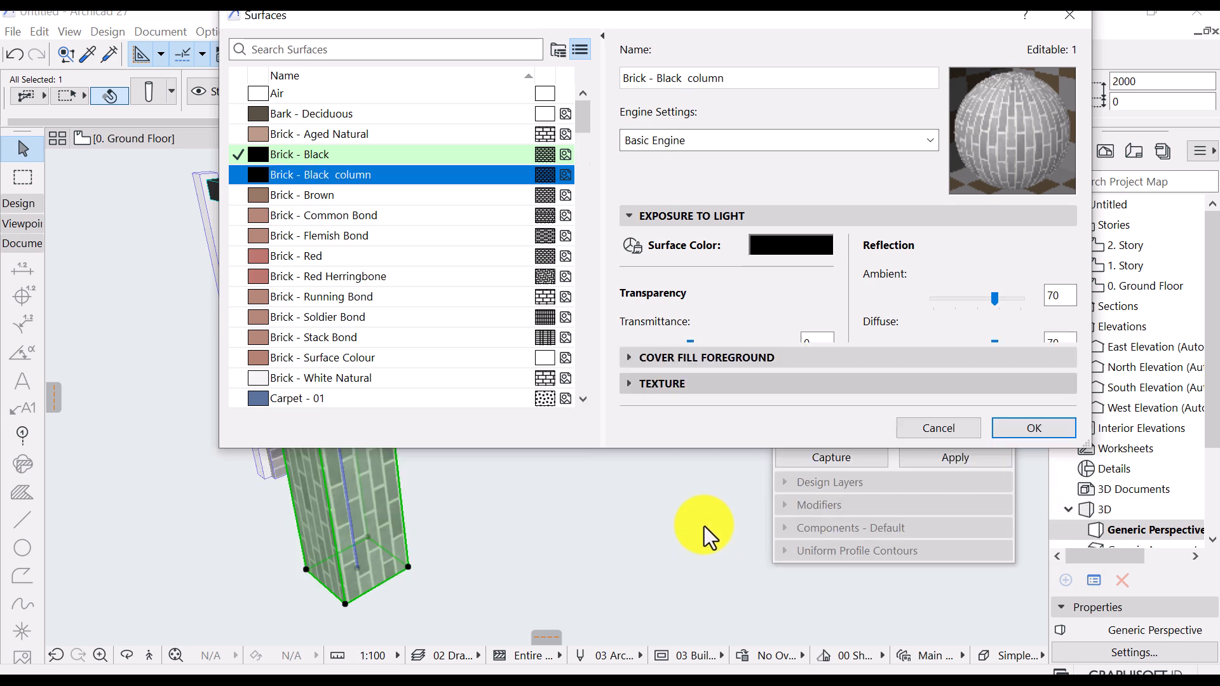
{"action": "left_click", "coordinate": [916, 401]}
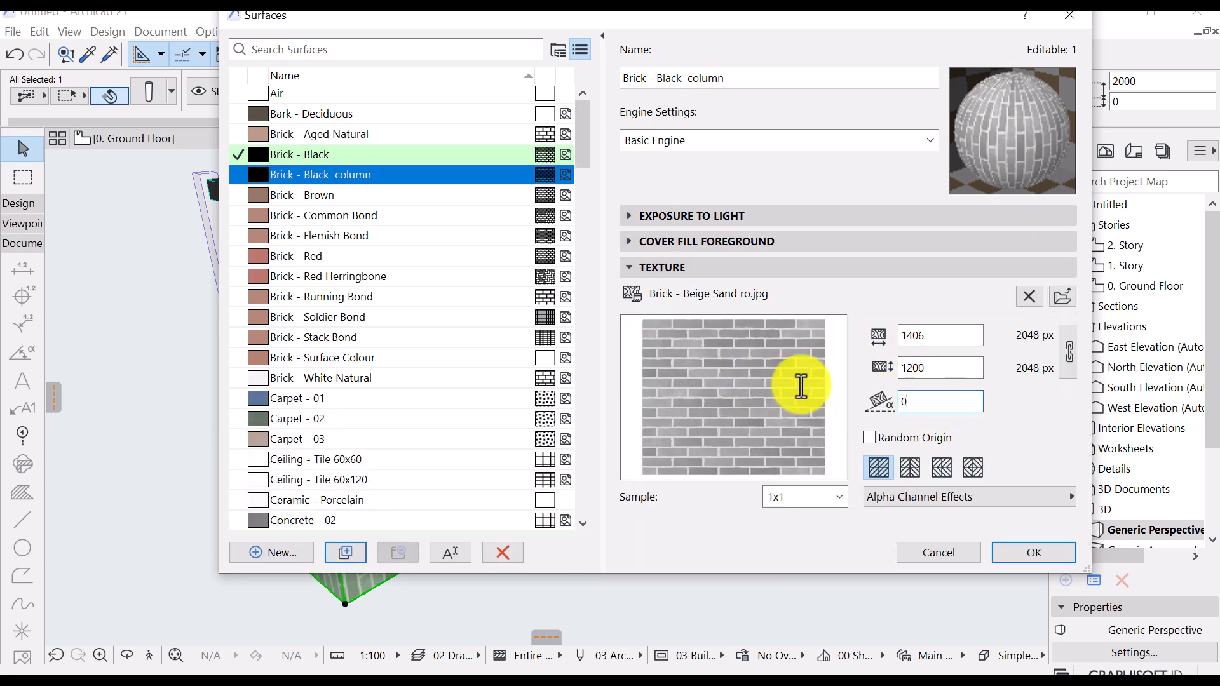
{"action": "key", "text": "Return"}
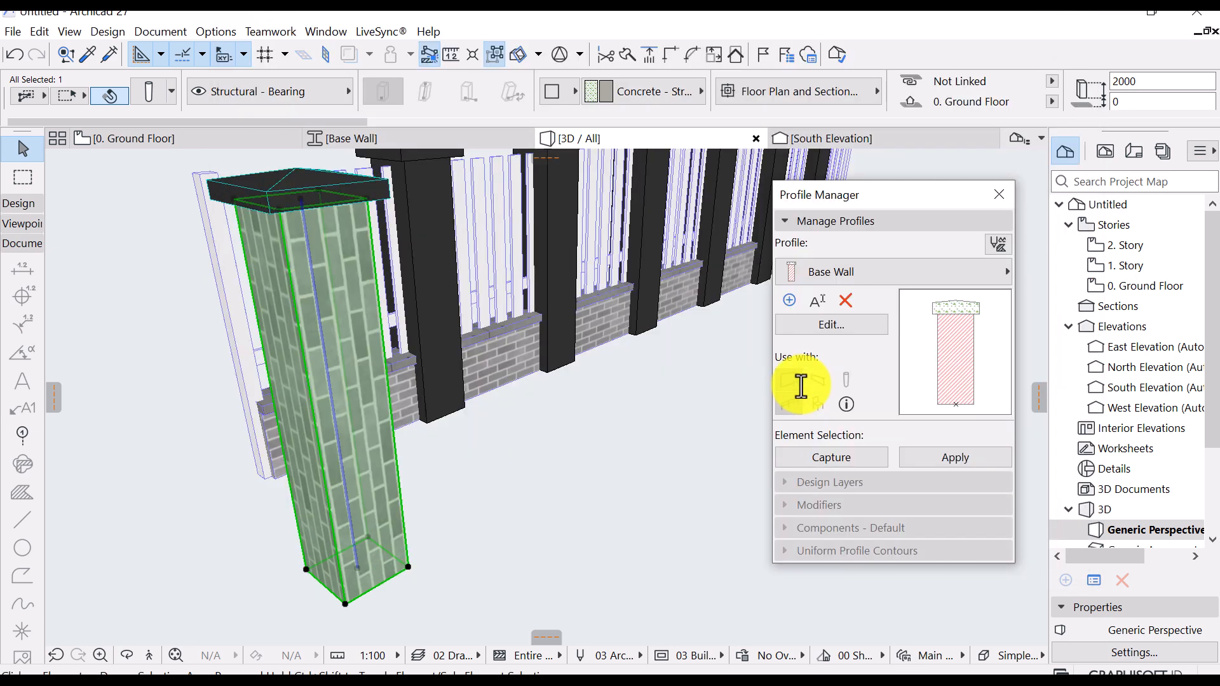
Override the selected column's surfaces with Brick - Black column
{"action": "left_click", "coordinate": [151, 99]}
{"action": "left_click", "coordinate": [611, 502]}
{"action": "left_click", "coordinate": [750, 473]}
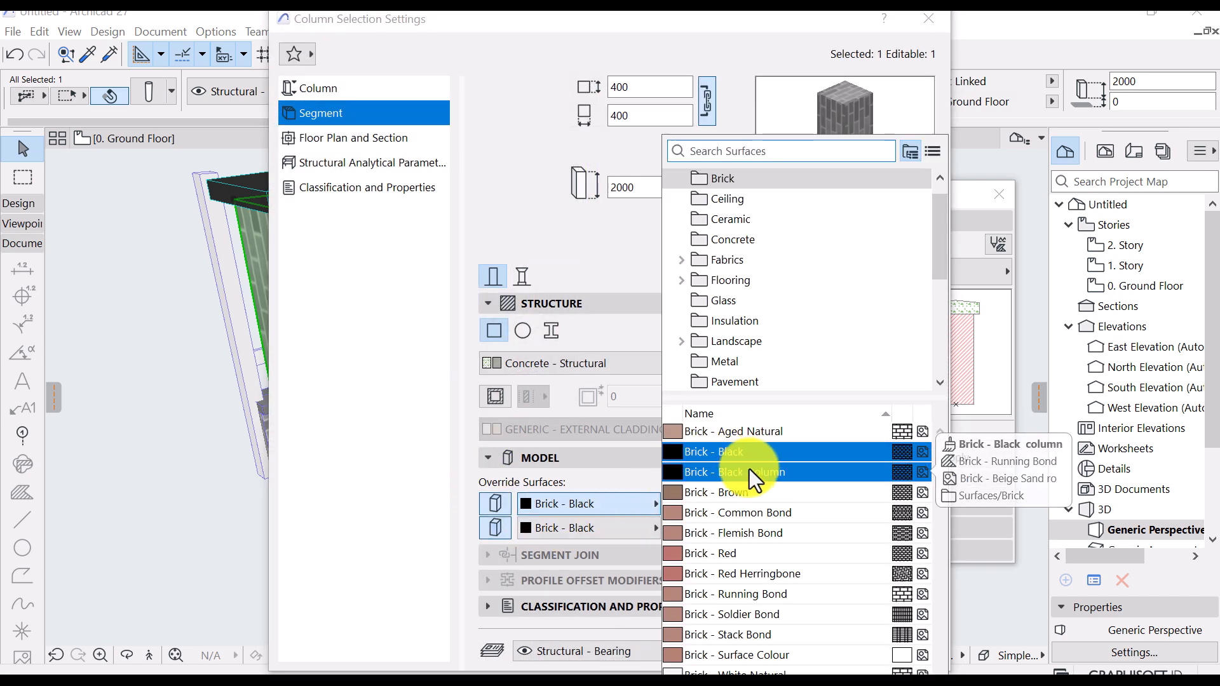
{"action": "left_click", "coordinate": [884, 649]}
{"action": "scroll", "coordinate": [562, 465], "scroll_direction": "down", "scroll_amount": 4}
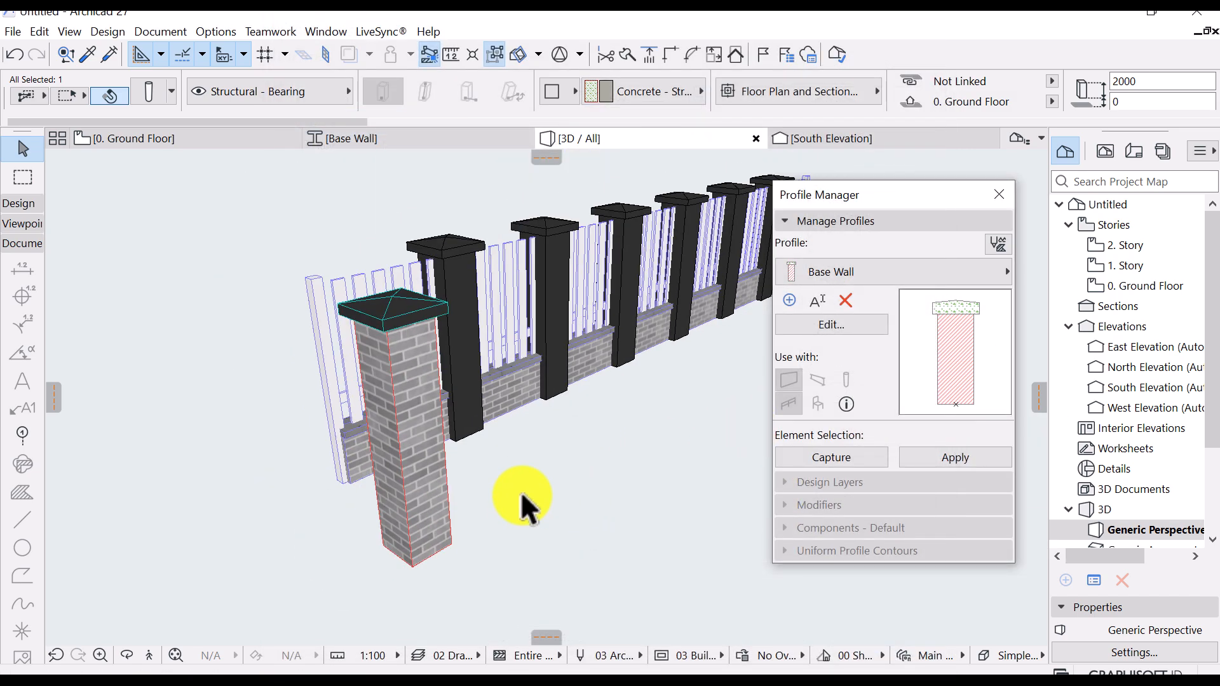
{"action": "middle_click_drag", "start_coordinate": [502, 486], "coordinate": [484, 440]}
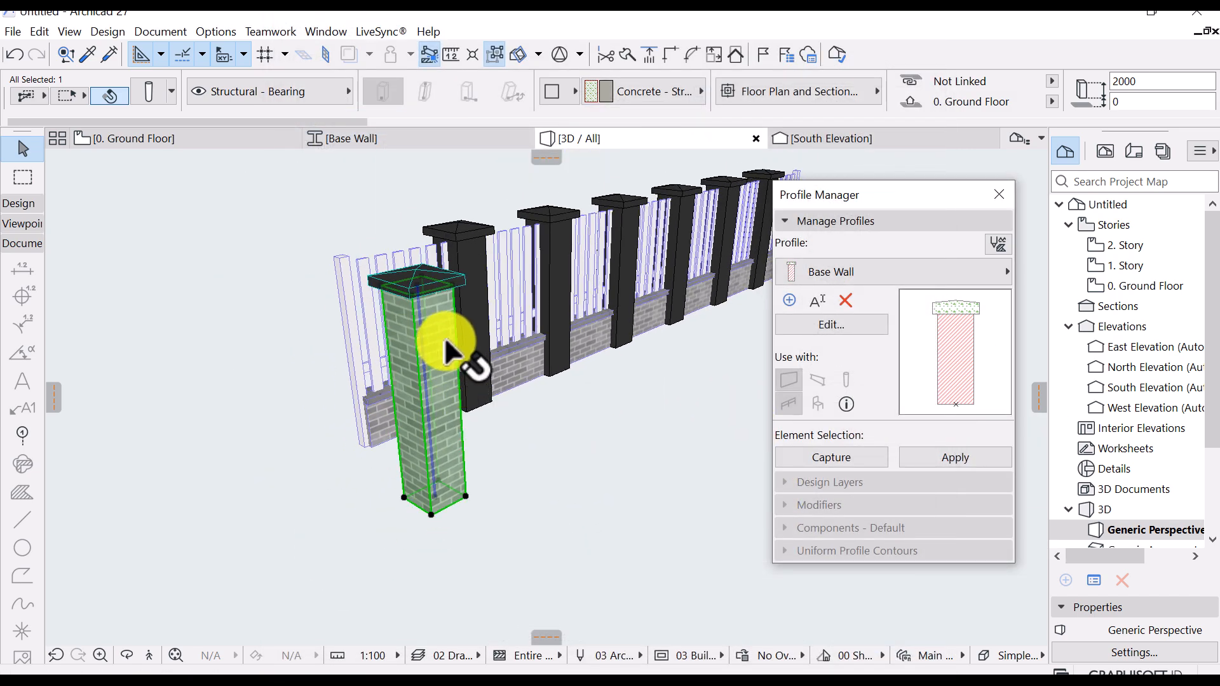
Save the brick column together with its grouped cap as a railing post, replacing Column A.gsm in the Embedded Library and accepting its basic settings
{"action": "left_click", "coordinate": [422, 265], "text": "shift"}
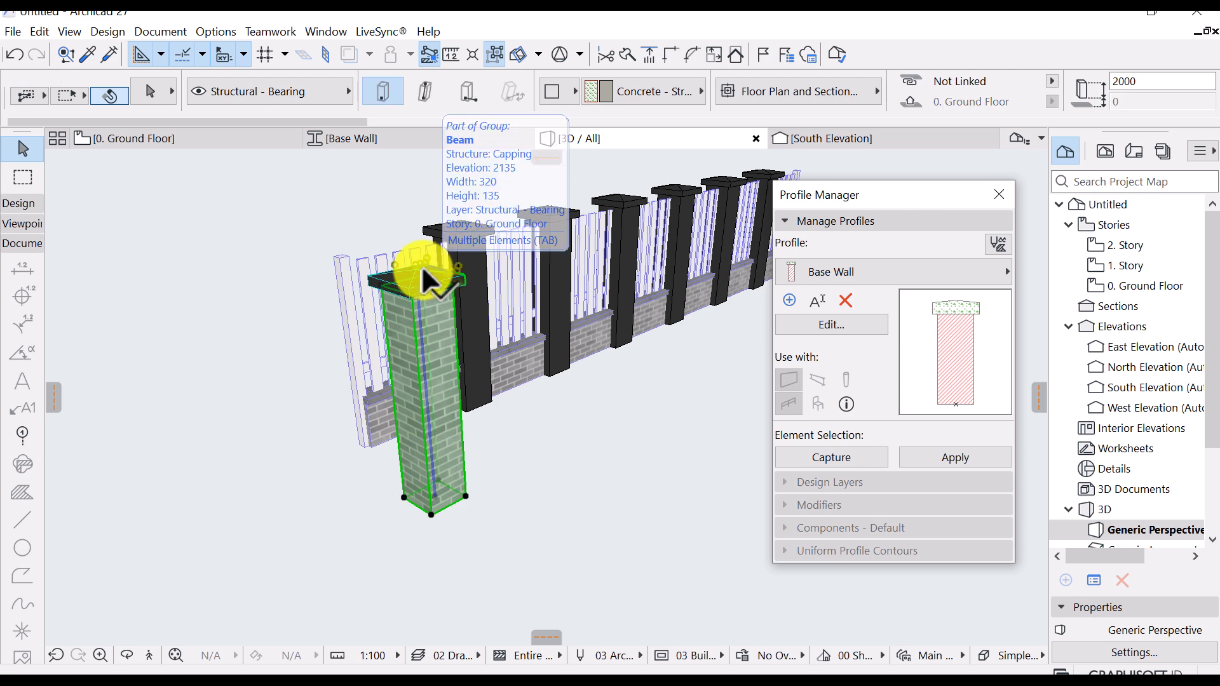
{"action": "left_click", "coordinate": [498, 48]}
{"action": "left_click", "coordinate": [22, 32]}
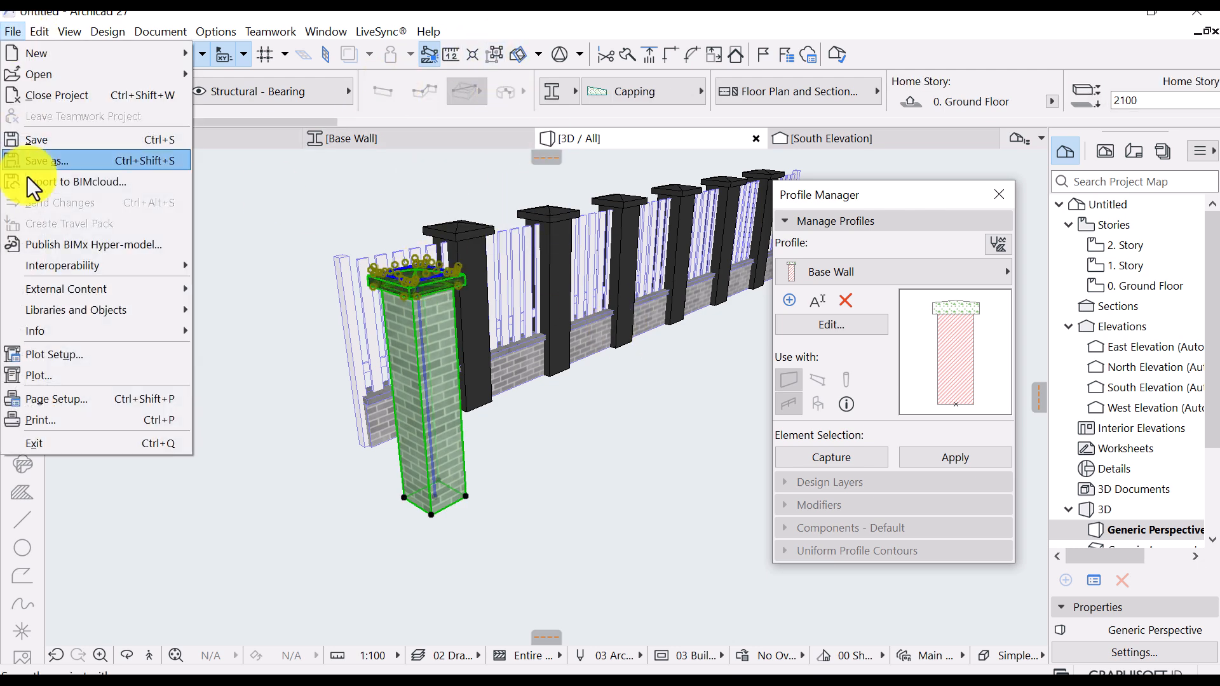
{"action": "mouse_move", "coordinate": [106, 310]}
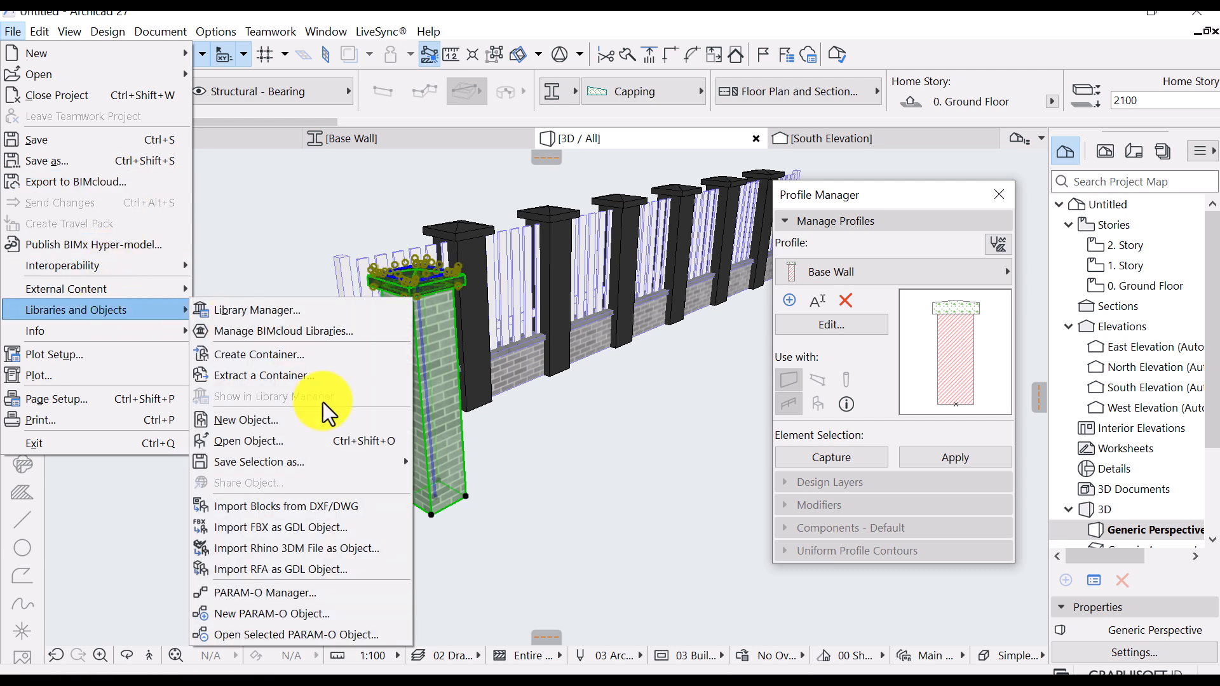
{"action": "mouse_move", "coordinate": [338, 458]}
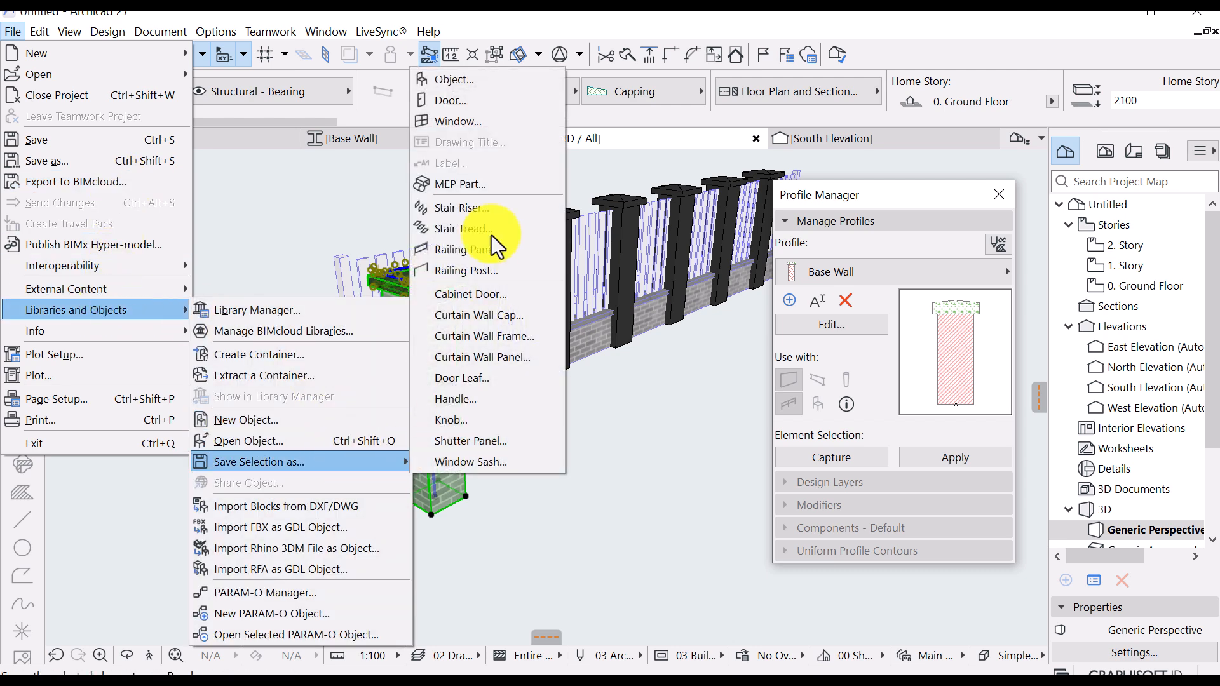
{"action": "left_click", "coordinate": [472, 271]}
{"action": "left_click", "coordinate": [749, 311]}
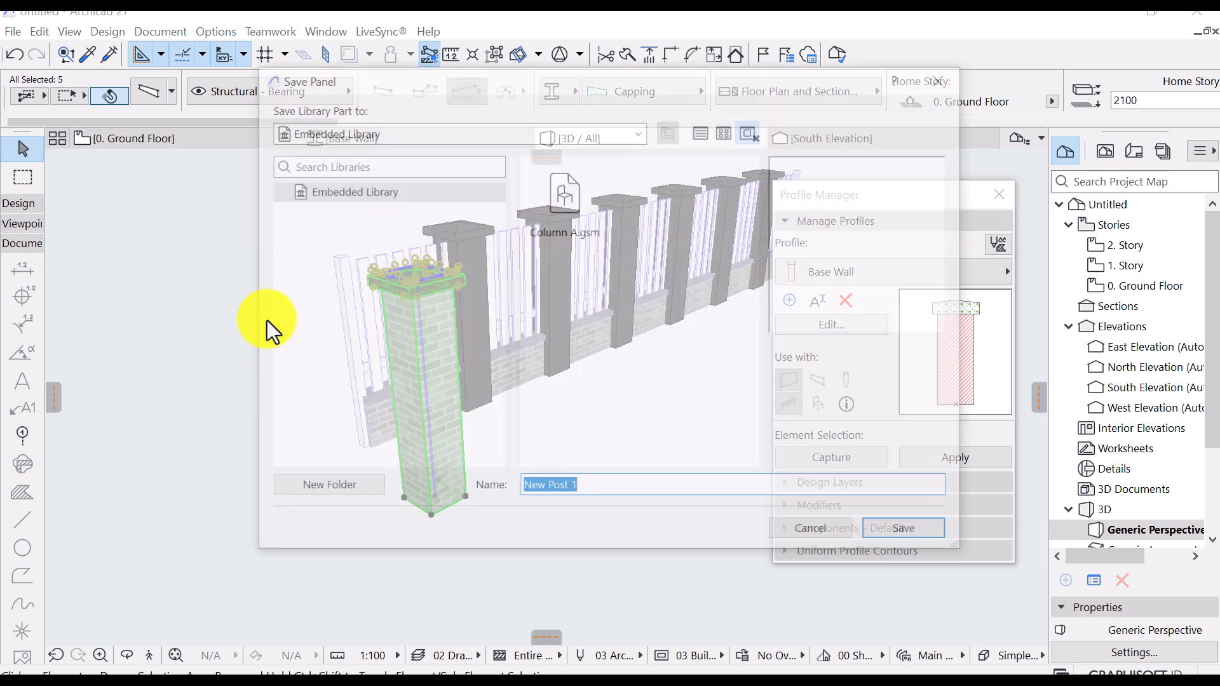
{"action": "left_click", "coordinate": [548, 201]}
{"action": "left_click", "coordinate": [909, 533]}
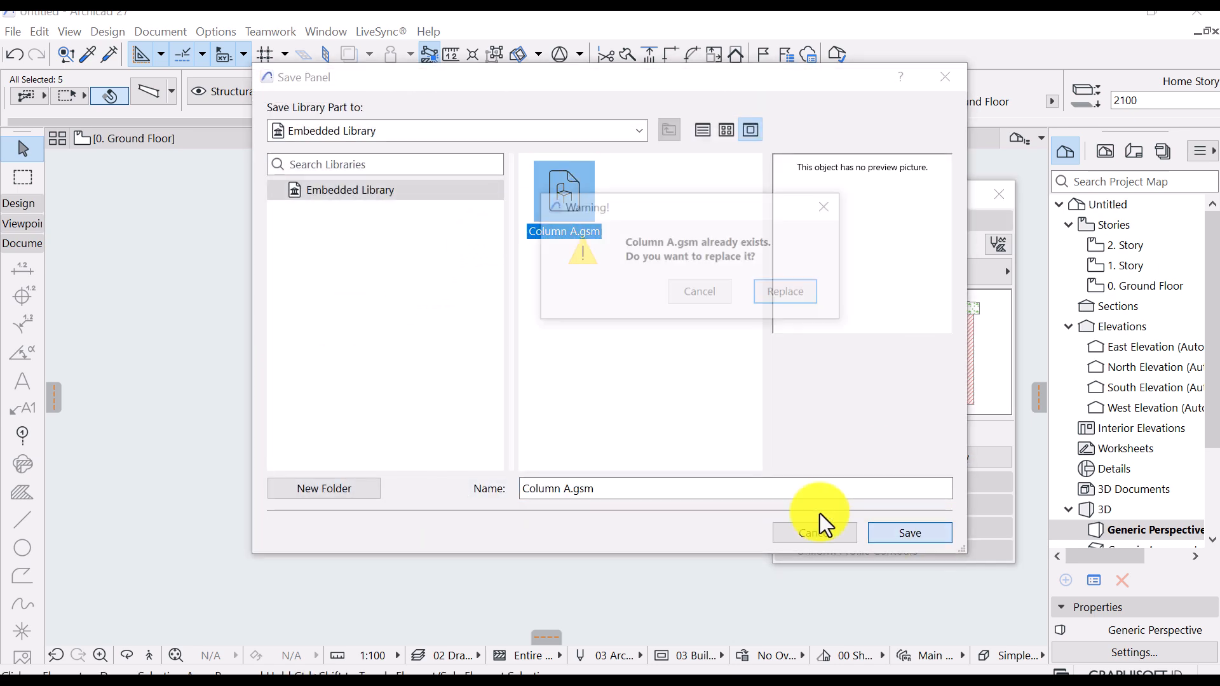
{"action": "left_click", "coordinate": [803, 297]}
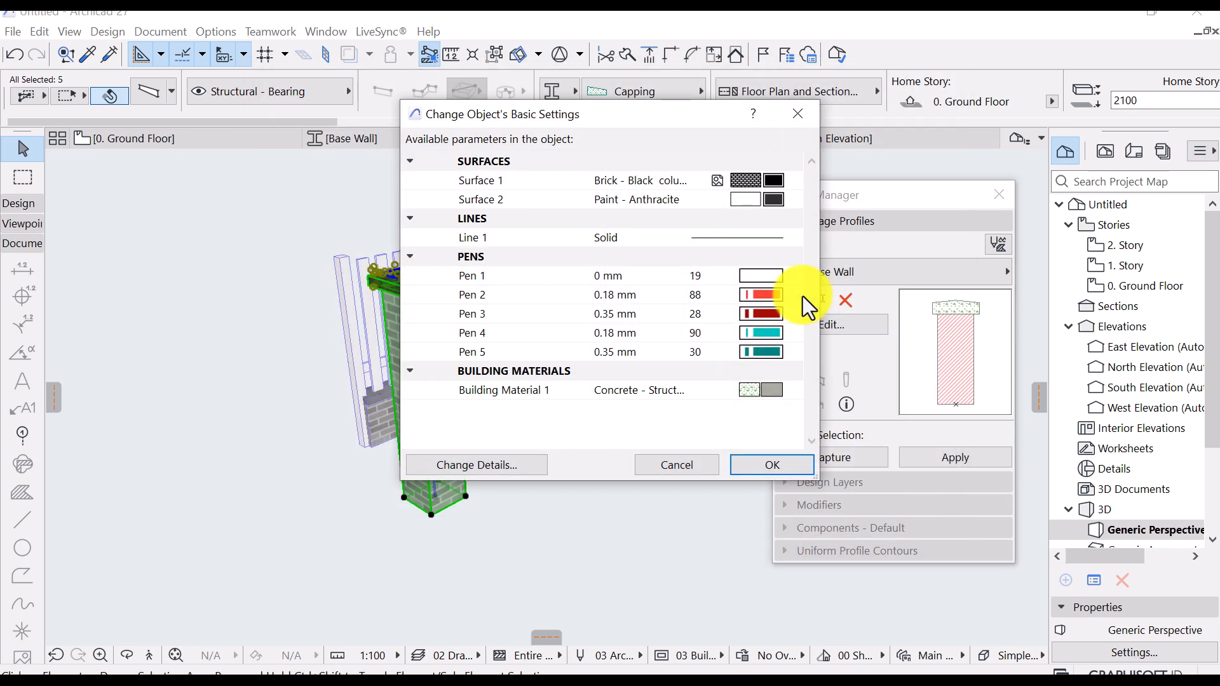
{"action": "left_click", "coordinate": [767, 464]}
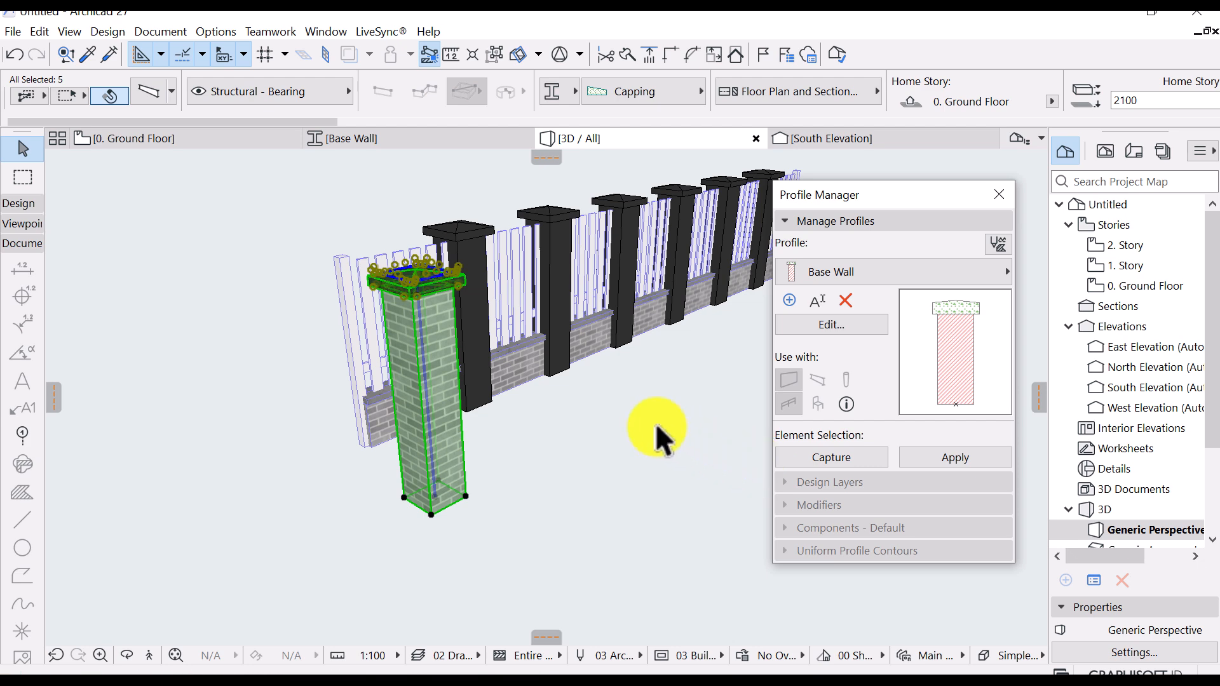
Select the fence railing and open the Inner Post settings in its selection settings
{"action": "scroll", "coordinate": [657, 416], "scroll_direction": "down", "scroll_amount": 1}
{"action": "middle_click_drag", "start_coordinate": [428, 417], "coordinate": [258, 440]}
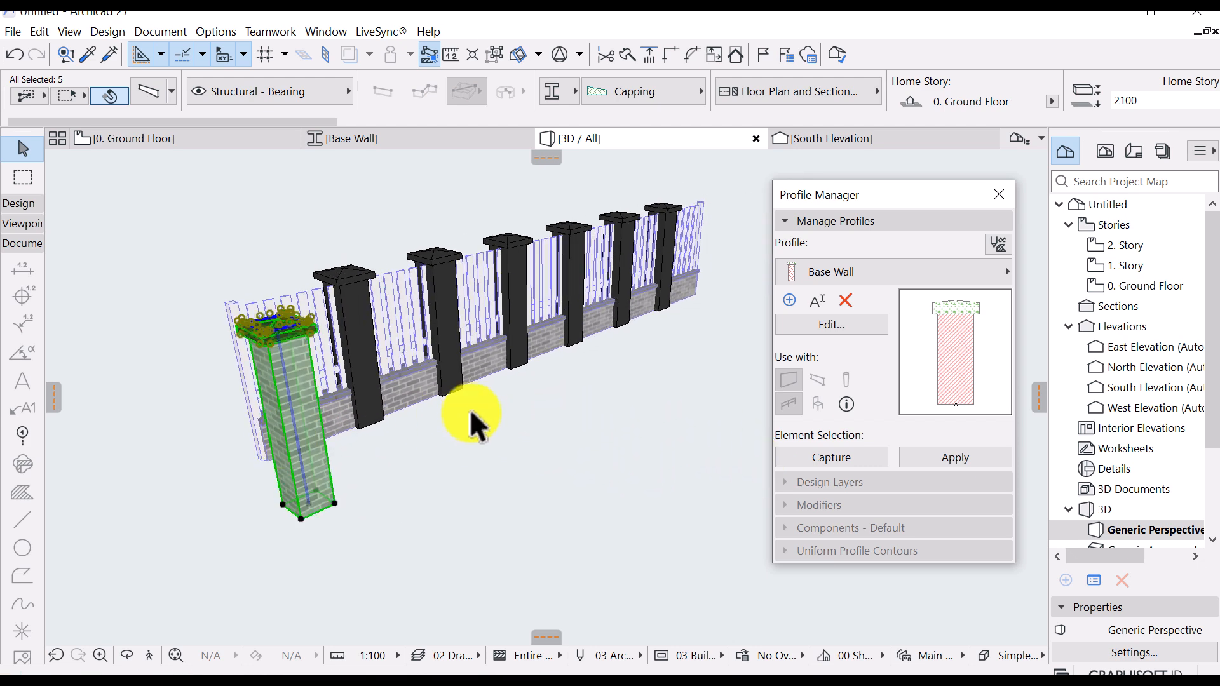
{"action": "left_click", "coordinate": [468, 409]}
{"action": "scroll", "coordinate": [394, 323], "scroll_direction": "up", "scroll_amount": 2}
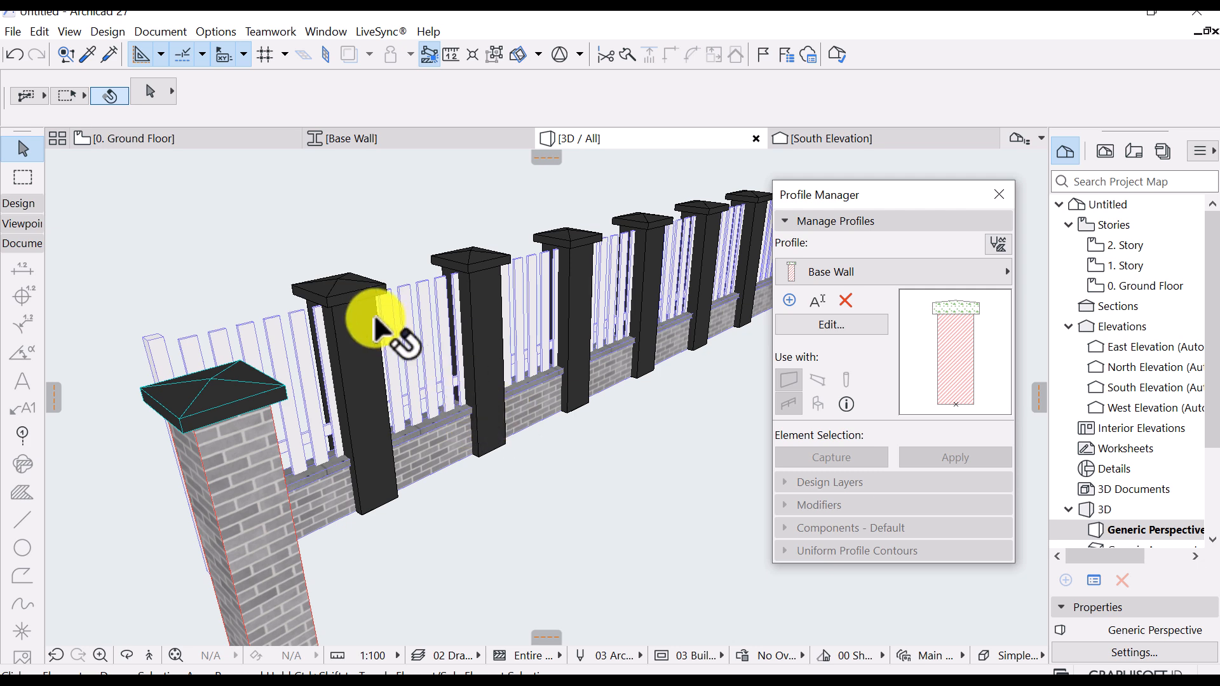
{"action": "left_click", "coordinate": [372, 314]}
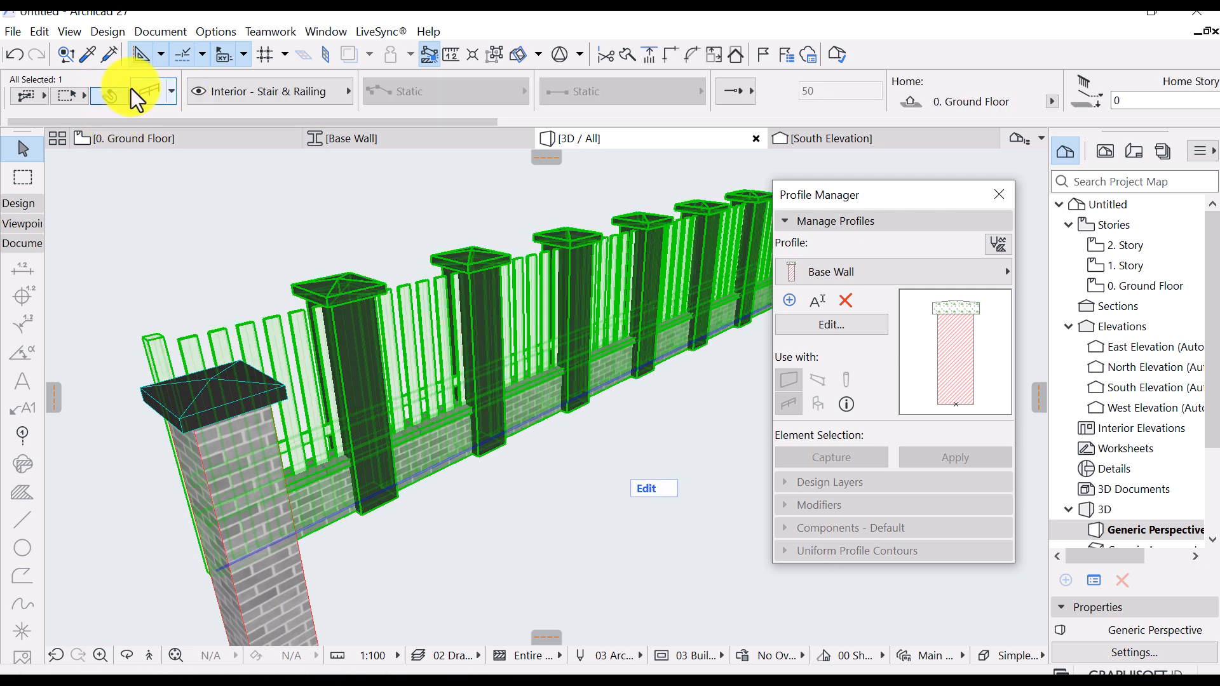
{"action": "left_click", "coordinate": [131, 89]}
{"action": "left_click", "coordinate": [670, 298]}
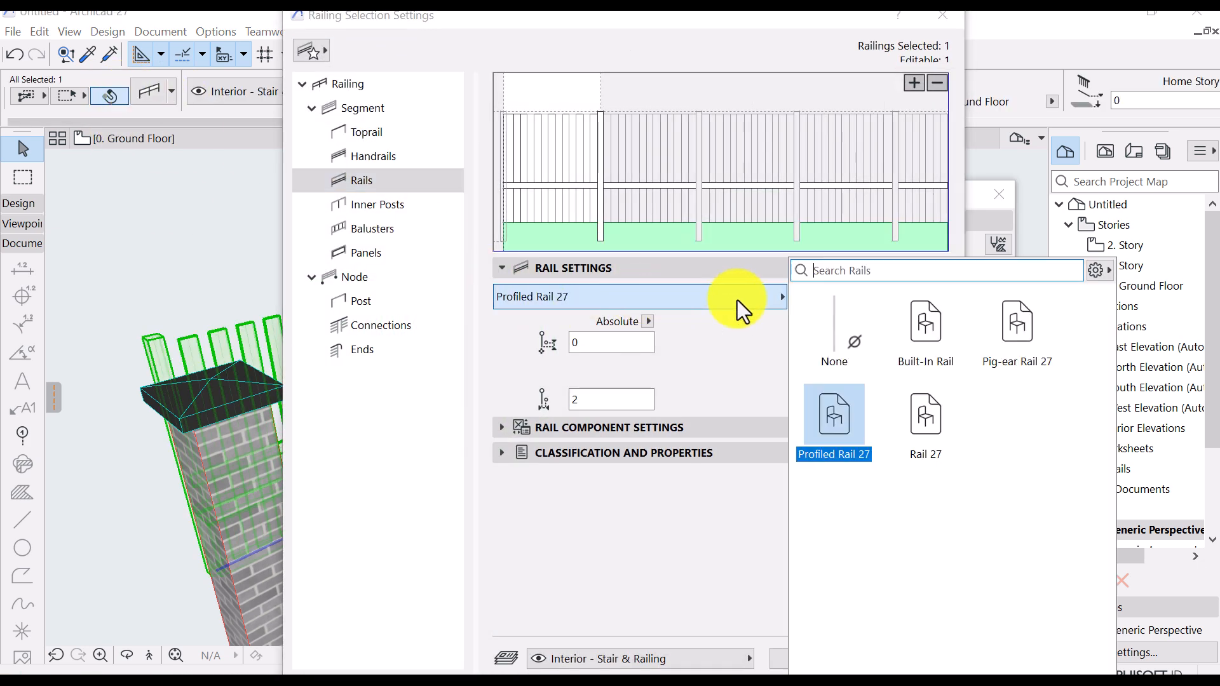
{"action": "left_click", "coordinate": [599, 194]}
{"action": "left_click", "coordinate": [600, 193]}
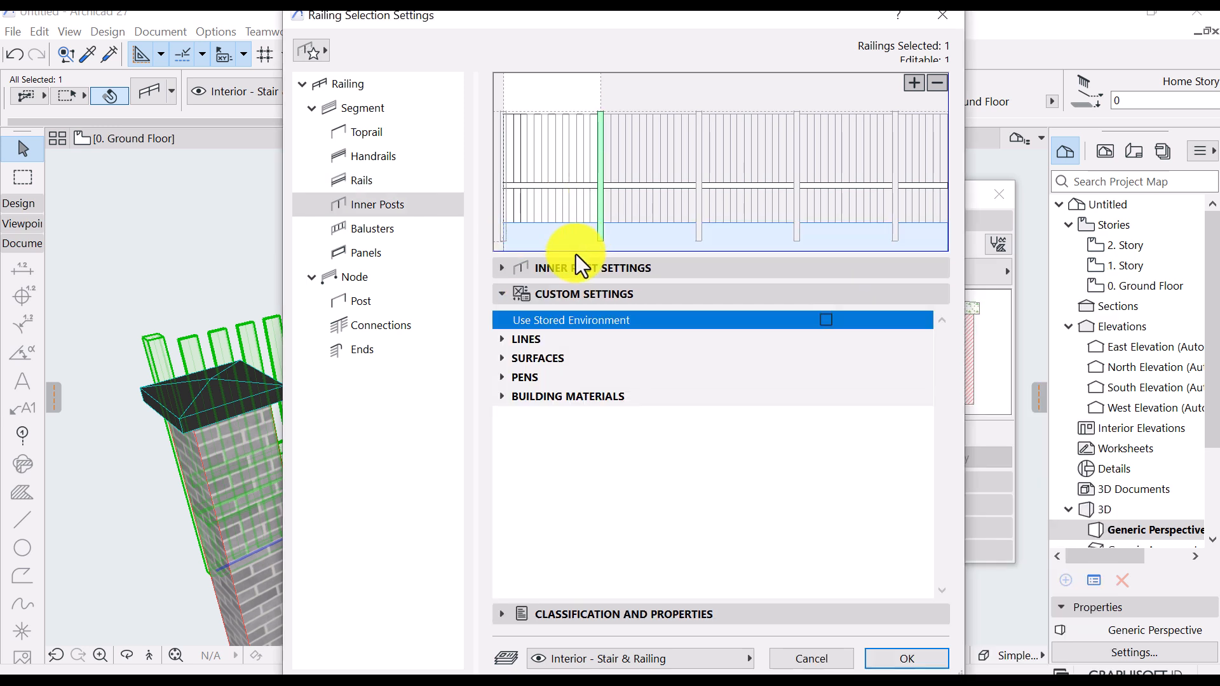
{"action": "left_click", "coordinate": [559, 268]}
Switch the railing's inner posts to Newel Post 27 and back to Column A to reload the updated post, and apply the settings
{"action": "left_click", "coordinate": [704, 310]}
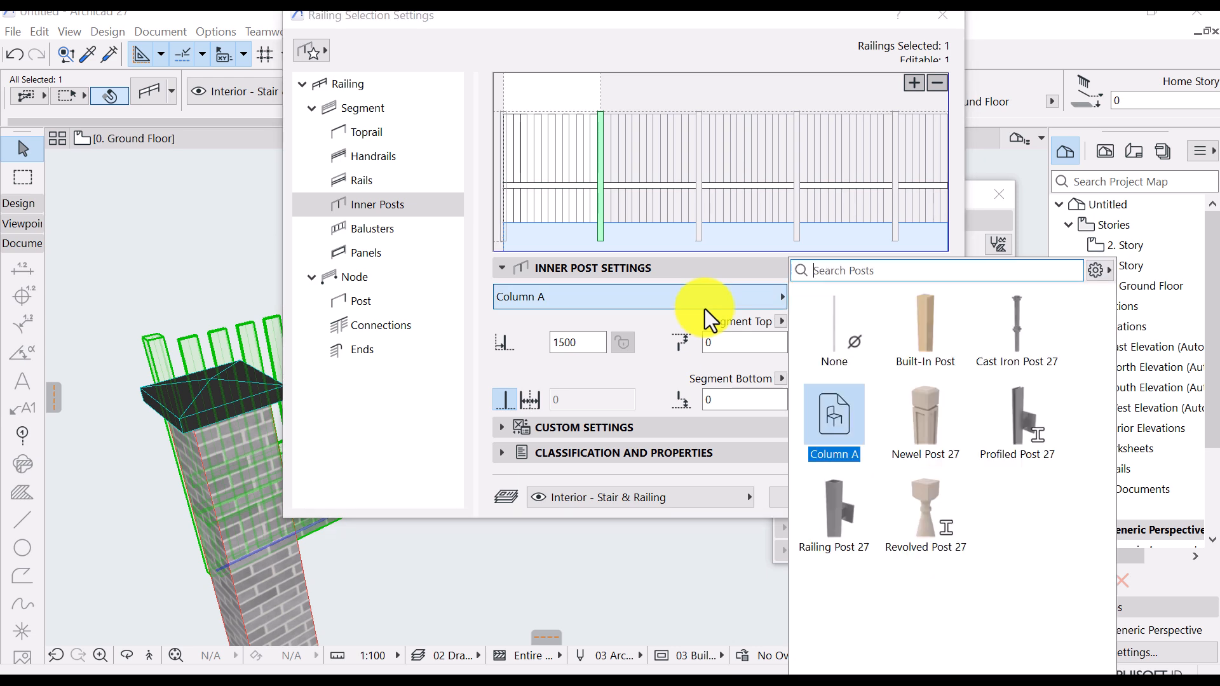
{"action": "left_click", "coordinate": [922, 442]}
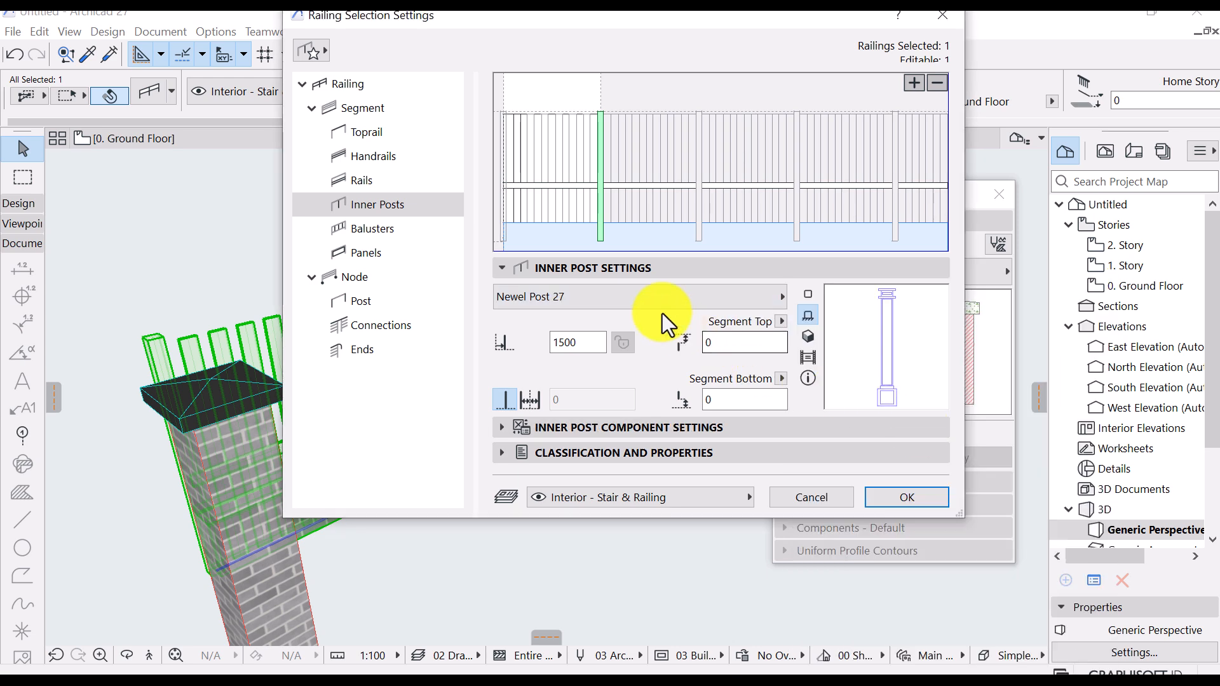
{"action": "left_click", "coordinate": [623, 295]}
{"action": "left_click", "coordinate": [837, 423]}
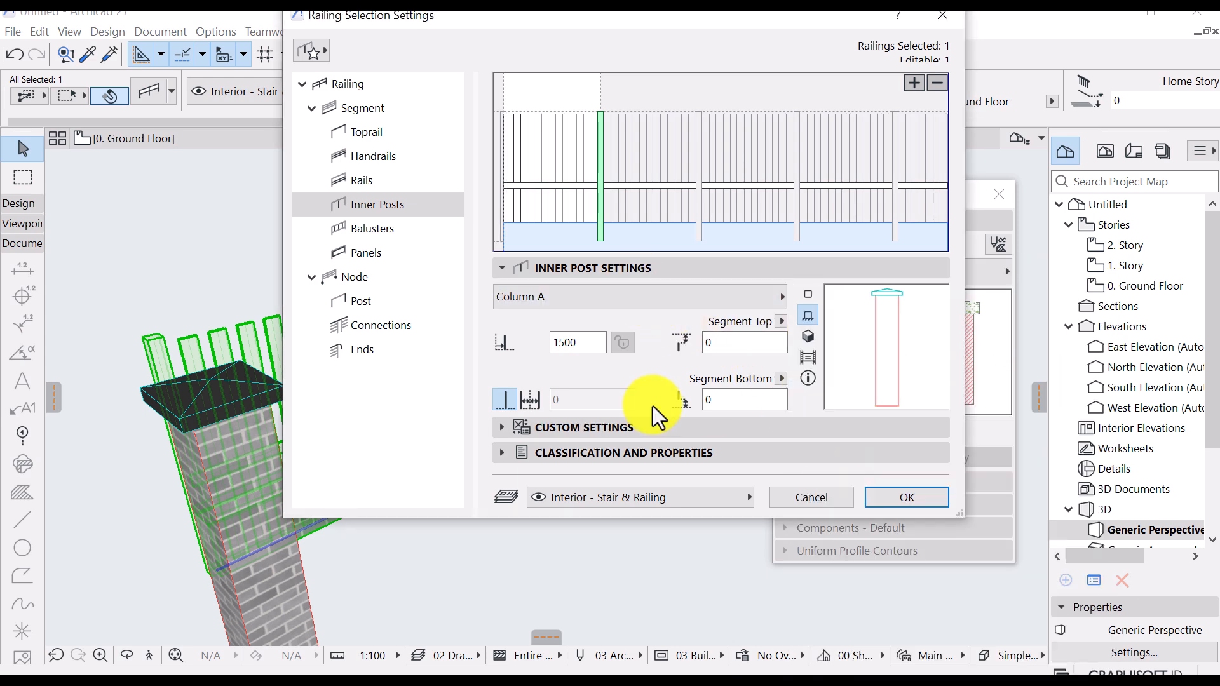
{"action": "left_click", "coordinate": [890, 502]}
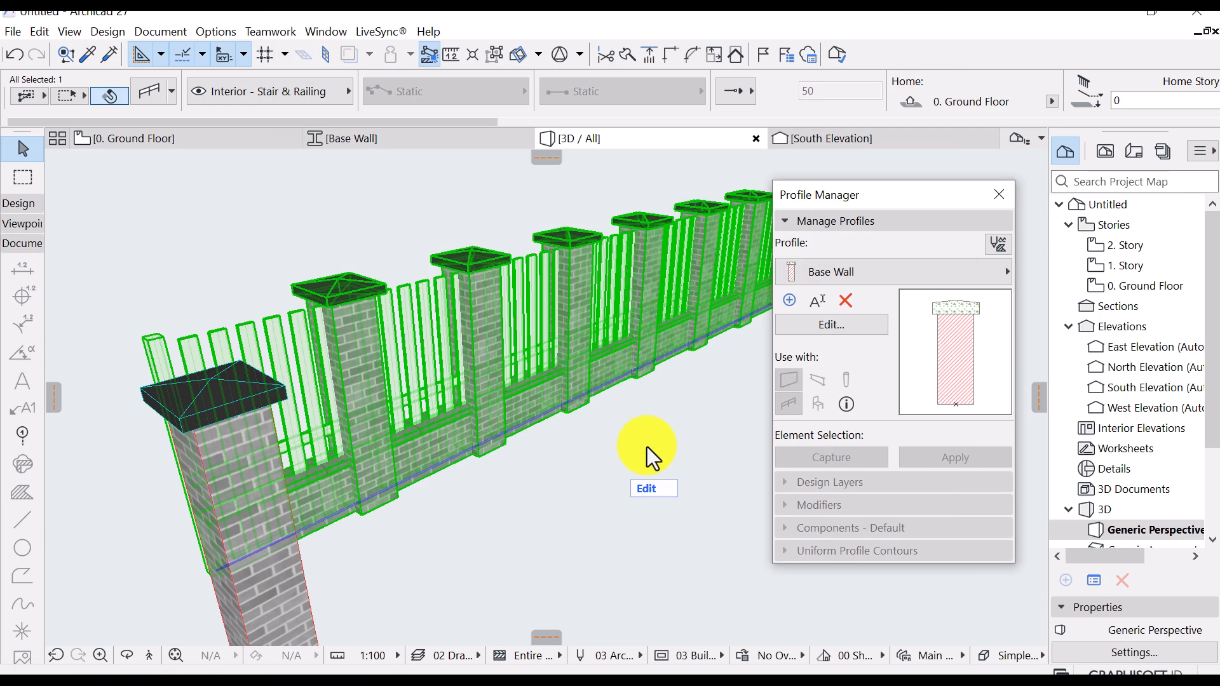
{"action": "left_click", "coordinate": [700, 421]}
{"action": "middle_click_drag", "start_coordinate": [560, 480], "coordinate": [335, 448], "text": "shift"}
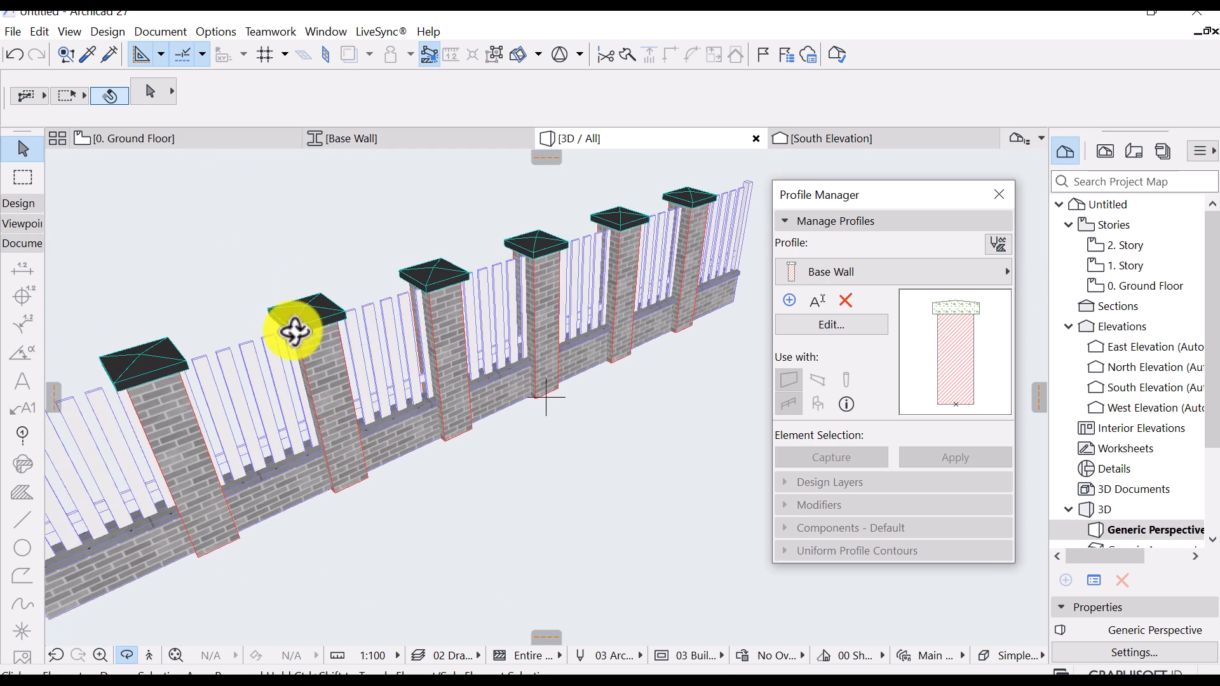
Examine the brick posts and base wall in 3D and compare the fence with the reference photo on the ground floor plan
{"action": "scroll", "coordinate": [441, 403], "scroll_direction": "up", "scroll_amount": 2}
{"action": "scroll", "coordinate": [411, 356], "scroll_direction": "up", "scroll_amount": 4}
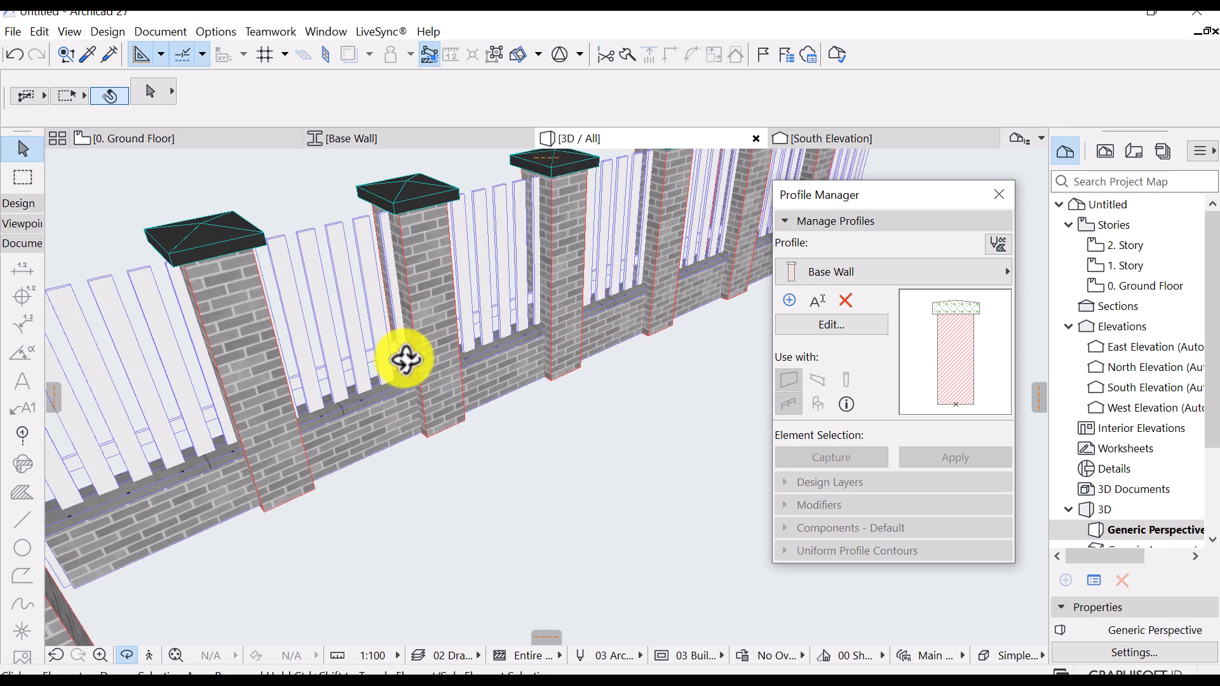
{"action": "middle_click_drag", "start_coordinate": [364, 403], "coordinate": [172, 191], "text": "shift"}
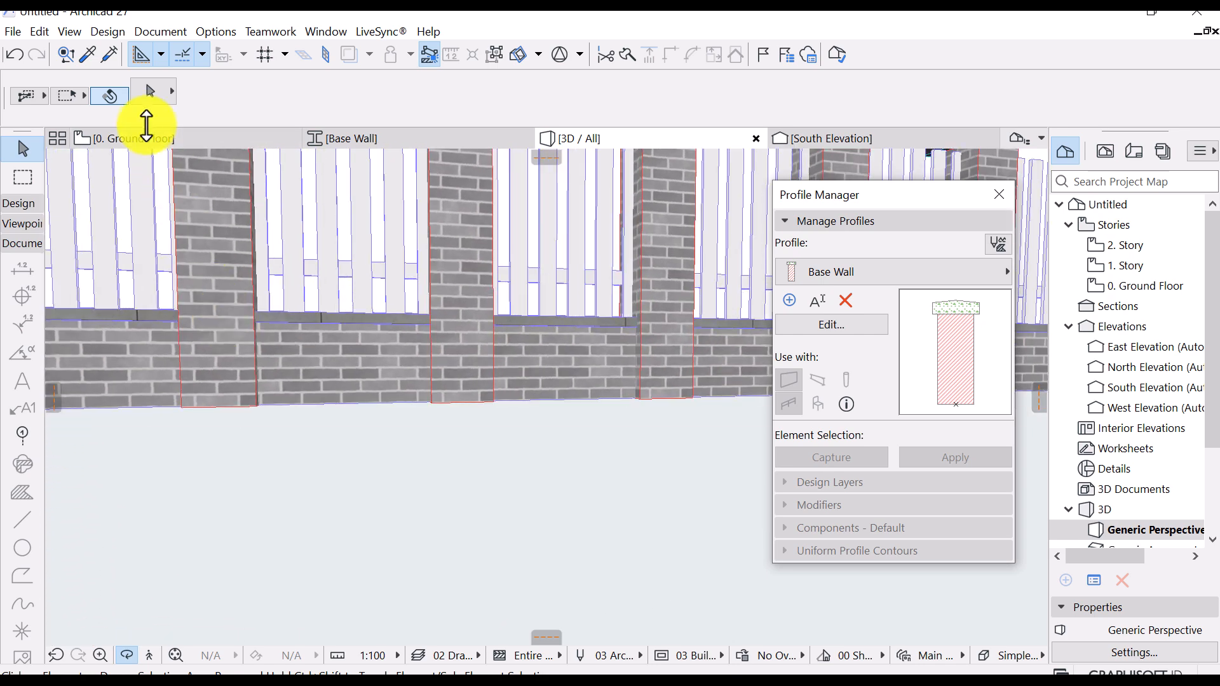
{"action": "left_click", "coordinate": [139, 142]}
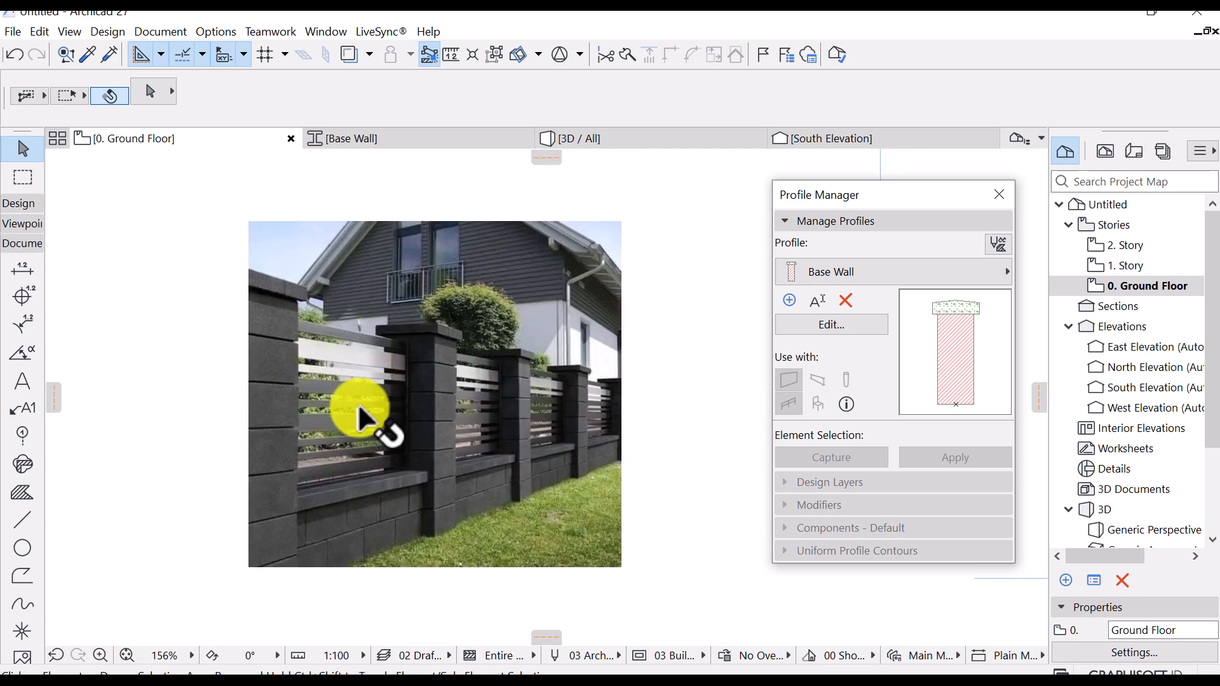
{"action": "scroll", "coordinate": [333, 374], "scroll_direction": "up", "scroll_amount": 2}
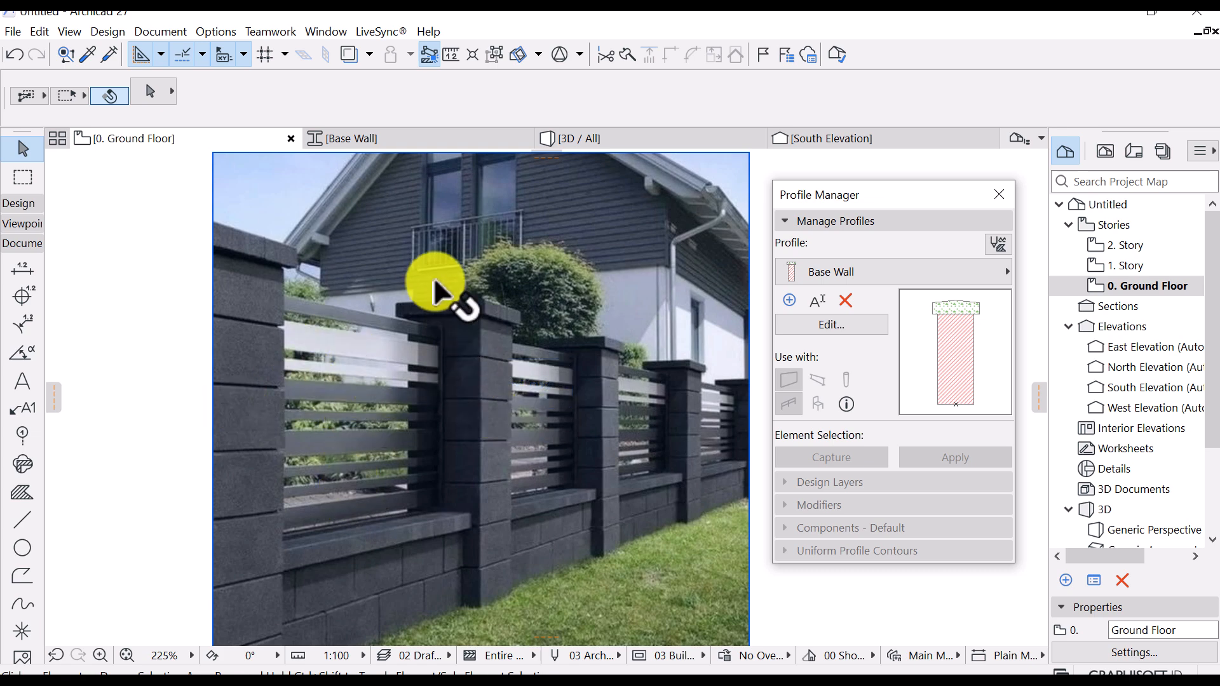
{"action": "scroll", "coordinate": [455, 291], "scroll_direction": "down", "scroll_amount": 4}
{"action": "scroll", "coordinate": [407, 372], "scroll_direction": "down", "scroll_amount": 2}
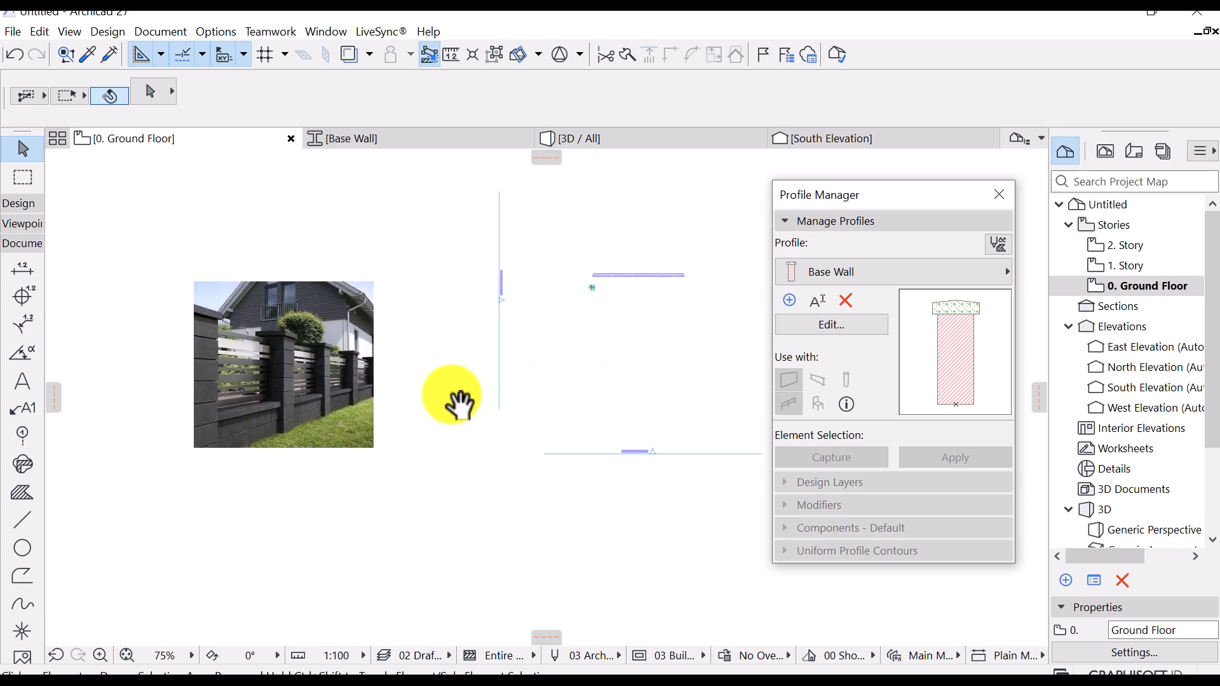
{"action": "left_click", "coordinate": [612, 140]}
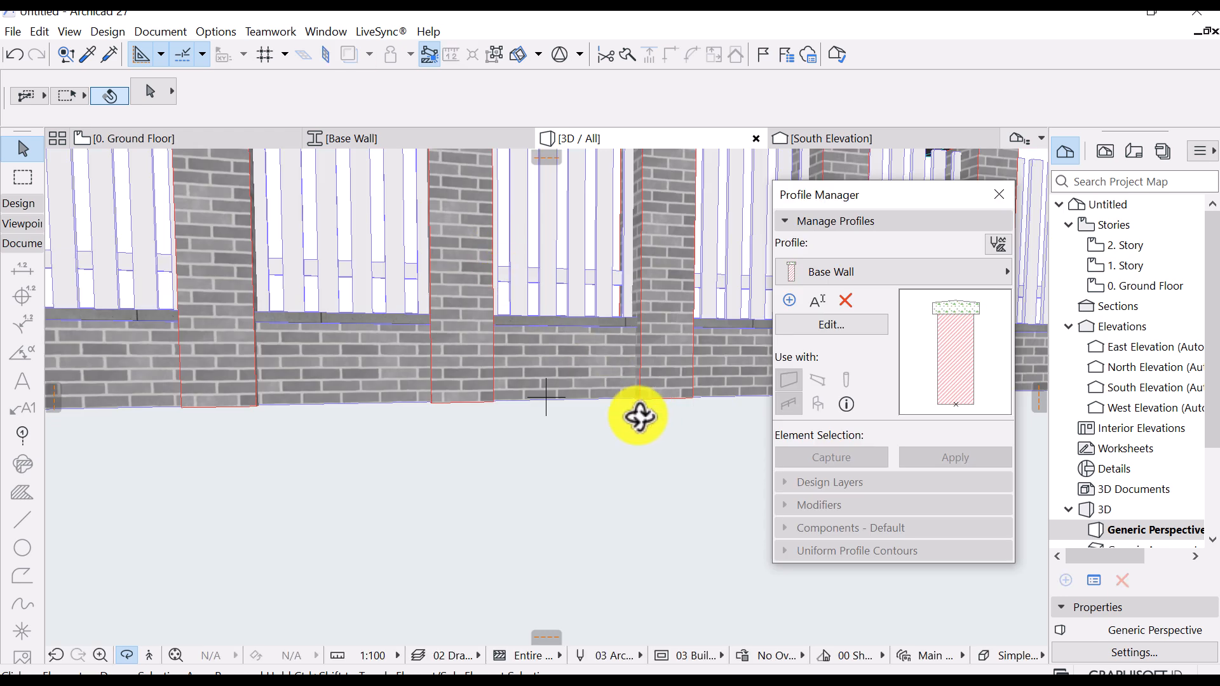
{"action": "scroll", "coordinate": [610, 407], "scroll_direction": "down", "scroll_amount": 3}
{"action": "middle_click_drag", "start_coordinate": [533, 388], "coordinate": [504, 435]}
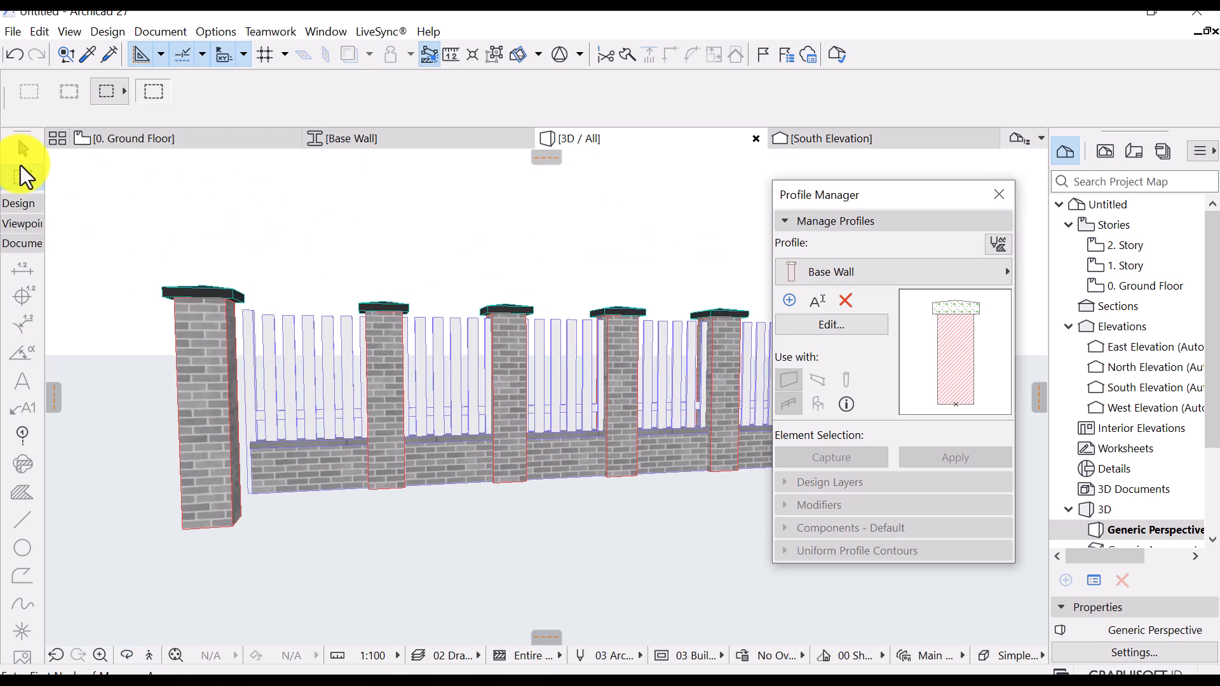
Select the fence railing, review its baluster pattern and baluster type in the selection settings, and remove the balusters
{"action": "left_click", "coordinate": [427, 384]}
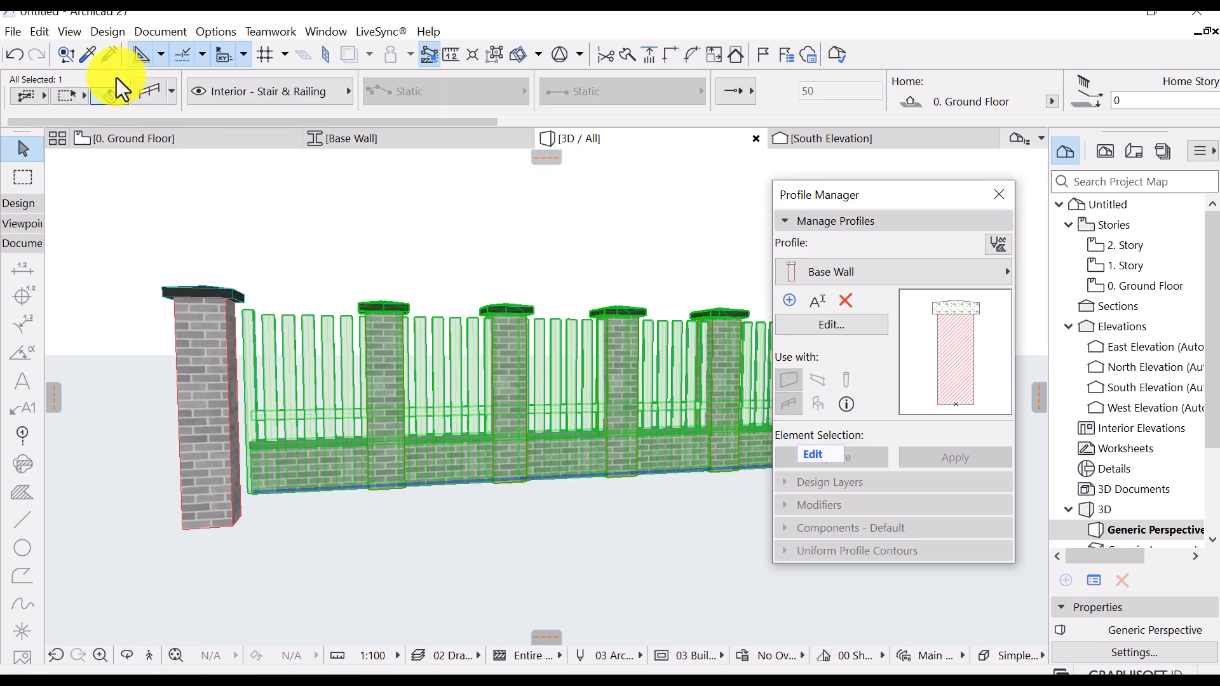
{"action": "left_click", "coordinate": [148, 93]}
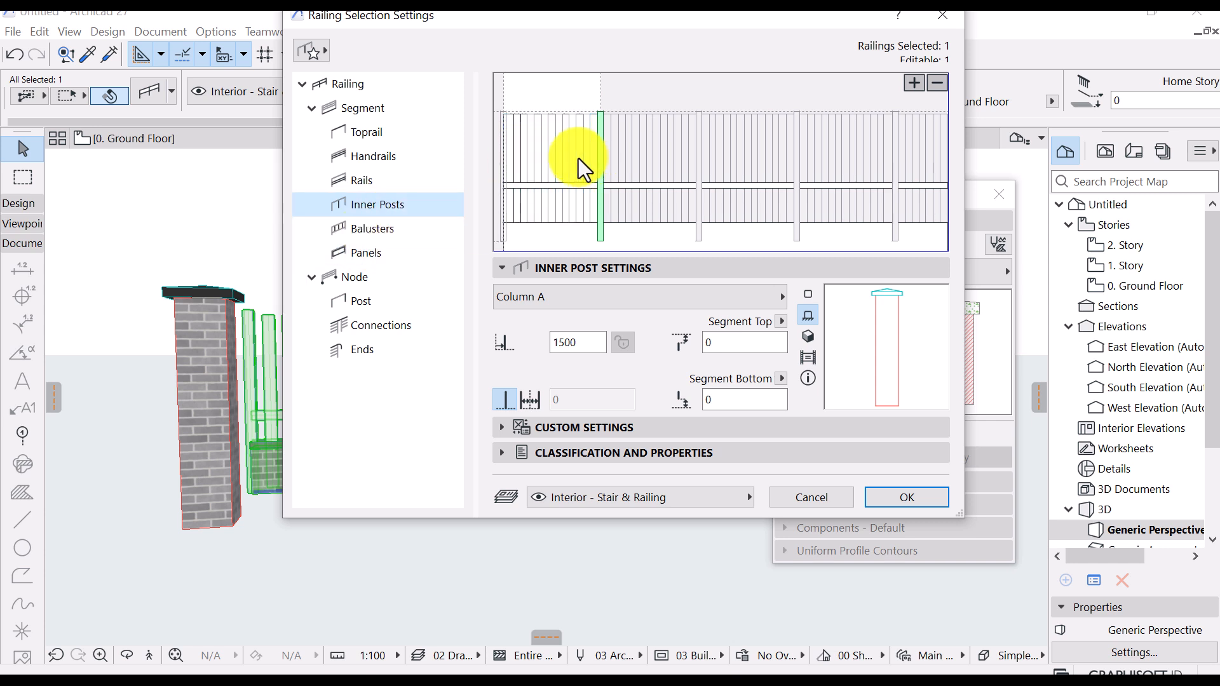
{"action": "left_click", "coordinate": [548, 159]}
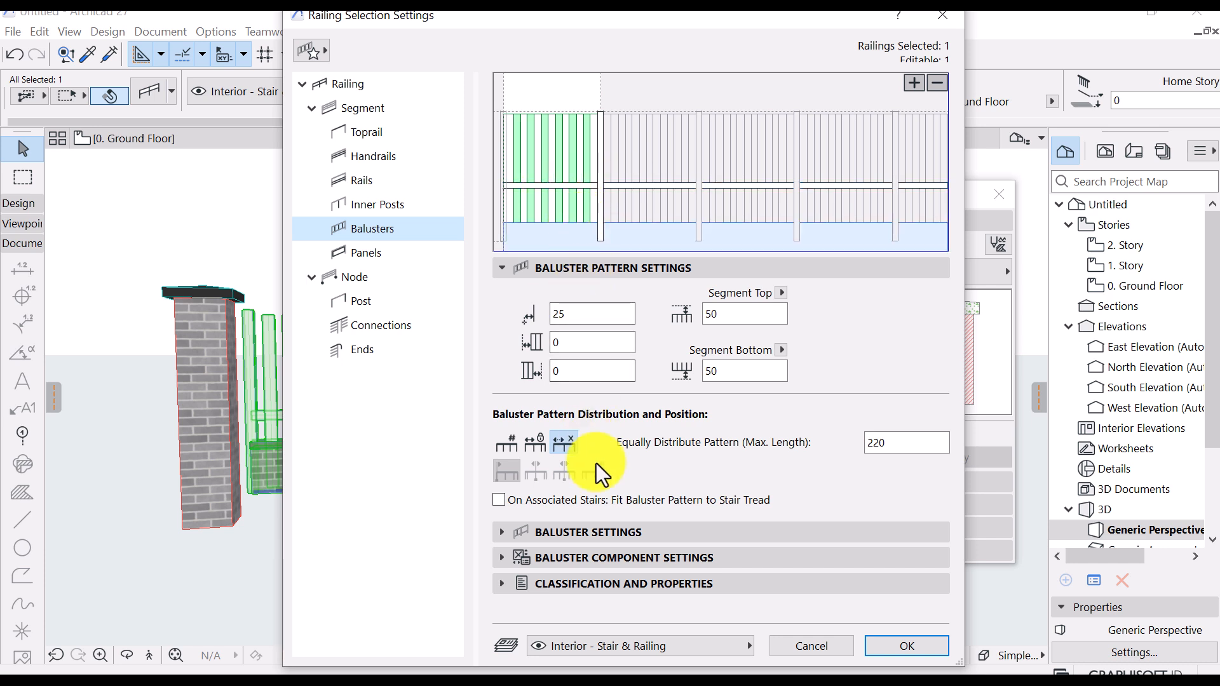
{"action": "left_click", "coordinate": [517, 530]}
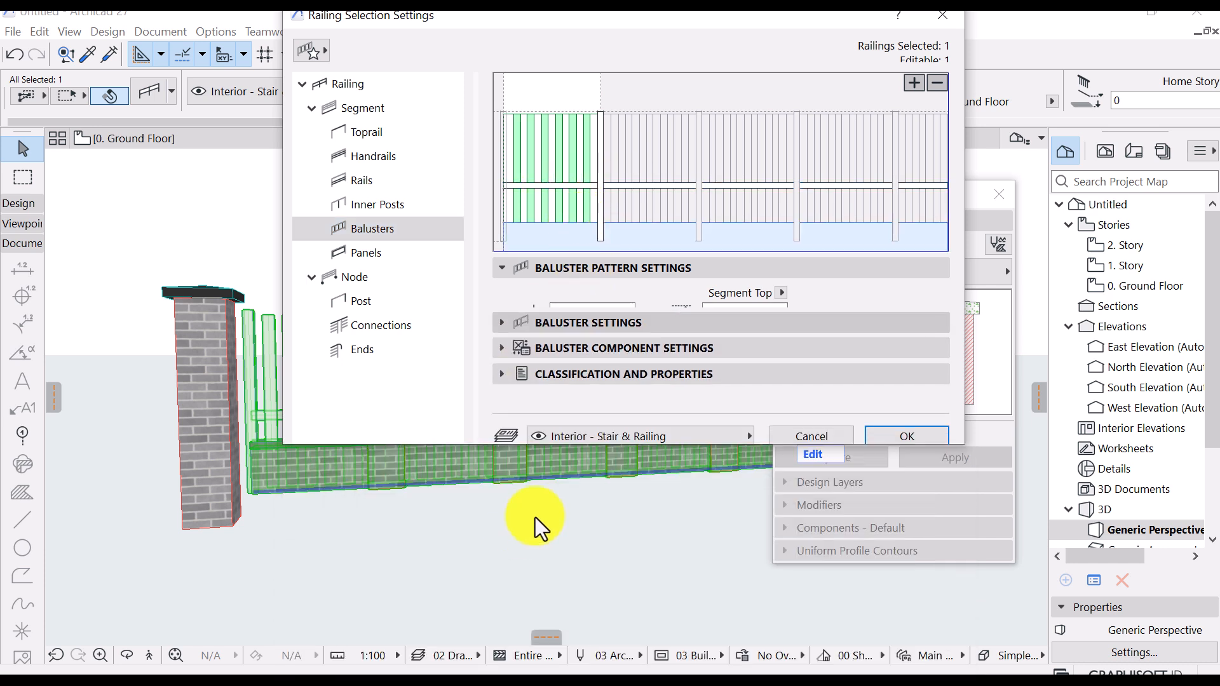
{"action": "left_click", "coordinate": [707, 321]}
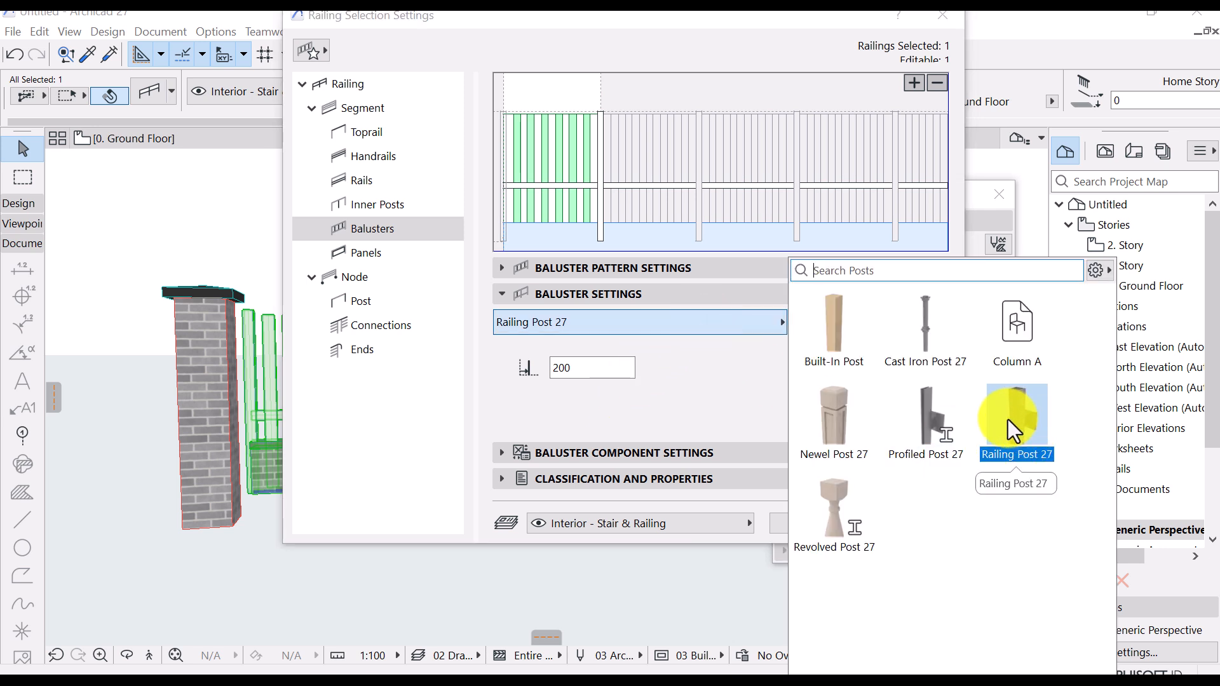
{"action": "left_click", "coordinate": [685, 401]}
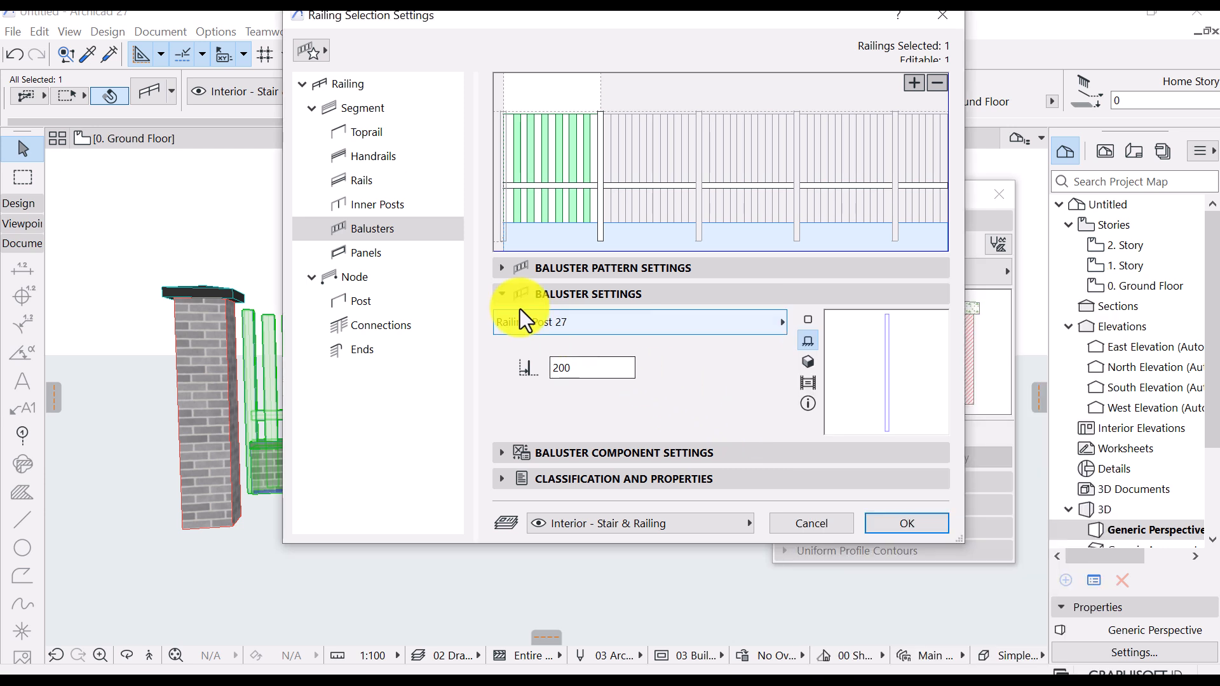
{"action": "left_click", "coordinate": [506, 272]}
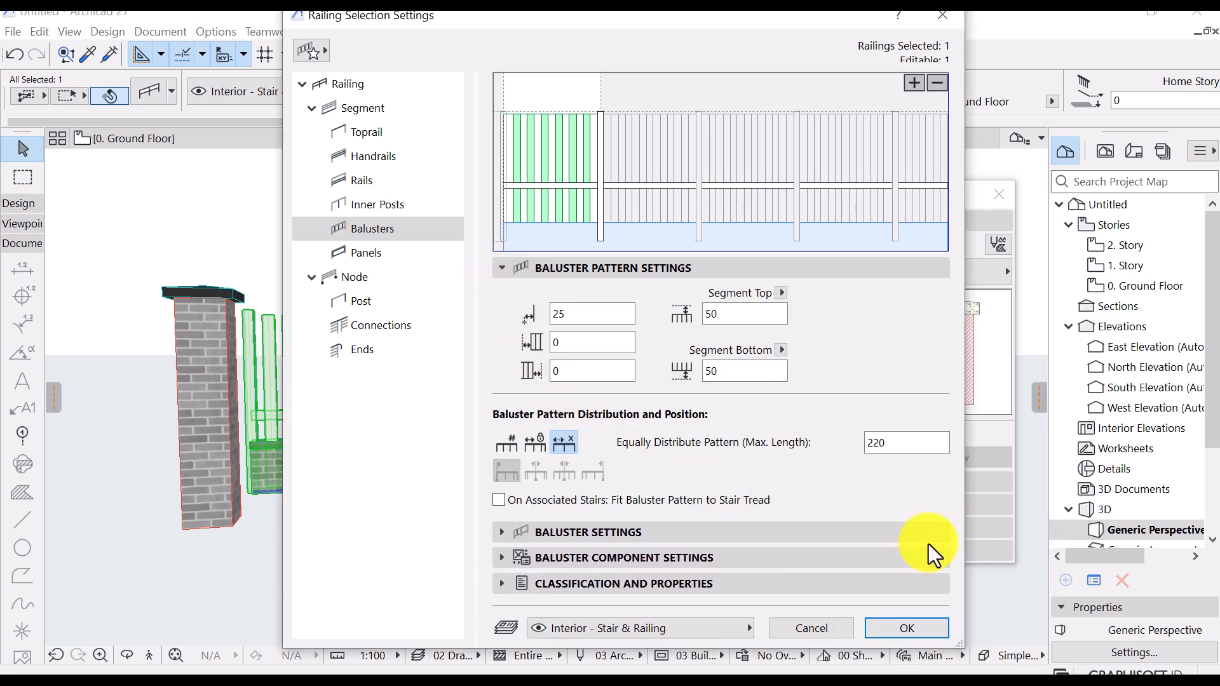
{"action": "left_click", "coordinate": [937, 84]}
{"action": "left_click", "coordinate": [562, 204]}
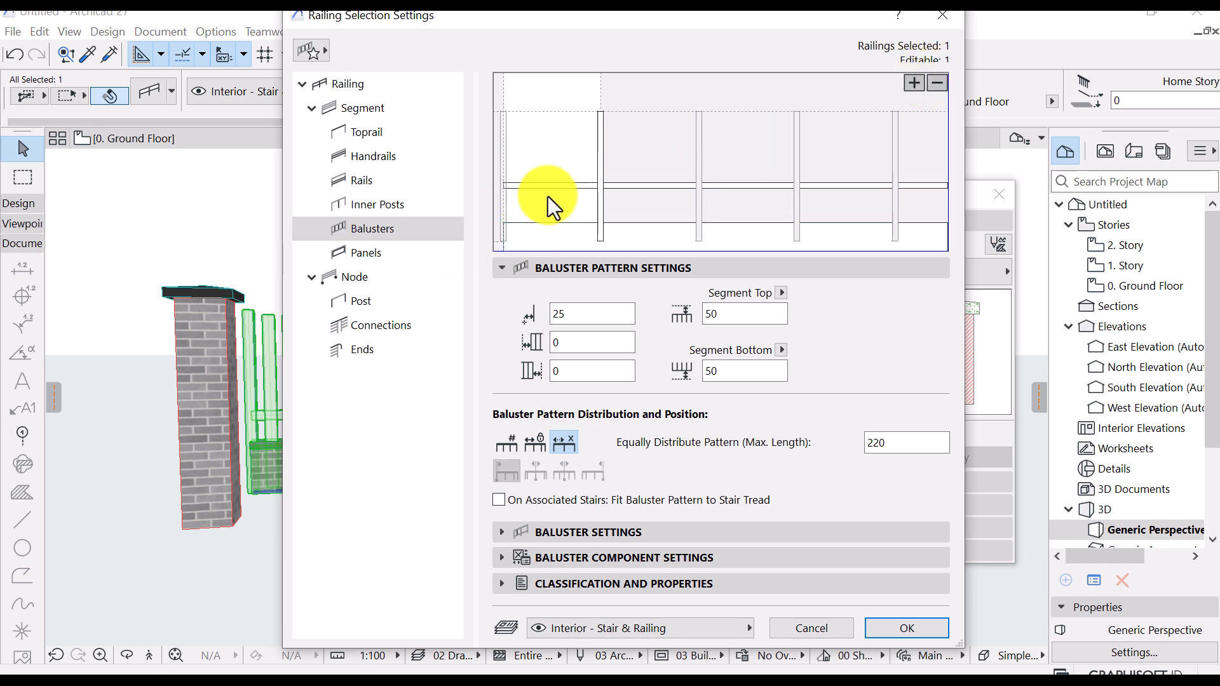
Add two horizontal handrails near the top of the railing segment, at heights of about 1781 and 1533
{"action": "left_click", "coordinate": [374, 159]}
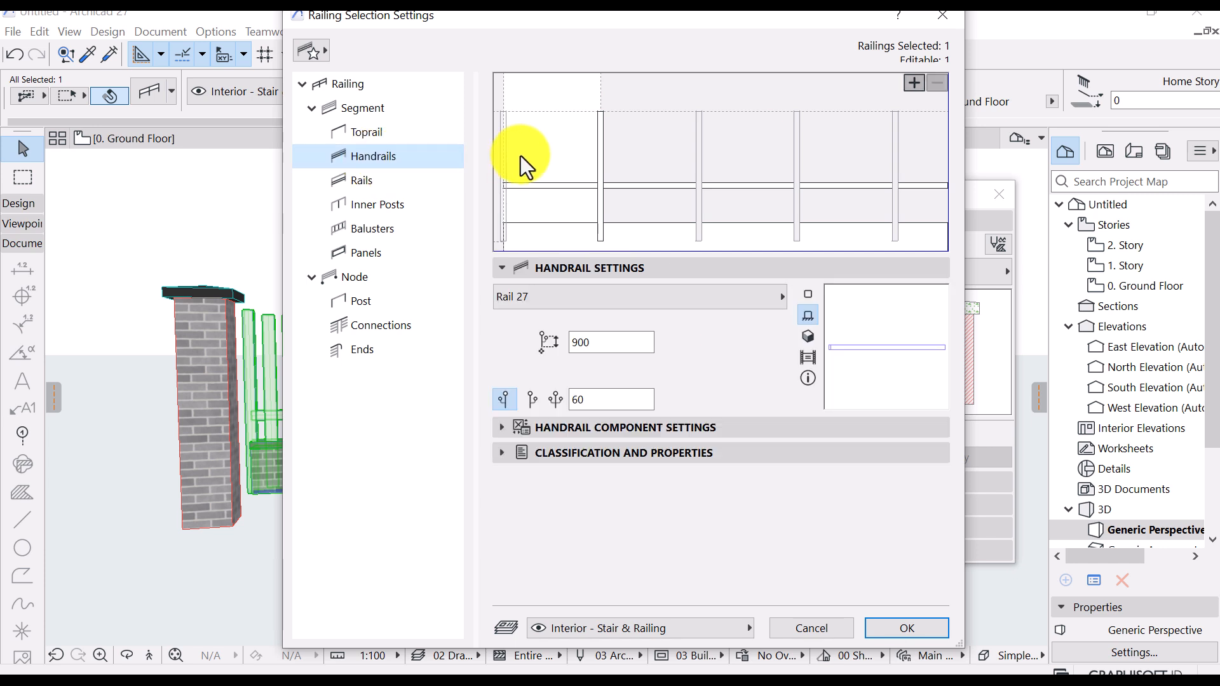
{"action": "left_click", "coordinate": [914, 83]}
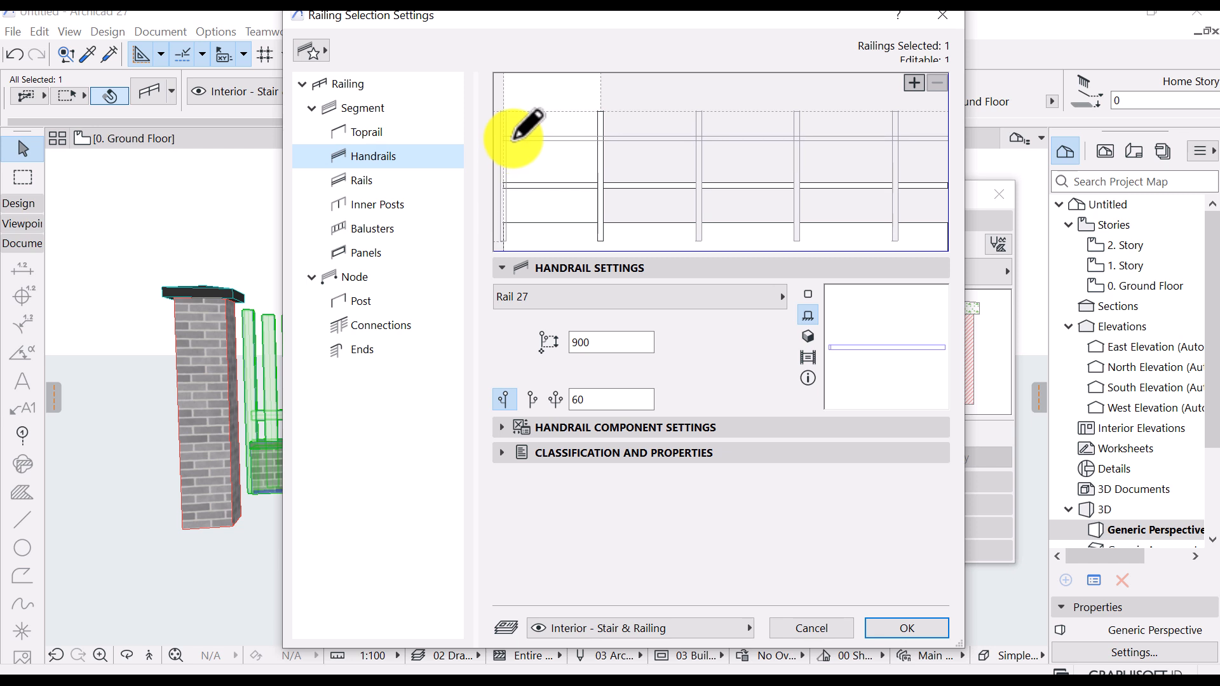
{"action": "left_click", "coordinate": [508, 126]}
{"action": "left_click", "coordinate": [904, 83]}
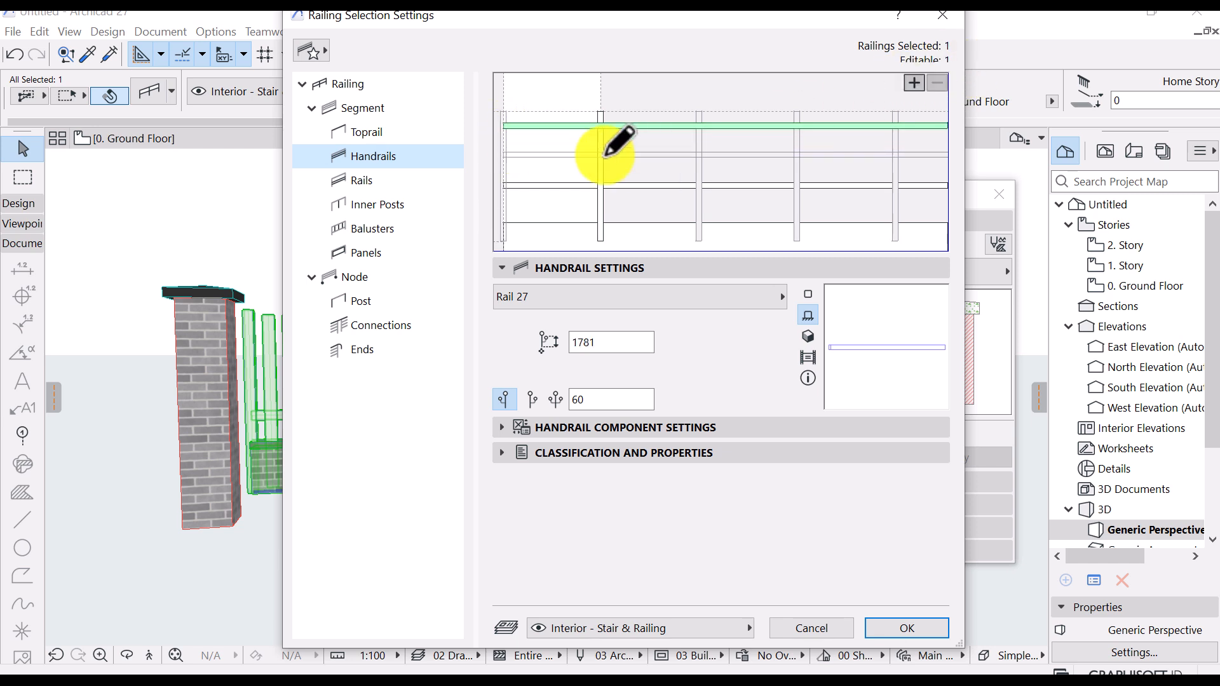
{"action": "left_click", "coordinate": [545, 142]}
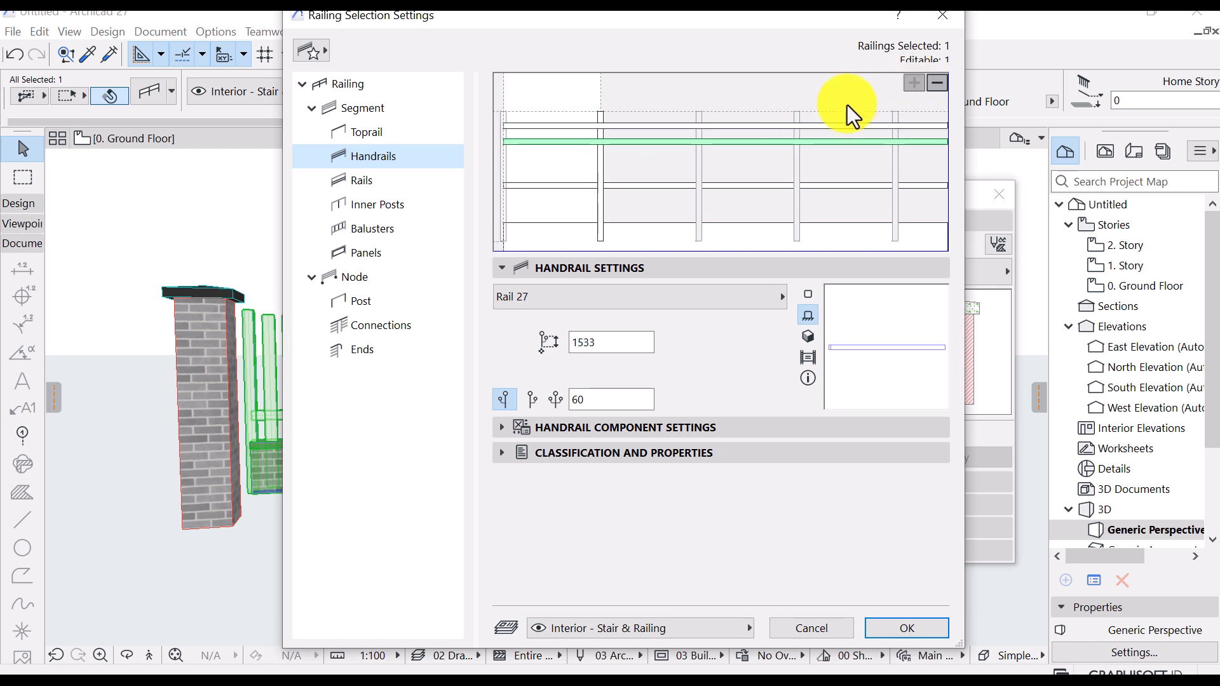
Add a rail between the lower handrail and the existing middle rail, at a height of about 1255
{"action": "left_click", "coordinate": [526, 185]}
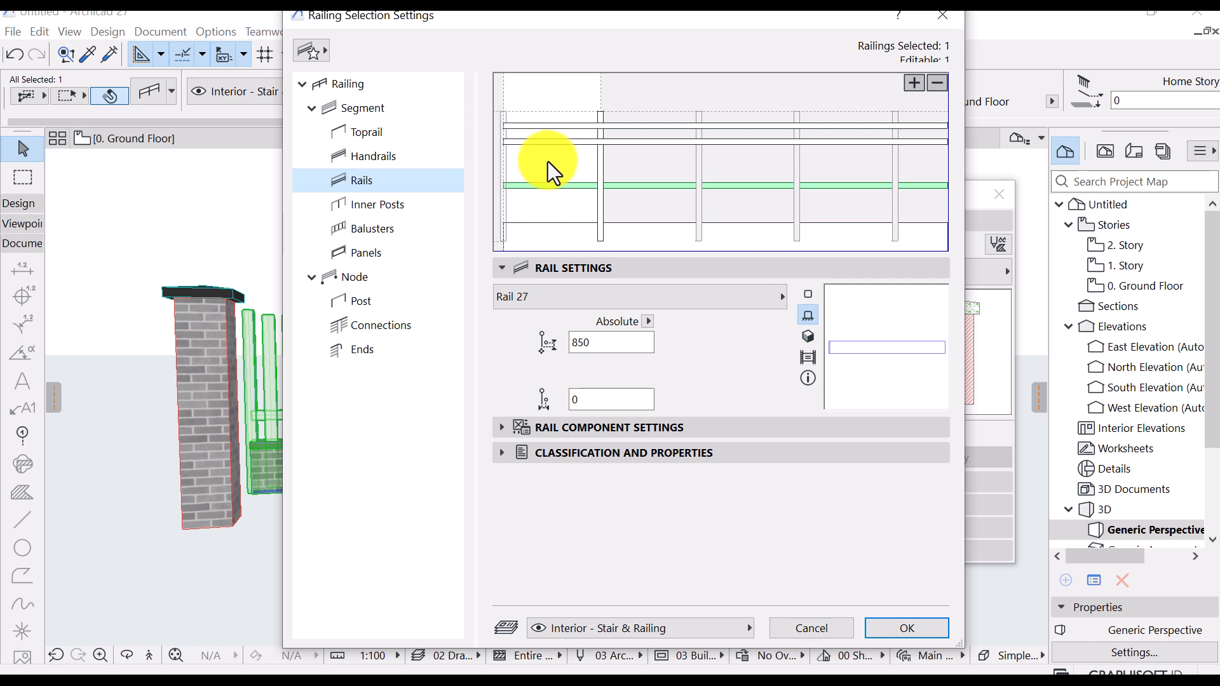
{"action": "left_click", "coordinate": [372, 159]}
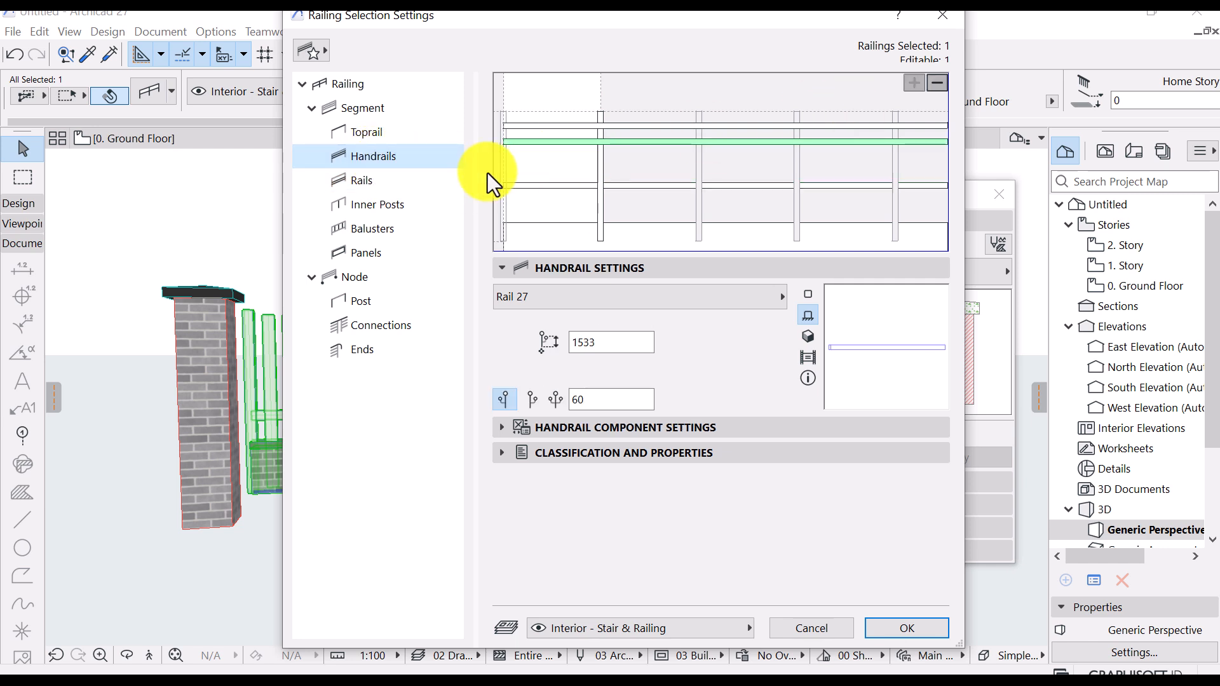
{"action": "left_click", "coordinate": [382, 185]}
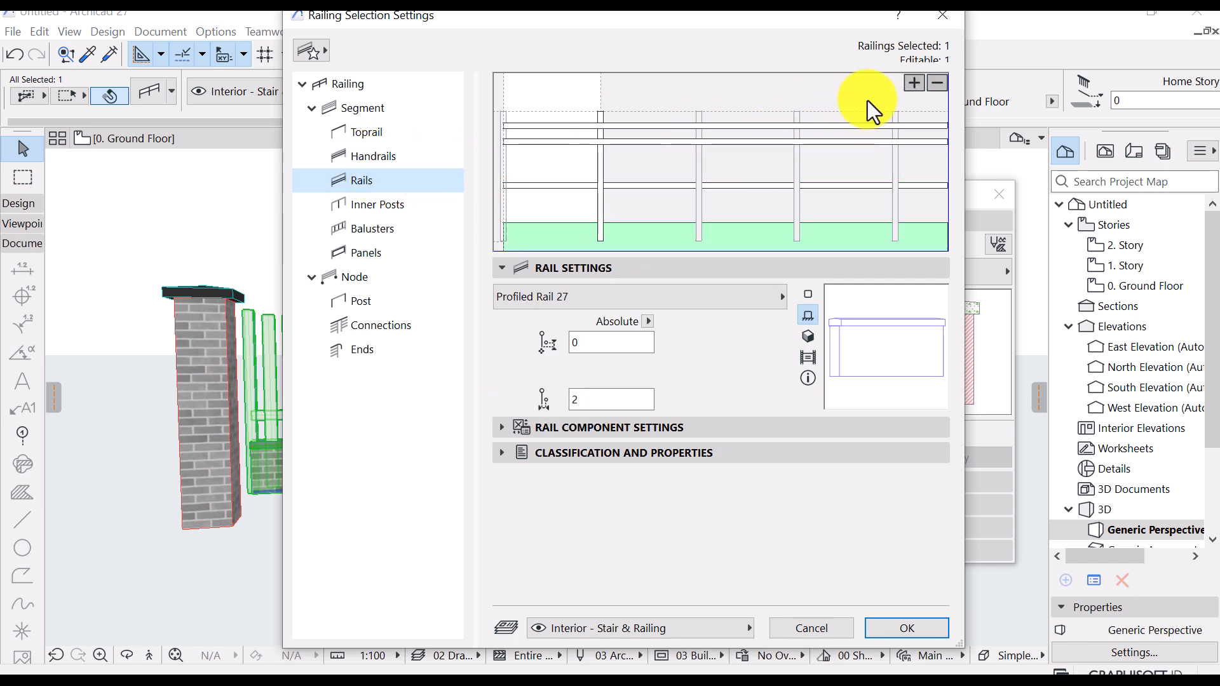
{"action": "left_click", "coordinate": [910, 84]}
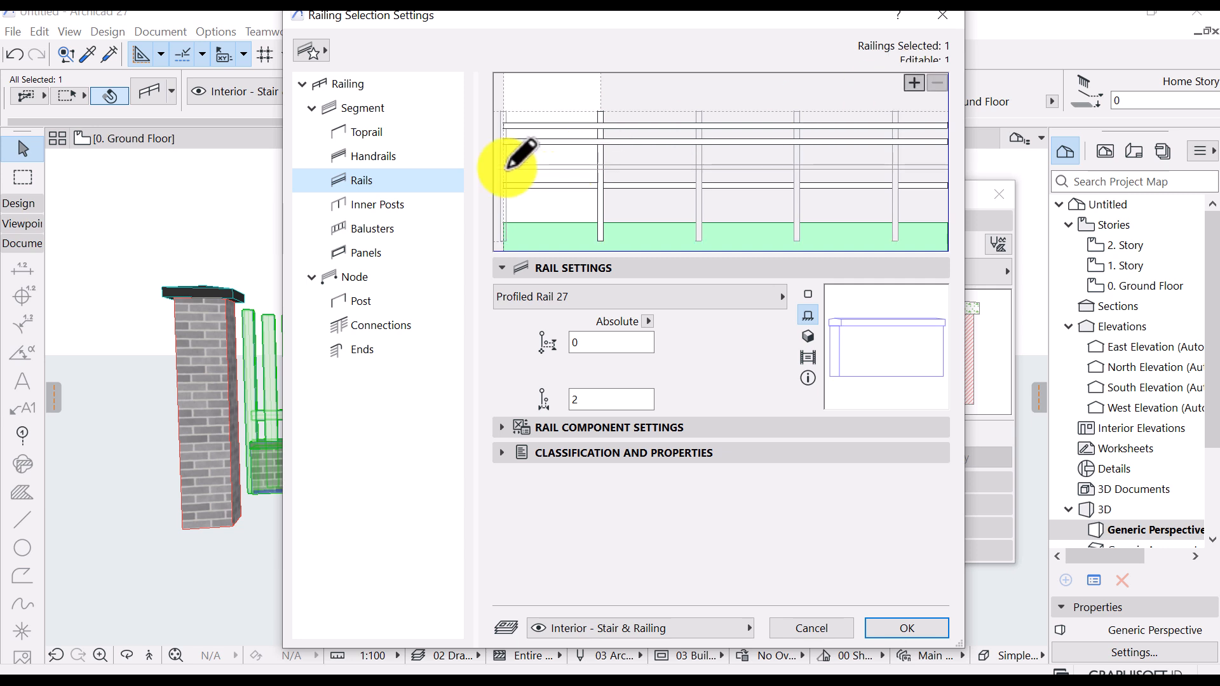
{"action": "left_click", "coordinate": [516, 164]}
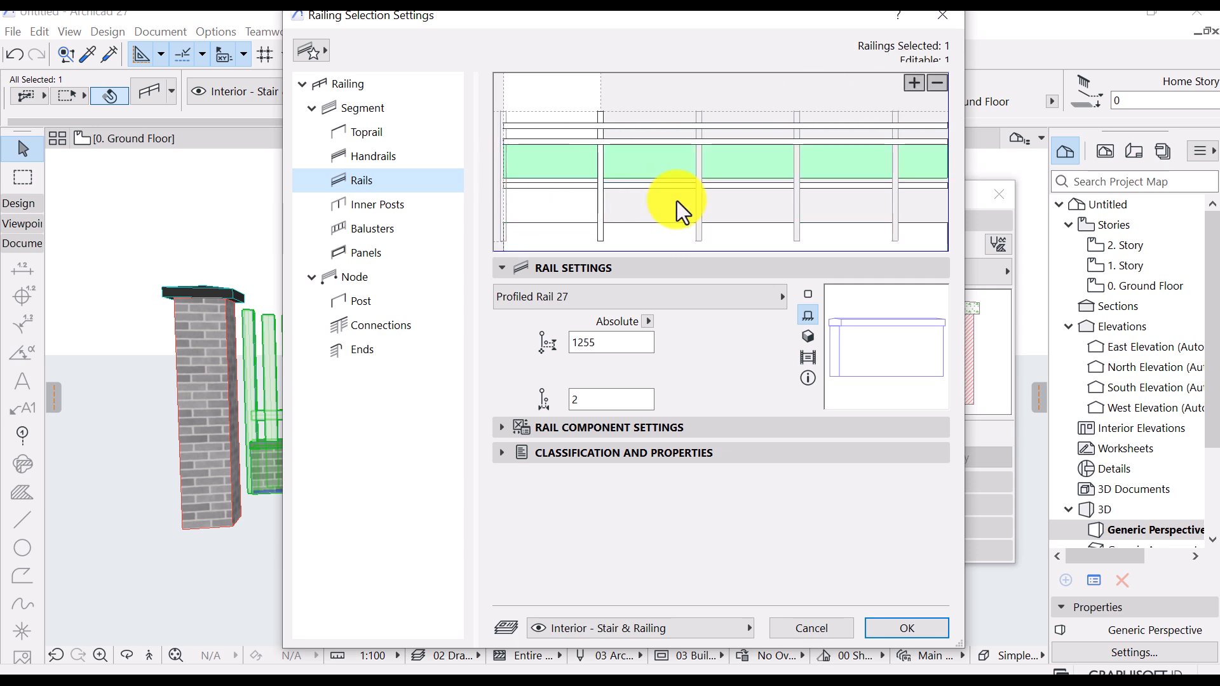
Change the newly added rail's type to Built-In Rail and open its style and dimensions for editing
{"action": "left_click", "coordinate": [586, 168]}
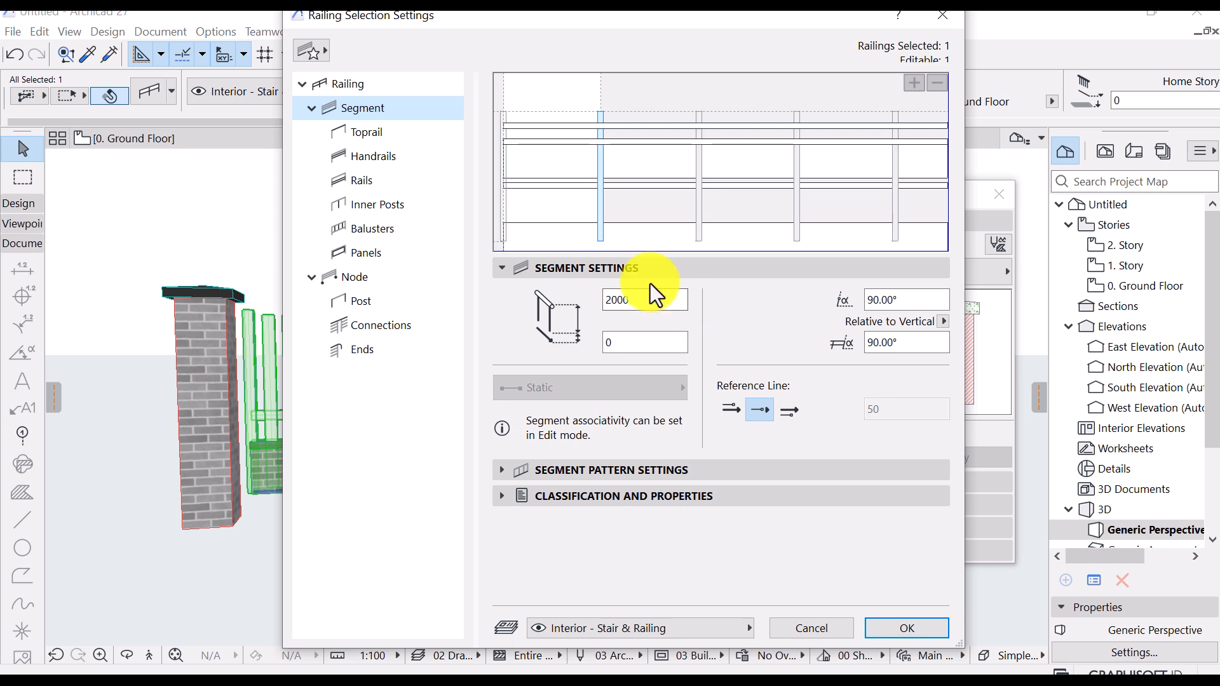
{"action": "left_click", "coordinate": [573, 166]}
{"action": "left_click", "coordinate": [705, 298]}
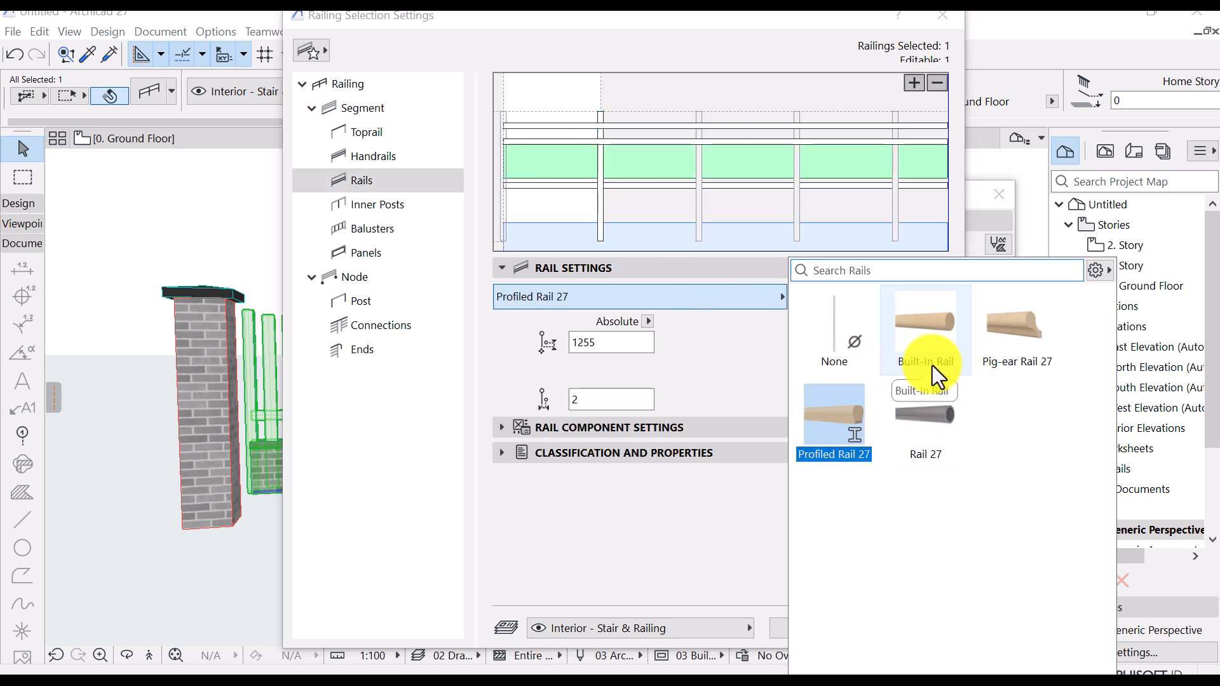
{"action": "left_click", "coordinate": [941, 346]}
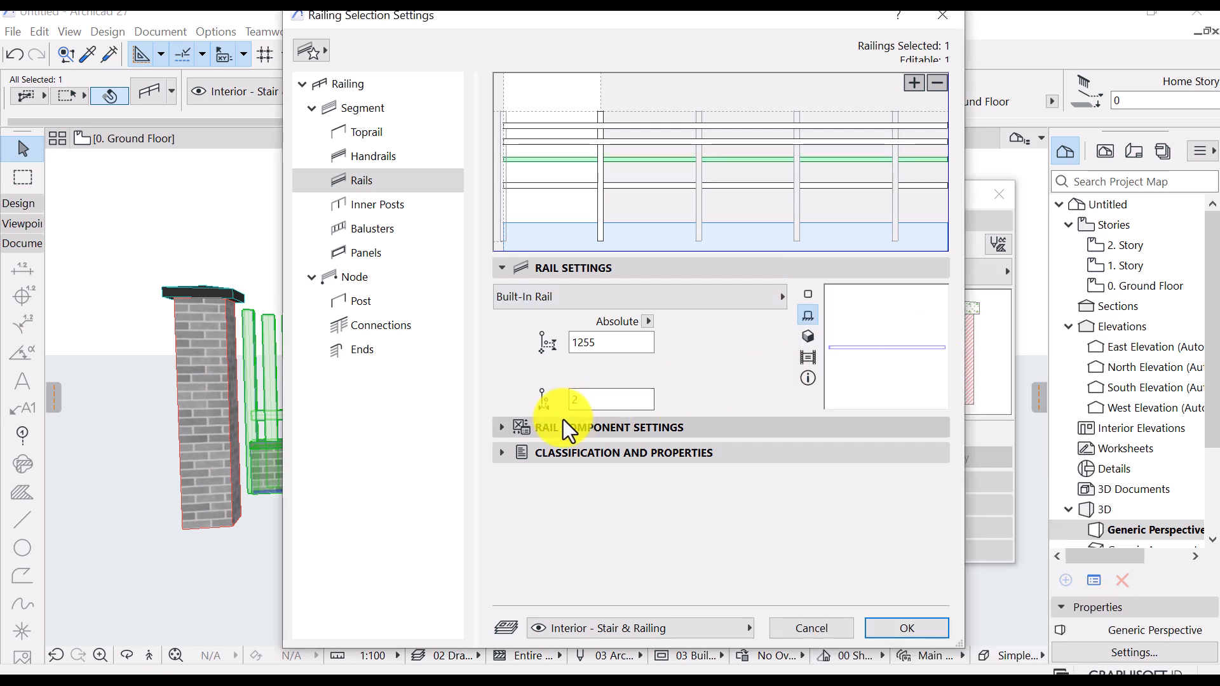
{"action": "left_click", "coordinate": [509, 433]}
{"action": "double_click", "coordinate": [648, 377]}
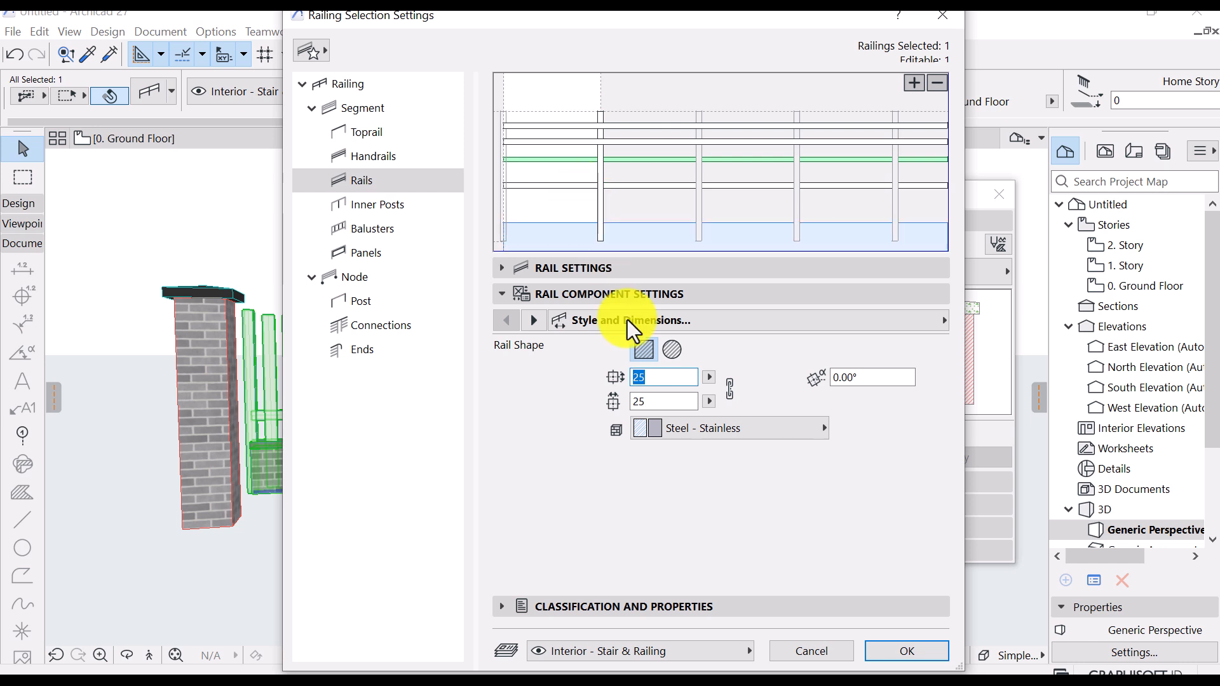
Set the lower handrail's rectangular section to 25 wide and 25 high in its component settings
{"action": "left_click", "coordinate": [552, 142]}
{"action": "left_click", "coordinate": [534, 424]}
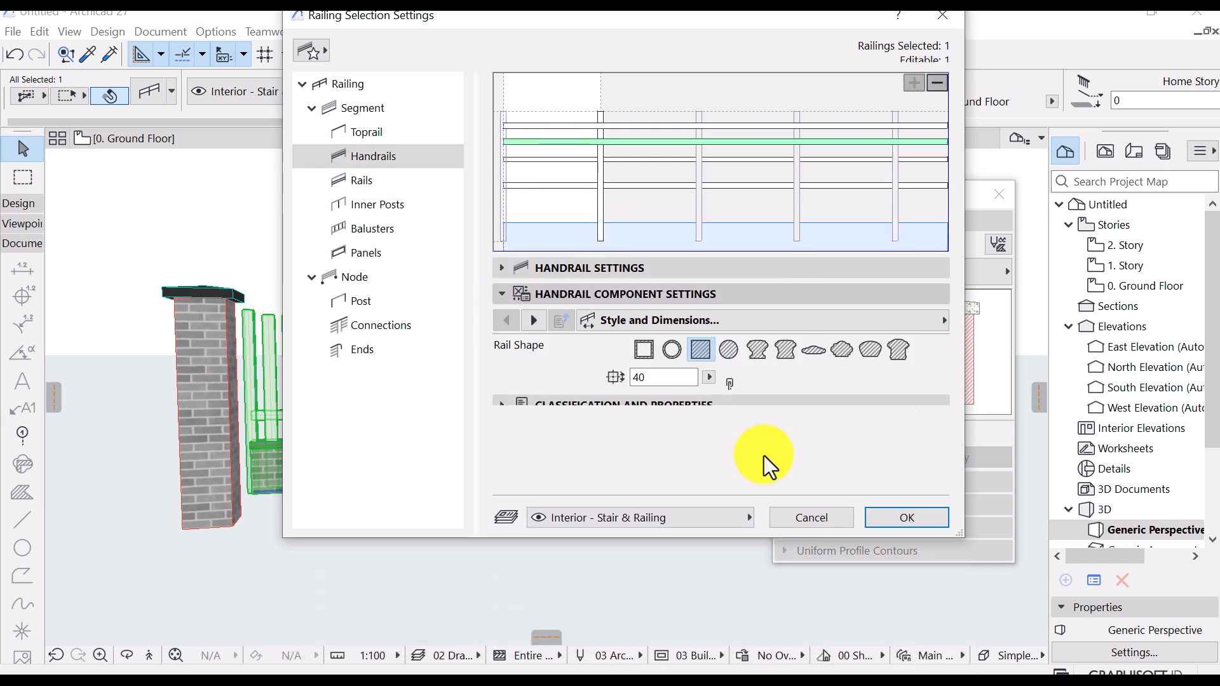
{"action": "left_click", "coordinate": [663, 378]}
{"action": "type", "text": "25"}
{"action": "left_click", "coordinate": [651, 403]}
{"action": "type", "text": "25"}
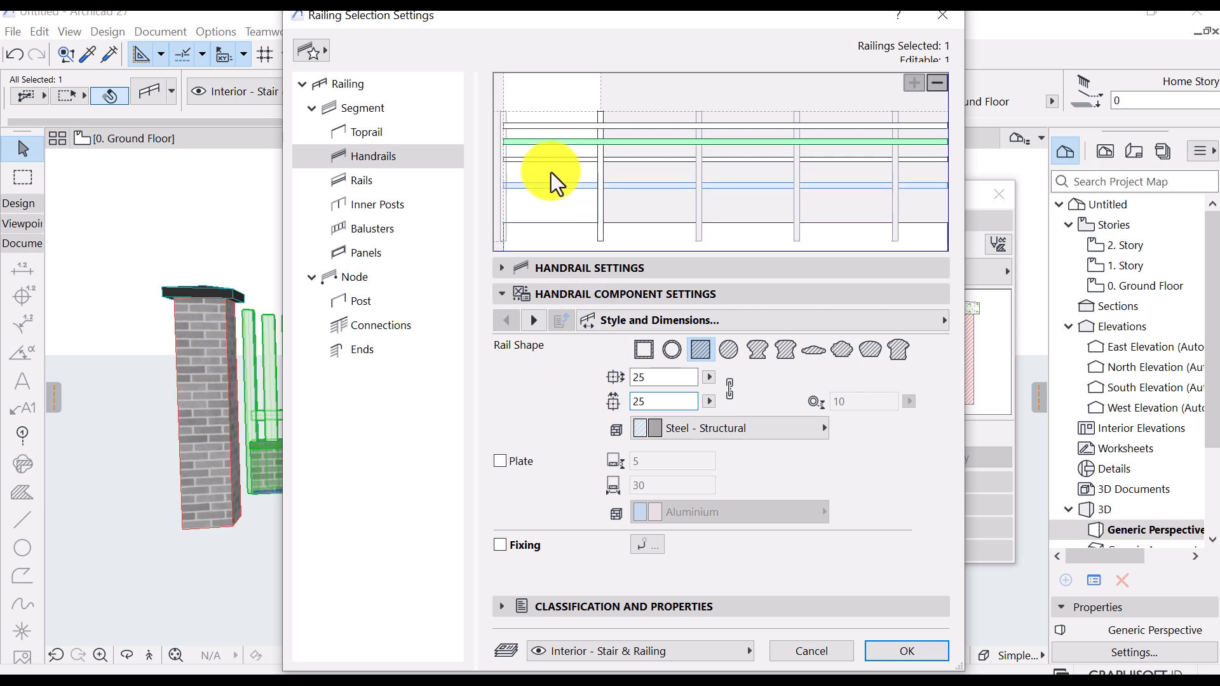
Set the upper handrail's rectangular section to 25 by 25
{"action": "left_click", "coordinate": [555, 126]}
{"action": "left_click", "coordinate": [661, 378]}
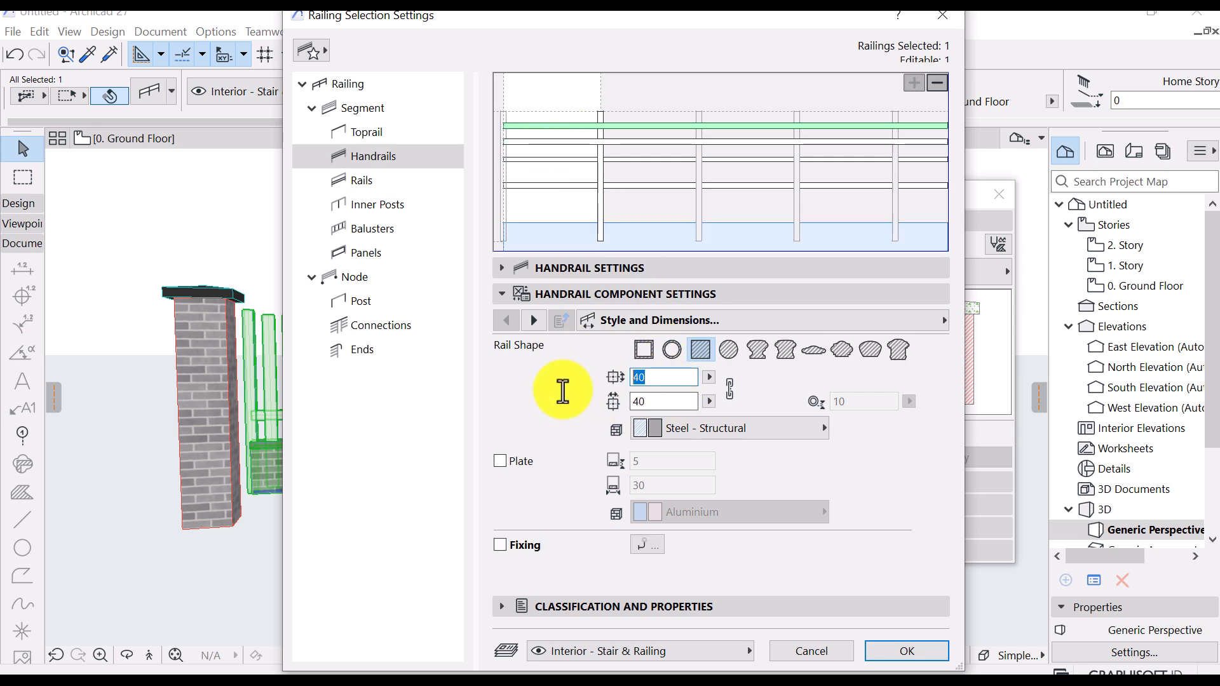
{"action": "type", "text": "25"}
{"action": "double_click", "coordinate": [672, 402]}
{"action": "type", "text": "25"}
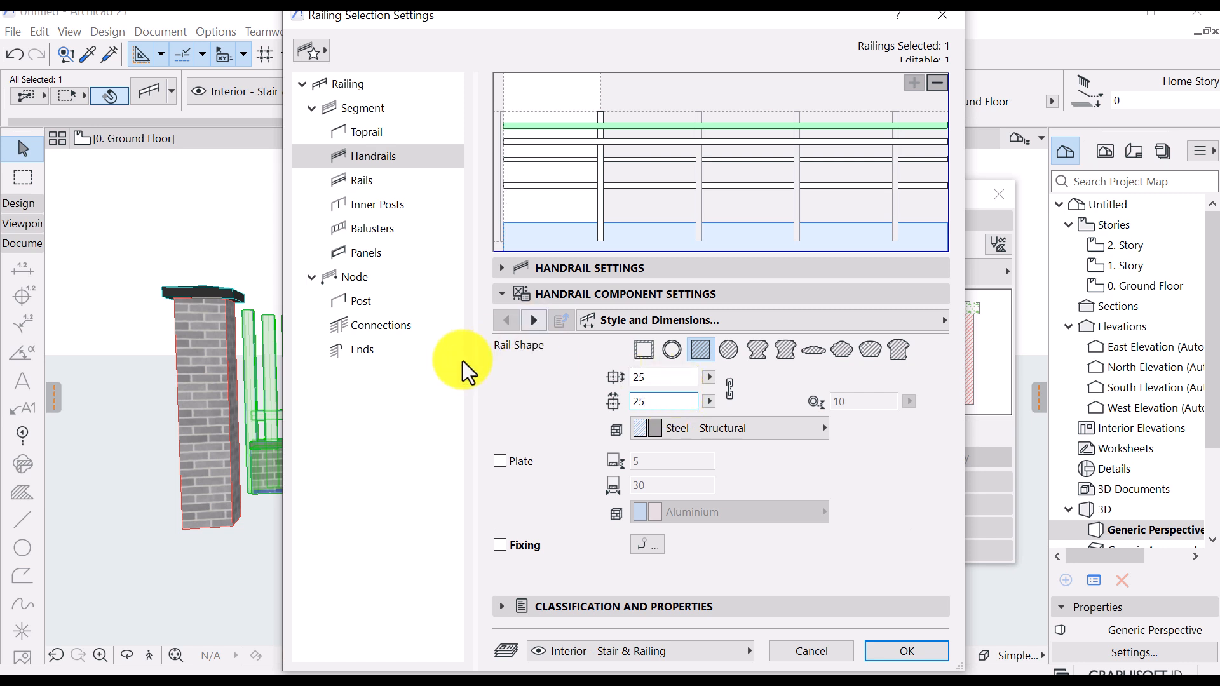
{"action": "key", "text": "Return"}
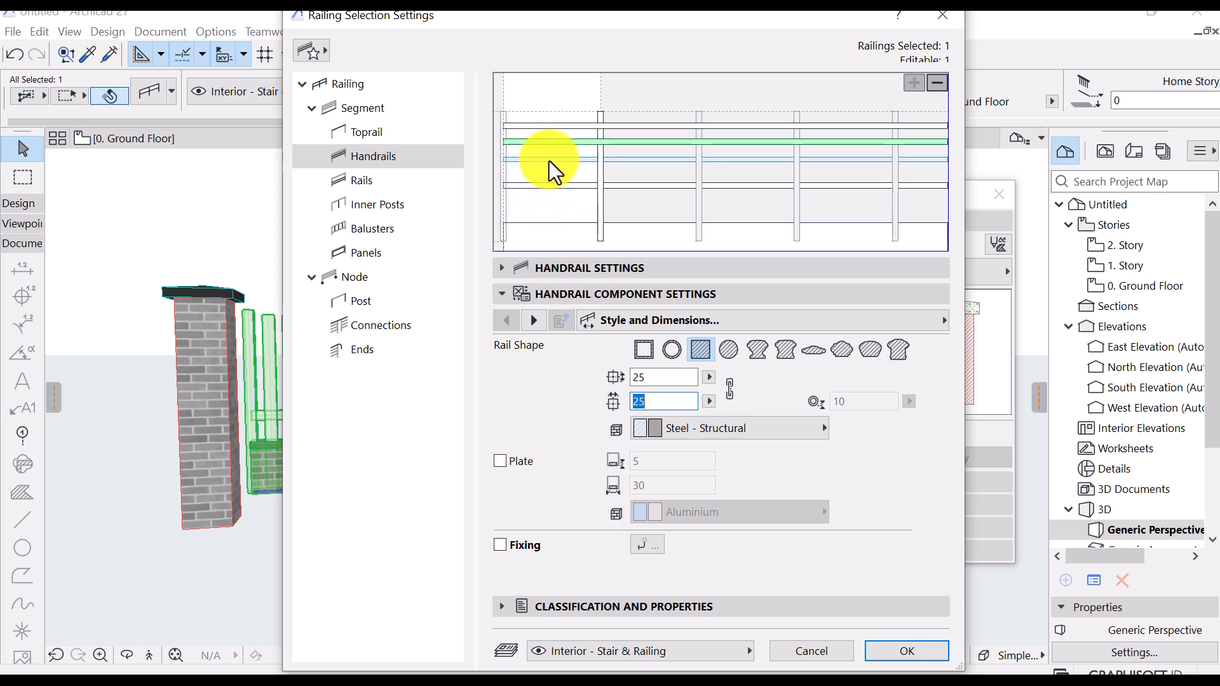
Set the lowest rail's rectangular section to 25 by 25 with the Steel - Stainless building material and apply the railing settings
{"action": "left_click", "coordinate": [543, 186]}
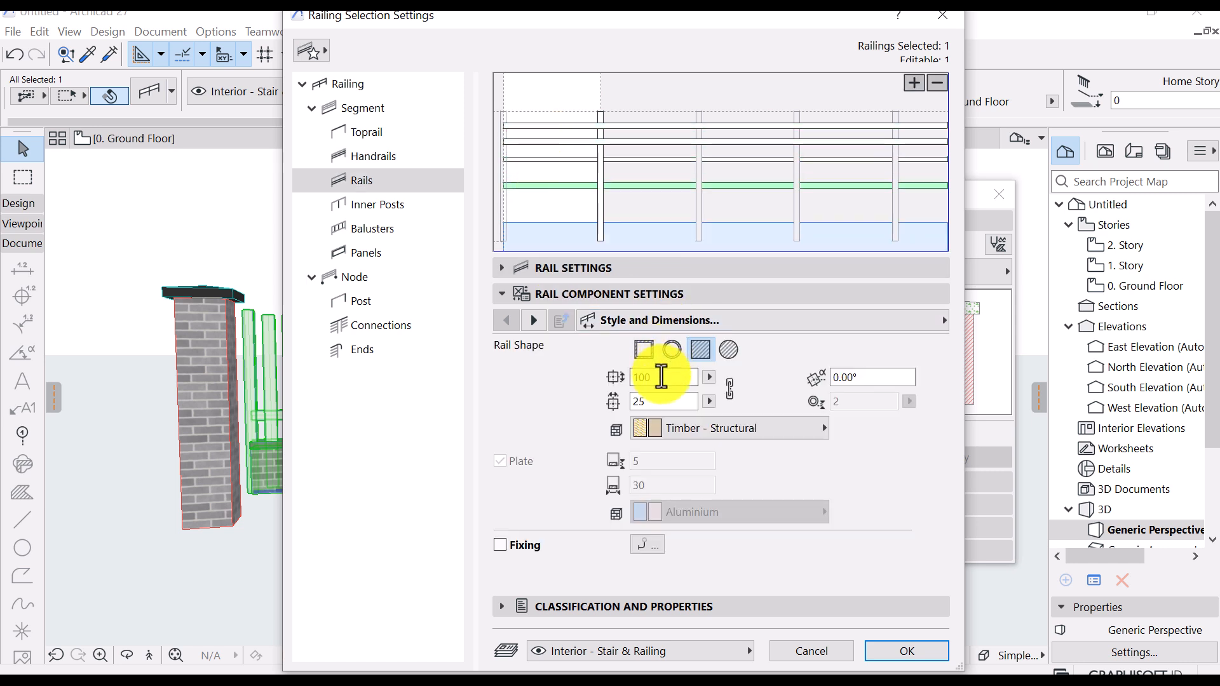
{"action": "left_click_drag", "start_coordinate": [659, 377], "coordinate": [609, 383]}
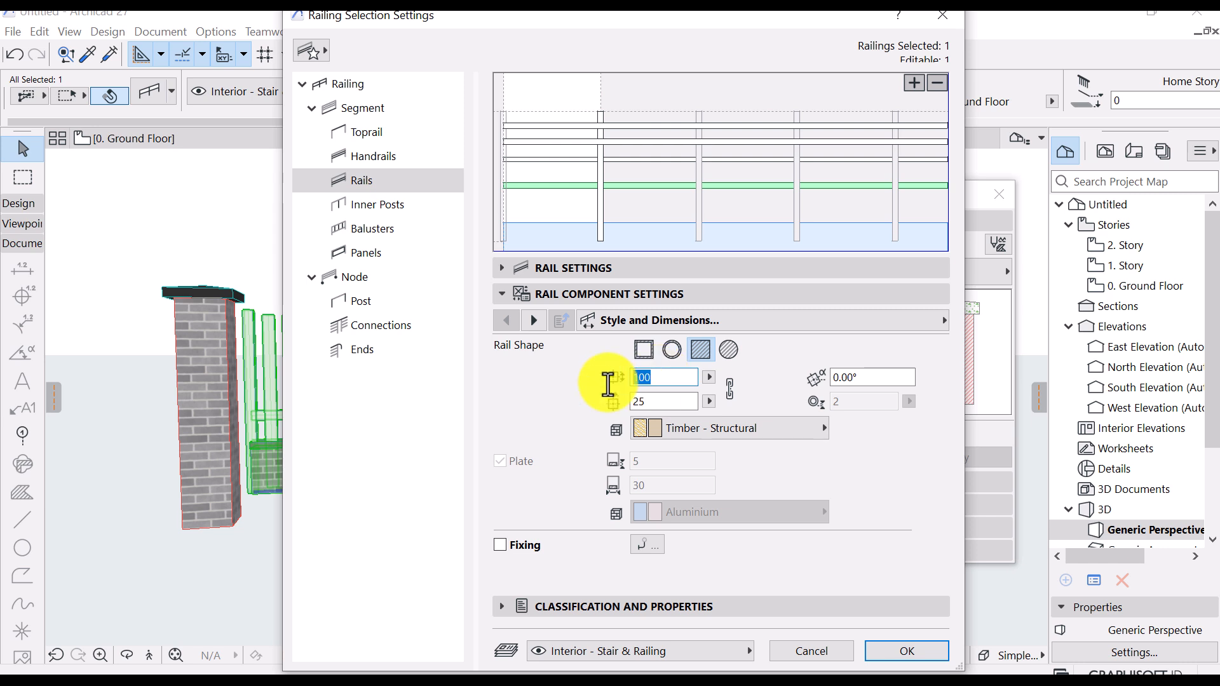
{"action": "left_click", "coordinate": [725, 430]}
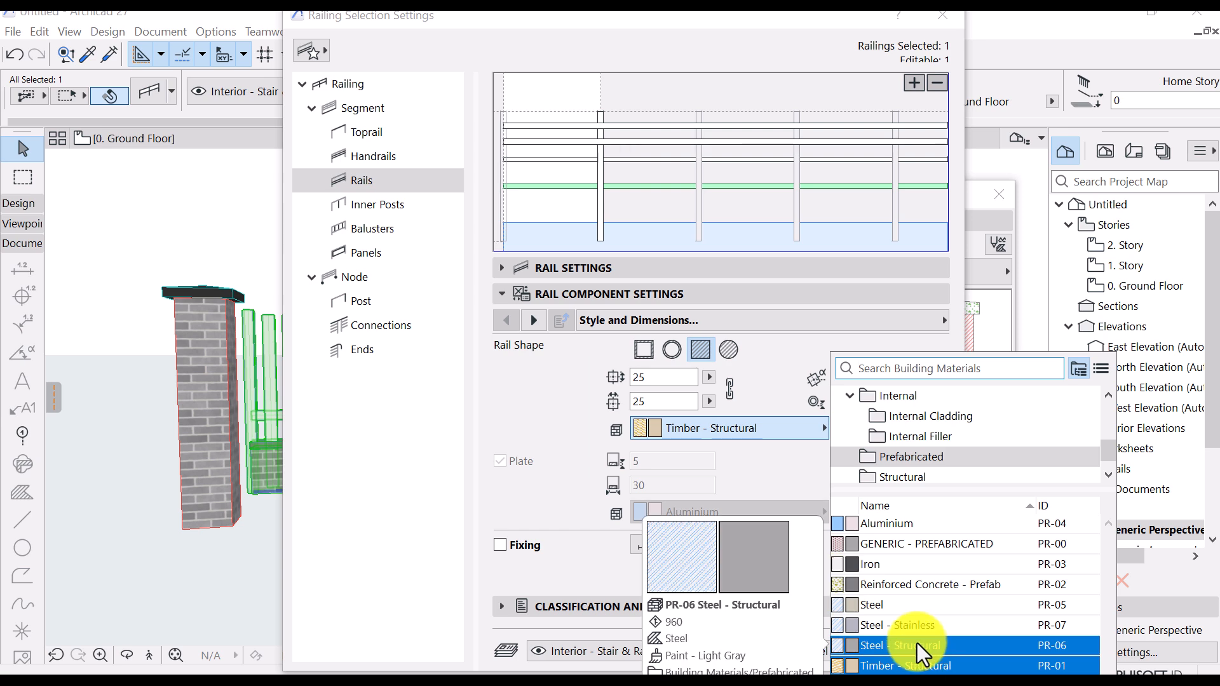
{"action": "left_click", "coordinate": [920, 626]}
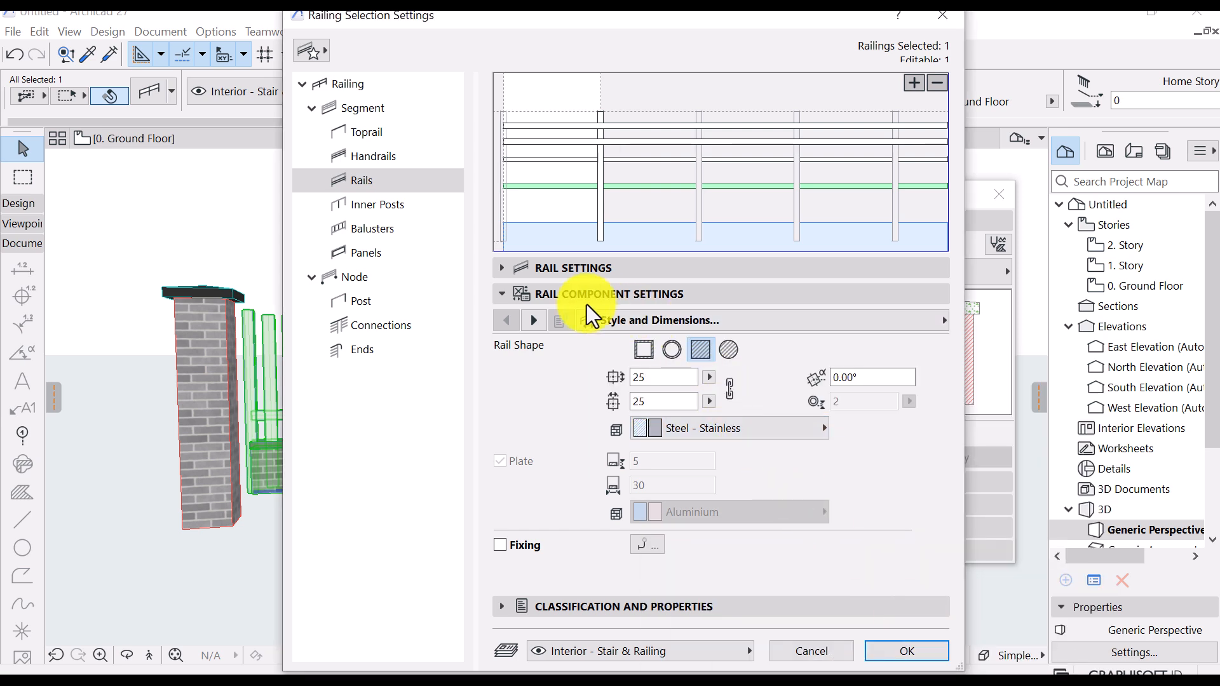
{"action": "left_click", "coordinate": [893, 649]}
Inspect the railing's horizontal rails in 3D and compare them with the slats in the ground floor plan's reference photo
{"action": "scroll", "coordinate": [600, 478], "scroll_direction": "down", "scroll_amount": 3}
{"action": "middle_click_drag", "start_coordinate": [600, 478], "coordinate": [314, 509]}
{"action": "scroll", "coordinate": [288, 384], "scroll_direction": "up", "scroll_amount": 5}
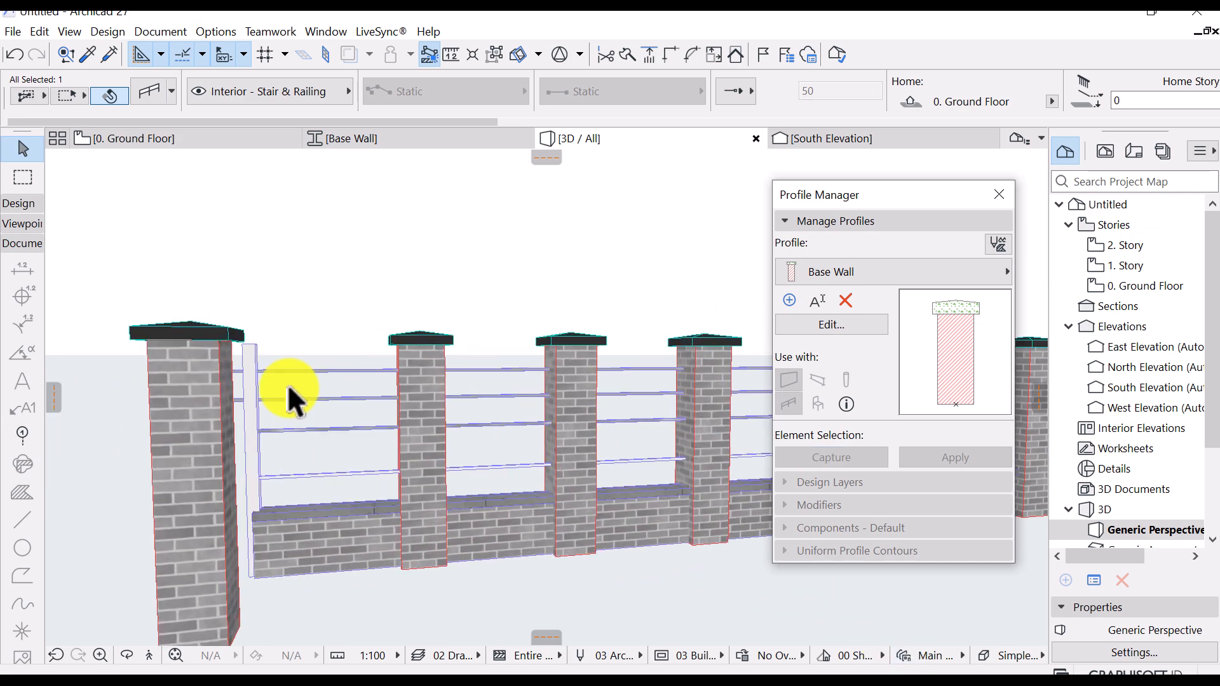
{"action": "scroll", "coordinate": [287, 384], "scroll_direction": "down", "scroll_amount": 5}
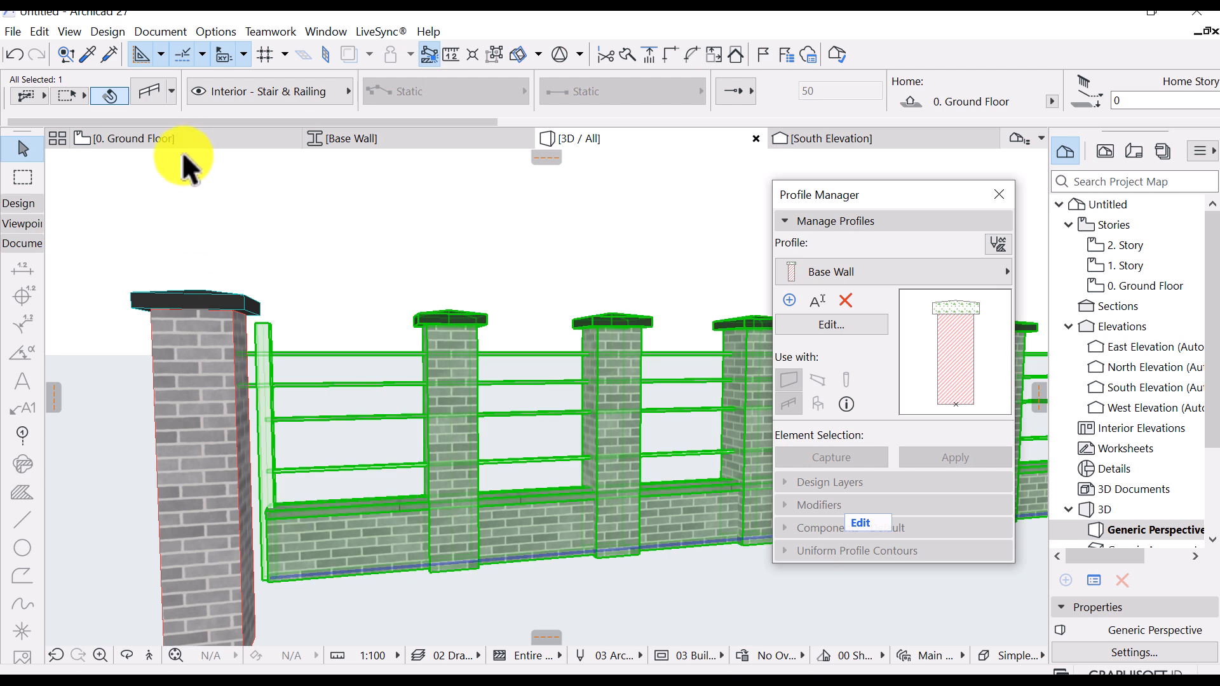
{"action": "left_click", "coordinate": [184, 140]}
{"action": "scroll", "coordinate": [123, 375], "scroll_direction": "up", "scroll_amount": 3}
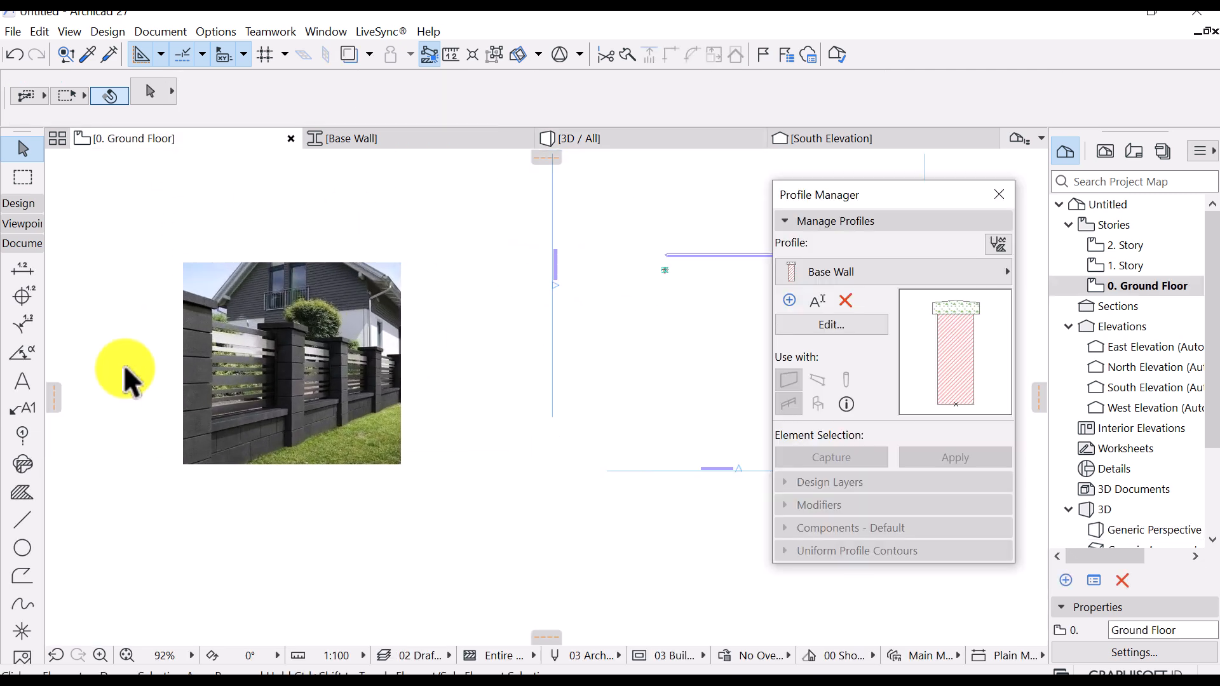
{"action": "scroll", "coordinate": [231, 361], "scroll_direction": "up", "scroll_amount": 3}
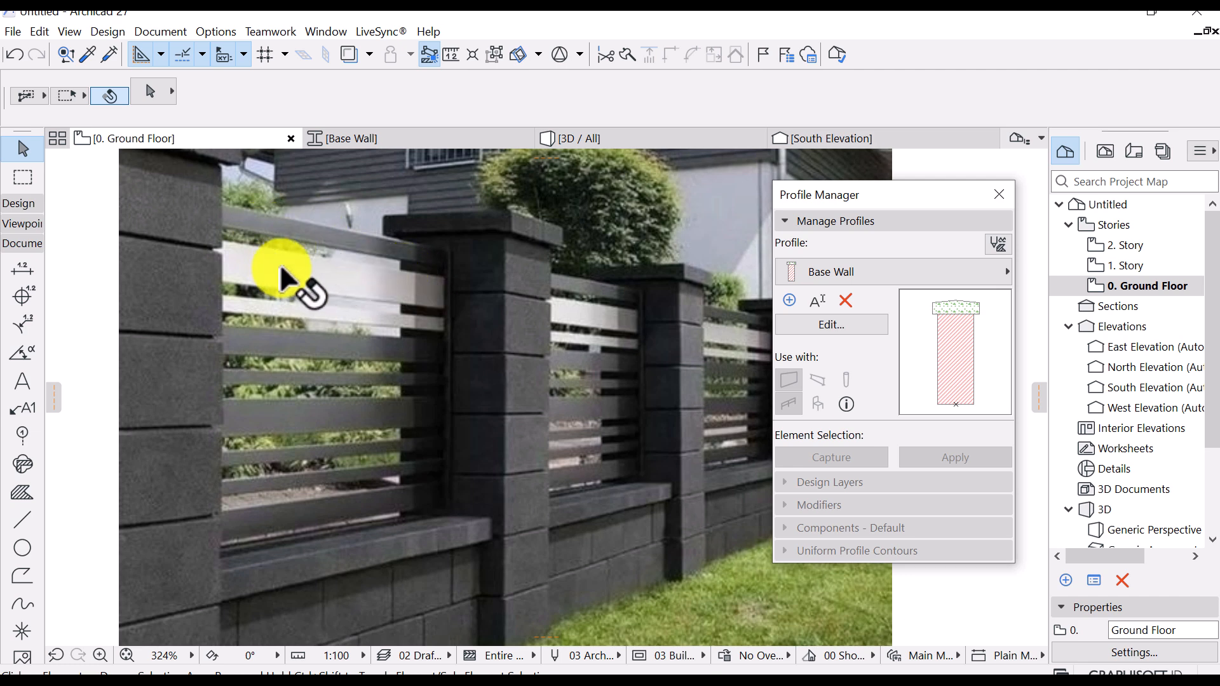
{"action": "left_click", "coordinate": [589, 140]}
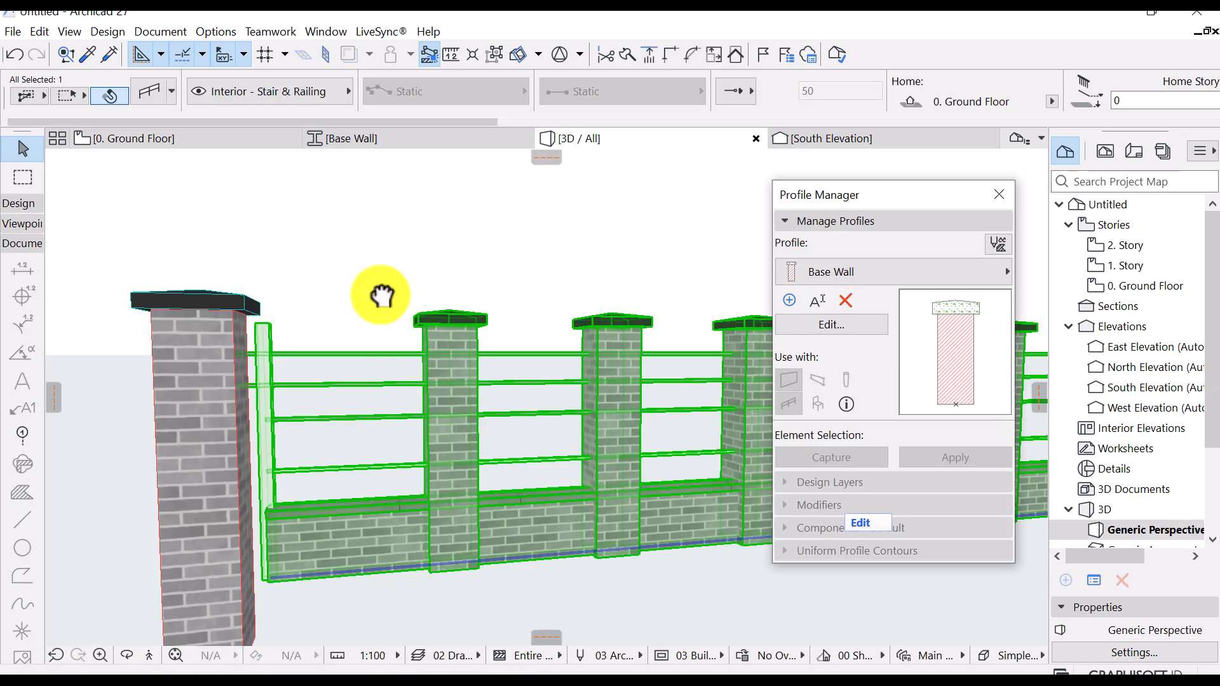
{"action": "scroll", "coordinate": [317, 235], "scroll_direction": "up", "scroll_amount": 1}
{"action": "middle_click_drag", "start_coordinate": [284, 203], "coordinate": [270, 160]}
Examine the railing's baluster settings: pattern reference rail, baluster type, style and dimensions, and 3D representation
{"action": "left_click", "coordinate": [150, 93]}
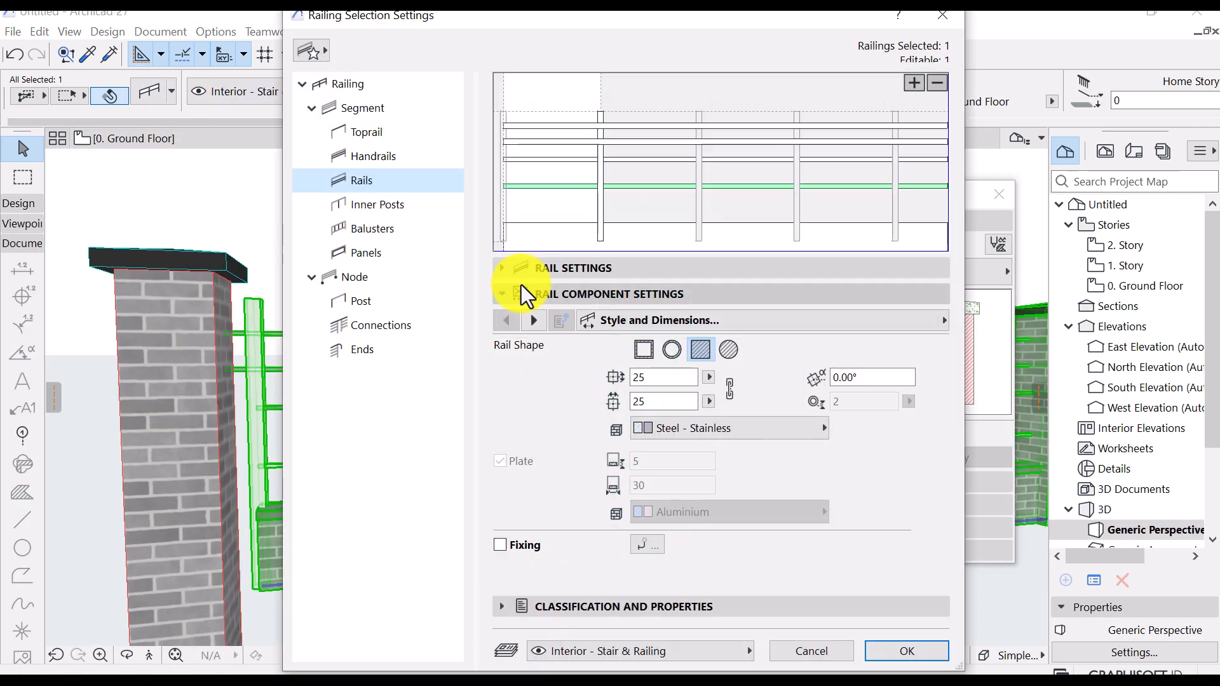
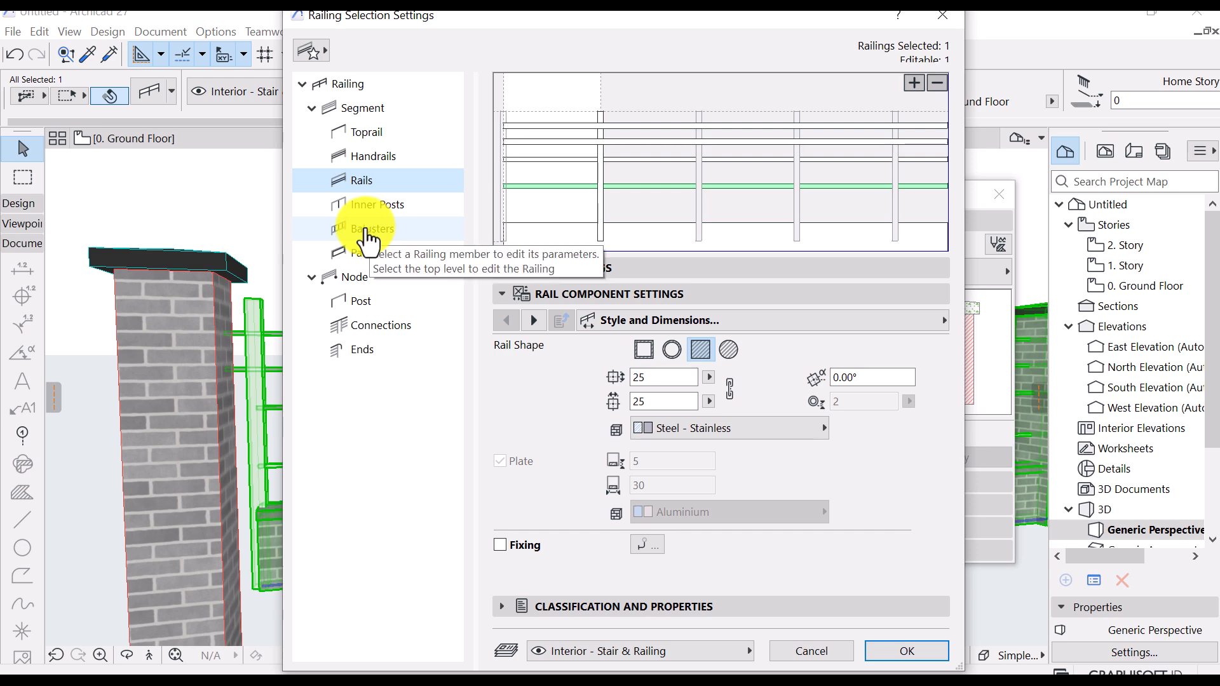
{"action": "left_click", "coordinate": [361, 230]}
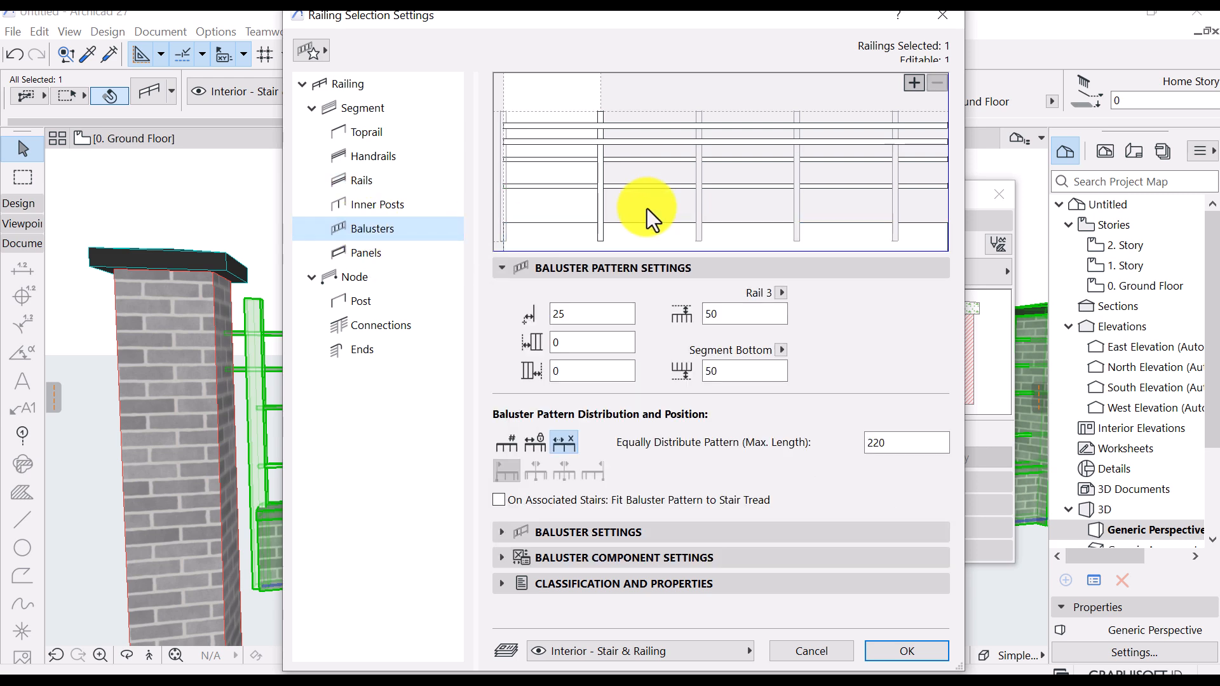
{"action": "left_click", "coordinate": [783, 295]}
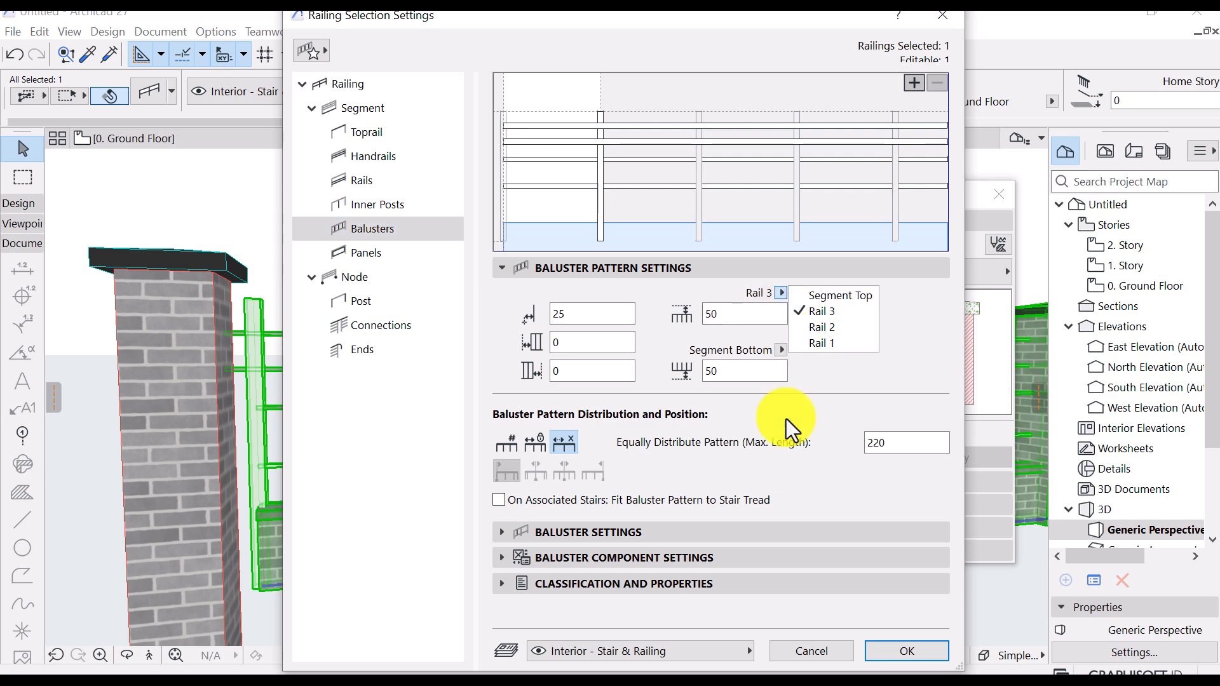
{"action": "left_click", "coordinate": [767, 464]}
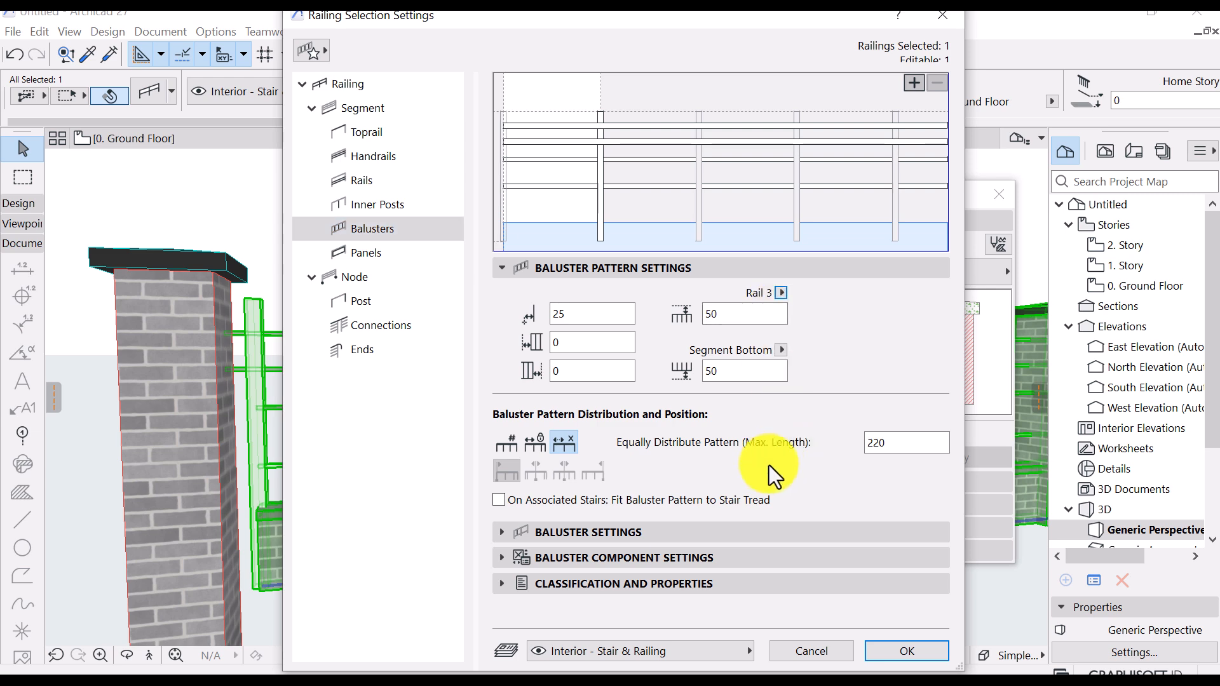
{"action": "left_click", "coordinate": [570, 539]}
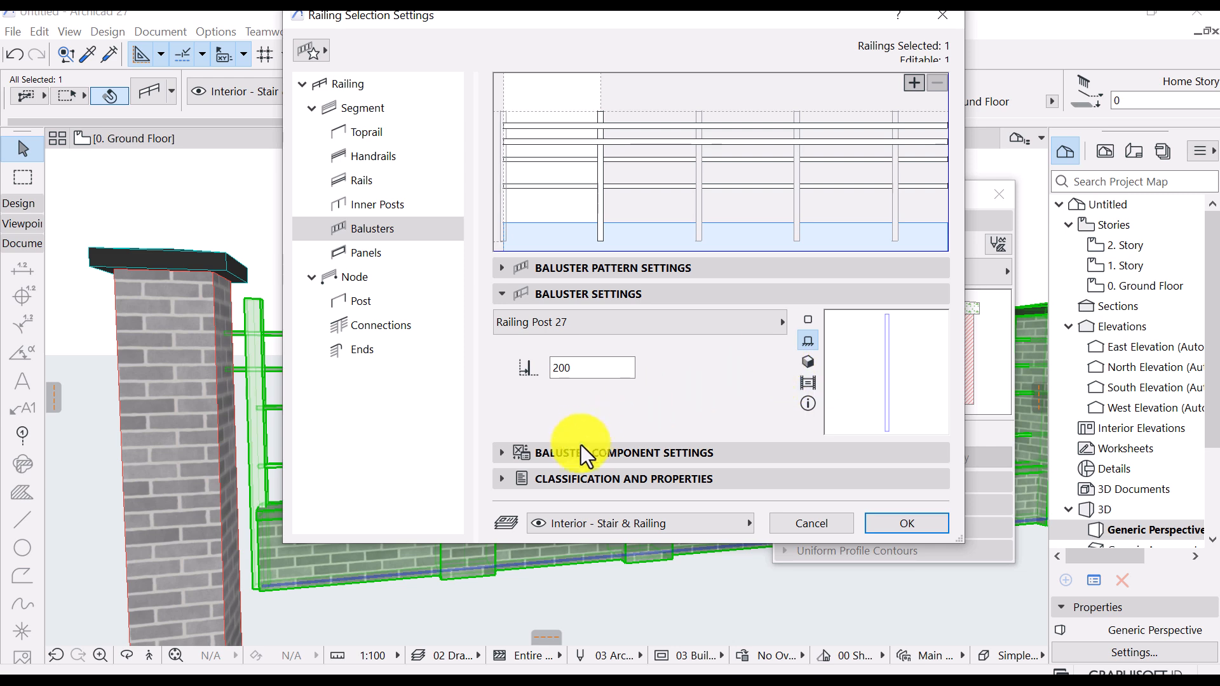
{"action": "left_click", "coordinate": [583, 452]}
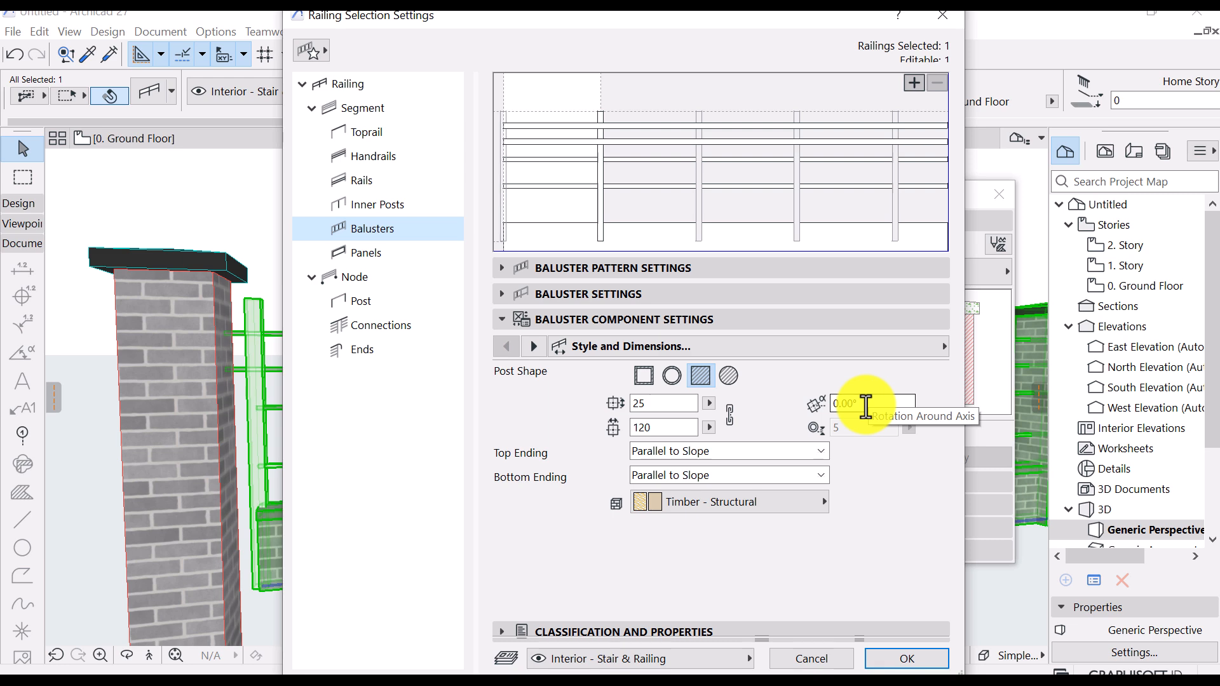
{"action": "left_click", "coordinate": [528, 345]}
{"action": "left_click", "coordinate": [526, 344]}
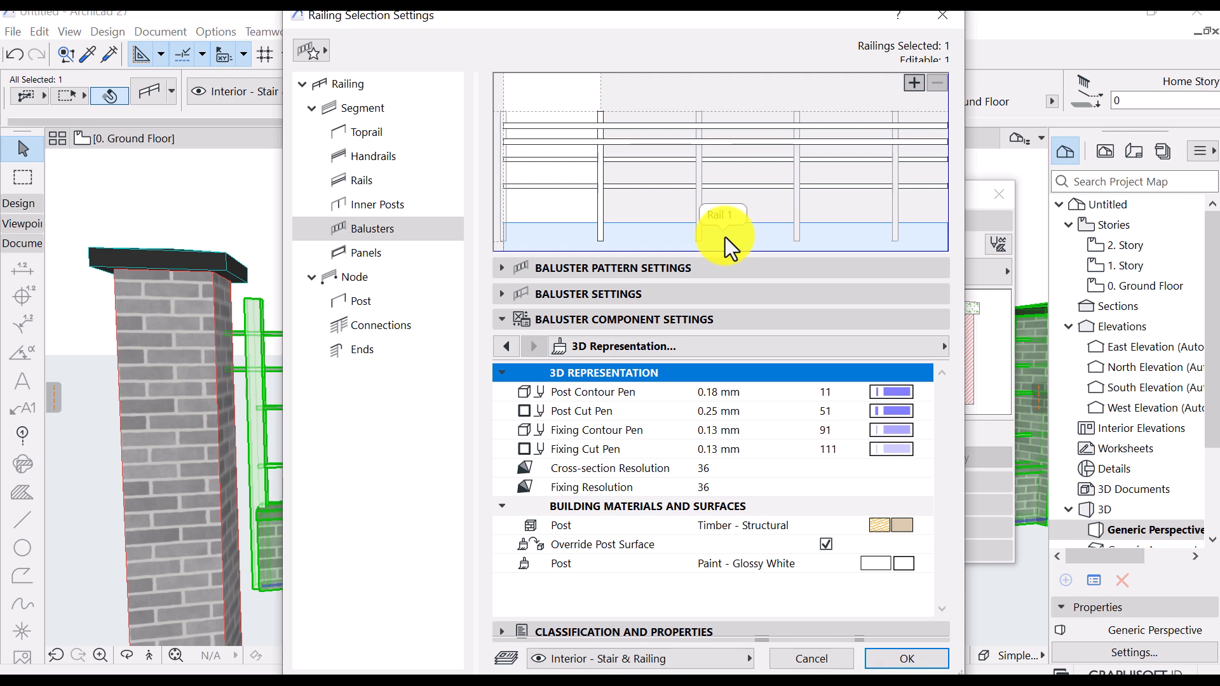
Review the rail types available for the upper handrail and close the railing settings without changing them
{"action": "left_click", "coordinate": [541, 126]}
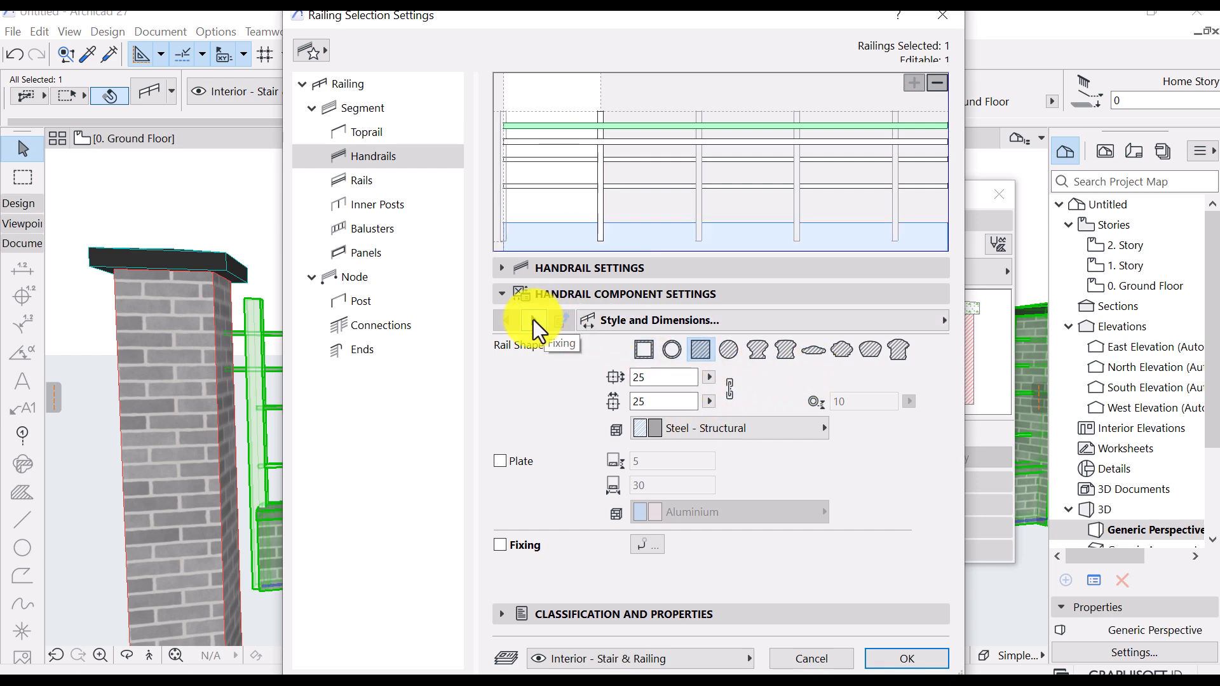
{"action": "left_click", "coordinate": [522, 272]}
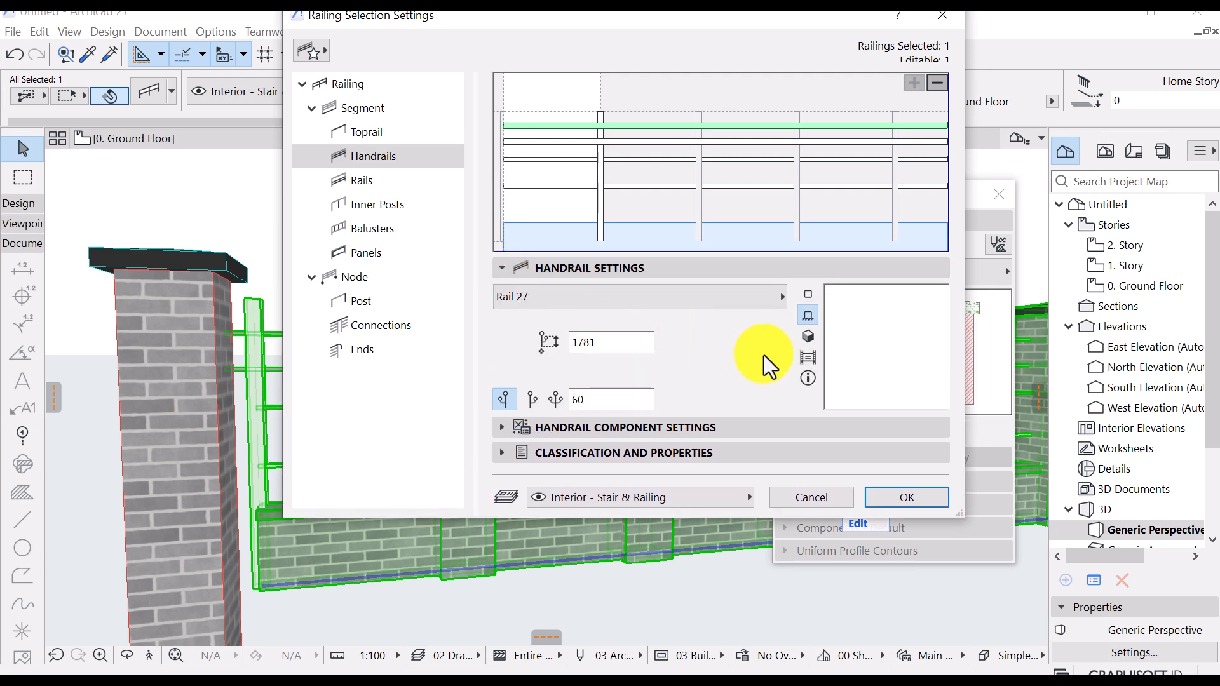
{"action": "left_click", "coordinate": [753, 298]}
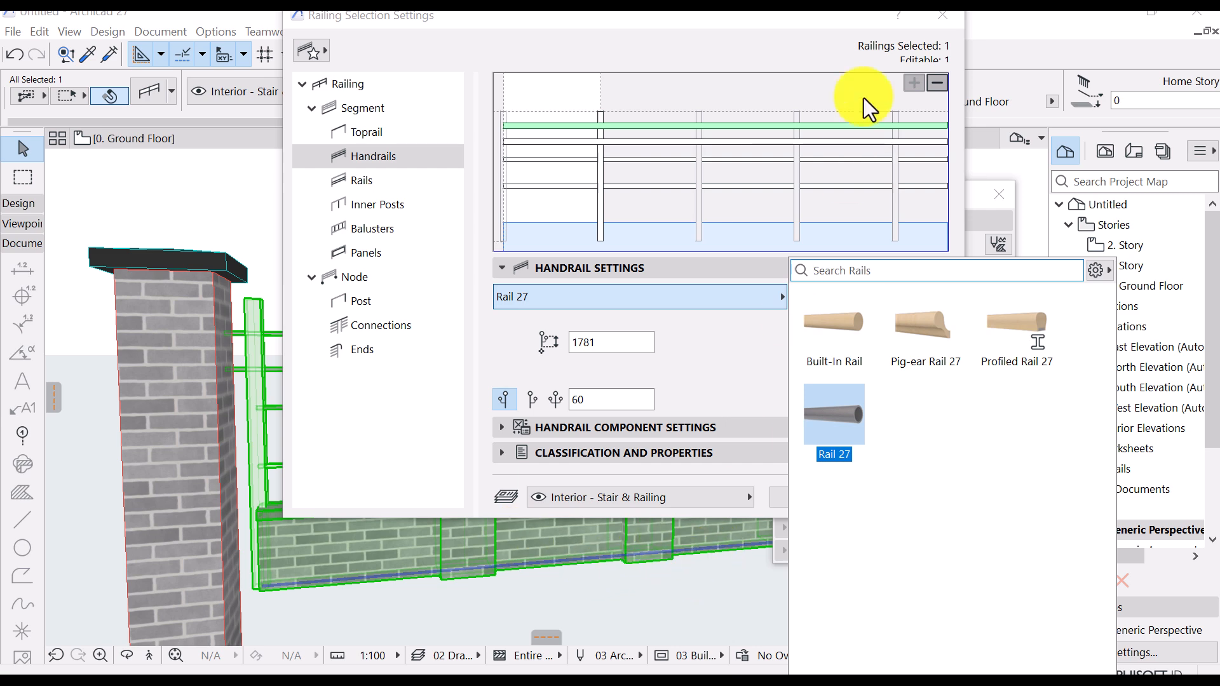
{"action": "left_click", "coordinate": [909, 19]}
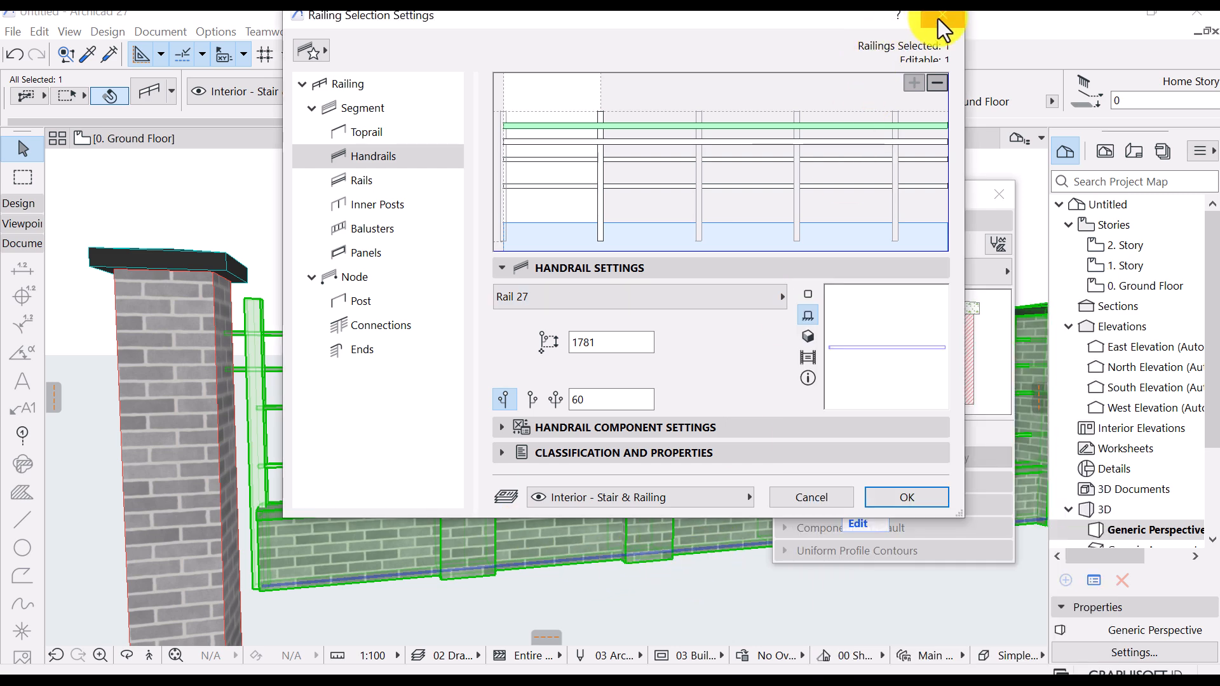
{"action": "left_click", "coordinate": [939, 16]}
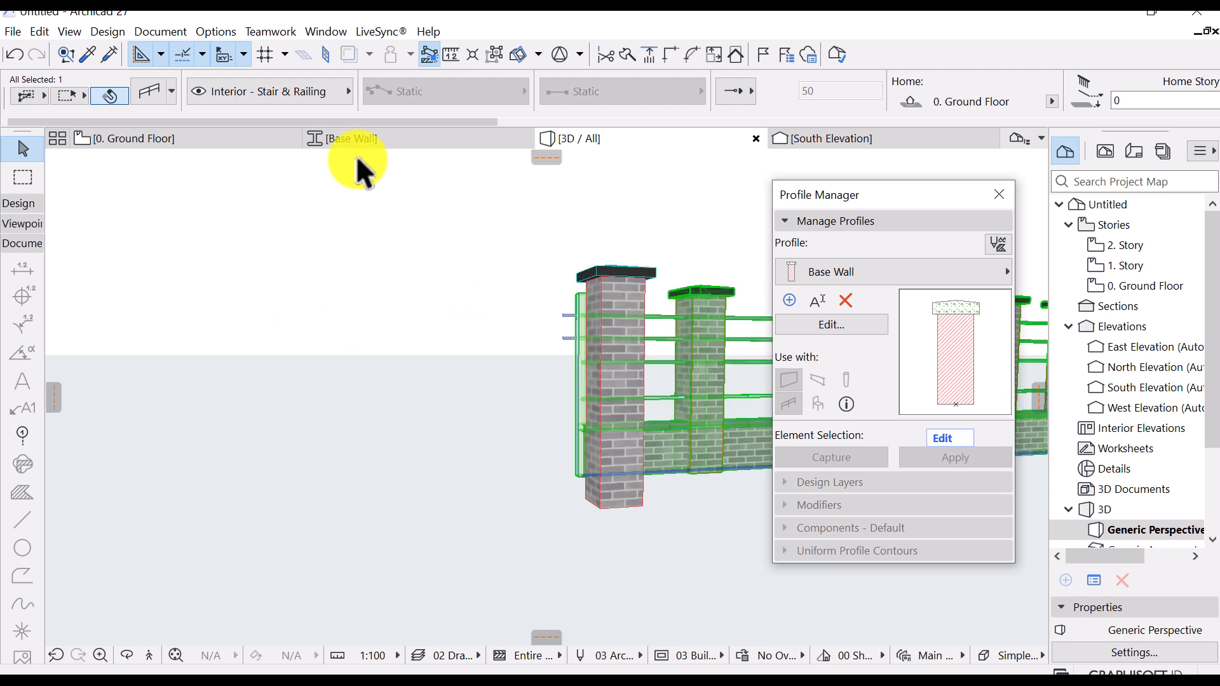
Draw a rectangular fill 10 wide by 50 high beside the reference photo on the ground floor plan
{"action": "left_click", "coordinate": [146, 139]}
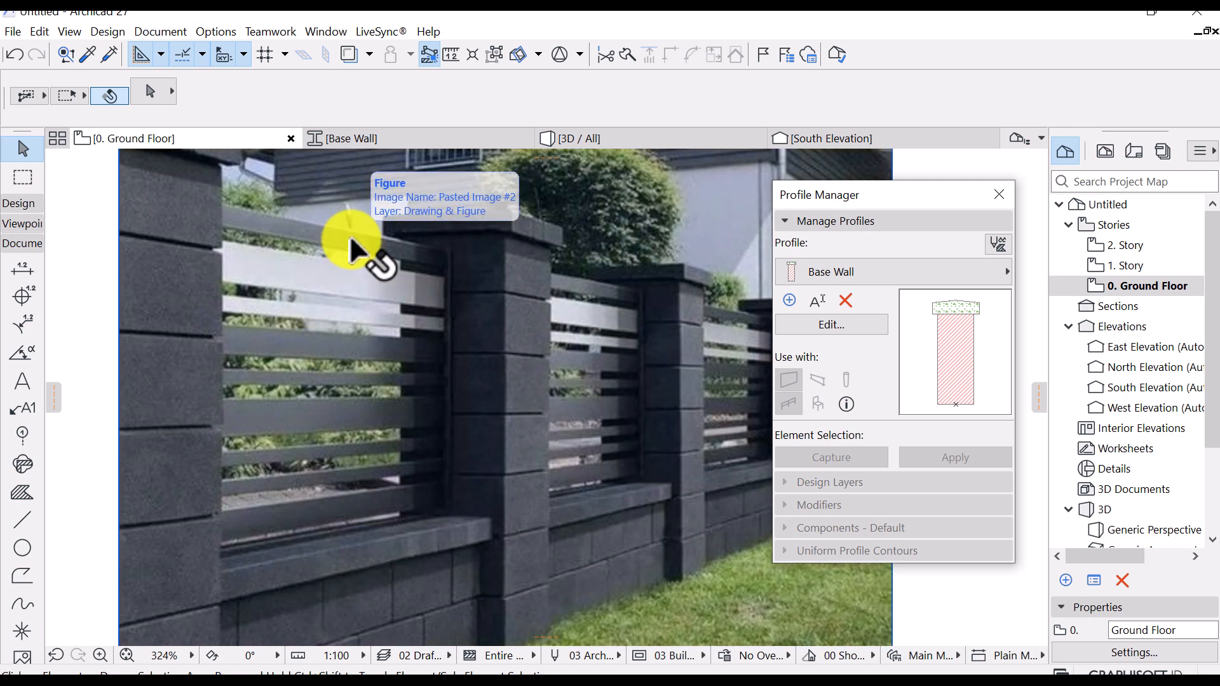
{"action": "scroll", "coordinate": [360, 283], "scroll_direction": "down", "scroll_amount": 5}
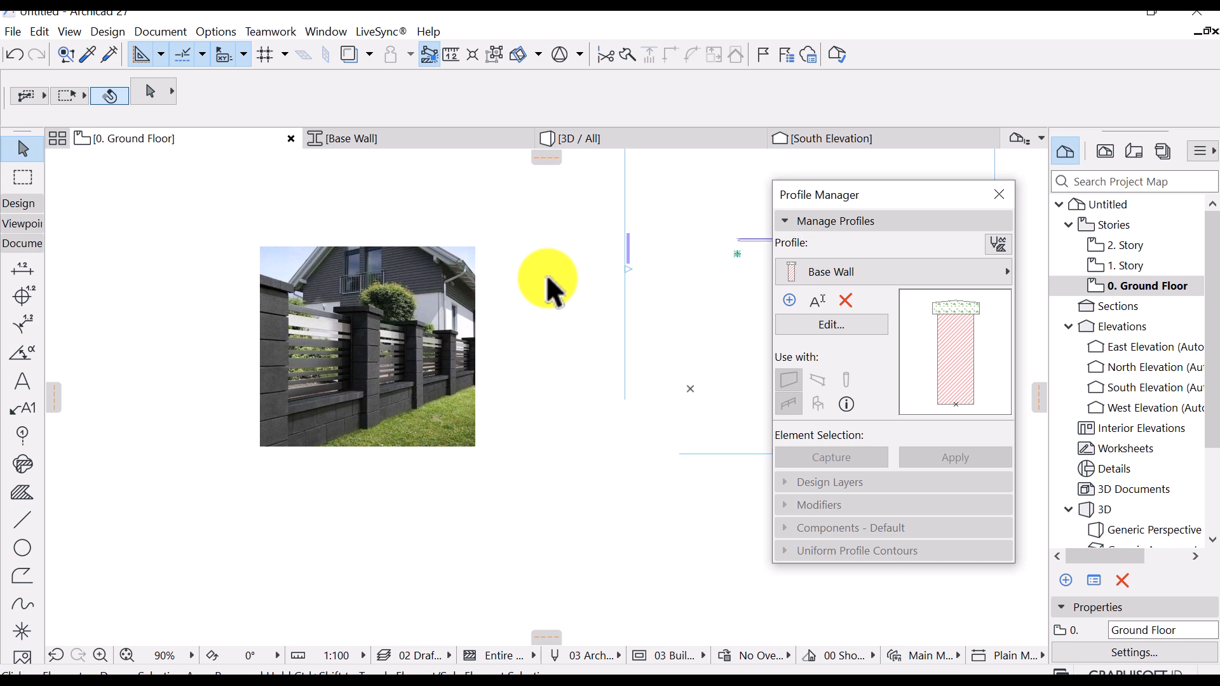
{"action": "scroll", "coordinate": [547, 277], "scroll_direction": "up", "scroll_amount": 2}
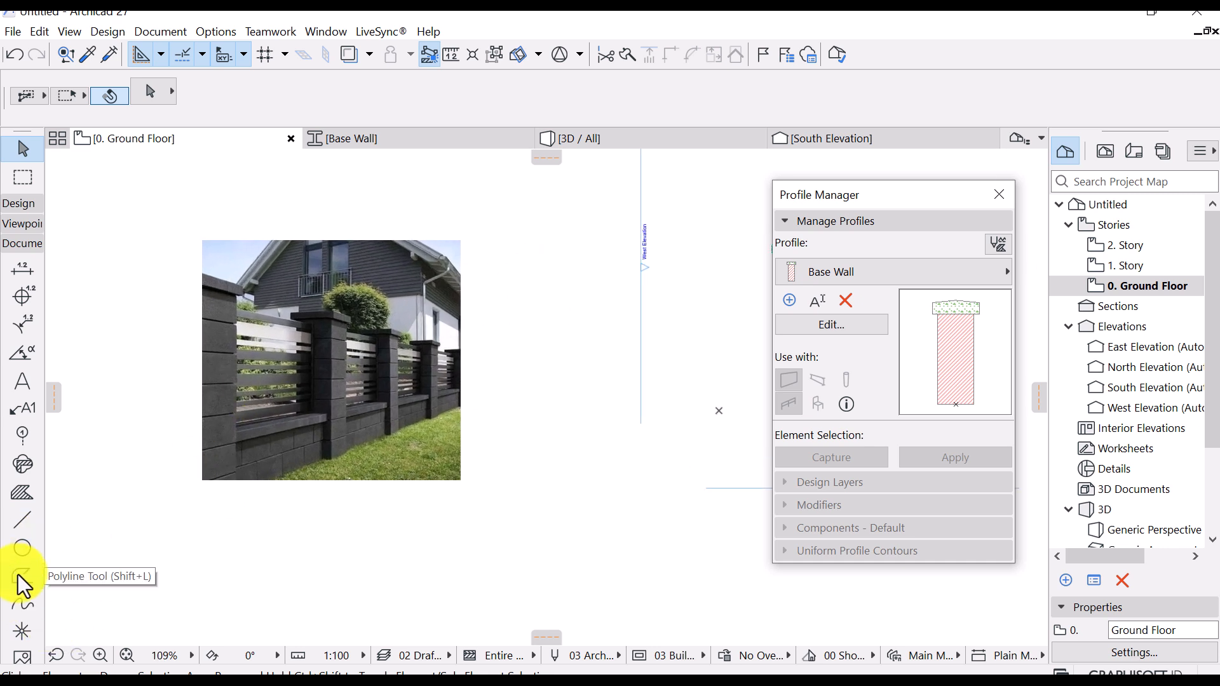
{"action": "left_click", "coordinate": [25, 496]}
{"action": "scroll", "coordinate": [493, 345], "scroll_direction": "up", "scroll_amount": 2}
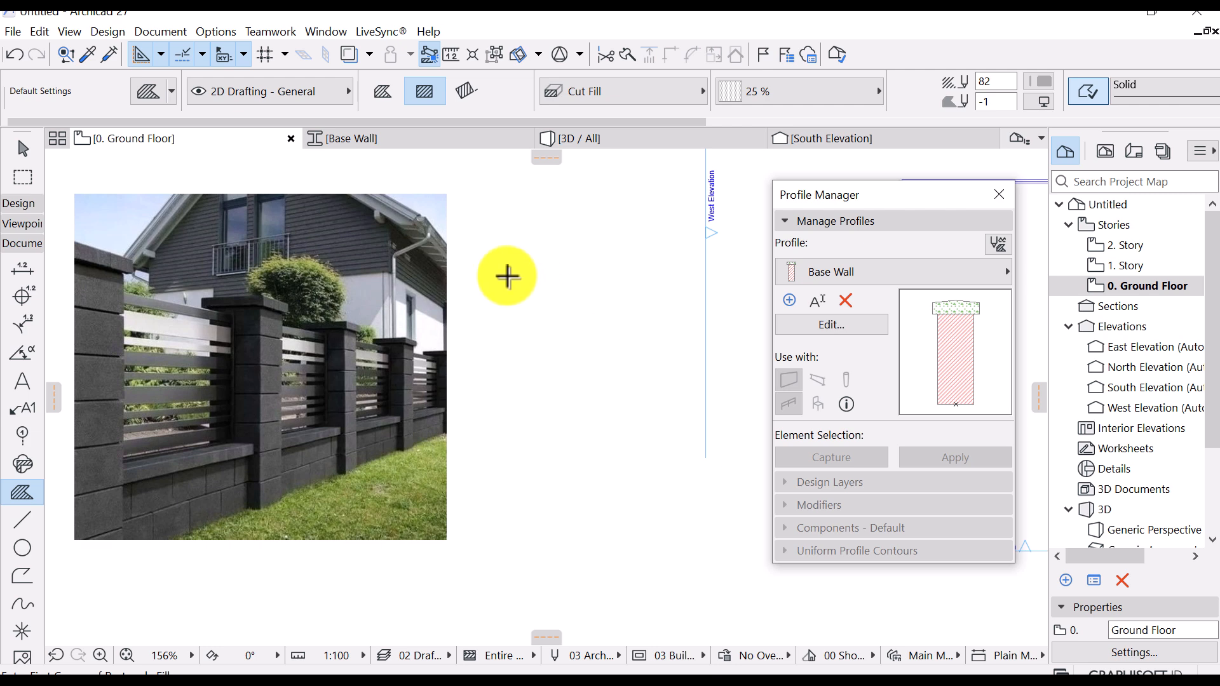
{"action": "left_click", "coordinate": [507, 272]}
{"action": "scroll", "coordinate": [516, 280], "scroll_direction": "up", "scroll_amount": 3}
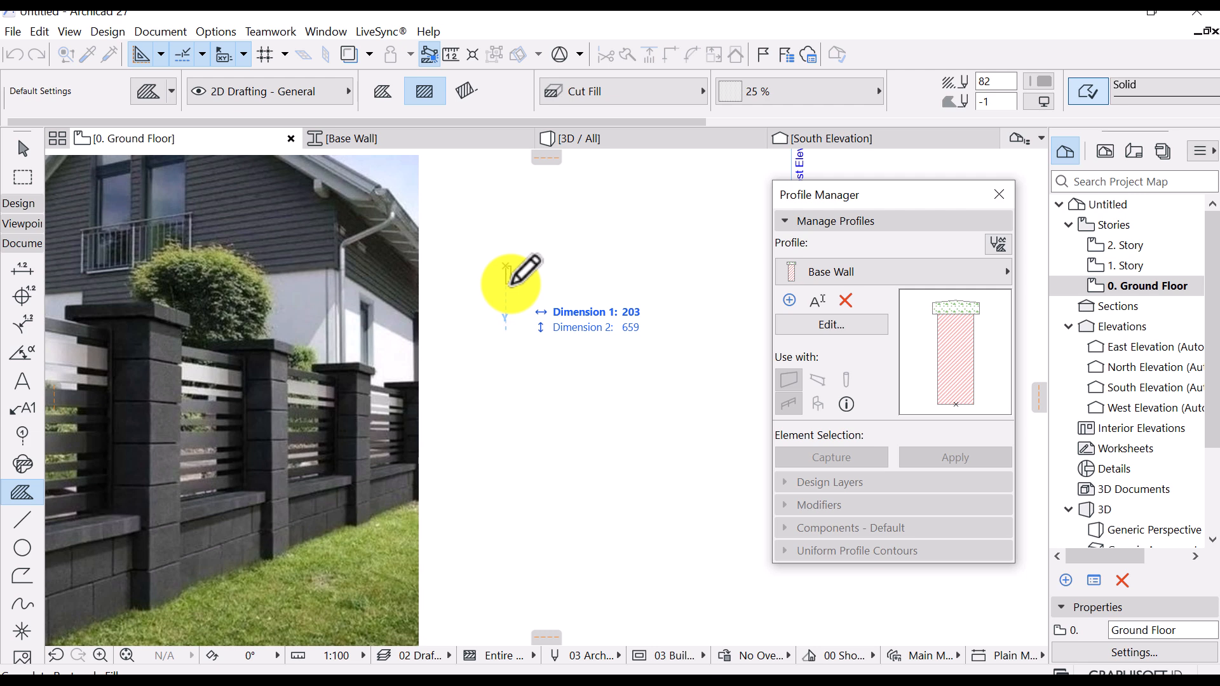
{"action": "key", "text": "Tab"}
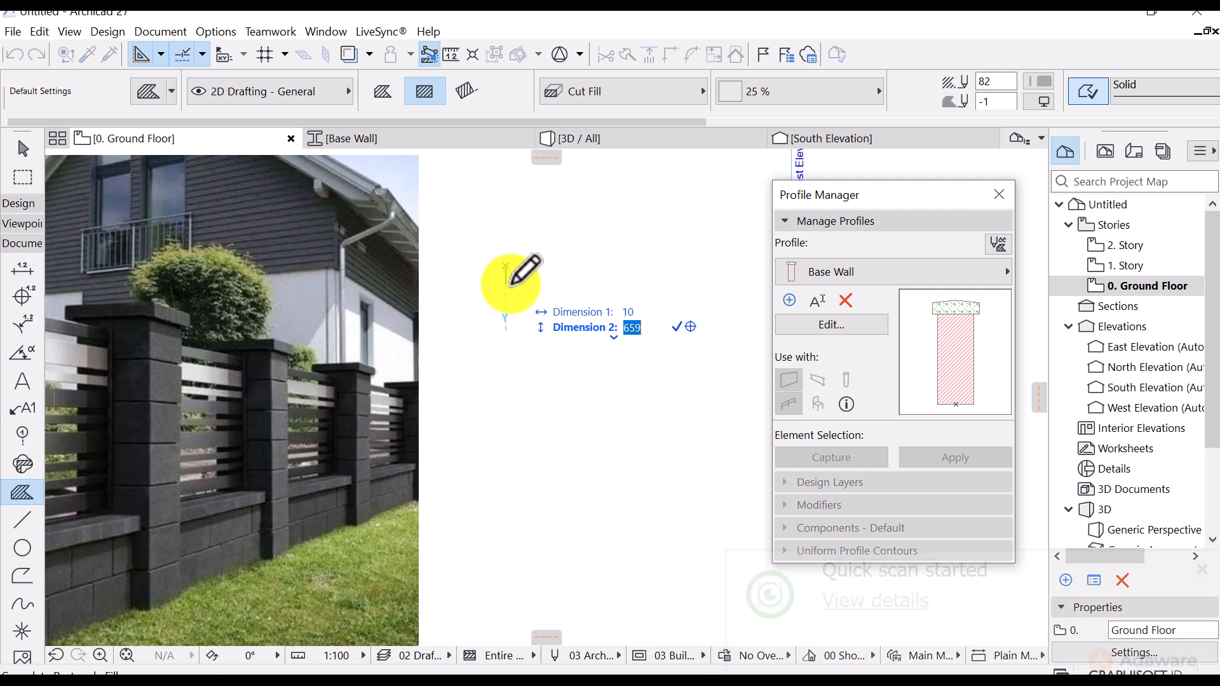
{"action": "type", "text": "50"}
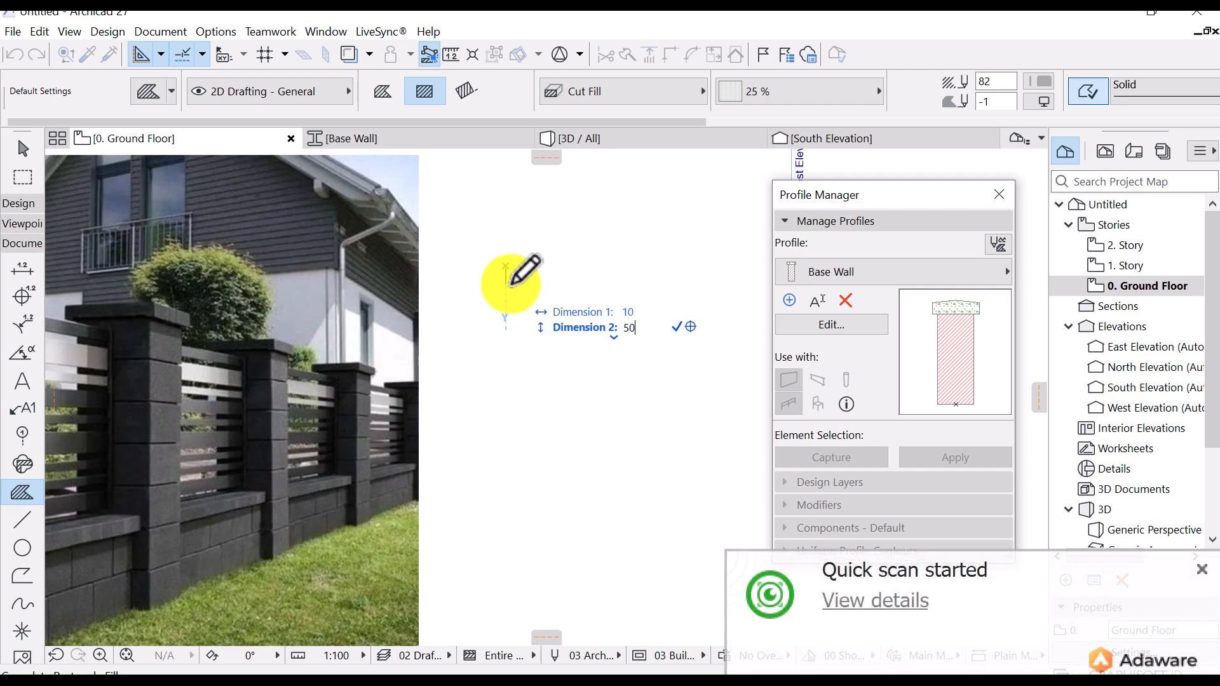
{"action": "key", "text": "Return"}
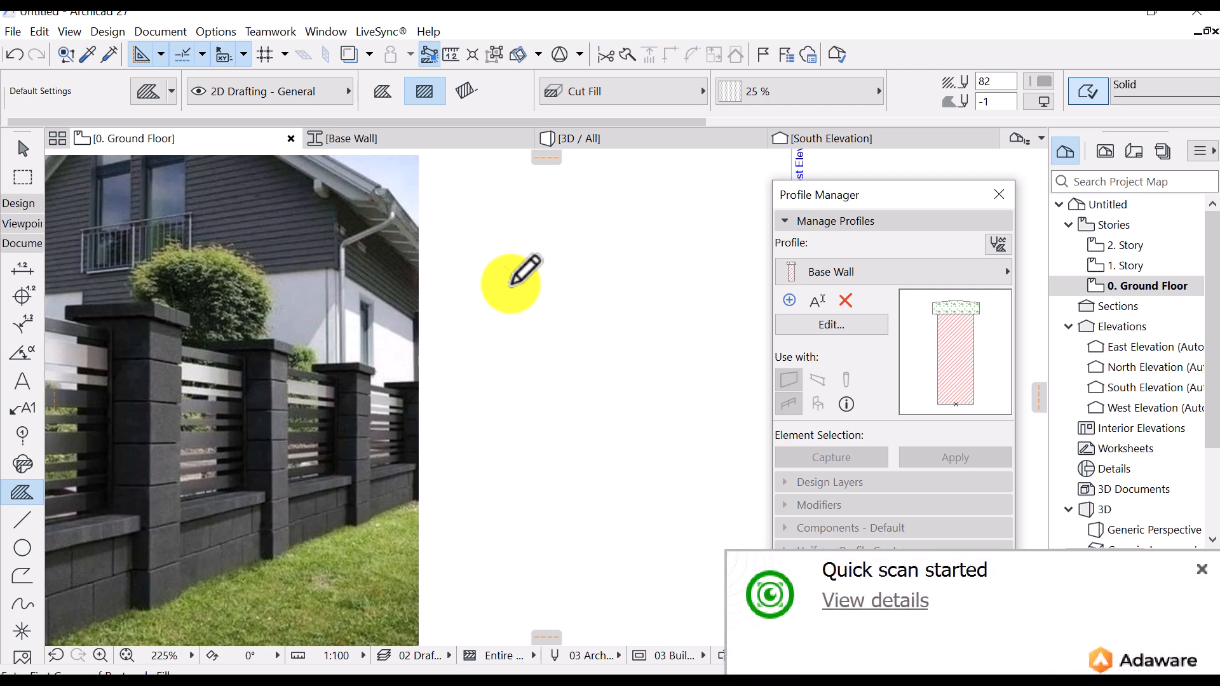
{"action": "left_click", "coordinate": [1198, 568]}
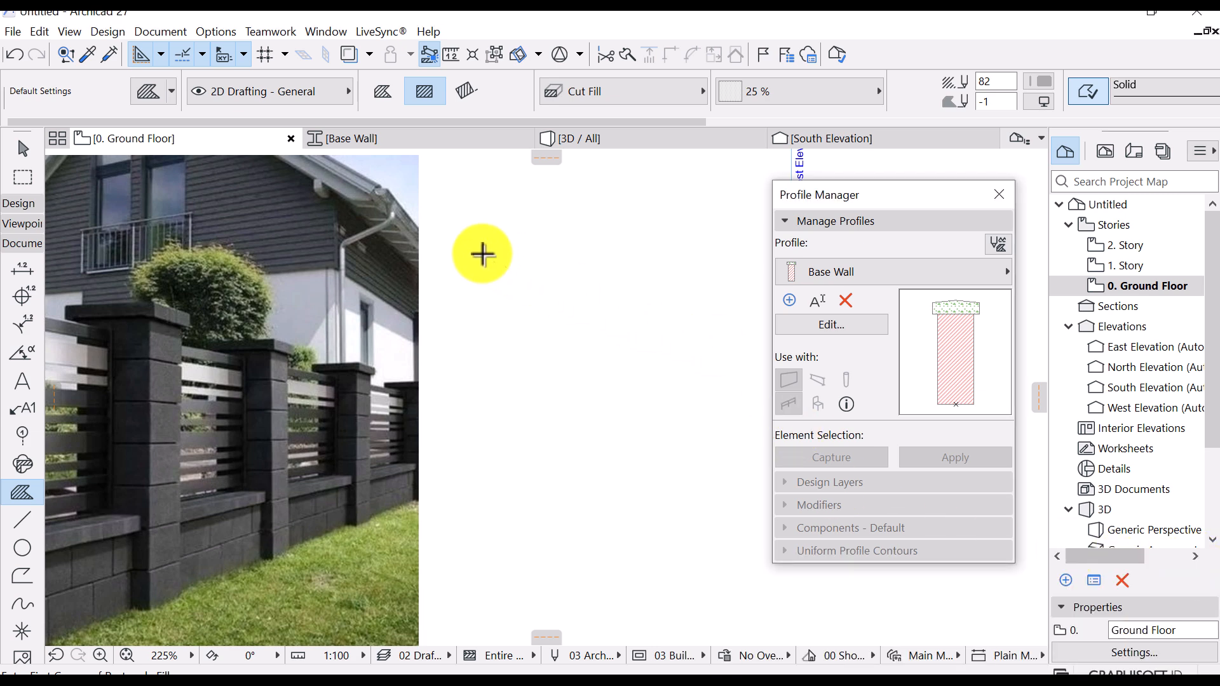
Examine the small rectangular fill up close and compare it with the fence slats in the reference photo
{"action": "scroll", "coordinate": [485, 254], "scroll_direction": "up", "scroll_amount": 6}
{"action": "scroll", "coordinate": [542, 276], "scroll_direction": "up", "scroll_amount": 5}
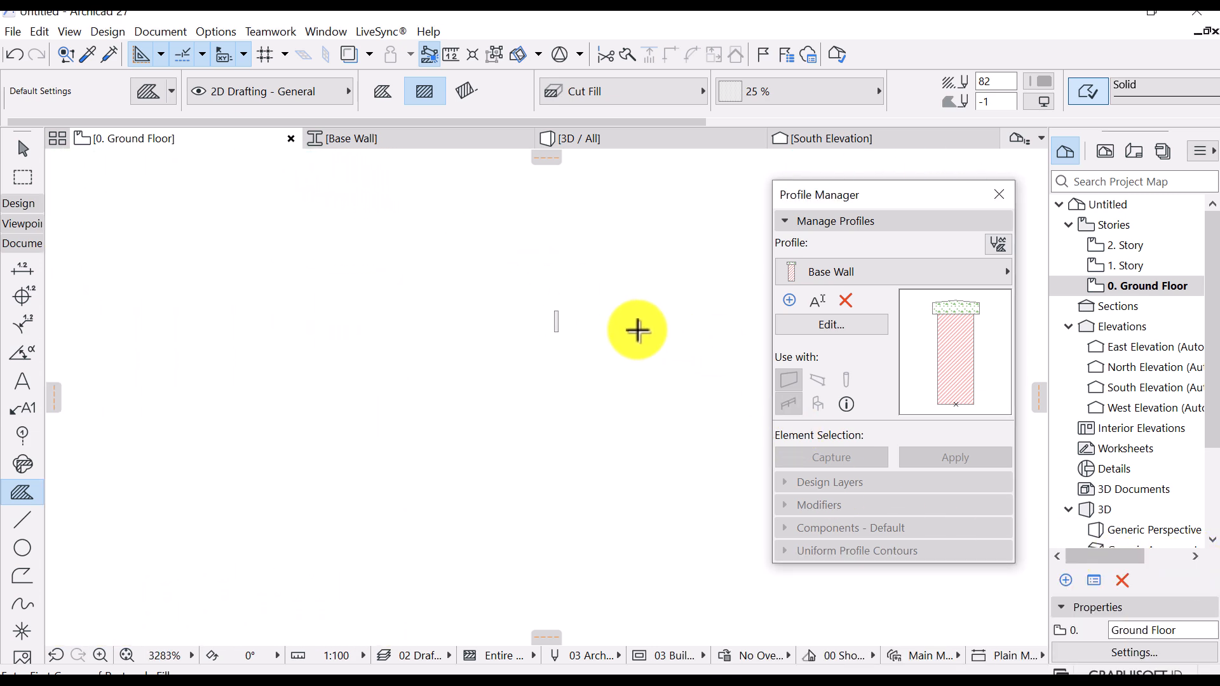
{"action": "scroll", "coordinate": [470, 362], "scroll_direction": "down", "scroll_amount": 7}
{"action": "middle_click_drag", "start_coordinate": [388, 392], "coordinate": [520, 302]}
{"action": "scroll", "coordinate": [200, 394], "scroll_direction": "up", "scroll_amount": 3}
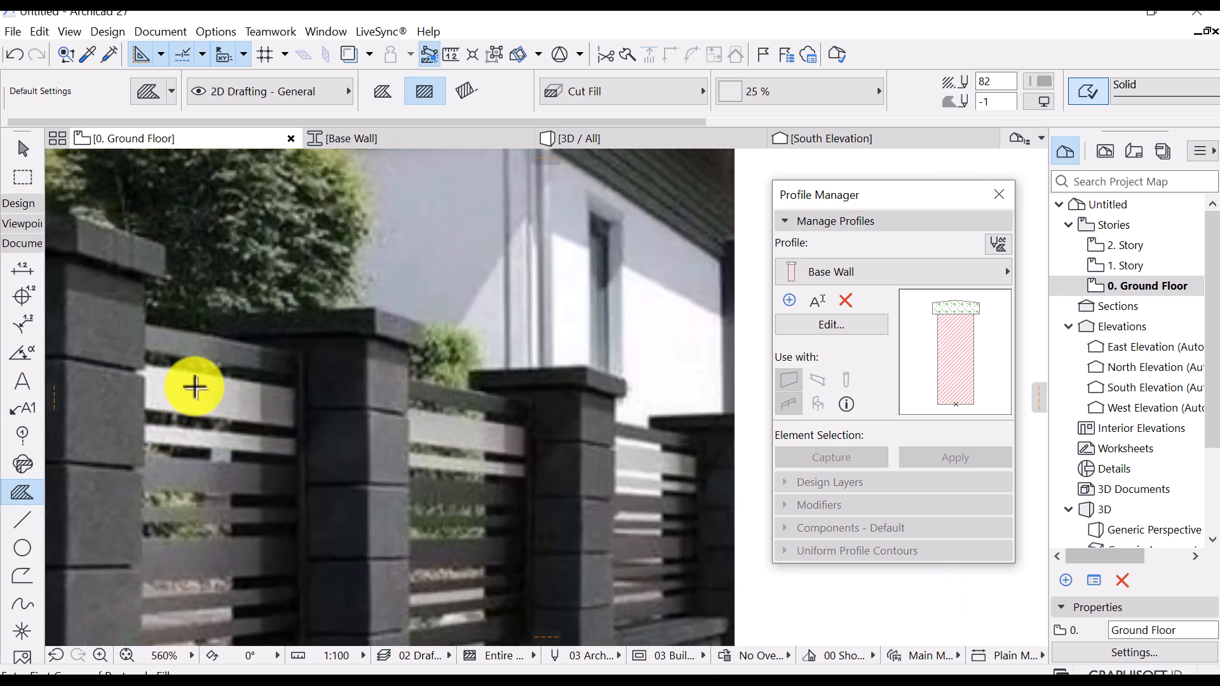
{"action": "scroll", "coordinate": [292, 379], "scroll_direction": "down", "scroll_amount": 4}
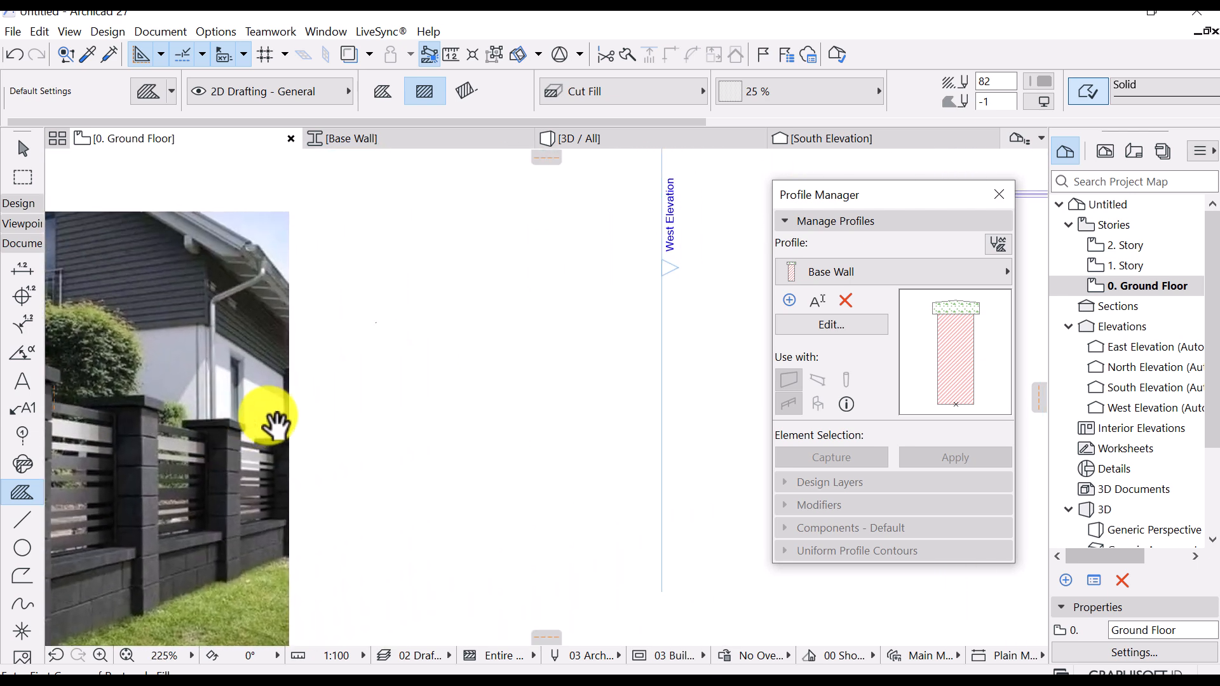
{"action": "scroll", "coordinate": [79, 436], "scroll_direction": "up", "scroll_amount": 5}
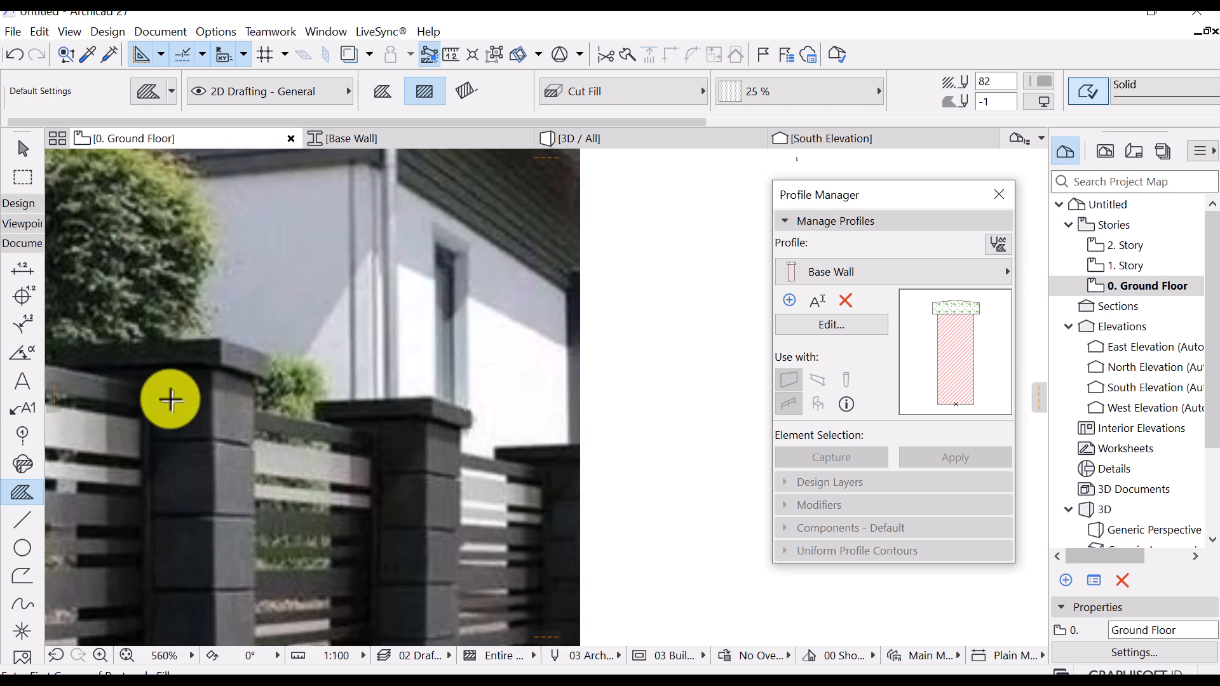
Copy the small rectangular fill straight down by about 60, leaving a narrow gap between the two fills
{"action": "scroll", "coordinate": [295, 391], "scroll_direction": "down", "scroll_amount": 5}
{"action": "middle_click_drag", "start_coordinate": [539, 328], "coordinate": [464, 433]}
{"action": "scroll", "coordinate": [401, 399], "scroll_direction": "up", "scroll_amount": 2}
{"action": "scroll", "coordinate": [410, 400], "scroll_direction": "up", "scroll_amount": 10}
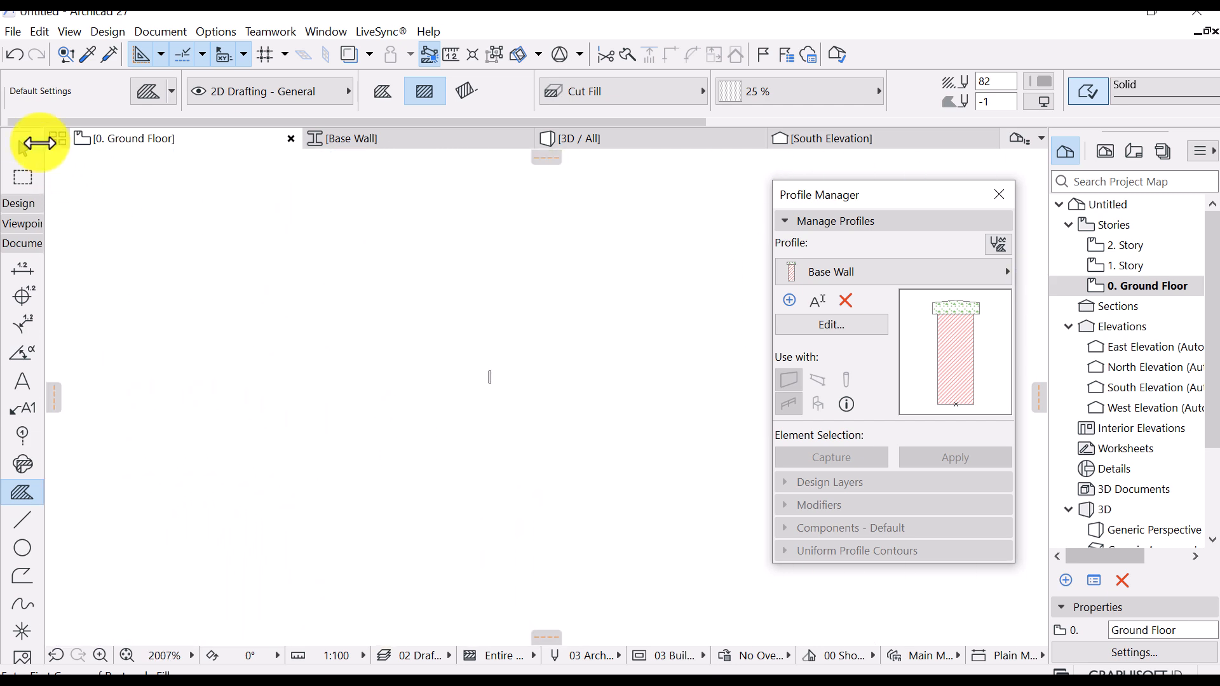
{"action": "left_click", "coordinate": [24, 149]}
{"action": "left_click", "coordinate": [487, 380]}
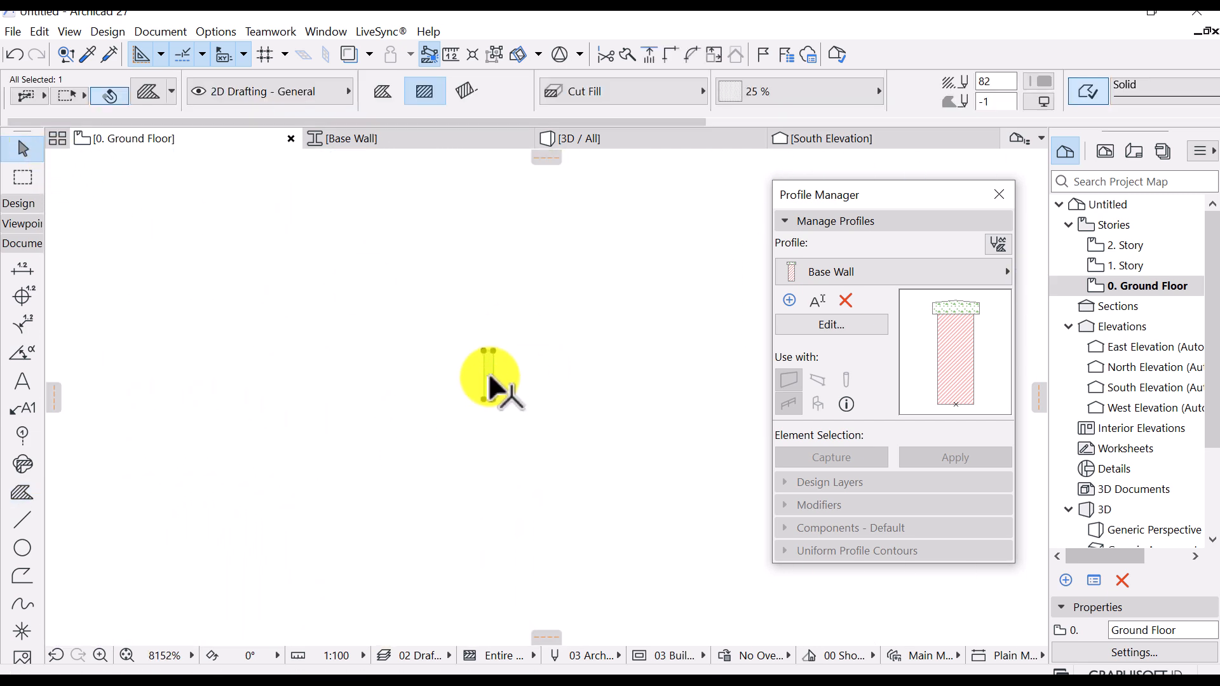
{"action": "scroll", "coordinate": [489, 376], "scroll_direction": "up", "scroll_amount": 1}
{"action": "key", "text": "ctrl+shift+d"}
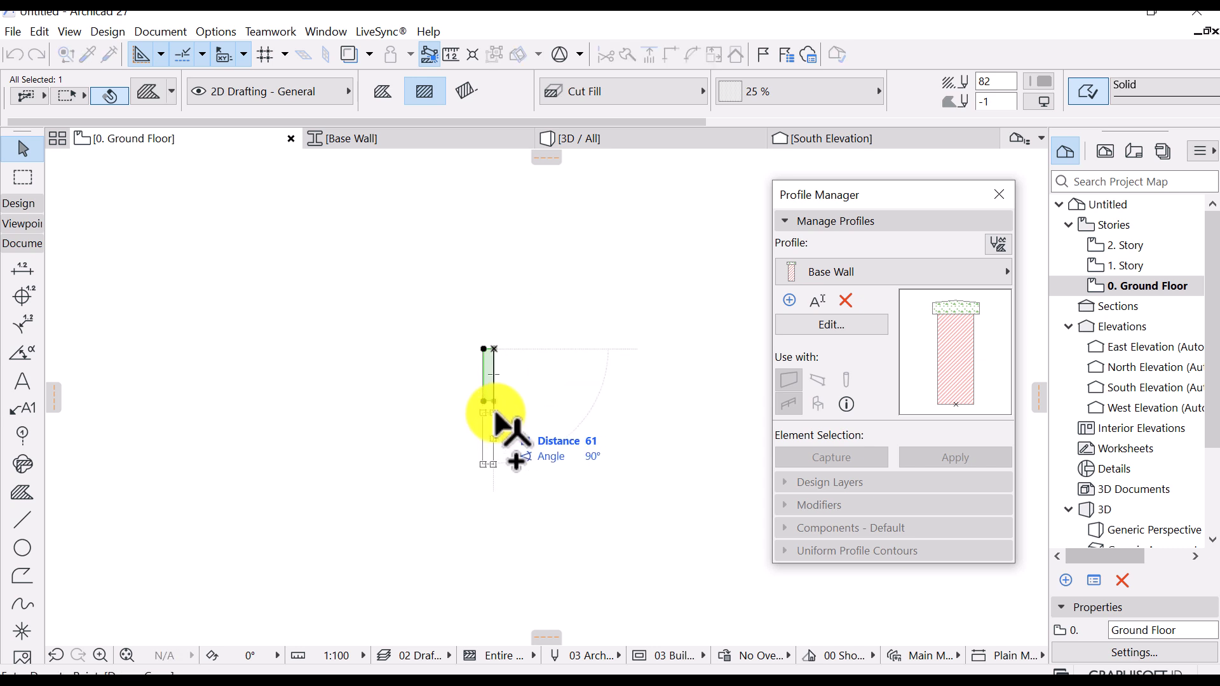
{"action": "left_click", "coordinate": [496, 414]}
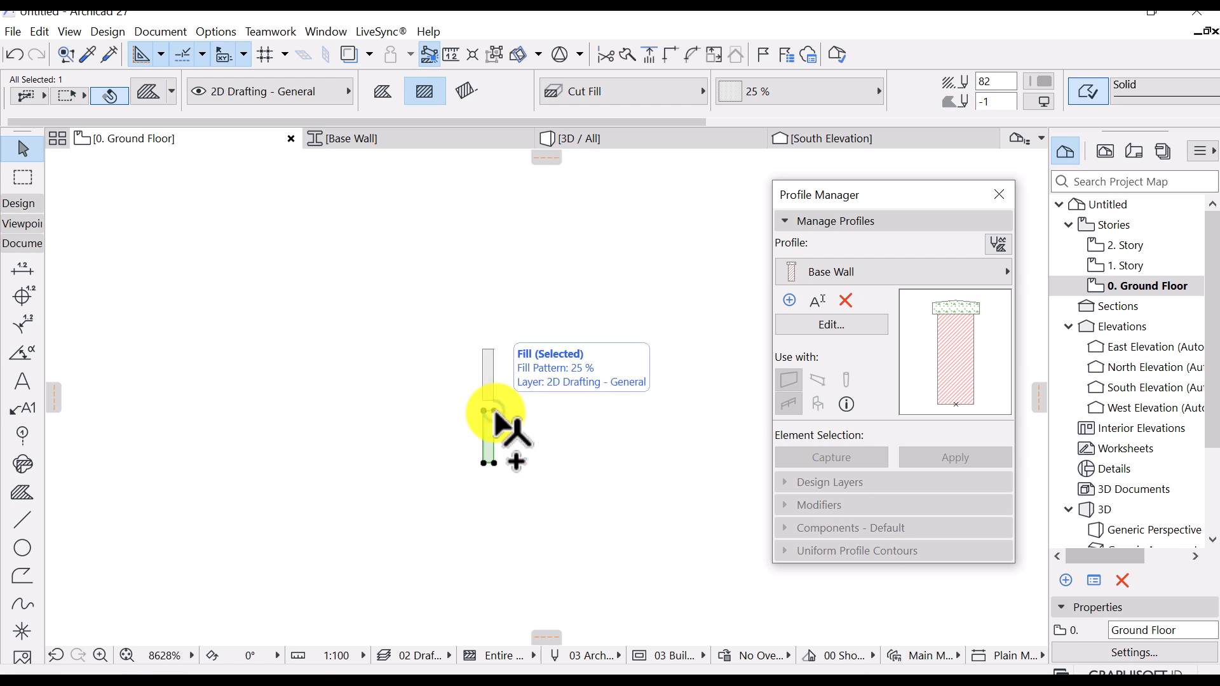
Extend the lower fill downward by offsetting its bottom edge by 50
{"action": "scroll", "coordinate": [509, 496], "scroll_direction": "up", "scroll_amount": 3}
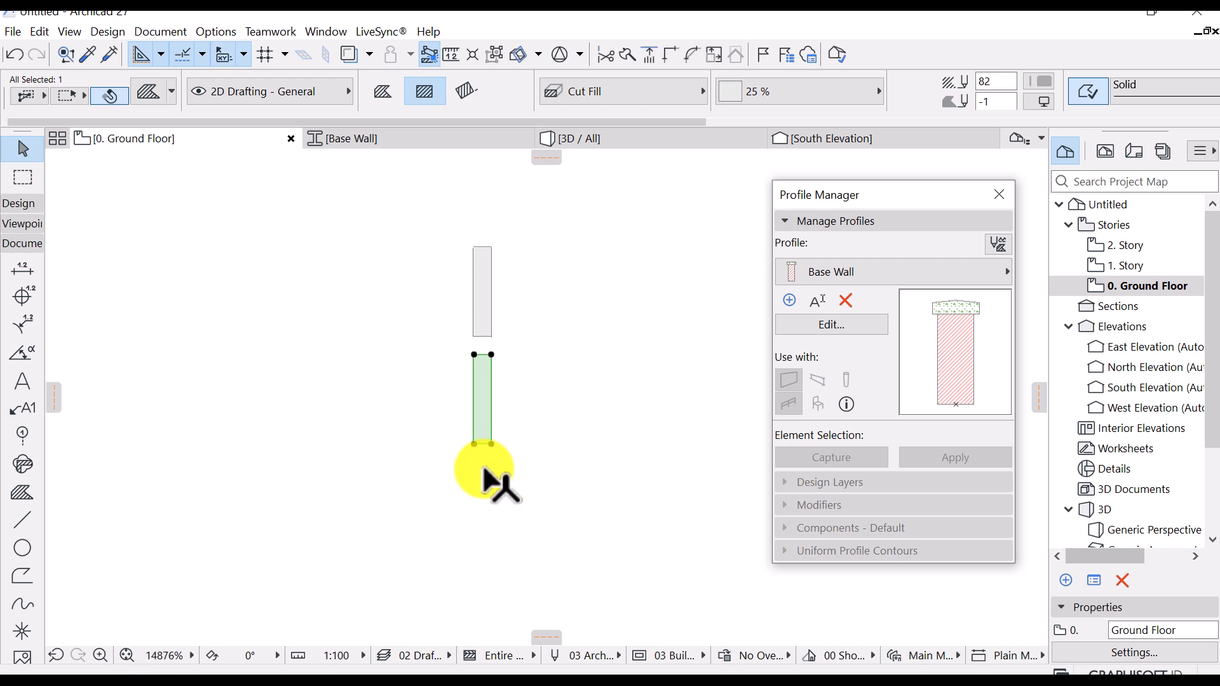
{"action": "left_click", "coordinate": [481, 439]}
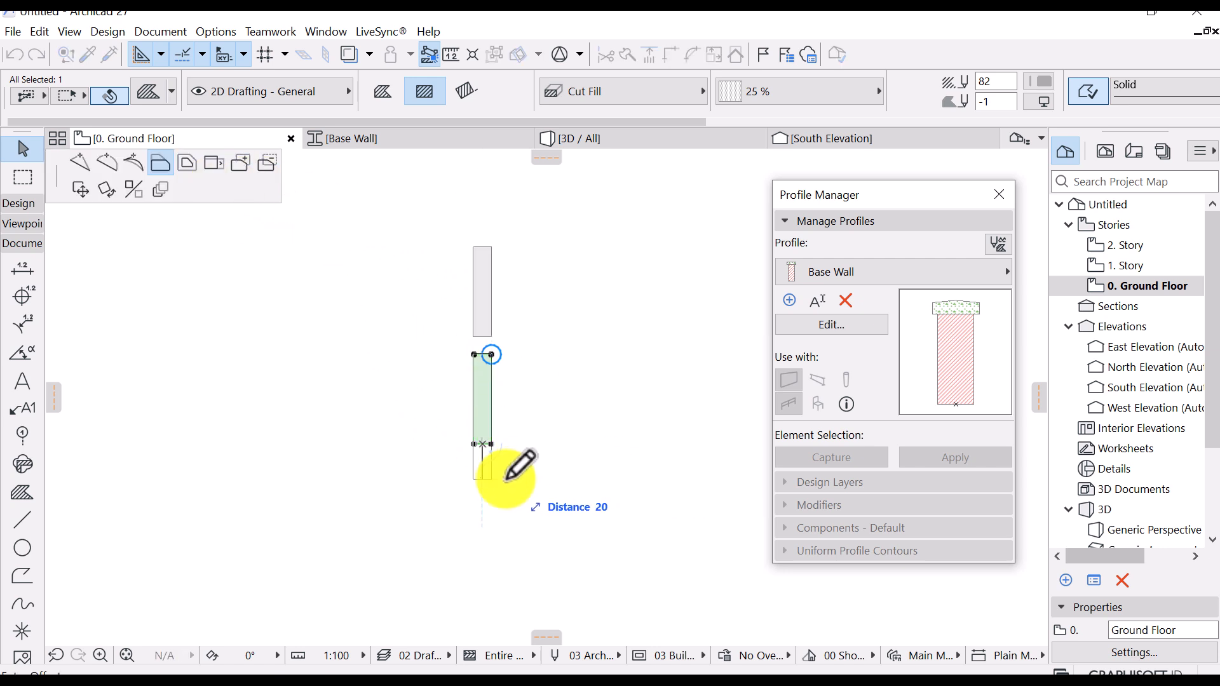
{"action": "type", "text": "50"}
{"action": "key", "text": "Return"}
Copy the short upper fill below the long one and shift the copy down to leave a gap like the one above
{"action": "scroll", "coordinate": [495, 355], "scroll_direction": "down", "scroll_amount": 15}
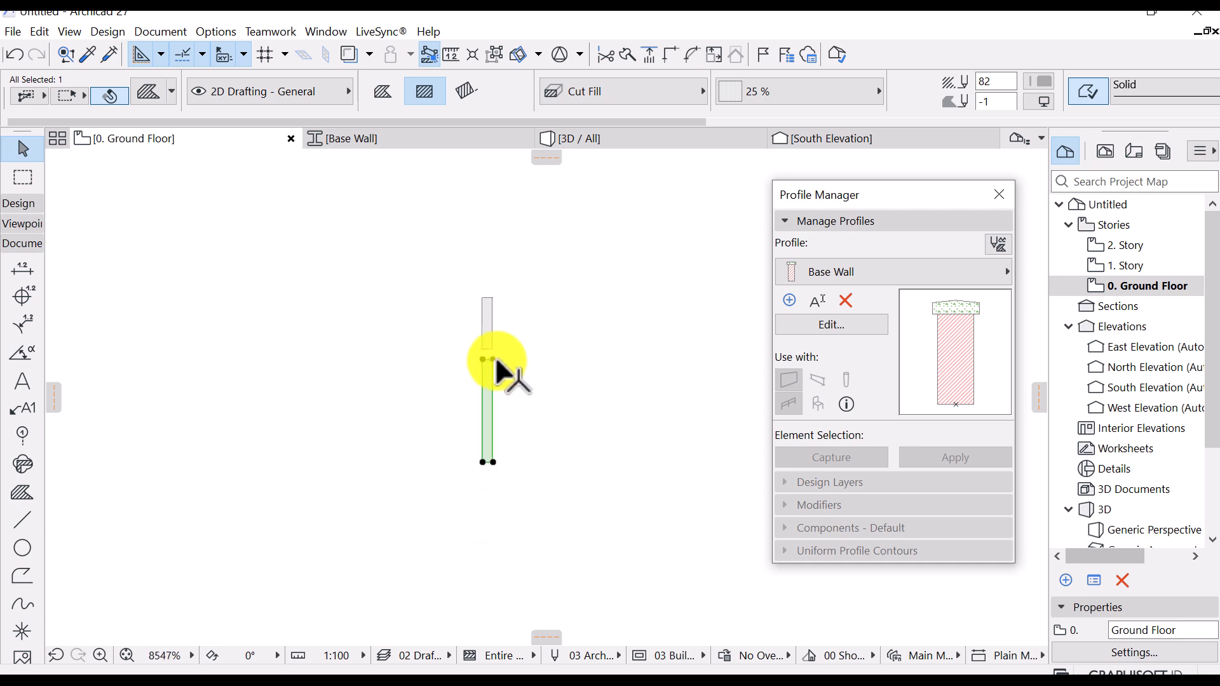
{"action": "middle_click_drag", "start_coordinate": [407, 436], "coordinate": [593, 389]}
{"action": "scroll", "coordinate": [593, 389], "scroll_direction": "down", "scroll_amount": 2}
{"action": "middle_click_drag", "start_coordinate": [440, 480], "coordinate": [450, 404]}
{"action": "scroll", "coordinate": [654, 294], "scroll_direction": "up", "scroll_amount": 12}
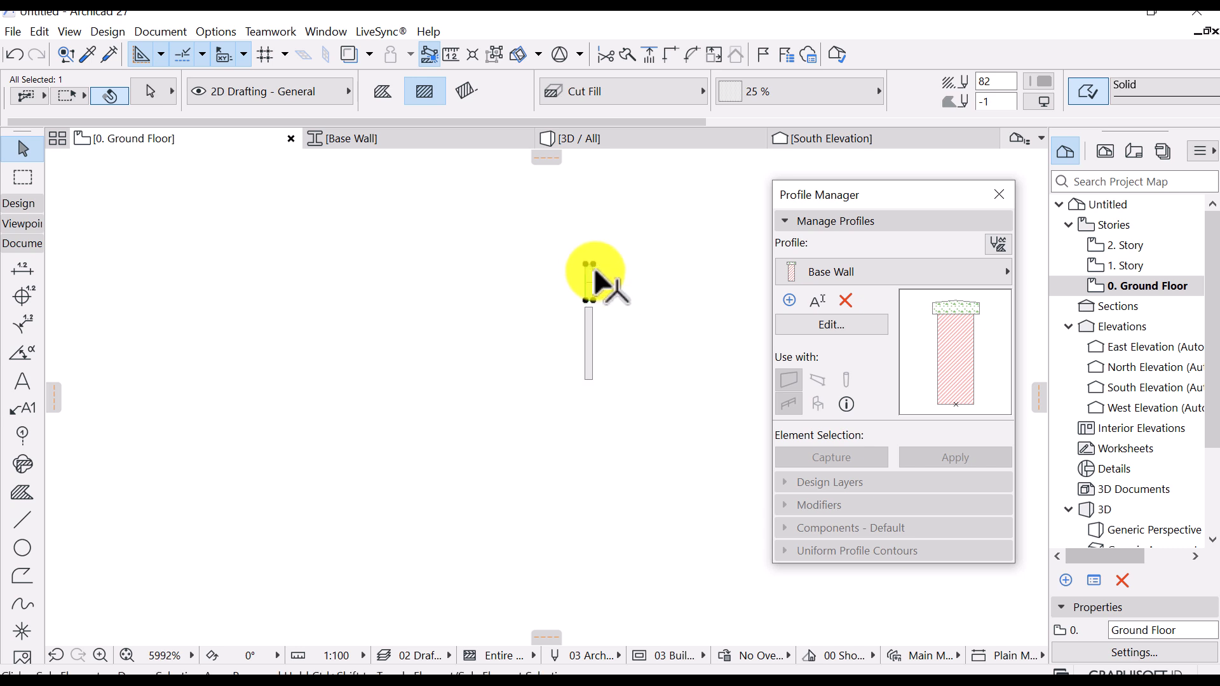
{"action": "key", "text": "ctrl+shift+d"}
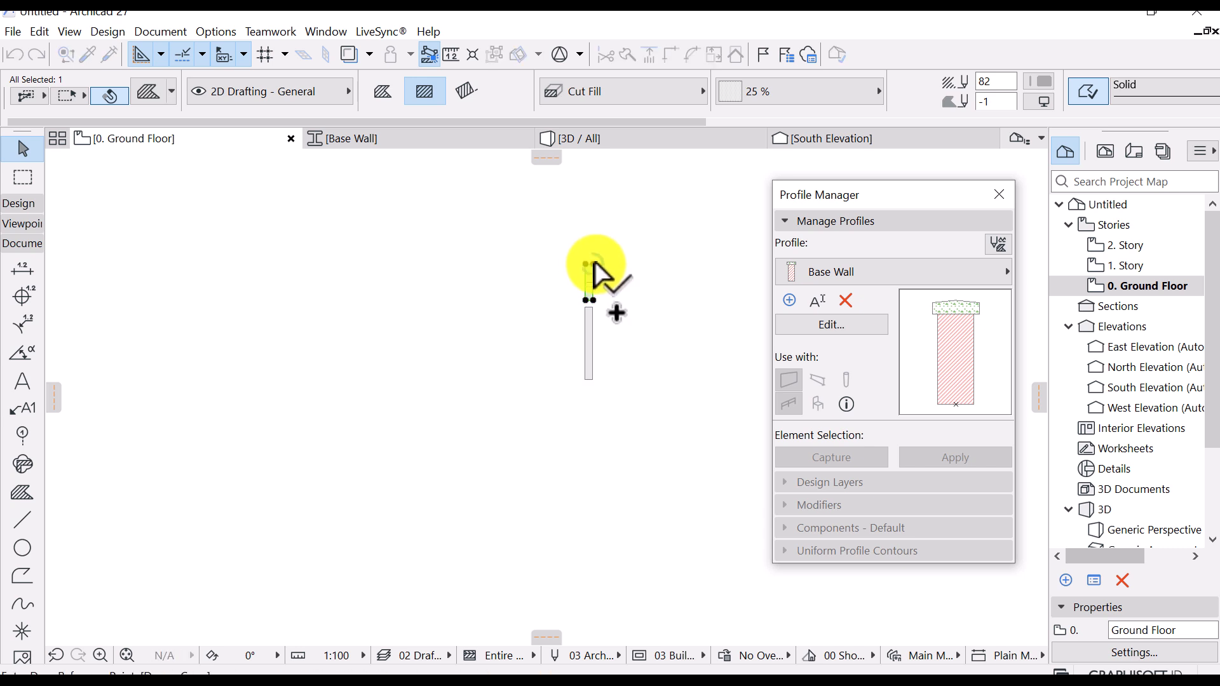
{"action": "left_click", "coordinate": [594, 263]}
{"action": "left_click", "coordinate": [593, 379]}
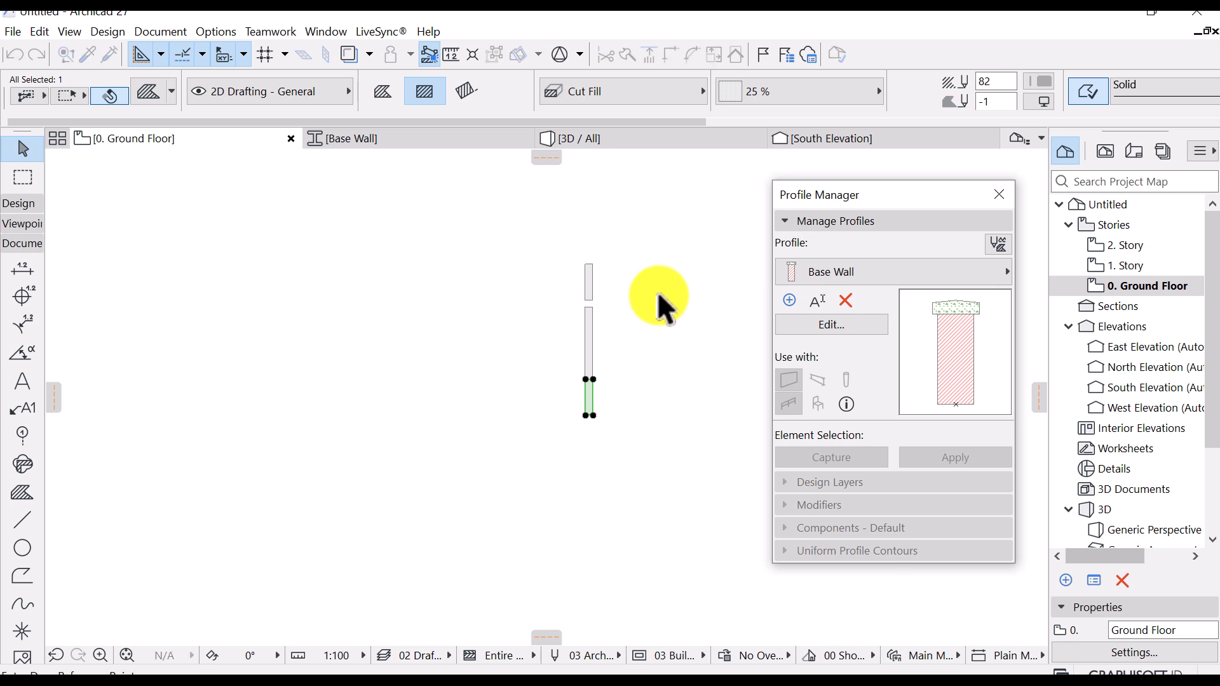
{"action": "left_click", "coordinate": [659, 296]}
{"action": "left_click", "coordinate": [660, 324]}
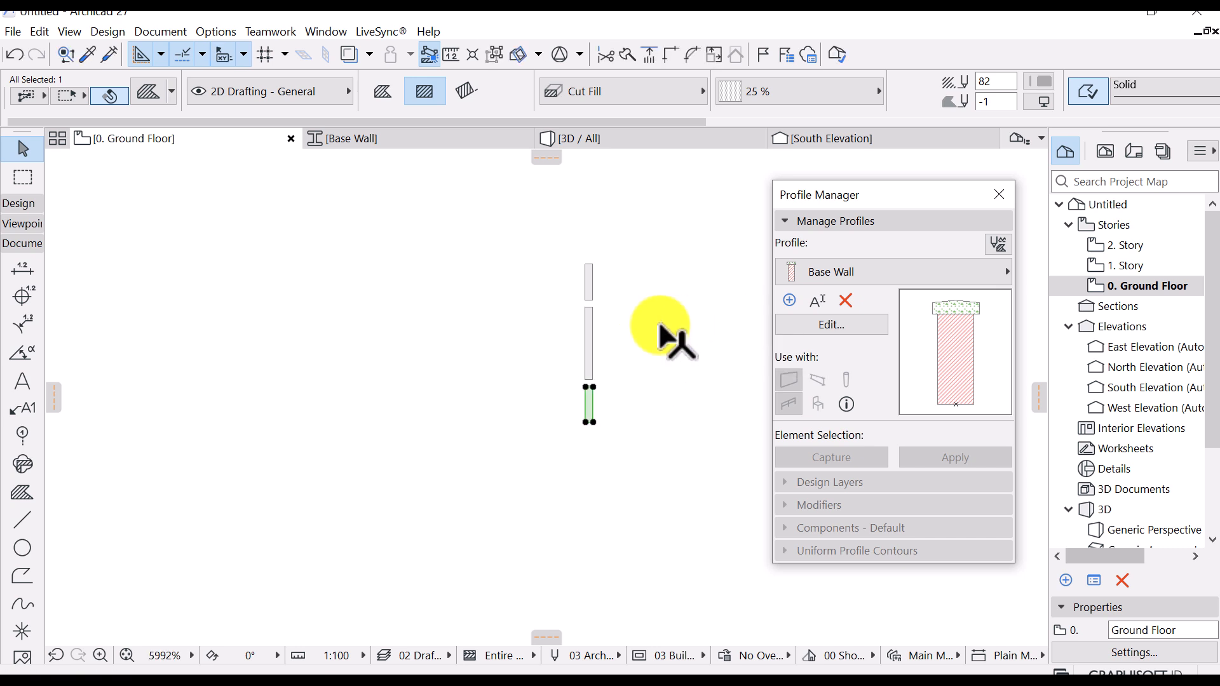
Shorten the lowest fill by moving its bottom edge up in two successive offsets of 10
{"action": "scroll", "coordinate": [576, 407], "scroll_direction": "up", "scroll_amount": 6}
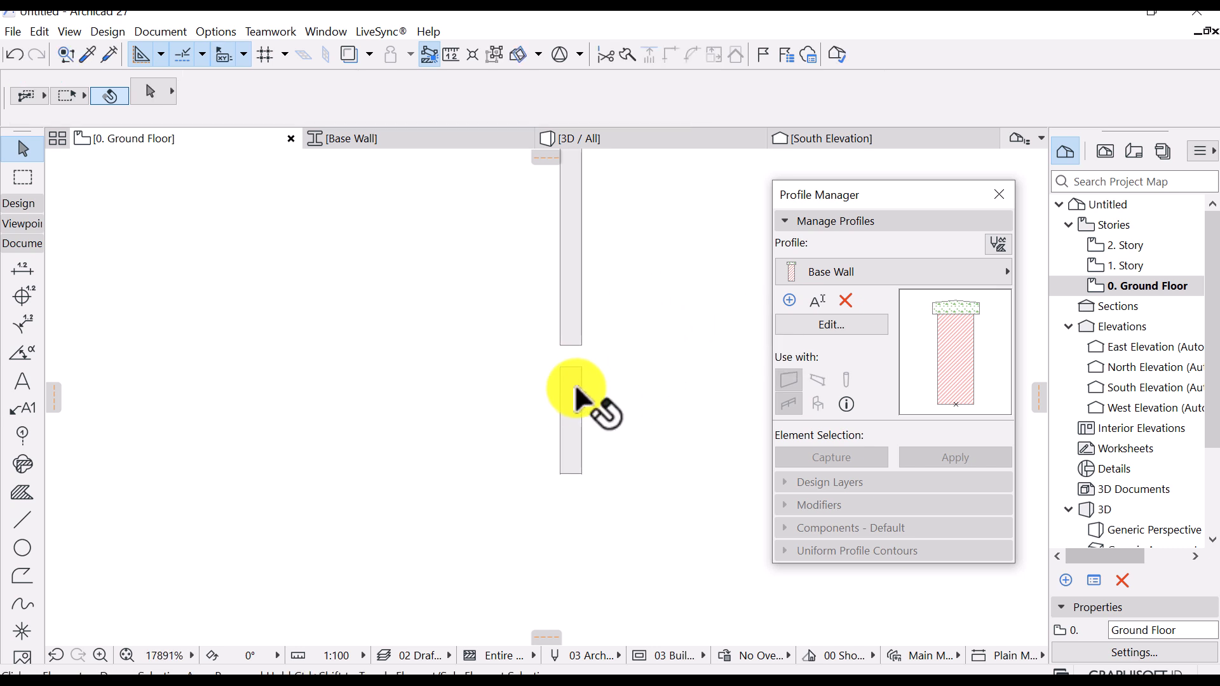
{"action": "left_click", "coordinate": [574, 476]}
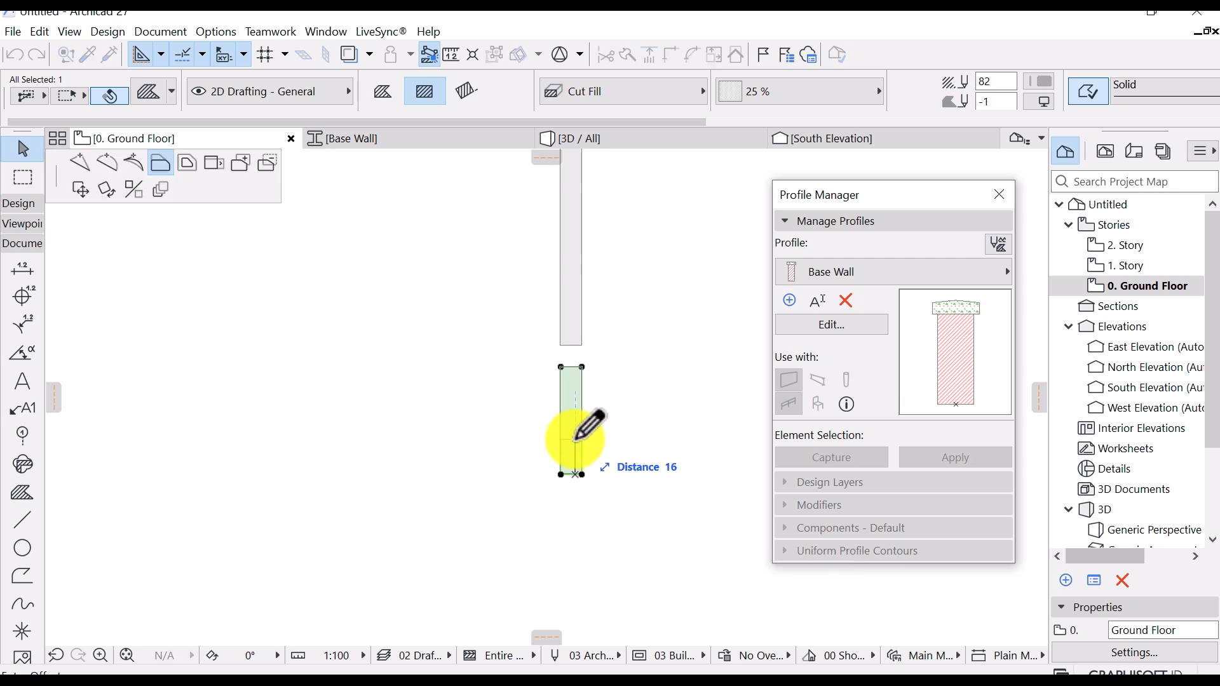
{"action": "type", "text": "10"}
{"action": "key", "text": "Return"}
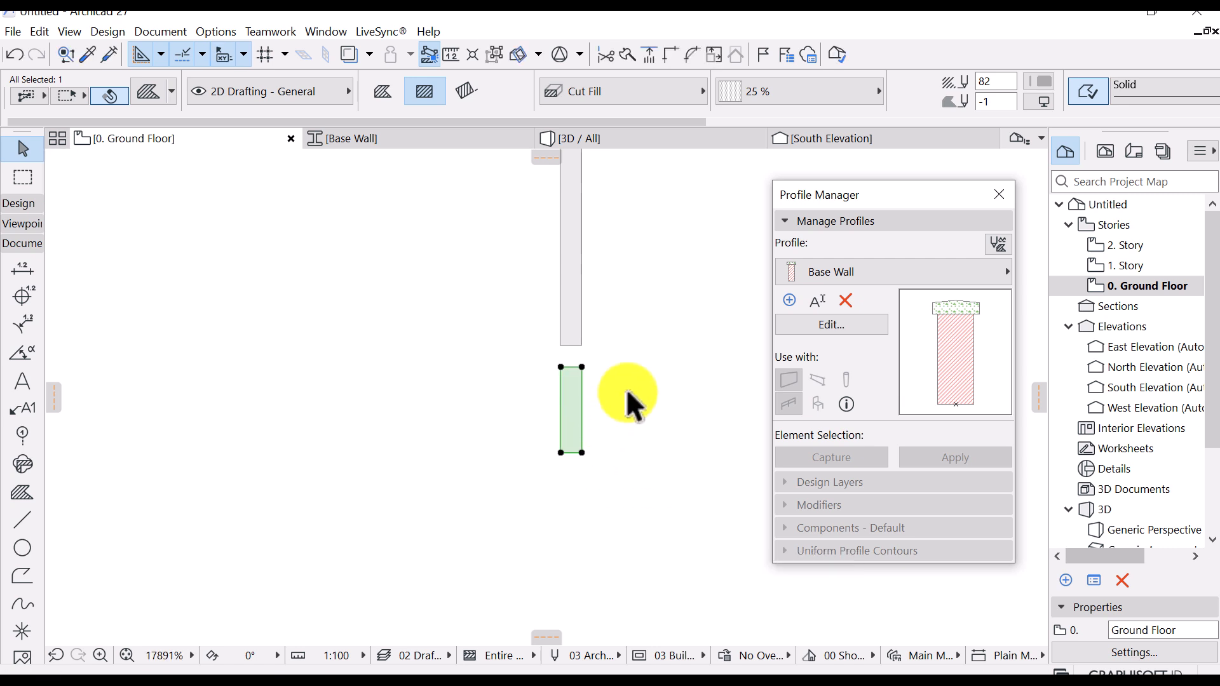
{"action": "left_click", "coordinate": [627, 387]}
{"action": "scroll", "coordinate": [632, 387], "scroll_direction": "down", "scroll_amount": 6}
{"action": "scroll", "coordinate": [631, 369], "scroll_direction": "up", "scroll_amount": 4}
{"action": "left_click", "coordinate": [577, 445]}
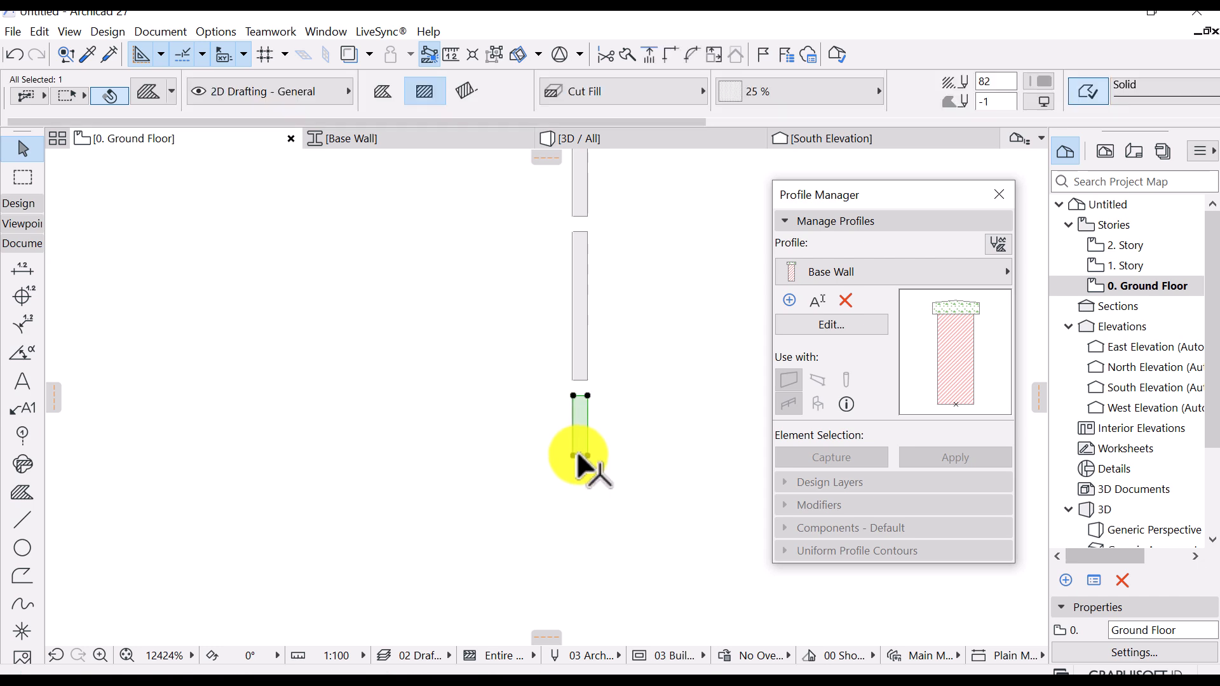
{"action": "left_click", "coordinate": [578, 455]}
{"action": "key", "text": "Return"}
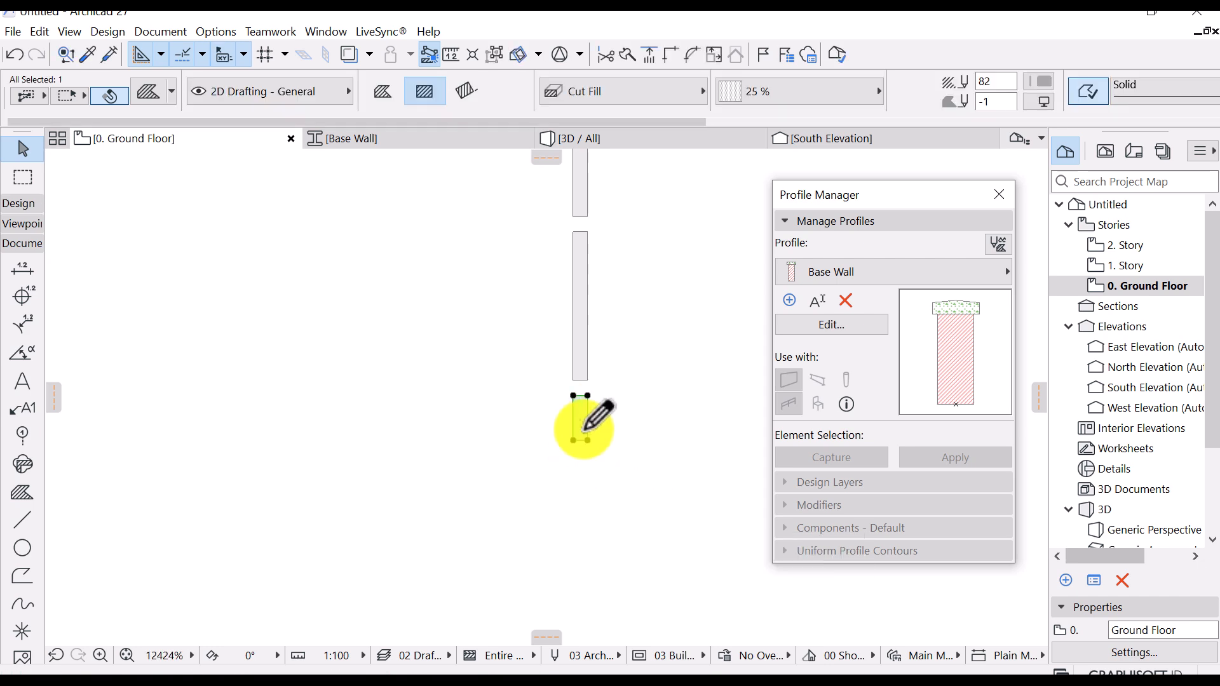
{"action": "left_click", "coordinate": [657, 420]}
Examine the widths and spacing of the fence slats in the reference photo and compare them with the stacked fills
{"action": "scroll", "coordinate": [568, 411], "scroll_direction": "down", "scroll_amount": 5}
{"action": "scroll", "coordinate": [524, 420], "scroll_direction": "down", "scroll_amount": 6}
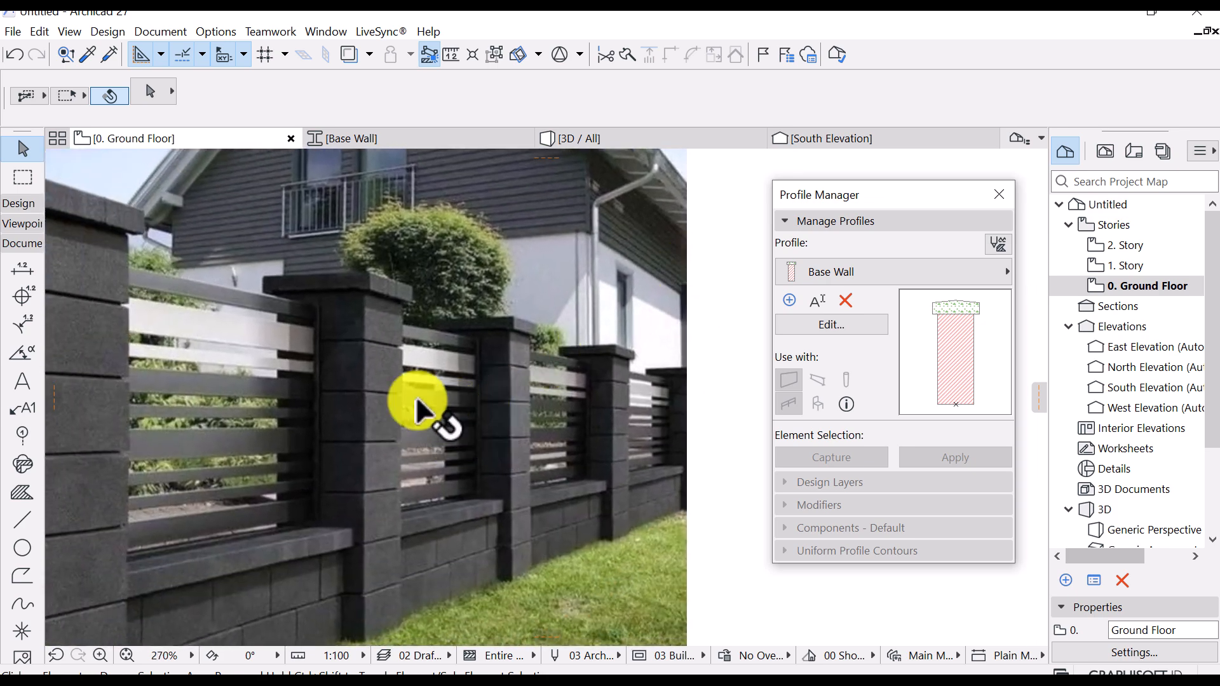
{"action": "scroll", "coordinate": [415, 406], "scroll_direction": "up", "scroll_amount": 4}
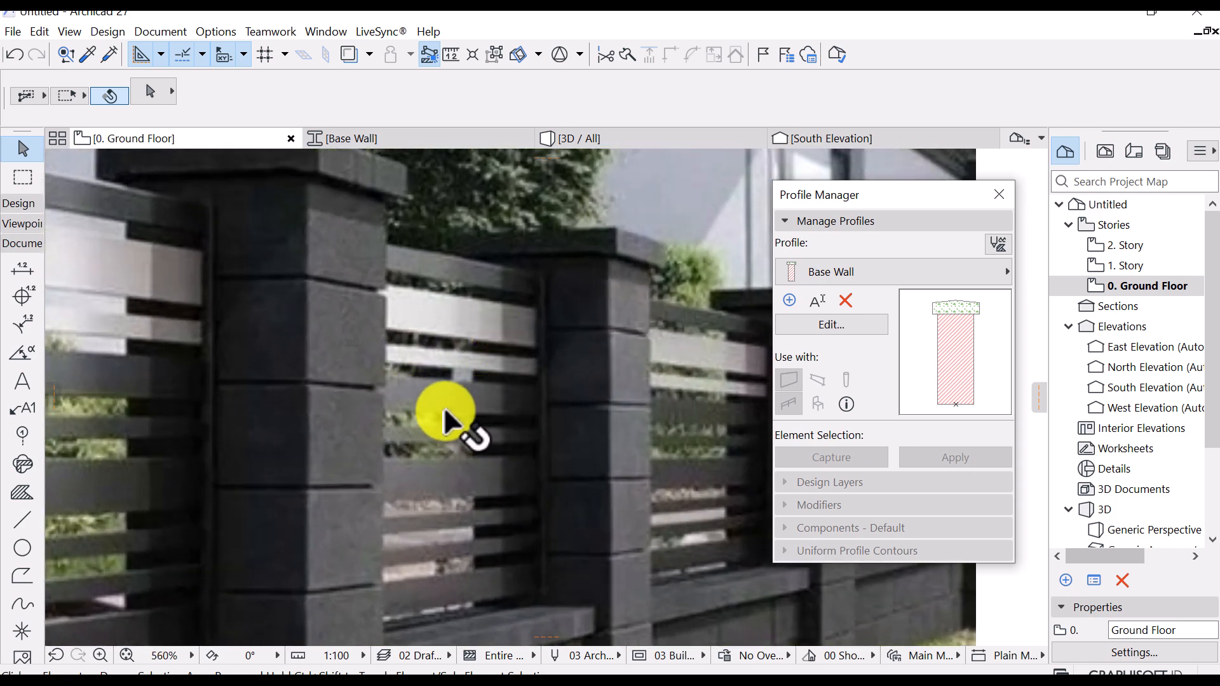
{"action": "scroll", "coordinate": [529, 423], "scroll_direction": "down", "scroll_amount": 4}
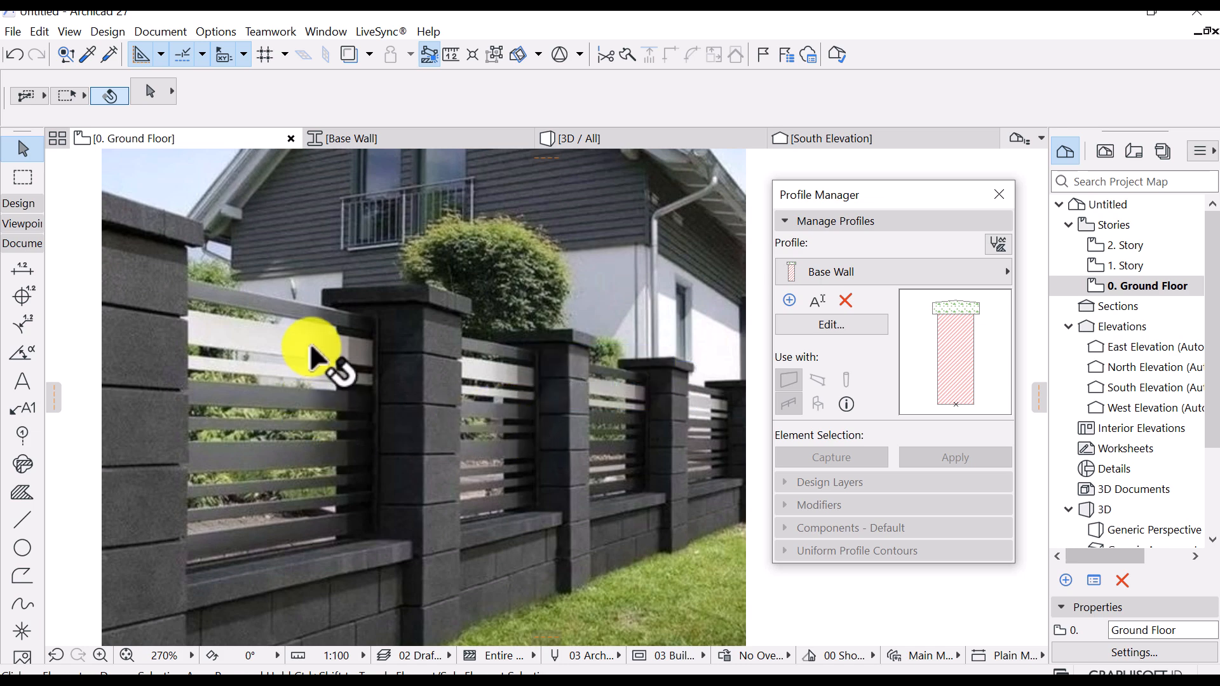
{"action": "scroll", "coordinate": [299, 353], "scroll_direction": "down", "scroll_amount": 3}
{"action": "scroll", "coordinate": [554, 359], "scroll_direction": "down", "scroll_amount": 4}
{"action": "scroll", "coordinate": [401, 397], "scroll_direction": "up", "scroll_amount": 15}
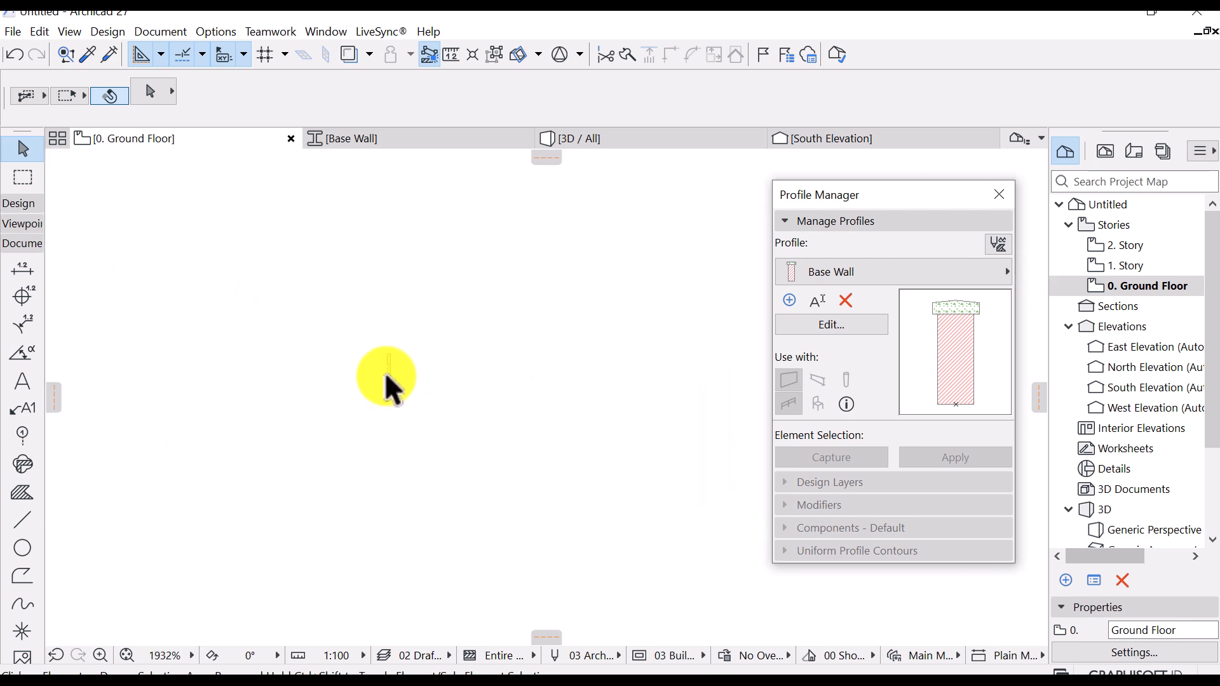
Copy the long second slat fill straight down below the short third slat, keeping the same gap between slats
{"action": "left_click", "coordinate": [393, 367]}
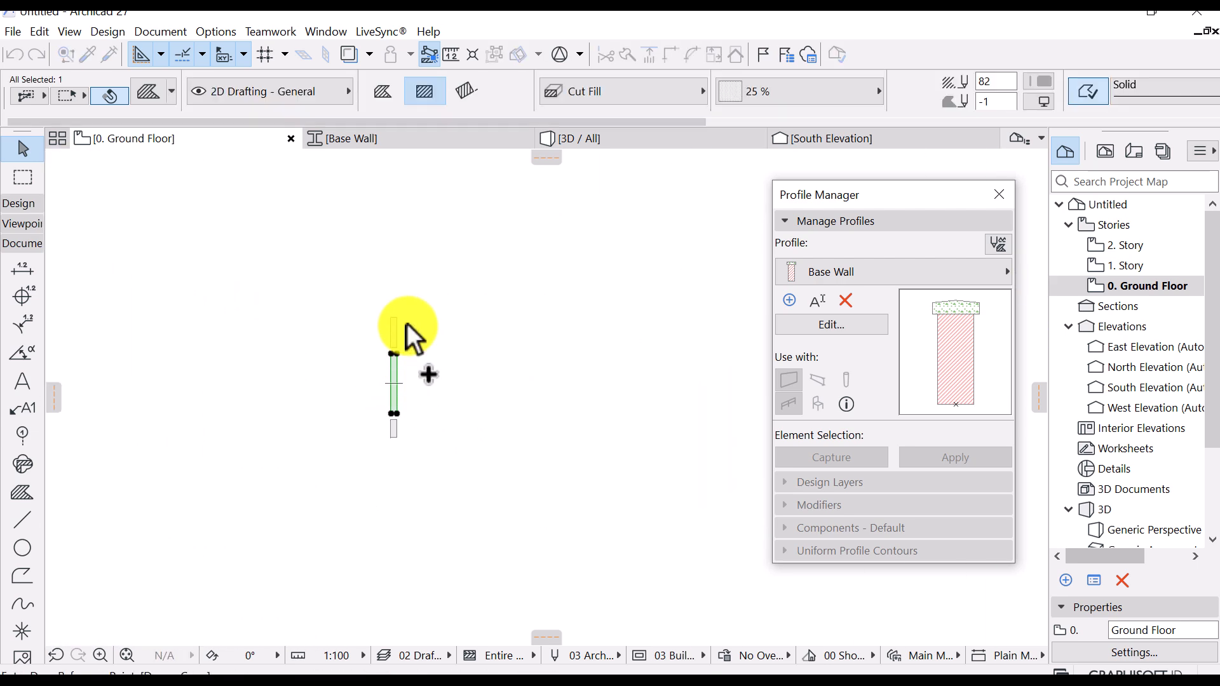
{"action": "scroll", "coordinate": [407, 343], "scroll_direction": "up", "scroll_amount": 3}
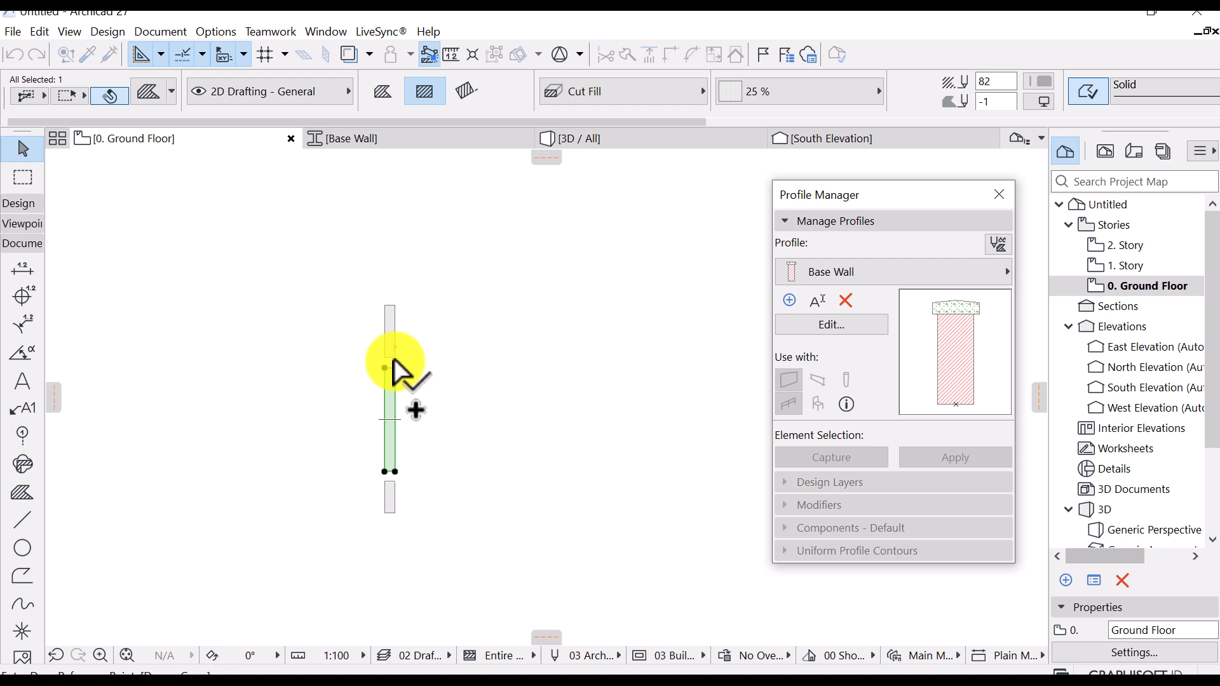
{"action": "scroll", "coordinate": [394, 355], "scroll_direction": "up", "scroll_amount": 3}
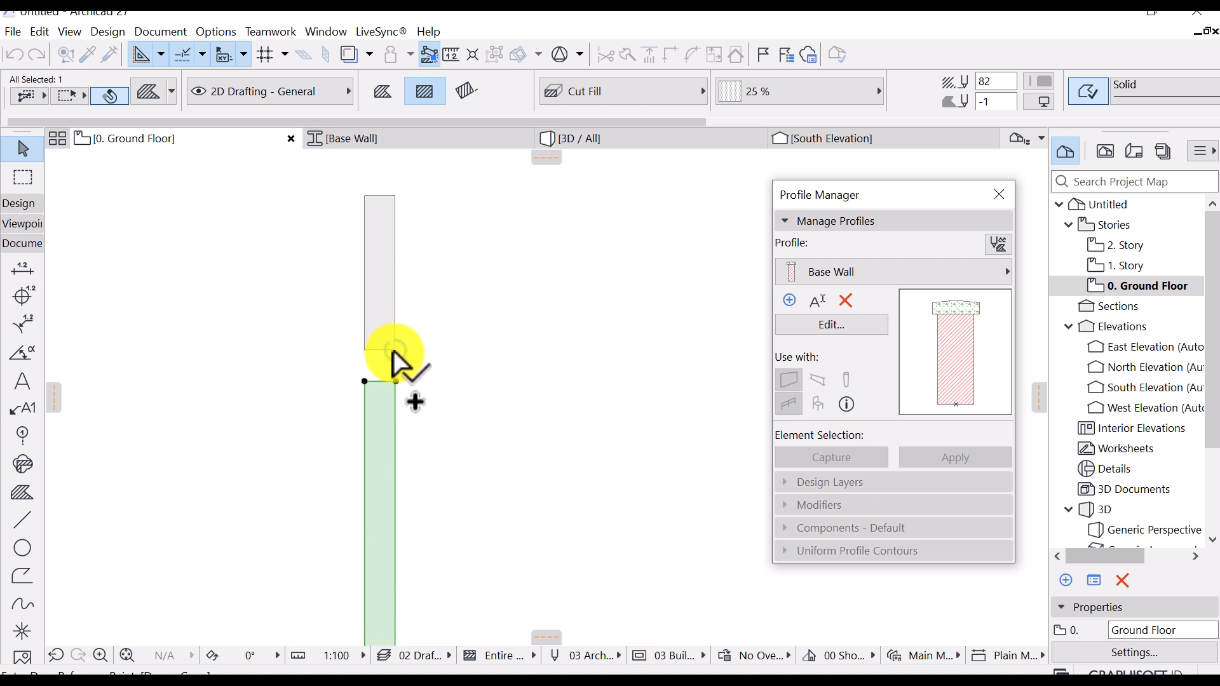
{"action": "left_click", "coordinate": [395, 351]}
{"action": "scroll", "coordinate": [395, 274], "scroll_direction": "down", "scroll_amount": 3}
{"action": "scroll", "coordinate": [383, 484], "scroll_direction": "up", "scroll_amount": 2}
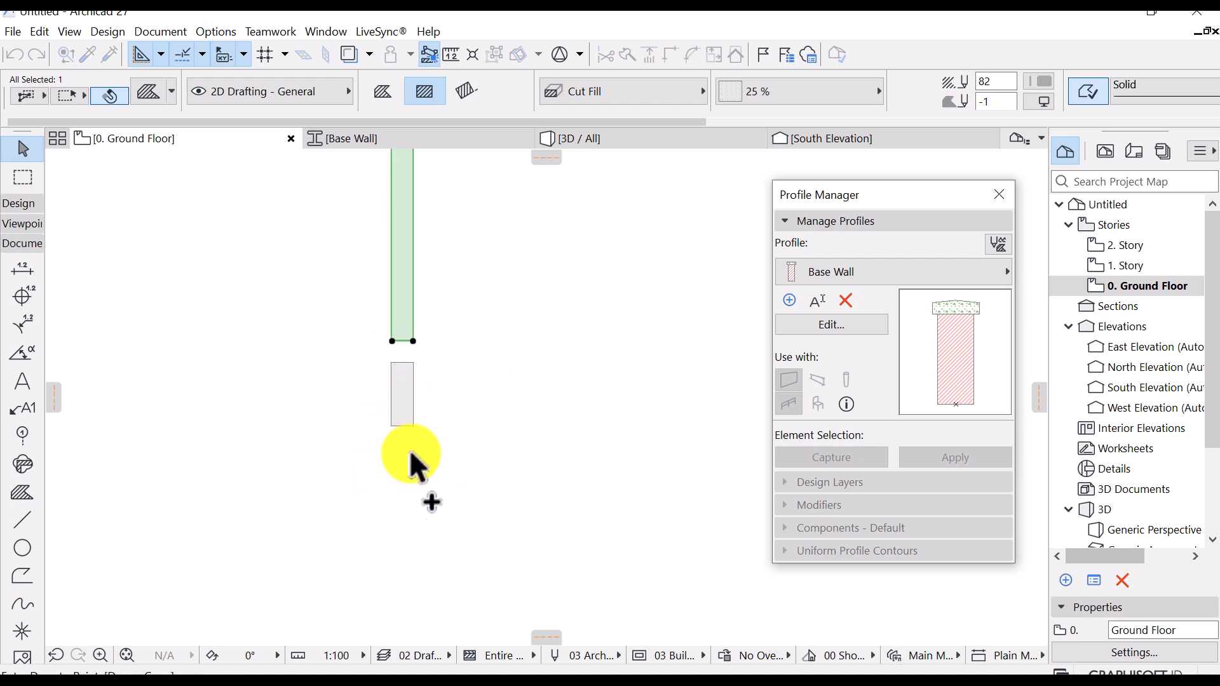
{"action": "left_click", "coordinate": [409, 422]}
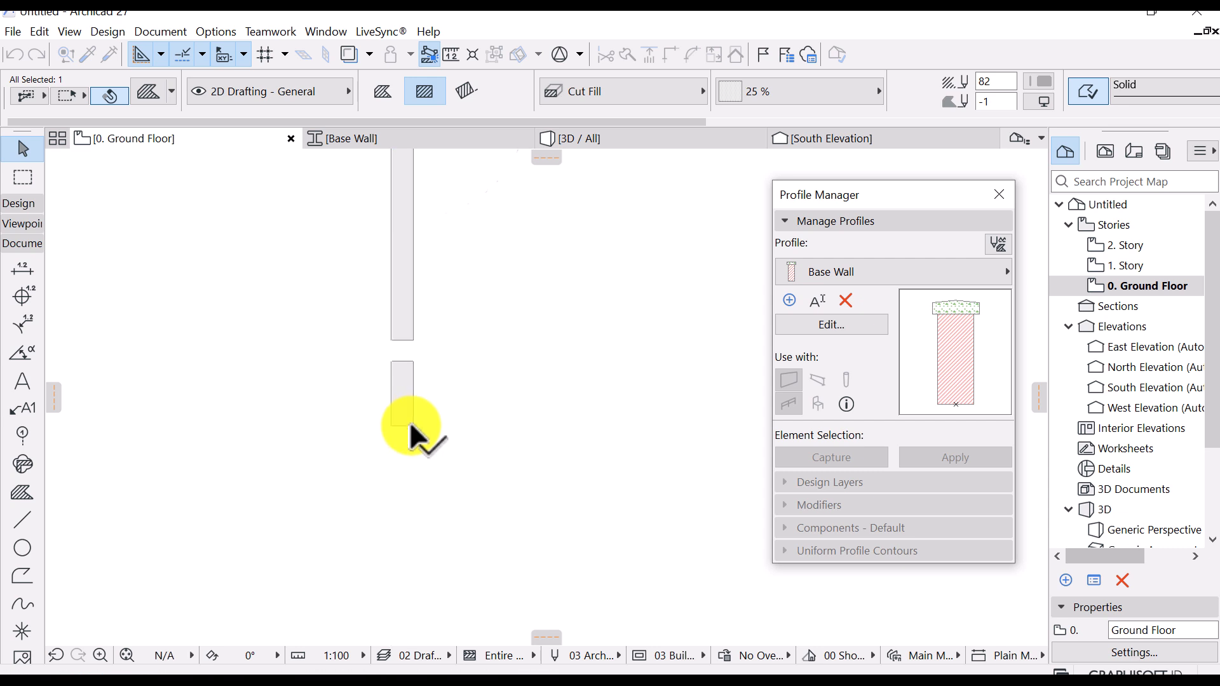
{"action": "scroll", "coordinate": [580, 318], "scroll_direction": "down", "scroll_amount": 2}
{"action": "scroll", "coordinate": [509, 496], "scroll_direction": "up", "scroll_amount": 2}
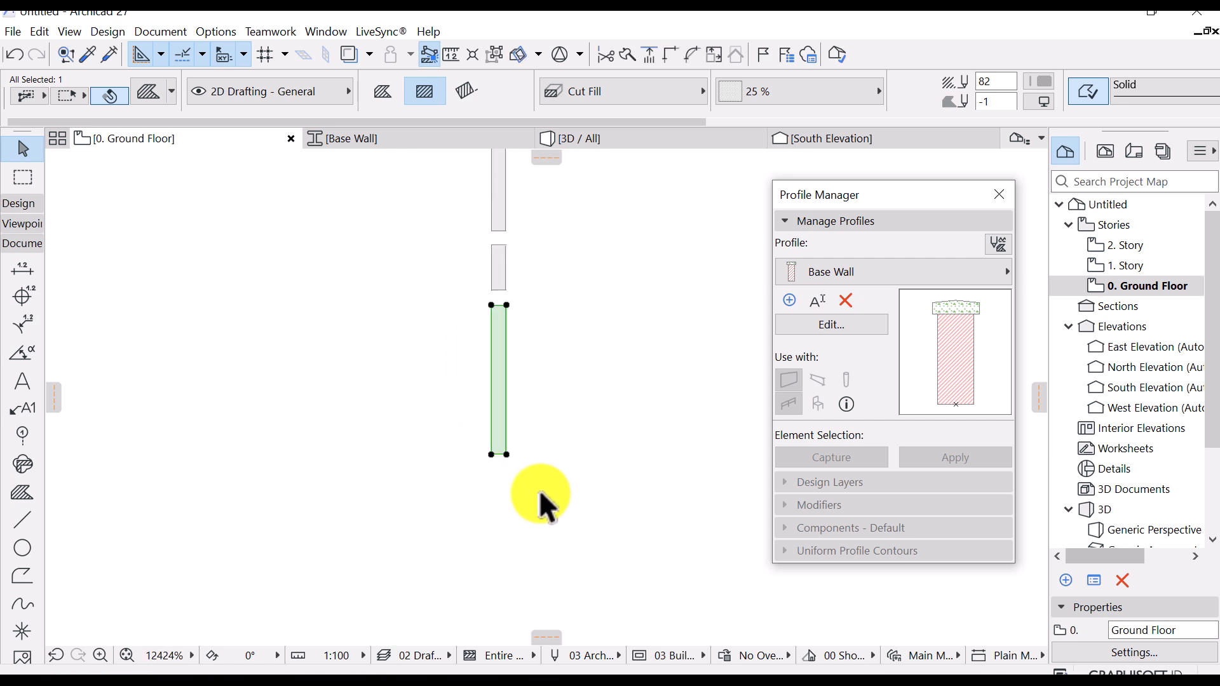
{"action": "left_click", "coordinate": [496, 454]}
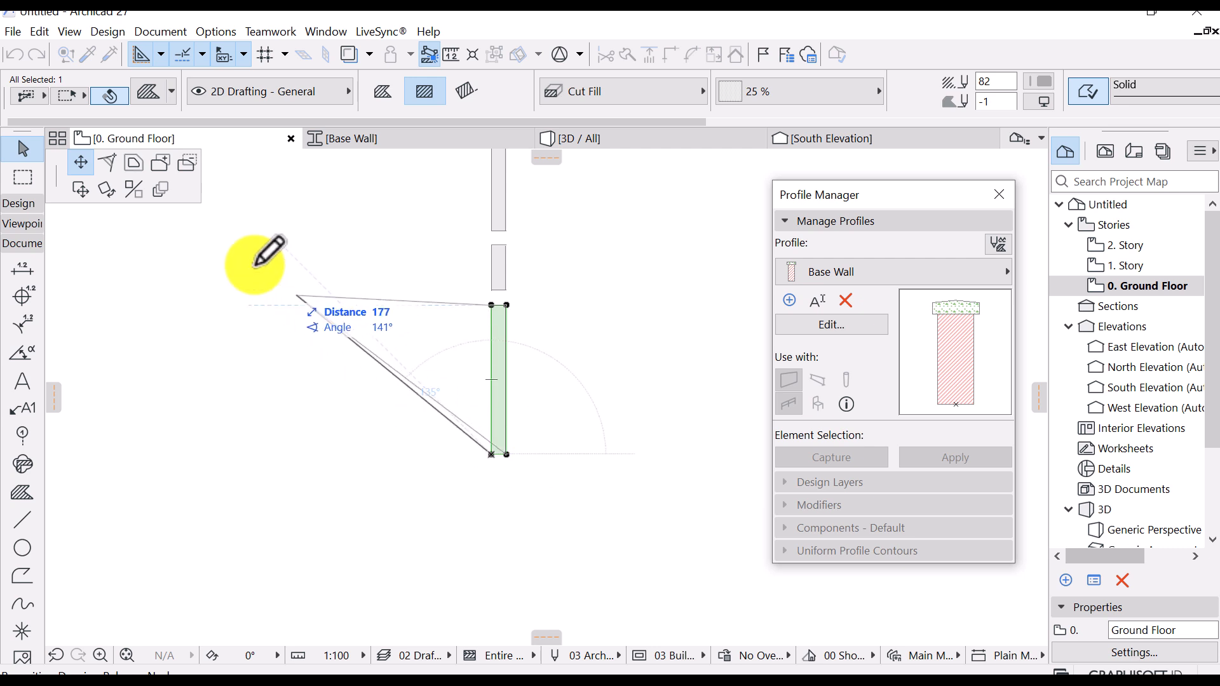
{"action": "scroll", "coordinate": [501, 454], "scroll_direction": "up", "scroll_amount": 6}
{"action": "key", "text": "Escape"}
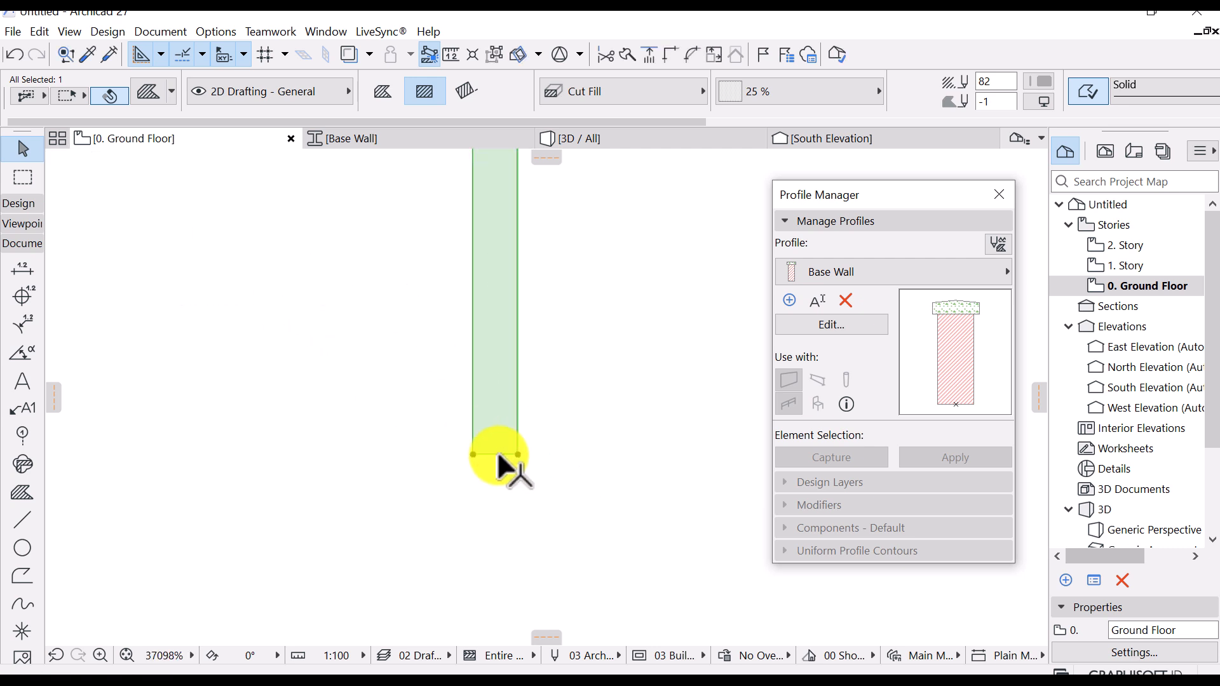
Shorten the copied bottom slat by offsetting its lower edge upward by 20 and then by another 10
{"action": "left_click", "coordinate": [501, 455]}
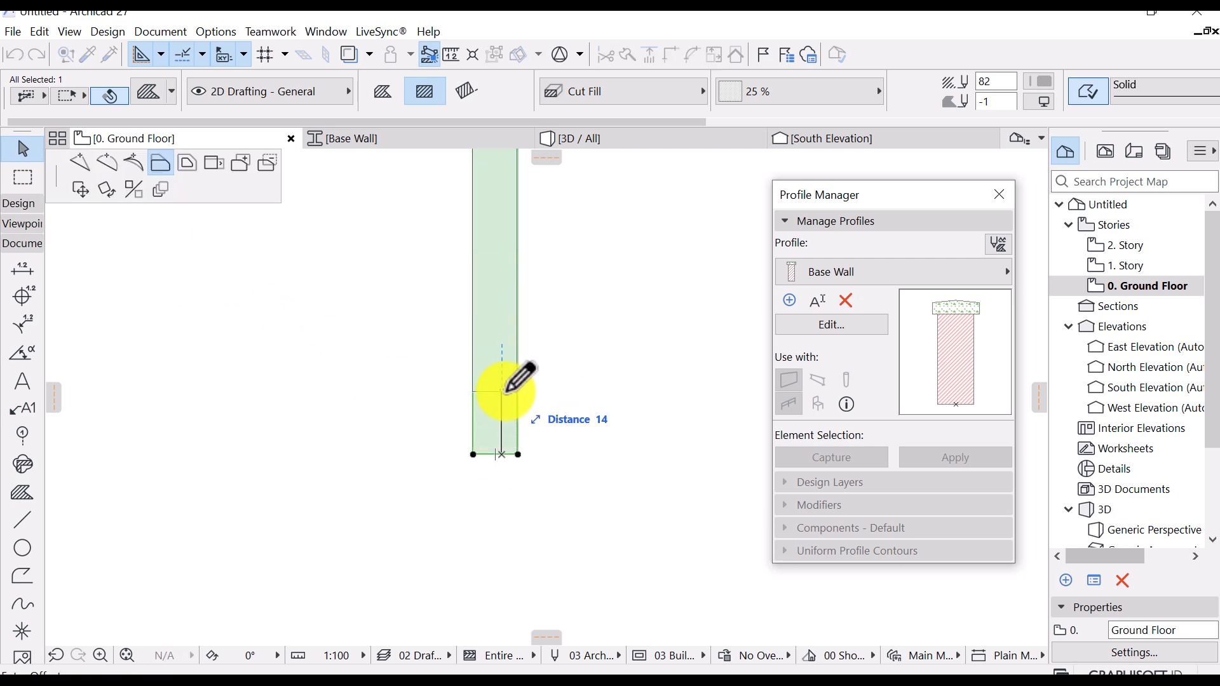
{"action": "type", "text": "2"}
{"action": "key", "text": "Return"}
{"action": "scroll", "coordinate": [507, 397], "scroll_direction": "down", "scroll_amount": 4}
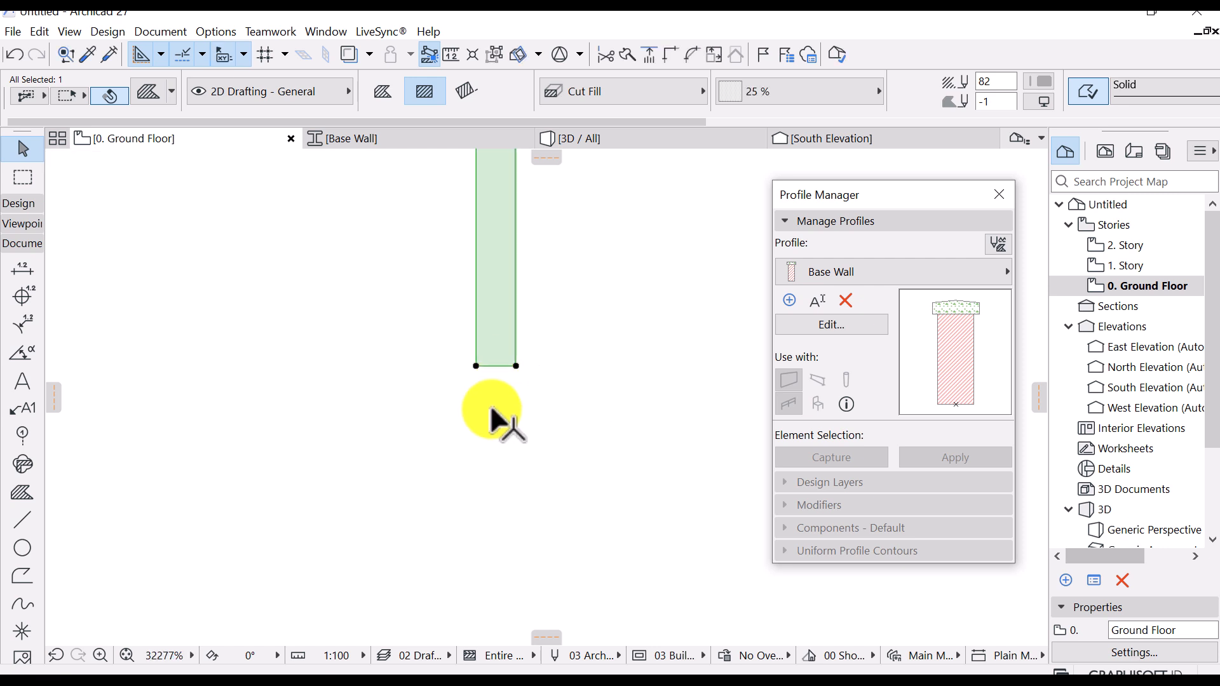
{"action": "scroll", "coordinate": [493, 374], "scroll_direction": "up", "scroll_amount": 4}
{"action": "left_click", "coordinate": [490, 436]}
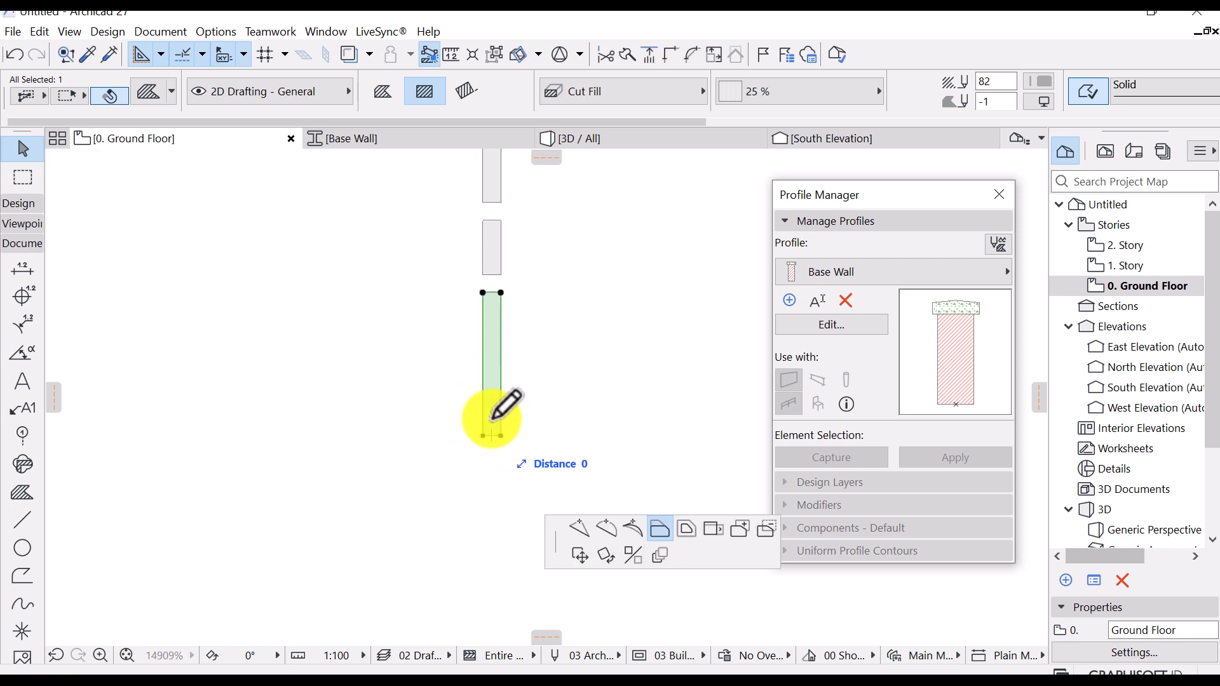
{"action": "type", "text": "10"}
{"action": "key", "text": "Return"}
{"action": "key", "text": "Escape"}
Copy the short third slat straight down 120 below the bottom slat, following the slat pattern in the reference photo
{"action": "scroll", "coordinate": [506, 406], "scroll_direction": "down", "scroll_amount": 6}
{"action": "scroll", "coordinate": [581, 394], "scroll_direction": "up", "scroll_amount": 5}
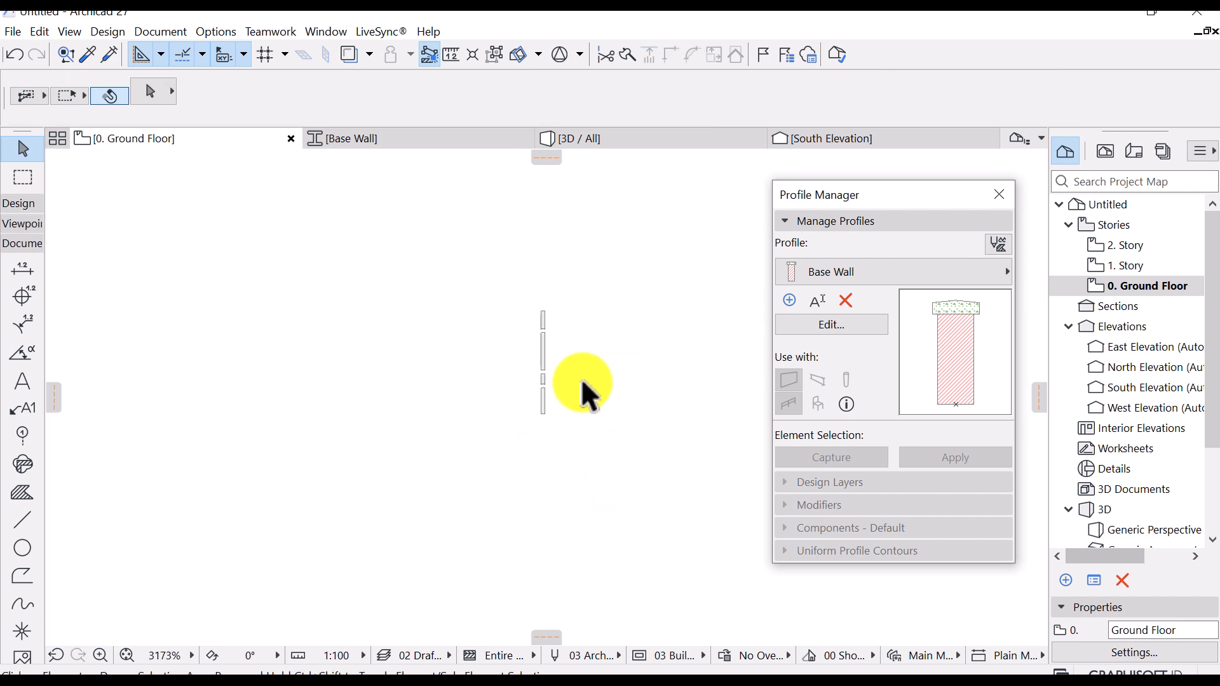
{"action": "scroll", "coordinate": [581, 375], "scroll_direction": "down", "scroll_amount": 16}
{"action": "middle_click_drag", "start_coordinate": [490, 395], "coordinate": [658, 299]}
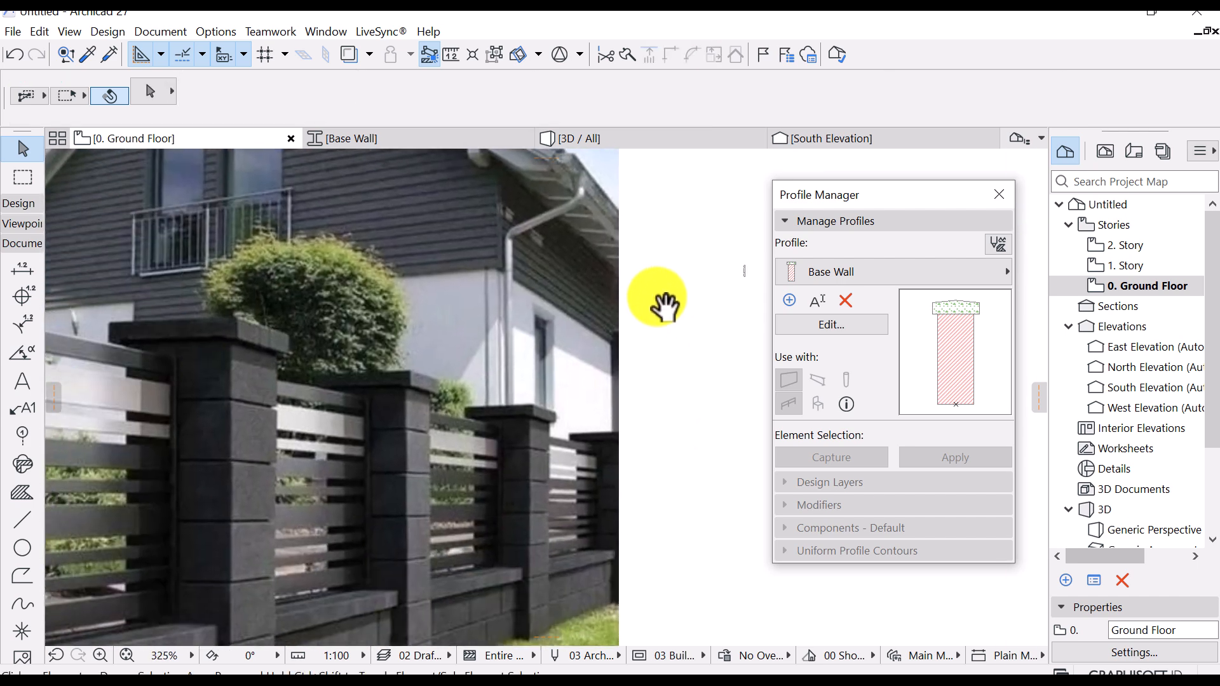
{"action": "scroll", "coordinate": [329, 521], "scroll_direction": "up", "scroll_amount": 3}
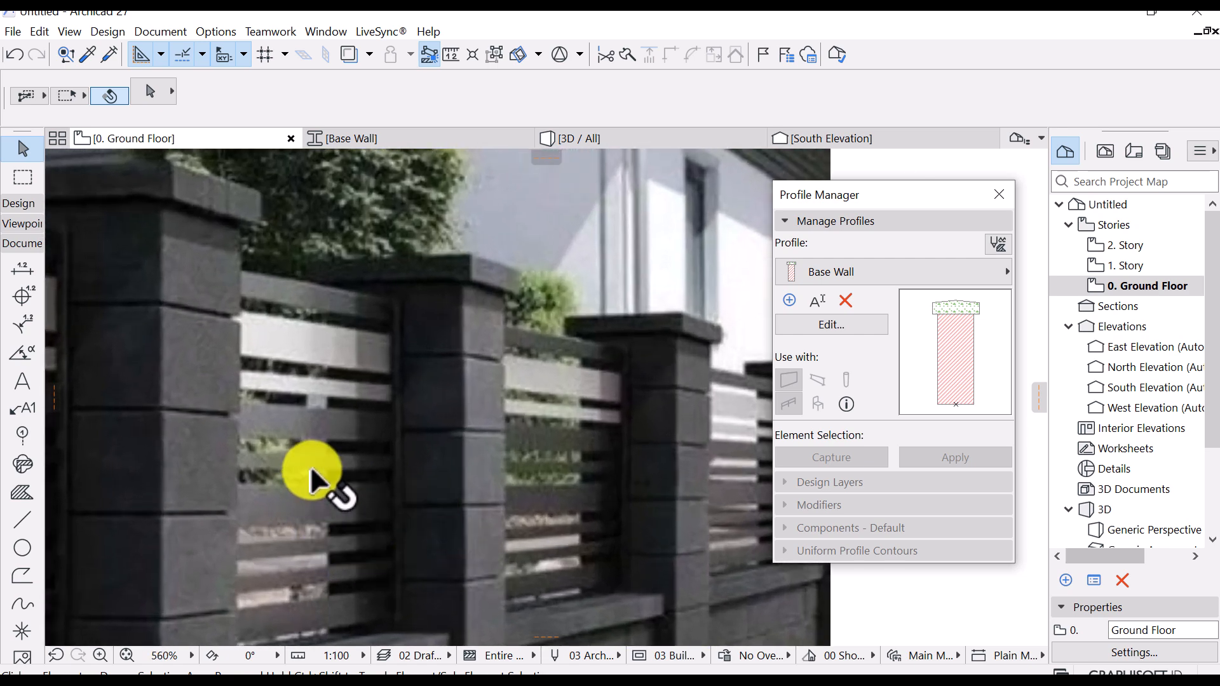
{"action": "scroll", "coordinate": [303, 387], "scroll_direction": "down", "scroll_amount": 3}
{"action": "scroll", "coordinate": [246, 439], "scroll_direction": "up", "scroll_amount": 10}
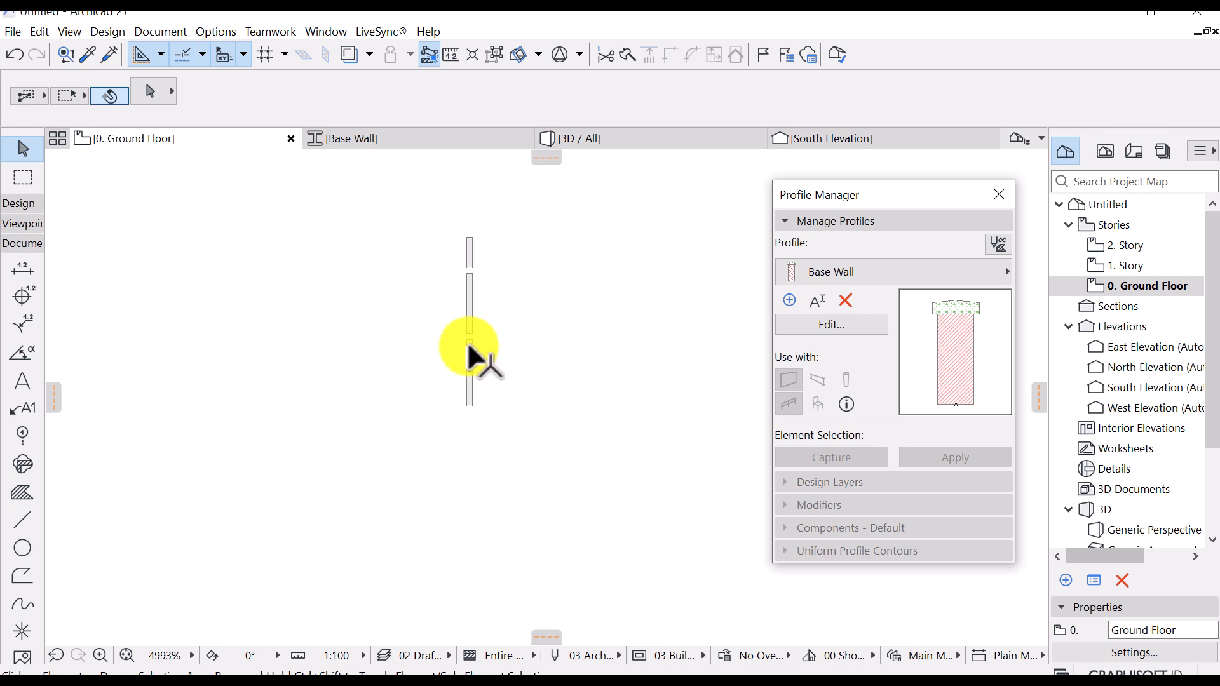
{"action": "left_click", "coordinate": [468, 338]}
{"action": "scroll", "coordinate": [471, 345], "scroll_direction": "up", "scroll_amount": 3}
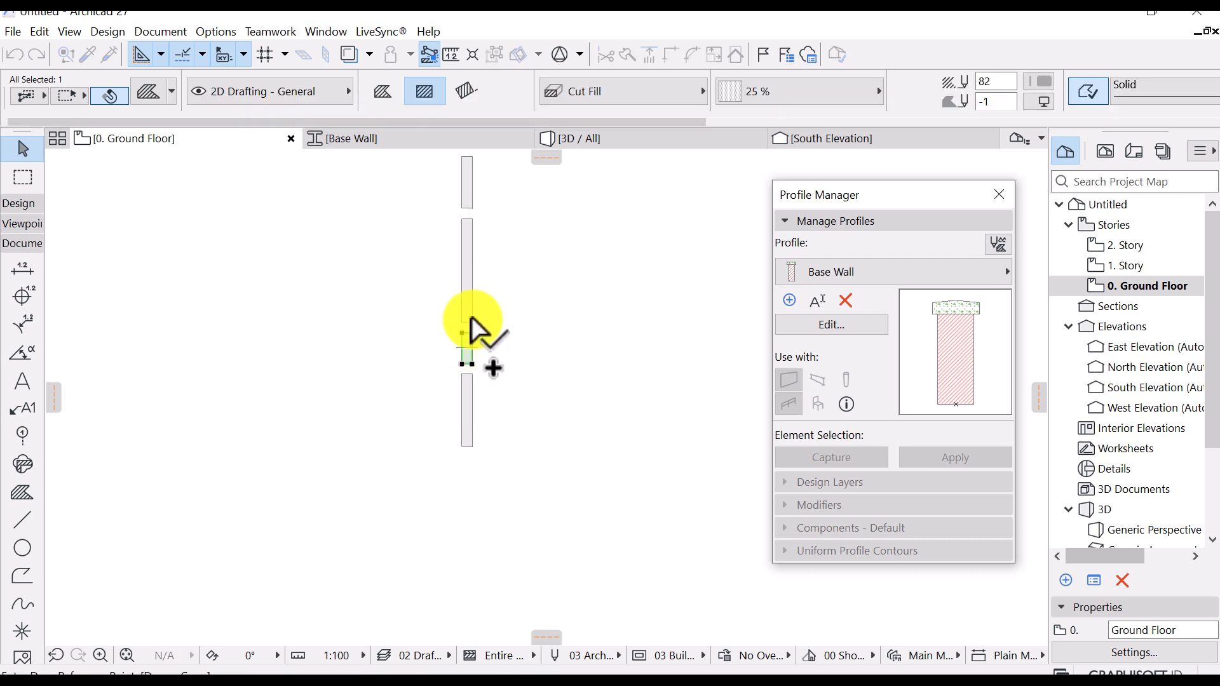
{"action": "scroll", "coordinate": [473, 326], "scroll_direction": "up", "scroll_amount": 3}
{"action": "left_click", "coordinate": [473, 327]}
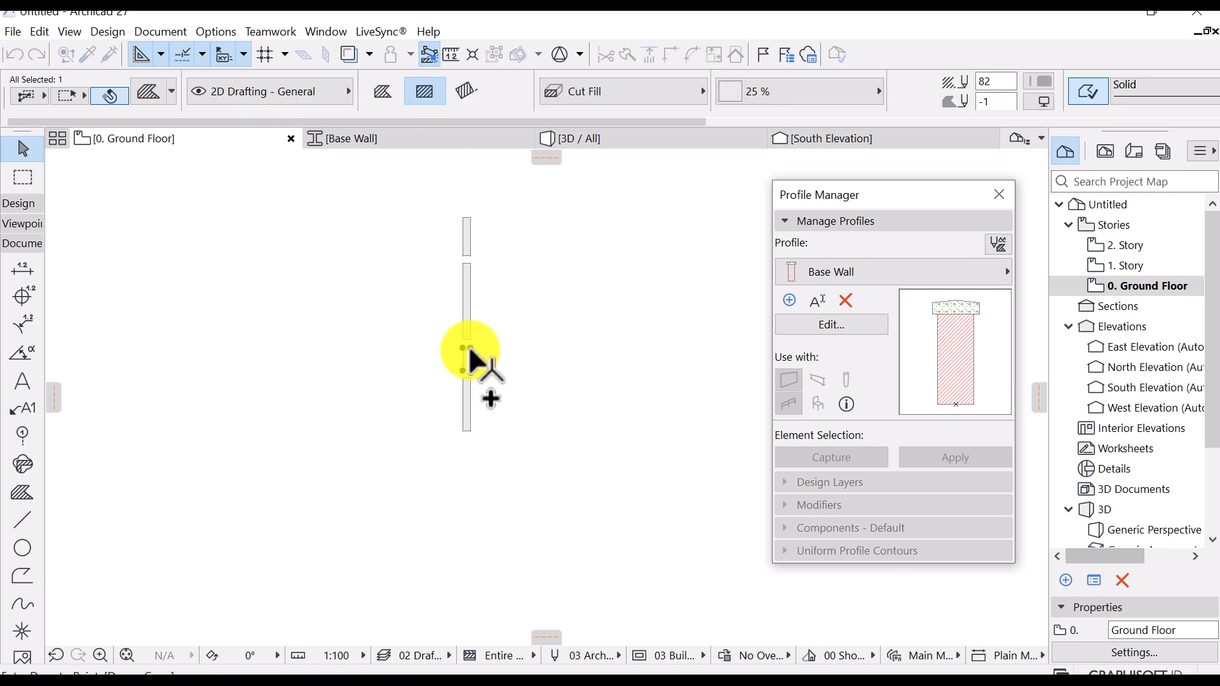
{"action": "scroll", "coordinate": [464, 413], "scroll_direction": "down", "scroll_amount": 3}
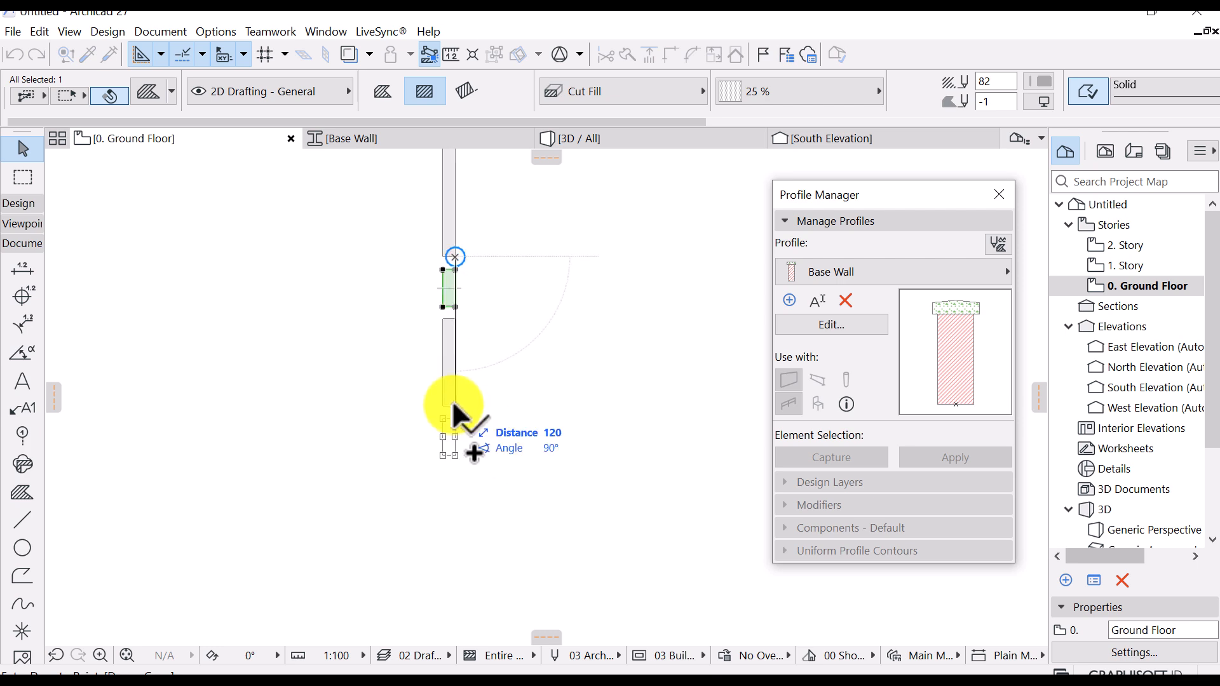
{"action": "left_click", "coordinate": [454, 404]}
Examine the order and heights of the horizontal slats in the fence reference photo
{"action": "scroll", "coordinate": [548, 411], "scroll_direction": "down", "scroll_amount": 9}
{"action": "middle_click_drag", "start_coordinate": [520, 392], "coordinate": [608, 334]}
{"action": "scroll", "coordinate": [609, 337], "scroll_direction": "down", "scroll_amount": 6}
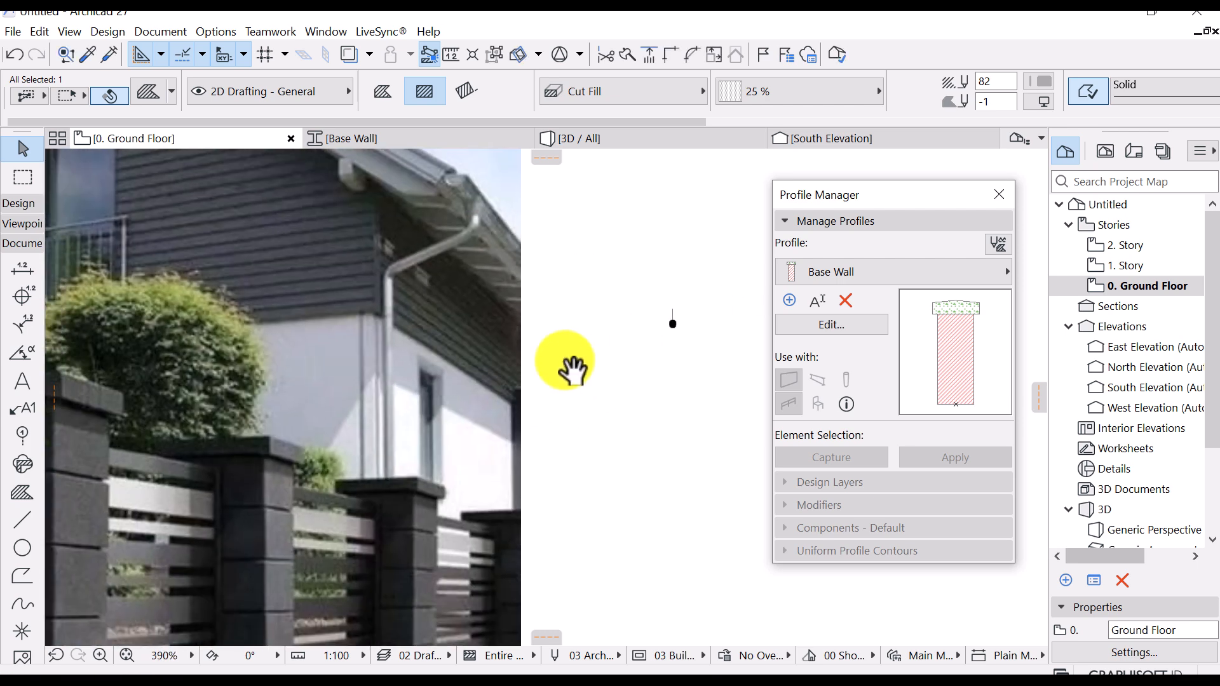
{"action": "scroll", "coordinate": [302, 509], "scroll_direction": "down", "scroll_amount": 1}
{"action": "middle_click_drag", "start_coordinate": [299, 523], "coordinate": [320, 450]}
{"action": "scroll", "coordinate": [319, 454], "scroll_direction": "up", "scroll_amount": 3}
{"action": "scroll", "coordinate": [399, 394], "scroll_direction": "down", "scroll_amount": 5}
{"action": "scroll", "coordinate": [355, 380], "scroll_direction": "up", "scroll_amount": 11}
{"action": "scroll", "coordinate": [369, 367], "scroll_direction": "up", "scroll_amount": 5}
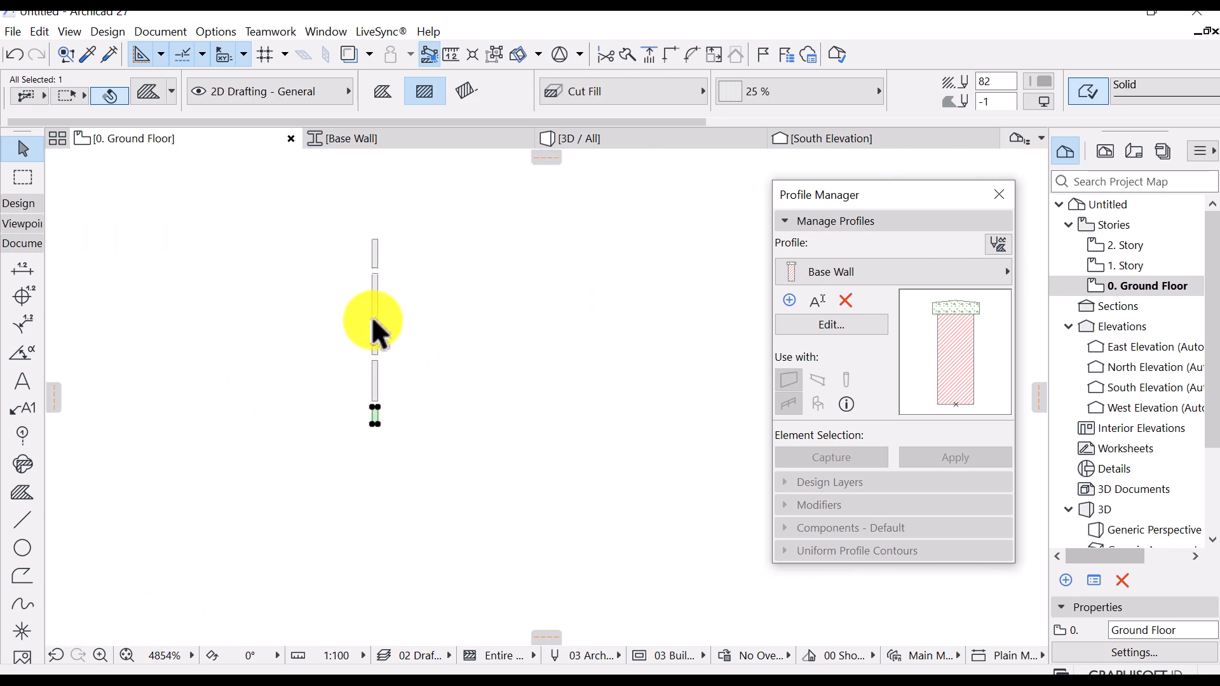
Copy the long second slat down to the end of the stack, below the last short slat, with the same gap
{"action": "scroll", "coordinate": [375, 270], "scroll_direction": "up", "scroll_amount": 6}
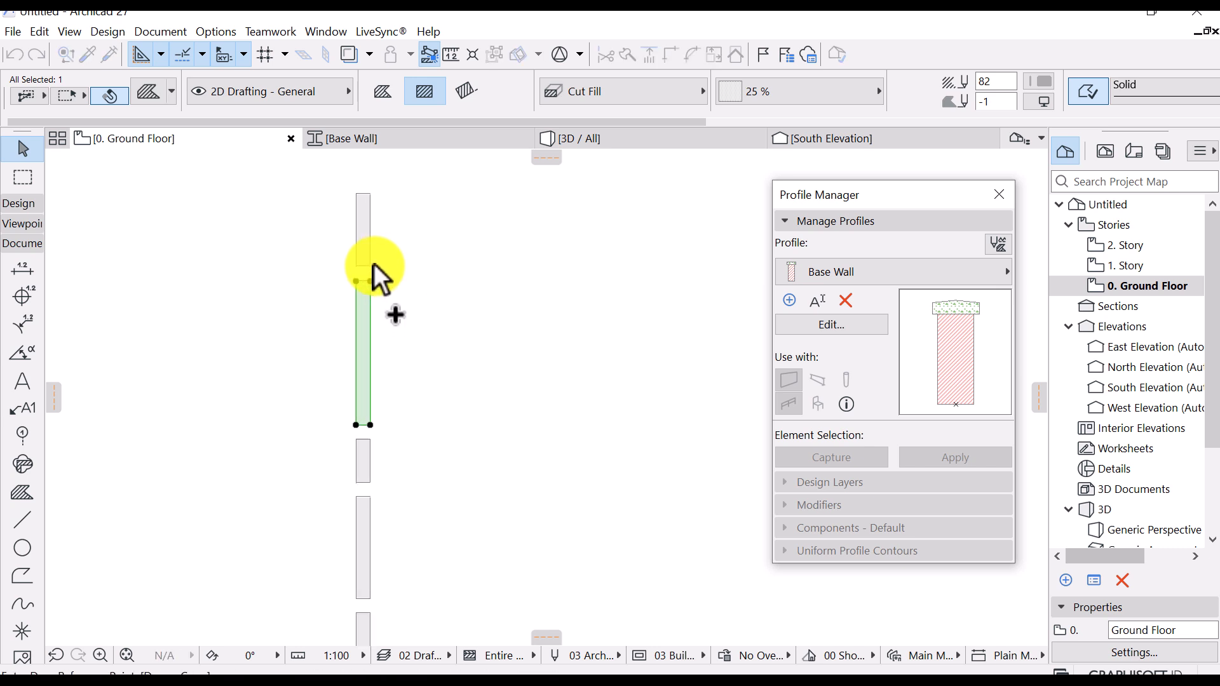
{"action": "left_click_drag", "start_coordinate": [368, 264], "coordinate": [377, 222]}
{"action": "scroll", "coordinate": [377, 235], "scroll_direction": "down", "scroll_amount": 7}
{"action": "scroll", "coordinate": [387, 400], "scroll_direction": "up", "scroll_amount": 4}
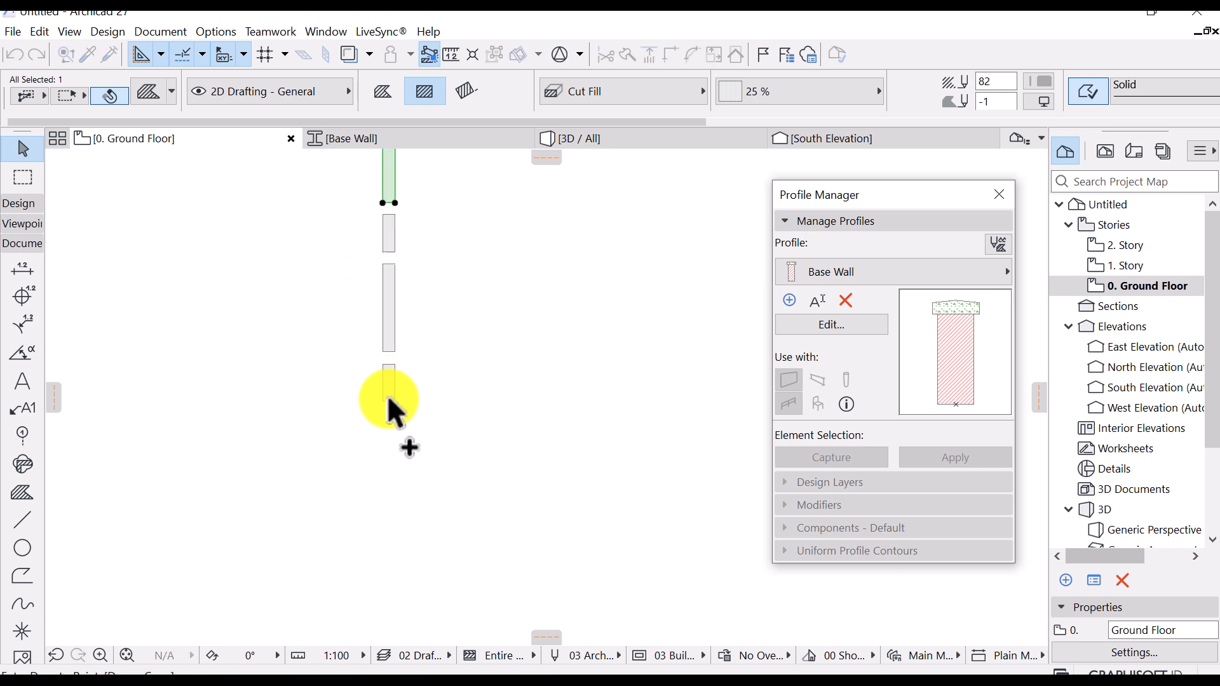
{"action": "left_click", "coordinate": [394, 400]}
Check the reference photo for the slats that belong in the lower part of the fence panel
{"action": "scroll", "coordinate": [549, 357], "scroll_direction": "down", "scroll_amount": 7}
{"action": "scroll", "coordinate": [267, 403], "scroll_direction": "down", "scroll_amount": 3}
{"action": "middle_click_drag", "start_coordinate": [216, 413], "coordinate": [539, 306]}
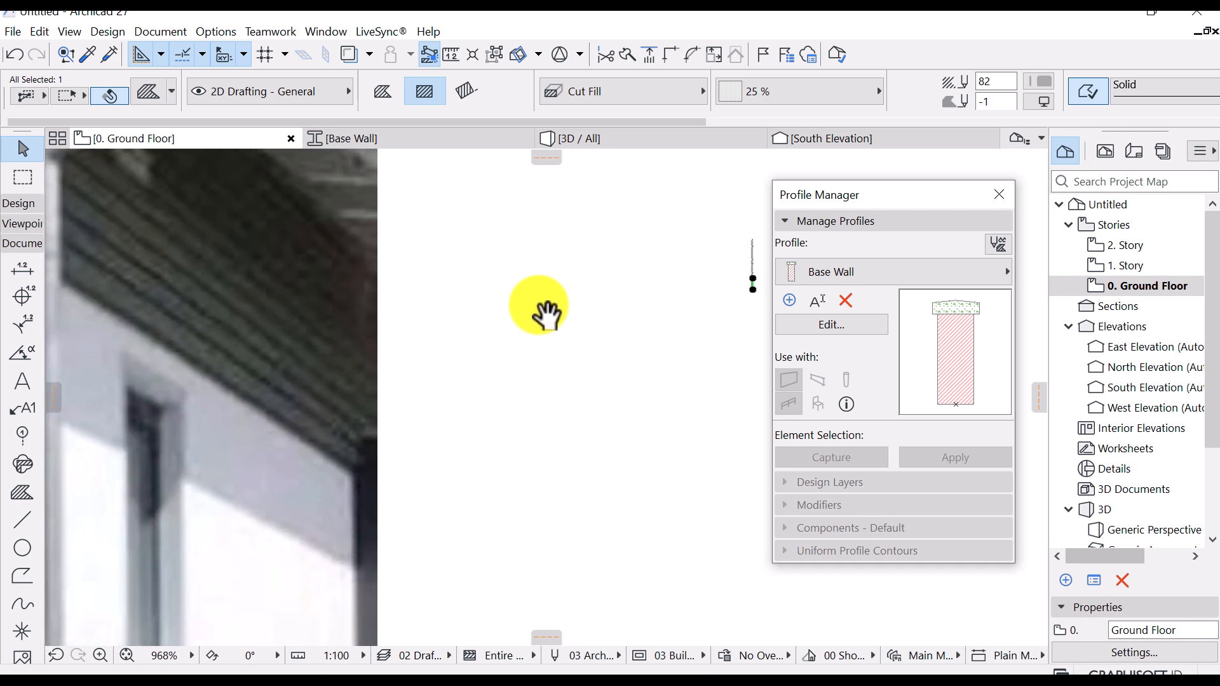
{"action": "scroll", "coordinate": [227, 436], "scroll_direction": "down", "scroll_amount": 7}
{"action": "middle_click_drag", "start_coordinate": [225, 434], "coordinate": [281, 402]}
{"action": "scroll", "coordinate": [289, 412], "scroll_direction": "up", "scroll_amount": 5}
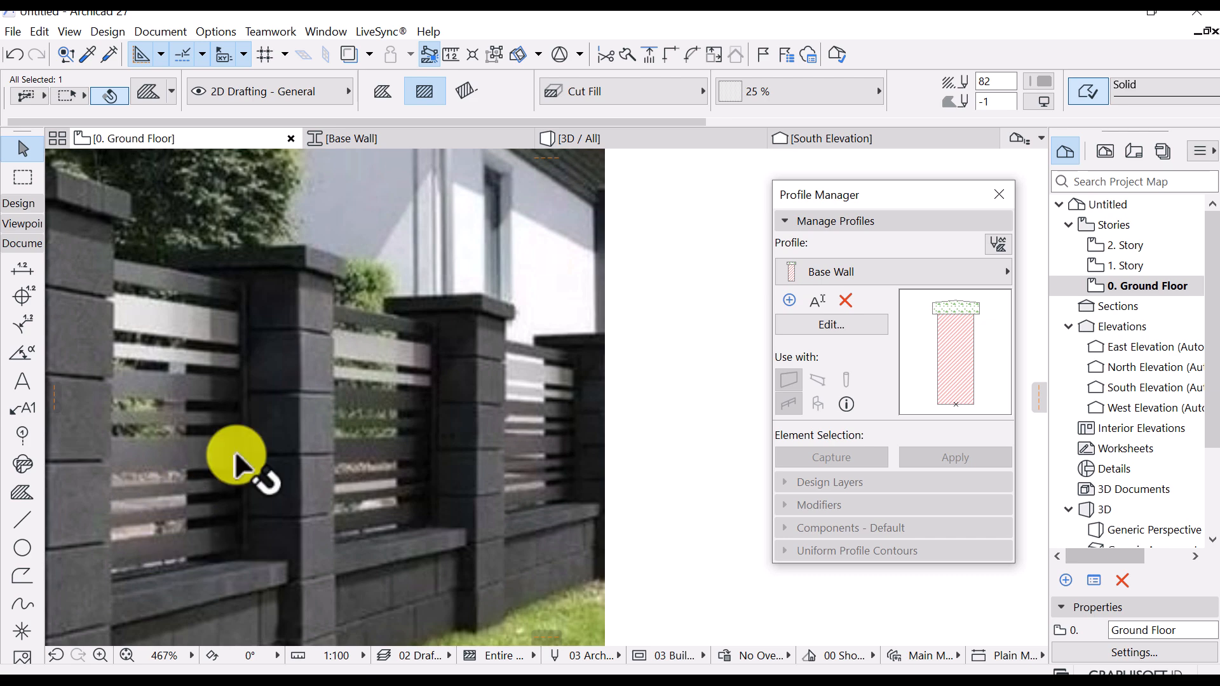
{"action": "scroll", "coordinate": [297, 438], "scroll_direction": "down", "scroll_amount": 7}
{"action": "scroll", "coordinate": [478, 387], "scroll_direction": "up", "scroll_amount": 15}
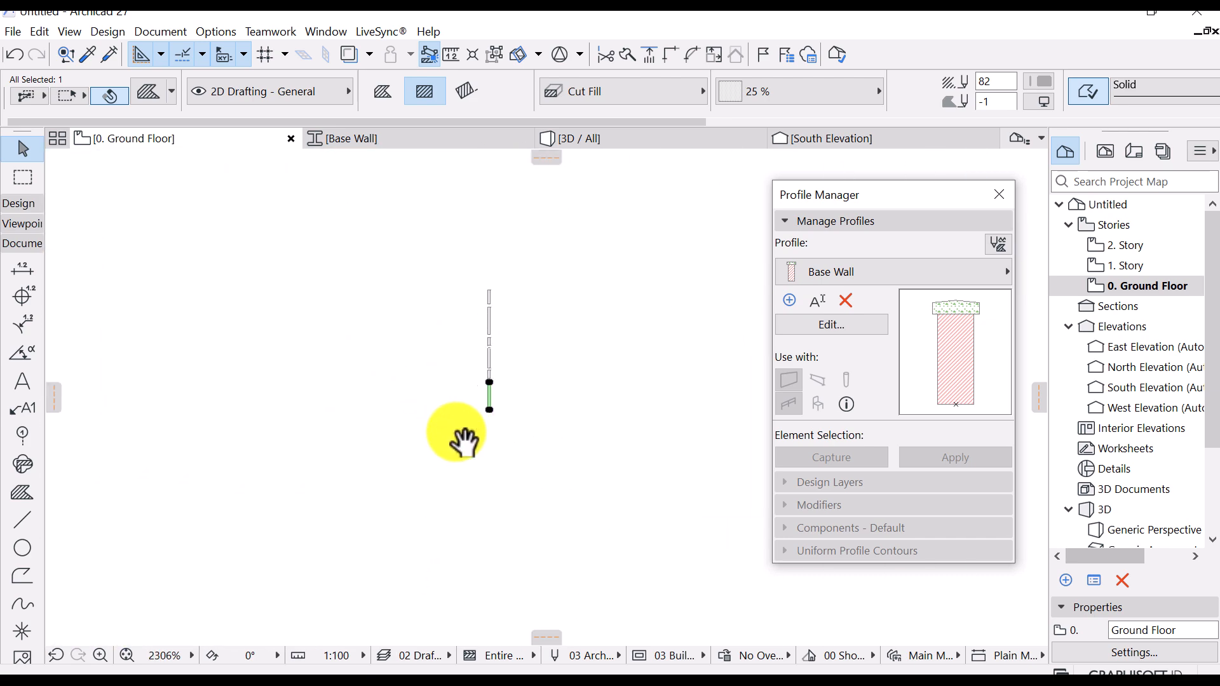
Add two copies of the short slat, one under the other with equal gaps, below the last long slat
{"action": "scroll", "coordinate": [519, 399], "scroll_direction": "up", "scroll_amount": 2}
{"action": "left_click", "coordinate": [518, 346]}
{"action": "left_click", "coordinate": [484, 240]}
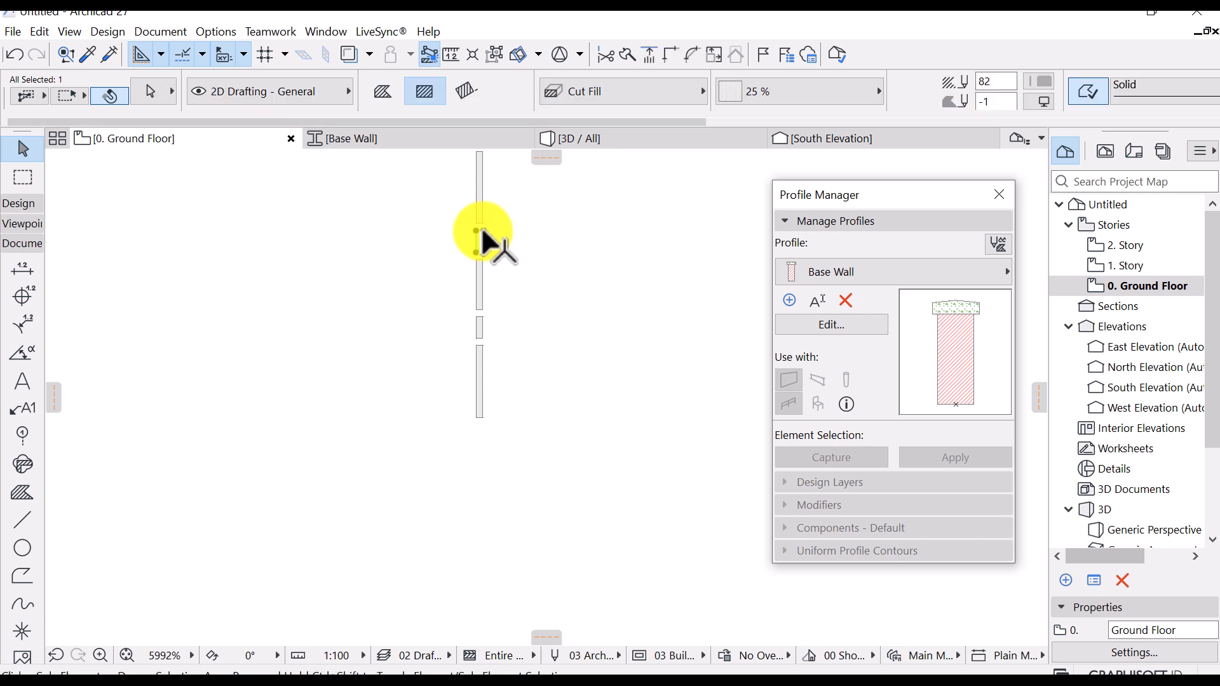
{"action": "left_click", "coordinate": [484, 226]}
{"action": "left_click", "coordinate": [481, 414]}
{"action": "scroll", "coordinate": [481, 414], "scroll_direction": "up", "scroll_amount": 3}
{"action": "left_click", "coordinate": [485, 417]}
{"action": "left_click", "coordinate": [485, 474]}
Copy the medium-height fourth slat to the bottom of the stack with the same gap, then clear the selection
{"action": "scroll", "coordinate": [506, 346], "scroll_direction": "down", "scroll_amount": 10}
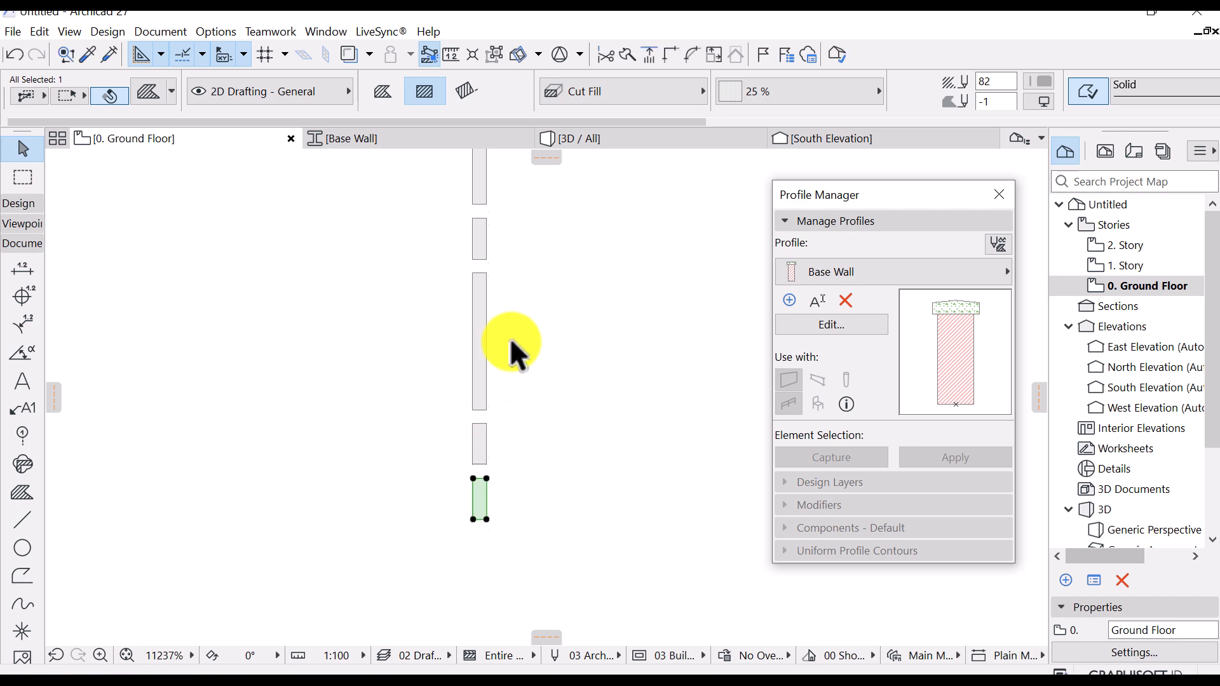
{"action": "scroll", "coordinate": [631, 271], "scroll_direction": "down", "scroll_amount": 4}
{"action": "scroll", "coordinate": [477, 436], "scroll_direction": "up", "scroll_amount": 3}
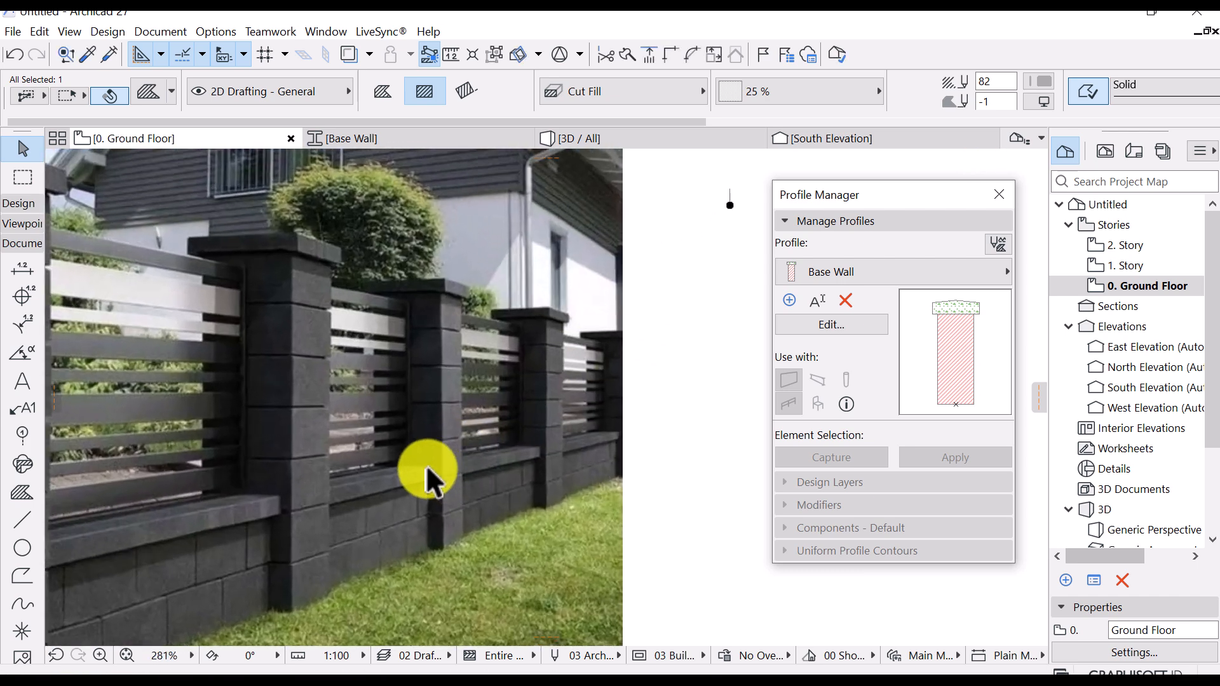
{"action": "scroll", "coordinate": [330, 327], "scroll_direction": "down", "scroll_amount": 3}
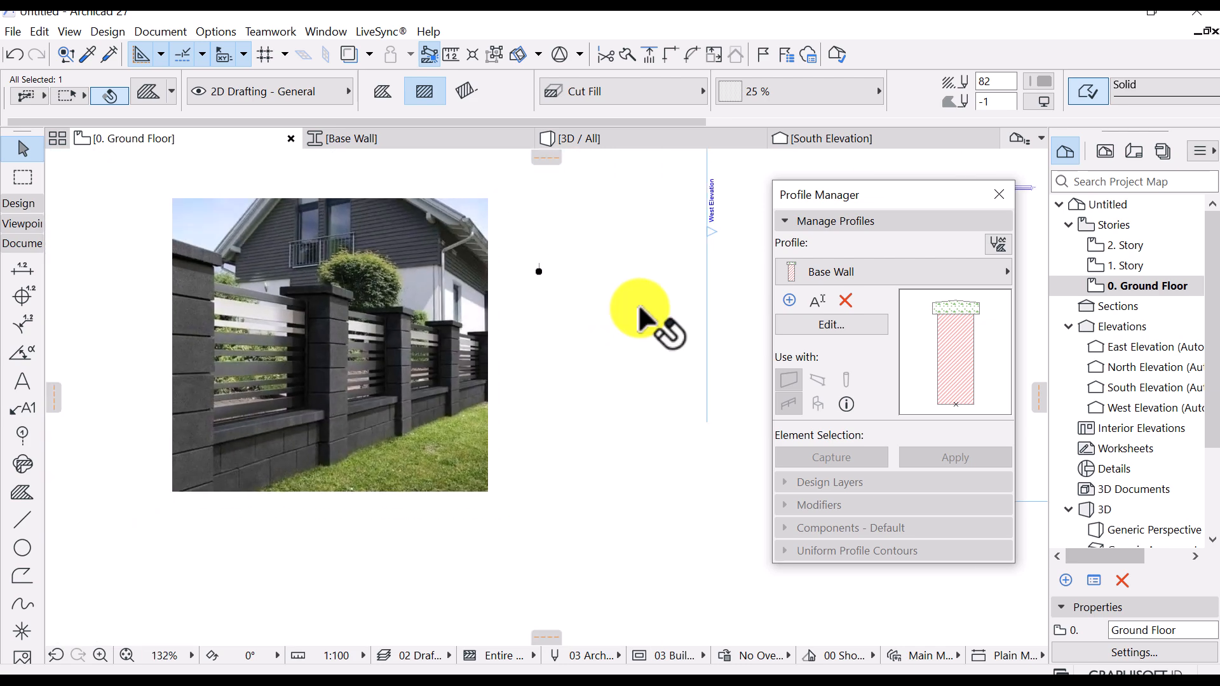
{"action": "scroll", "coordinate": [414, 311], "scroll_direction": "up", "scroll_amount": 7}
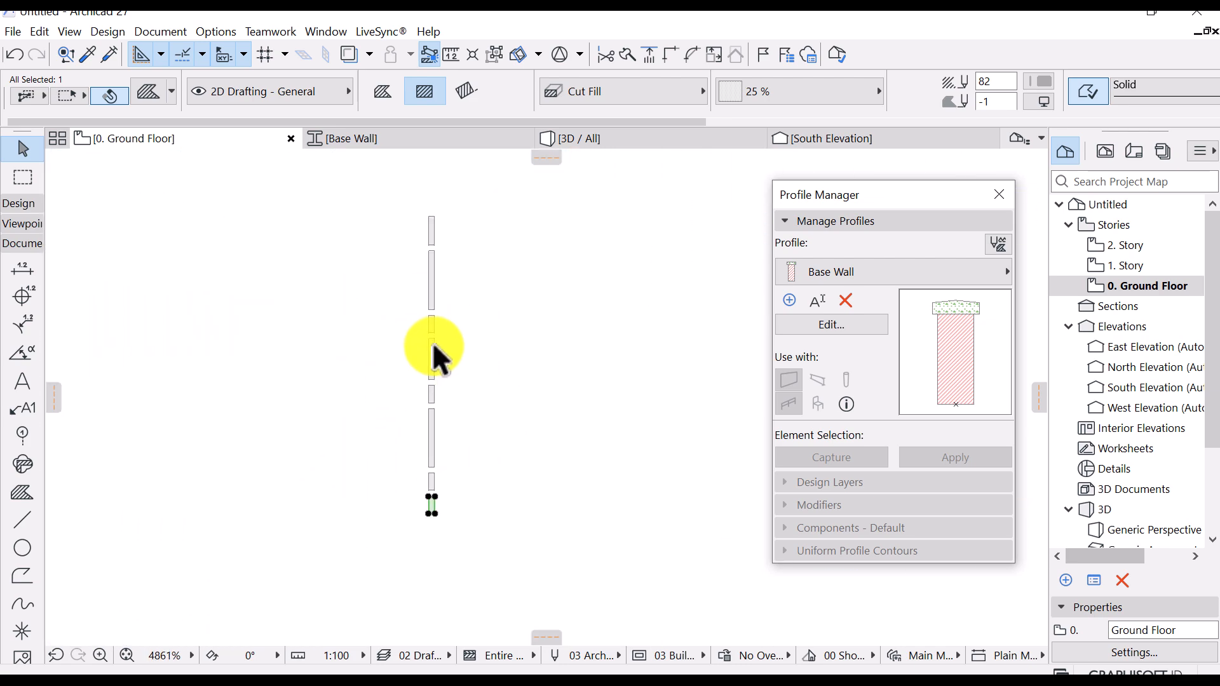
{"action": "left_click", "coordinate": [432, 357]}
{"action": "middle_click_drag", "start_coordinate": [458, 336], "coordinate": [510, 298]}
{"action": "key", "text": "ctrl+shift+d"}
{"action": "scroll", "coordinate": [497, 292], "scroll_direction": "up", "scroll_amount": 3}
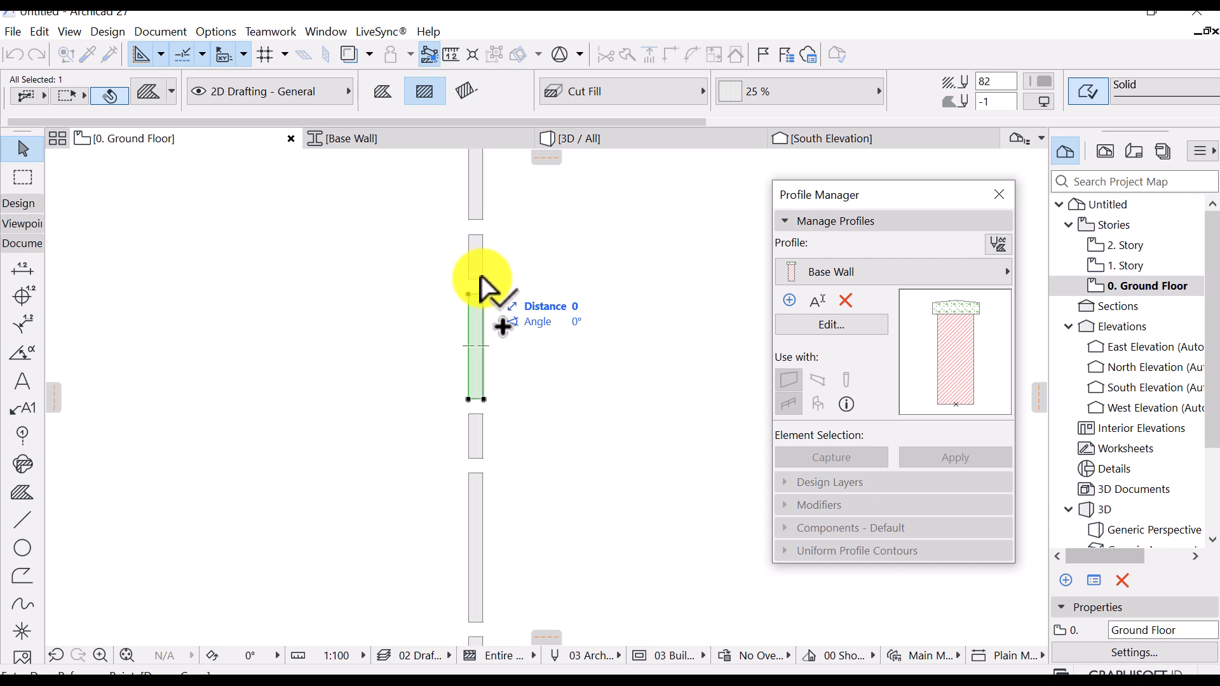
{"action": "left_click", "coordinate": [482, 278]}
{"action": "scroll", "coordinate": [483, 254], "scroll_direction": "down", "scroll_amount": 4}
{"action": "scroll", "coordinate": [474, 378], "scroll_direction": "up", "scroll_amount": 3}
{"action": "left_click", "coordinate": [499, 345]}
{"action": "key", "text": "Escape"}
Select and copy the entire stack of slats in the floor plan
{"action": "scroll", "coordinate": [496, 414], "scroll_direction": "down", "scroll_amount": 1}
{"action": "scroll", "coordinate": [556, 365], "scroll_direction": "down", "scroll_amount": 5}
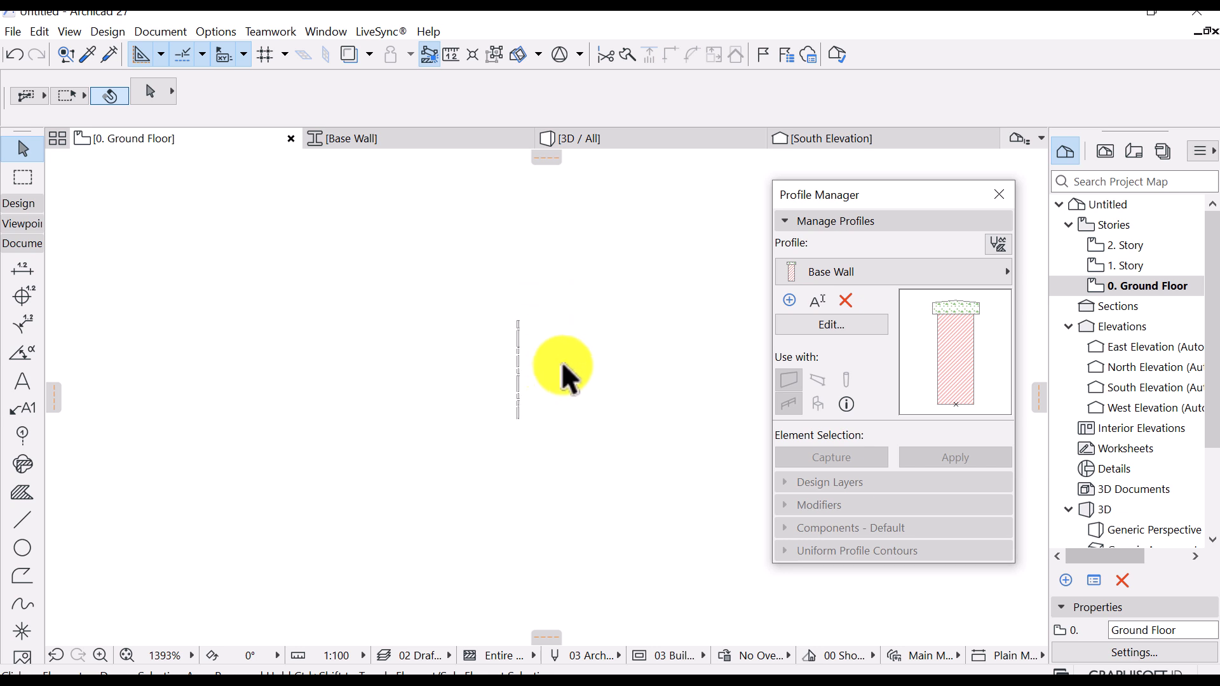
{"action": "scroll", "coordinate": [566, 356], "scroll_direction": "up", "scroll_amount": 2}
{"action": "scroll", "coordinate": [551, 372], "scroll_direction": "up", "scroll_amount": 5}
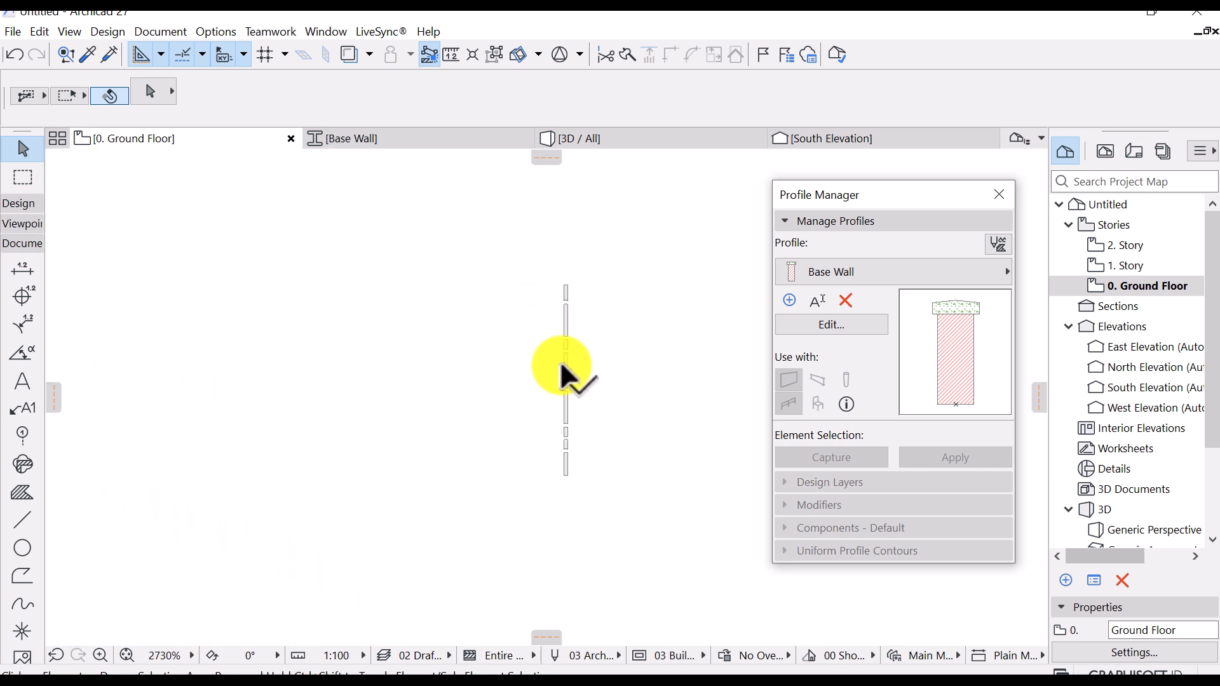
{"action": "left_click_drag", "start_coordinate": [630, 204], "coordinate": [435, 514]}
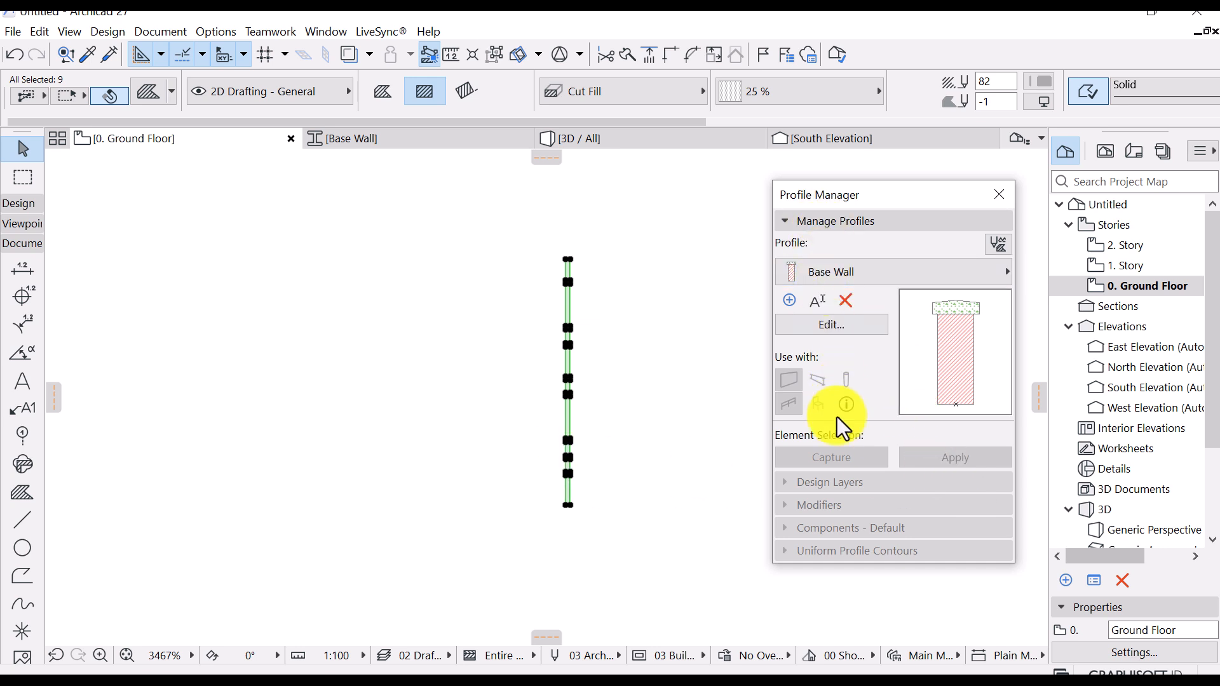
Create a new blank profile named Steel Rails
{"action": "left_click", "coordinate": [794, 301]}
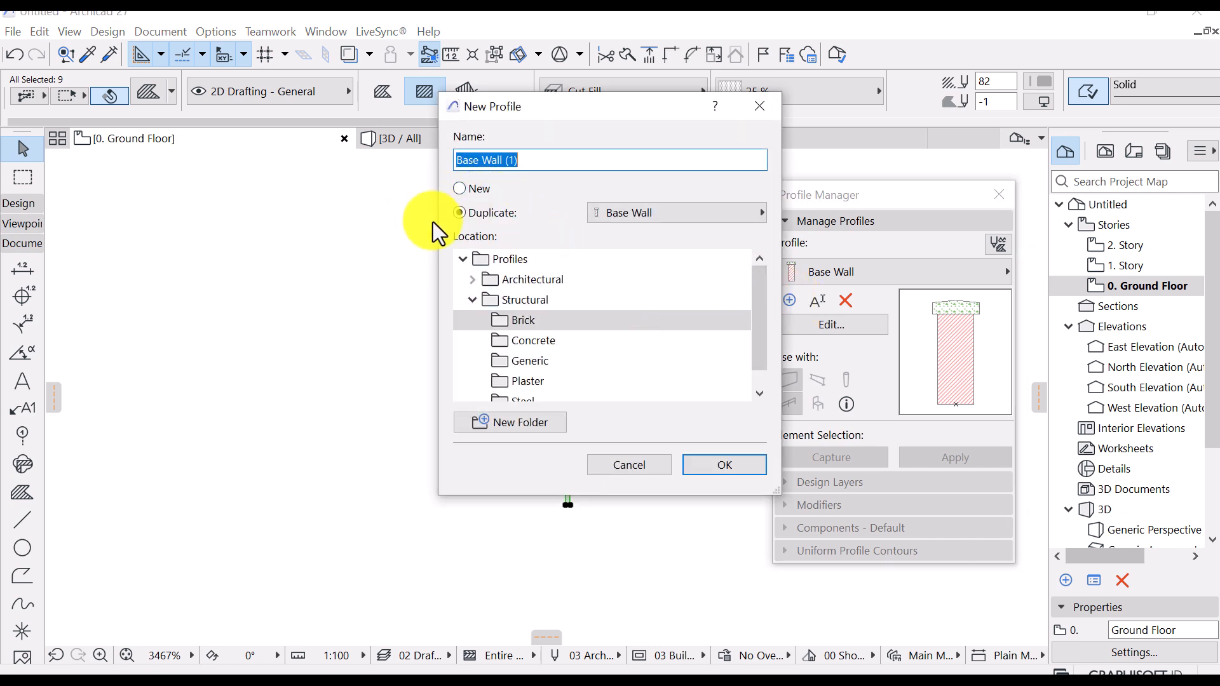
{"action": "left_click", "coordinate": [476, 189]}
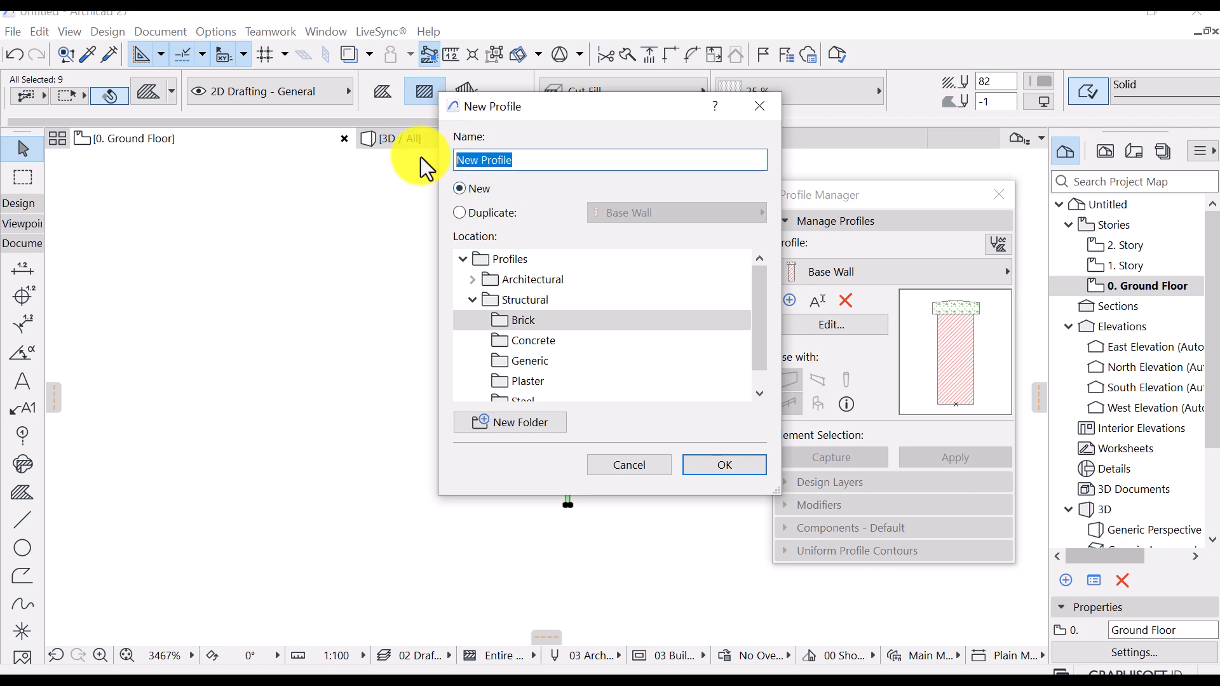
{"action": "type", "text": "Rail"}
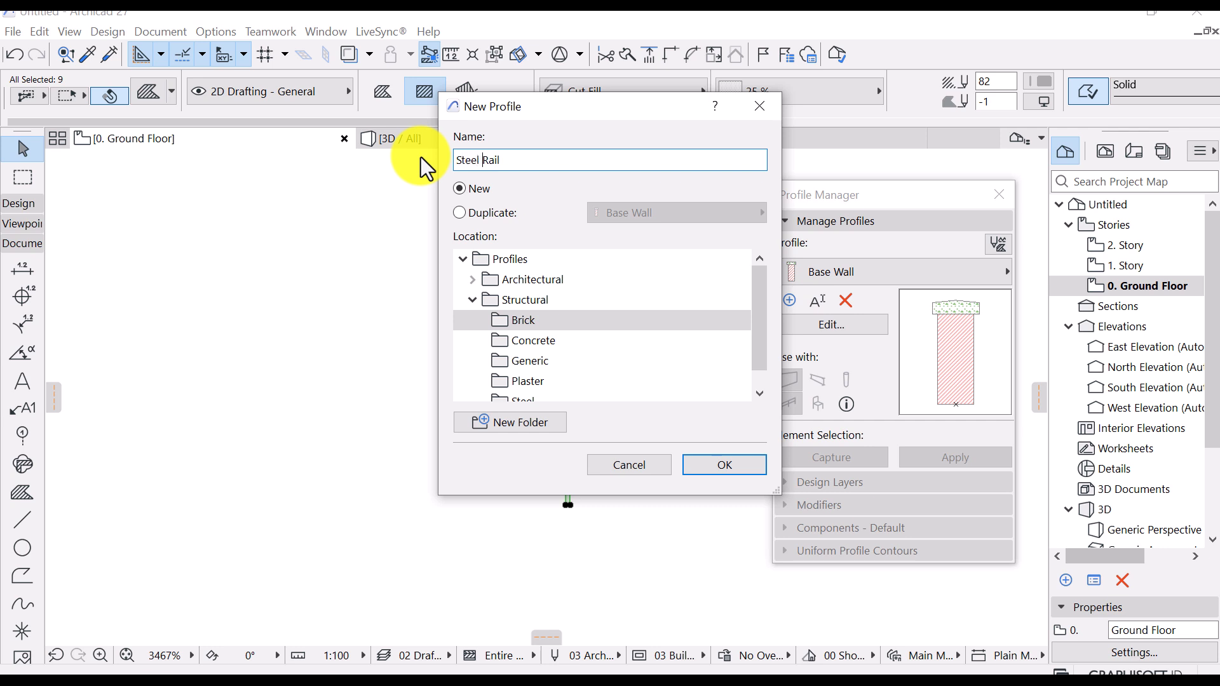
{"action": "type", "text": "s"}
{"action": "left_click", "coordinate": [725, 467]}
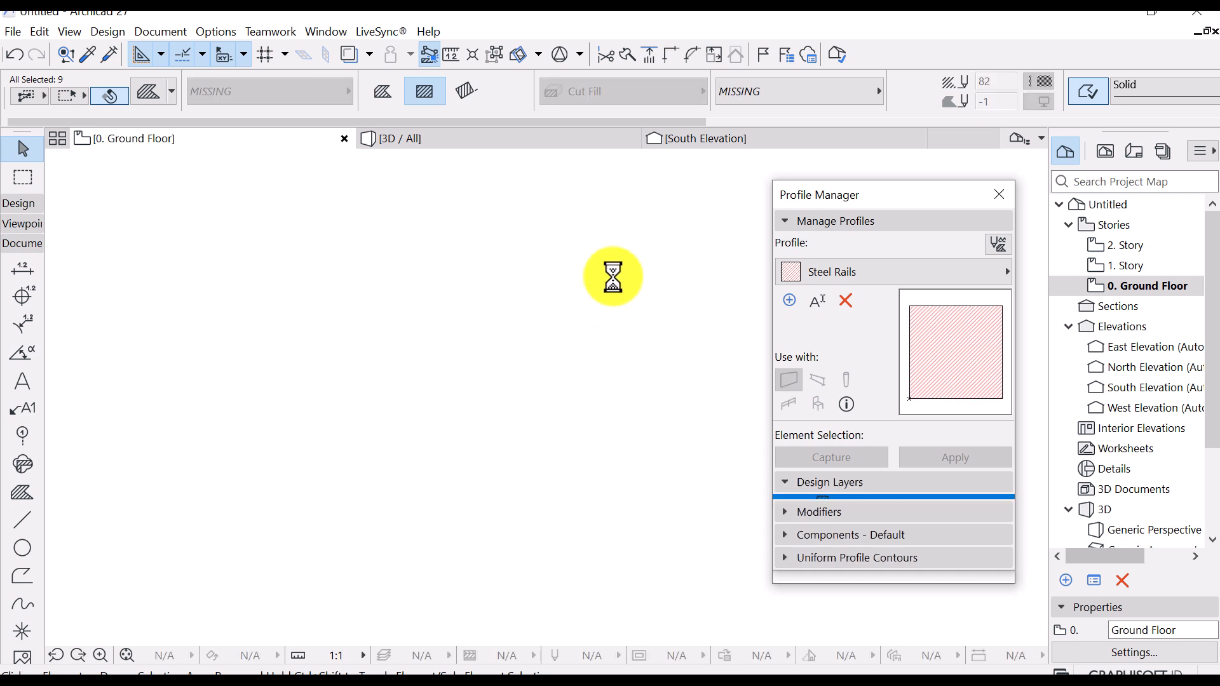
Paste the copied slats at the center of the current view in the profile, keeping the current zoom
{"action": "scroll", "coordinate": [538, 296], "scroll_direction": "down", "scroll_amount": 9}
{"action": "middle_click_drag", "start_coordinate": [528, 328], "coordinate": [491, 413]}
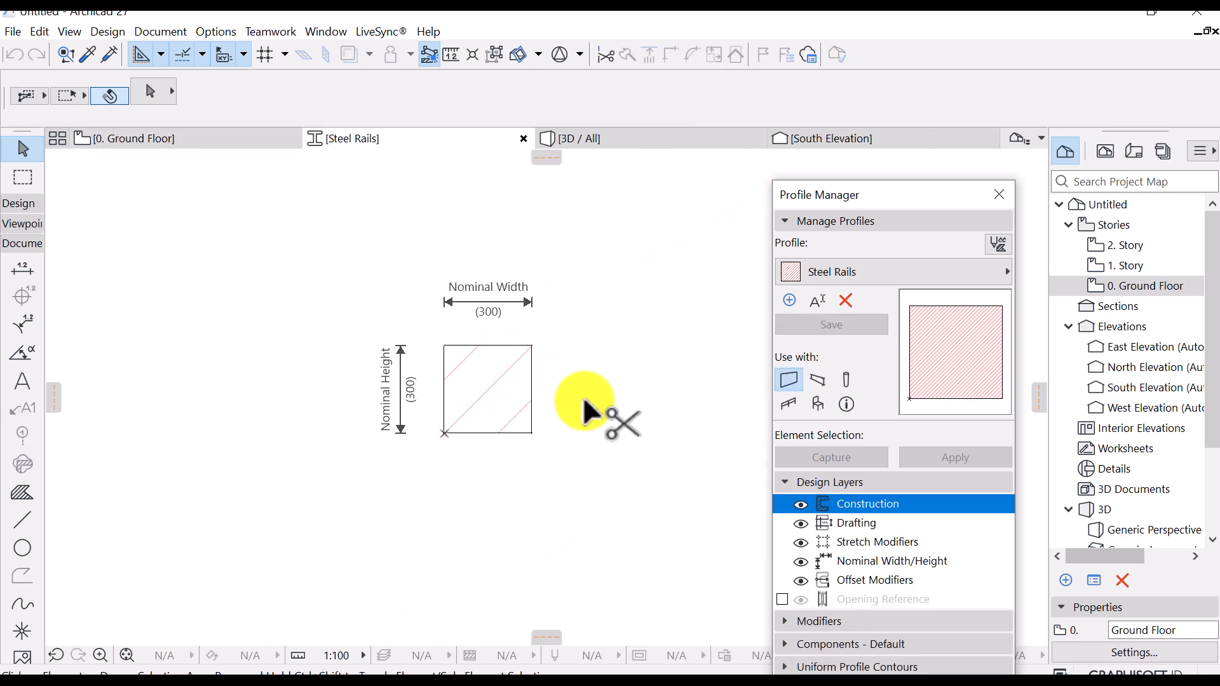
{"action": "key", "text": "ctrl+v"}
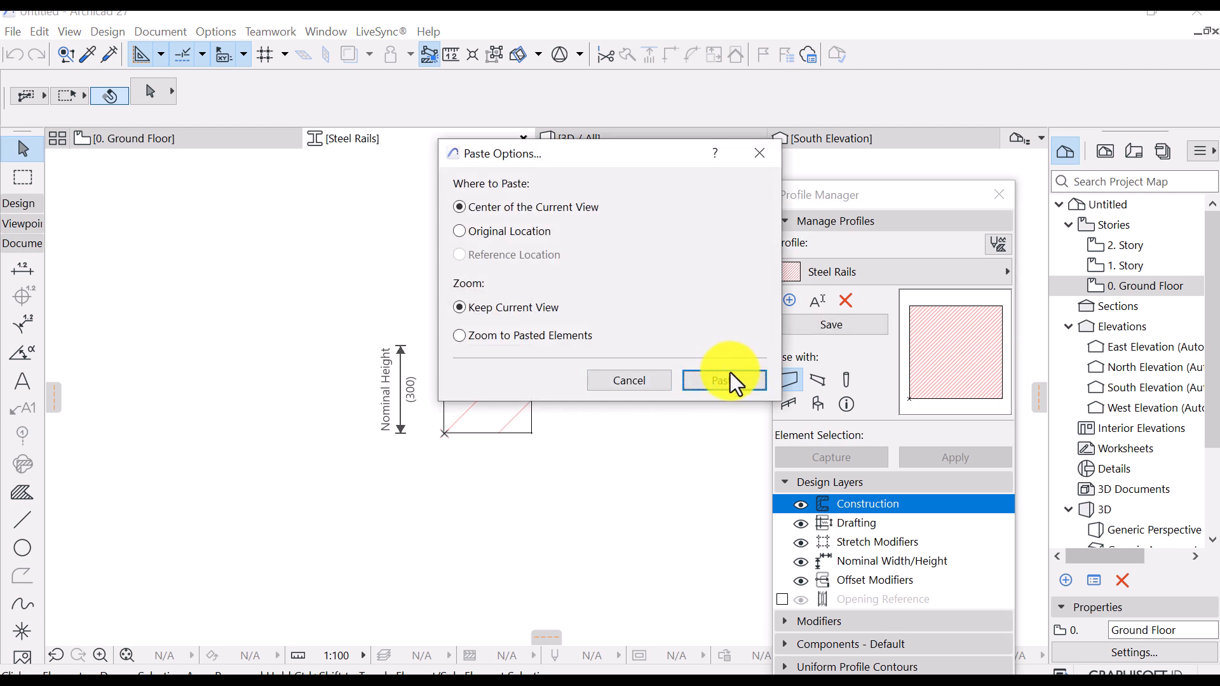
{"action": "left_click", "coordinate": [710, 380]}
Move the pasted slats by their bottom corner onto the profile origin, then delete the default hatched square
{"action": "scroll", "coordinate": [533, 483], "scroll_direction": "up", "scroll_amount": 5}
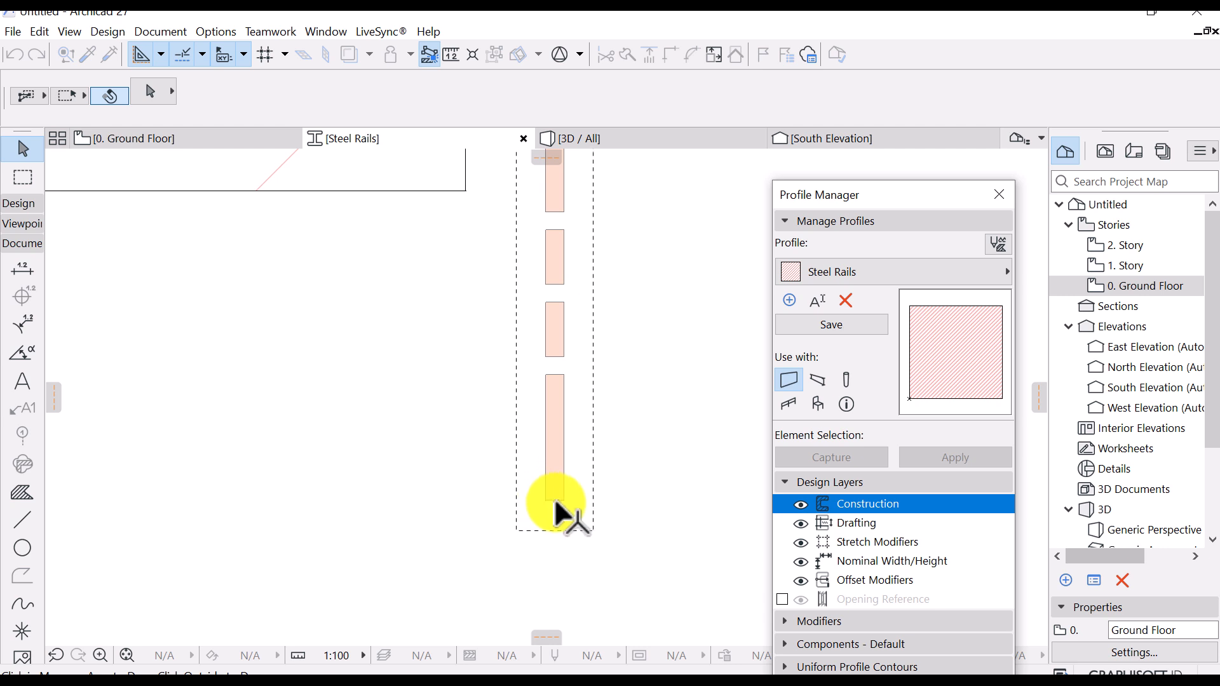
{"action": "left_click", "coordinate": [554, 501]}
{"action": "scroll", "coordinate": [650, 439], "scroll_direction": "down", "scroll_amount": 4}
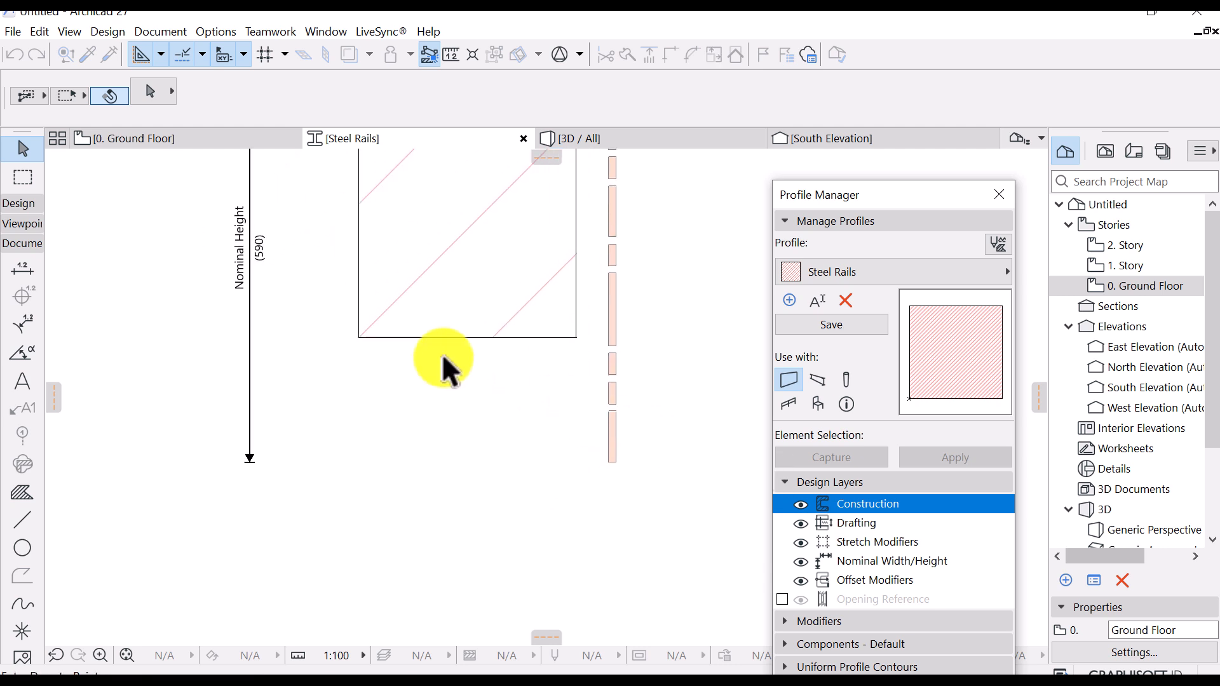
{"action": "left_click", "coordinate": [360, 336]}
{"action": "scroll", "coordinate": [572, 337], "scroll_direction": "down", "scroll_amount": 4}
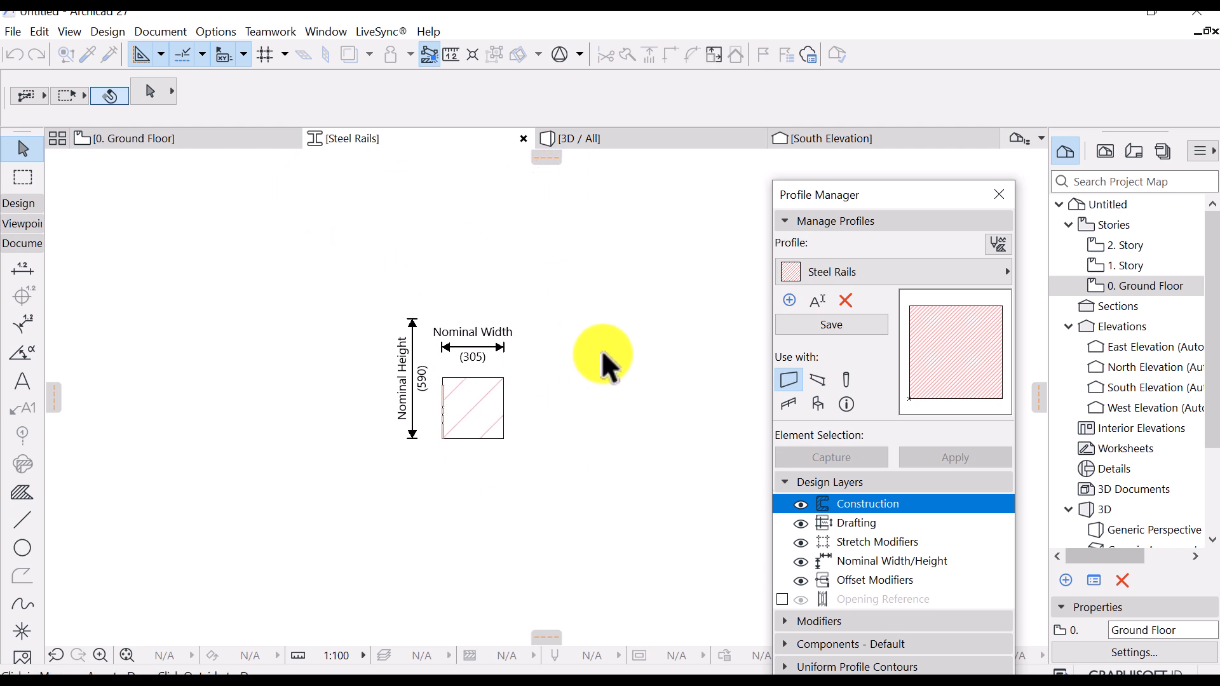
{"action": "left_click", "coordinate": [490, 388]}
{"action": "key", "text": "Delete"}
Move the Nominal Width dimension off the slats to above the top of the stack
{"action": "scroll", "coordinate": [486, 388], "scroll_direction": "up", "scroll_amount": 3}
{"action": "scroll", "coordinate": [419, 314], "scroll_direction": "up", "scroll_amount": 4}
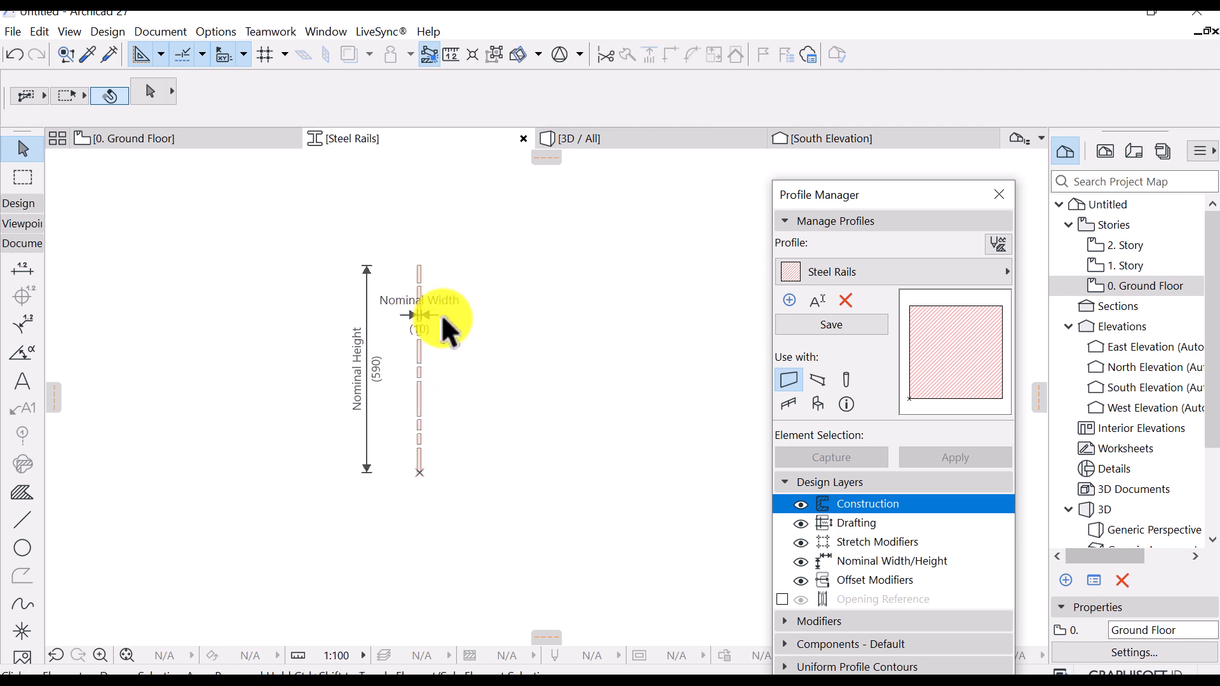
{"action": "scroll", "coordinate": [454, 349], "scroll_direction": "up", "scroll_amount": 2}
{"action": "left_click", "coordinate": [470, 346]}
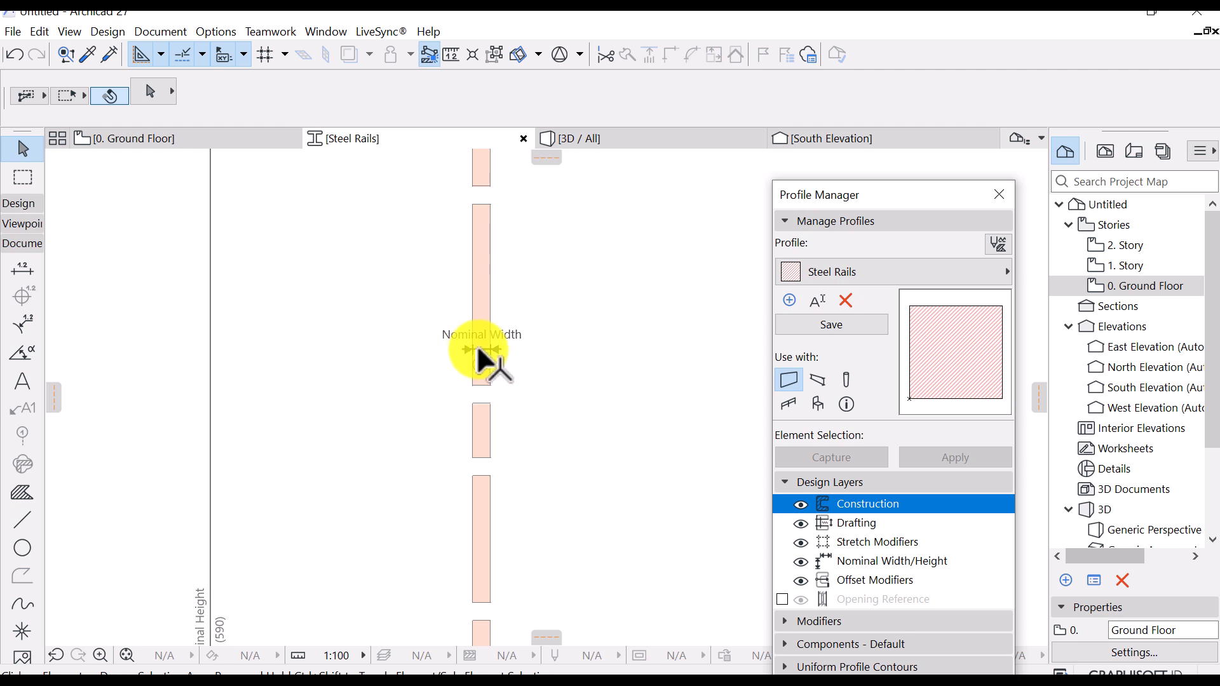
{"action": "scroll", "coordinate": [466, 445], "scroll_direction": "down", "scroll_amount": 5}
{"action": "left_click", "coordinate": [483, 297]}
{"action": "scroll", "coordinate": [471, 264], "scroll_direction": "down", "scroll_amount": 3}
Assign the Steel - Structural building material to all slats in the profile
{"action": "left_click_drag", "start_coordinate": [598, 237], "coordinate": [487, 513]}
{"action": "left_click", "coordinate": [782, 92]}
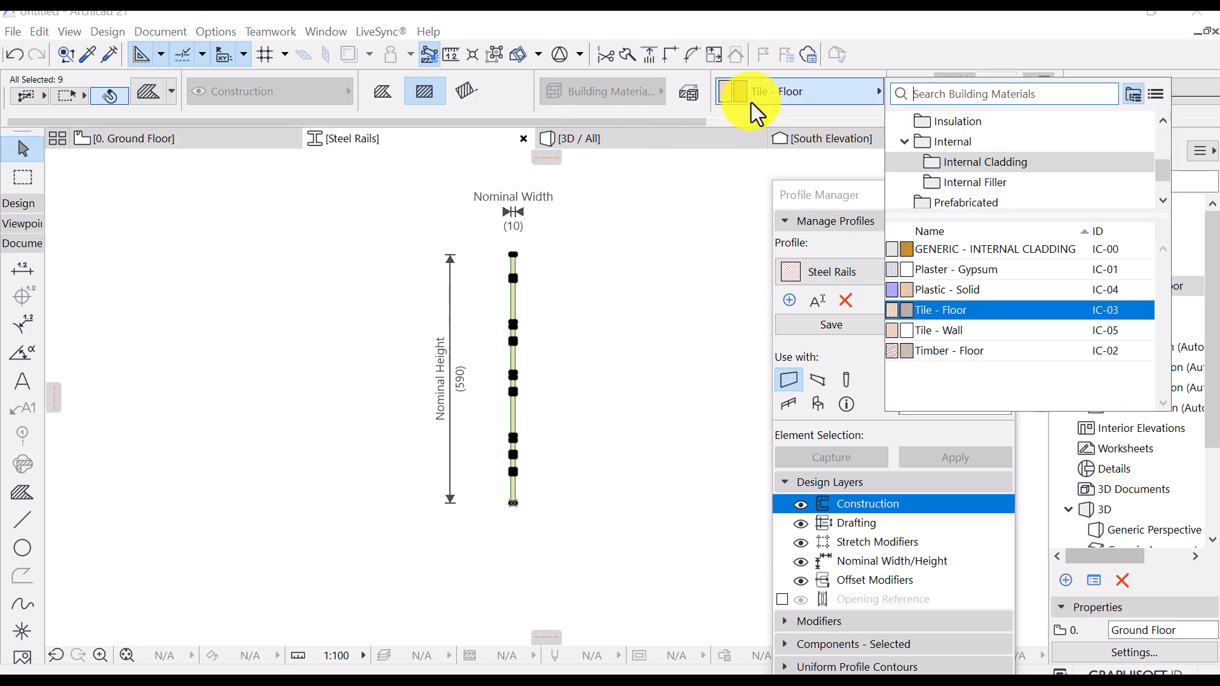
{"action": "type", "text": "ste"}
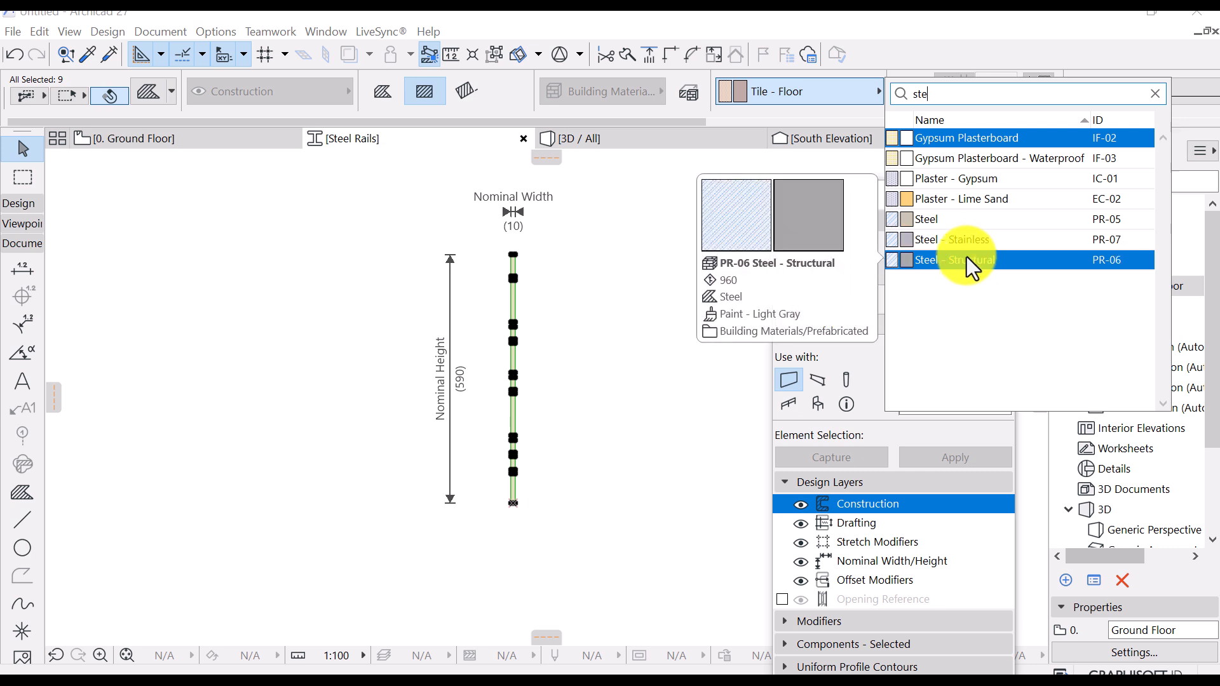
{"action": "left_click", "coordinate": [971, 259]}
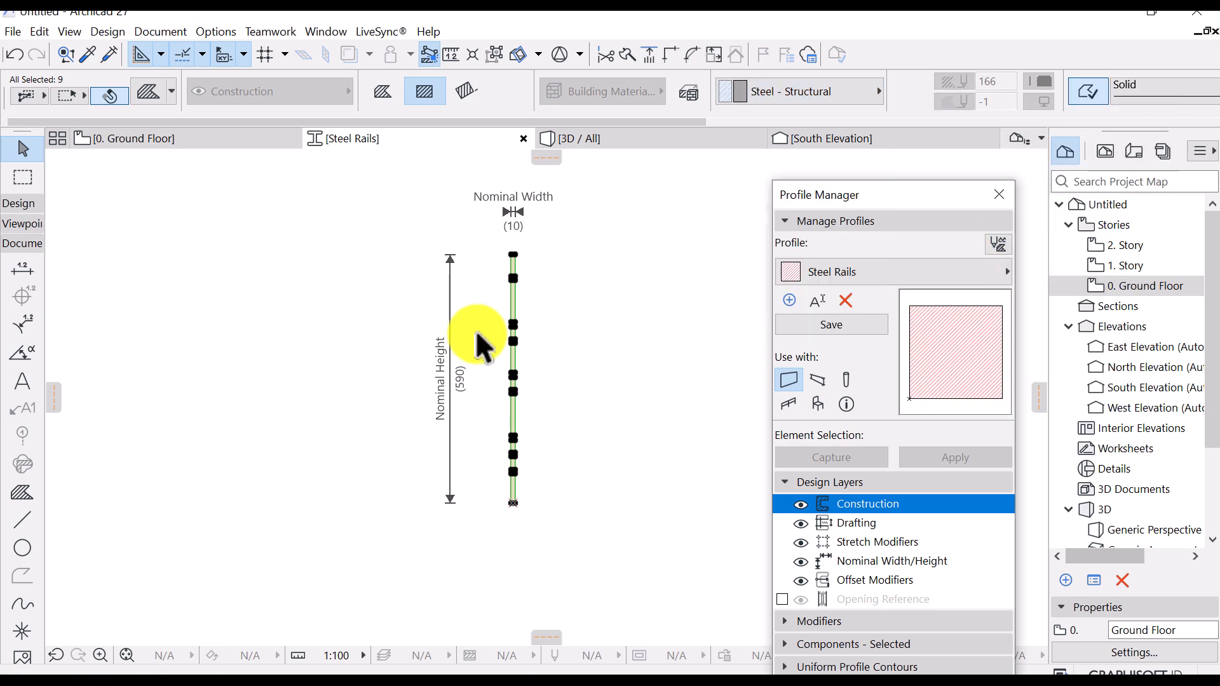
{"action": "left_click", "coordinate": [593, 288]}
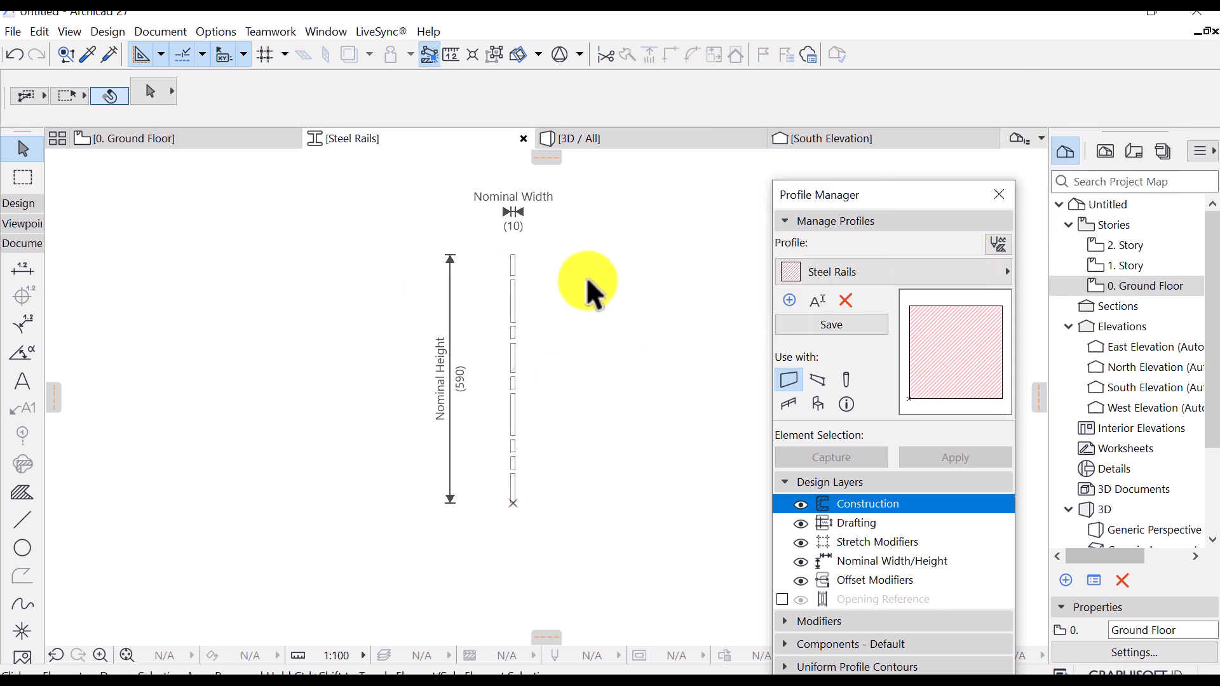
Save the Steel Rails profile
{"action": "mouse_move", "coordinate": [602, 295]}
{"action": "middle_mouse_down"}
{"action": "mouse_move", "coordinate": [594, 326]}
{"action": "mouse_move", "coordinate": [597, 300]}
{"action": "middle_mouse_up"}
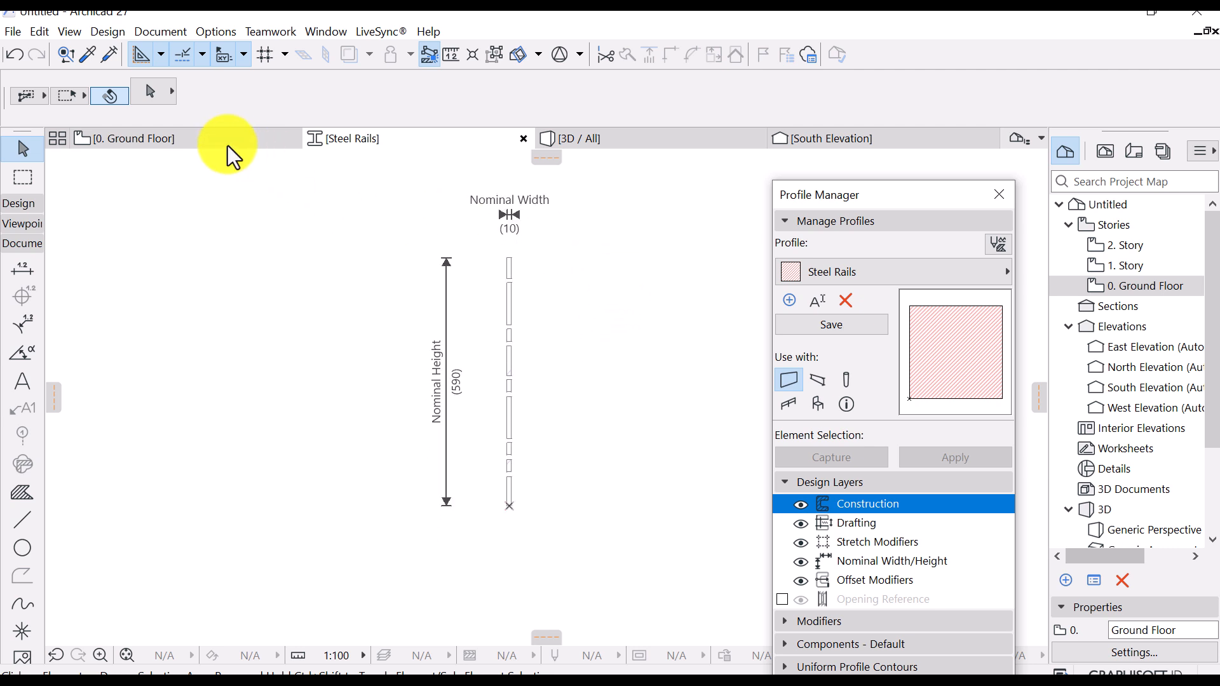
{"action": "scroll", "coordinate": [677, 317], "scroll_direction": "down", "scroll_amount": 2}
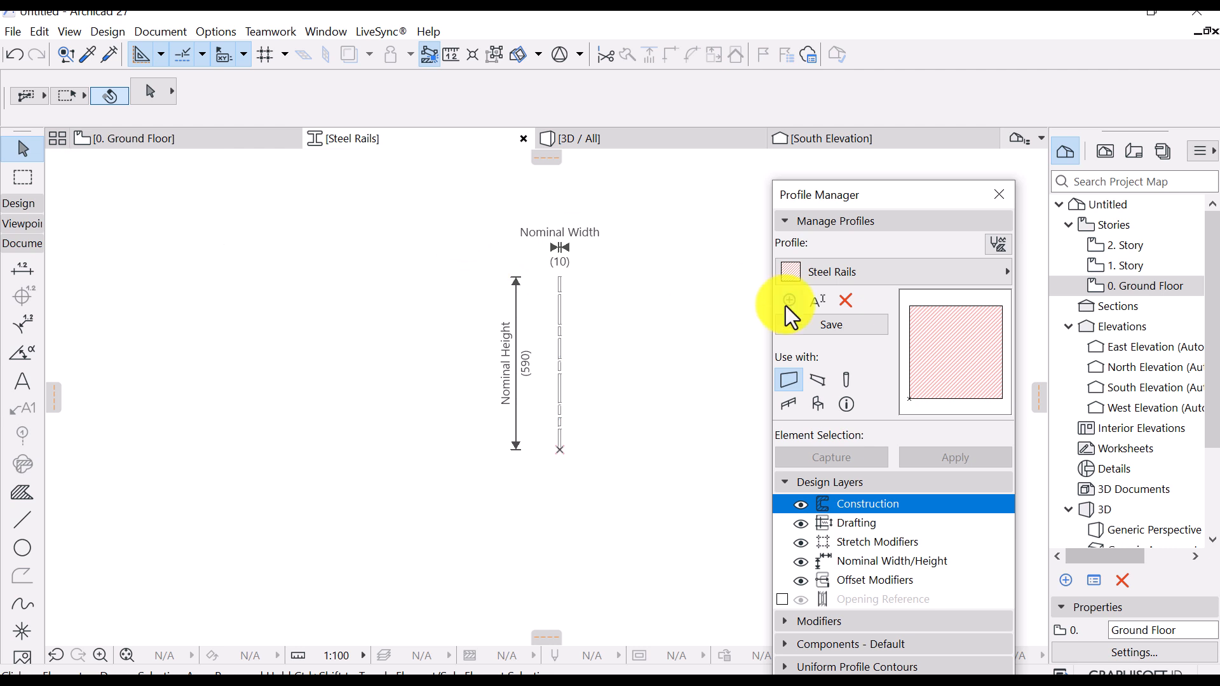
{"action": "left_click", "coordinate": [843, 326]}
Select and copy the fence reference photo in the Ground Floor plan
{"action": "left_click", "coordinate": [249, 144]}
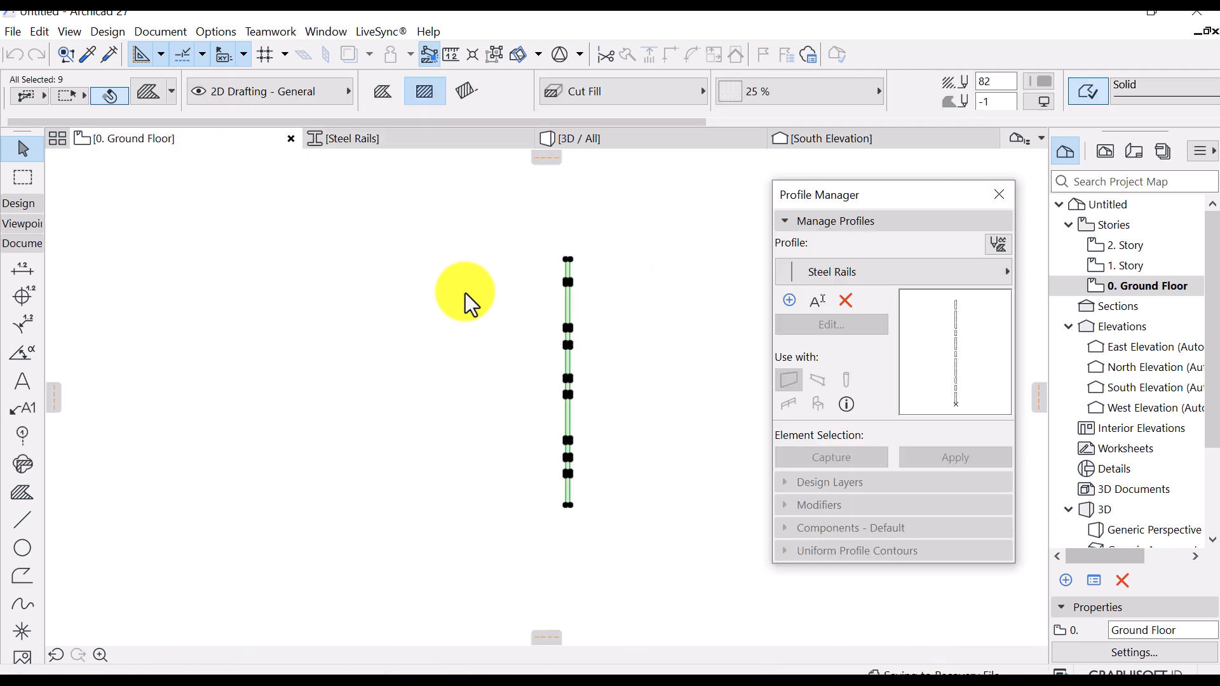
{"action": "scroll", "coordinate": [545, 326], "scroll_direction": "down", "scroll_amount": 6}
{"action": "scroll", "coordinate": [531, 345], "scroll_direction": "down", "scroll_amount": 5}
{"action": "left_click", "coordinate": [408, 340]}
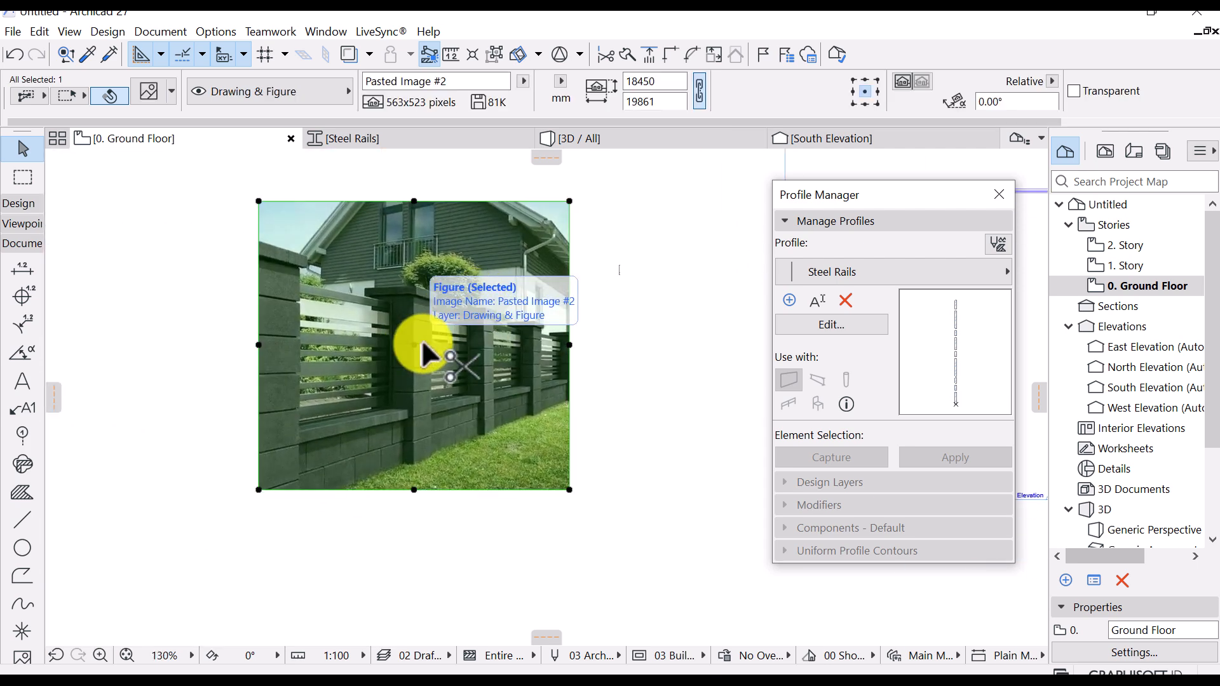
Paste the reference photo into the Steel Rails profile and place it to the left of the slats
{"action": "left_click", "coordinate": [425, 144]}
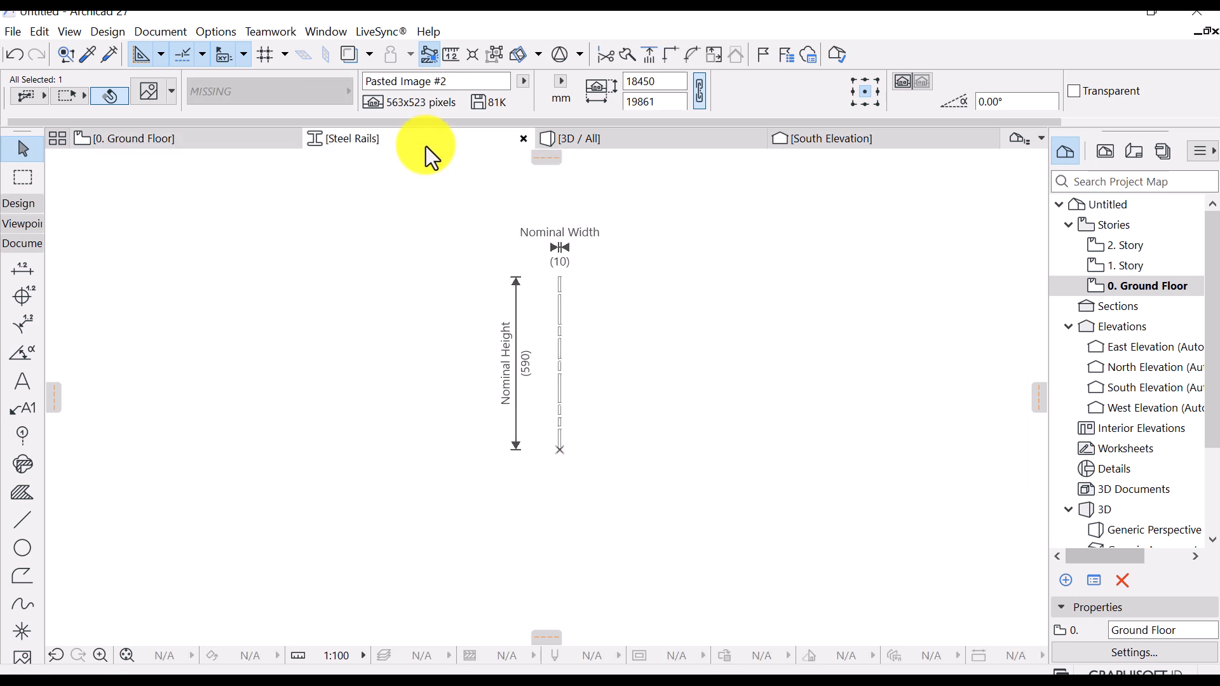
{"action": "key", "text": "ctrl+v"}
{"action": "left_click", "coordinate": [544, 339]}
{"action": "left_click", "coordinate": [761, 389]}
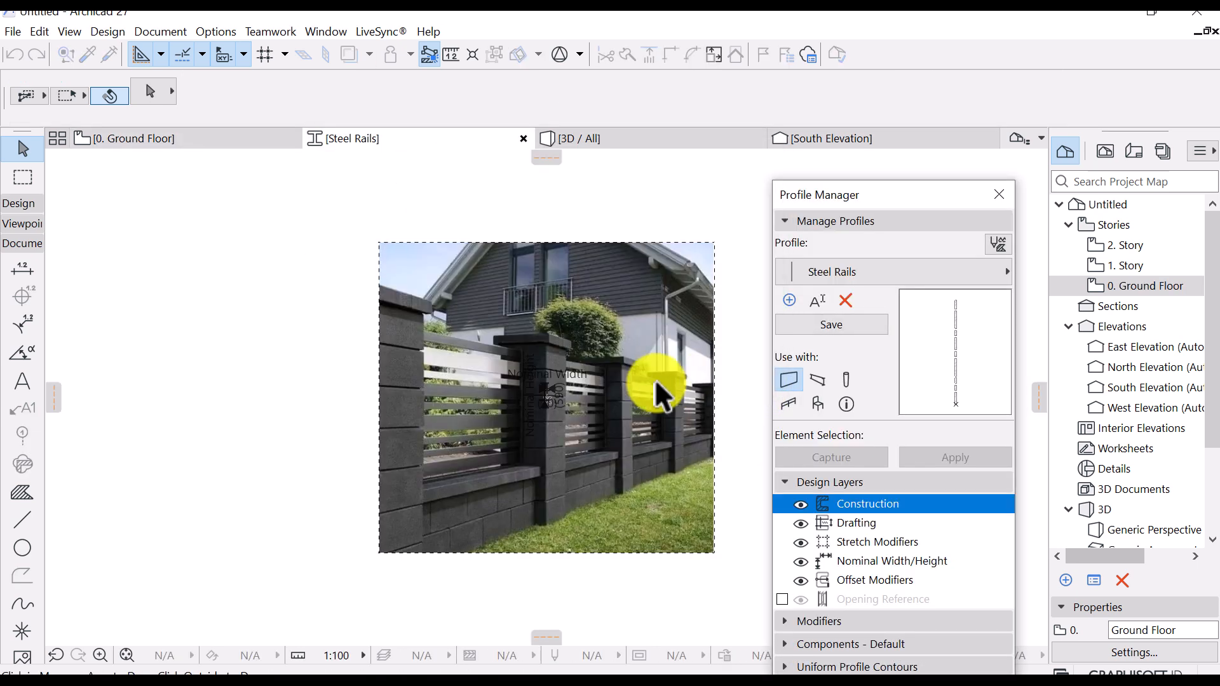
{"action": "left_click_drag", "start_coordinate": [611, 402], "coordinate": [361, 401]}
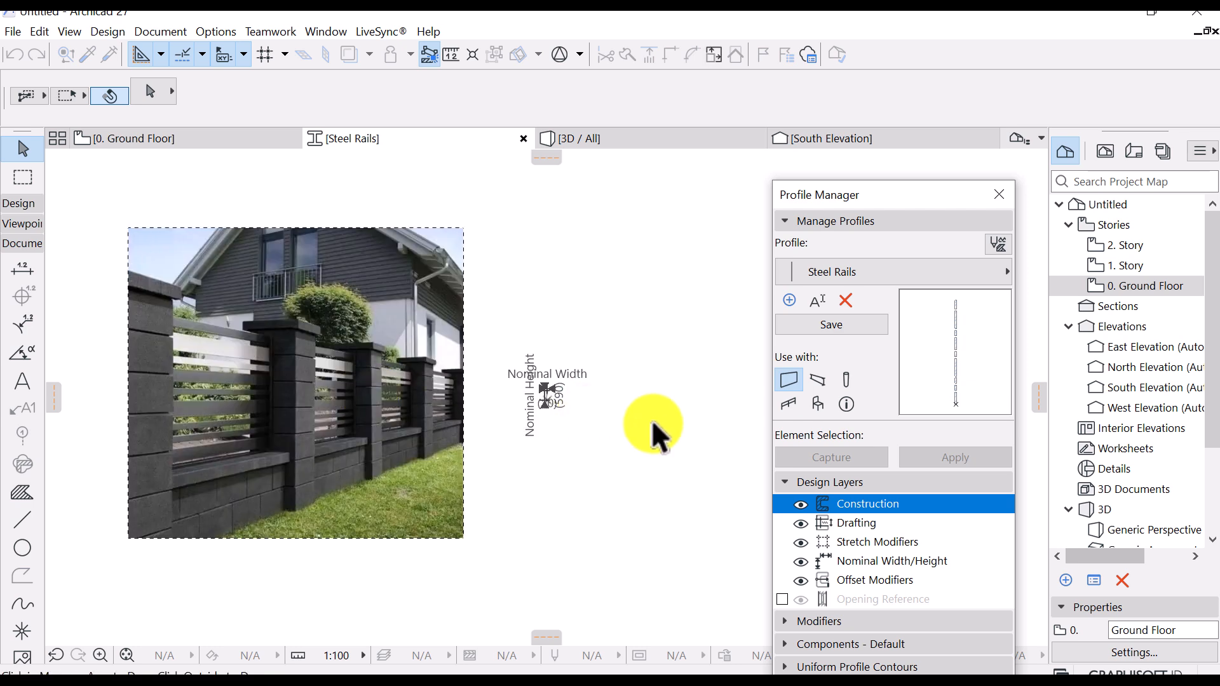
{"action": "left_click", "coordinate": [653, 420]}
Override the top slat's surface uniformly with Paint - Light Gray, then clear the selection
{"action": "scroll", "coordinate": [483, 413], "scroll_direction": "up", "scroll_amount": 4}
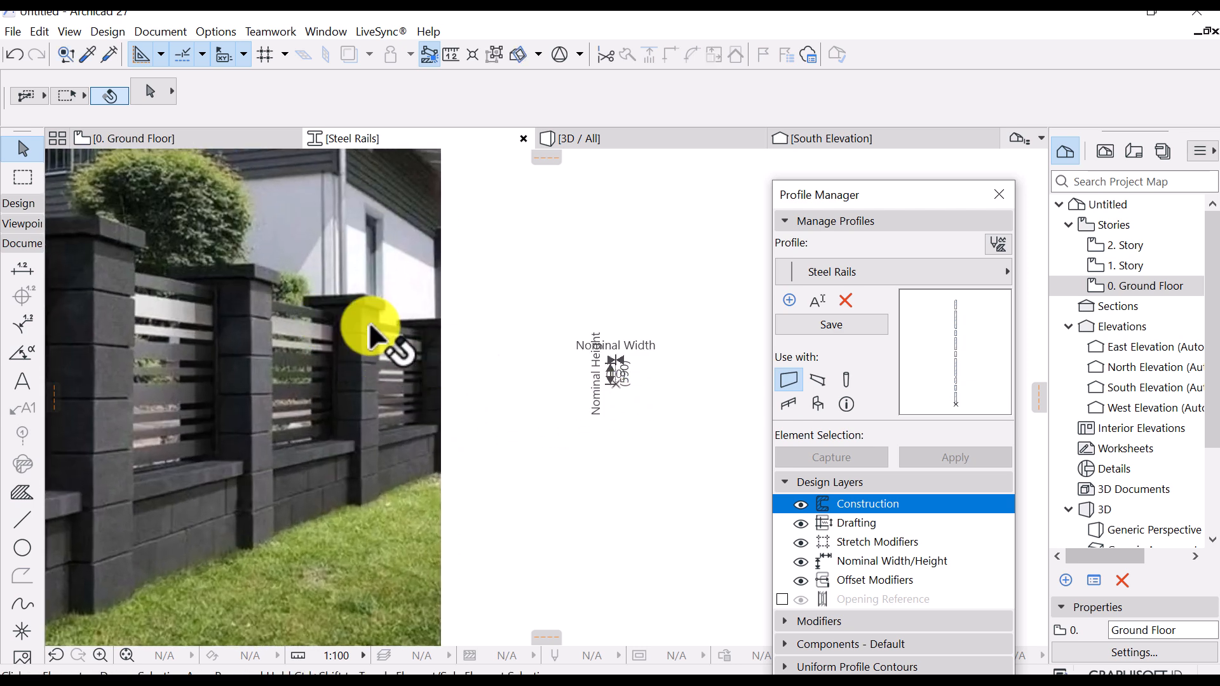
{"action": "scroll", "coordinate": [572, 343], "scroll_direction": "up", "scroll_amount": 5}
{"action": "scroll", "coordinate": [547, 318], "scroll_direction": "up", "scroll_amount": 4}
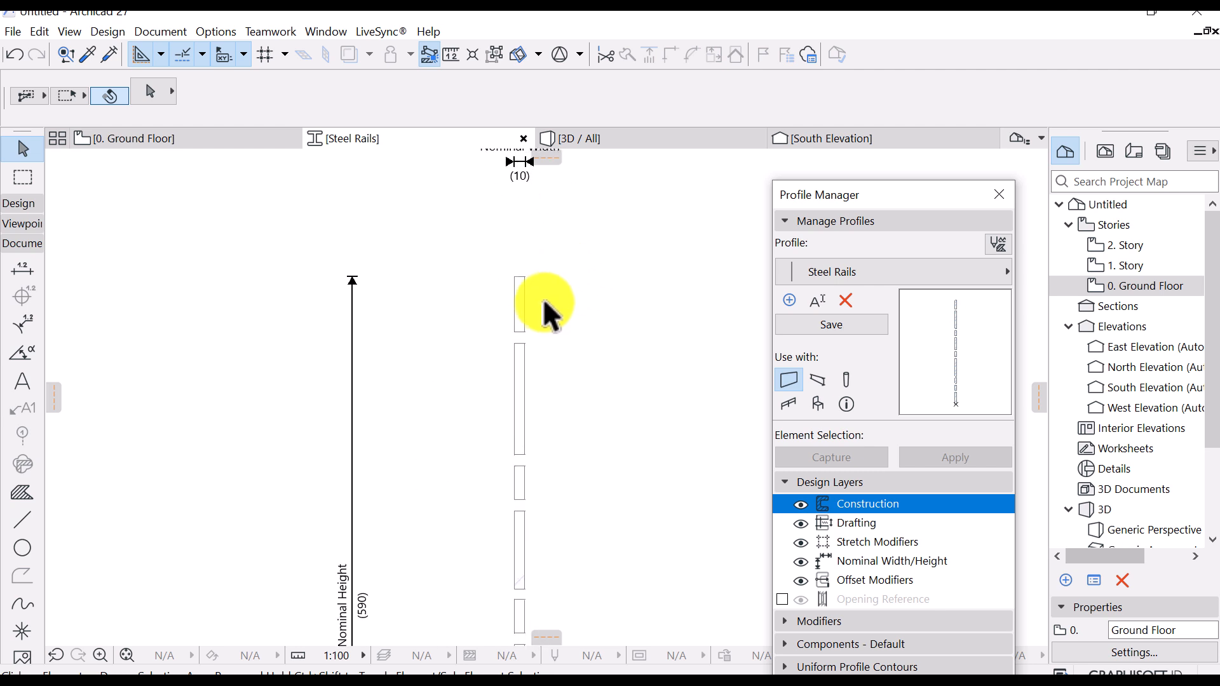
{"action": "left_click", "coordinate": [521, 314]}
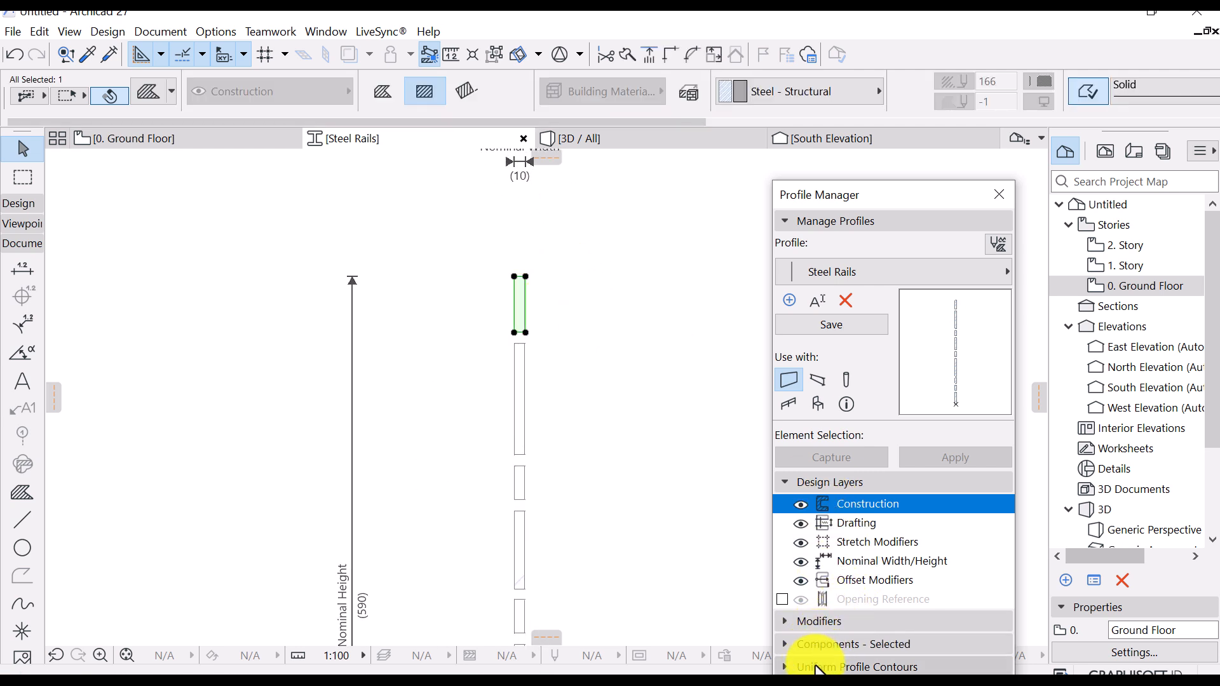
{"action": "left_click", "coordinate": [825, 644]}
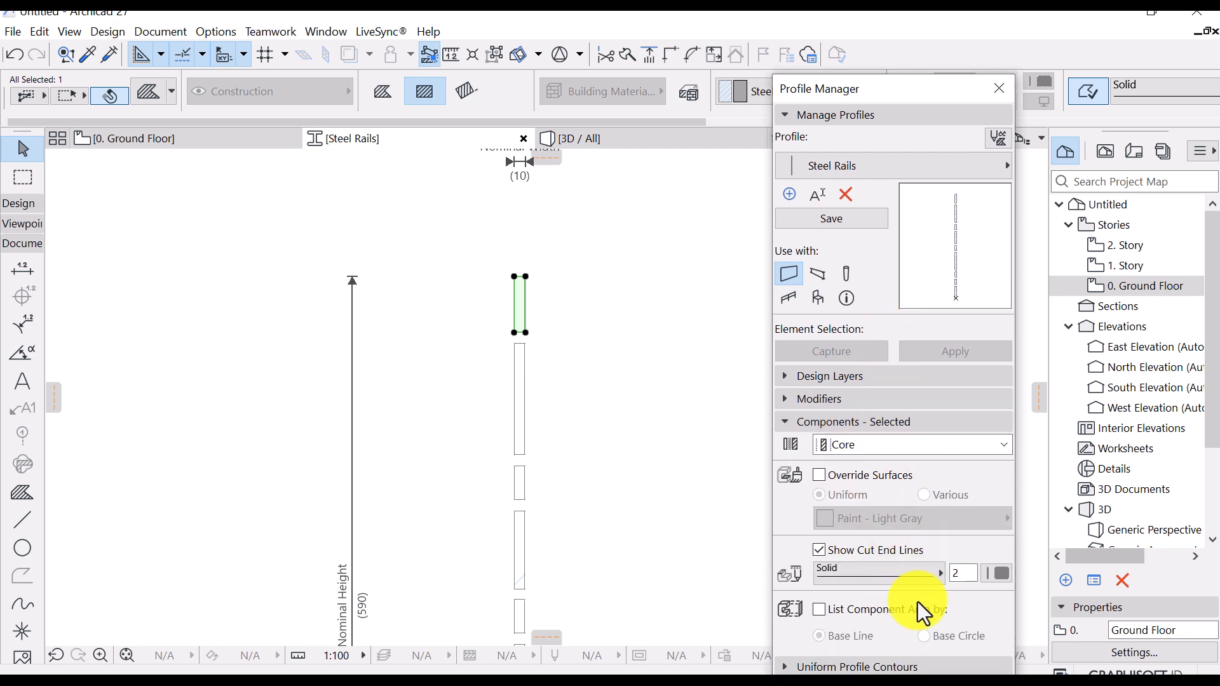
{"action": "left_click", "coordinate": [819, 476]}
{"action": "left_click", "coordinate": [862, 516]}
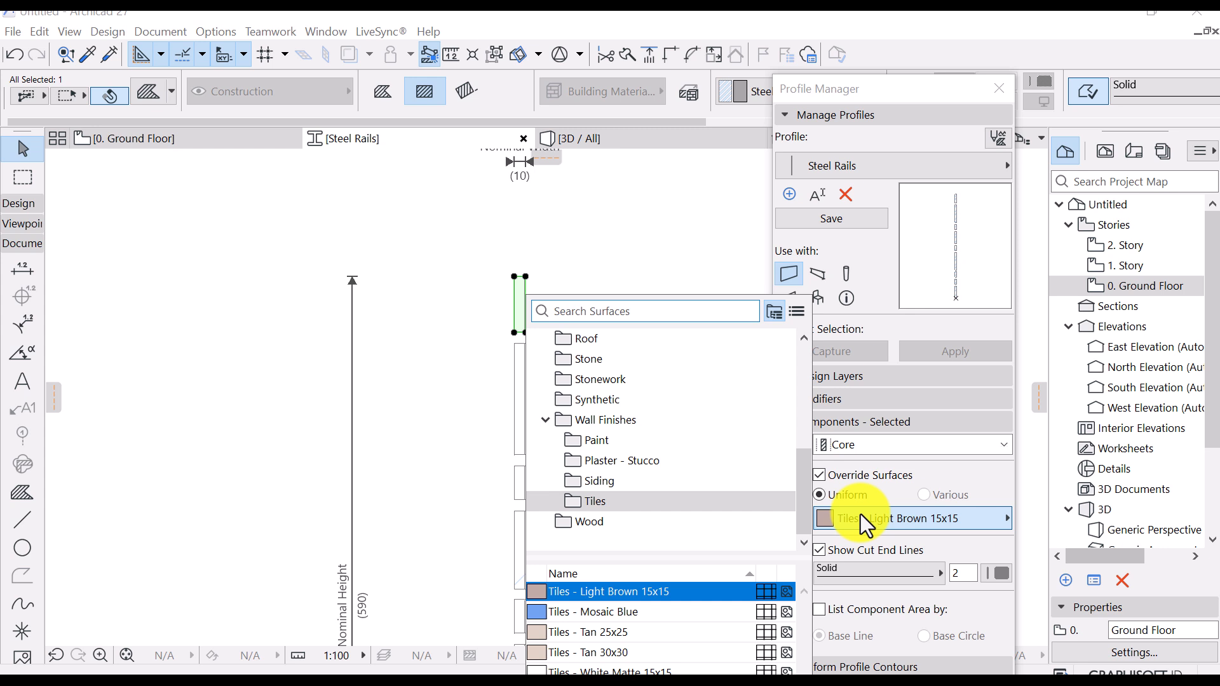
{"action": "type", "text": "pai"}
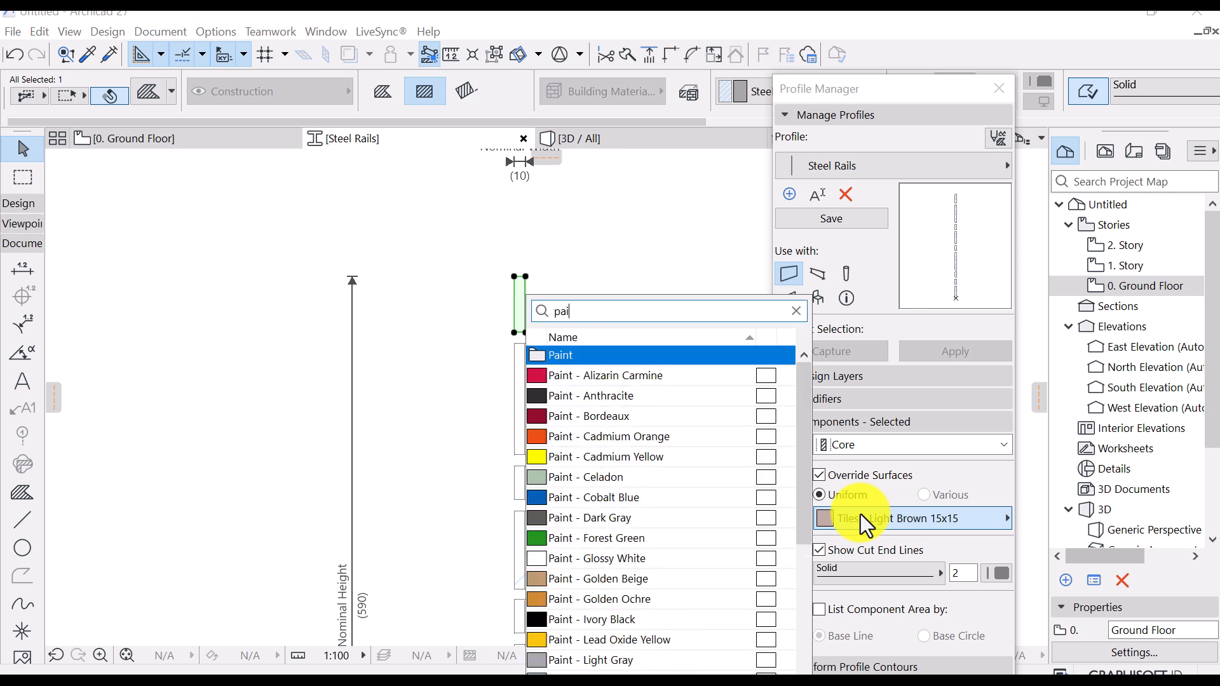
{"action": "left_click", "coordinate": [623, 661]}
{"action": "left_click", "coordinate": [576, 345]}
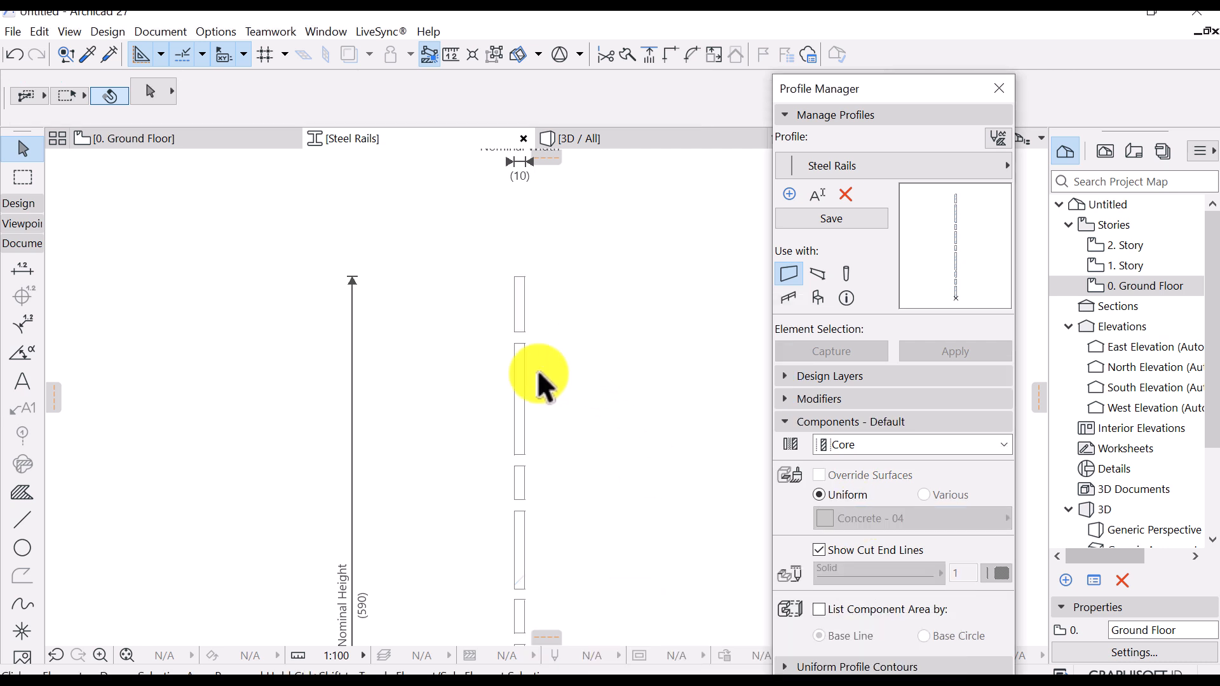
Override the surfaces of the second and third slats from the top uniformly with Paint - Glossy White
{"action": "scroll", "coordinate": [575, 399], "scroll_direction": "down", "scroll_amount": 5}
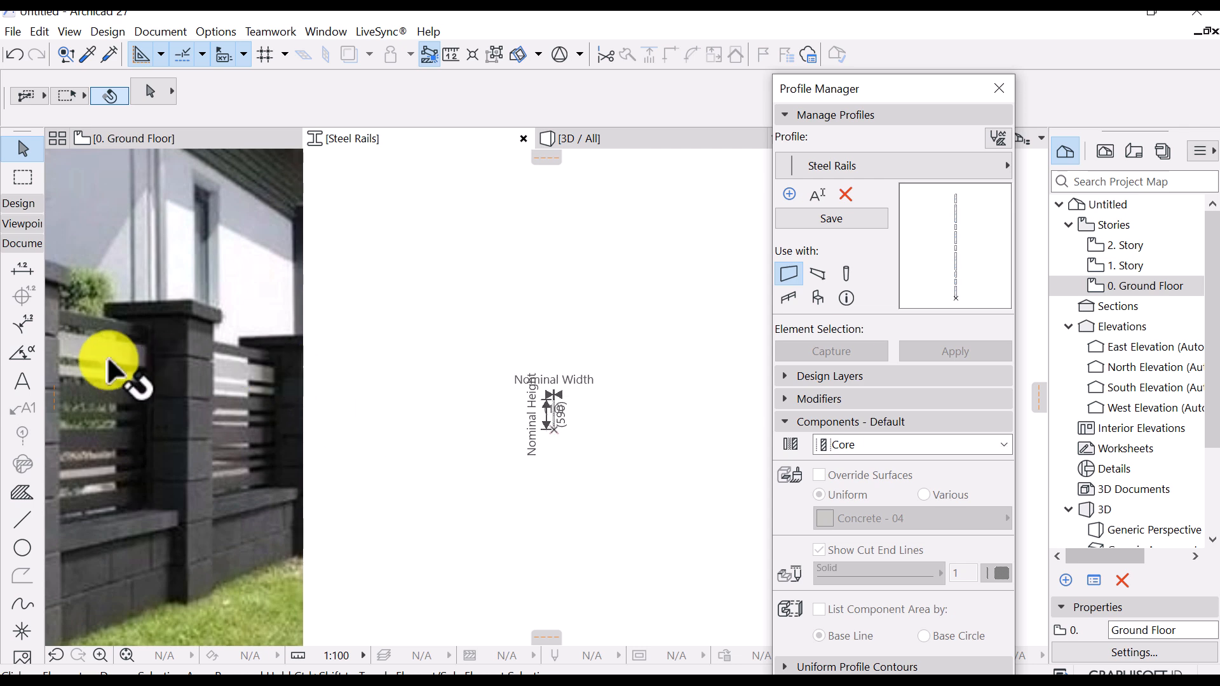
{"action": "scroll", "coordinate": [559, 401], "scroll_direction": "up", "scroll_amount": 5}
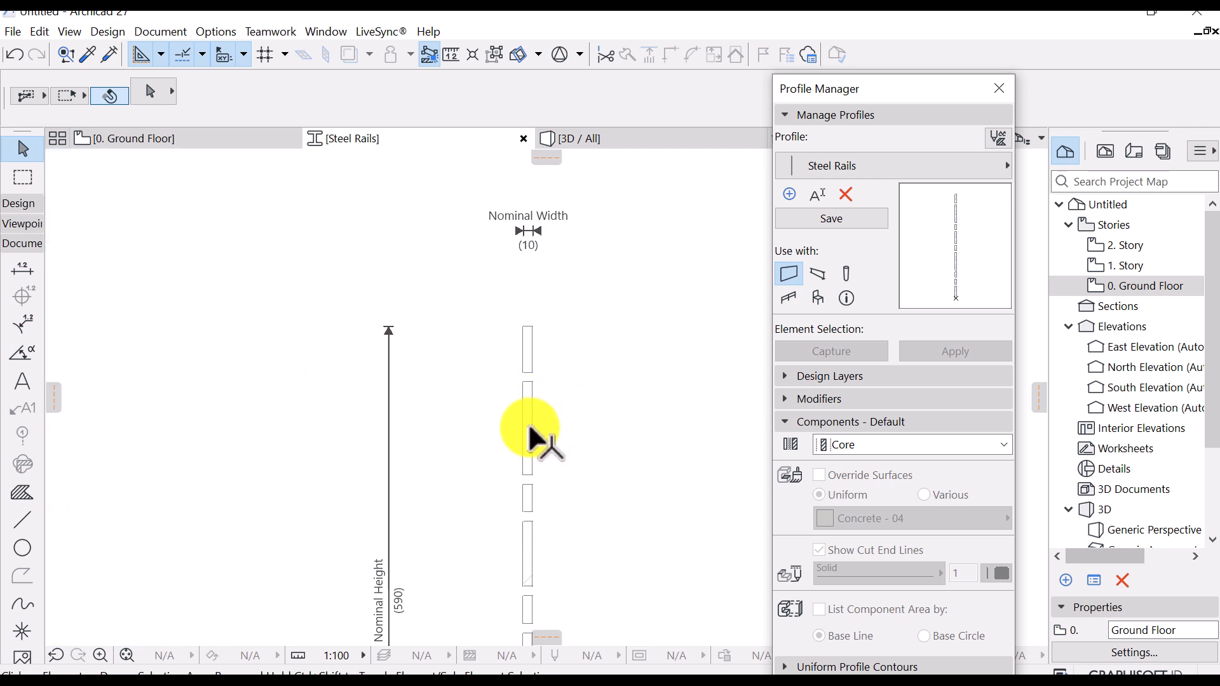
{"action": "left_click", "coordinate": [534, 444]}
{"action": "left_click", "coordinate": [532, 499], "text": "shift"}
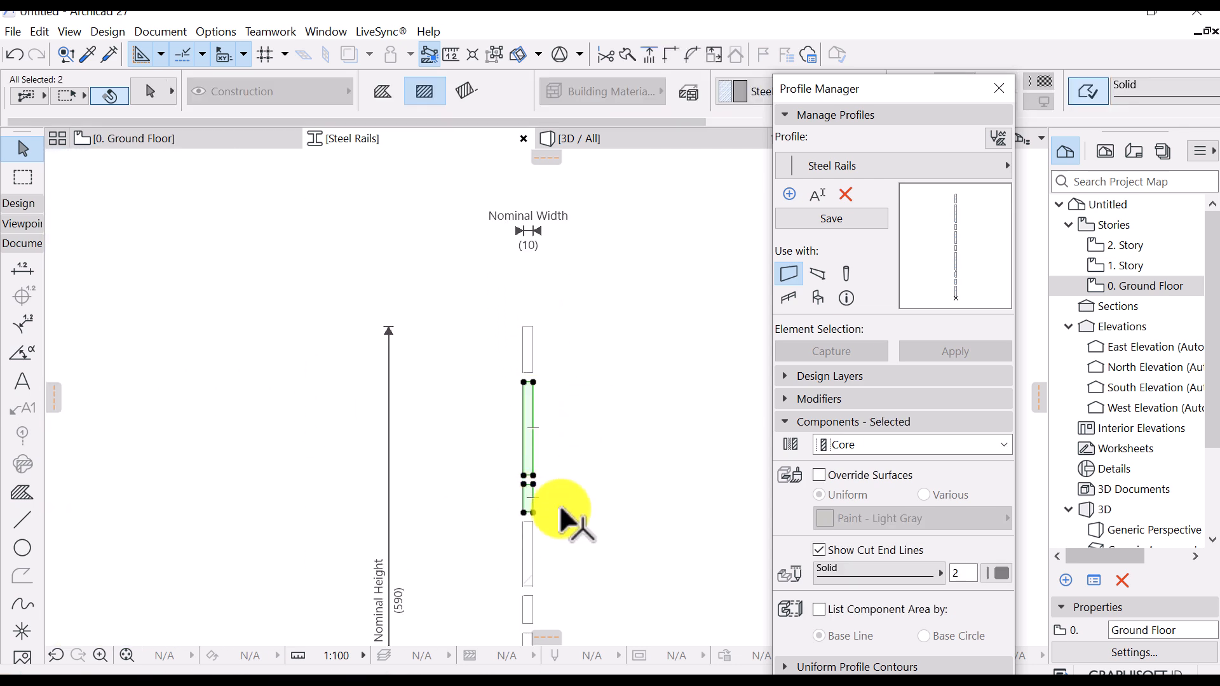
{"action": "left_click", "coordinate": [824, 477]}
{"action": "left_click", "coordinate": [841, 516]}
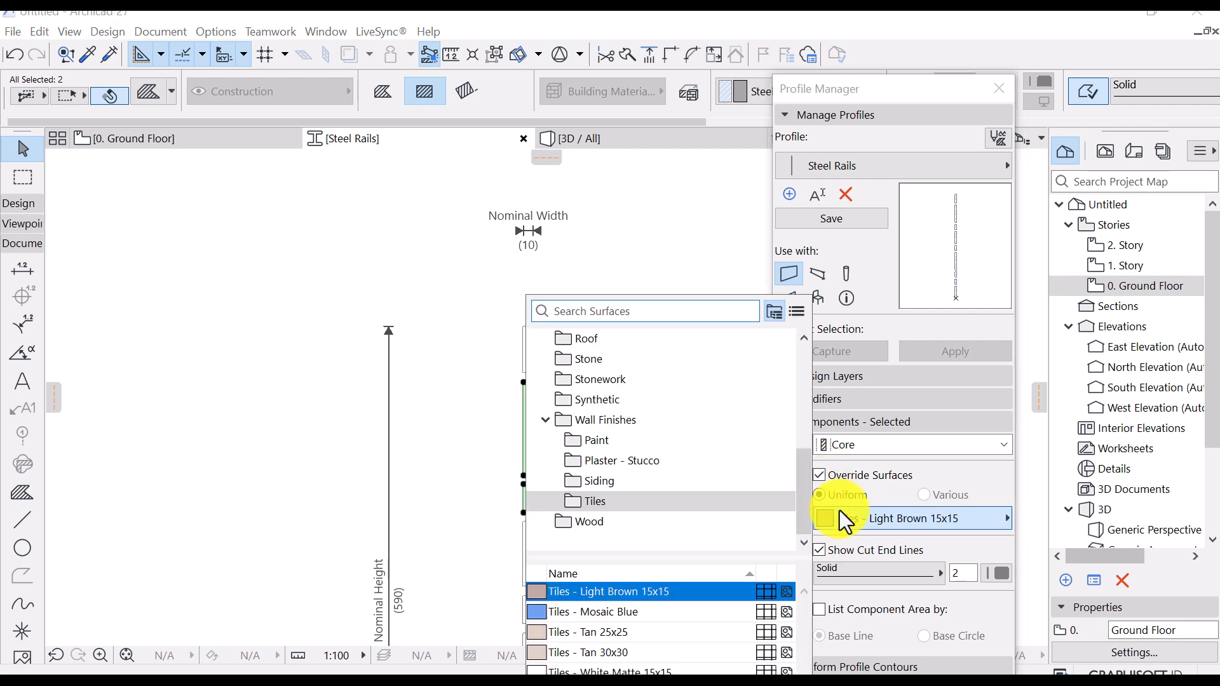
{"action": "type", "text": "paint"}
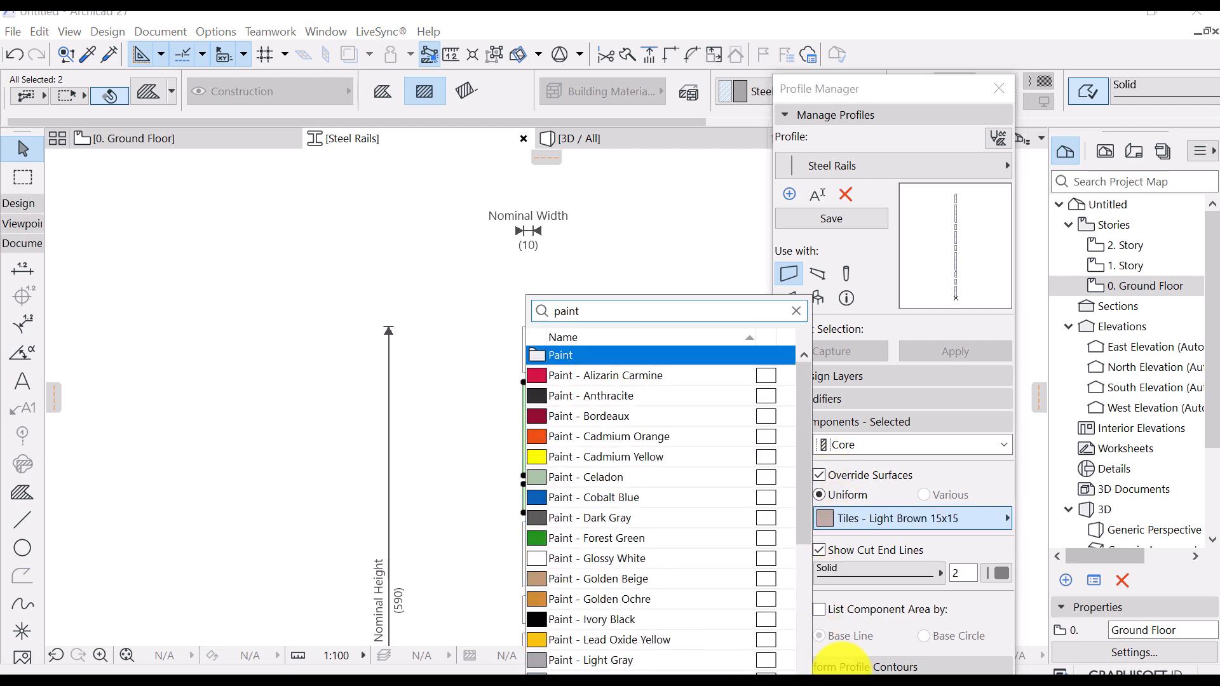
{"action": "left_click", "coordinate": [654, 559]}
{"action": "left_click", "coordinate": [634, 372]}
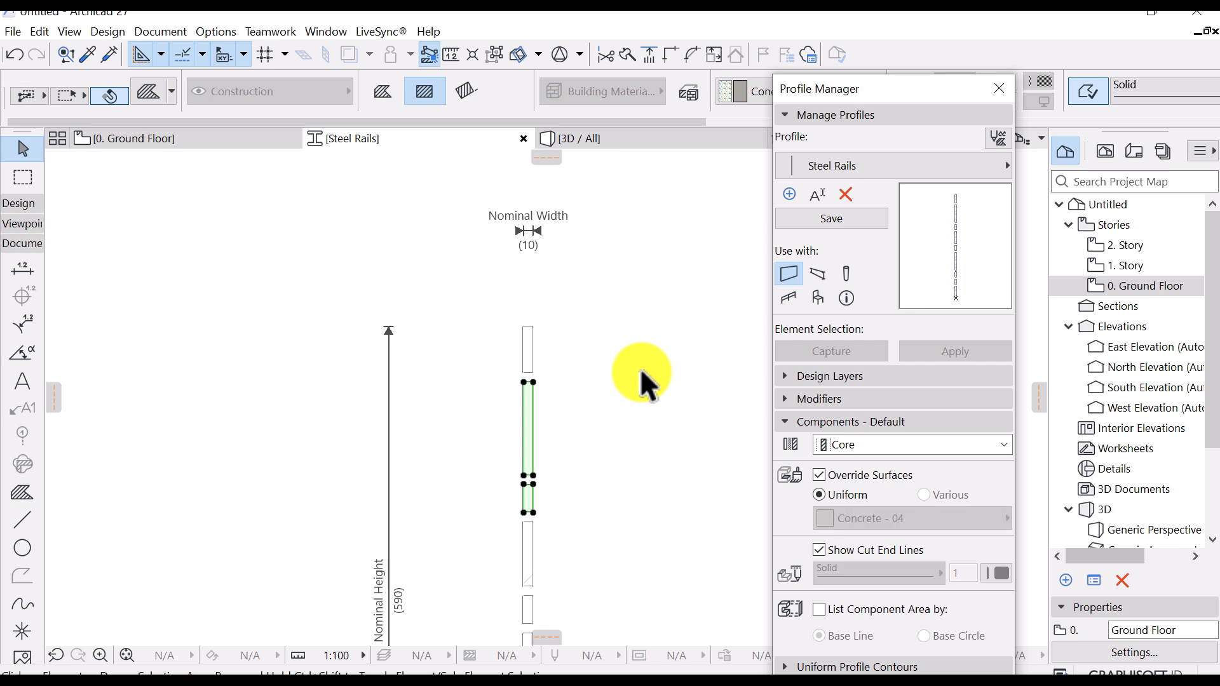
Override the surfaces of the six lower slats uniformly with Paint - Light Gray and save the Steel Rails profile
{"action": "scroll", "coordinate": [638, 371], "scroll_direction": "down", "scroll_amount": 6}
{"action": "middle_click_drag", "start_coordinate": [598, 416], "coordinate": [617, 368]}
{"action": "scroll", "coordinate": [615, 376], "scroll_direction": "up", "scroll_amount": 3}
{"action": "scroll", "coordinate": [615, 375], "scroll_direction": "up", "scroll_amount": 2}
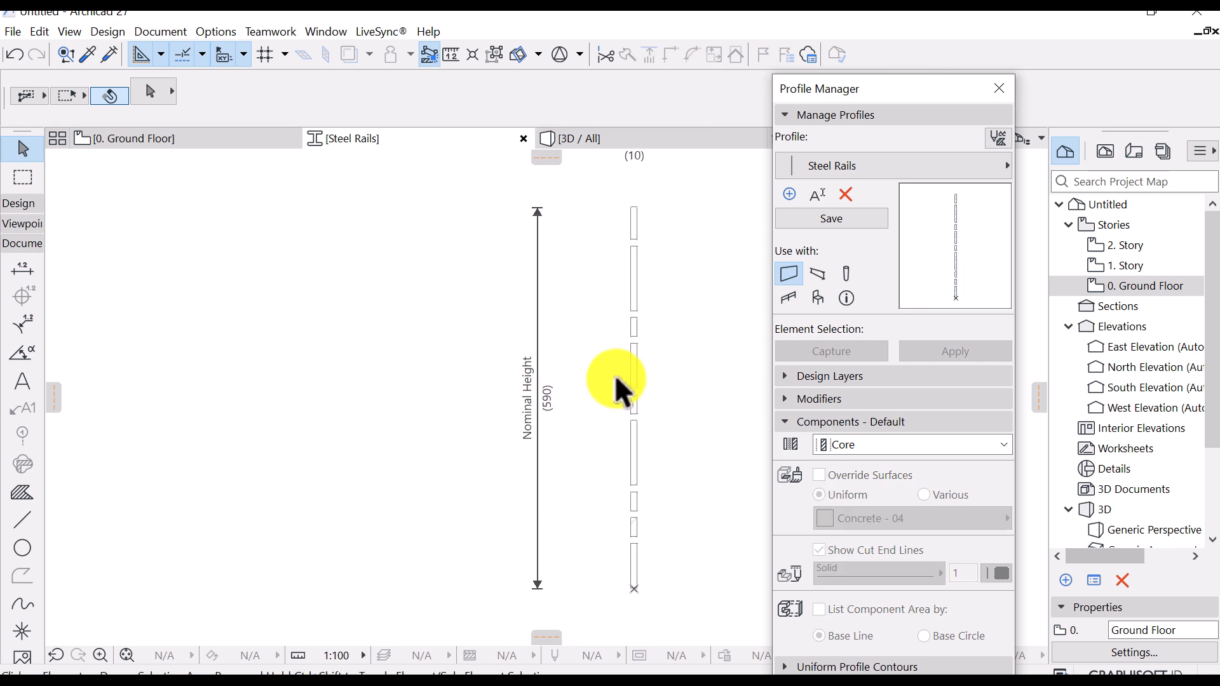
{"action": "scroll", "coordinate": [617, 375], "scroll_direction": "down", "scroll_amount": 5}
{"action": "middle_click_drag", "start_coordinate": [362, 381], "coordinate": [577, 357]}
{"action": "scroll", "coordinate": [496, 347], "scroll_direction": "down", "scroll_amount": 6}
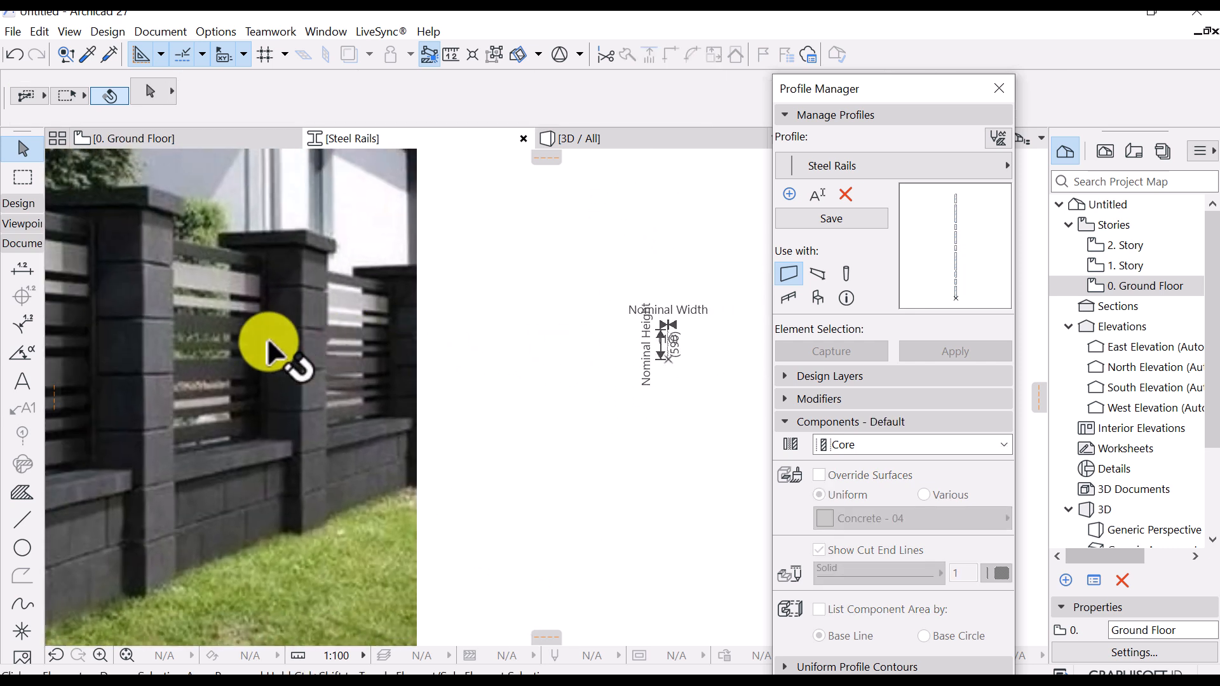
{"action": "scroll", "coordinate": [693, 341], "scroll_direction": "up", "scroll_amount": 7}
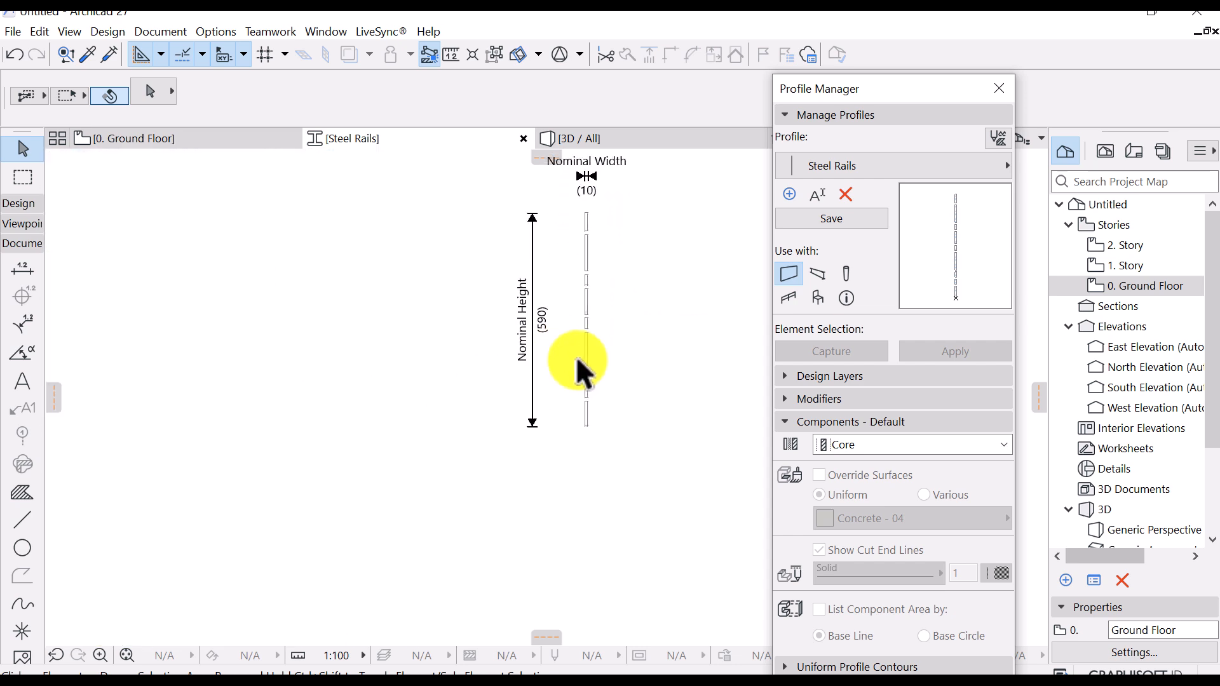
{"action": "middle_click_drag", "start_coordinate": [579, 272], "coordinate": [557, 372]}
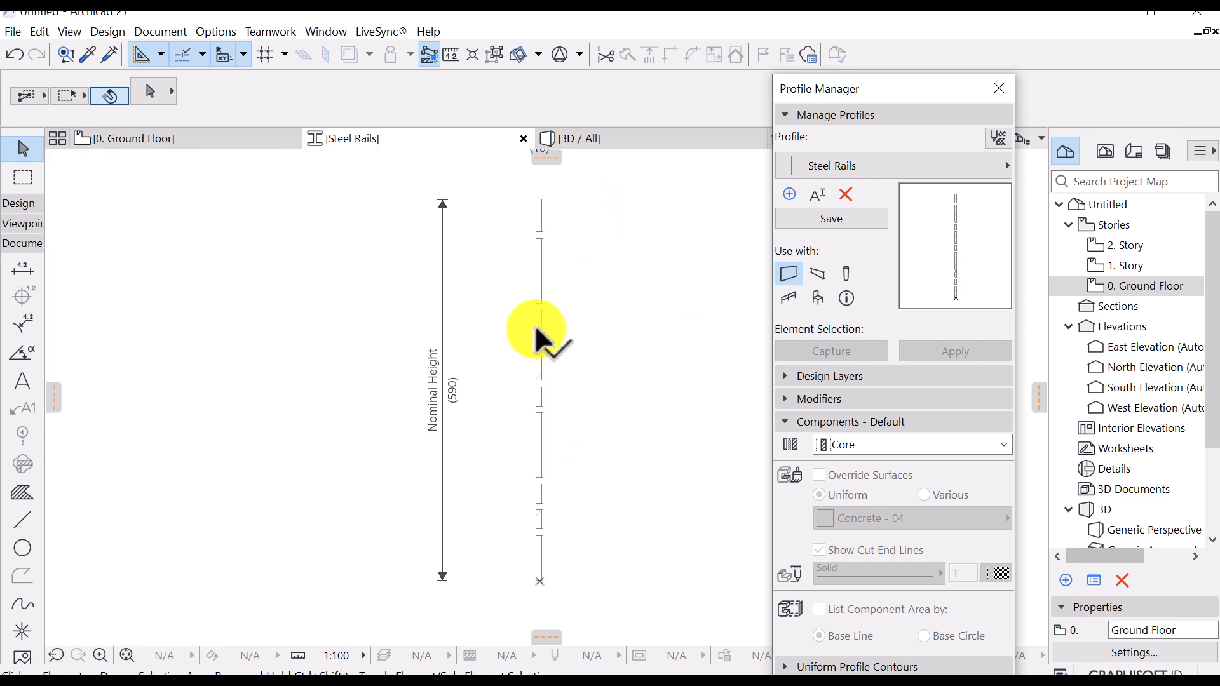
{"action": "left_click", "coordinate": [568, 358]}
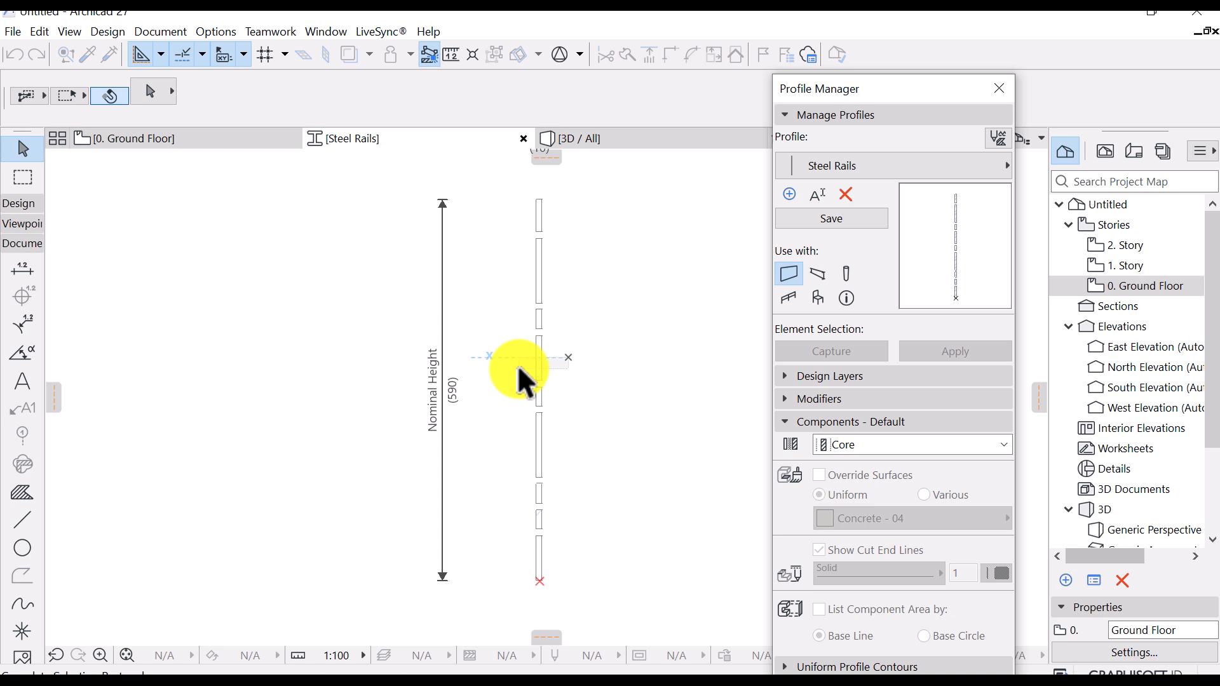
{"action": "scroll", "coordinate": [534, 445], "scroll_direction": "down", "scroll_amount": 3}
{"action": "left_click", "coordinate": [525, 514]}
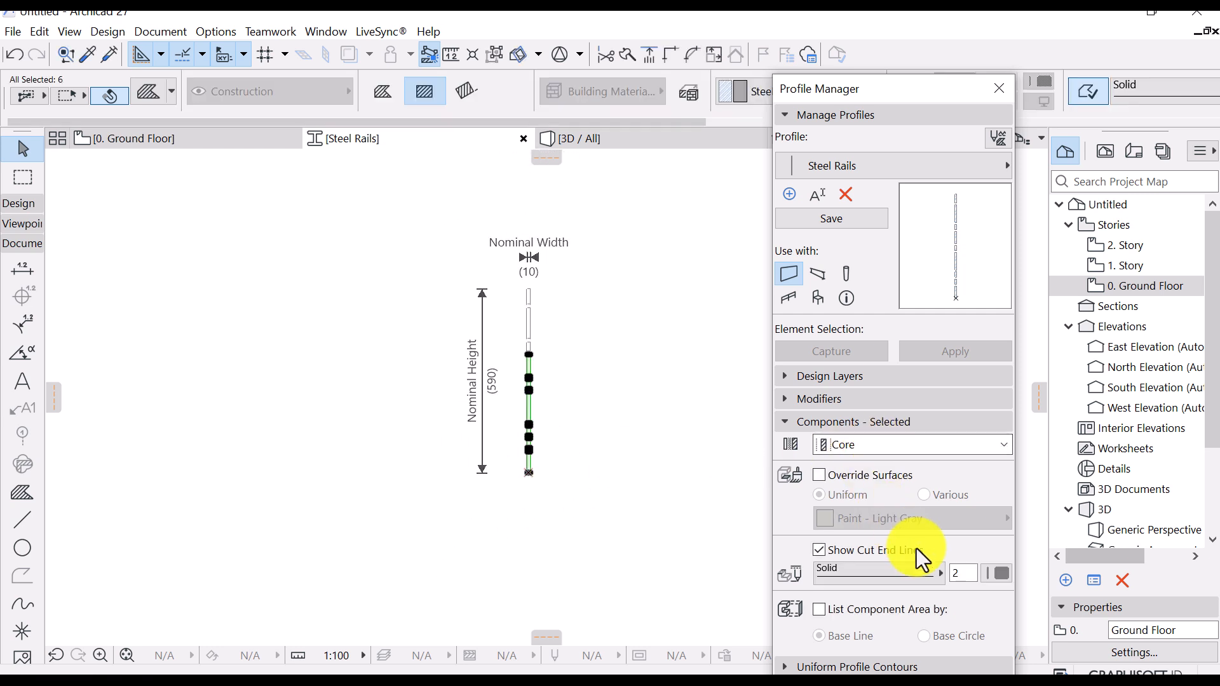
{"action": "left_click", "coordinate": [840, 484]}
{"action": "left_click", "coordinate": [879, 521]}
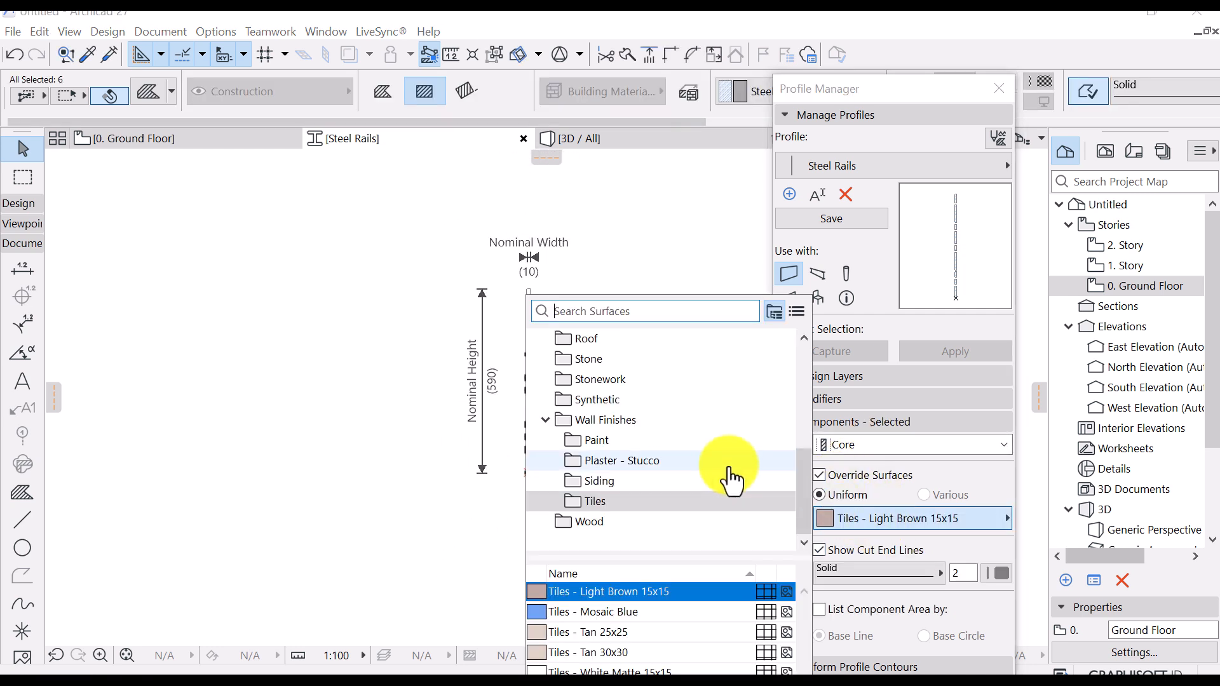
{"action": "type", "text": "pain"}
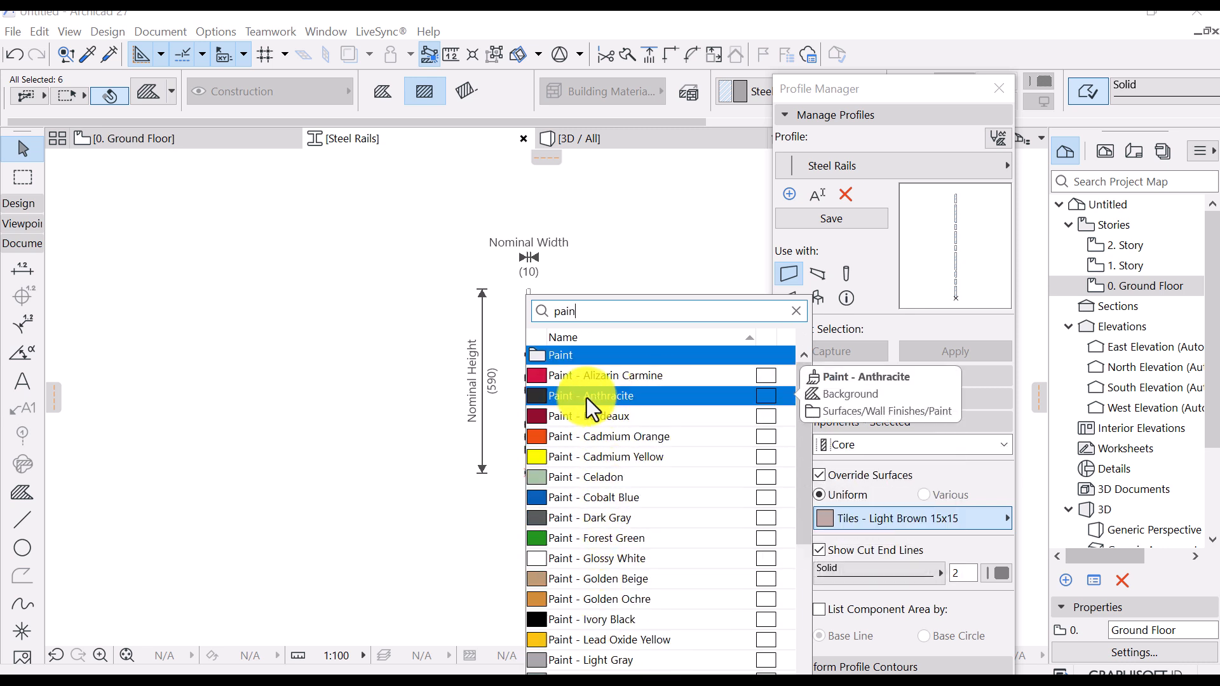
{"action": "left_click", "coordinate": [636, 661]}
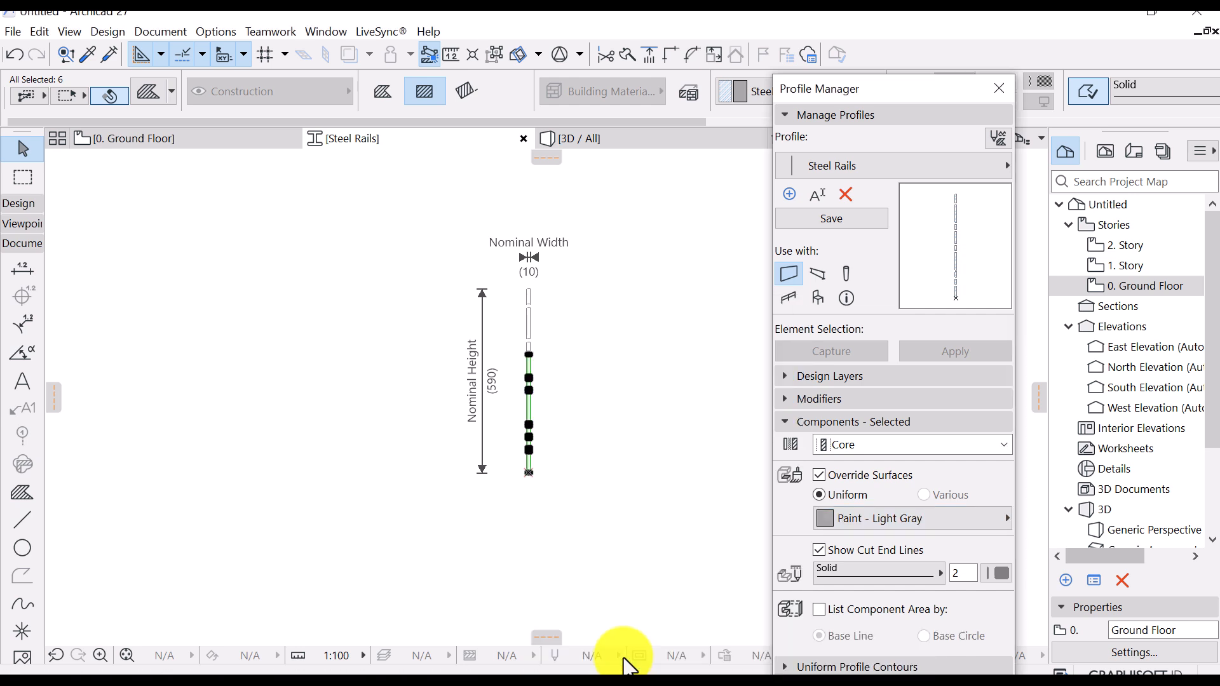
{"action": "left_click", "coordinate": [814, 219]}
{"action": "left_click", "coordinate": [475, 232]}
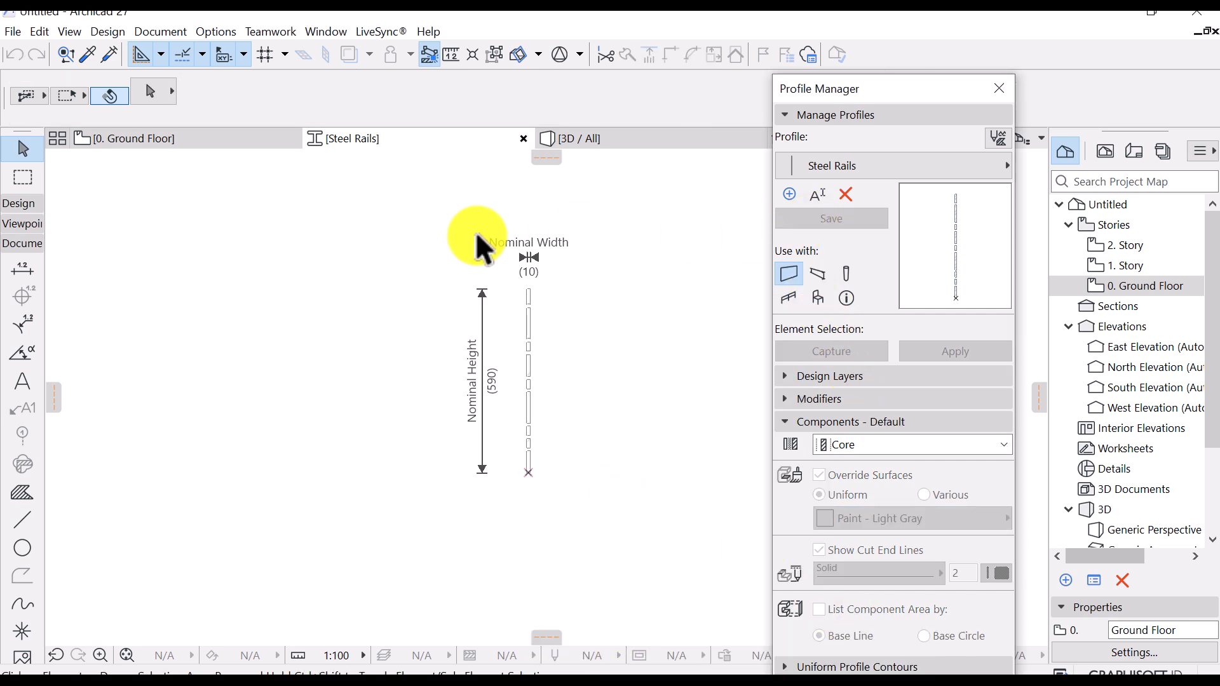
Return to the 3D view of the fence and open the settings of the selected railing
{"action": "left_click", "coordinate": [703, 139]}
{"action": "left_click", "coordinate": [744, 388]}
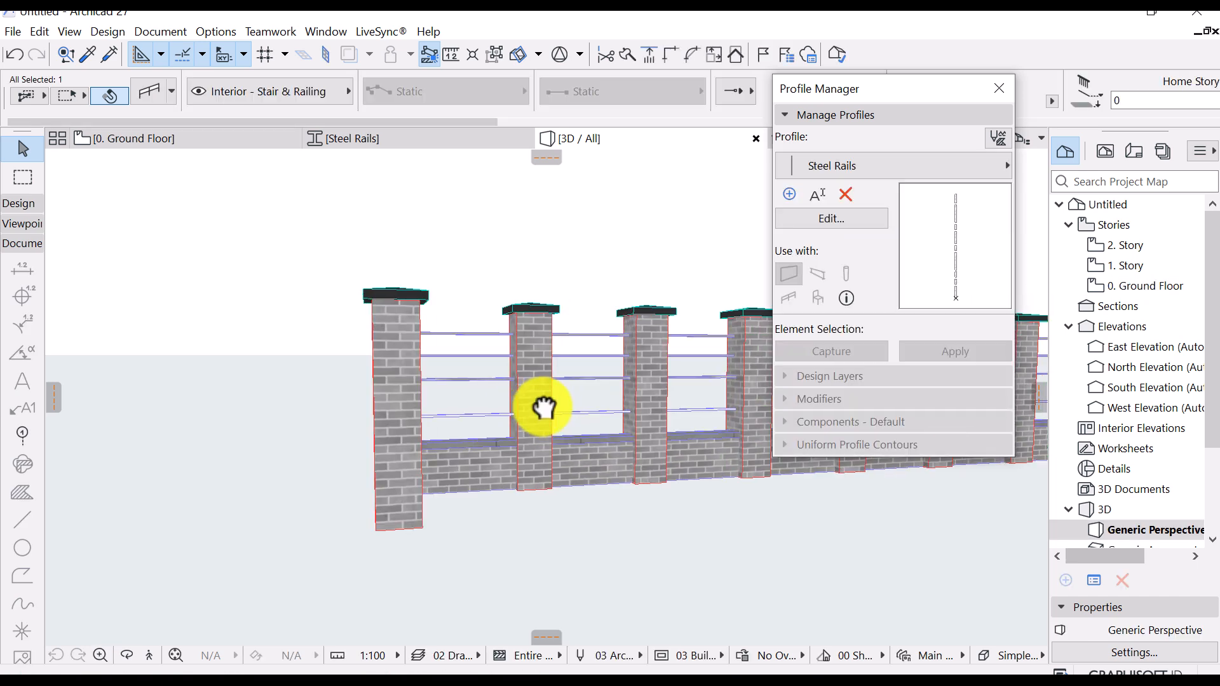
{"action": "left_click", "coordinate": [853, 115]}
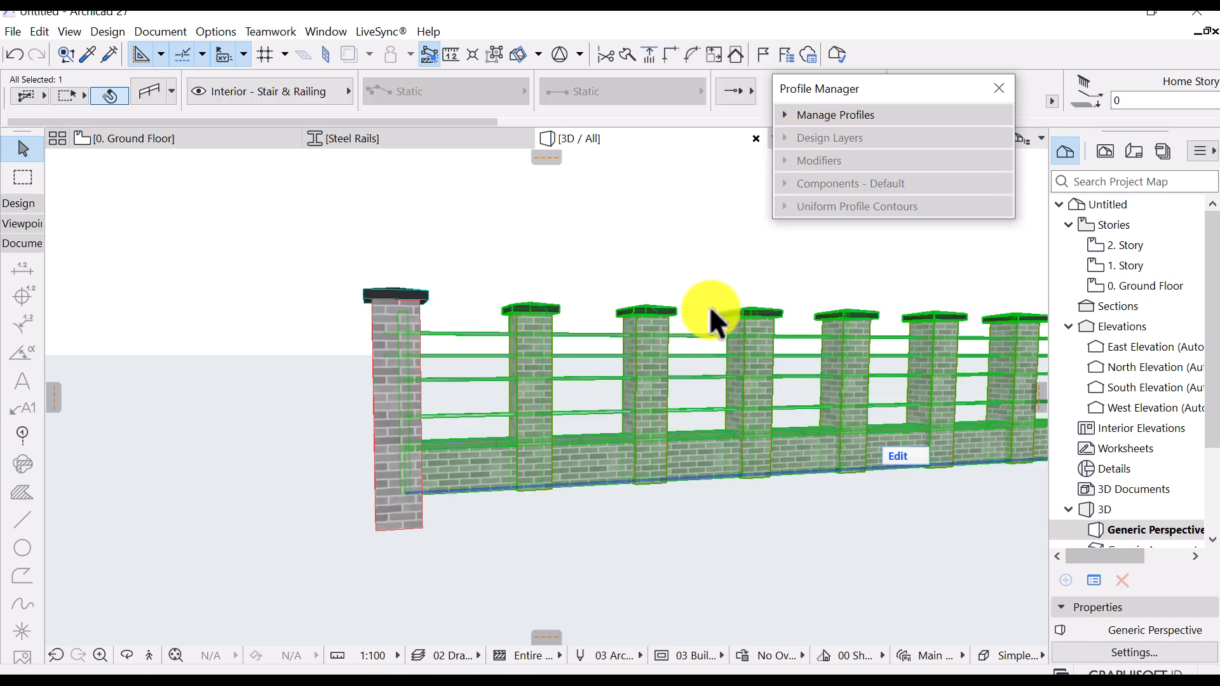
{"action": "scroll", "coordinate": [586, 326], "scroll_direction": "up", "scroll_amount": 6}
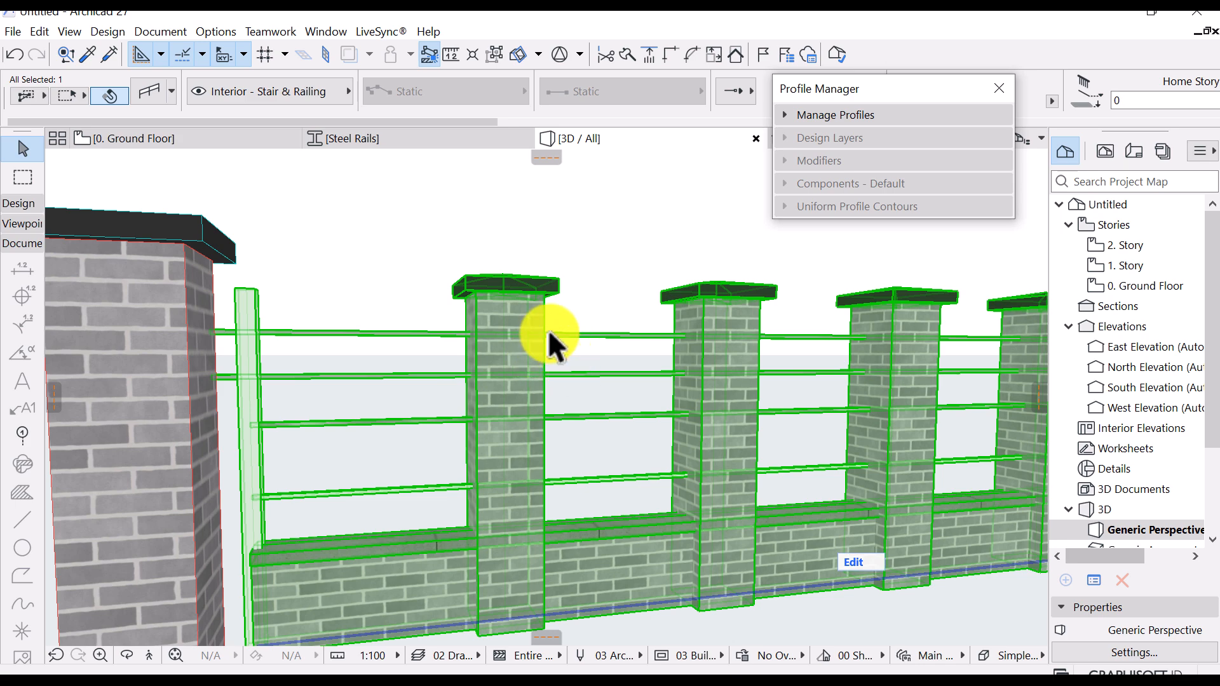
{"action": "key", "text": "ctrl+t"}
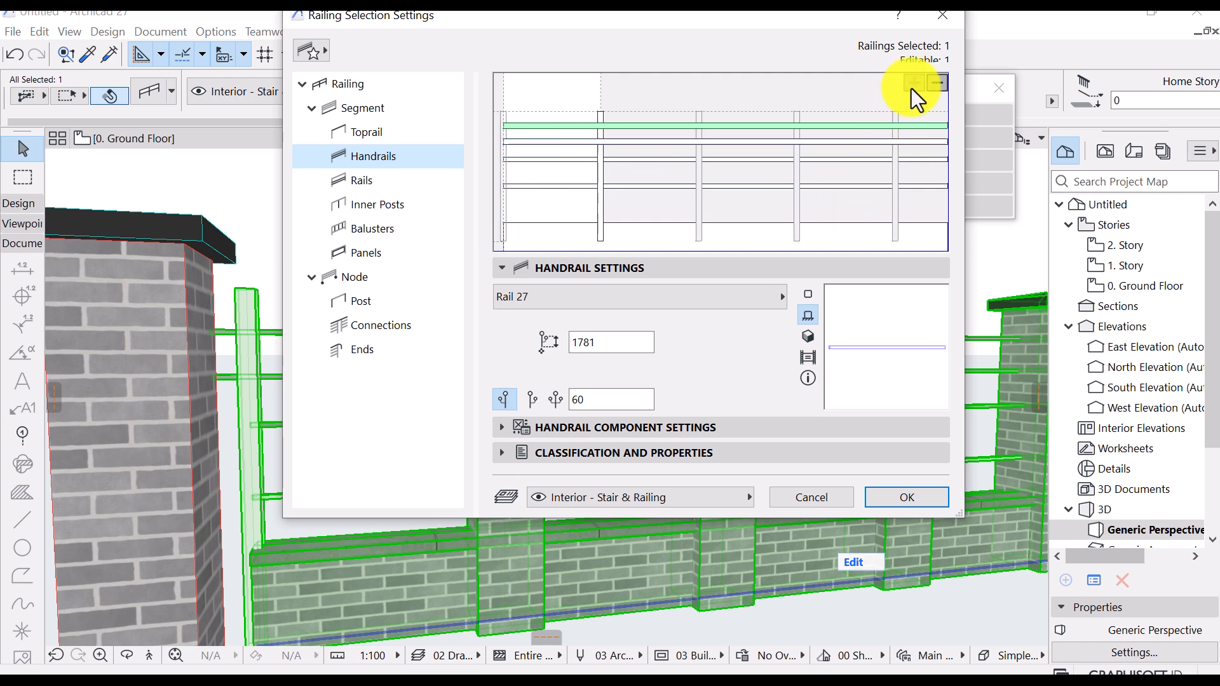
Delete the three horizontal bars below the top handrail from the railing segment
{"action": "left_click", "coordinate": [544, 142]}
{"action": "left_click", "coordinate": [933, 87]}
{"action": "left_click", "coordinate": [550, 160]}
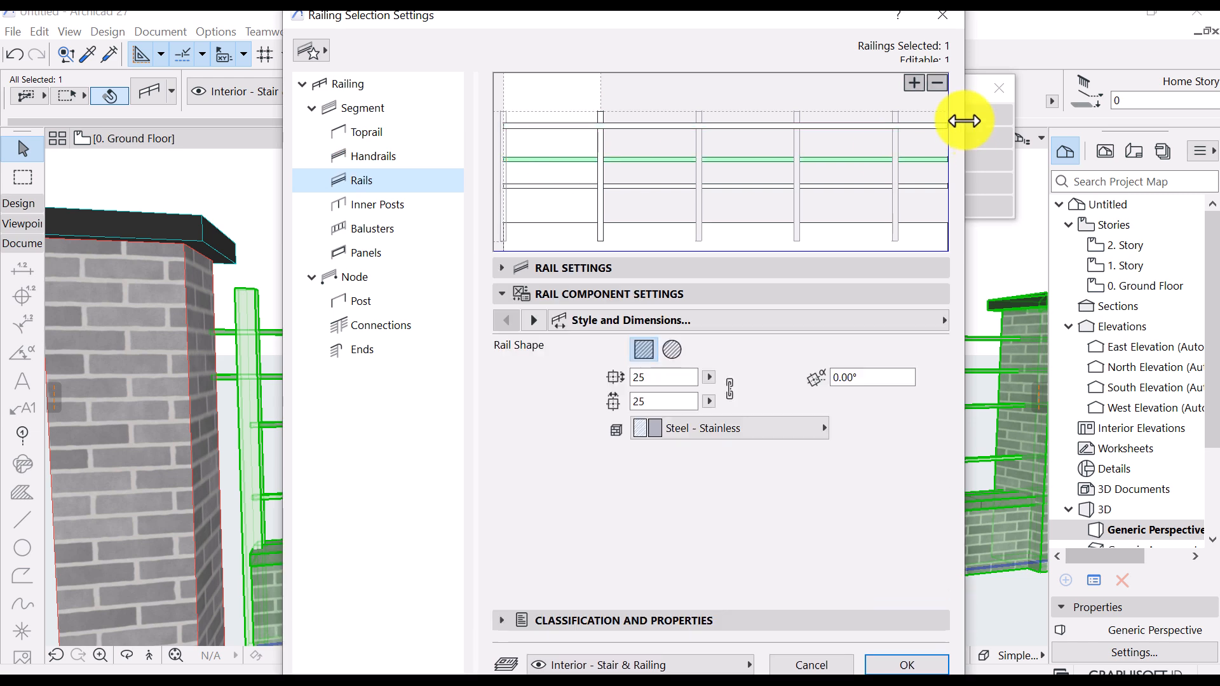
{"action": "left_click", "coordinate": [937, 82]}
{"action": "left_click", "coordinate": [690, 160]}
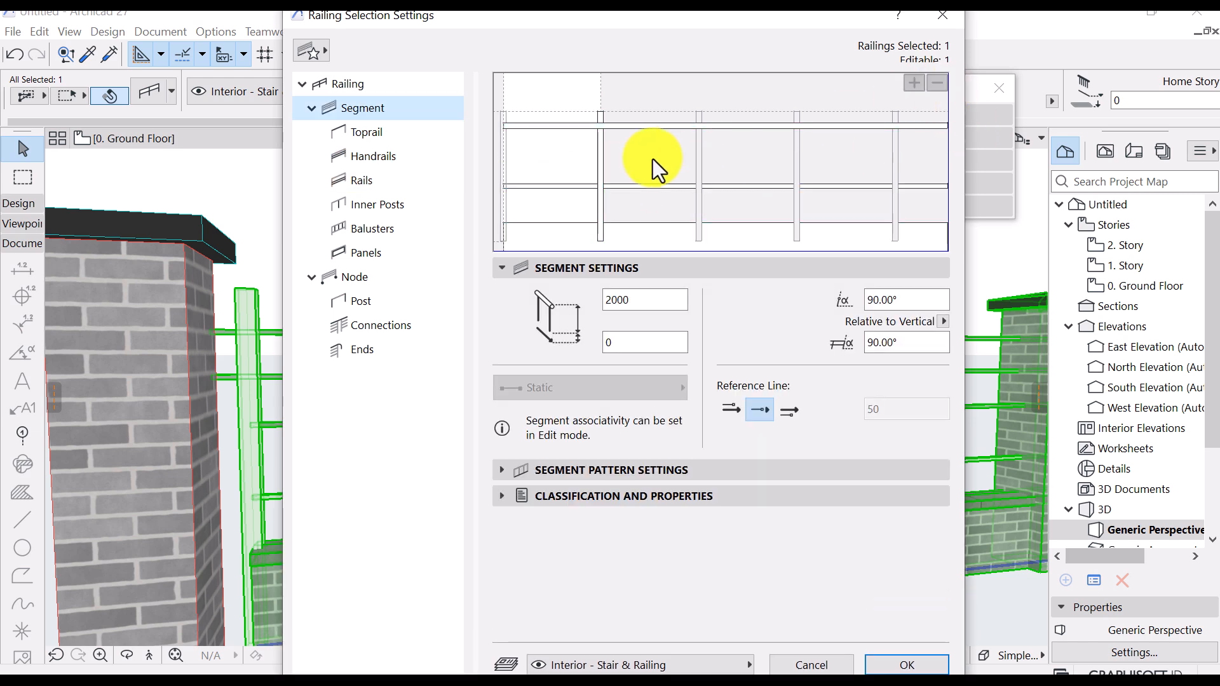
{"action": "left_click", "coordinate": [554, 184]}
{"action": "left_click", "coordinate": [937, 83]}
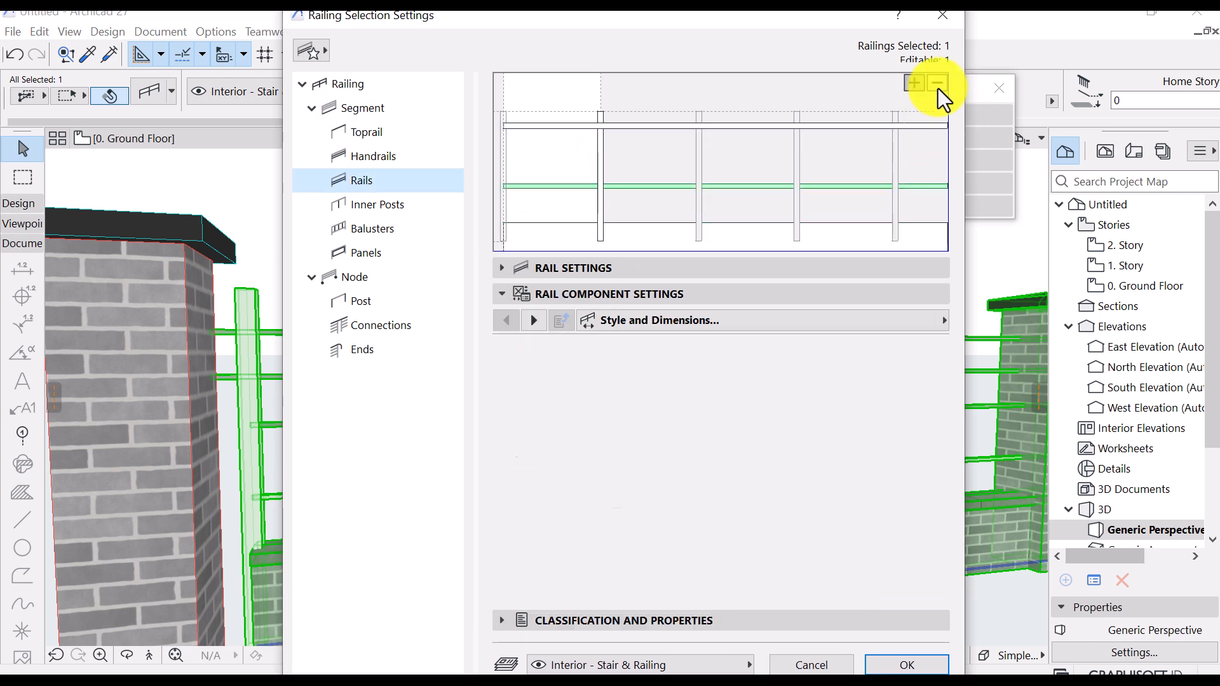
Change the remaining top handrail to Profiled Rail 27, look through its available rail profiles, and apply the railing settings
{"action": "left_click", "coordinate": [552, 126]}
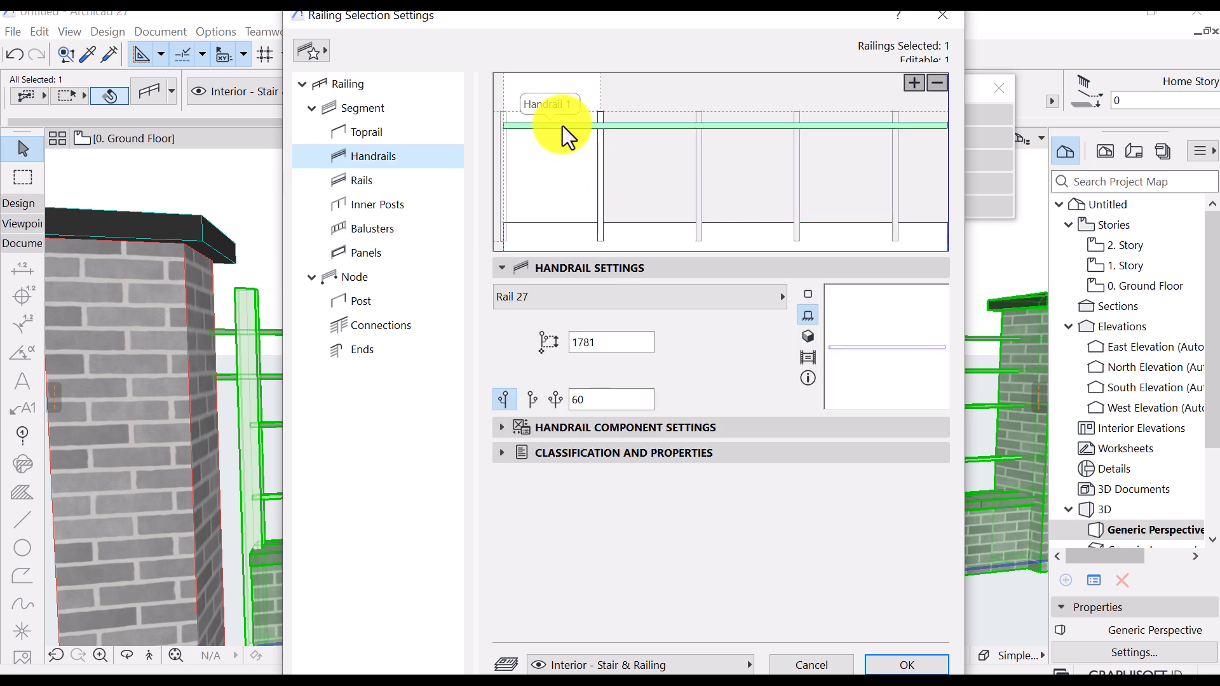
{"action": "left_click", "coordinate": [679, 304]}
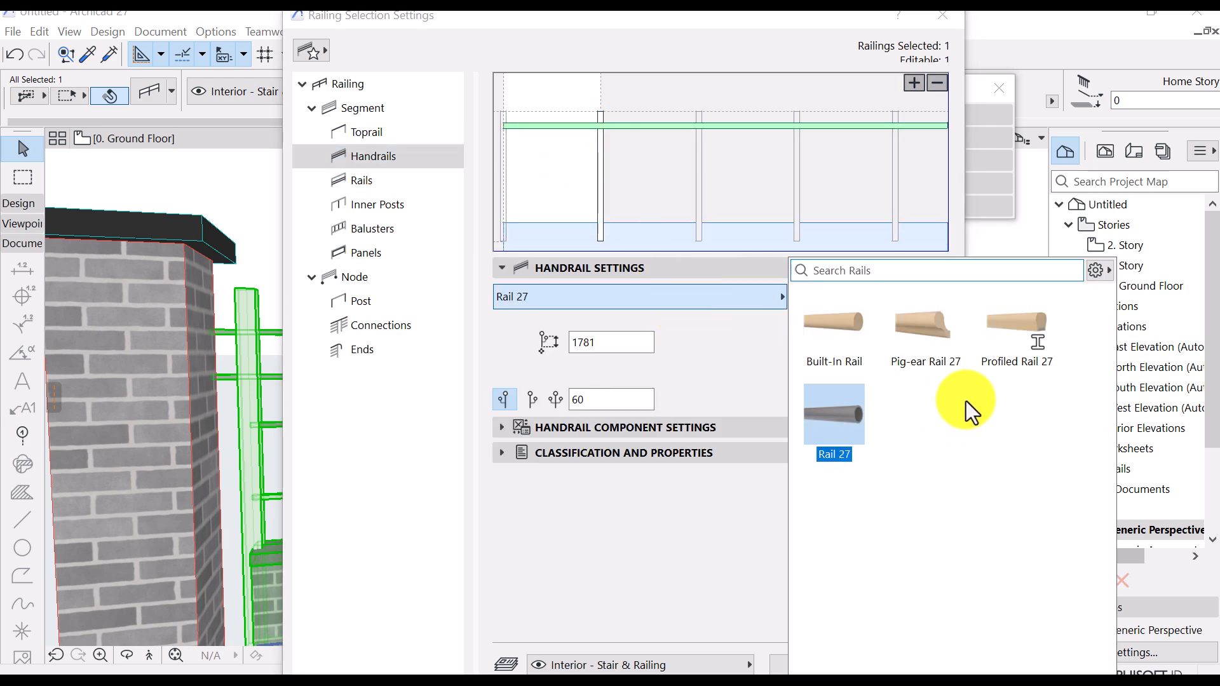
{"action": "left_click", "coordinate": [1031, 341]}
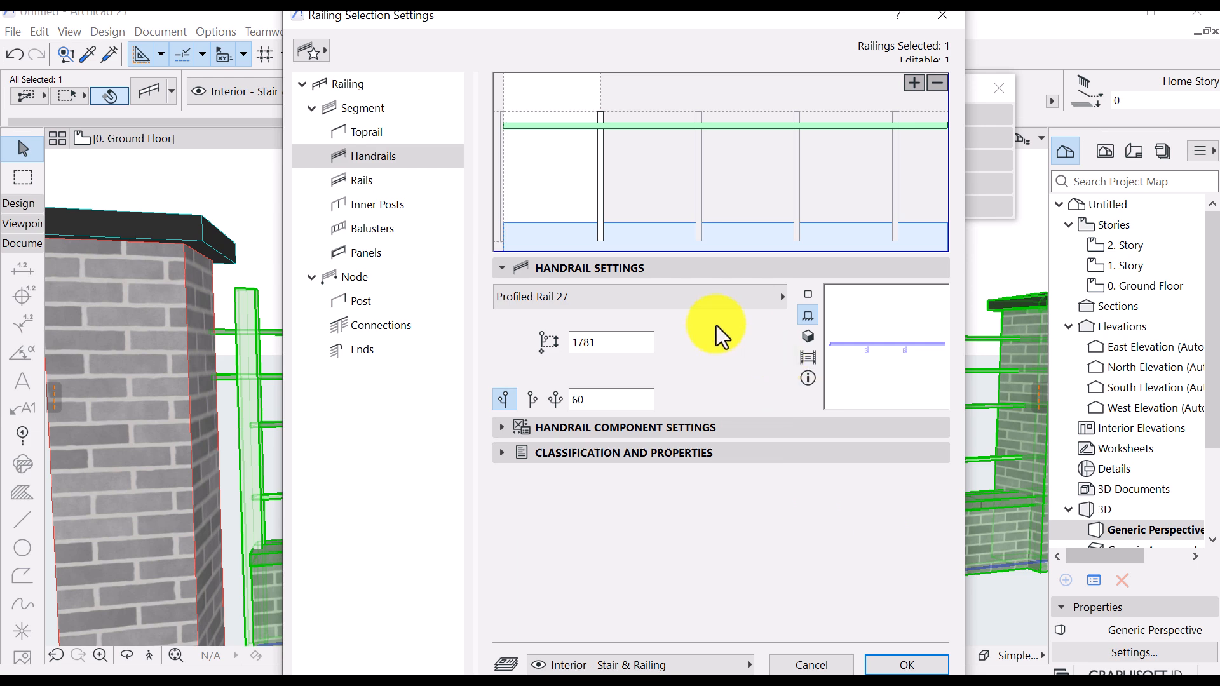
{"action": "left_click", "coordinate": [500, 429]}
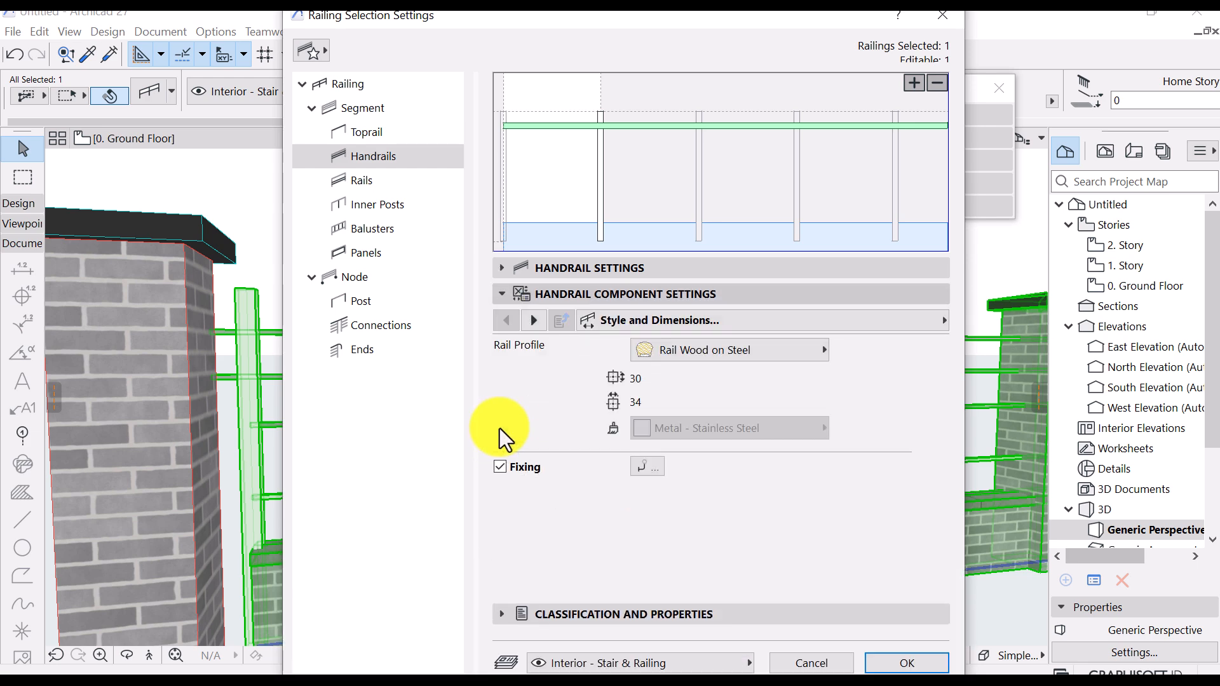
{"action": "left_click", "coordinate": [792, 354]}
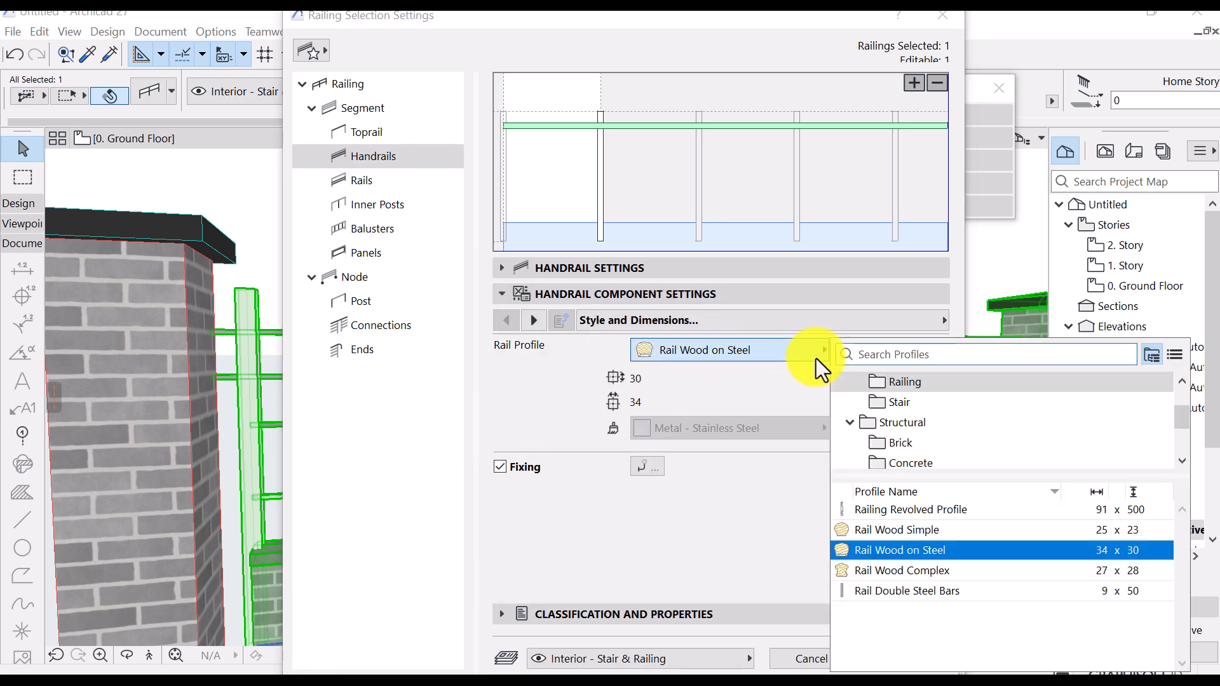
{"action": "mouse_move", "coordinate": [896, 525]}
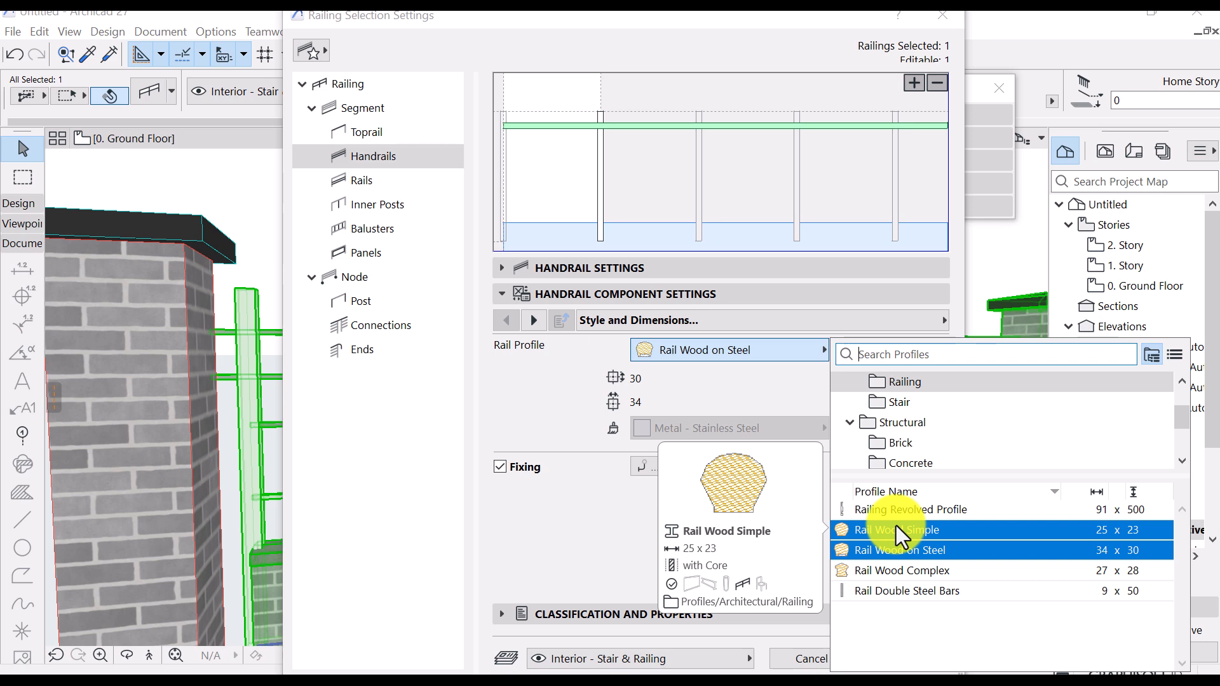
{"action": "left_click", "coordinate": [698, 537]}
{"action": "left_click", "coordinate": [887, 662]}
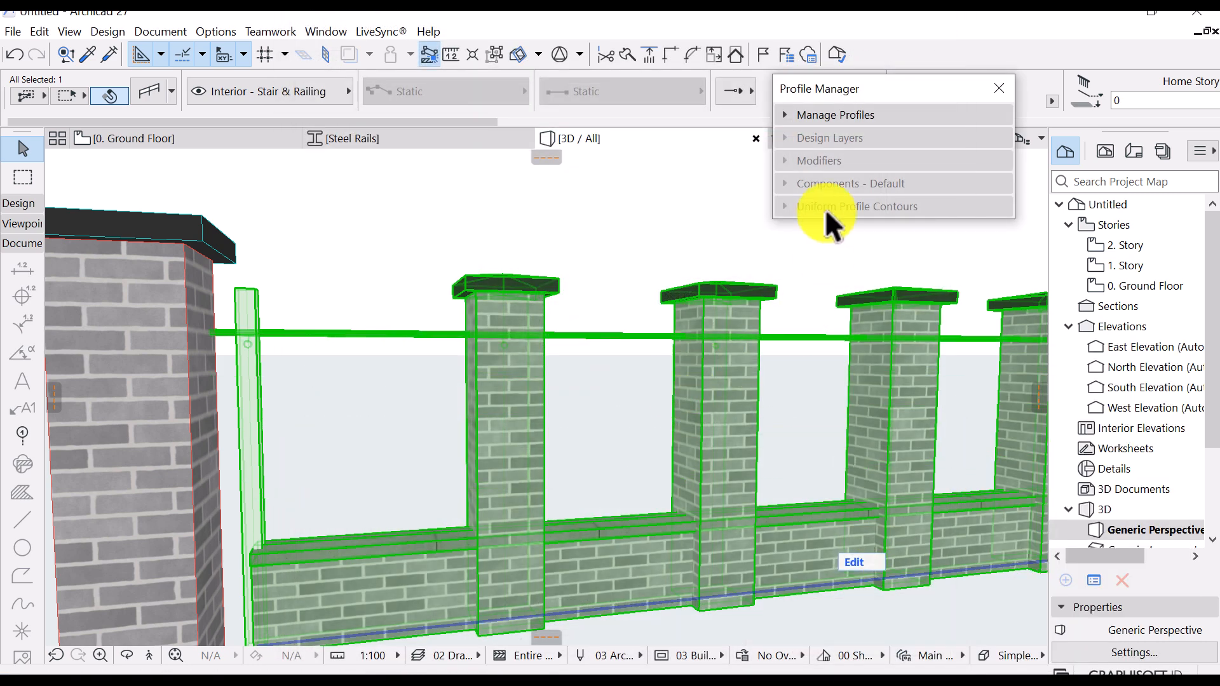
Edit and save the Steel Rails profile so it can be used with railings, and return to the fence in the 3D view
{"action": "left_click", "coordinate": [845, 115]}
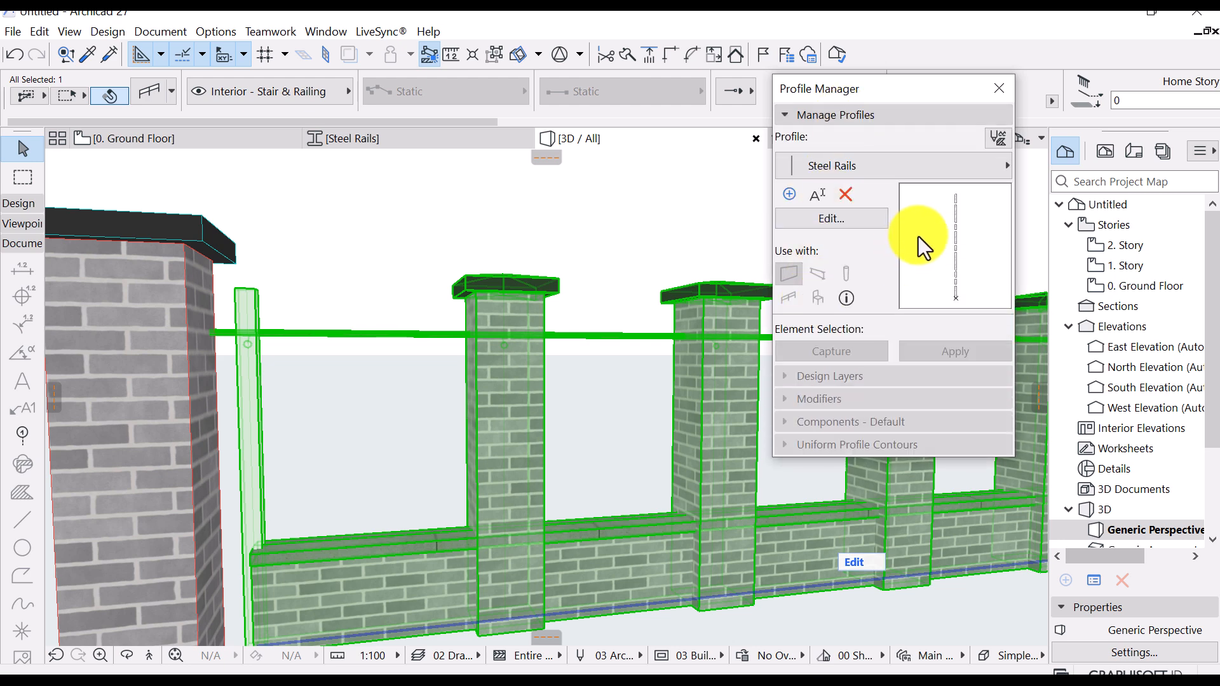
{"action": "left_click", "coordinate": [870, 221]}
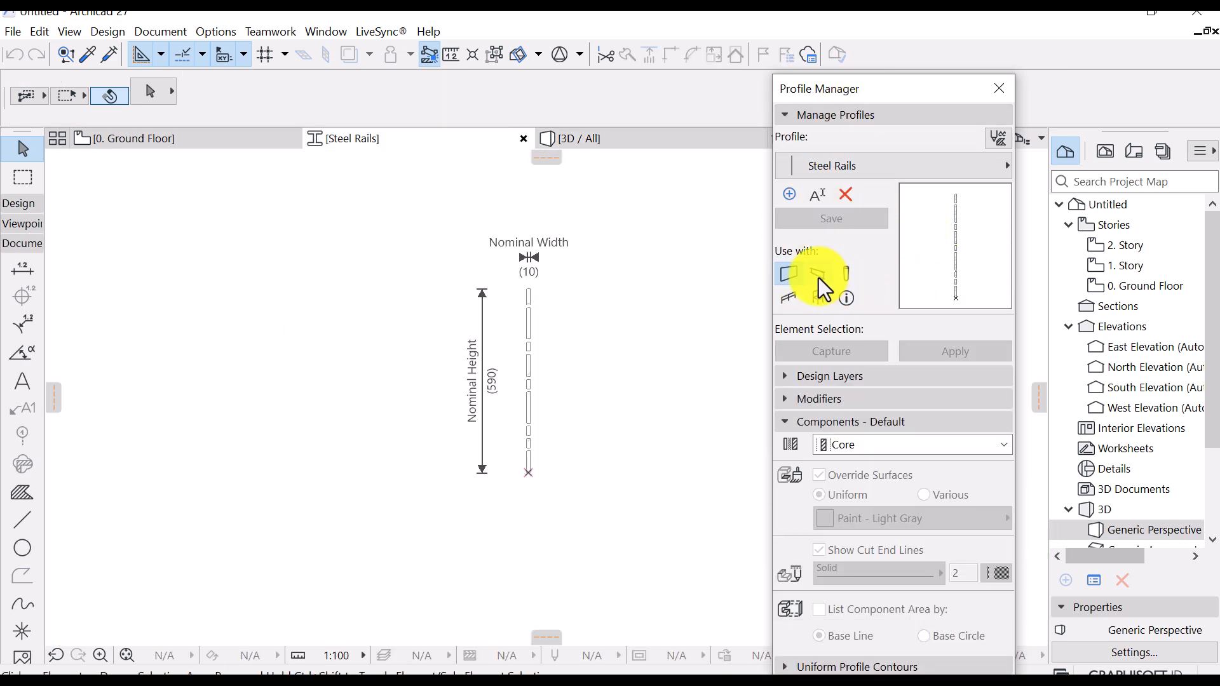
{"action": "left_click", "coordinate": [791, 296]}
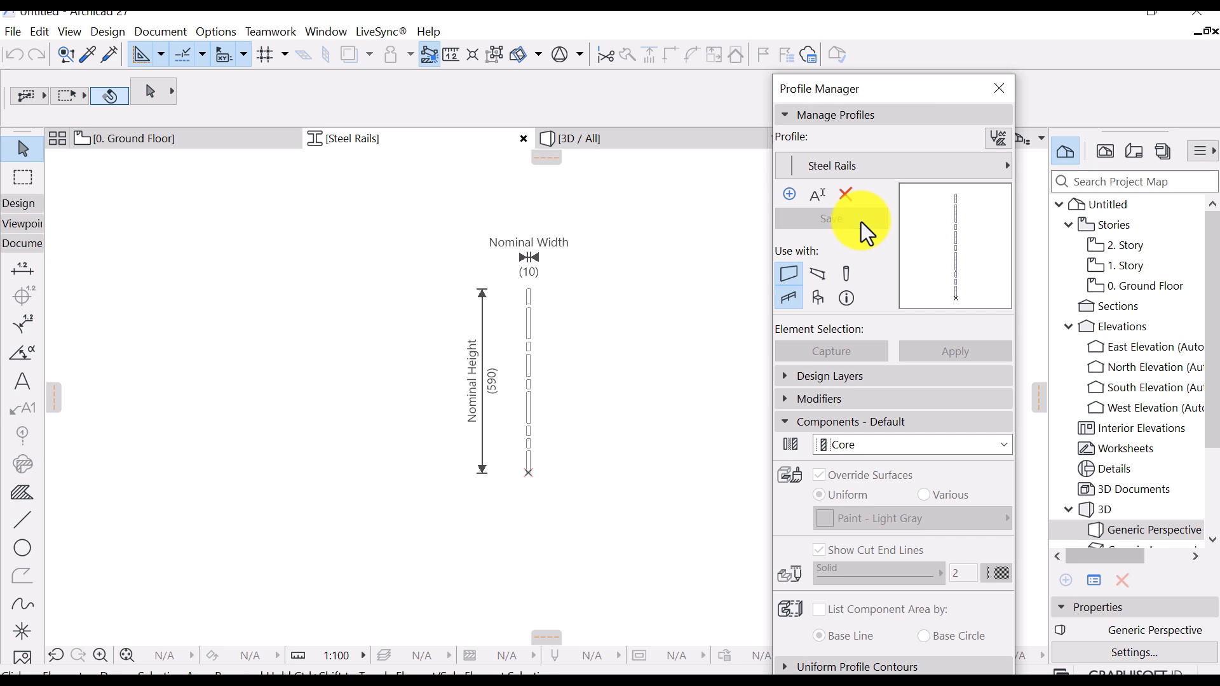
{"action": "left_click", "coordinate": [618, 137]}
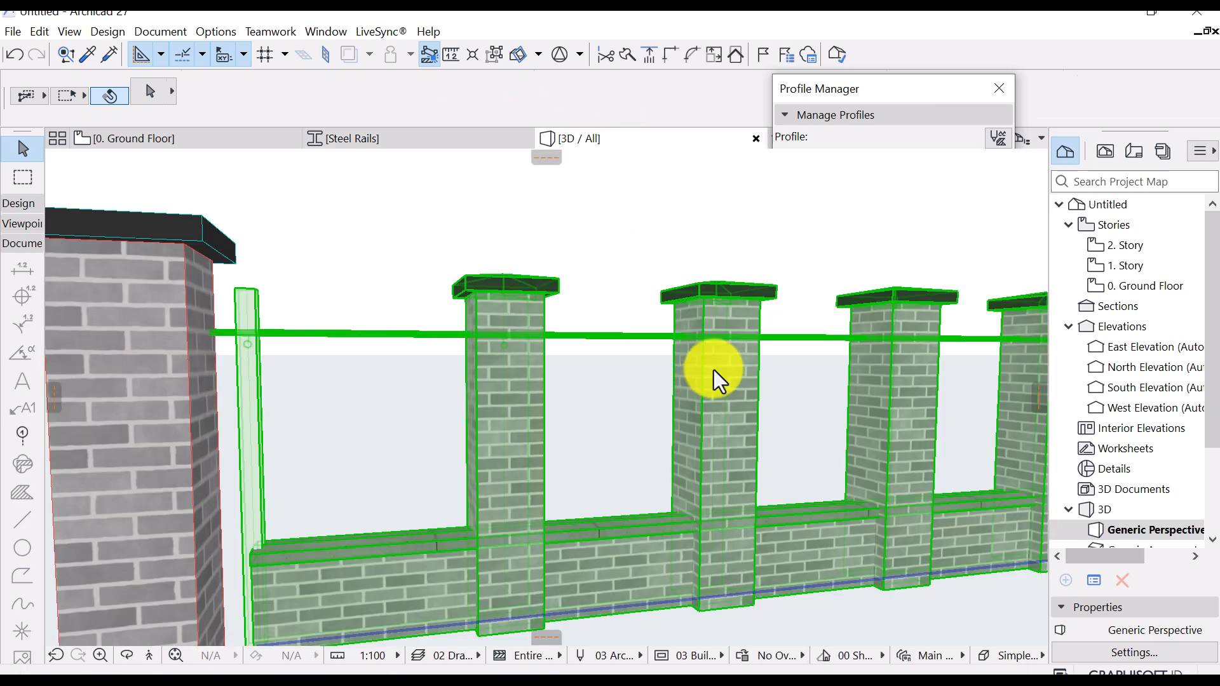
{"action": "left_click", "coordinate": [705, 383]}
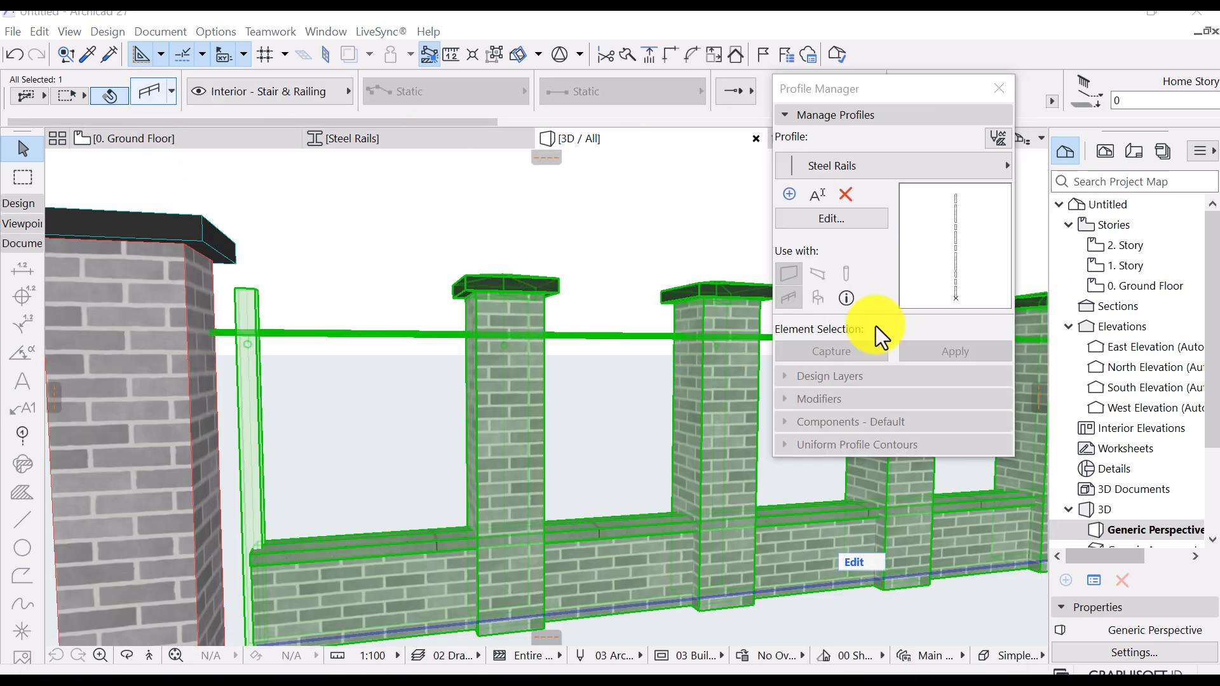
Open the selected railing's settings and set the handrail's rail profile to Steel Rails
{"action": "key", "text": "ctrl+t"}
{"action": "left_click", "coordinate": [757, 353]}
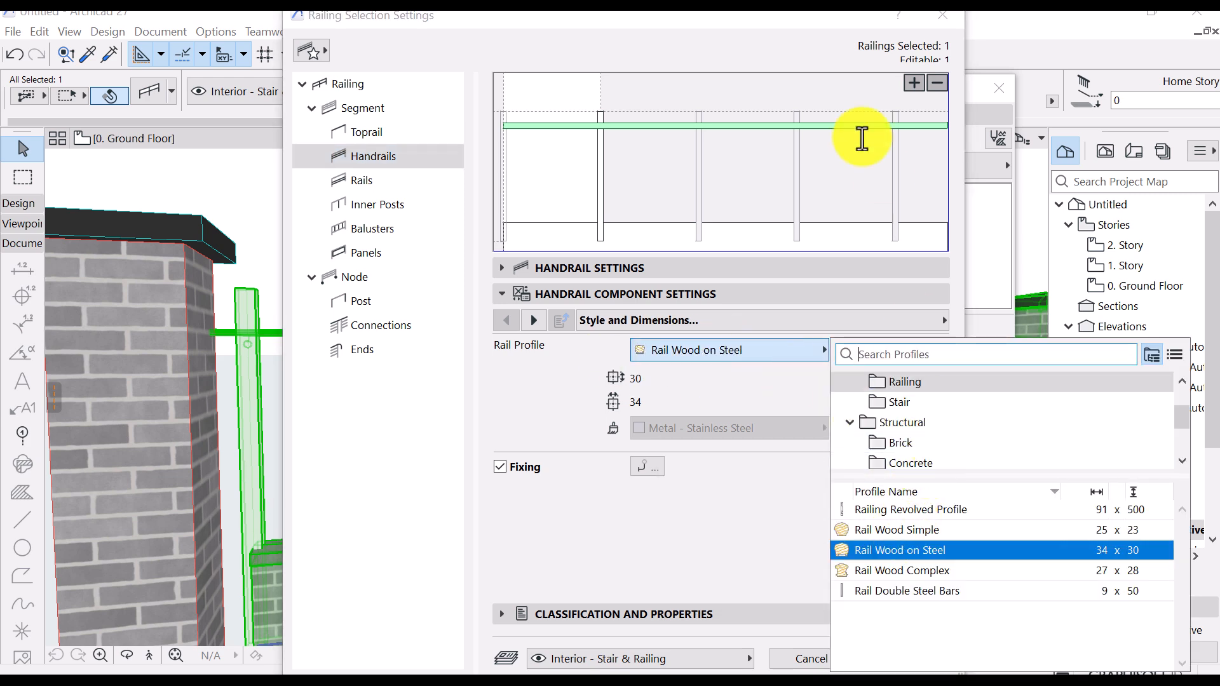
{"action": "left_click_drag", "start_coordinate": [836, 24], "coordinate": [776, 26]}
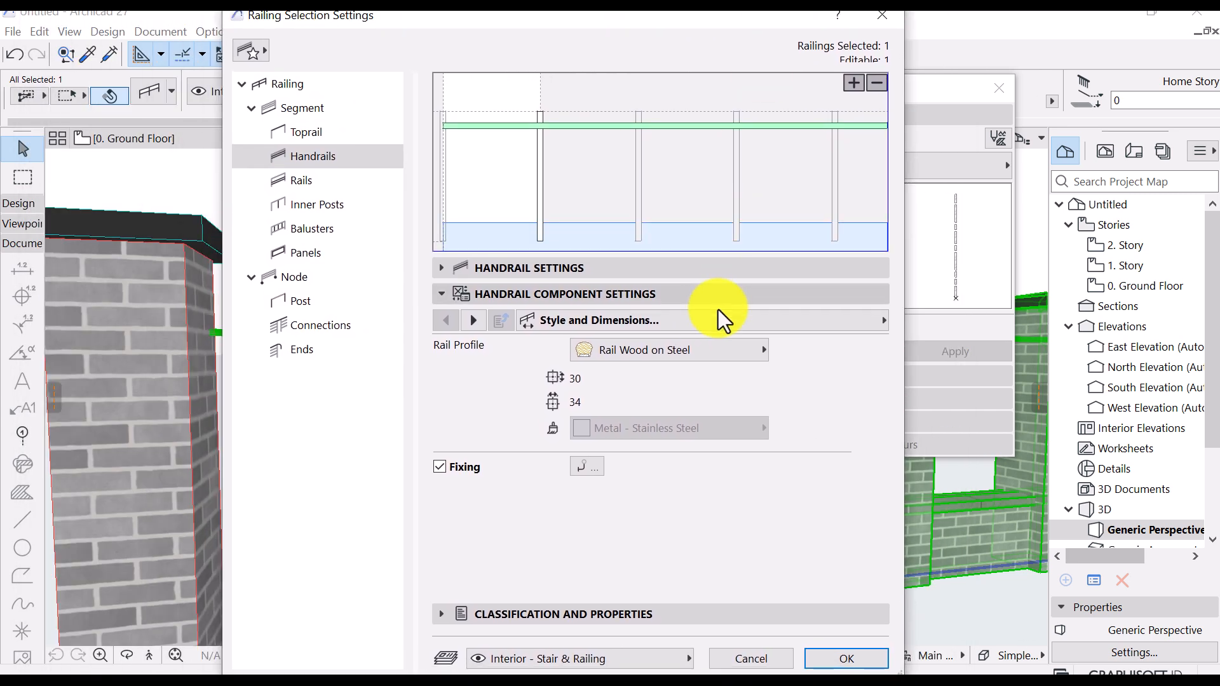
{"action": "left_click", "coordinate": [703, 350]}
{"action": "type", "text": "s"}
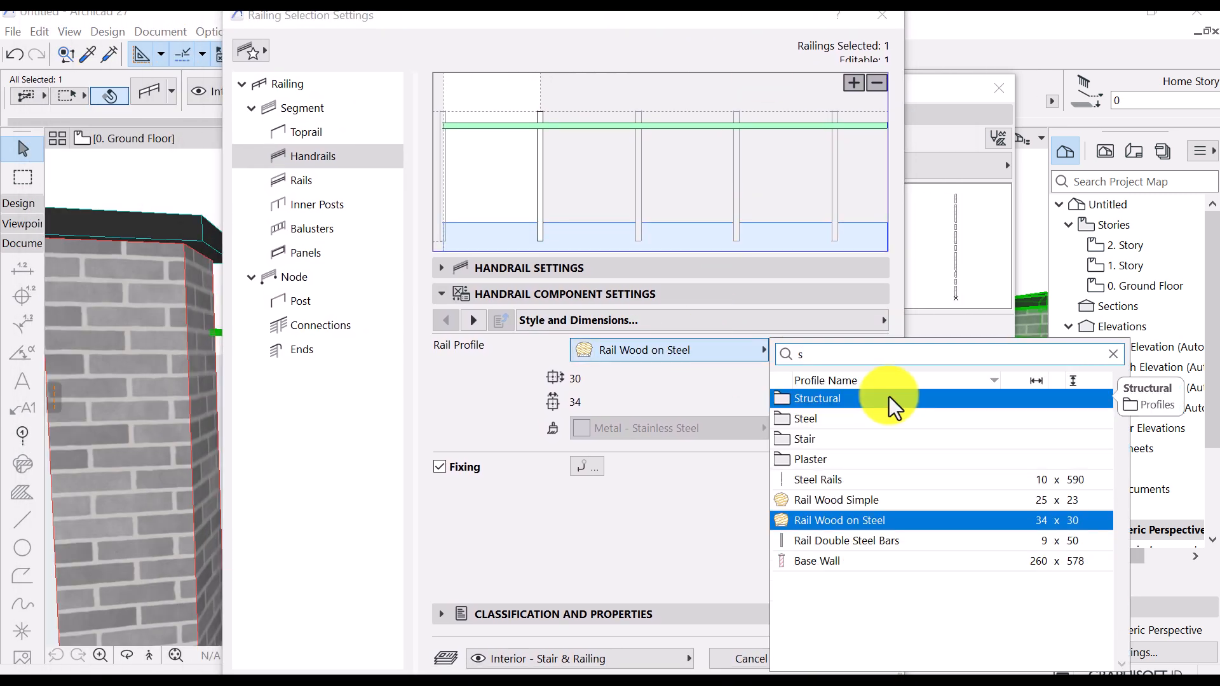
{"action": "type", "text": "t"}
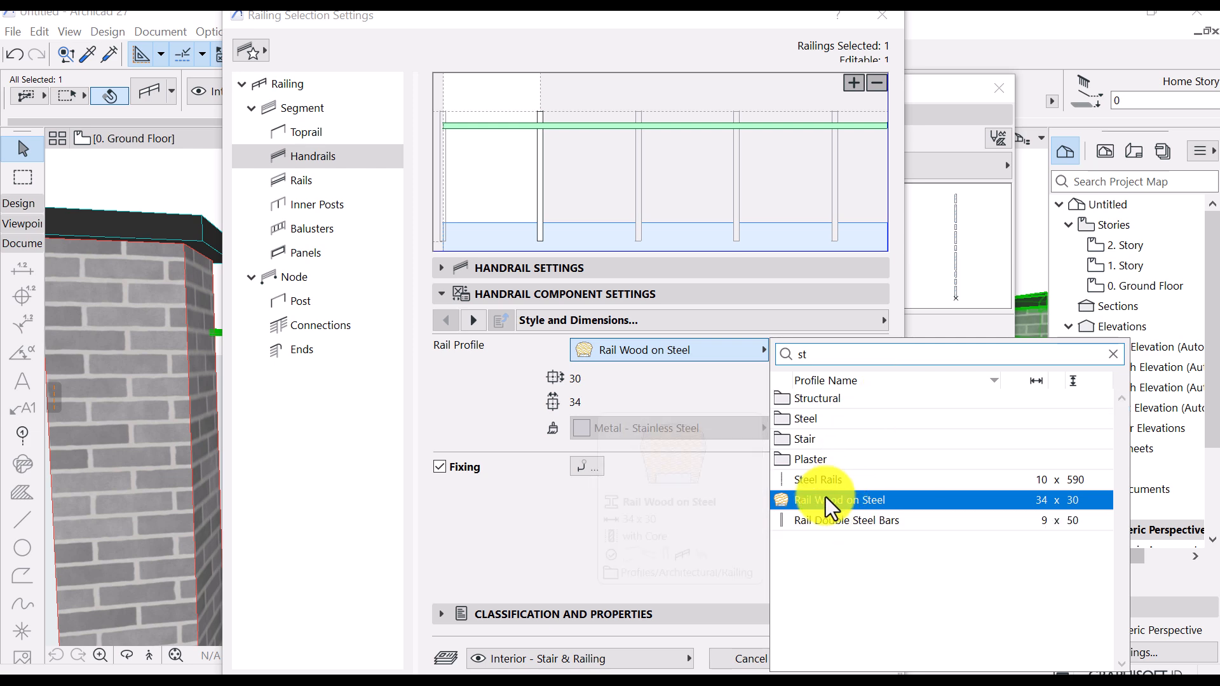
{"action": "left_click", "coordinate": [820, 481]}
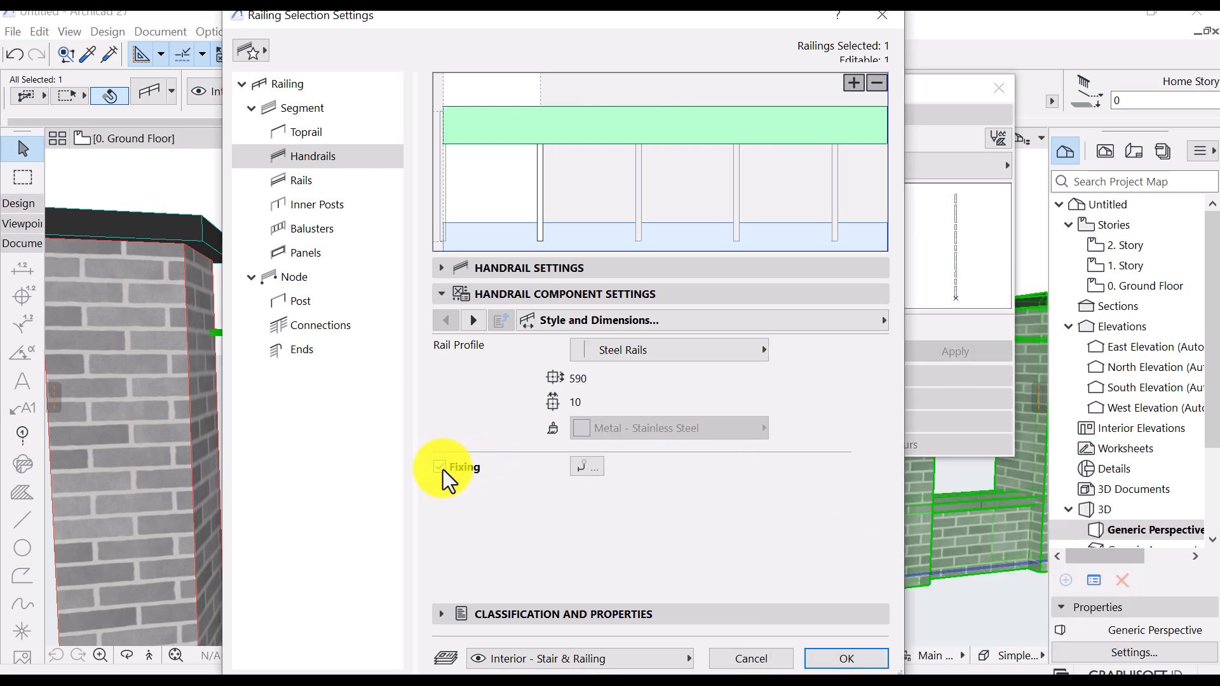
Look through the handrail's fixing, 2D representation and height settings, and apply the changed railing settings
{"action": "left_click", "coordinate": [474, 322]}
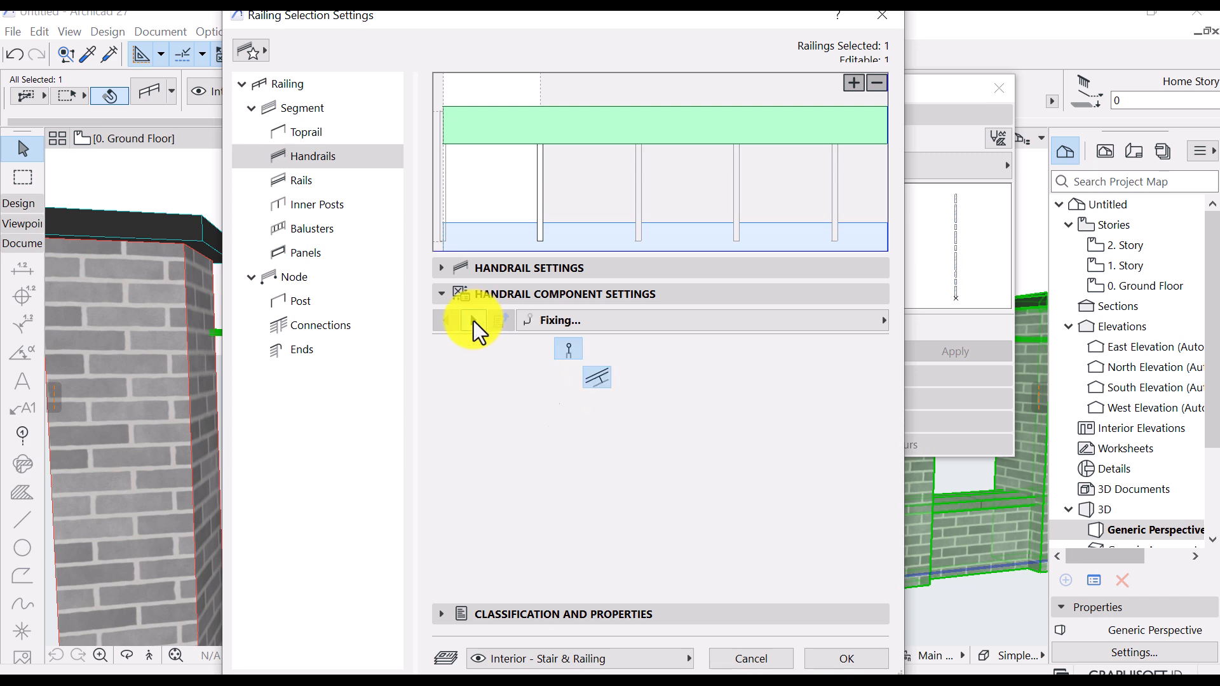
{"action": "left_click", "coordinate": [474, 321]}
{"action": "left_click", "coordinate": [474, 322]}
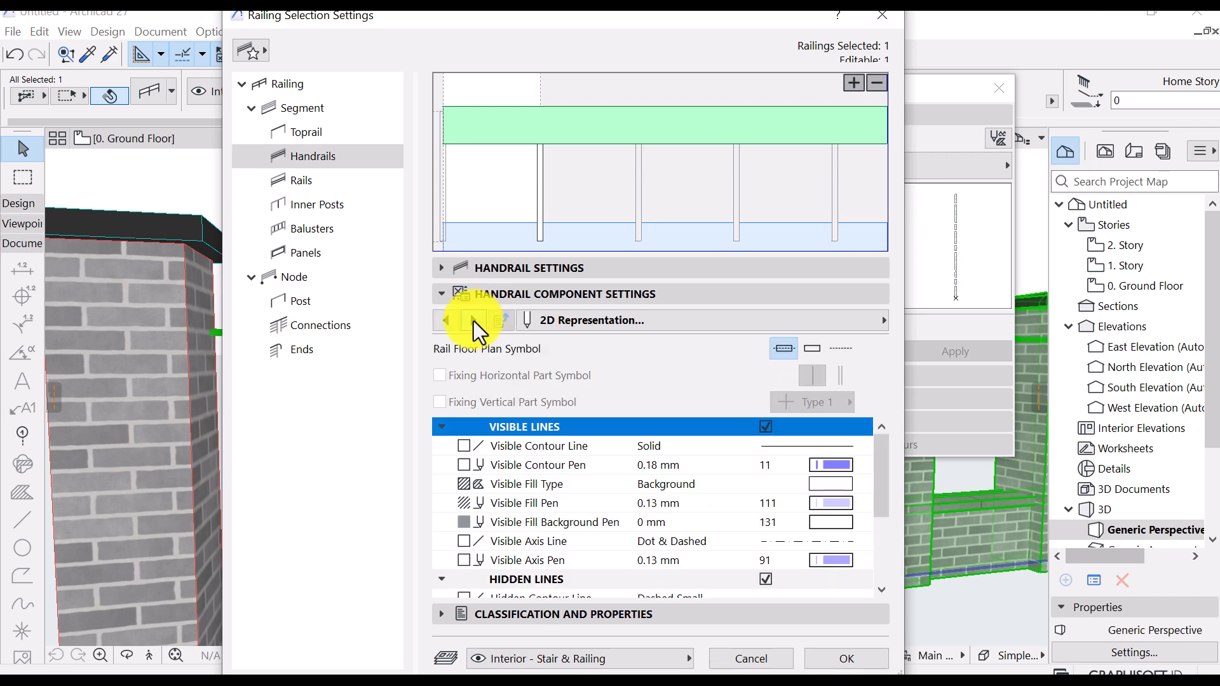
{"action": "left_click", "coordinate": [451, 269]}
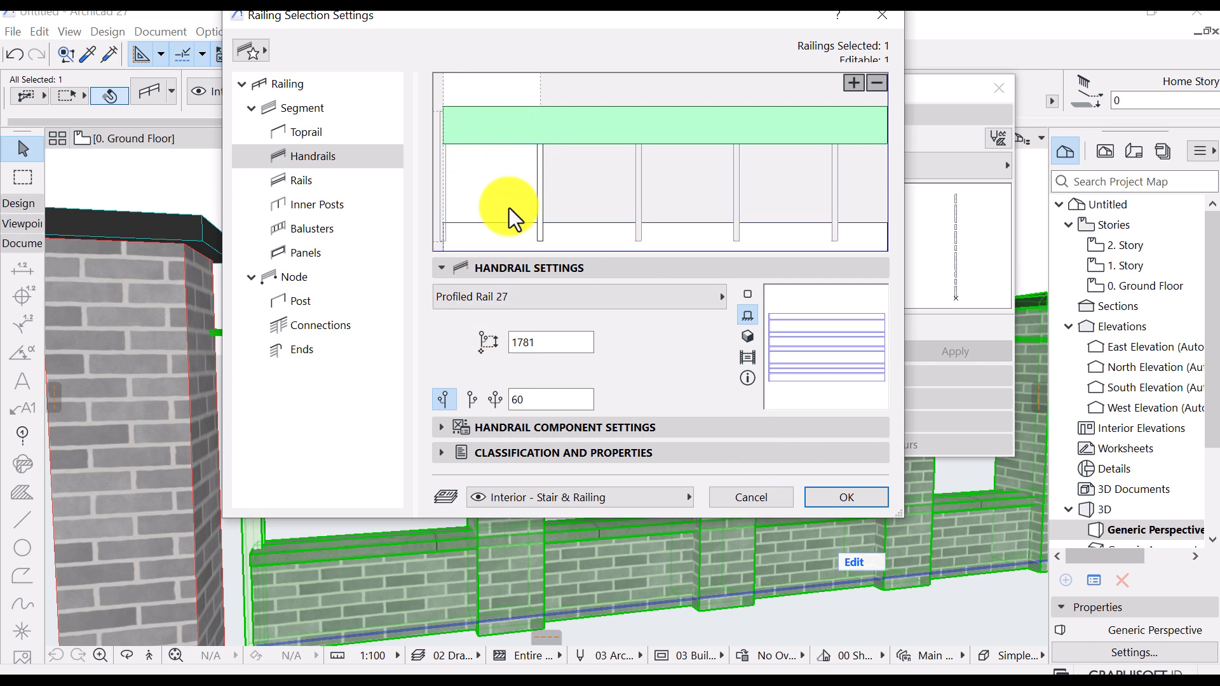
{"action": "left_click", "coordinate": [838, 501]}
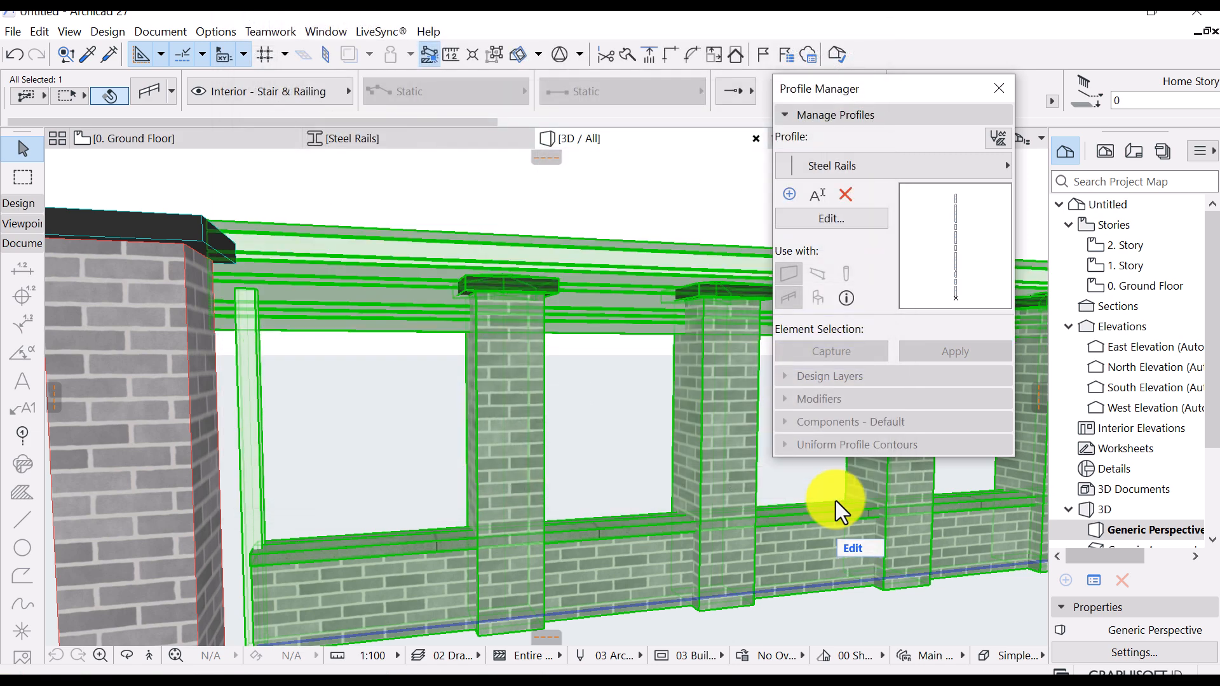
Examine the profiled rail in 3D, checking its height and bar spacing against the pillars and low wall
{"action": "scroll", "coordinate": [545, 390], "scroll_direction": "down", "scroll_amount": 3}
{"action": "middle_click_drag", "start_coordinate": [521, 357], "coordinate": [539, 421], "text": "shift"}
{"action": "scroll", "coordinate": [425, 402], "scroll_direction": "up", "scroll_amount": 2}
{"action": "middle_click_drag", "start_coordinate": [426, 402], "coordinate": [322, 373], "text": "shift"}
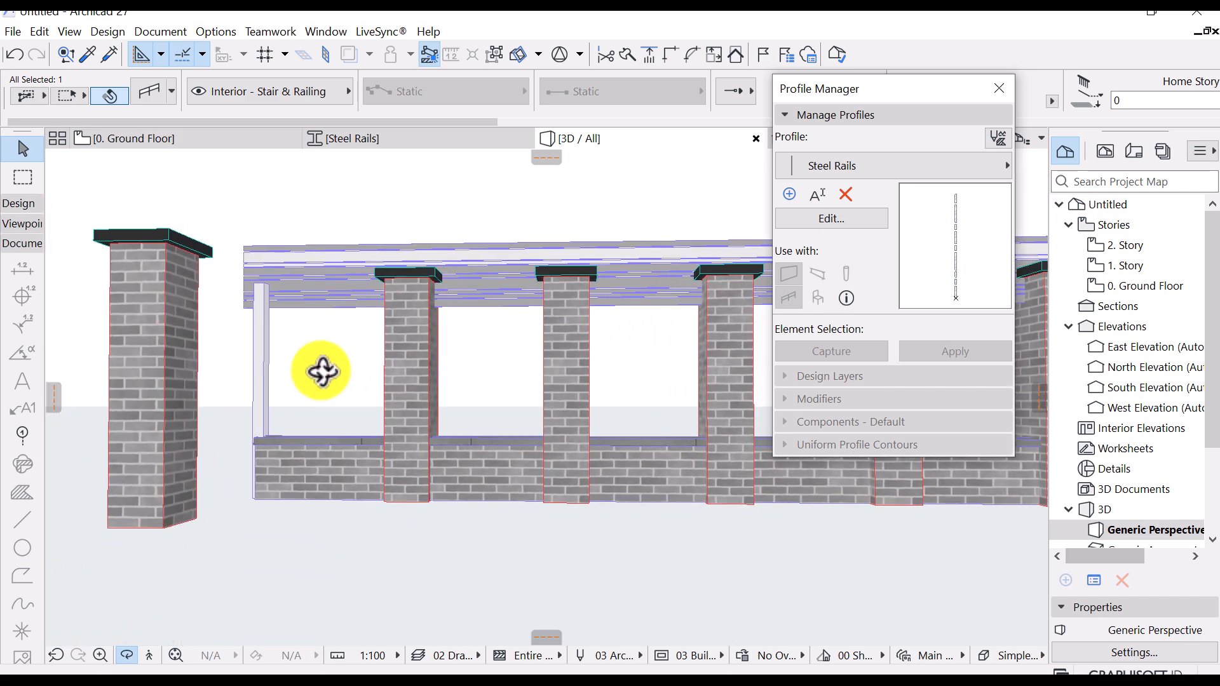
{"action": "scroll", "coordinate": [311, 237], "scroll_direction": "up", "scroll_amount": 3}
{"action": "scroll", "coordinate": [264, 350], "scroll_direction": "up", "scroll_amount": 5}
{"action": "scroll", "coordinate": [479, 379], "scroll_direction": "down", "scroll_amount": 5}
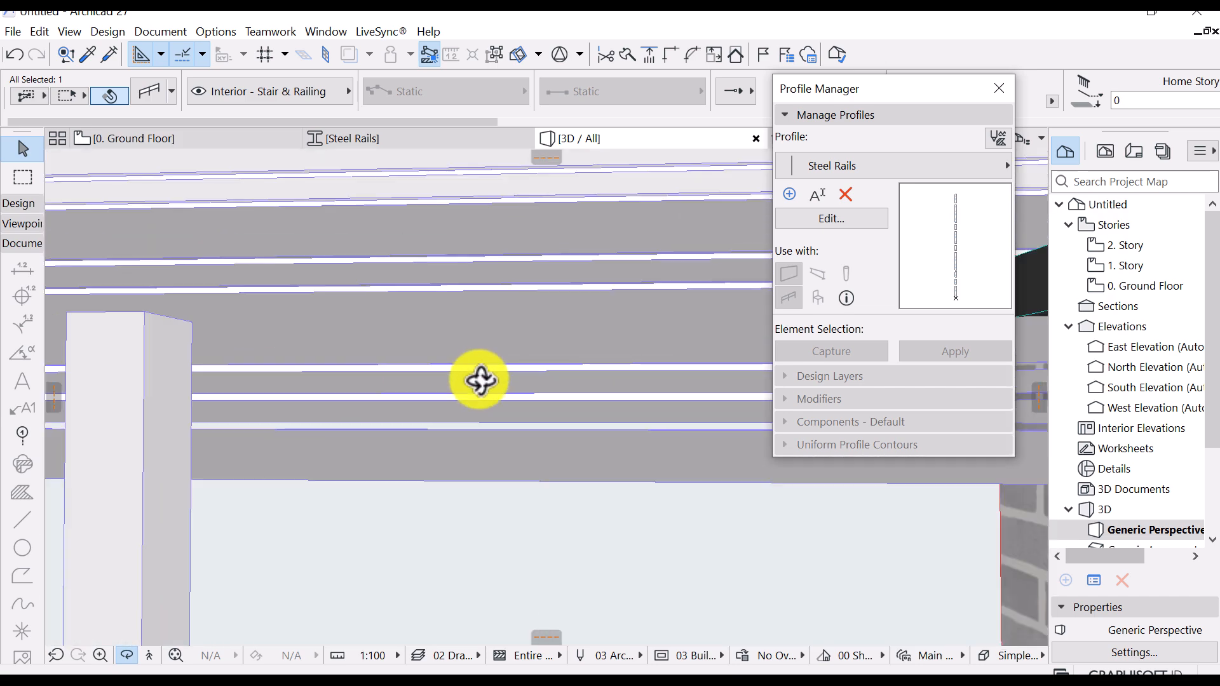
{"action": "mouse_move", "coordinate": [417, 340]}
{"action": "middle_mouse_down"}
{"action": "mouse_move", "coordinate": [433, 426]}
{"action": "mouse_move", "coordinate": [436, 349]}
{"action": "middle_mouse_up"}
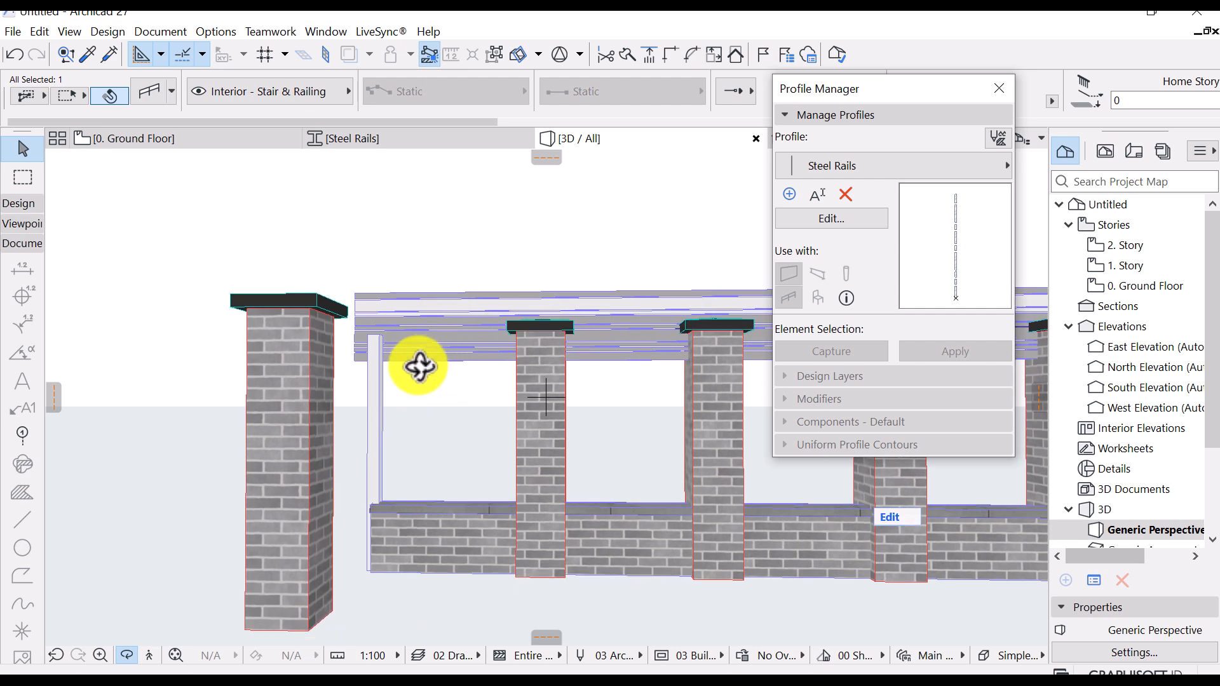
{"action": "scroll", "coordinate": [469, 462], "scroll_direction": "up", "scroll_amount": 2}
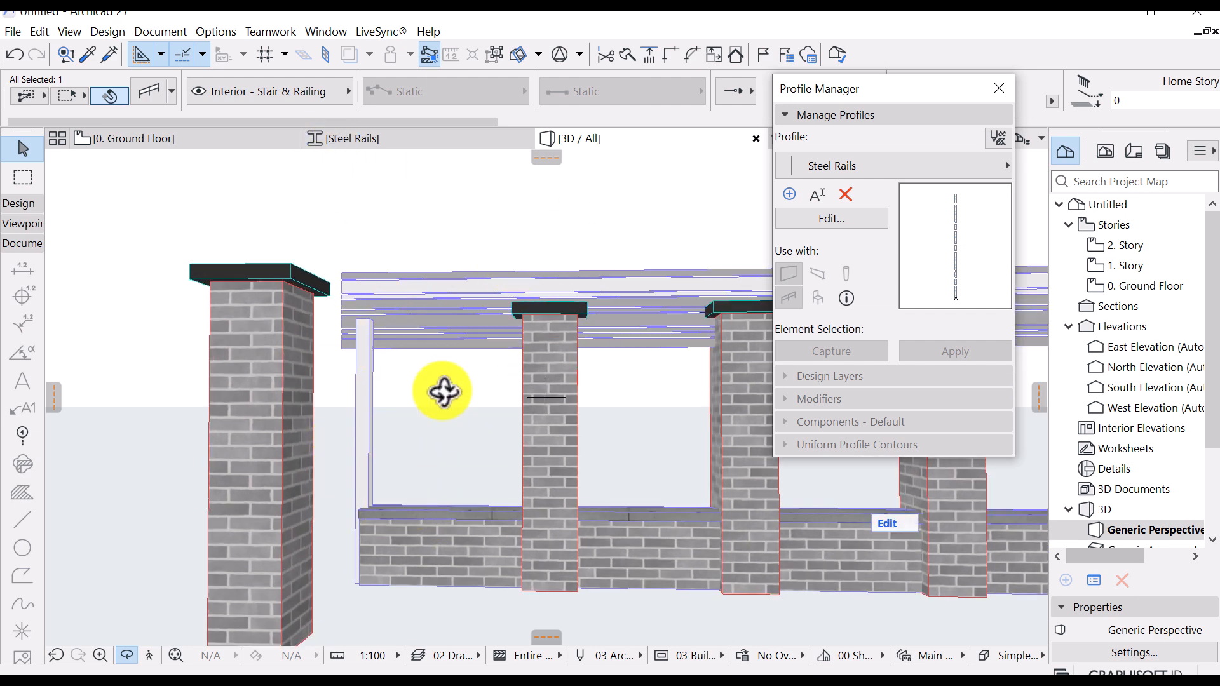
Return to the ground floor plan and open the South Elevation from its marker
{"action": "left_click", "coordinate": [128, 142]}
{"action": "scroll", "coordinate": [543, 327], "scroll_direction": "down", "scroll_amount": 5}
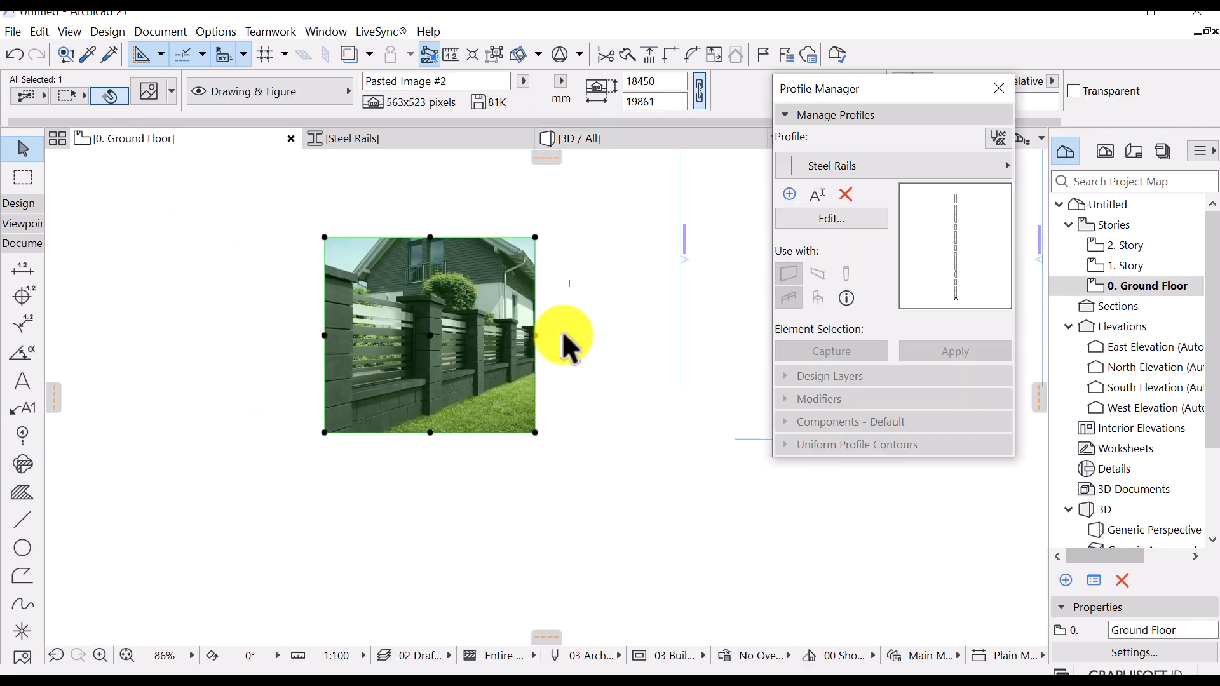
{"action": "scroll", "coordinate": [513, 390], "scroll_direction": "up", "scroll_amount": 3}
{"action": "left_click", "coordinate": [539, 389]}
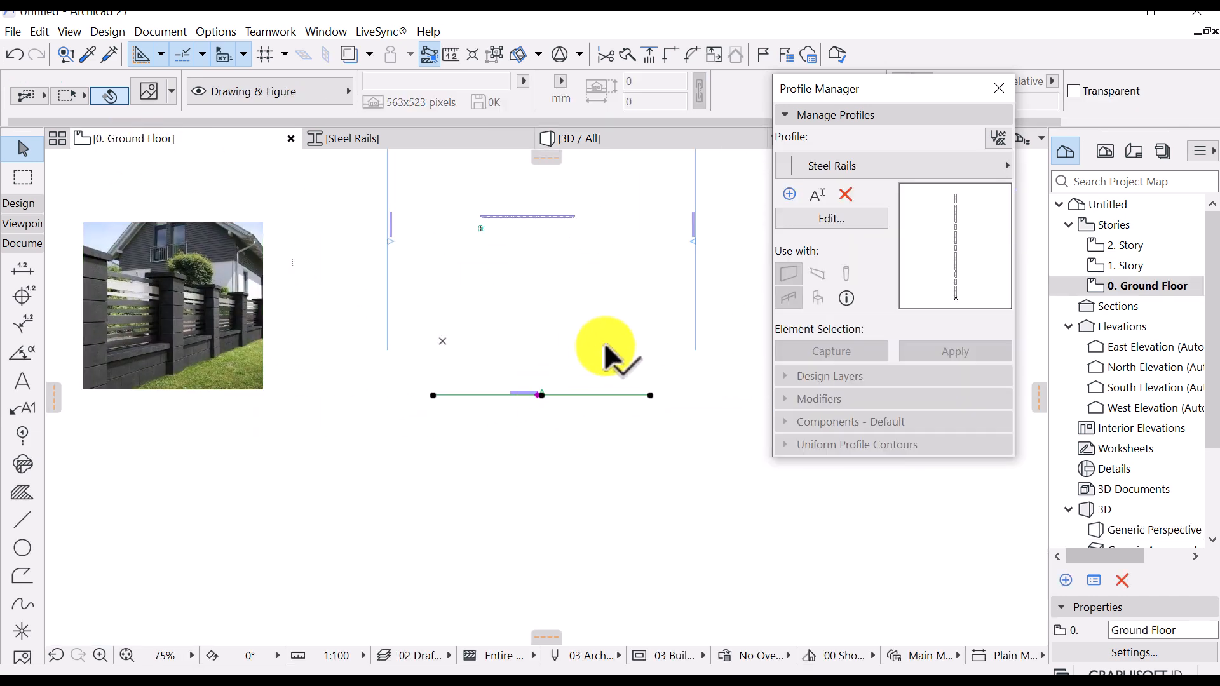
{"action": "right_click", "coordinate": [605, 282]}
{"action": "left_click", "coordinate": [665, 276]}
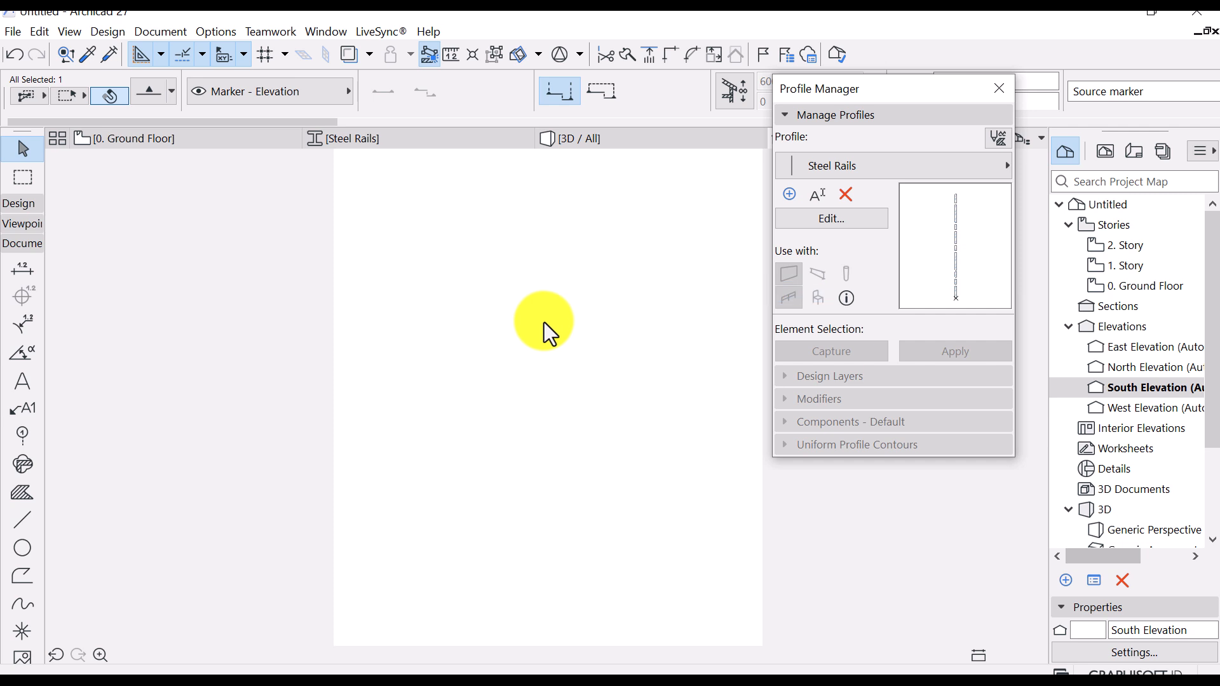
Measure the height from the low wall's coping to the underside of the pillar caps
{"action": "scroll", "coordinate": [394, 425], "scroll_direction": "up", "scroll_amount": 9}
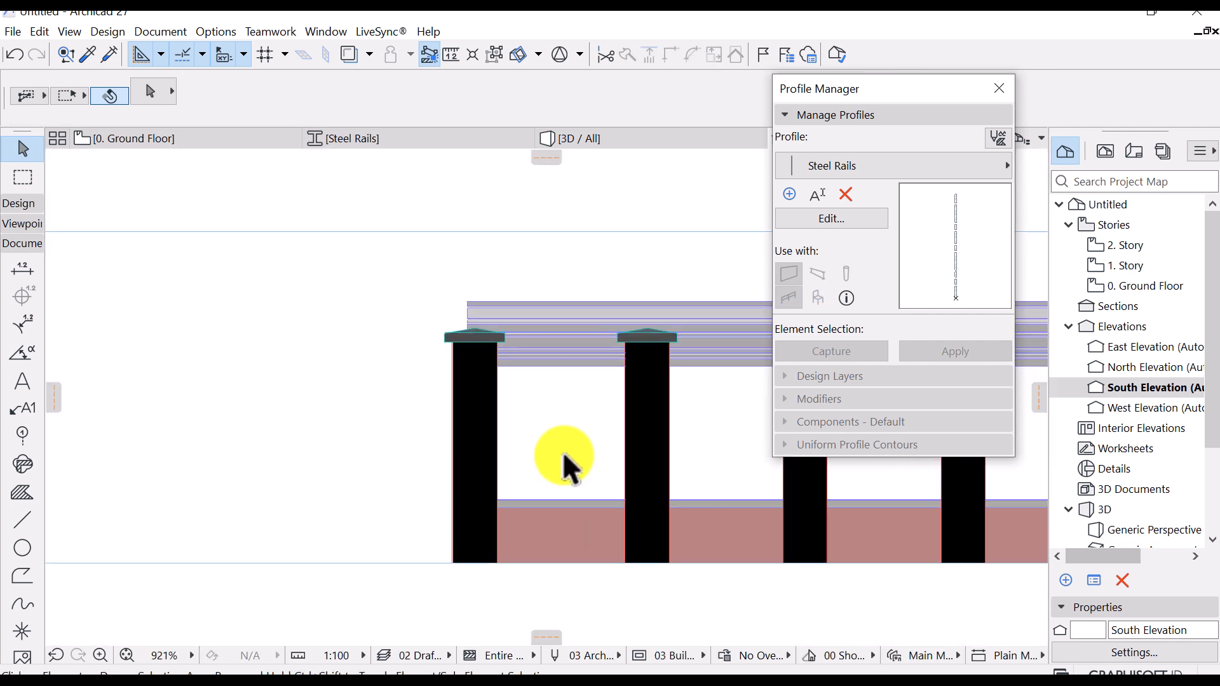
{"action": "key", "text": "m"}
{"action": "left_click", "coordinate": [509, 495]}
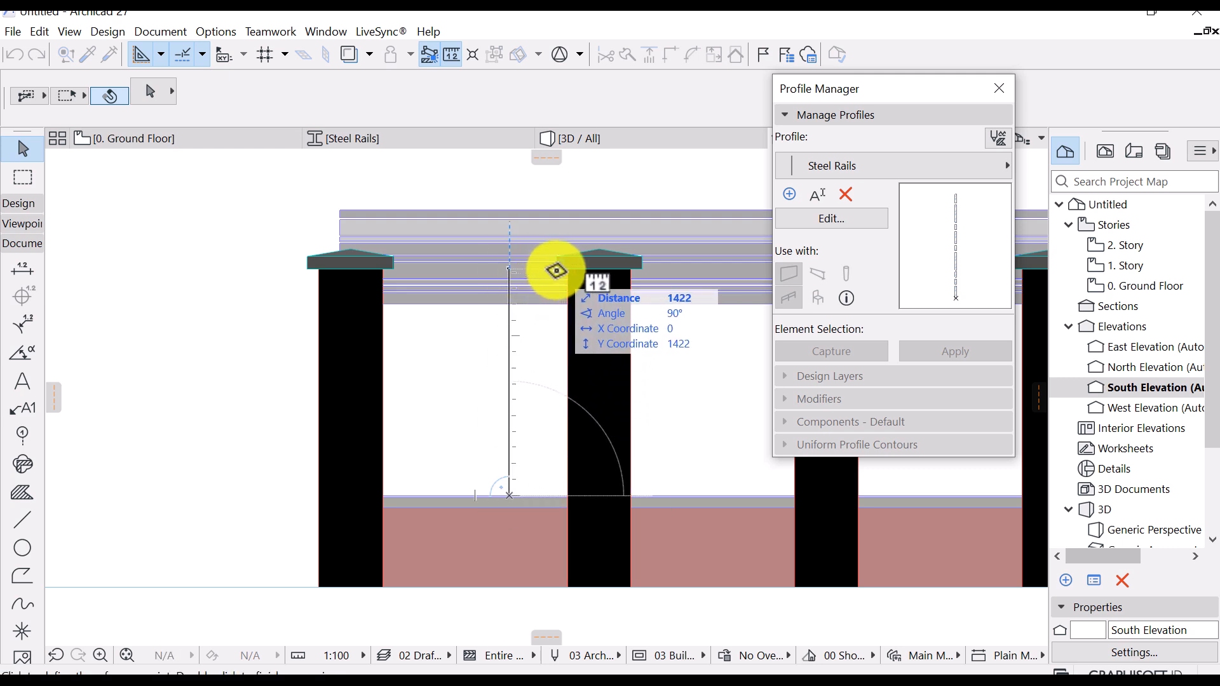
{"action": "key", "text": "Escape"}
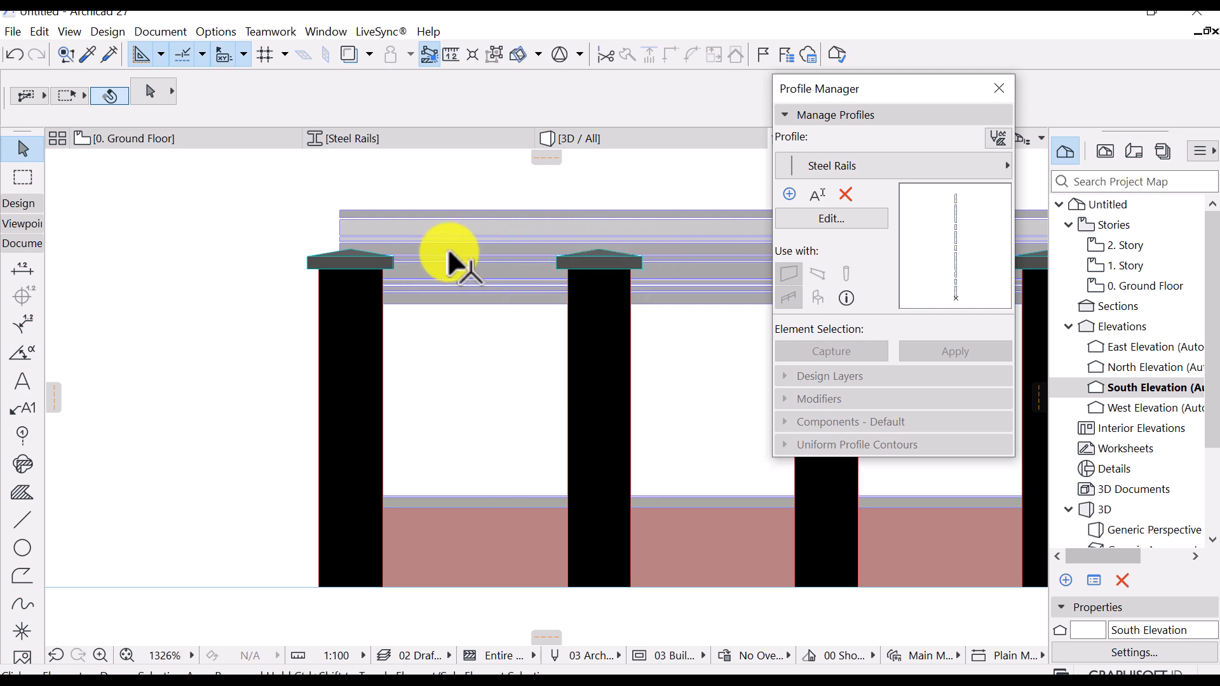
Open the Steel Rails profile for editing and draw a vertical 1400 mm guide line up from the profile's origin
{"action": "scroll", "coordinate": [586, 289], "scroll_direction": "down", "scroll_amount": 3}
{"action": "middle_click_drag", "start_coordinate": [547, 316], "coordinate": [374, 372]}
{"action": "scroll", "coordinate": [373, 373], "scroll_direction": "up", "scroll_amount": 3}
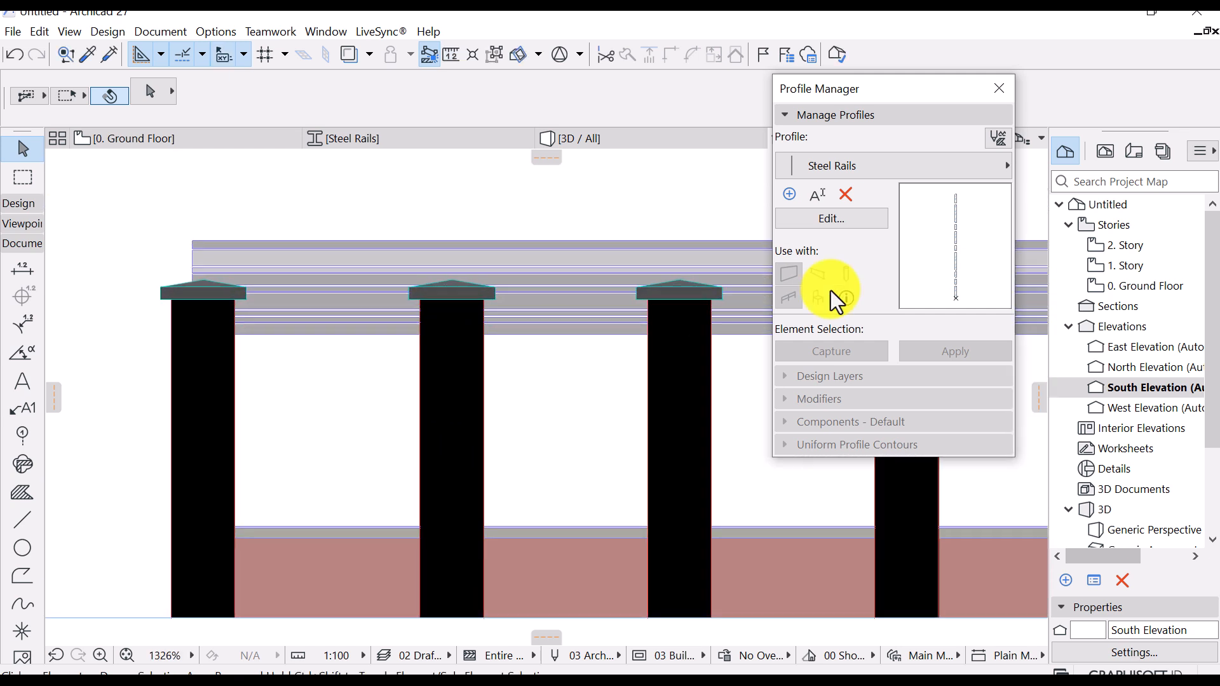
{"action": "left_click", "coordinate": [849, 216]}
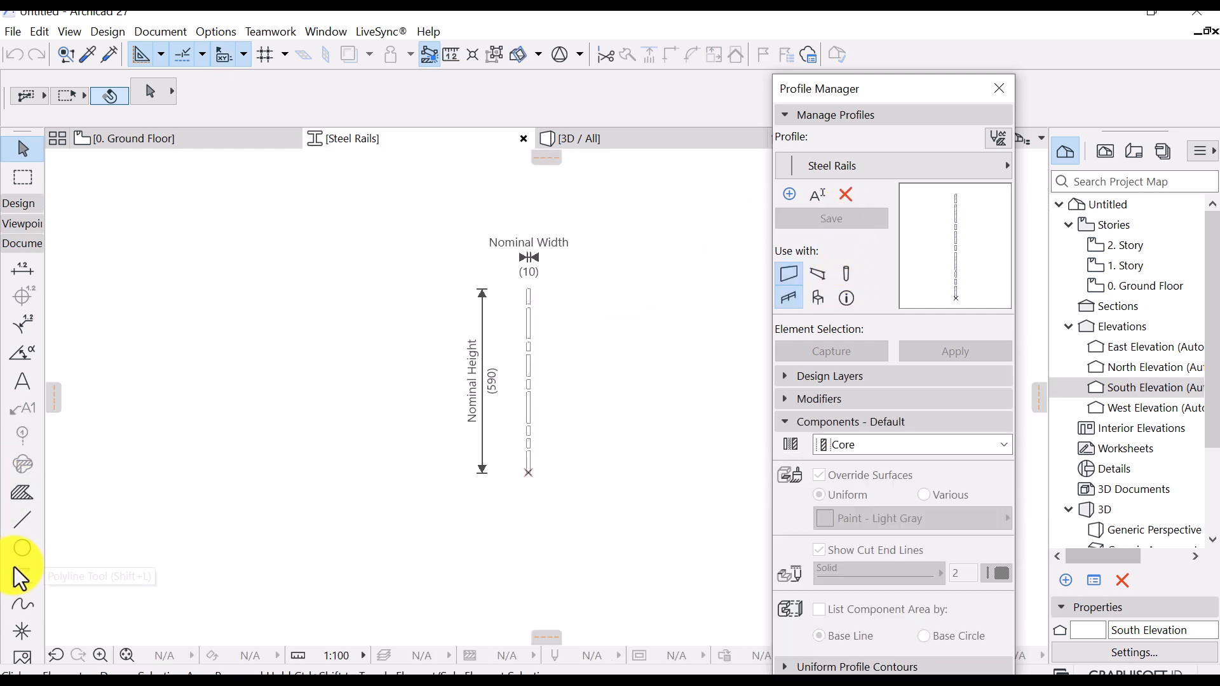
{"action": "left_click", "coordinate": [21, 521]}
{"action": "left_click", "coordinate": [563, 477]}
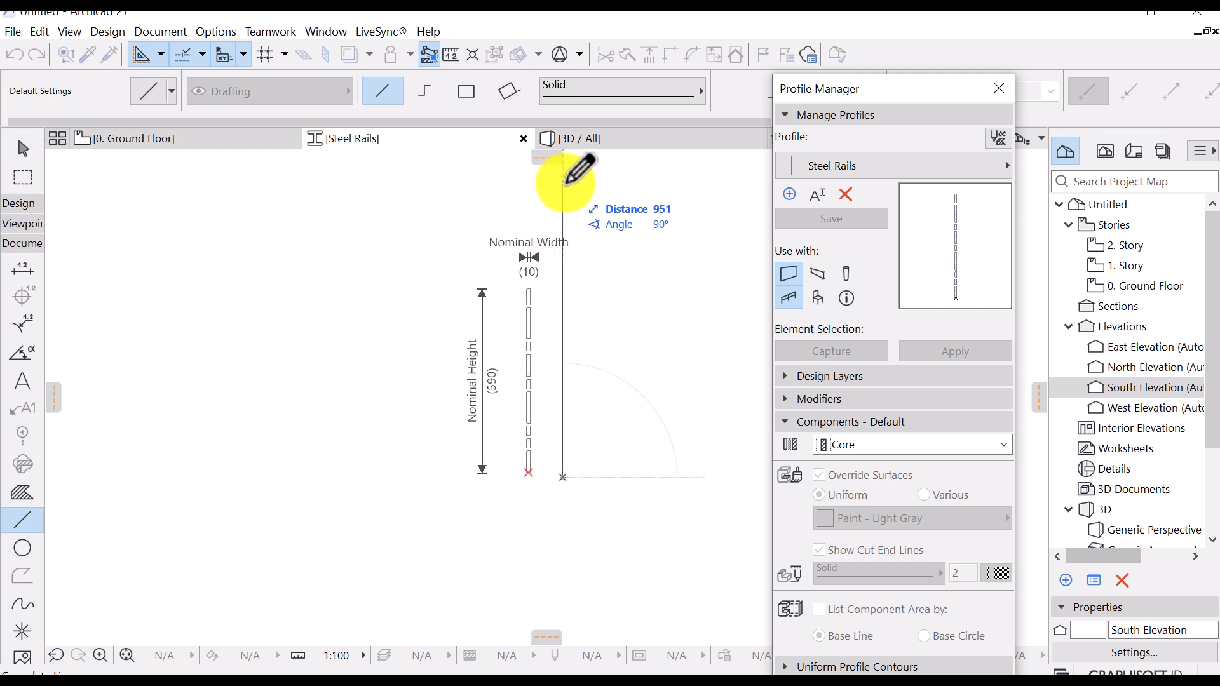
{"action": "key", "text": "Escape"}
{"action": "scroll", "coordinate": [526, 483], "scroll_direction": "up", "scroll_amount": 2}
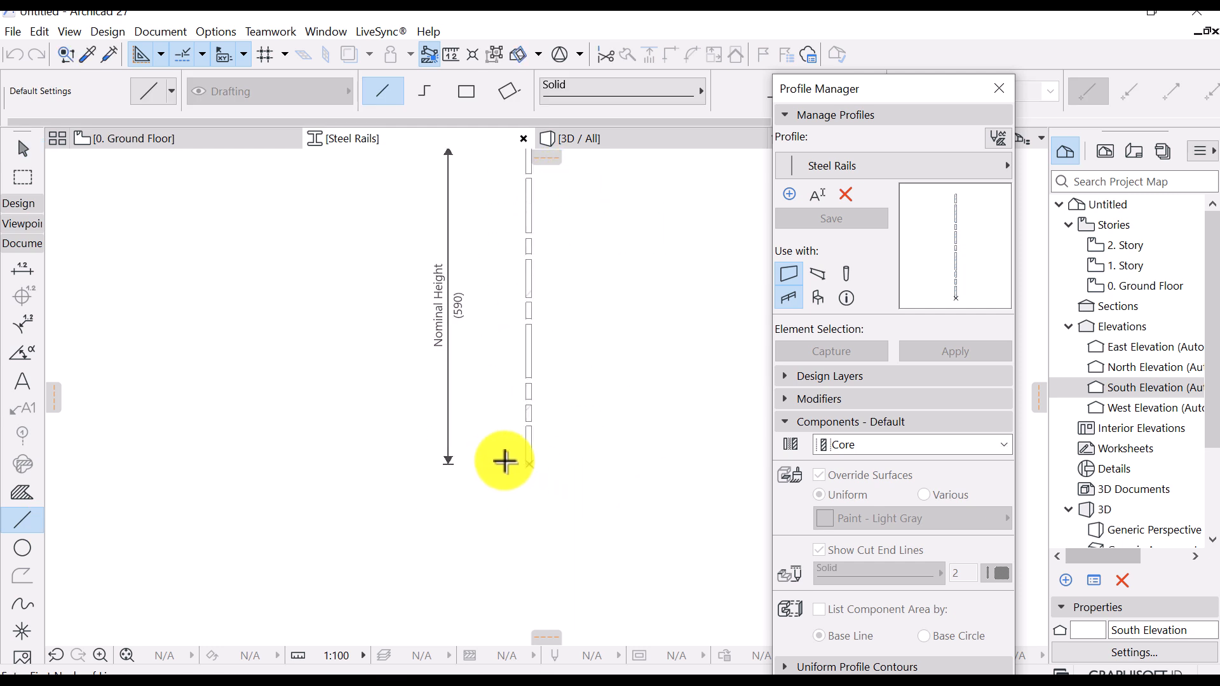
{"action": "left_click", "coordinate": [528, 464]}
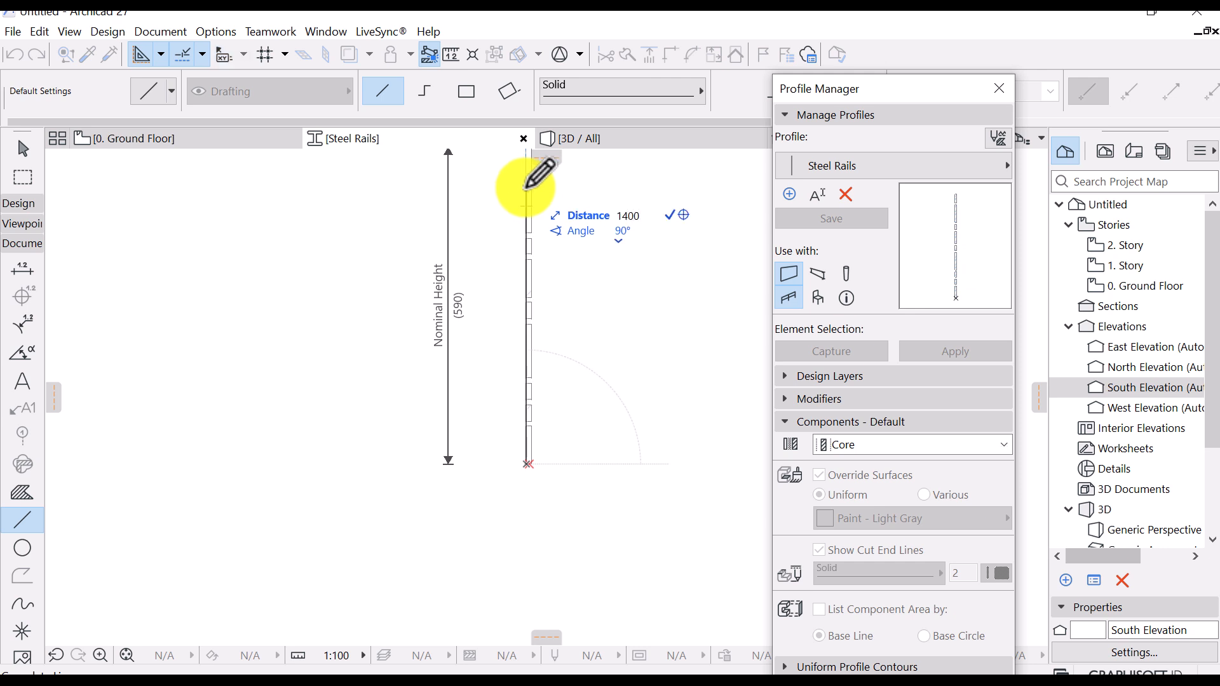
{"action": "left_click", "coordinate": [526, 189]}
Move the vertical guide line horizontally so it stands beside the stack of rails
{"action": "scroll", "coordinate": [501, 177], "scroll_direction": "down", "scroll_amount": 2}
{"action": "middle_click_drag", "start_coordinate": [501, 177], "coordinate": [474, 212]}
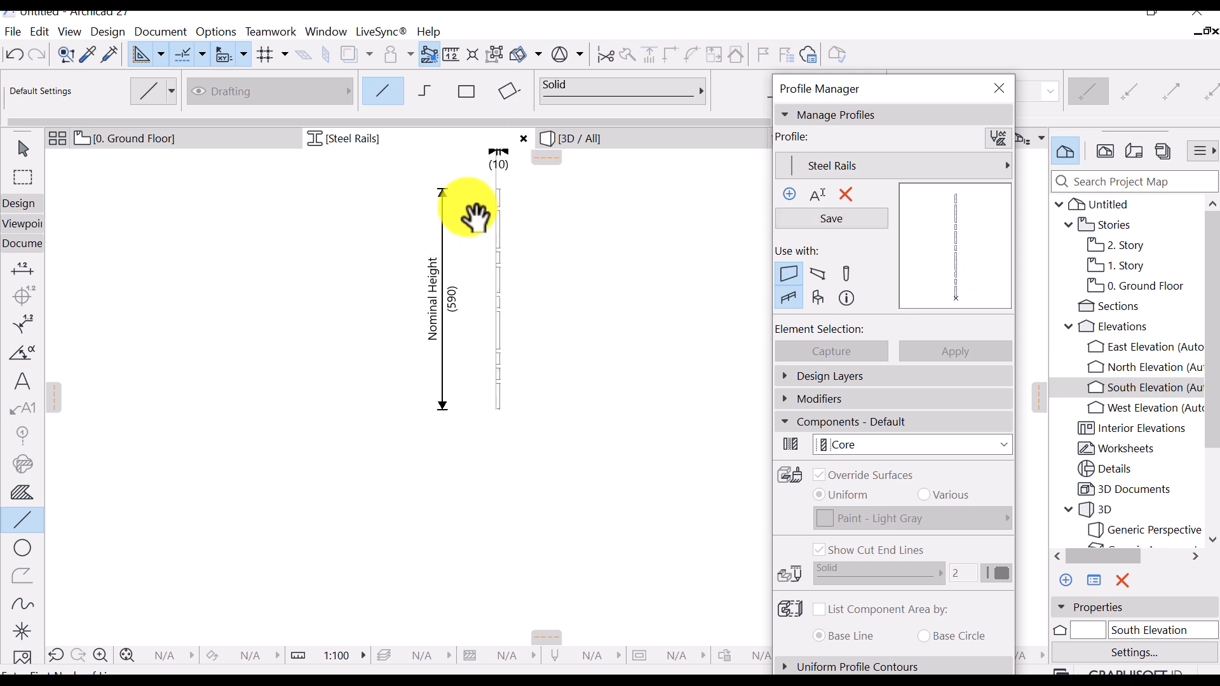
{"action": "key", "text": "Escape"}
{"action": "left_click", "coordinate": [501, 175]}
{"action": "key", "text": "ctrl+d"}
{"action": "left_click", "coordinate": [532, 230]}
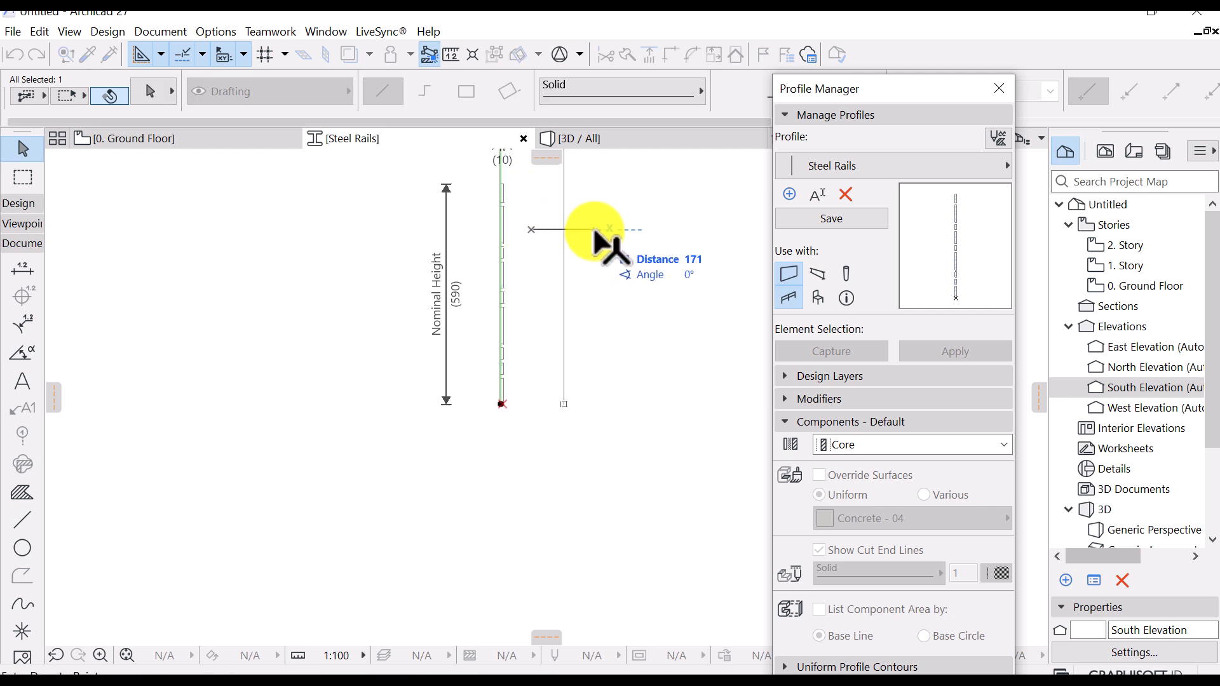
{"action": "left_click", "coordinate": [571, 239]}
{"action": "middle_click_drag", "start_coordinate": [545, 284], "coordinate": [464, 329]}
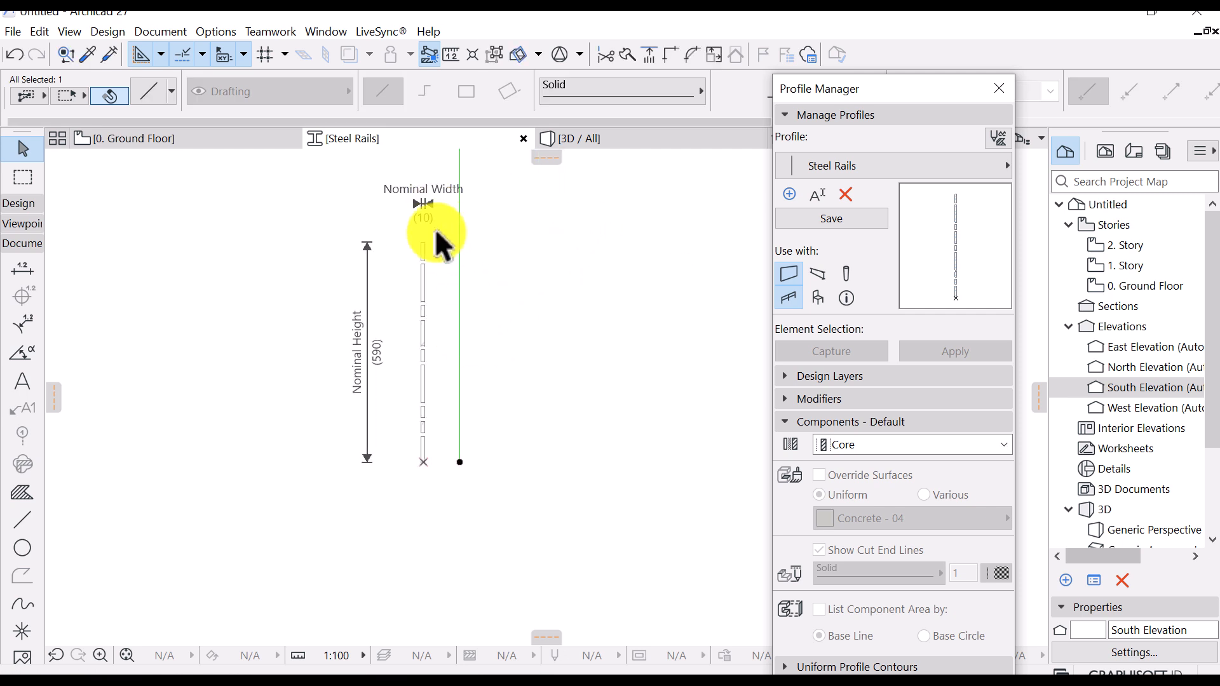
Reposition the nominal width dimension above the upper end of the guide line and clear the selection
{"action": "scroll", "coordinate": [424, 200], "scroll_direction": "up", "scroll_amount": 6}
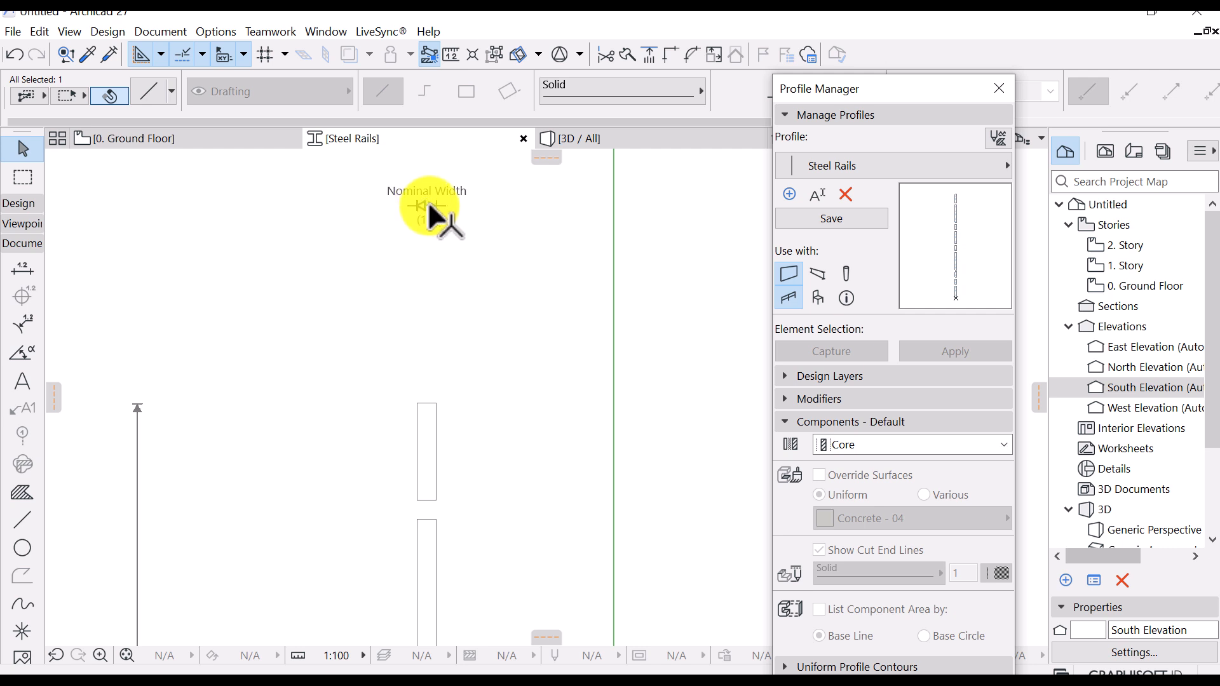
{"action": "scroll", "coordinate": [413, 413], "scroll_direction": "down", "scroll_amount": 5}
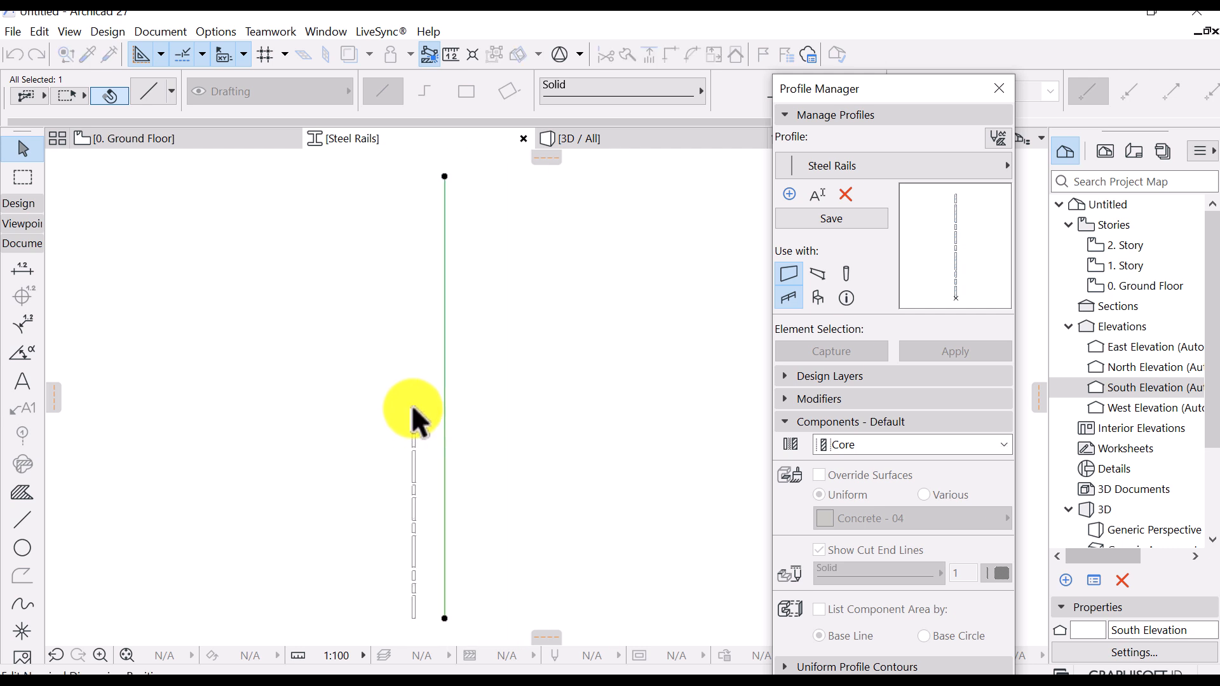
{"action": "scroll", "coordinate": [417, 338], "scroll_direction": "down", "scroll_amount": 2}
{"action": "left_click", "coordinate": [423, 211]}
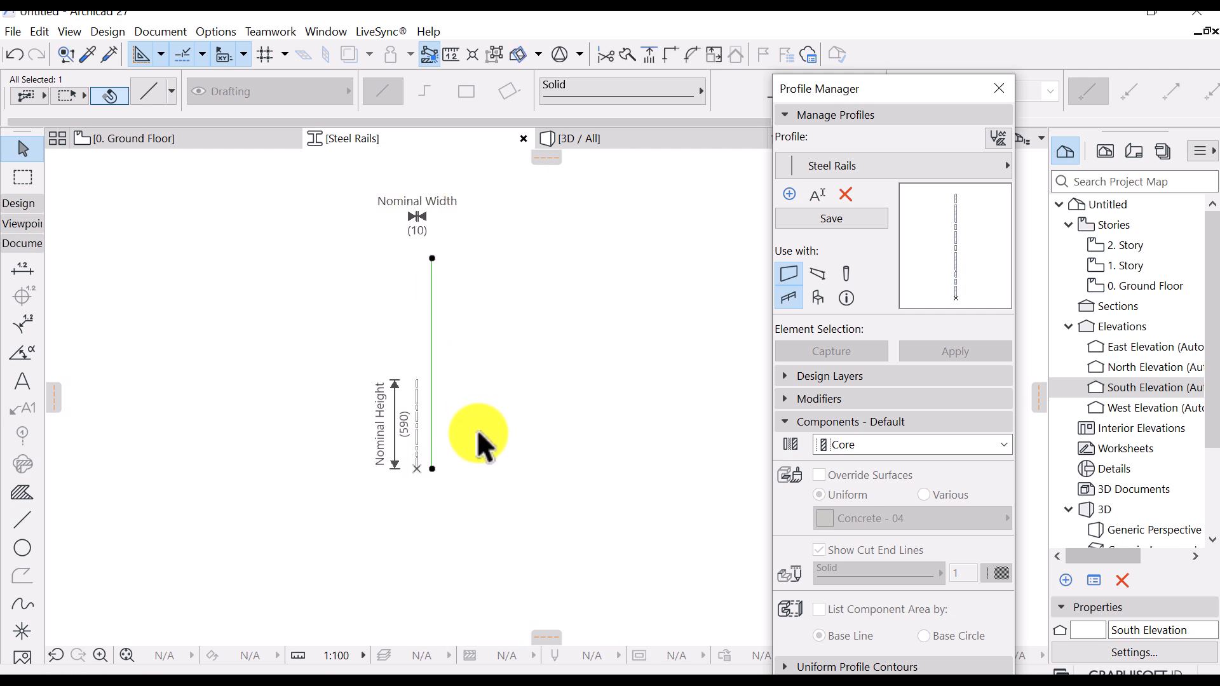
{"action": "left_click", "coordinate": [477, 429]}
Examine the rail rectangles and their gaps against the full height of the guide line
{"action": "scroll", "coordinate": [407, 429], "scroll_direction": "up", "scroll_amount": 1}
{"action": "scroll", "coordinate": [407, 432], "scroll_direction": "up", "scroll_amount": 2}
{"action": "scroll", "coordinate": [421, 493], "scroll_direction": "up", "scroll_amount": 3}
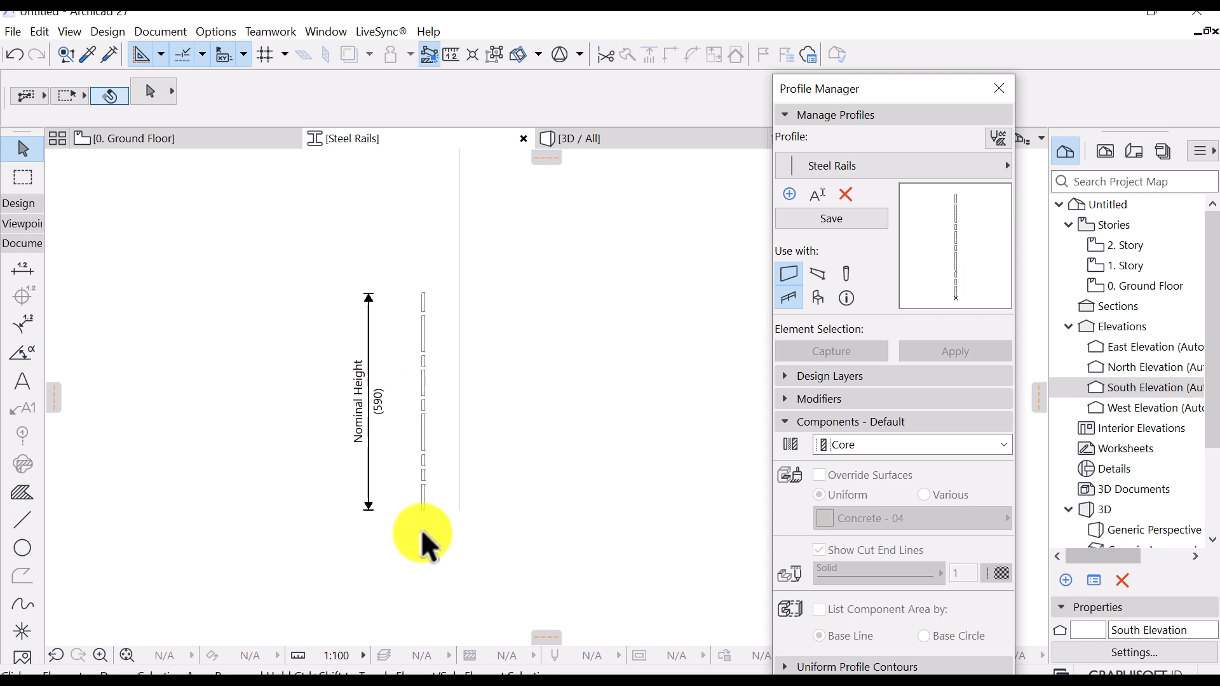
{"action": "scroll", "coordinate": [432, 309], "scroll_direction": "down", "scroll_amount": 2}
{"action": "middle_click_drag", "start_coordinate": [432, 358], "coordinate": [438, 395]}
{"action": "scroll", "coordinate": [436, 463], "scroll_direction": "up", "scroll_amount": 3}
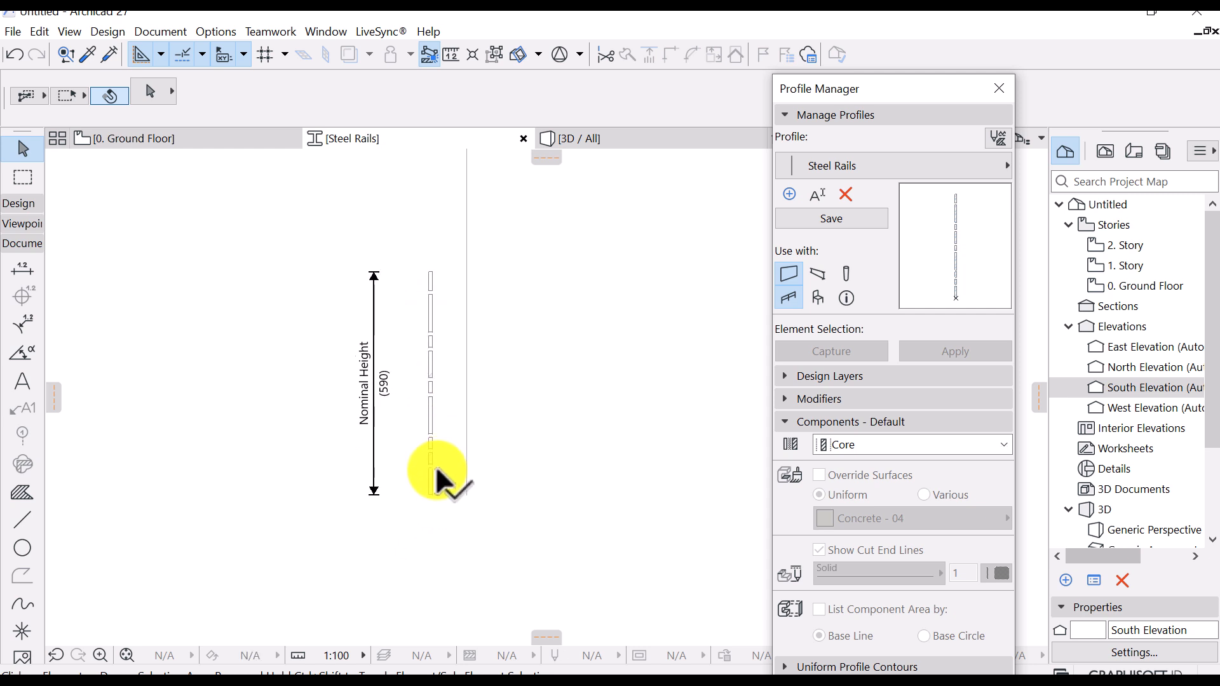
{"action": "scroll", "coordinate": [431, 466], "scroll_direction": "up", "scroll_amount": 2}
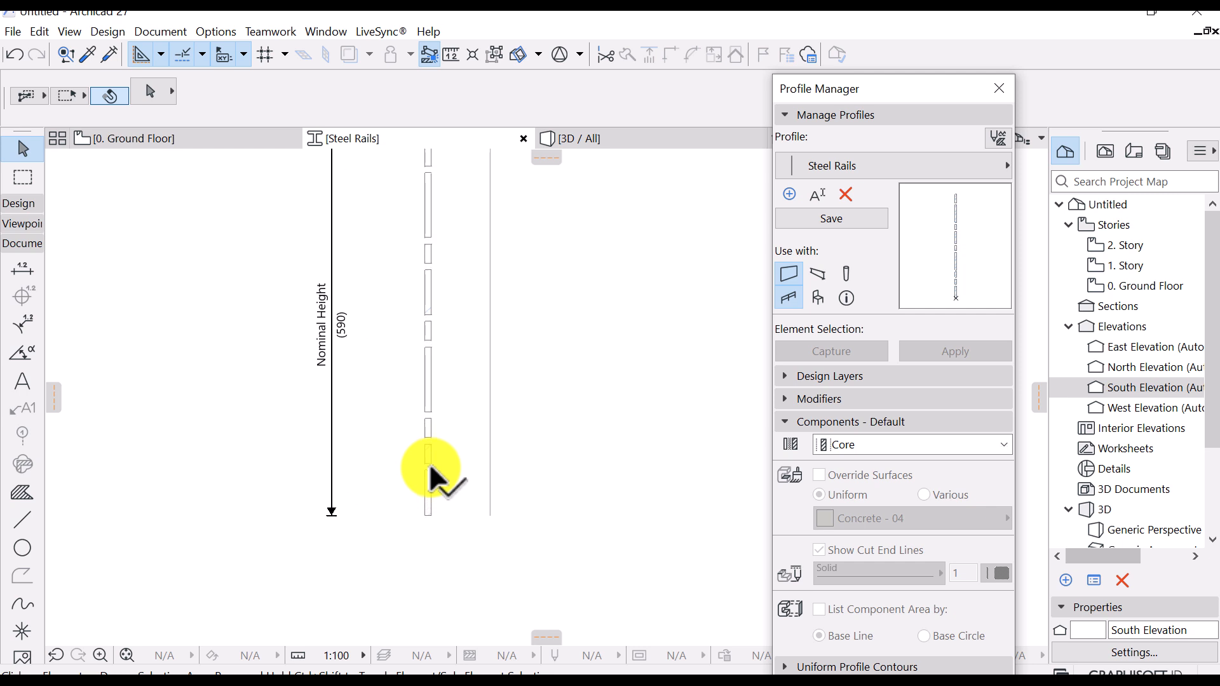
{"action": "scroll", "coordinate": [438, 385], "scroll_direction": "down", "scroll_amount": 3}
{"action": "middle_click_drag", "start_coordinate": [449, 307], "coordinate": [450, 412]}
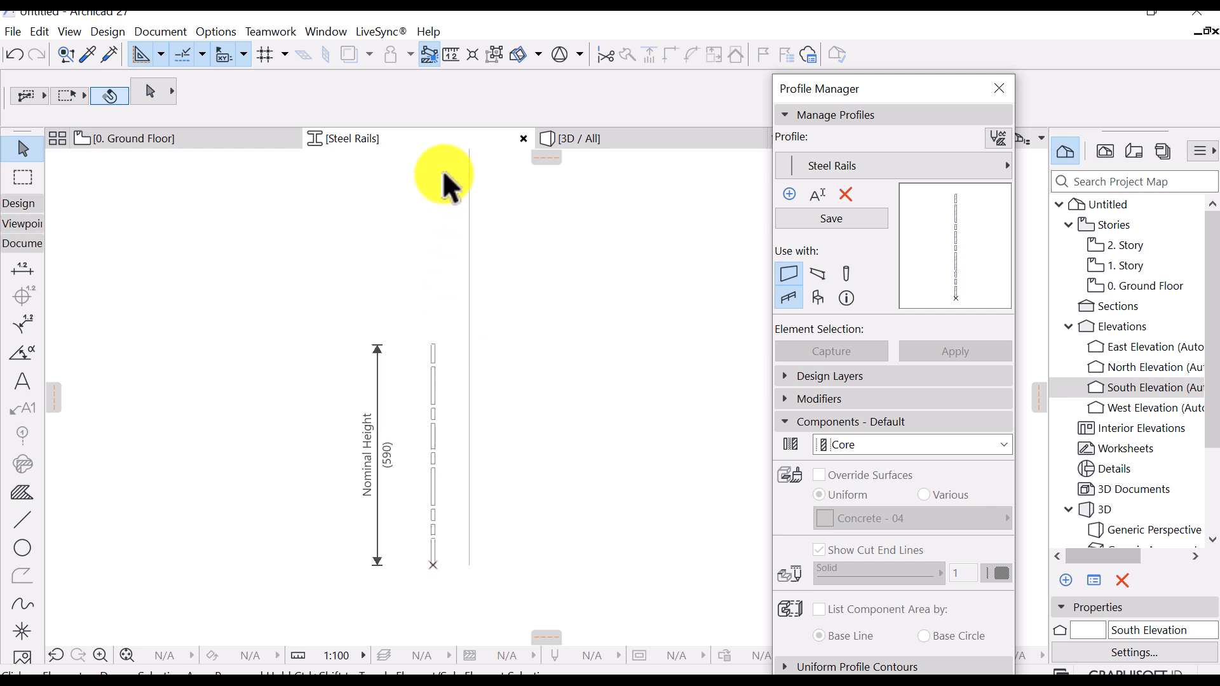
{"action": "scroll", "coordinate": [444, 173], "scroll_direction": "down", "scroll_amount": 2}
{"action": "middle_click_drag", "start_coordinate": [443, 246], "coordinate": [446, 278]}
{"action": "scroll", "coordinate": [445, 278], "scroll_direction": "up", "scroll_amount": 1}
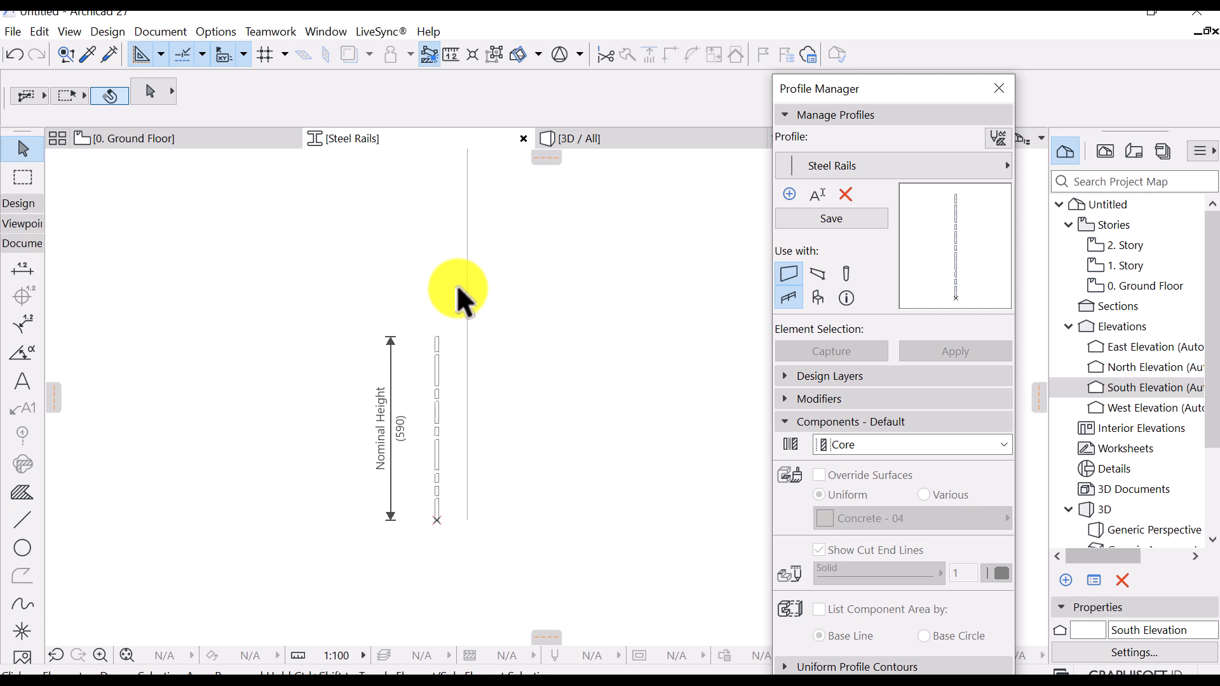
Move the topmost rail straight up so its upper edge meets the upper end of the guide line
{"action": "scroll", "coordinate": [441, 497], "scroll_direction": "up", "scroll_amount": 1}
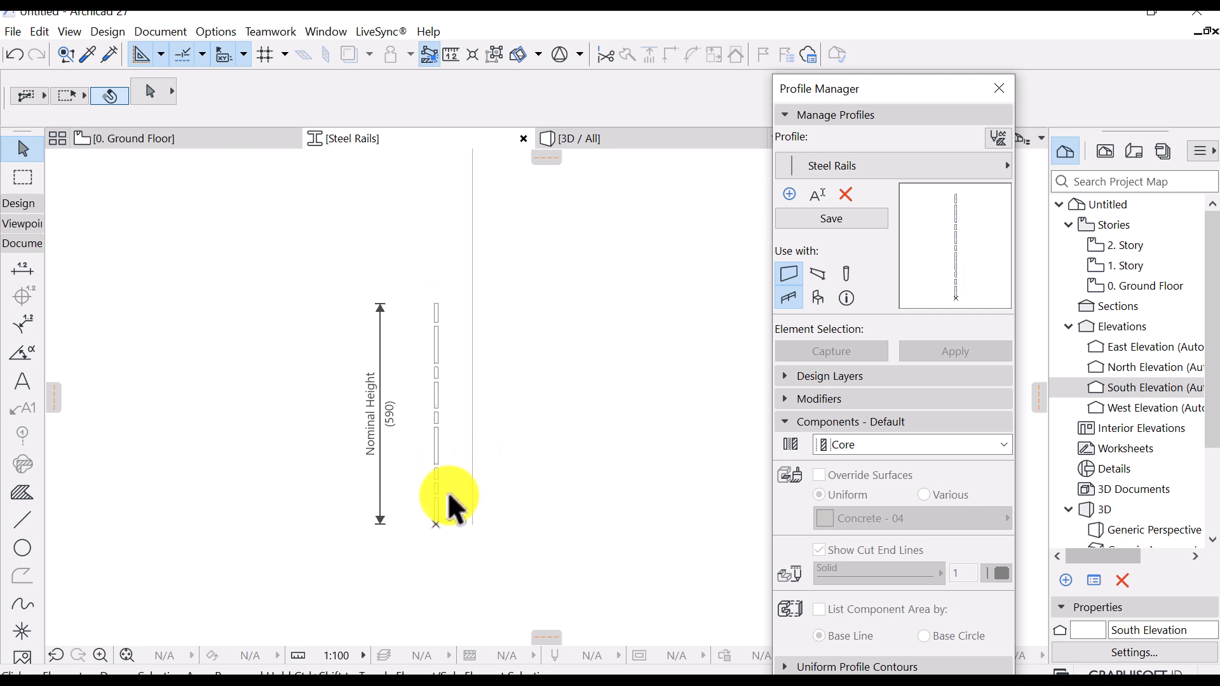
{"action": "scroll", "coordinate": [447, 492], "scroll_direction": "up", "scroll_amount": 1}
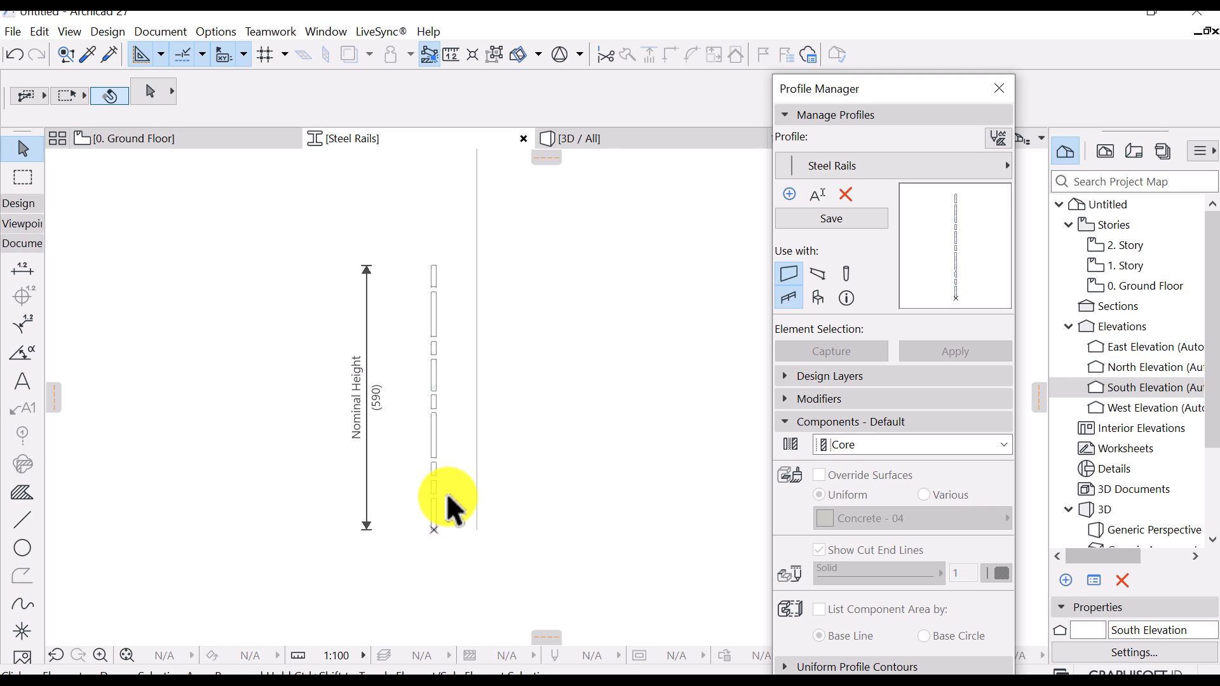
{"action": "scroll", "coordinate": [446, 484], "scroll_direction": "down", "scroll_amount": 1}
{"action": "middle_click_drag", "start_coordinate": [446, 438], "coordinate": [445, 422]}
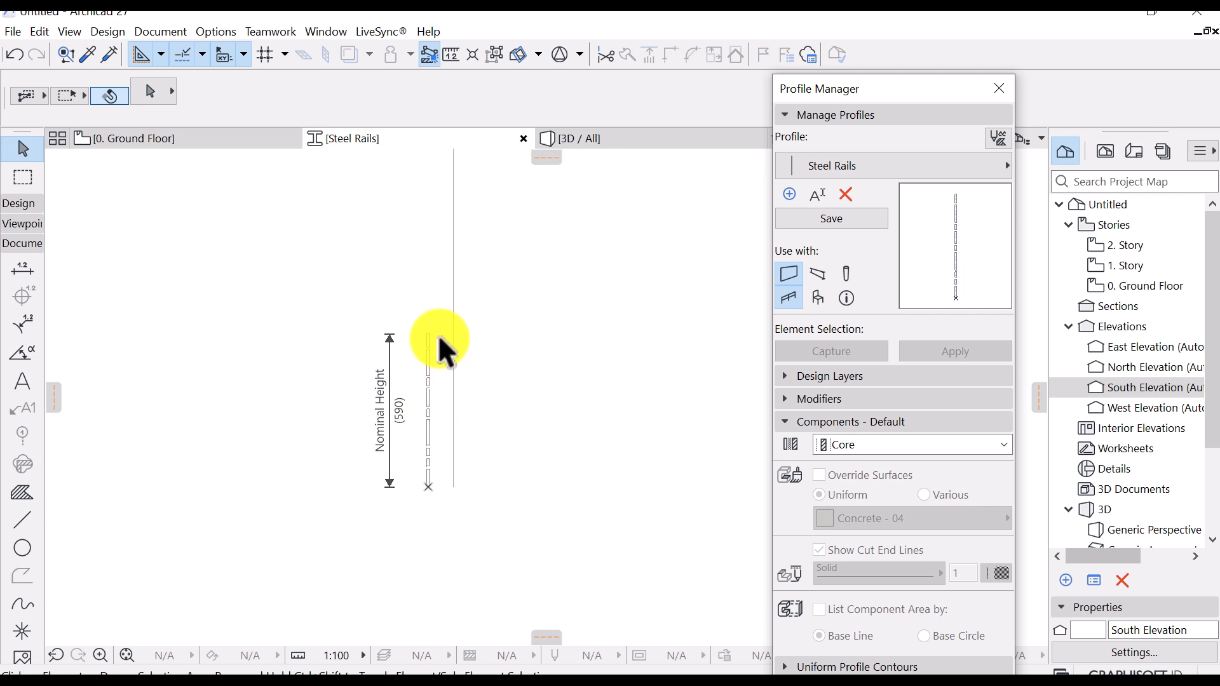
{"action": "left_click_drag", "start_coordinate": [441, 323], "coordinate": [413, 481]}
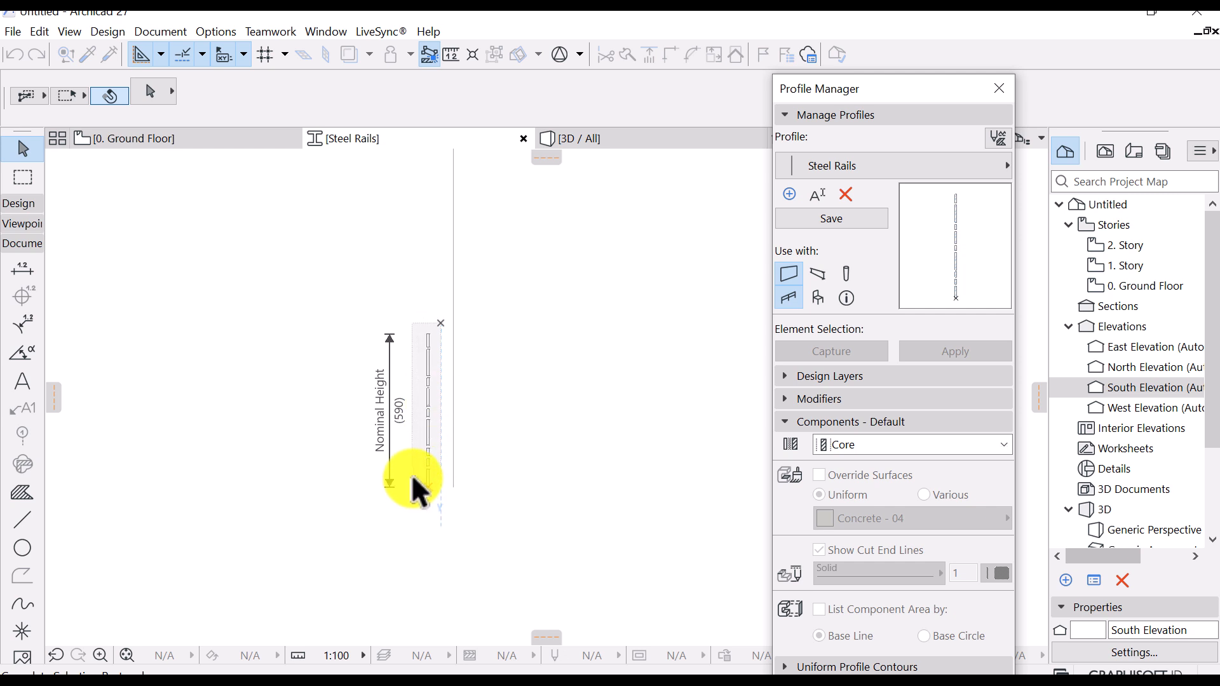
{"action": "left_click", "coordinate": [412, 477]}
{"action": "scroll", "coordinate": [506, 447], "scroll_direction": "down", "scroll_amount": 1}
{"action": "middle_click_drag", "start_coordinate": [504, 433], "coordinate": [493, 459]}
{"action": "scroll", "coordinate": [464, 409], "scroll_direction": "up", "scroll_amount": 1}
{"action": "left_click", "coordinate": [429, 401]}
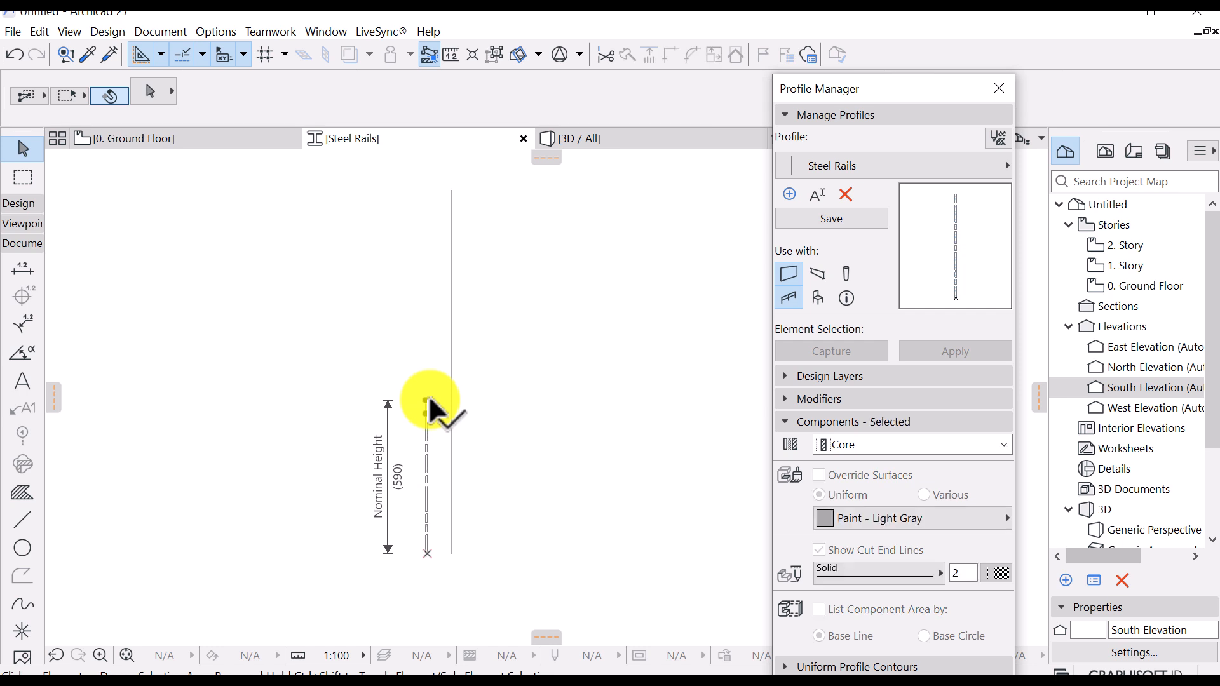
{"action": "left_click", "coordinate": [451, 183]}
{"action": "left_click", "coordinate": [401, 482]}
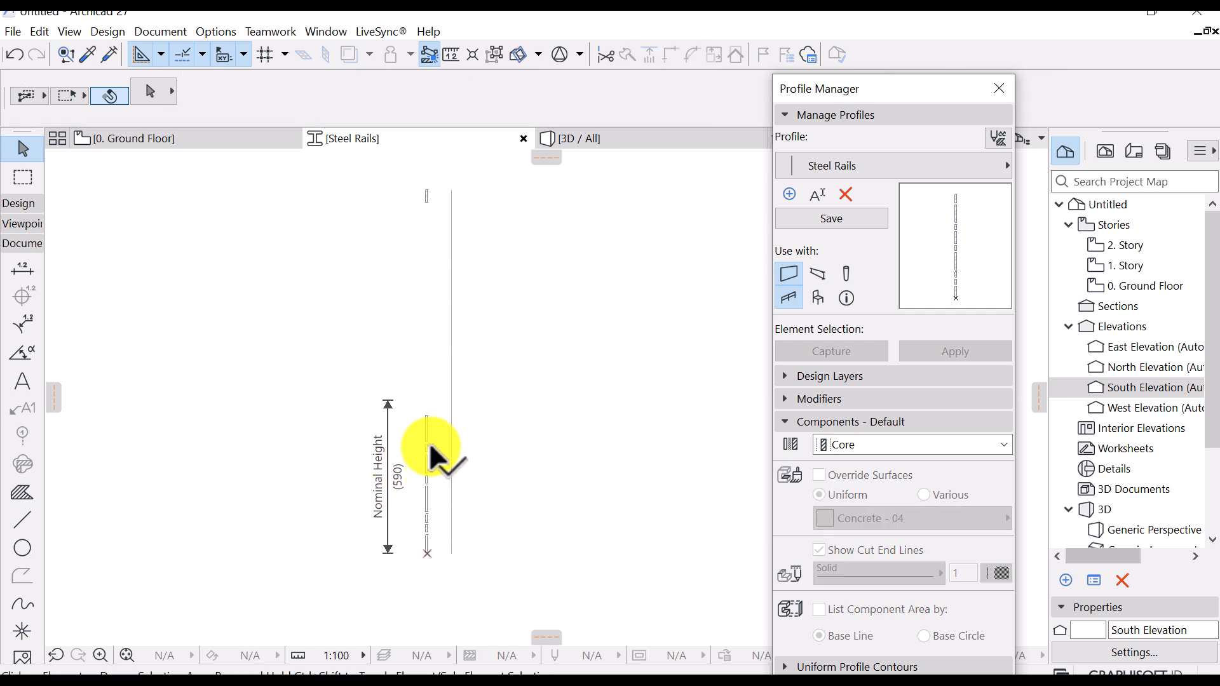
Move the second rail from the top up against the top rail, and shift it down to leave a gap
{"action": "left_click", "coordinate": [426, 415]}
{"action": "left_click", "coordinate": [426, 415]}
{"action": "scroll", "coordinate": [423, 217], "scroll_direction": "up", "scroll_amount": 3}
{"action": "left_click", "coordinate": [438, 206]}
{"action": "left_click", "coordinate": [588, 205]}
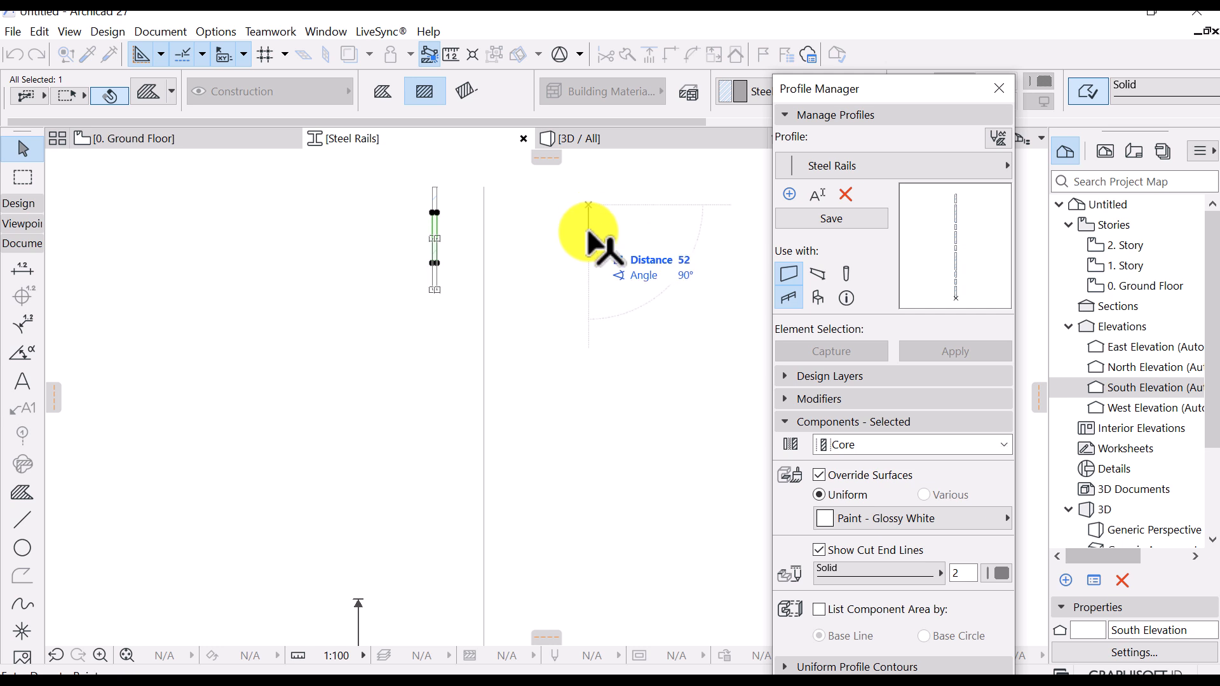
{"action": "key", "text": "Return"}
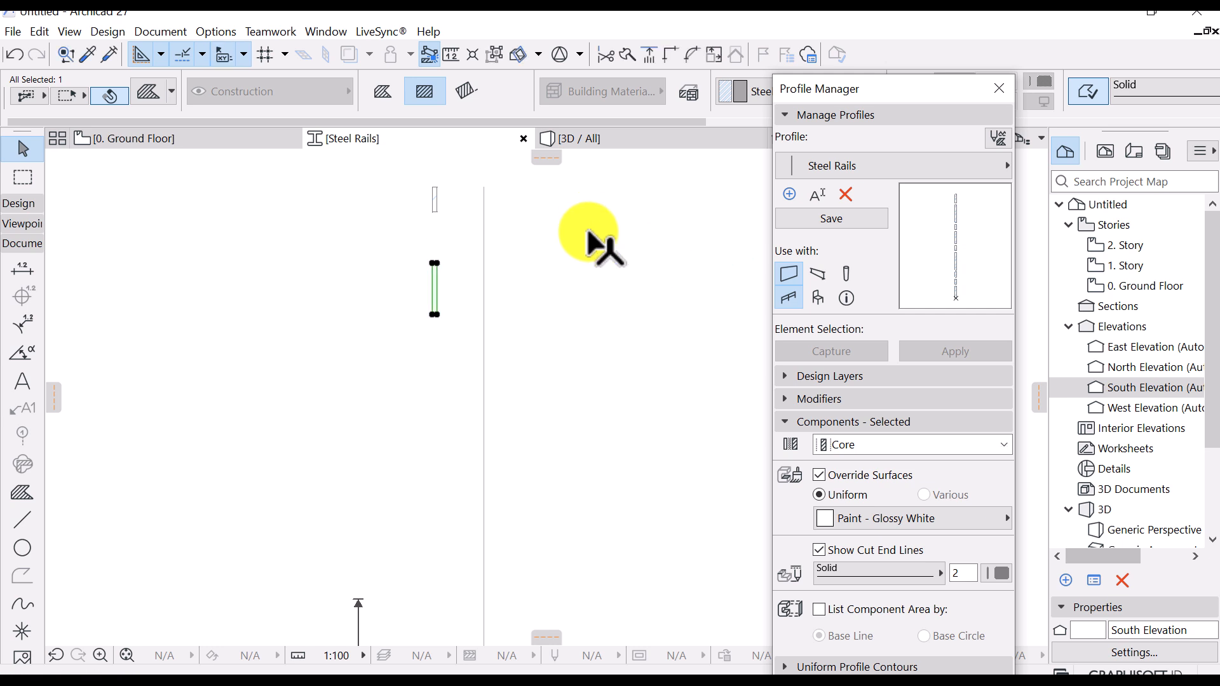
Move the third rail up against the underside of the second, and lower it to leave a gap
{"action": "scroll", "coordinate": [512, 340], "scroll_direction": "down", "scroll_amount": 3}
{"action": "middle_click_drag", "start_coordinate": [470, 356], "coordinate": [477, 286]}
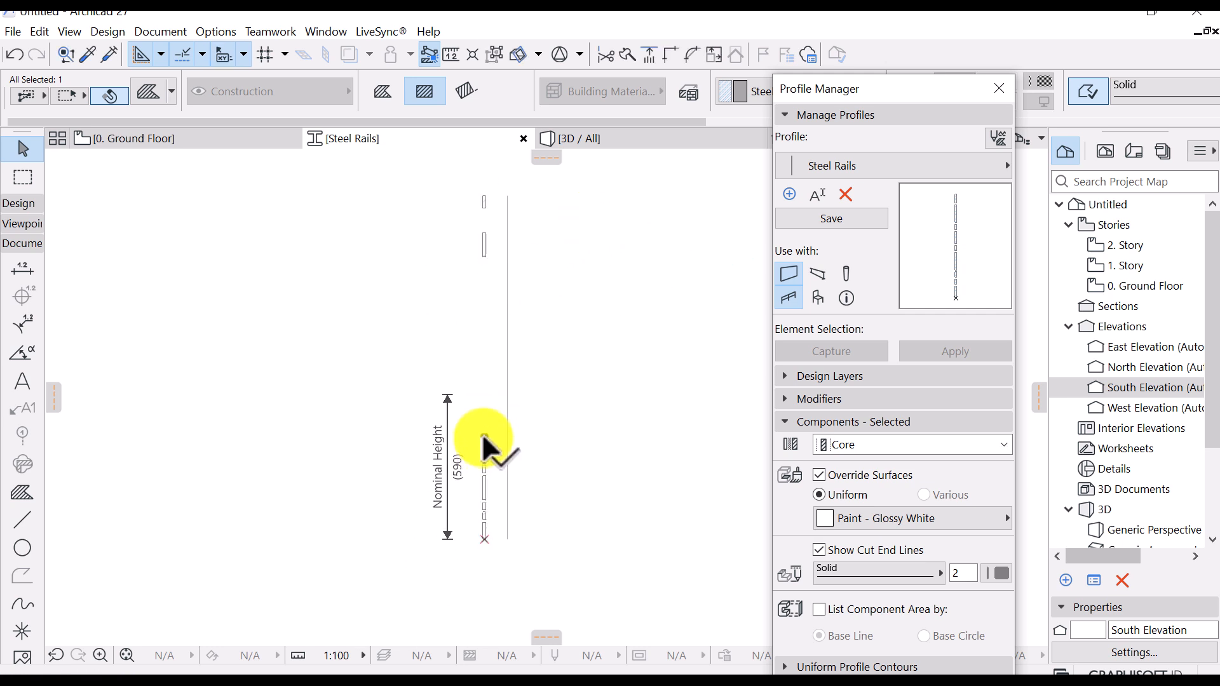
{"action": "scroll", "coordinate": [484, 438], "scroll_direction": "up", "scroll_amount": 2}
{"action": "left_click", "coordinate": [485, 436]}
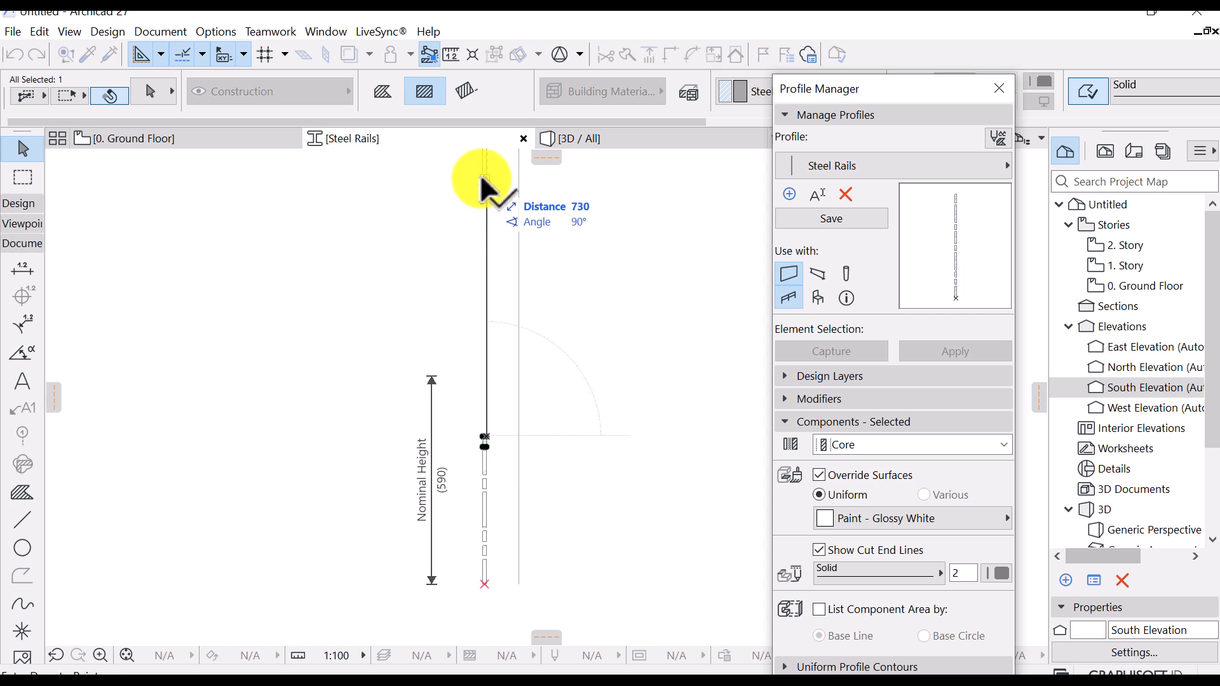
{"action": "left_click", "coordinate": [483, 181]}
{"action": "left_click", "coordinate": [629, 210]}
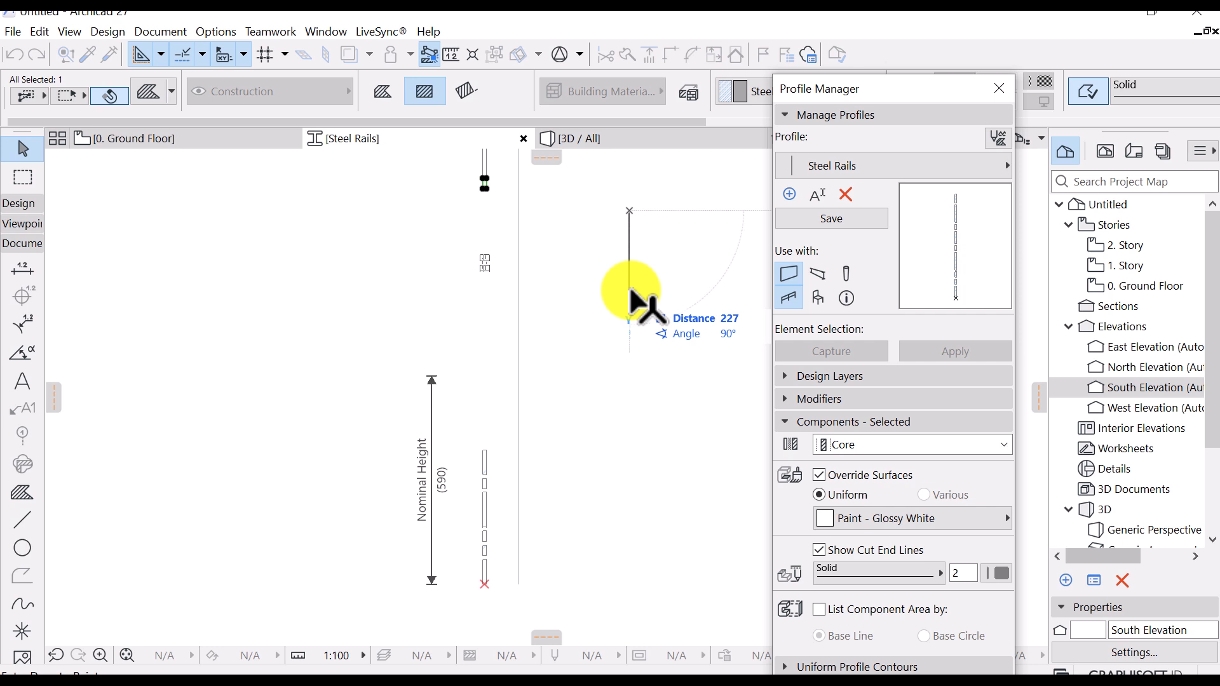
{"action": "key", "text": "Return"}
Move the fourth rail up against the underside of the third, and lower it to leave a gap
{"action": "scroll", "coordinate": [403, 380], "scroll_direction": "down", "scroll_amount": 3}
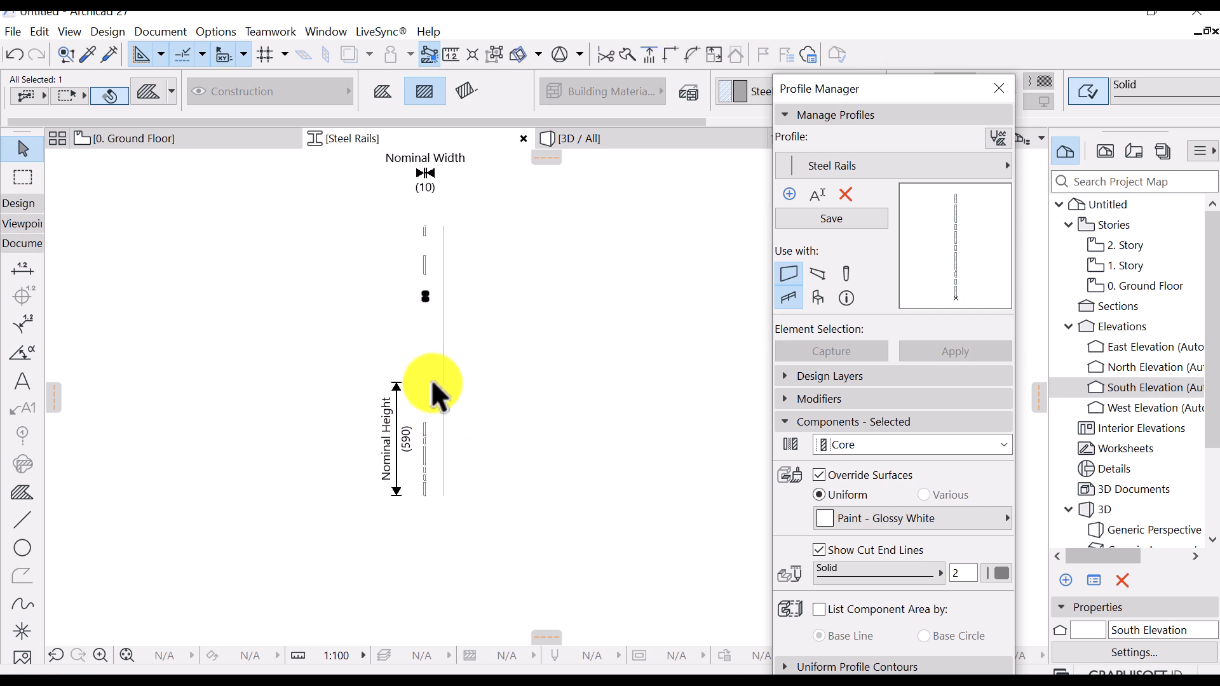
{"action": "scroll", "coordinate": [431, 381], "scroll_direction": "up", "scroll_amount": 3}
{"action": "left_click", "coordinate": [418, 452]}
{"action": "left_click", "coordinate": [419, 236]}
{"action": "left_click", "coordinate": [570, 211]}
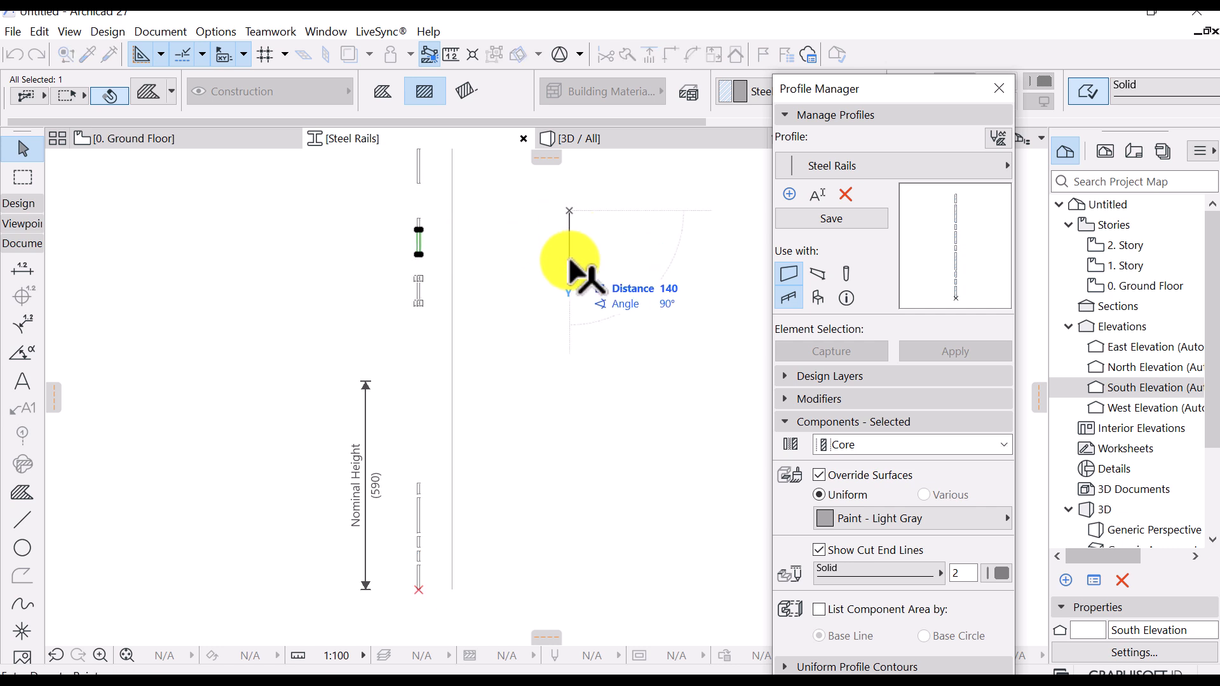
{"action": "key", "text": "Return"}
Move the fifth rail up against the underside of the fourth, and lower it 100 mm to form the gap
{"action": "scroll", "coordinate": [640, 339], "scroll_direction": "down", "scroll_amount": 2}
{"action": "left_click", "coordinate": [489, 425]}
{"action": "scroll", "coordinate": [490, 422], "scroll_direction": "up", "scroll_amount": 2}
{"action": "key", "text": "ctrl+d"}
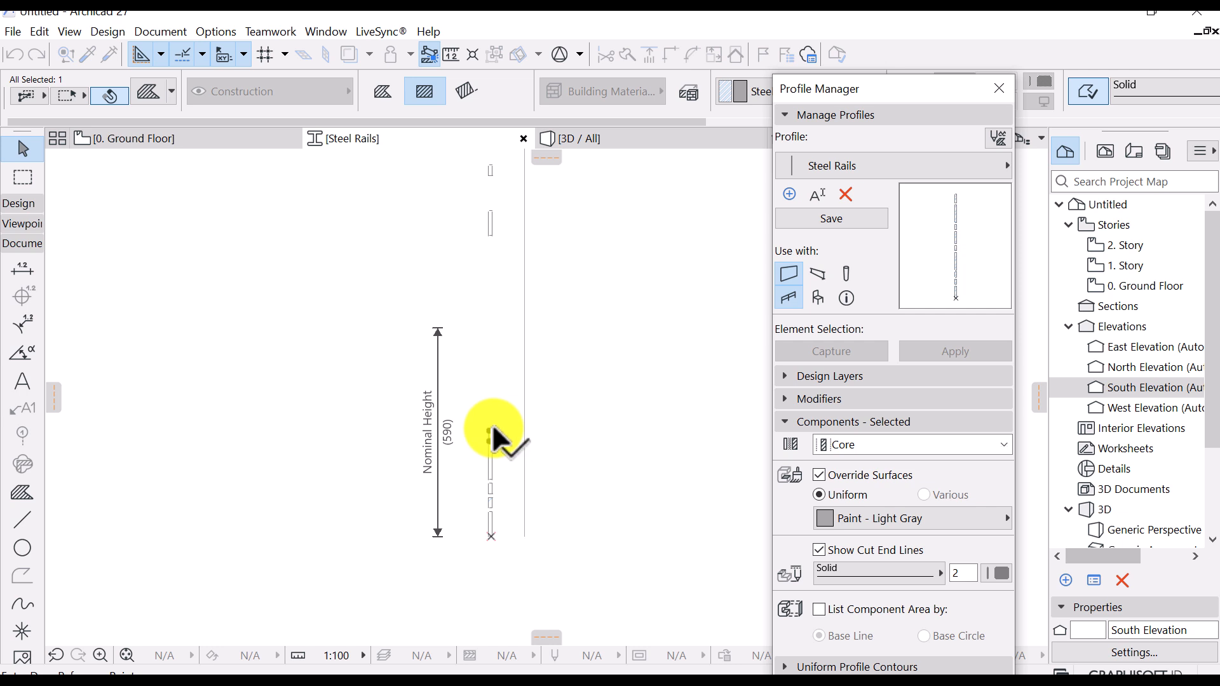
{"action": "left_click", "coordinate": [493, 429]}
{"action": "left_click", "coordinate": [491, 236]}
{"action": "key", "text": "ctrl+d"}
{"action": "left_click", "coordinate": [590, 224]}
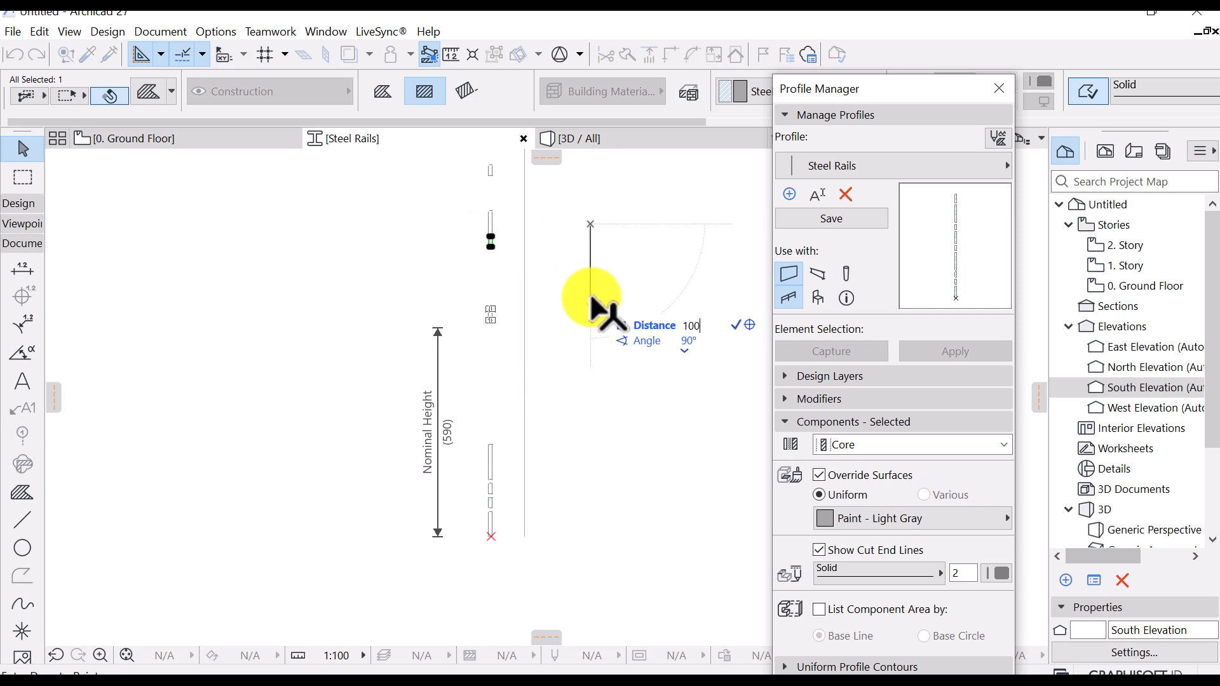
{"action": "key", "text": "Return"}
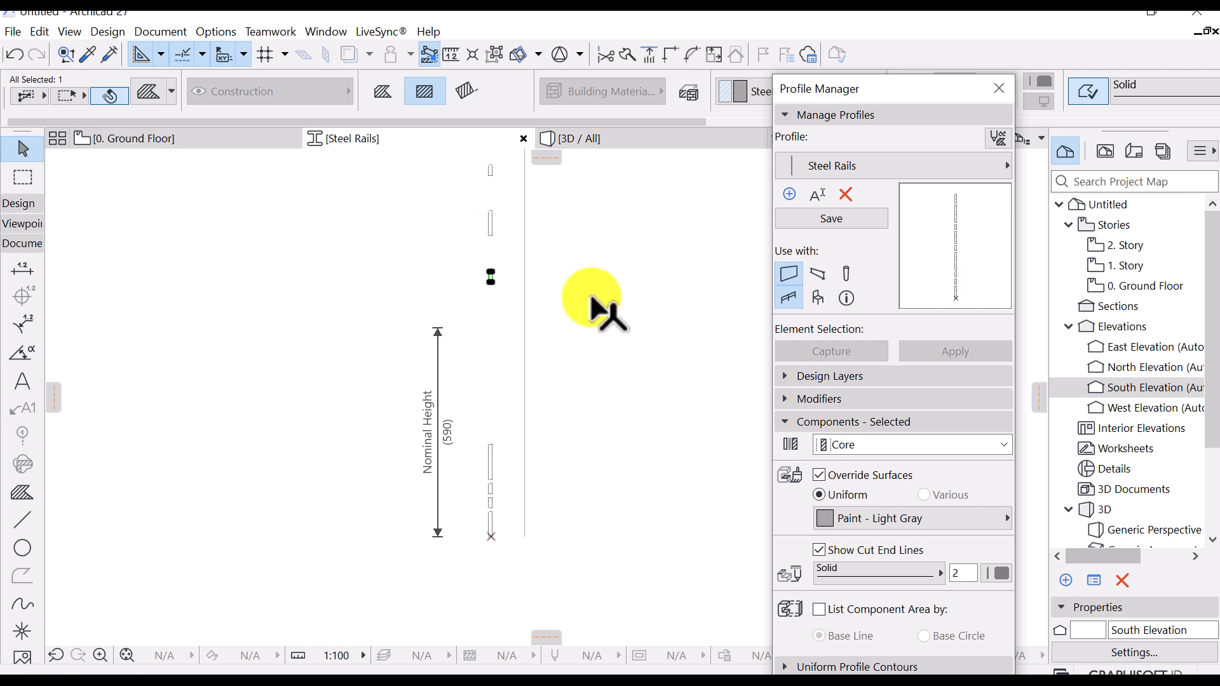
Move the sixth rail up against the underside of the fifth, and lower it 100 mm to form the gap
{"action": "left_click", "coordinate": [490, 444]}
{"action": "left_click", "coordinate": [490, 281]}
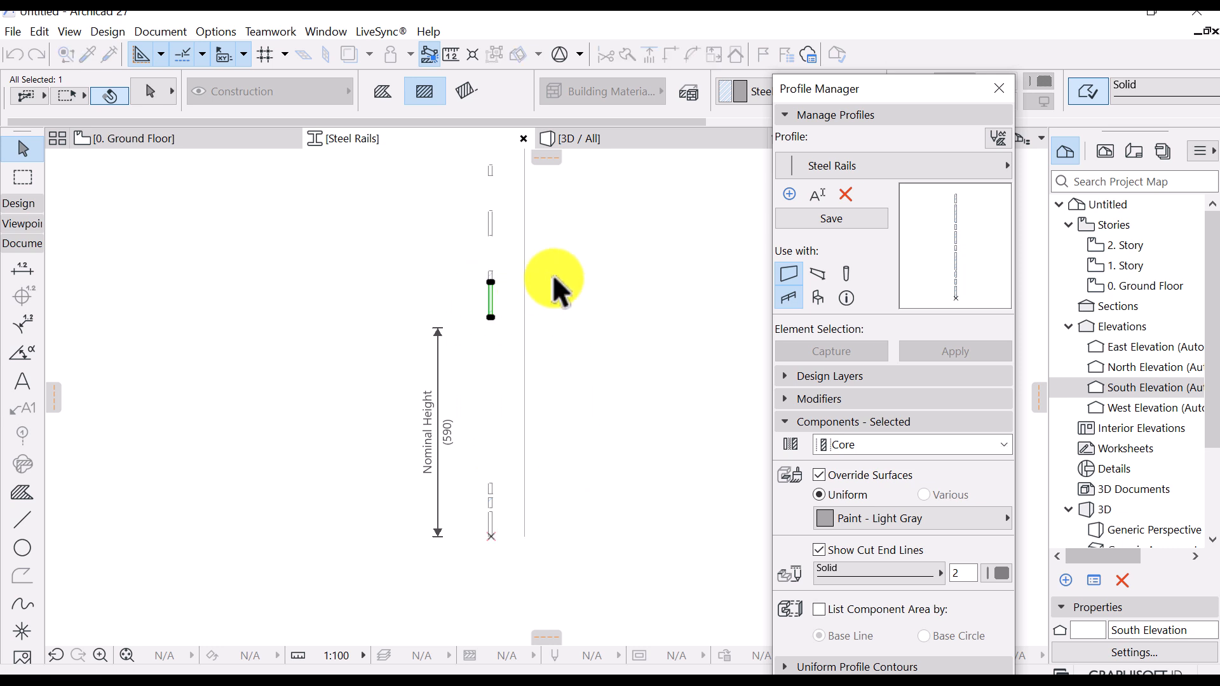
{"action": "left_click", "coordinate": [613, 242]}
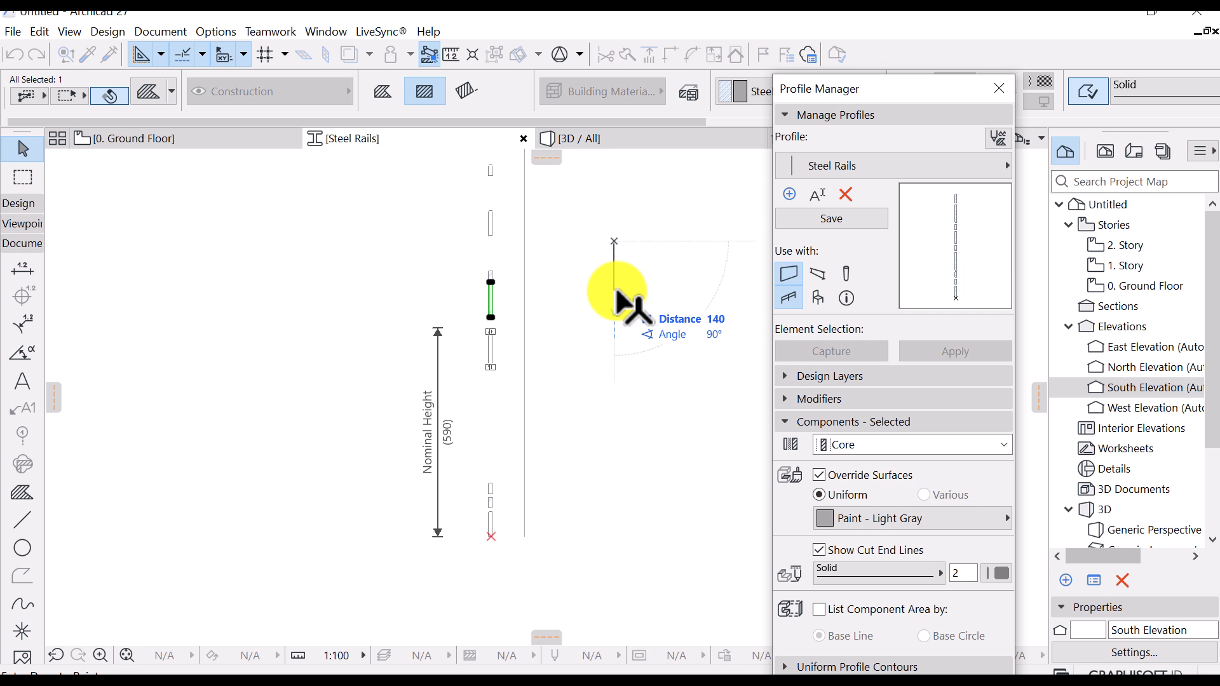
{"action": "type", "text": "100"}
{"action": "key", "text": "Return"}
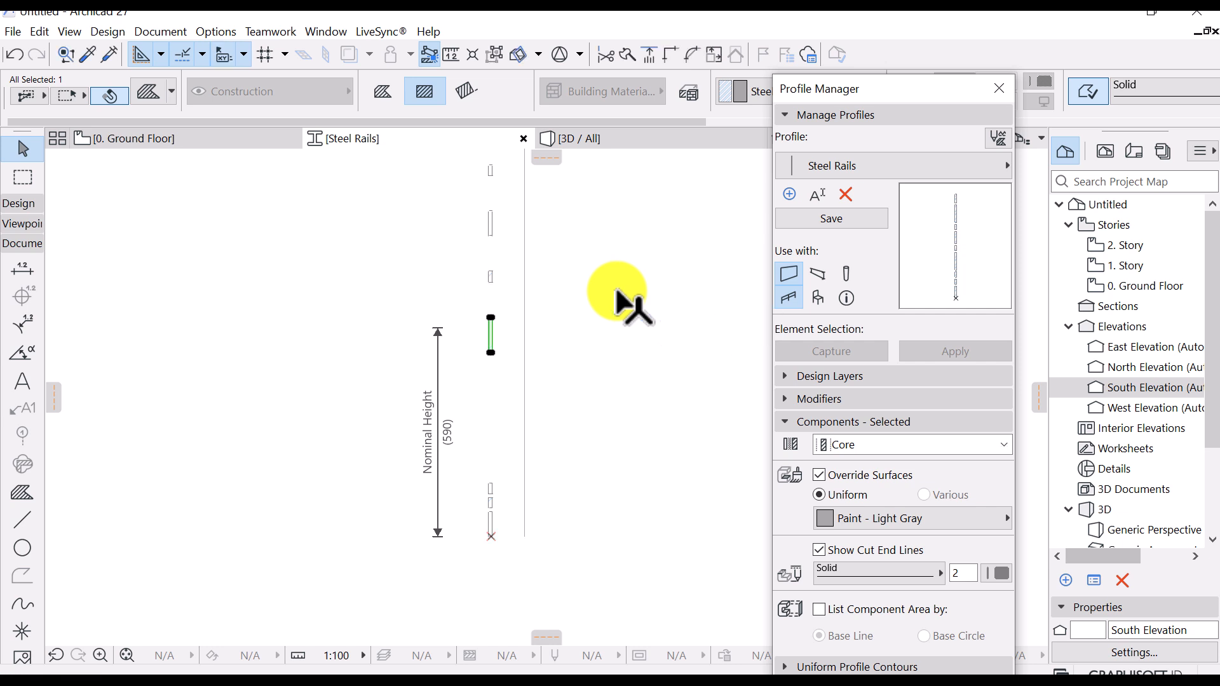
Move the seventh rail up against the underside of the sixth, and lower it 100 mm to form the gap
{"action": "left_click", "coordinate": [488, 479]}
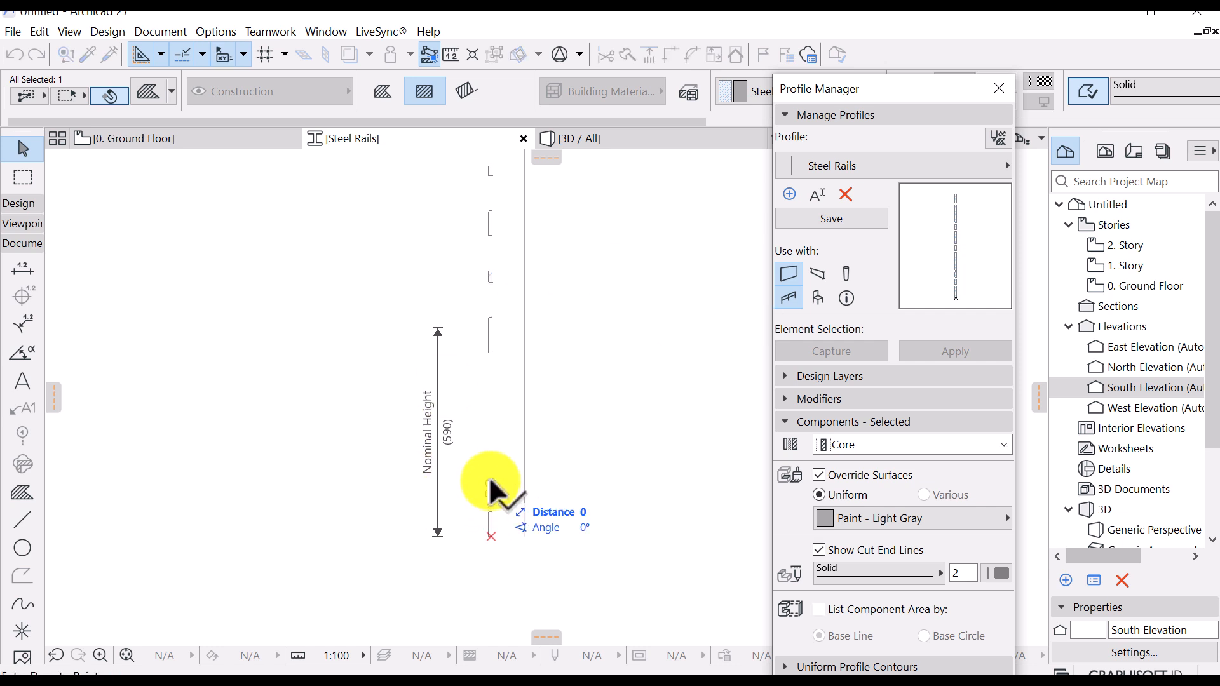
{"action": "left_click", "coordinate": [491, 351]}
{"action": "left_click", "coordinate": [609, 285]}
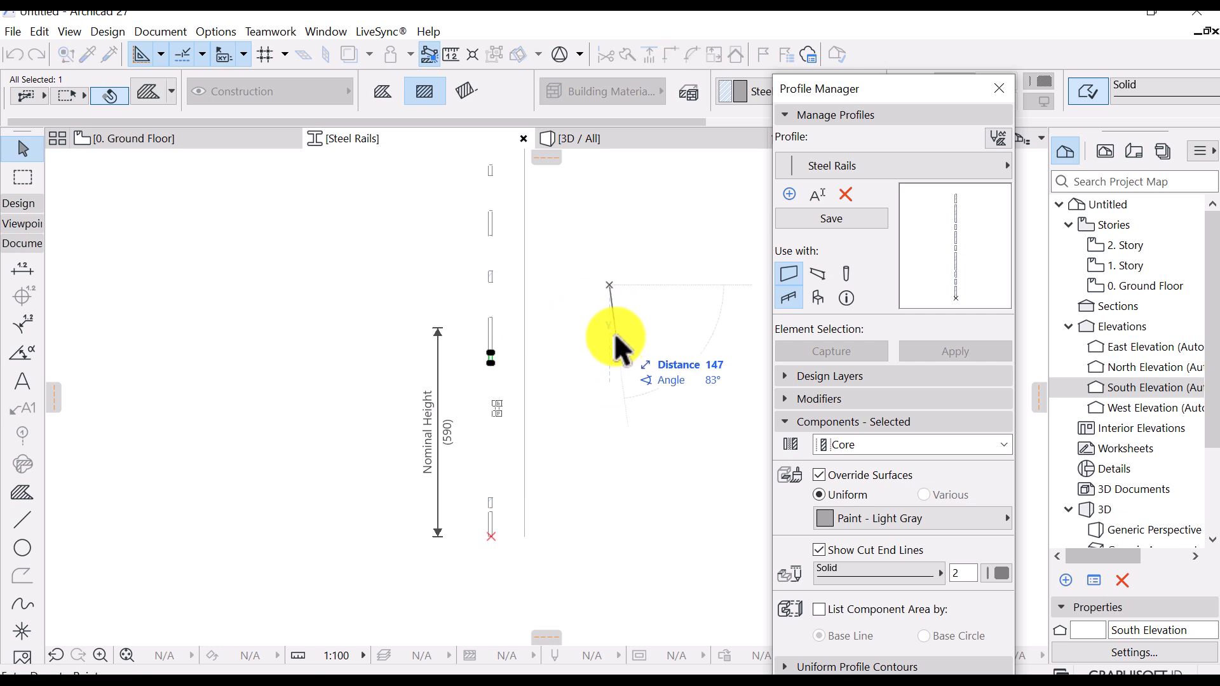
{"action": "type", "text": "100"}
{"action": "key", "text": "Return"}
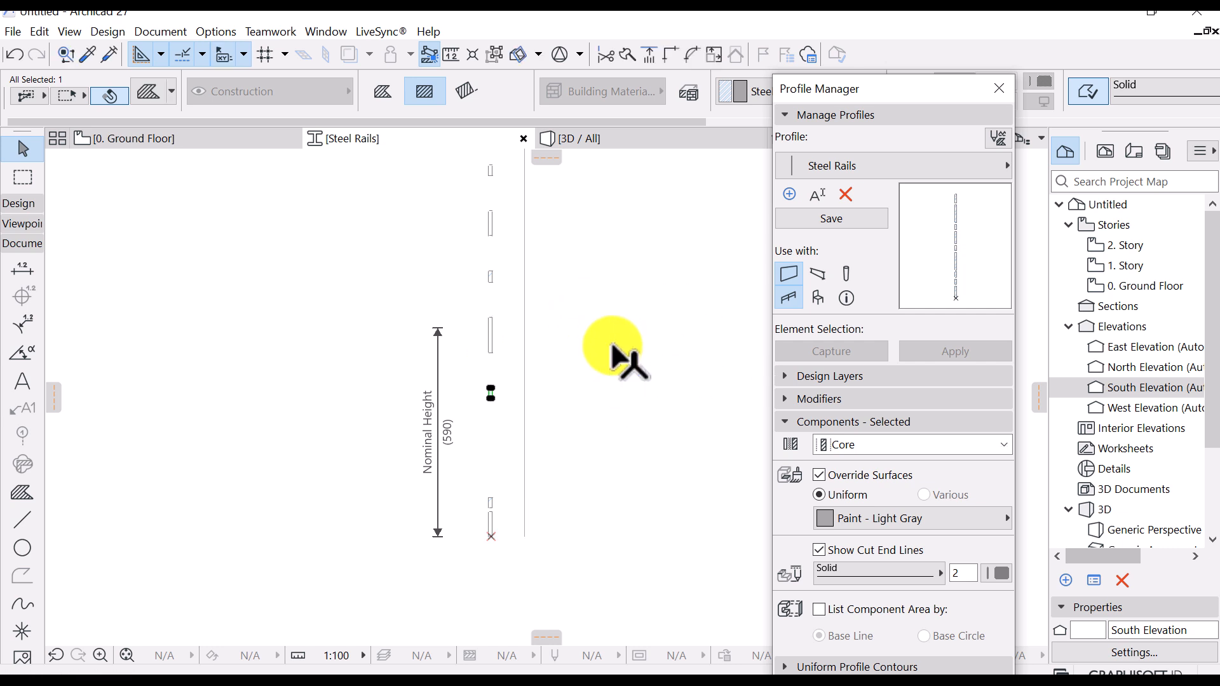
Move the eighth rail up against the underside of the seventh, lower it 100 mm, and clear the selection
{"action": "left_click", "coordinate": [491, 503]}
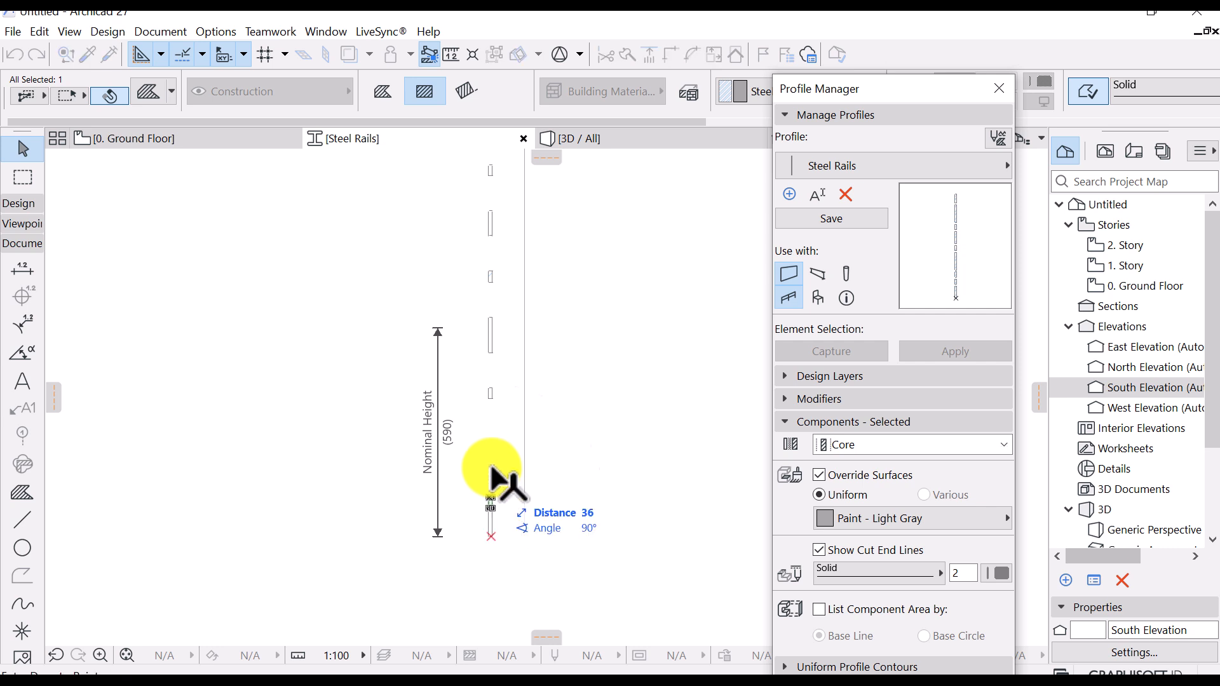
{"action": "left_click", "coordinate": [493, 403]}
{"action": "left_click", "coordinate": [637, 308]}
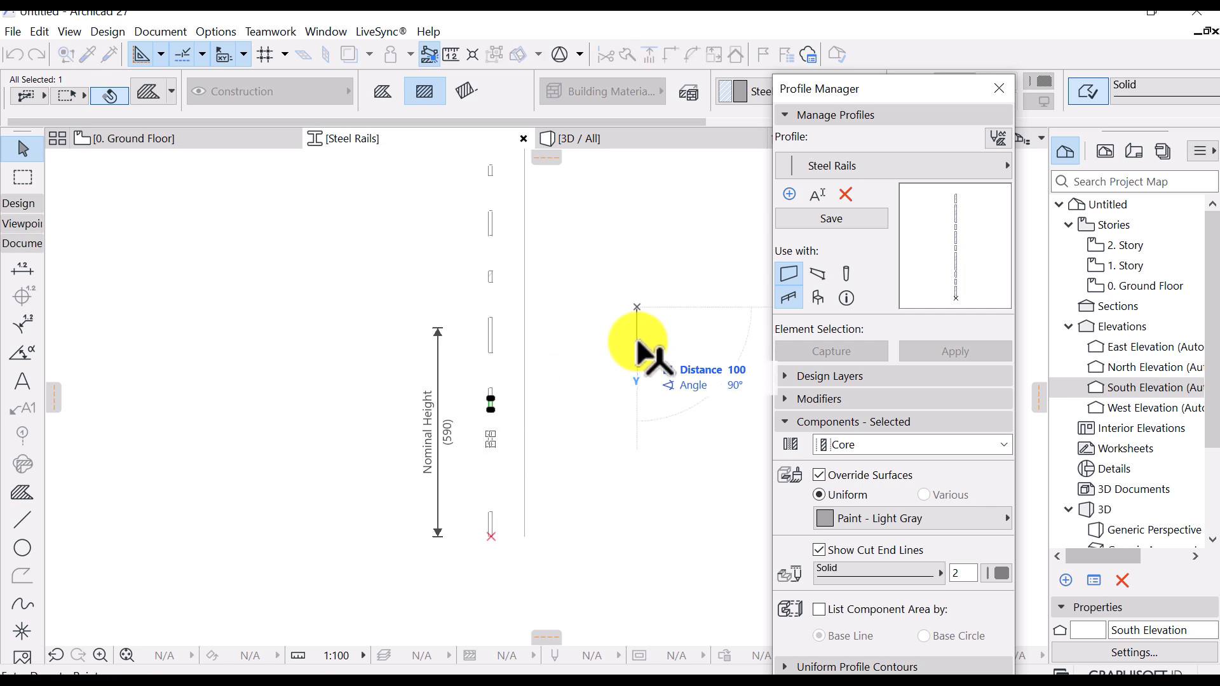
{"action": "key", "text": "Return"}
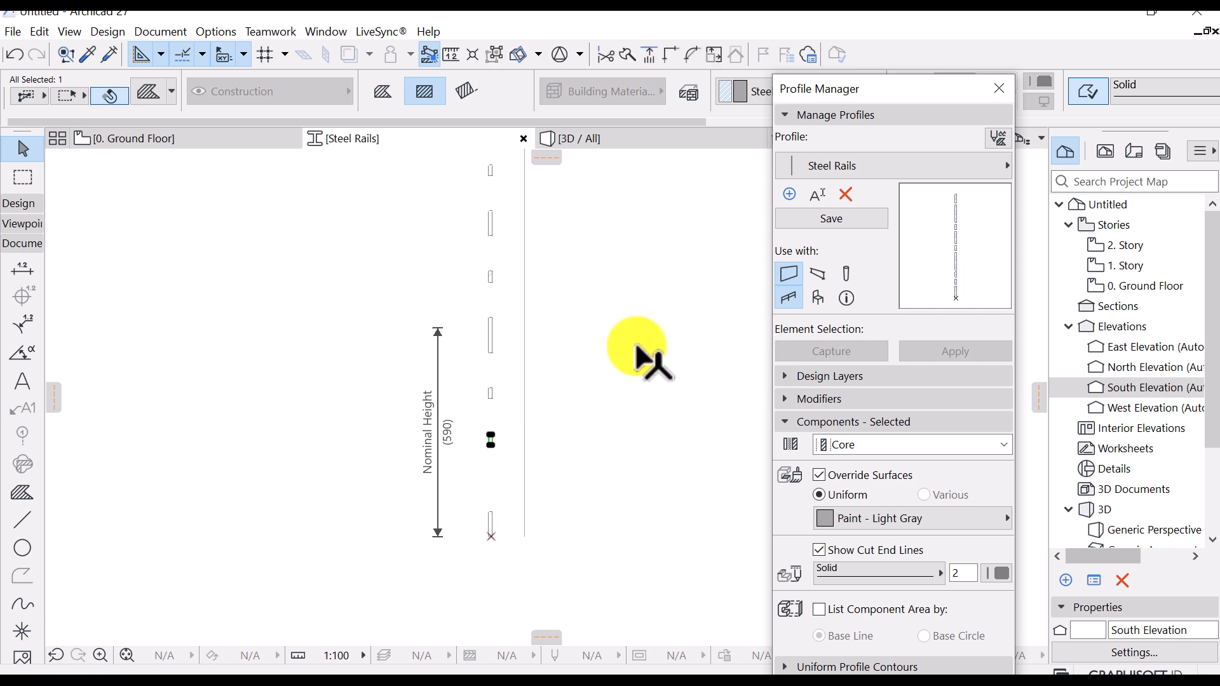
{"action": "left_click", "coordinate": [592, 399]}
Measure the remaining gap between the eighth rail and the bottom rail
{"action": "scroll", "coordinate": [585, 399], "scroll_direction": "down", "scroll_amount": 3}
{"action": "scroll", "coordinate": [550, 454], "scroll_direction": "up", "scroll_amount": 2}
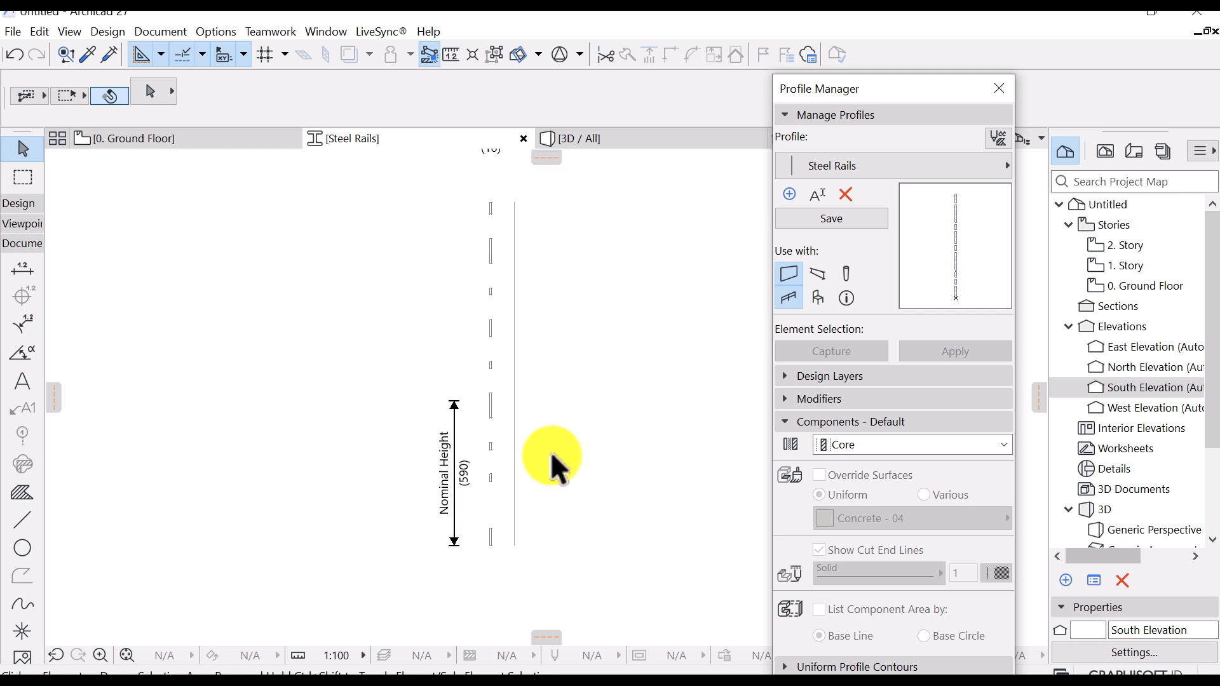
{"action": "left_click", "coordinate": [489, 482]}
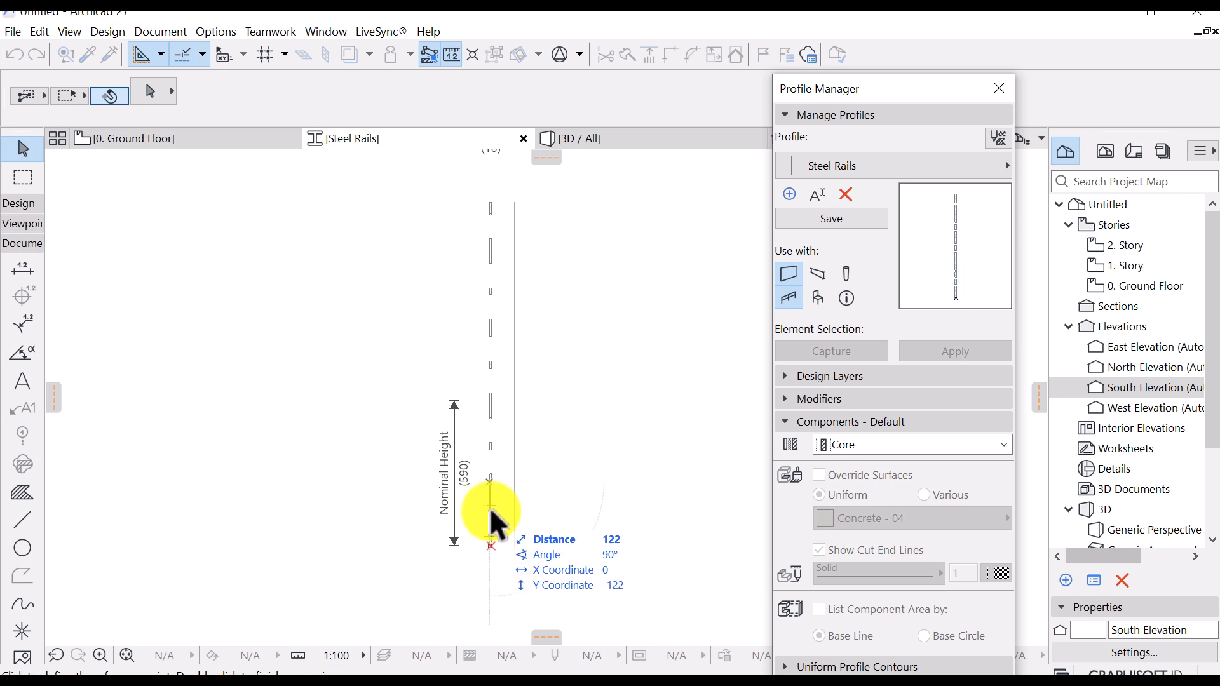
{"action": "key", "text": "Escape"}
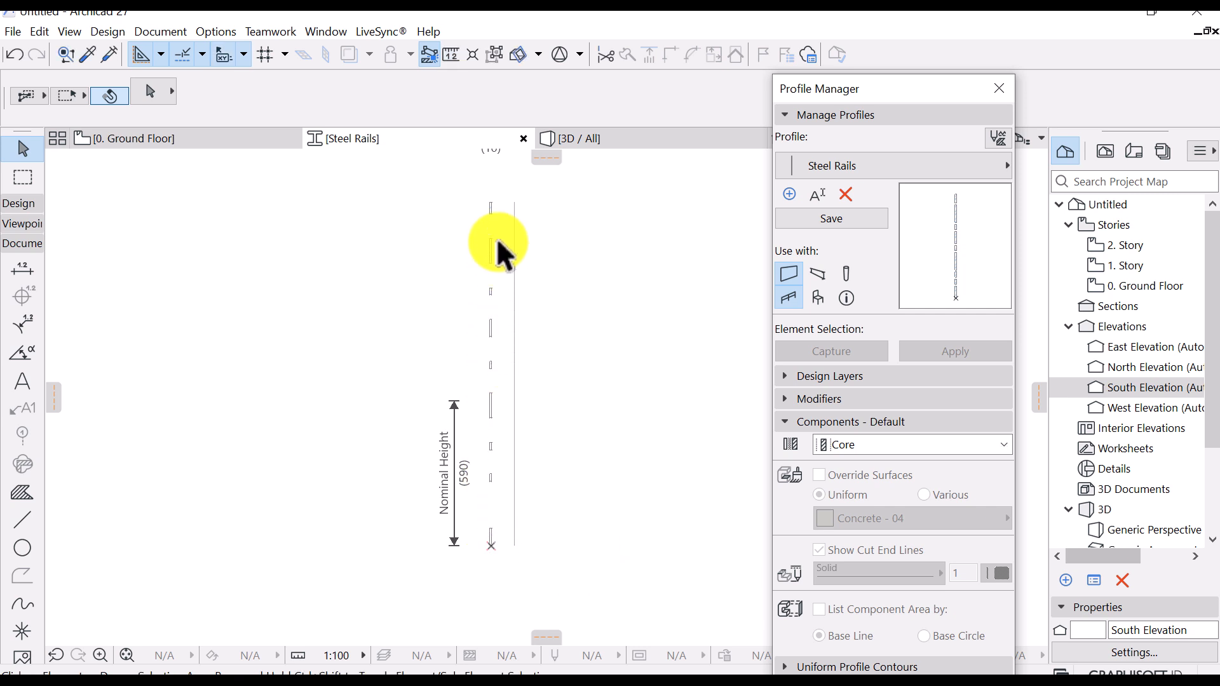
Shift the seven rails between the top and bottom rails down by 10 mm
{"action": "left_click_drag", "start_coordinate": [497, 231], "coordinate": [480, 504]}
{"action": "key", "text": "ctrl+d"}
{"action": "left_click", "coordinate": [641, 206]}
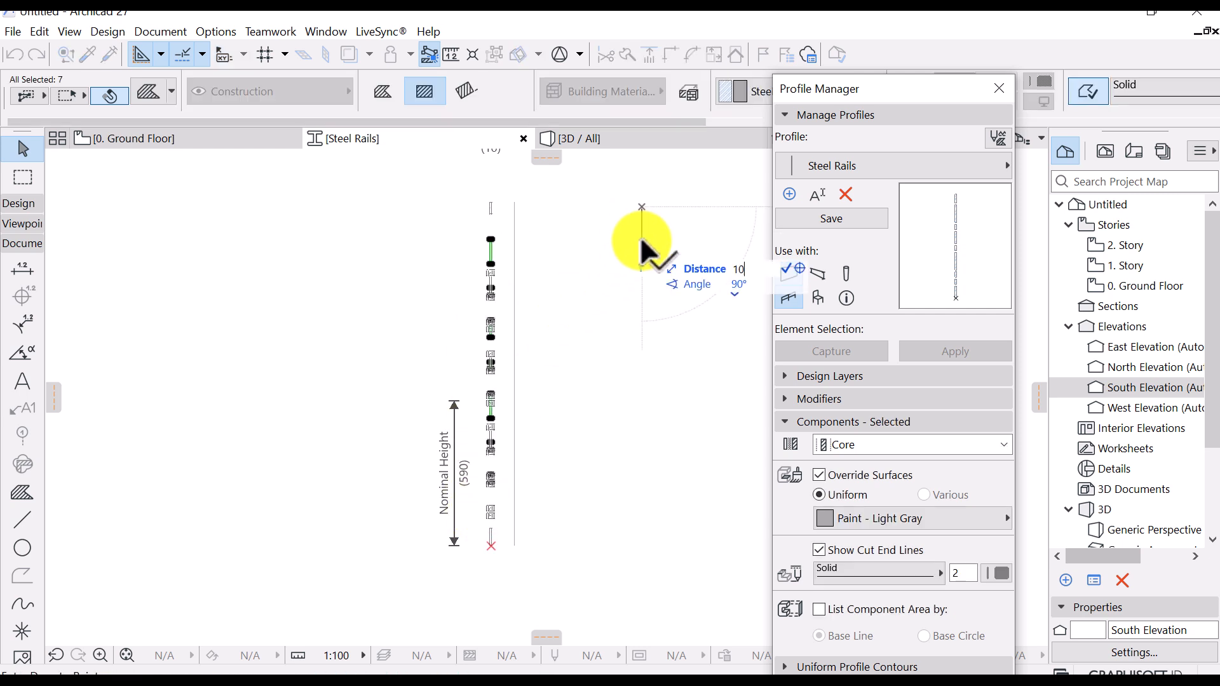
{"action": "key", "text": "Return"}
{"action": "left_click", "coordinate": [499, 289]}
Shift the third to eighth rails down by 10 mm and clear the selection
{"action": "left_click_drag", "start_coordinate": [496, 280], "coordinate": [479, 502]}
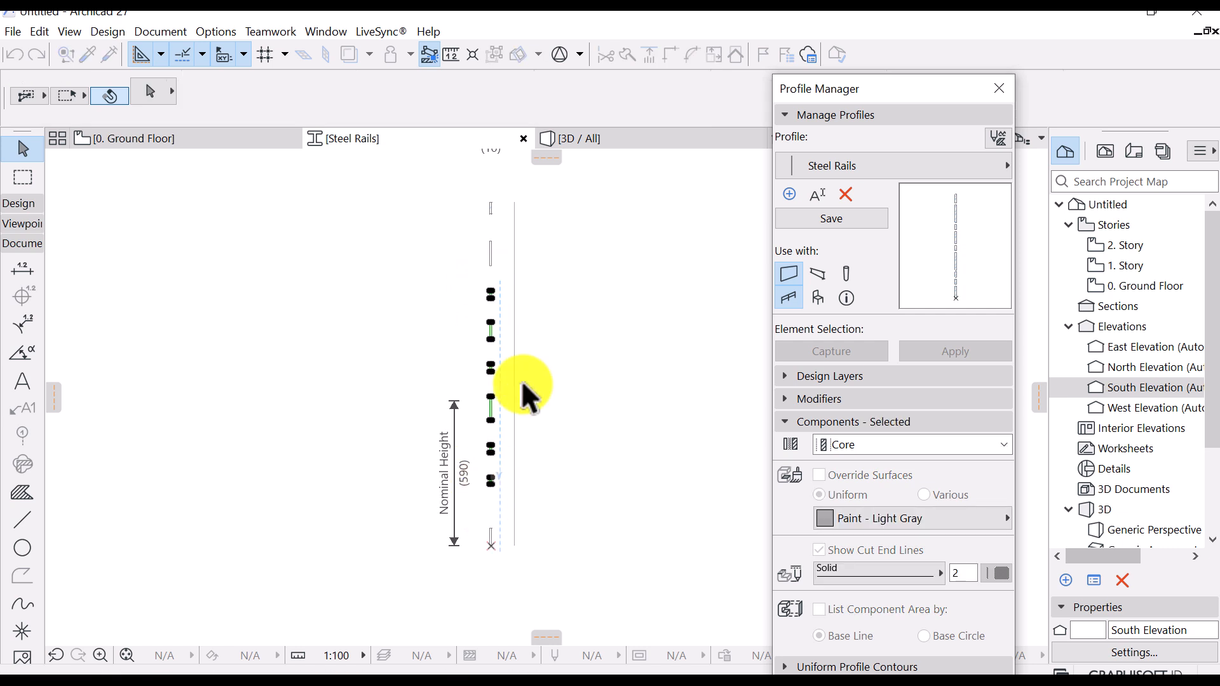
{"action": "key", "text": "ctrl+d"}
{"action": "left_click", "coordinate": [604, 269]}
{"action": "type", "text": "10"}
{"action": "key", "text": "Return"}
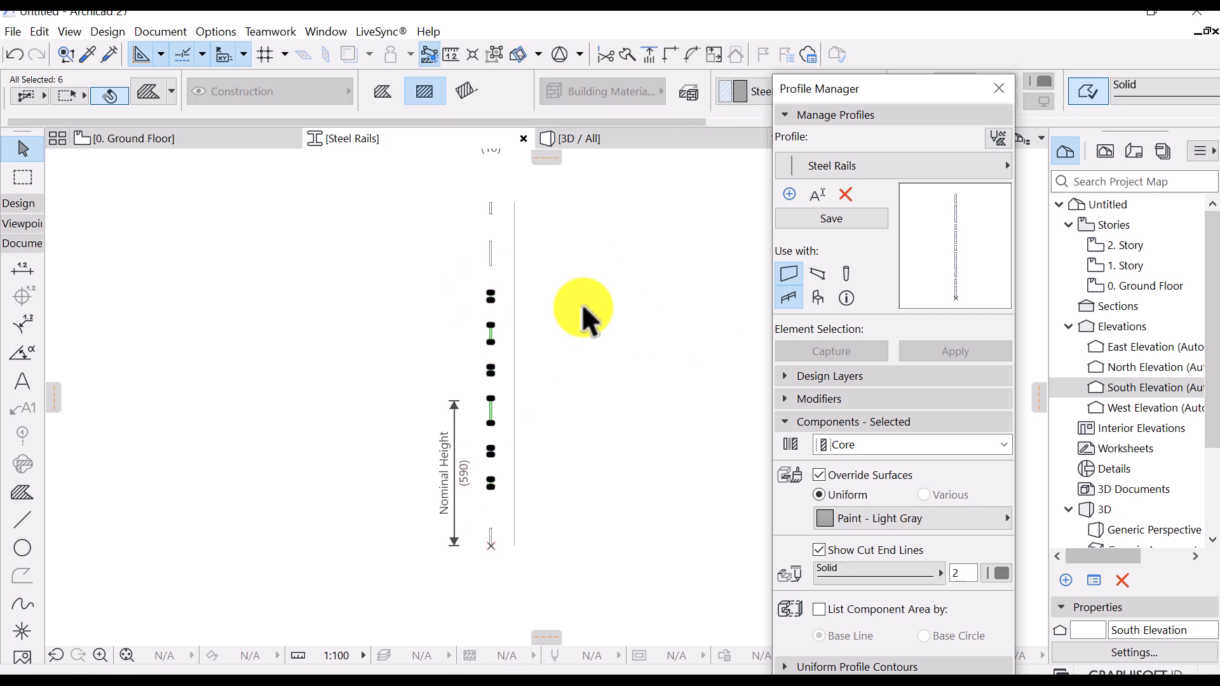
{"action": "left_click", "coordinate": [572, 293]}
Shift the fourth to eighth rails down by 10 mm and clear the selection
{"action": "left_click_drag", "start_coordinate": [501, 321], "coordinate": [478, 507]}
{"action": "key", "text": "ctrl+d"}
{"action": "left_click", "coordinate": [638, 337]}
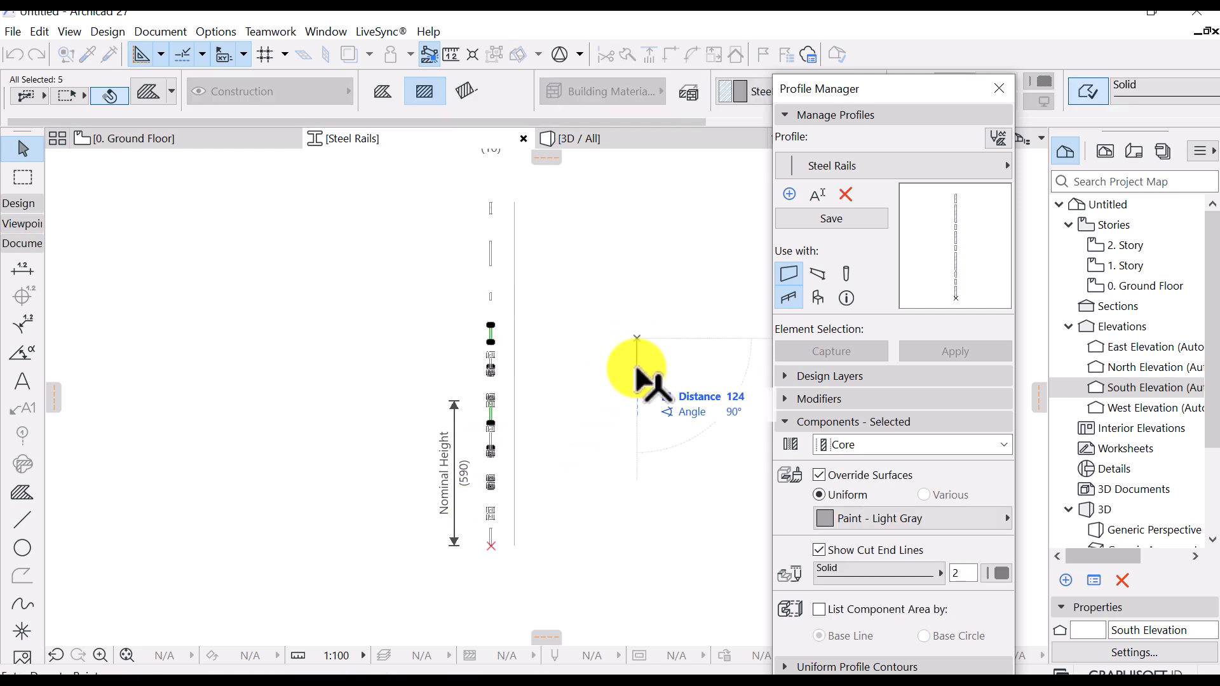
{"action": "type", "text": "10"}
{"action": "key", "text": "Return"}
{"action": "left_click", "coordinate": [519, 345]}
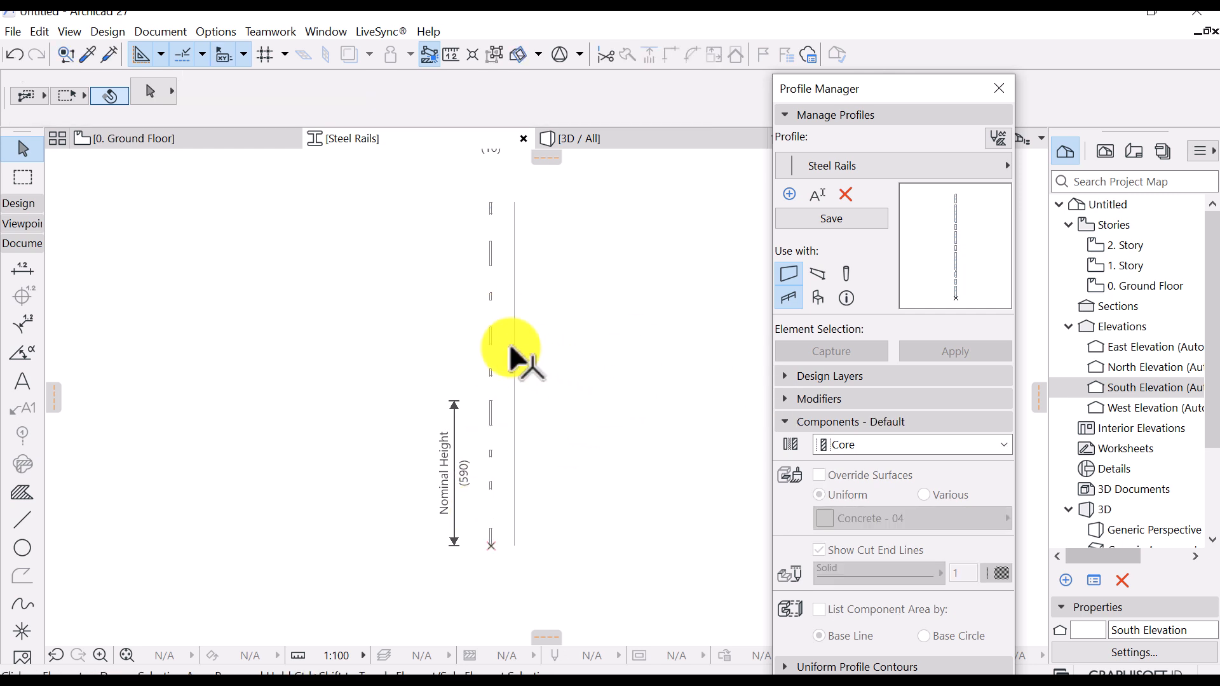
Shift the fifth to eighth rails down by 10 mm and clear the selection
{"action": "left_click_drag", "start_coordinate": [501, 363], "coordinate": [467, 516]}
{"action": "key", "text": "ctrl+d"}
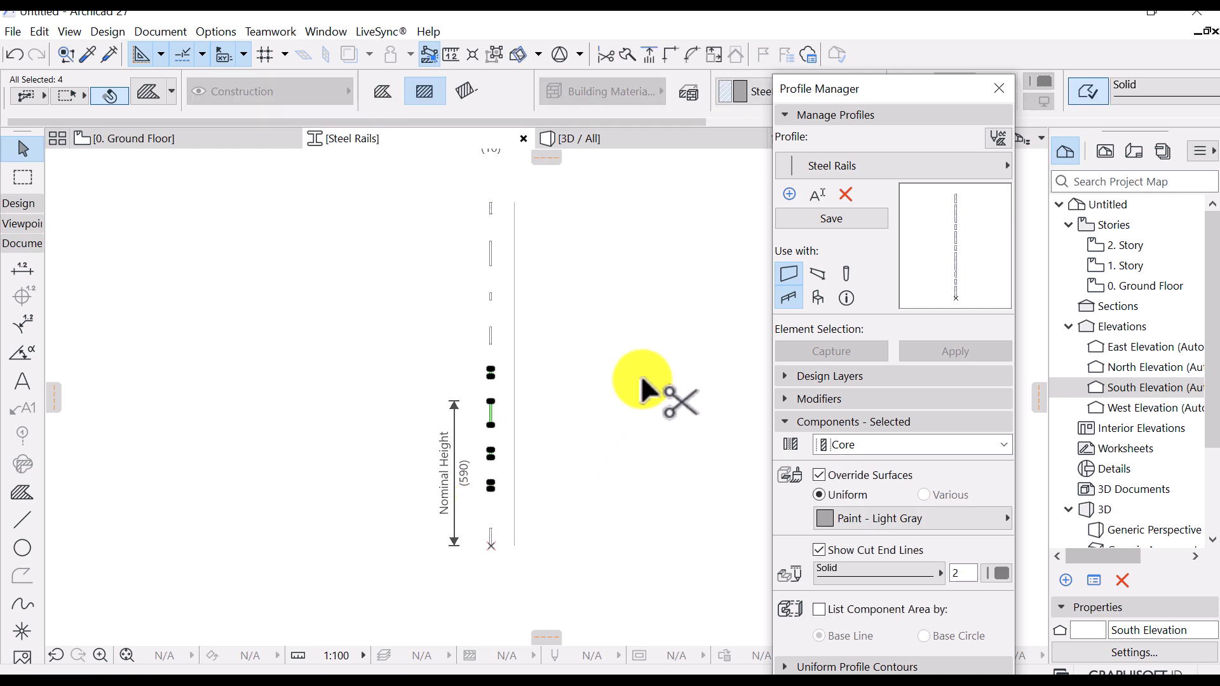
{"action": "left_click", "coordinate": [642, 376]}
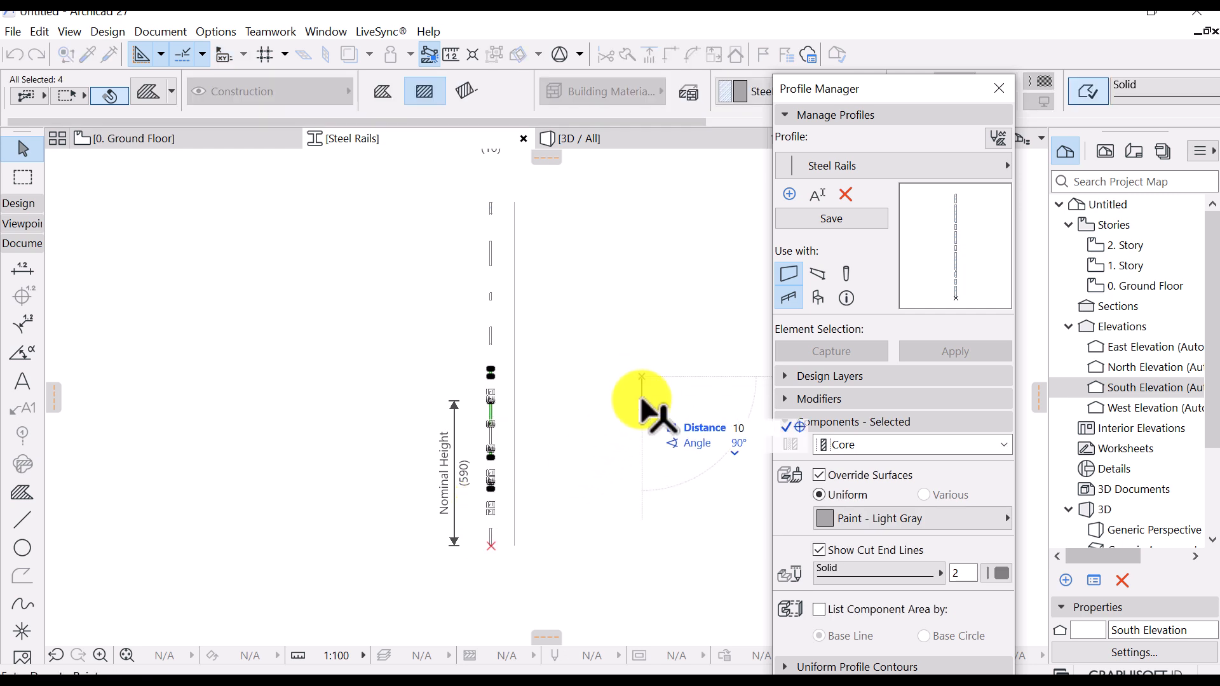
{"action": "key", "text": "Return"}
{"action": "left_click", "coordinate": [555, 474]}
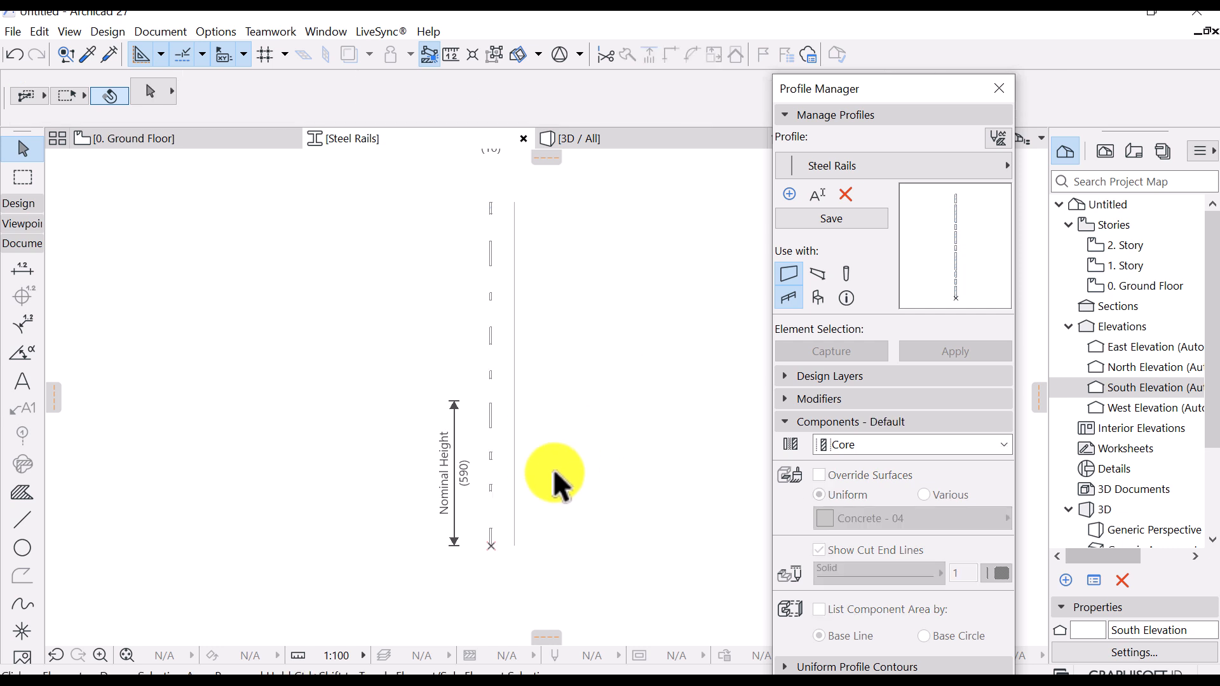
Measure the gap between the fifth and sixth rails
{"action": "left_click", "coordinate": [497, 391]}
{"action": "key", "text": "m"}
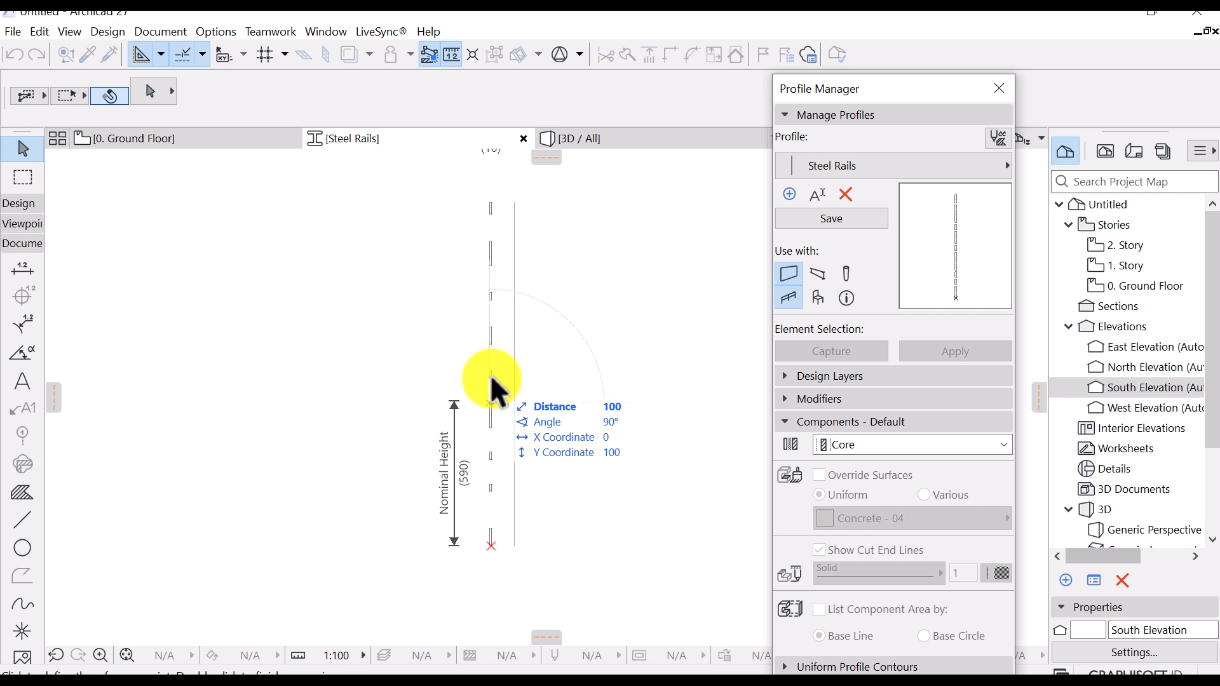
{"action": "key", "text": "Escape"}
Try to shift the sixth to eighth rails down and measure the gap above the sixth rail
{"action": "left_click", "coordinate": [480, 499]}
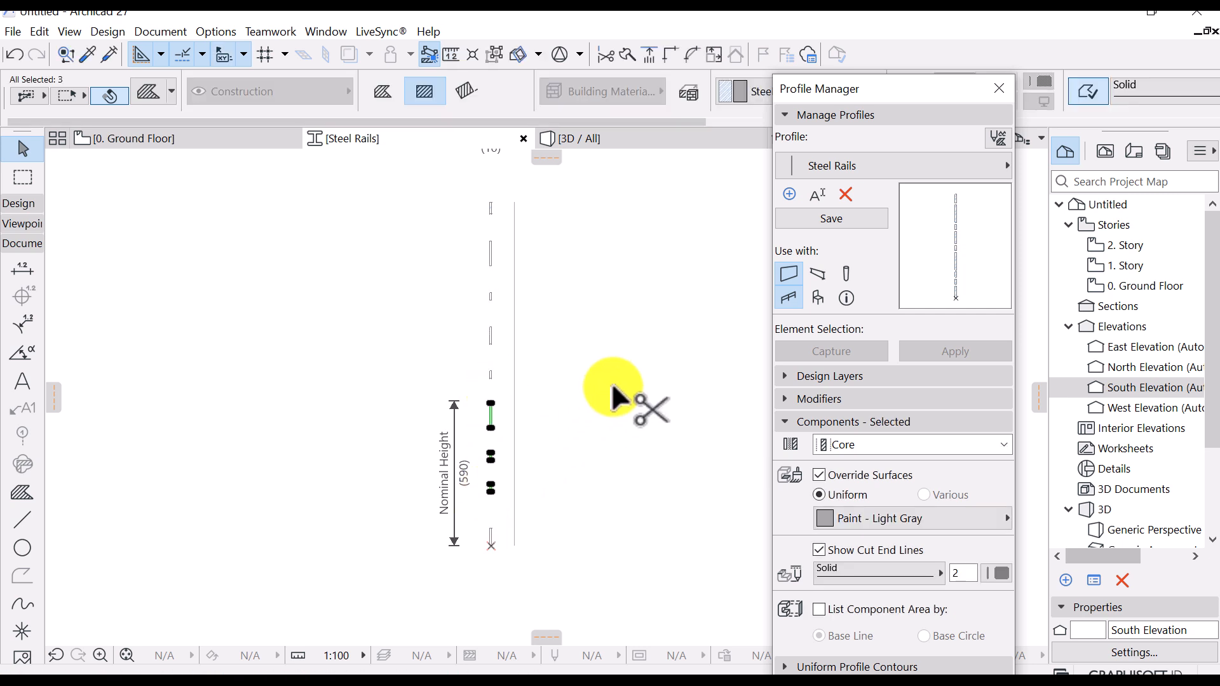
{"action": "key", "text": "ctrl+d"}
{"action": "left_click", "coordinate": [614, 381]}
{"action": "key", "text": "Return"}
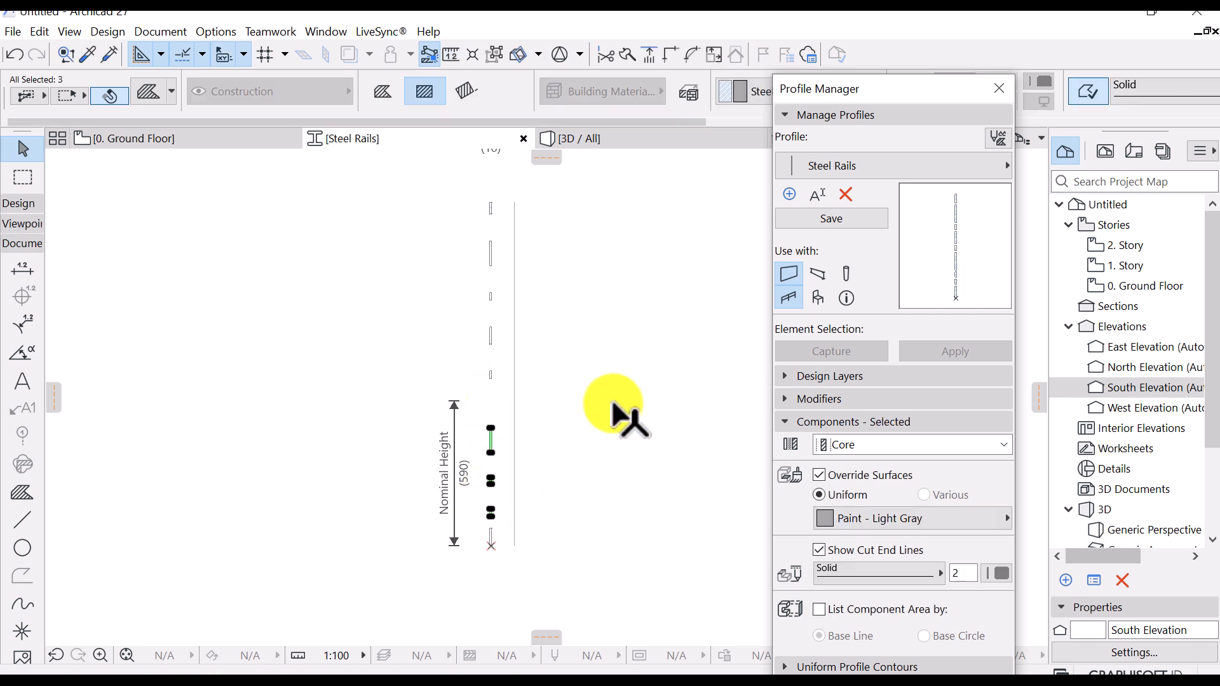
{"action": "left_click", "coordinate": [681, 468]}
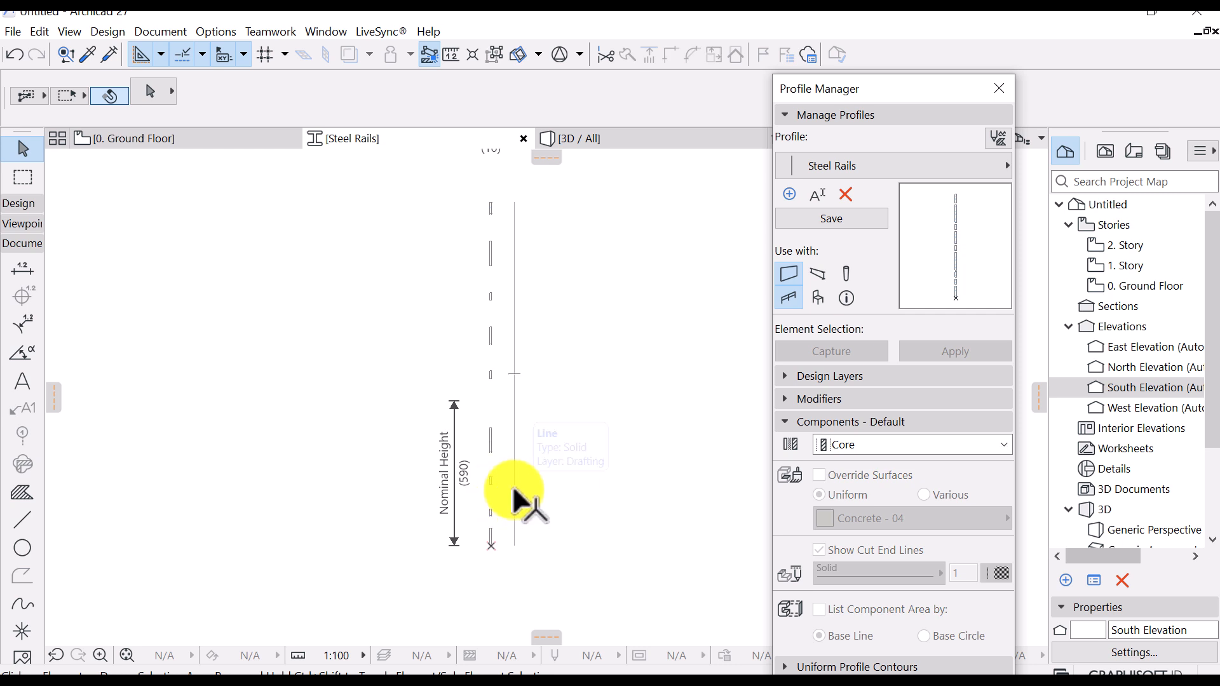
{"action": "key", "text": "m"}
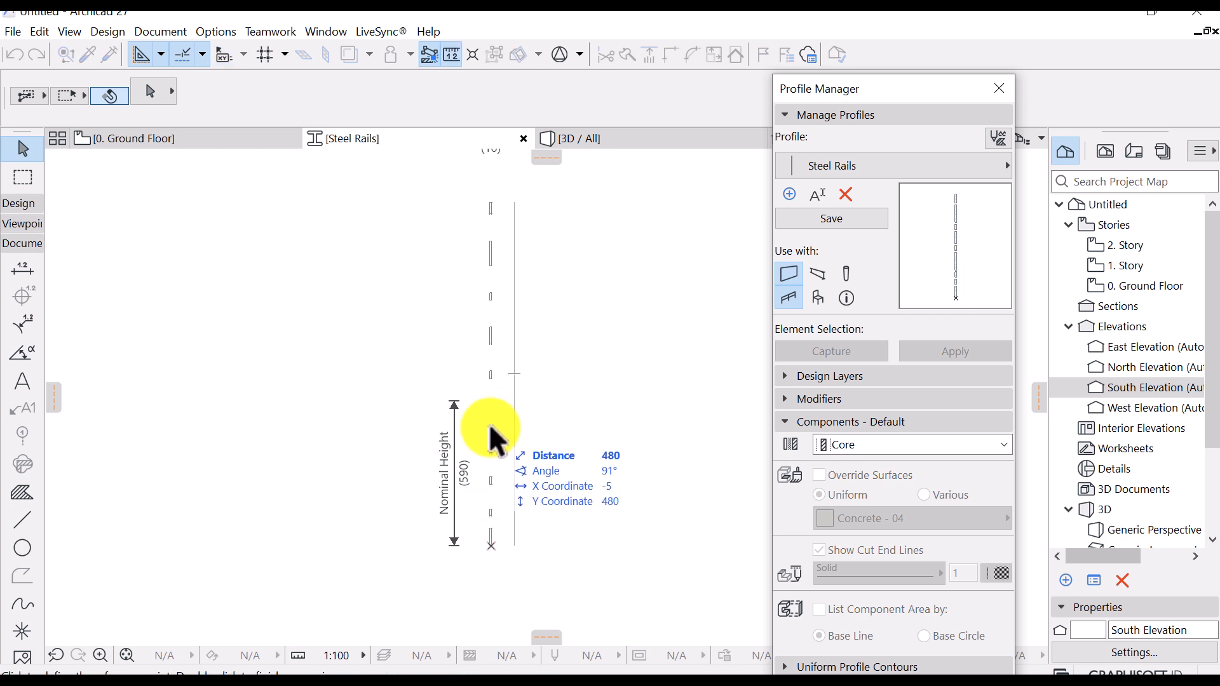
{"action": "left_click", "coordinate": [490, 428]}
Undo the last shift of the sixth to eighth rails
{"action": "left_click_drag", "start_coordinate": [501, 414], "coordinate": [487, 514]}
{"action": "key", "text": "ctrl+a"}
{"action": "key", "text": "ctrl+z"}
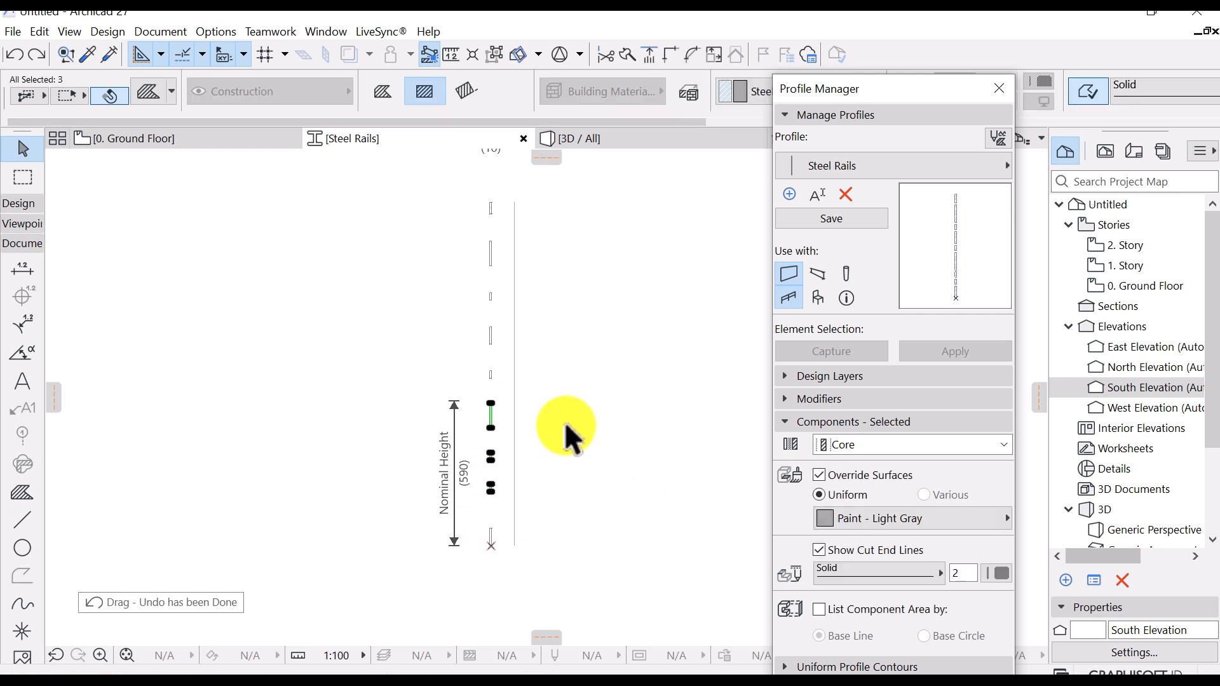
Shift the sixth to eighth rails down by 10 mm and clear the selection
{"action": "key", "text": "ctrl+d"}
{"action": "left_click", "coordinate": [576, 372]}
{"action": "type", "text": "10"}
{"action": "key", "text": "Return"}
{"action": "key", "text": "Escape"}
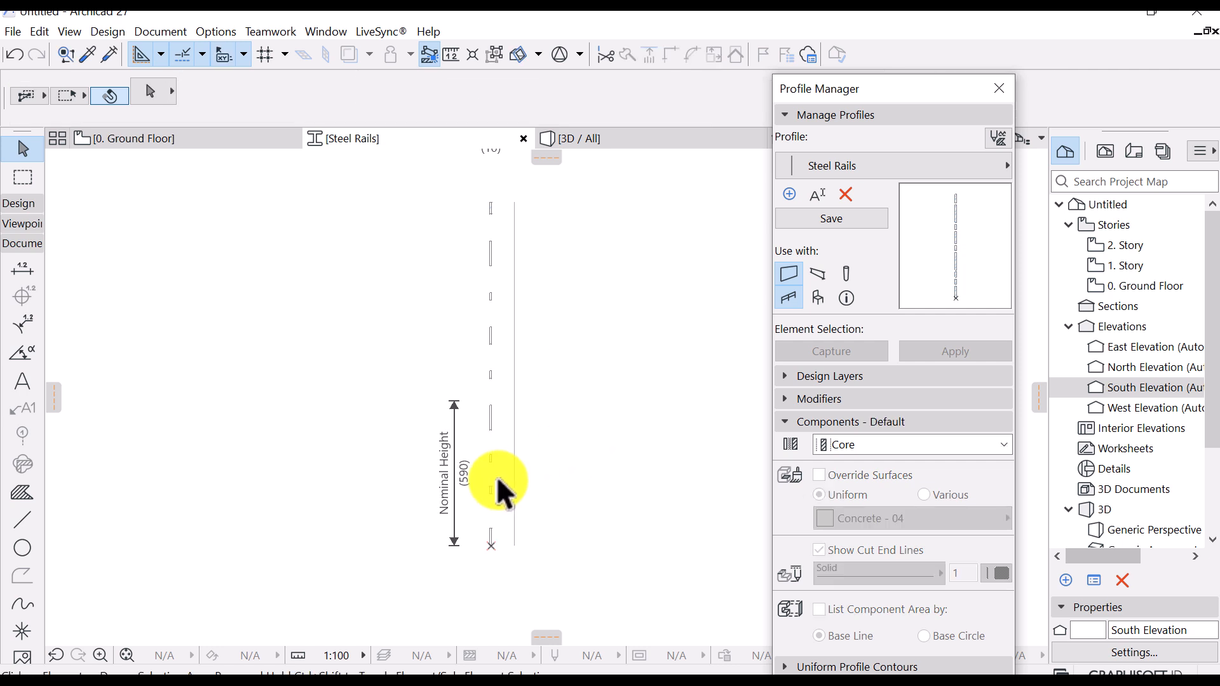
Shift the seventh and eighth rails down by 10 mm and clear the selection
{"action": "left_click_drag", "start_coordinate": [493, 449], "coordinate": [518, 506]}
{"action": "key", "text": "ctrl+d"}
{"action": "left_click", "coordinate": [600, 436]}
{"action": "type", "text": "10"}
{"action": "key", "text": "Return"}
{"action": "key", "text": "Escape"}
Shift the eighth rail down by 10 mm and clear the selection
{"action": "left_click_drag", "start_coordinate": [498, 480], "coordinate": [471, 515]}
{"action": "key", "text": "ctrl+d"}
{"action": "left_click", "coordinate": [632, 415]}
{"action": "type", "text": "10"}
{"action": "key", "text": "Return"}
{"action": "key", "text": "Escape"}
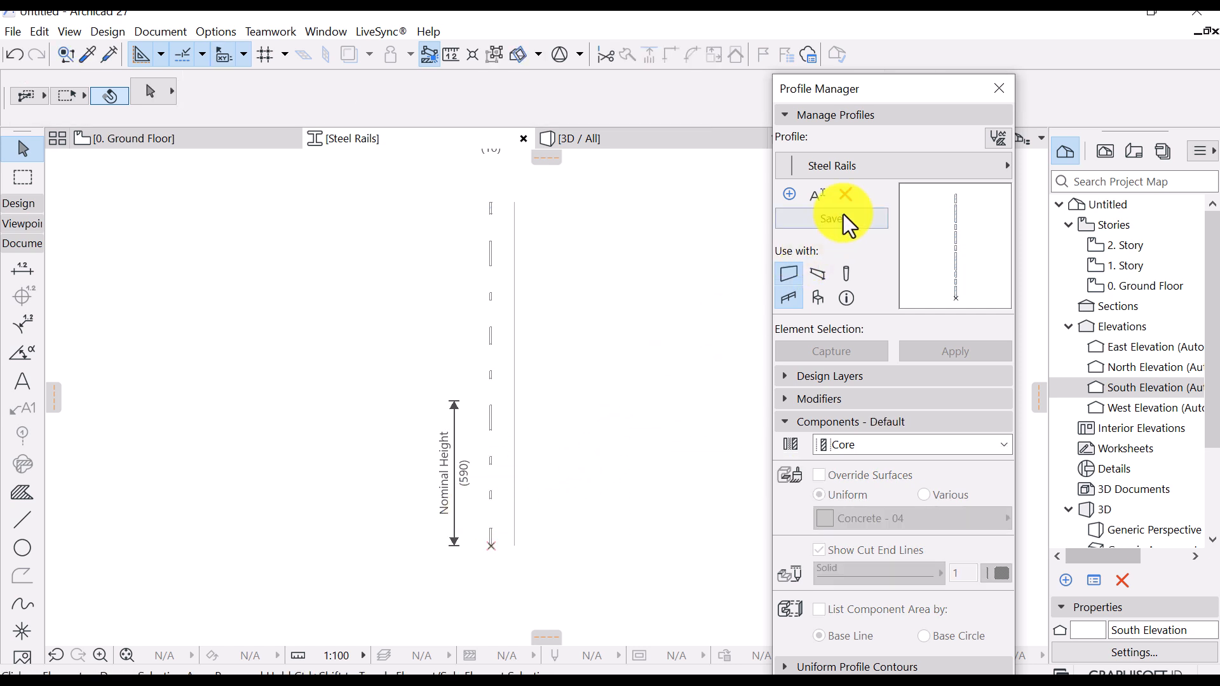
Save the Steel Rails profile and check the updated railing in the 3D view
{"action": "left_click", "coordinate": [772, 213]}
{"action": "left_click", "coordinate": [622, 132]}
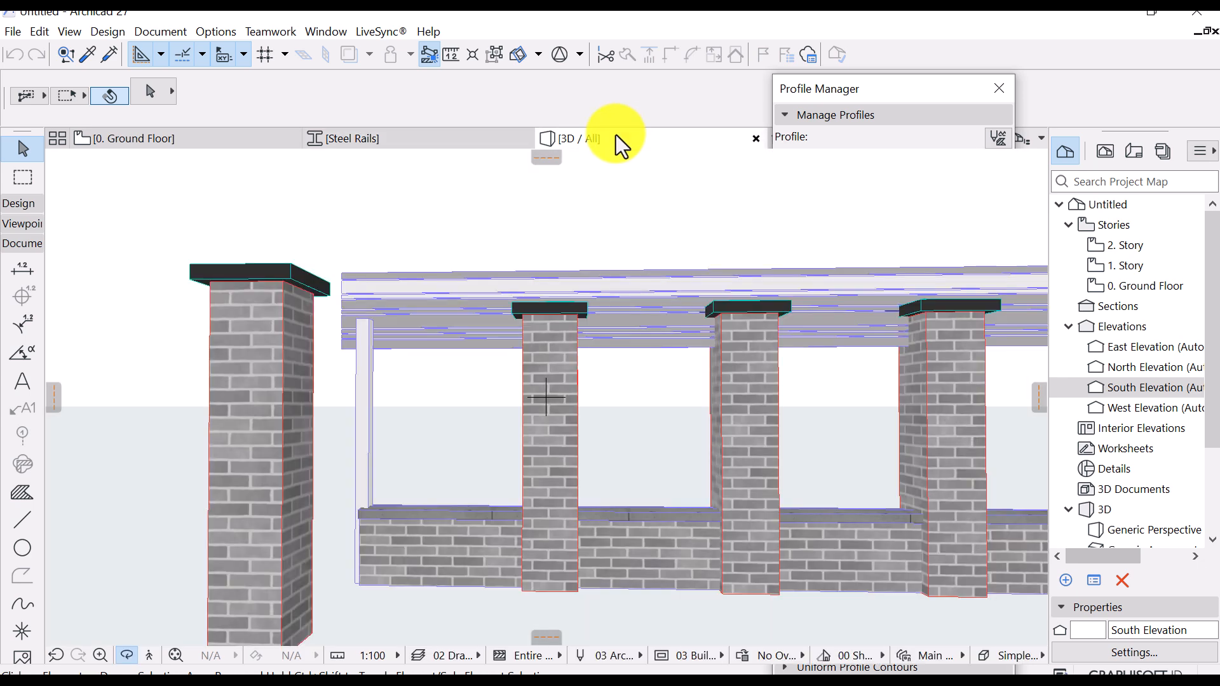
{"action": "scroll", "coordinate": [591, 305], "scroll_direction": "down", "scroll_amount": 4}
{"action": "middle_click_drag", "start_coordinate": [442, 345], "coordinate": [359, 412]}
{"action": "scroll", "coordinate": [406, 391], "scroll_direction": "up", "scroll_amount": 2}
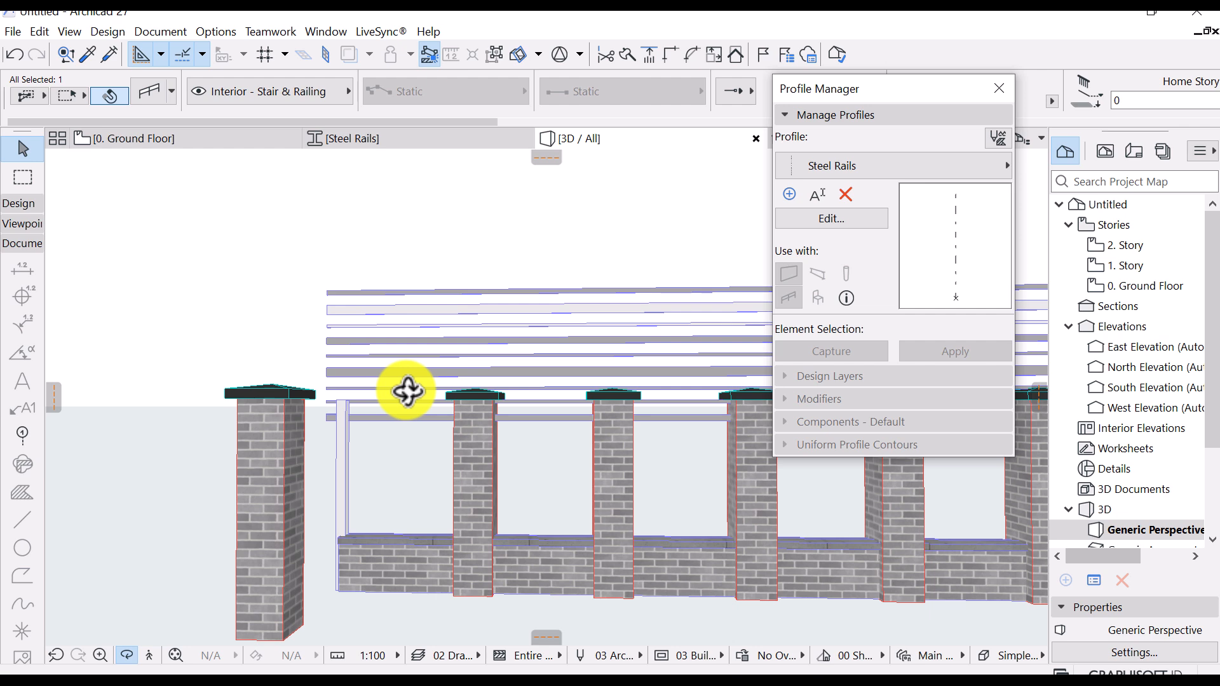
{"action": "scroll", "coordinate": [403, 390], "scroll_direction": "down", "scroll_amount": 2}
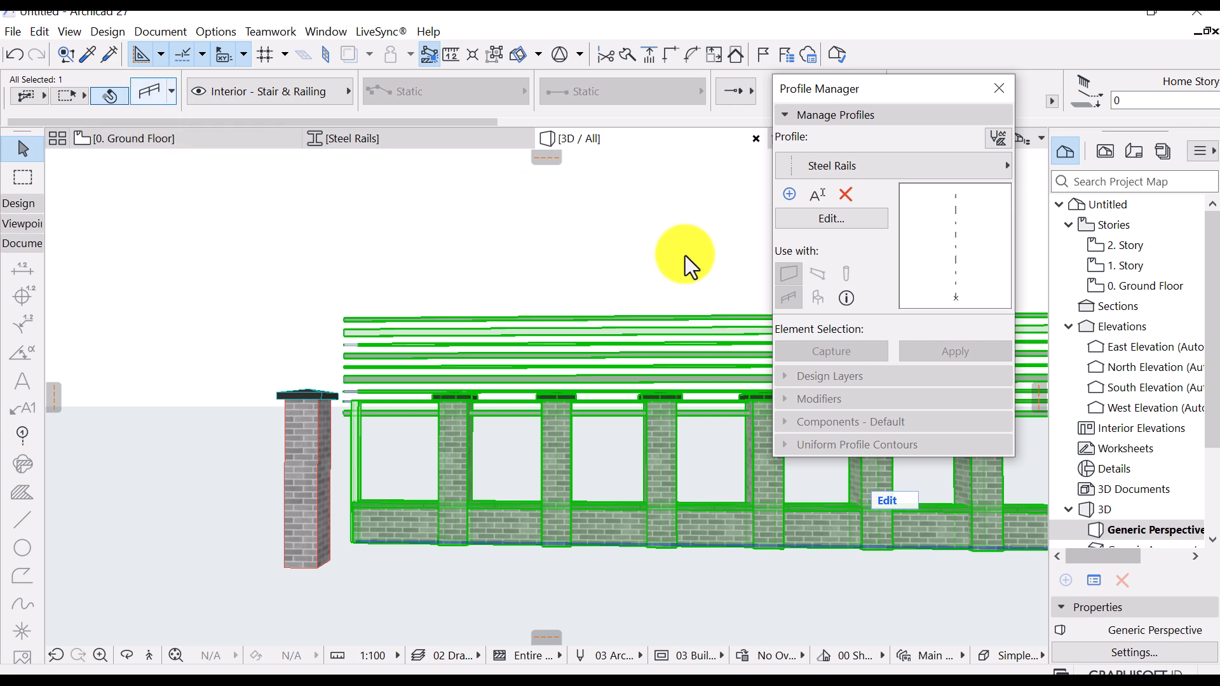
Open the selected railing's settings and try handrail heights of 500 and 900 mm
{"action": "key", "text": "ctrl+t"}
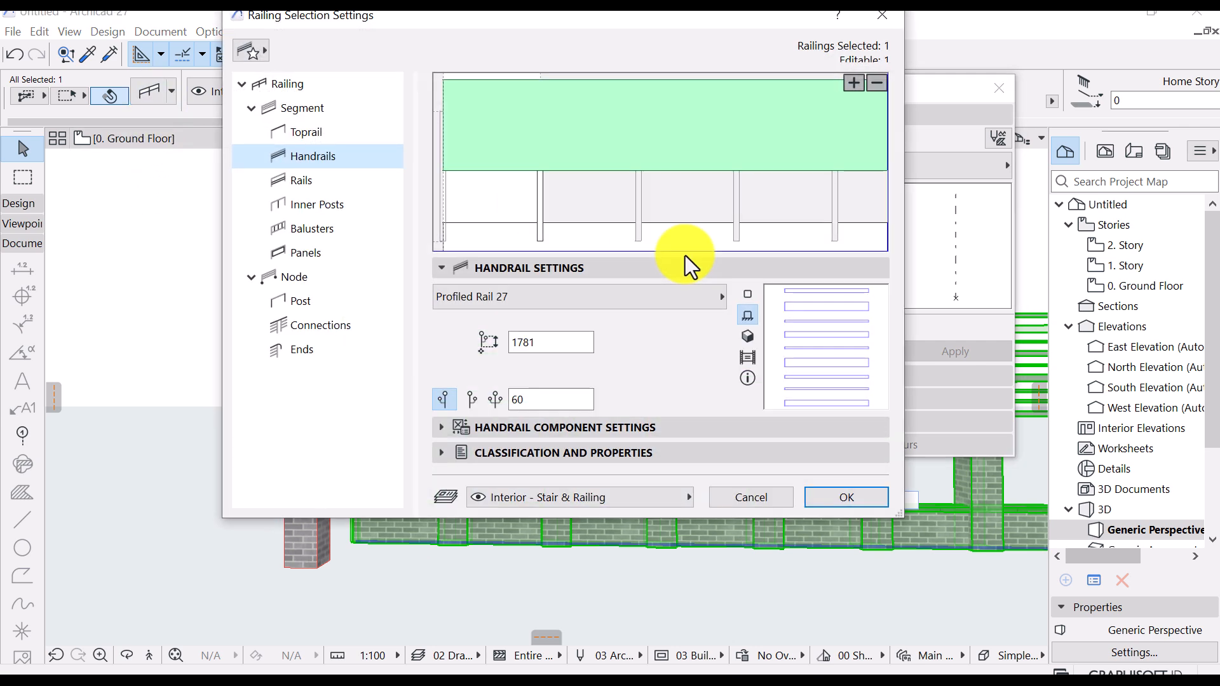
{"action": "left_click", "coordinate": [544, 343]}
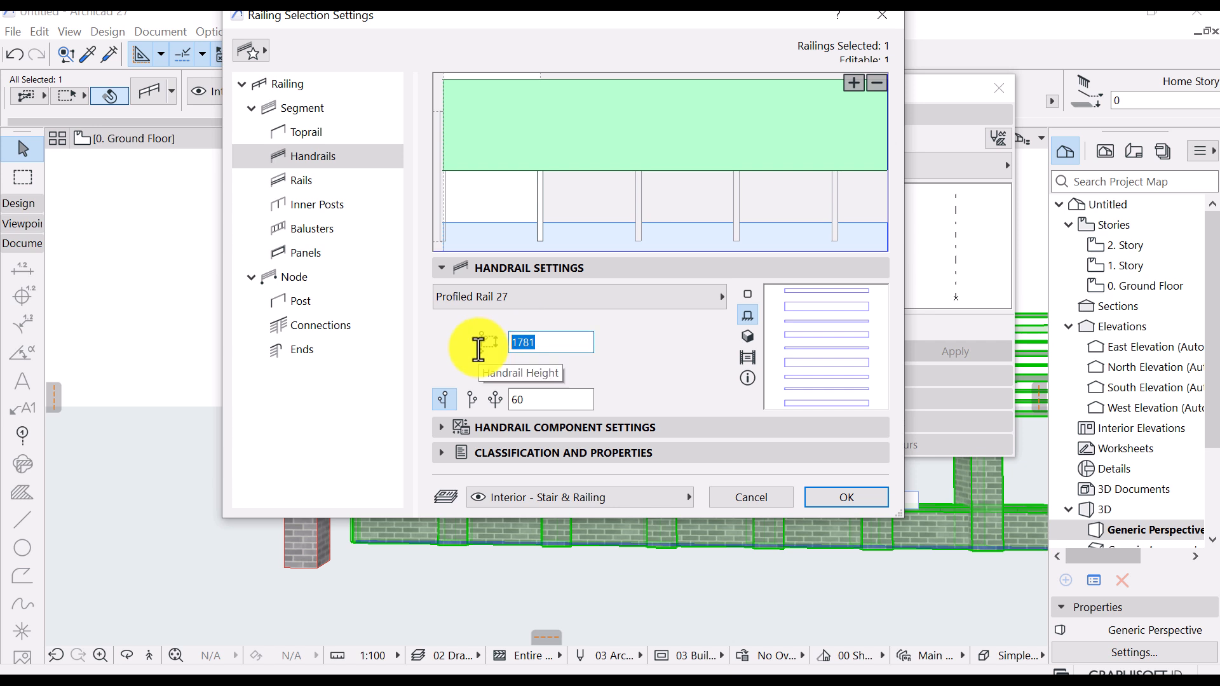
{"action": "type", "text": "500"}
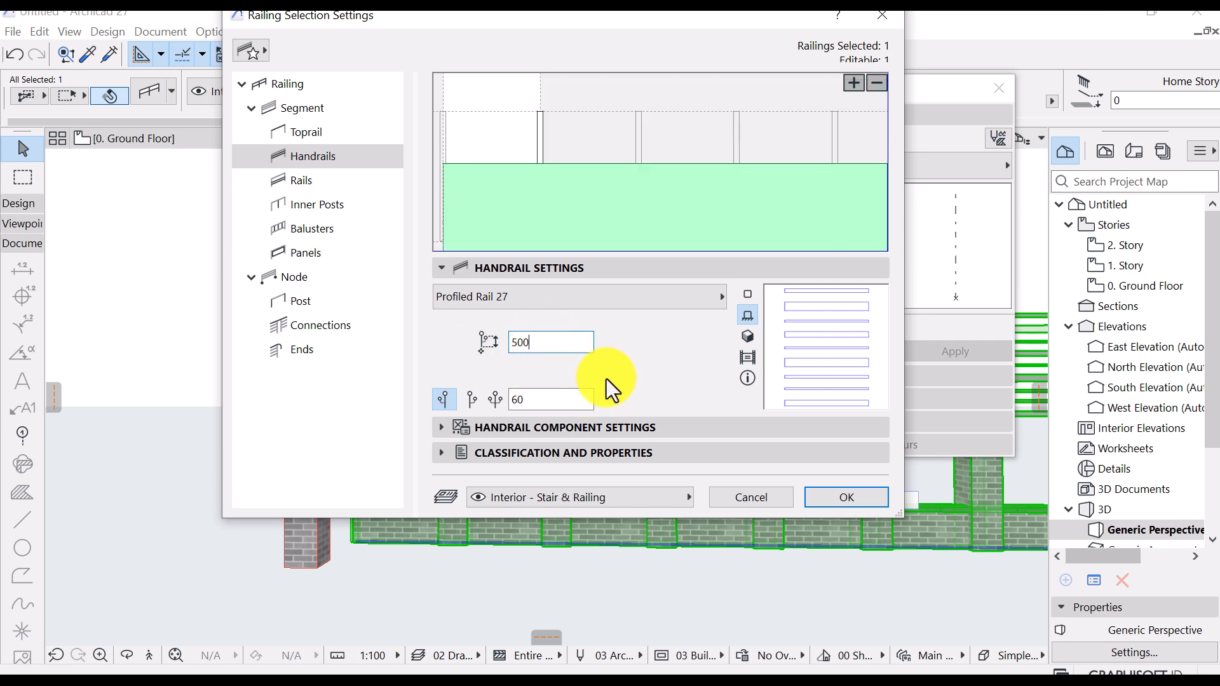
{"action": "left_click_drag", "start_coordinate": [553, 342], "coordinate": [480, 343]}
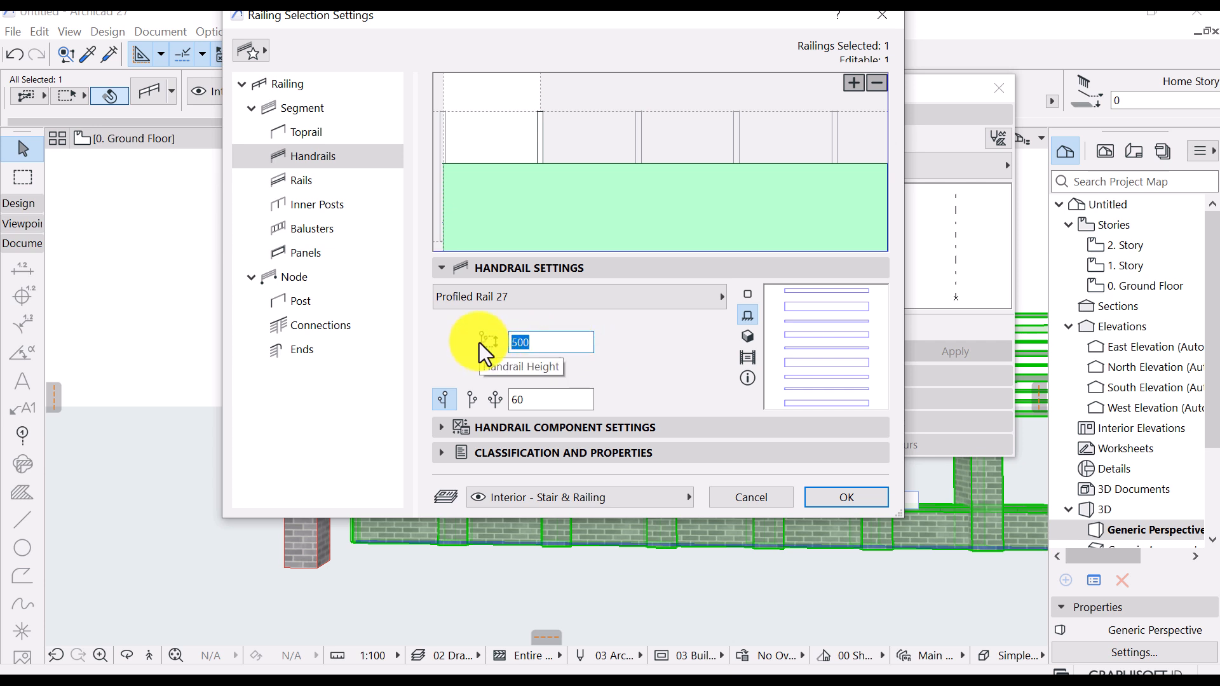
{"action": "type", "text": "1"}
{"action": "key", "text": "BackSpace"}
{"action": "type", "text": "900"}
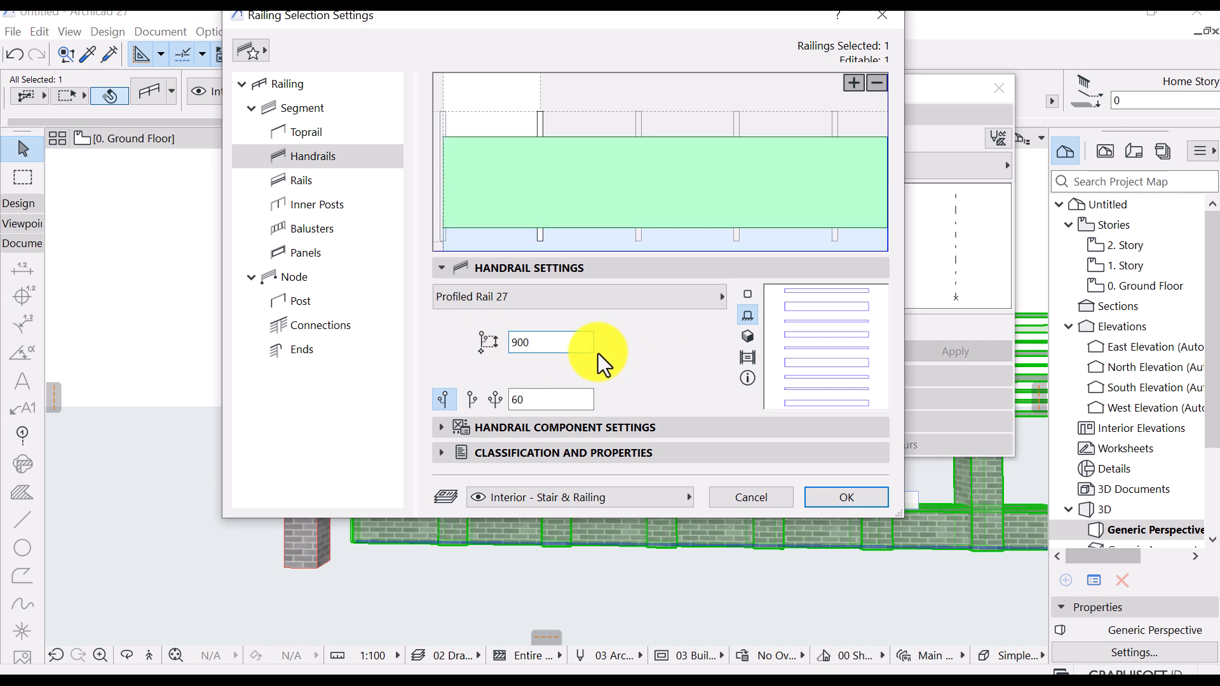
Try handrail heights of 1000, 1200 and 1100 mm against the railing preview
{"action": "double_click", "coordinate": [535, 342]}
{"action": "type", "text": "1000"}
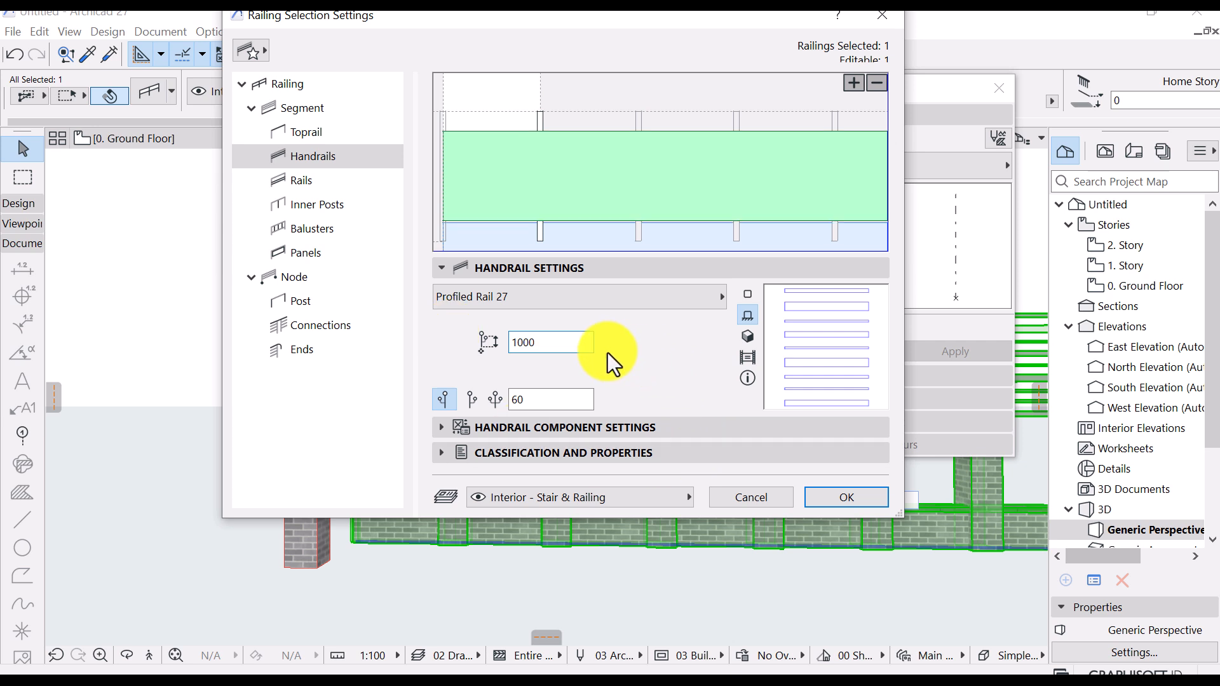
{"action": "double_click", "coordinate": [509, 343]}
{"action": "type", "text": "1200"}
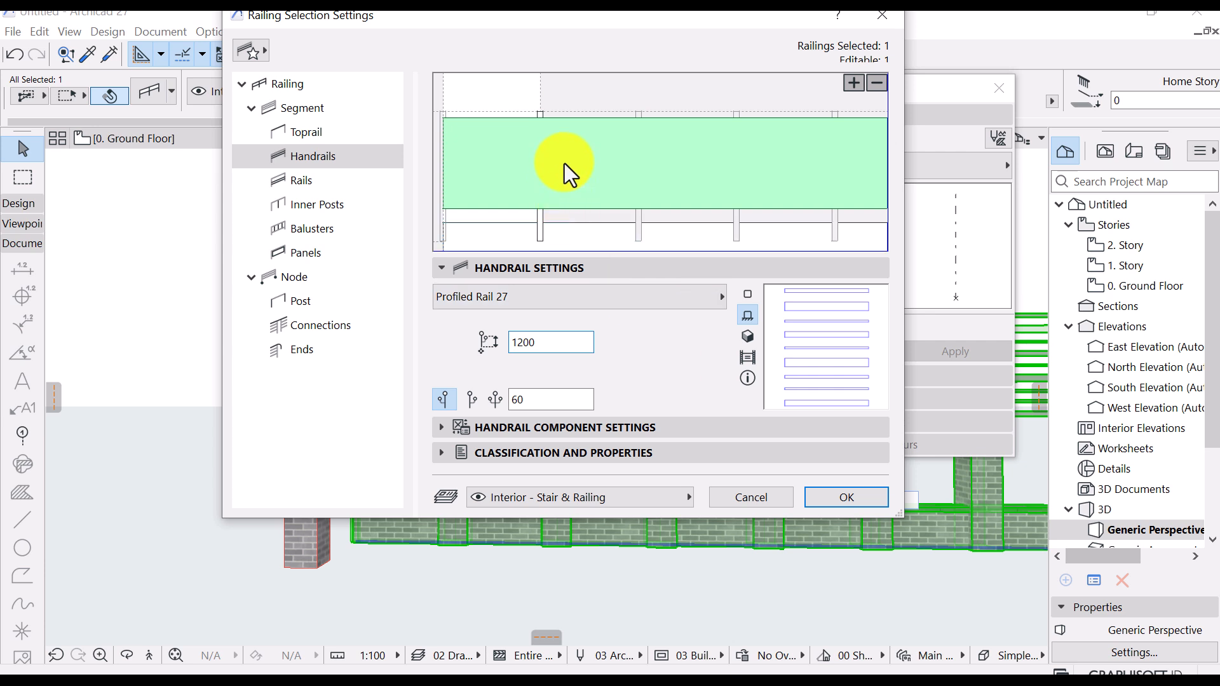
{"action": "double_click", "coordinate": [518, 341]}
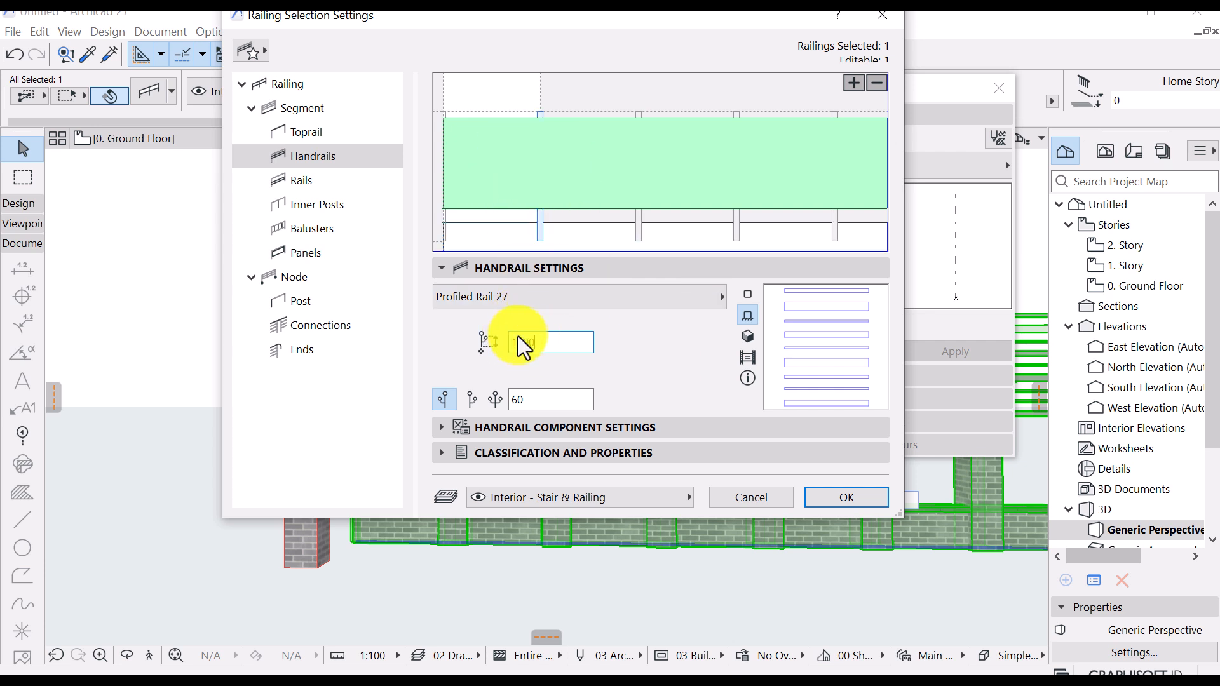
{"action": "type", "text": "1100"}
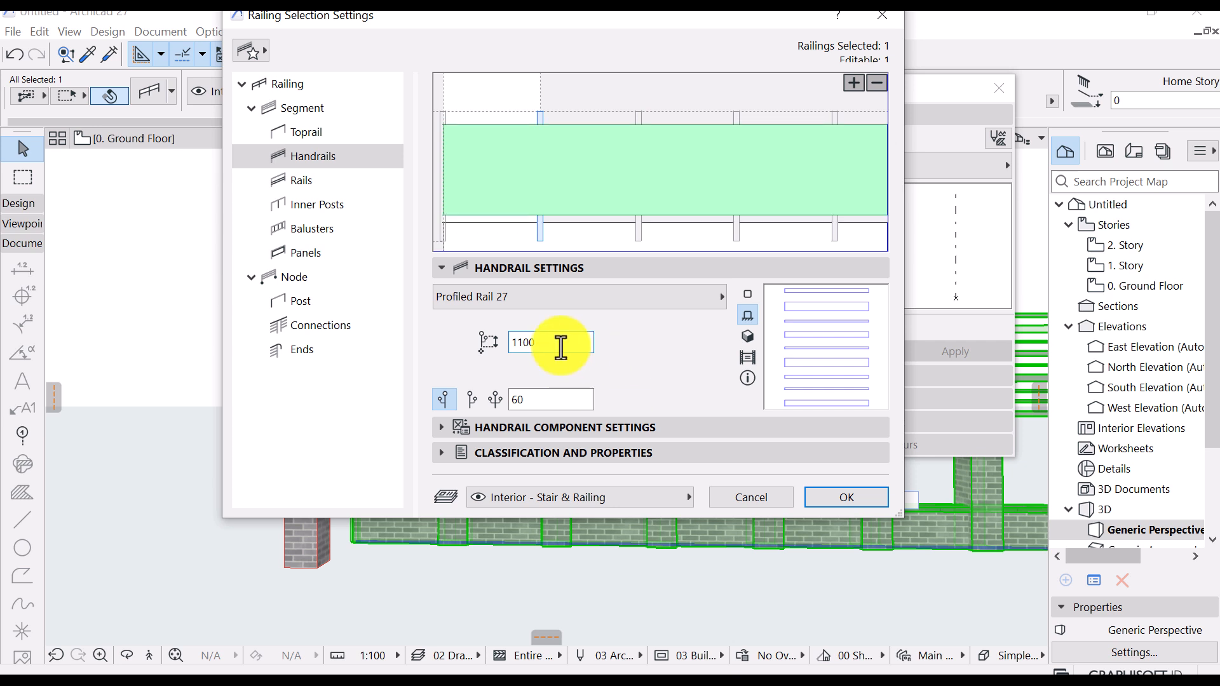
Set the handrail height to 1150 mm and apply the railing settings
{"action": "double_click", "coordinate": [526, 342]}
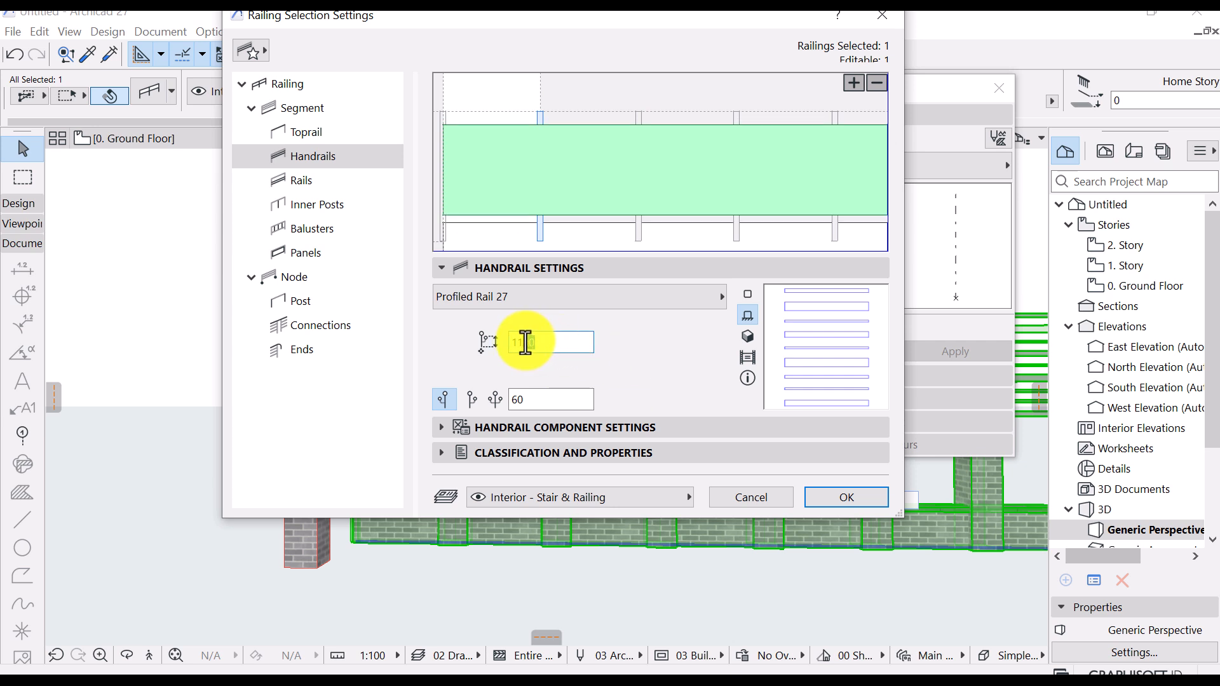
{"action": "type", "text": "1150"}
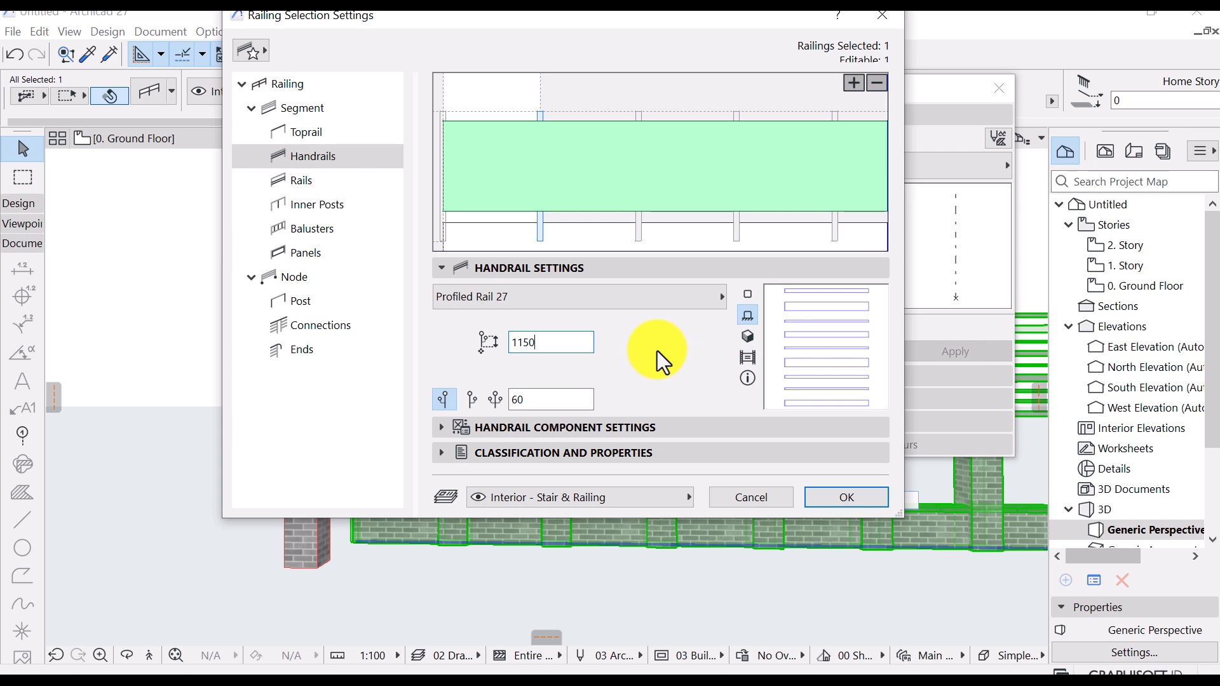
{"action": "left_click", "coordinate": [841, 498]}
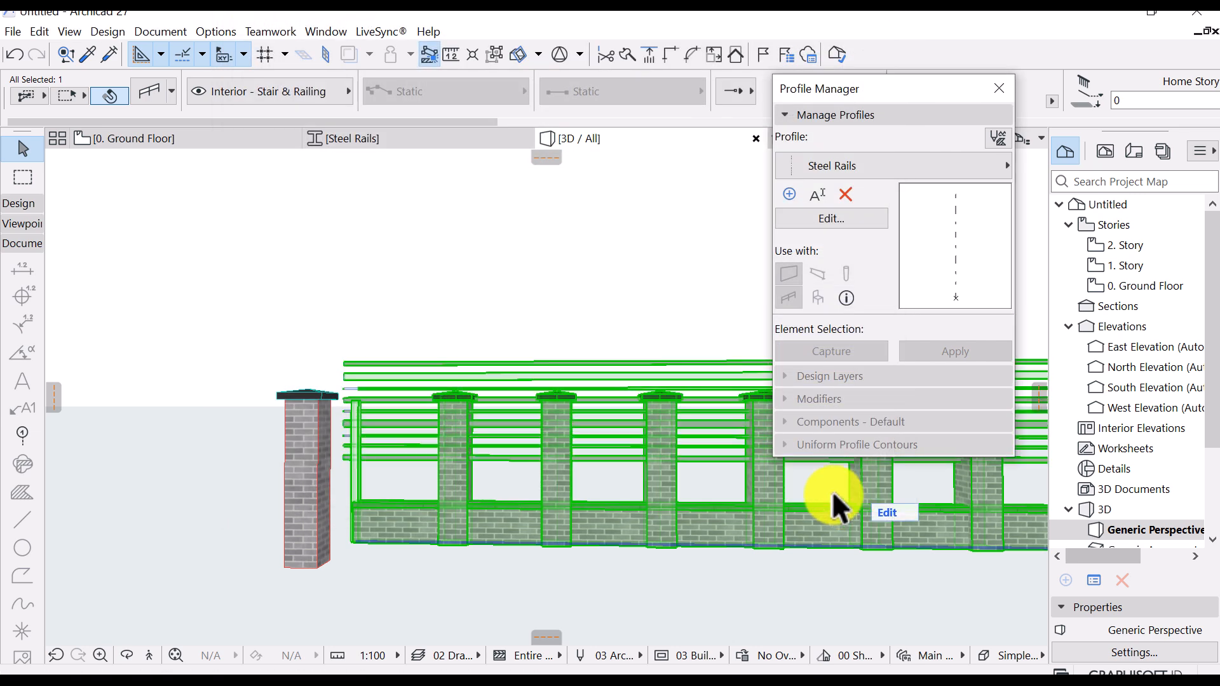
Collapse the Manage Profiles section and move the Profile Manager clear of the railing
{"action": "middle_click_drag", "start_coordinate": [576, 468], "coordinate": [295, 495], "text": "shift"}
{"action": "scroll", "coordinate": [295, 495], "scroll_direction": "up", "scroll_amount": 1}
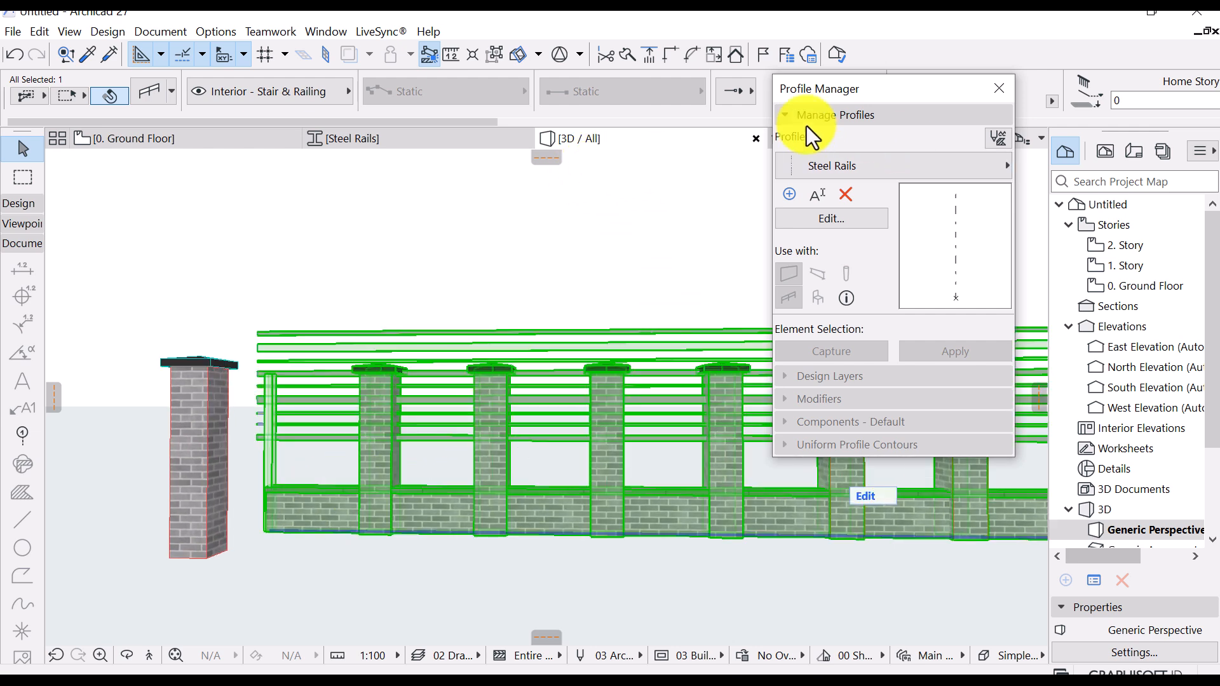
{"action": "left_click", "coordinate": [832, 116]}
{"action": "left_click_drag", "start_coordinate": [876, 84], "coordinate": [947, 202]}
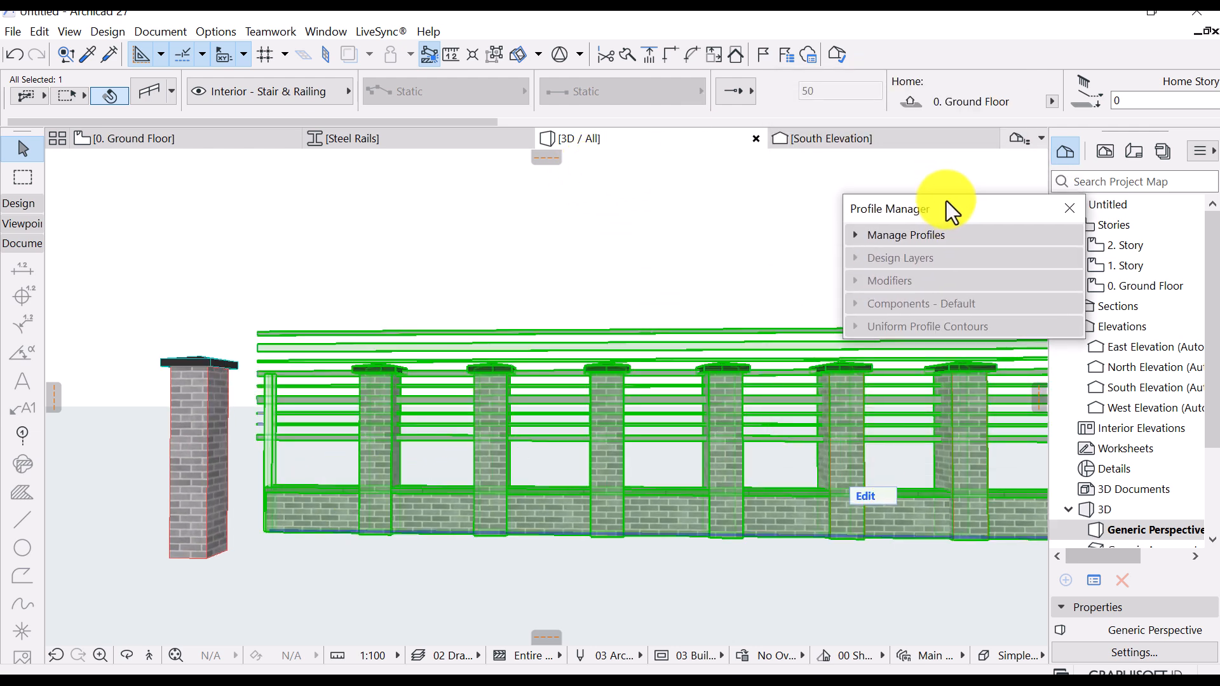
In the South Elevation, enter edit mode for the railing and select its Profiled Rail 27 handrail
{"action": "left_click", "coordinate": [870, 138]}
{"action": "scroll", "coordinate": [598, 299], "scroll_direction": "down", "scroll_amount": 2}
{"action": "scroll", "coordinate": [590, 300], "scroll_direction": "down", "scroll_amount": 2}
{"action": "middle_click_drag", "start_coordinate": [591, 323], "coordinate": [496, 357]}
{"action": "scroll", "coordinate": [488, 352], "scroll_direction": "up", "scroll_amount": 3}
{"action": "left_click", "coordinate": [466, 356]}
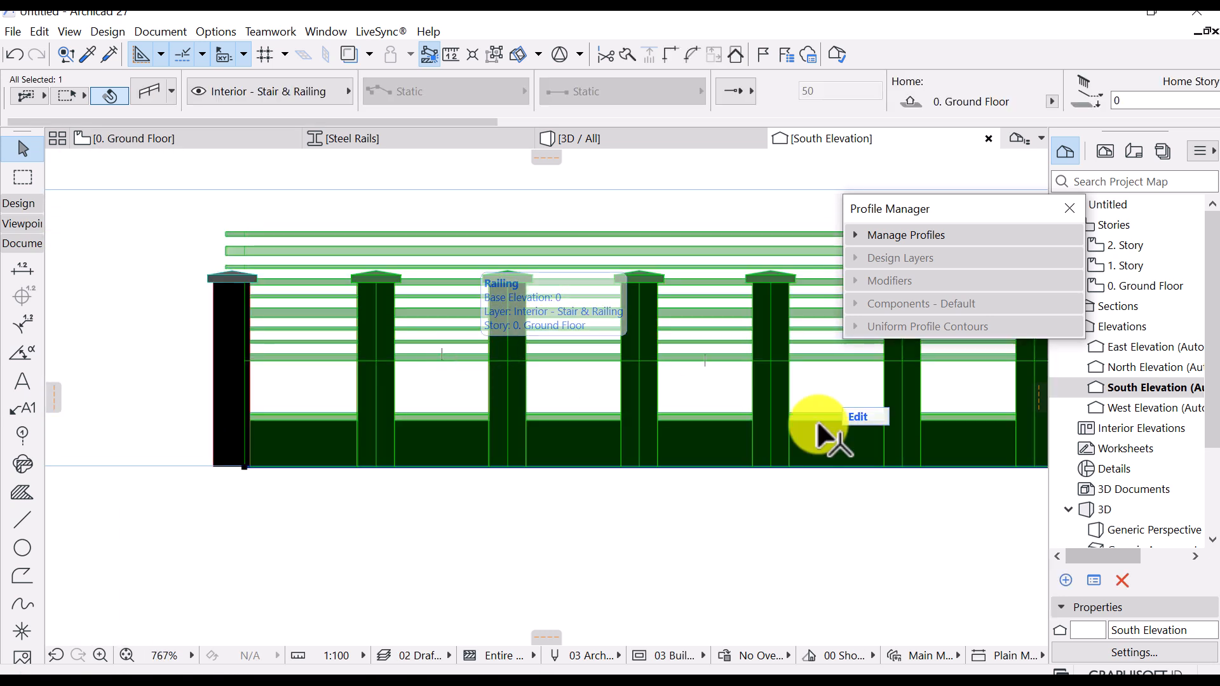
{"action": "left_click", "coordinate": [860, 418]}
{"action": "left_click", "coordinate": [127, 235]}
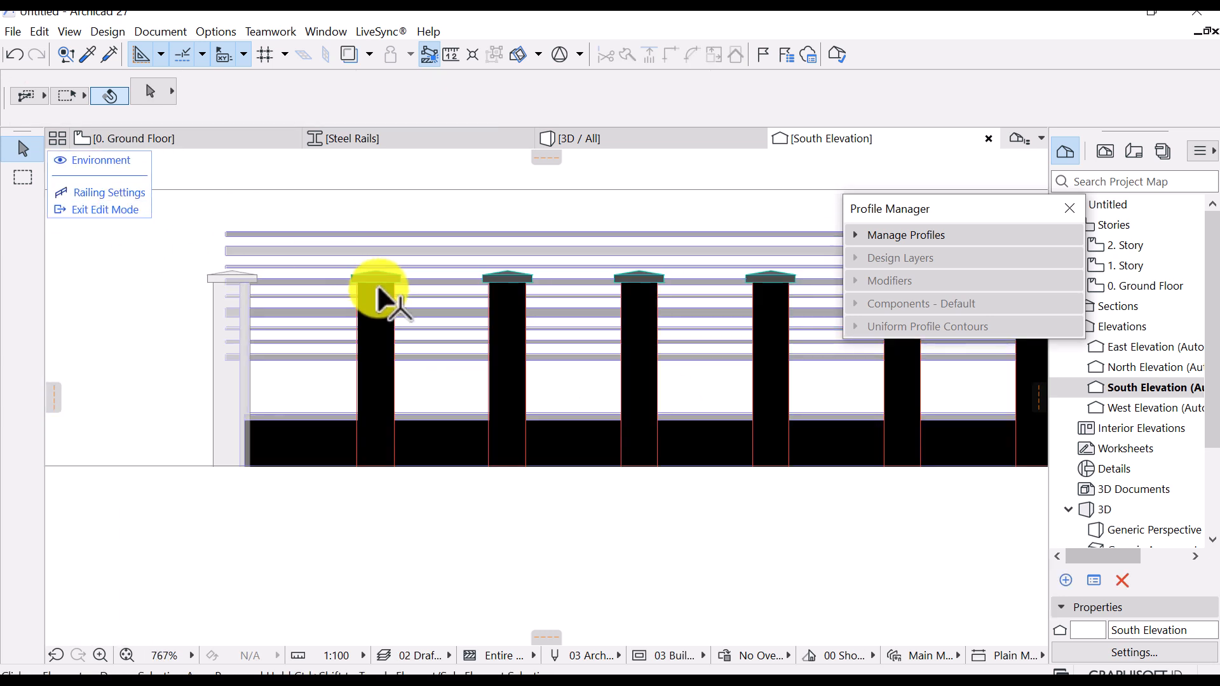
{"action": "left_click", "coordinate": [424, 312]}
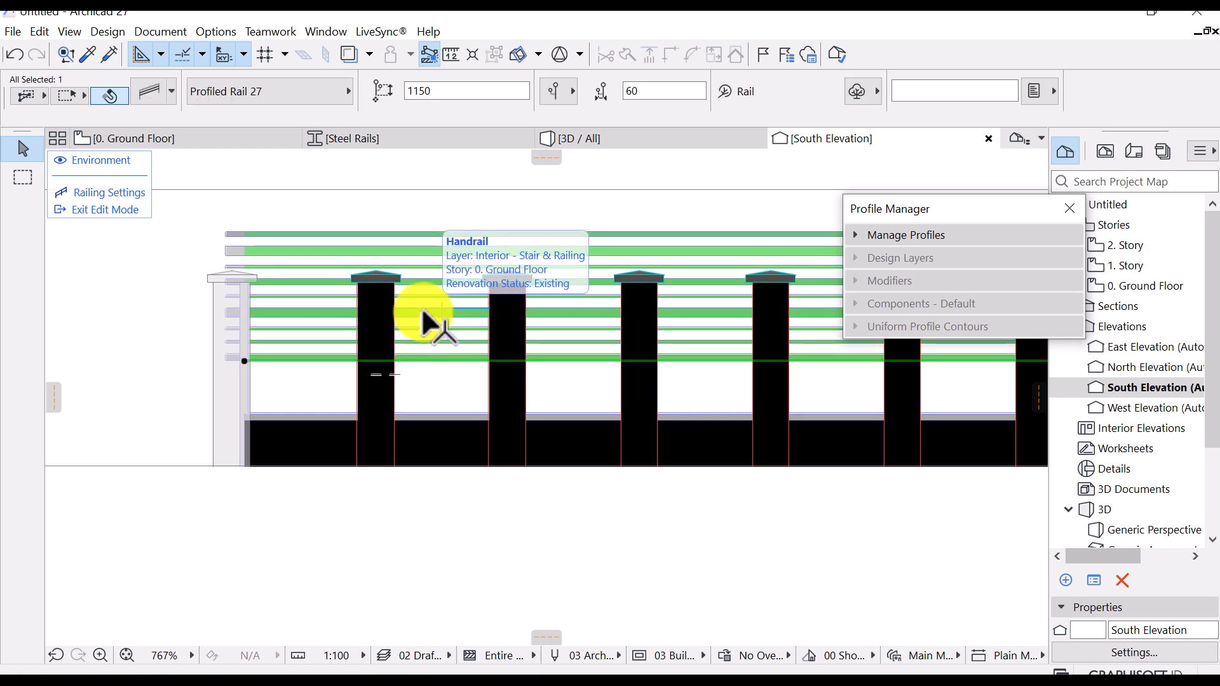
Move the handrail down by 300 mm from its left end node
{"action": "left_click", "coordinate": [245, 361]}
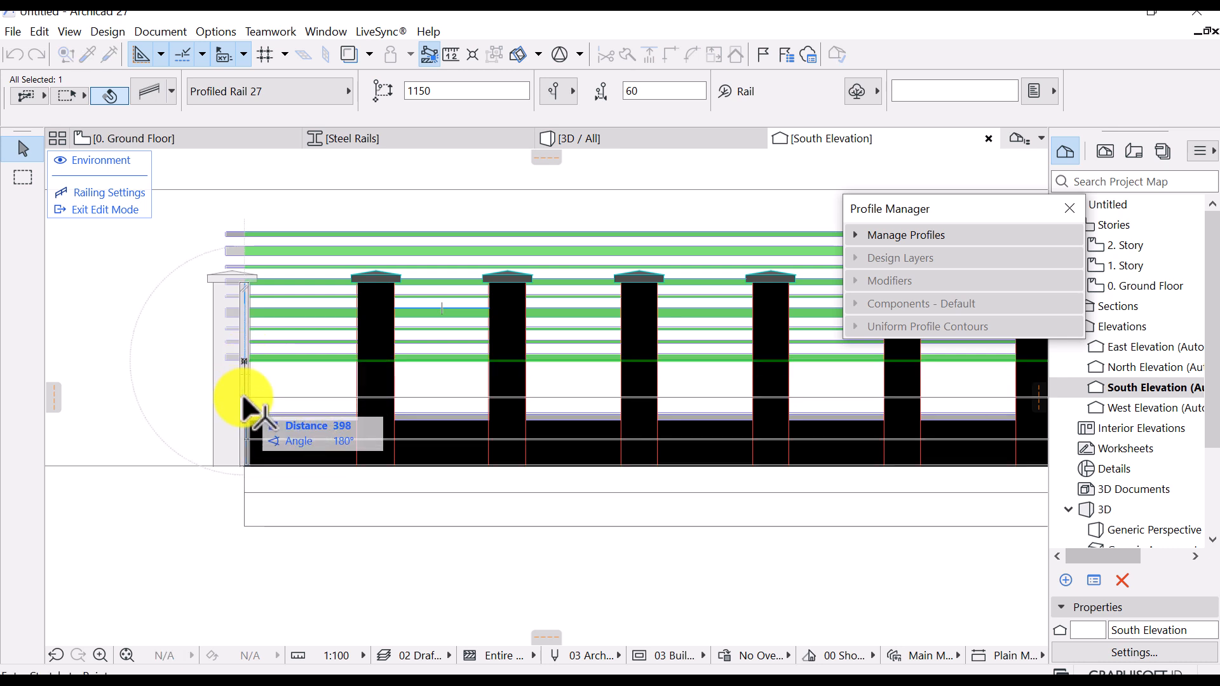
{"action": "type", "text": "300"}
{"action": "key", "text": "Return"}
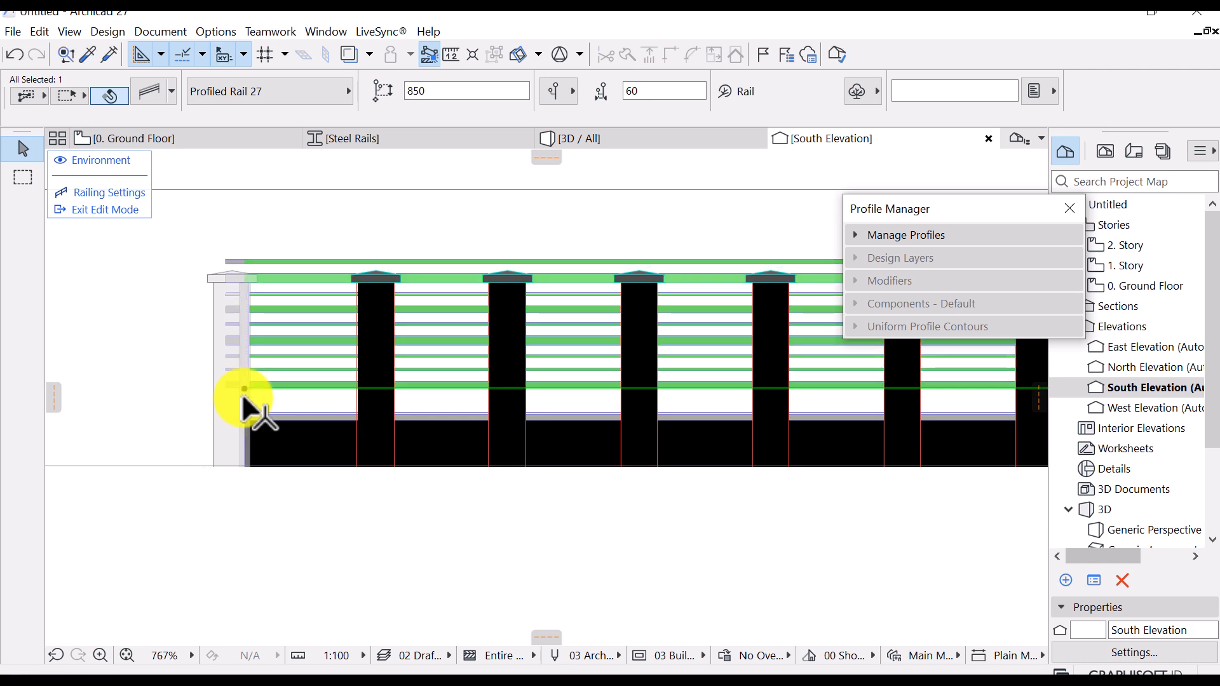
Move the handrail down by a further 200 mm towards the brick base
{"action": "left_click", "coordinate": [243, 395]}
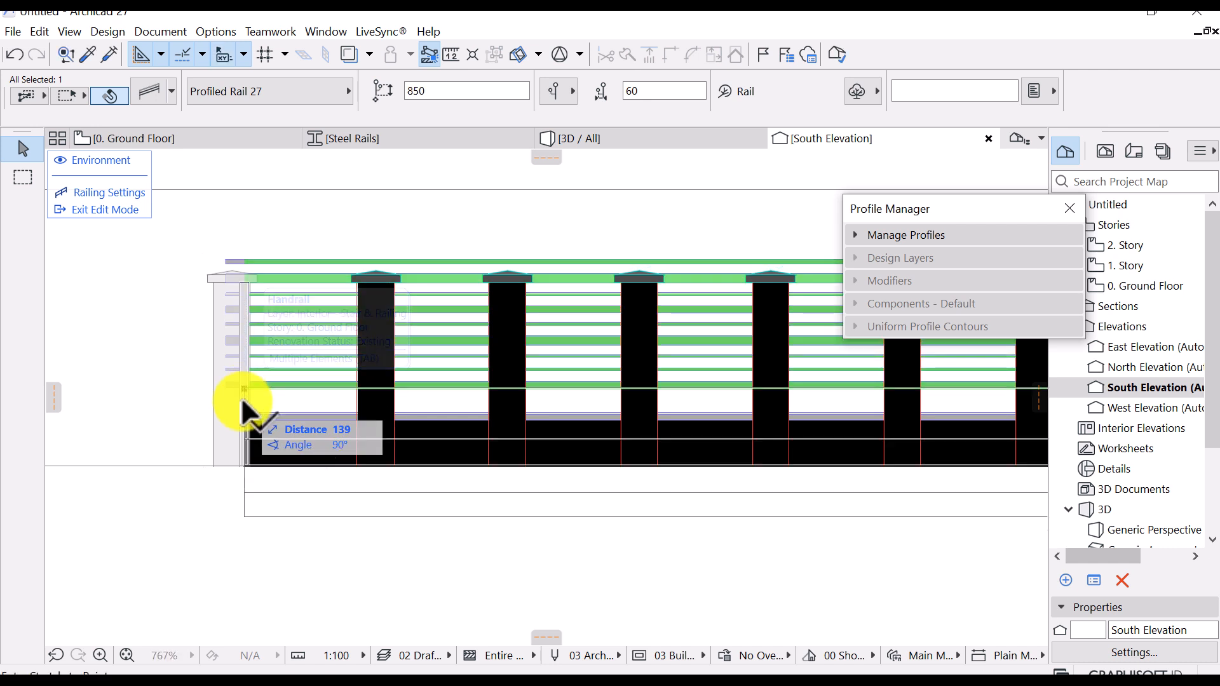
{"action": "type", "text": "200"}
{"action": "key", "text": "Return"}
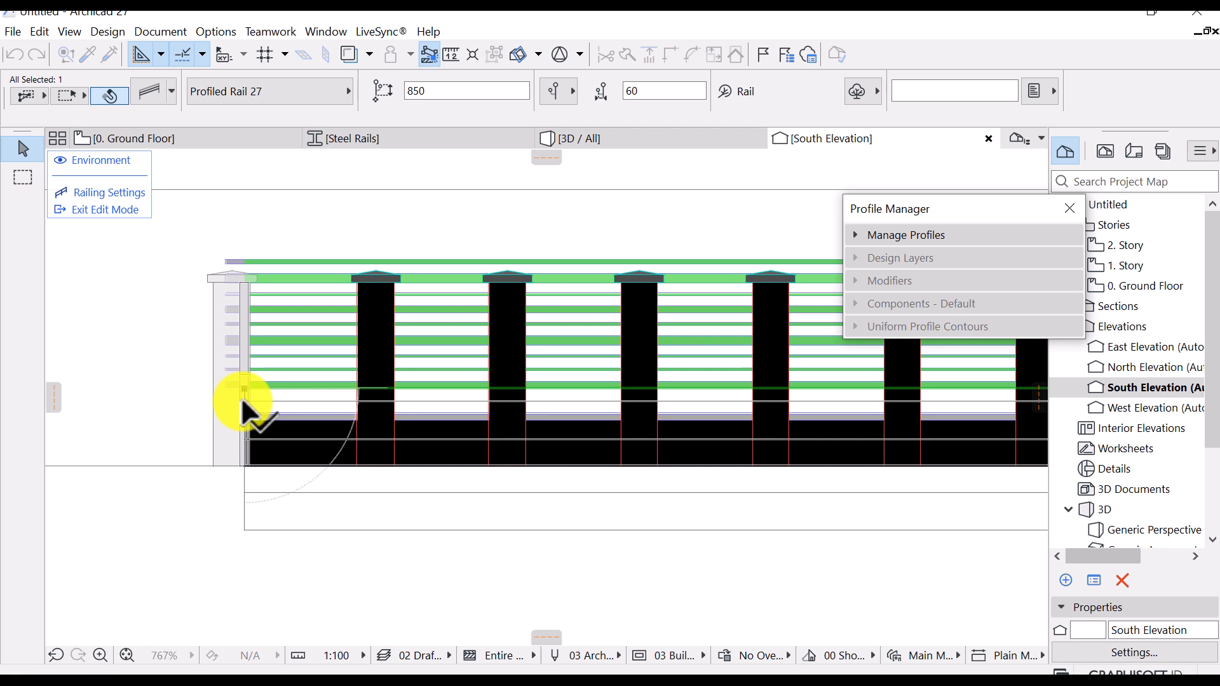
Measure the top rail's offset at the pillar cap and exit the railing's edit mode
{"action": "scroll", "coordinate": [460, 409], "scroll_direction": "down", "scroll_amount": 2}
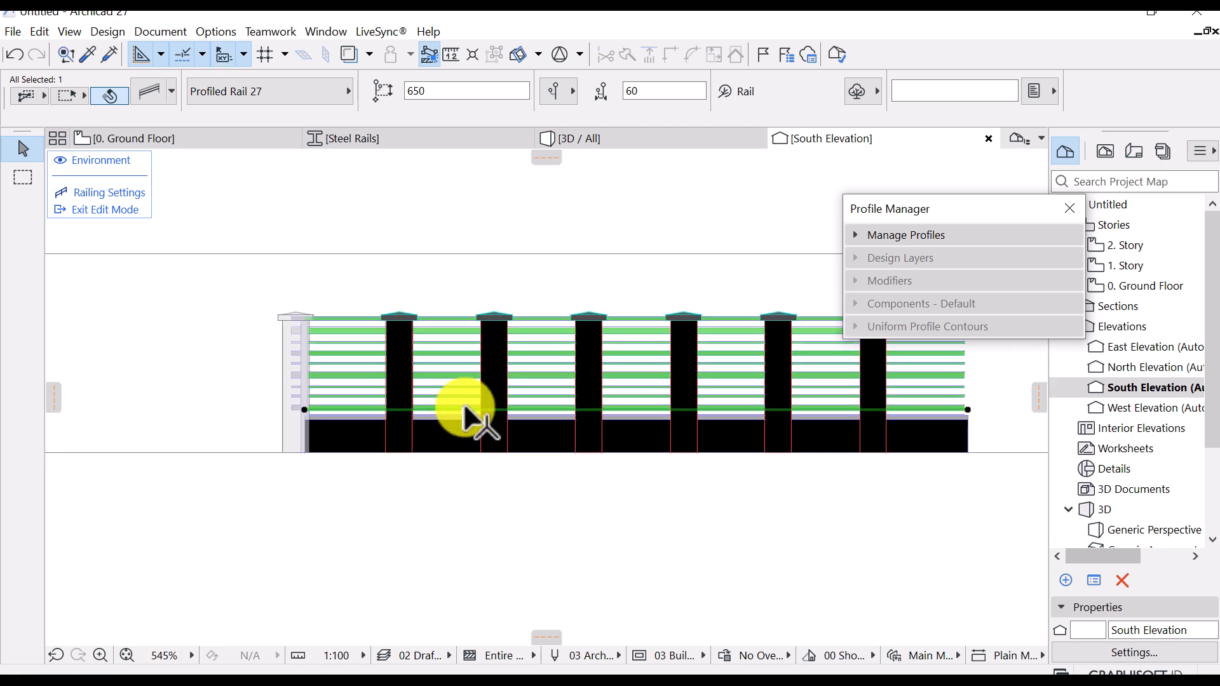
{"action": "scroll", "coordinate": [366, 383], "scroll_direction": "up", "scroll_amount": 2}
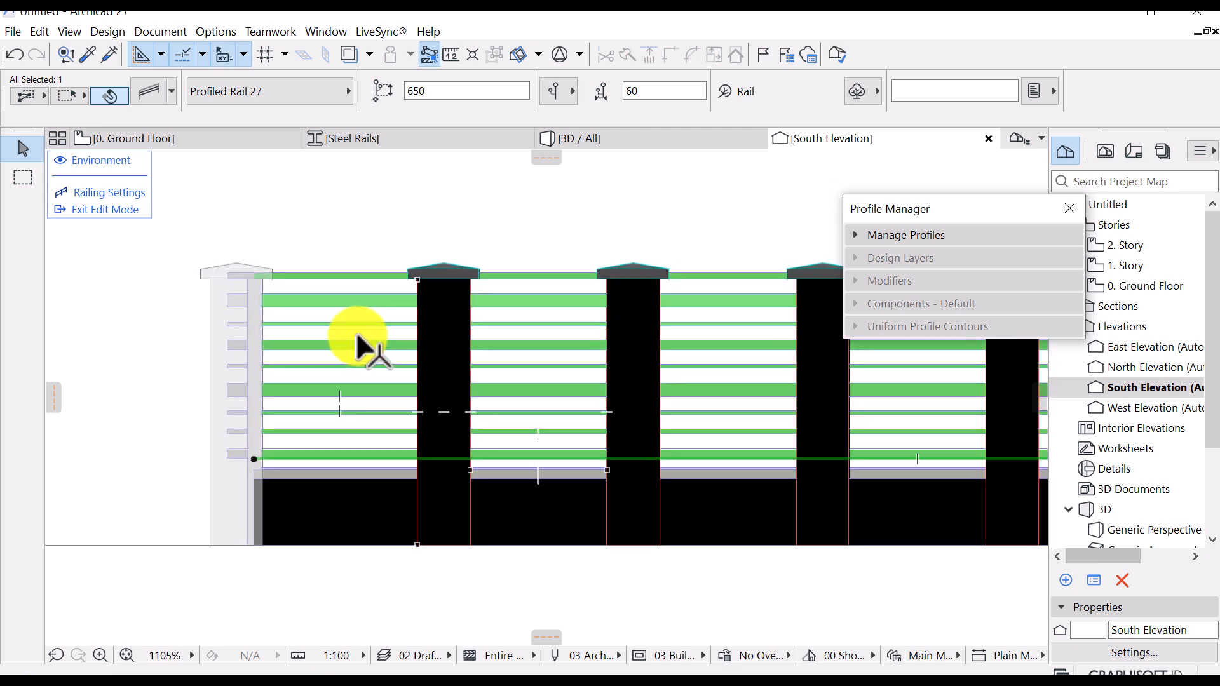
{"action": "scroll", "coordinate": [391, 285], "scroll_direction": "up", "scroll_amount": 2}
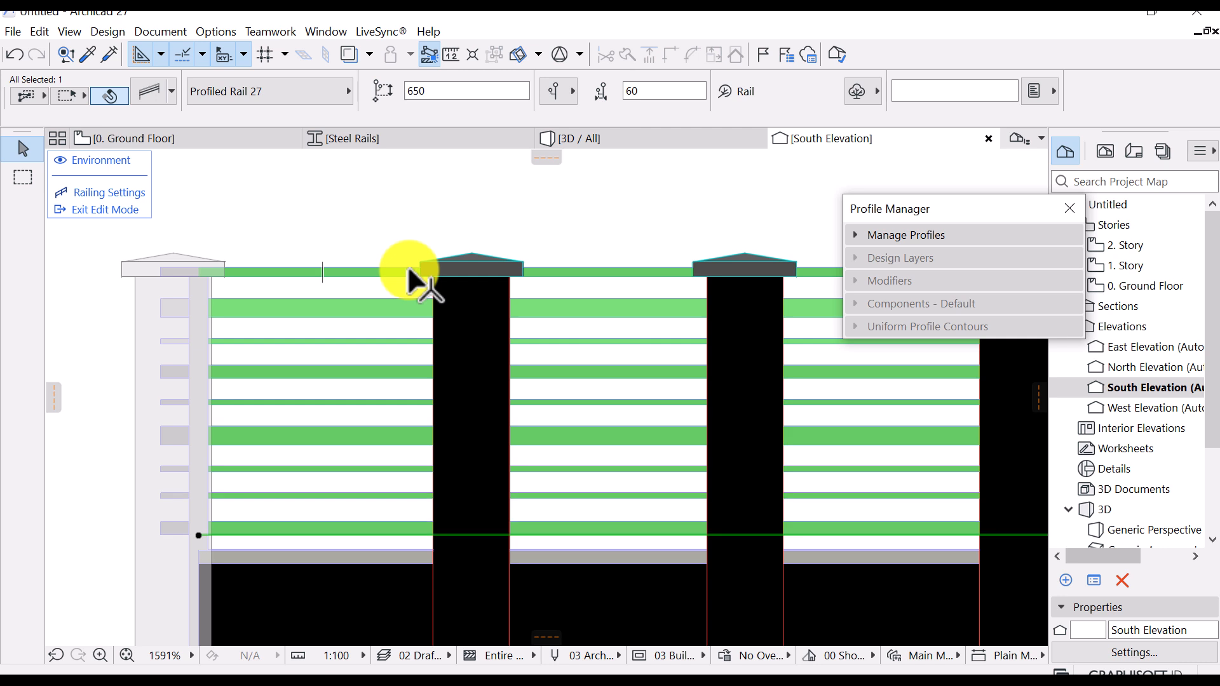
{"action": "scroll", "coordinate": [410, 270], "scroll_direction": "up", "scroll_amount": 1}
{"action": "left_click", "coordinate": [413, 272]}
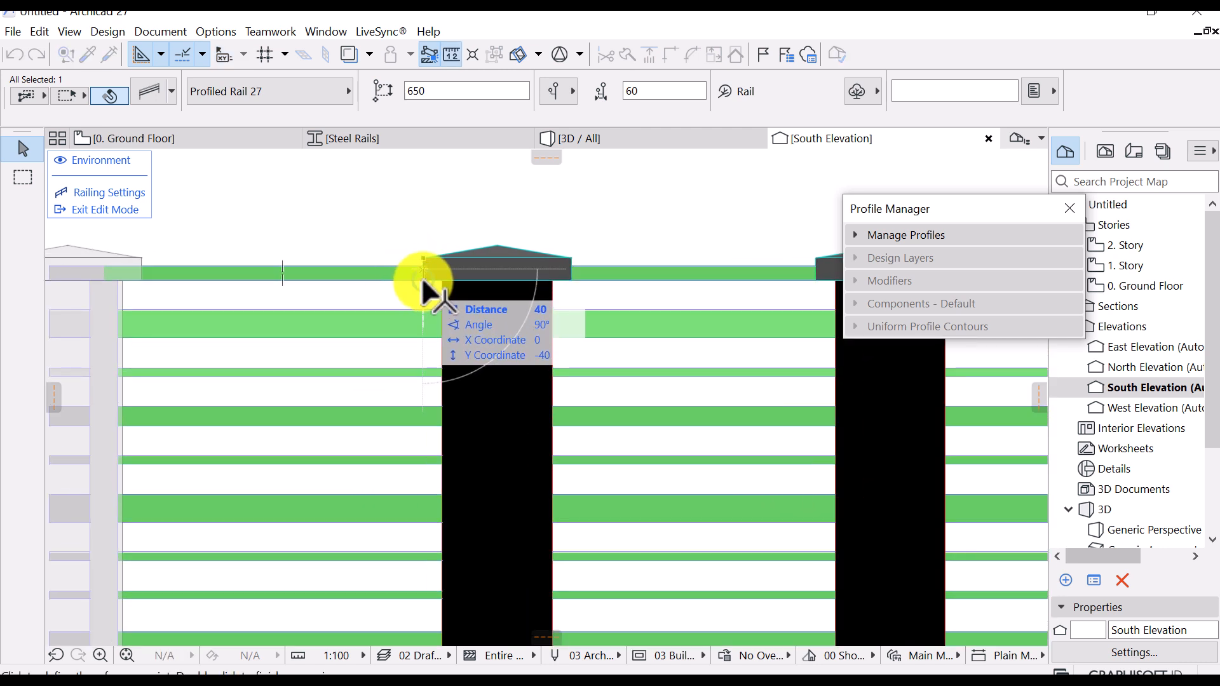
{"action": "scroll", "coordinate": [421, 277], "scroll_direction": "down", "scroll_amount": 5}
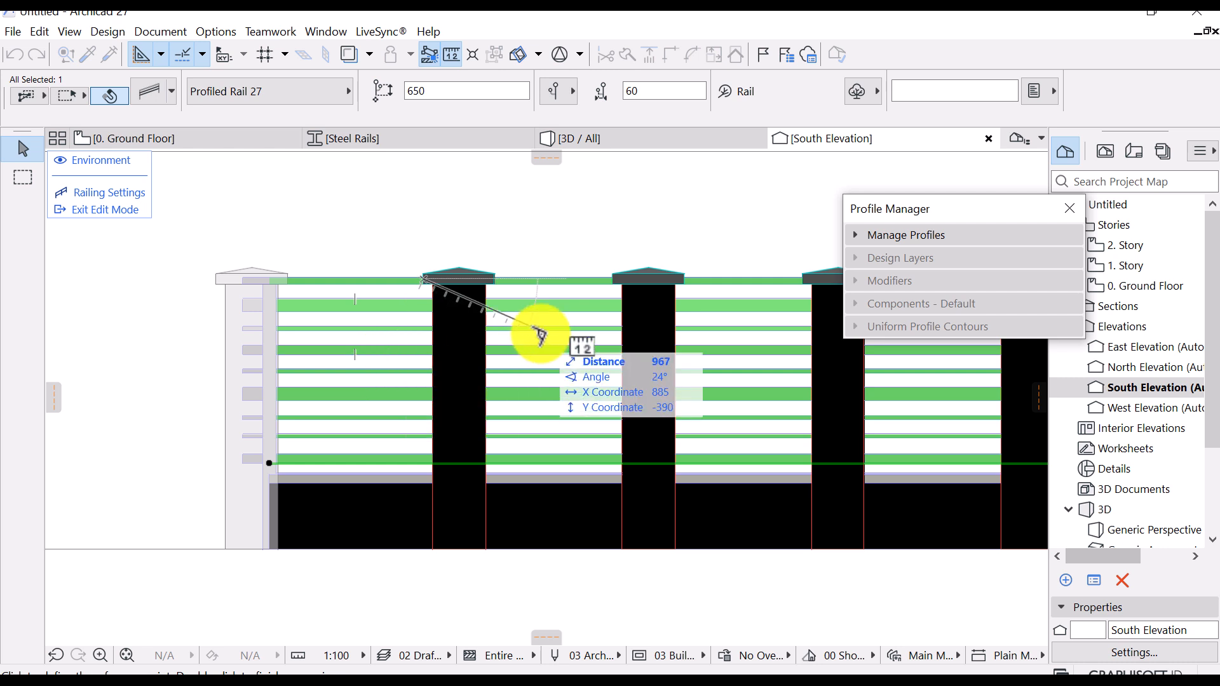
{"action": "key", "text": "Escape"}
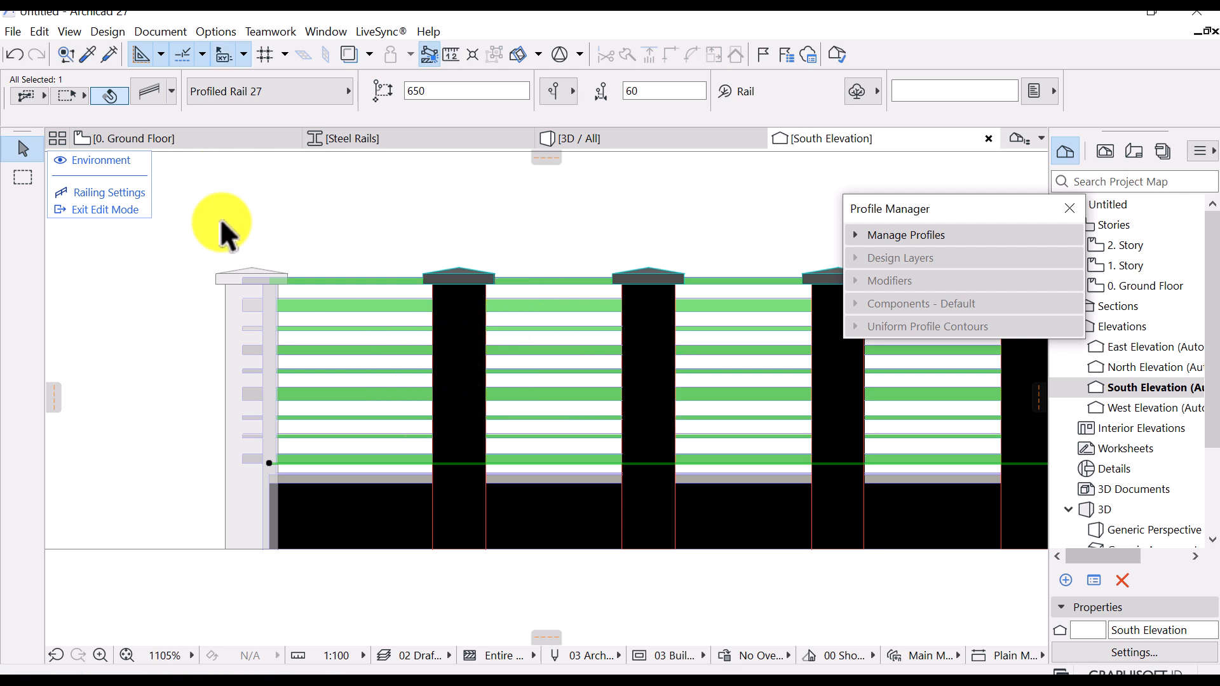
{"action": "left_click", "coordinate": [109, 211]}
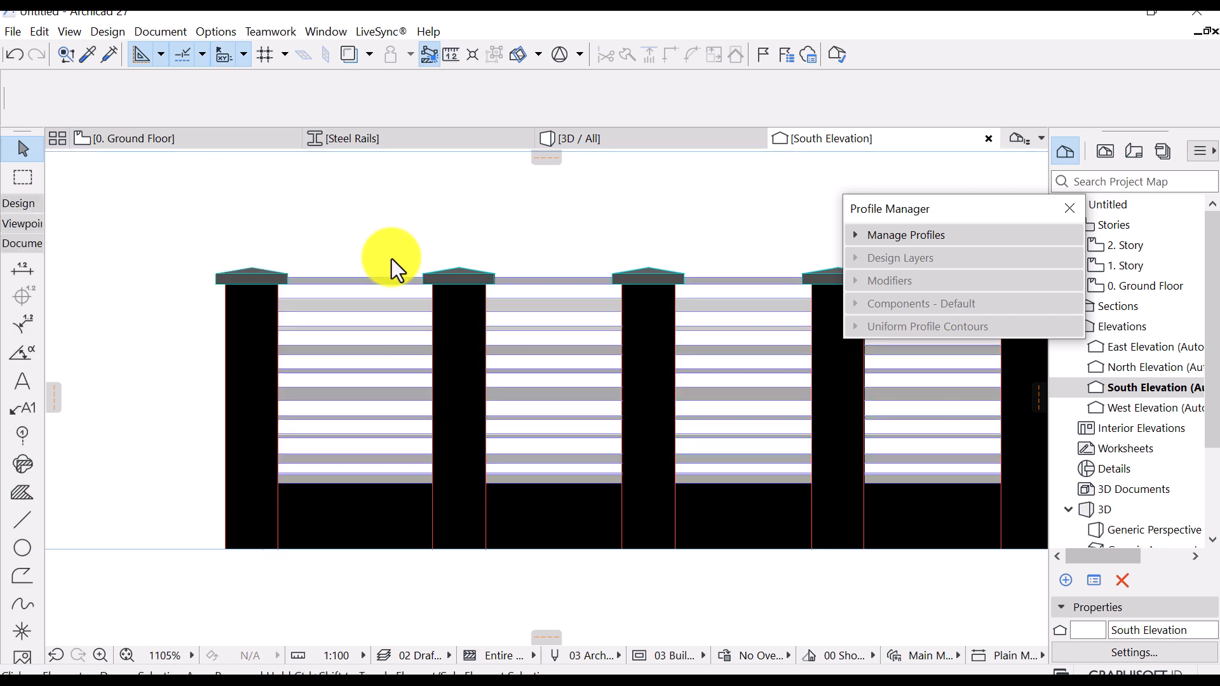
Examine the rail spacing and the pillar caps in the reference photo on the Ground Floor plan
{"action": "left_click", "coordinate": [159, 140]}
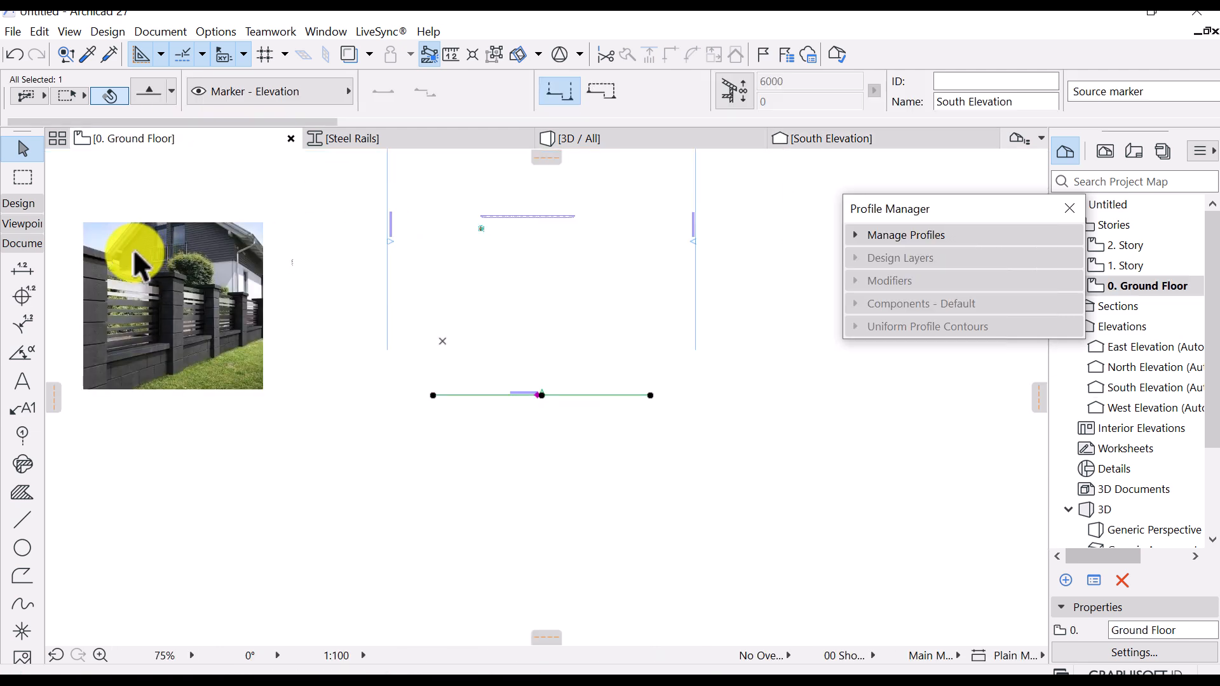
{"action": "scroll", "coordinate": [141, 261], "scroll_direction": "up", "scroll_amount": 5}
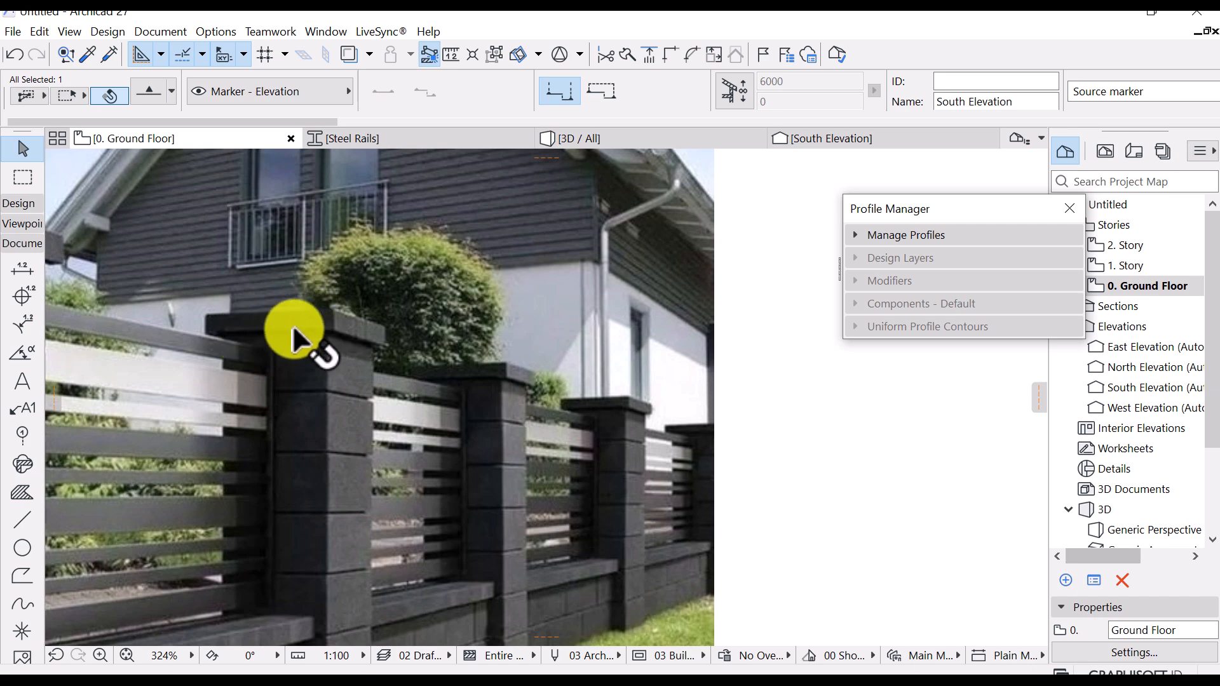
{"action": "scroll", "coordinate": [318, 363], "scroll_direction": "down", "scroll_amount": 4}
{"action": "scroll", "coordinate": [274, 476], "scroll_direction": "up", "scroll_amount": 3}
{"action": "scroll", "coordinate": [273, 462], "scroll_direction": "up", "scroll_amount": 1}
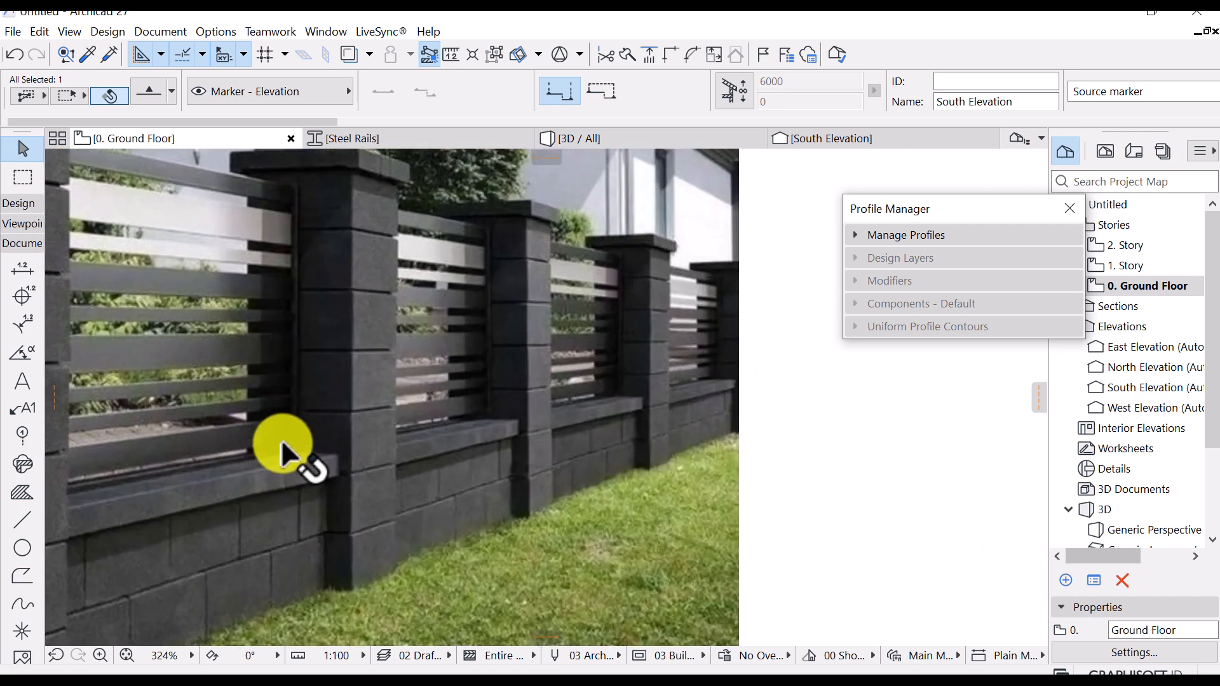
In the Steel Rails profile, move the eight rails above the bottom one down, reducing the lowest gap
{"action": "left_click", "coordinate": [441, 139]}
{"action": "middle_click_drag", "start_coordinate": [483, 234], "coordinate": [458, 322]}
{"action": "left_click", "coordinate": [473, 269]}
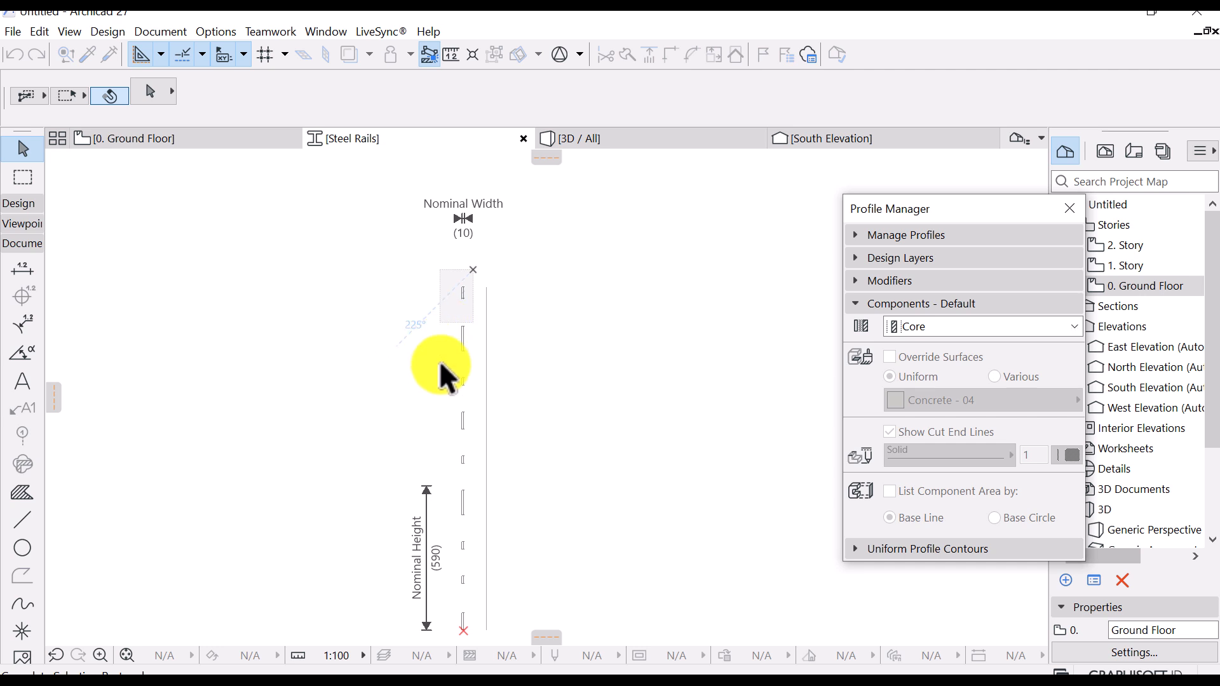
{"action": "scroll", "coordinate": [445, 343], "scroll_direction": "down", "scroll_amount": 2}
{"action": "left_click", "coordinate": [454, 463]}
{"action": "left_click", "coordinate": [532, 317]}
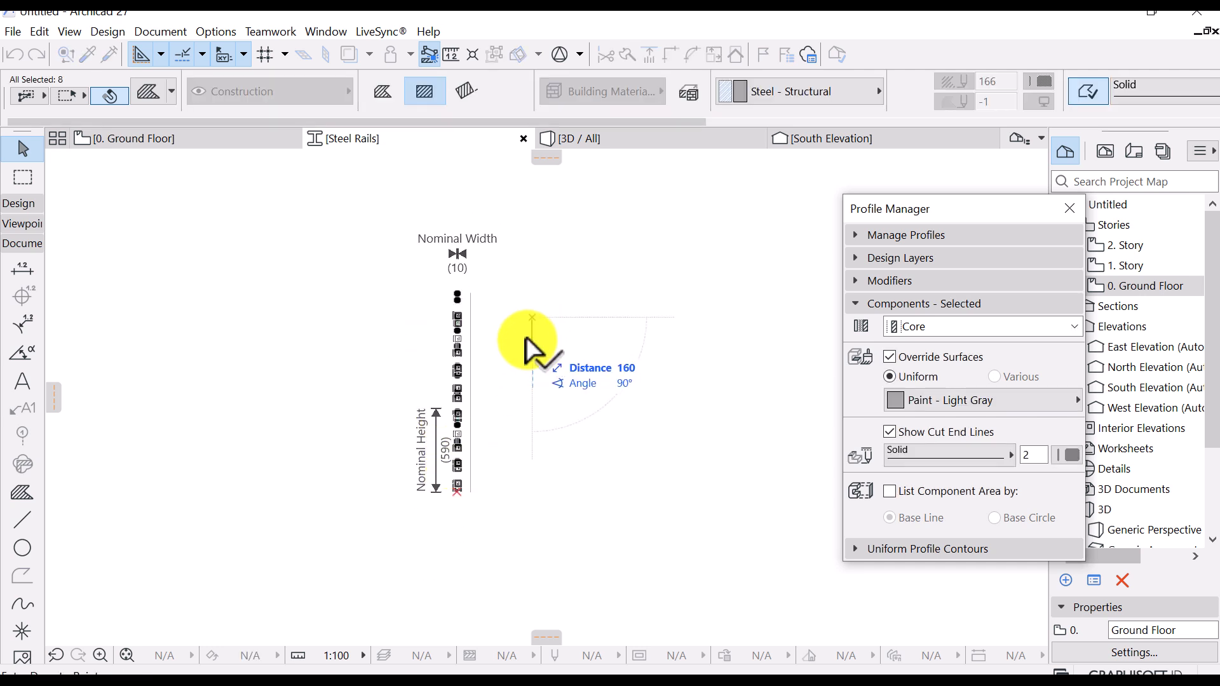
{"action": "left_click", "coordinate": [530, 349]}
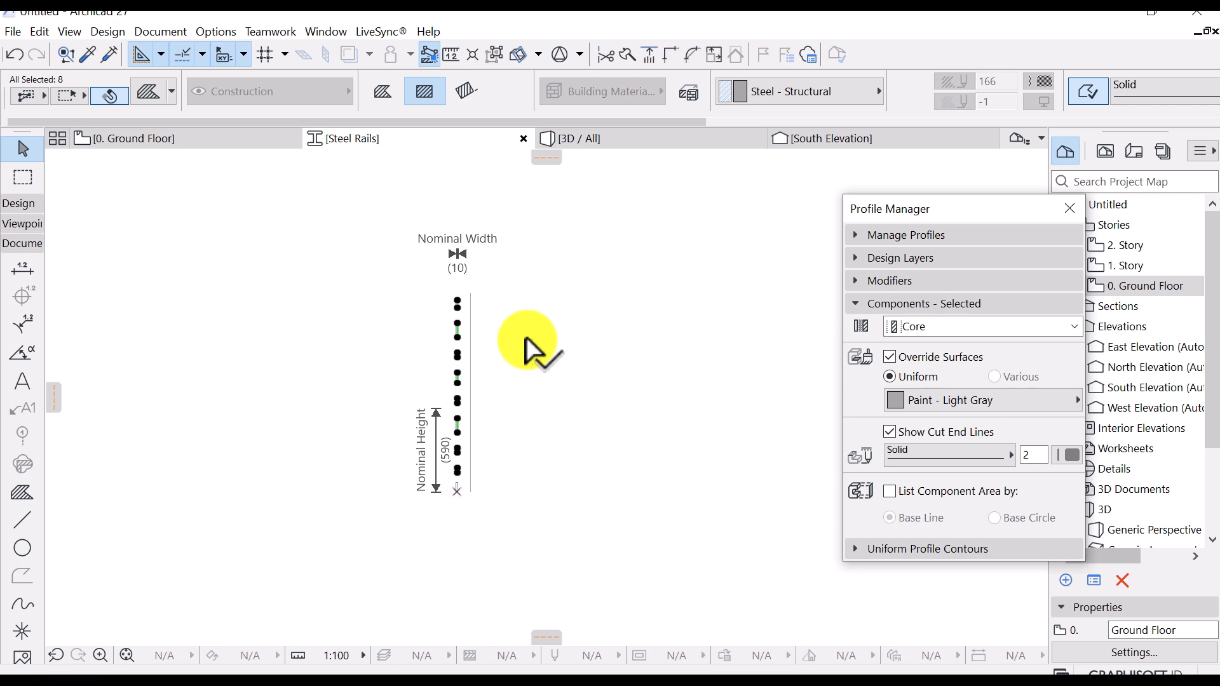
{"action": "key", "text": "Escape"}
{"action": "scroll", "coordinate": [435, 391], "scroll_direction": "up", "scroll_amount": 1}
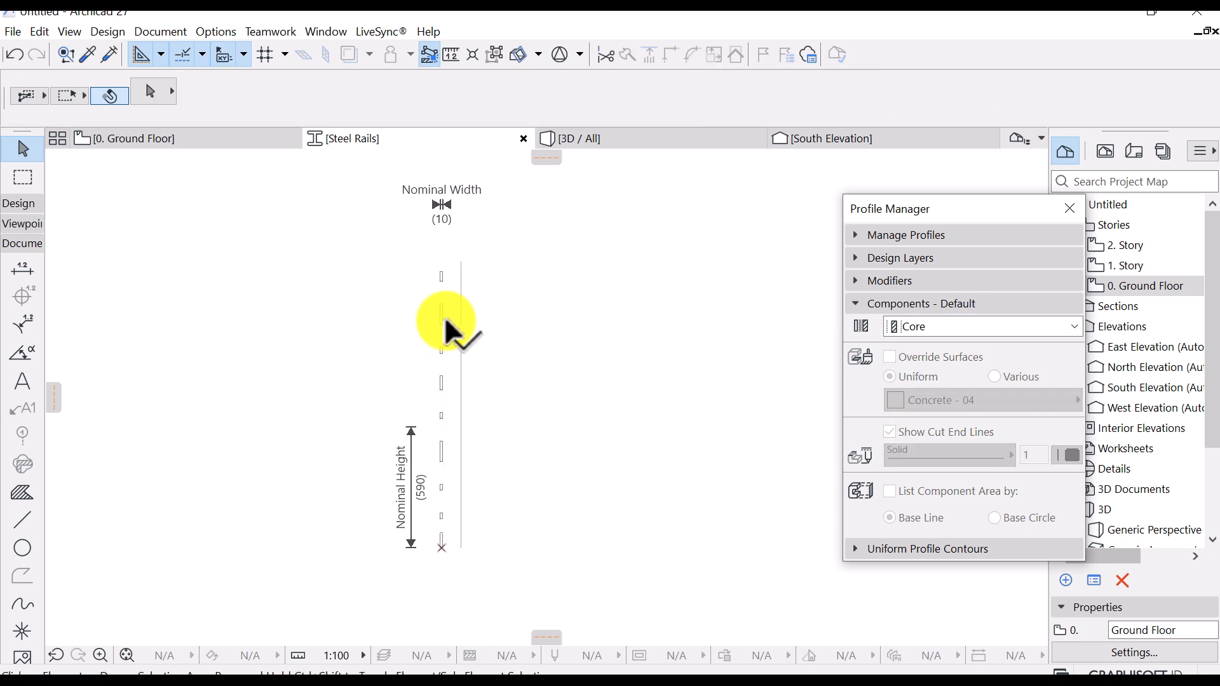
Move the same eight upper rails further down towards the bottom rail
{"action": "left_click", "coordinate": [446, 292]}
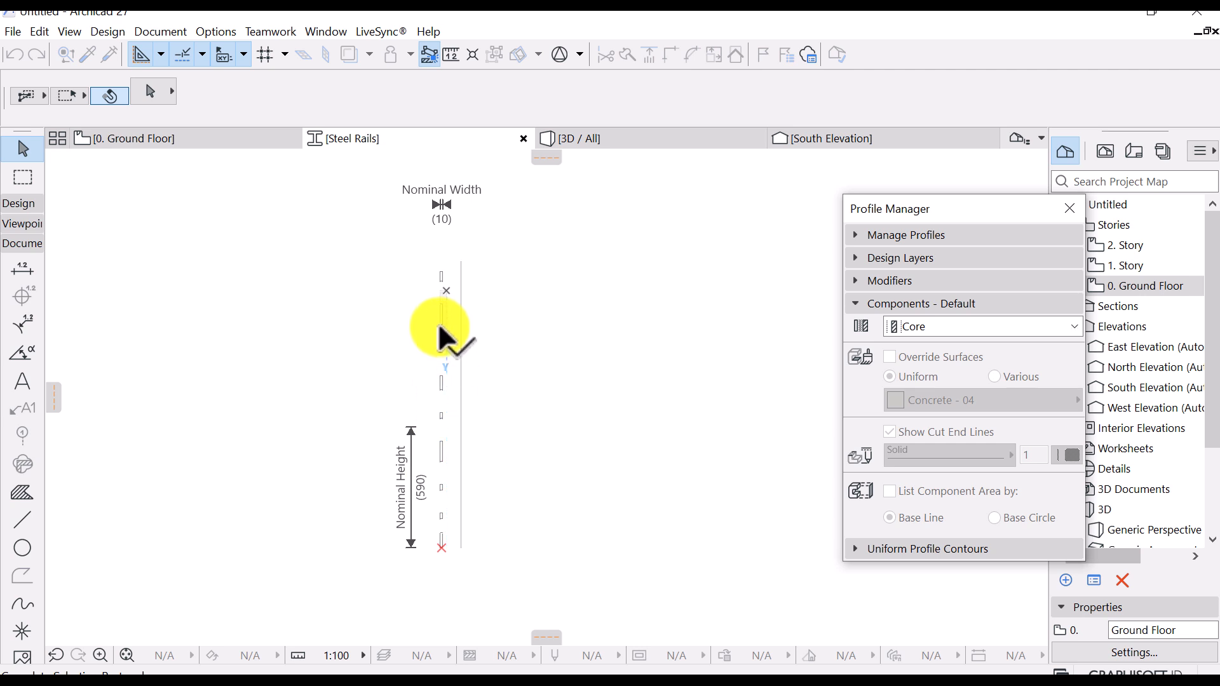
{"action": "left_click", "coordinate": [437, 260]}
{"action": "key", "text": "Escape"}
{"action": "left_click_drag", "start_coordinate": [450, 260], "coordinate": [434, 527]}
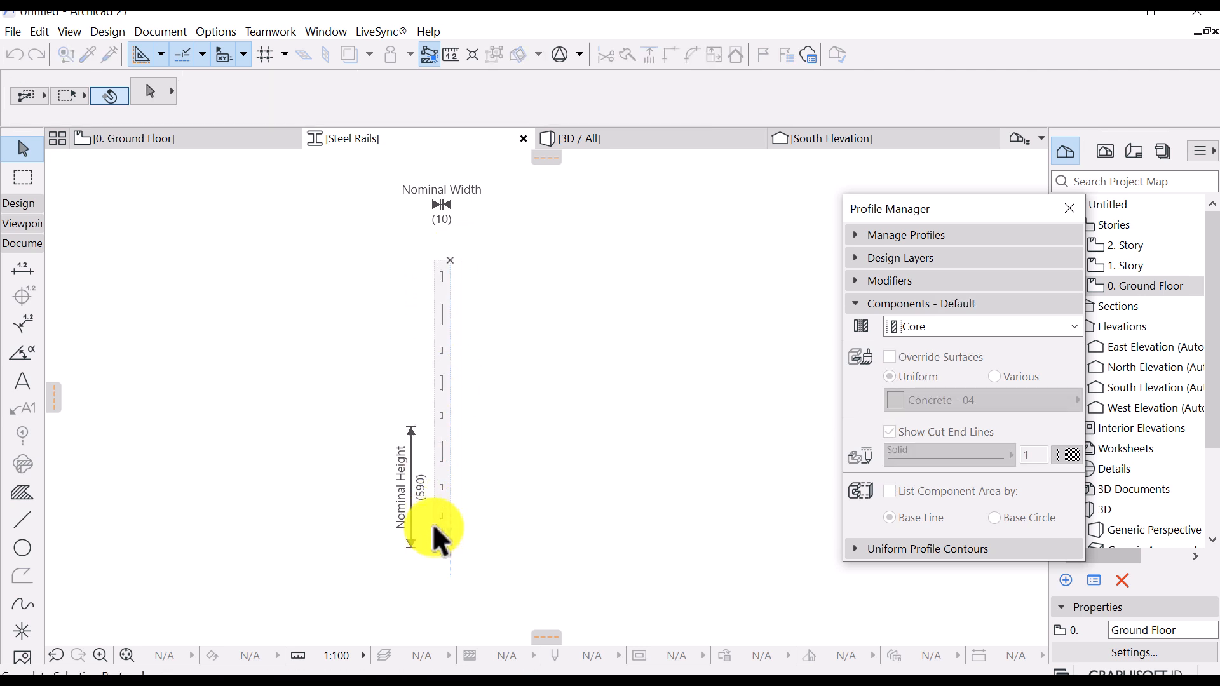
{"action": "left_click", "coordinate": [433, 527]}
{"action": "key", "text": "ctrl+d"}
{"action": "left_click", "coordinate": [537, 286]}
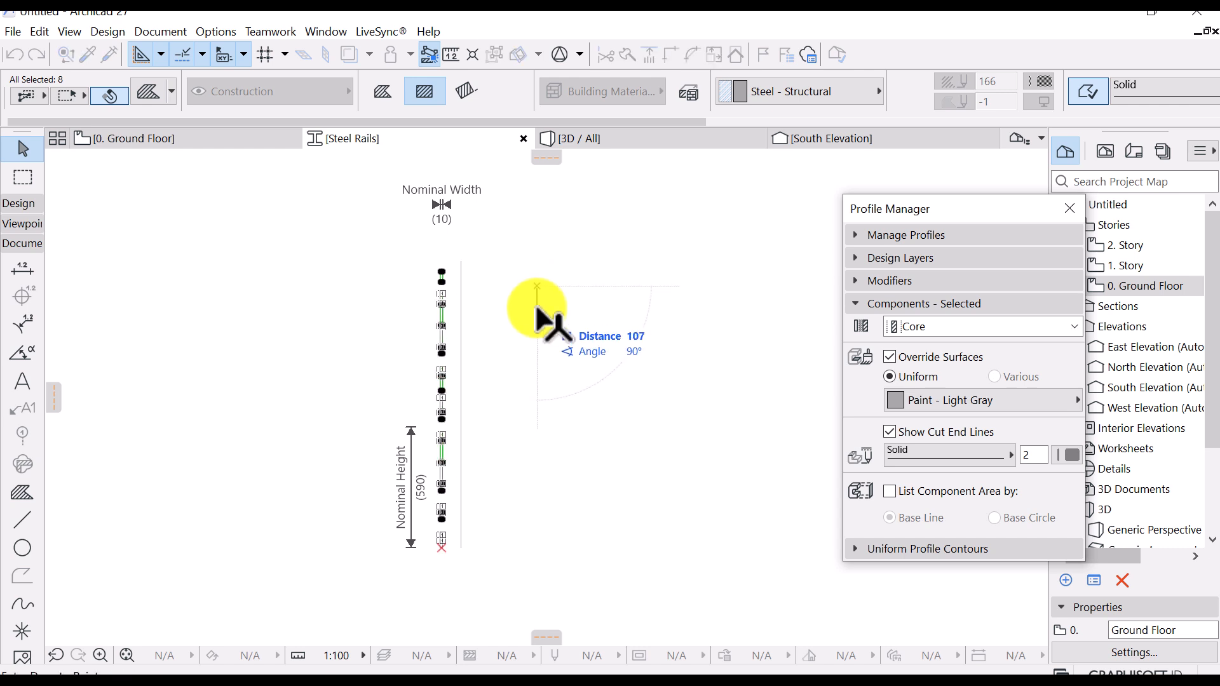
{"action": "left_click", "coordinate": [545, 319]}
{"action": "left_click", "coordinate": [552, 502]}
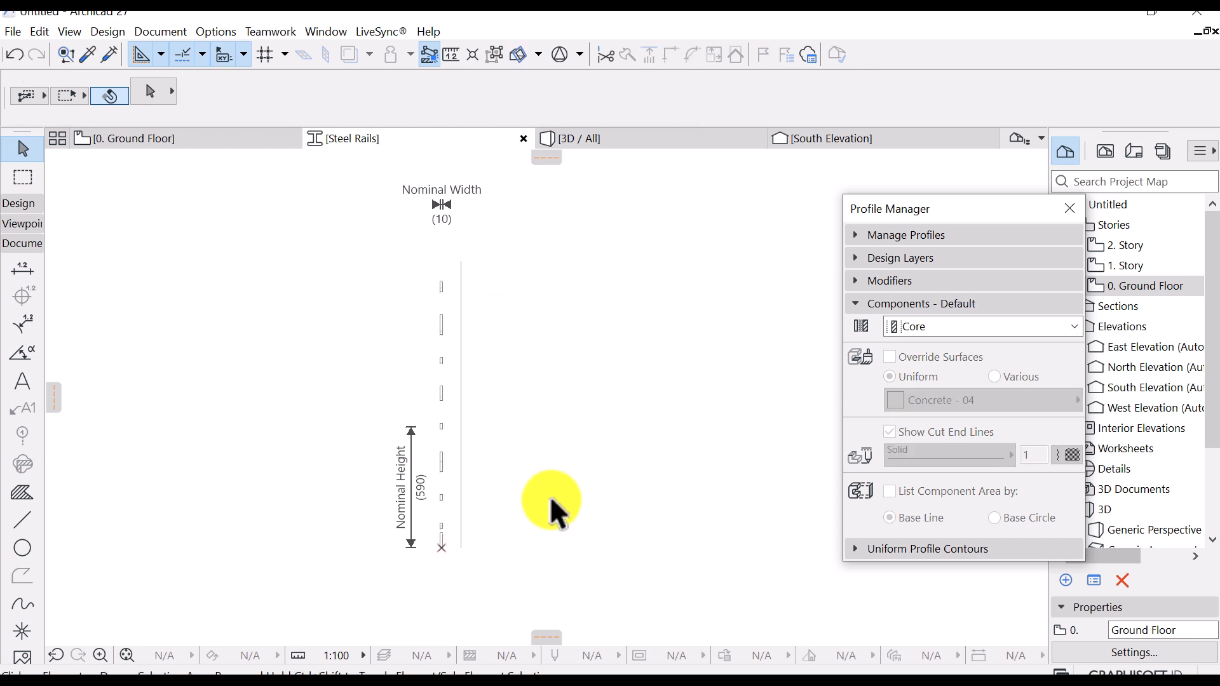
Move the seven rails between the top and bottom rails up to narrow the gap below the top rail
{"action": "scroll", "coordinate": [435, 536], "scroll_direction": "up", "scroll_amount": 3}
{"action": "scroll", "coordinate": [436, 534], "scroll_direction": "down", "scroll_amount": 2}
{"action": "scroll", "coordinate": [449, 249], "scroll_direction": "up", "scroll_amount": 2}
{"action": "scroll", "coordinate": [449, 249], "scroll_direction": "down", "scroll_amount": 2}
{"action": "left_click", "coordinate": [460, 268]}
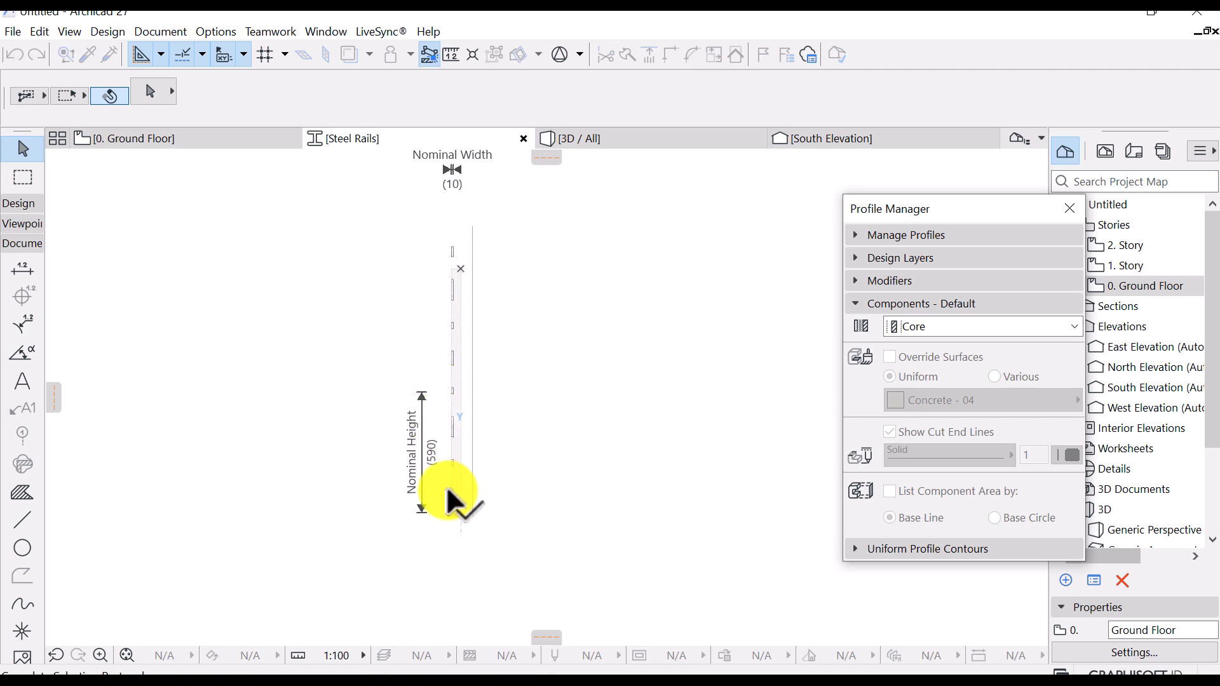
{"action": "left_click", "coordinate": [451, 501]}
{"action": "key", "text": "ctrl+d"}
{"action": "left_click", "coordinate": [538, 364]}
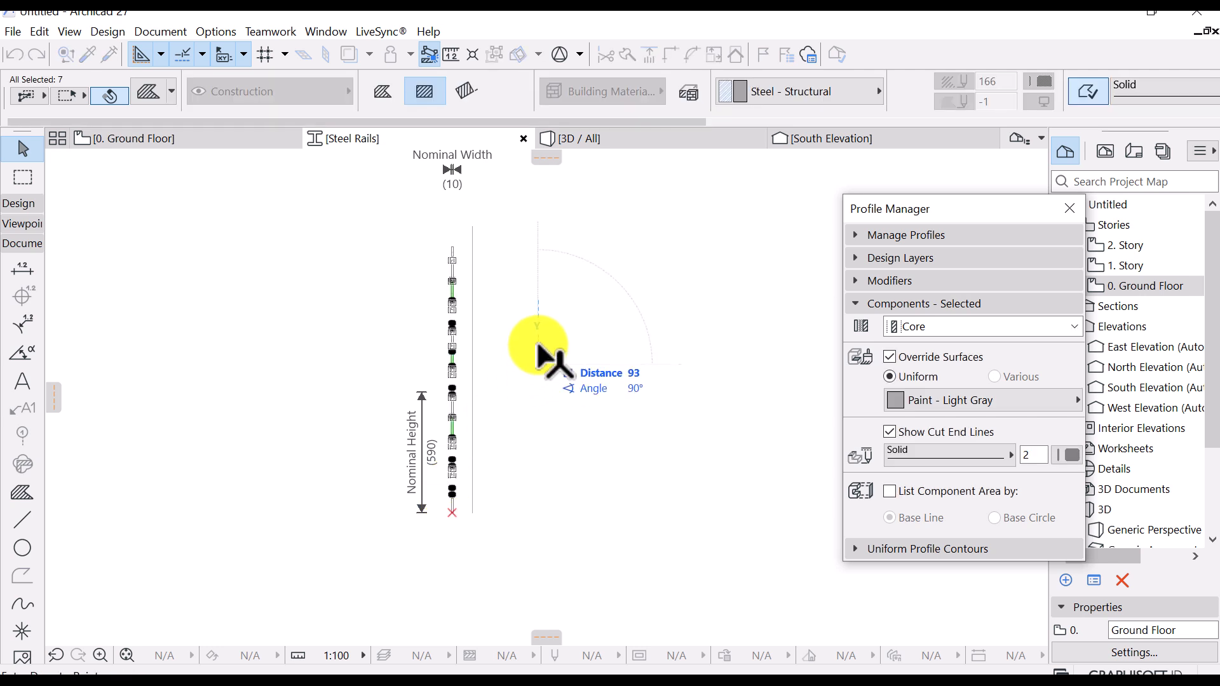
{"action": "left_click", "coordinate": [544, 351]}
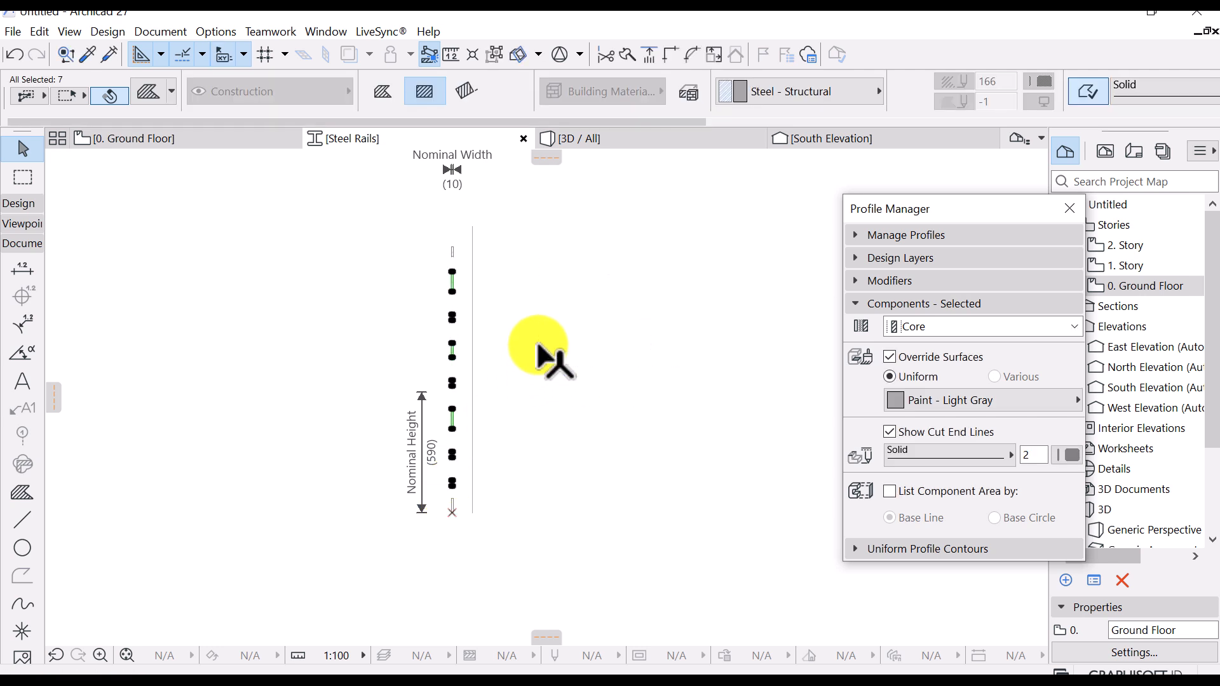
{"action": "key", "text": "Escape"}
Move the six rails between the second rail from the top and the bottom rail up by 40 mm
{"action": "left_click_drag", "start_coordinate": [464, 307], "coordinate": [443, 496]}
{"action": "key", "text": "ctrl+d"}
{"action": "left_click", "coordinate": [555, 468]}
{"action": "type", "text": "40"}
{"action": "key", "text": "Return"}
{"action": "key", "text": "Escape"}
Measure the gaps below and above the fourth rail from the top of the profile
{"action": "left_click_drag", "start_coordinate": [462, 325], "coordinate": [437, 483]}
{"action": "scroll", "coordinate": [488, 453], "scroll_direction": "up", "scroll_amount": 2}
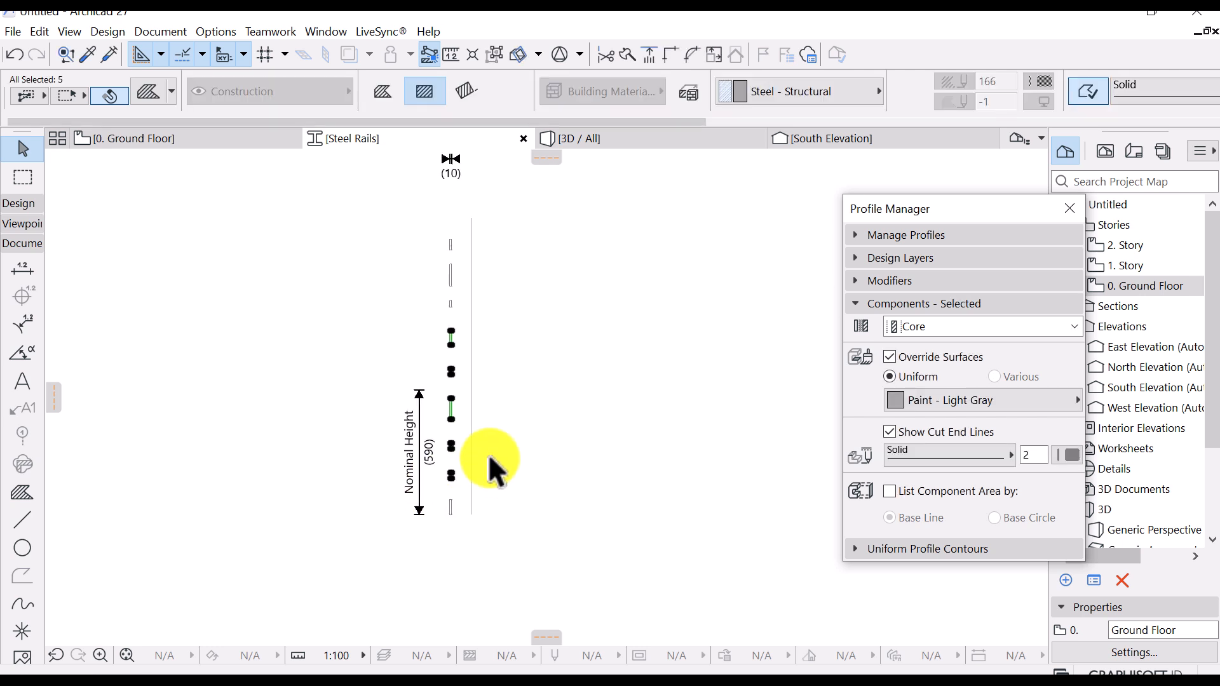
{"action": "key", "text": "Escape"}
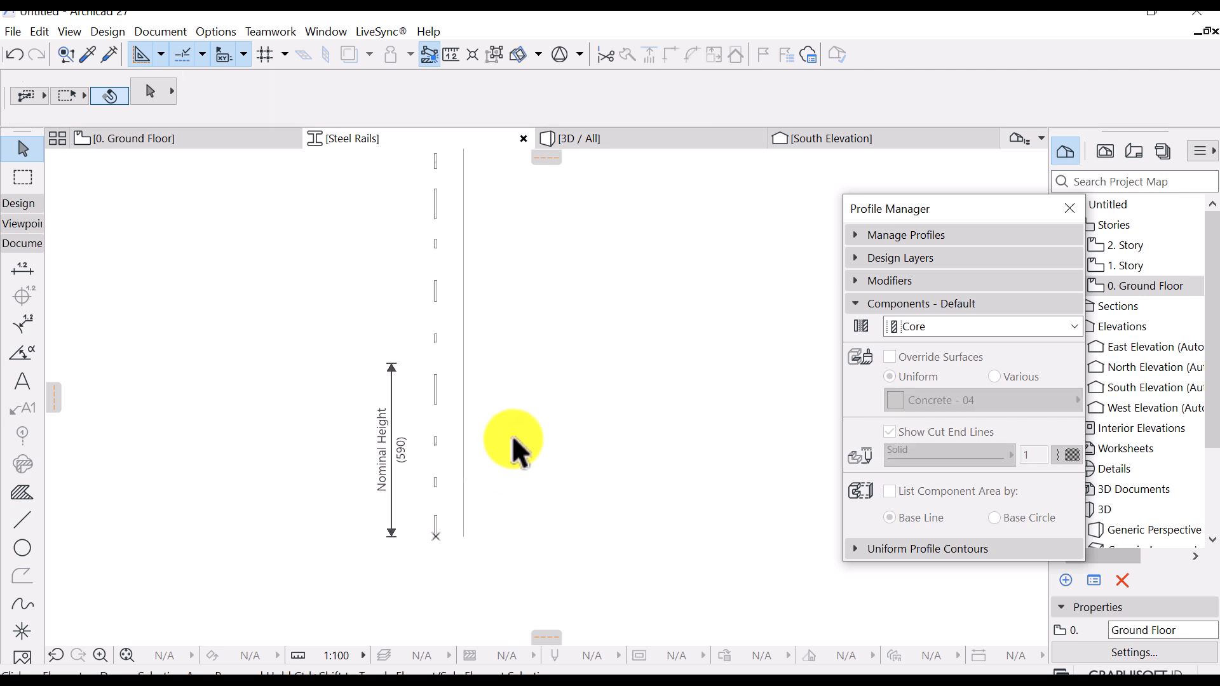
{"action": "key", "text": "m"}
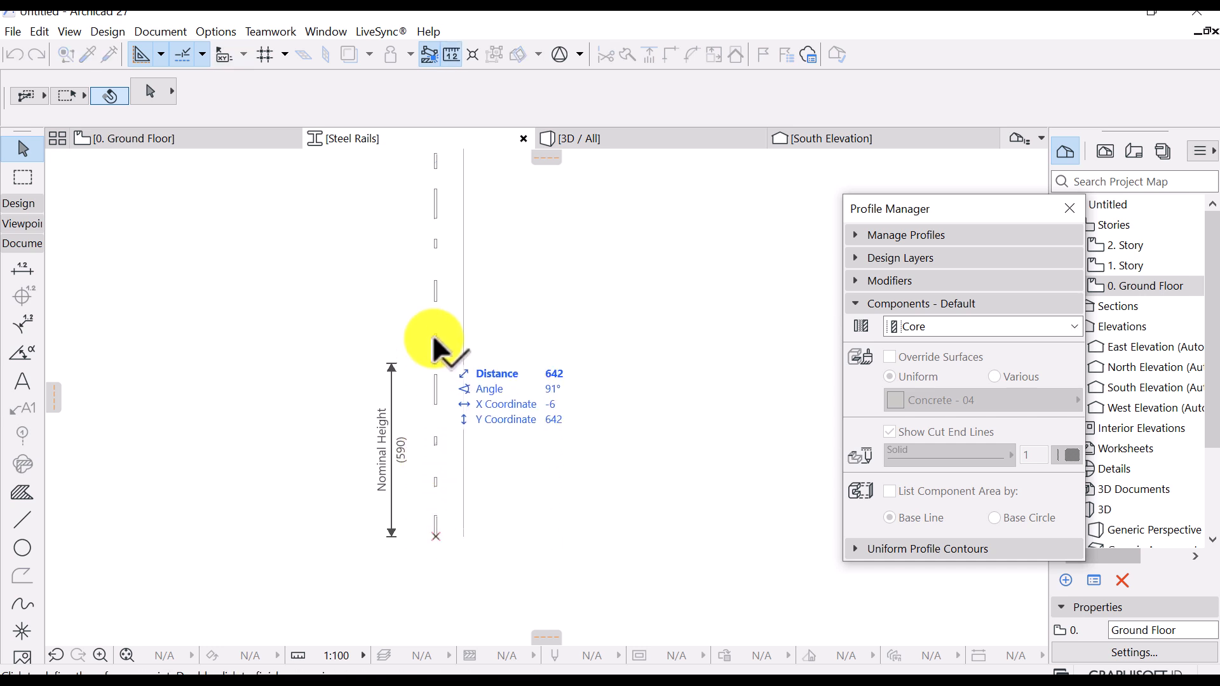
{"action": "left_click", "coordinate": [435, 300]}
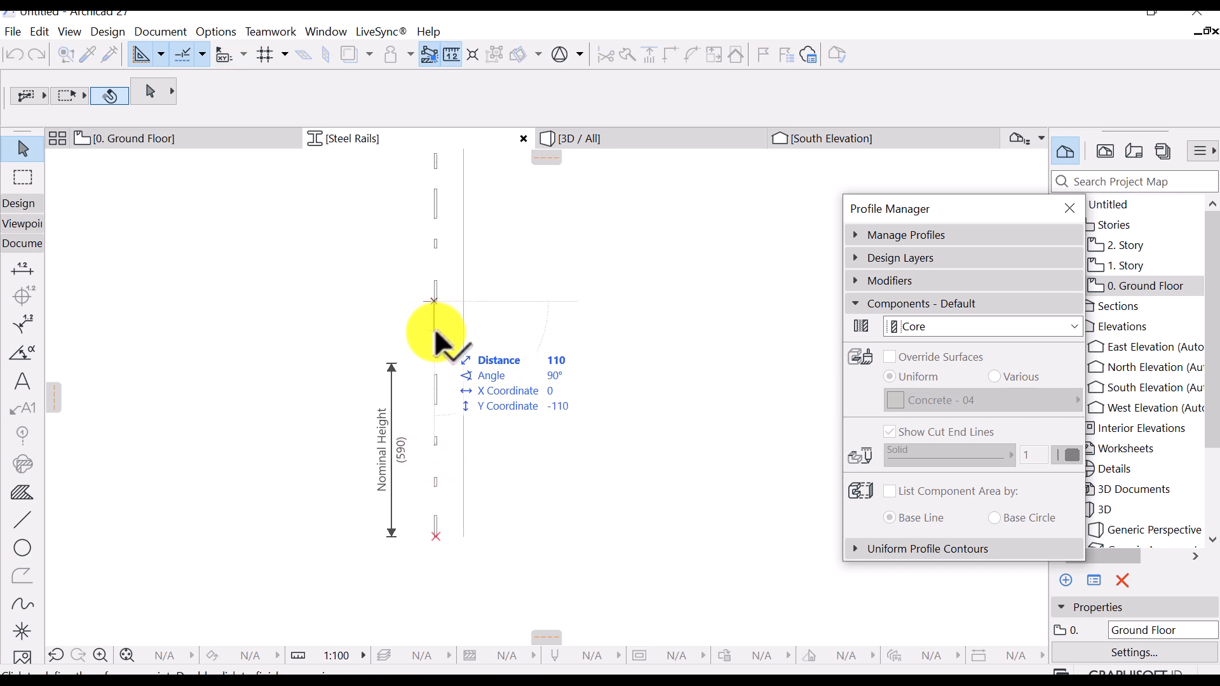
{"action": "key", "text": "Escape"}
{"action": "key", "text": "m"}
{"action": "left_click", "coordinate": [434, 278]}
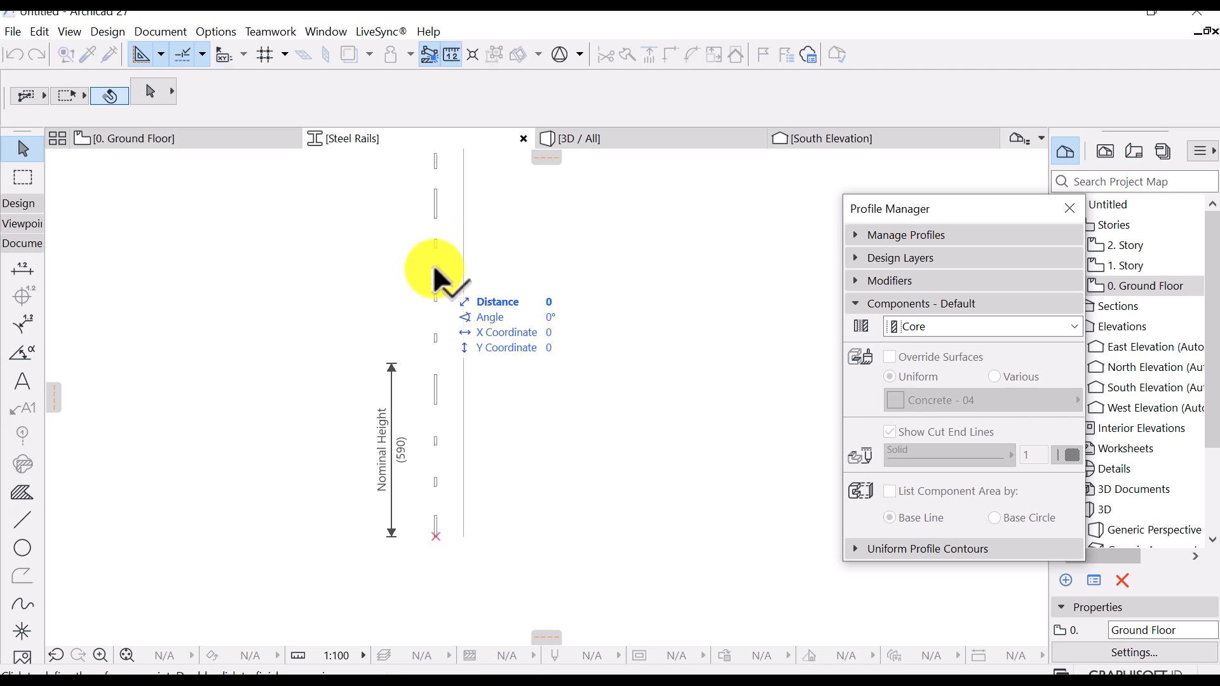
{"action": "key", "text": "Escape"}
Move the three rails directly above the bottom rail up by 10 mm and deselect them
{"action": "middle_click_drag", "start_coordinate": [425, 410], "coordinate": [432, 368]}
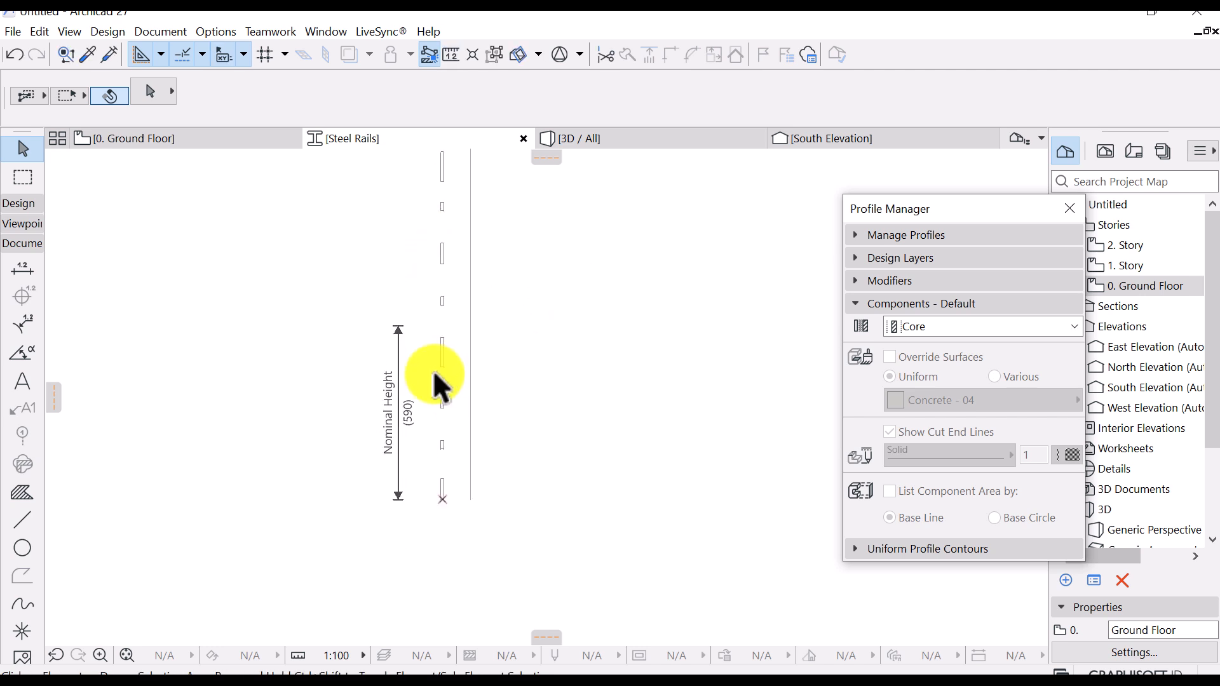
{"action": "left_click_drag", "start_coordinate": [451, 330], "coordinate": [430, 459]}
{"action": "key", "text": "ctrl+d"}
{"action": "left_click", "coordinate": [549, 419]}
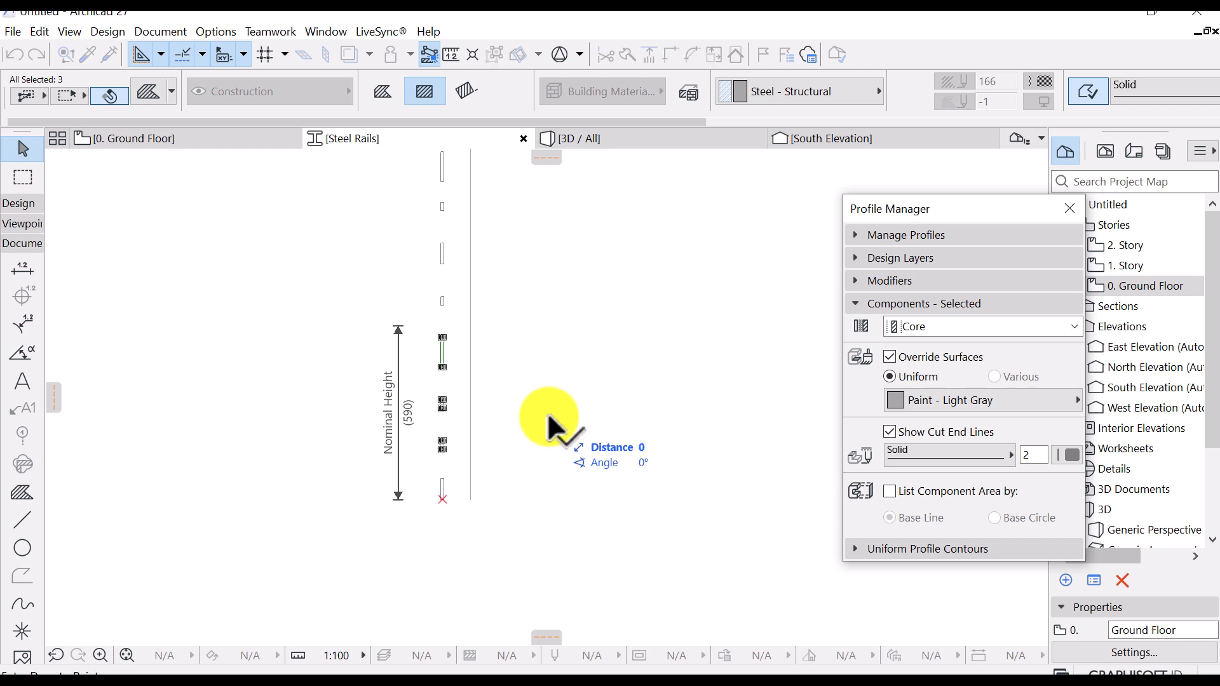
{"action": "type", "text": "10"}
{"action": "key", "text": "Return"}
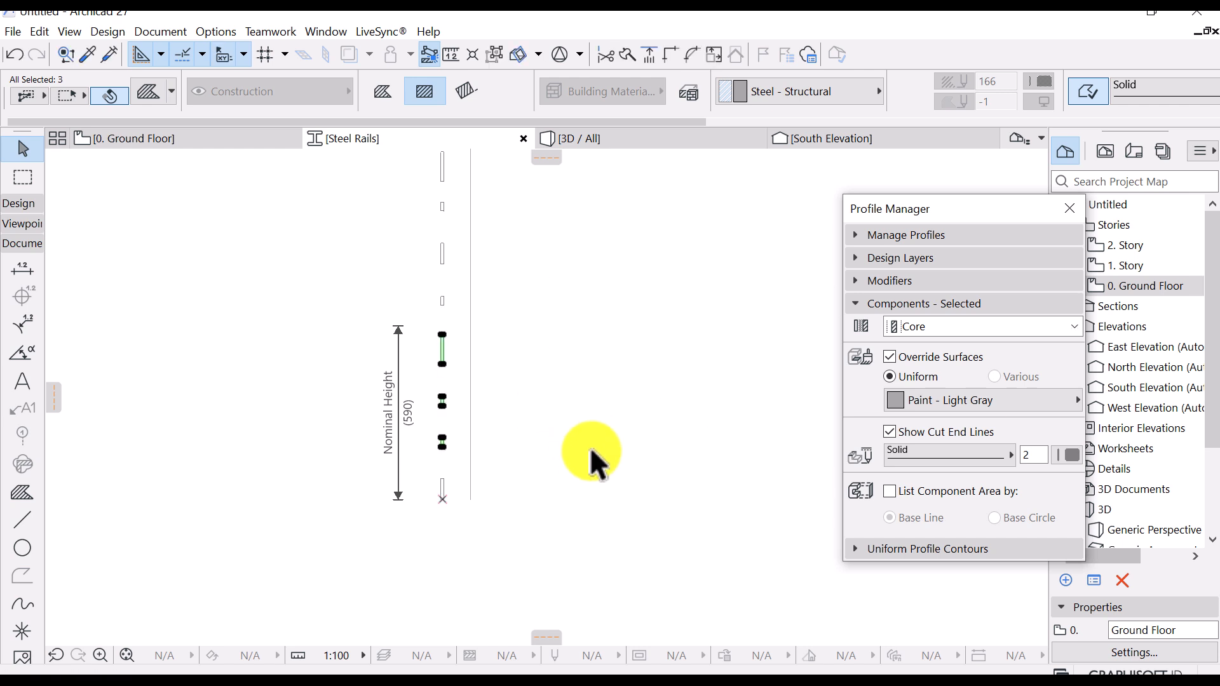
{"action": "left_click", "coordinate": [509, 483]}
Measure the gaps between the lower rails, from the bottom rail upwards
{"action": "key", "text": "m"}
{"action": "left_click", "coordinate": [443, 478]}
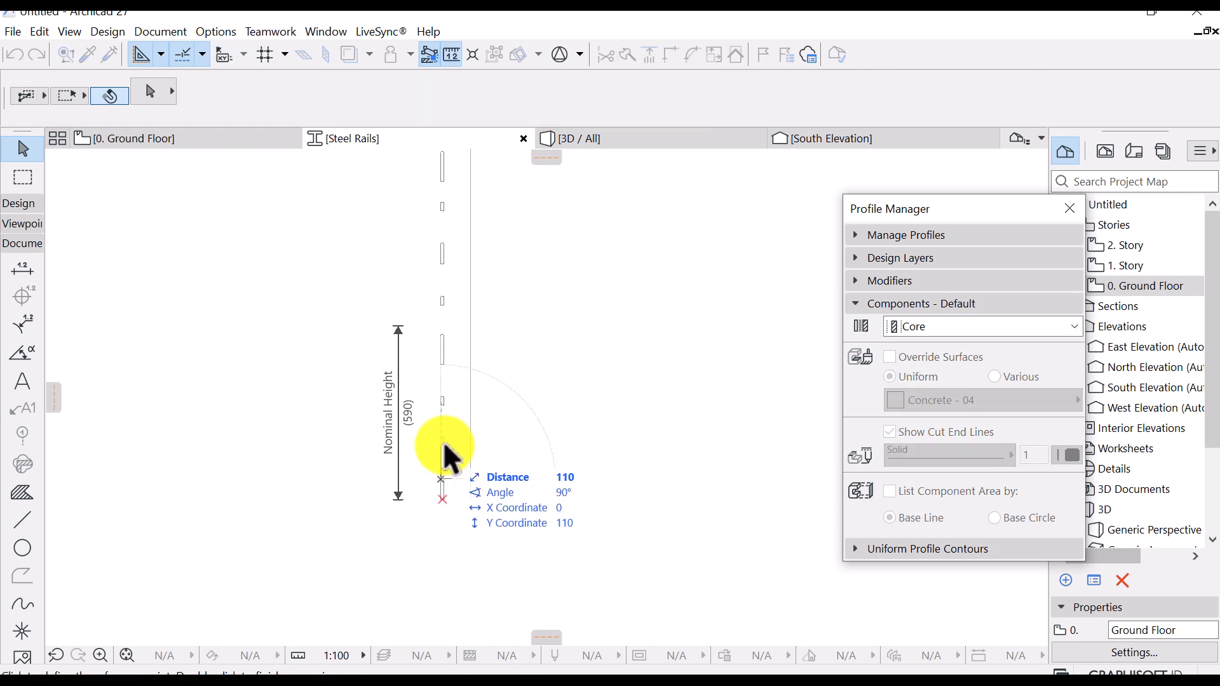
{"action": "key", "text": "Escape"}
{"action": "key", "text": "m"}
{"action": "left_click", "coordinate": [441, 439]}
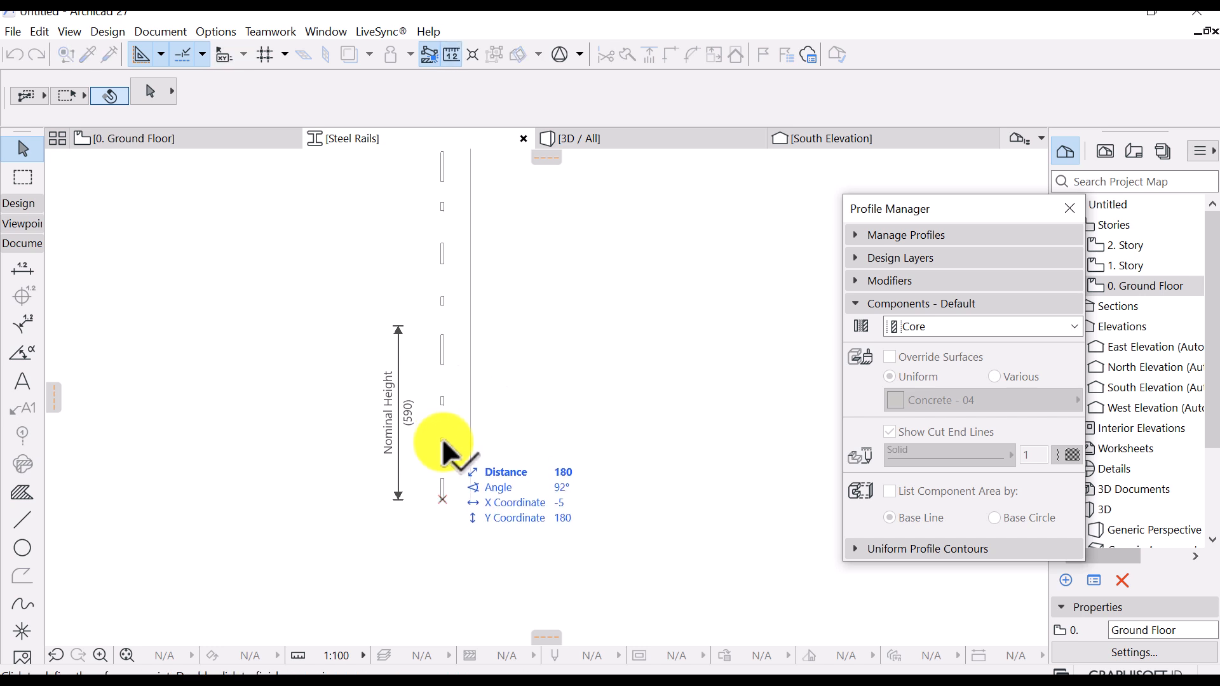
{"action": "key", "text": "Escape"}
{"action": "key", "text": "m"}
{"action": "left_click", "coordinate": [443, 397]}
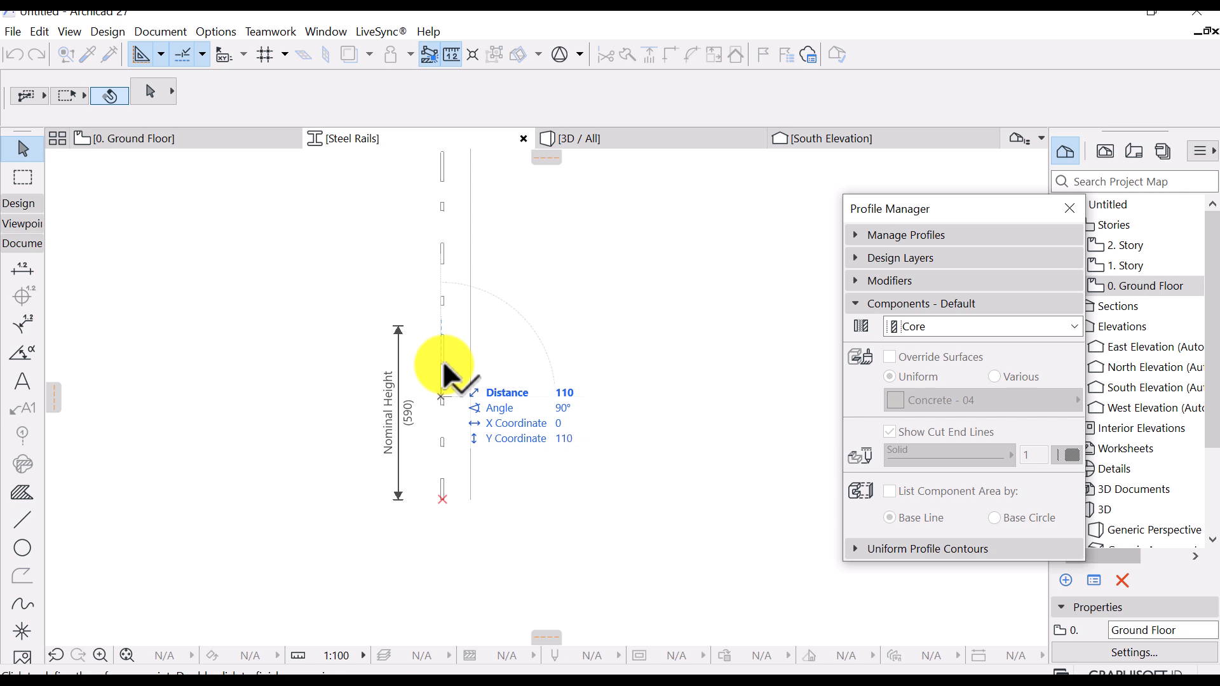
{"action": "key", "text": "Escape"}
Expand the Manage Profiles section for Steel Rails and return to the 3D view of the fence
{"action": "scroll", "coordinate": [481, 361], "scroll_direction": "down", "scroll_amount": 3}
{"action": "middle_click_drag", "start_coordinate": [481, 361], "coordinate": [490, 395]}
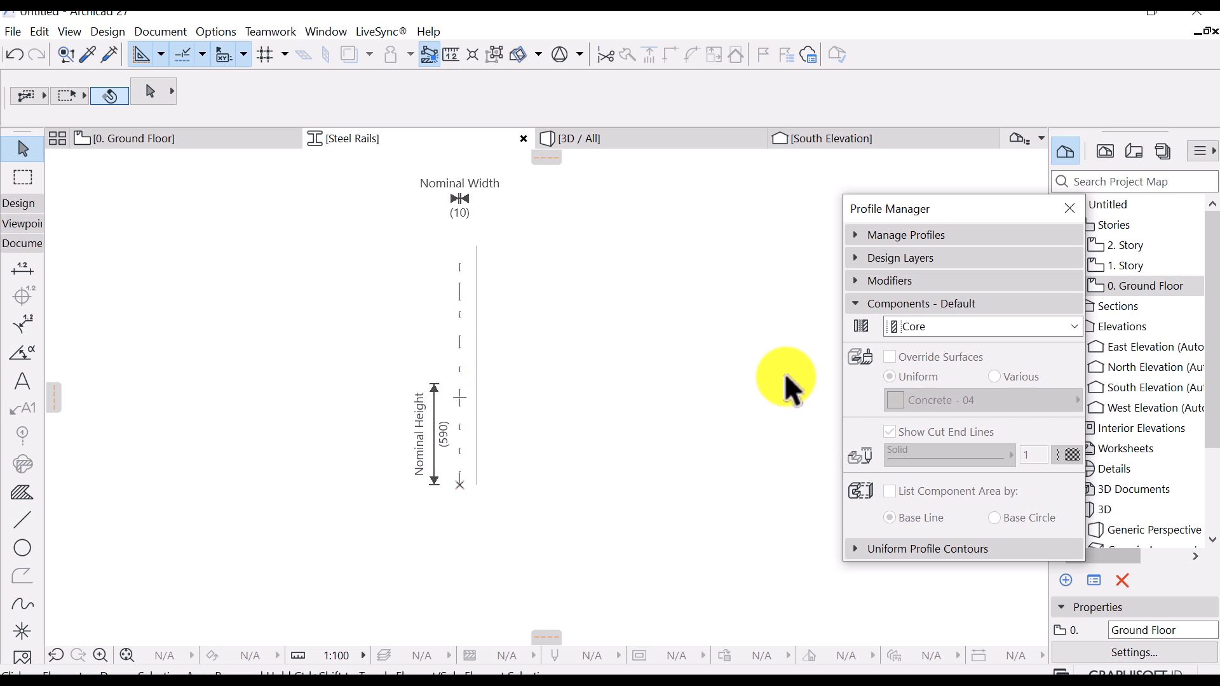
{"action": "left_click", "coordinate": [909, 238]}
{"action": "left_click", "coordinate": [883, 220]}
{"action": "left_click", "coordinate": [604, 136]}
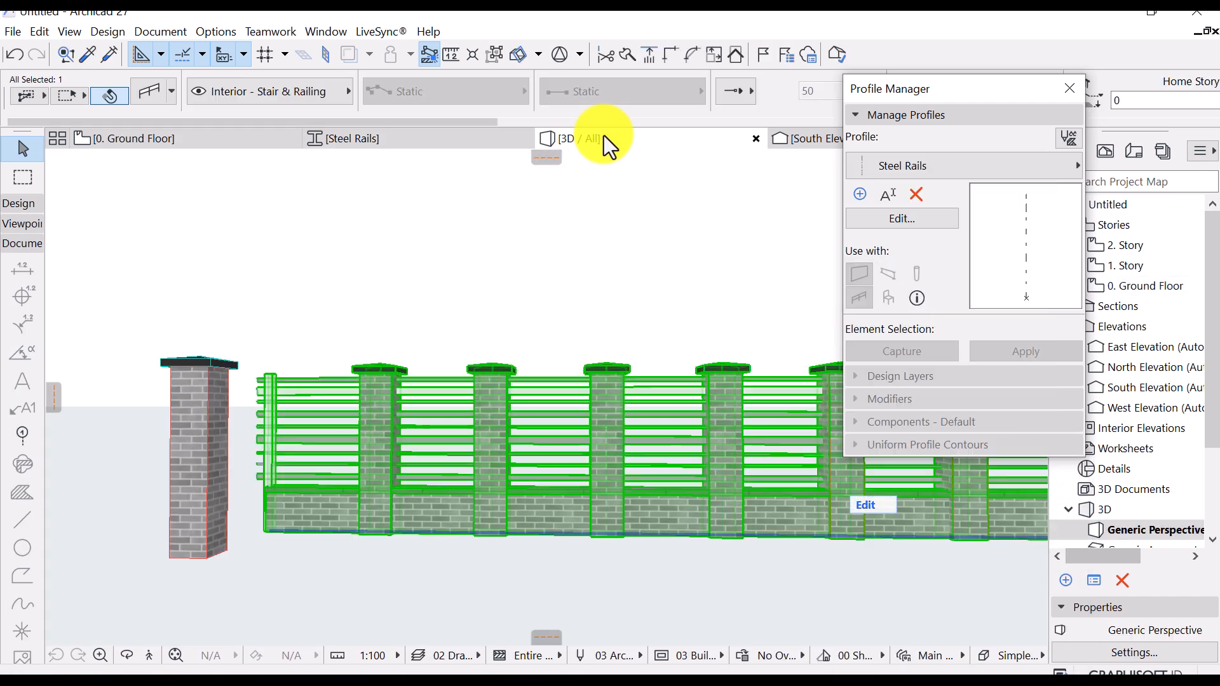
Deselect the railing, orbit to view the fence from its other end, and select the railing again
{"action": "left_click", "coordinate": [369, 273]}
{"action": "scroll", "coordinate": [369, 272], "scroll_direction": "down", "scroll_amount": 2}
{"action": "middle_click_drag", "start_coordinate": [531, 438], "coordinate": [413, 439]}
{"action": "left_click_drag", "start_coordinate": [346, 468], "coordinate": [627, 447]}
{"action": "left_click", "coordinate": [509, 445]}
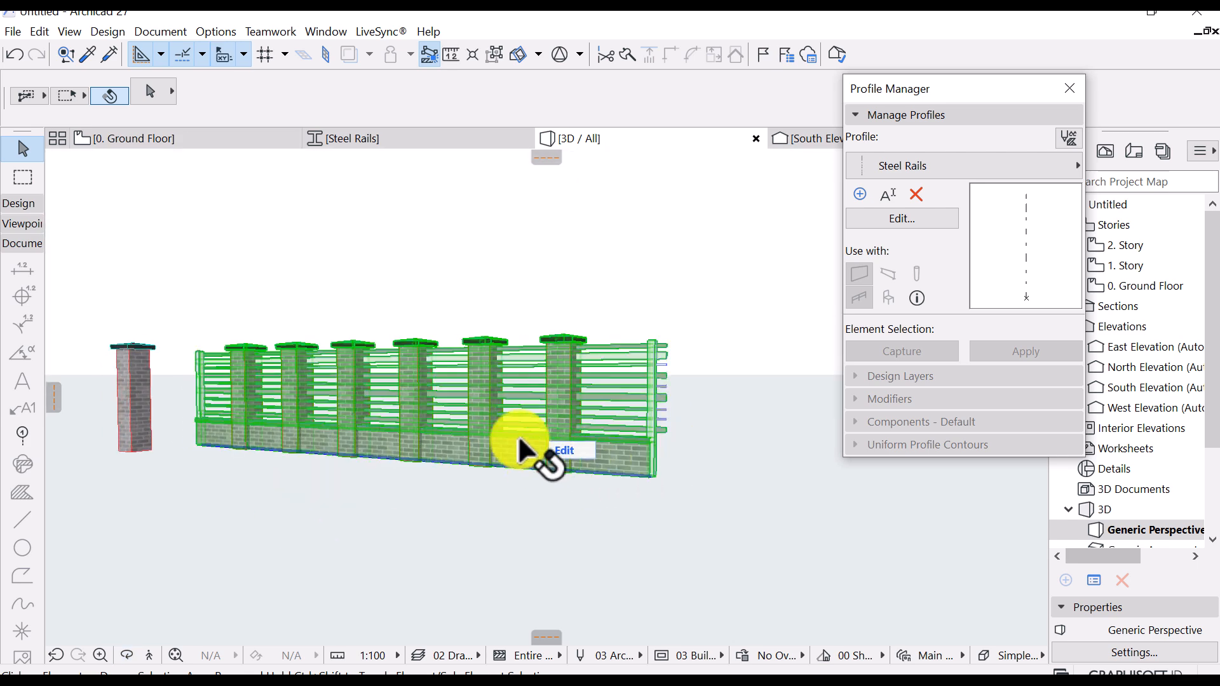
Isolate the selected railing in the 3D view, deselect it and close the Profile Manager
{"action": "key", "text": "F5"}
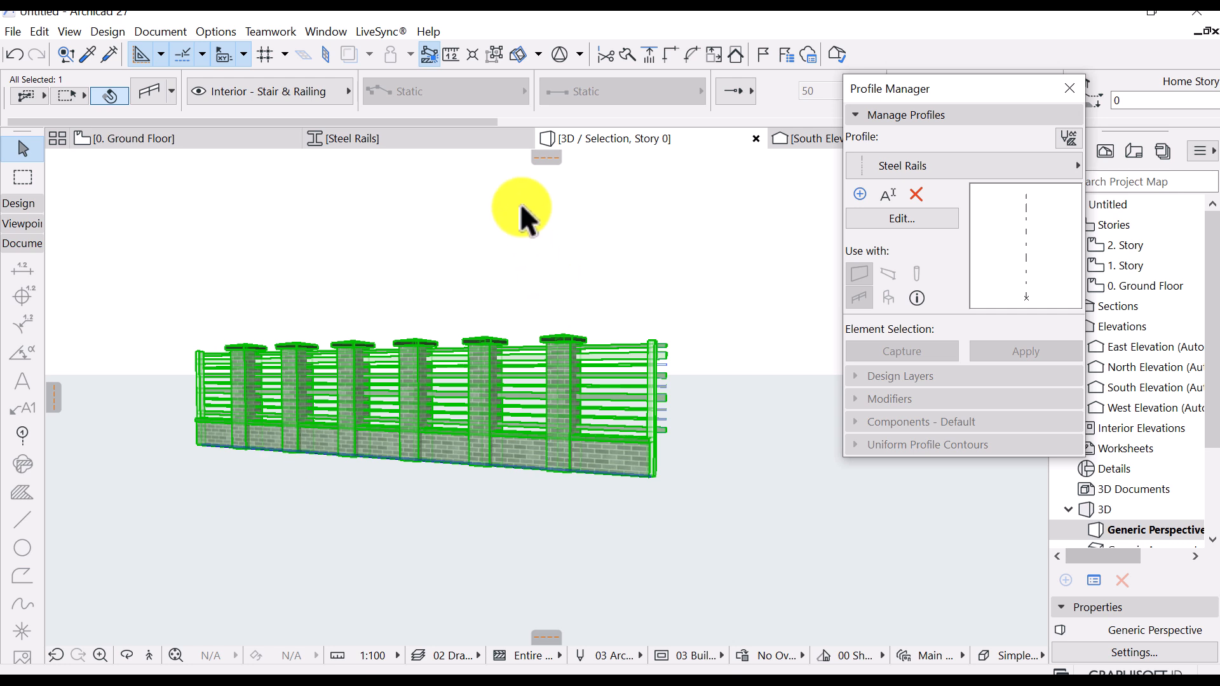
{"action": "left_click", "coordinate": [520, 205]}
{"action": "scroll", "coordinate": [372, 376], "scroll_direction": "down", "scroll_amount": 1}
{"action": "middle_click_drag", "start_coordinate": [372, 377], "coordinate": [527, 382]}
{"action": "left_click", "coordinate": [919, 116]}
{"action": "left_click", "coordinate": [1070, 89]}
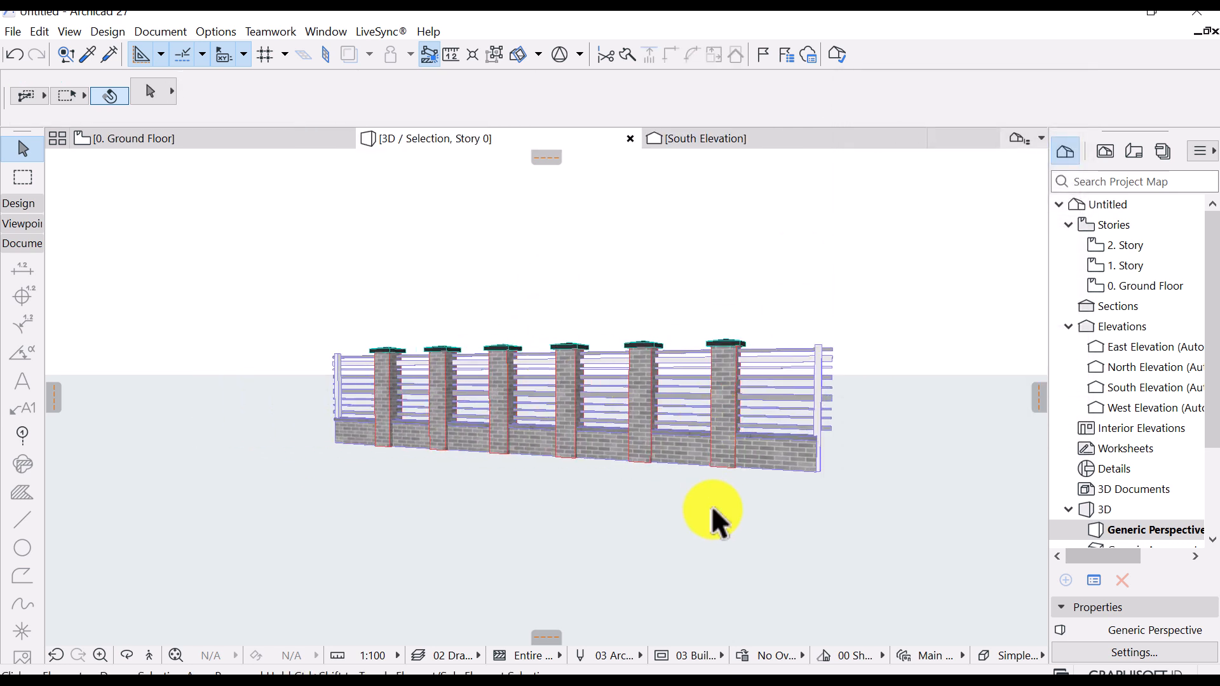
Select the railing and set its node post type to None
{"action": "middle_click_drag", "start_coordinate": [695, 475], "coordinate": [664, 447], "text": "shift"}
{"action": "scroll", "coordinate": [572, 421], "scroll_direction": "up", "scroll_amount": 1}
{"action": "left_click", "coordinate": [572, 388]}
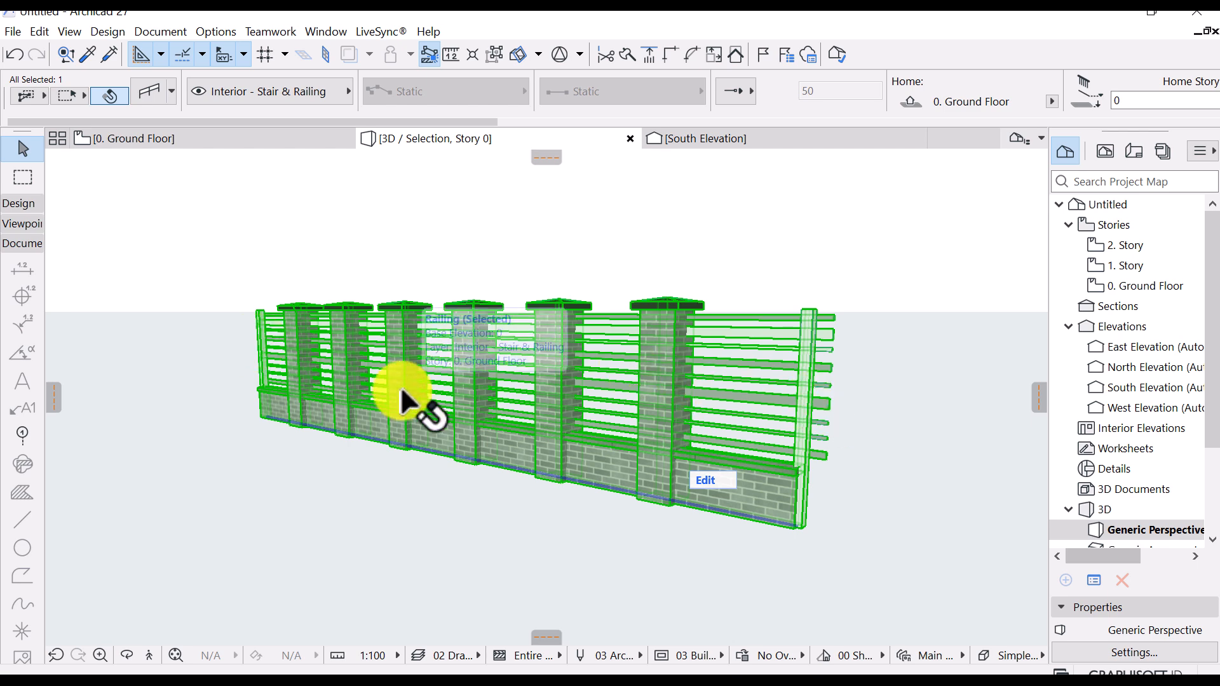
{"action": "middle_click_drag", "start_coordinate": [389, 444], "coordinate": [510, 413], "text": "shift"}
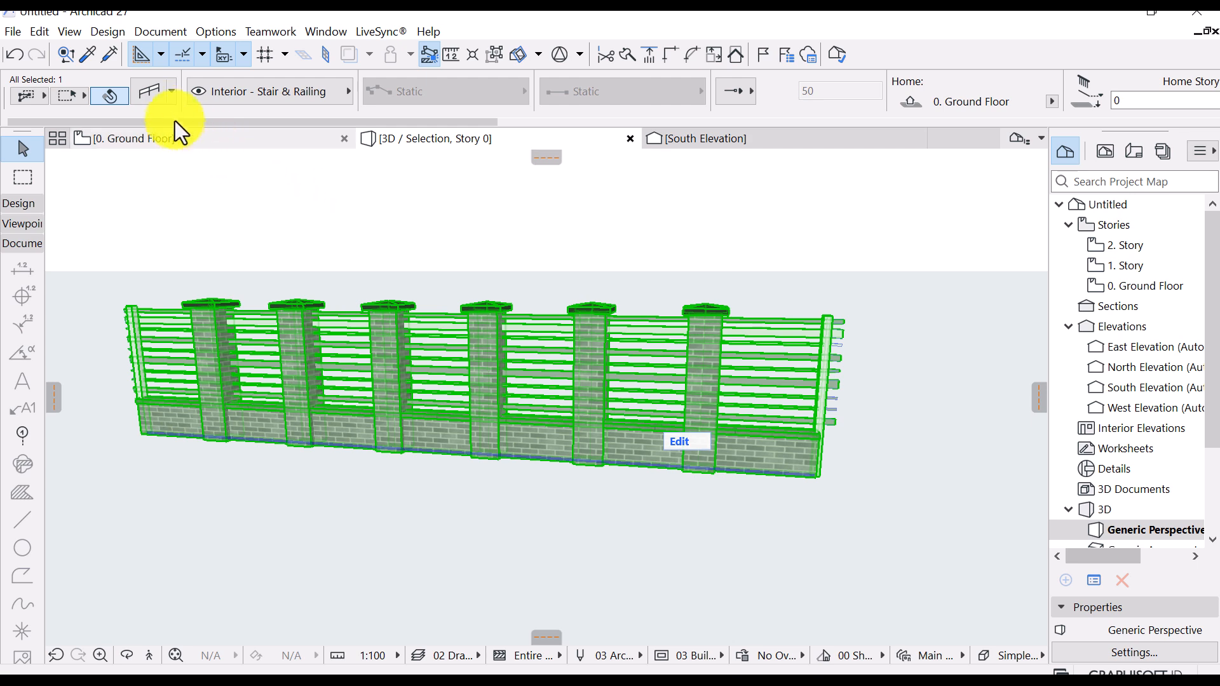
{"action": "left_click", "coordinate": [148, 93]}
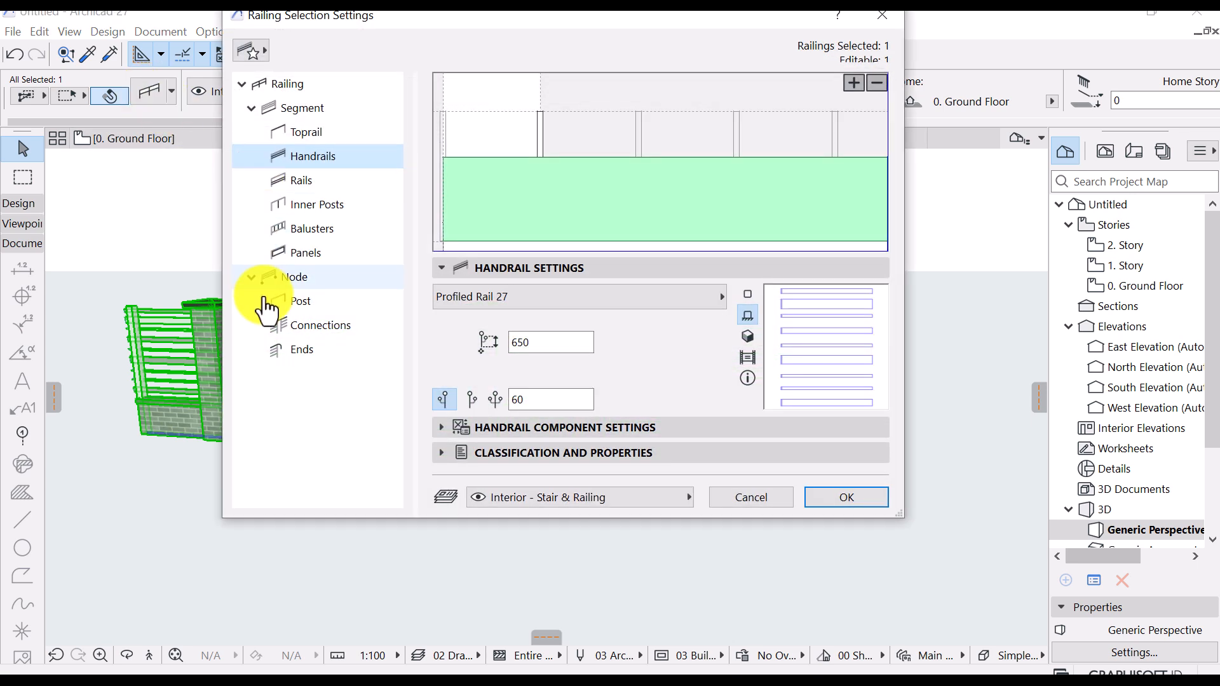
{"action": "left_click", "coordinate": [303, 302]}
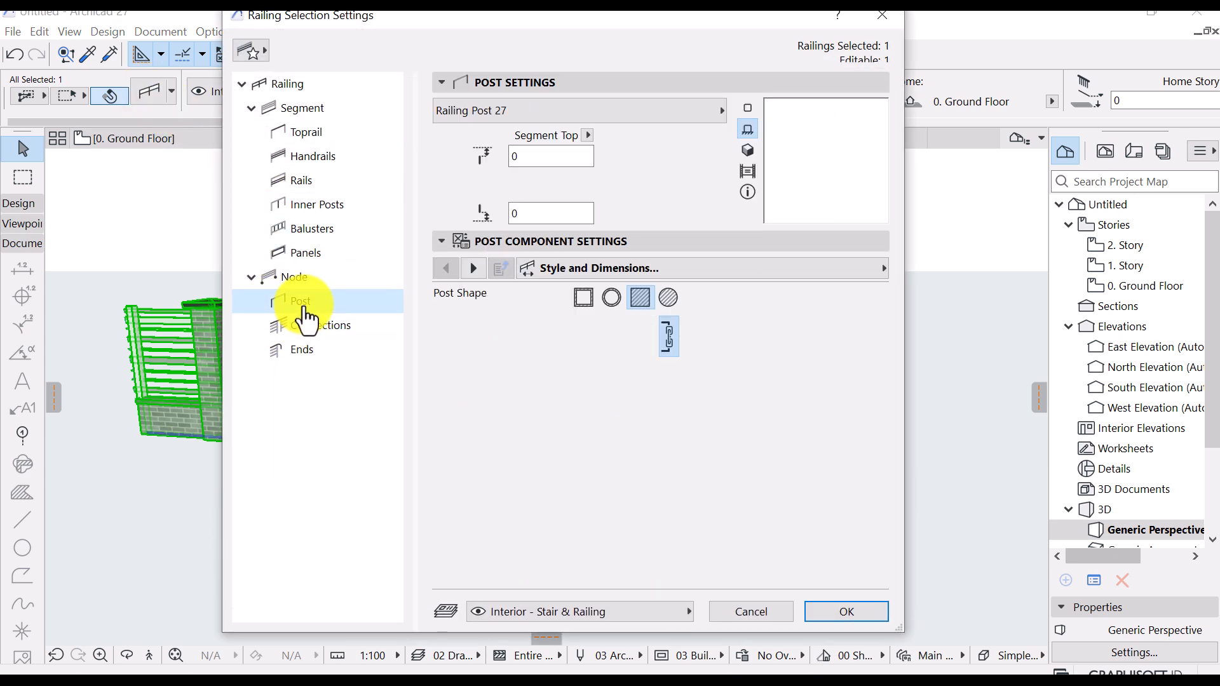
{"action": "left_click", "coordinate": [639, 120]}
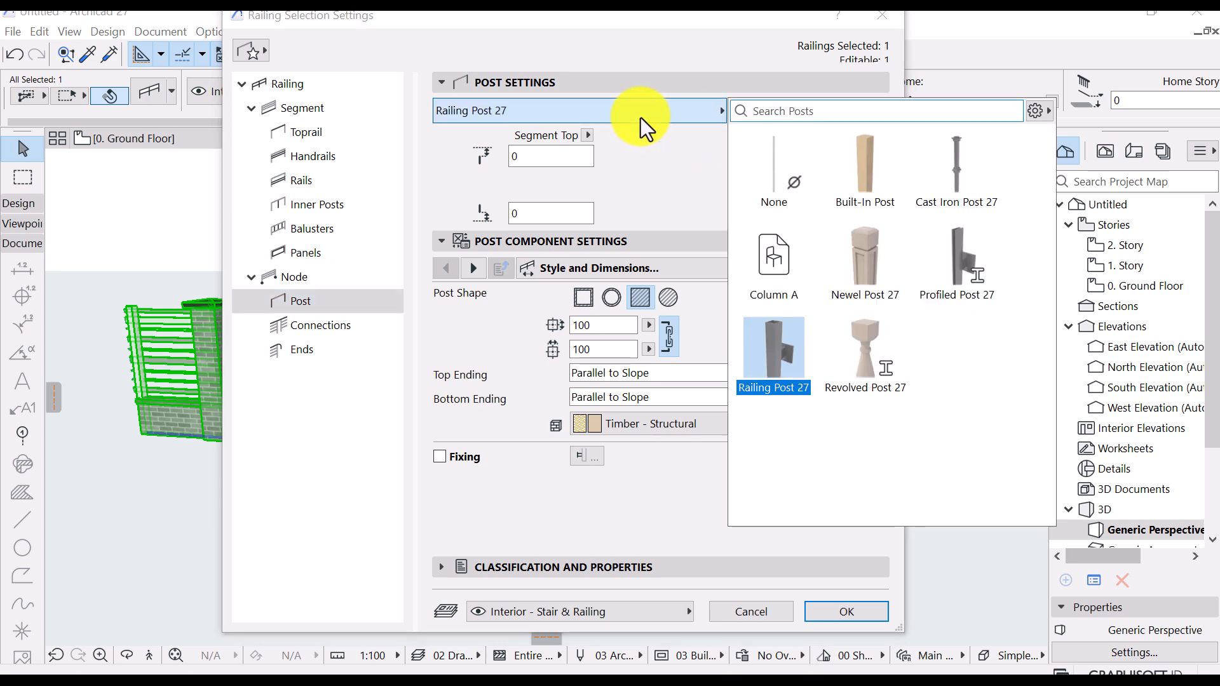
{"action": "left_click", "coordinate": [798, 187]}
{"action": "left_click", "coordinate": [633, 194]}
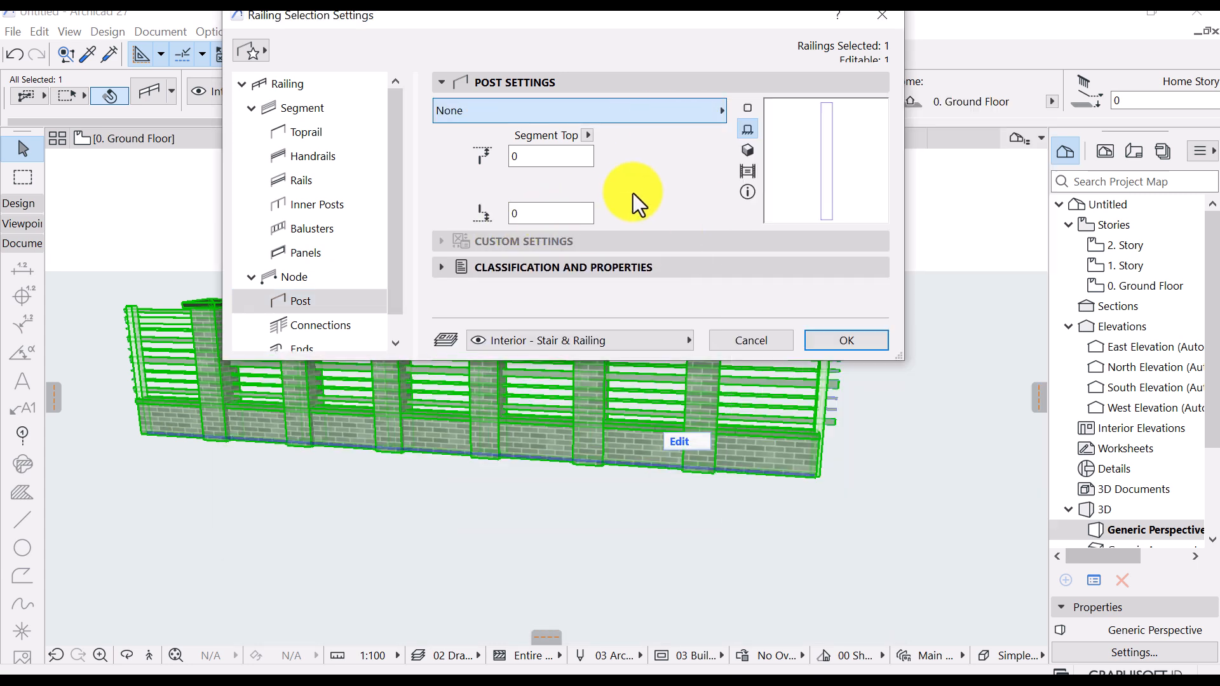
{"action": "left_click", "coordinate": [830, 341]}
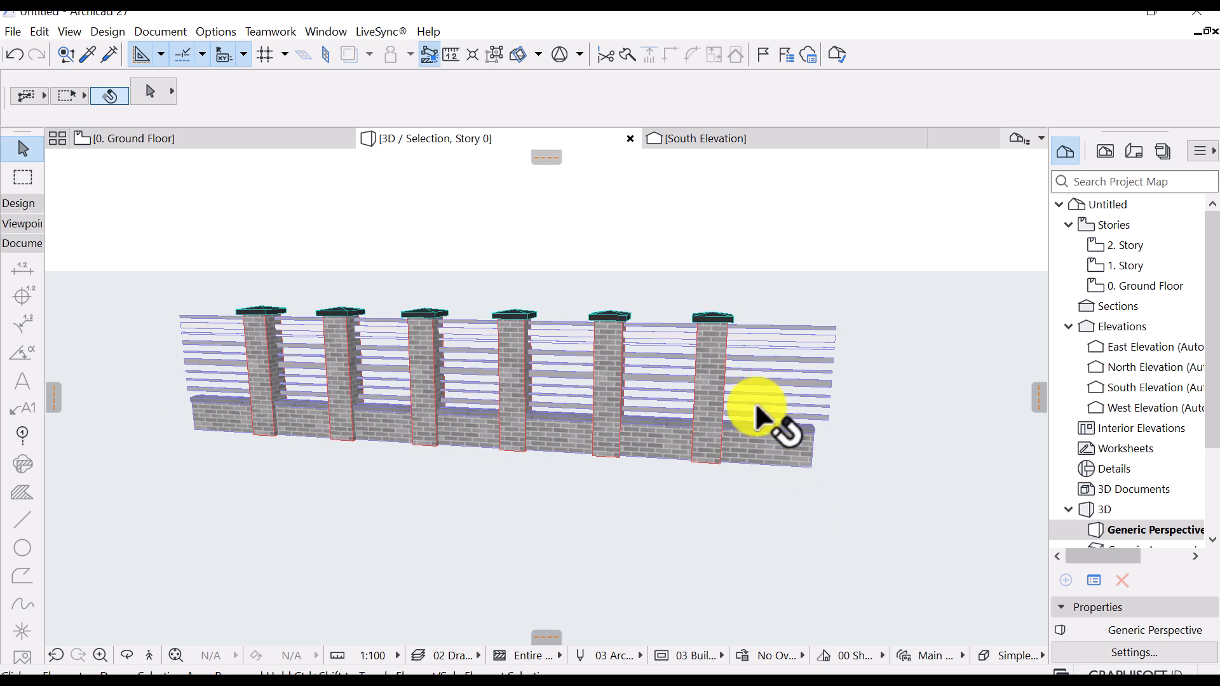
Set the railing's node post type to Column A so brick pillars stand at both ends of the fence
{"action": "middle_click_drag", "start_coordinate": [756, 407], "coordinate": [698, 420], "text": "shift"}
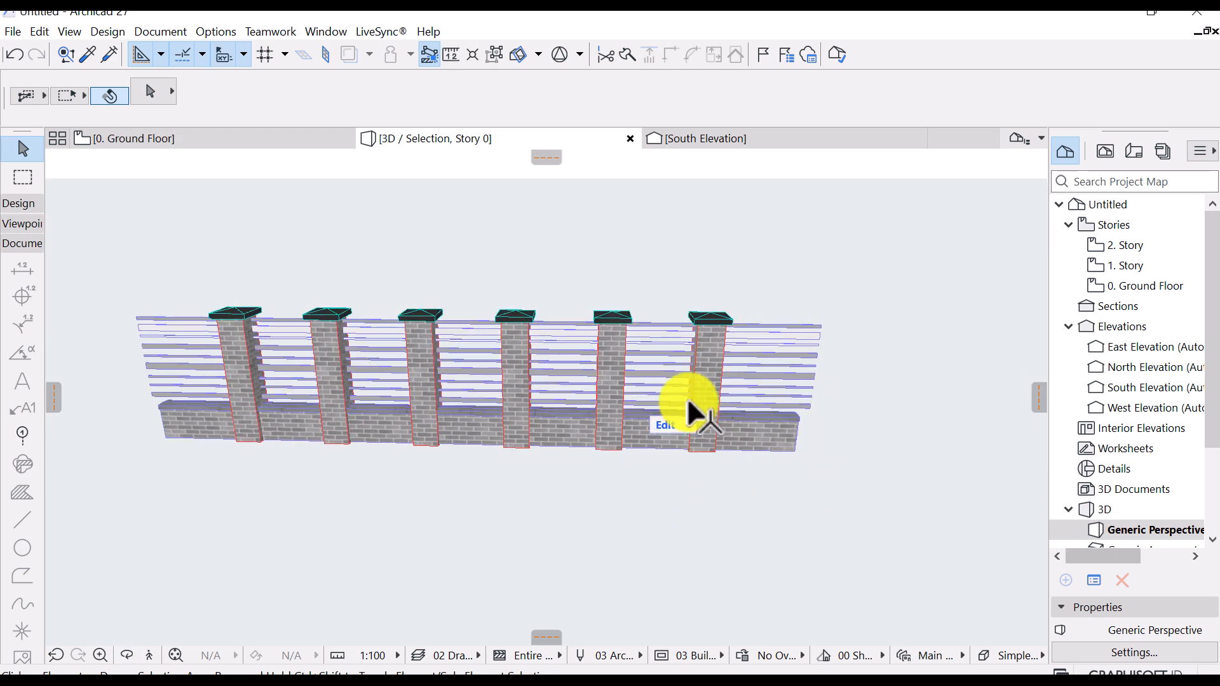
{"action": "left_click", "coordinate": [689, 409]}
{"action": "key", "text": "ctrl+t"}
{"action": "left_click", "coordinate": [615, 112]}
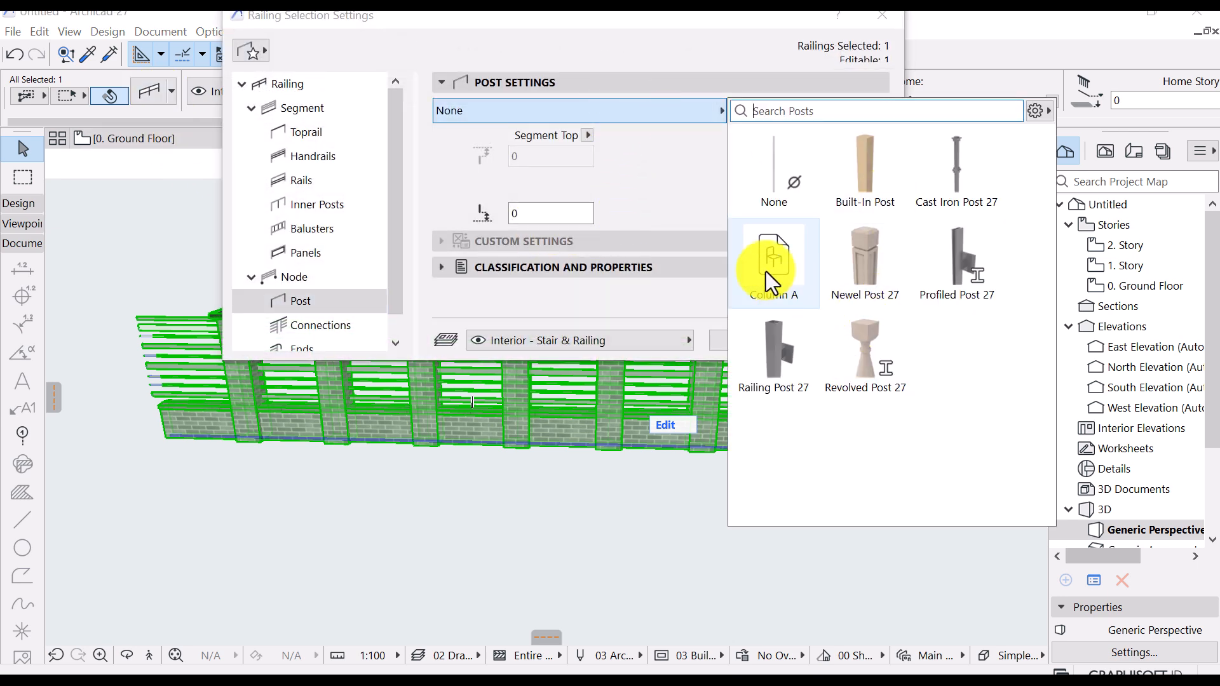
{"action": "left_click", "coordinate": [769, 272]}
{"action": "left_click", "coordinate": [848, 344]}
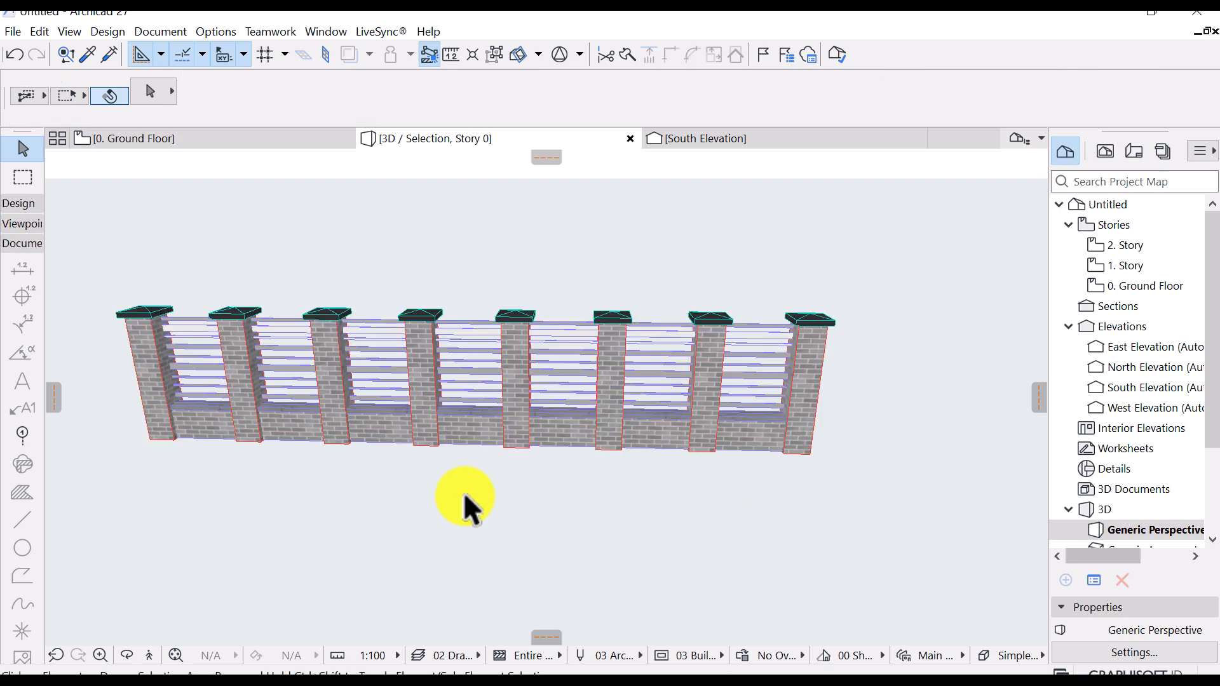
Open the selected railing's handrail settings and look through its component settings
{"action": "middle_click_drag", "start_coordinate": [616, 458], "coordinate": [185, 246], "text": "shift"}
{"action": "scroll", "coordinate": [186, 246], "scroll_direction": "up", "scroll_amount": 4}
{"action": "middle_click_drag", "start_coordinate": [297, 202], "coordinate": [259, 301], "text": "shift"}
{"action": "left_click", "coordinate": [377, 344]}
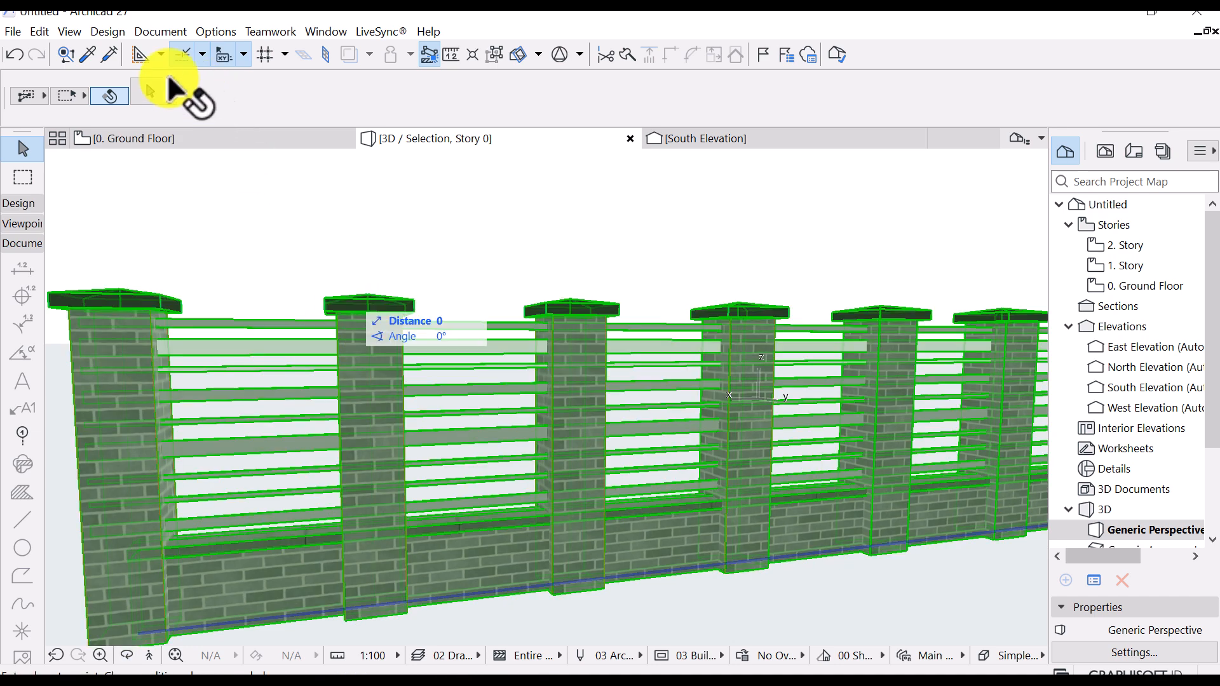
{"action": "left_click", "coordinate": [147, 93]}
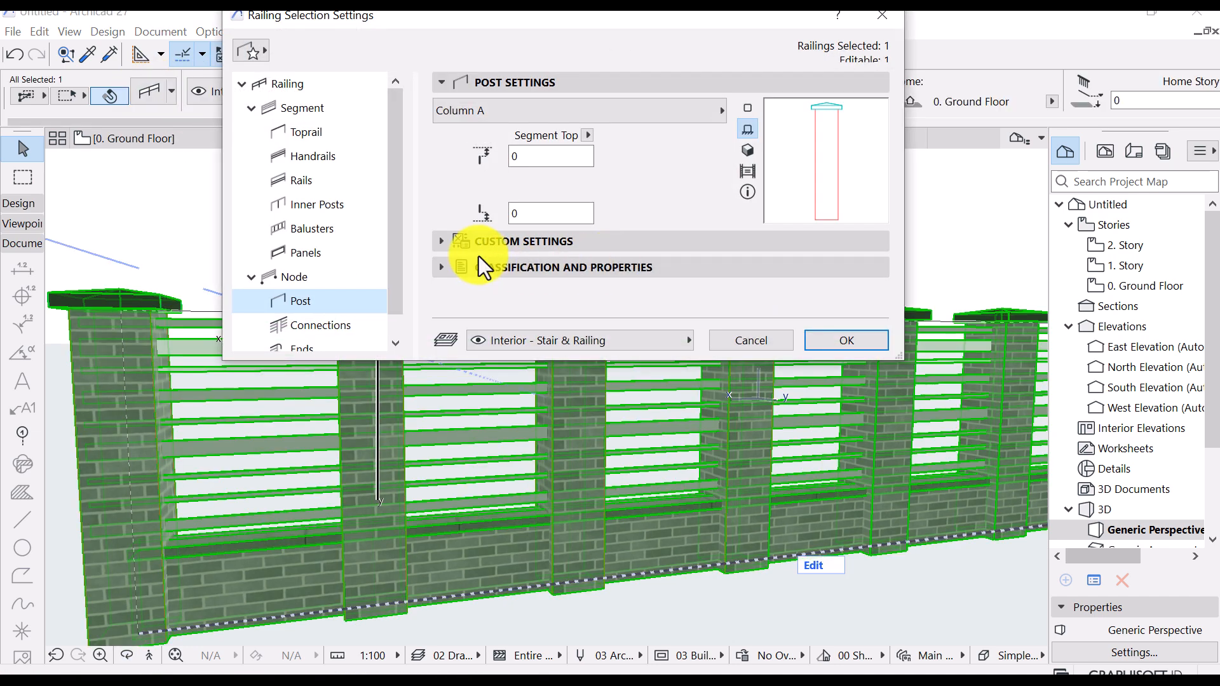
{"action": "left_click", "coordinate": [317, 112]}
{"action": "left_click", "coordinate": [518, 194]}
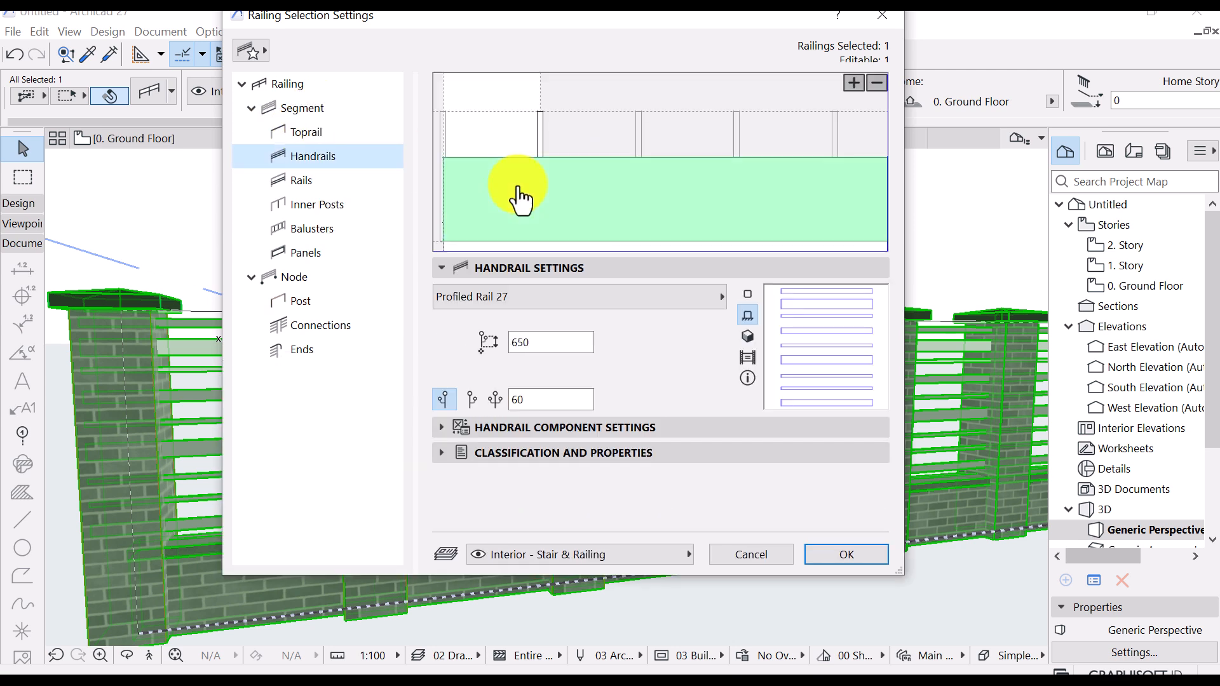
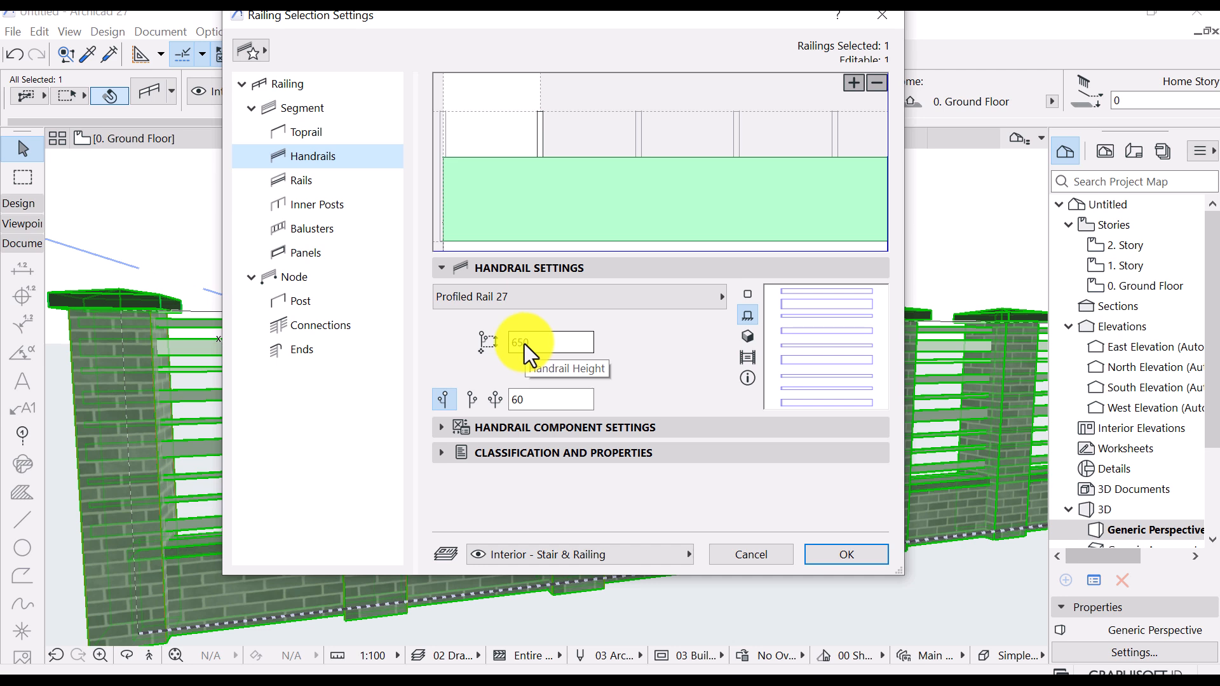
{"action": "left_click", "coordinate": [466, 428]}
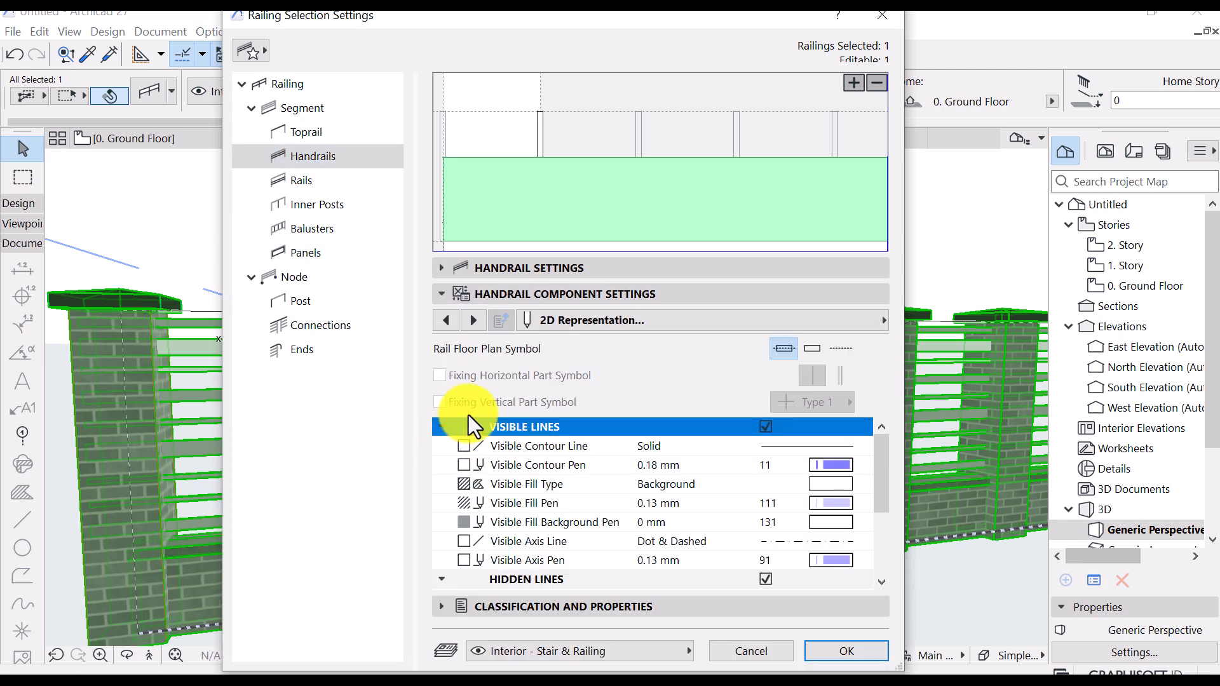
{"action": "left_click", "coordinate": [449, 324]}
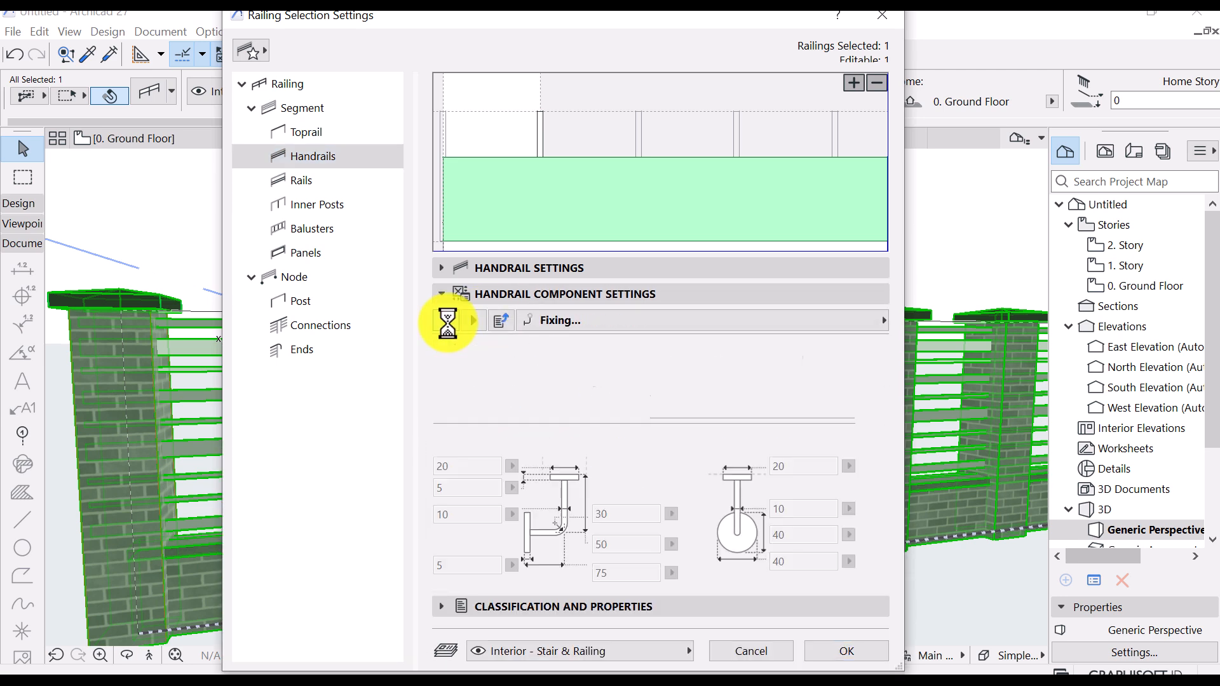
{"action": "left_click", "coordinate": [466, 267]}
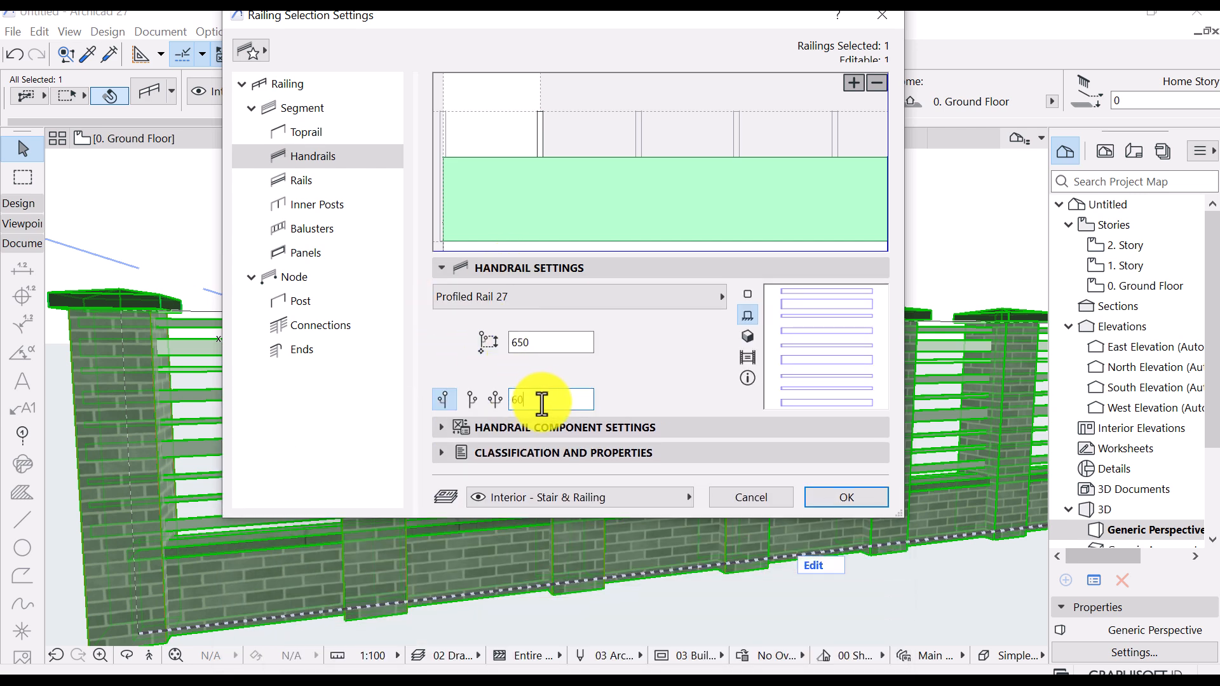
Try a handrail offset of 300 mm on the railing, check the rails against the pillars, and undo the change
{"action": "double_click", "coordinate": [553, 400]}
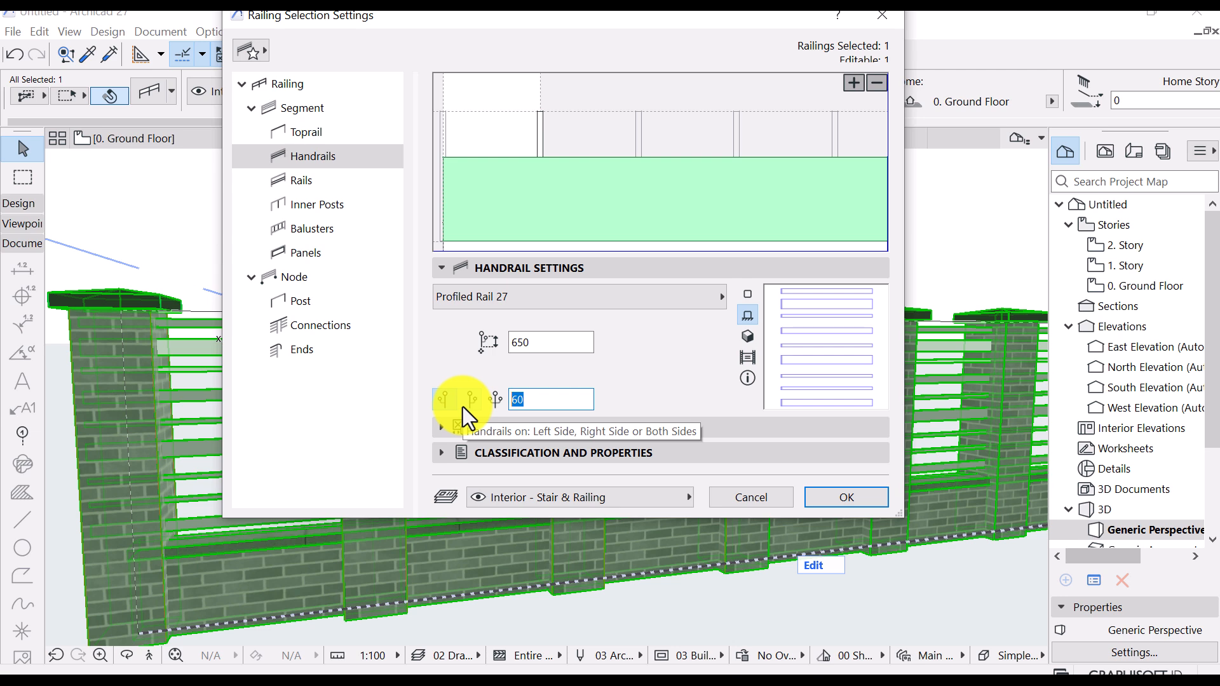
{"action": "type", "text": "300"}
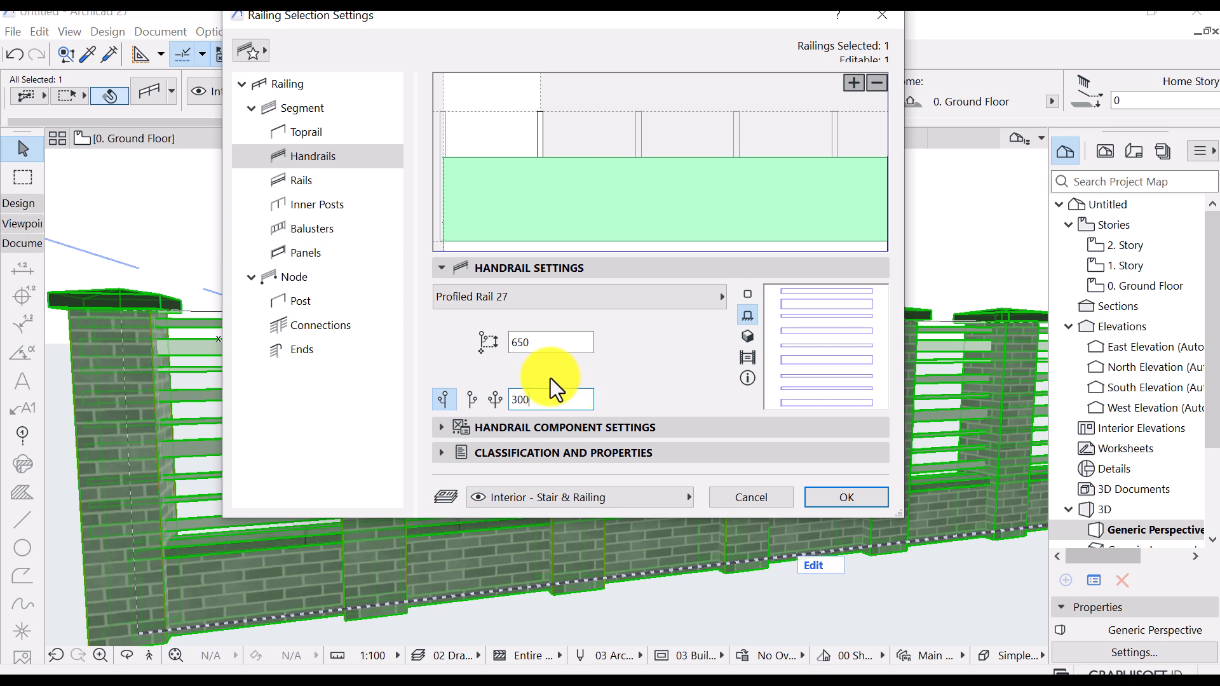
{"action": "left_click", "coordinate": [490, 428]}
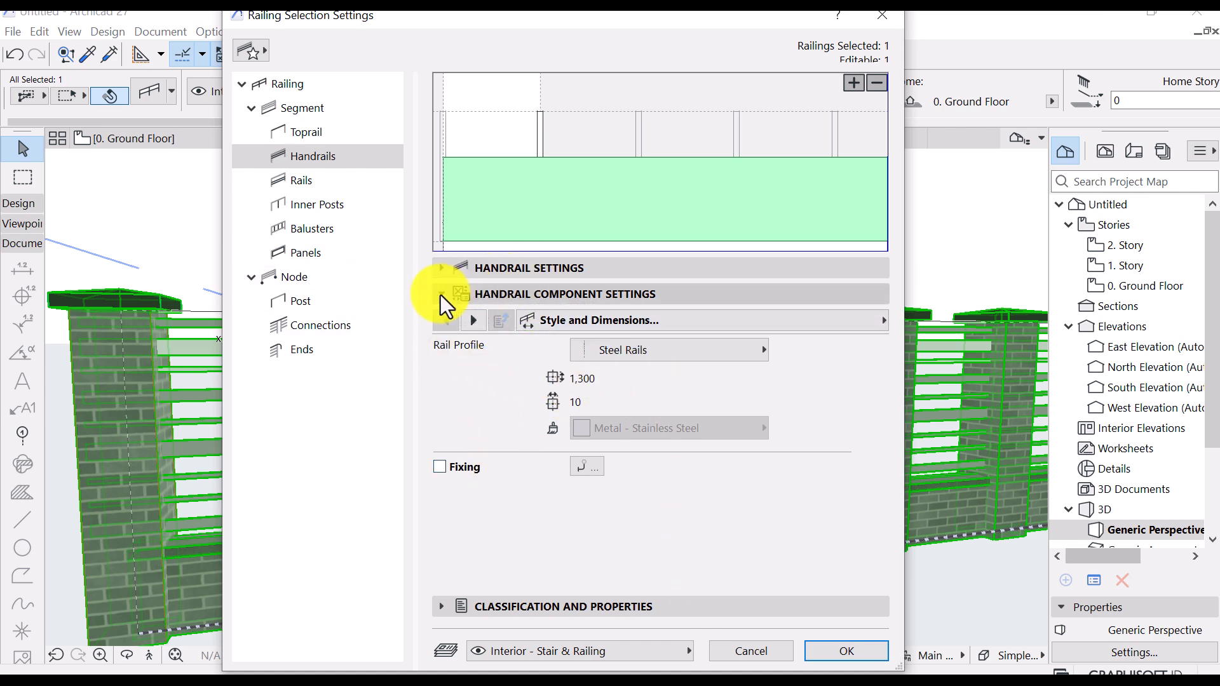
{"action": "left_click", "coordinate": [437, 272]}
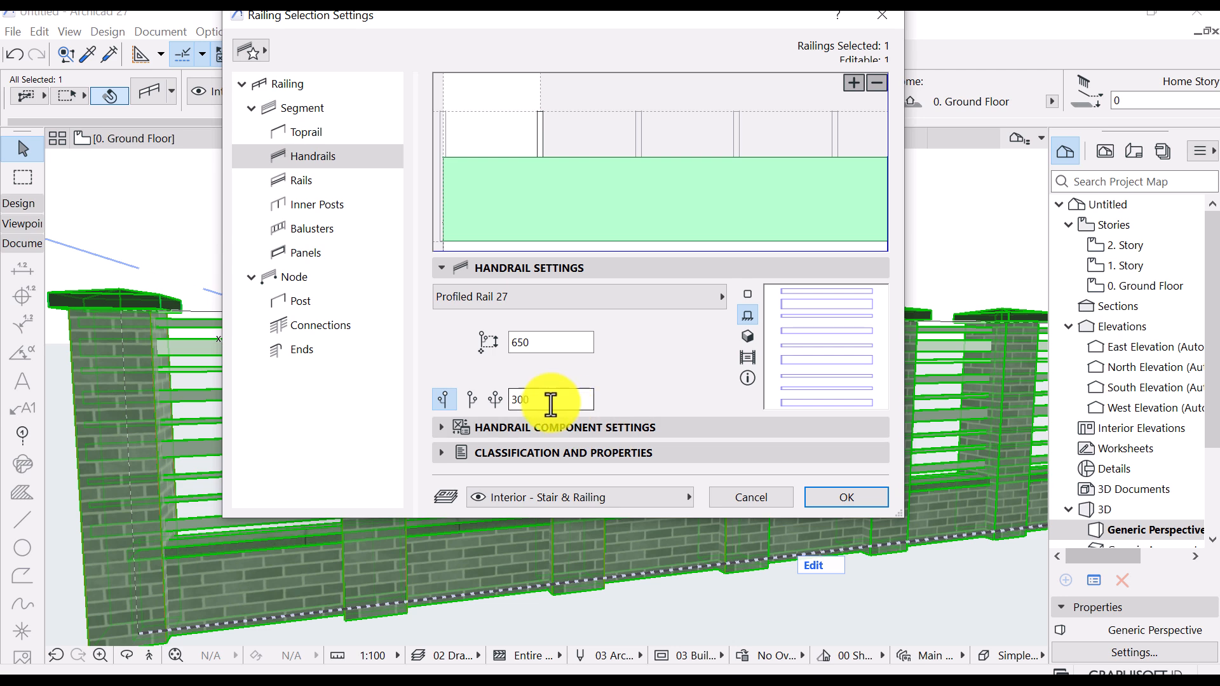
{"action": "left_click", "coordinate": [845, 499]}
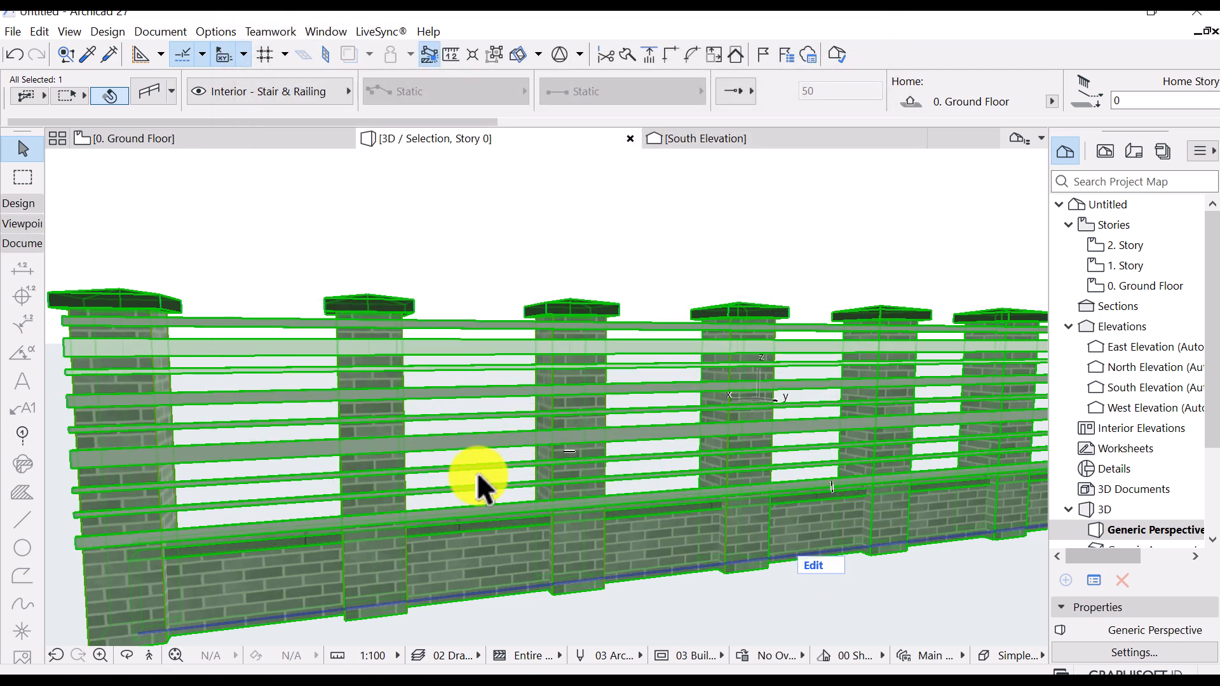
{"action": "middle_click_drag", "start_coordinate": [661, 465], "coordinate": [802, 474], "text": "shift"}
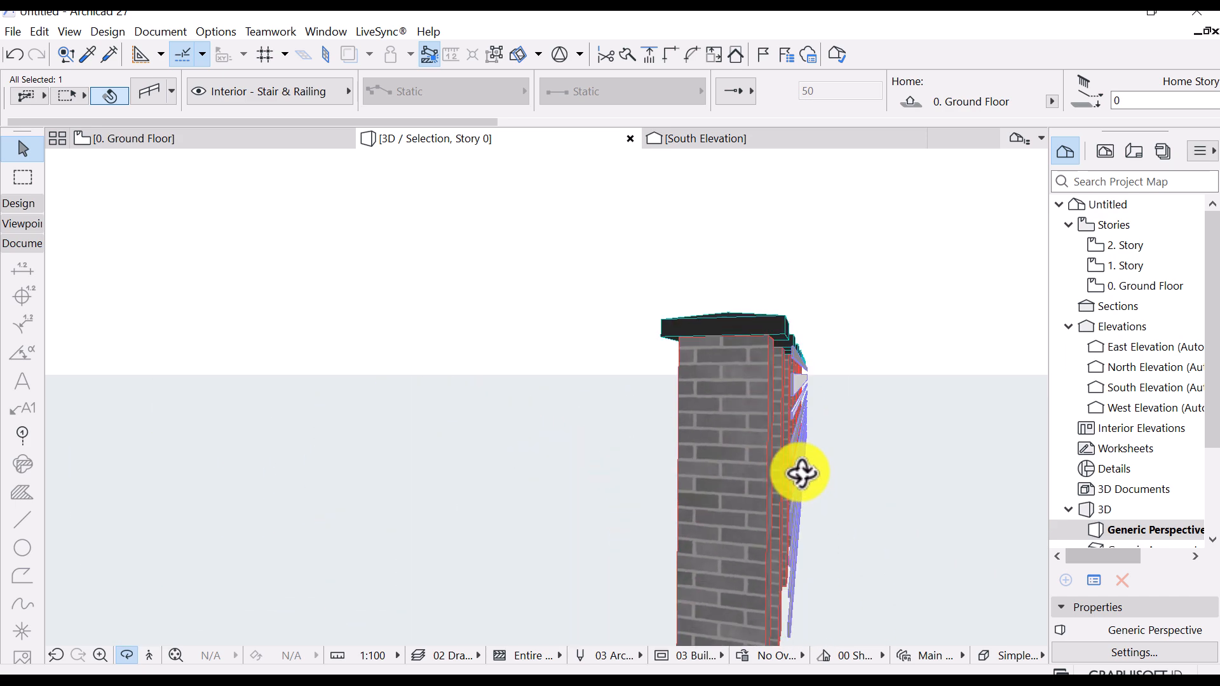
{"action": "key", "text": "ctrl+z"}
Examine the end pillar and where the rails meet it, and view the whole fence from several angles
{"action": "middle_click_drag", "start_coordinate": [904, 471], "coordinate": [561, 485], "text": "shift"}
{"action": "scroll", "coordinate": [460, 395], "scroll_direction": "up", "scroll_amount": 5}
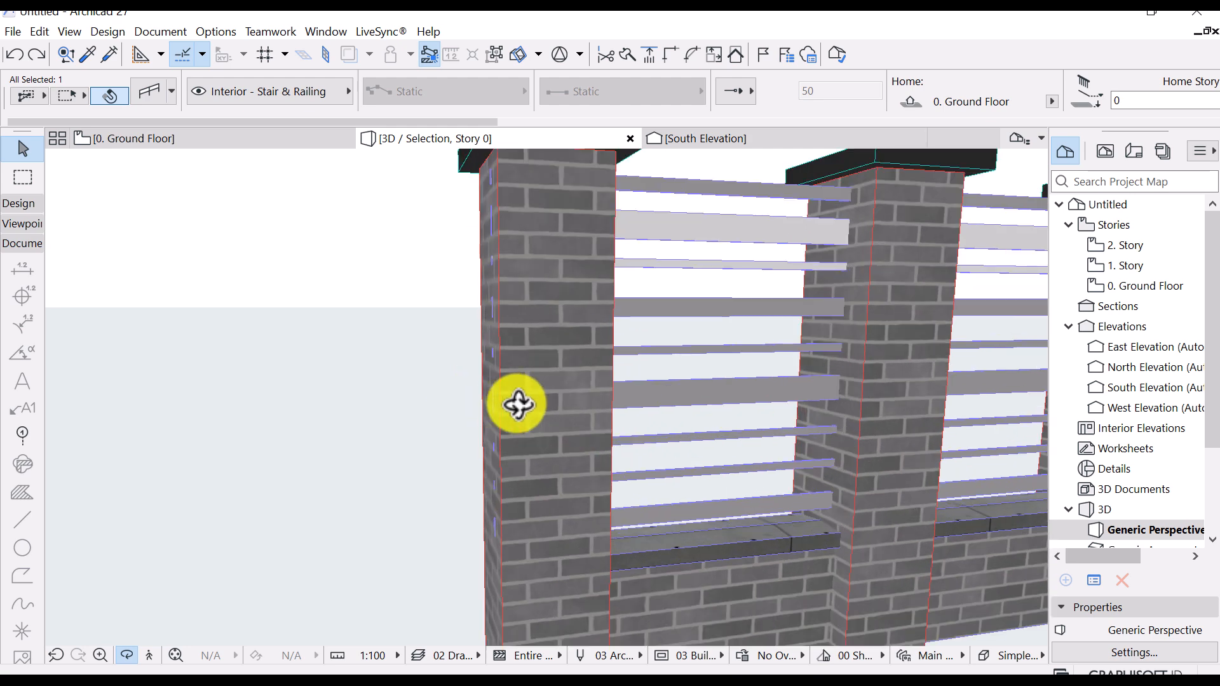
{"action": "middle_click_drag", "start_coordinate": [506, 404], "coordinate": [621, 411], "text": "shift"}
{"action": "middle_click_drag", "start_coordinate": [521, 439], "coordinate": [634, 420], "text": "shift"}
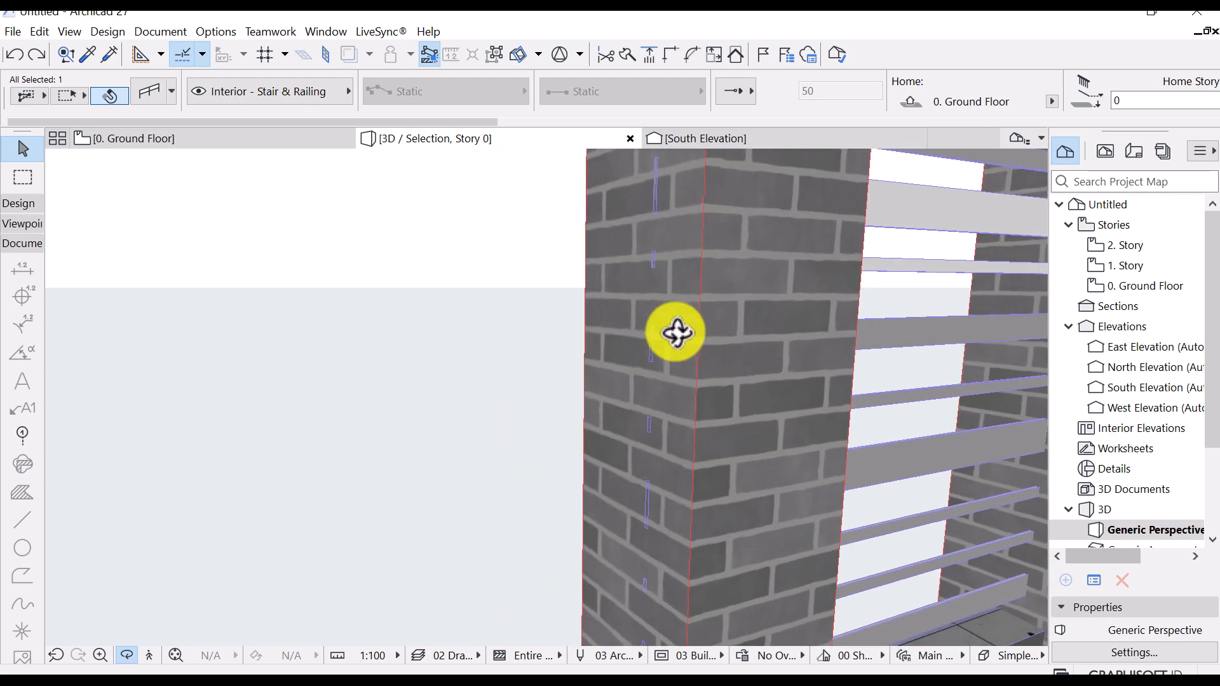
{"action": "scroll", "coordinate": [653, 334], "scroll_direction": "up", "scroll_amount": 3}
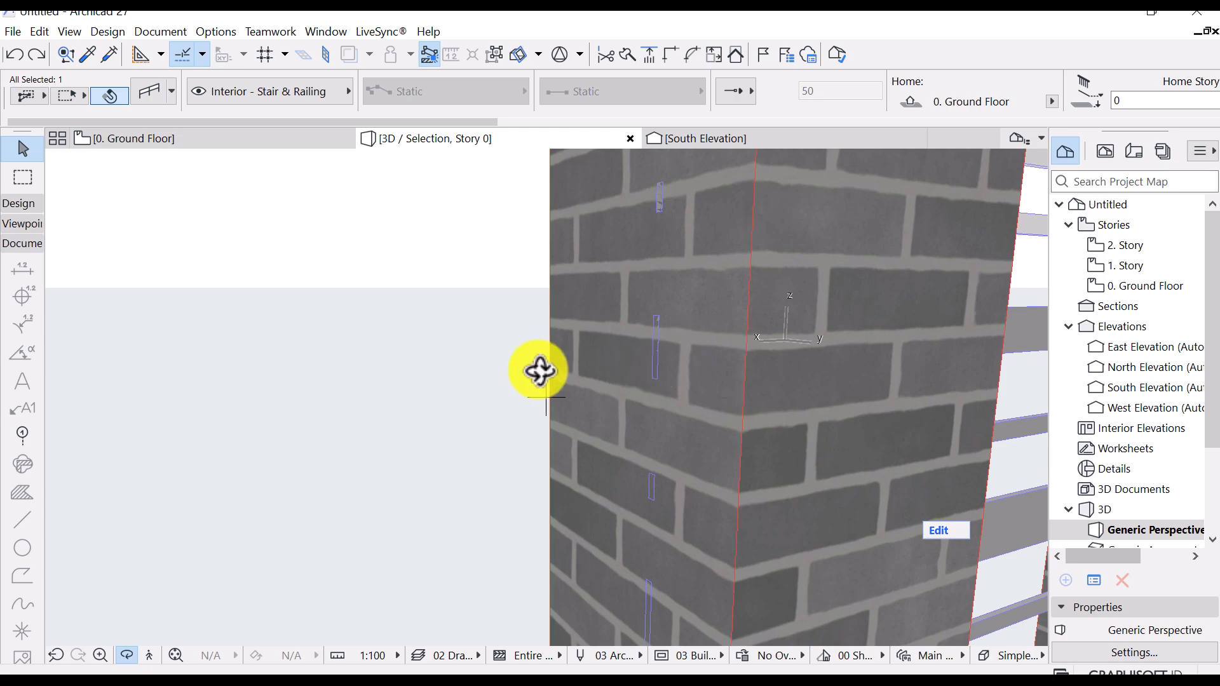
{"action": "scroll", "coordinate": [543, 381], "scroll_direction": "down", "scroll_amount": 5}
{"action": "middle_click_drag", "start_coordinate": [665, 547], "coordinate": [705, 544], "text": "shift"}
{"action": "scroll", "coordinate": [614, 371], "scroll_direction": "up", "scroll_amount": 3}
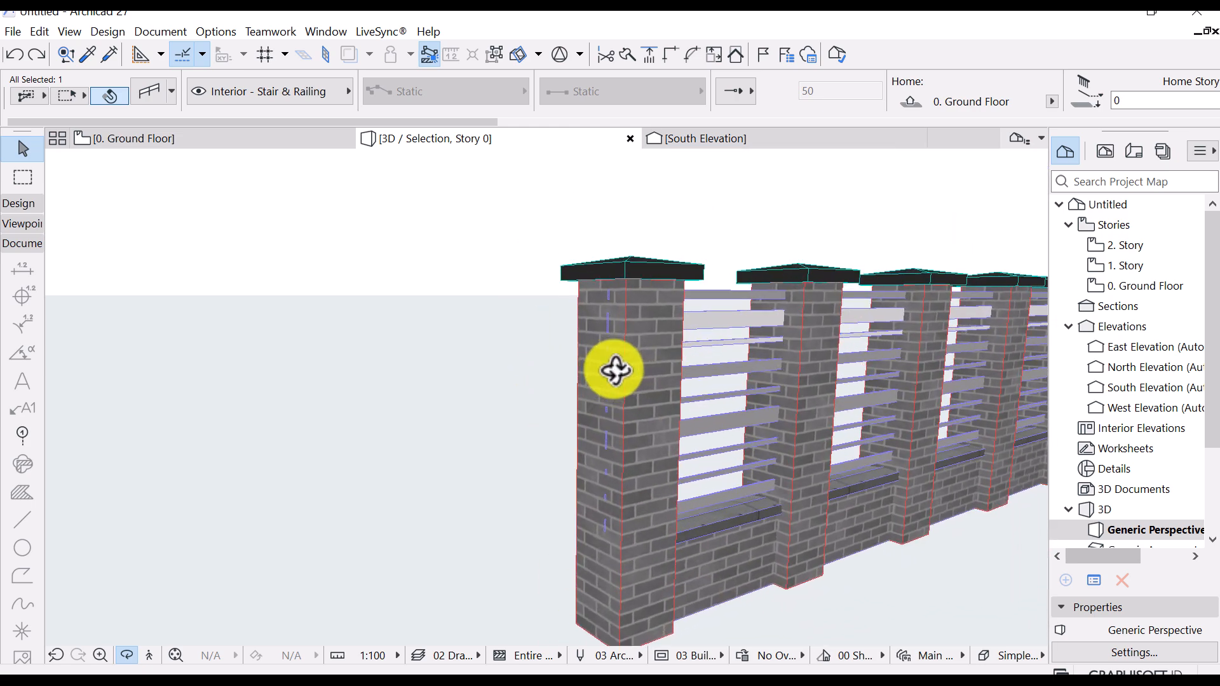
{"action": "scroll", "coordinate": [615, 371], "scroll_direction": "up", "scroll_amount": 4}
{"action": "scroll", "coordinate": [580, 351], "scroll_direction": "down", "scroll_amount": 5}
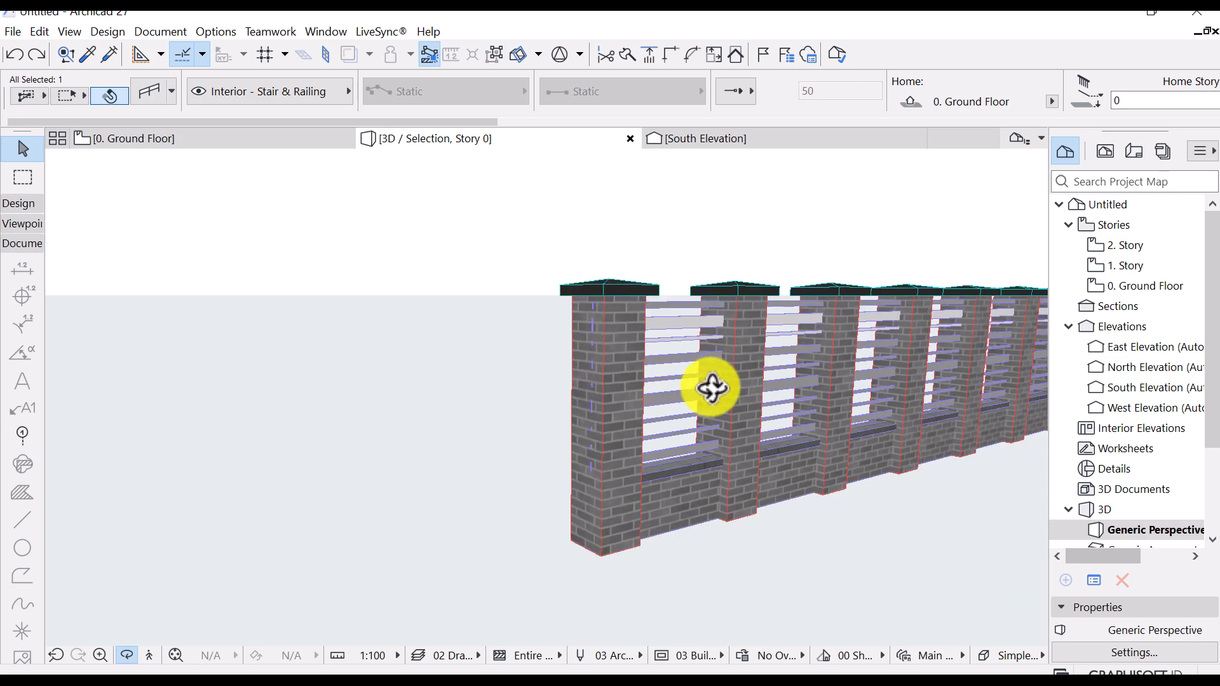
{"action": "scroll", "coordinate": [693, 388], "scroll_direction": "down", "scroll_amount": 2}
{"action": "middle_click_drag", "start_coordinate": [559, 403], "coordinate": [775, 523], "text": "shift"}
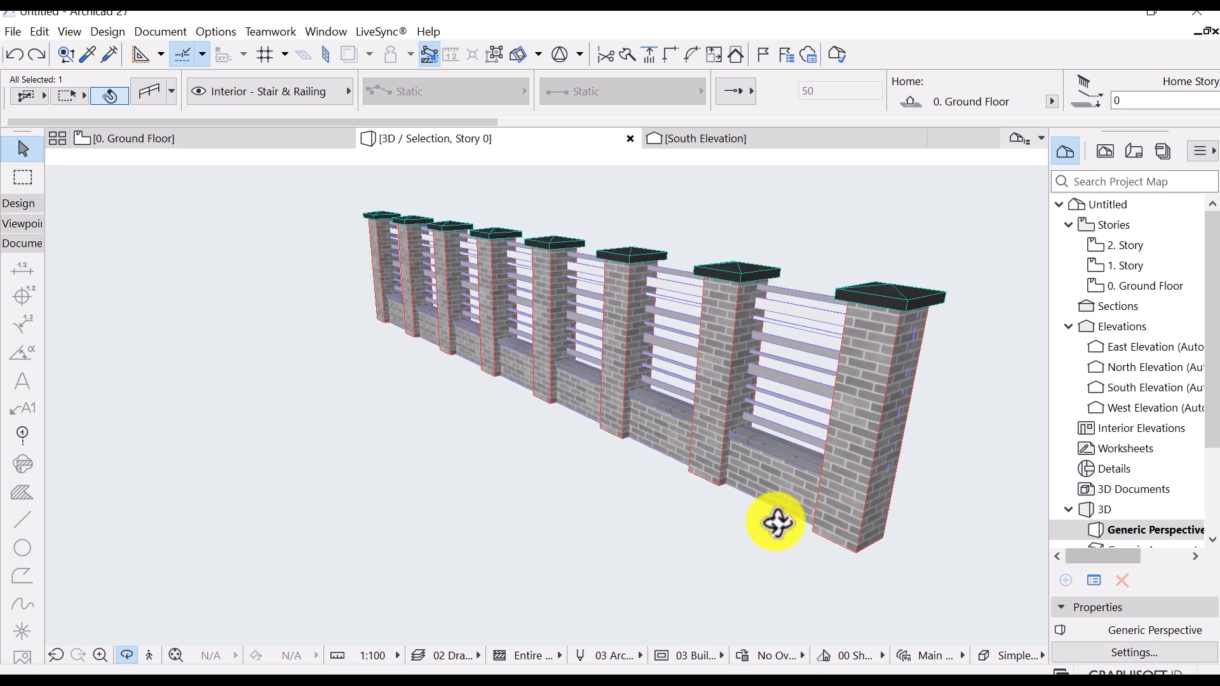
{"action": "middle_click_drag", "start_coordinate": [618, 407], "coordinate": [578, 464], "text": "shift"}
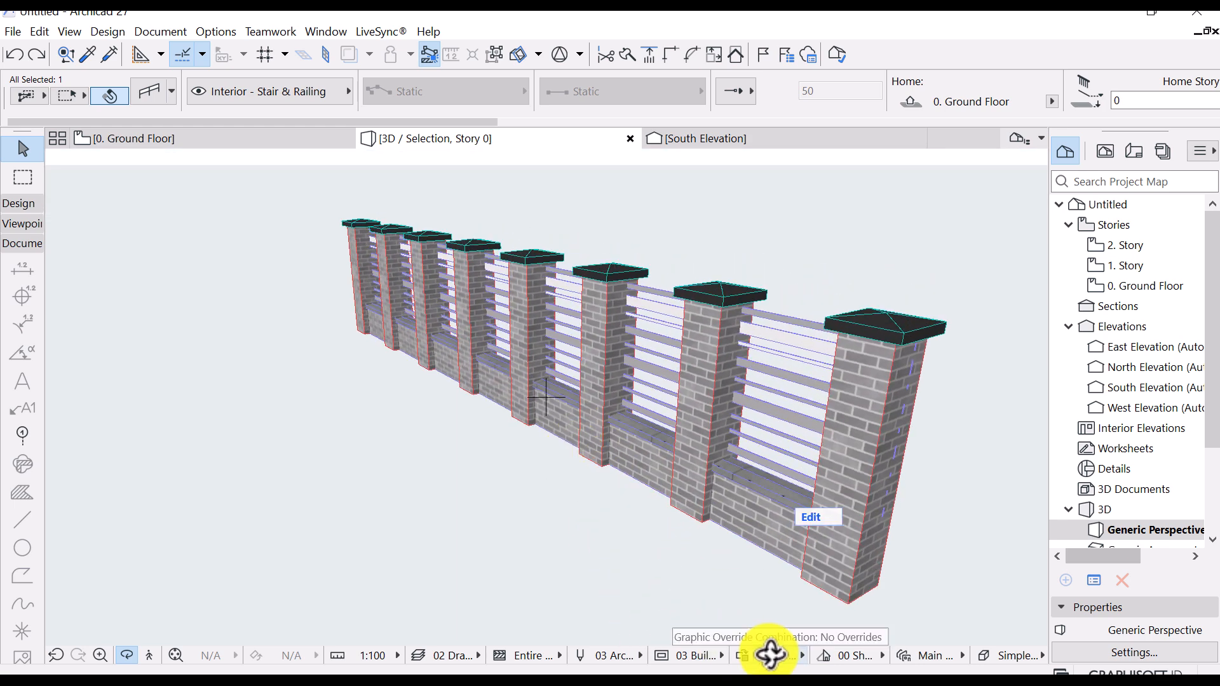
Apply the Simplified Plan graphic override to the 3D view
{"action": "left_click", "coordinate": [771, 657]}
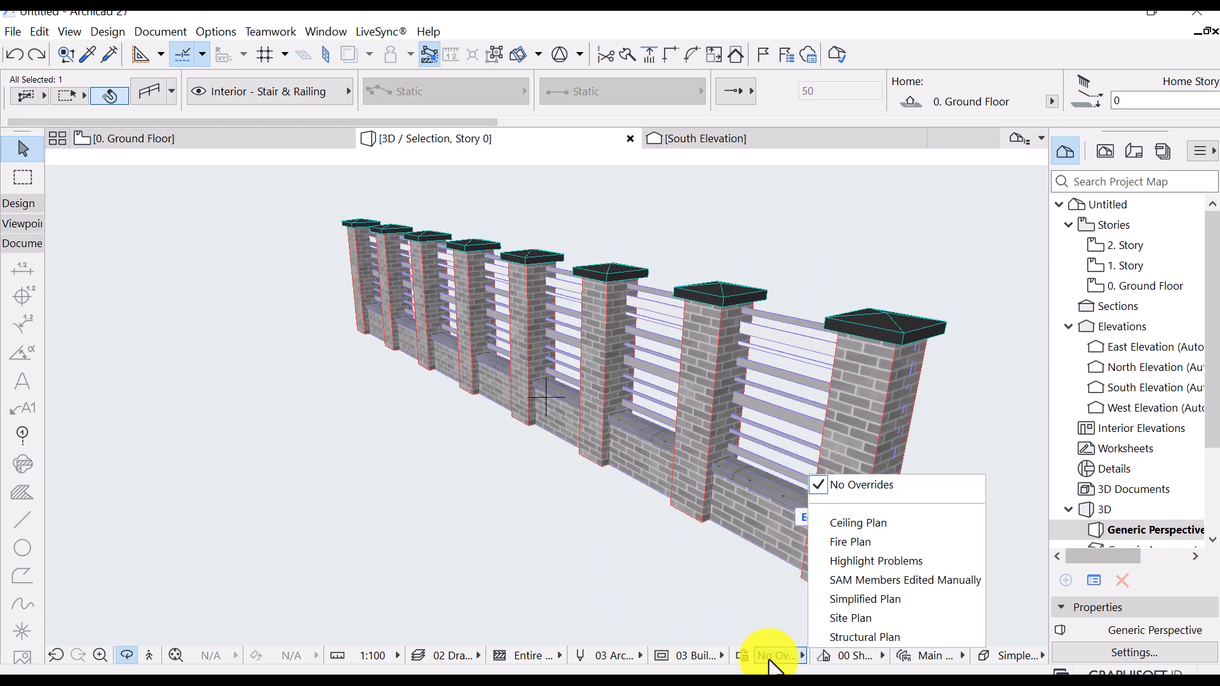
{"action": "left_click", "coordinate": [876, 602]}
Compare the fence in 3D with the reference photo on the Ground Floor plan
{"action": "middle_click_drag", "start_coordinate": [548, 531], "coordinate": [253, 190], "text": "shift"}
{"action": "left_click", "coordinate": [178, 139]}
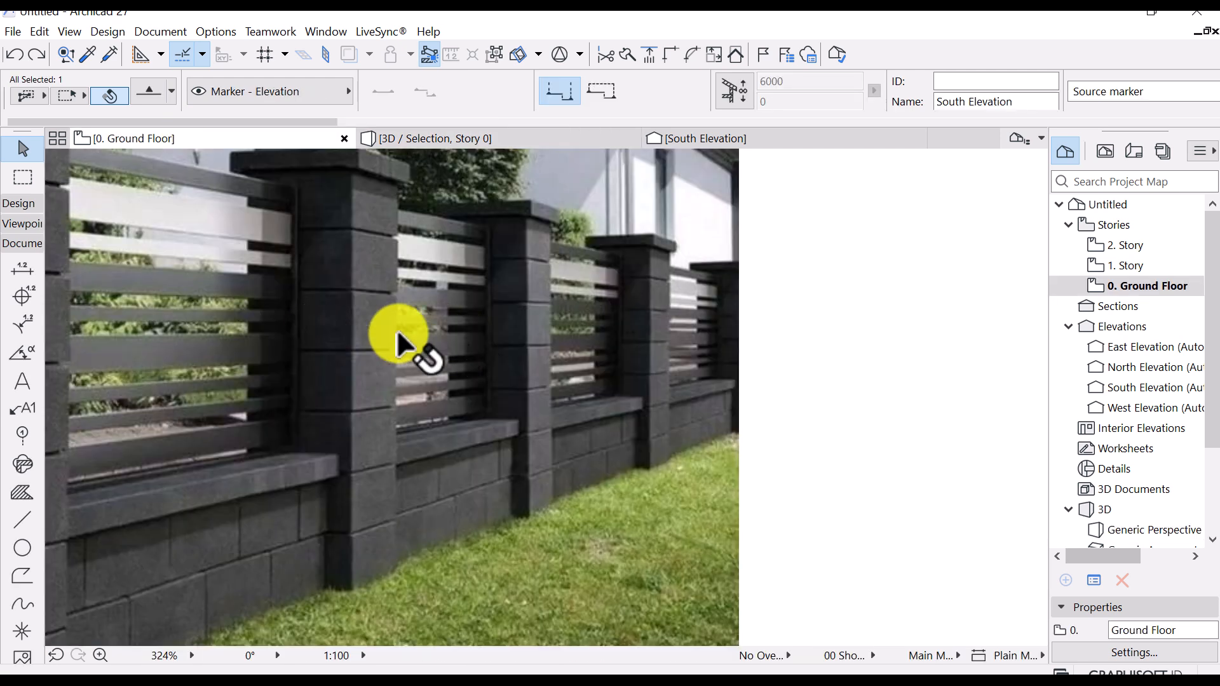
{"action": "scroll", "coordinate": [451, 378], "scroll_direction": "down", "scroll_amount": 2}
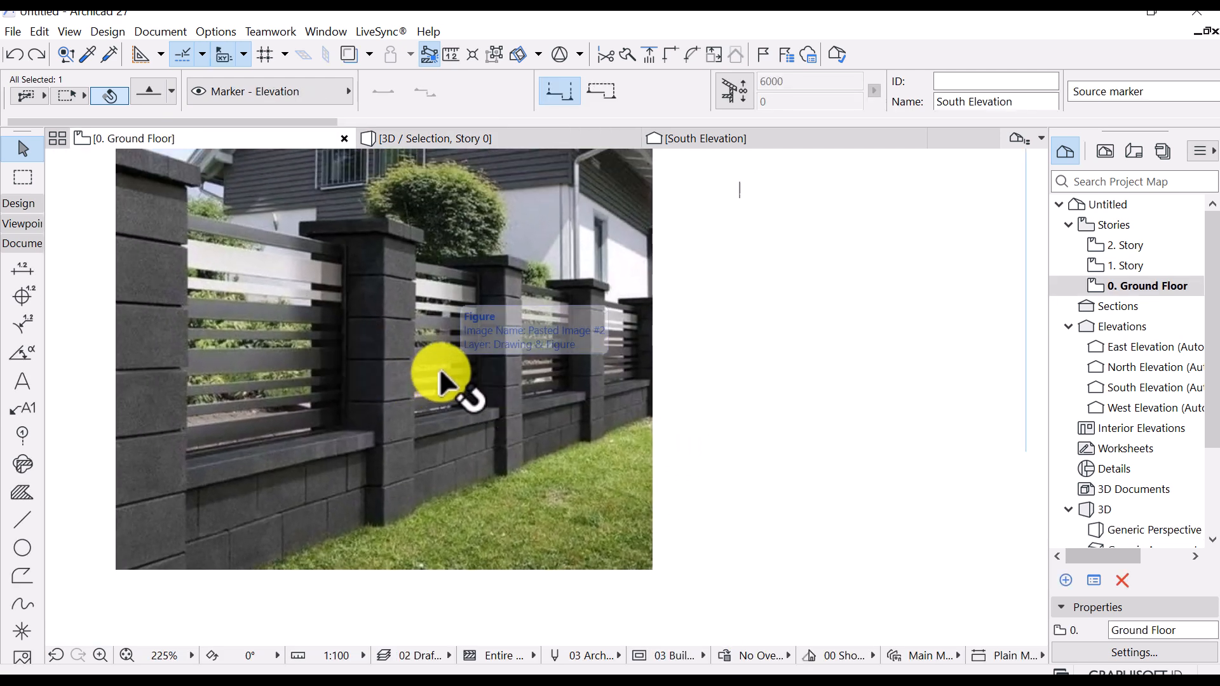
Compare the block size in the reference photo with the brick pattern on the fence's pillars and base wall in 3D
{"action": "scroll", "coordinate": [410, 360], "scroll_direction": "up", "scroll_amount": 2}
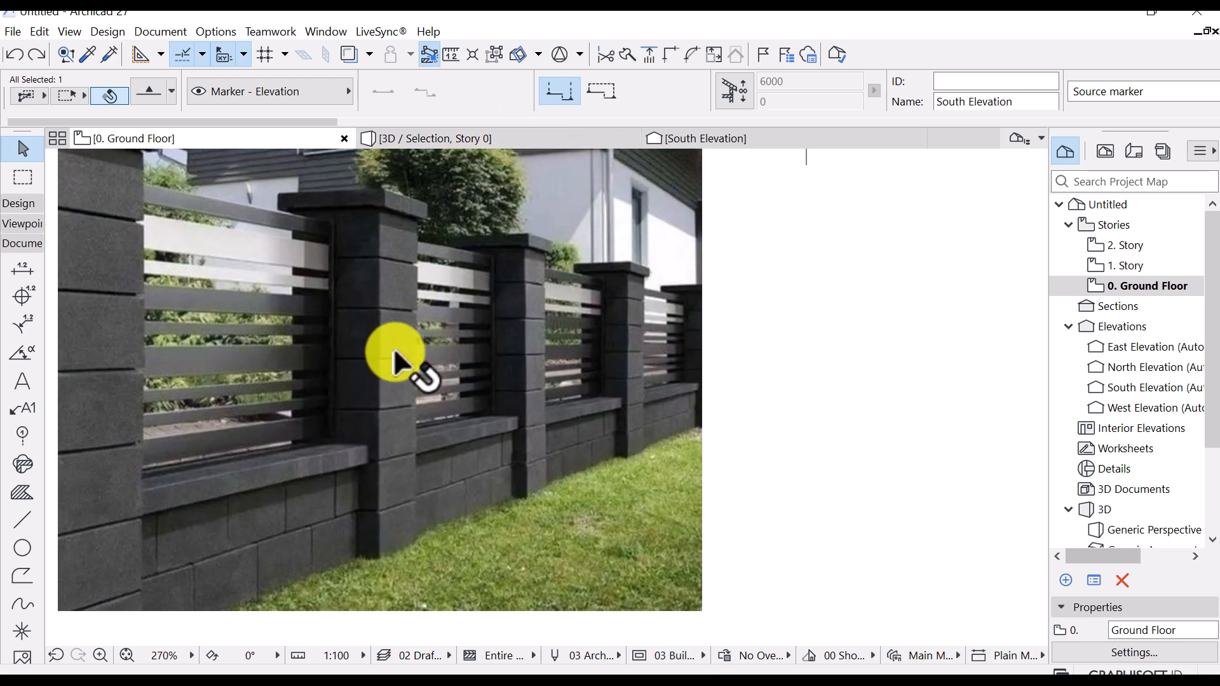
{"action": "left_click", "coordinate": [468, 139]}
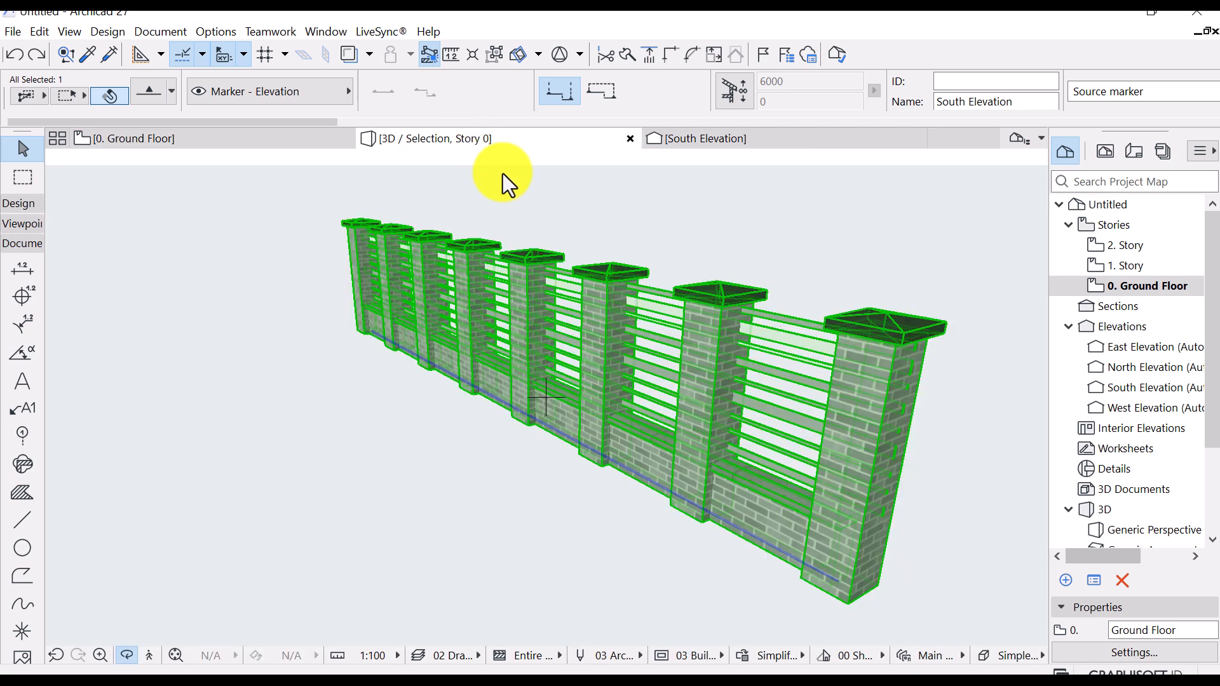
{"action": "middle_click_drag", "start_coordinate": [410, 425], "coordinate": [243, 455], "text": "shift"}
{"action": "middle_click_drag", "start_coordinate": [856, 450], "coordinate": [727, 485], "text": "shift"}
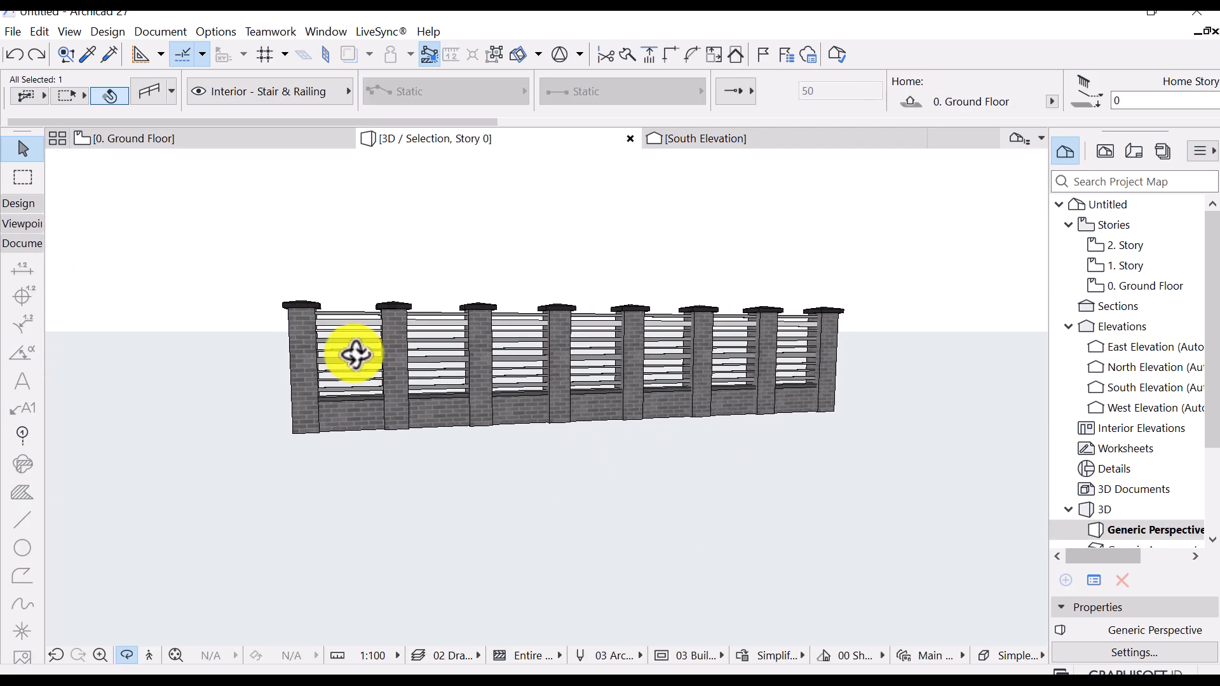
{"action": "scroll", "coordinate": [355, 353], "scroll_direction": "up", "scroll_amount": 5}
{"action": "left_click_drag", "start_coordinate": [364, 463], "coordinate": [429, 465]}
{"action": "scroll", "coordinate": [430, 466], "scroll_direction": "up", "scroll_amount": 2}
{"action": "key", "text": "Escape"}
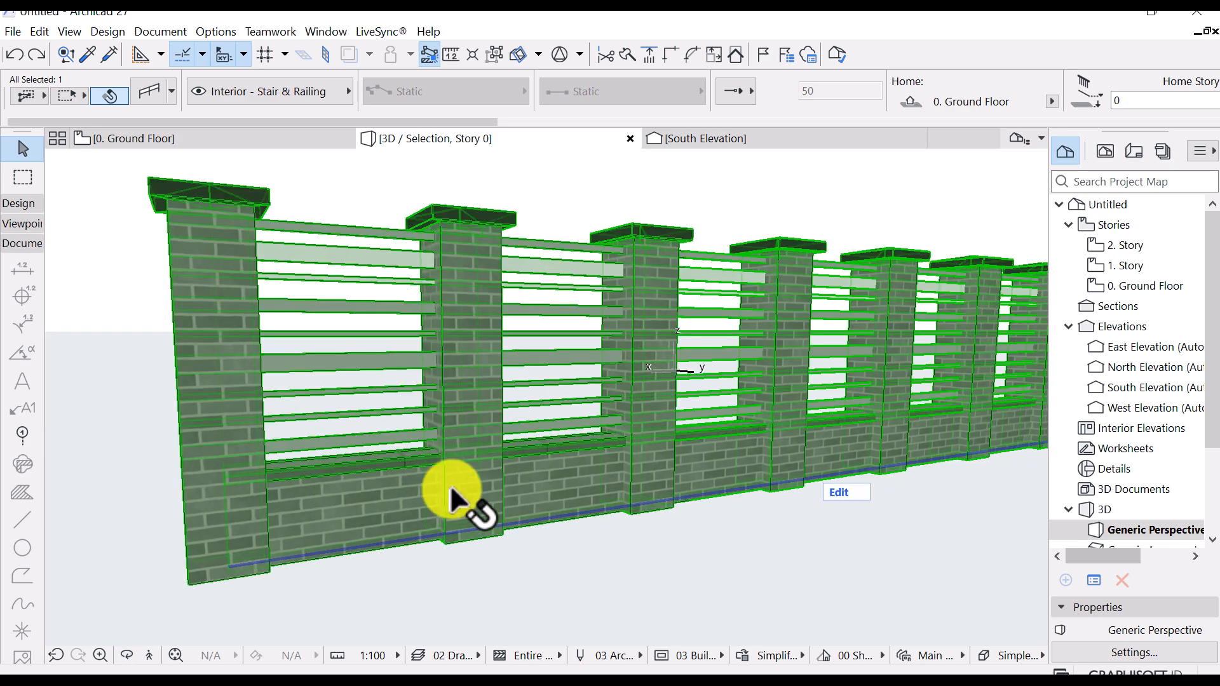
Link the texture width and height of the Brick - Black surface, set its size to 4000 × 4000, and deselect the railing
{"action": "left_click", "coordinate": [217, 32]}
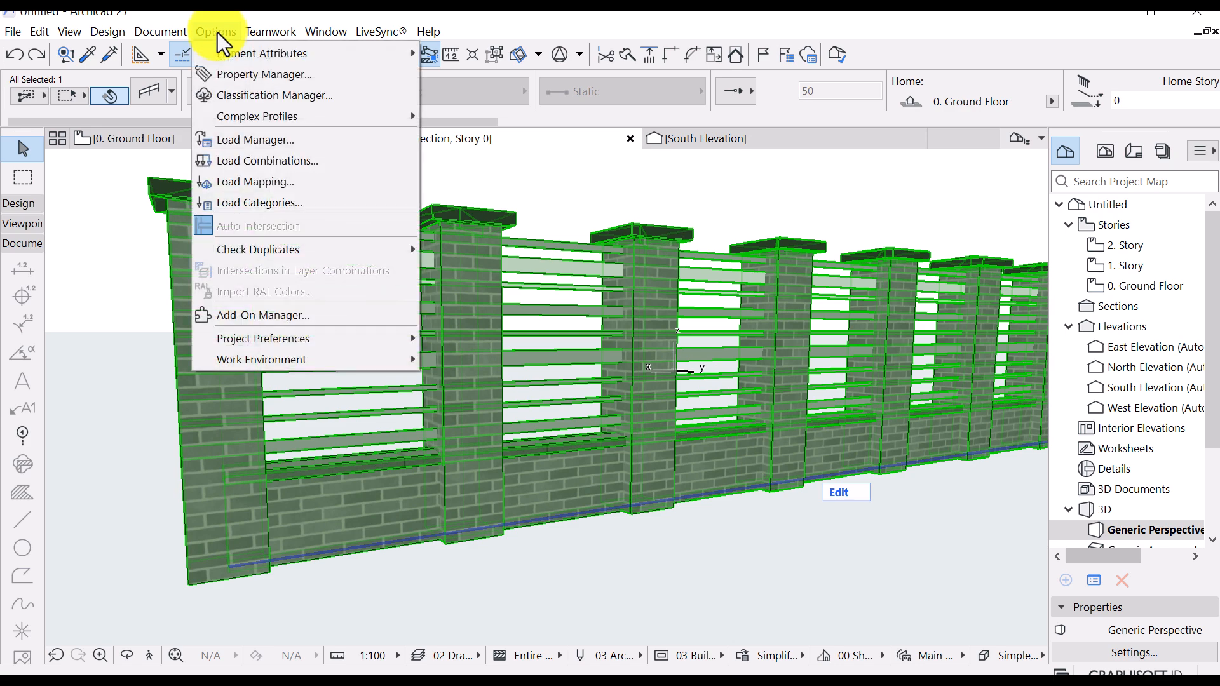
{"action": "mouse_move", "coordinate": [230, 53]}
{"action": "left_click", "coordinate": [498, 139]}
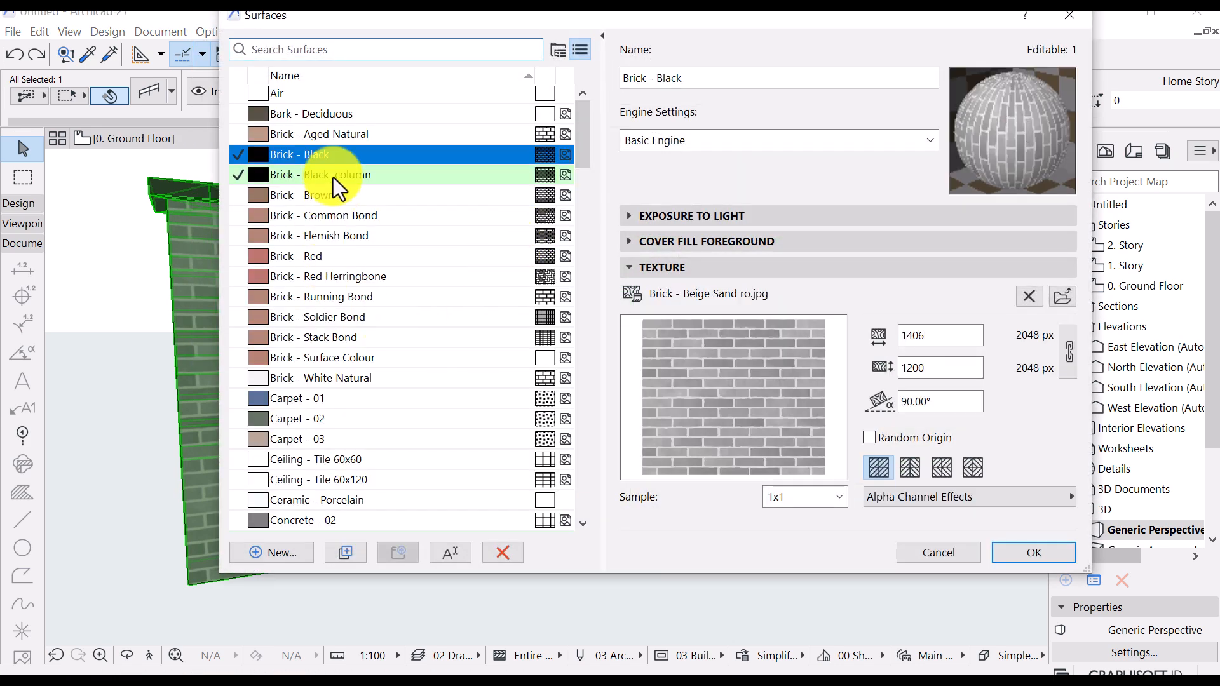
{"action": "left_click", "coordinate": [333, 177]}
{"action": "left_click", "coordinate": [336, 154]}
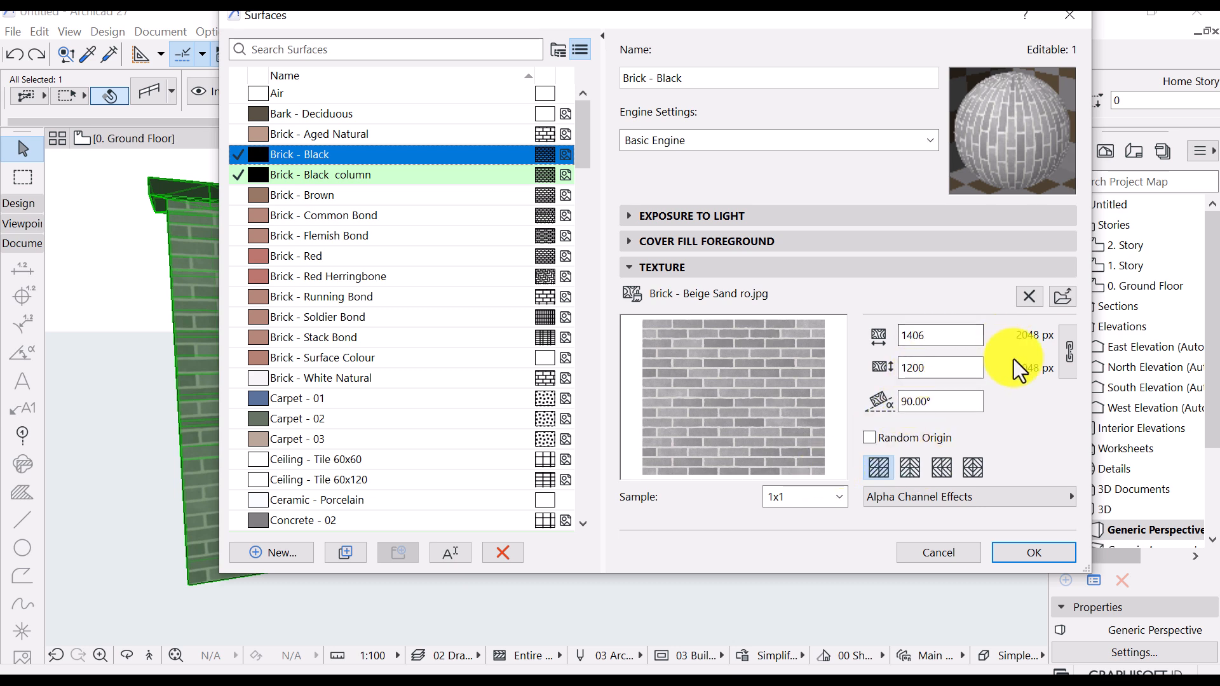
{"action": "left_click", "coordinate": [1071, 353]}
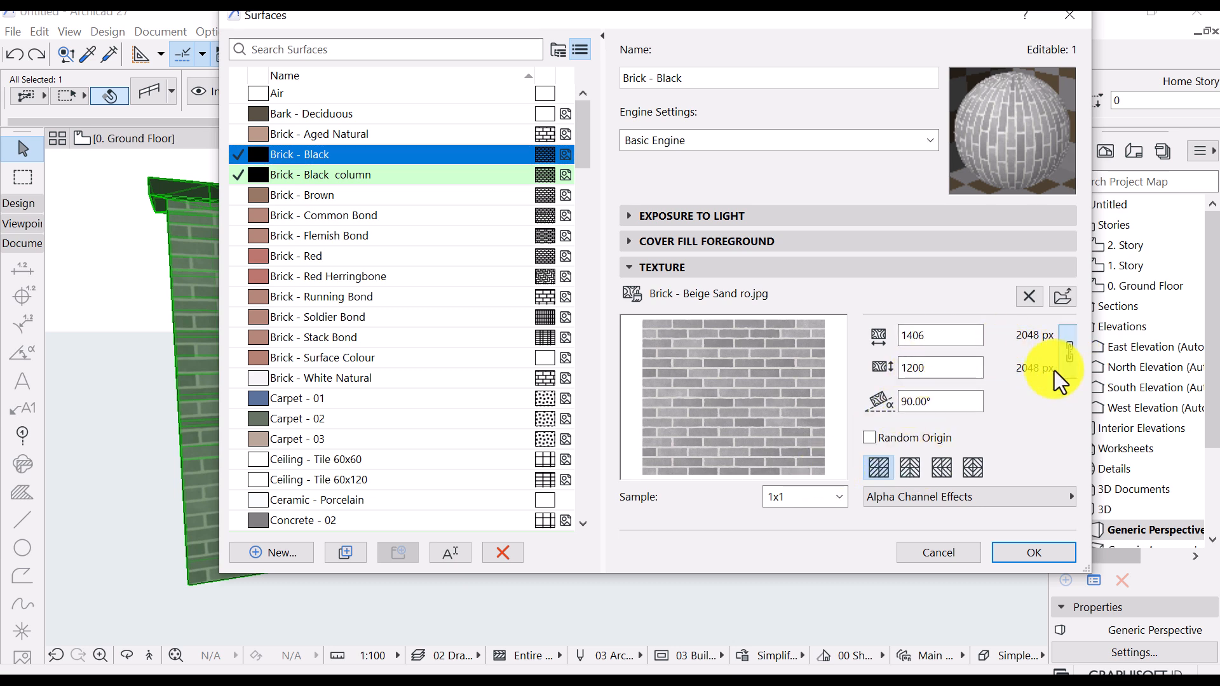
{"action": "double_click", "coordinate": [954, 338]}
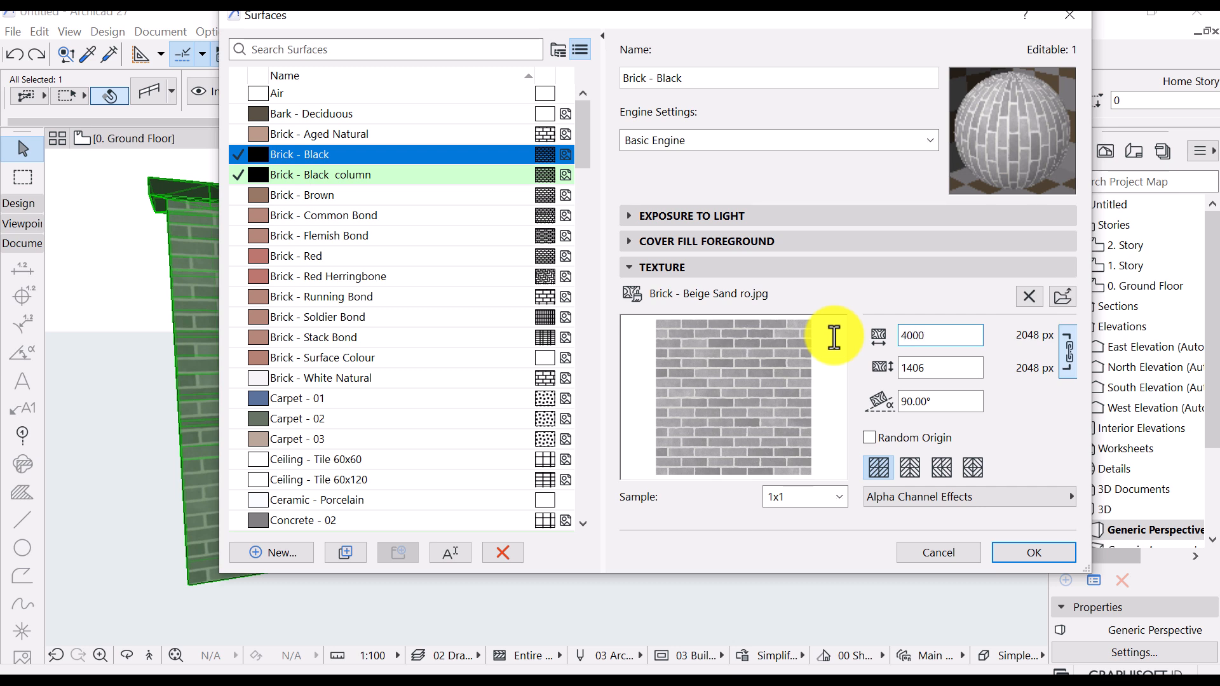
{"action": "left_click", "coordinate": [922, 366]}
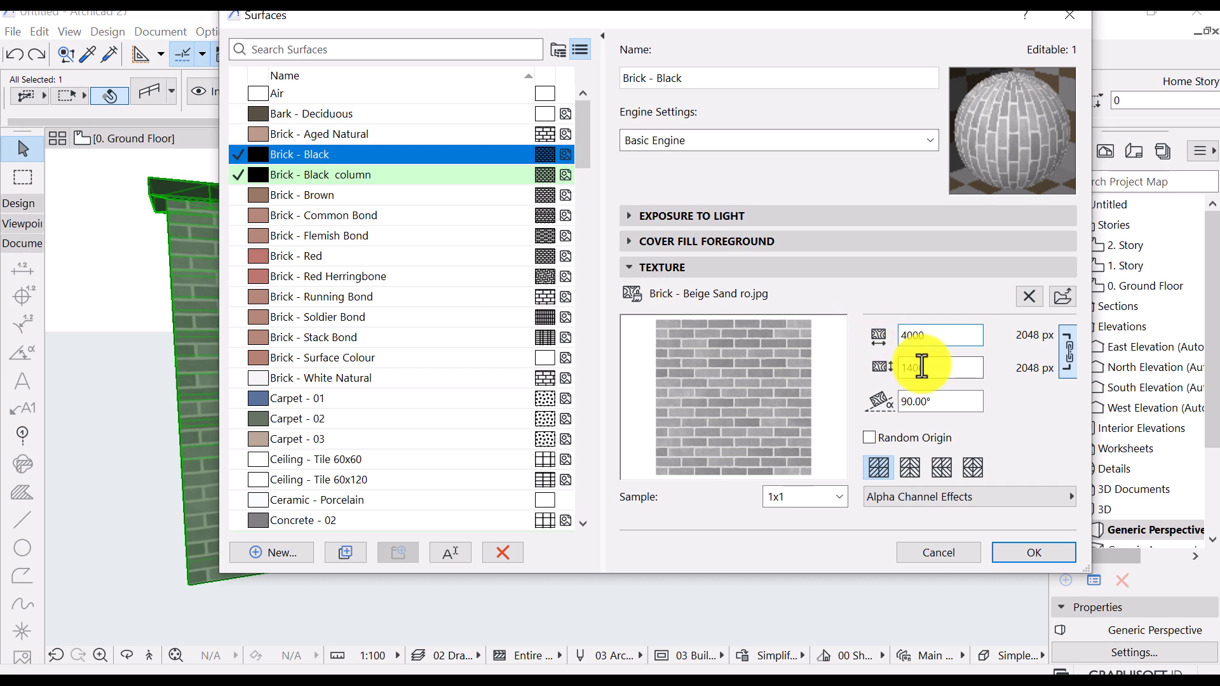
{"action": "left_click", "coordinate": [1021, 556]}
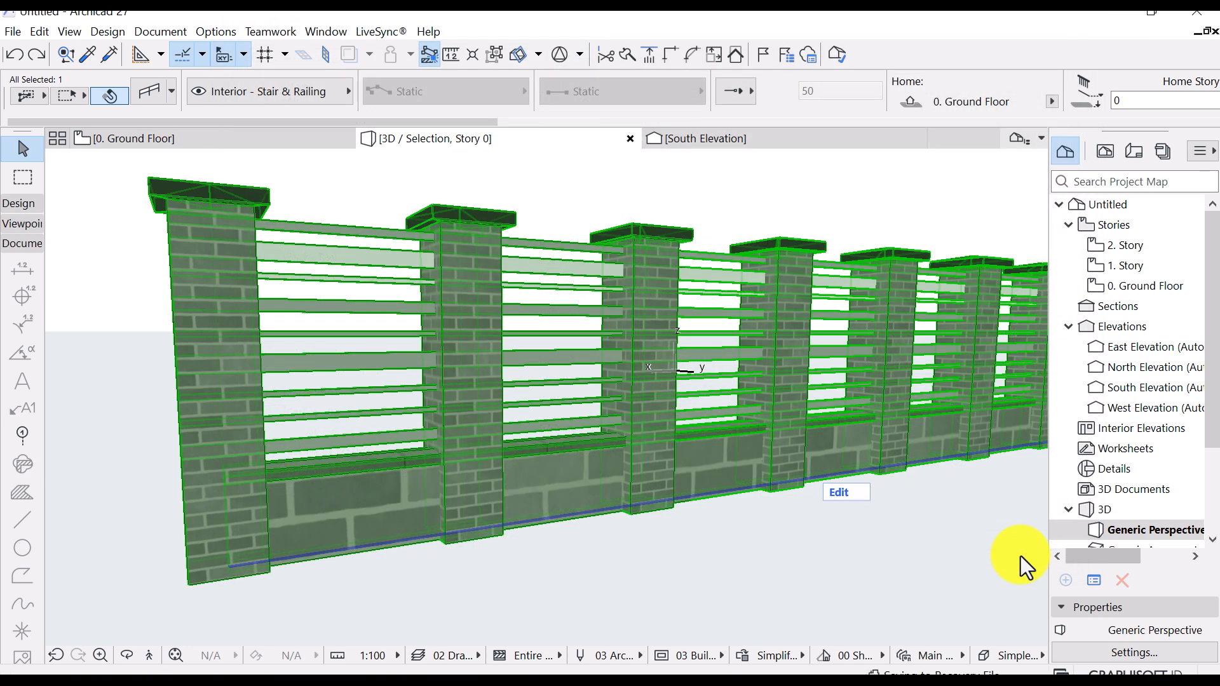
{"action": "middle_click_drag", "start_coordinate": [799, 548], "coordinate": [790, 512]}
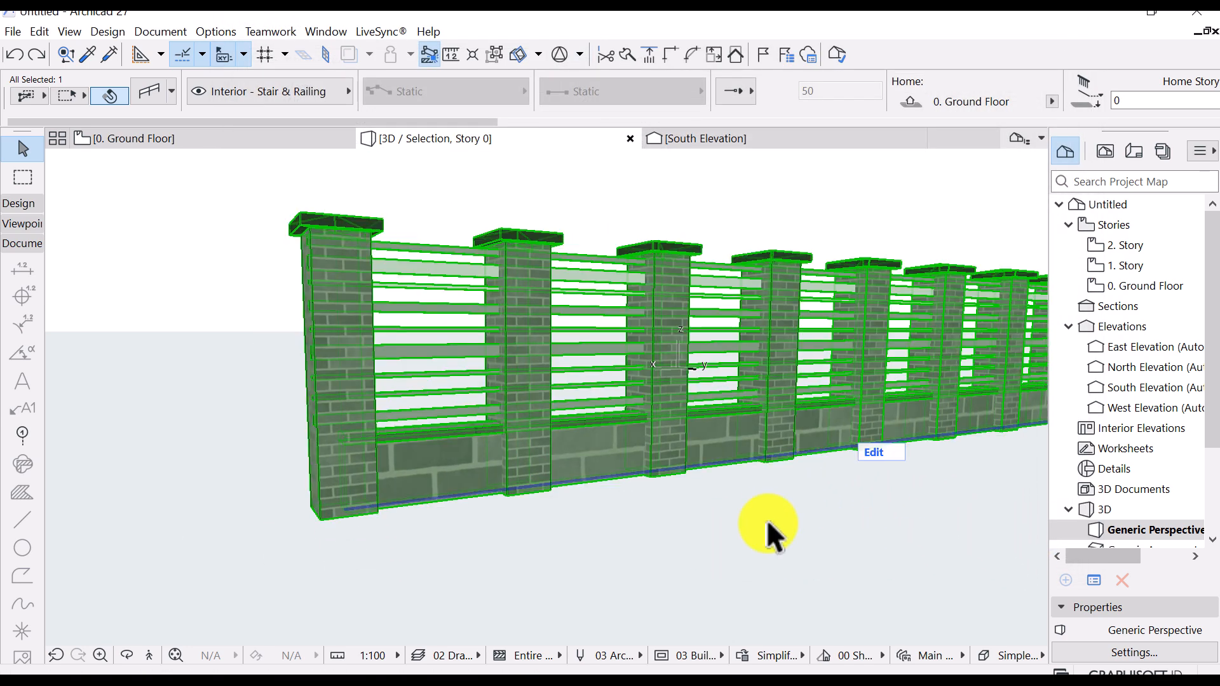
{"action": "left_click", "coordinate": [766, 518]}
{"action": "scroll", "coordinate": [544, 334], "scroll_direction": "up", "scroll_amount": 1}
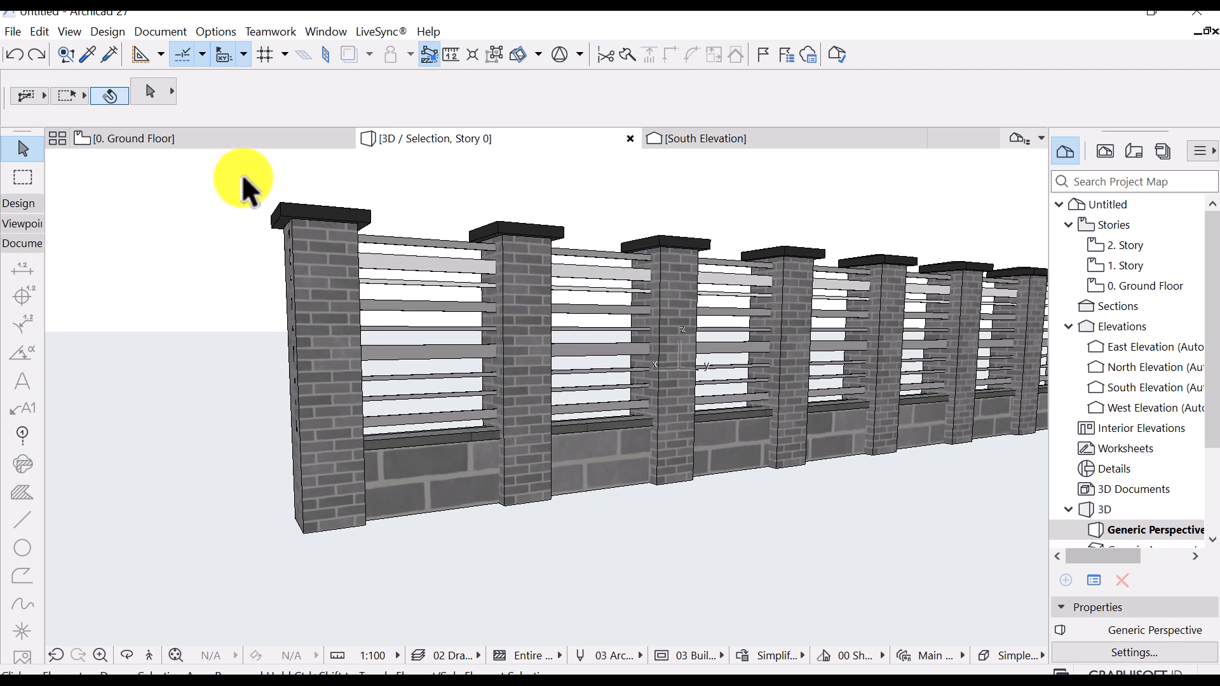
Link the texture width and height of the Brick - Black column surface and set its size to 4000 × 4000
{"action": "left_click", "coordinate": [314, 279]}
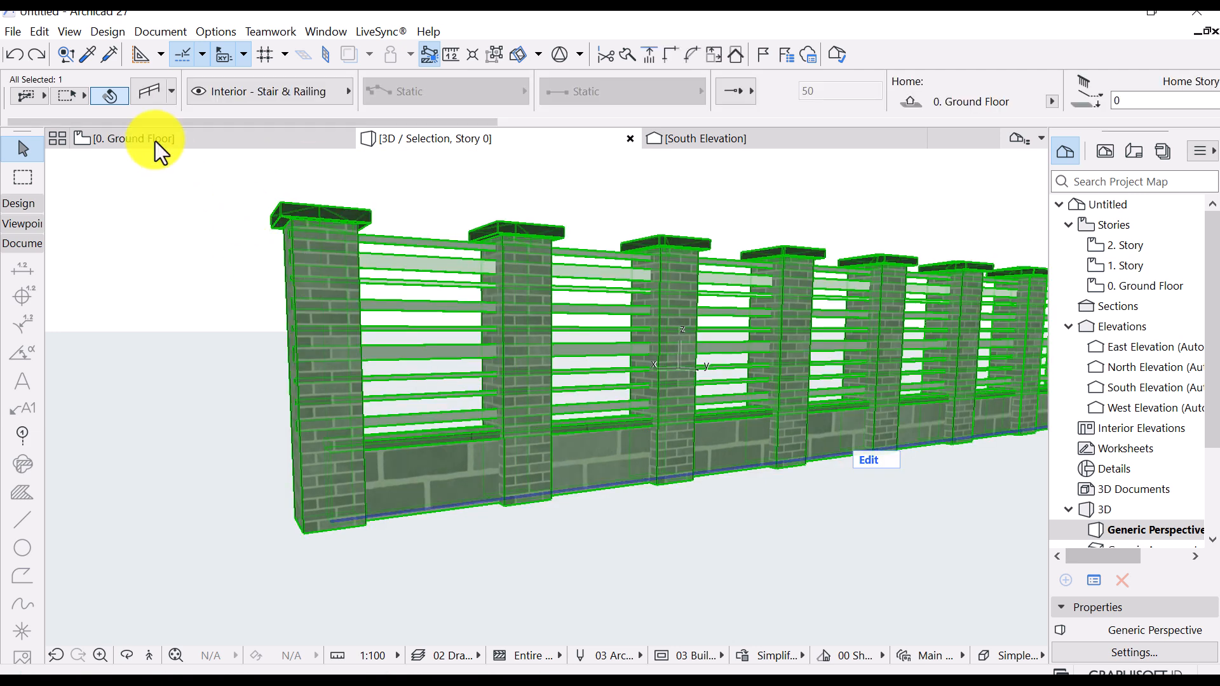
{"action": "left_click", "coordinate": [215, 33]}
{"action": "mouse_move", "coordinate": [261, 59]}
{"action": "left_click", "coordinate": [466, 137]}
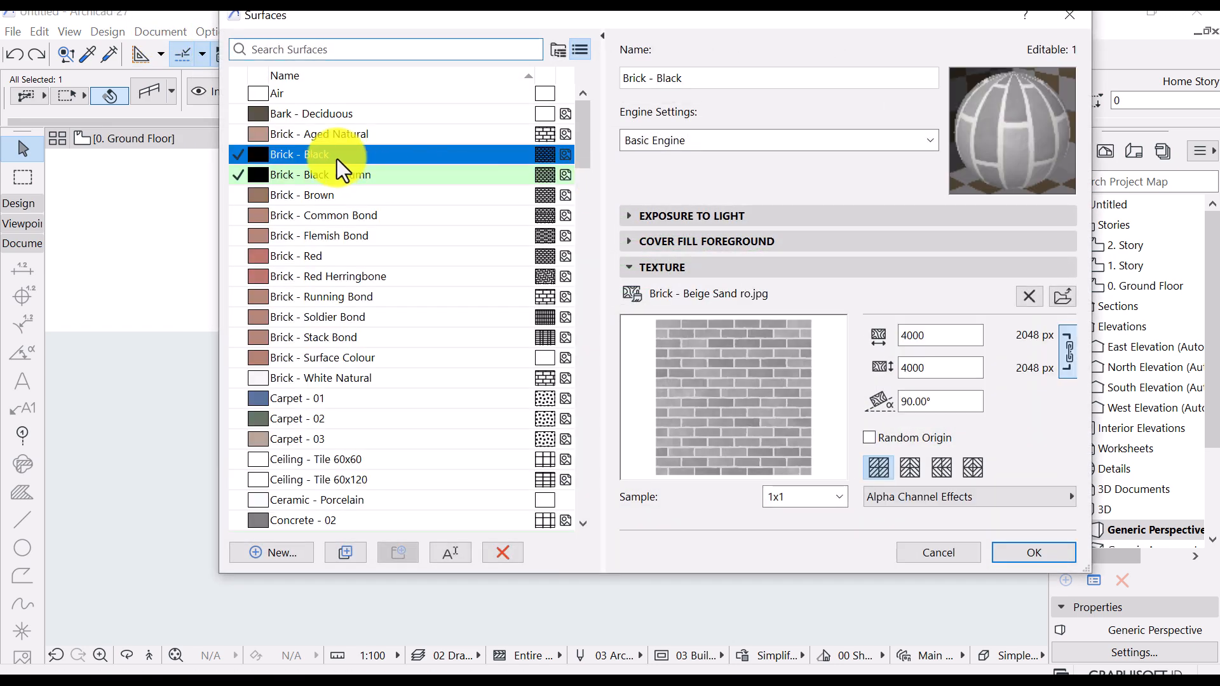
{"action": "left_click", "coordinate": [338, 156]}
{"action": "left_click", "coordinate": [371, 177]}
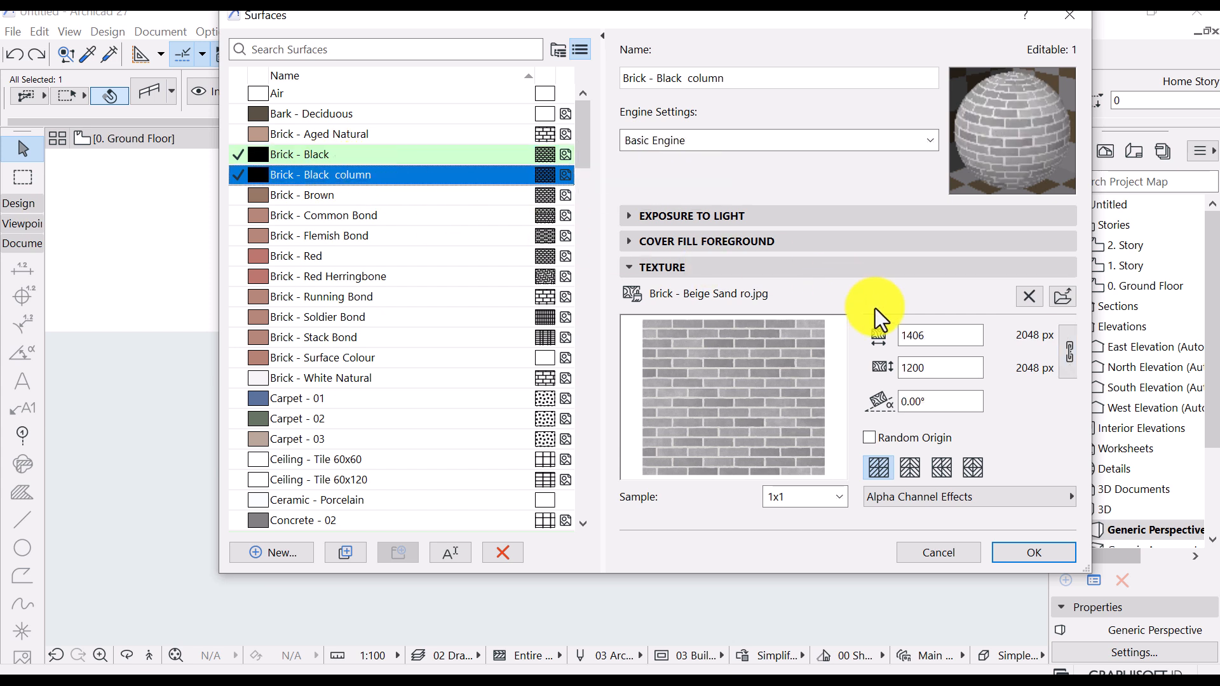
{"action": "left_click", "coordinate": [1065, 360]}
{"action": "double_click", "coordinate": [944, 336]}
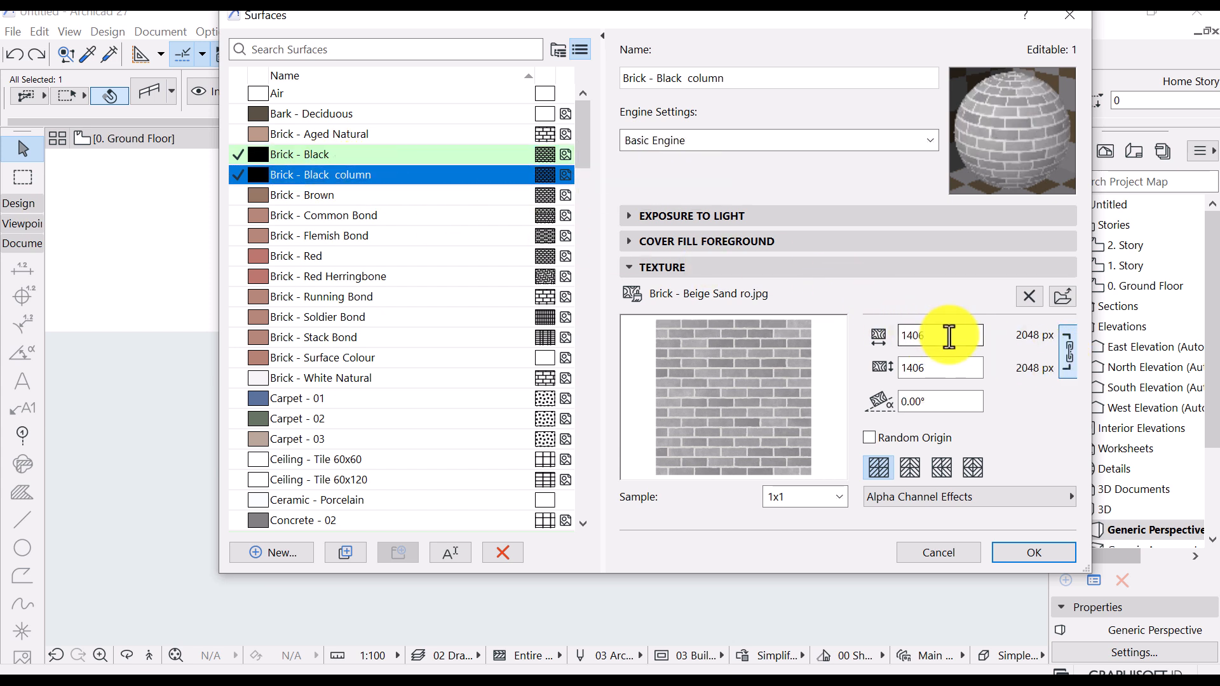
{"action": "type", "text": "4000"}
{"action": "left_click", "coordinate": [959, 368]}
{"action": "left_click", "coordinate": [1043, 550]}
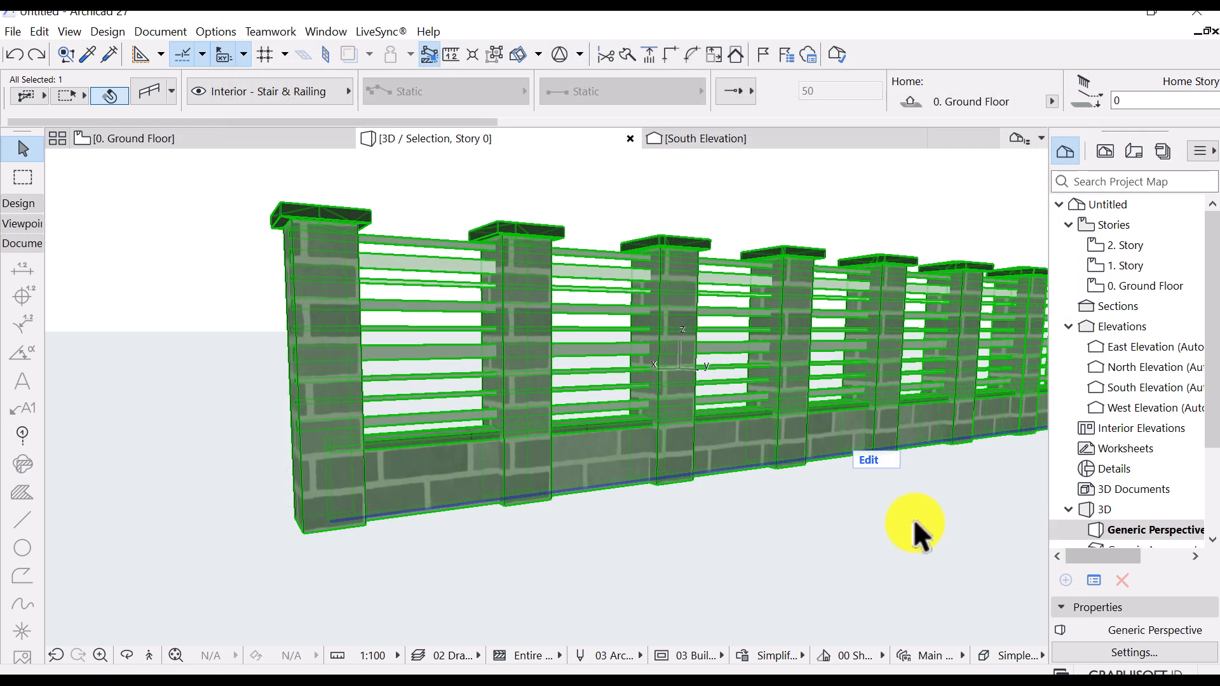
Deselect the railing and compare the enlarged block pattern in 3D with the reference photo on the Ground Floor plan
{"action": "left_click", "coordinate": [654, 588]}
{"action": "middle_click_drag", "start_coordinate": [653, 489], "coordinate": [448, 496]}
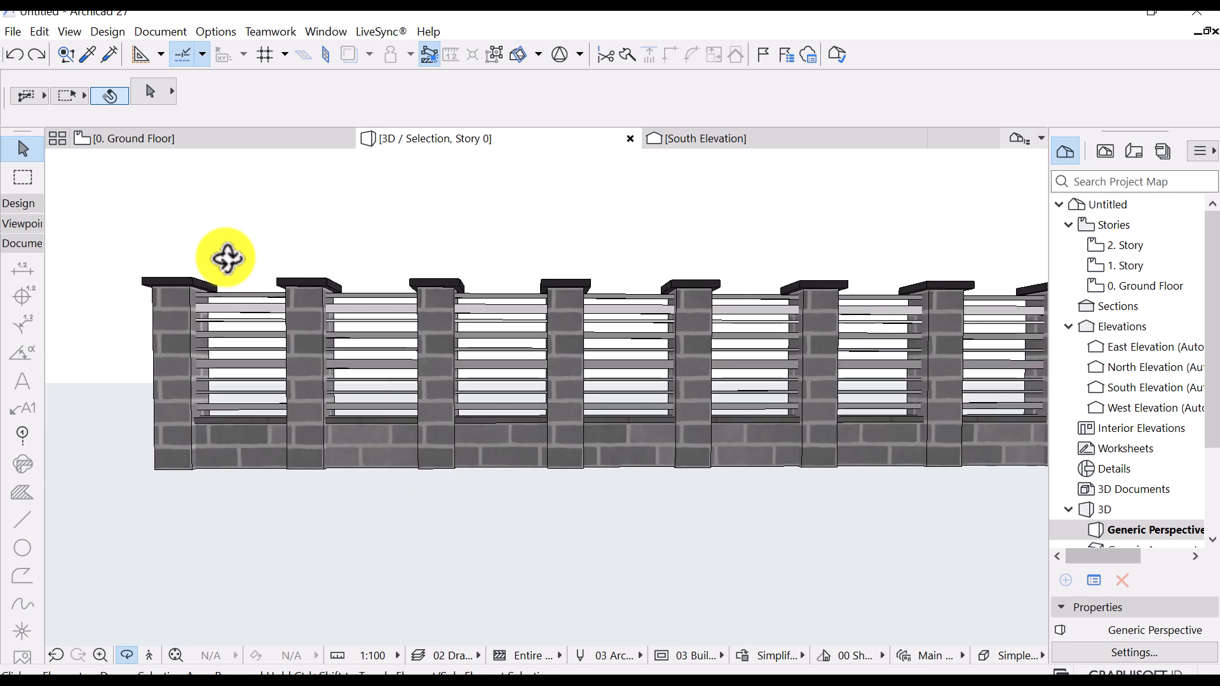
{"action": "left_click", "coordinate": [235, 141]}
{"action": "left_click", "coordinate": [471, 366]}
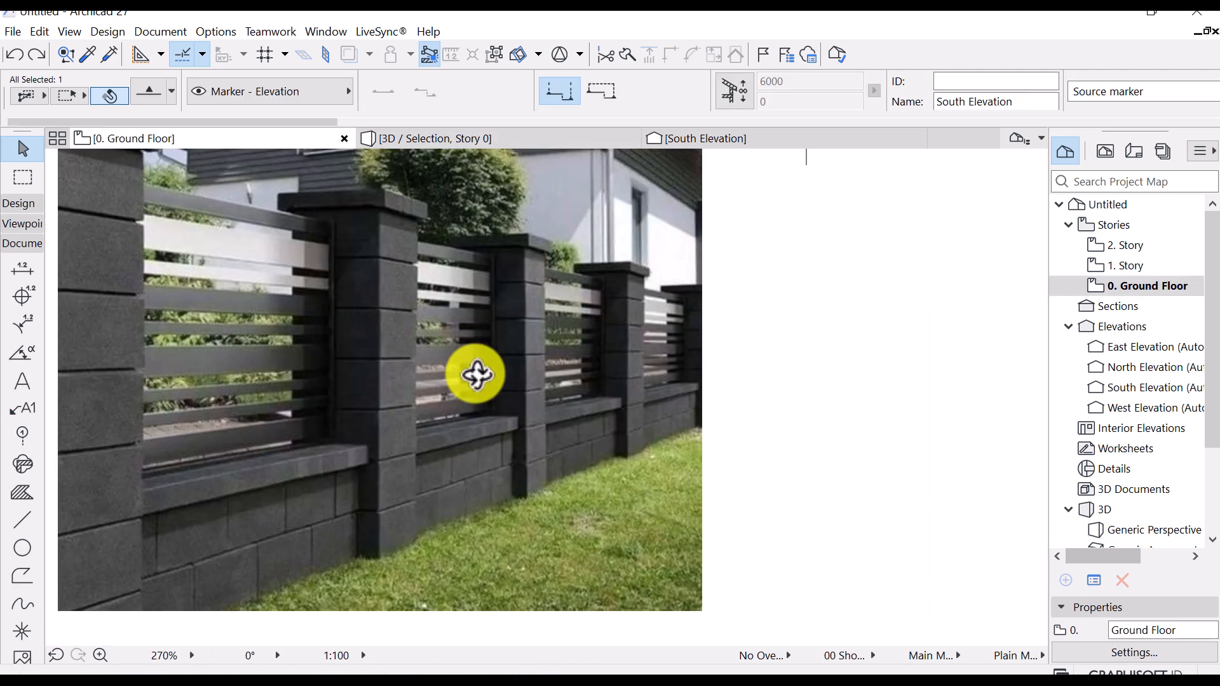
{"action": "left_click", "coordinate": [562, 140]}
{"action": "left_click_drag", "start_coordinate": [580, 433], "coordinate": [543, 352]}
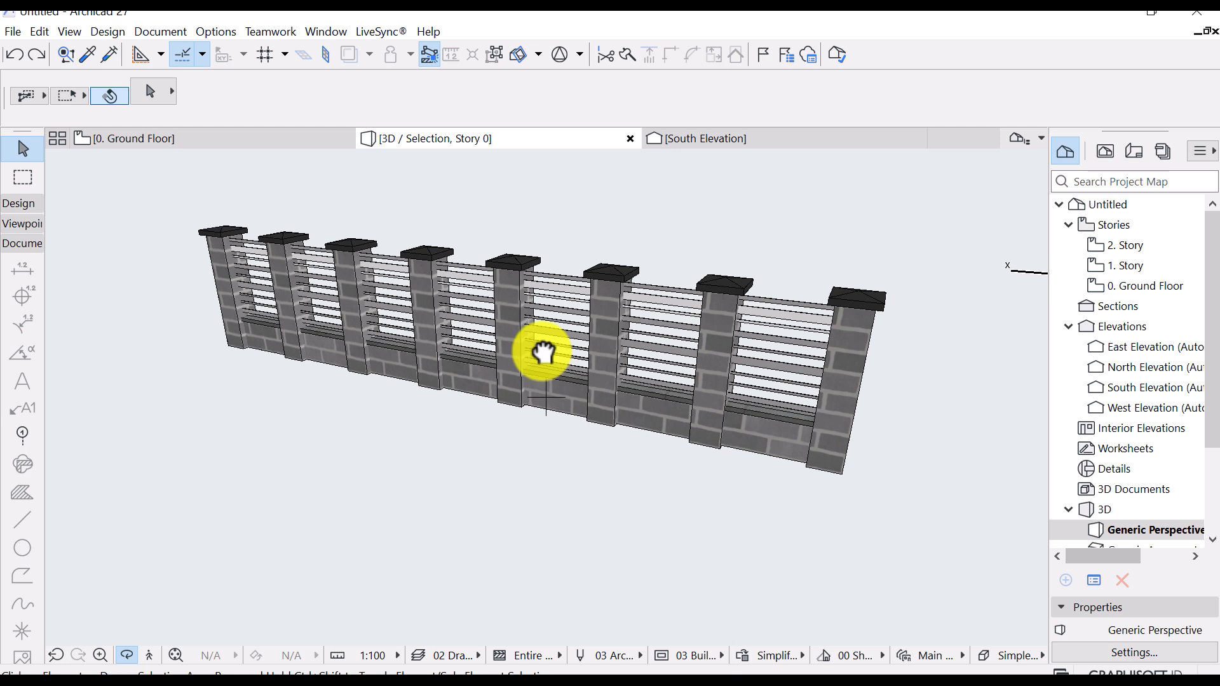